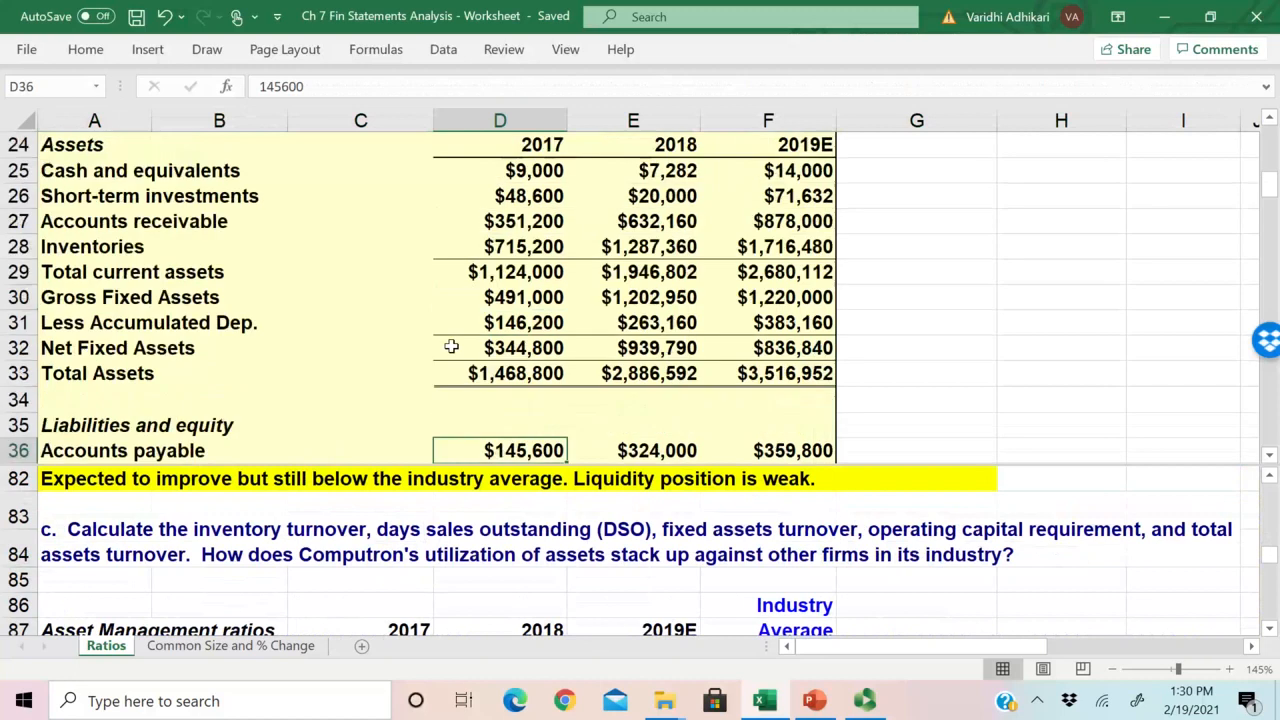
# Step: Raise the worksheet's horizontal split to just below row 33 and bring the liquidity ratios section into view beneath the balance sheet
pyautogui.scroll(1, 451, 346)
pyautogui.scroll(-2, 451, 346)
pyautogui.scroll(1, 451, 346)
pyautogui.moveTo(491, 465); pyautogui.dragTo(500, 387)
pyautogui.click(409, 292)
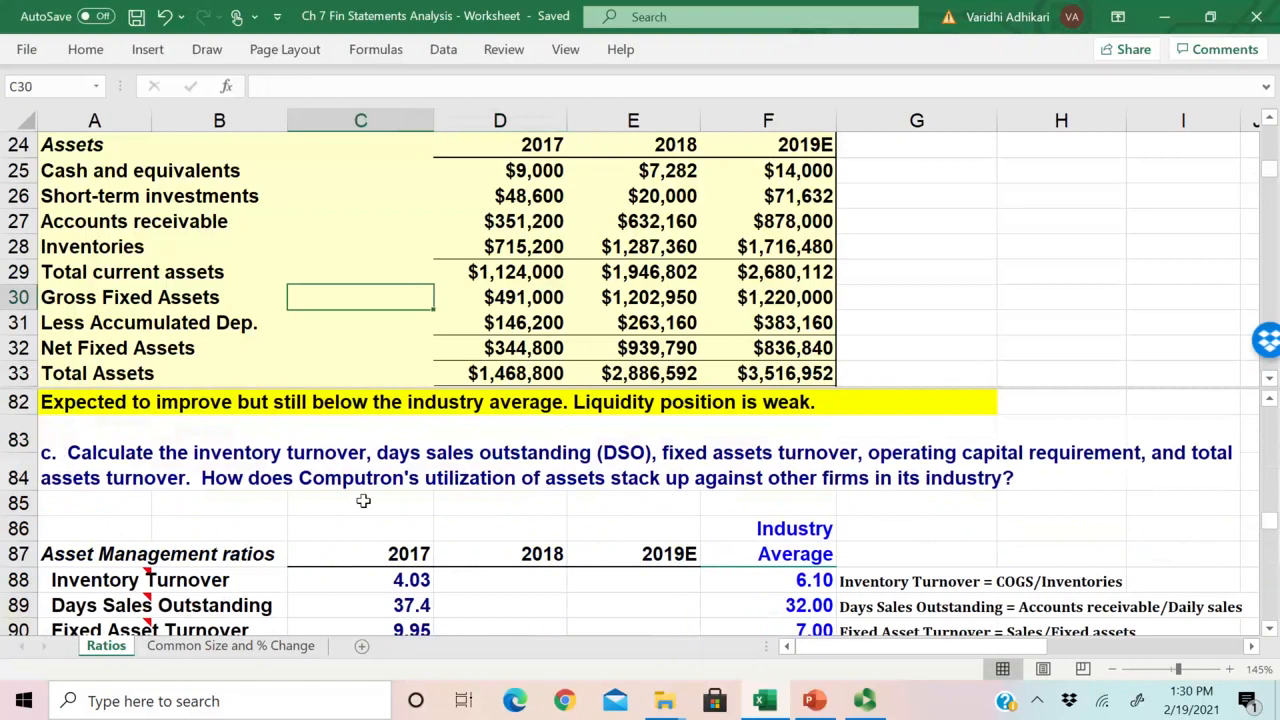
pyautogui.scroll(-1, 363, 500)
pyautogui.click(363, 500)
pyautogui.scroll(-2, 363, 500)
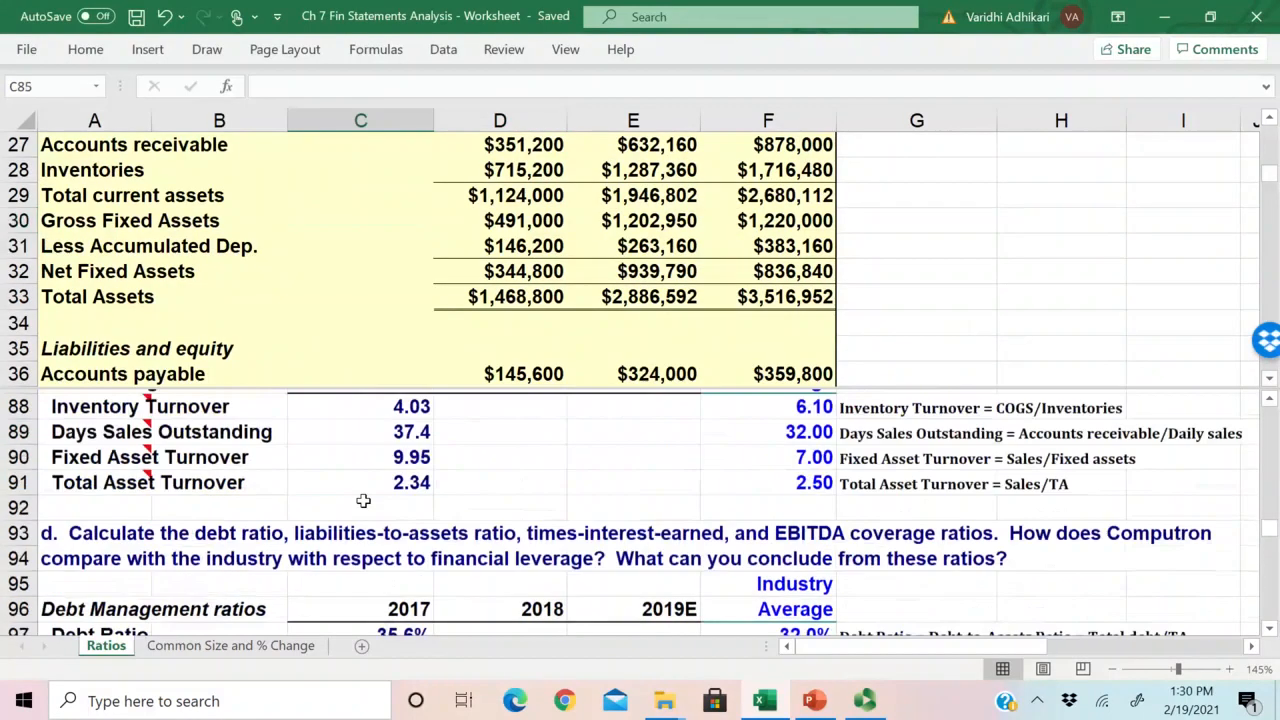
pyautogui.scroll(6, 363, 500)
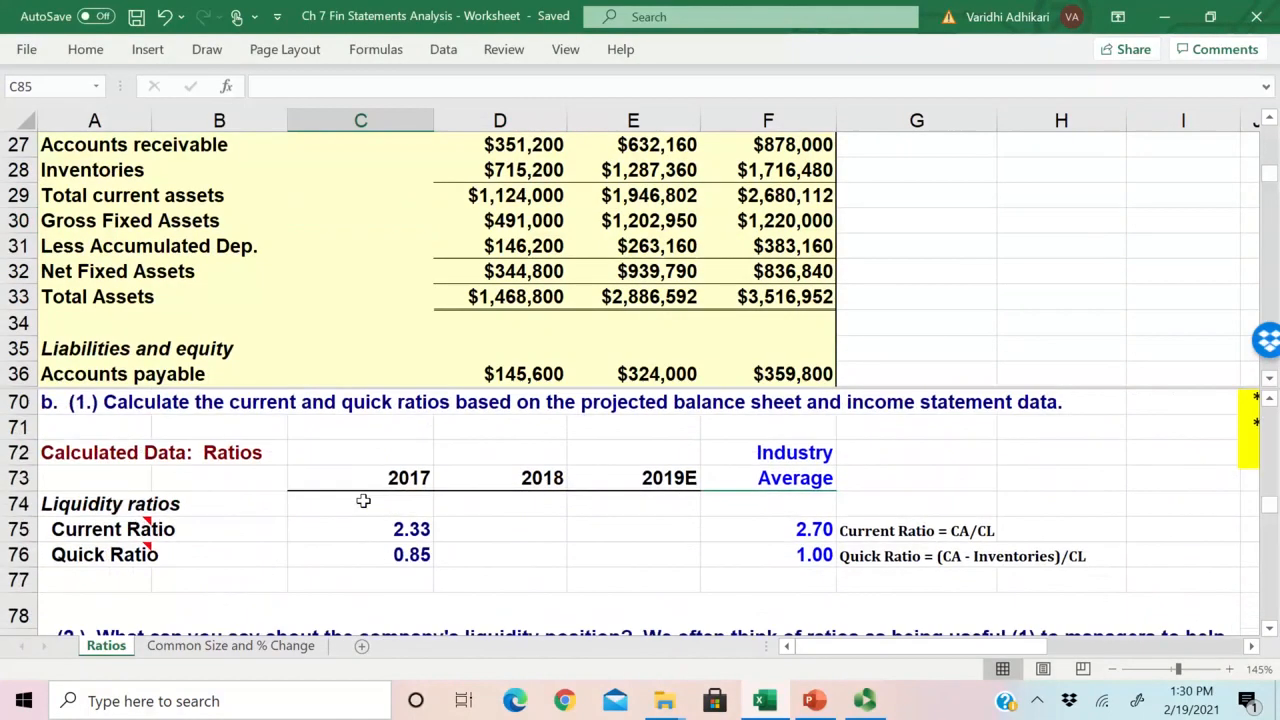
# Step: Start re-entering the 2017 current ratio formula in C75 with total current assets (D29) as the numerator
pyautogui.click(408, 528)
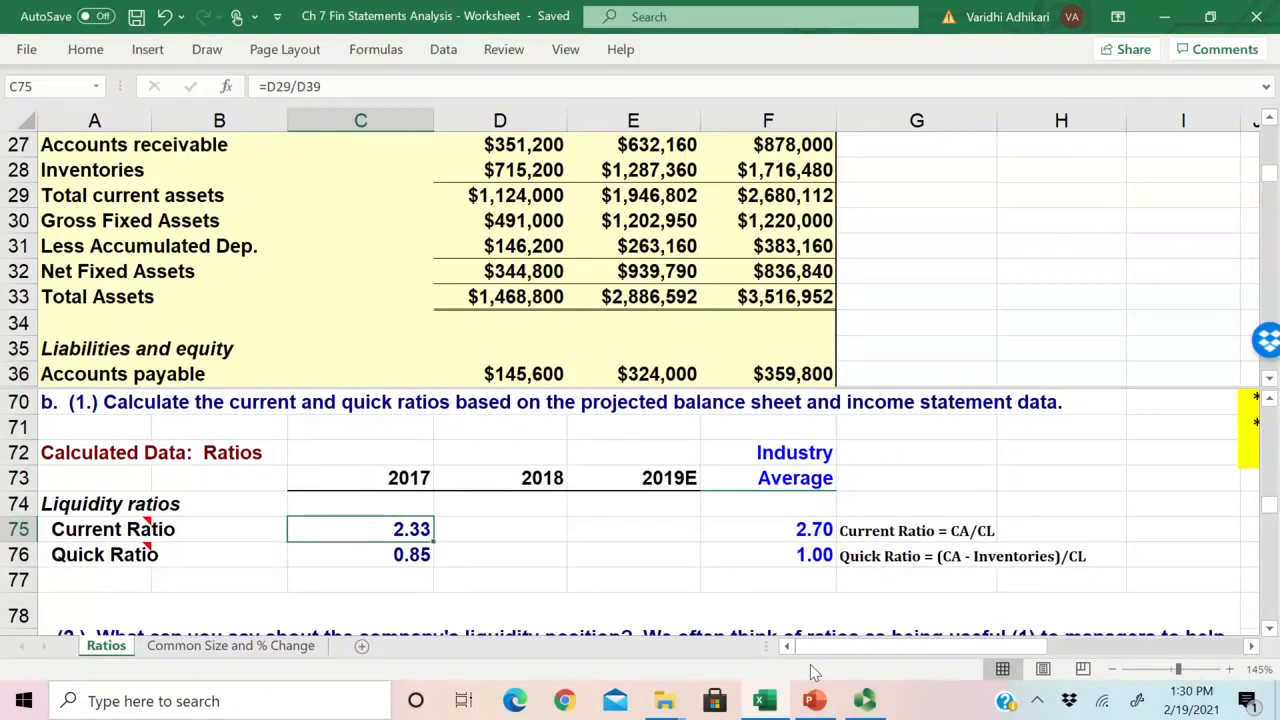
pyautogui.write('=')
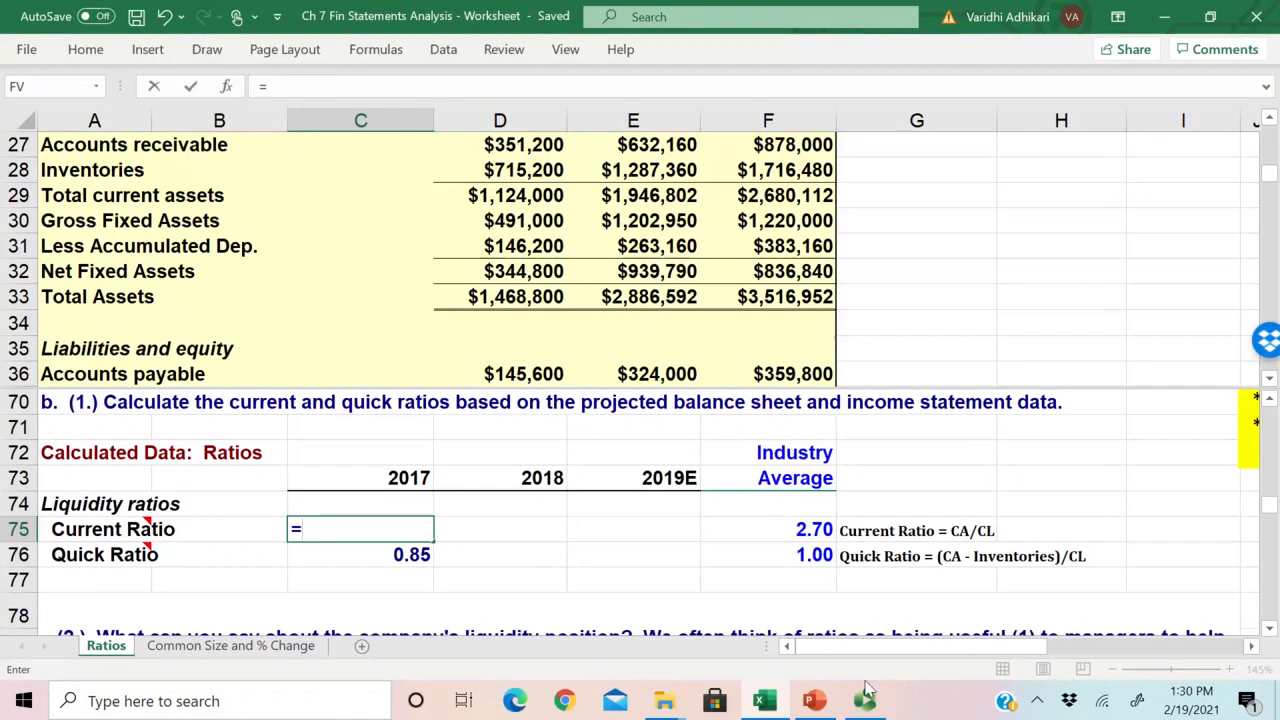
pyautogui.click(499, 284)
pyautogui.scroll(3, 499, 284)
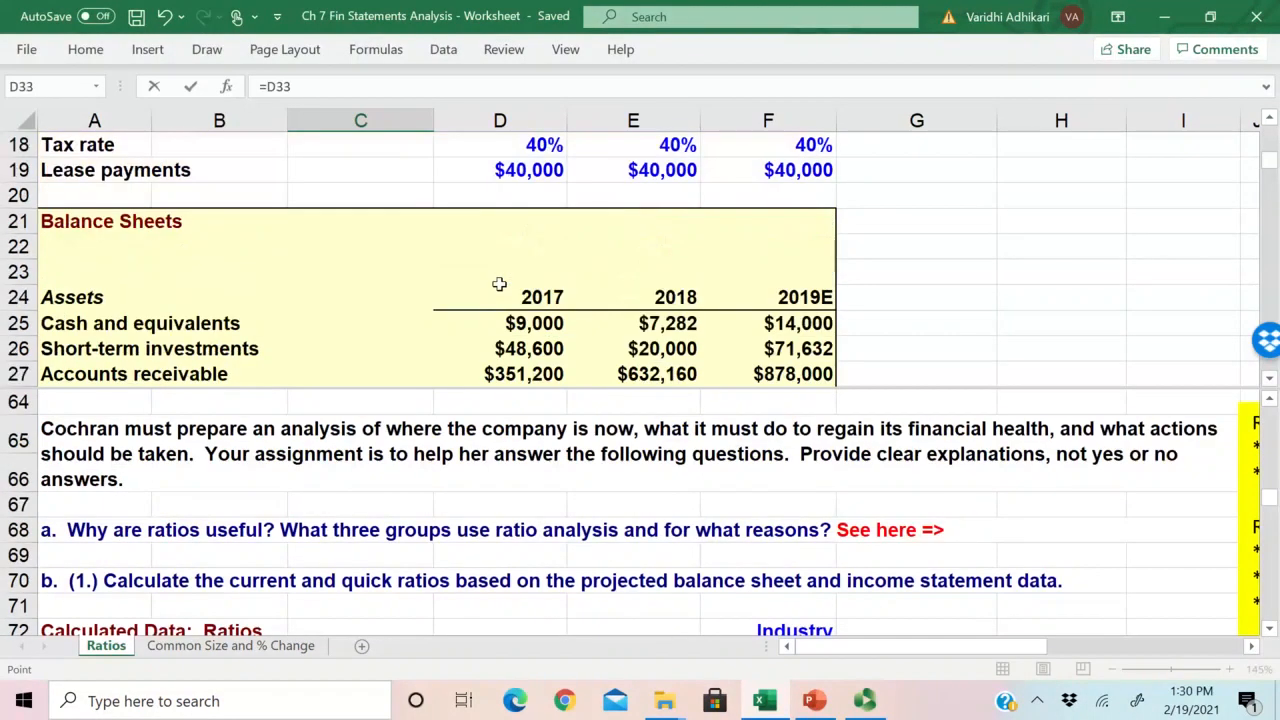
pyautogui.scroll(1, 400, 312)
pyautogui.scroll(-2, 405, 313)
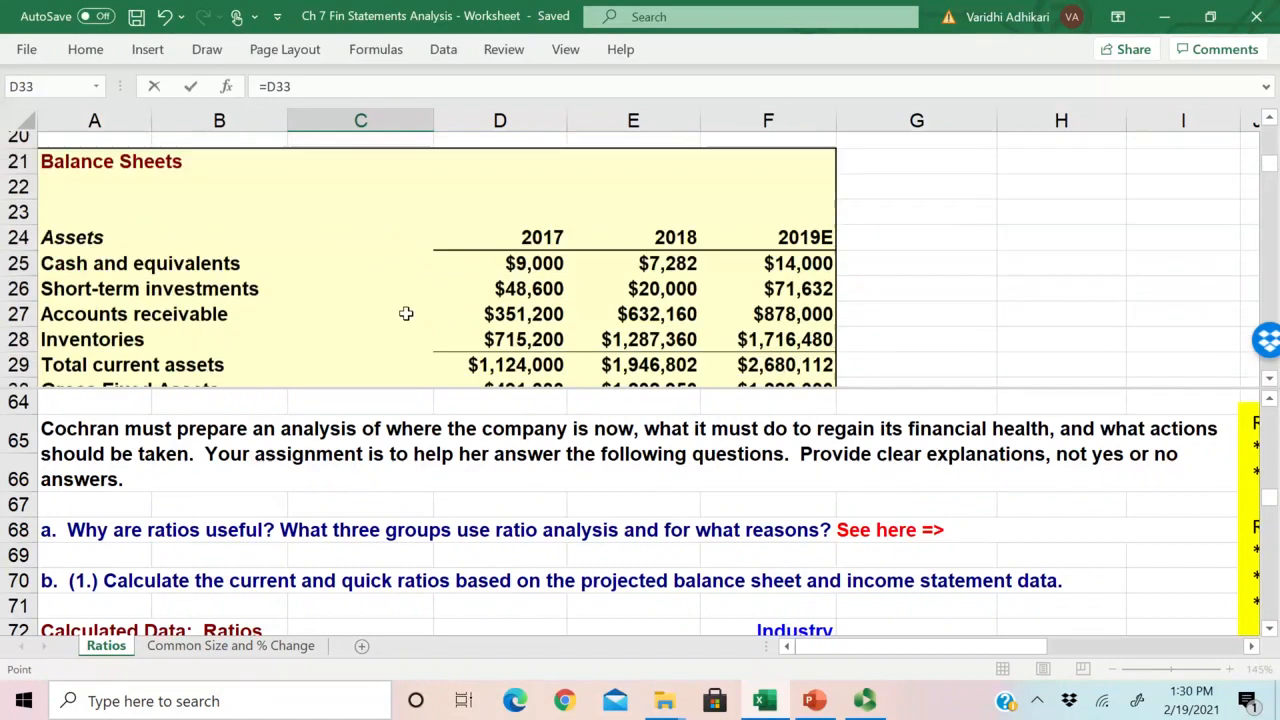
pyautogui.click(496, 344)
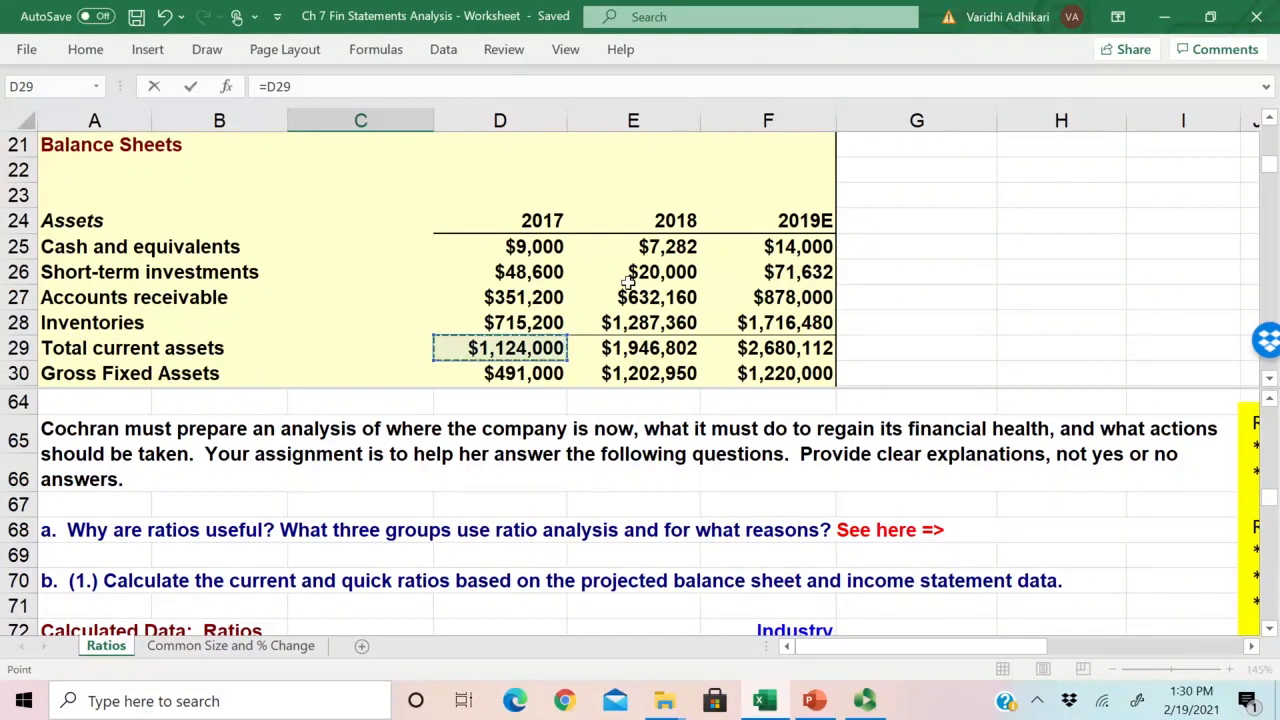
pyautogui.write('/')
pyautogui.scroll(-2, 420, 480)
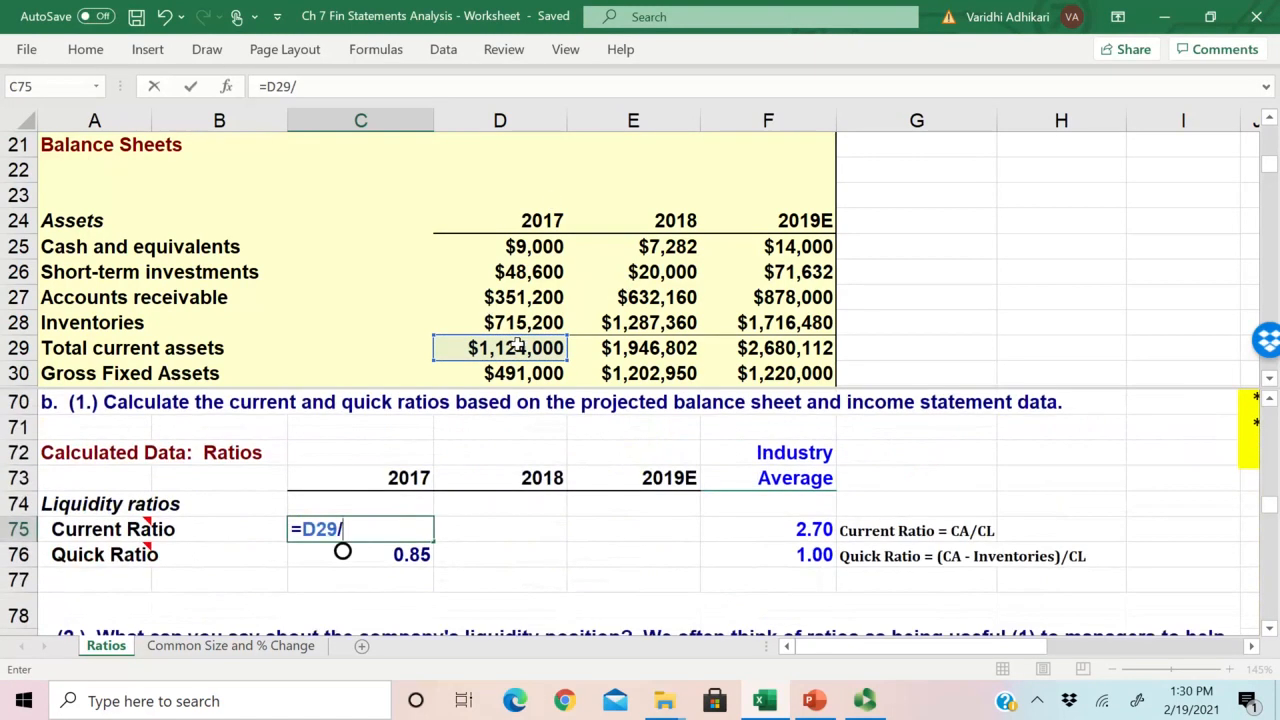
# Step: Complete the 2017 current ratio formula by dividing by total current liabilities, giving =D29/D39
pyautogui.click(520, 347)
pyautogui.press('BackSpace')
pyautogui.press('BackSpace')
pyautogui.press('BackSpace')
pyautogui.press('Down')
pyautogui.press('Down')
pyautogui.press('Down')
pyautogui.press('Down')
pyautogui.press('Down')
pyautogui.press('Down')
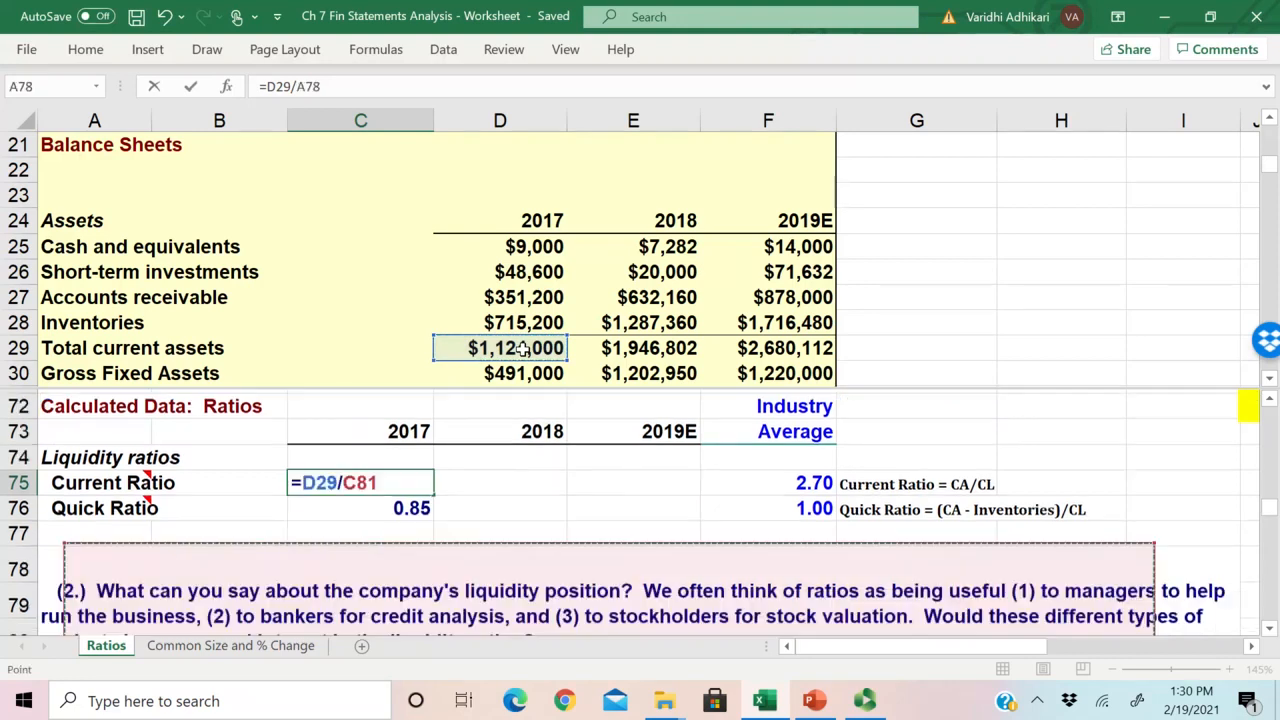
pyautogui.click(520, 347)
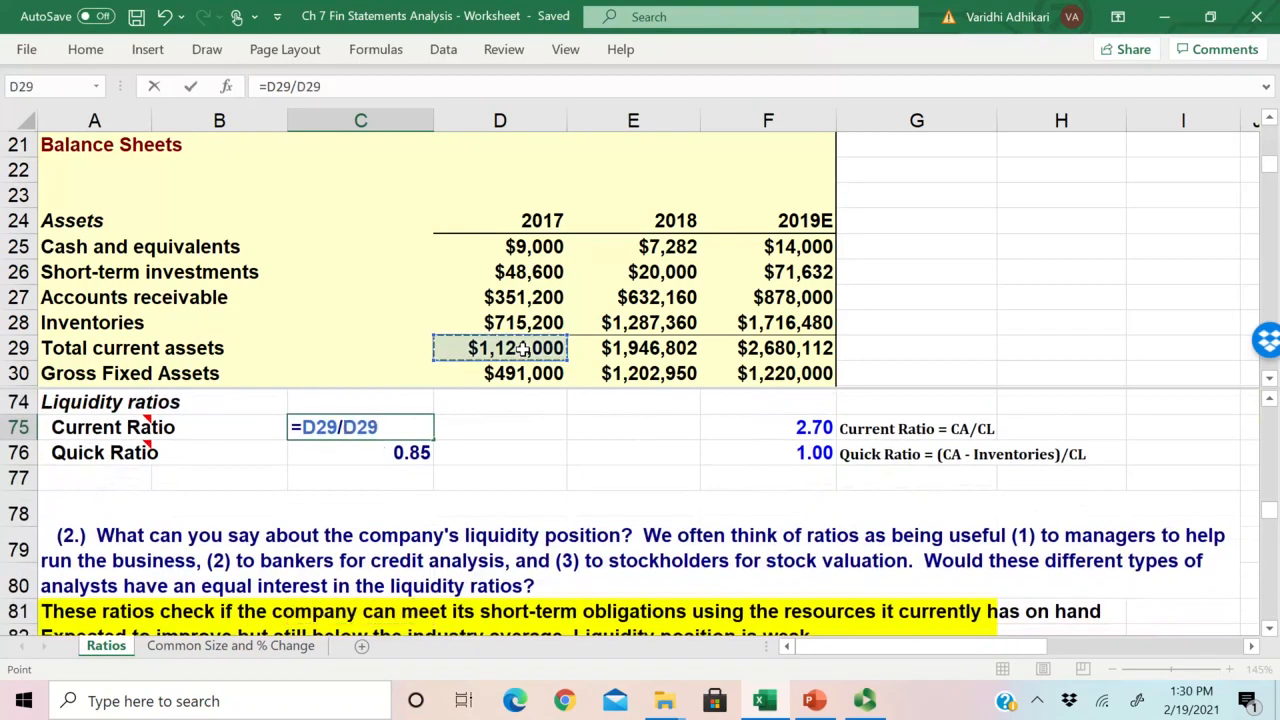
pyautogui.press('Down')
pyautogui.press('Down')
pyautogui.press('Down')
pyautogui.press('Down')
pyautogui.press('Down')
pyautogui.press('Down')
pyautogui.press('Down')
pyautogui.press('Down')
pyautogui.press('Down')
pyautogui.press('Down')
pyautogui.press('Down')
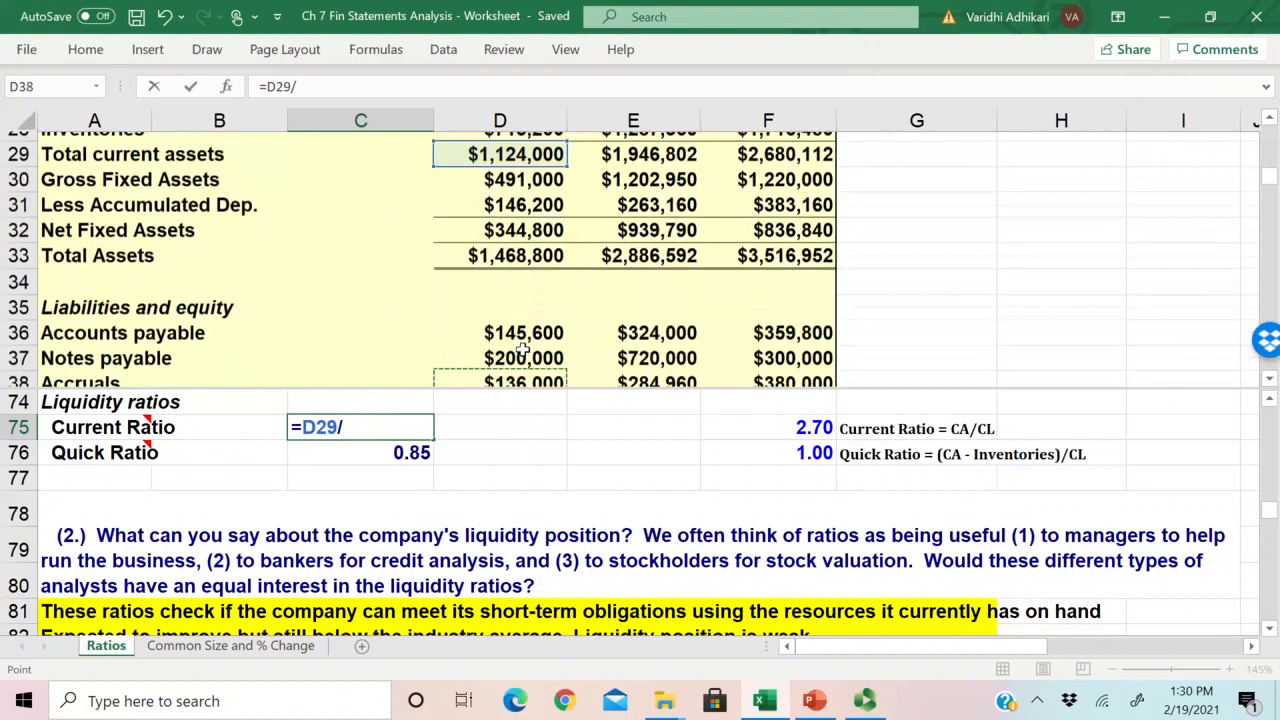
pyautogui.press('Up')
pyautogui.press('Up')
pyautogui.press('Up')
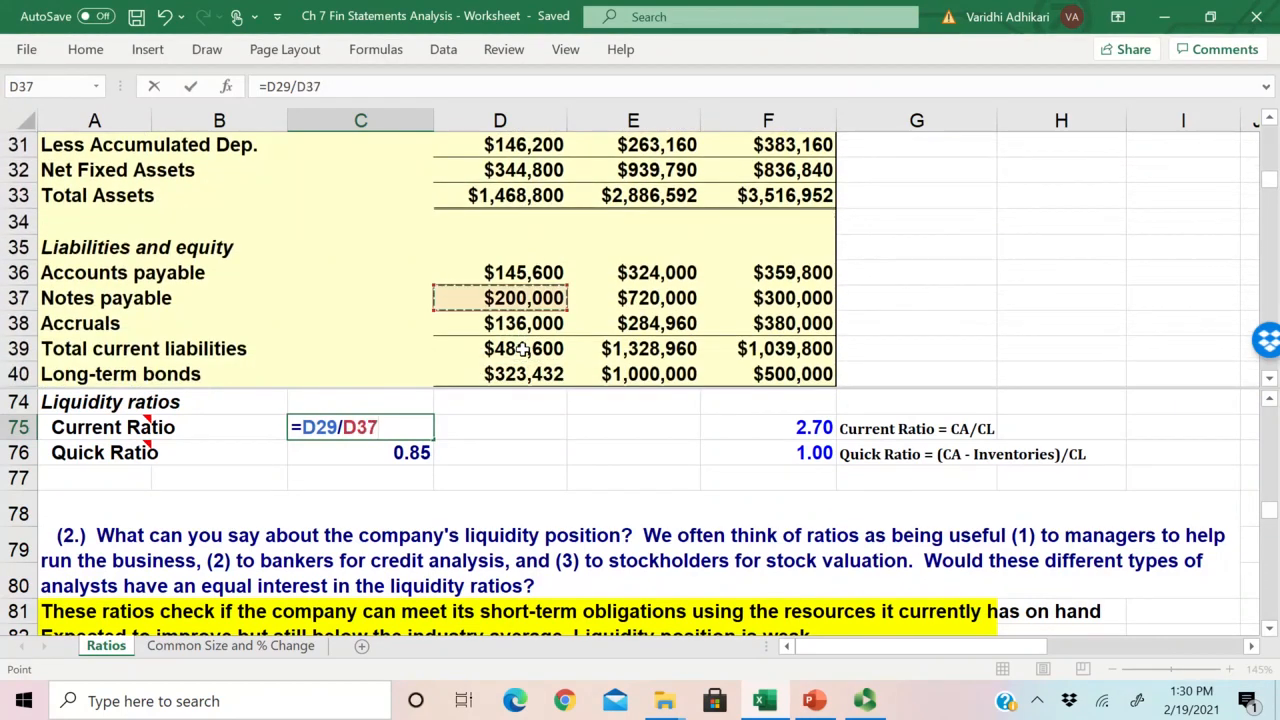
pyautogui.press('Down')
pyautogui.press('Down')
pyautogui.press('Down')
pyautogui.press('Down')
pyautogui.press('Down')
pyautogui.press('Up')
pyautogui.press('Up')
pyautogui.press('Up')
pyautogui.press('Left')
pyautogui.press('Right')
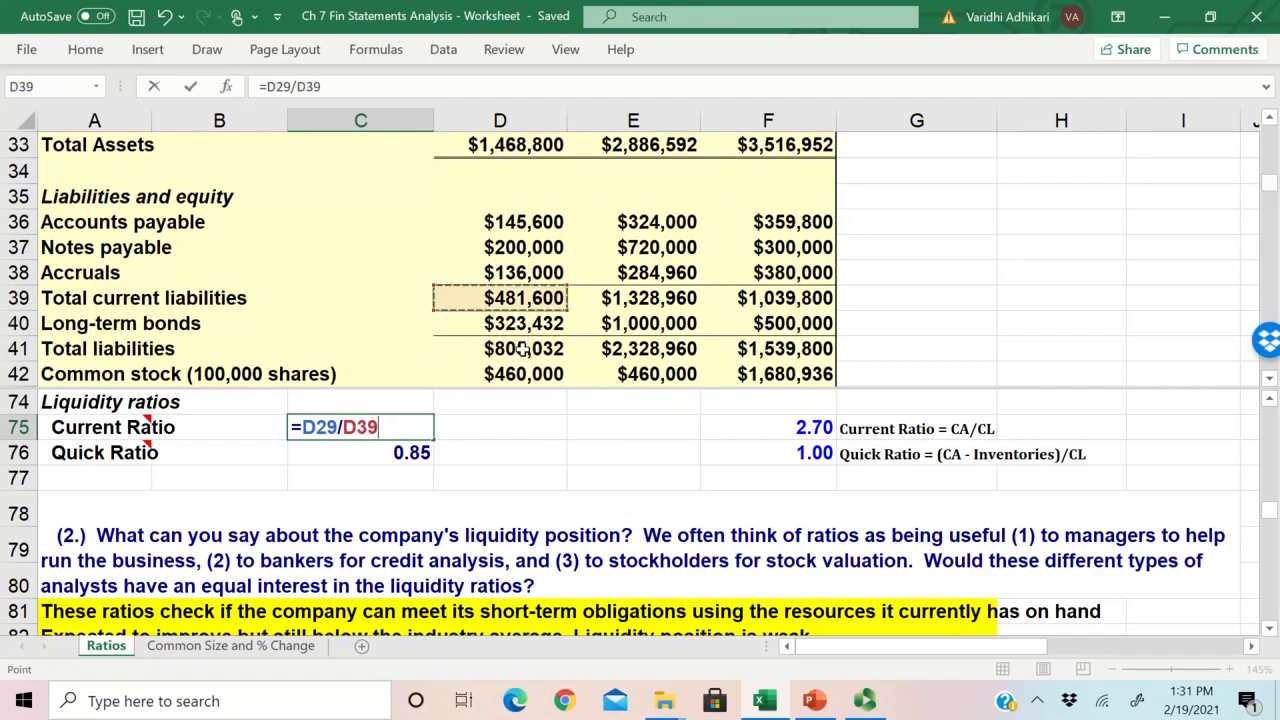
pyautogui.press('Return')
pyautogui.press('Up')
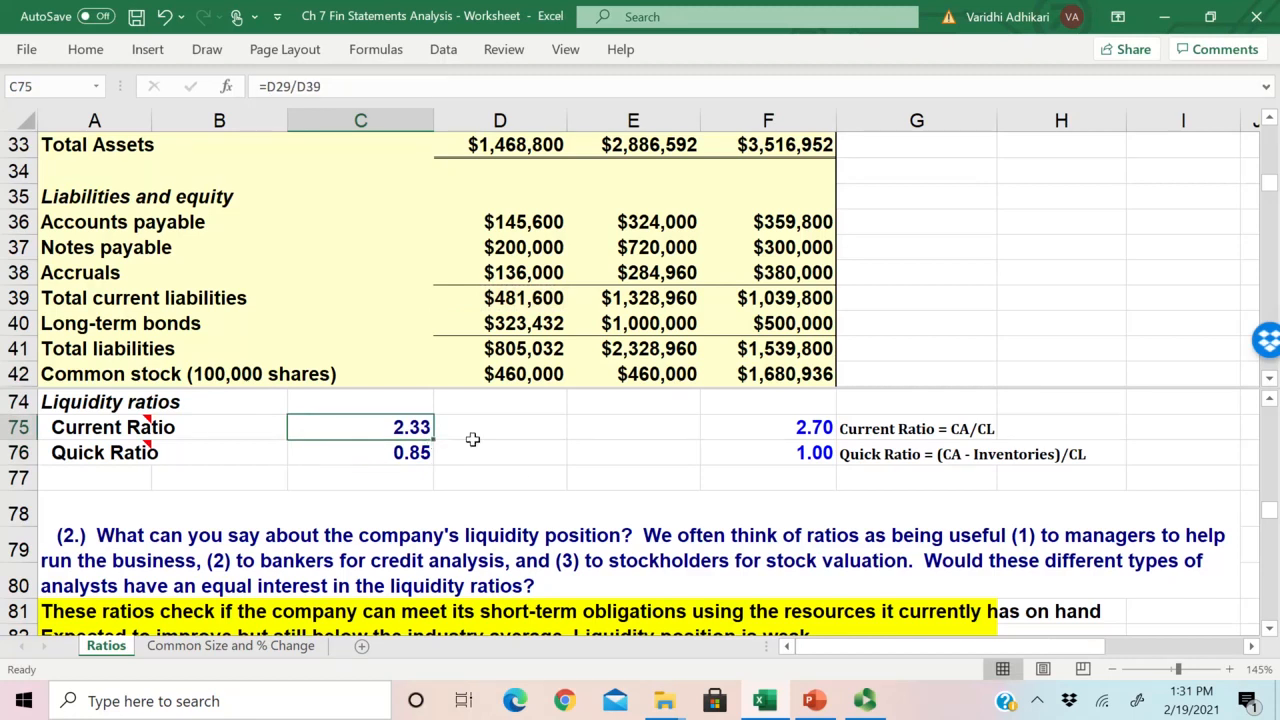
# Step: Fill the current ratio formula across to the 2018 and 2019E columns and check the copied formulas
pyautogui.scroll(1, 472, 440)
pyautogui.scroll(1, 472, 440)
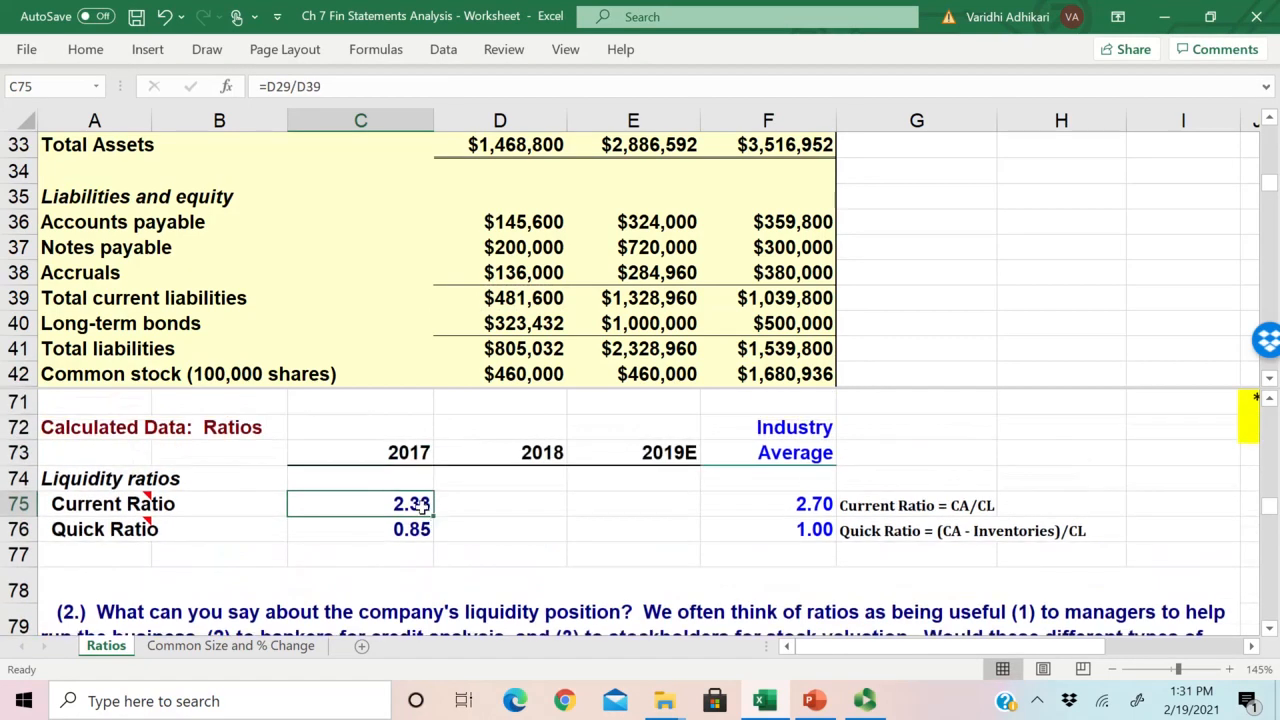
pyautogui.moveTo(437, 514); pyautogui.dragTo(660, 515)
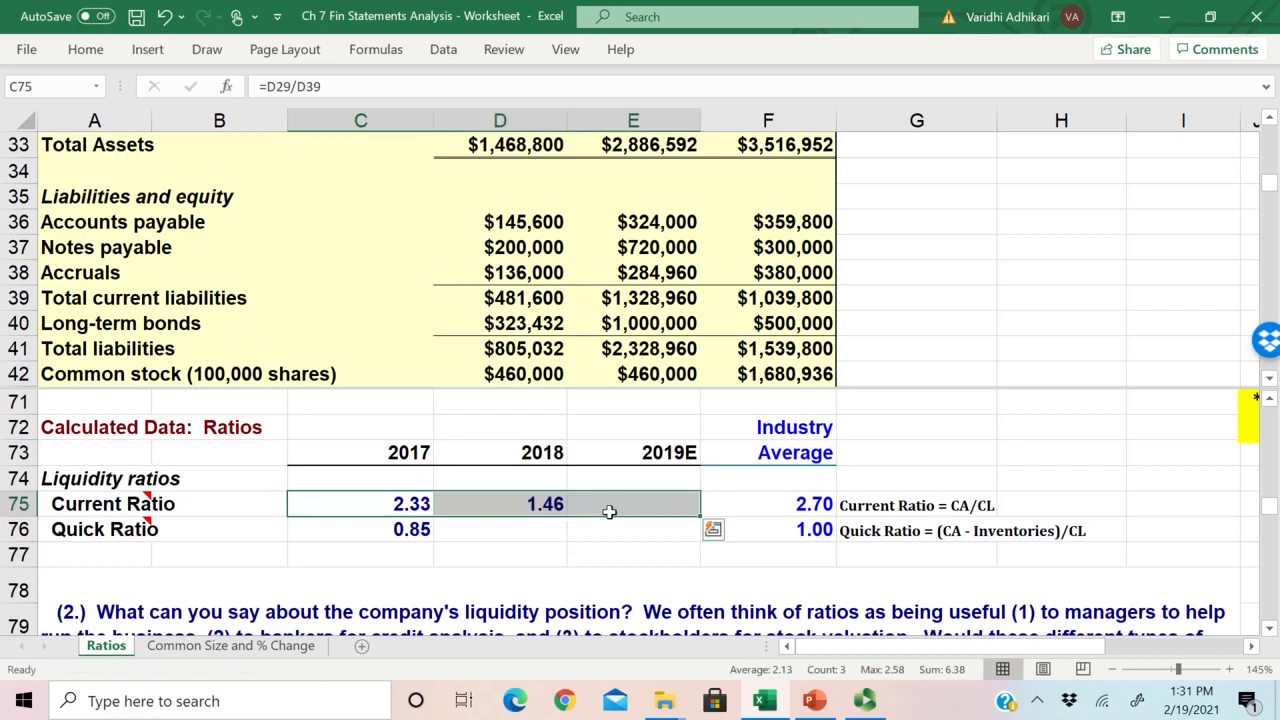
pyautogui.doubleClick(533, 504)
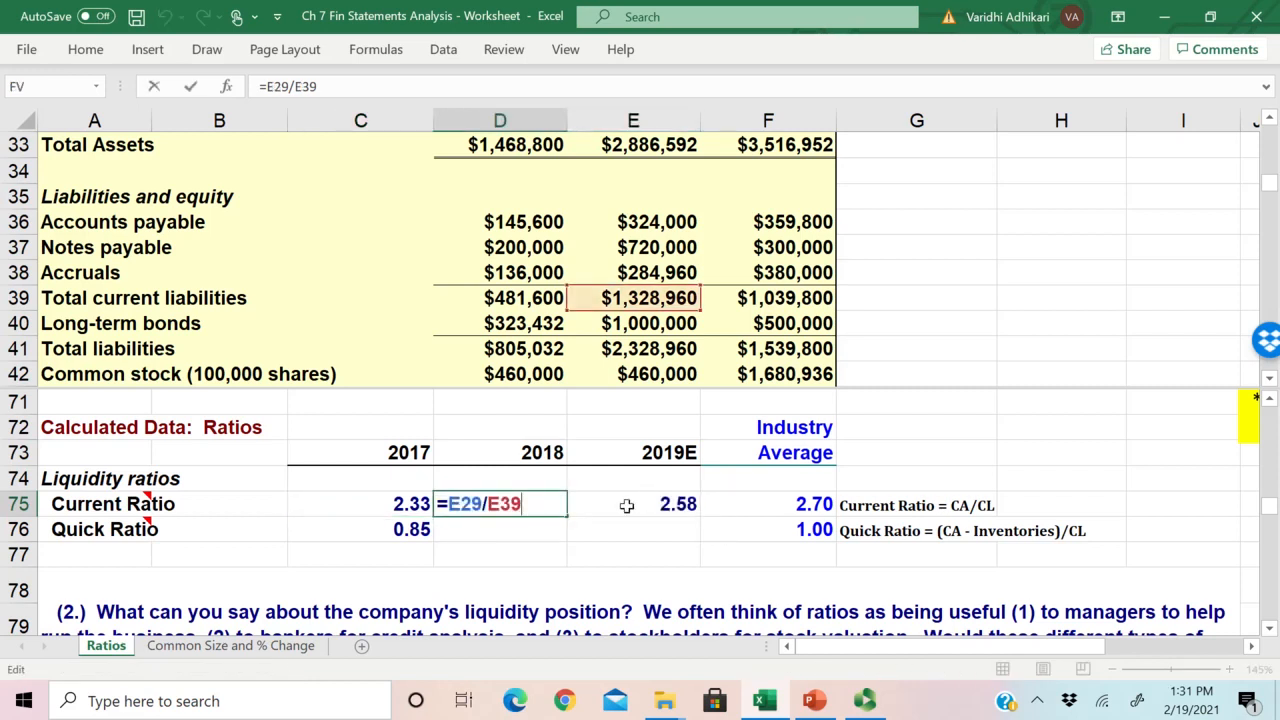
pyautogui.press('Escape')
pyautogui.doubleClick(677, 507)
pyautogui.press('Escape')
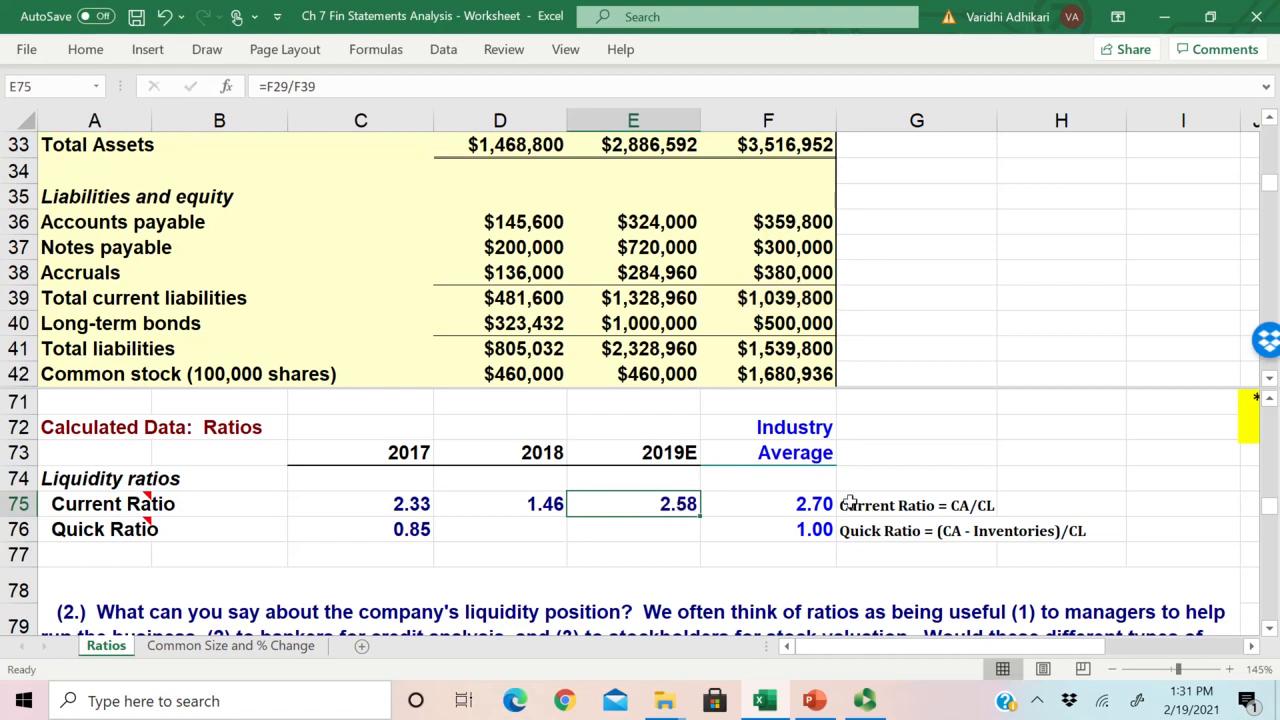
# Step: Compare the current ratios for all three years with the industry average and review the current ratio definition in G75
pyautogui.scroll(-1, 750, 495)
pyautogui.scroll(1, 842, 480)
pyautogui.moveTo(816, 500); pyautogui.dragTo(812, 529)
pyautogui.scroll(-1, 575, 502)
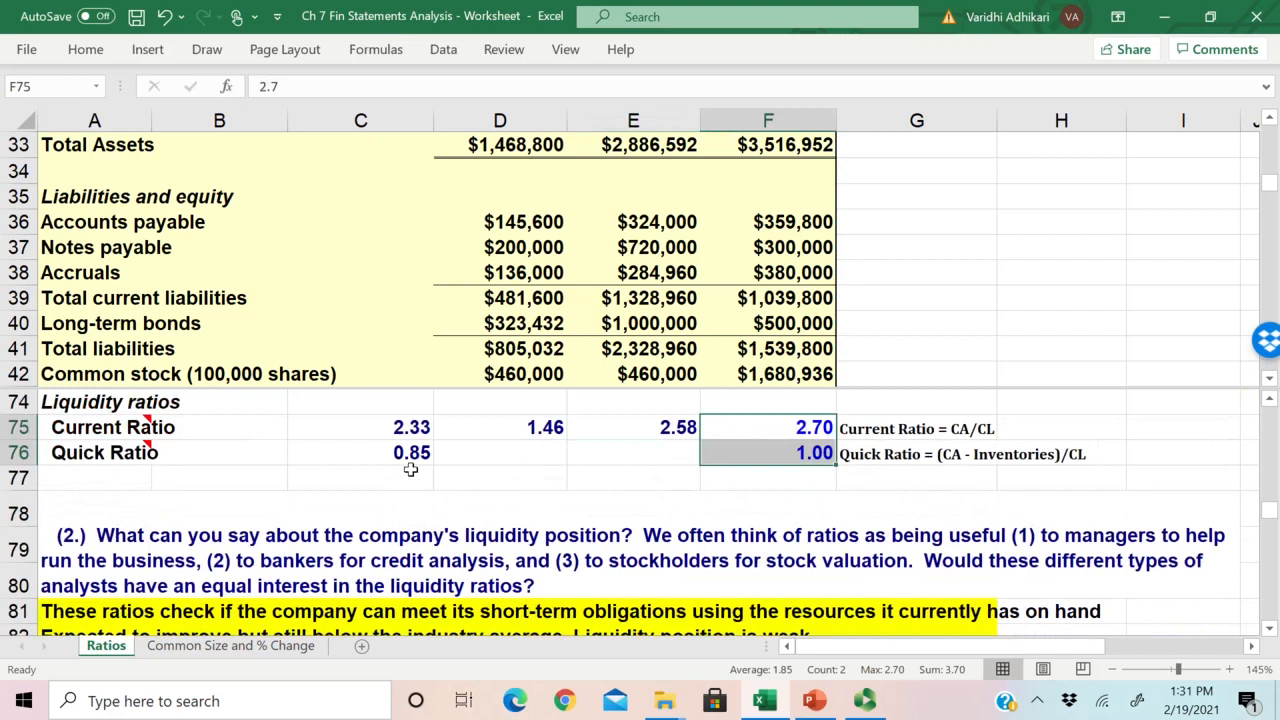
pyautogui.click(388, 428)
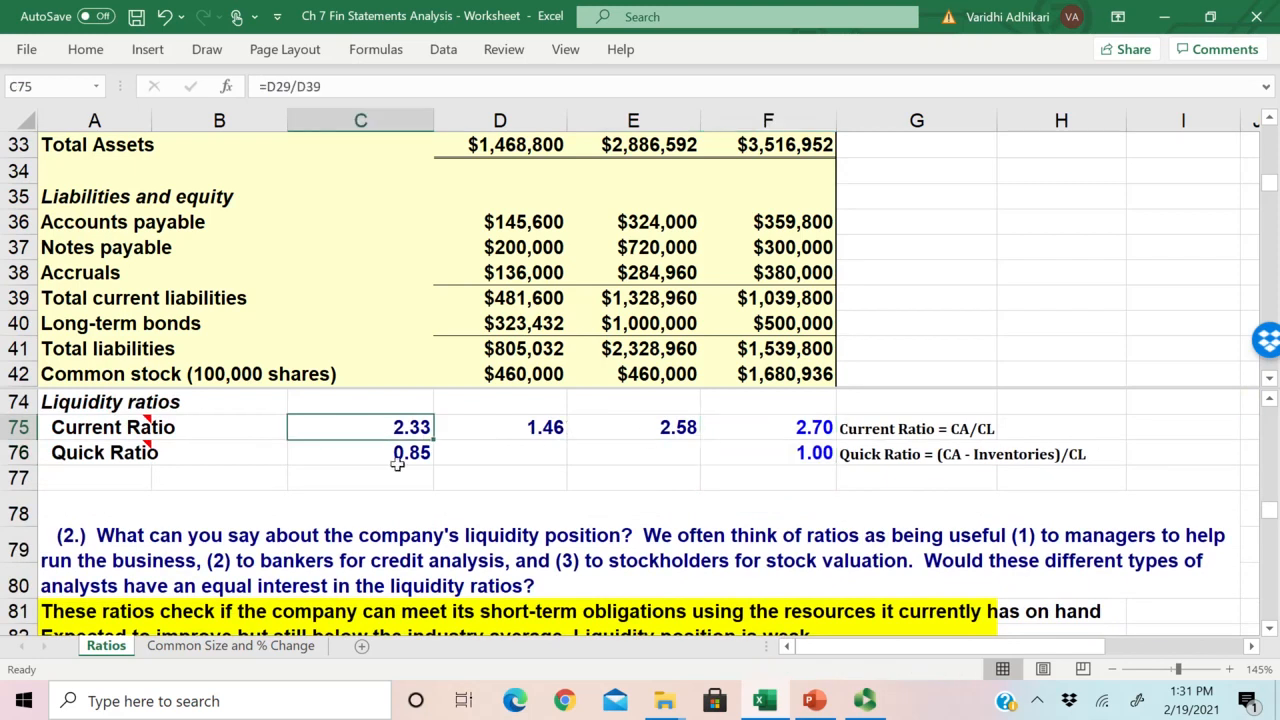
pyautogui.click(970, 428)
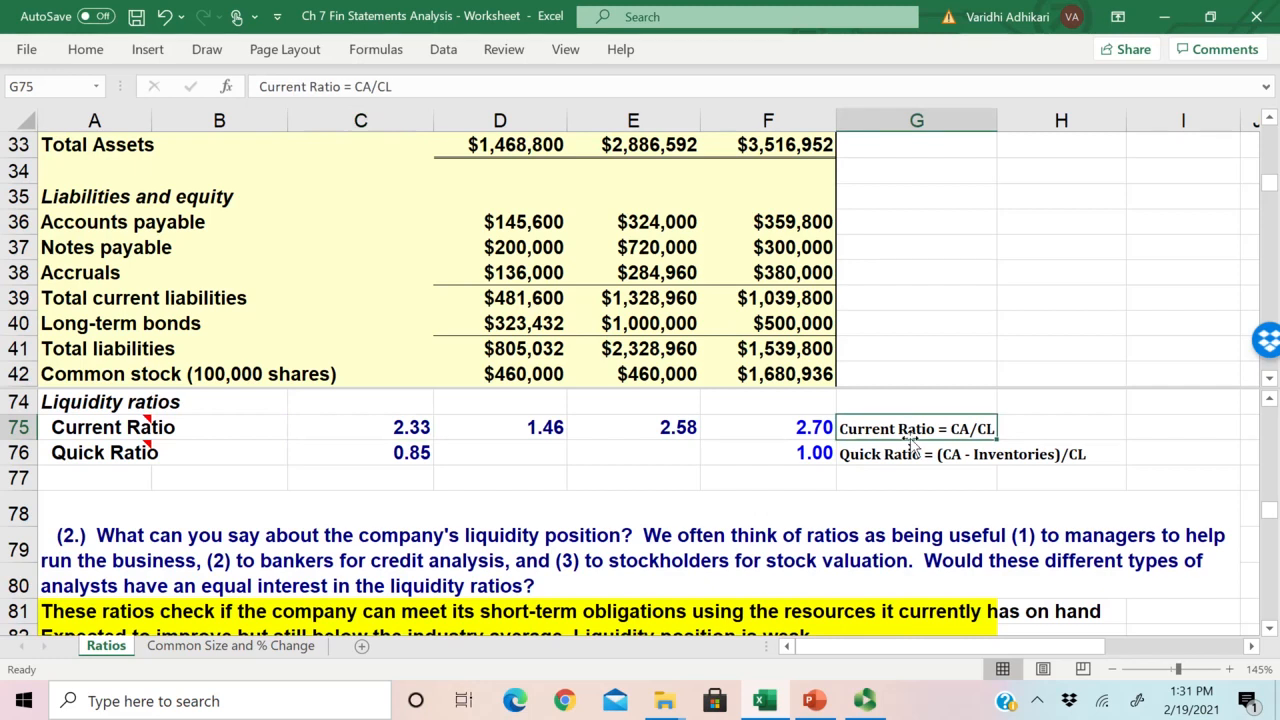
pyautogui.doubleClick(982, 428)
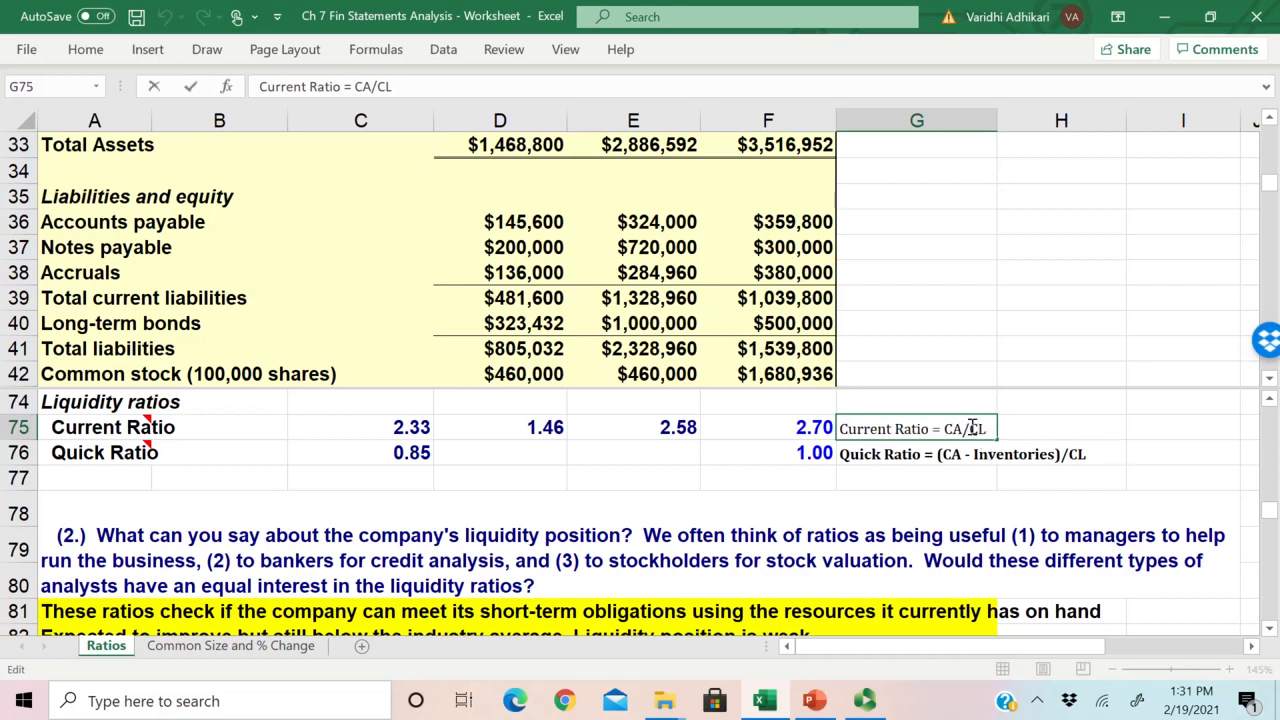
pyautogui.doubleClick(978, 428)
pyautogui.press('Escape')
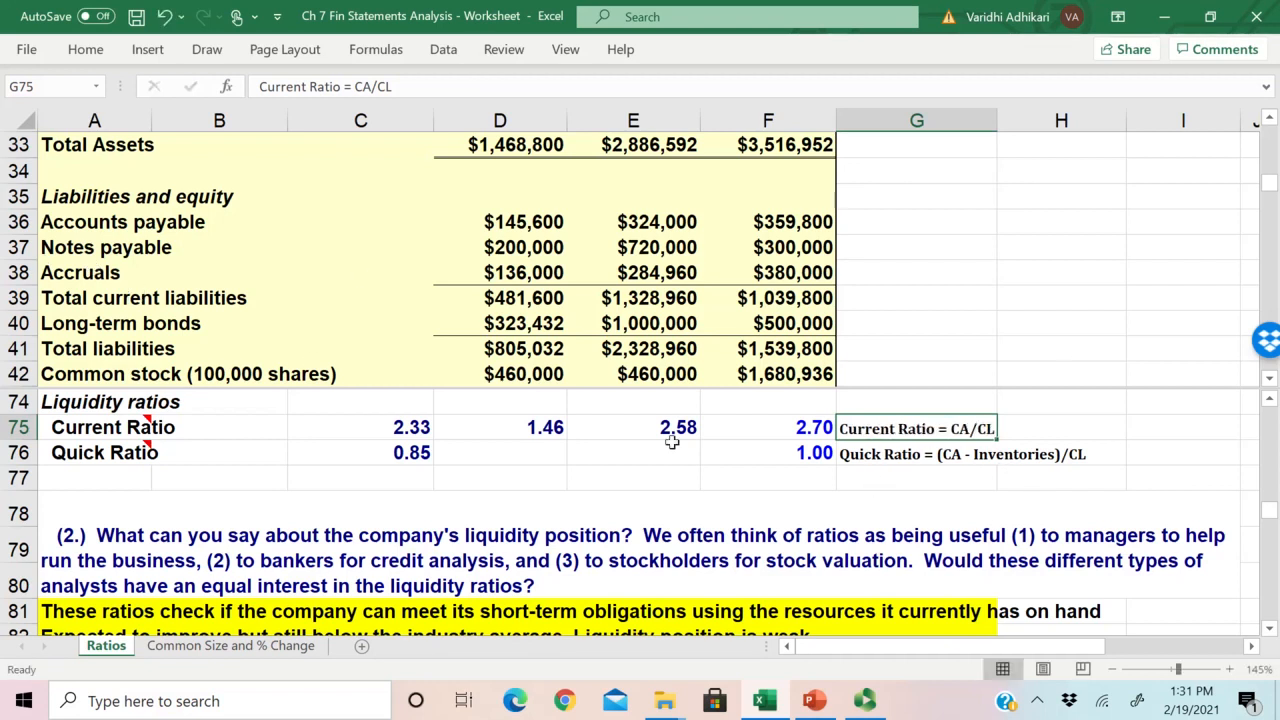
pyautogui.moveTo(412, 428); pyautogui.dragTo(808, 427)
pyautogui.click(404, 430)
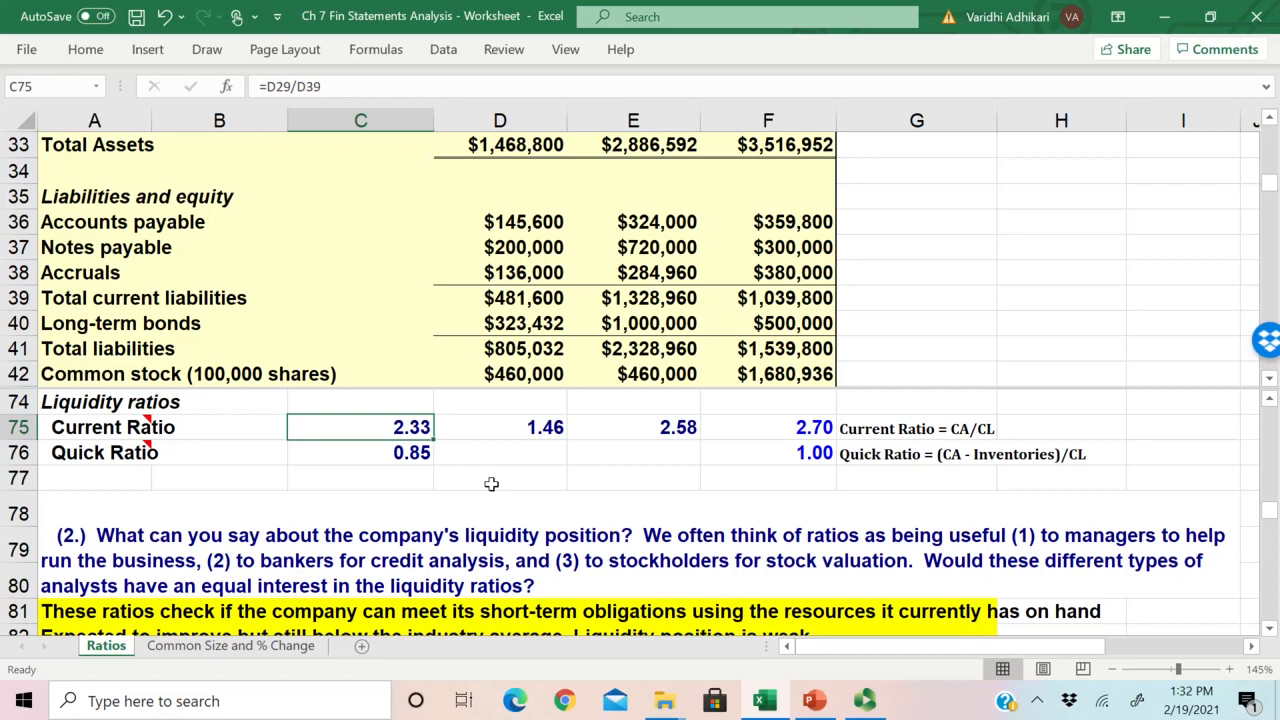
# Step: Inspect the existing 2017 quick ratio formula in C76 against its definition
pyautogui.press('Down')
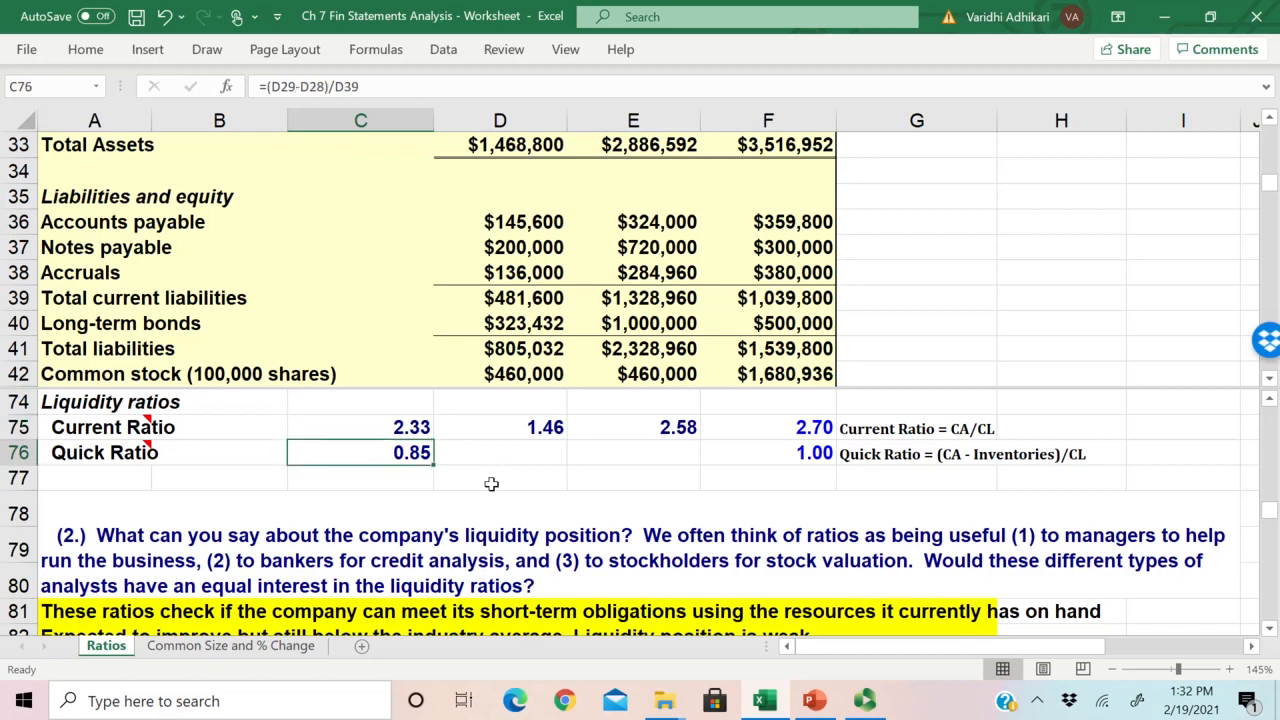
pyautogui.doubleClick(392, 457)
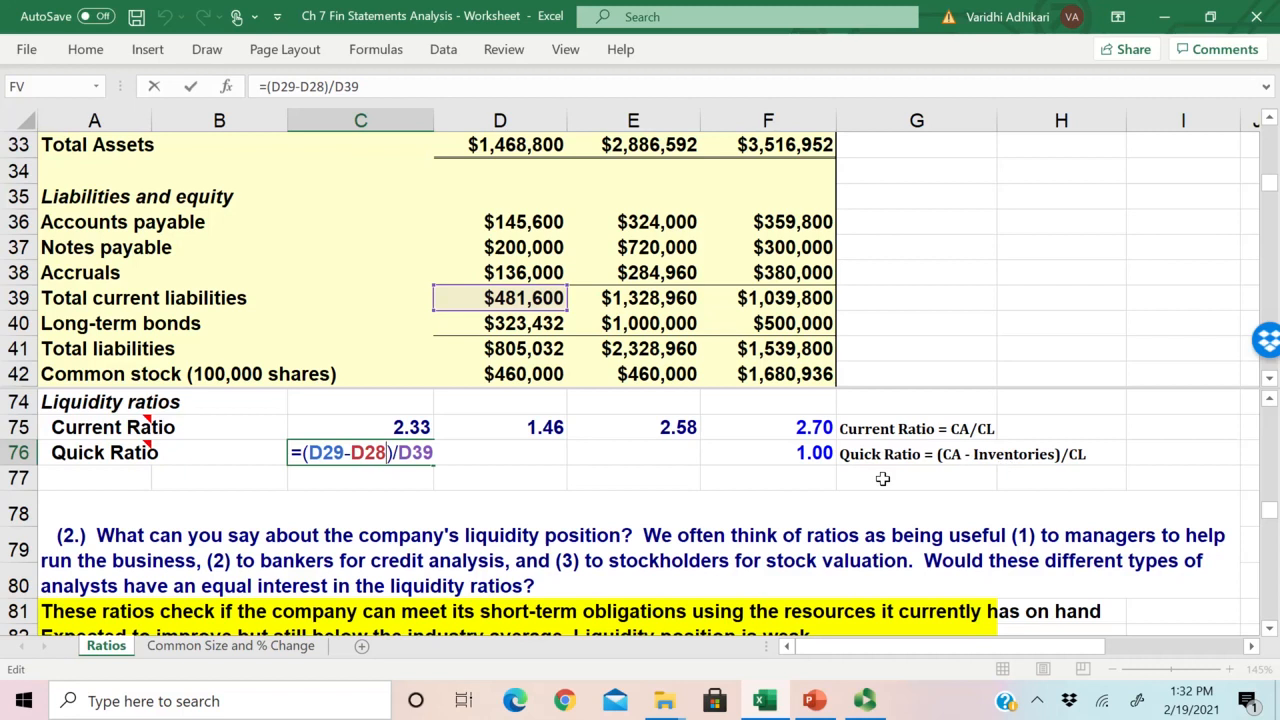
pyautogui.hotkey('ctrl', 'Return')
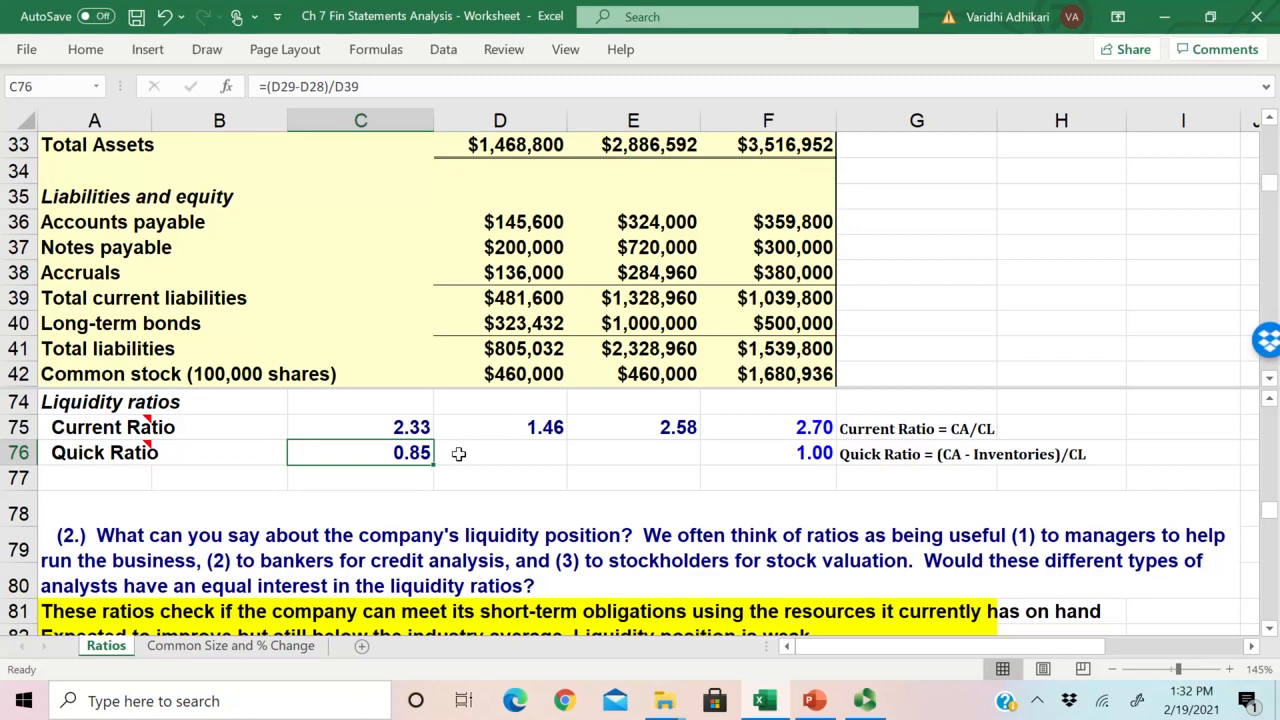
# Step: Re-enter the 2017 quick ratio formula in C76 with total current assets minus inventories, (D29-D28), as the numerator
pyautogui.doubleClick(410, 453)
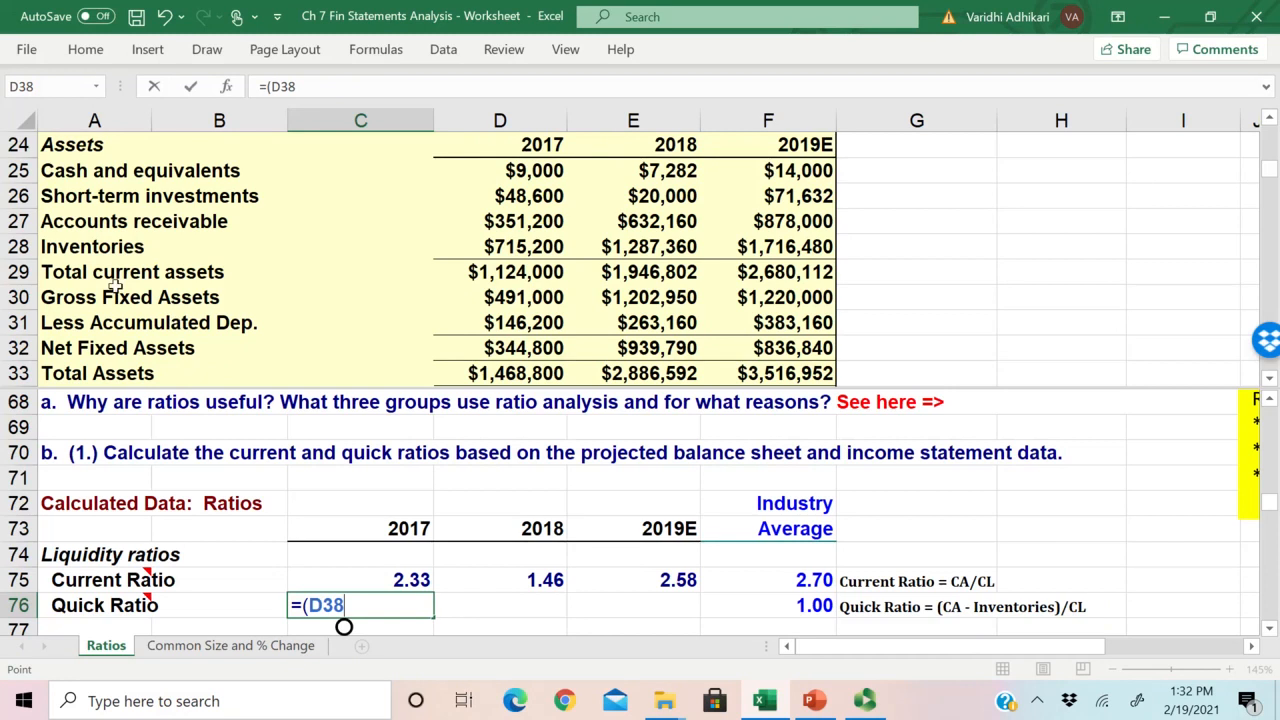
pyautogui.click(510, 272)
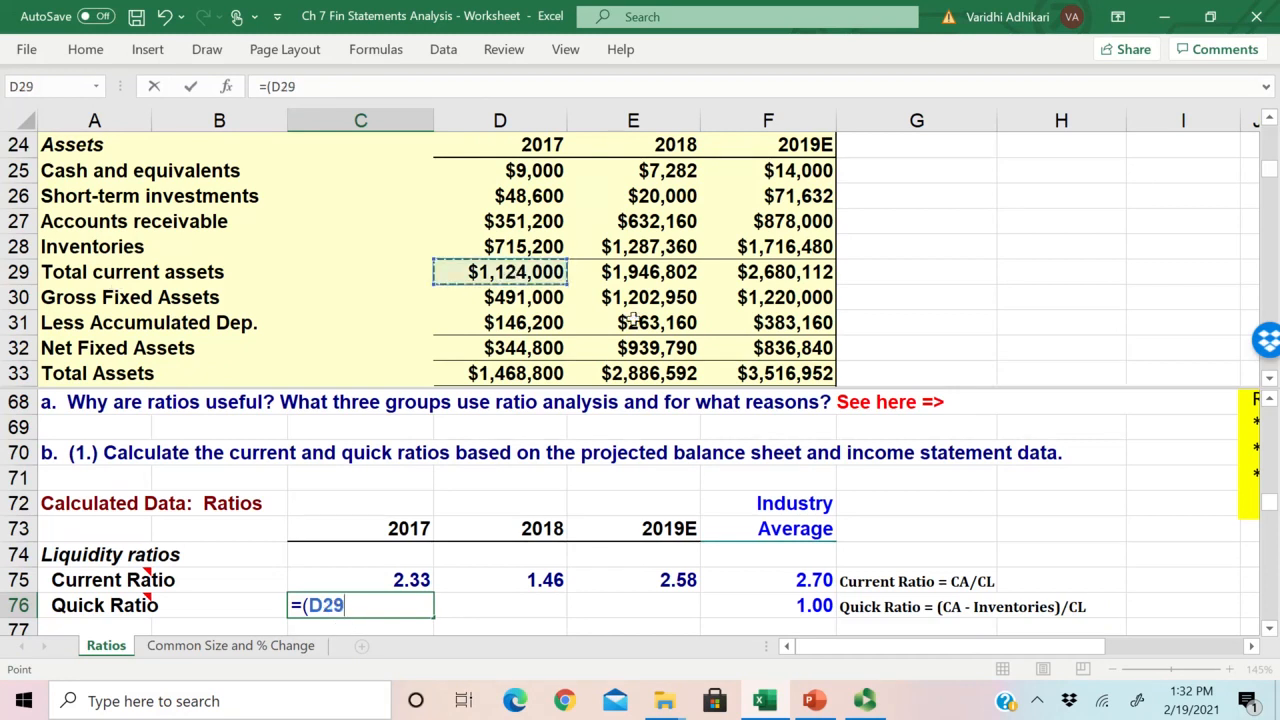
pyautogui.write('-')
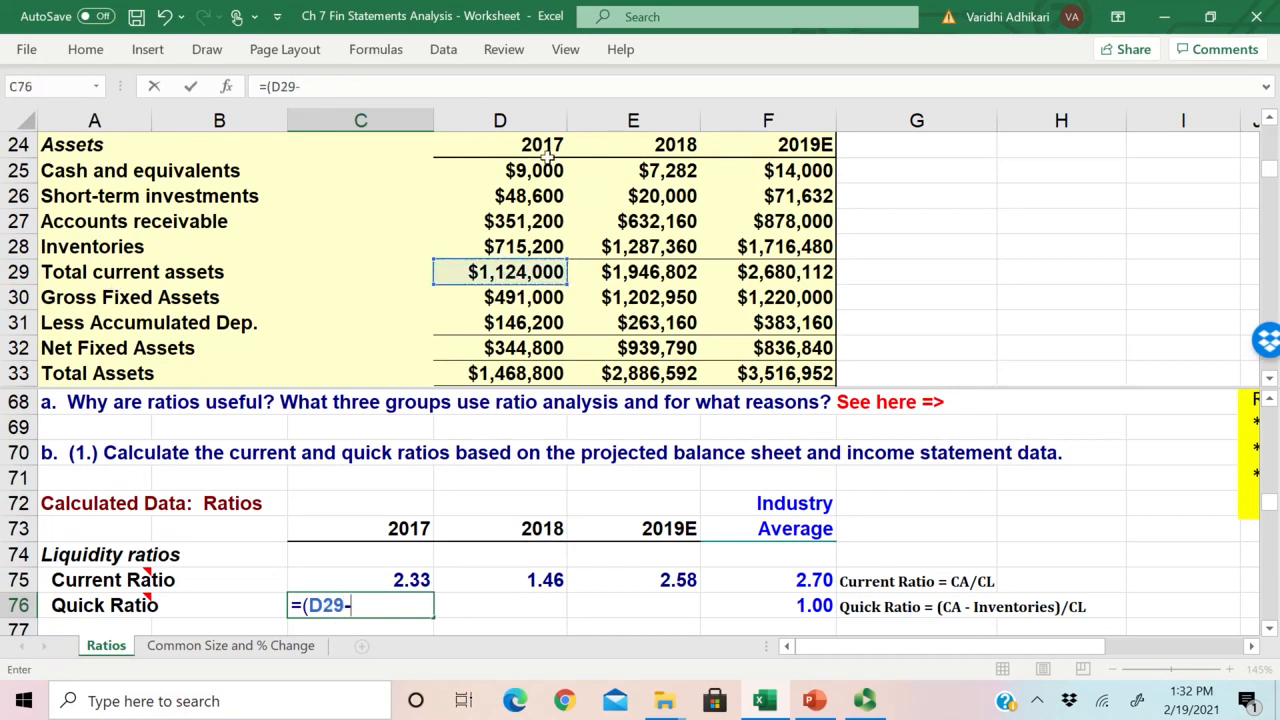
pyautogui.click(516, 247)
pyautogui.write(')/')
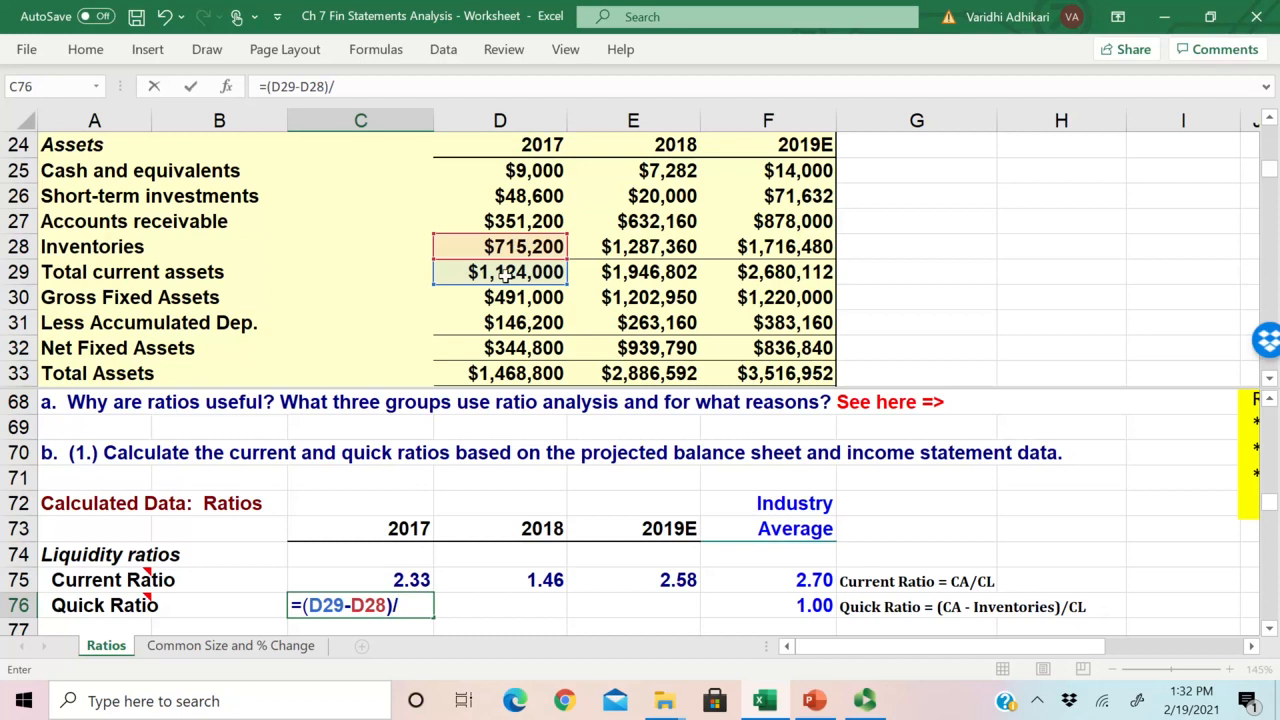
# Step: Complete the 2017 quick ratio formula in C76 with total current liabilities, D39, as the denominator
pyautogui.click(510, 277)
pyautogui.press('Down')
pyautogui.press('Down')
pyautogui.press('Down')
pyautogui.press('Down')
pyautogui.press('Down')
pyautogui.press('Down')
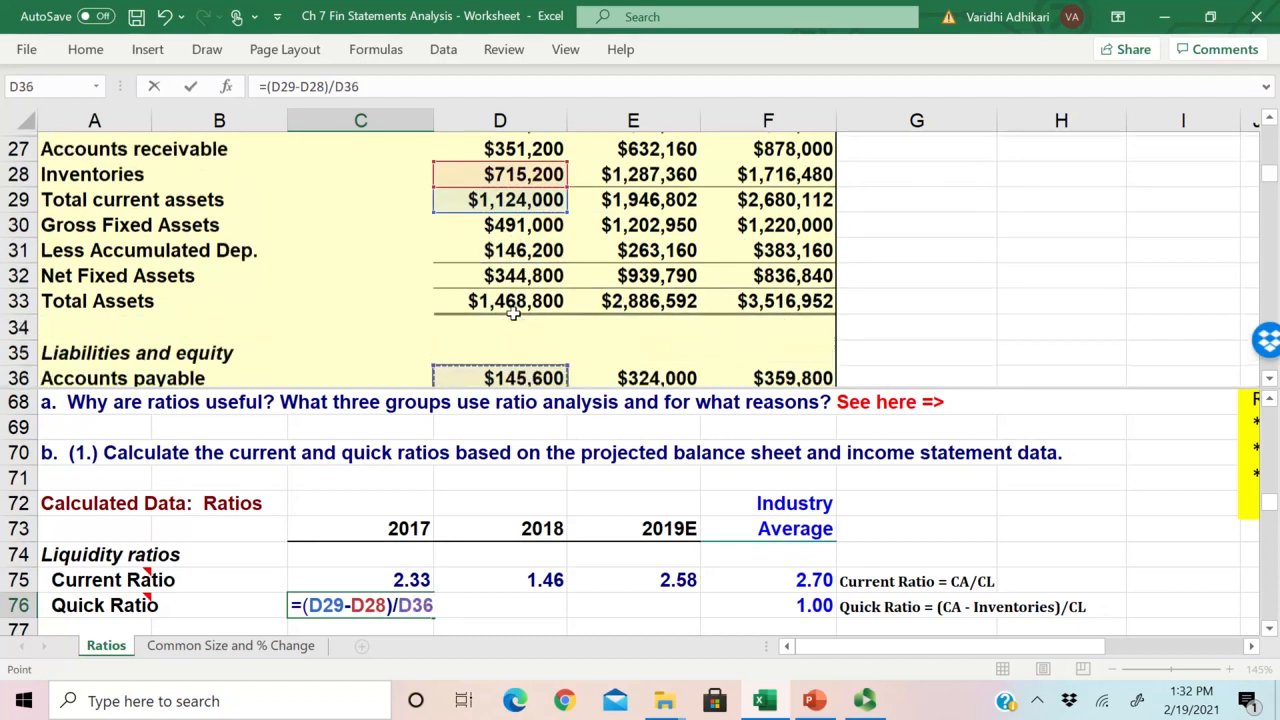
pyautogui.press('Down')
pyautogui.press('Down')
pyautogui.press('Down')
pyautogui.press('Down')
pyautogui.press('Down')
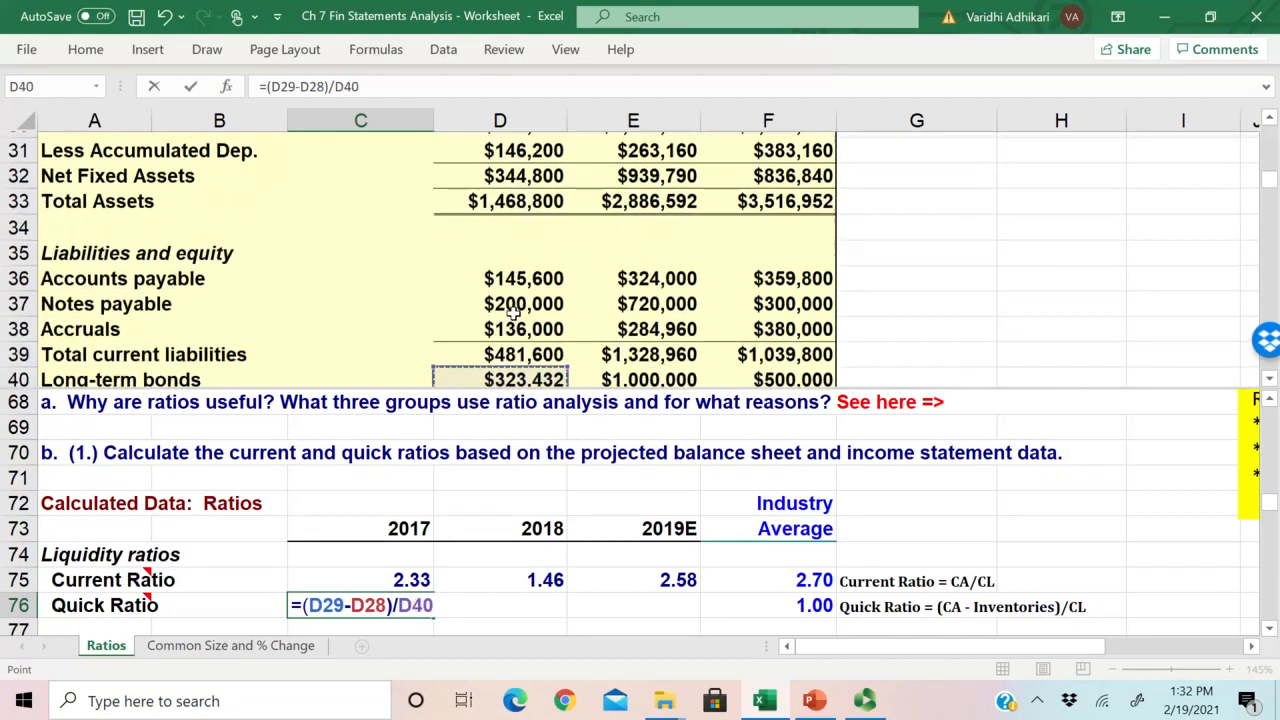
pyautogui.press('Down')
pyautogui.press('Up')
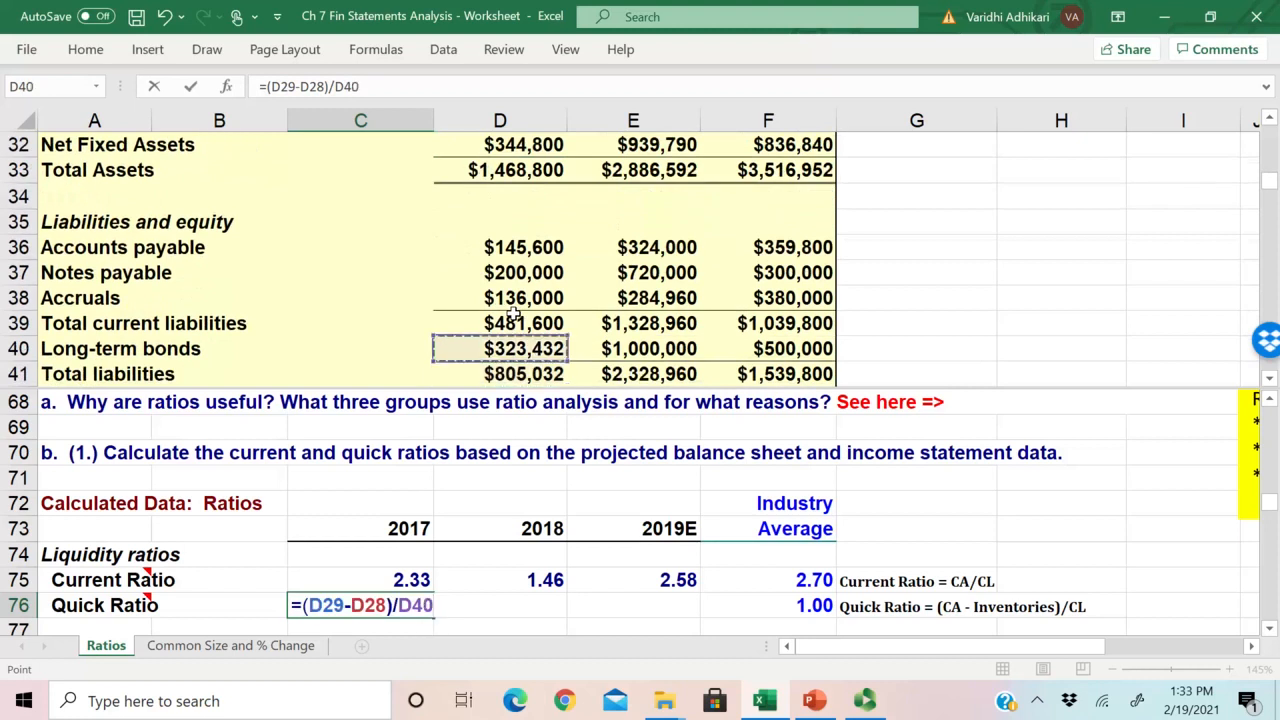
pyautogui.press('Down')
pyautogui.press('Up')
pyautogui.press('Up')
pyautogui.press('Return')
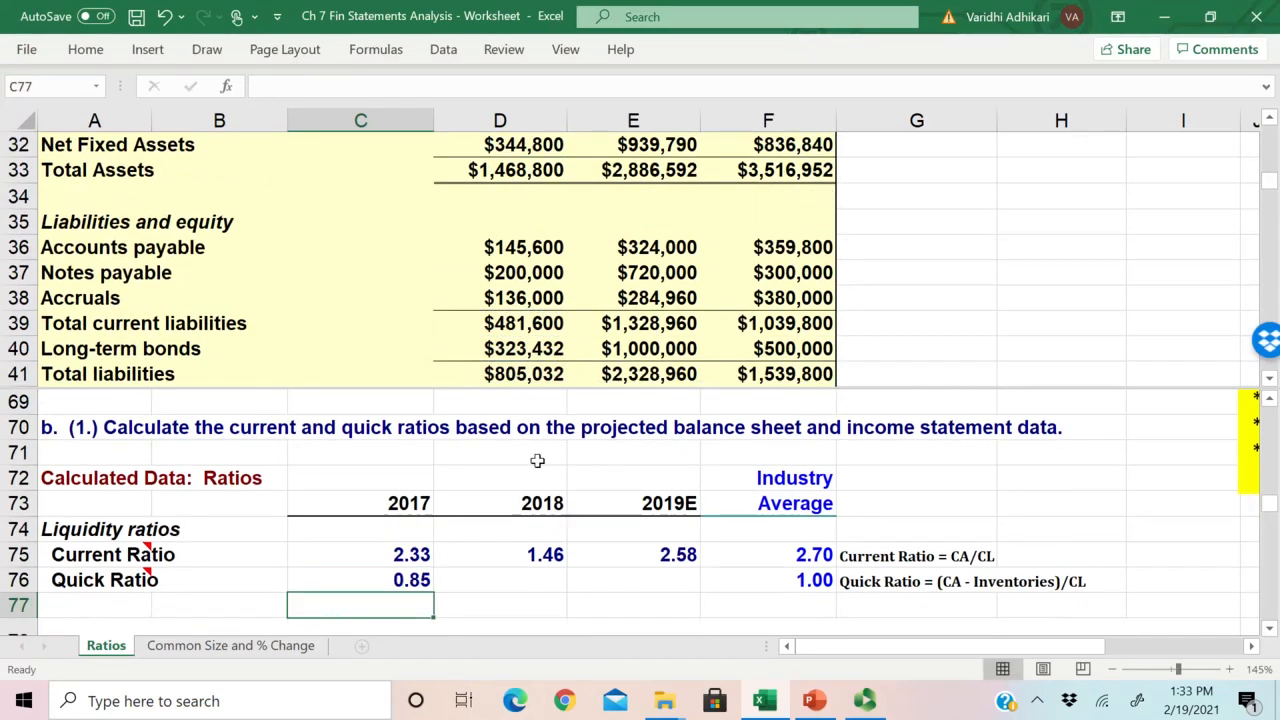
# Step: Fill the quick ratio formula from C76 across to the 2018 and 2019E columns and check the copied formulas
pyautogui.click(399, 582)
pyautogui.moveTo(434, 592); pyautogui.dragTo(698, 596)
pyautogui.scroll(-1, 811, 596)
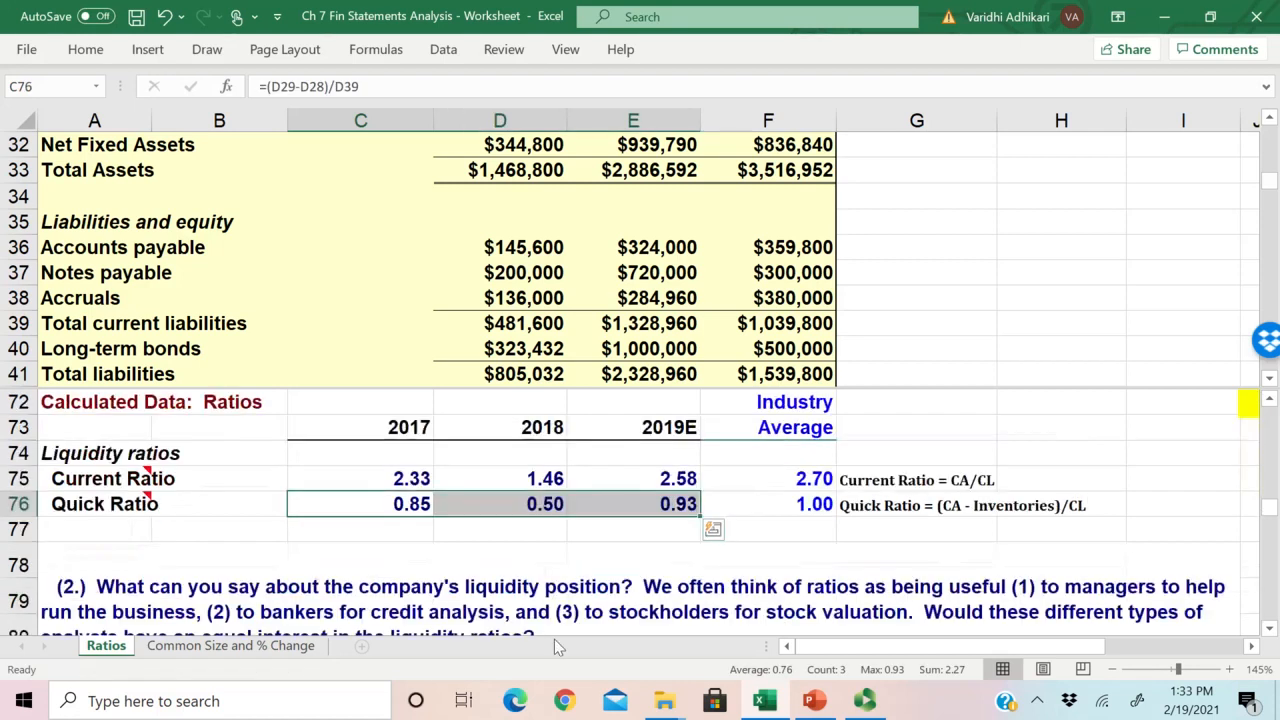
pyautogui.click(420, 512)
pyautogui.press('Right')
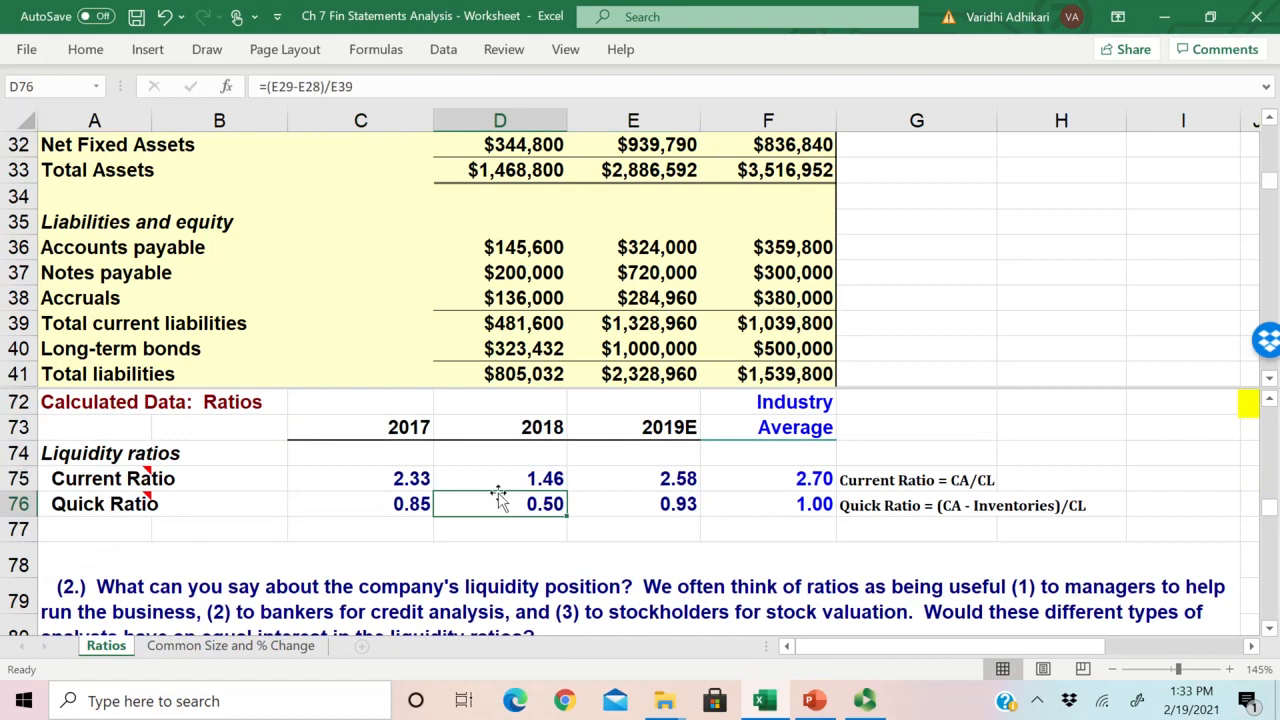
pyautogui.press('Right')
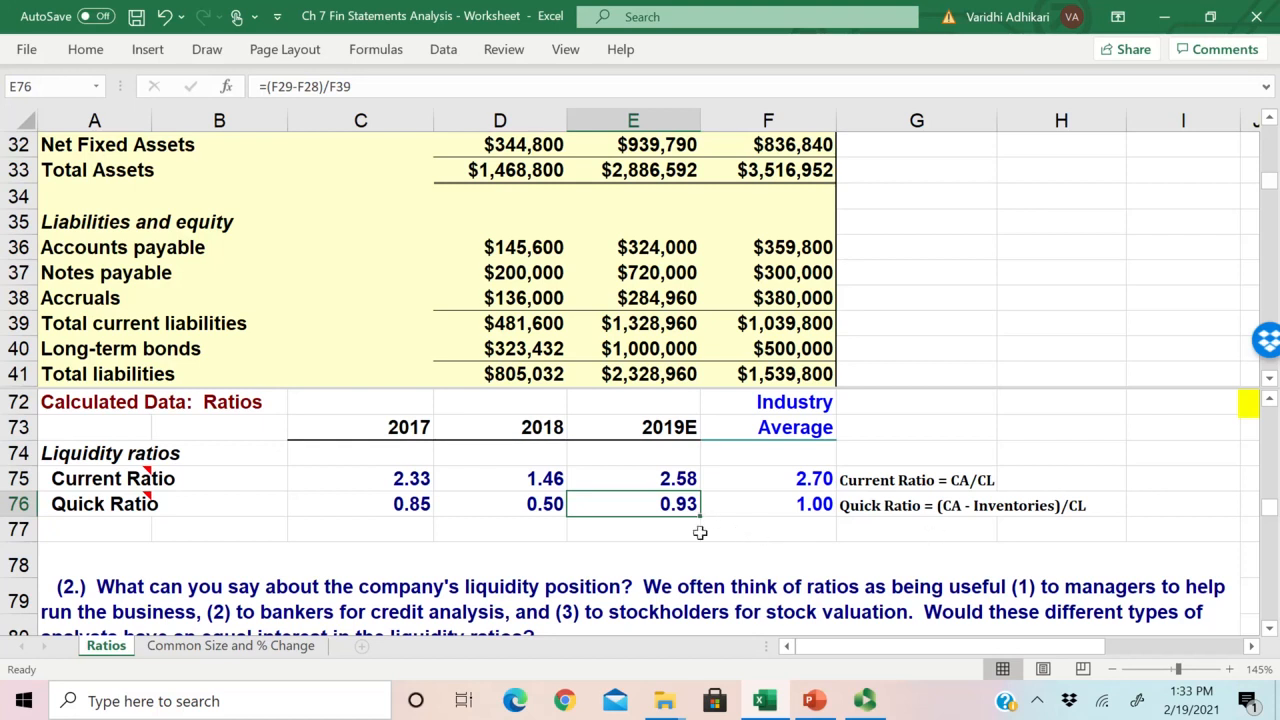
# Step: Compare the quick ratios for 2018 and 2019E with the industry average in F76
pyautogui.scroll(-1, 680, 505)
pyautogui.scroll(1, 670, 514)
pyautogui.click(818, 505)
pyautogui.moveTo(788, 517); pyautogui.dragTo(640, 506)
pyautogui.scroll(-1, 528, 492)
pyautogui.scroll(1, 528, 492)
pyautogui.click(557, 508)
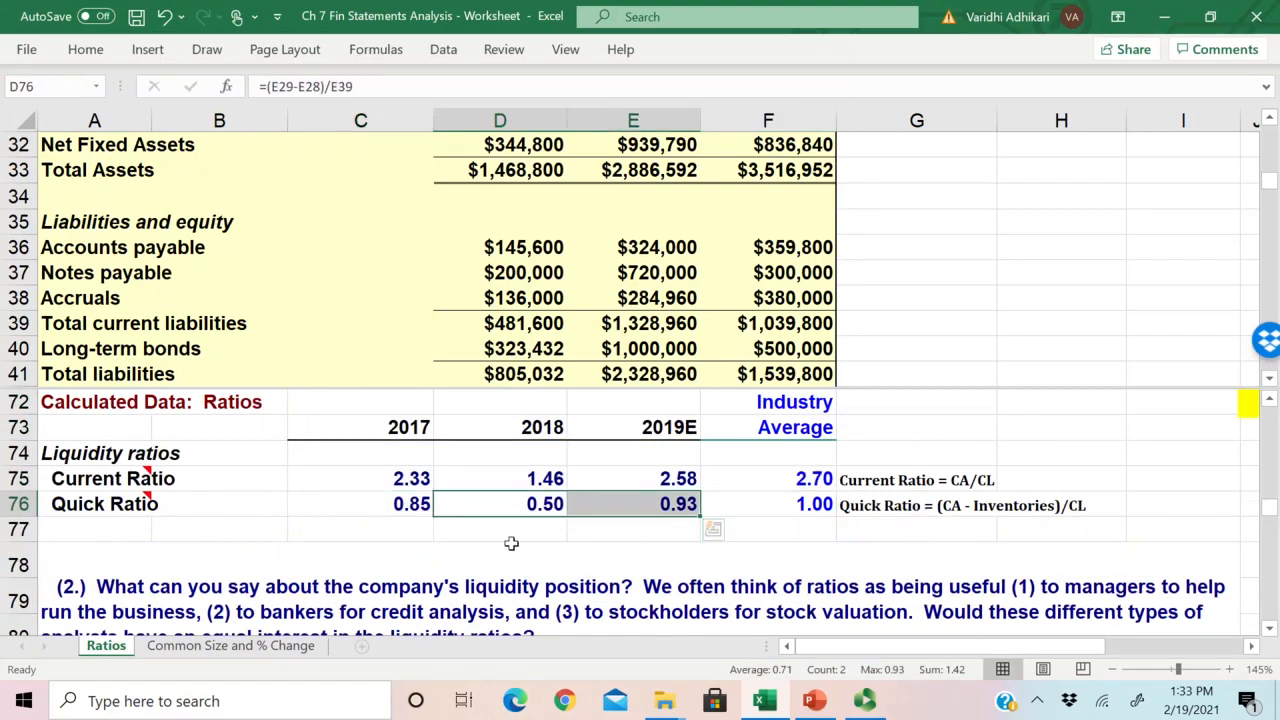
# Step: Review question (2.) on the company's liquidity position and the answer text in A81
pyautogui.scroll(-2, 510, 542)
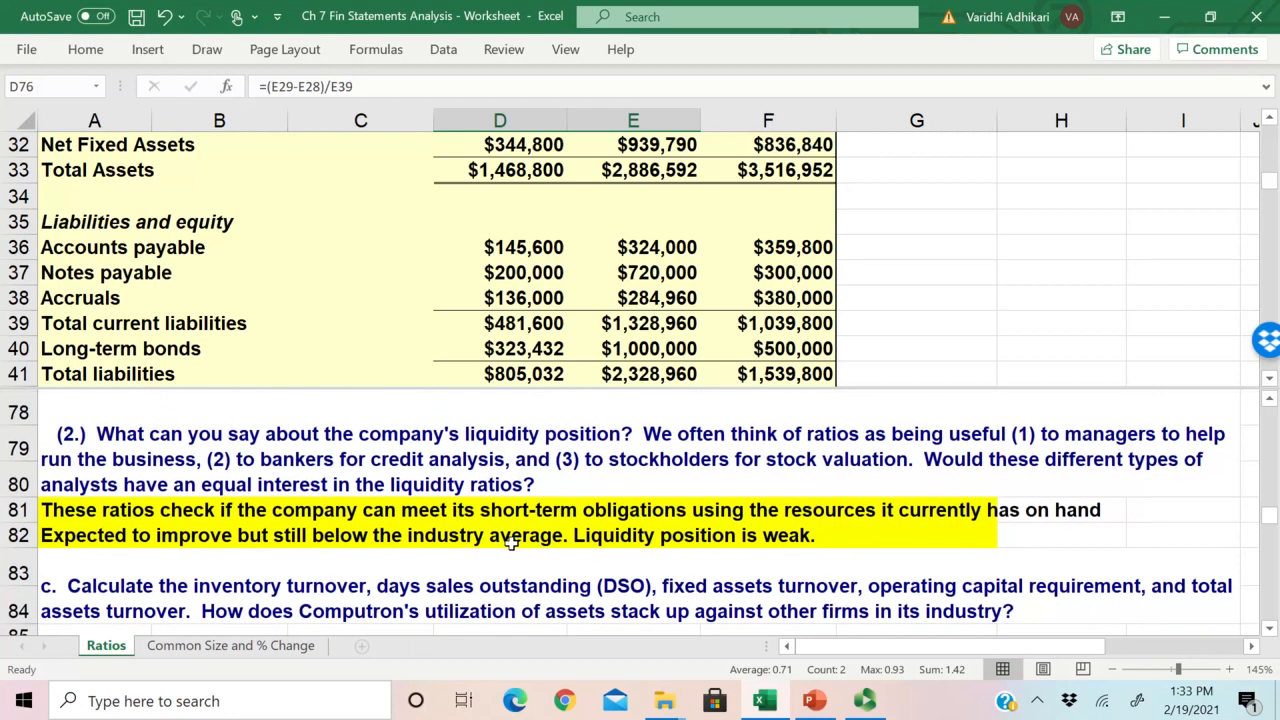
pyautogui.click(460, 508)
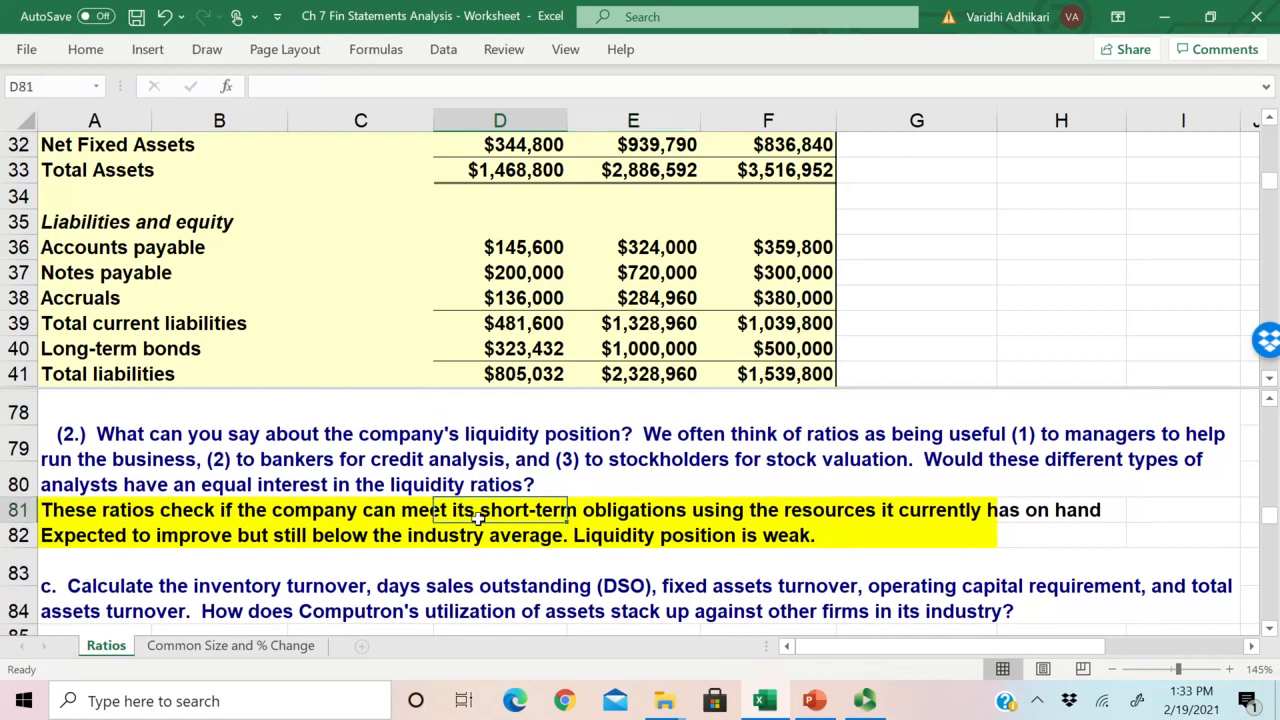
pyautogui.click(70, 513)
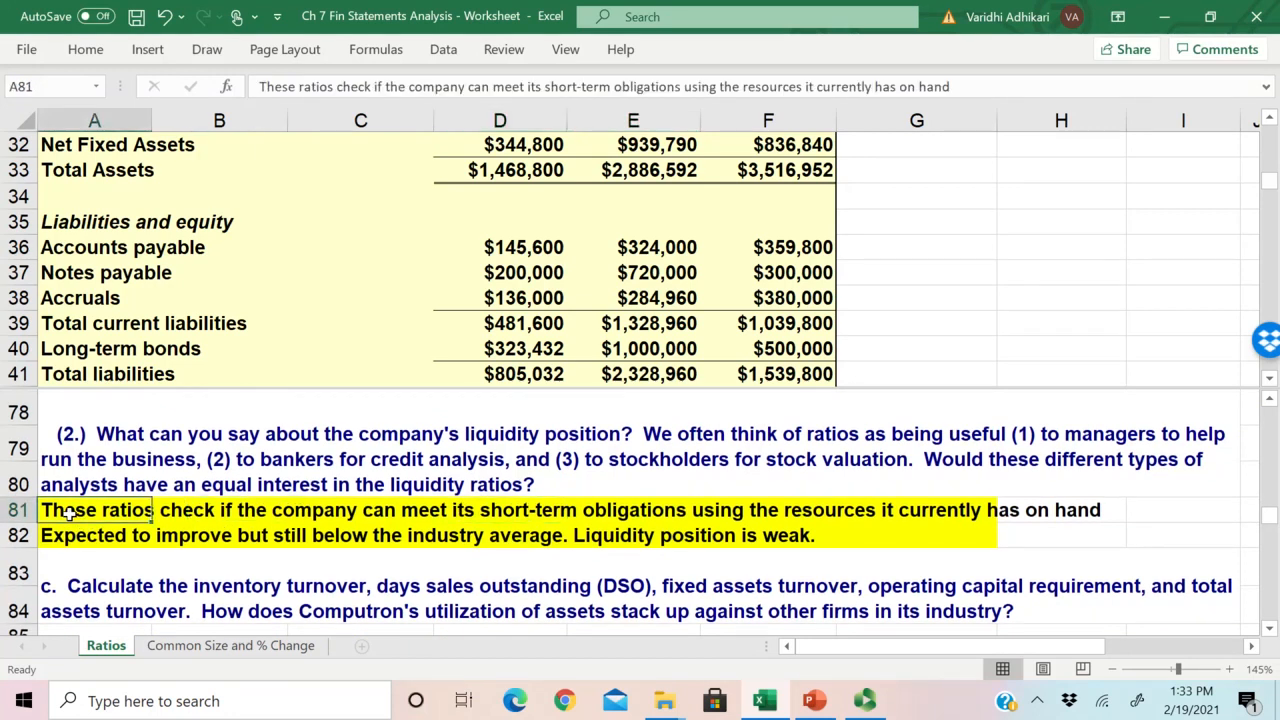
# Step: Switch to the PowerPoint chapter slides, review the liquidity and asset management ratio slides, and return to the Excel worksheet
pyautogui.hotkey('alt', 'Tab')
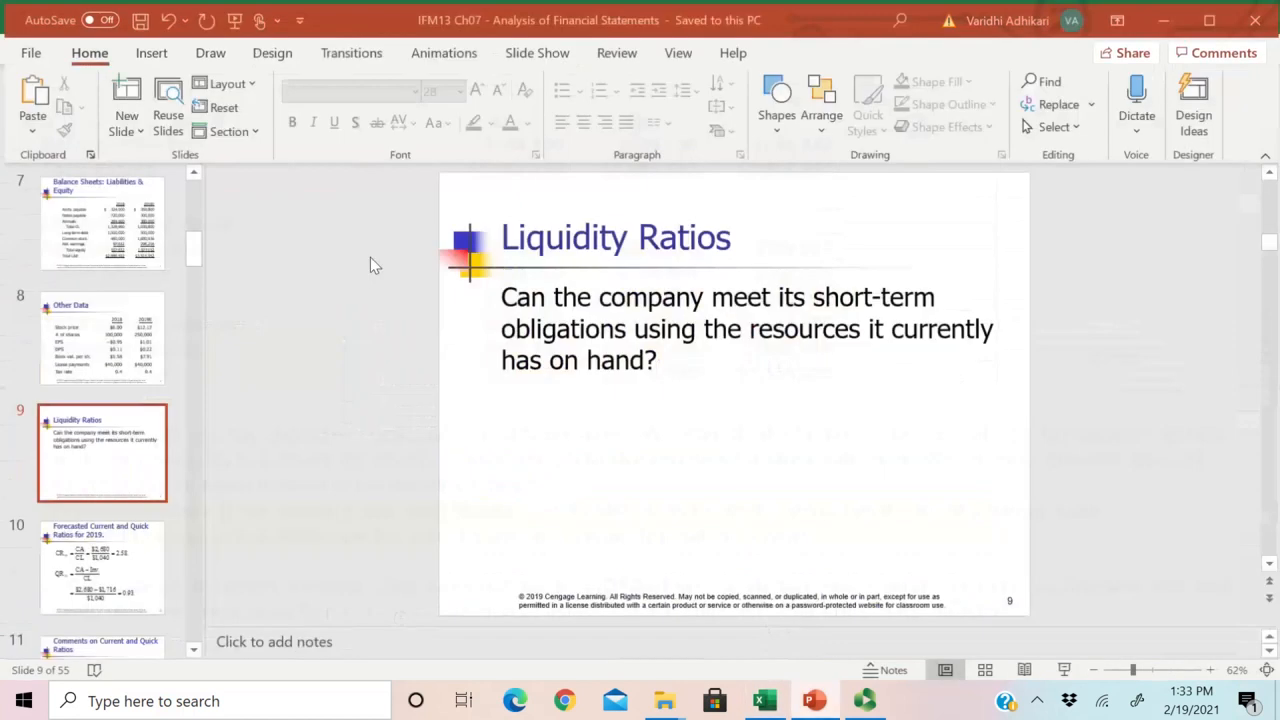
pyautogui.scroll(-1, 852, 305)
pyautogui.scroll(-2, 852, 305)
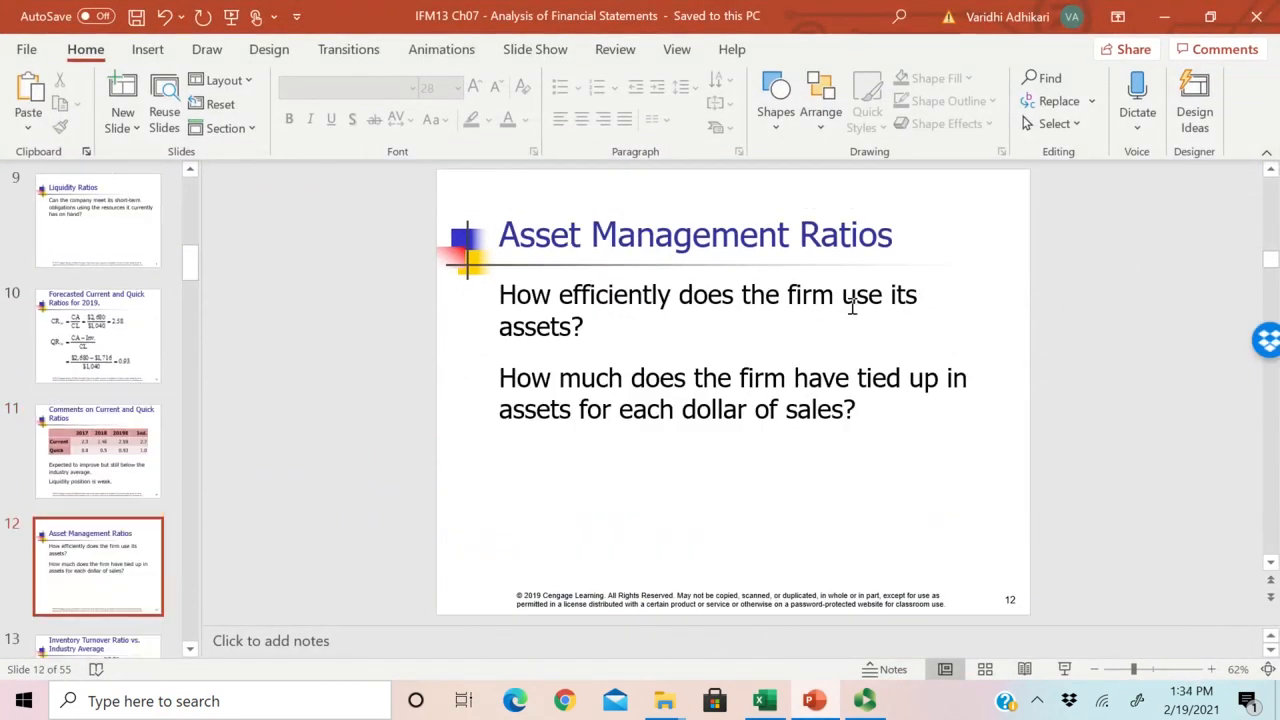
pyautogui.scroll(1, 852, 305)
pyautogui.scroll(-1, 852, 305)
pyautogui.click(1164, 16)
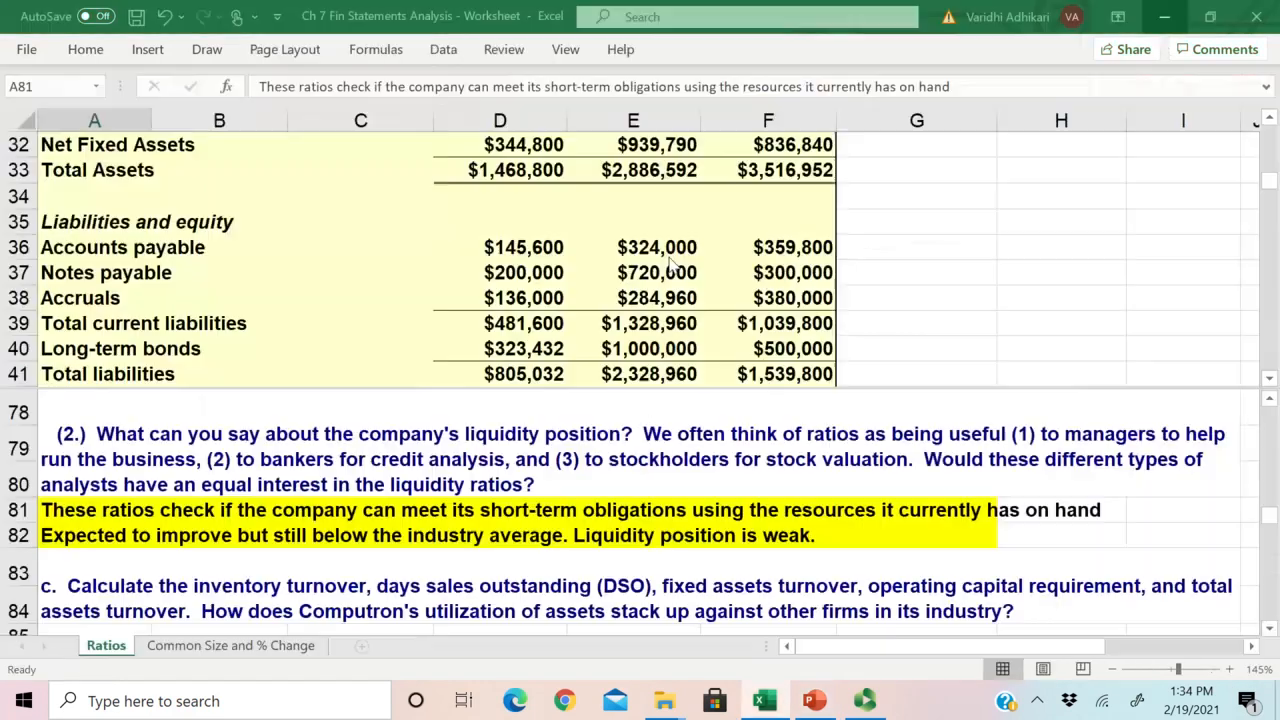
# Step: Read the liquidity conclusion in A82 and look ahead to question c on asset management
pyautogui.click(322, 530)
pyautogui.click(58, 535)
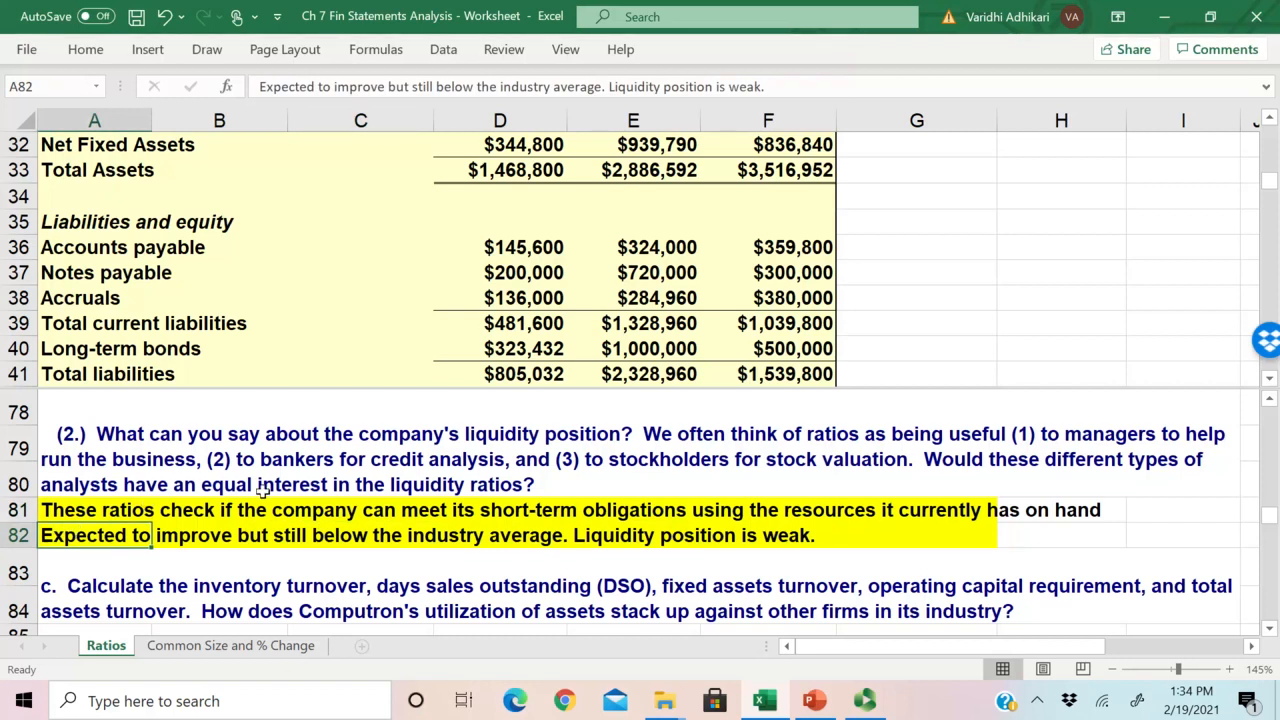
pyautogui.scroll(-3, 262, 490)
pyautogui.scroll(1, 262, 490)
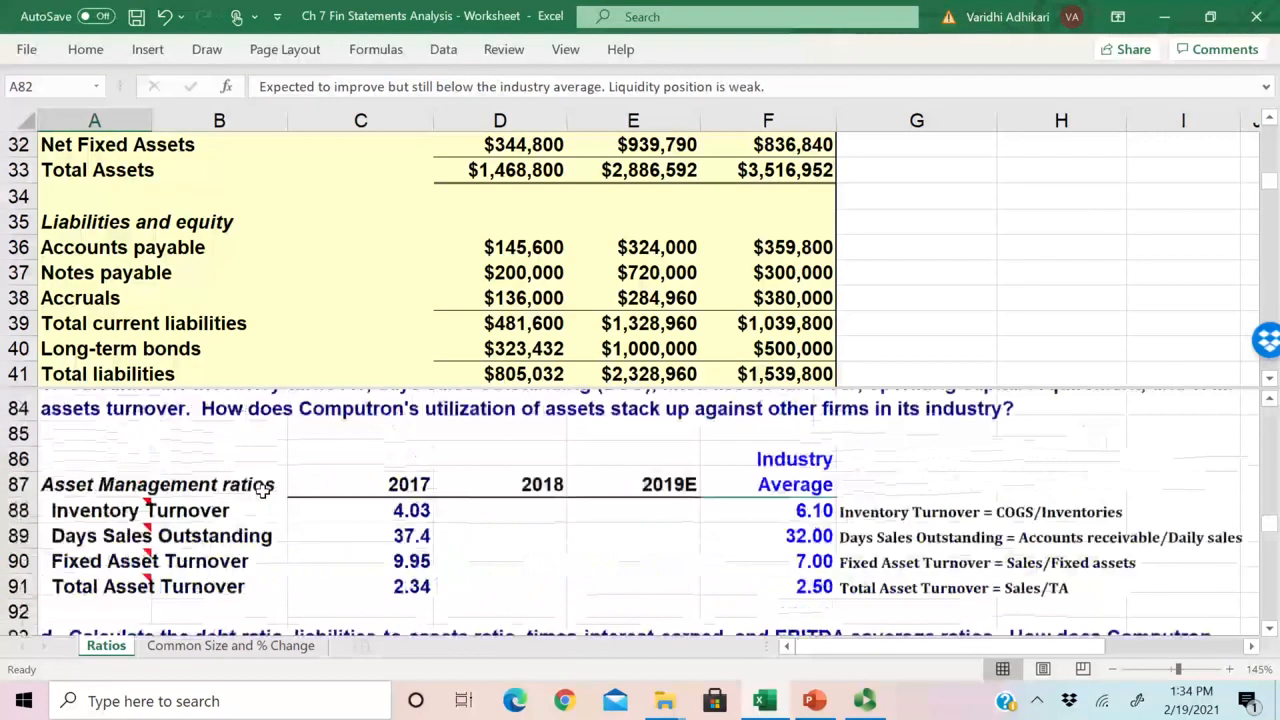
# Step: Examine the asset management ratio definitions, comparing Total Asset Turnover in row 91 with Inventory Turnover in row 88
pyautogui.scroll(-1, 262, 490)
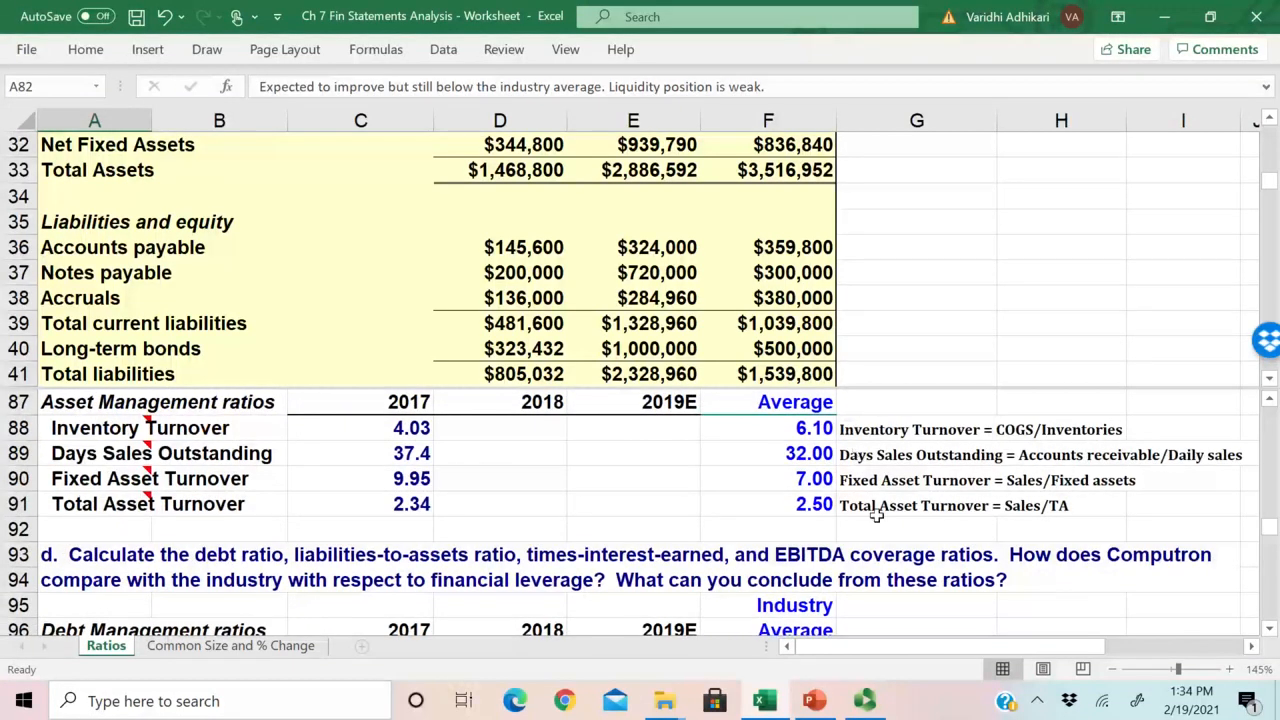
pyautogui.moveTo(974, 646); pyautogui.dragTo(956, 648)
pyautogui.click(1068, 507)
pyautogui.click(1068, 427)
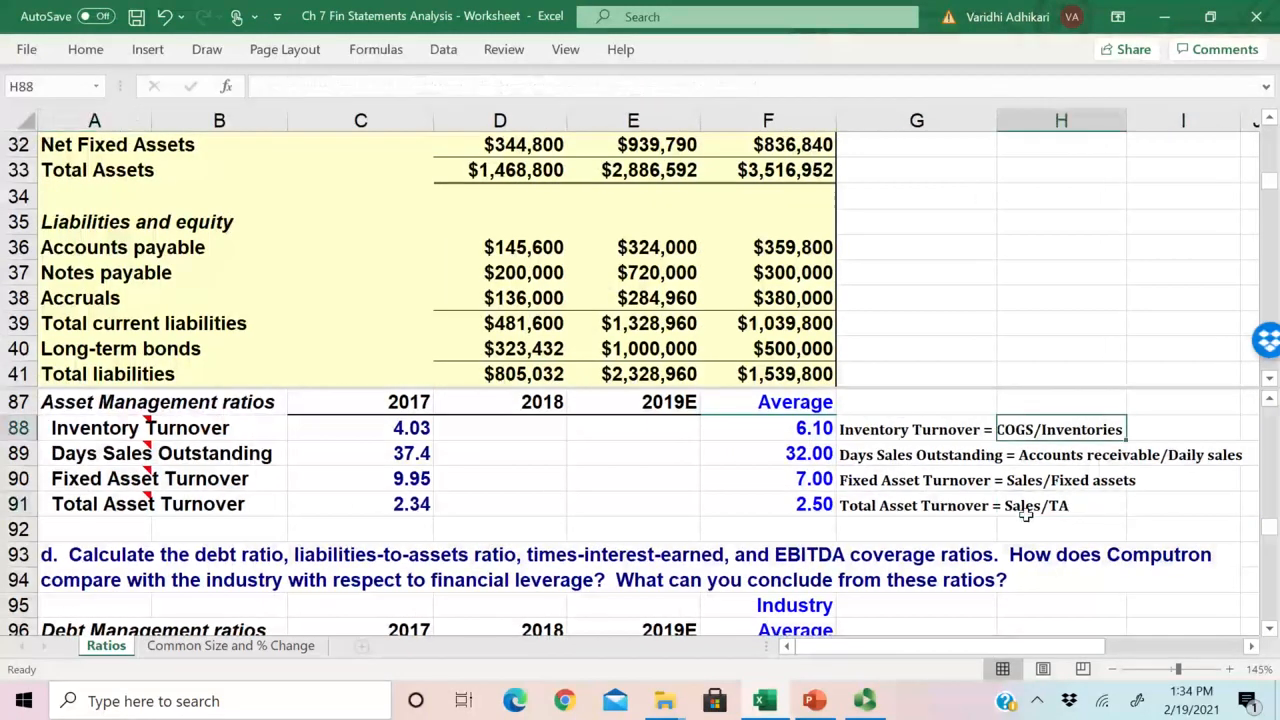
pyautogui.click(892, 505)
pyautogui.click(1060, 510)
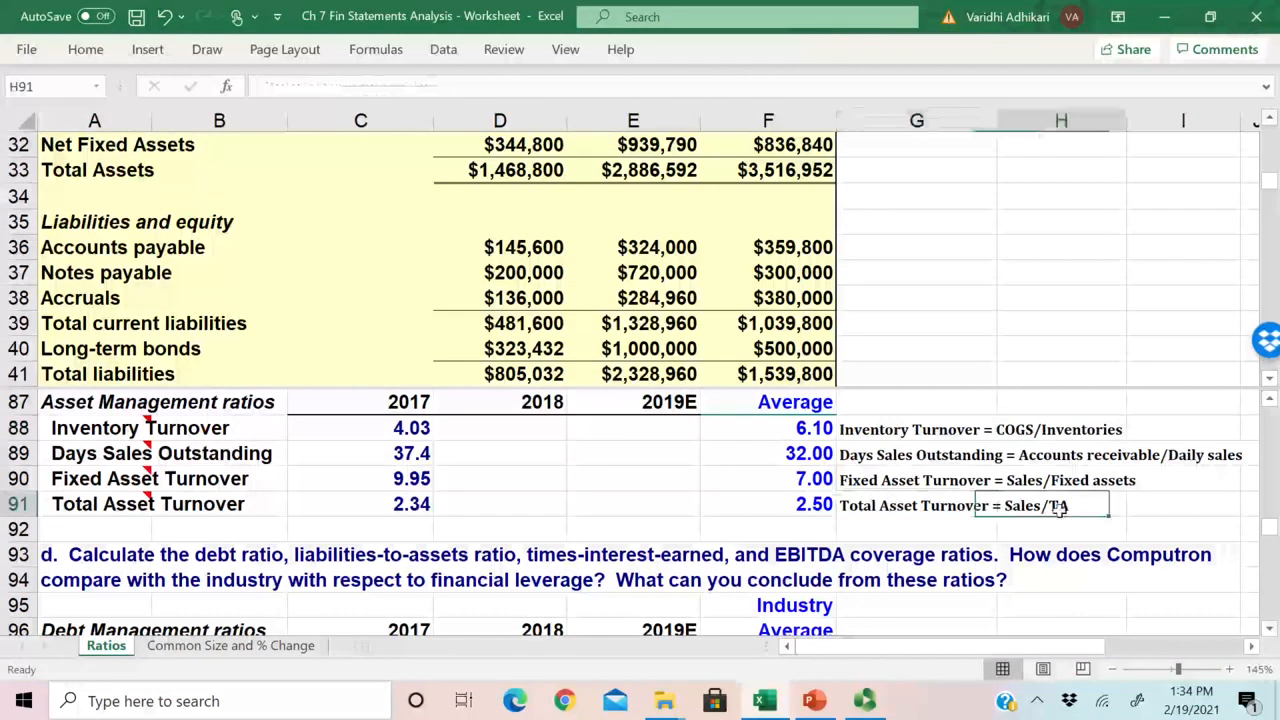
pyautogui.click(895, 512)
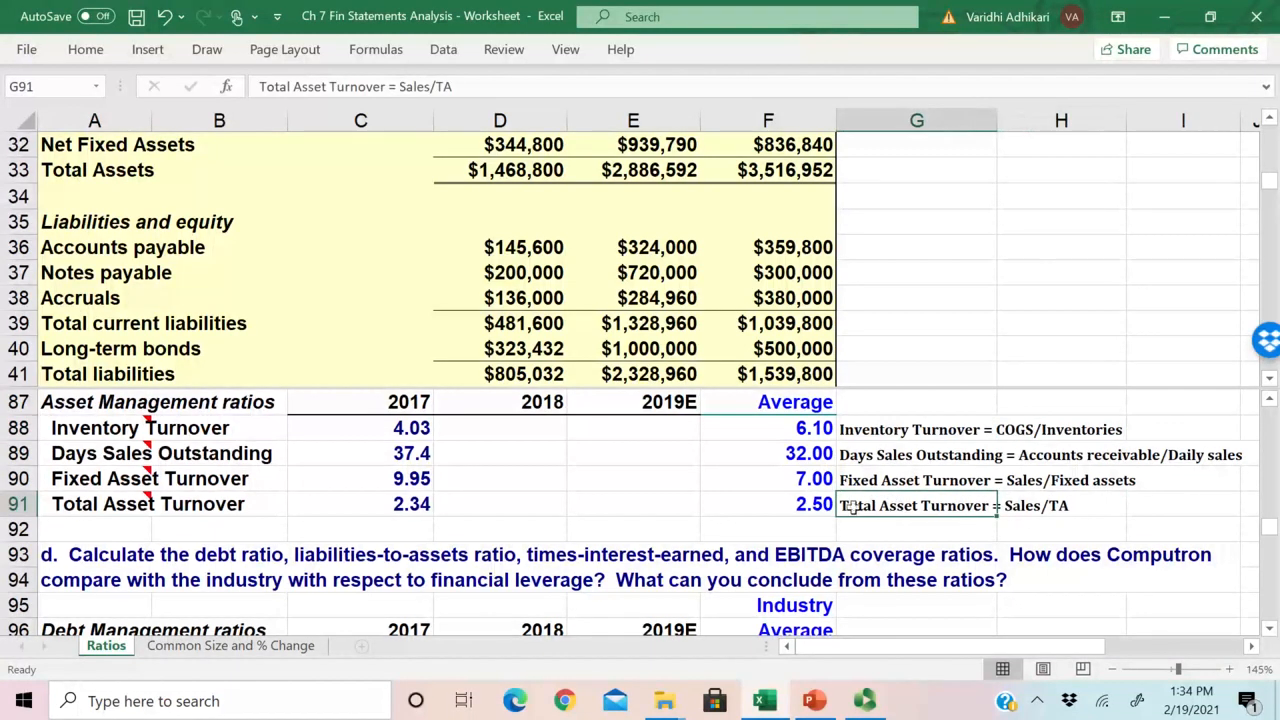
pyautogui.click(1052, 512)
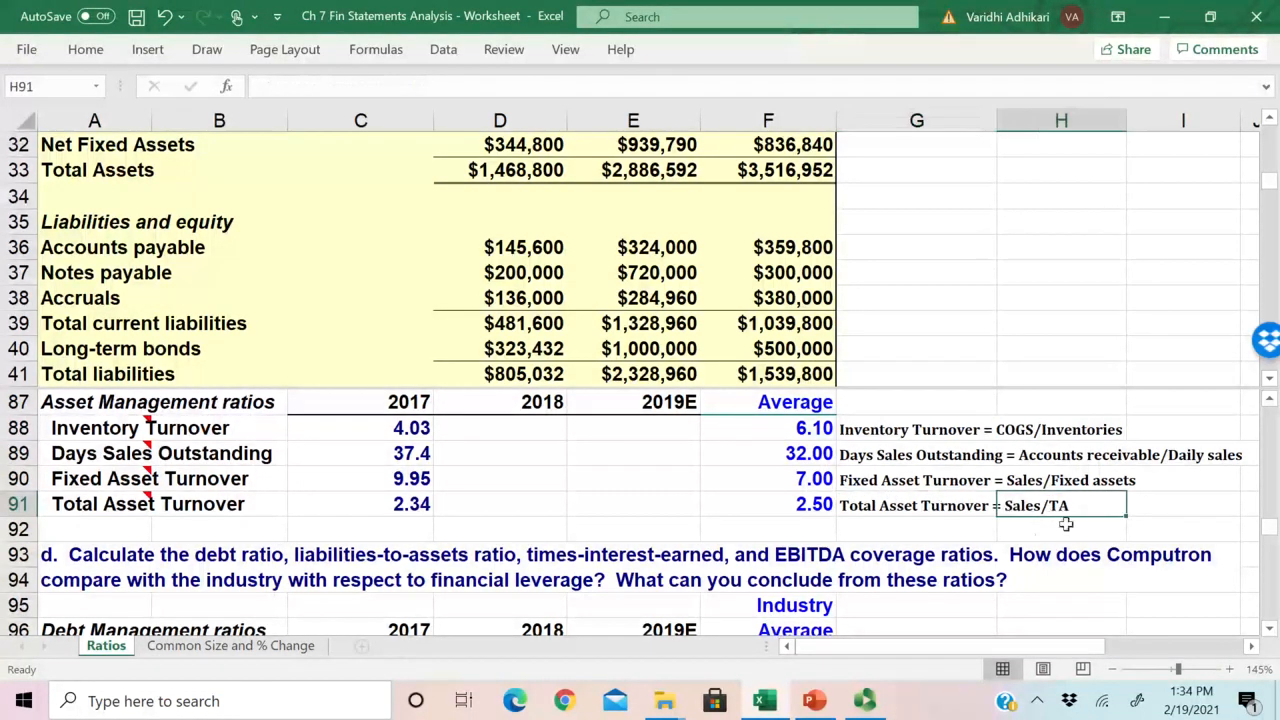
pyautogui.click(888, 432)
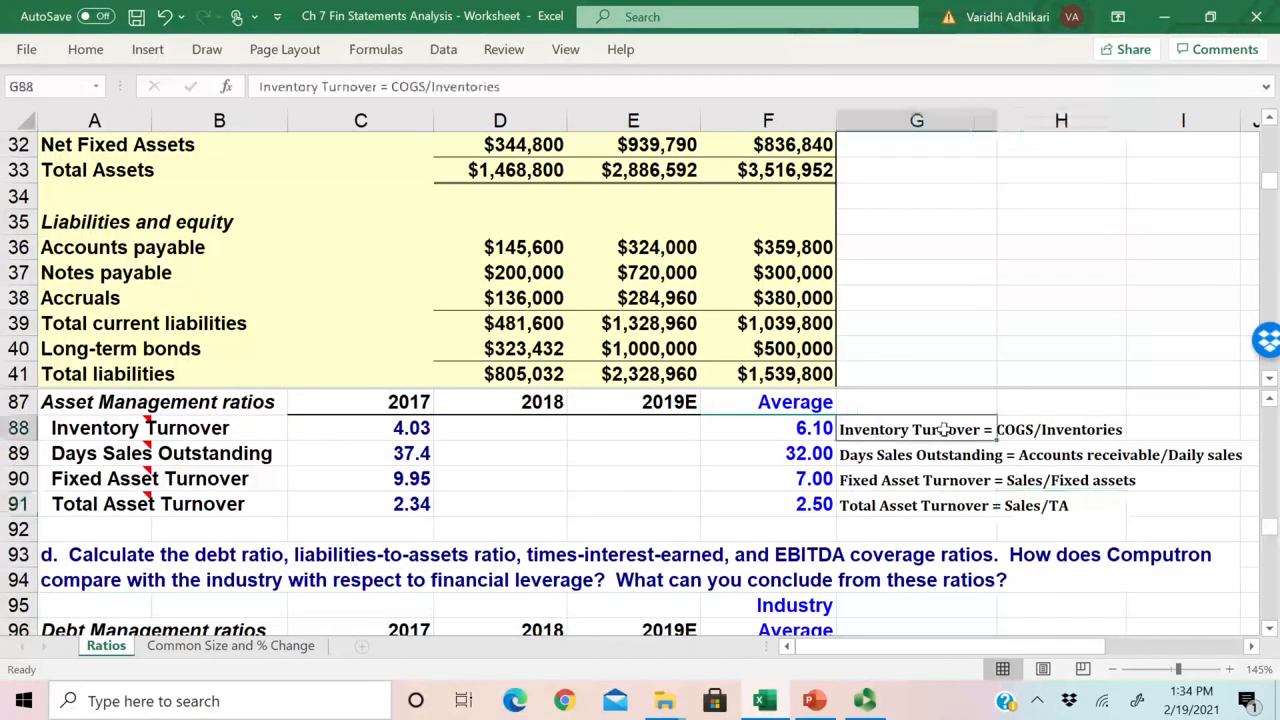
pyautogui.click(1080, 432)
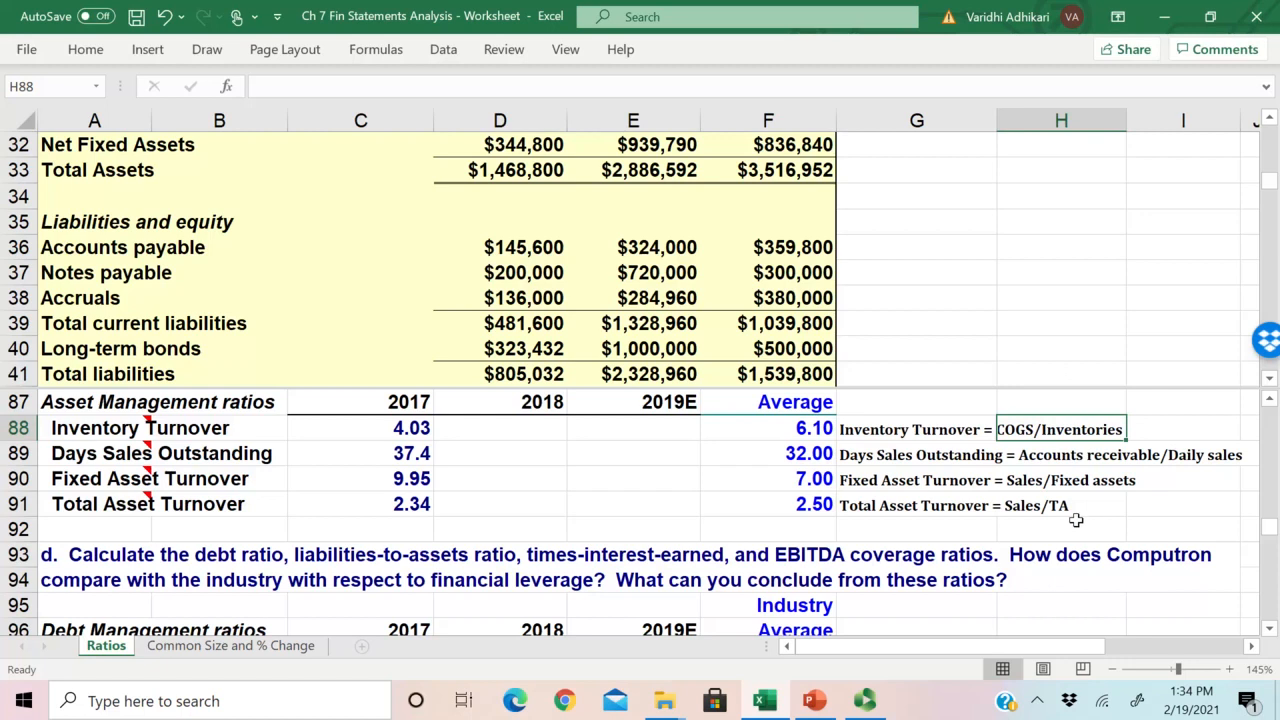
# Step: Review the Fixed Asset Turnover definition in row 90 and go over the other asset management definitions in G88:G91
pyautogui.click(926, 484)
pyautogui.click(1072, 482)
pyautogui.click(460, 450)
pyautogui.click(492, 427)
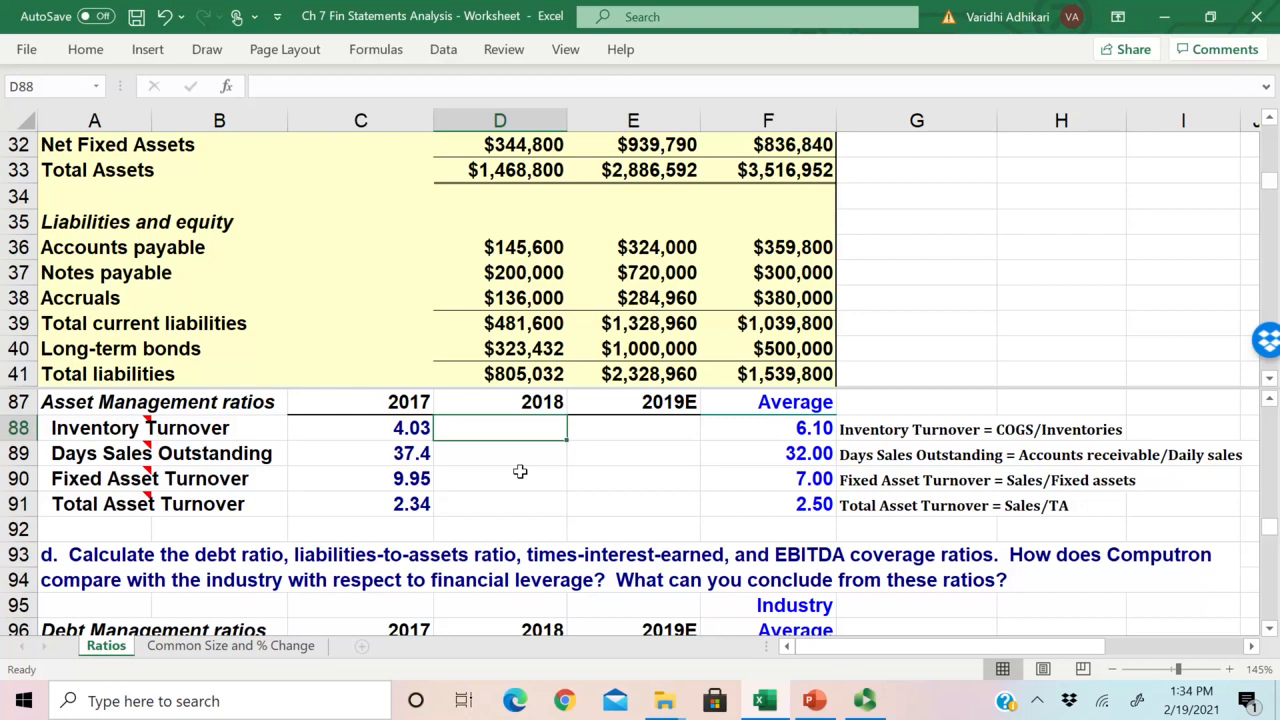
pyautogui.moveTo(868, 425); pyautogui.dragTo(870, 455)
pyautogui.moveTo(874, 505); pyautogui.dragTo(870, 455)
pyautogui.click(1060, 507)
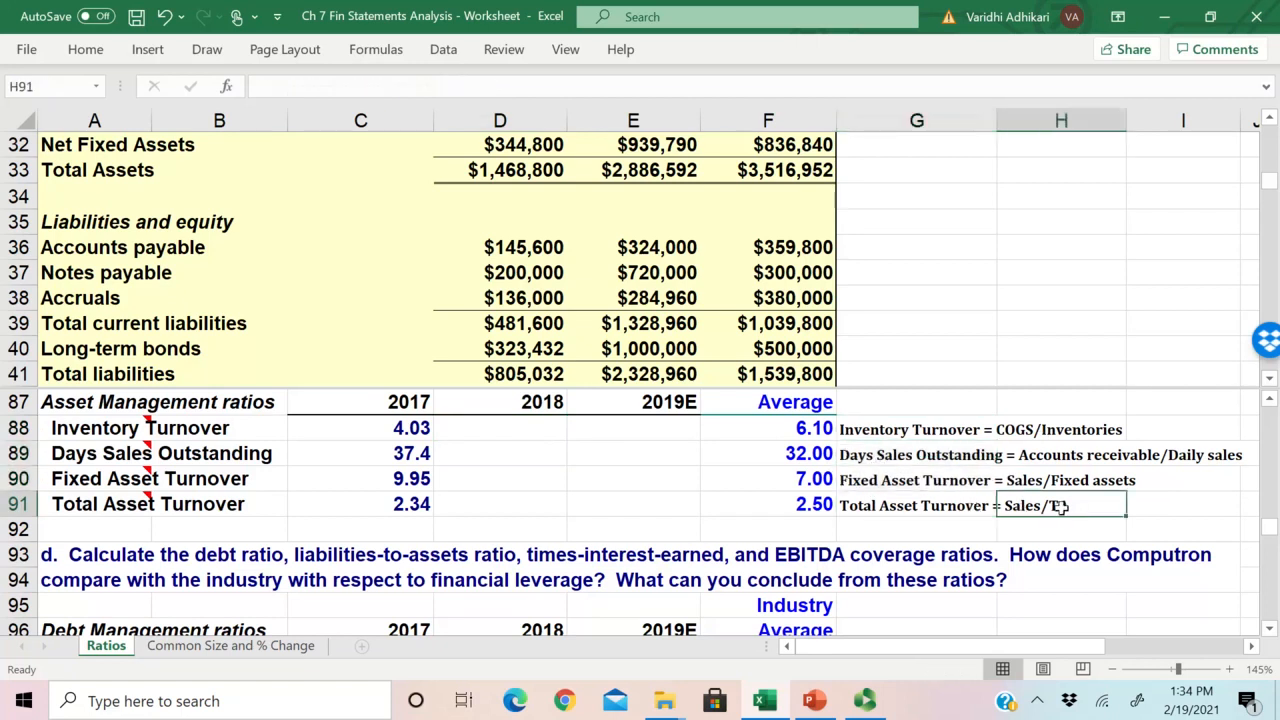
# Step: Begin the 2018 Inventory Turnover formula in D88 with 2018 cost of goods sold (E51) as the numerator
pyautogui.click(470, 433)
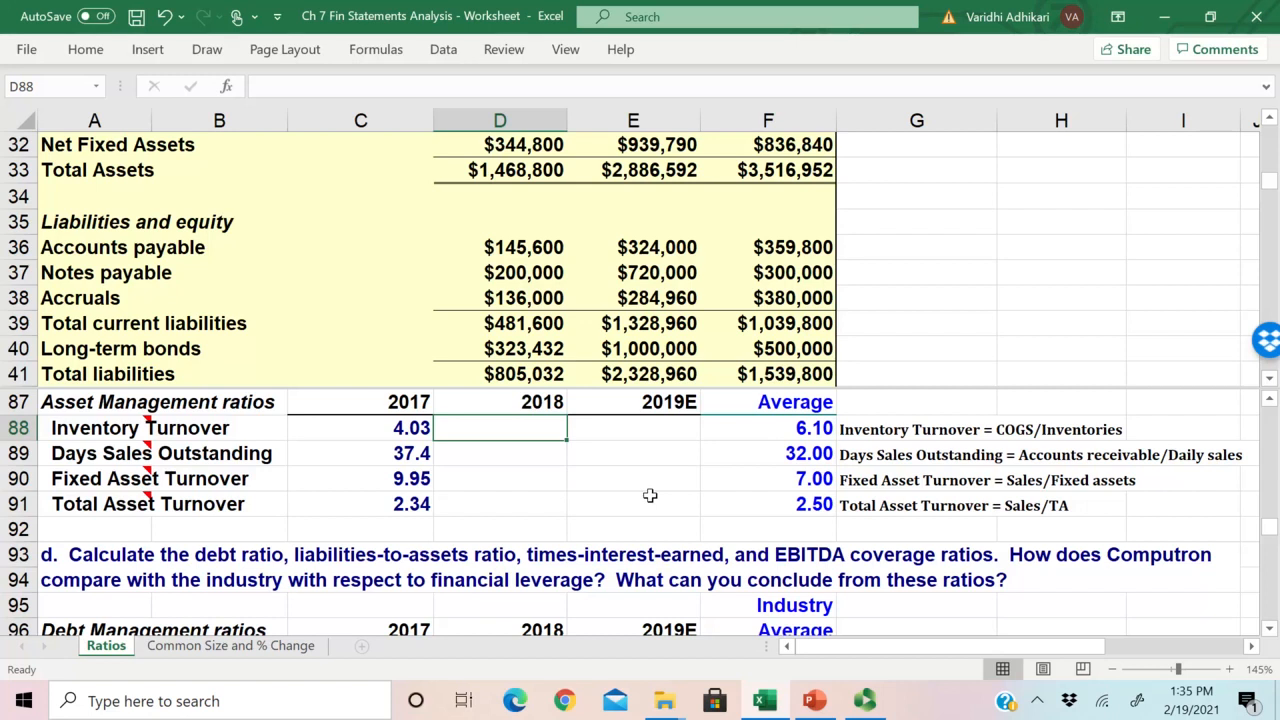
pyautogui.click(93, 424)
pyautogui.click(376, 431)
pyautogui.click(506, 444)
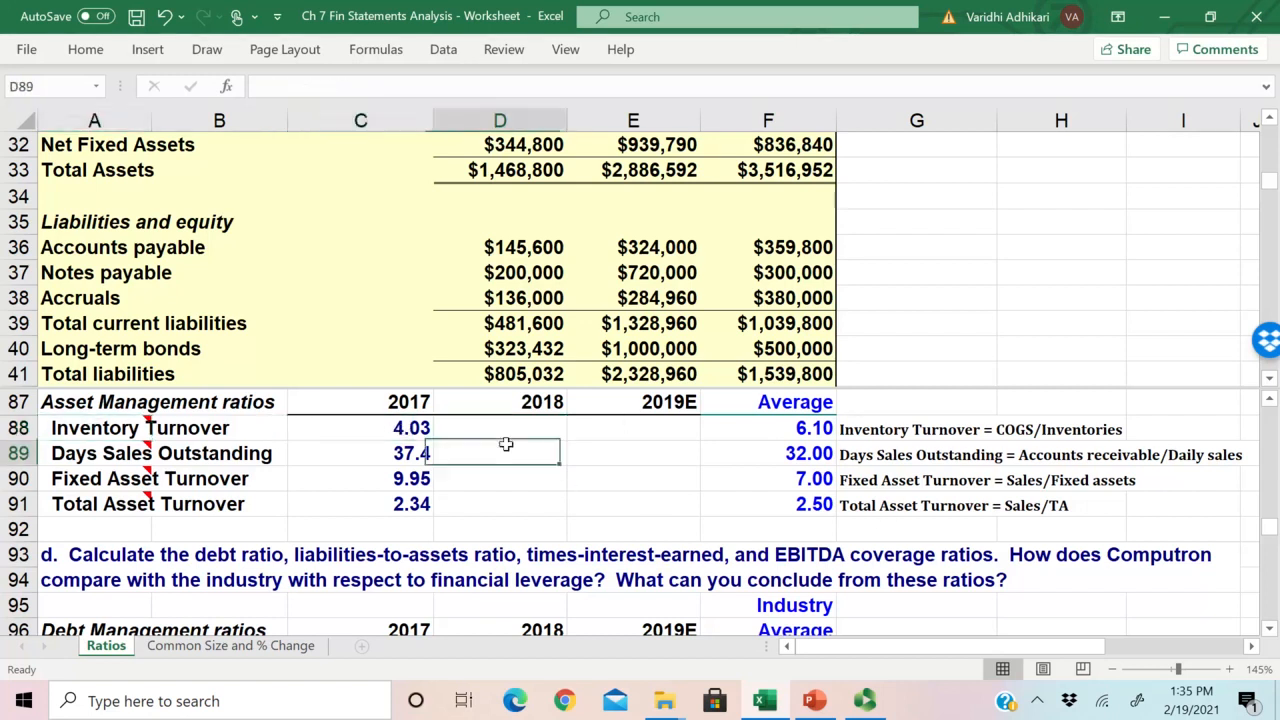
pyautogui.scroll(1, 500, 480)
pyautogui.click(477, 518)
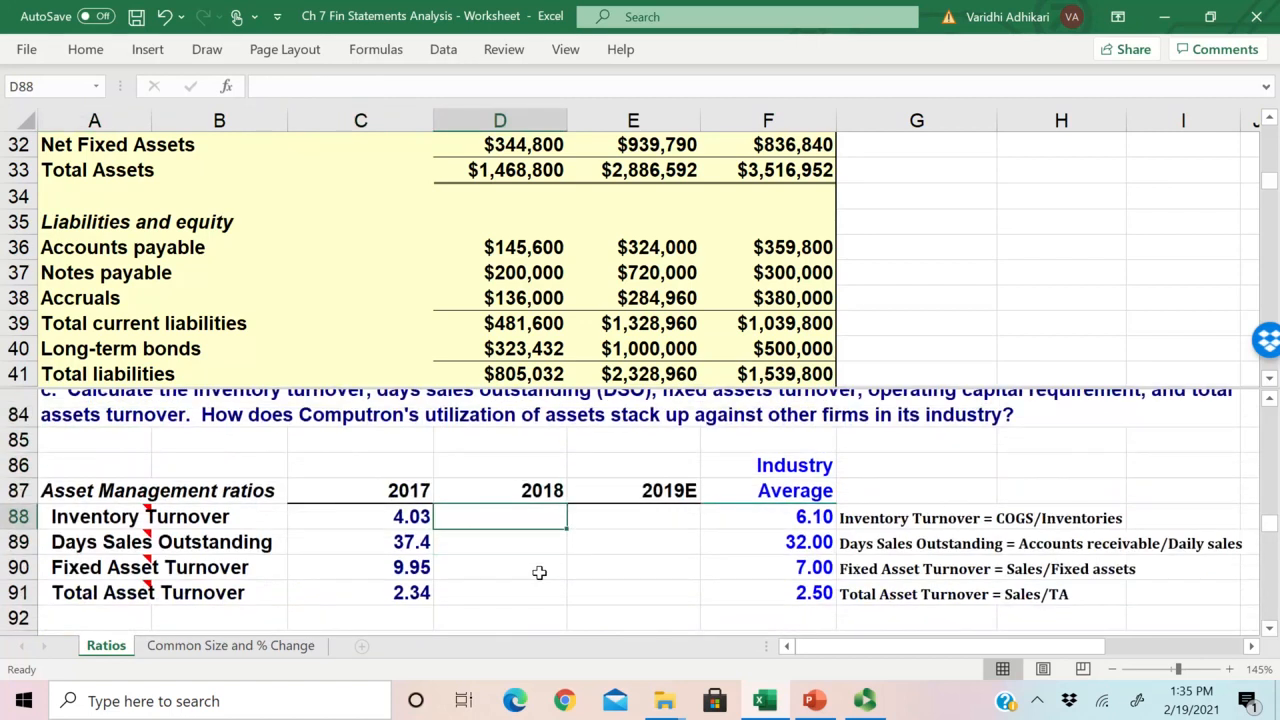
pyautogui.scroll(-1, 580, 551)
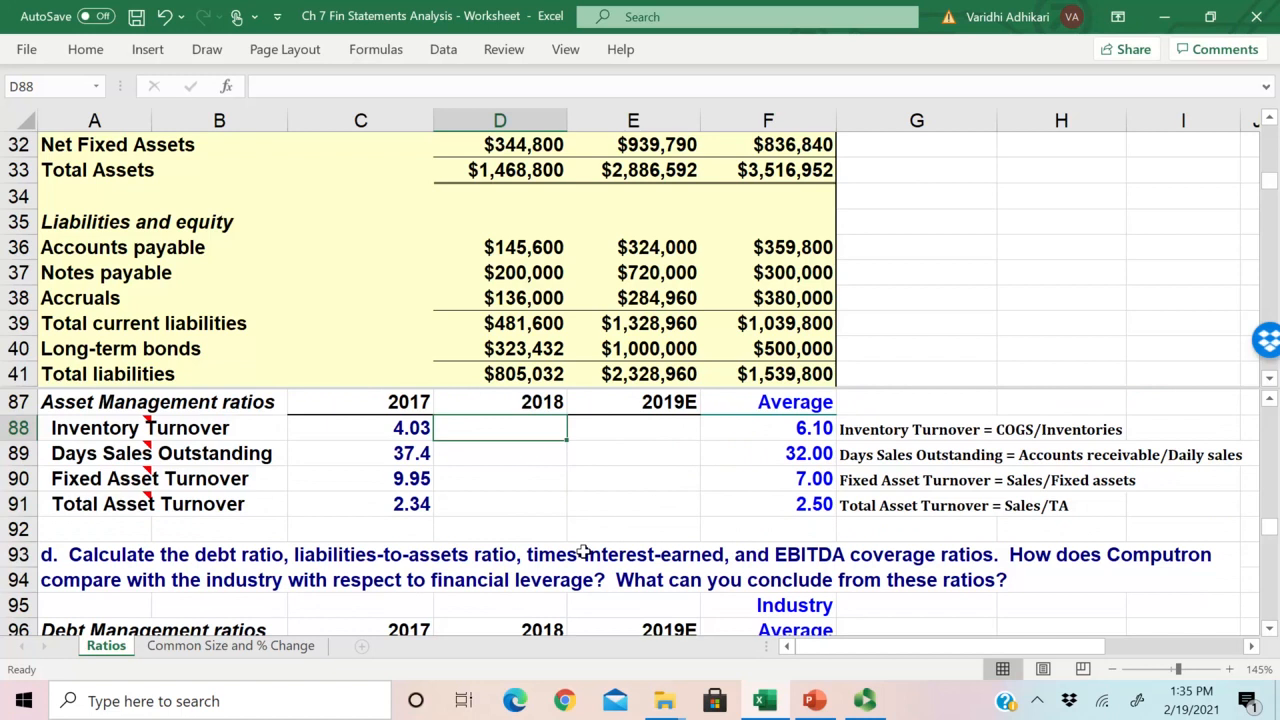
pyautogui.write('=')
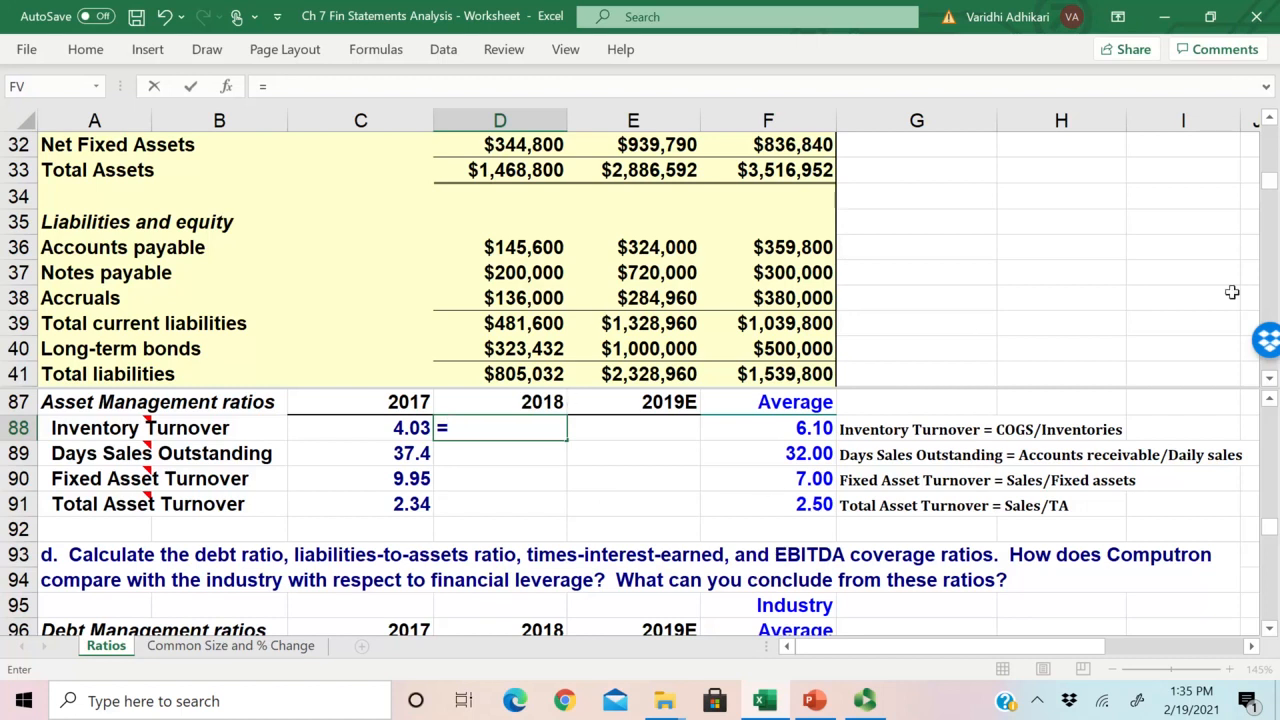
pyautogui.moveTo(1270, 184)
pyautogui.mouseDown()
pyautogui.moveTo(1270, 145)
pyautogui.moveTo(1270, 170)
pyautogui.mouseUp()
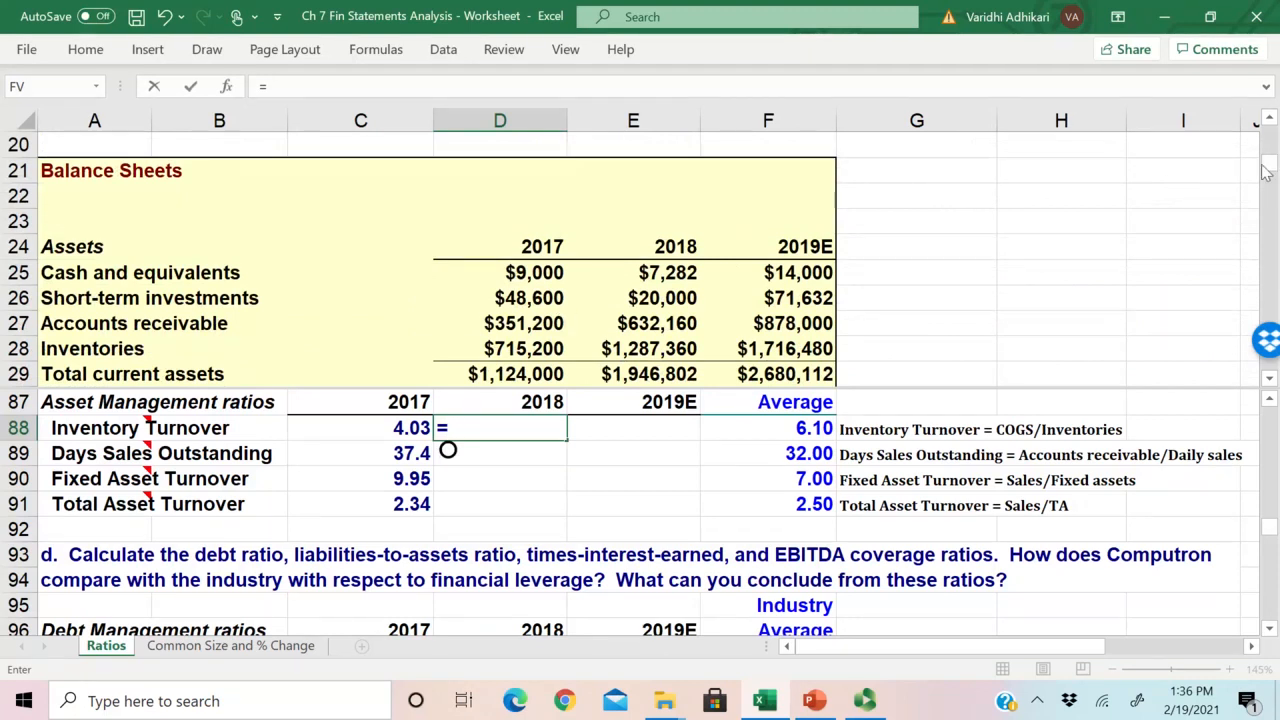
pyautogui.moveTo(1268, 170); pyautogui.dragTo(1261, 206)
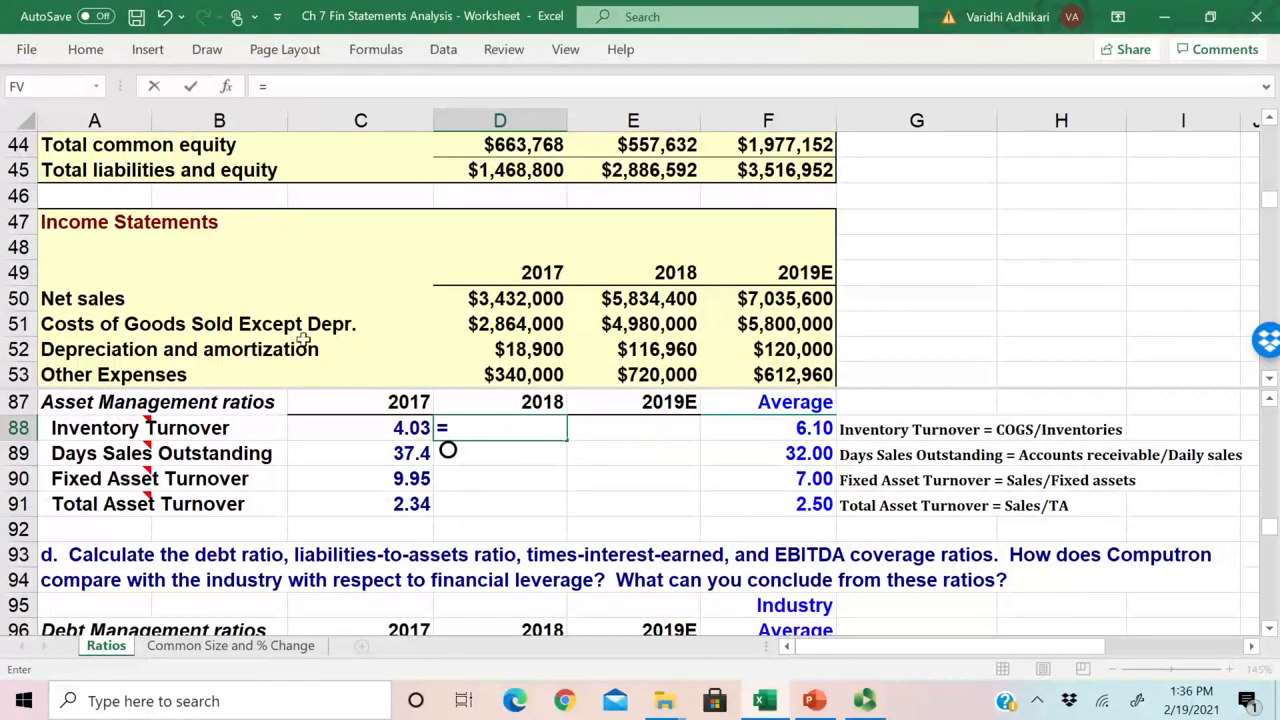
pyautogui.click(656, 336)
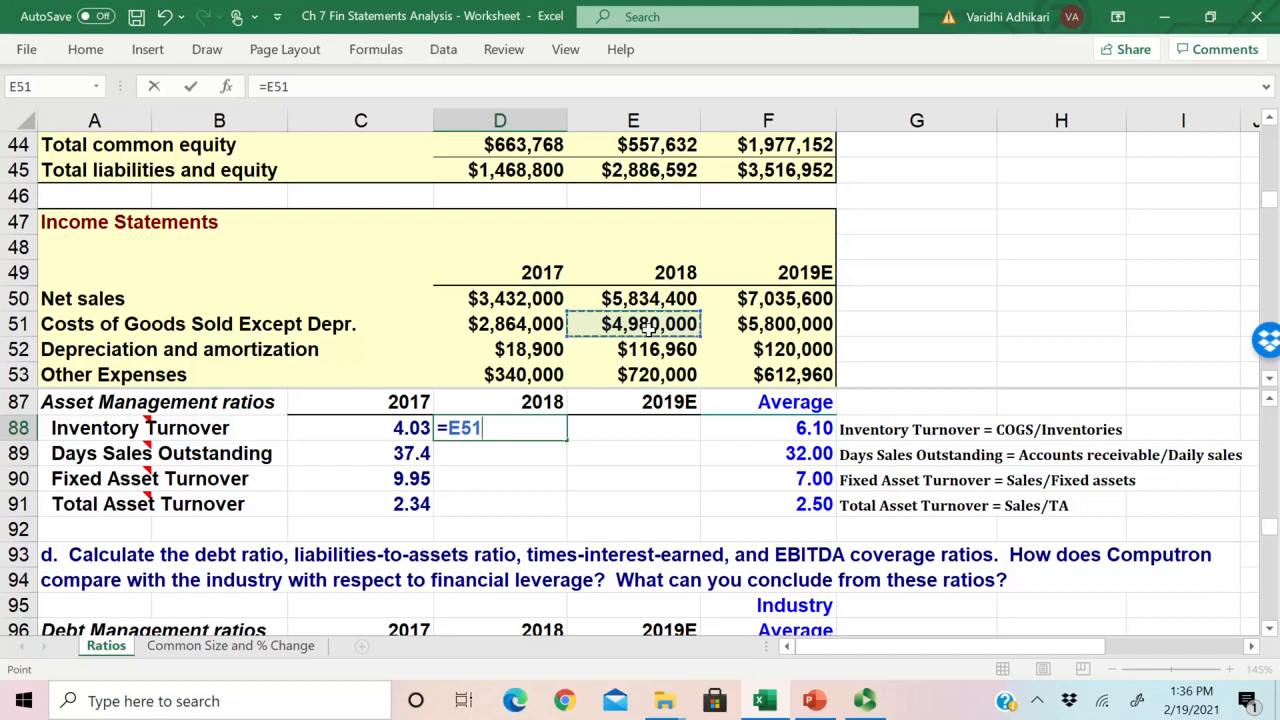
pyautogui.write('/')
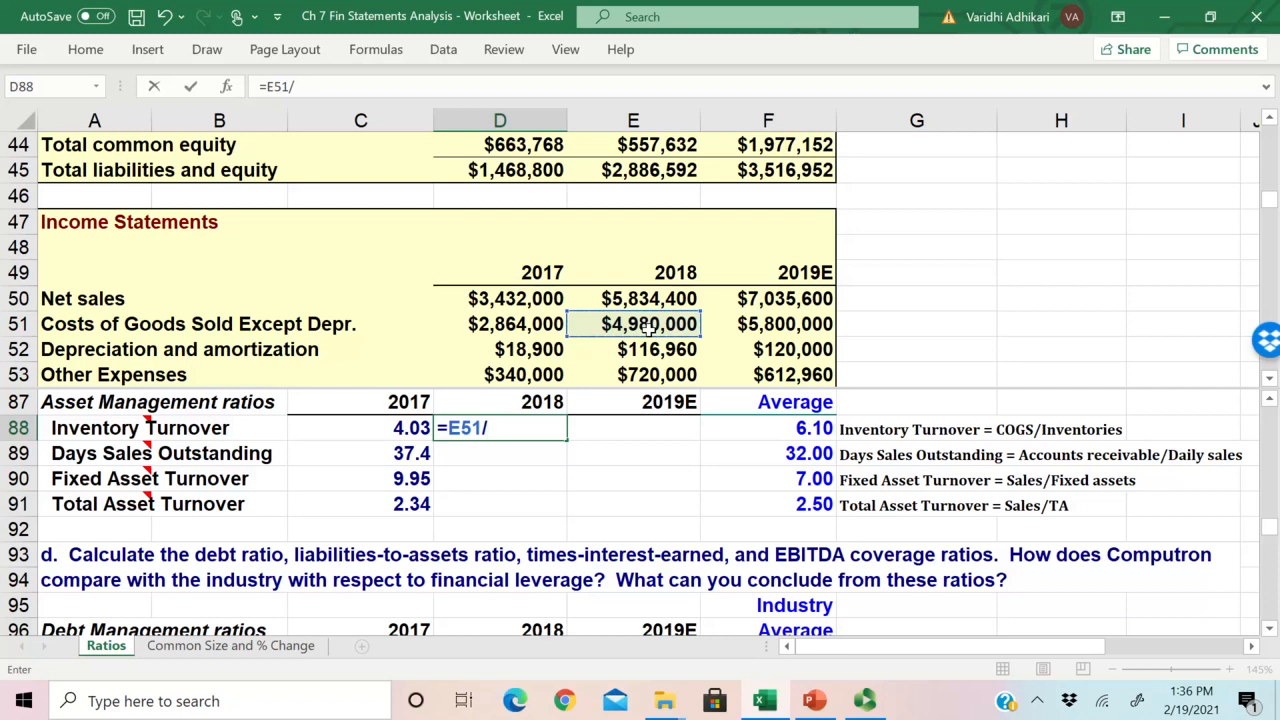
# Step: Complete the D88 formula by dividing by 2018 inventories, giving =E51/E28
pyautogui.moveTo(447, 428); pyautogui.dragTo(474, 429)
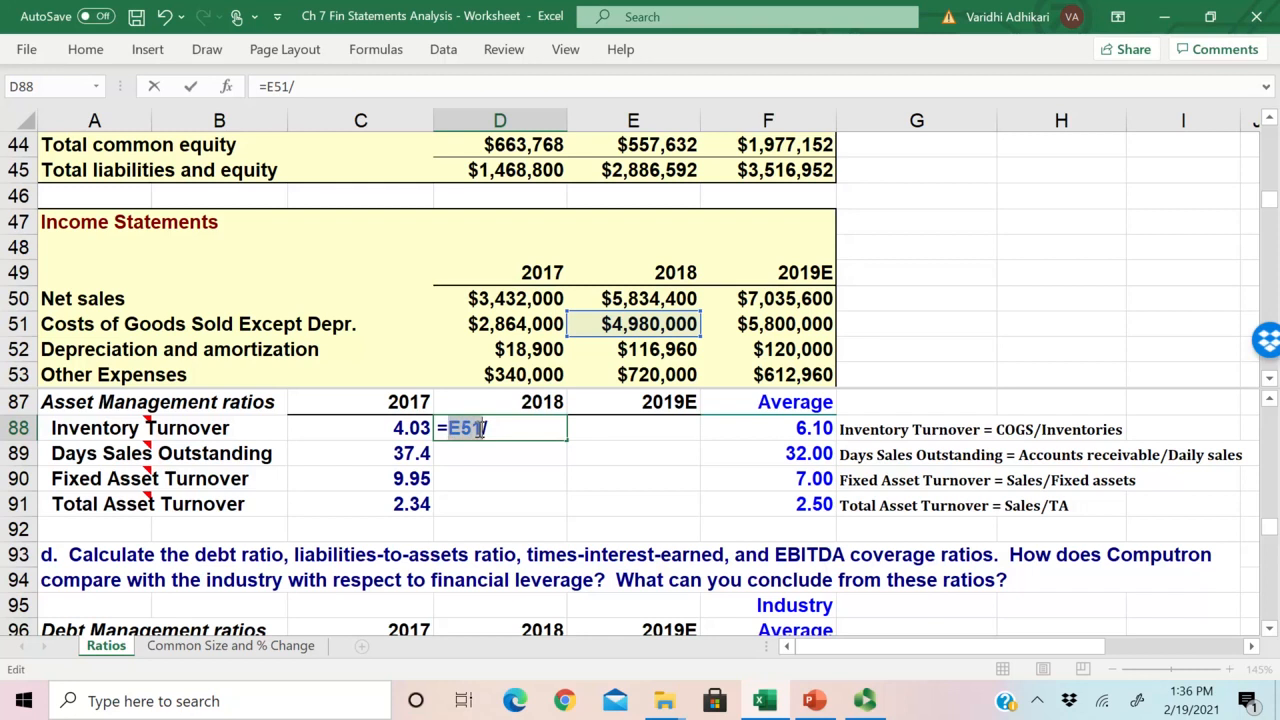
pyautogui.click(506, 428)
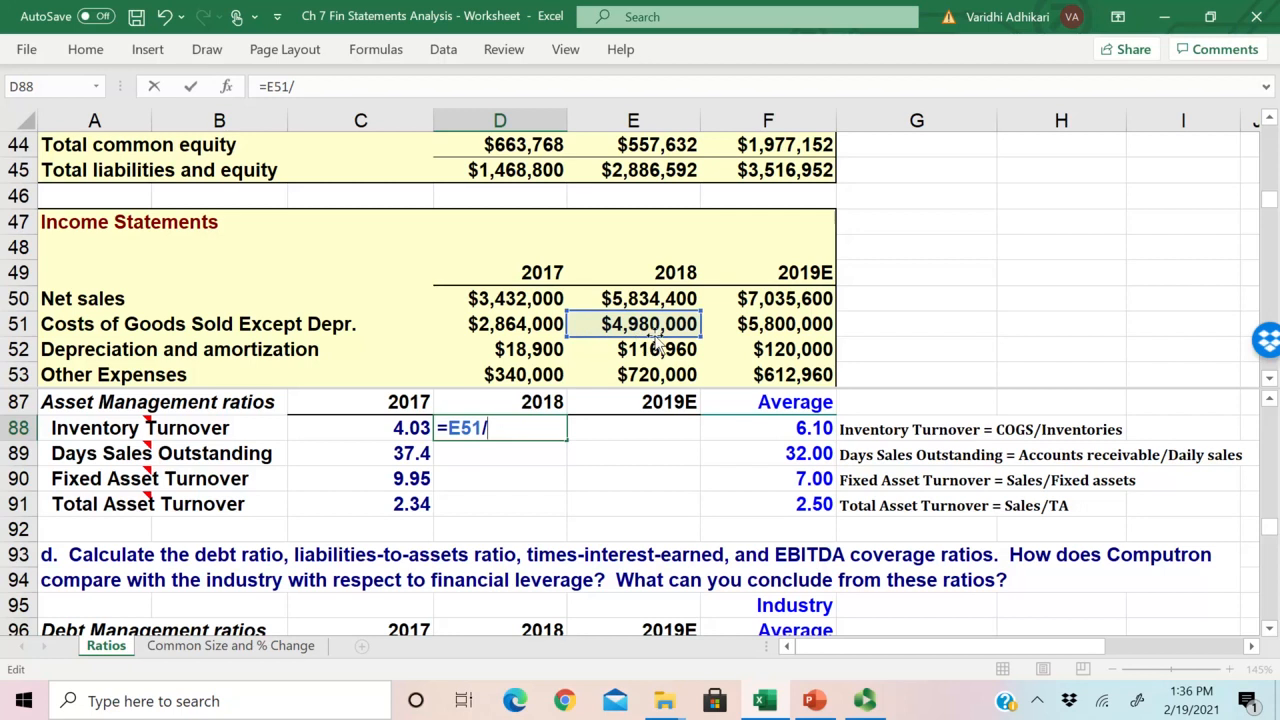
pyautogui.scroll(1, 486, 534)
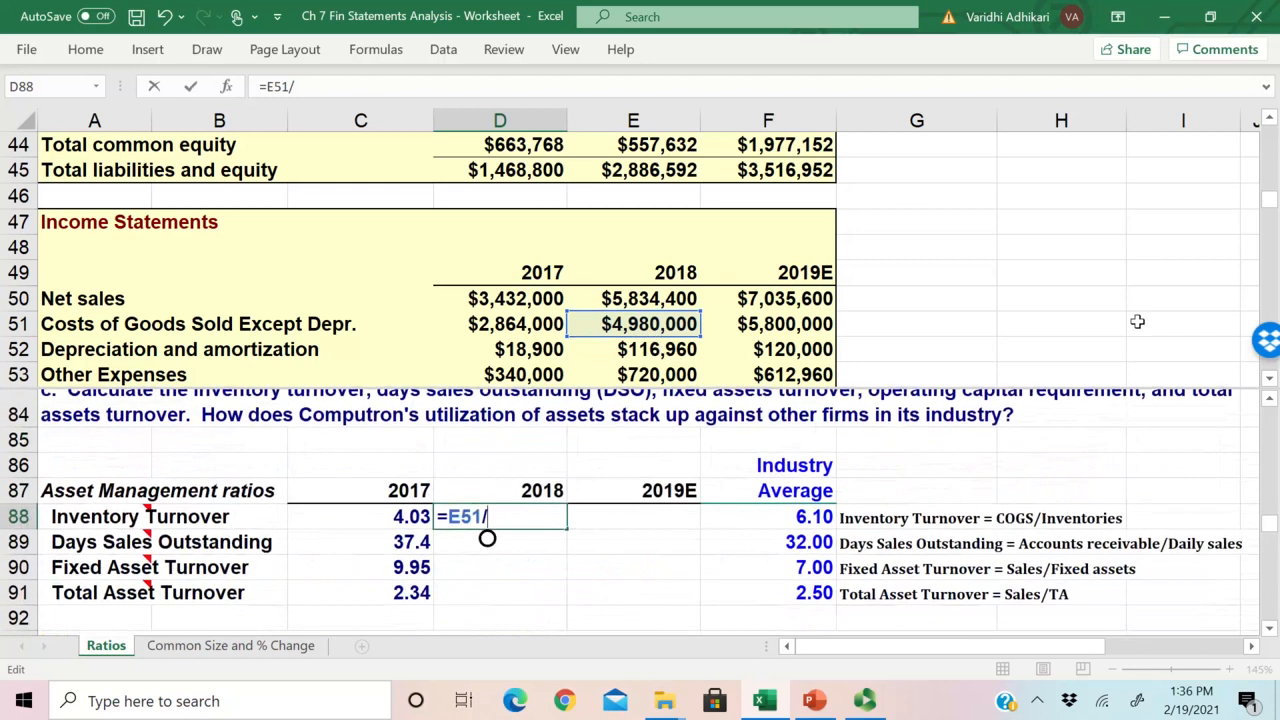
pyautogui.click(1269, 118)
pyautogui.click(1269, 118)
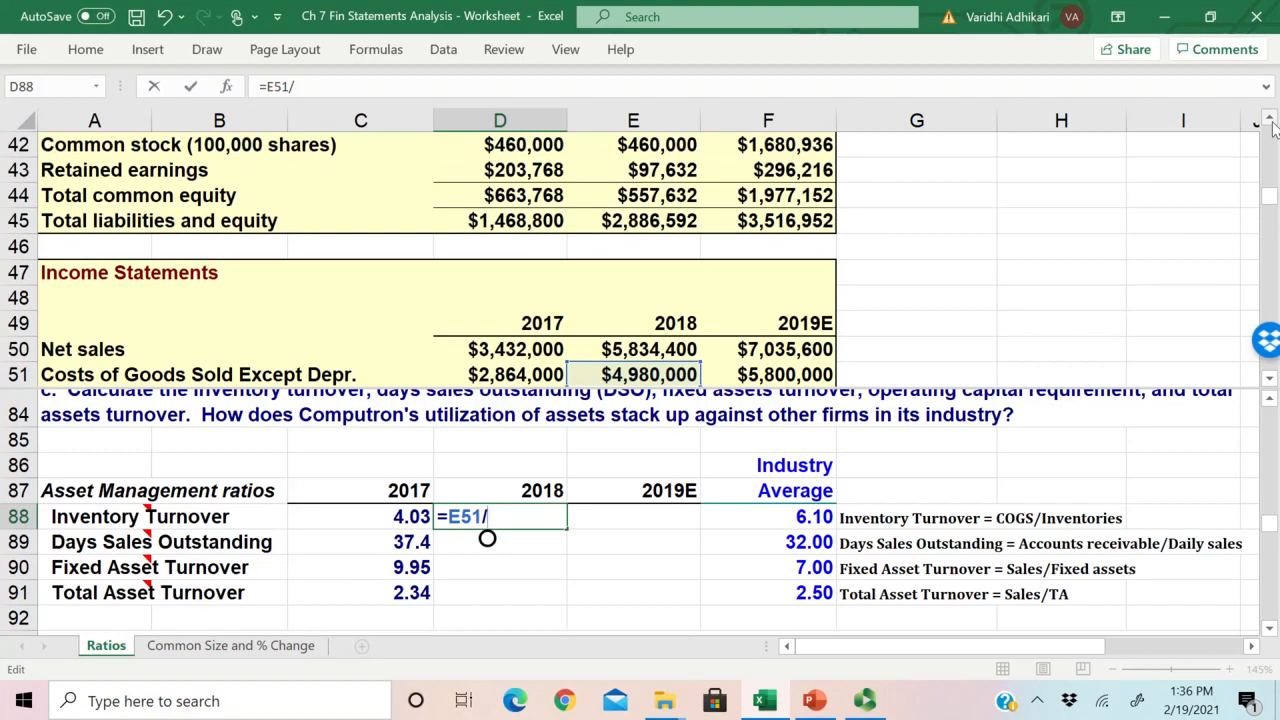
pyautogui.click(1269, 118)
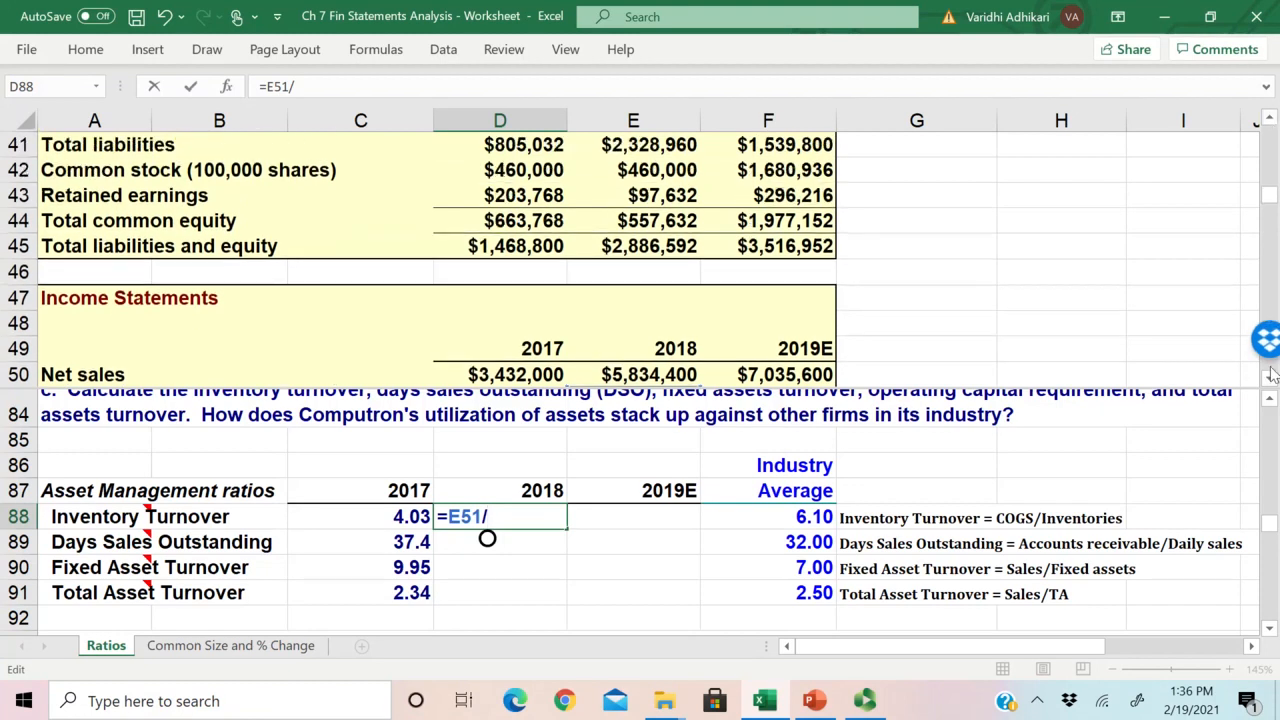
pyautogui.scroll(-1, 1269, 392)
pyautogui.scroll(-1, 1269, 392)
pyautogui.scroll(-3, 1269, 392)
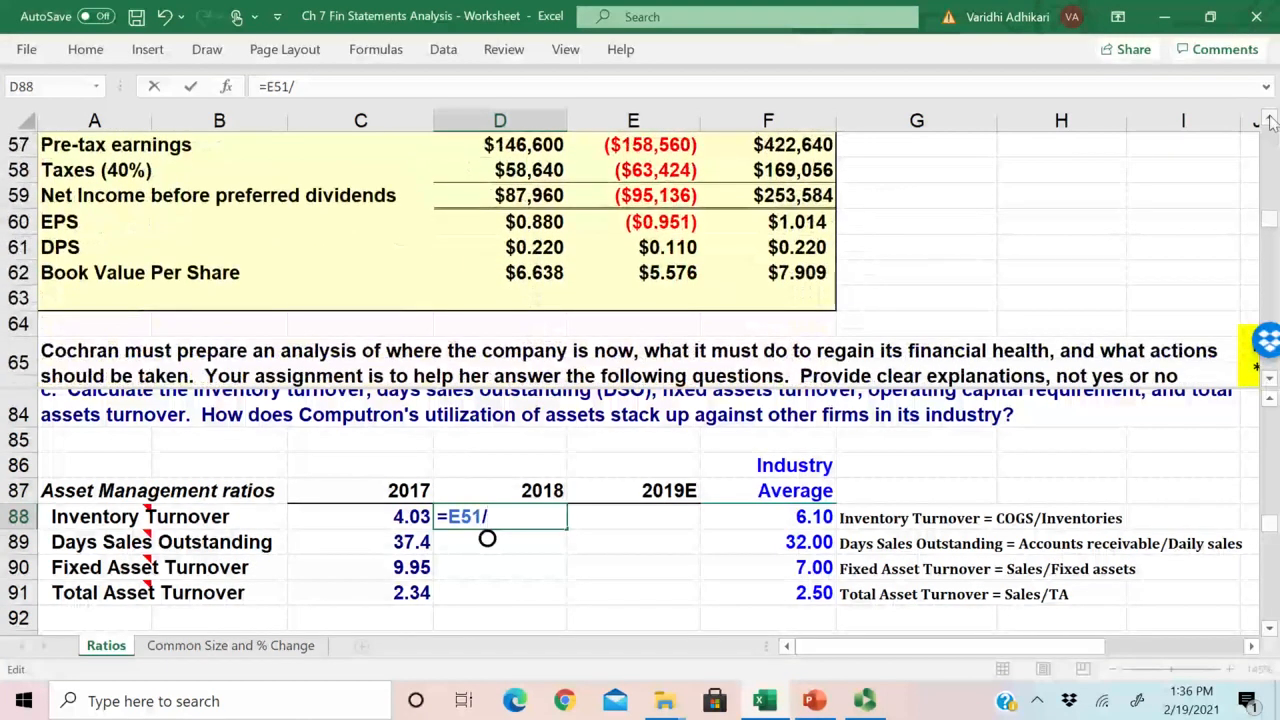
pyautogui.scroll(3, 1270, 118)
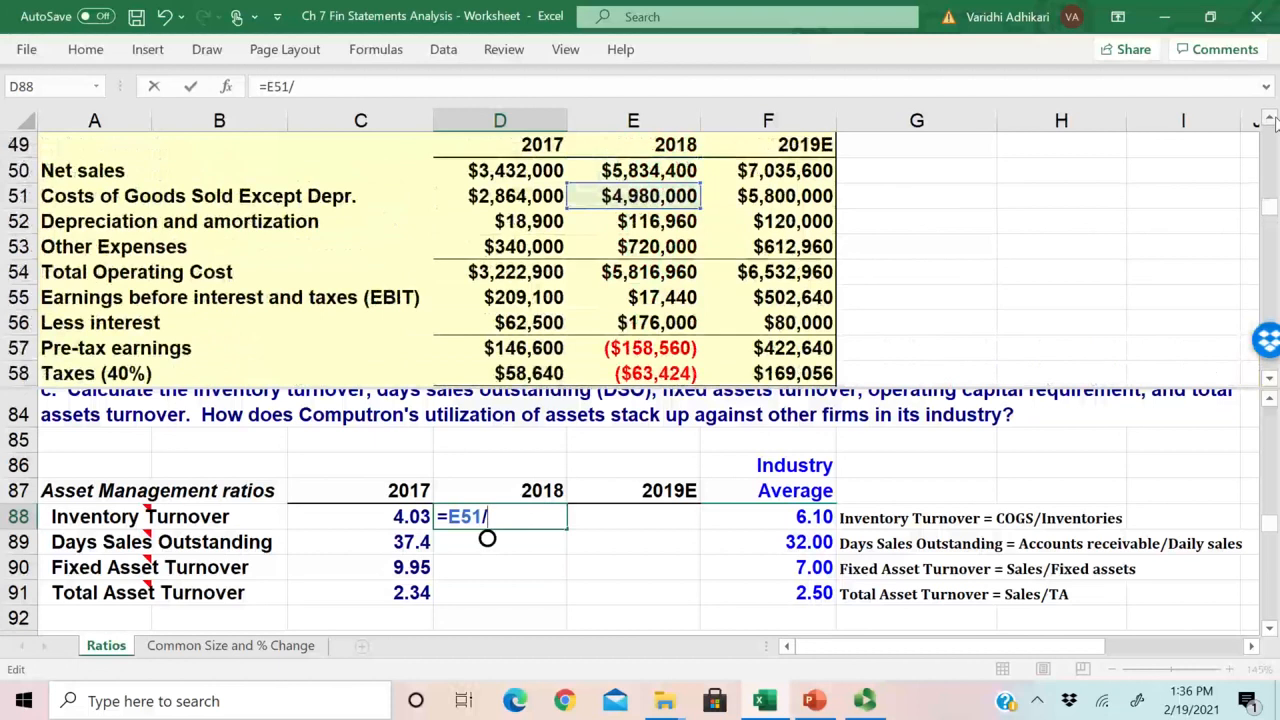
pyautogui.scroll(4, 1270, 118)
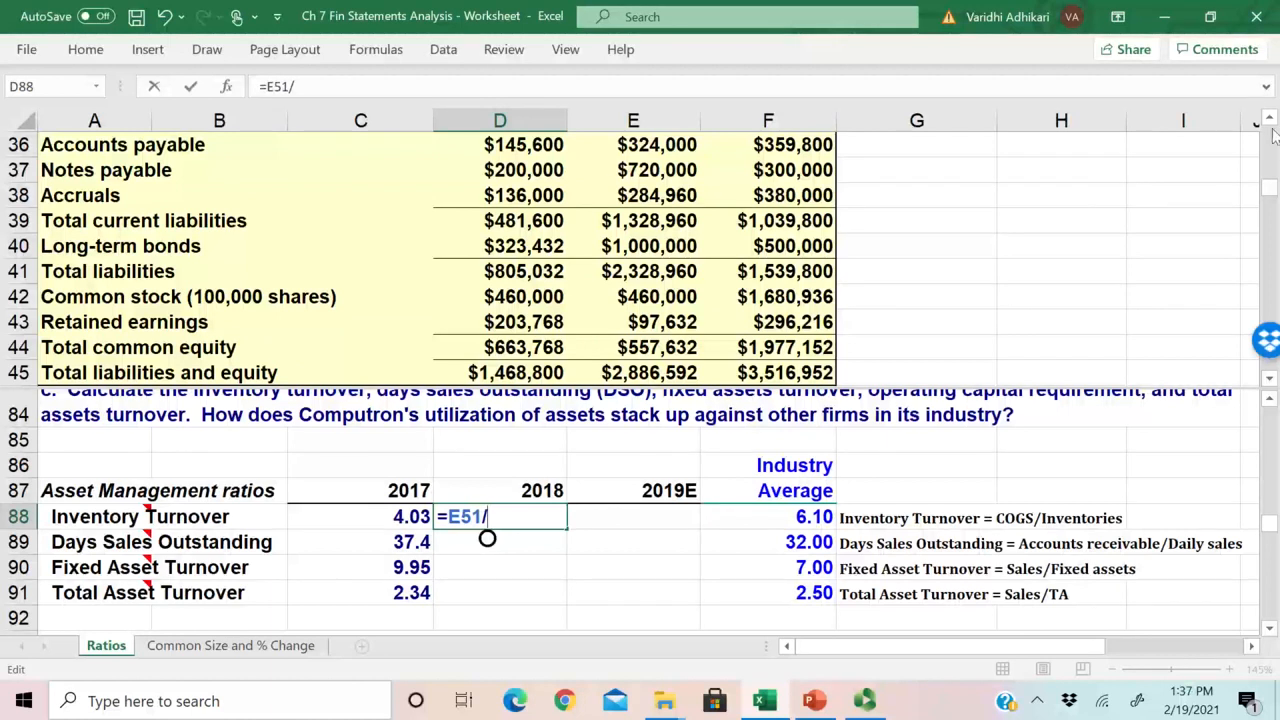
pyautogui.scroll(10, 1273, 135)
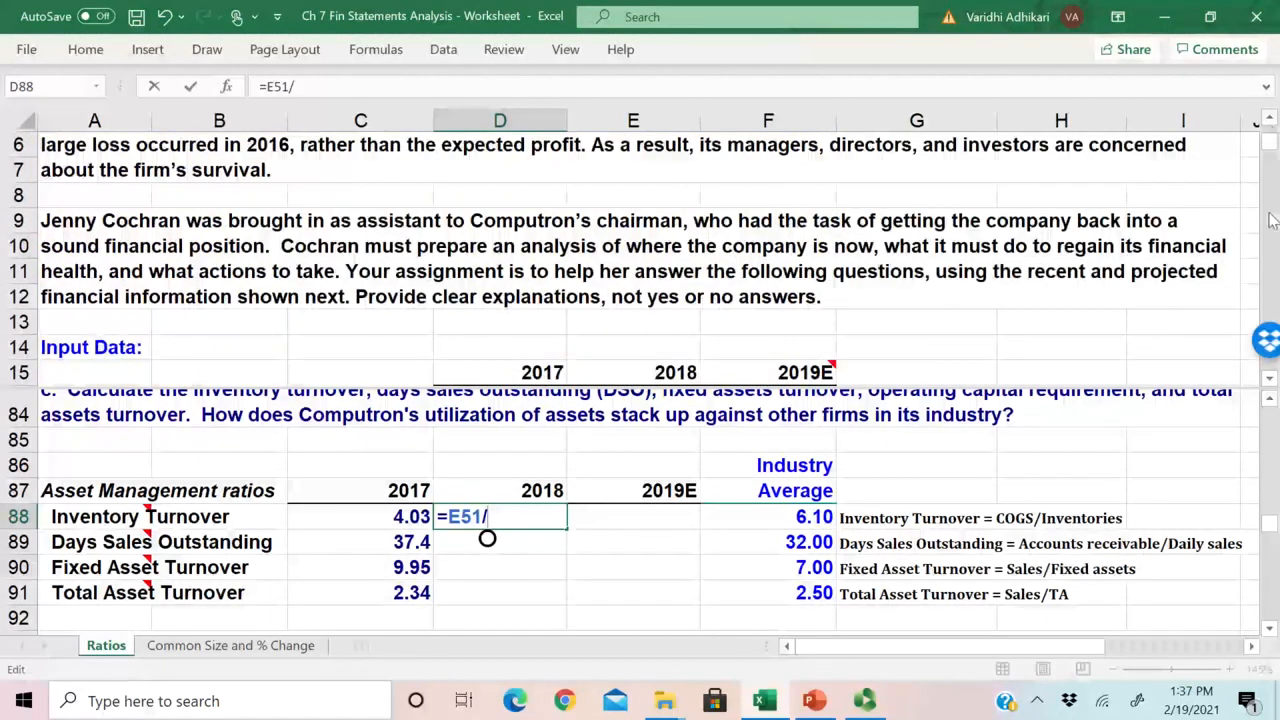
pyautogui.scroll(-7, 1273, 220)
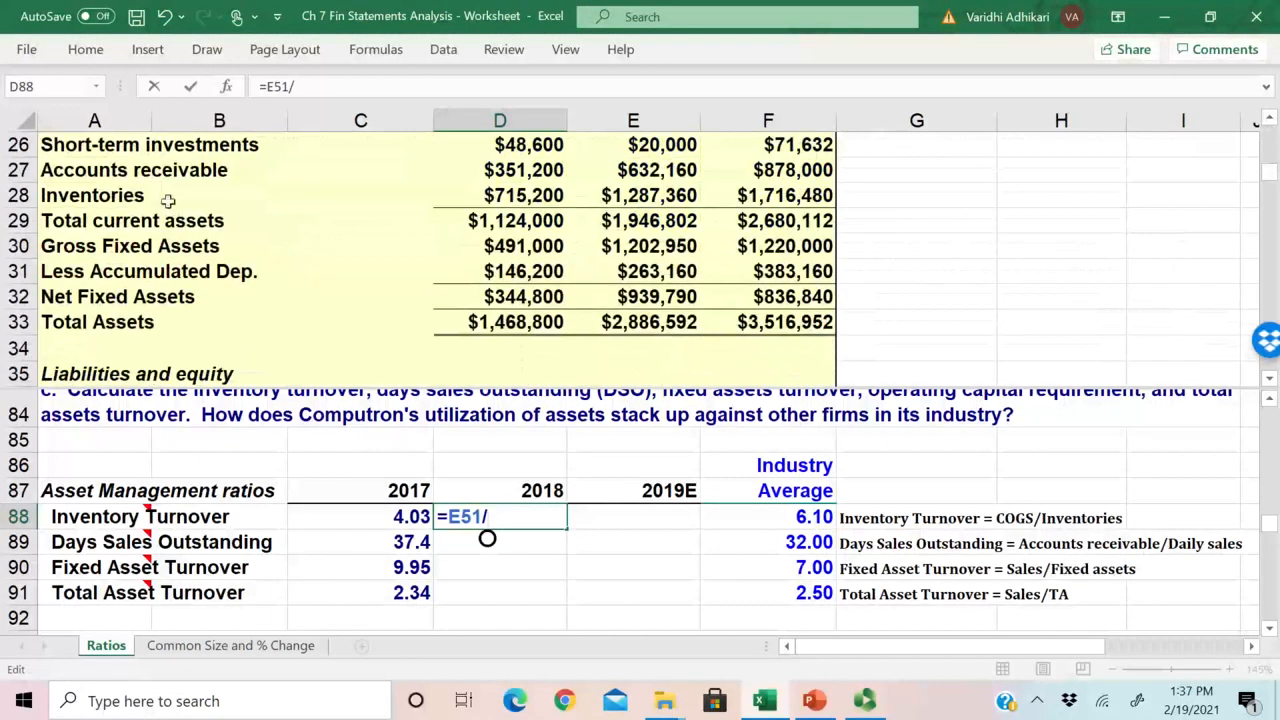
pyautogui.click(638, 200)
pyautogui.press('Return')
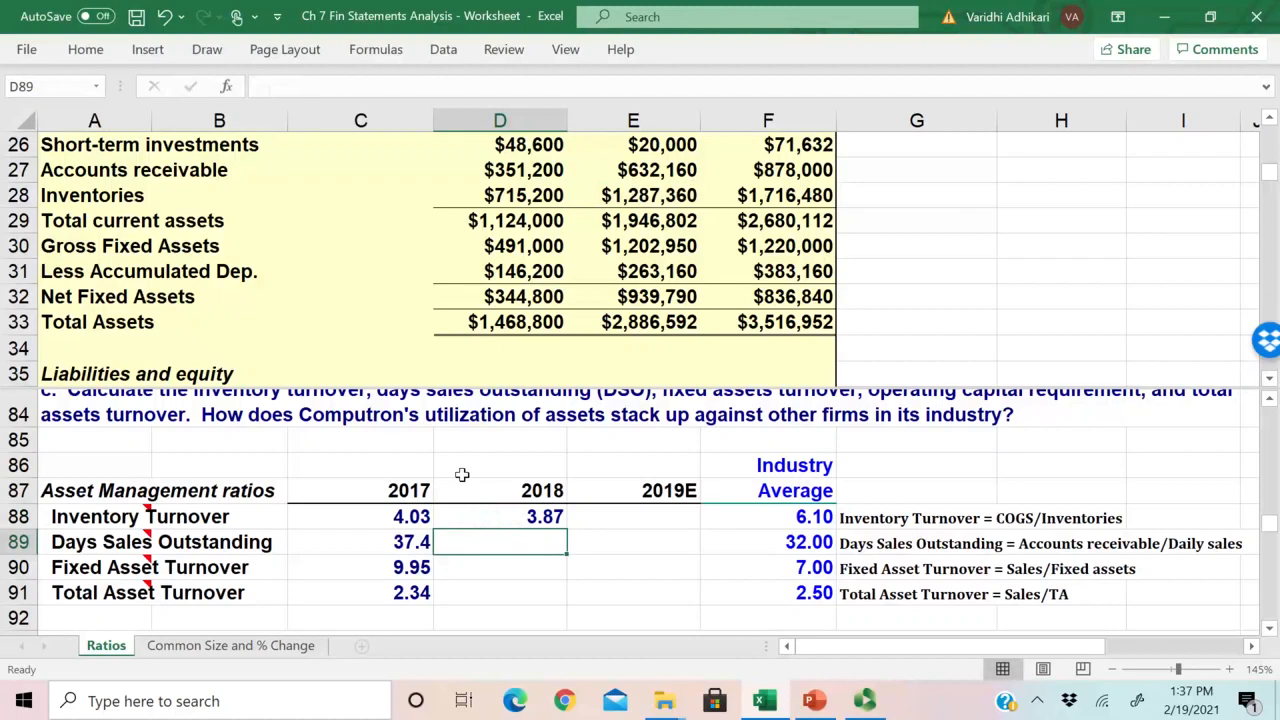
# Step: Copy the D88 formula to 2019E in E88 and compare both turnover ratios with the industry average in F88
pyautogui.click(505, 516)
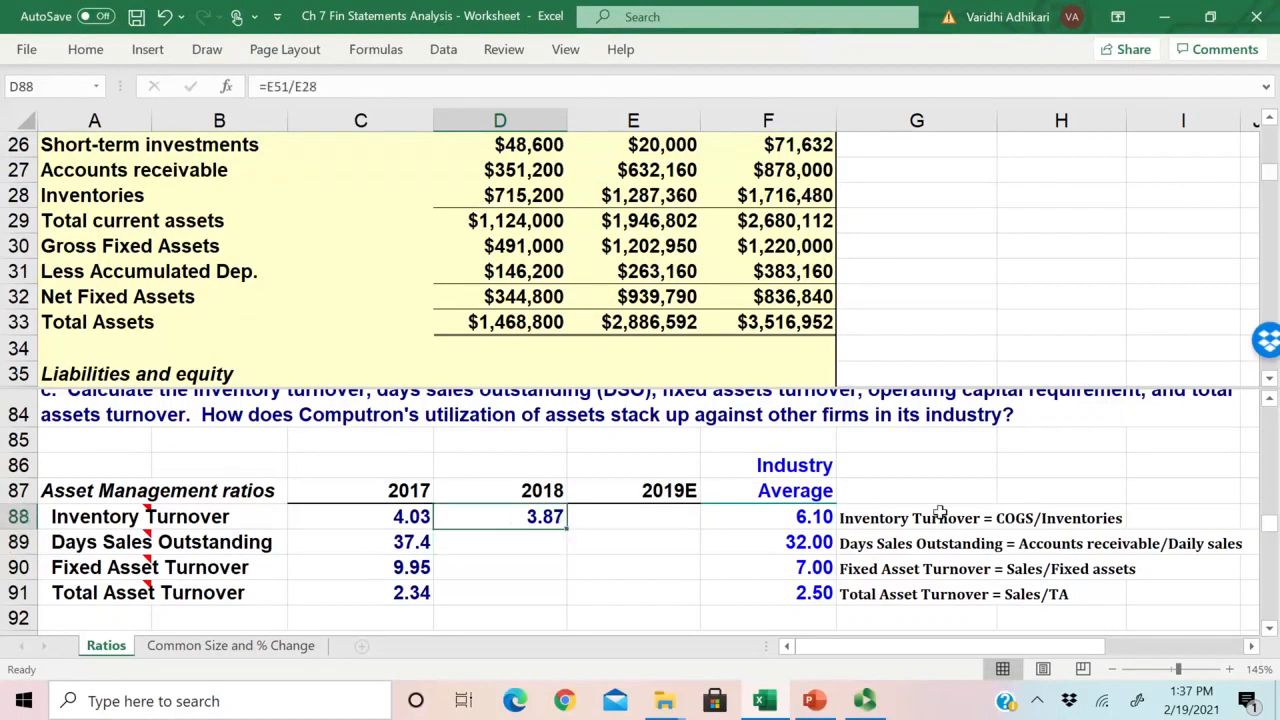
pyautogui.click(866, 518)
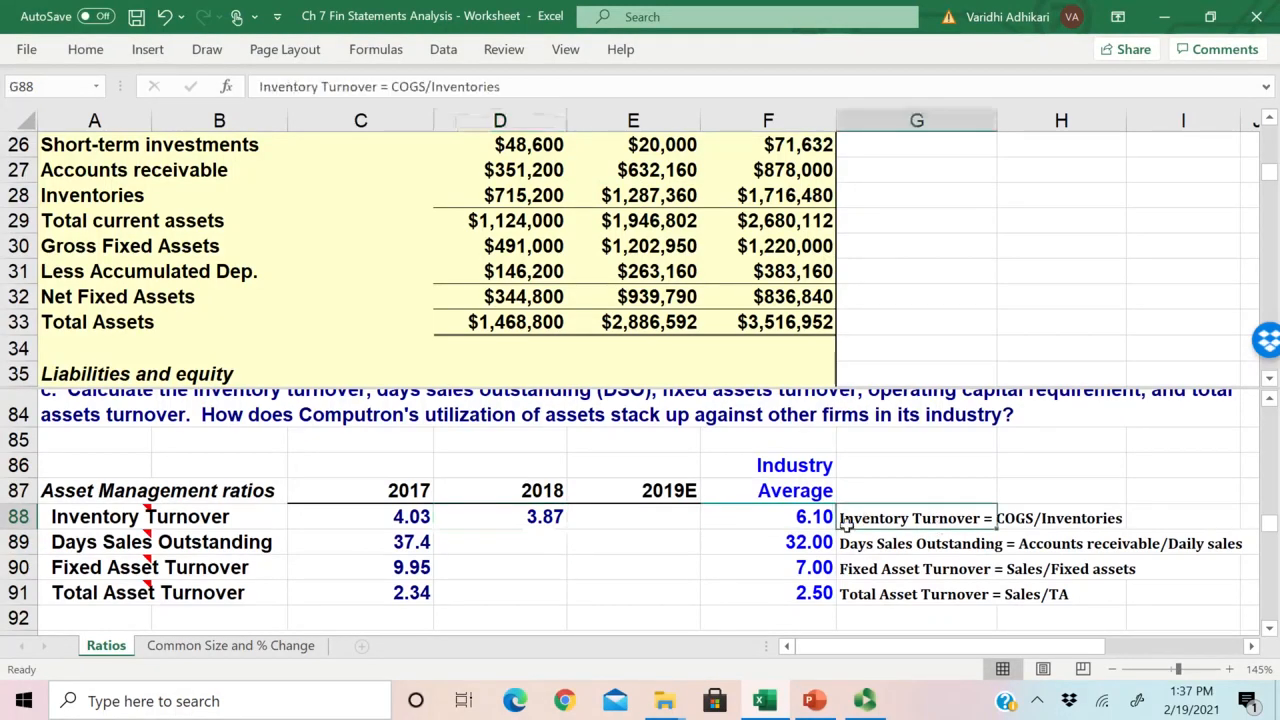
pyautogui.click(563, 520)
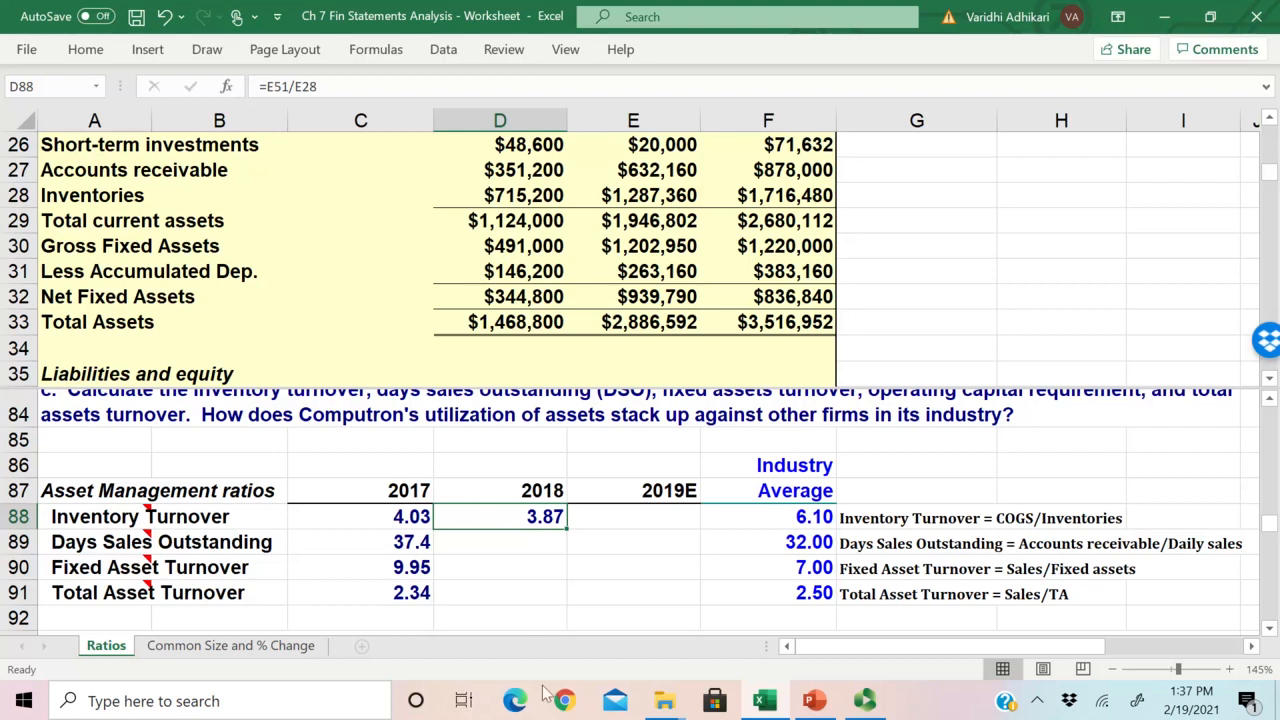
pyautogui.moveTo(568, 517); pyautogui.dragTo(721, 518)
pyautogui.moveTo(726, 518); pyautogui.dragTo(726, 518)
pyautogui.click(634, 522)
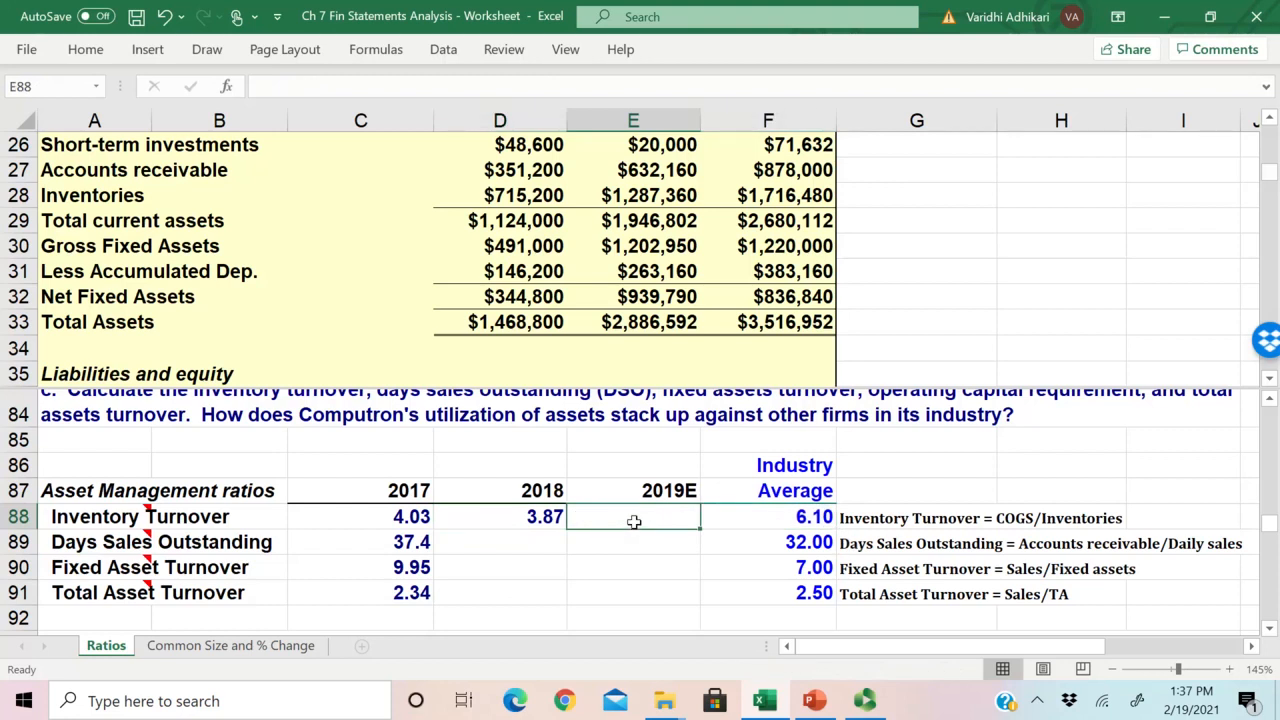
pyautogui.click(527, 520)
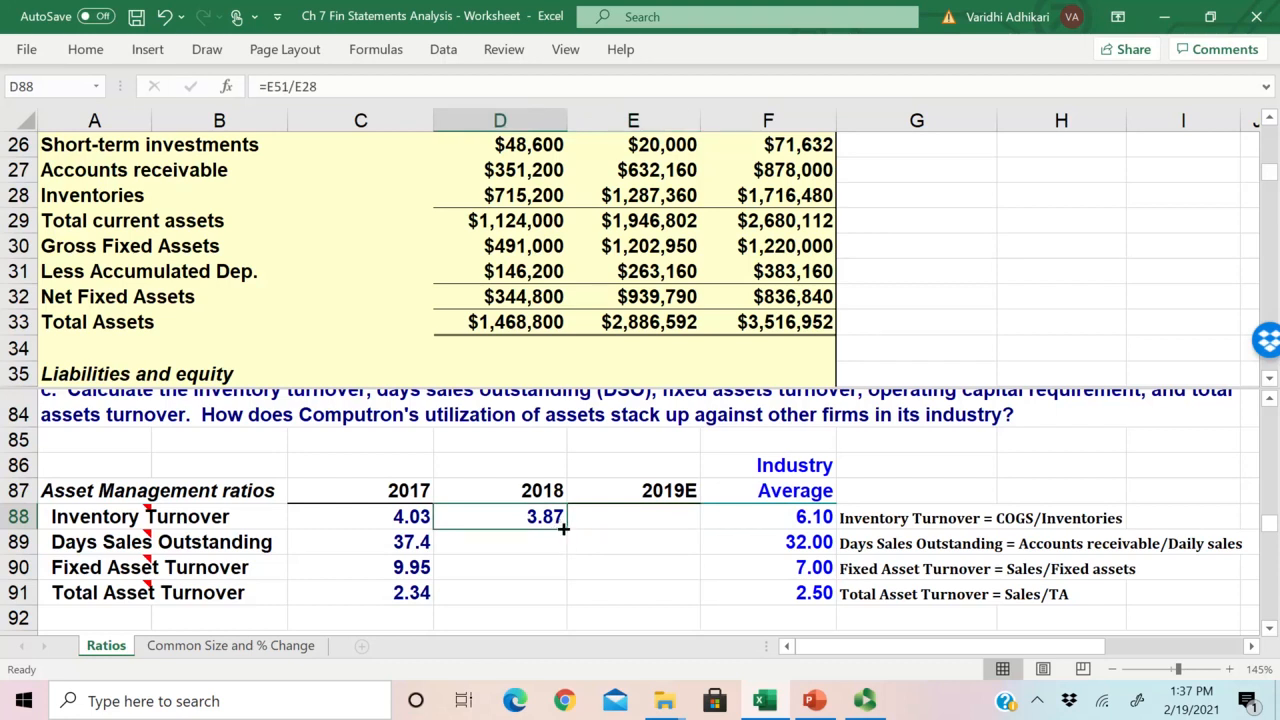
pyautogui.moveTo(564, 529); pyautogui.dragTo(662, 530)
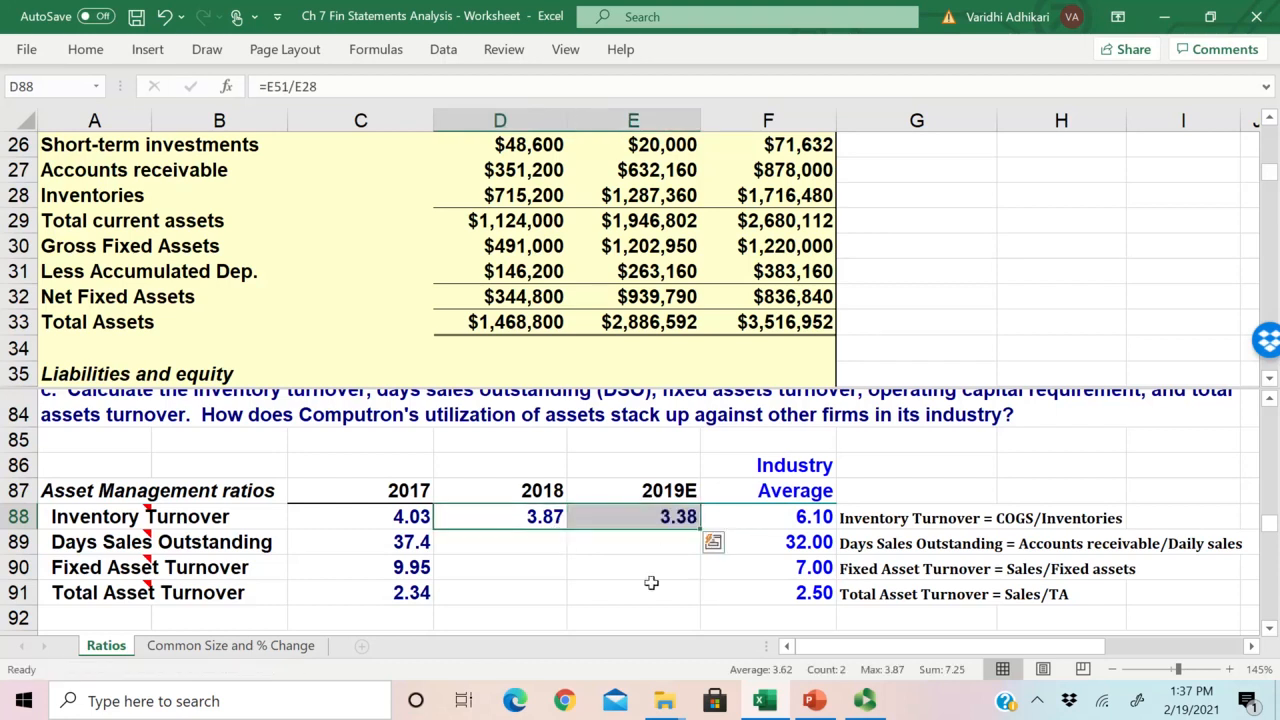
pyautogui.click(665, 522)
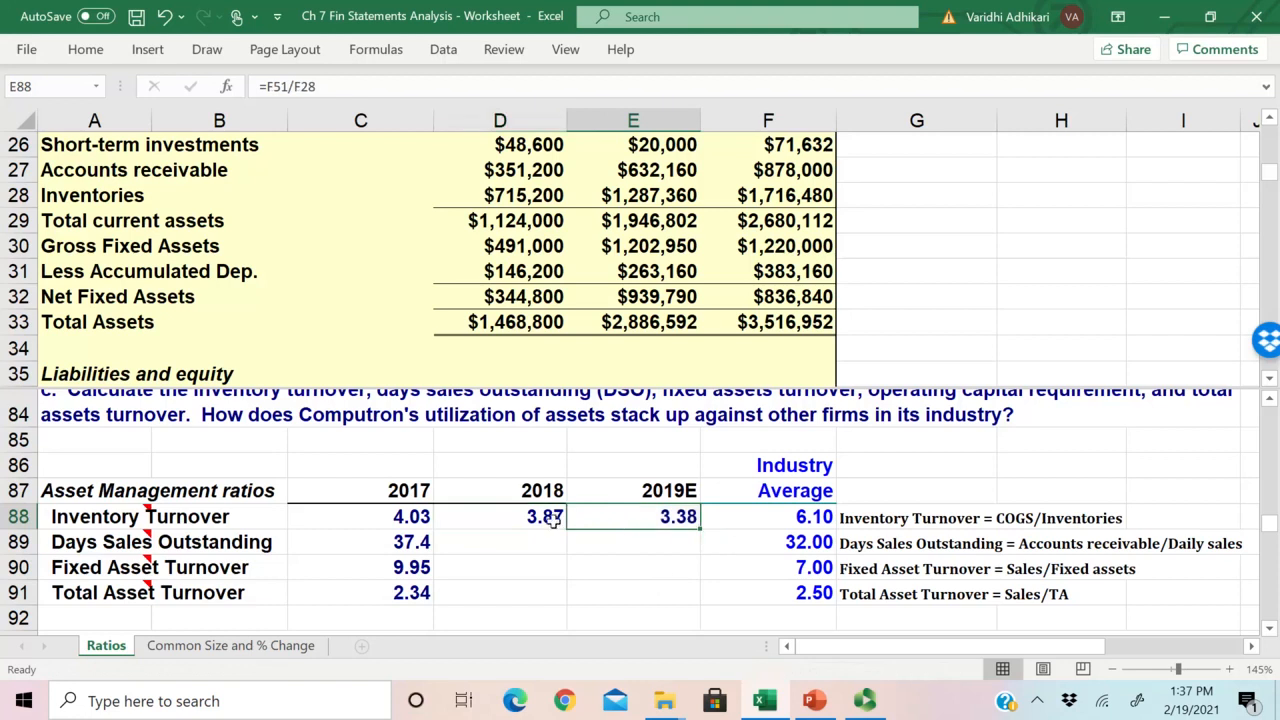
pyautogui.moveTo(815, 525); pyautogui.dragTo(542, 518)
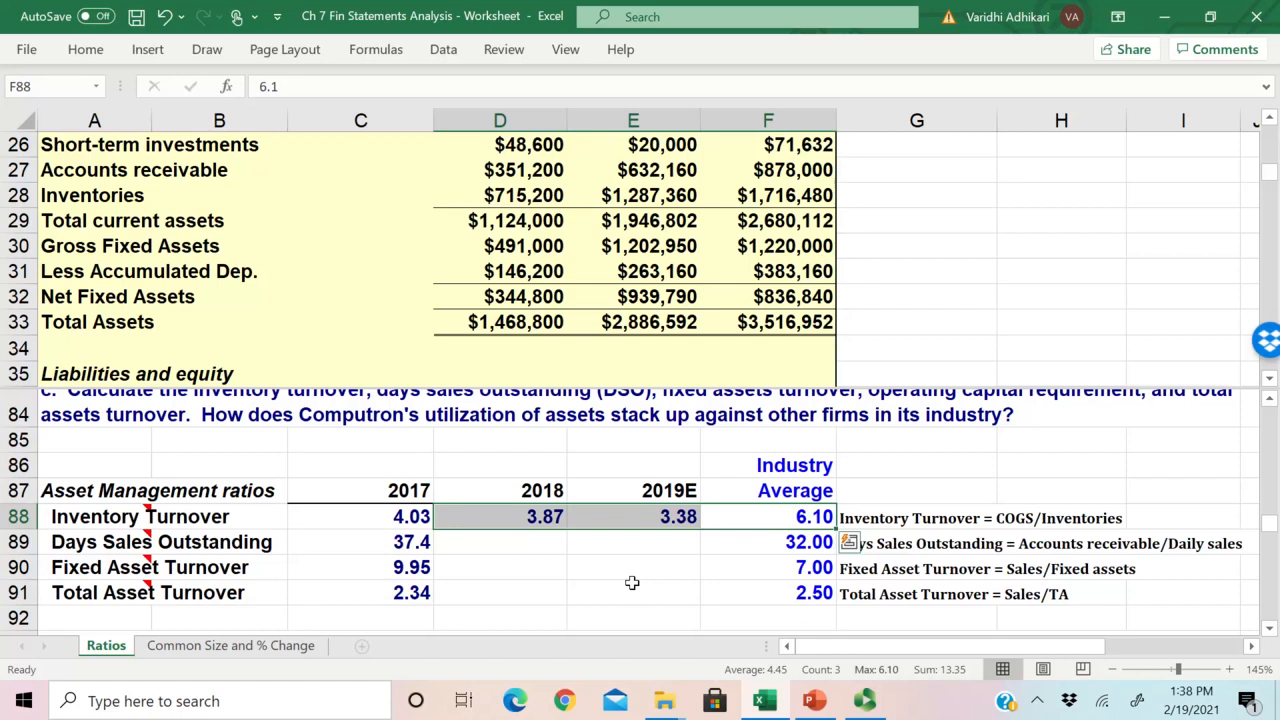
# Step: Go over the Days Sales Outstanding cells in row 89, from the 2017 value to the industry average
pyautogui.press('Down')
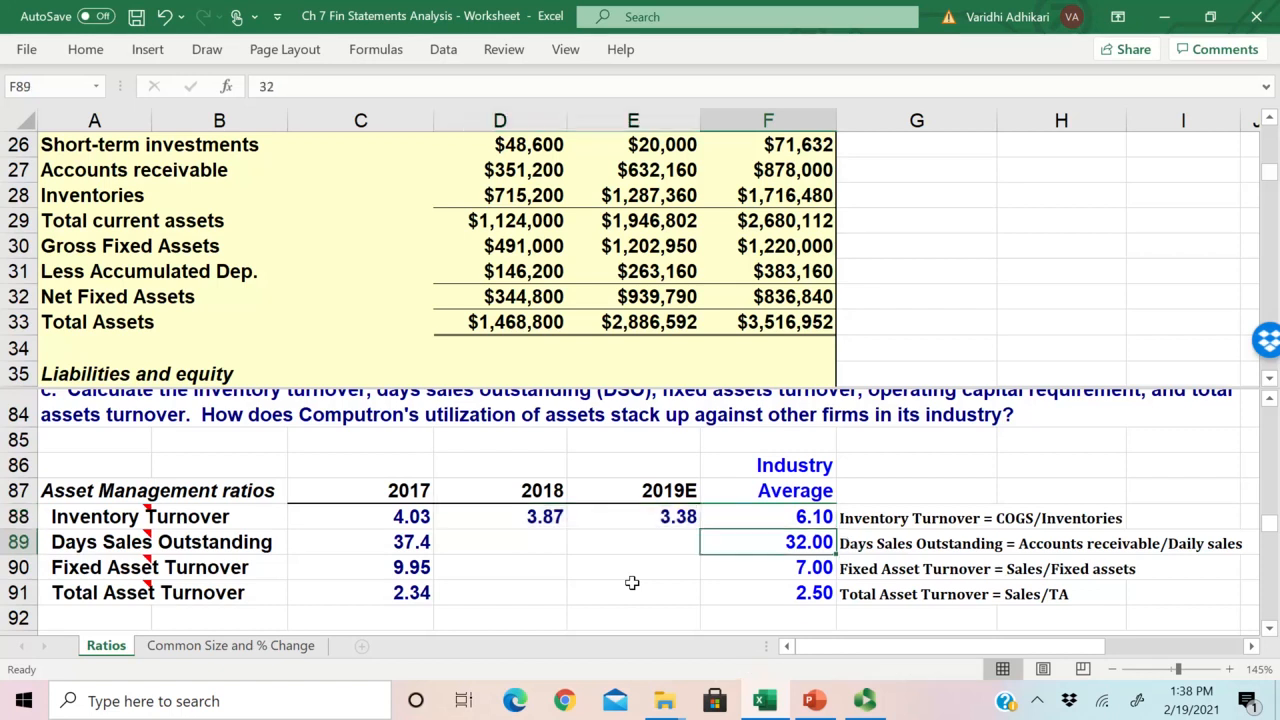
pyautogui.press('Left')
pyautogui.press('Left')
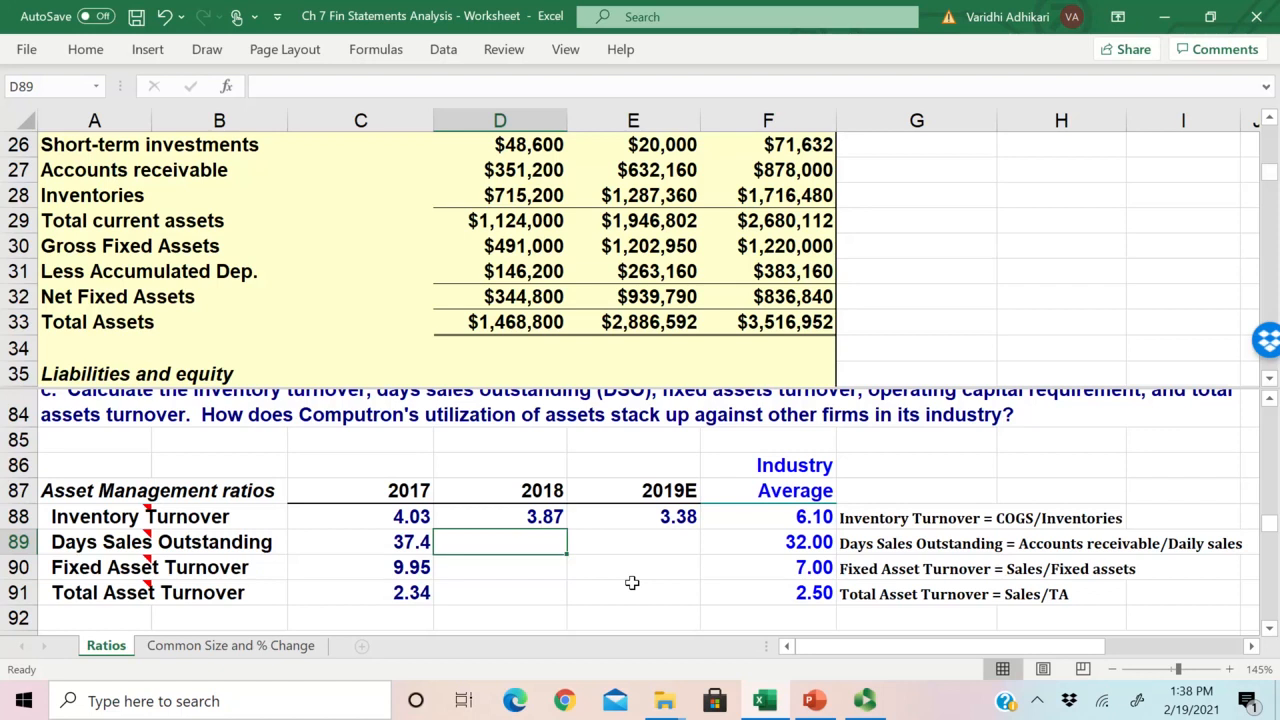
pyautogui.press('Home')
pyautogui.press('Right')
pyautogui.press('Right')
pyautogui.press('Right')
pyautogui.press('Right')
pyautogui.press('Right')
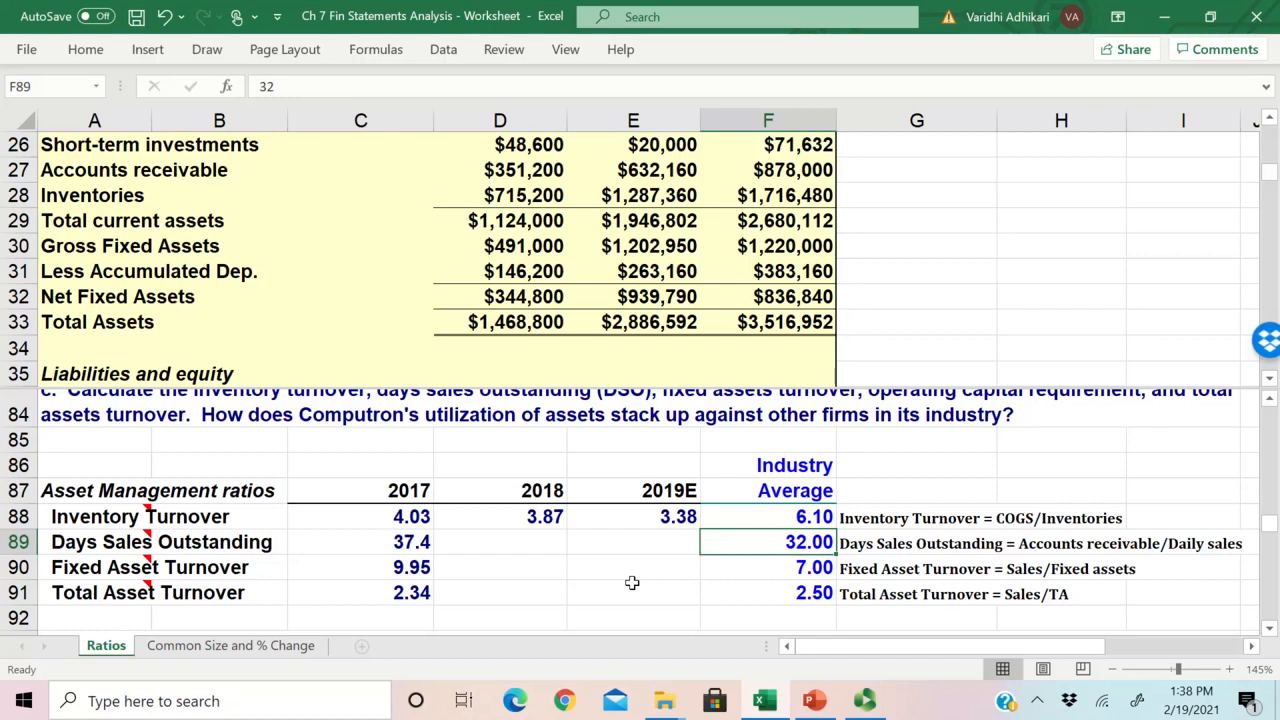
pyautogui.press('Left')
pyautogui.press('Left')
pyautogui.press('Left')
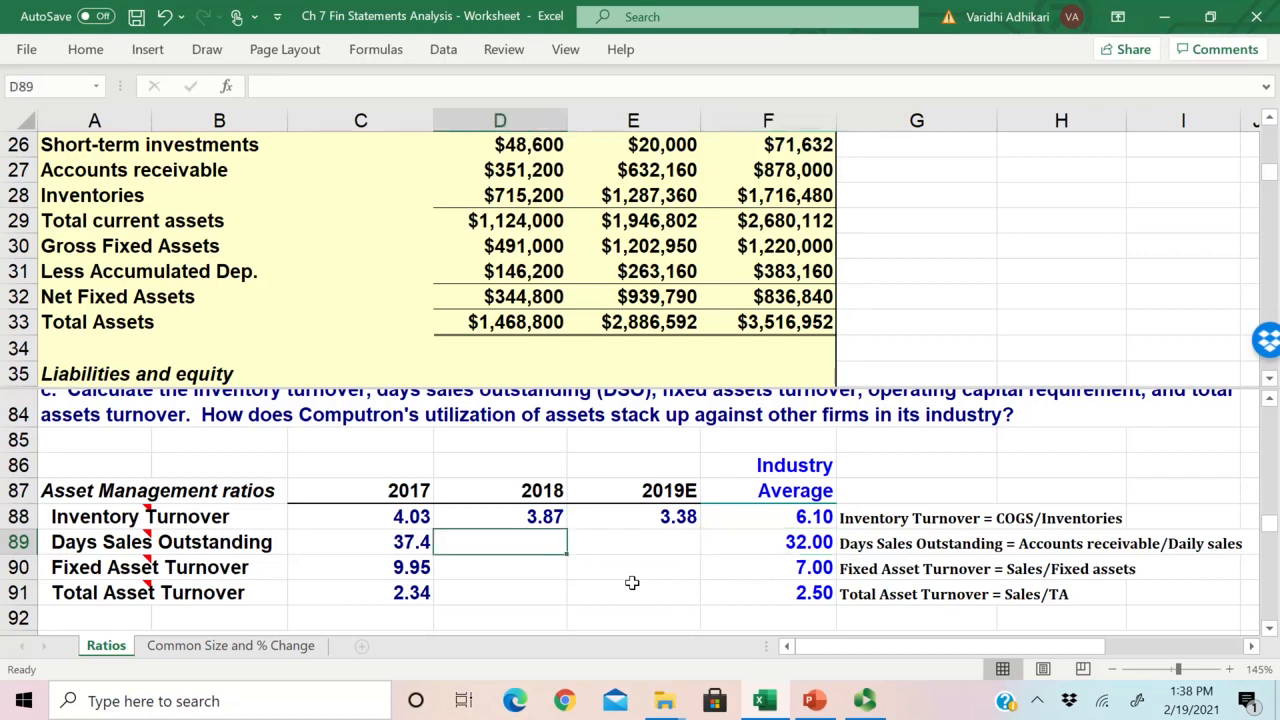
pyautogui.press('Right')
pyautogui.press('Left')
pyautogui.press('Left')
pyautogui.press('Left')
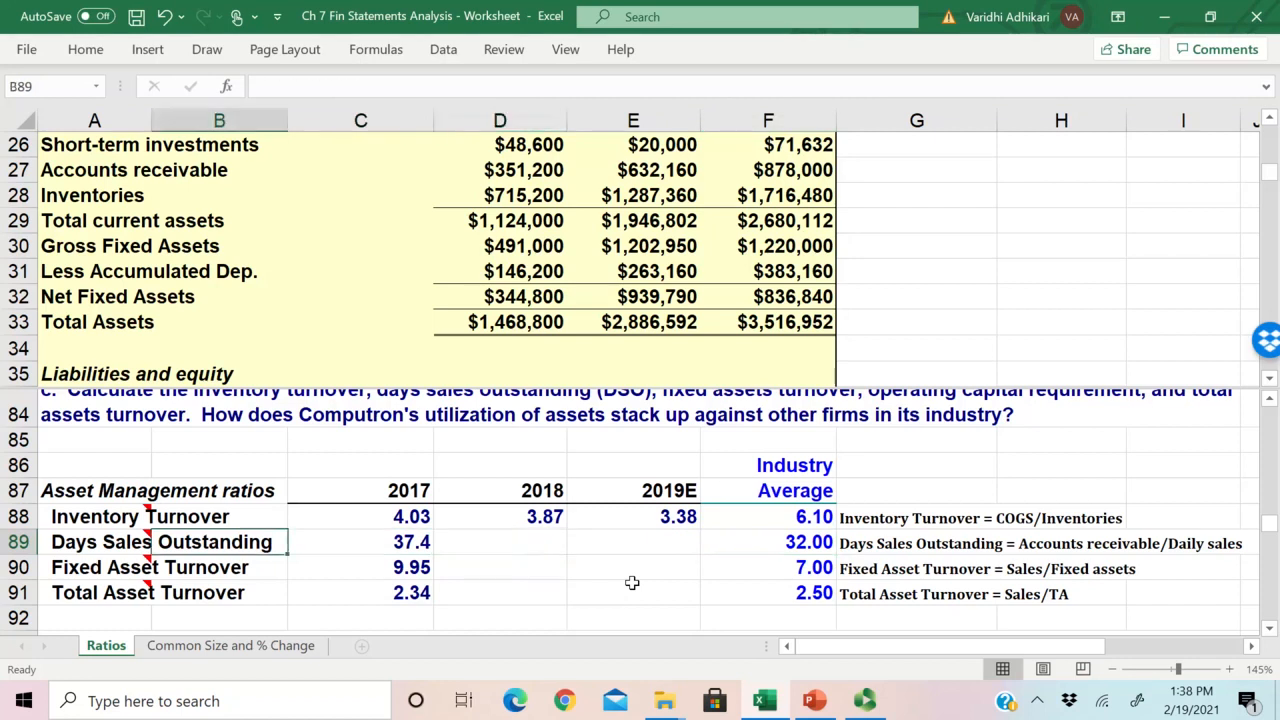
pyautogui.press('Right')
pyautogui.press('Right')
pyautogui.press('Right')
pyautogui.press('Left')
pyautogui.press('Right')
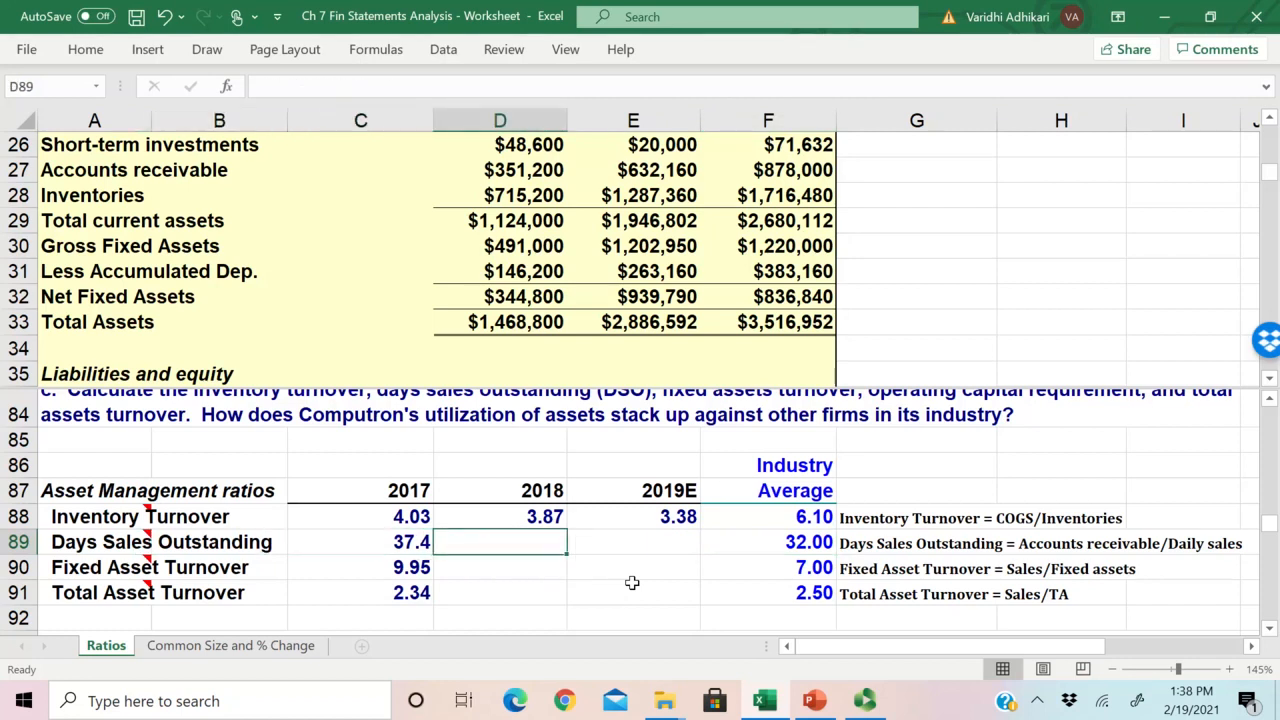
pyautogui.press('Right')
pyautogui.press('Right')
pyautogui.press('Left')
pyautogui.press('Left')
pyautogui.press('Right')
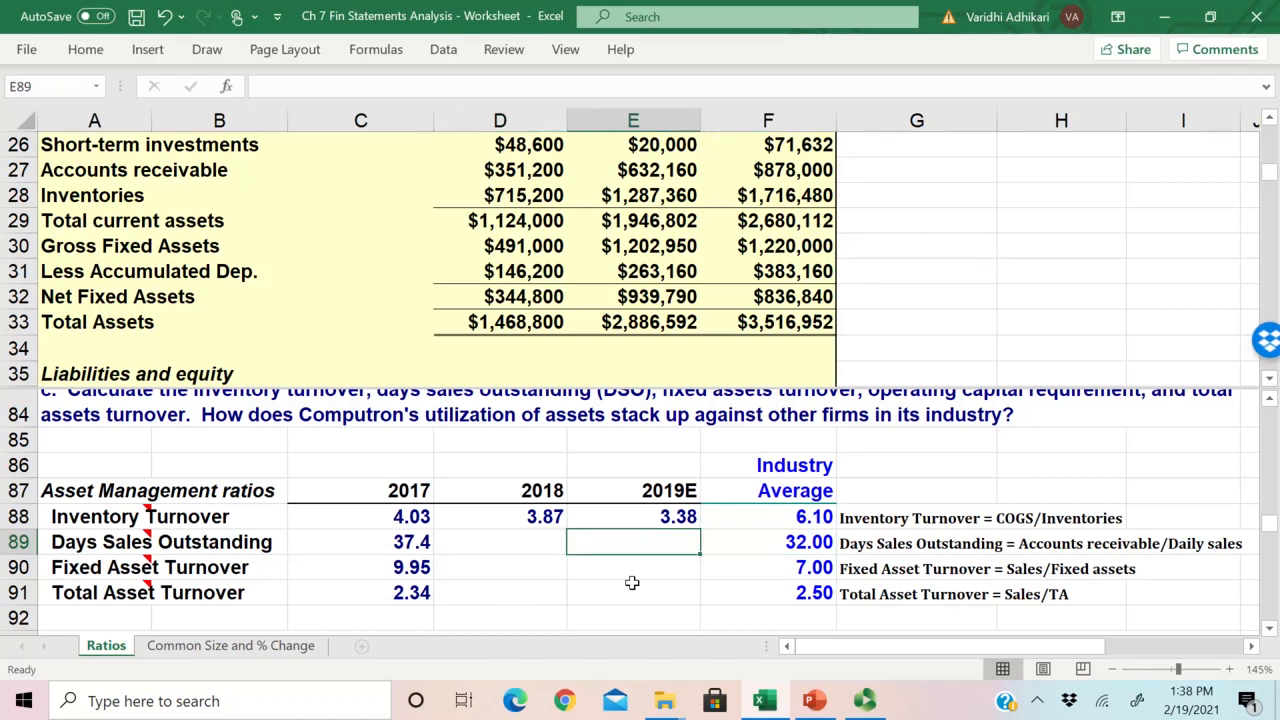
# Step: Review the Days Sales Outstanding definition in G89 against the 2017 value and the industry average
pyautogui.press('Right')
pyautogui.press('Left')
pyautogui.press('Left')
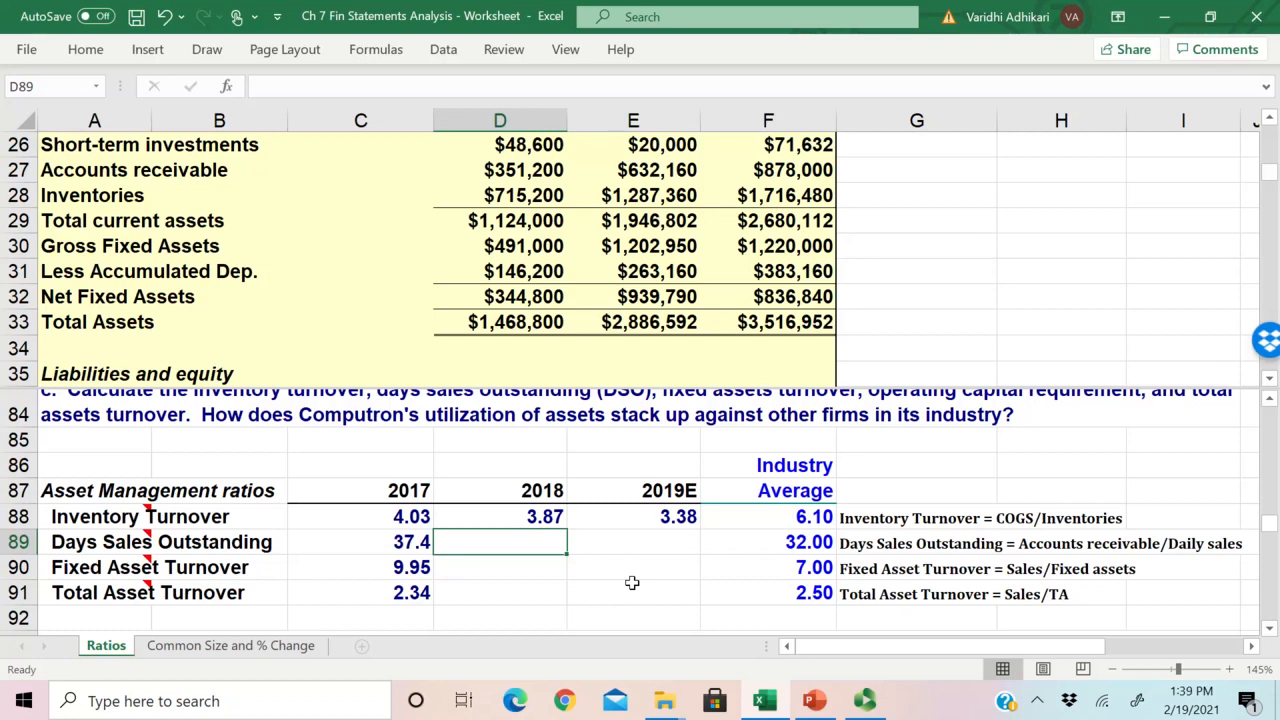
pyautogui.click(905, 550)
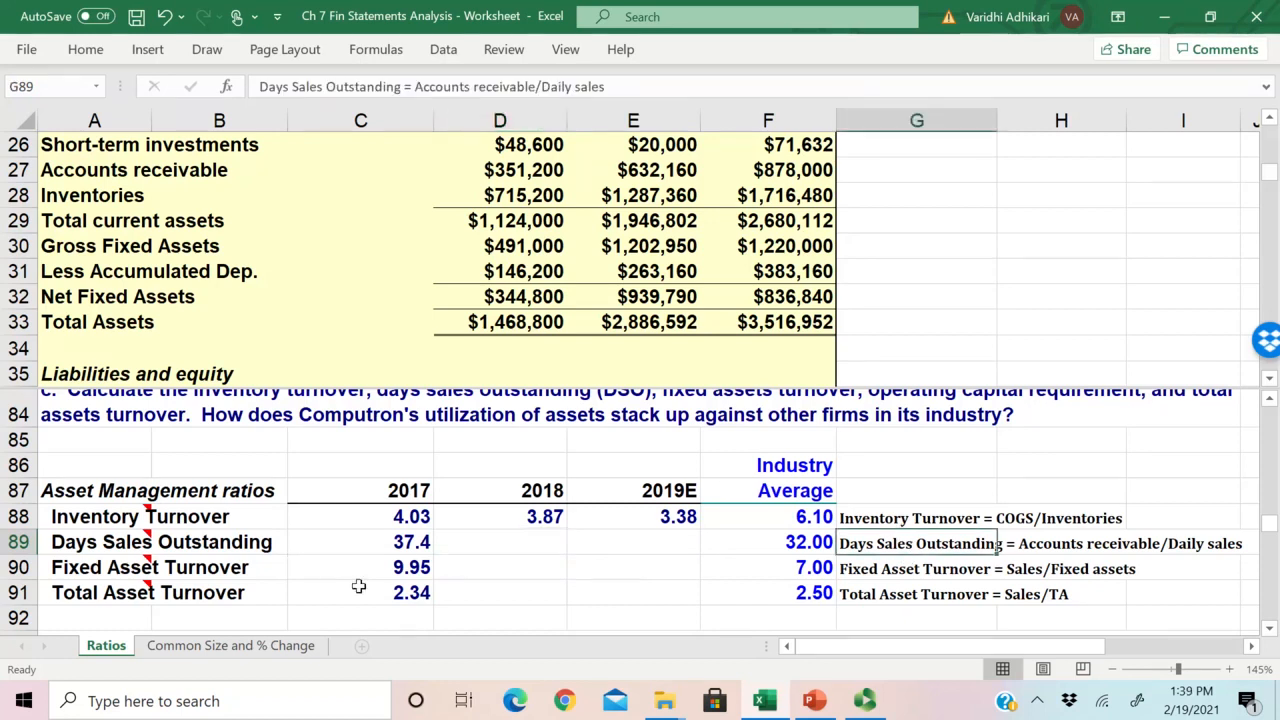
pyautogui.moveTo(360, 541); pyautogui.dragTo(790, 543)
pyautogui.click(790, 543)
pyautogui.click(490, 543)
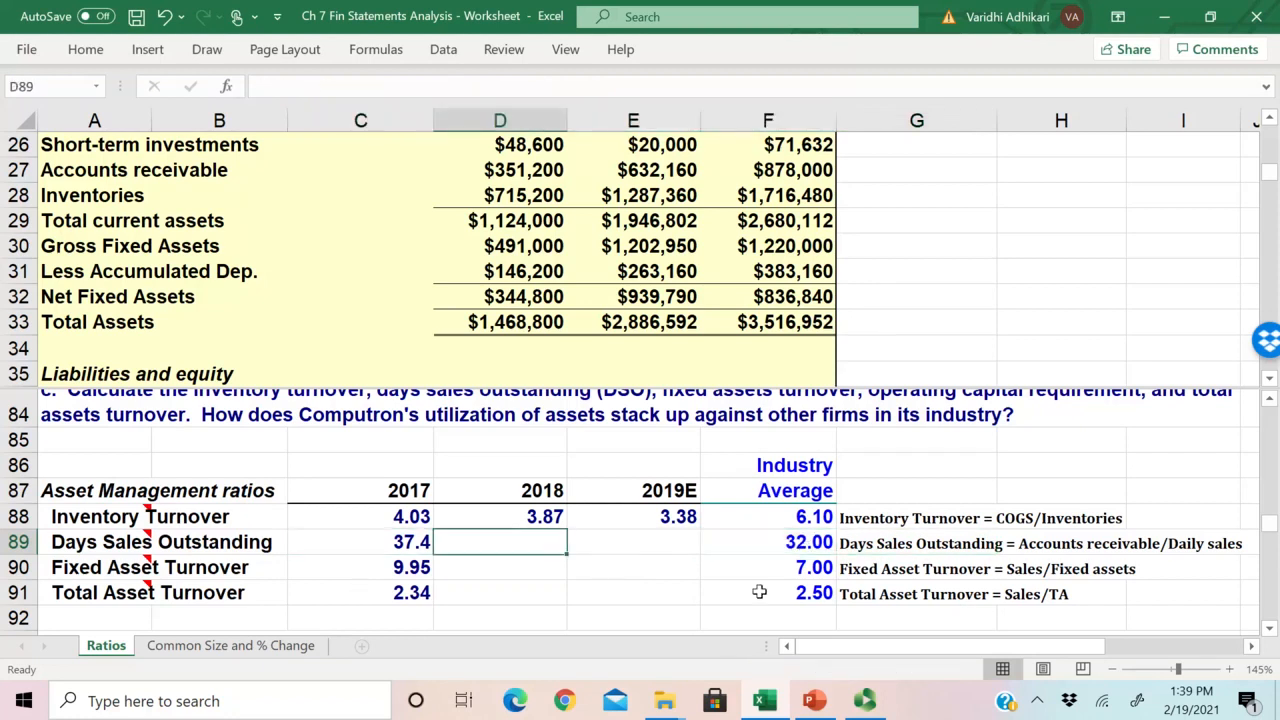
# Step: Begin the 2018 Days Sales Outstanding formula in D89 with 2018 accounts receivable (E27) as the numerator
pyautogui.write('=')
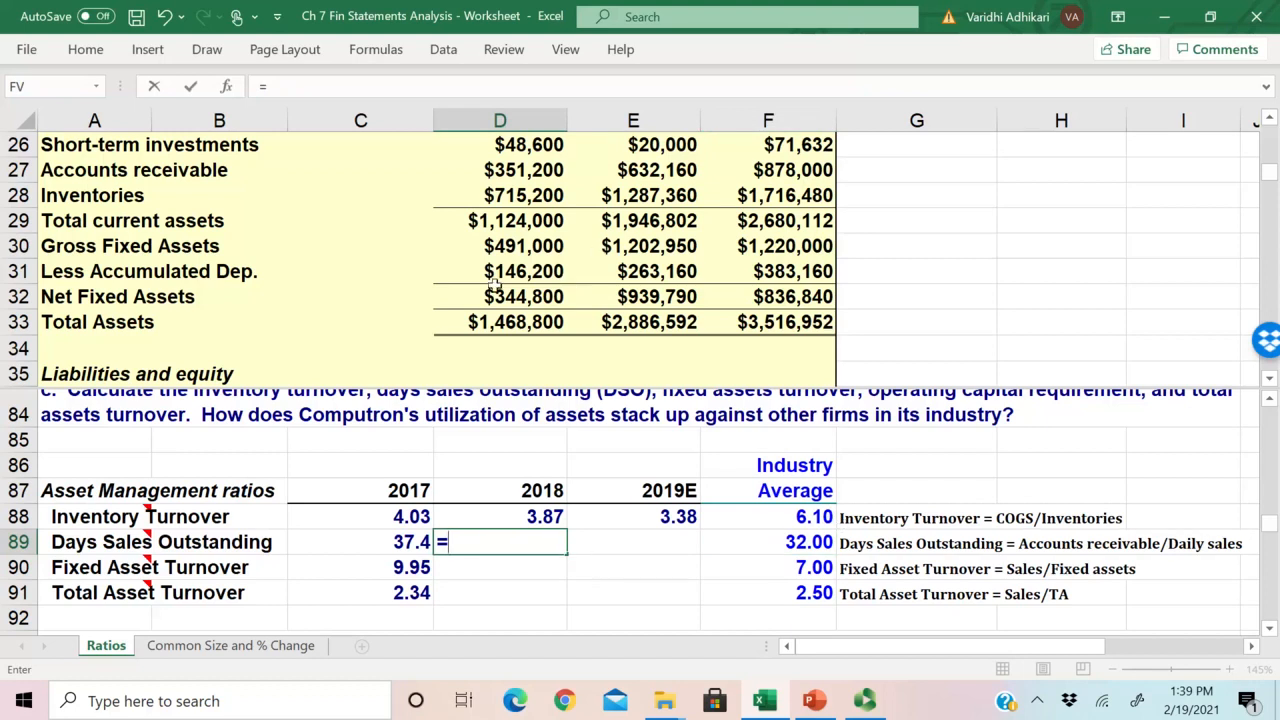
pyautogui.scroll(2, 499, 284)
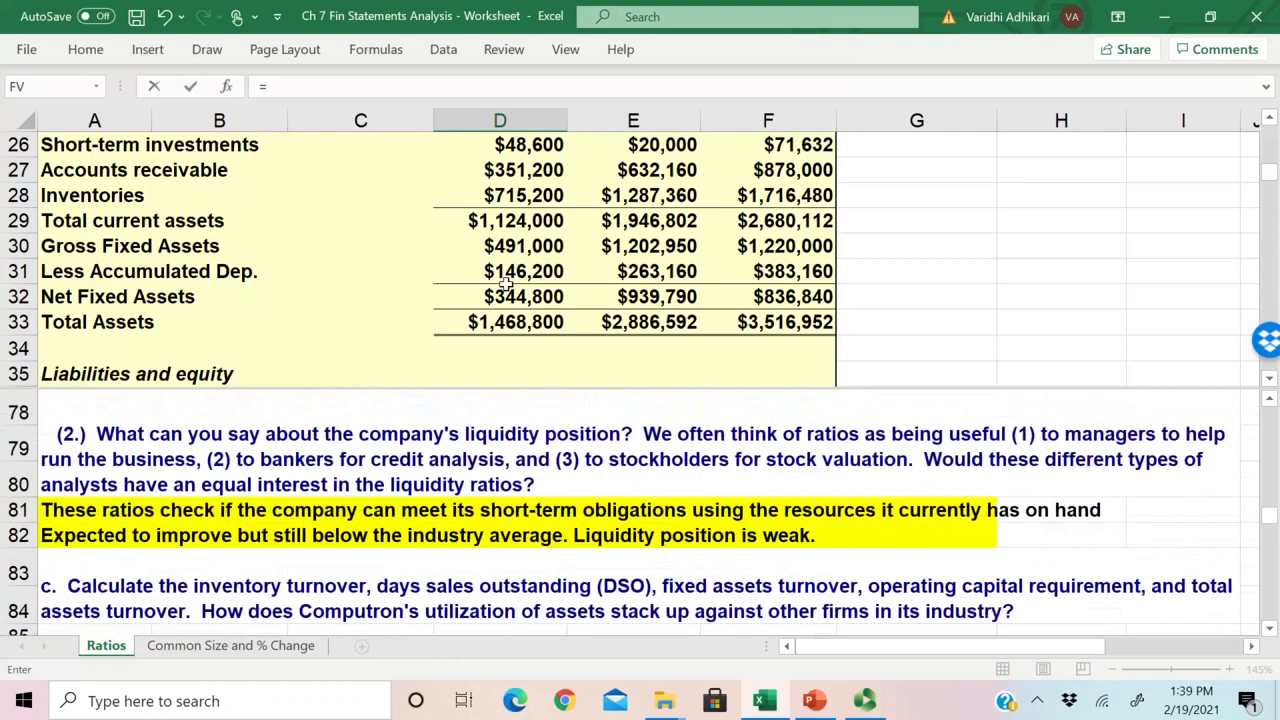
pyautogui.scroll(-3, 571, 246)
pyautogui.click(575, 271)
pyautogui.scroll(6, 574, 273)
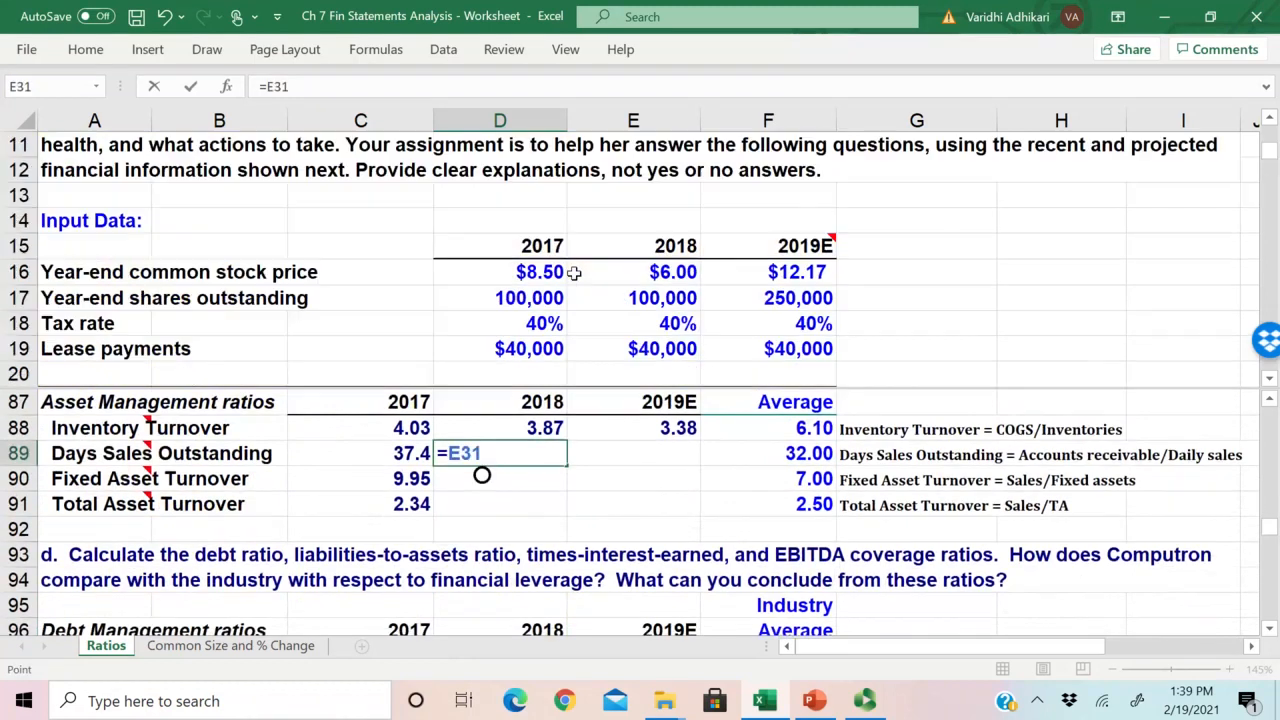
pyautogui.scroll(-6, 574, 273)
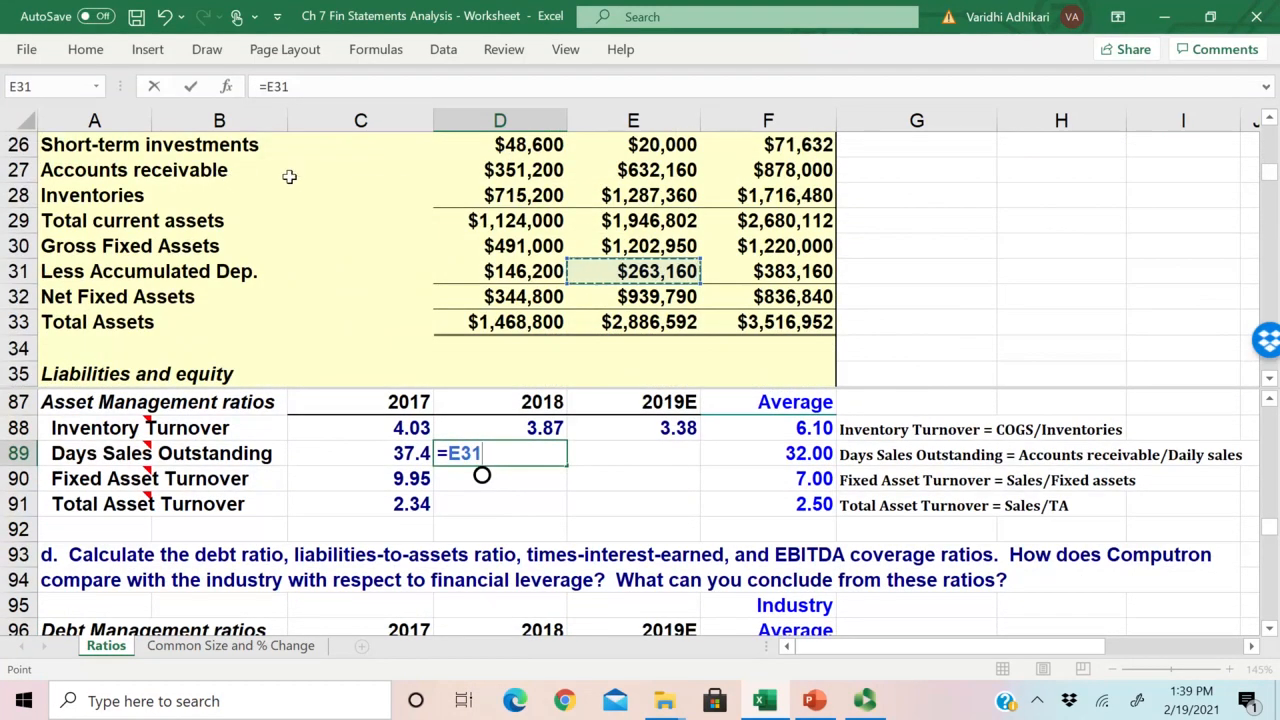
pyautogui.click(650, 170)
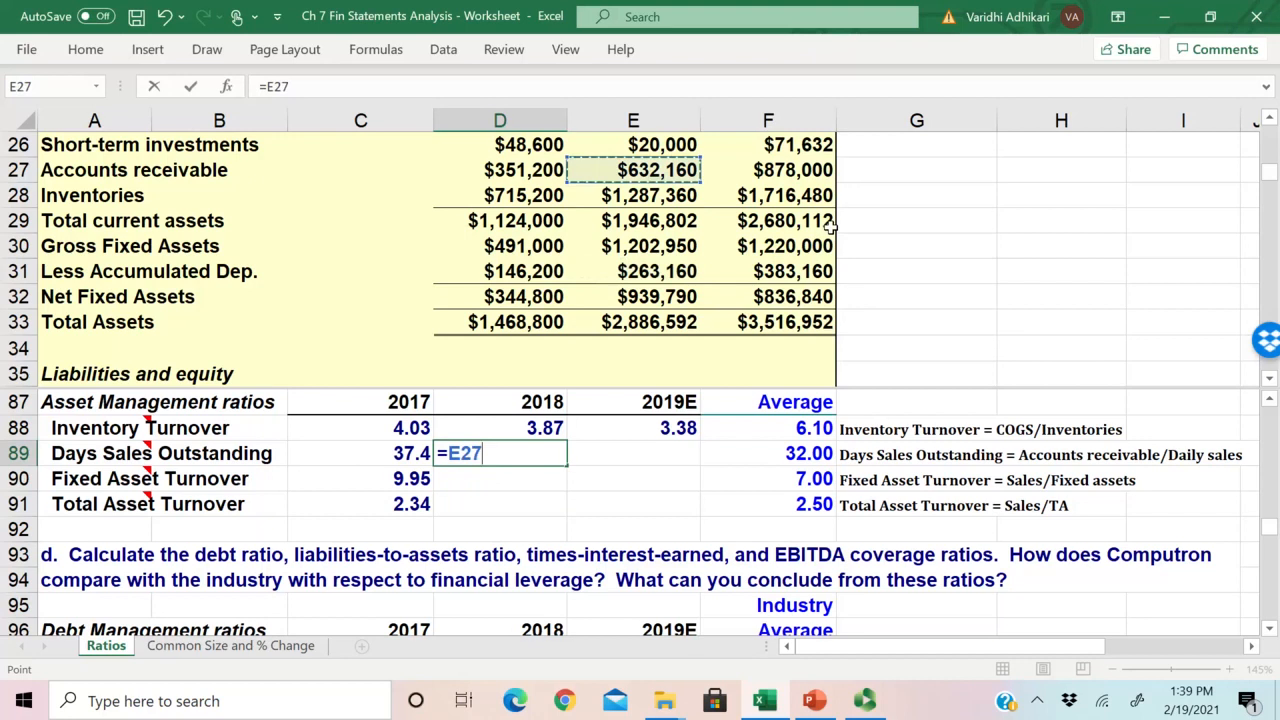
# Step: Extend the D89 formula with a parenthesised denominator that starts with 2018 net sales, giving =E27/(E50
pyautogui.write('/')
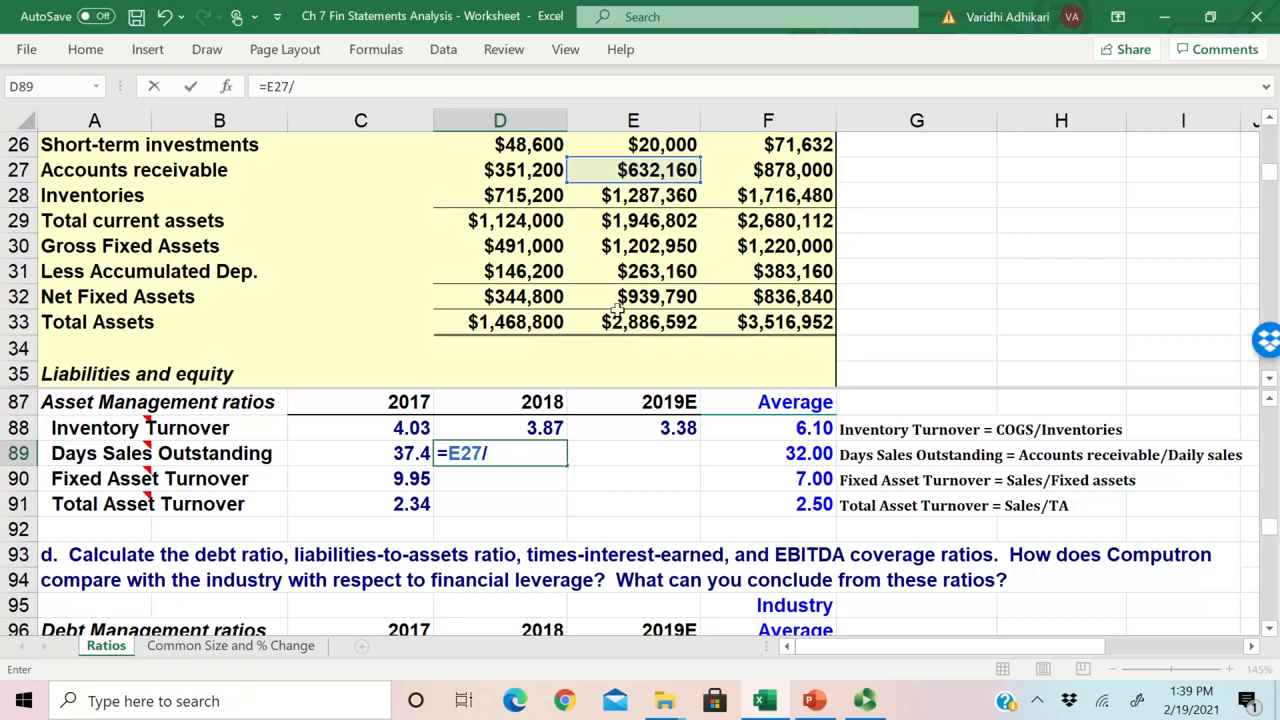
pyautogui.click(460, 452)
pyautogui.write('(')
pyautogui.moveTo(1273, 180); pyautogui.dragTo(1273, 155)
pyautogui.scroll(-2, 494, 474)
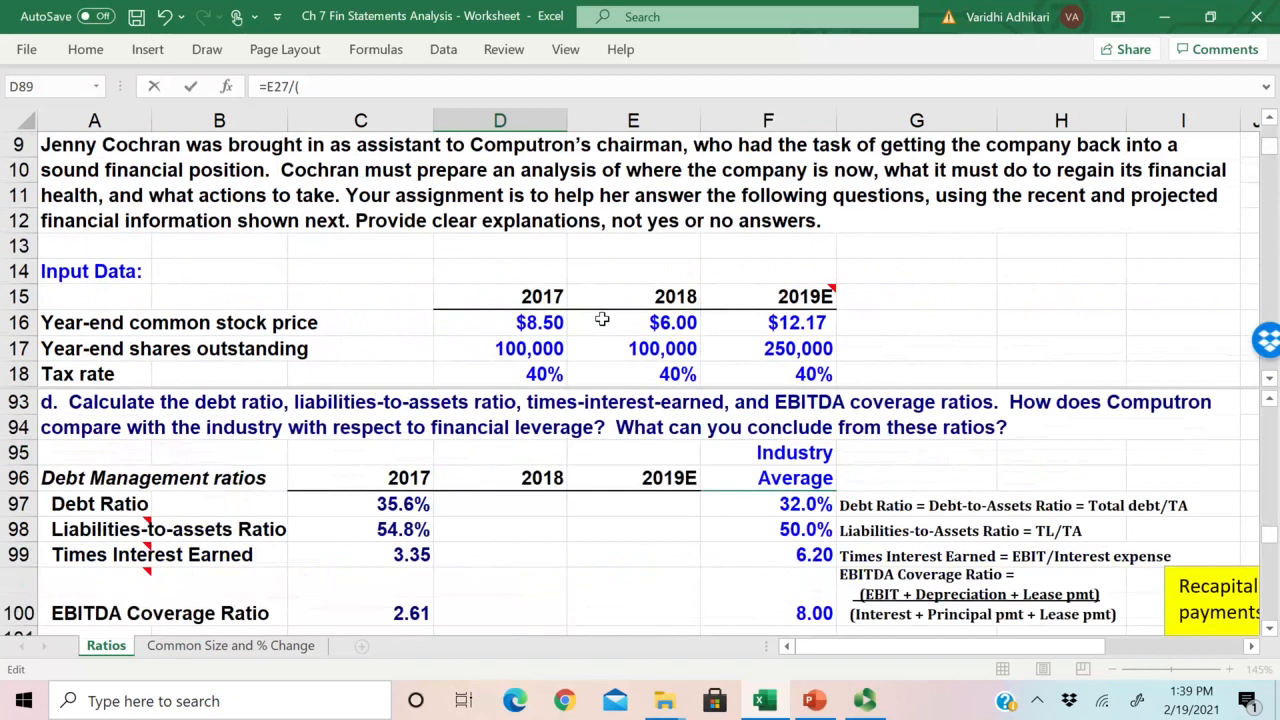
pyautogui.click(601, 319)
pyautogui.scroll(-4, 540, 320)
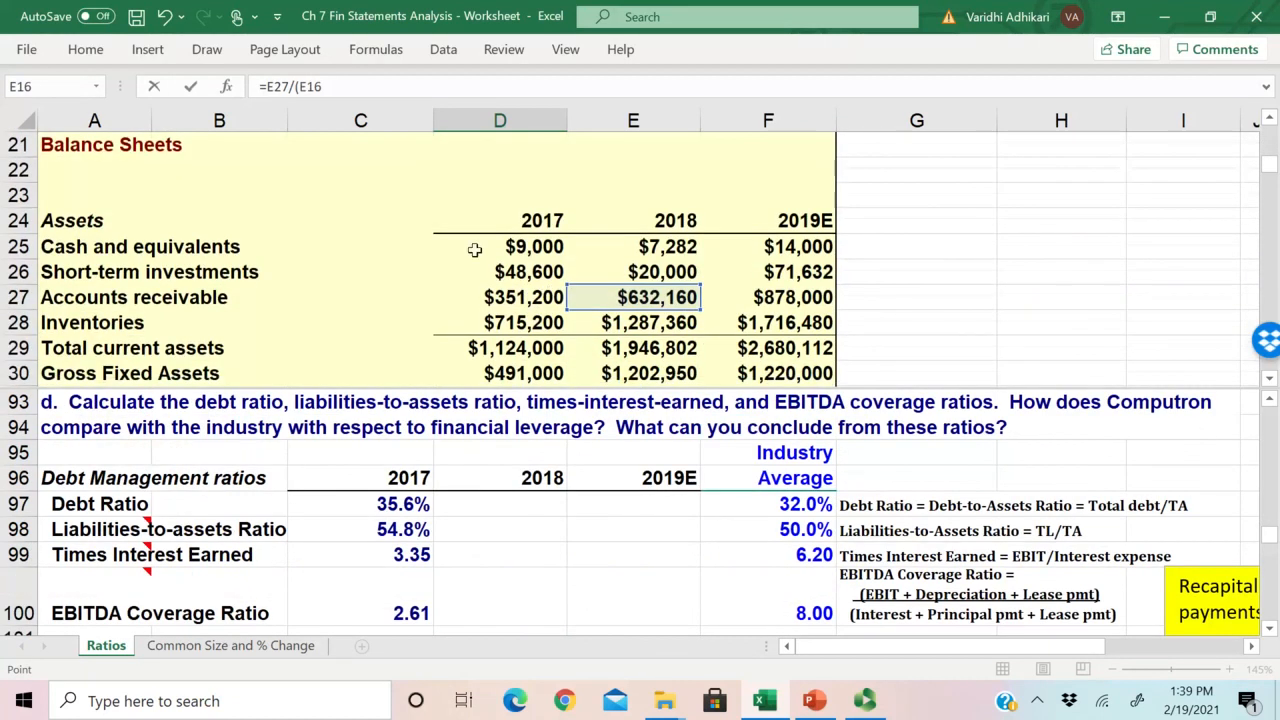
pyautogui.scroll(3, 474, 250)
pyautogui.scroll(-11, 474, 250)
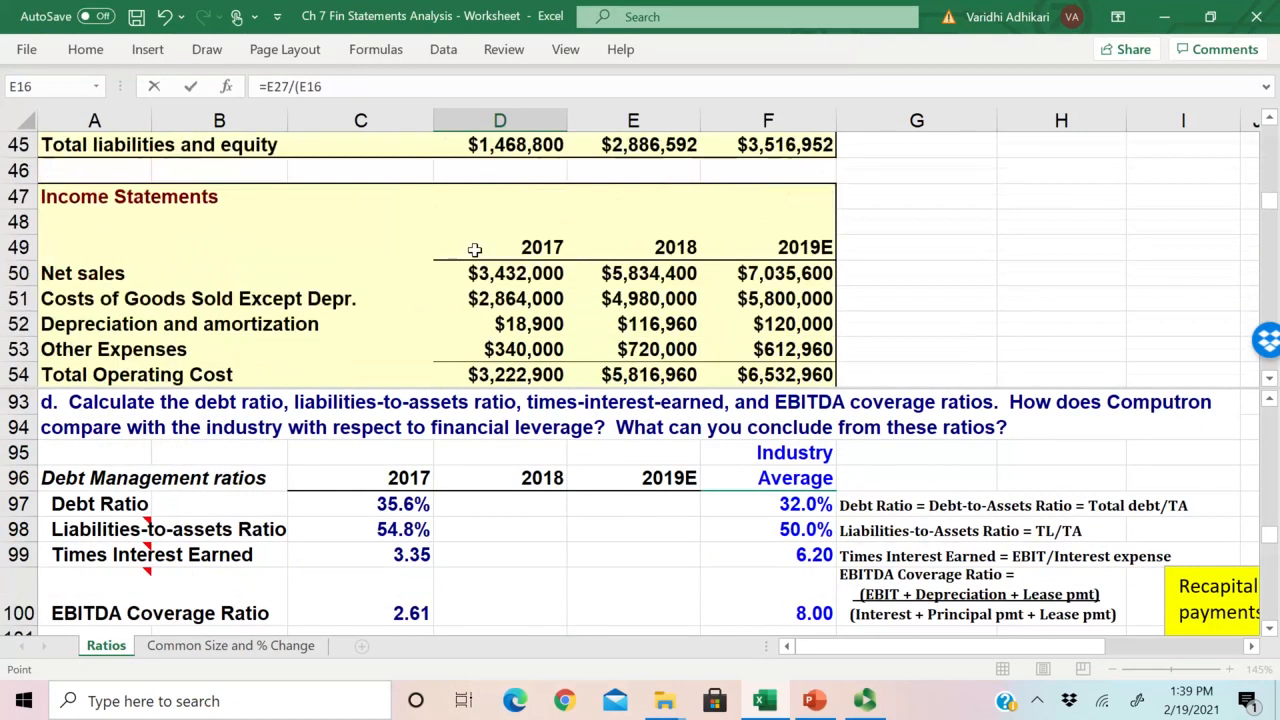
pyautogui.click(648, 274)
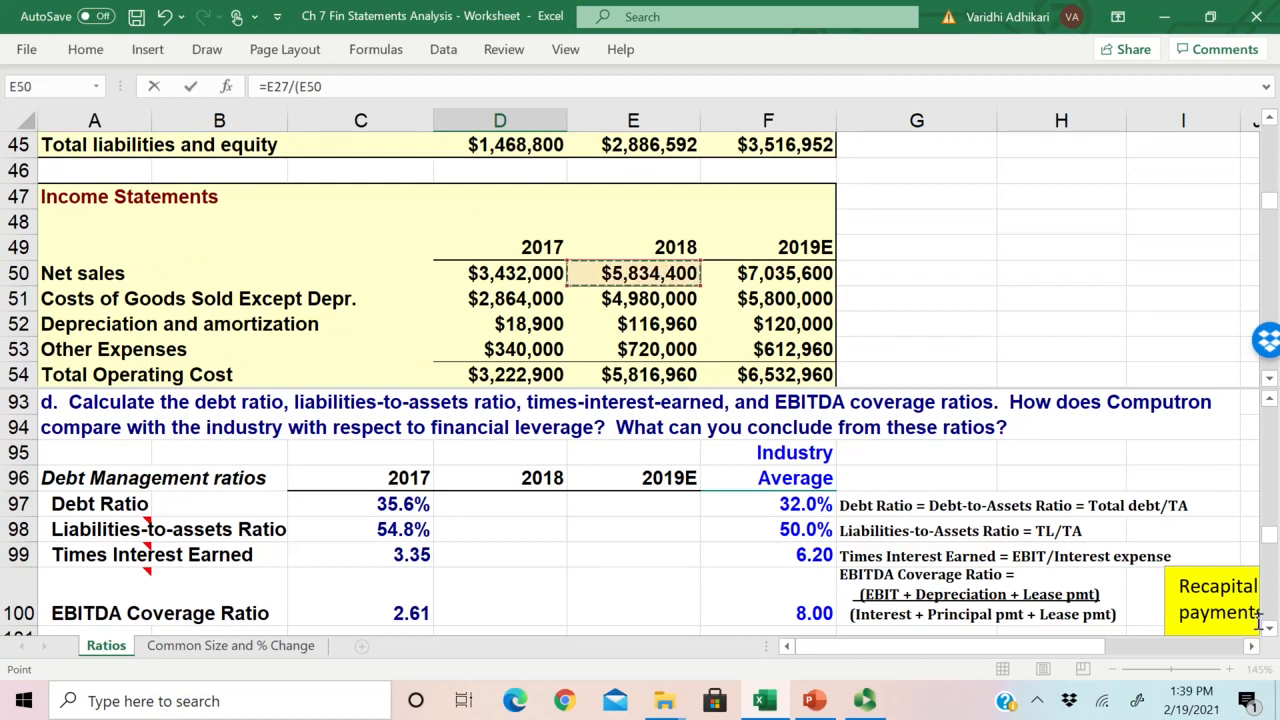
# Step: Complete the D89 formula by dividing net sales by 365 days, giving =E27/(E50/365)
pyautogui.scroll(-4, 1270, 628)
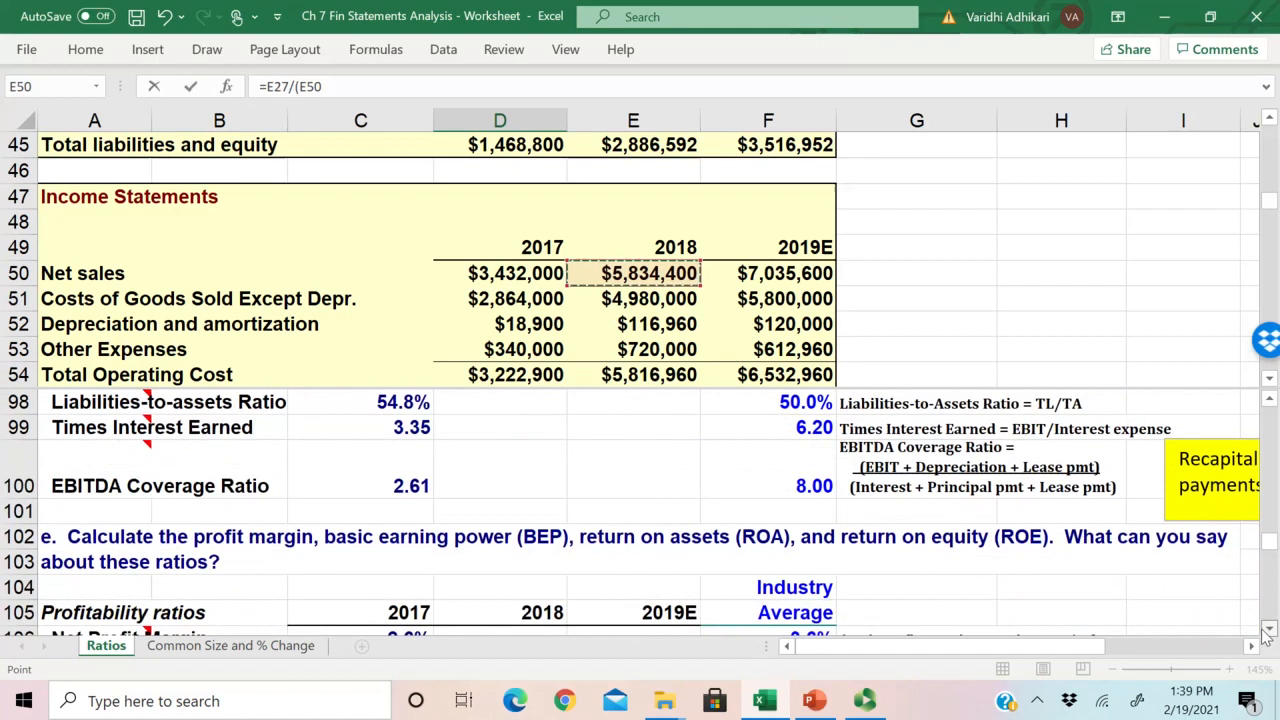
pyautogui.scroll(6, 674, 470)
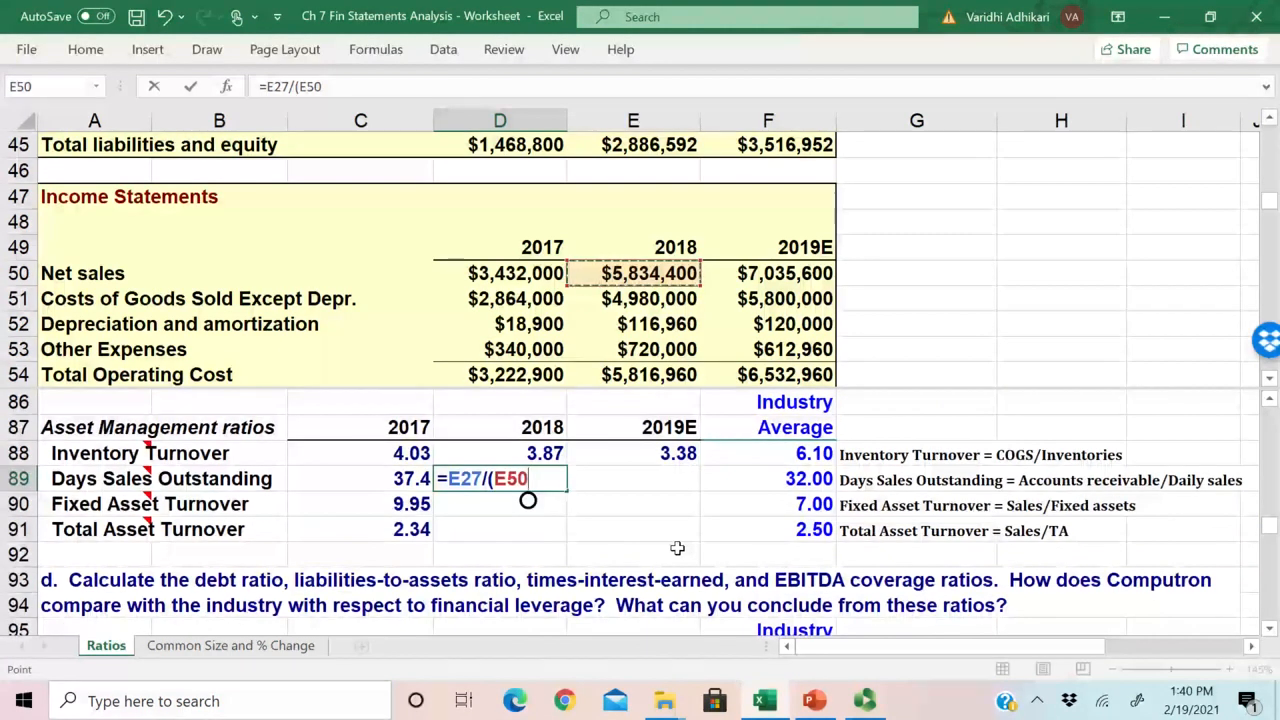
pyautogui.write('/')
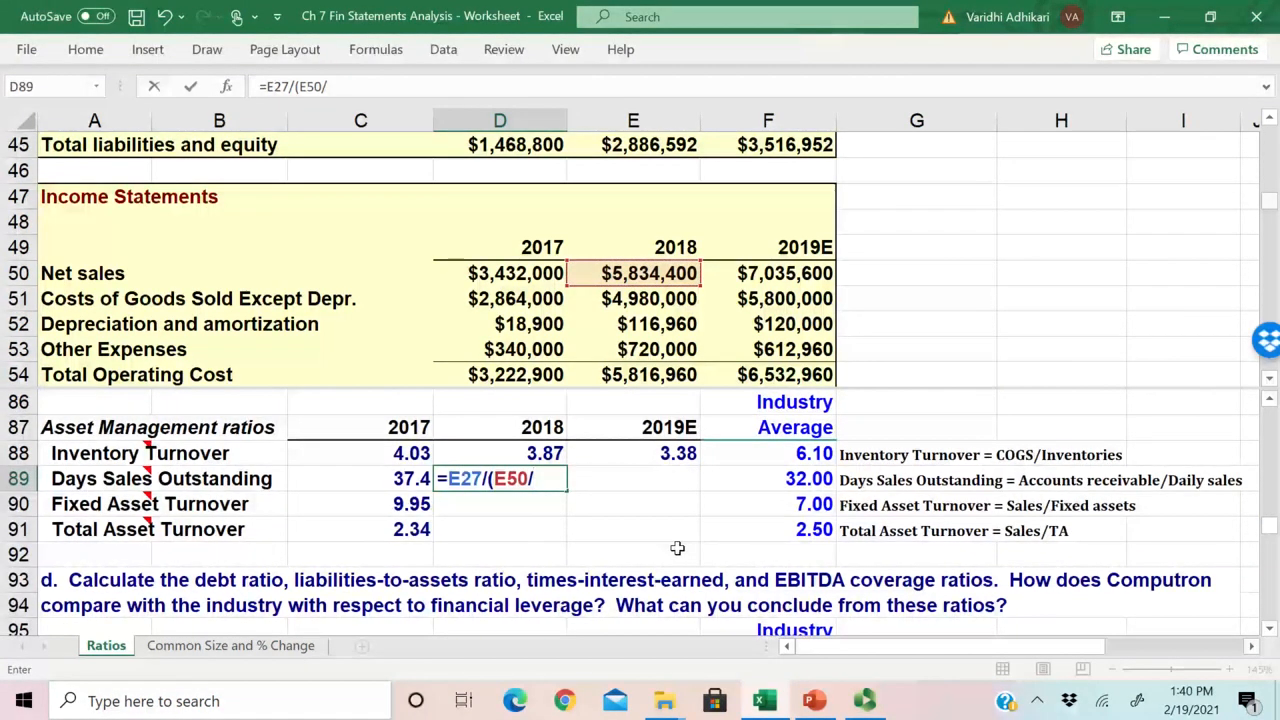
pyautogui.write('365)')
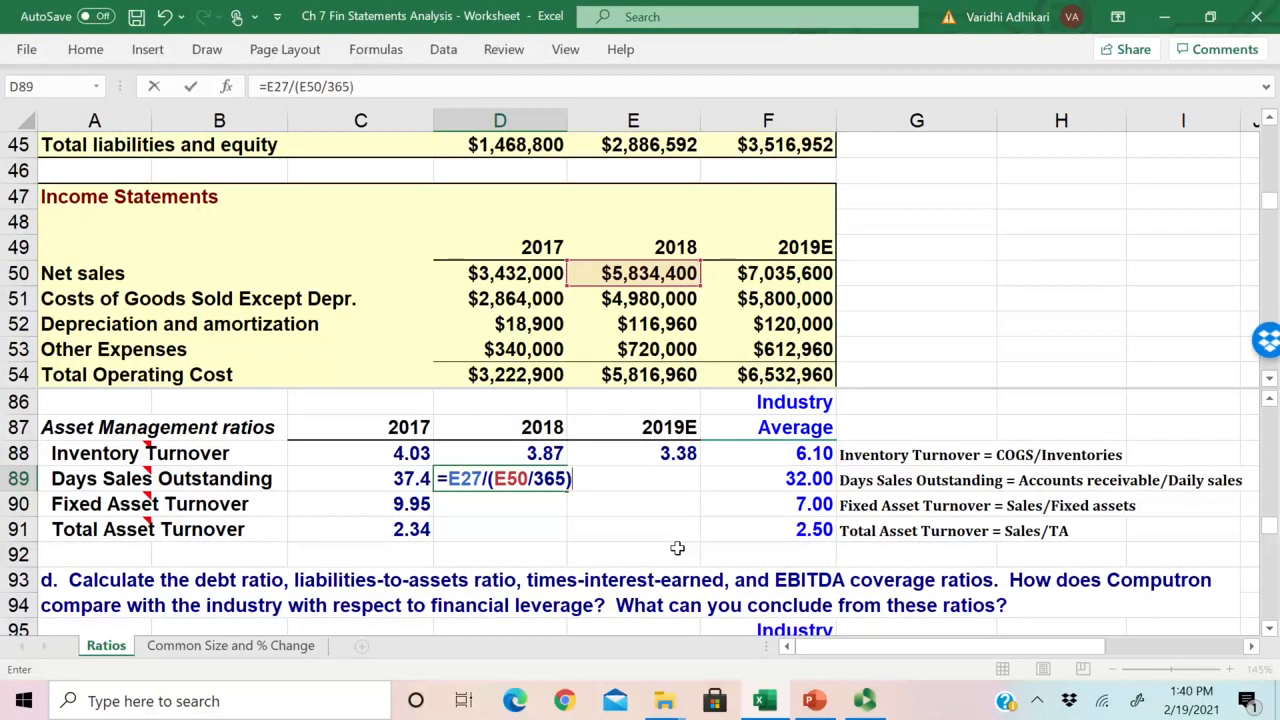
pyautogui.press('Return')
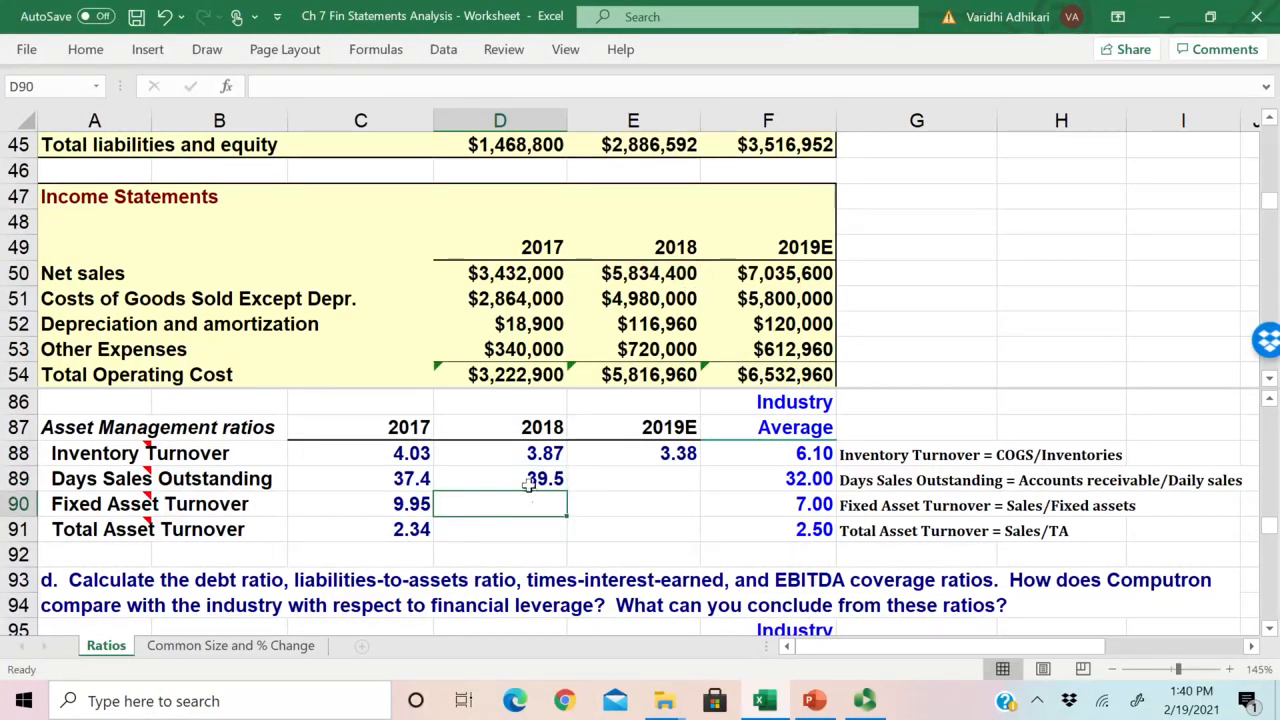
# Step: Copy the D89 formula to 2019E in E89 and compare the three years' Days Sales Outstanding with the industry average
pyautogui.click(563, 484)
pyautogui.moveTo(566, 489); pyautogui.dragTo(690, 492)
pyautogui.click(676, 481)
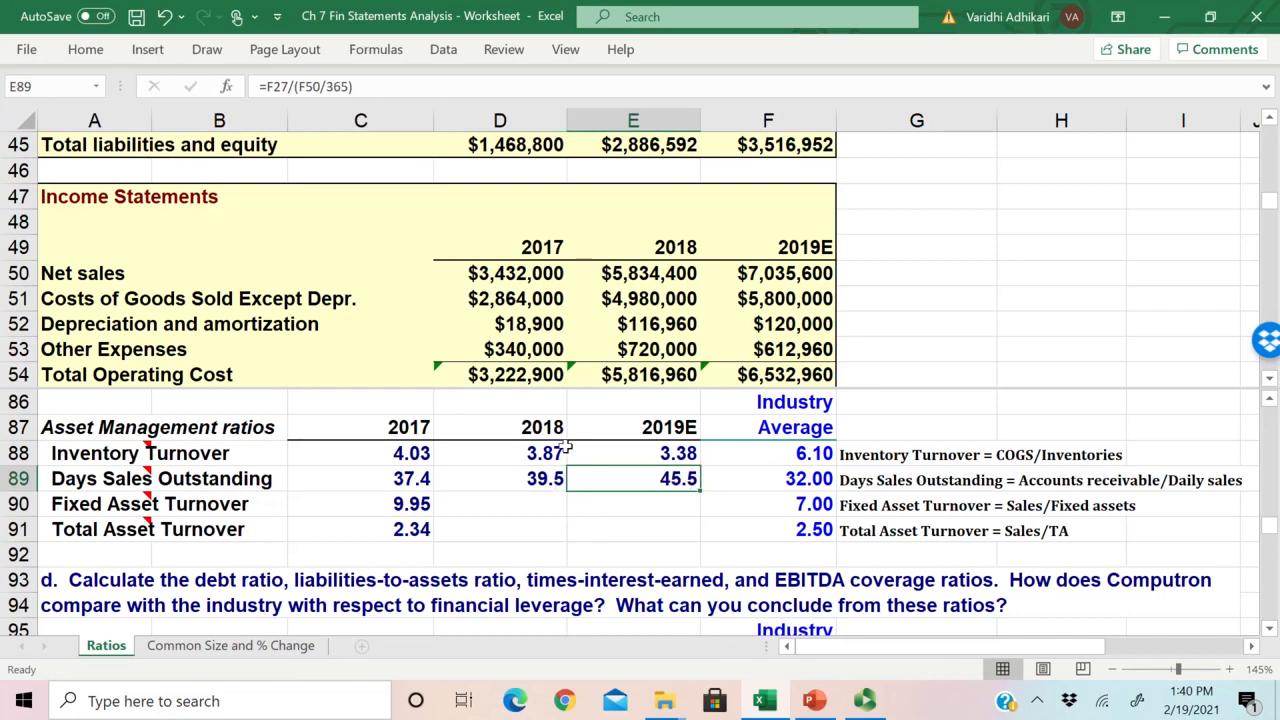
pyautogui.moveTo(425, 480); pyautogui.dragTo(660, 482)
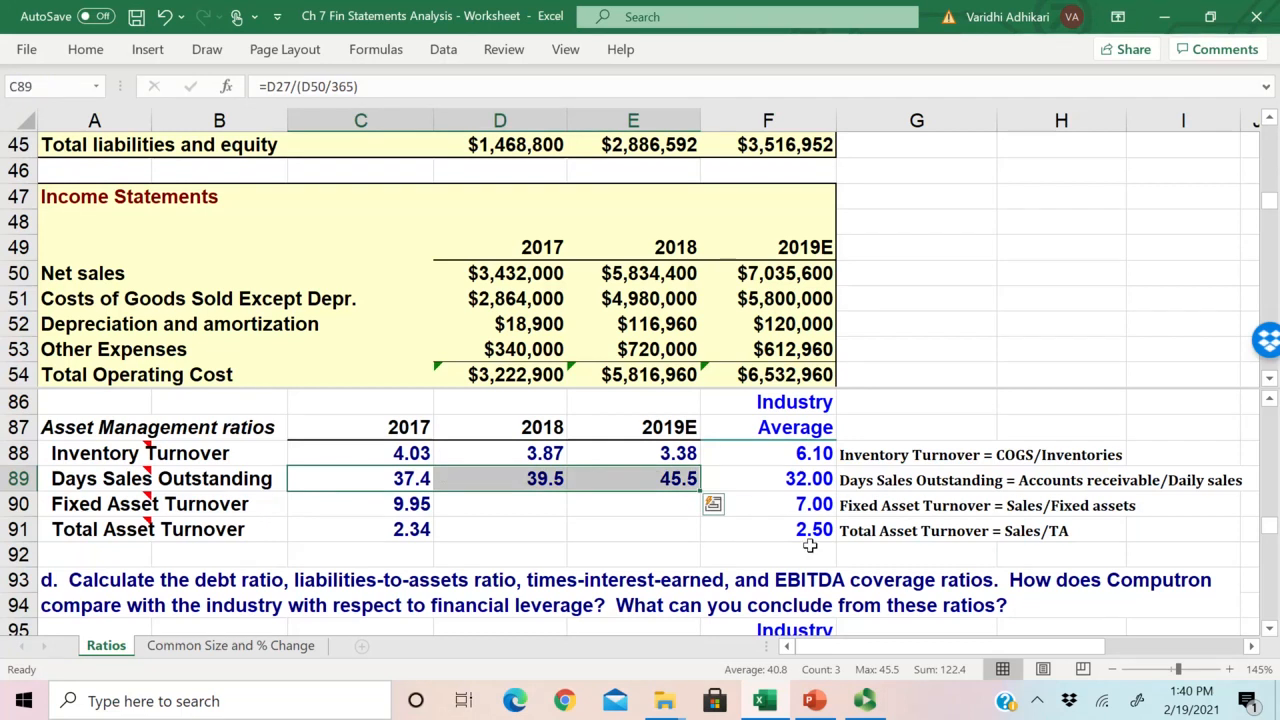
pyautogui.moveTo(425, 479); pyautogui.dragTo(660, 481)
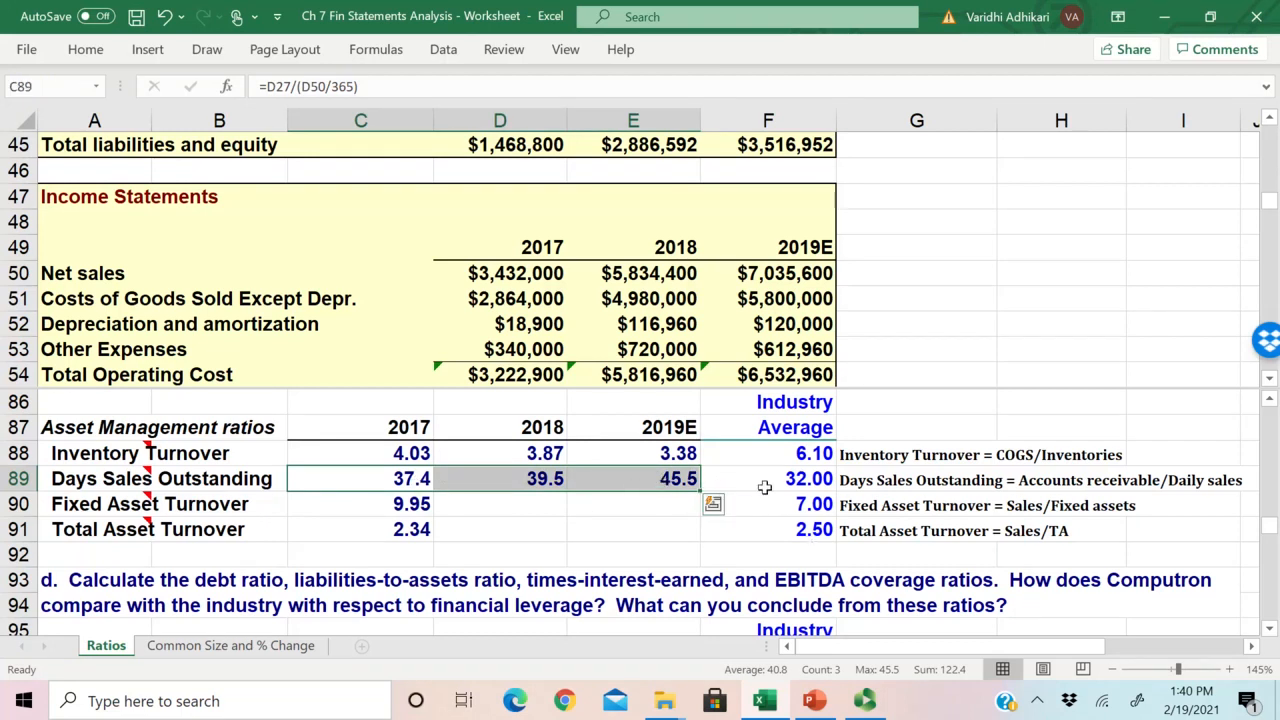
pyautogui.moveTo(786, 483); pyautogui.dragTo(652, 482)
pyautogui.moveTo(788, 483); pyautogui.dragTo(520, 482)
# Step: Inspect the 2017 Fixed Asset Turnover formula in C90 and trace its net sales and net fixed assets references
pyautogui.click(514, 502)
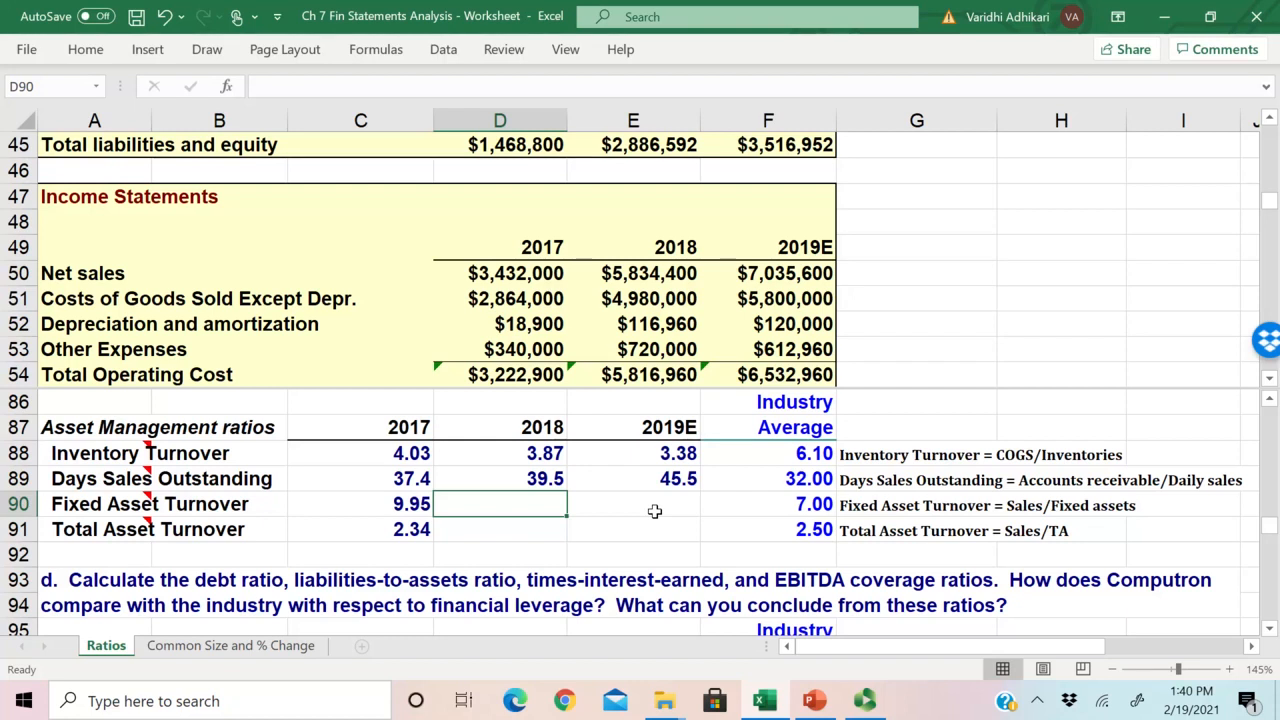
pyautogui.doubleClick(400, 505)
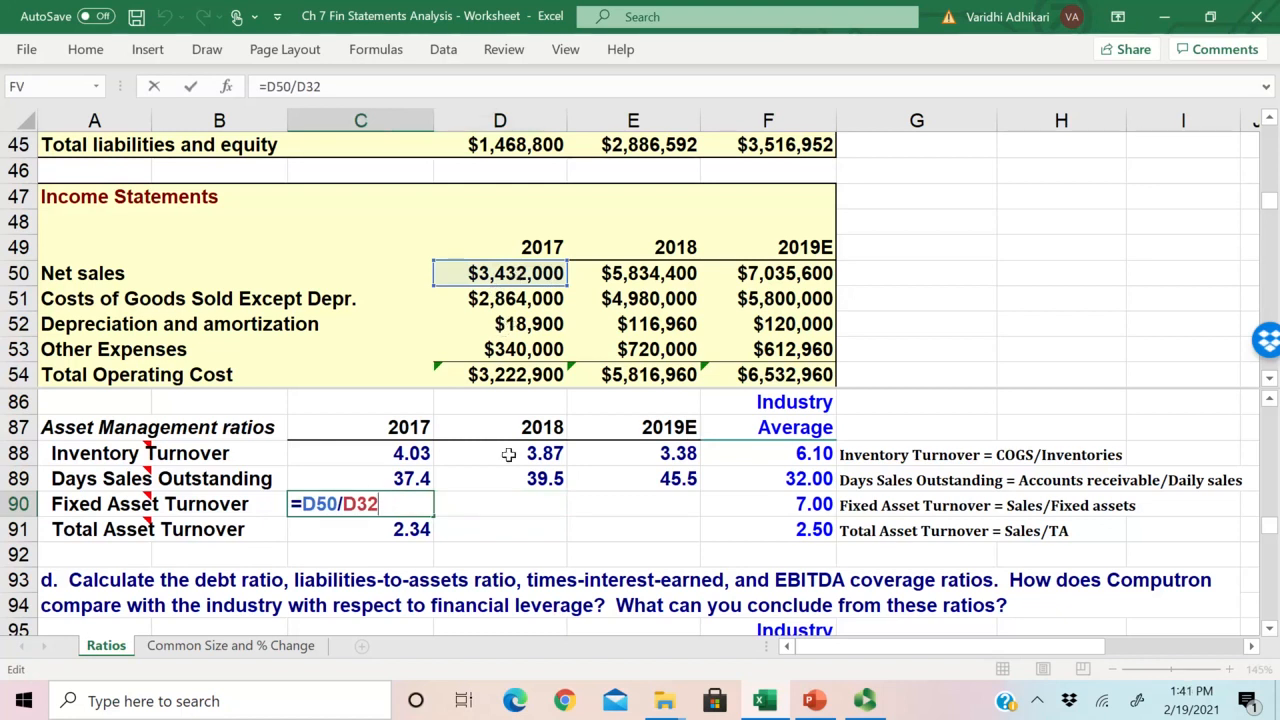
pyautogui.scroll(4, 505, 270)
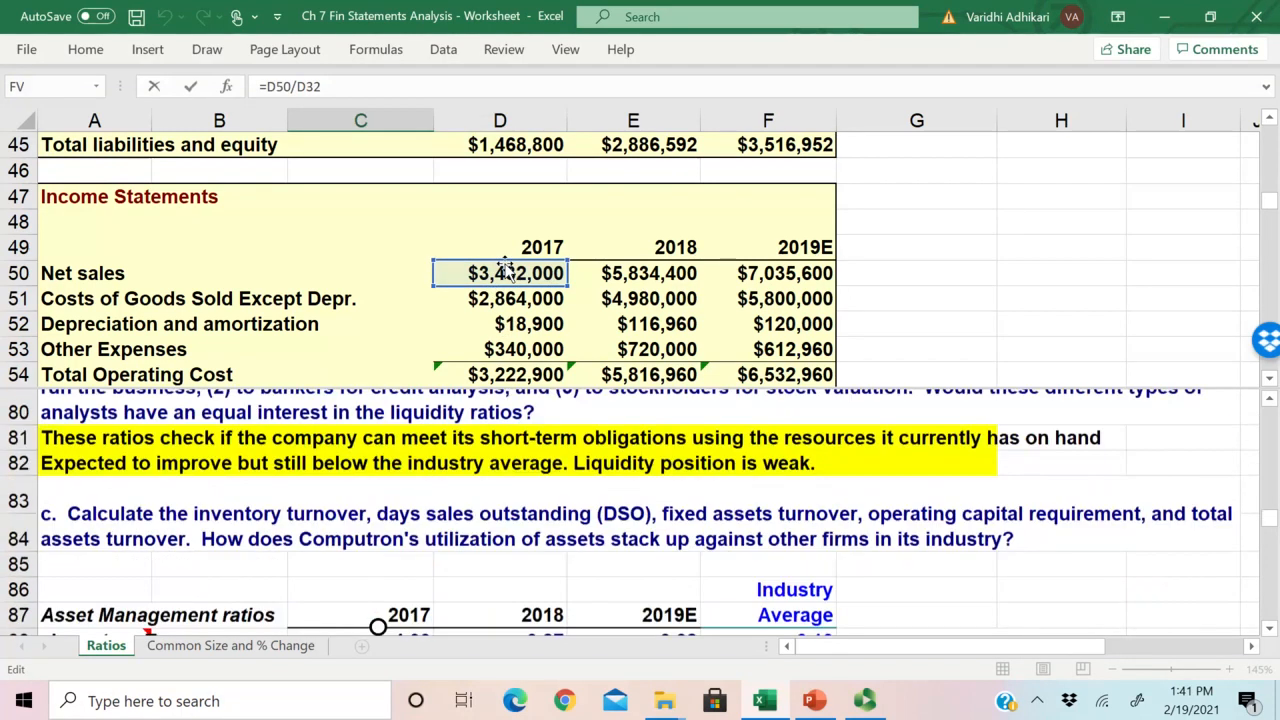
pyautogui.scroll(-3, 505, 270)
pyautogui.scroll(-2, 505, 270)
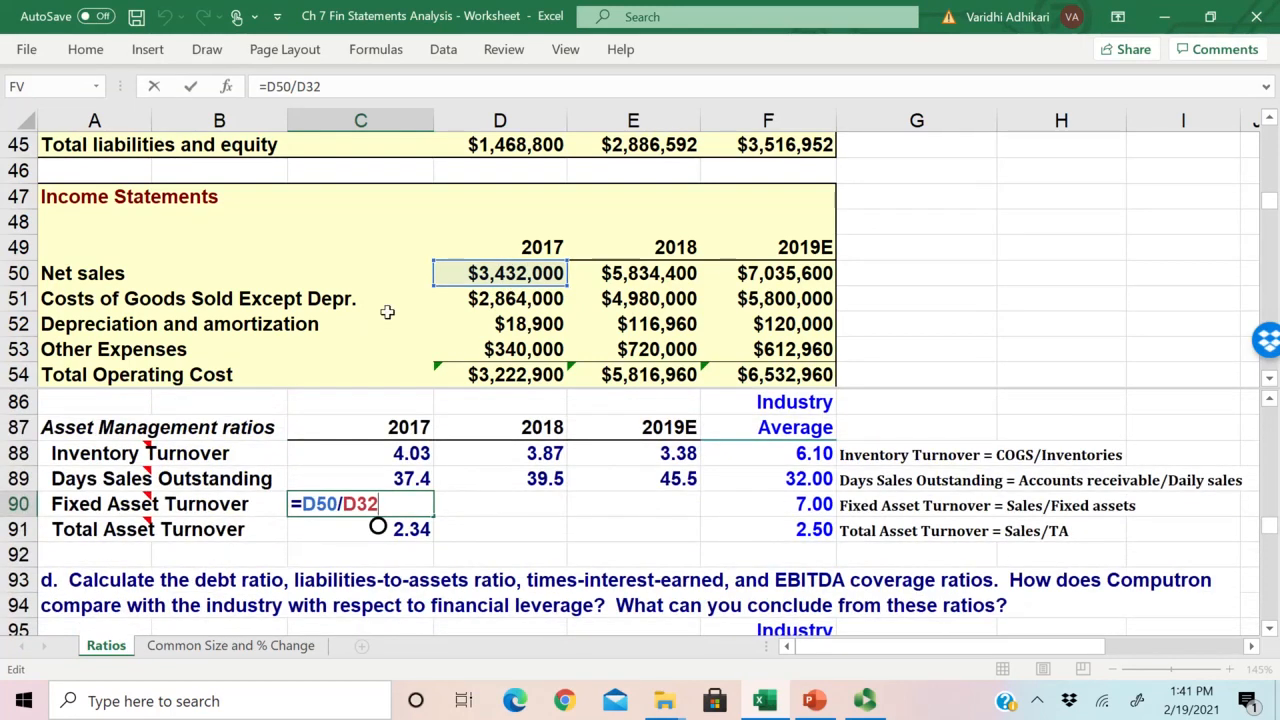
pyautogui.moveTo(1271, 202)
pyautogui.mouseDown()
pyautogui.moveTo(1271, 216)
pyautogui.moveTo(1271, 177)
pyautogui.mouseUp()
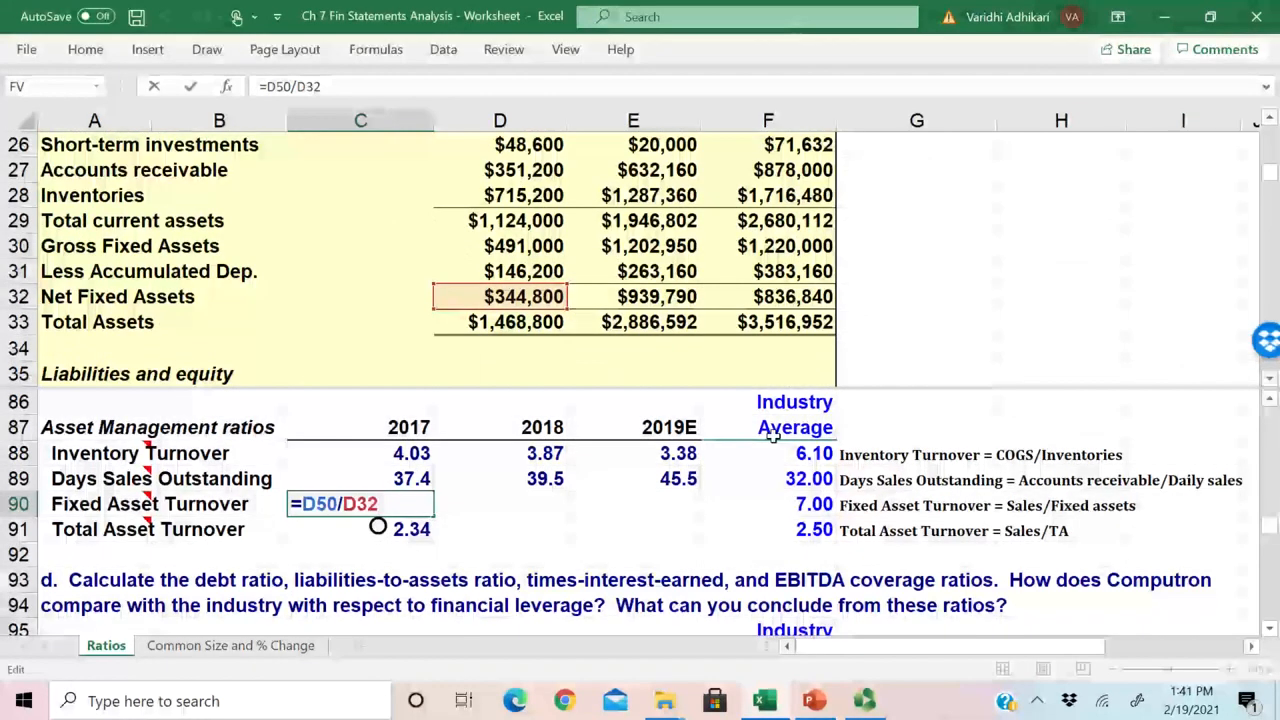
pyautogui.press('Return')
# Step: Check 2017 net fixed assets and total assets against the Fixed Asset and Total Asset Turnover formulas and their definitions
pyautogui.click(483, 297)
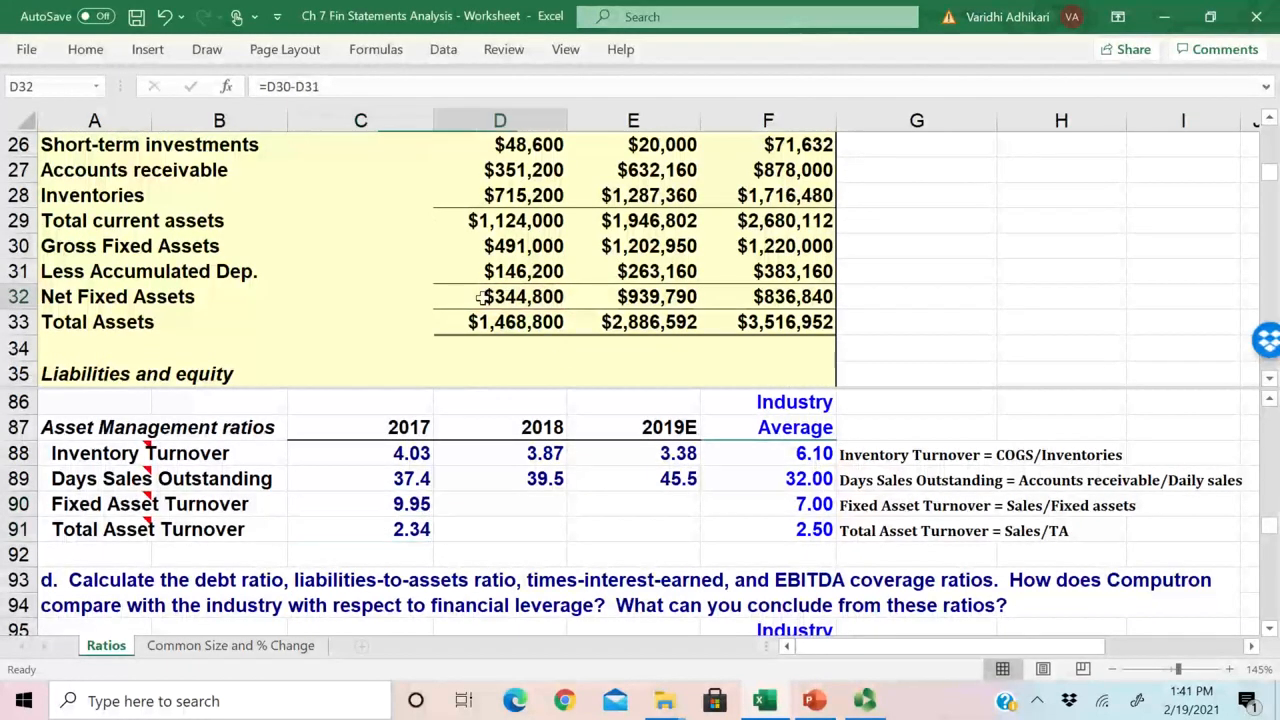
pyautogui.click(265, 224)
pyautogui.moveTo(500, 290); pyautogui.dragTo(520, 326)
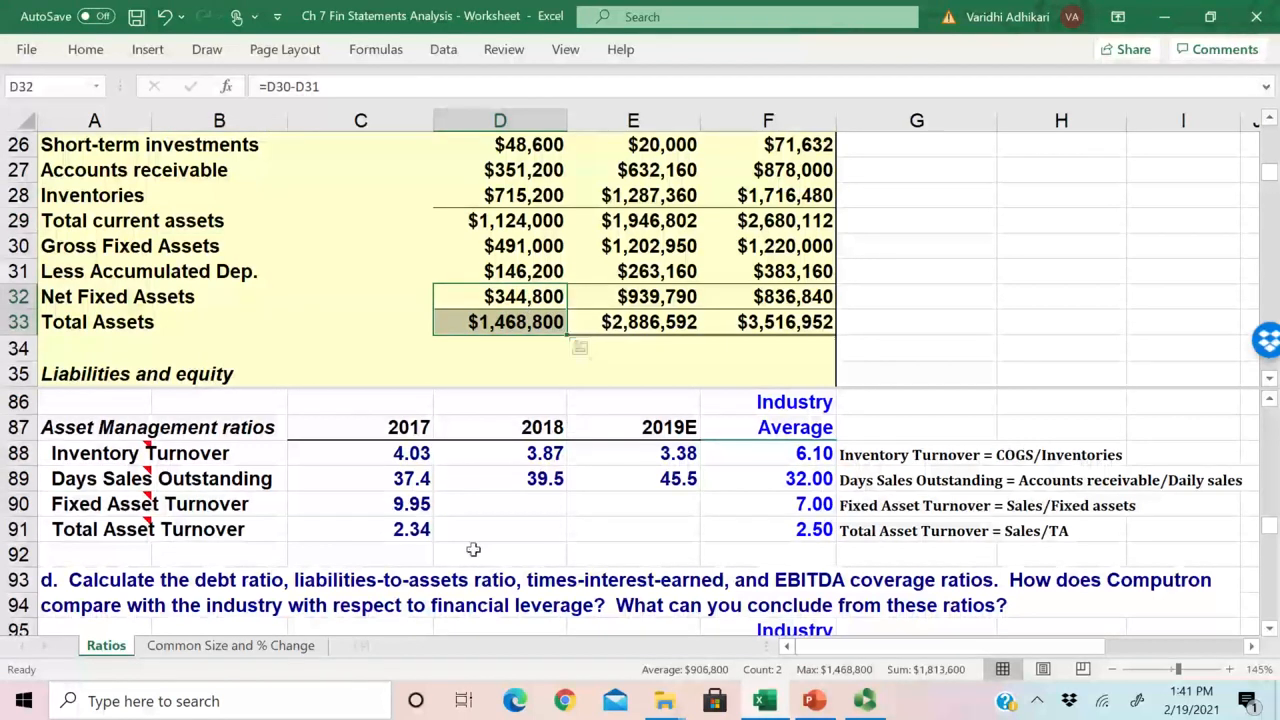
pyautogui.click(408, 528)
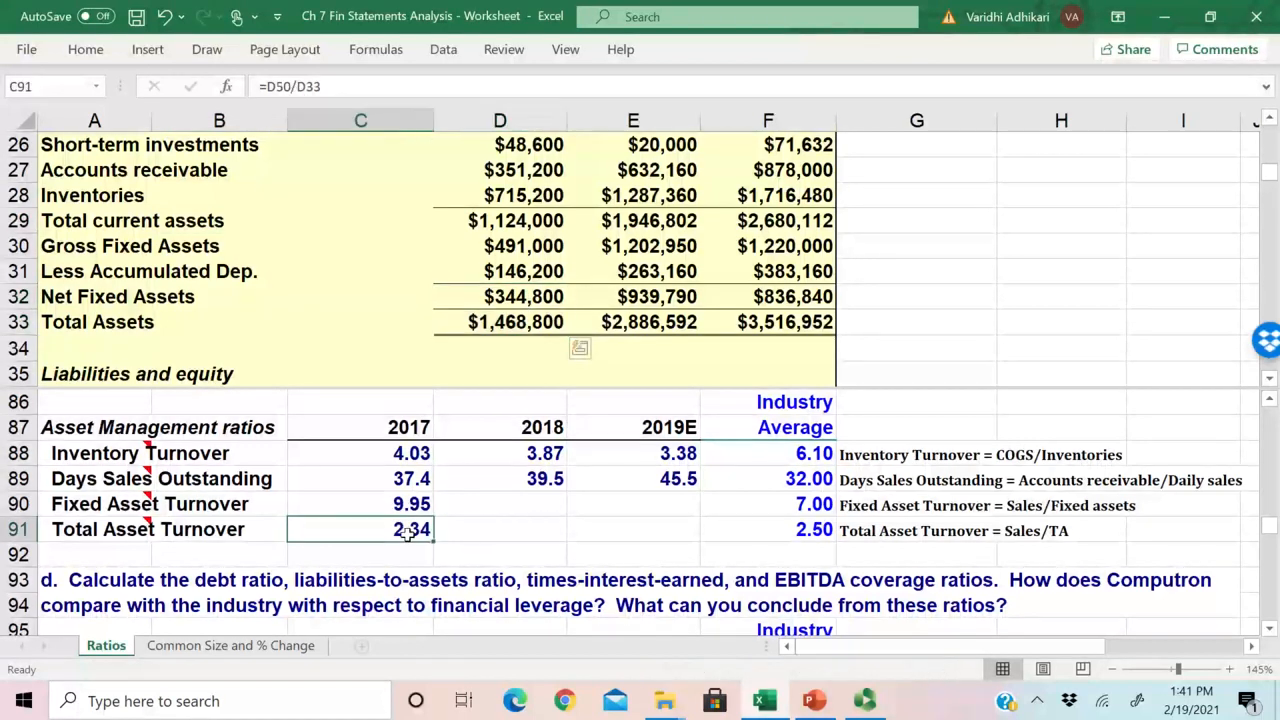
pyautogui.click(398, 503)
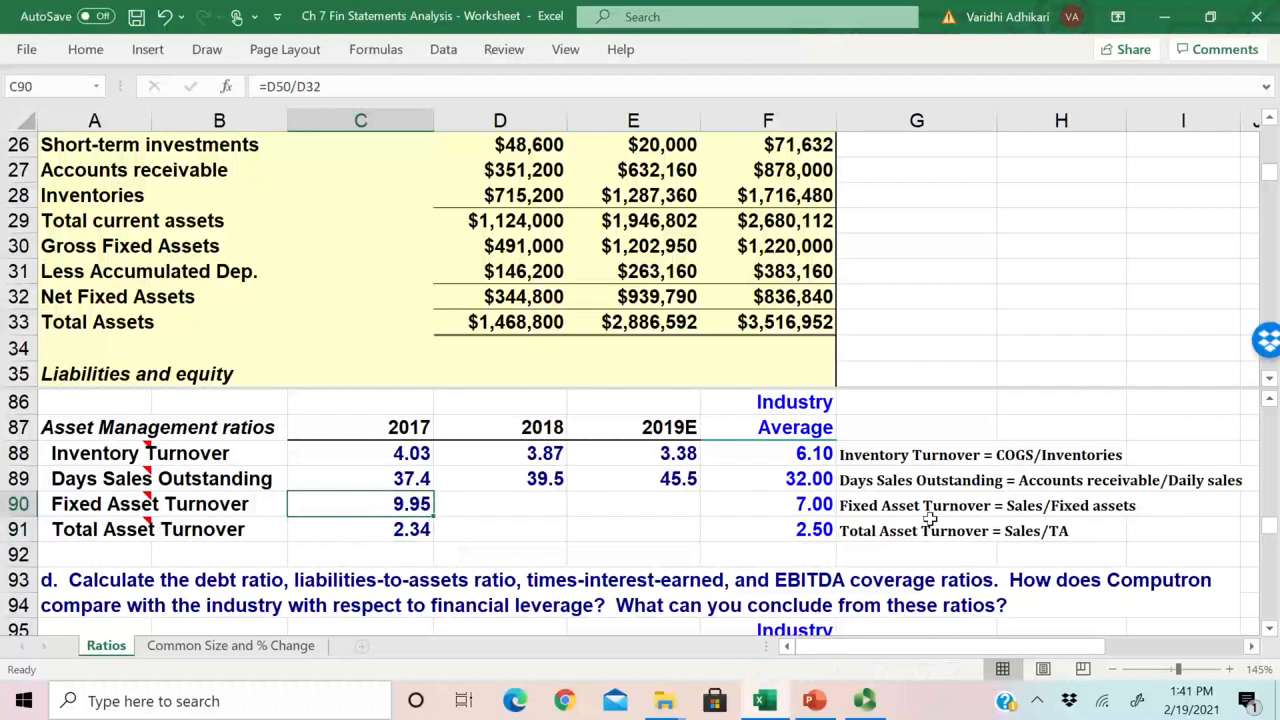
pyautogui.click(1005, 531)
pyautogui.click(908, 536)
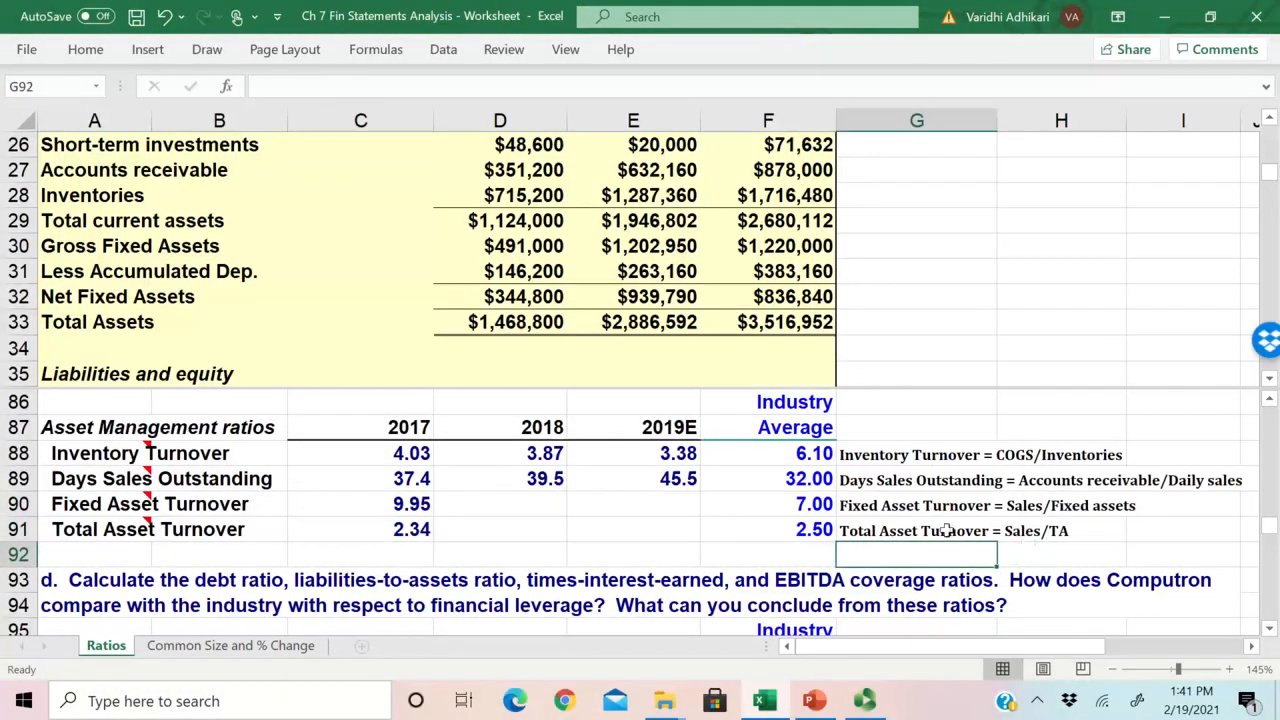
pyautogui.click(523, 322)
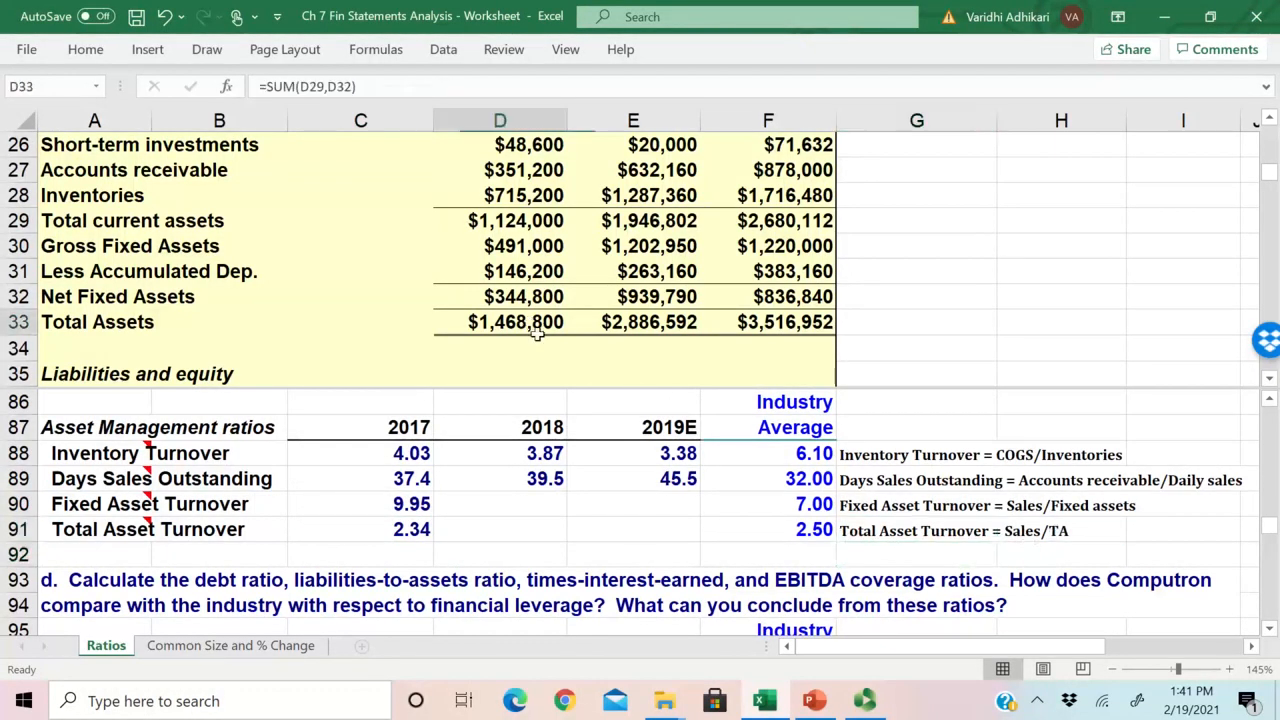
# Step: Copy the 2017 Fixed Asset and Total Asset Turnover formulas (C90:C91) across to 2018 and 2019E, and check the copied formulas
pyautogui.moveTo(405, 500); pyautogui.dragTo(668, 535)
pyautogui.scroll(-1, 442, 478)
pyautogui.click(454, 451)
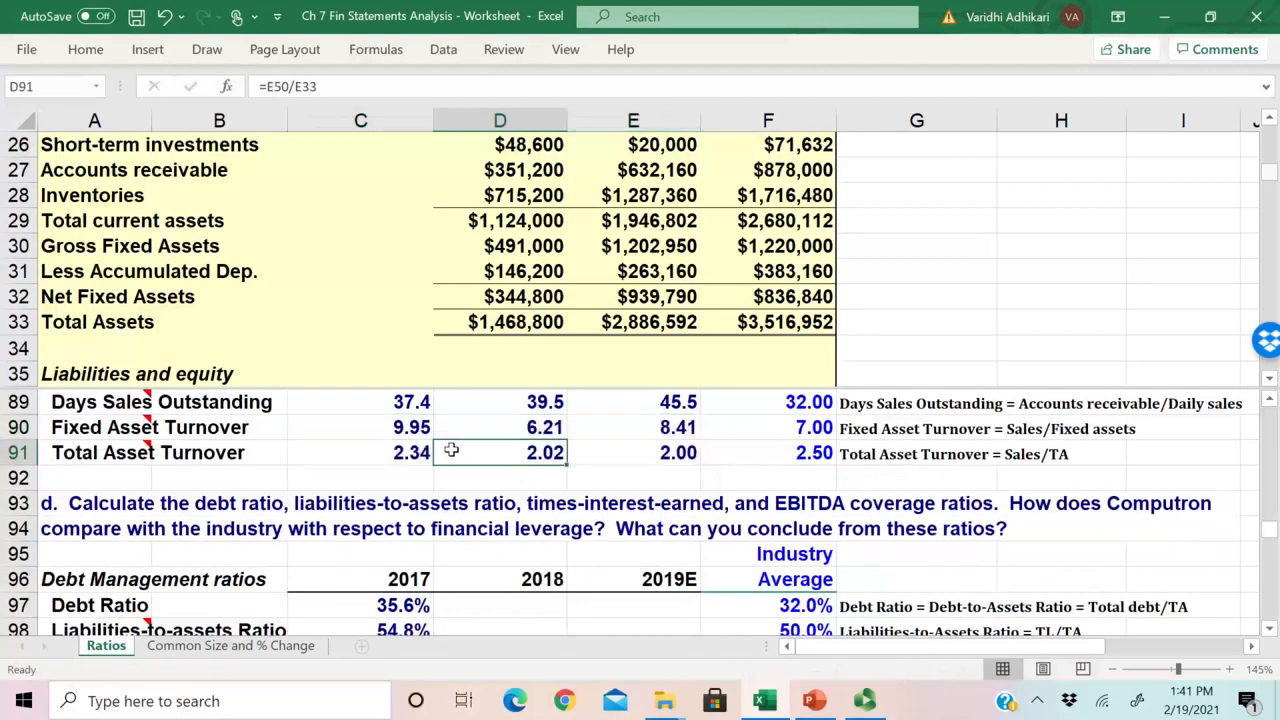
pyautogui.scroll(1, 454, 451)
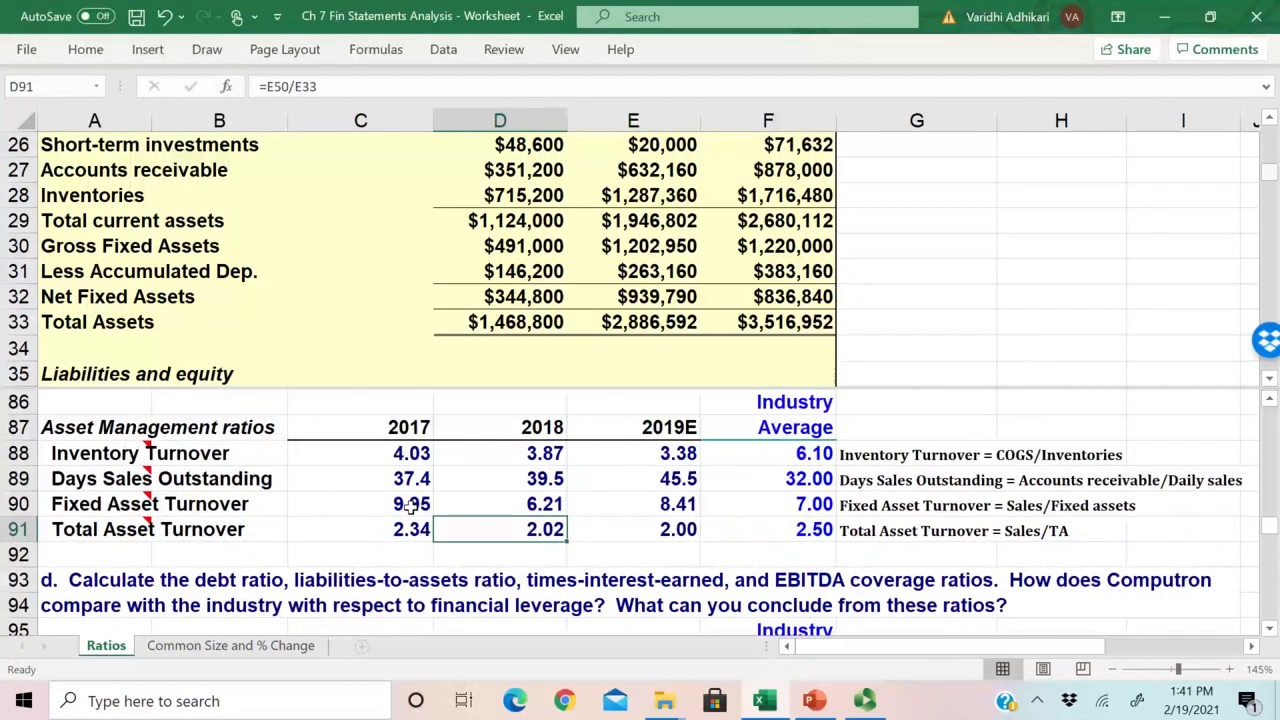
pyautogui.click(676, 510)
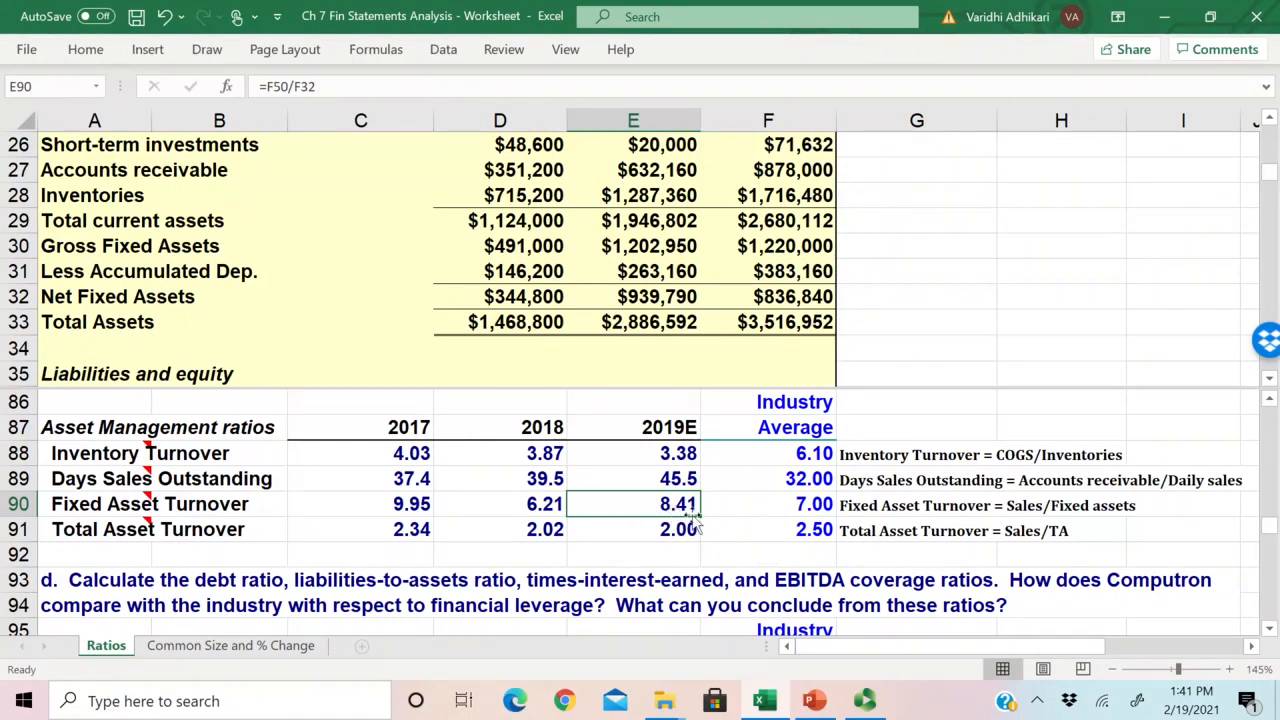
# Step: Compare Computron's 2019E Fixed Asset Turnover in E90 with the industry average in F90
pyautogui.click(807, 509)
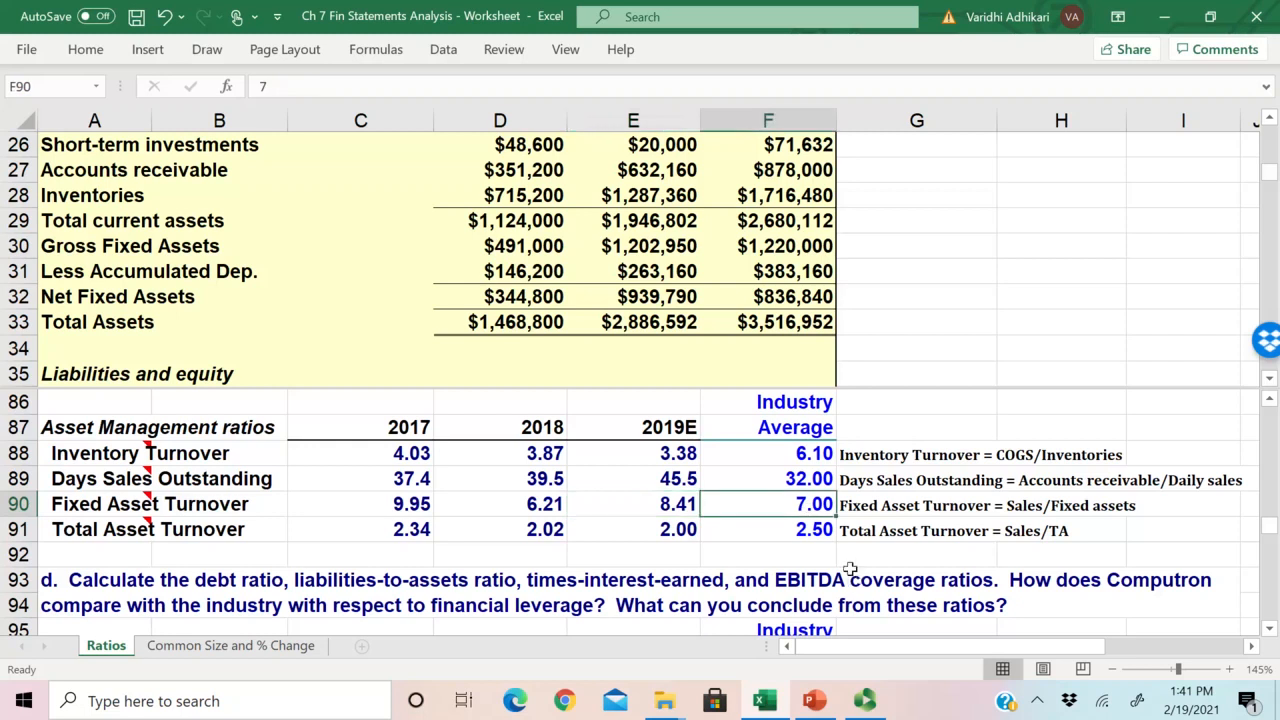
pyautogui.moveTo(686, 509); pyautogui.dragTo(792, 510)
pyautogui.click(676, 505)
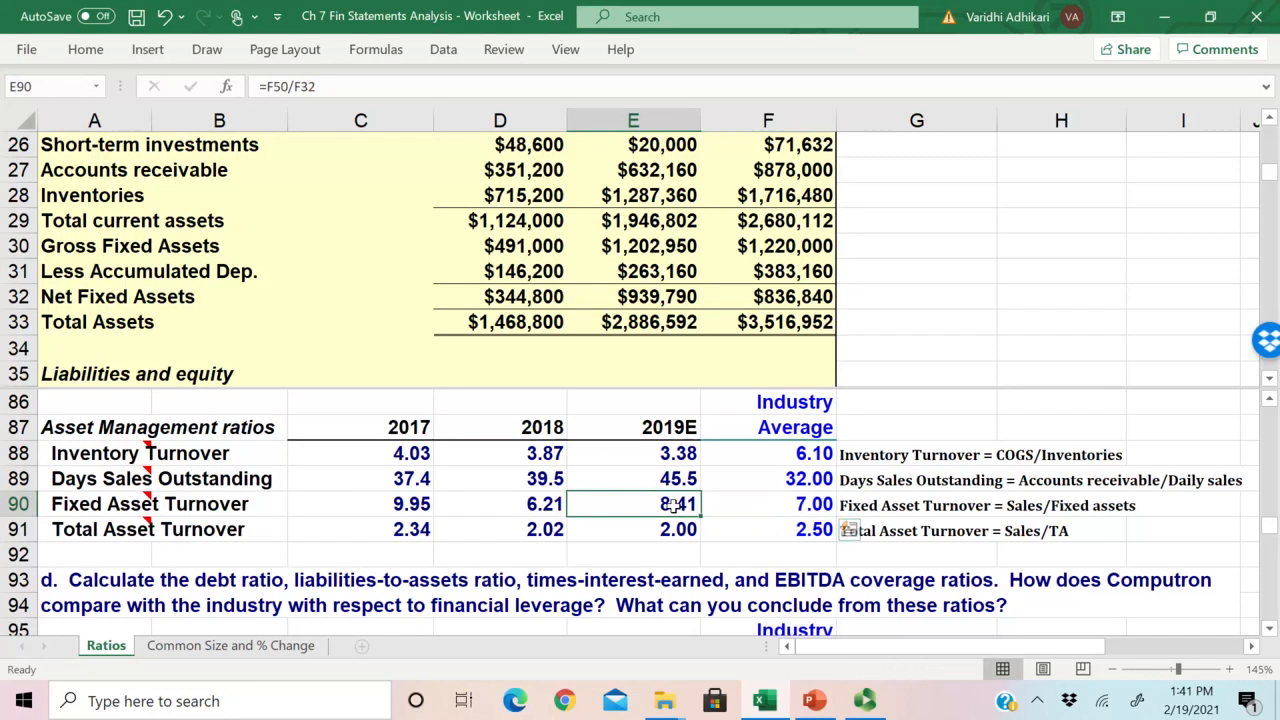
pyautogui.click(795, 503)
pyautogui.click(687, 504)
pyautogui.moveTo(687, 504); pyautogui.dragTo(804, 514)
# Step: Compare the 2019E Total Asset Turnover in E91 with the industry average in F91
pyautogui.moveTo(695, 529); pyautogui.dragTo(760, 538)
pyautogui.click(682, 532)
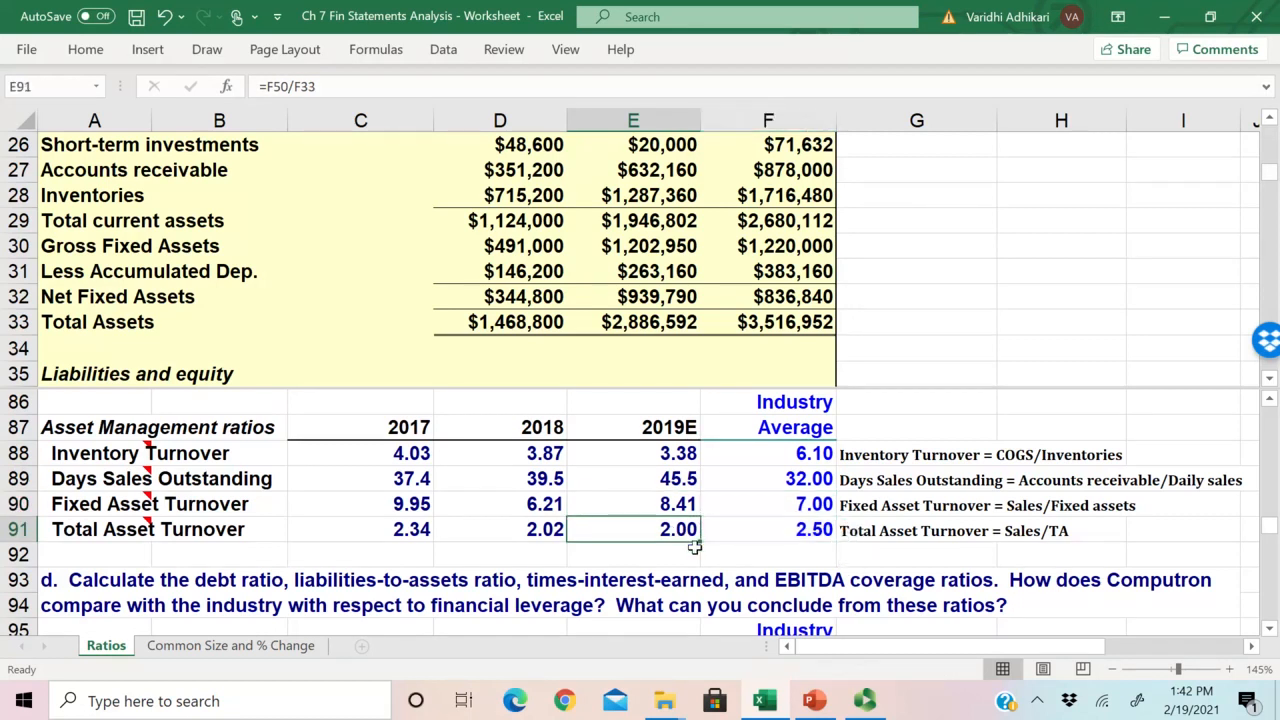
pyautogui.click(812, 552)
pyautogui.click(812, 531)
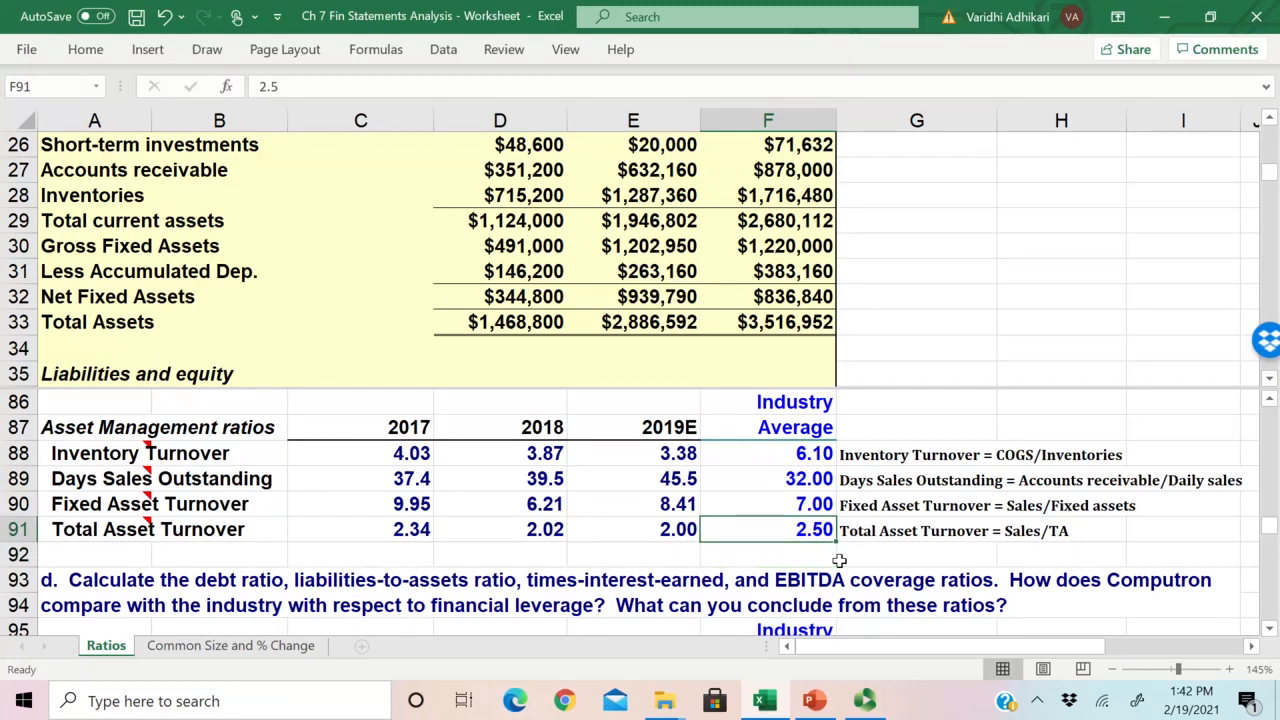
pyautogui.press('Left')
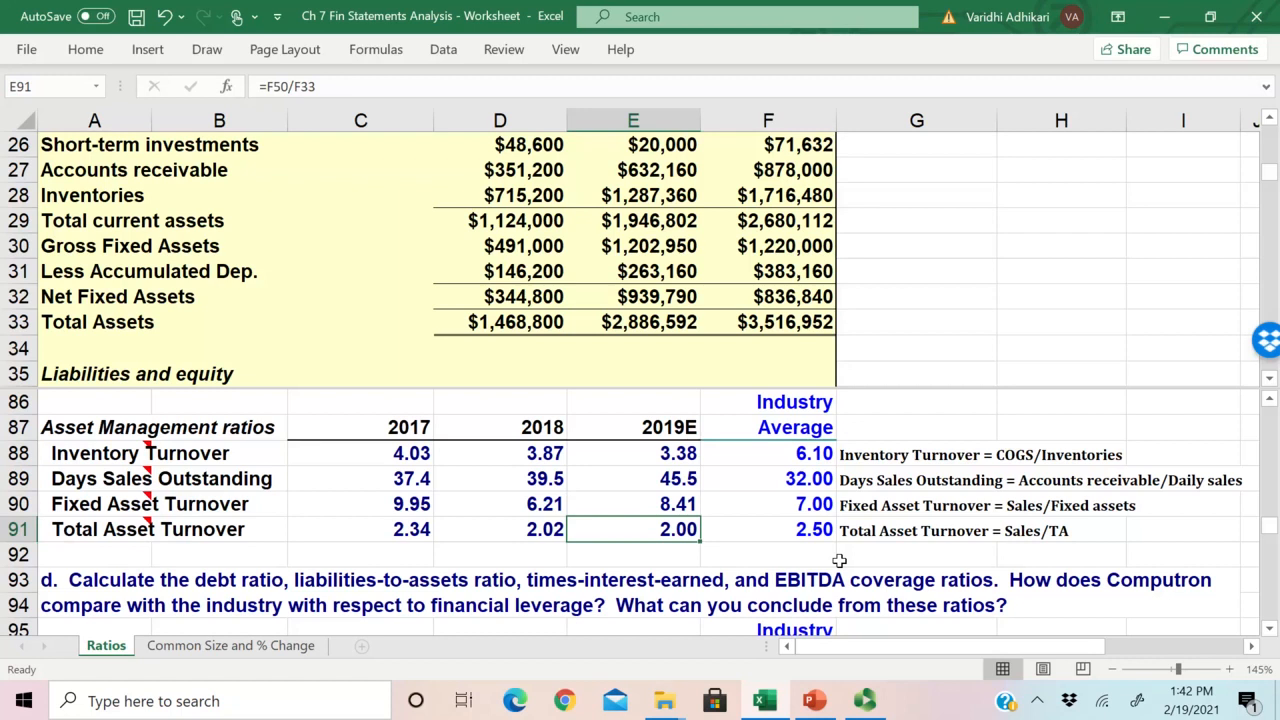
# Step: Review the Fixed Asset and Total Asset Turnover values together, focusing on 2019E in E90:E91
pyautogui.hotkey('shift', 'Right')
pyautogui.hotkey('shift', 'Up')
pyautogui.hotkey('shift', 'Left')
pyautogui.hotkey('shift', 'Left')
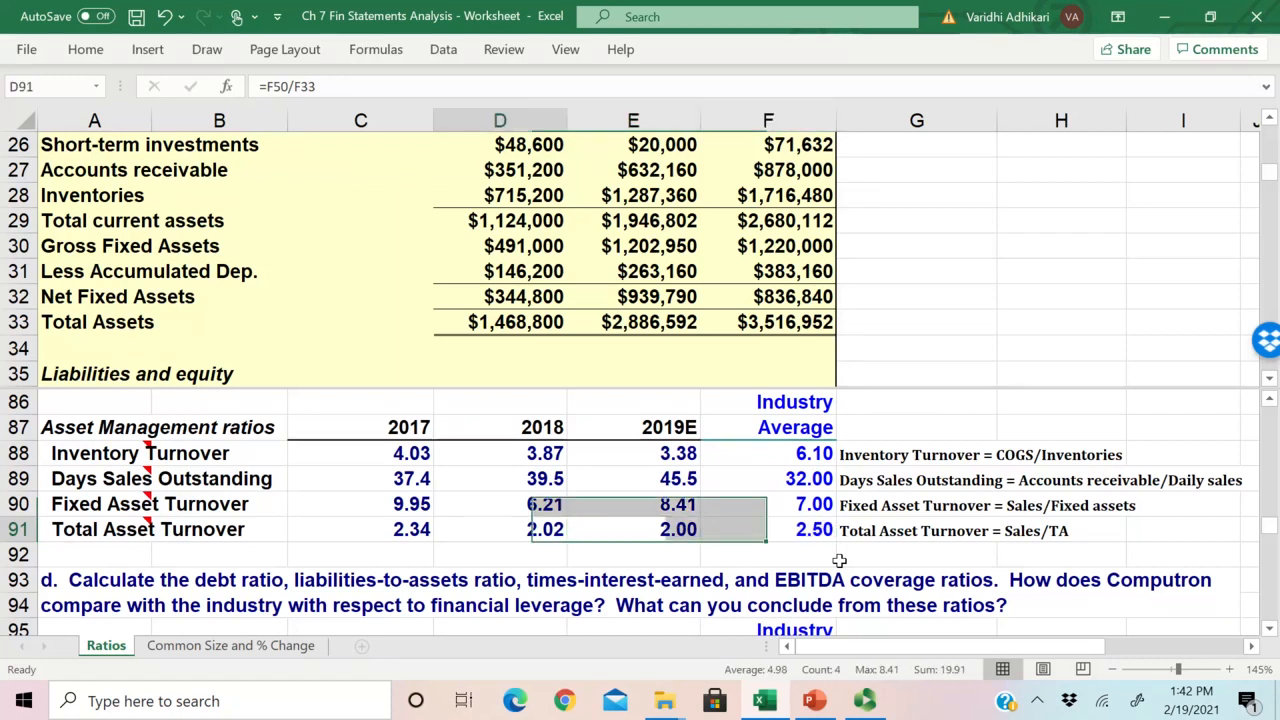
pyautogui.hotkey('shift', 'Down')
pyautogui.hotkey('shift', 'Right')
pyautogui.hotkey('shift', 'Up')
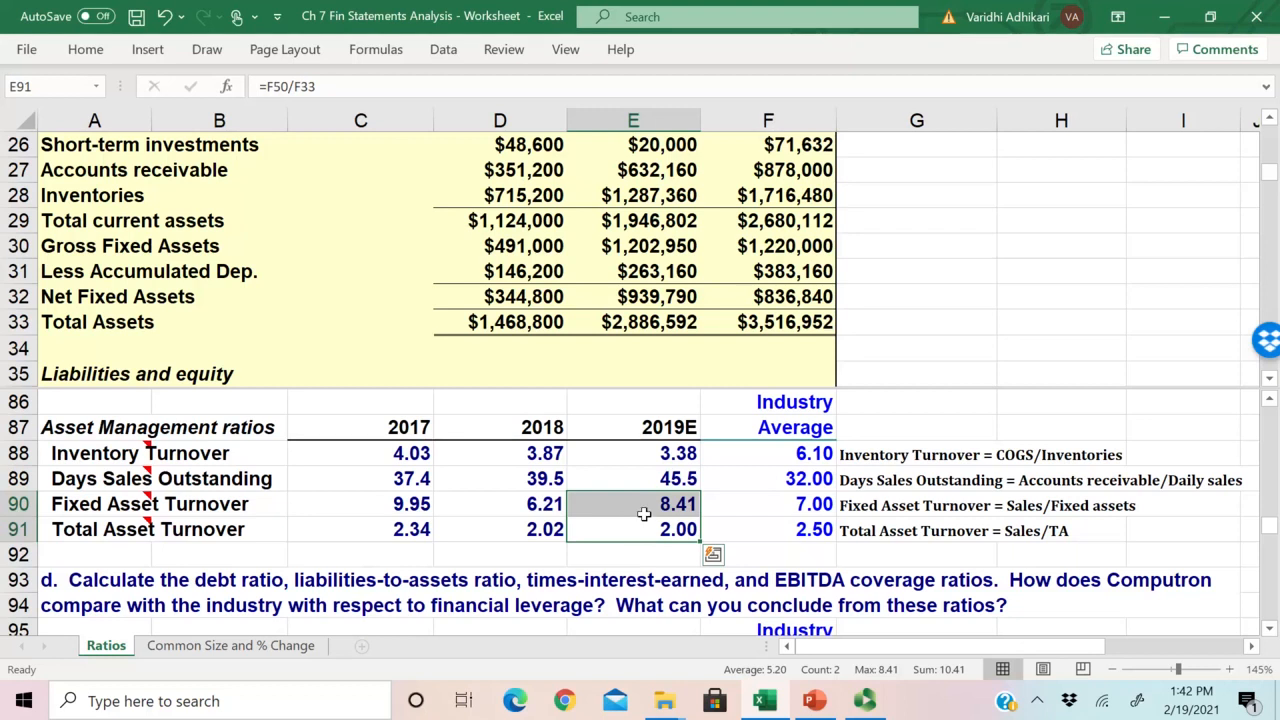
pyautogui.moveTo(645, 507); pyautogui.dragTo(645, 524)
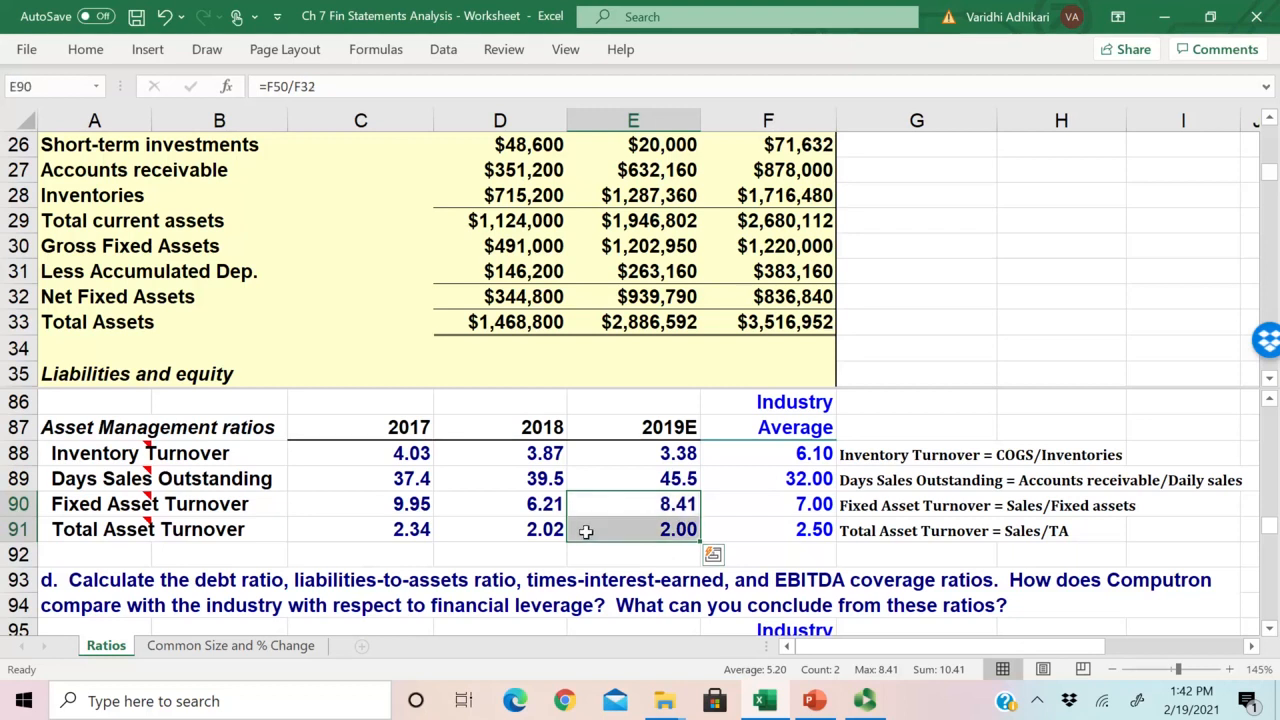
# Step: Review the asset management question and its ratio table, and move on to the Debt Management ratios section
pyautogui.scroll(-1, 586, 531)
pyautogui.scroll(-2, 588, 531)
pyautogui.scroll(3, 588, 531)
pyautogui.scroll(2, 588, 531)
pyautogui.scroll(-1, 420, 480)
pyautogui.click(140, 526)
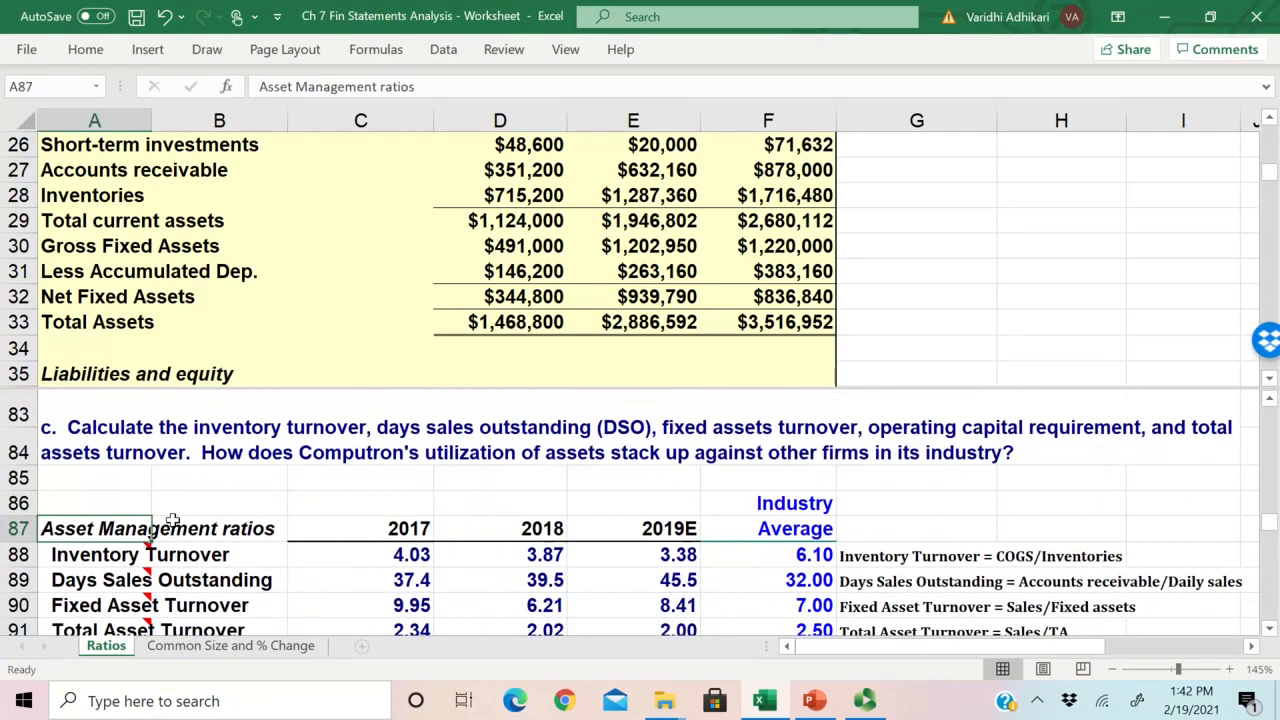
pyautogui.scroll(-1, 172, 520)
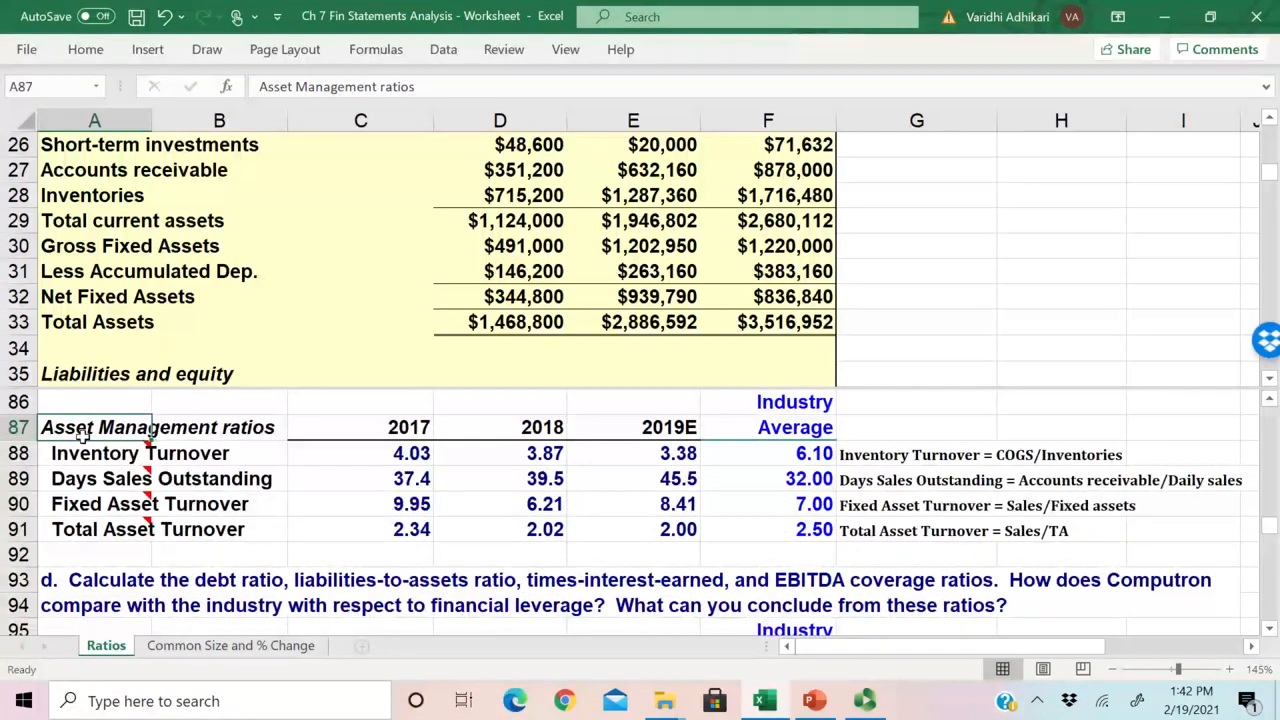
pyautogui.scroll(-3, 85, 433)
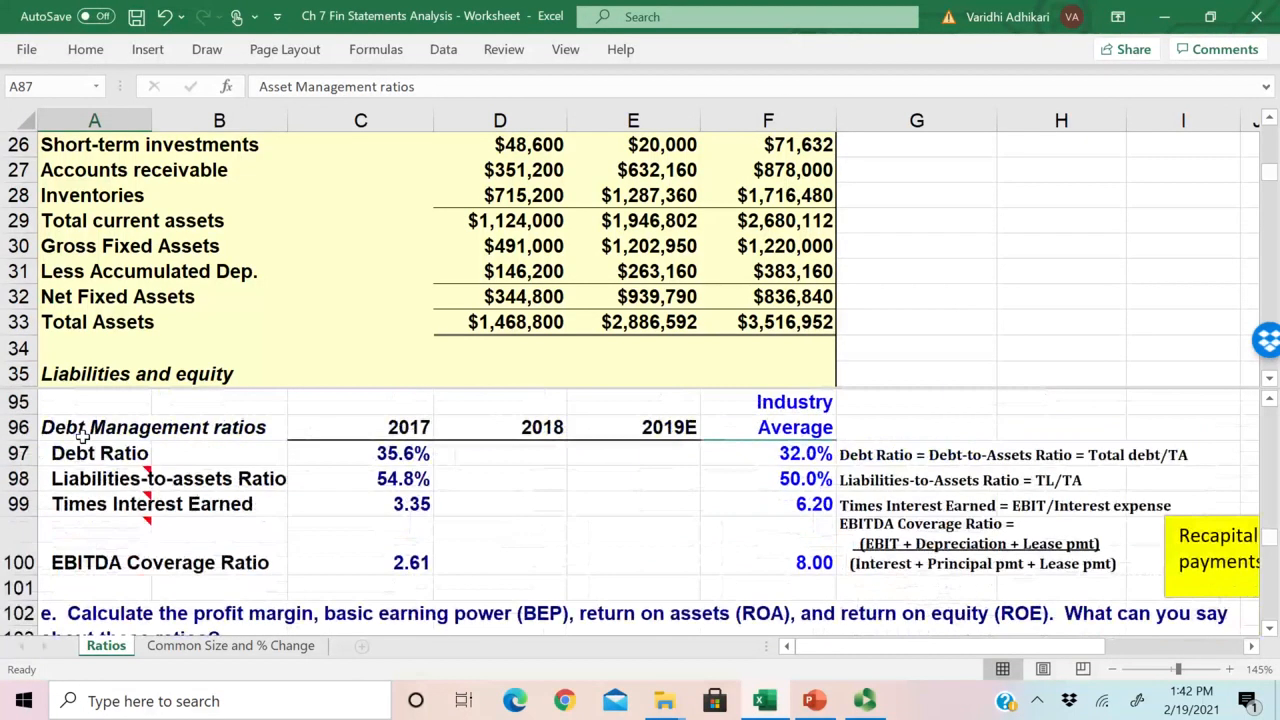
pyautogui.scroll(1, 85, 433)
pyautogui.scroll(-1, 85, 433)
# Step: Examine the Debt Ratio and Liabilities-to-assets Ratio rows and inspect the 2017 Debt Ratio formula in C97
pyautogui.click(88, 453)
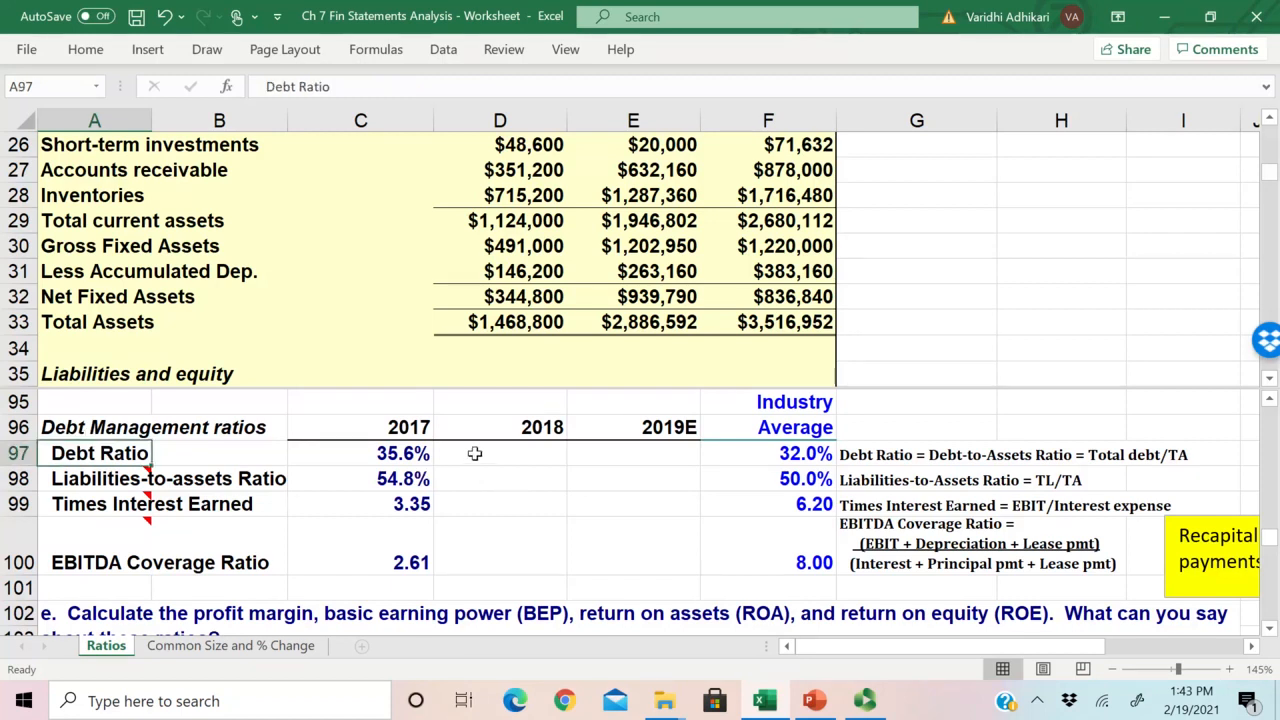
pyautogui.click(475, 453)
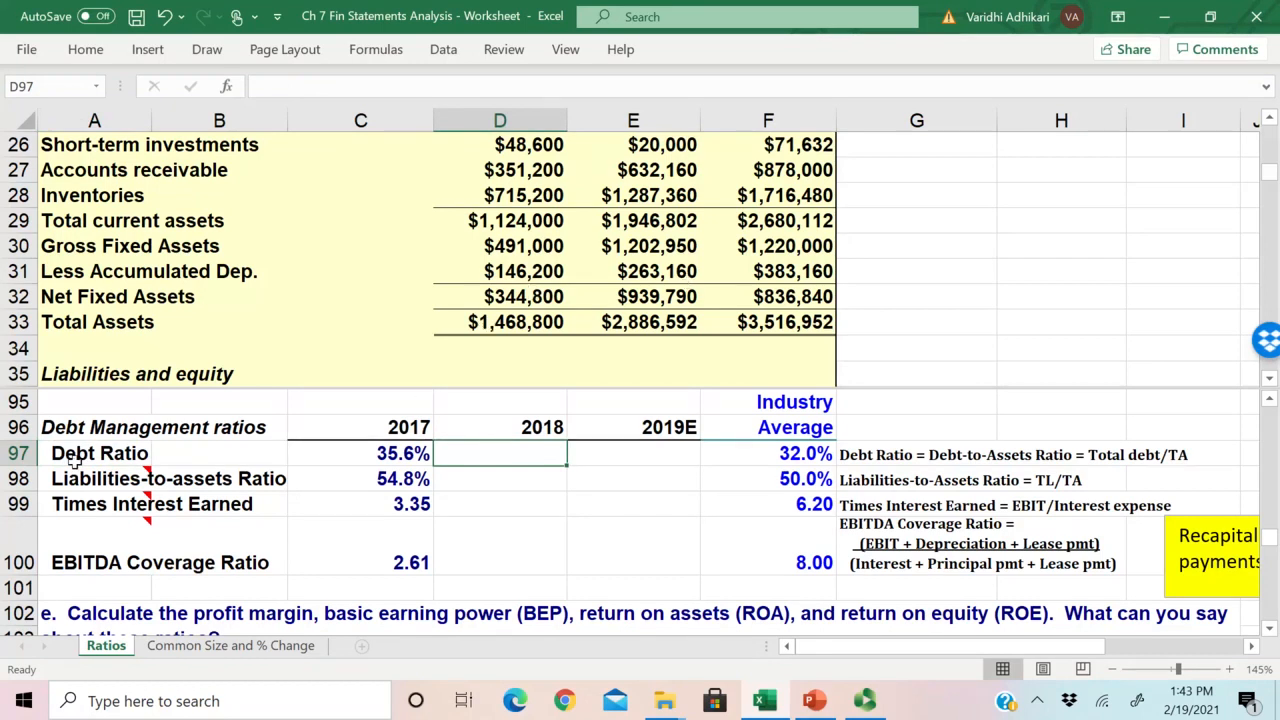
pyautogui.moveTo(76, 458); pyautogui.dragTo(100, 478)
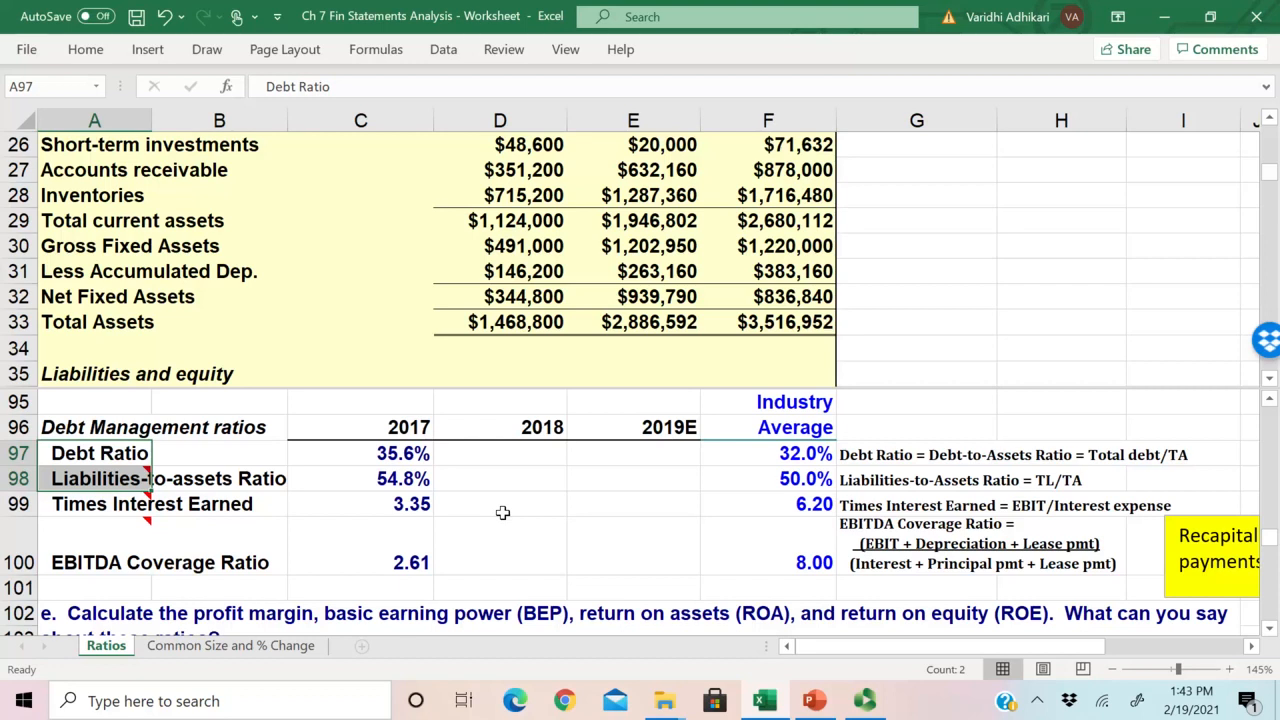
pyautogui.click(337, 452)
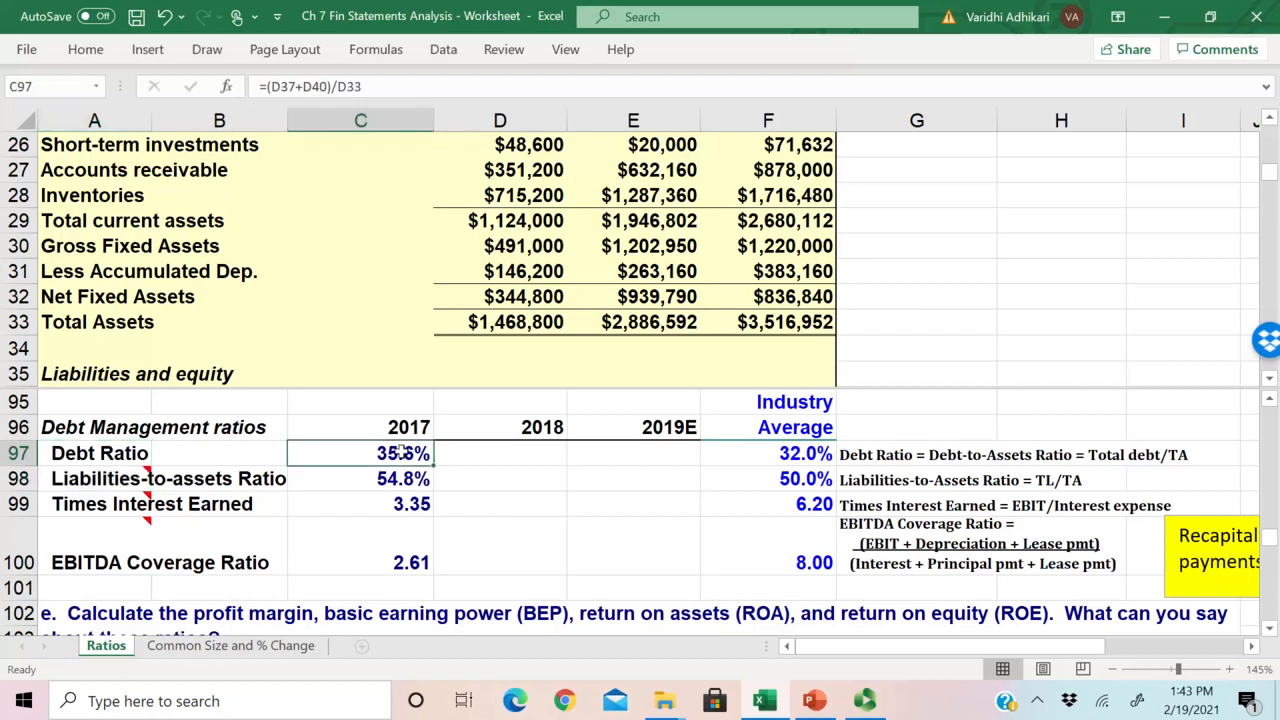
# Step: Start the 2018 Debt Ratio formula in D97 and bring the balance sheet's liabilities into view alongside the debt management ratios
pyautogui.press('Right')
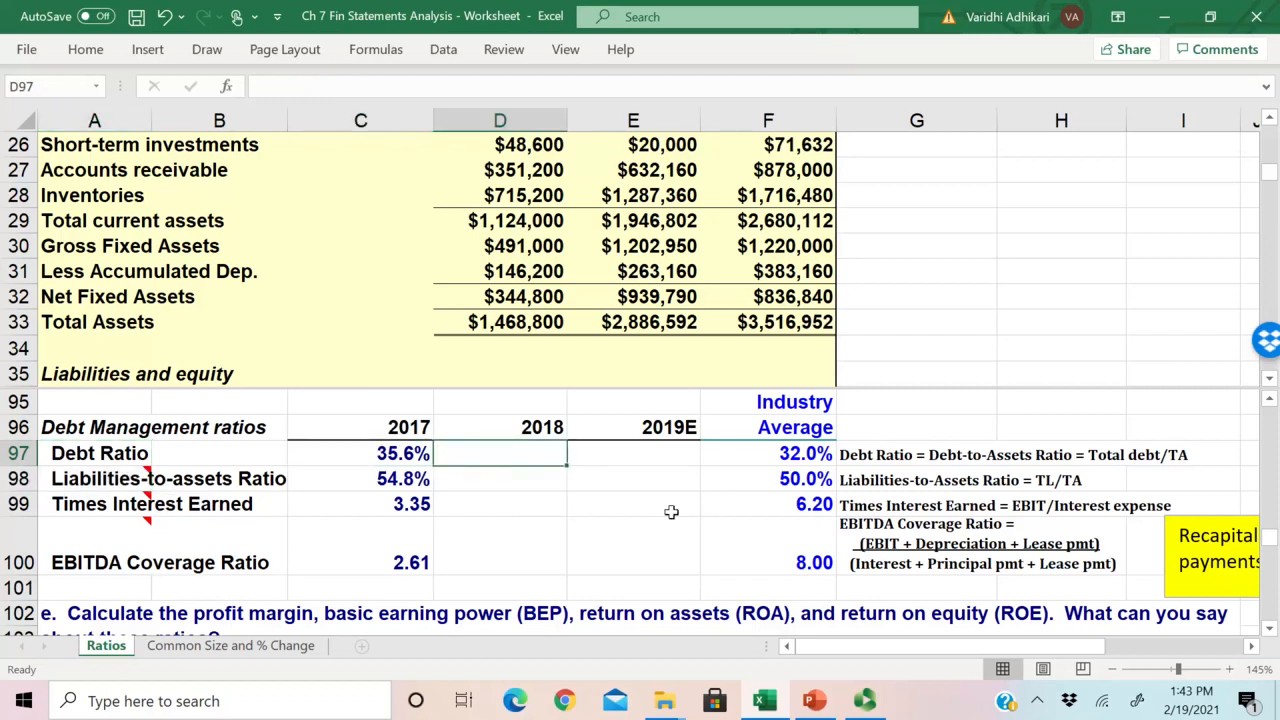
pyautogui.write('=')
pyautogui.click(506, 340)
pyautogui.scroll(4, 506, 340)
pyautogui.scroll(2, 506, 340)
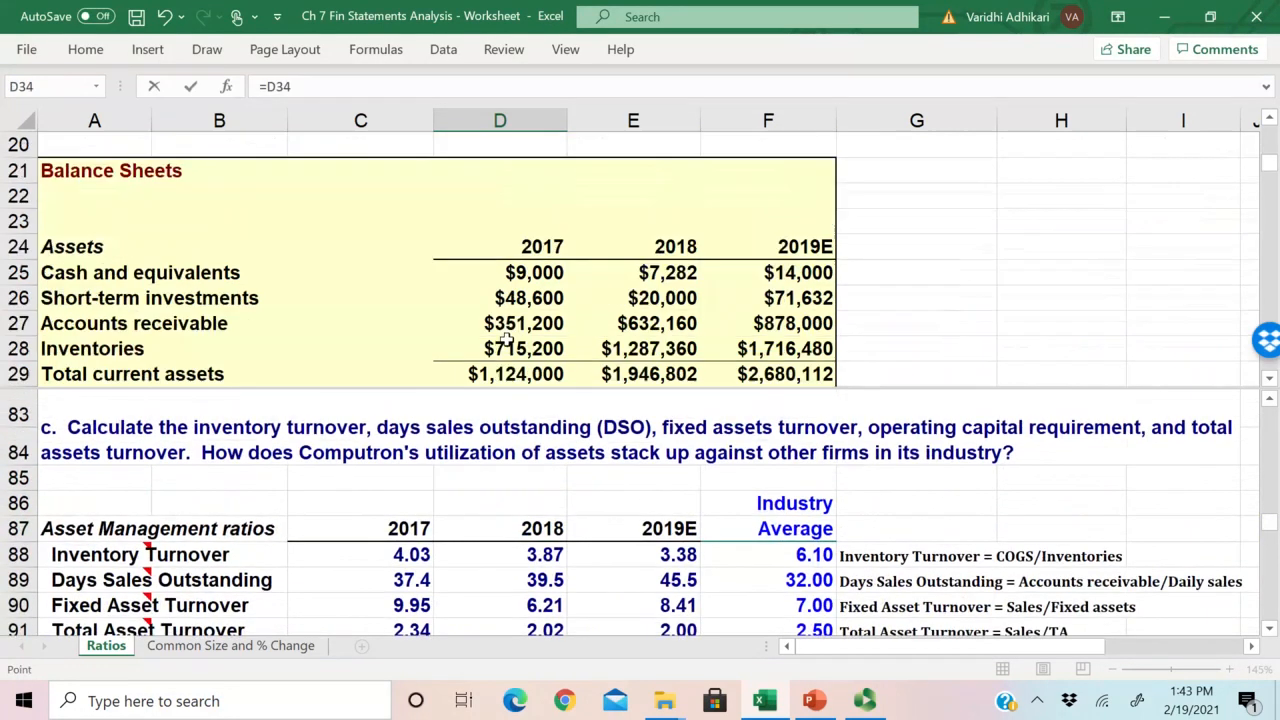
pyautogui.scroll(-2, 506, 340)
pyautogui.scroll(-4, 506, 340)
pyautogui.scroll(1, 506, 340)
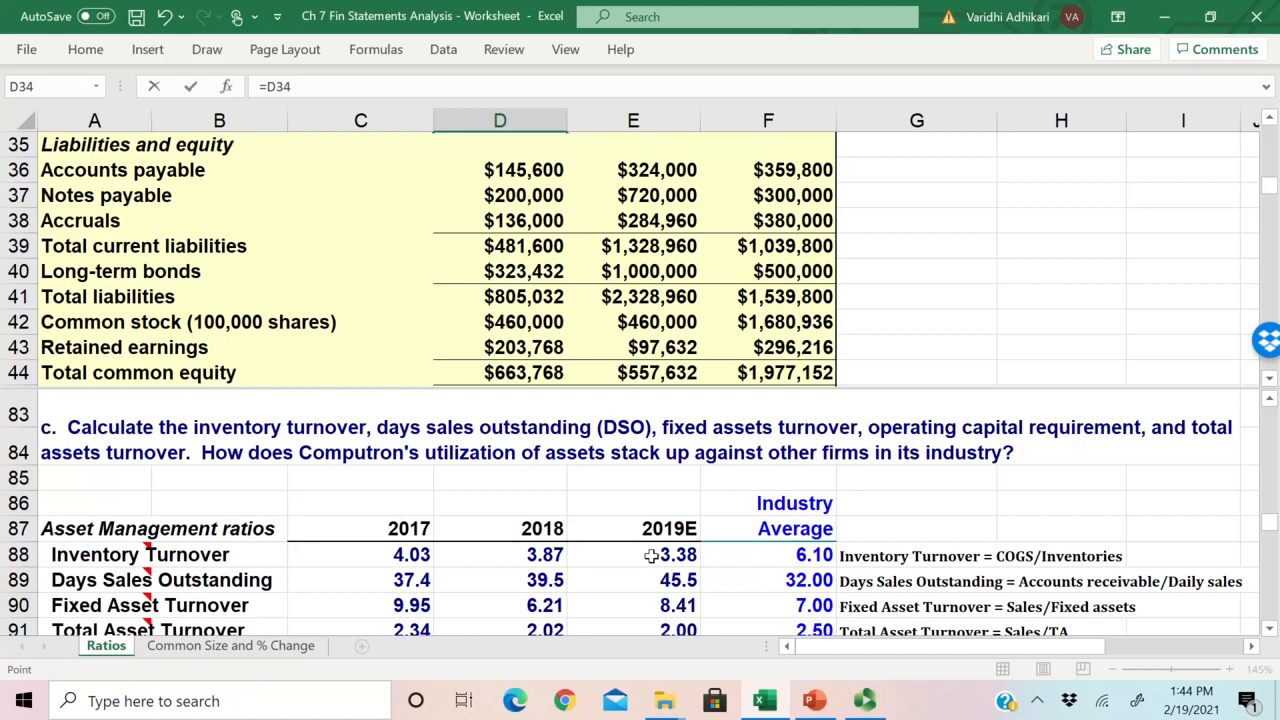
pyautogui.scroll(-2, 651, 555)
pyautogui.scroll(1, 651, 555)
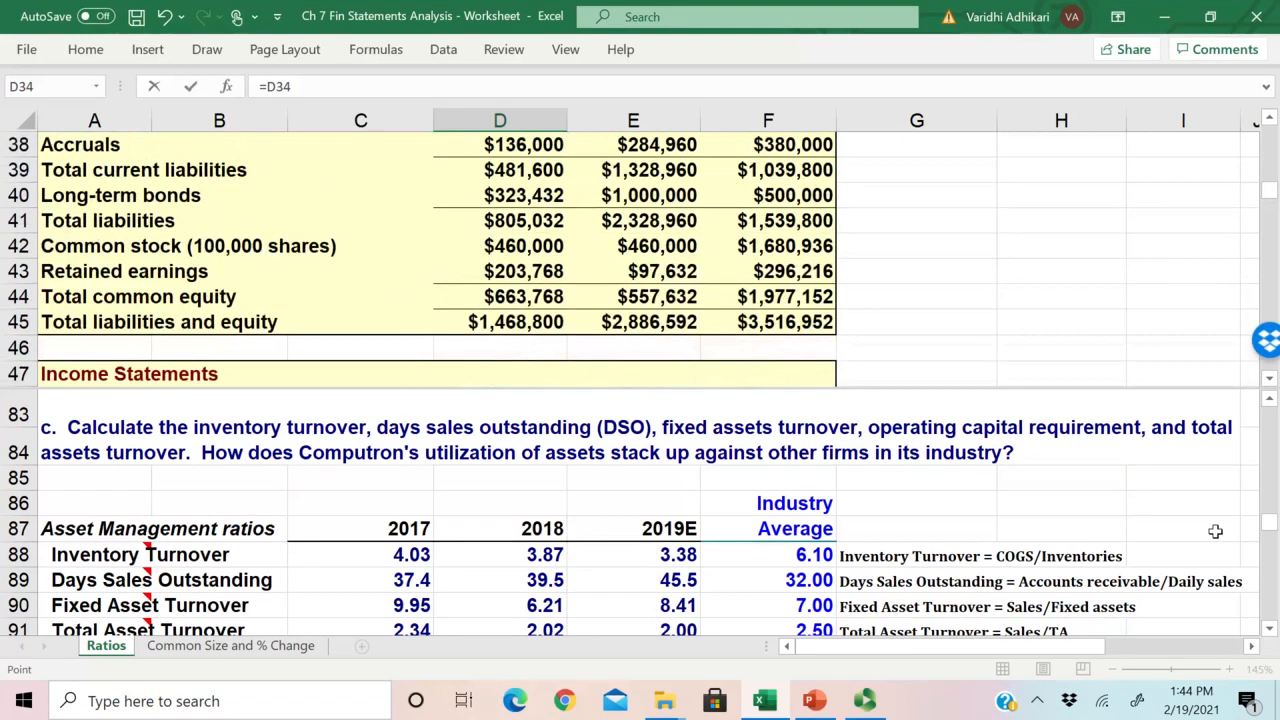
pyautogui.moveTo(1268, 528)
pyautogui.mouseDown()
pyautogui.moveTo(1275, 556)
pyautogui.moveTo(1274, 545)
pyautogui.mouseUp()
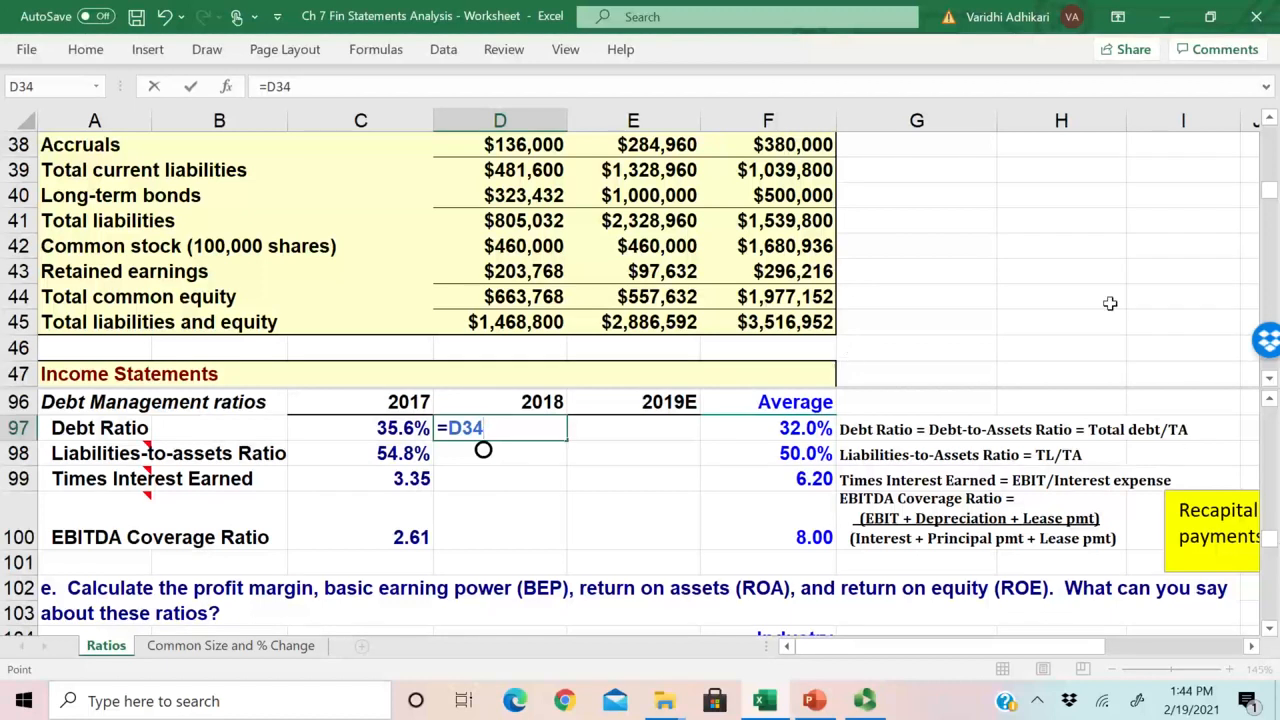
pyautogui.click(1269, 123)
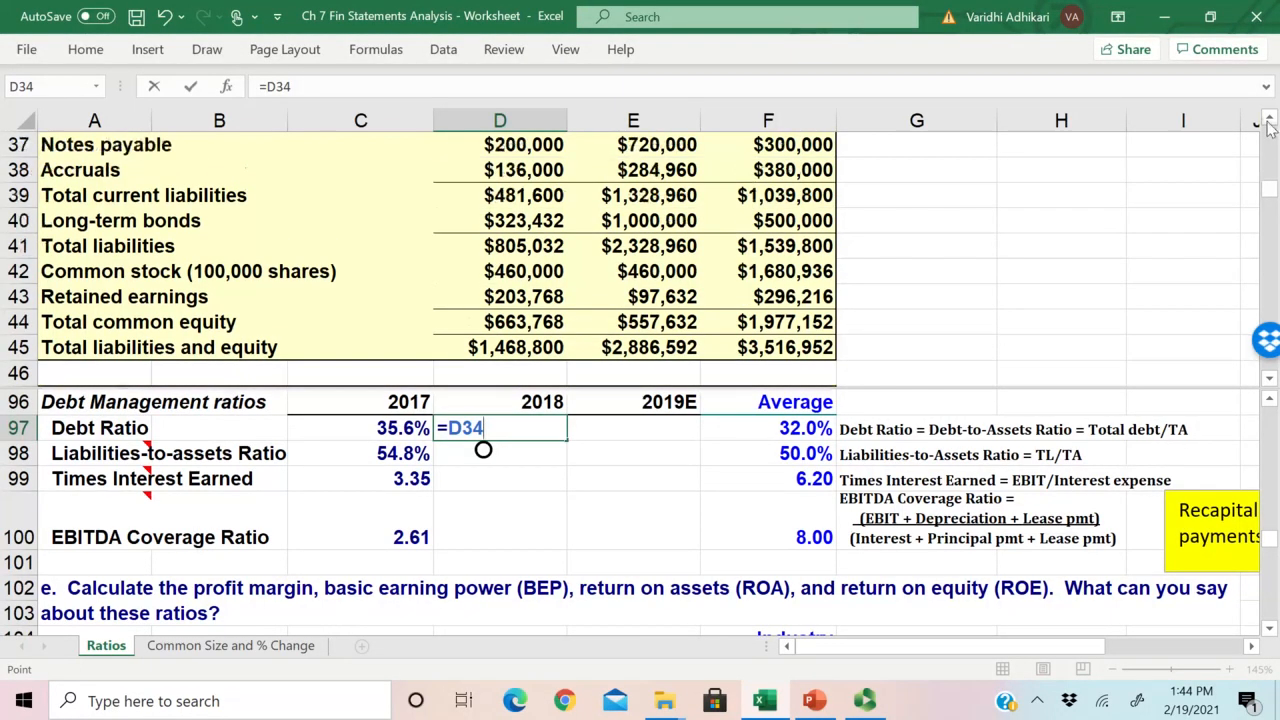
pyautogui.click(1269, 123)
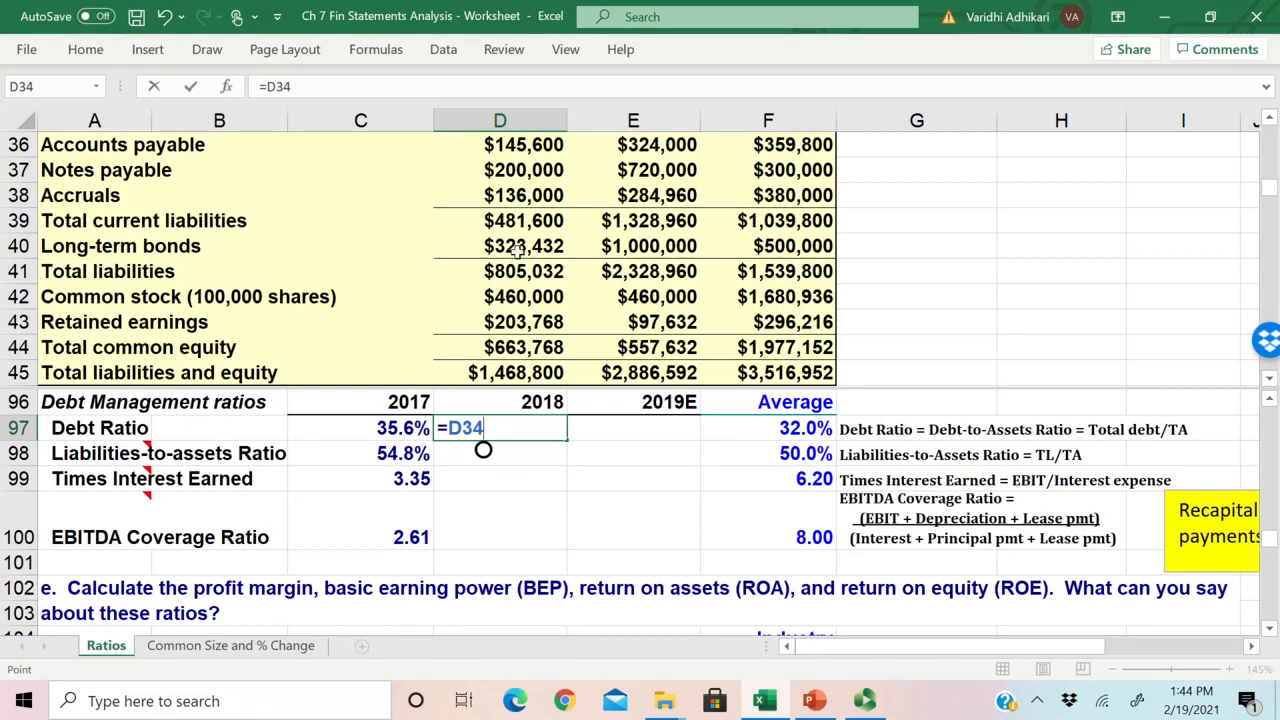
# Step: Replace the stray D34 reference in D97 and complete the formula as =(D40+D37)/D33, adding long-term bonds and notes payable over total assets
pyautogui.press('BackSpace')
pyautogui.press('BackSpace')
pyautogui.press('BackSpace')
pyautogui.write('(')
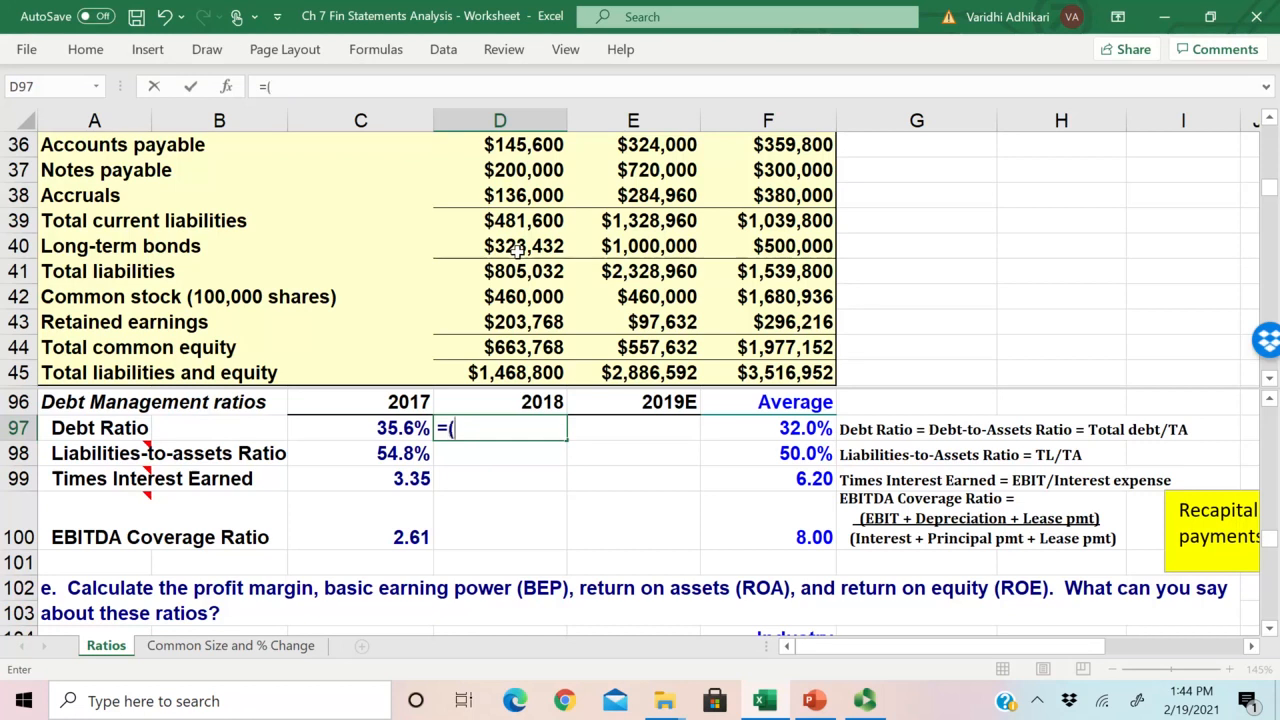
pyautogui.click(517, 249)
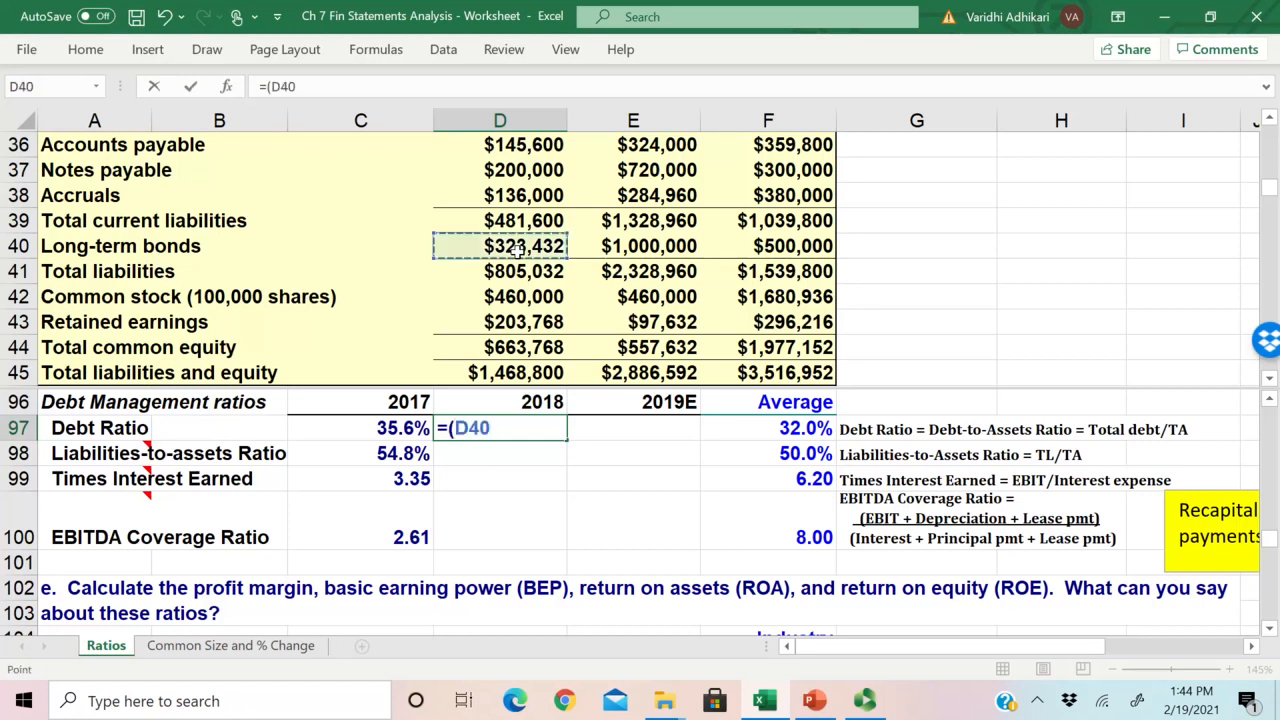
pyautogui.write('+')
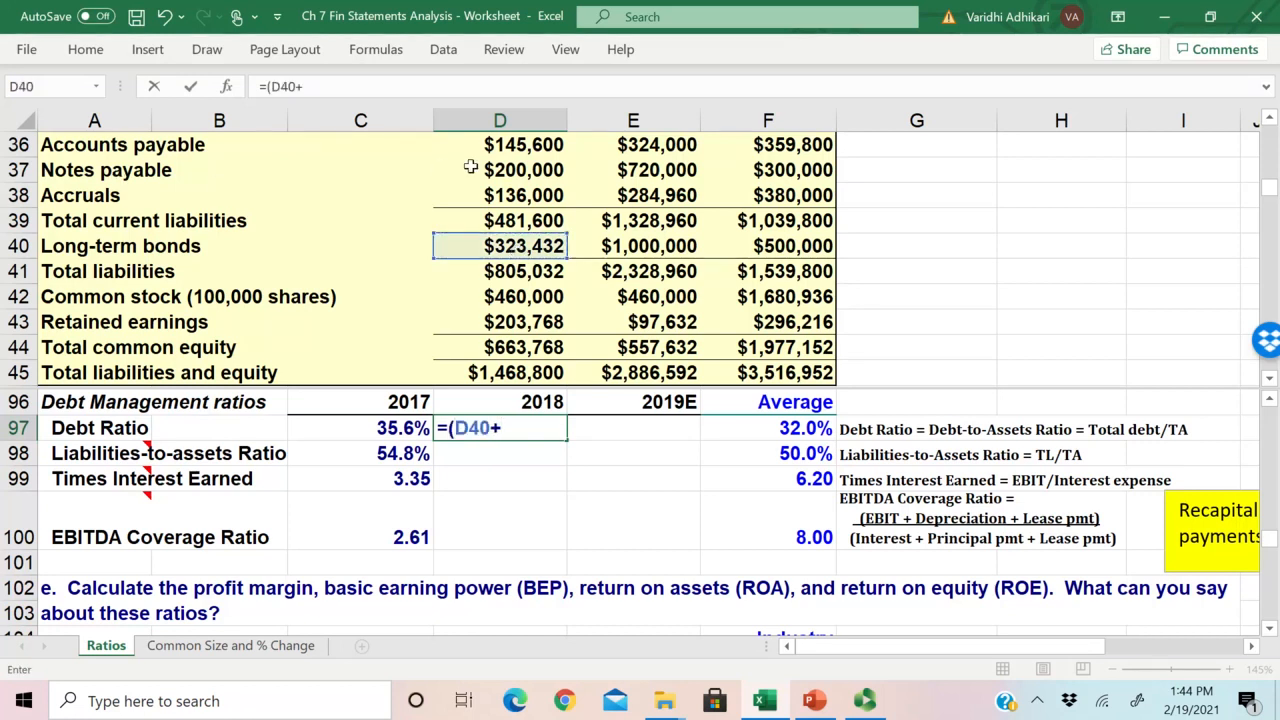
pyautogui.click(511, 170)
pyautogui.write(')/')
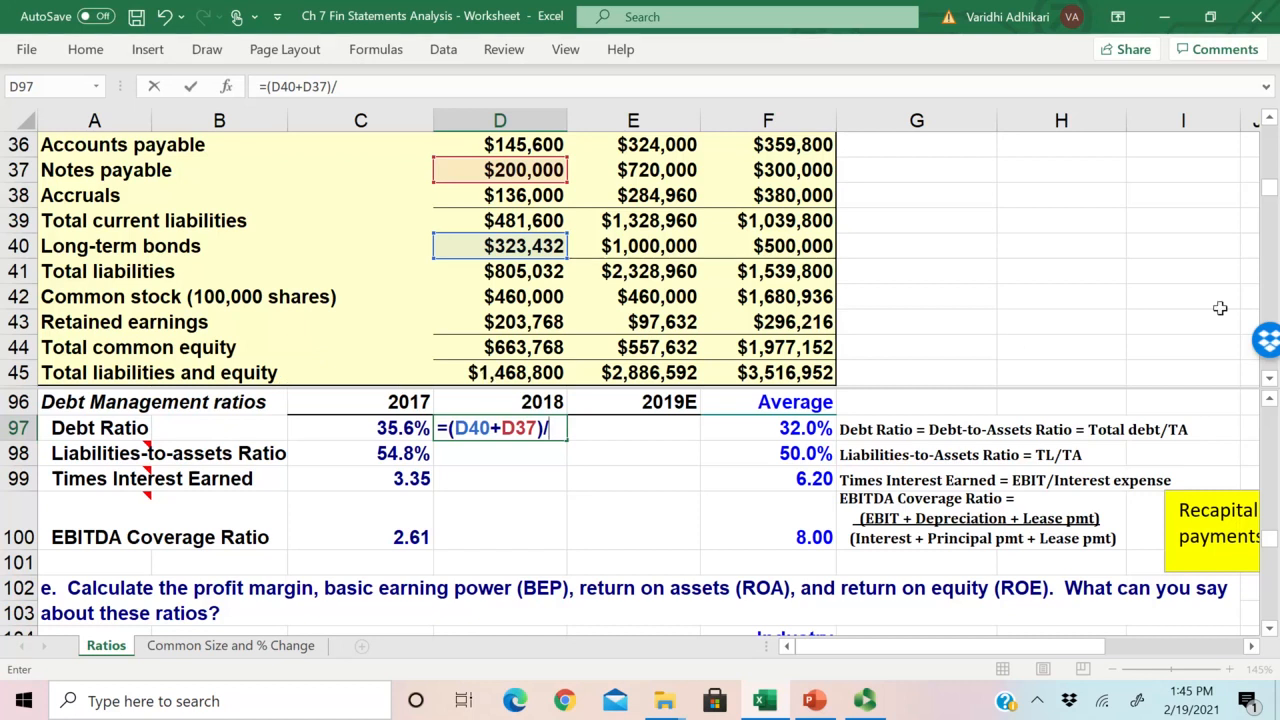
pyautogui.moveTo(1271, 188); pyautogui.dragTo(1273, 183)
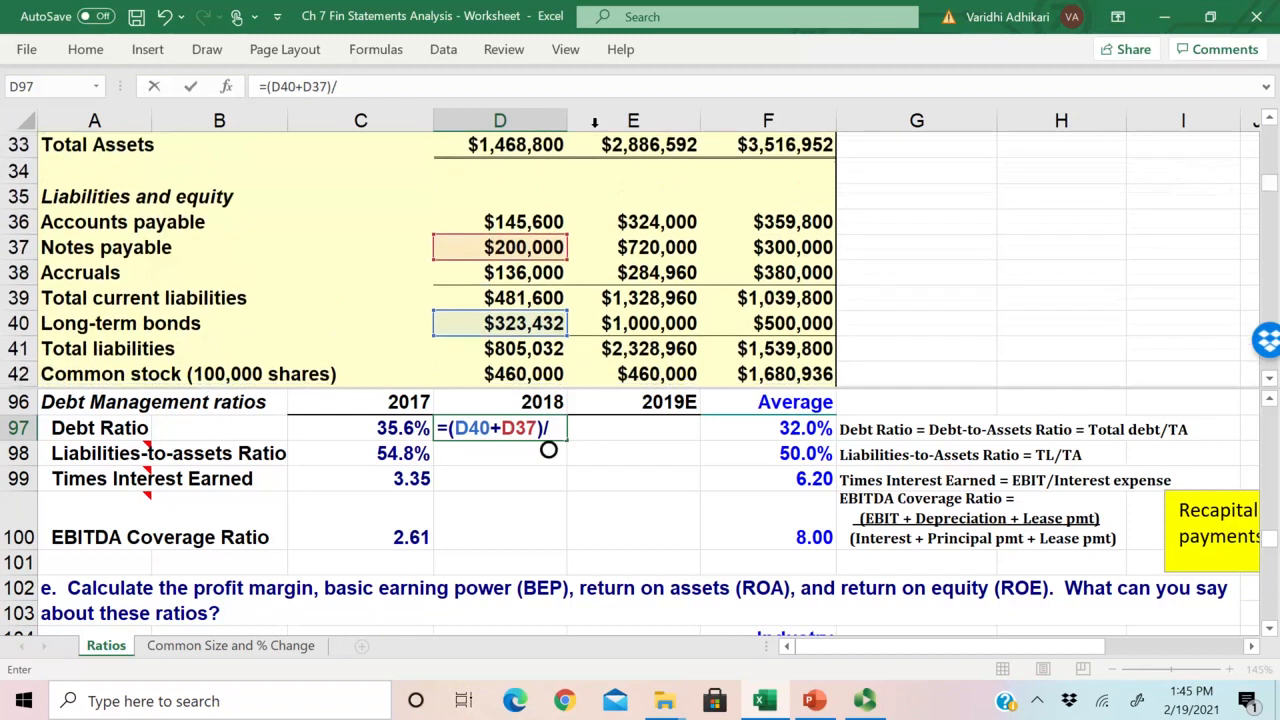
pyautogui.click(515, 145)
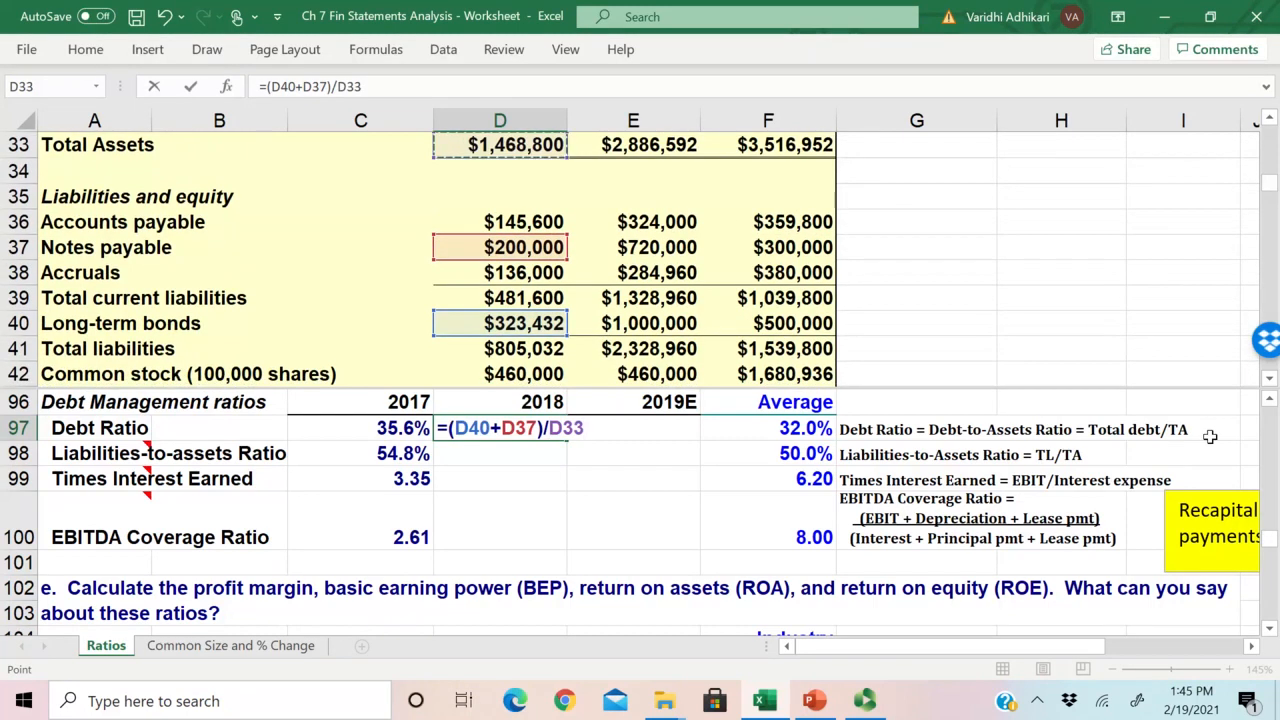
pyautogui.press('Return')
# Step: Shift the D97 formula's references to the 2018 balance sheet column so it reads =(E40+E37)/E33, and recheck the referenced cells
pyautogui.doubleClick(500, 428)
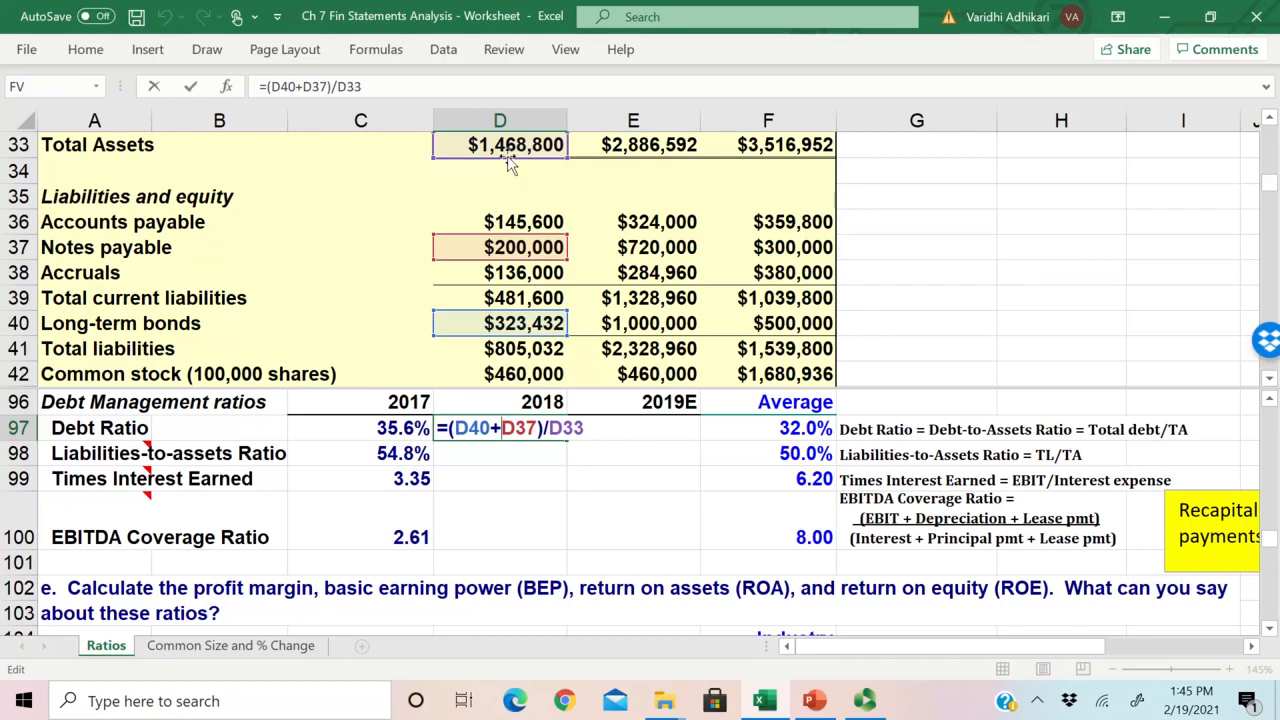
pyautogui.click(614, 168)
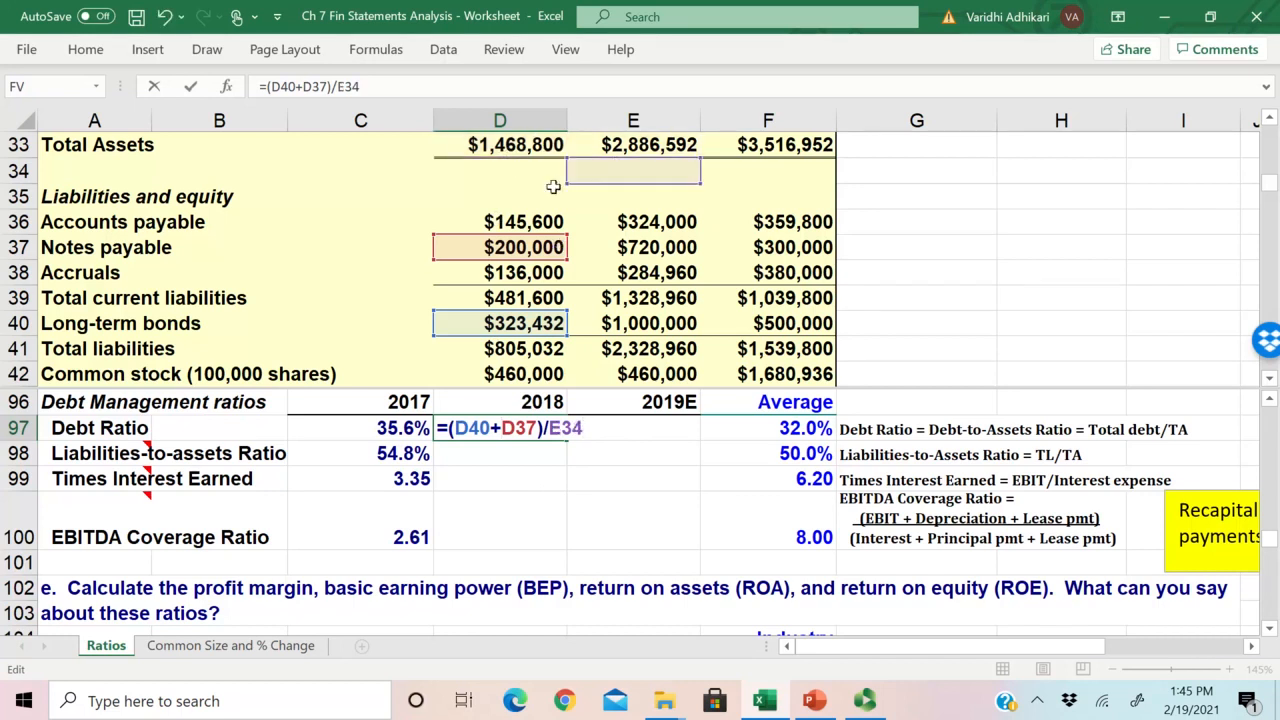
pyautogui.click(605, 145)
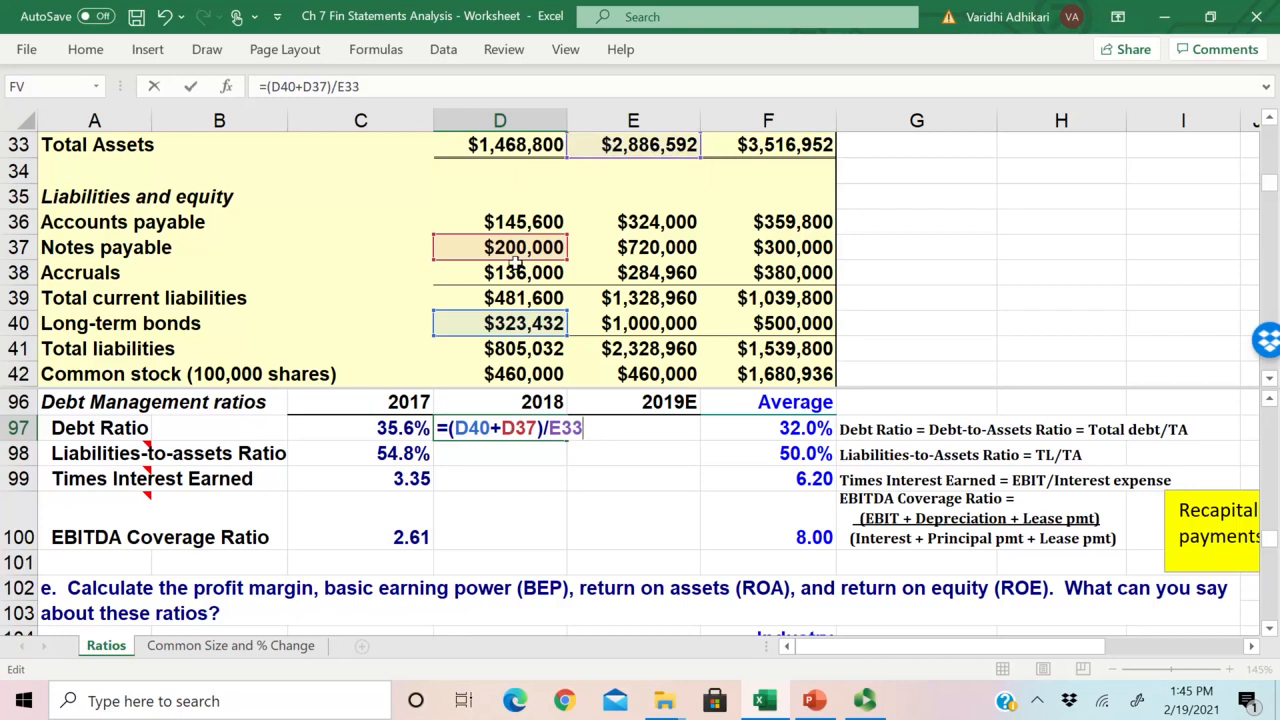
pyautogui.moveTo(517, 260); pyautogui.dragTo(622, 259)
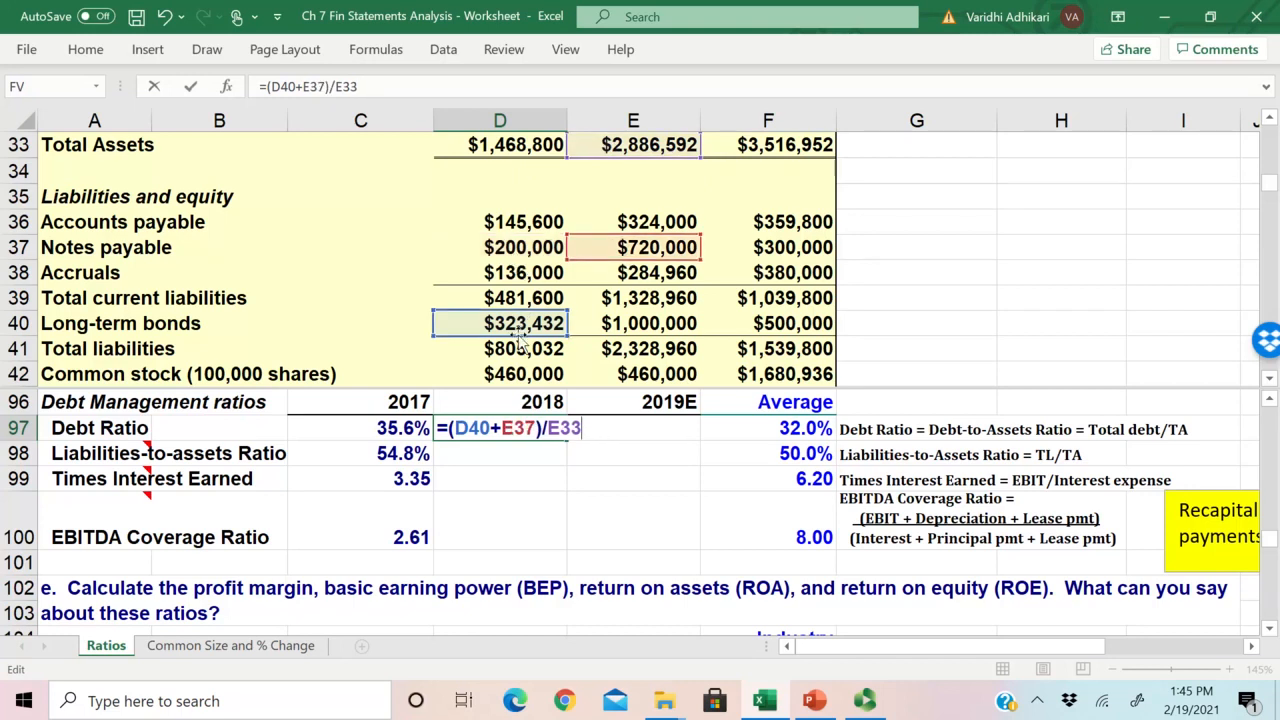
pyautogui.moveTo(519, 339); pyautogui.dragTo(652, 337)
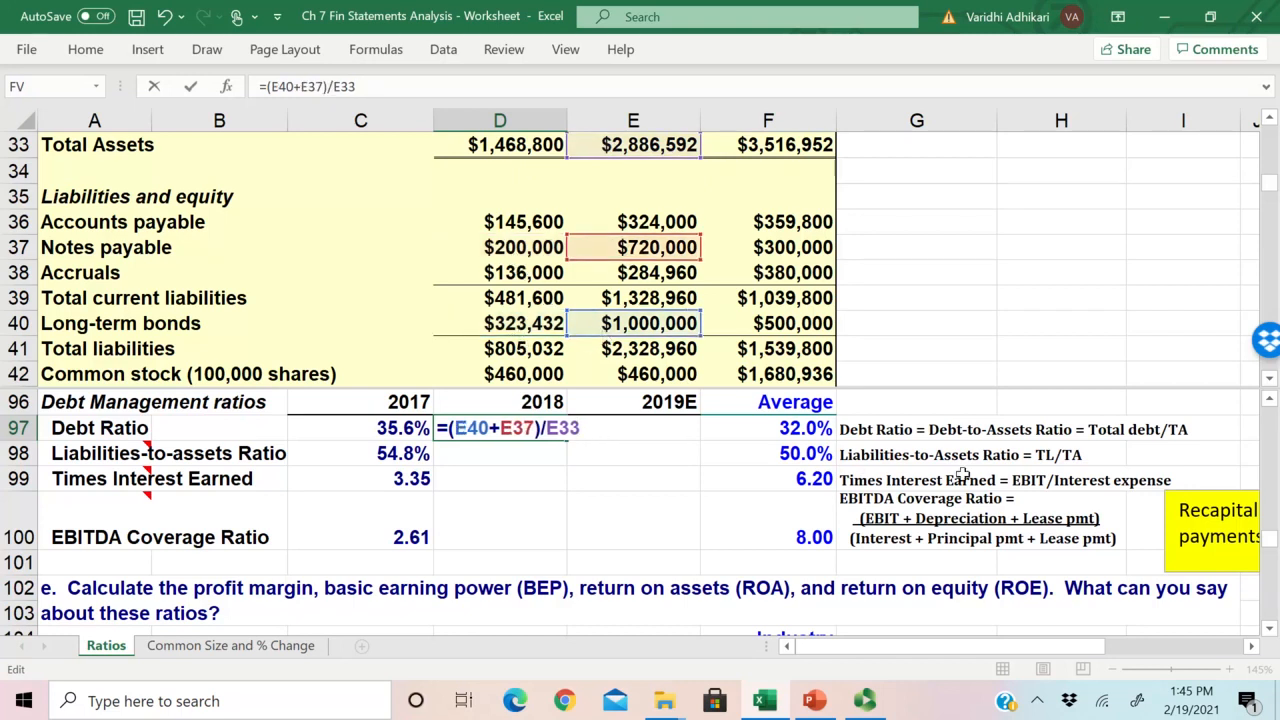
pyautogui.press('Return')
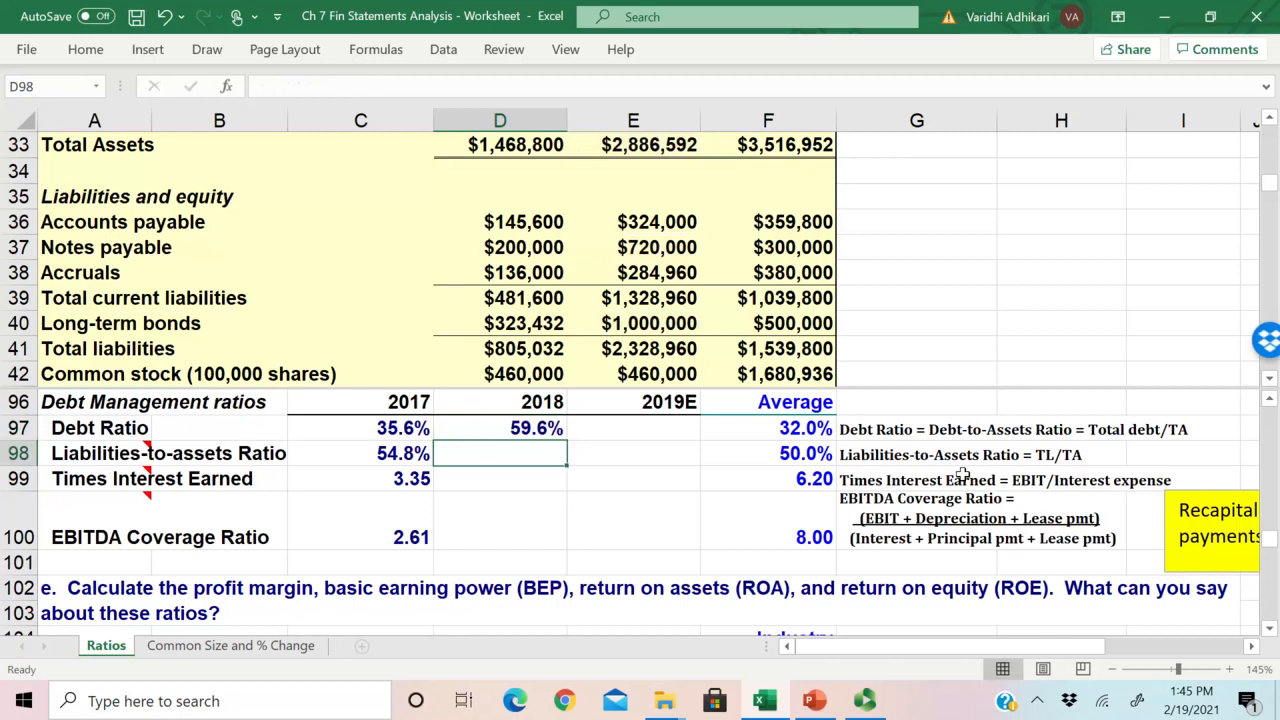
pyautogui.doubleClick(506, 427)
pyautogui.scroll(1, 683, 526)
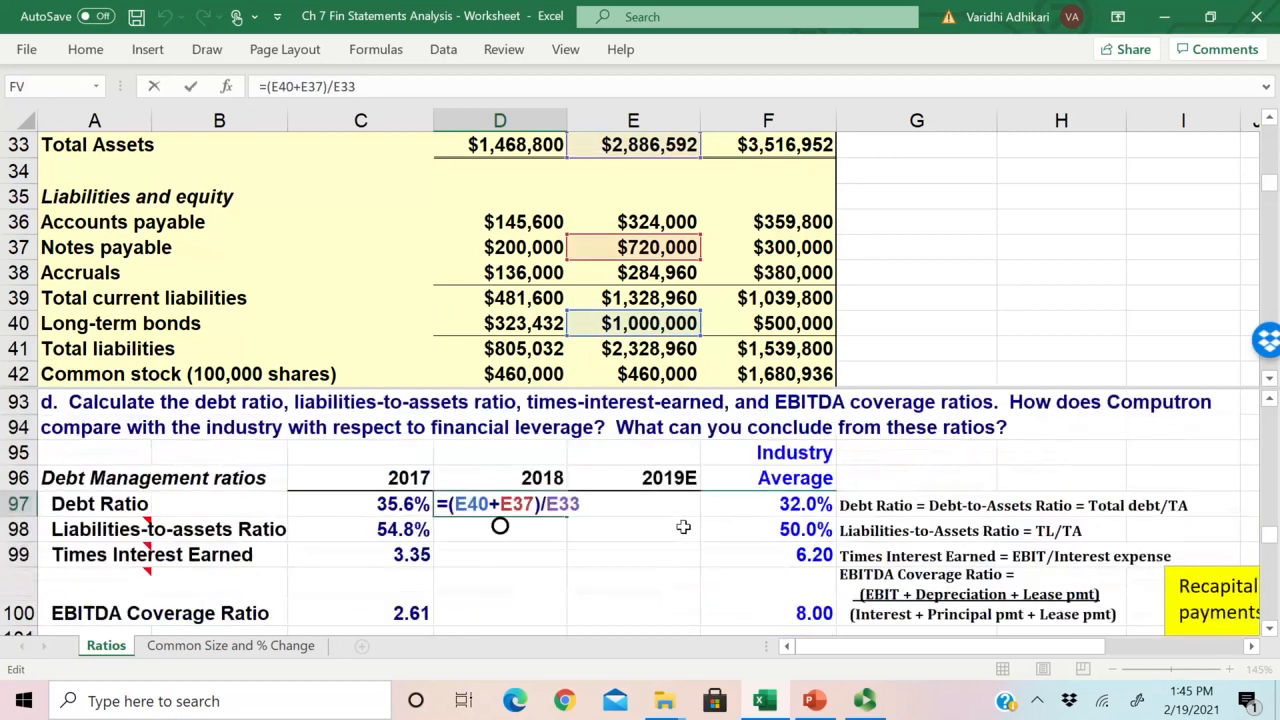
# Step: Finish the 2018 Debt Ratio formula in D97, fill it across to 2019E in E97, and check the copied references
pyautogui.scroll(-1, 660, 530)
pyautogui.press('Escape')
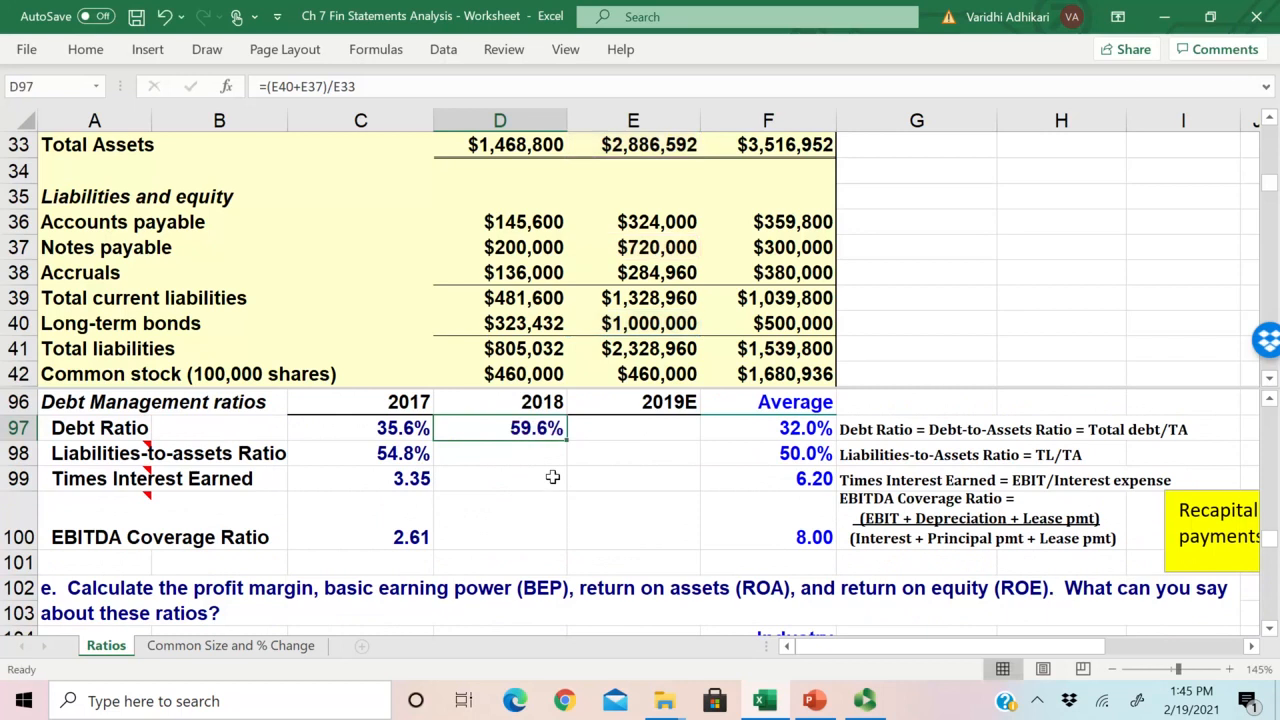
pyautogui.moveTo(567, 441); pyautogui.dragTo(690, 440)
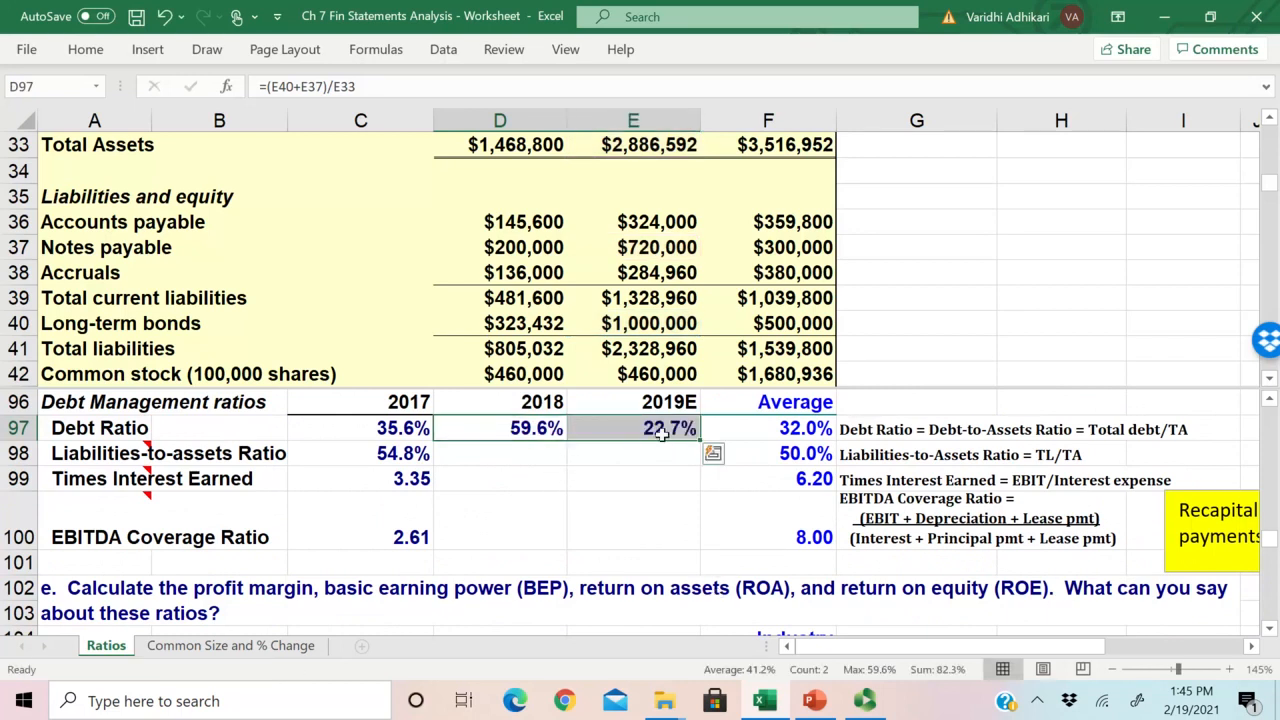
pyautogui.press('F2')
pyautogui.press('Escape')
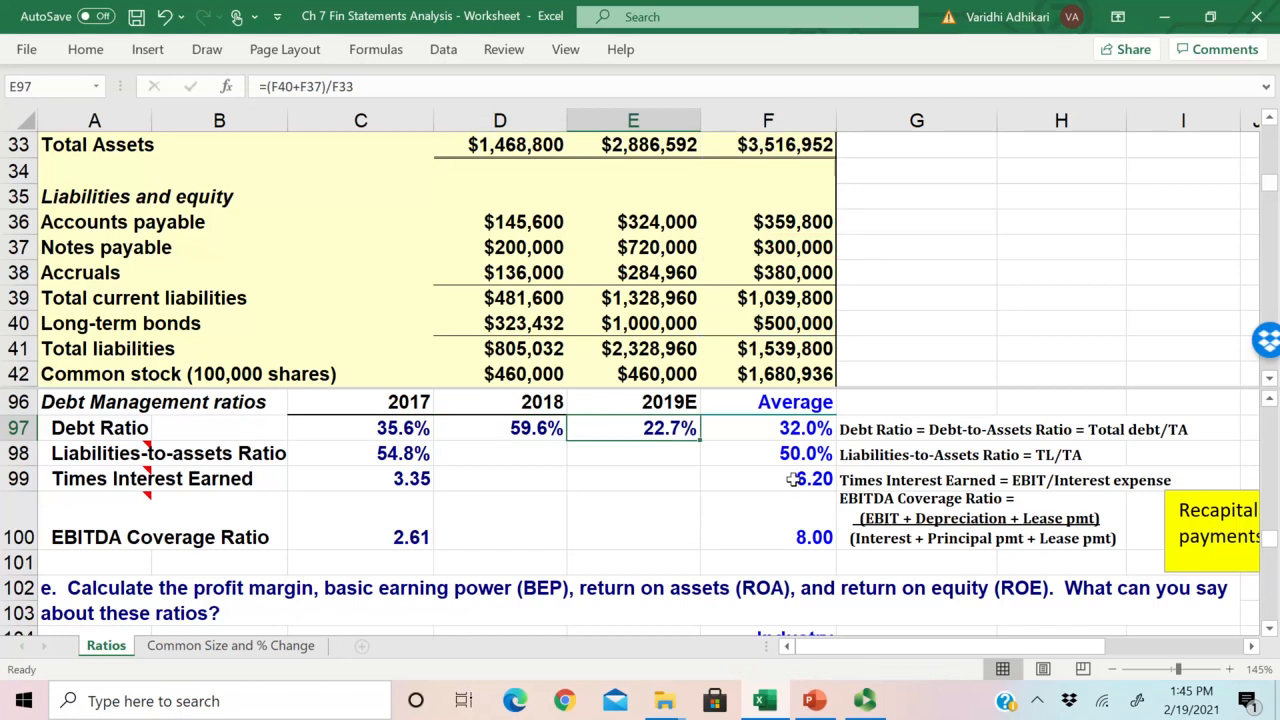
# Step: Compare Computron's 2018 and 2019E Debt Ratios with the industry average in row 97
pyautogui.click(556, 428)
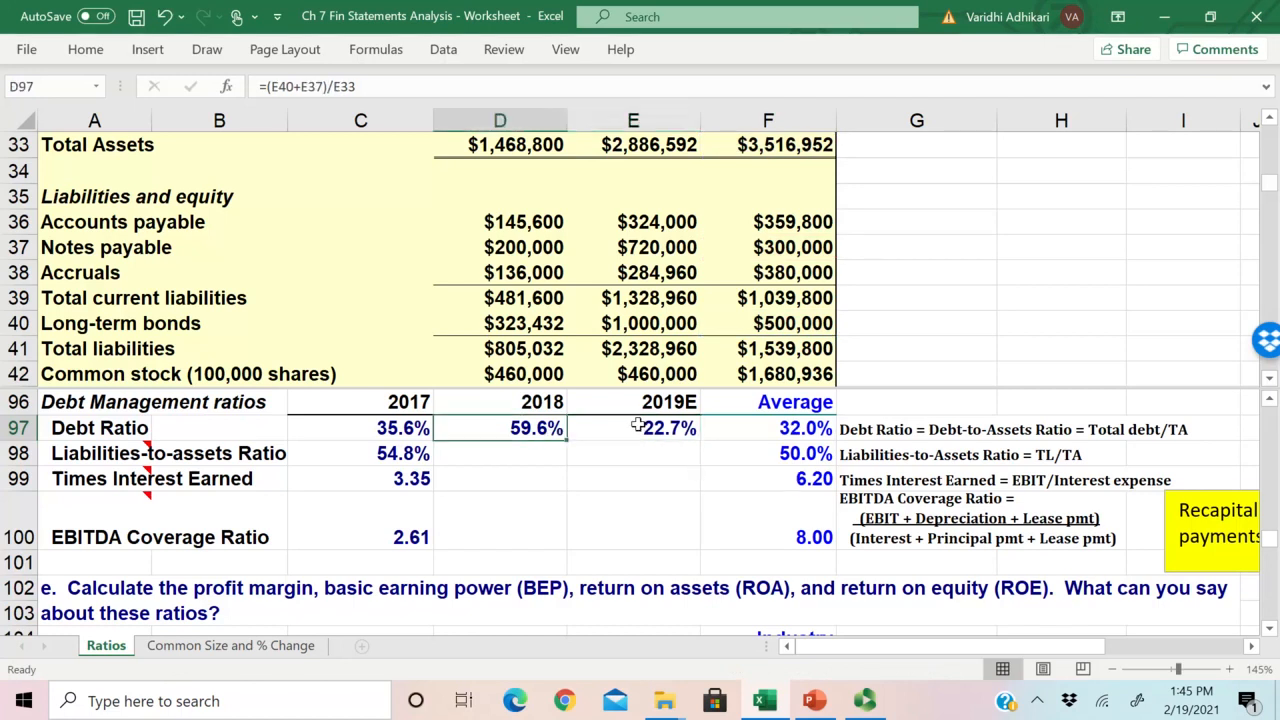
pyautogui.moveTo(642, 403); pyautogui.dragTo(640, 428)
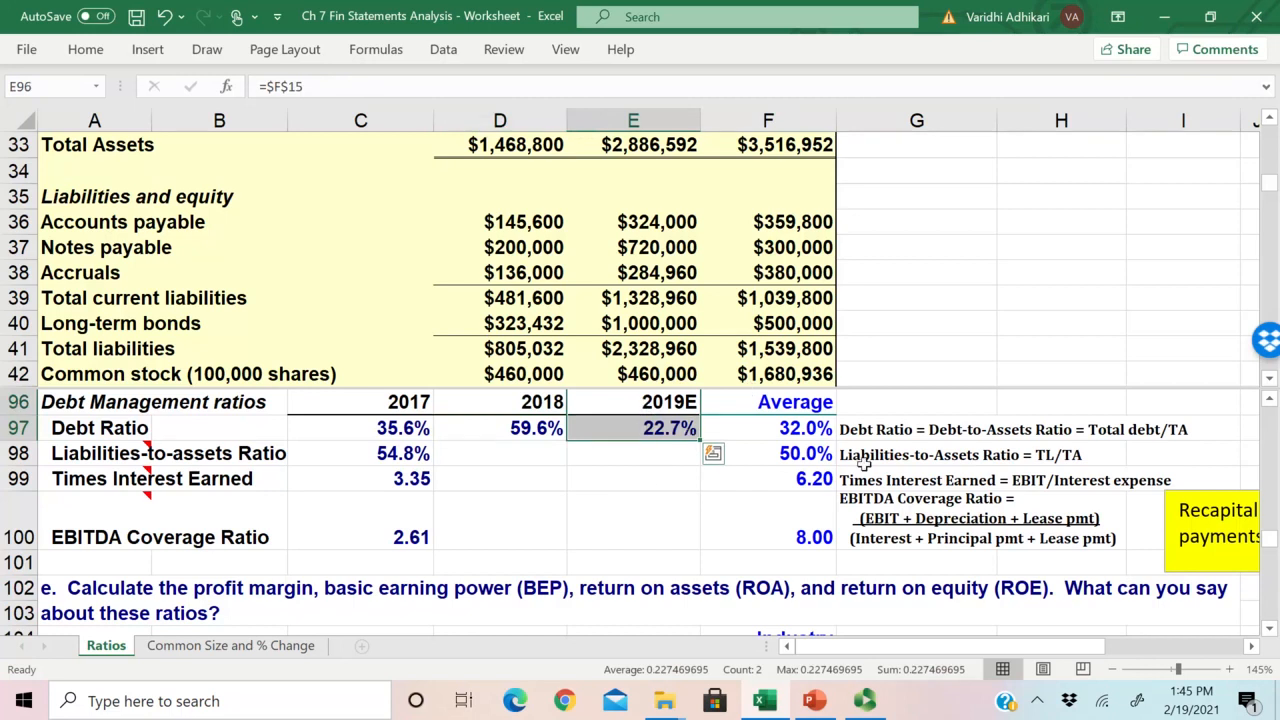
pyautogui.click(765, 436)
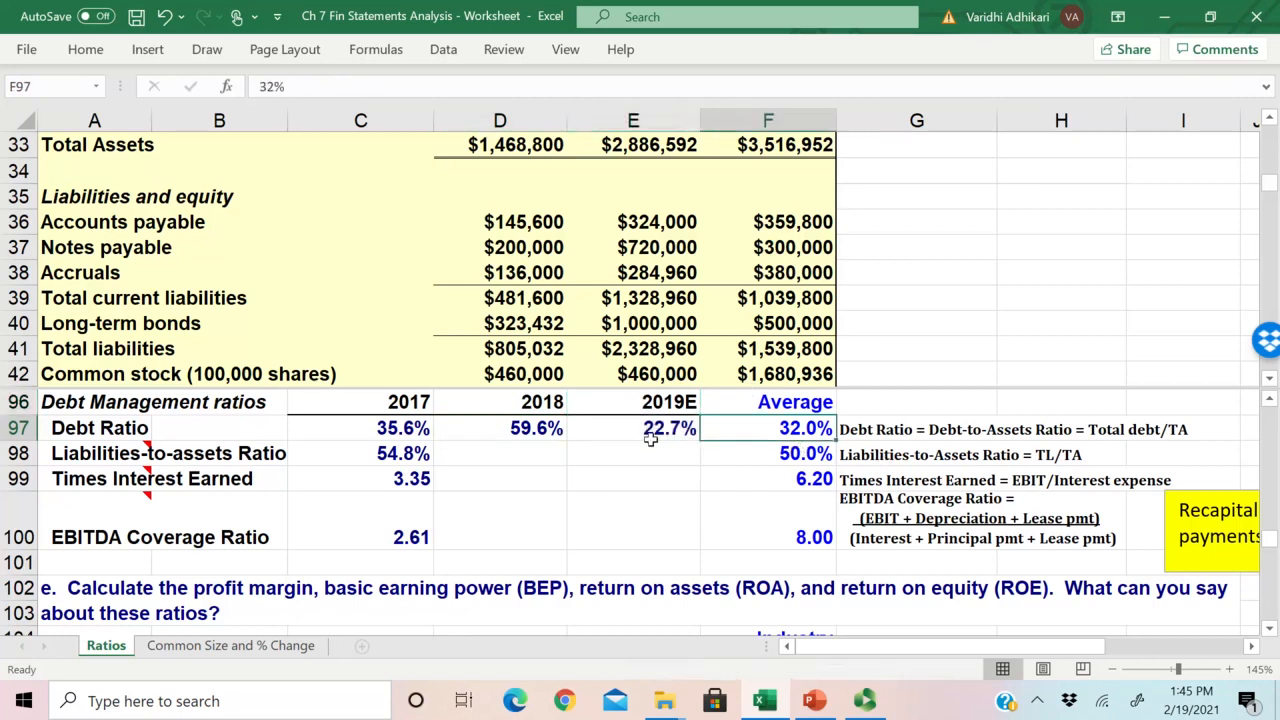
pyautogui.moveTo(770, 432); pyautogui.dragTo(729, 431)
pyautogui.click(776, 428)
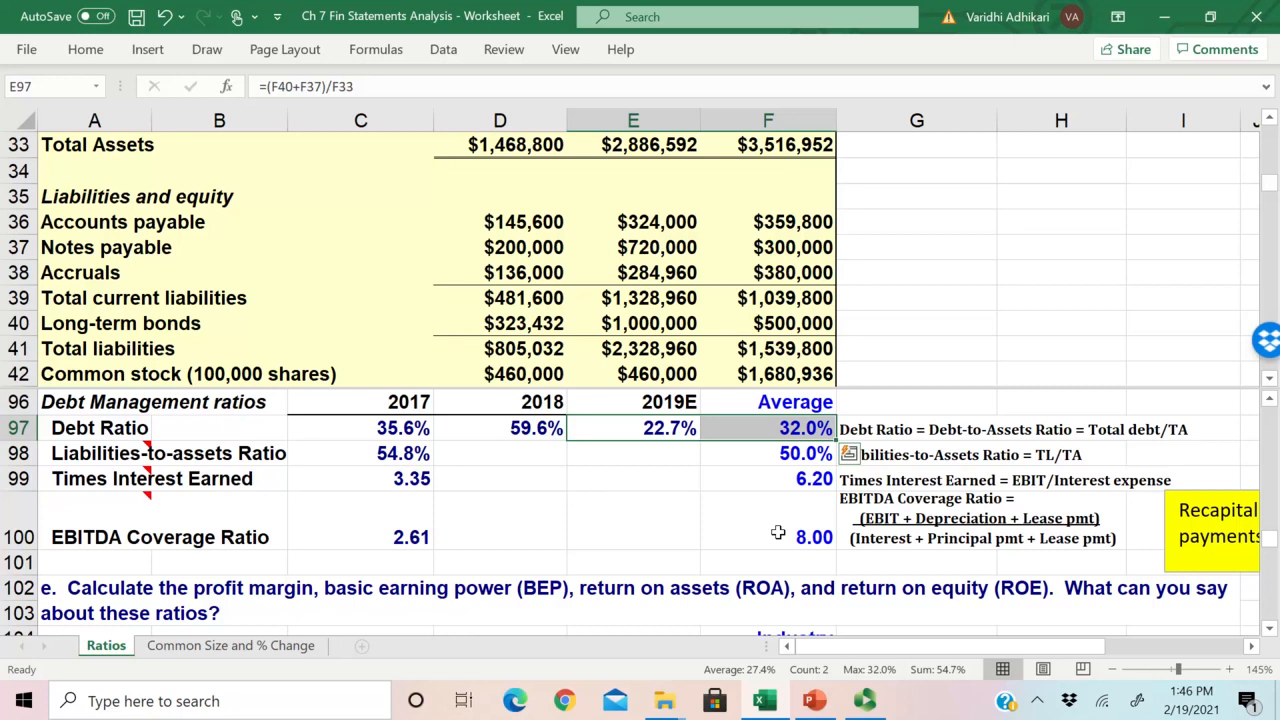
pyautogui.press('Left')
pyautogui.press('Right')
pyautogui.press('Left')
pyautogui.press('Right')
pyautogui.press('Right')
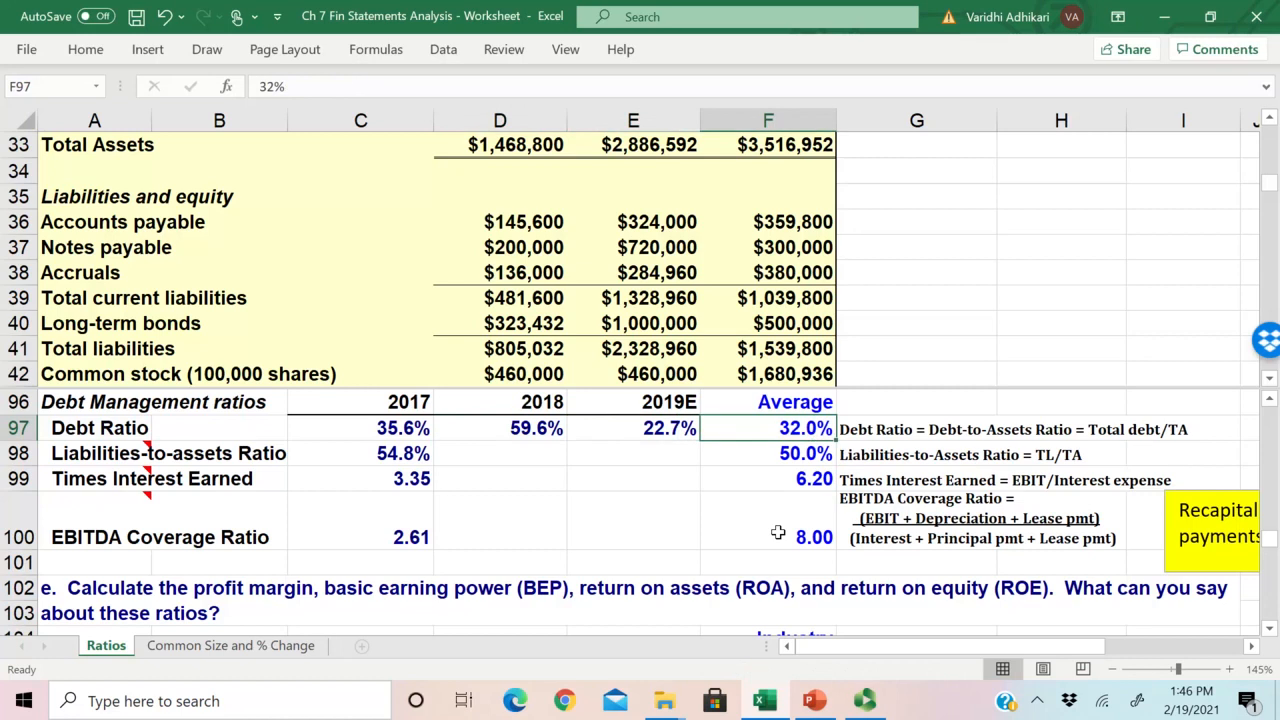
pyautogui.press('Left')
pyautogui.press('Left')
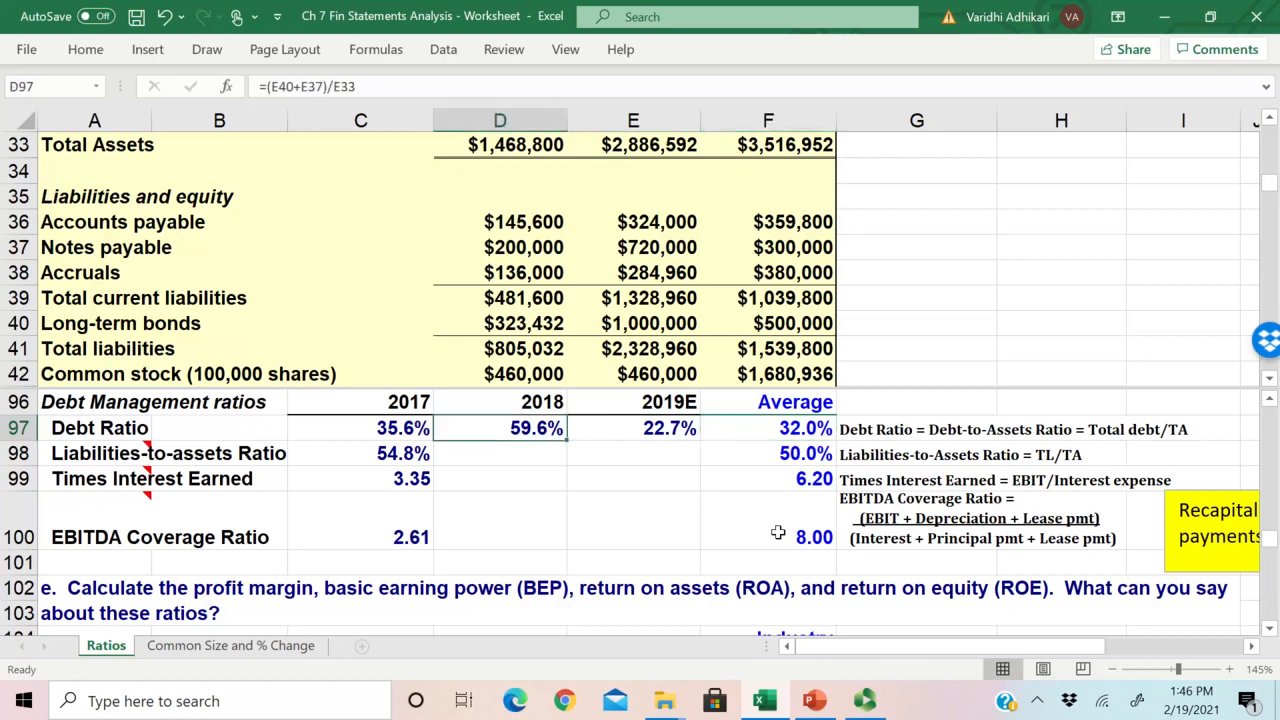
pyautogui.press('Down')
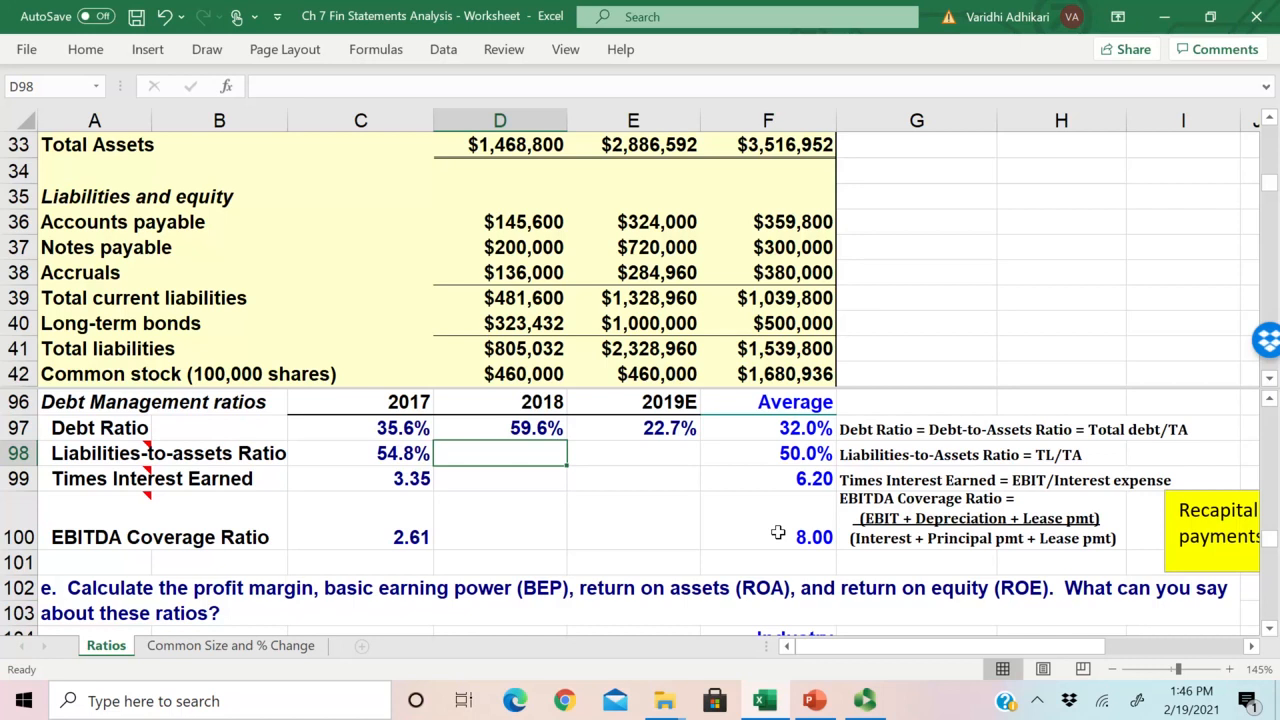
pyautogui.press('Up')
pyautogui.hotkey('shift', 'Right')
pyautogui.hotkey('shift', 'Right')
pyautogui.hotkey('shift', 'Left')
pyautogui.hotkey('shift', 'Left')
pyautogui.press('Right')
pyautogui.hotkey('shift', 'Right')
# Step: Calculate the 2018 Liabilities-to-assets Ratio in D98 as =E41/E33, total liabilities over total assets, and fill the formula across to E98 for 2019E
pyautogui.press('Down')
pyautogui.press('Left')
pyautogui.write('=')
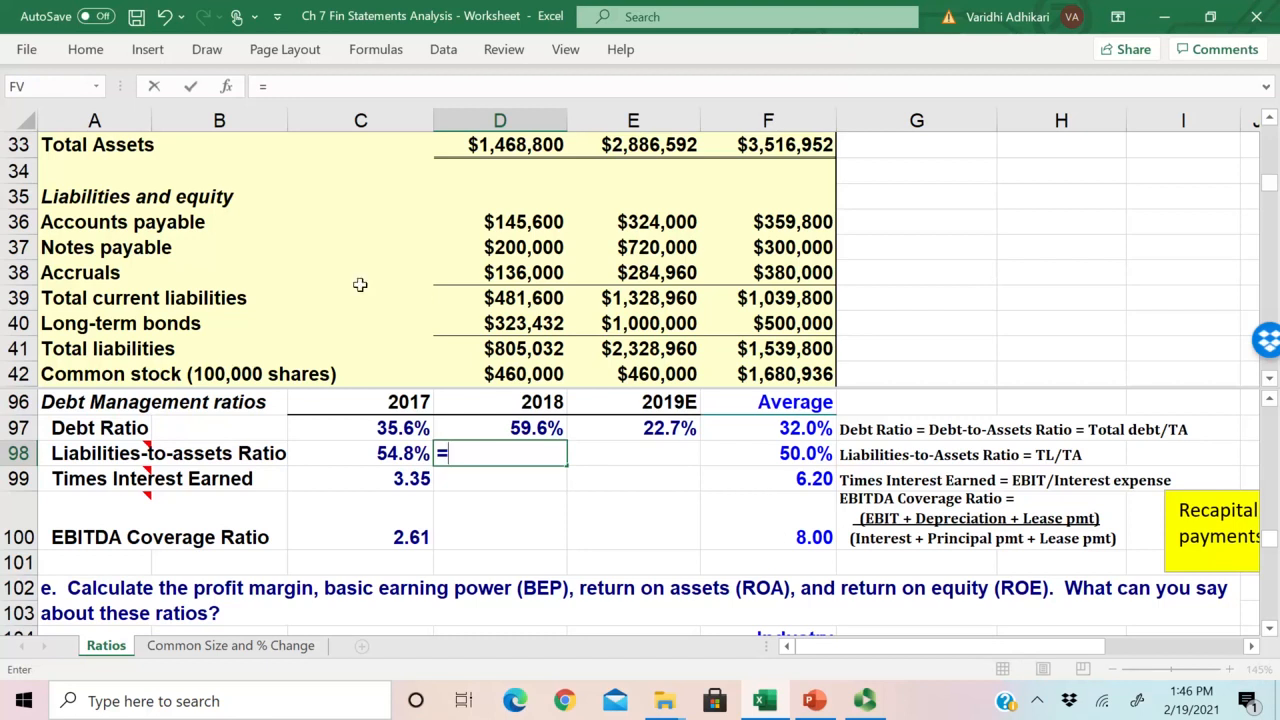
pyautogui.scroll(-1, 394, 600)
pyautogui.scroll(1, 394, 600)
pyautogui.click(647, 350)
pyautogui.write('/')
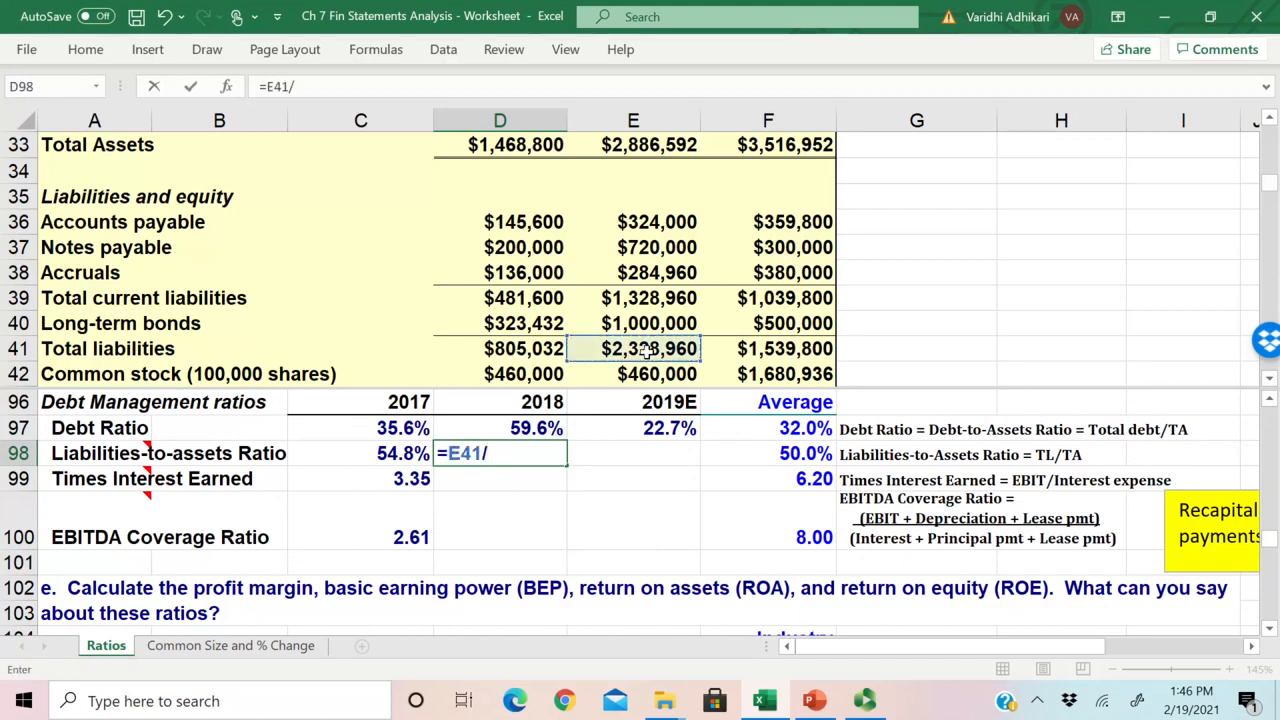
pyautogui.click(662, 148)
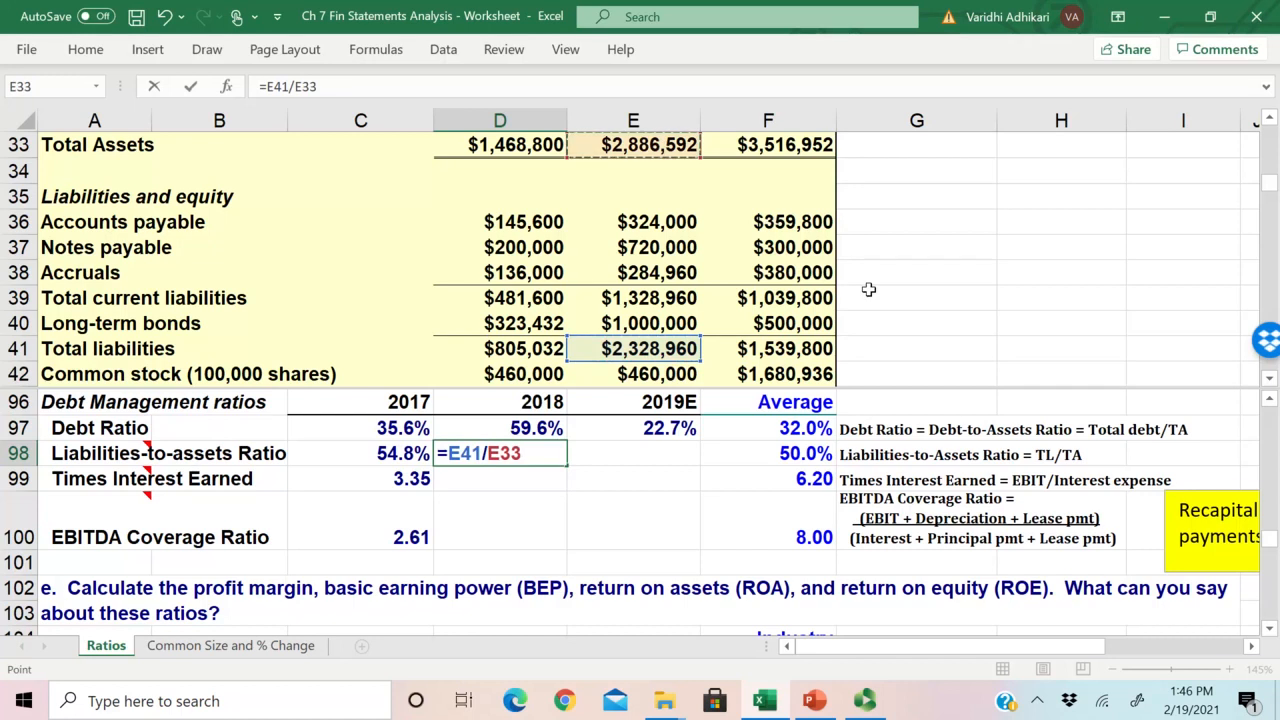
pyautogui.press('Return')
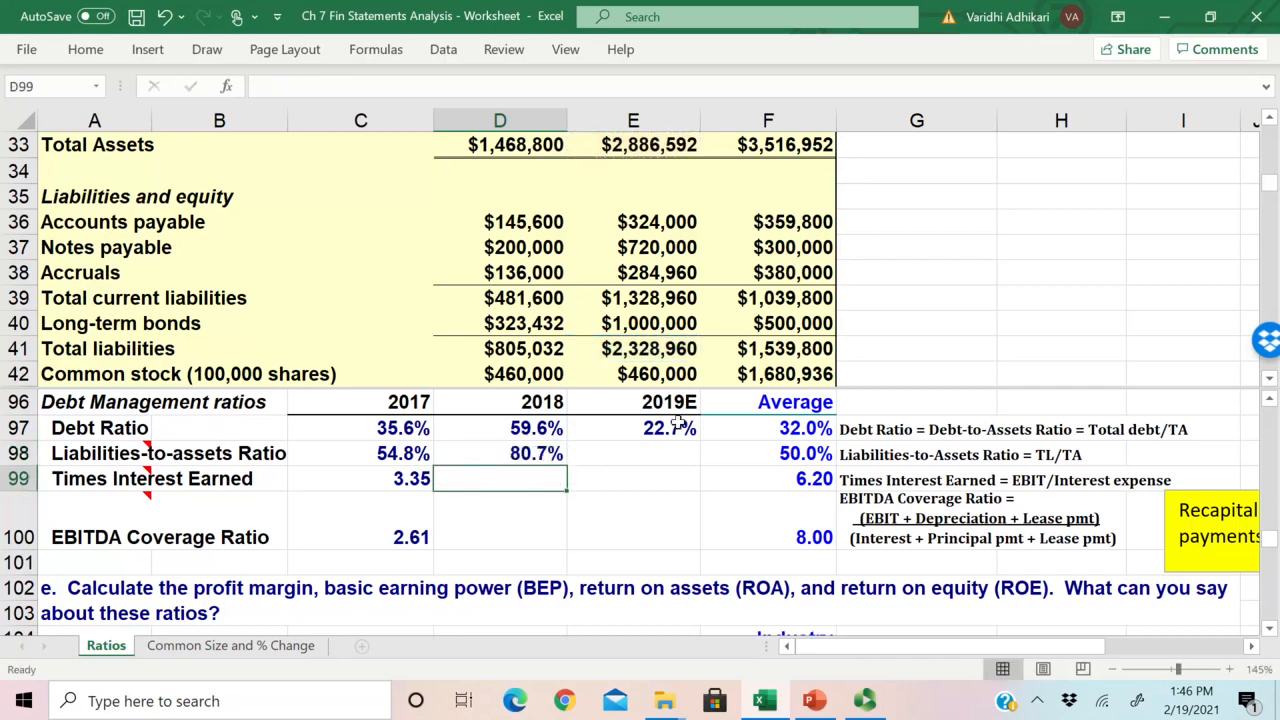
pyautogui.click(535, 452)
pyautogui.moveTo(567, 466); pyautogui.dragTo(672, 466)
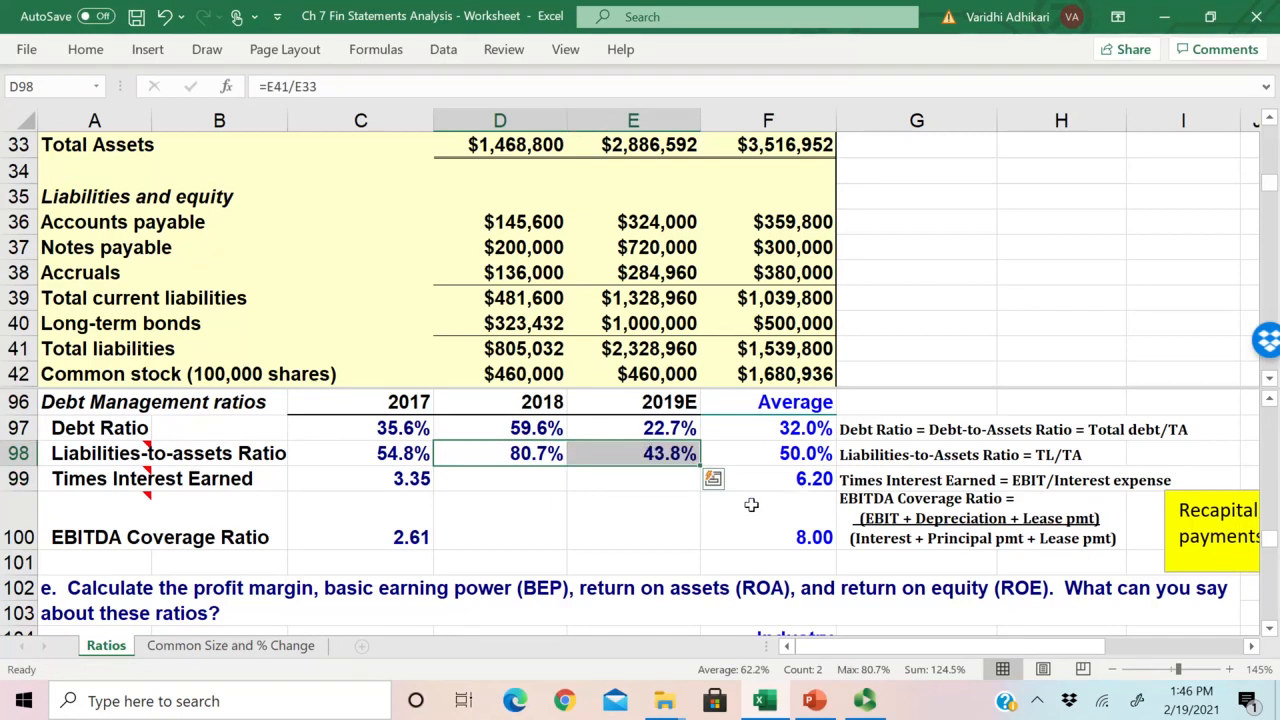
# Step: Compare the 2019E Liabilities-to-assets Ratio with the industry average, and inspect the 2017 Times Interest Earned and EBITDA Coverage cells
pyautogui.click(782, 452)
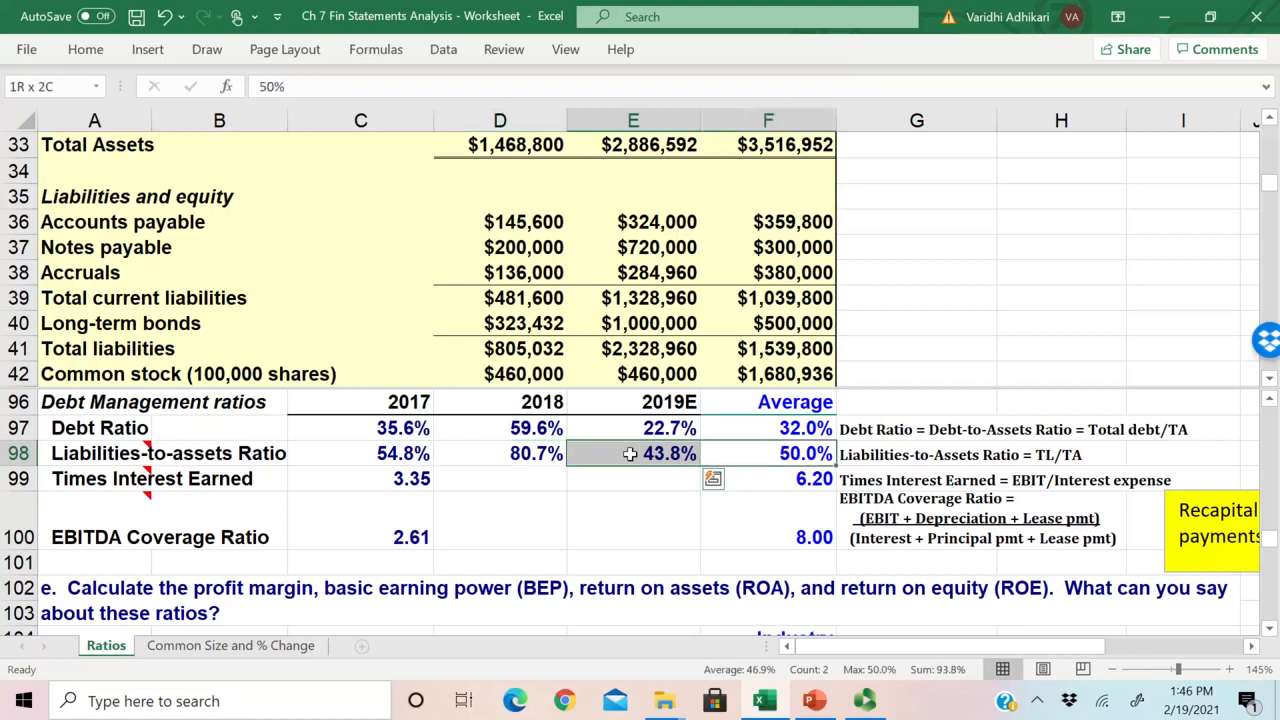
pyautogui.hotkey('shift', 'Left')
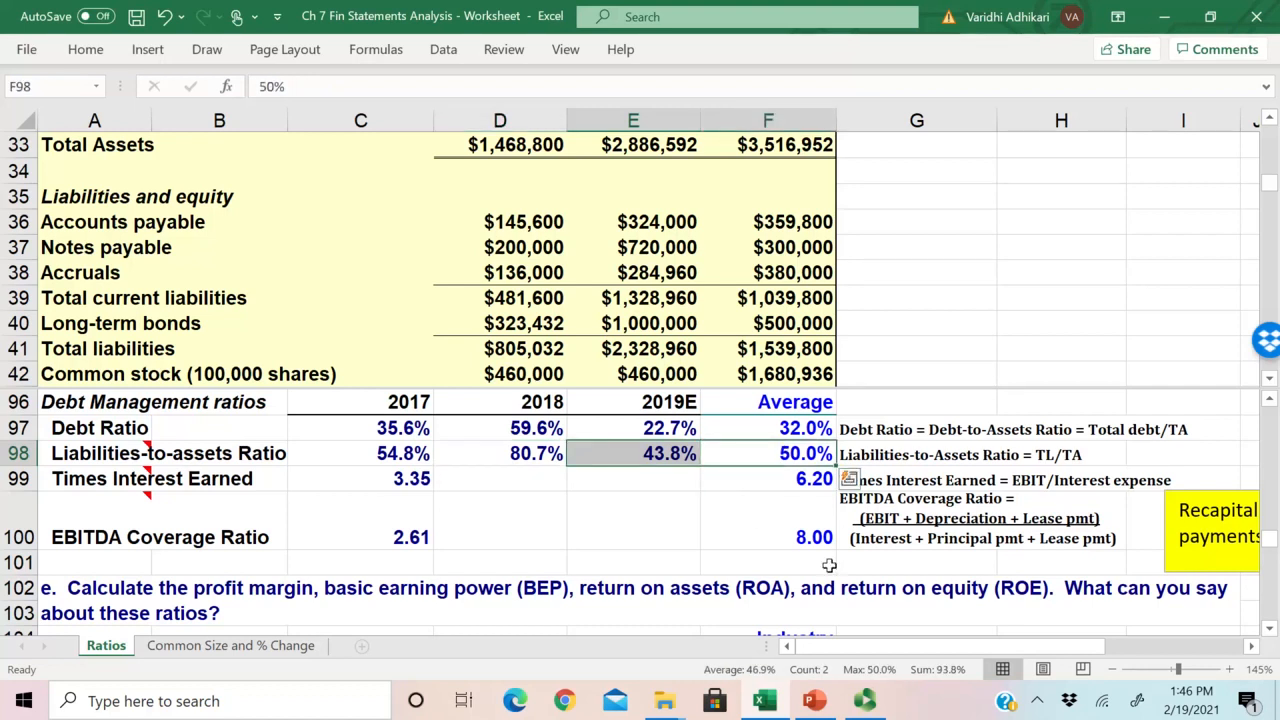
pyautogui.click(799, 457)
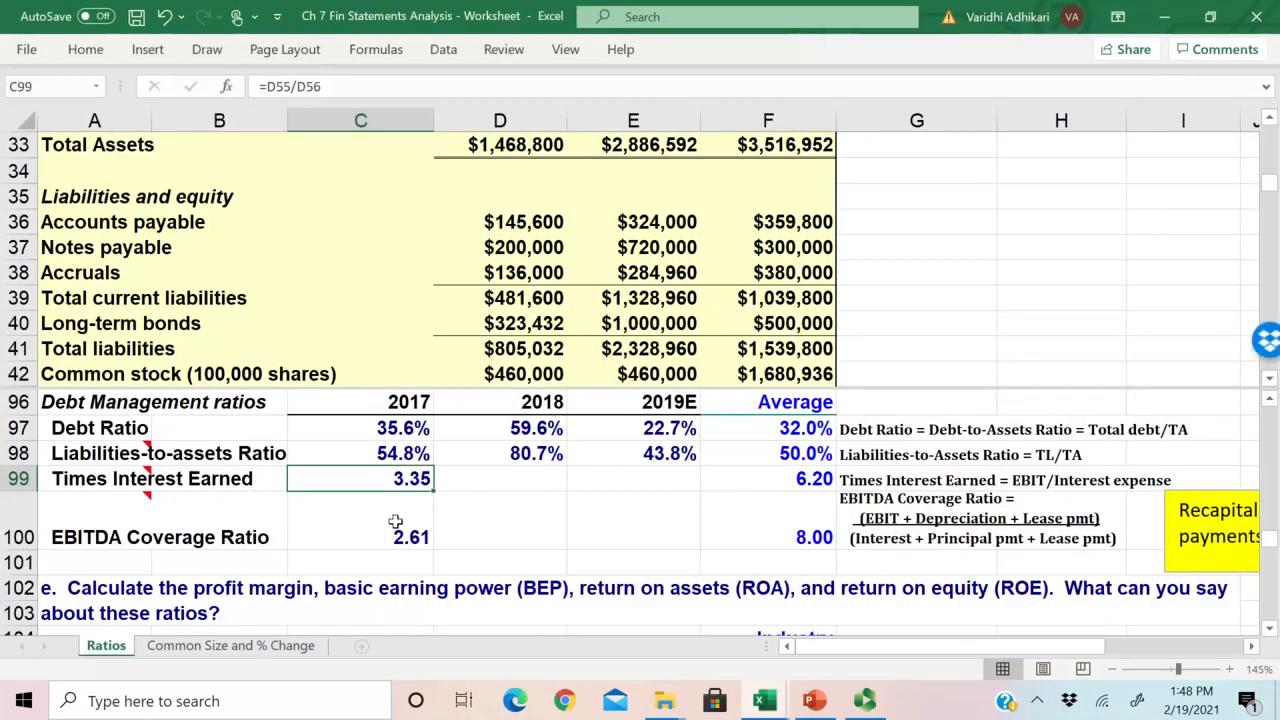
pyautogui.click(396, 521)
pyautogui.click(400, 484)
pyautogui.moveTo(400, 484); pyautogui.dragTo(400, 537)
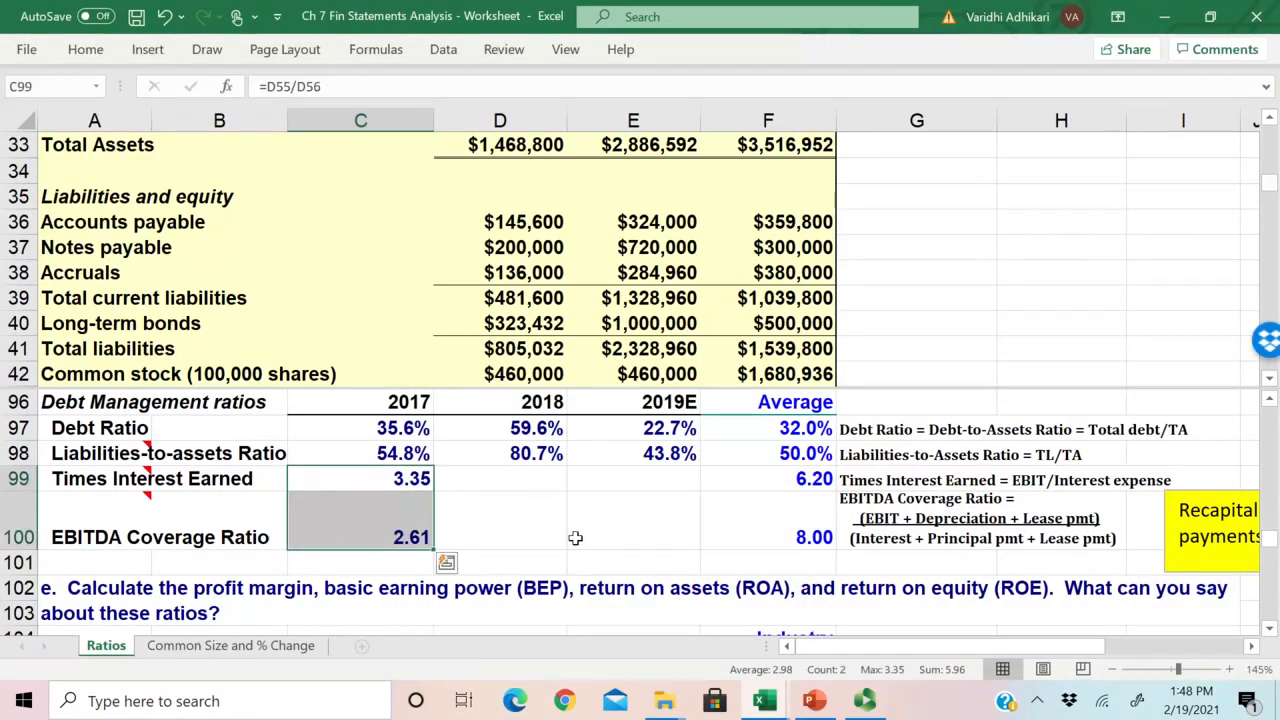
pyautogui.scroll(-1, 575, 538)
pyautogui.scroll(1, 575, 538)
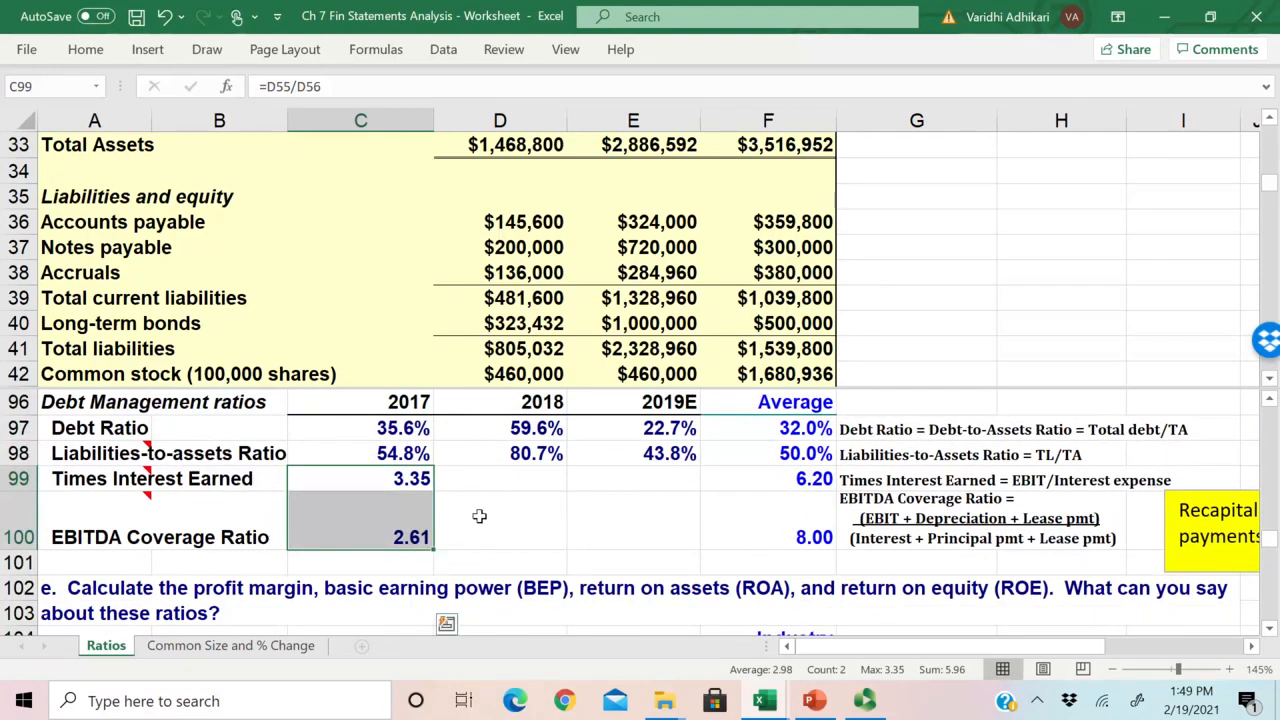
pyautogui.scroll(1, 479, 516)
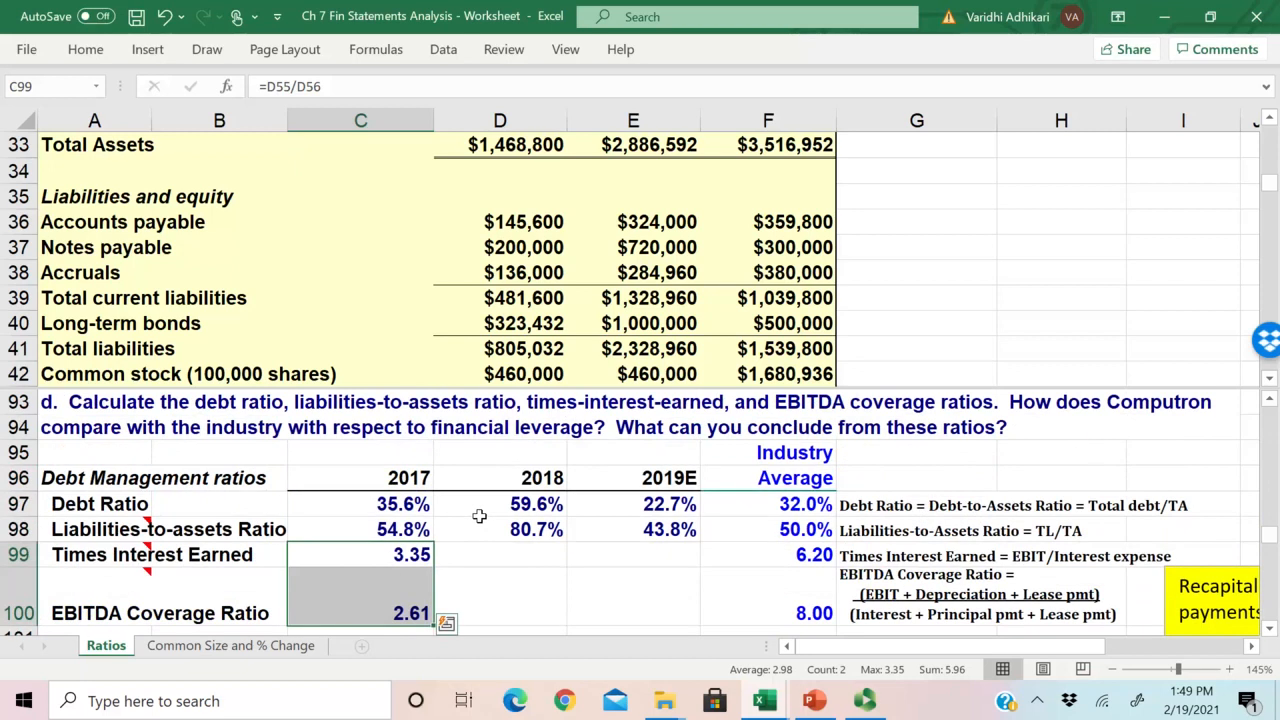
pyautogui.scroll(-1, 479, 516)
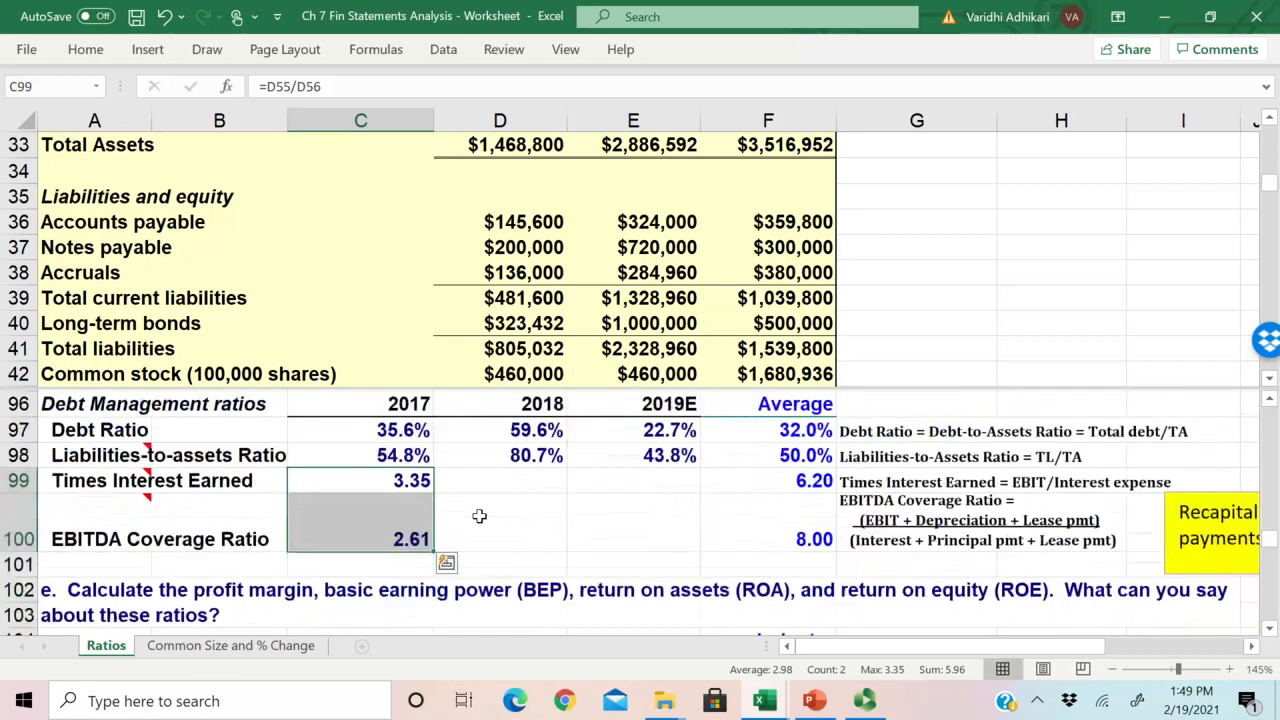
# Step: Calculate the 2018 Times Interest Earned in D99 as =E55/E56, dividing EBIT by interest from the income statement
pyautogui.click(60, 478)
pyautogui.click(496, 483)
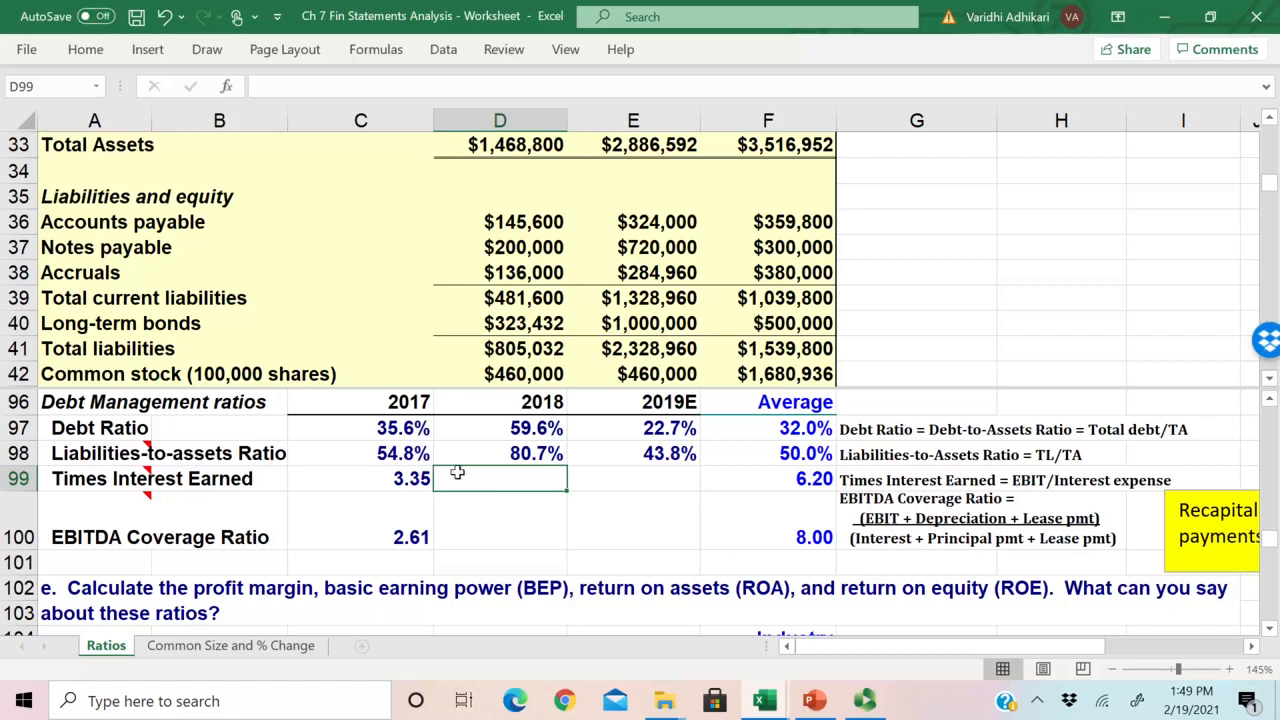
pyautogui.write('=')
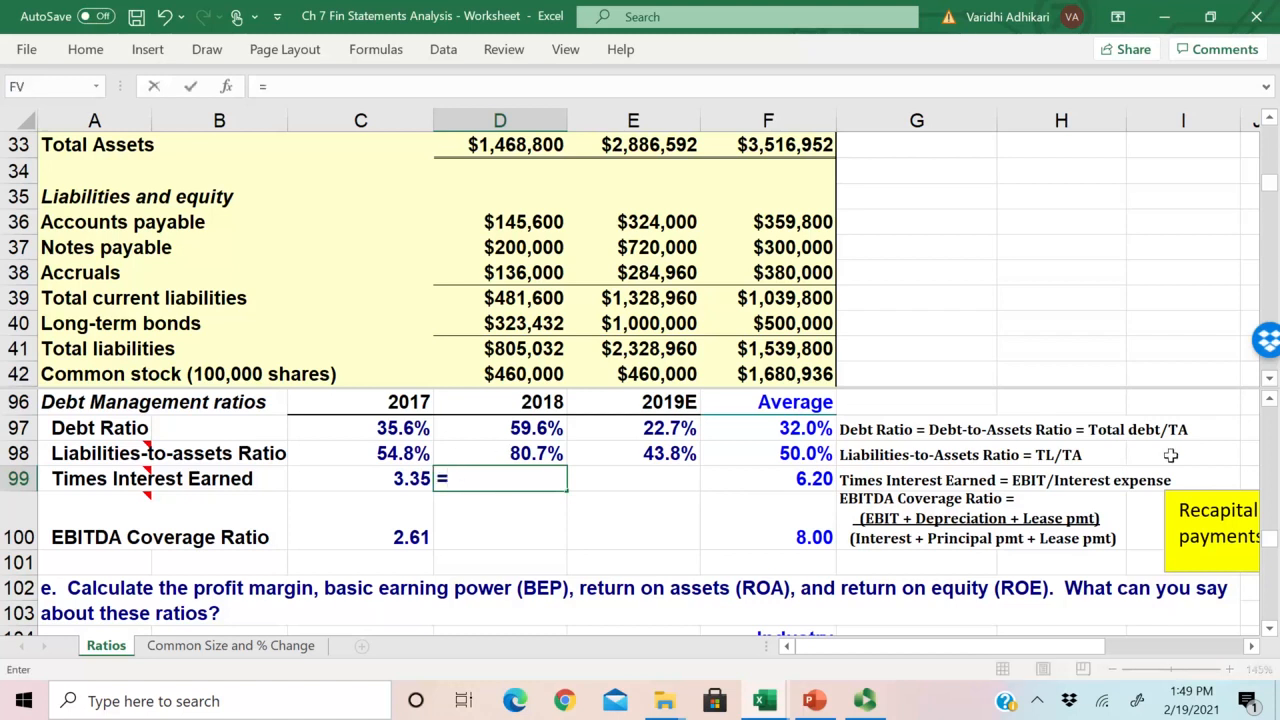
pyautogui.scroll(2, 570, 293)
pyautogui.scroll(-1, 570, 293)
pyautogui.scroll(-1, 568, 293)
pyautogui.click(530, 272)
pyautogui.scroll(4, 530, 268)
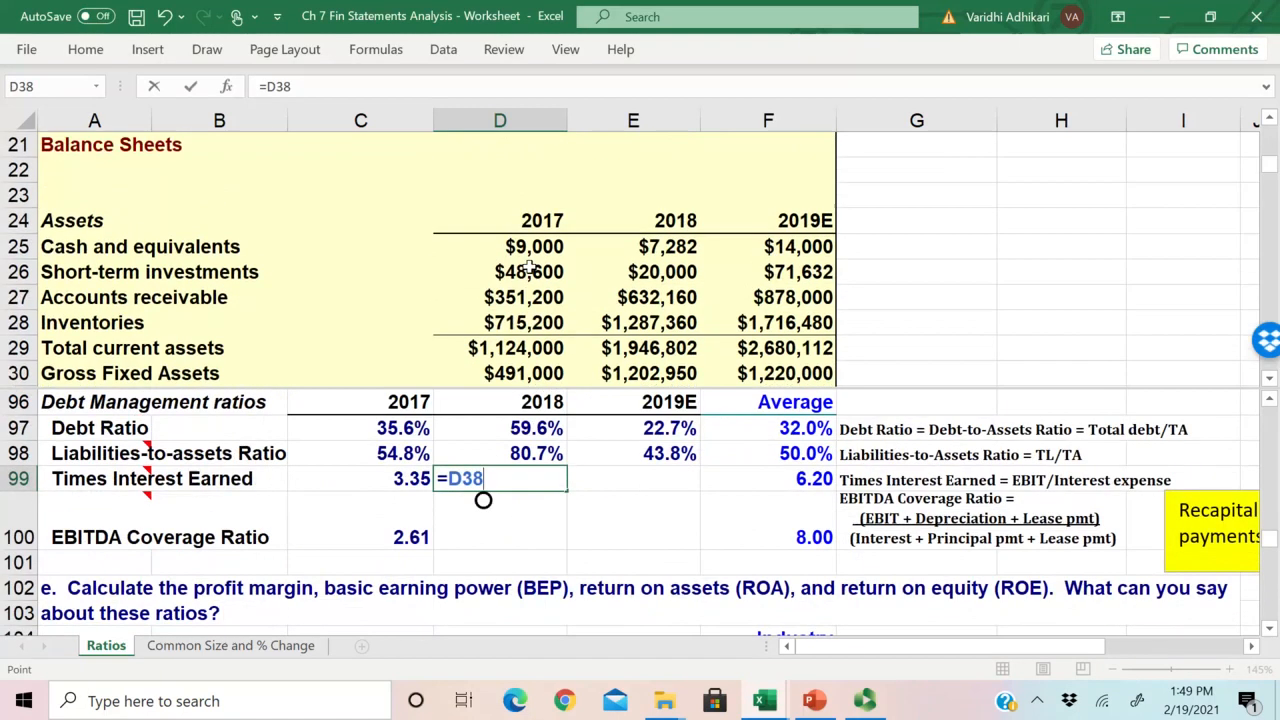
pyautogui.scroll(-7, 530, 268)
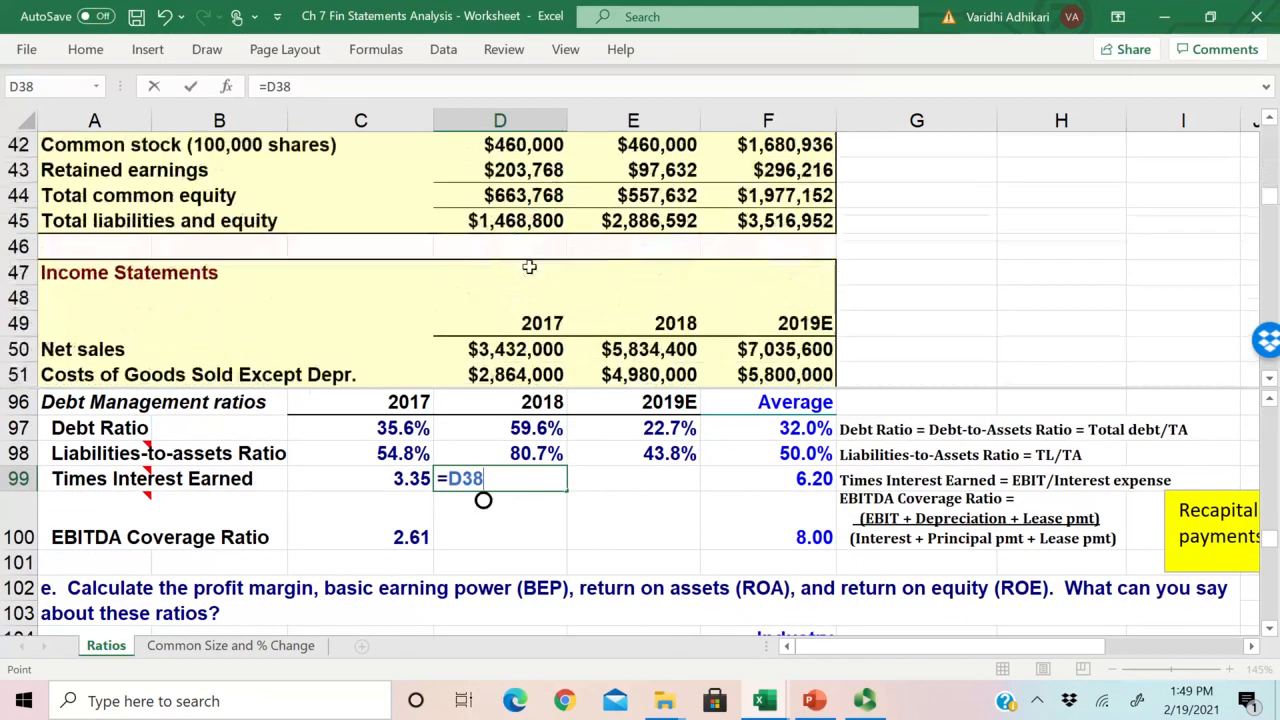
pyautogui.scroll(-2, 530, 267)
pyautogui.scroll(2, 530, 267)
pyautogui.scroll(-2, 530, 267)
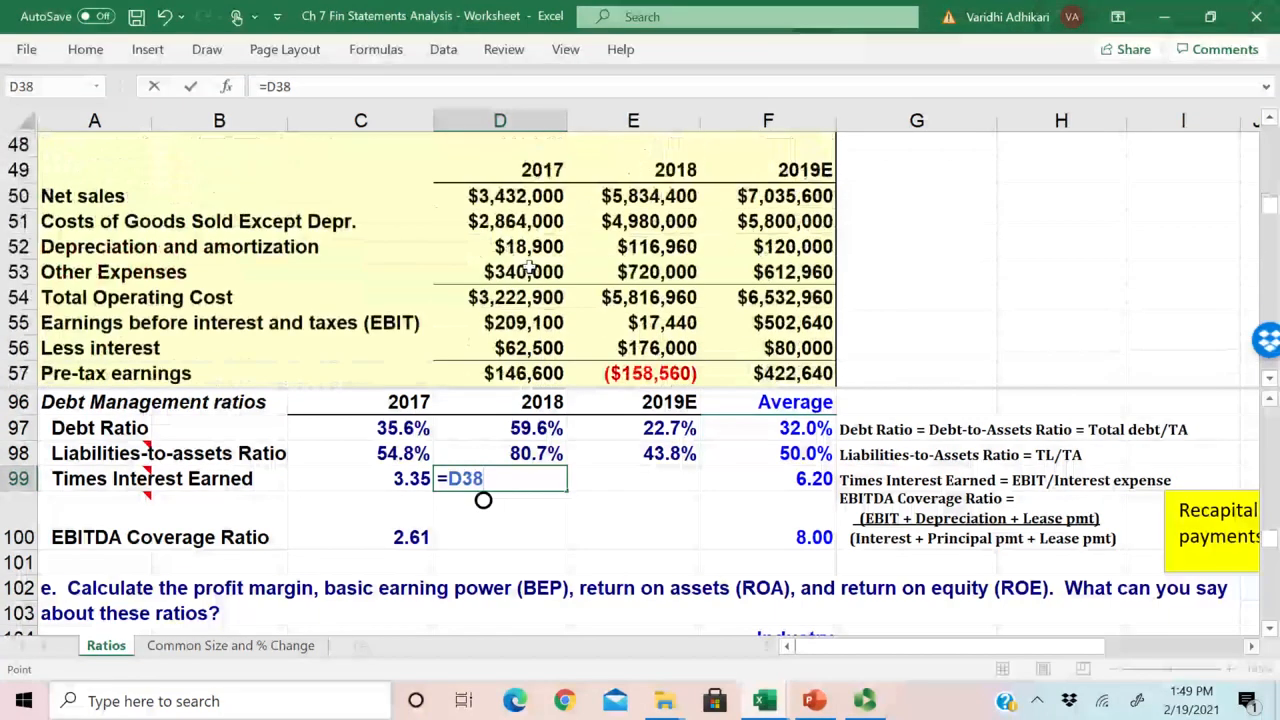
pyautogui.scroll(-1, 530, 268)
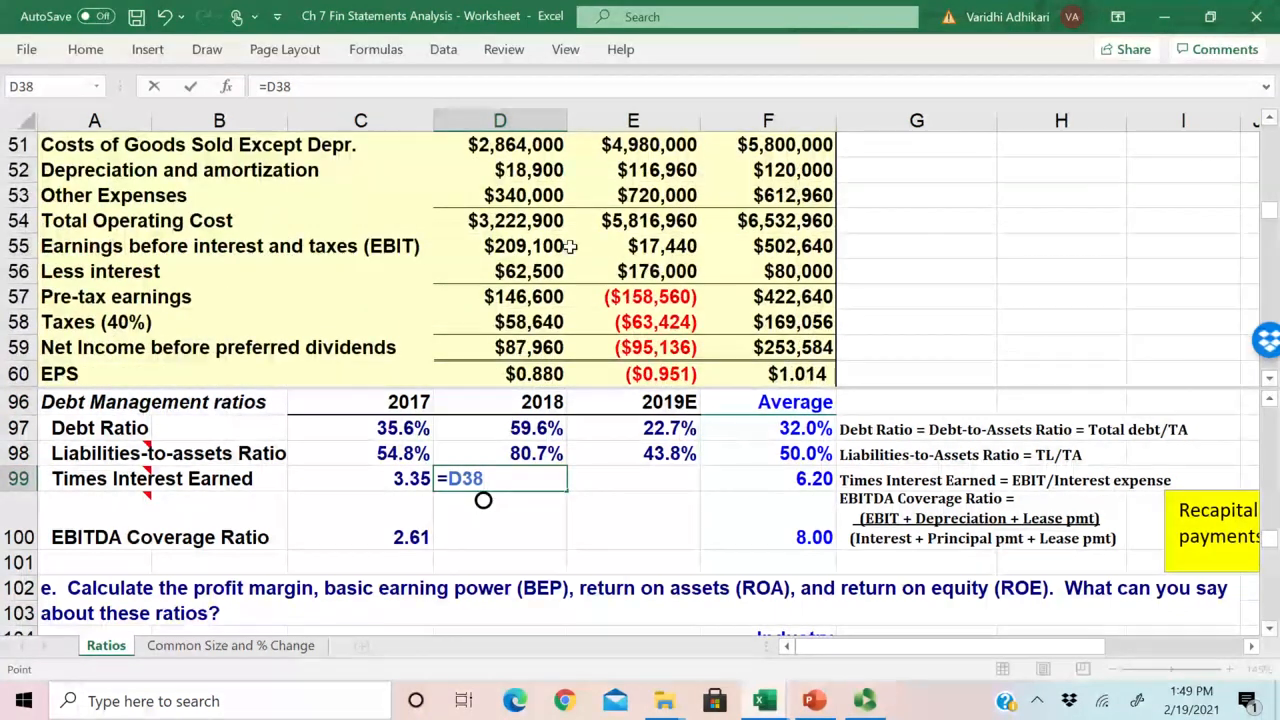
pyautogui.click(632, 247)
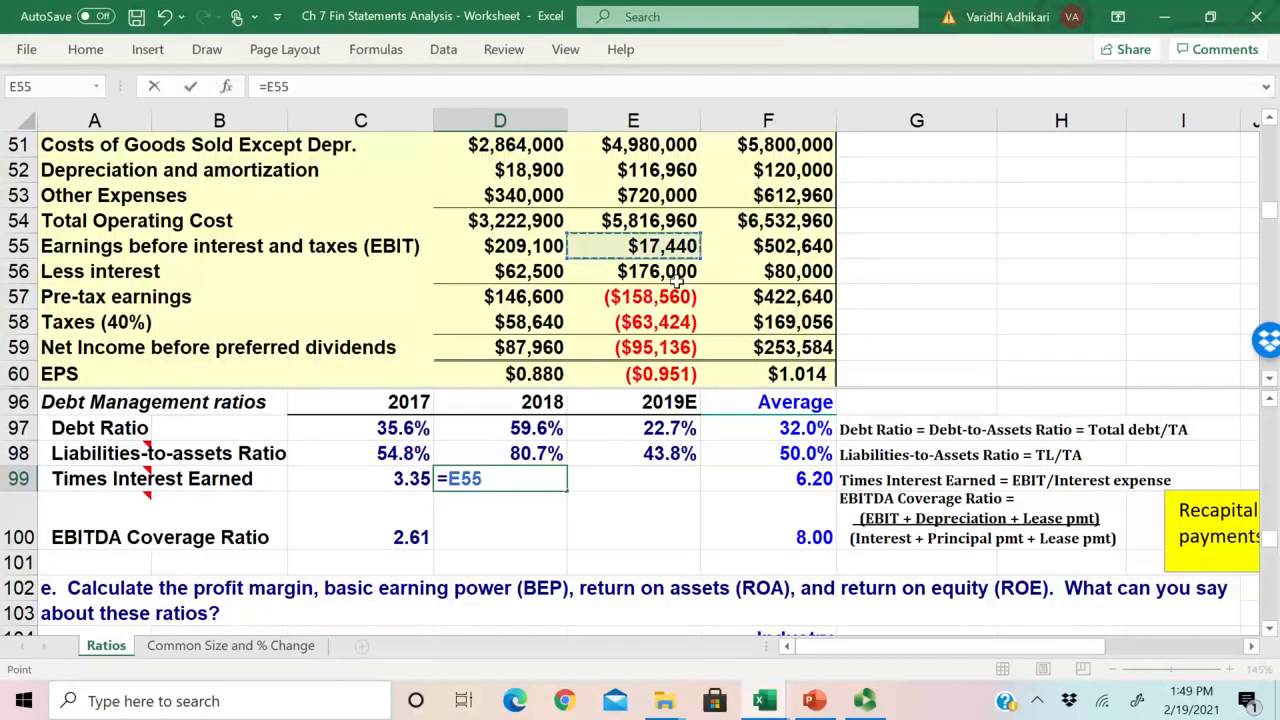
pyautogui.write('/')
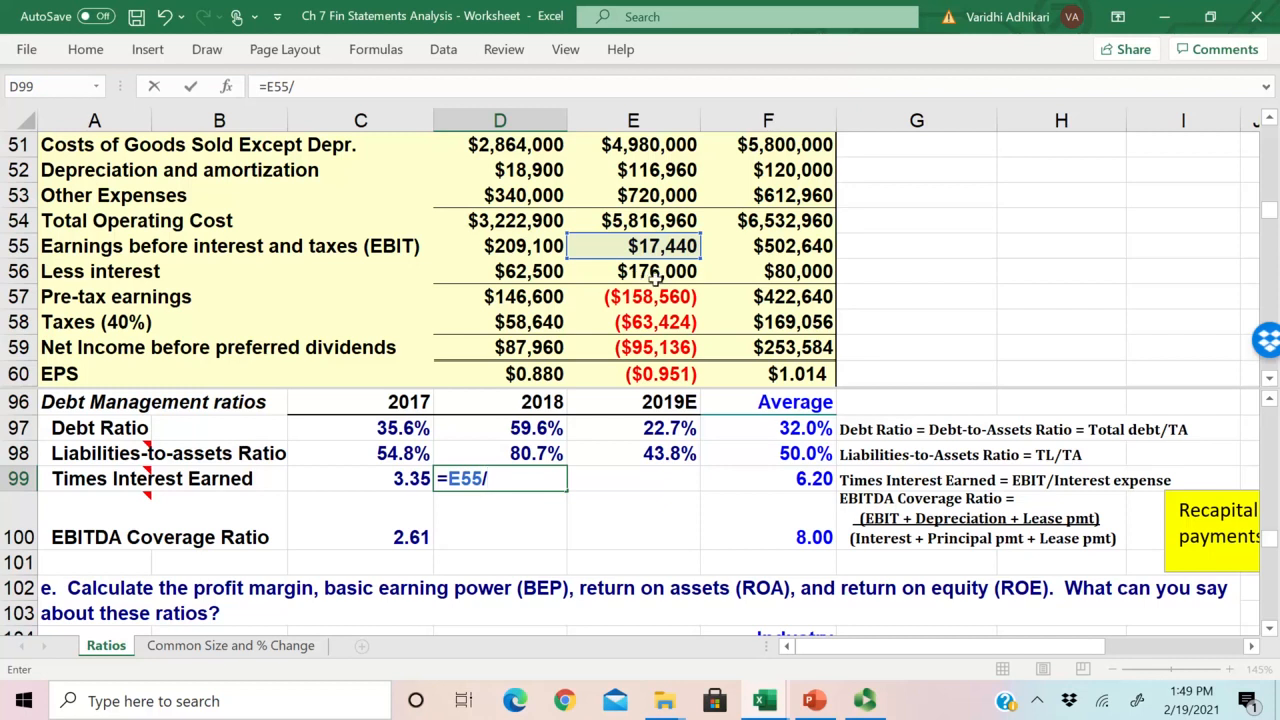
pyautogui.click(652, 278)
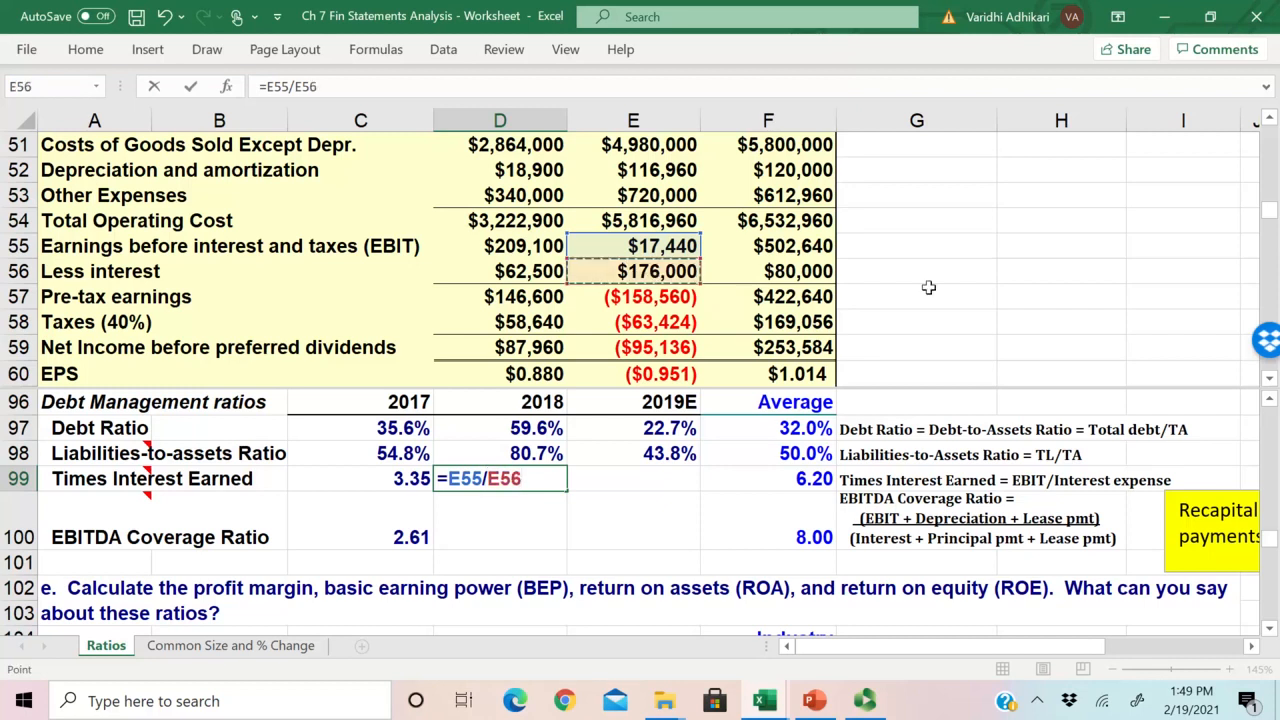
pyautogui.press('Return')
pyautogui.click(691, 277)
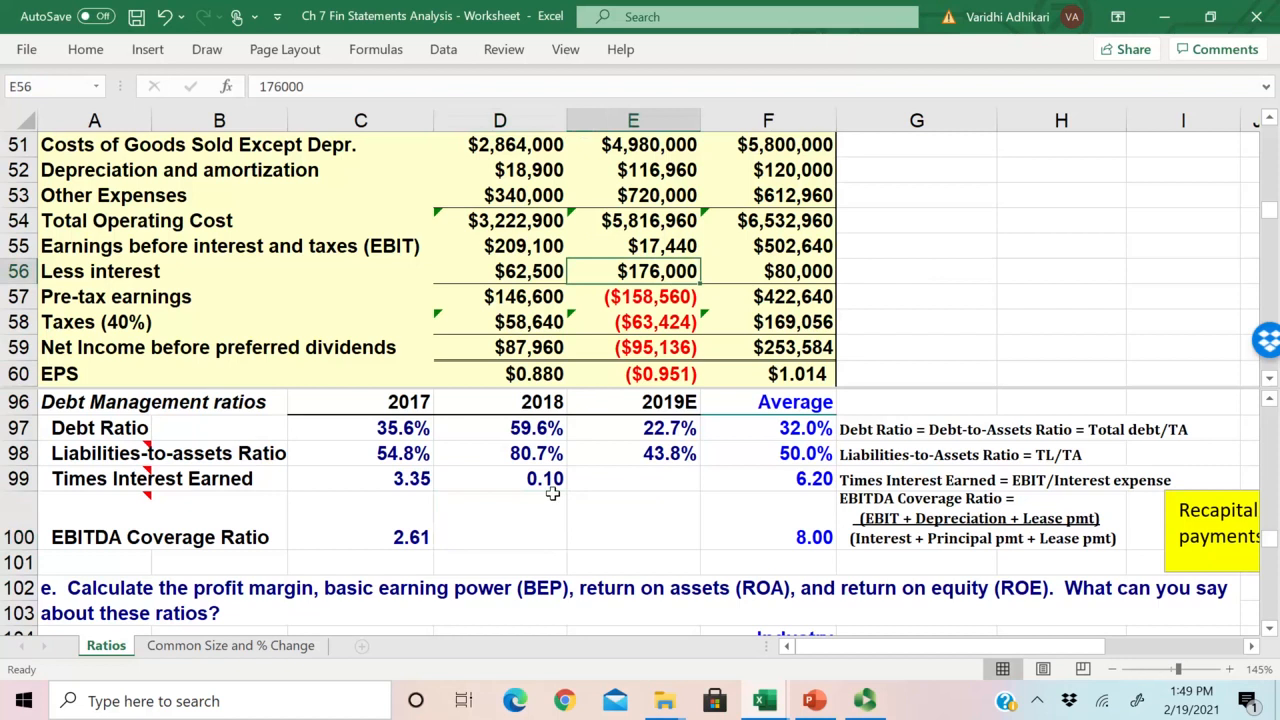
# Step: Fill the Times Interest Earned formula from D99 across to E99 for 2019E and check the copied formula
pyautogui.click(549, 486)
pyautogui.click(412, 481)
pyautogui.click(519, 481)
pyautogui.moveTo(568, 491); pyautogui.dragTo(663, 496)
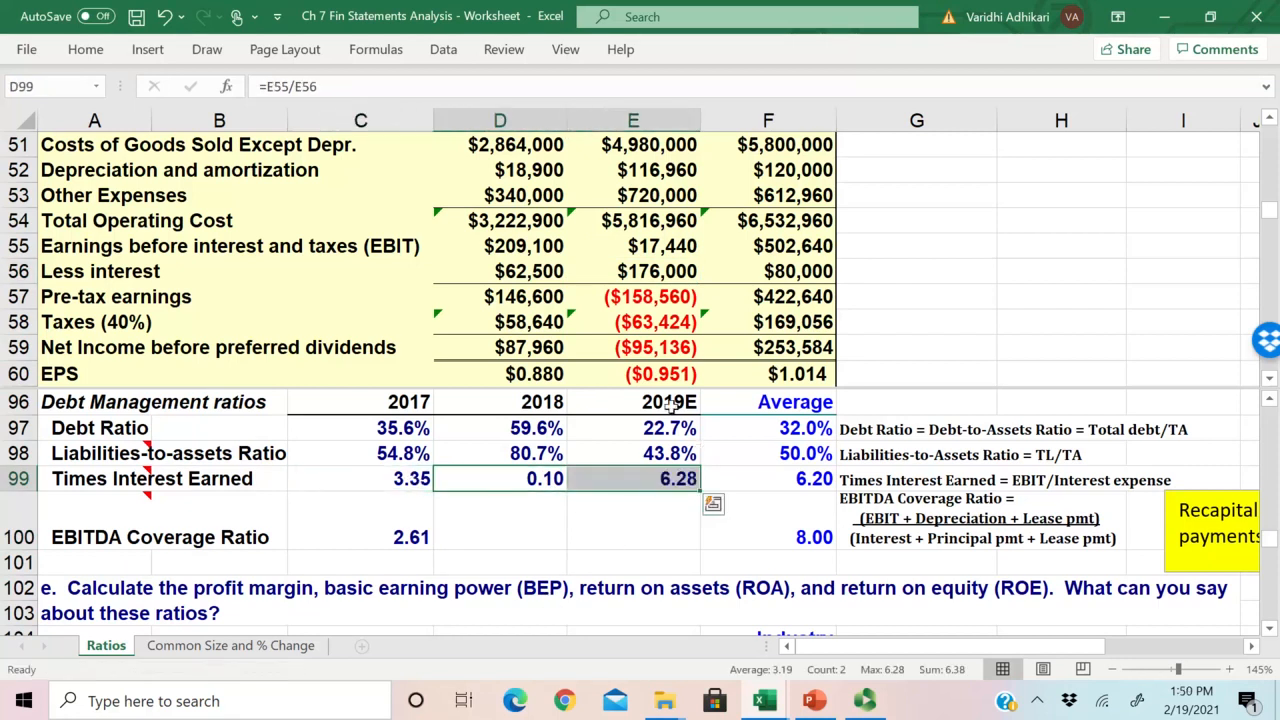
pyautogui.click(652, 484)
pyautogui.press('Up')
pyautogui.scroll(-1, 652, 484)
pyautogui.scroll(1, 652, 484)
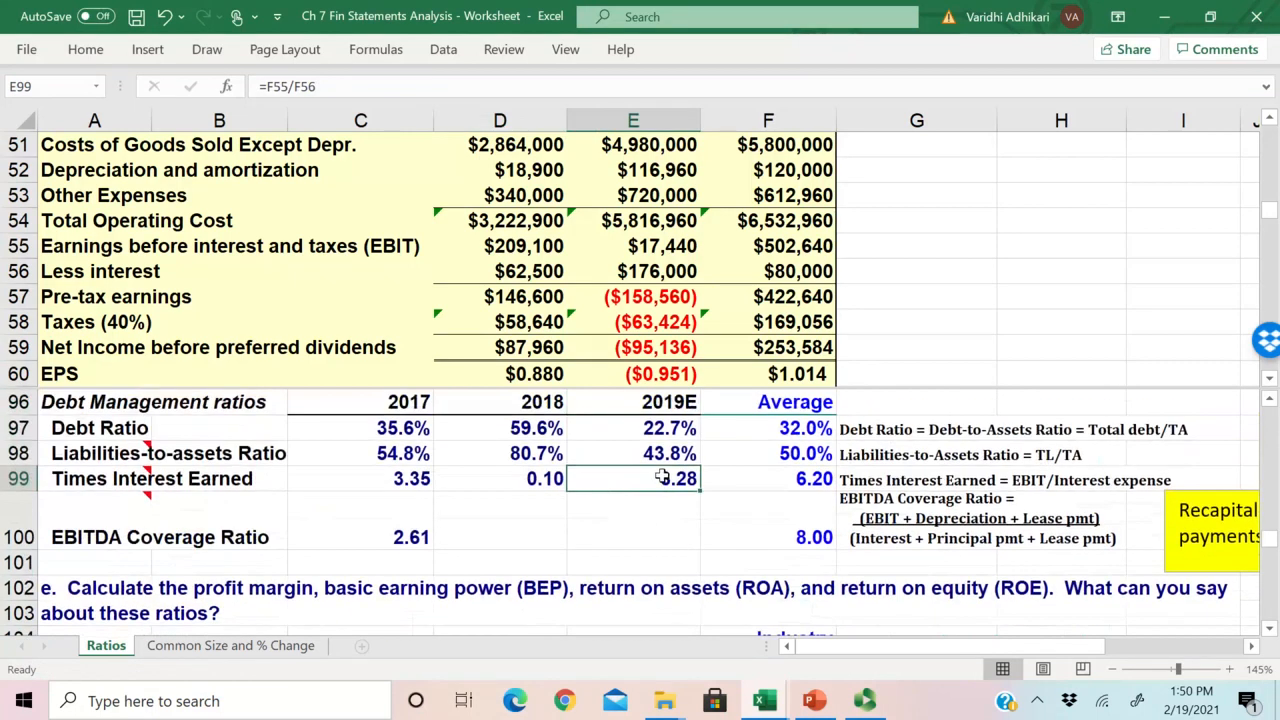
pyautogui.scroll(-2, 652, 494)
pyautogui.click(652, 486)
pyautogui.scroll(2, 653, 544)
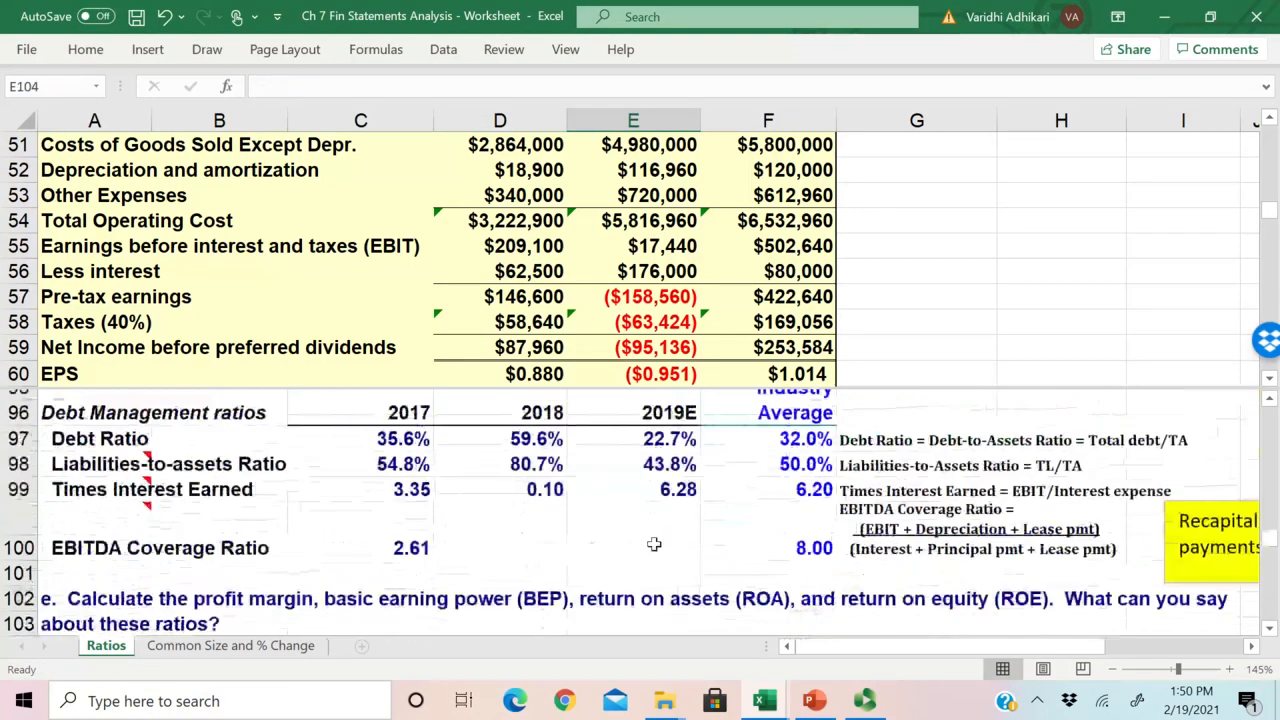
# Step: Check the 2019E Times Interest Earned formula in E99 against 2019E EBIT and interest, and compare the ratio with the industry average
pyautogui.scroll(-2, 653, 544)
pyautogui.scroll(3, 653, 550)
pyautogui.click(690, 574)
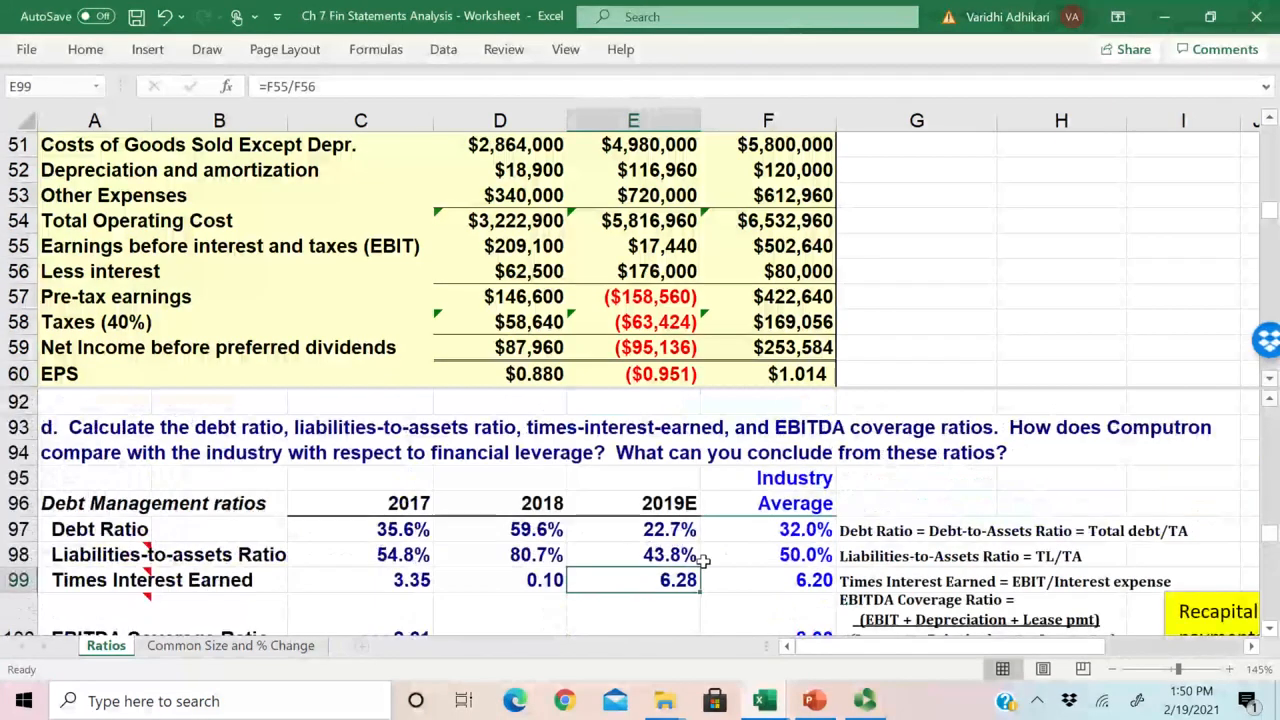
pyautogui.scroll(-1, 703, 562)
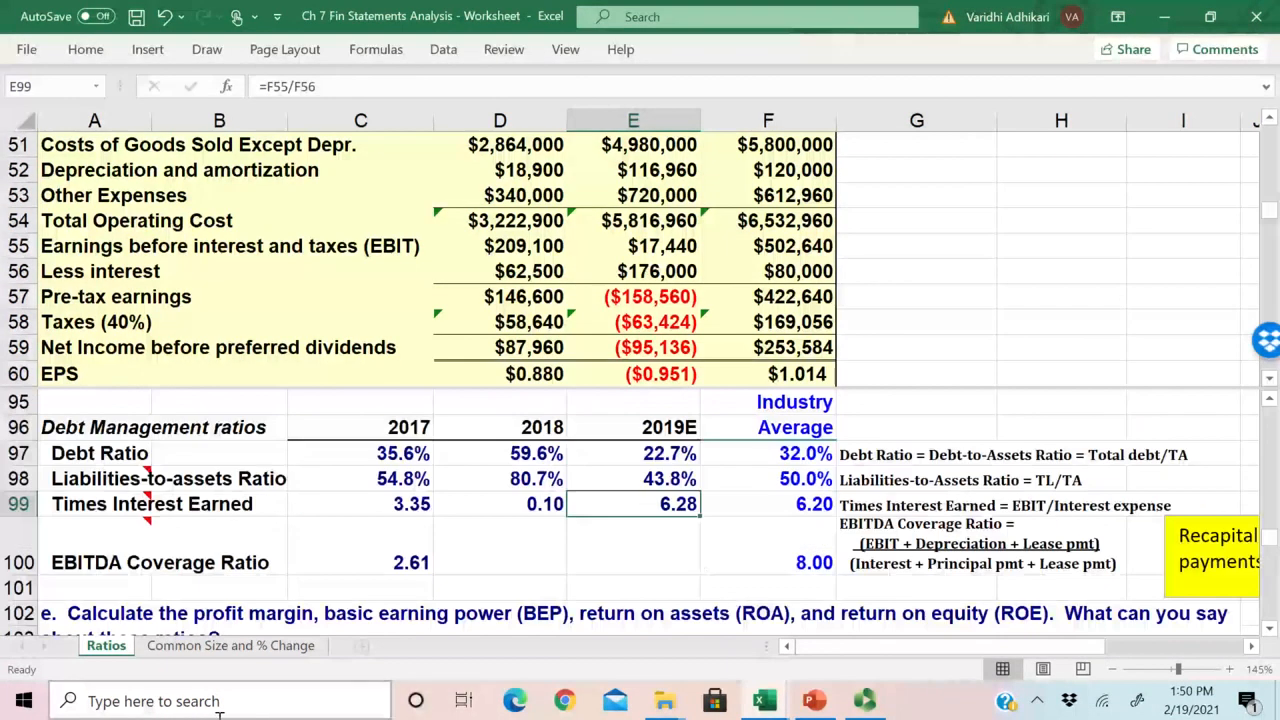
pyautogui.doubleClick(652, 505)
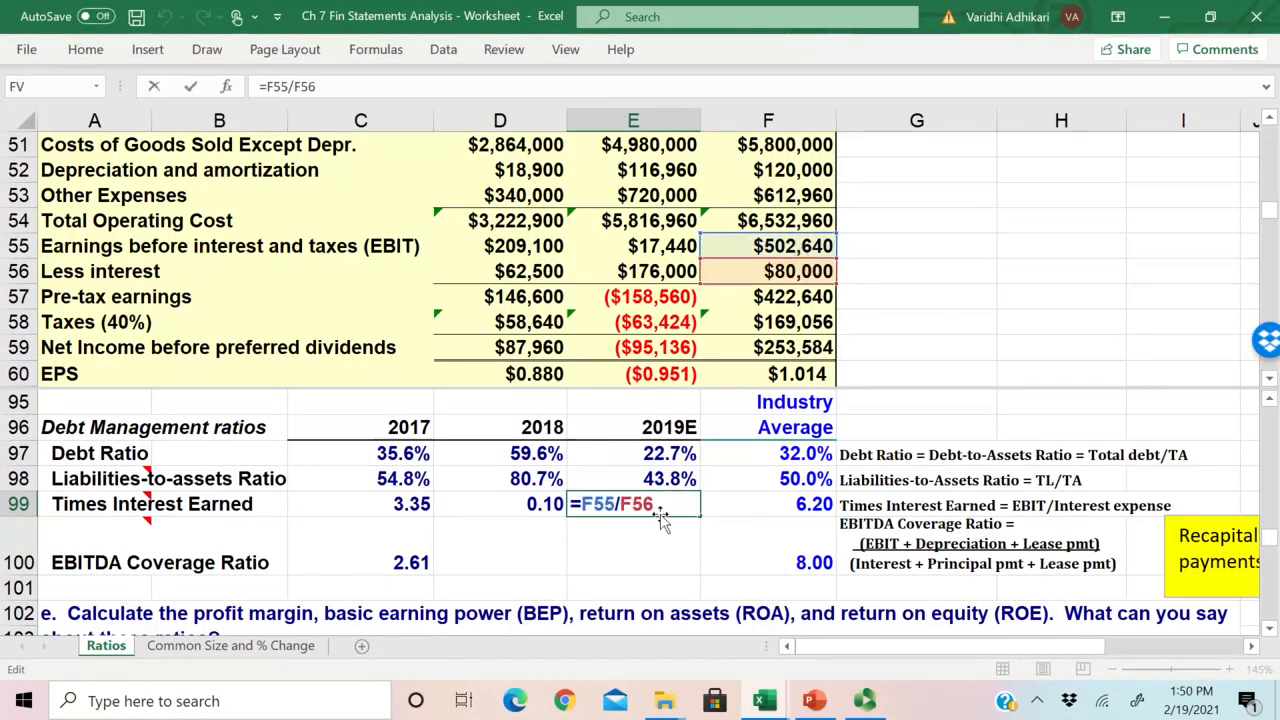
pyautogui.press('Escape')
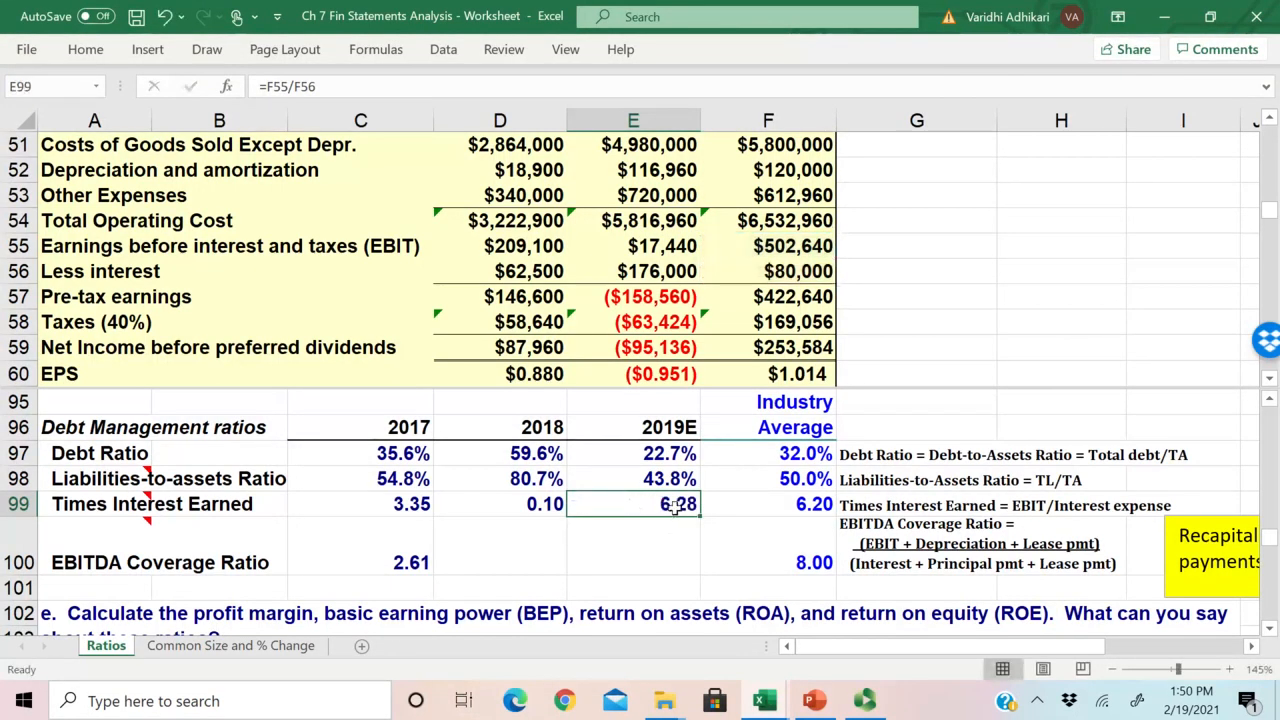
pyautogui.click(795, 254)
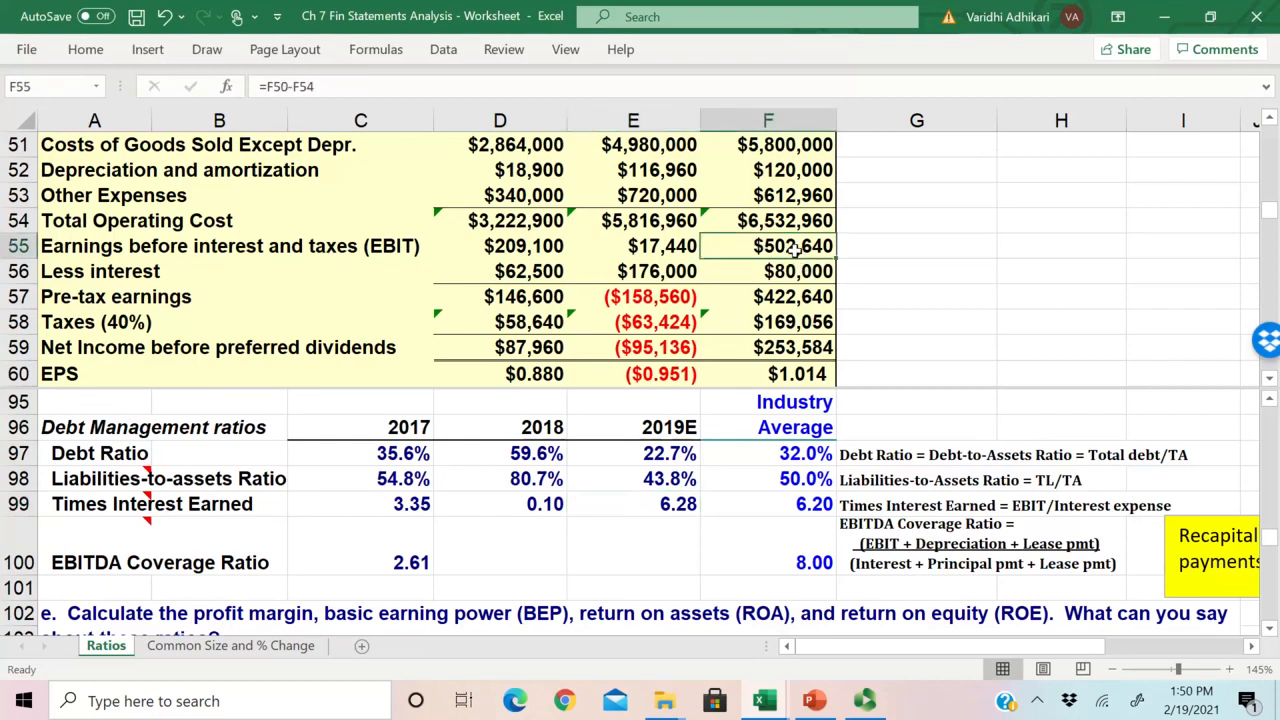
pyautogui.moveTo(794, 250); pyautogui.dragTo(792, 270)
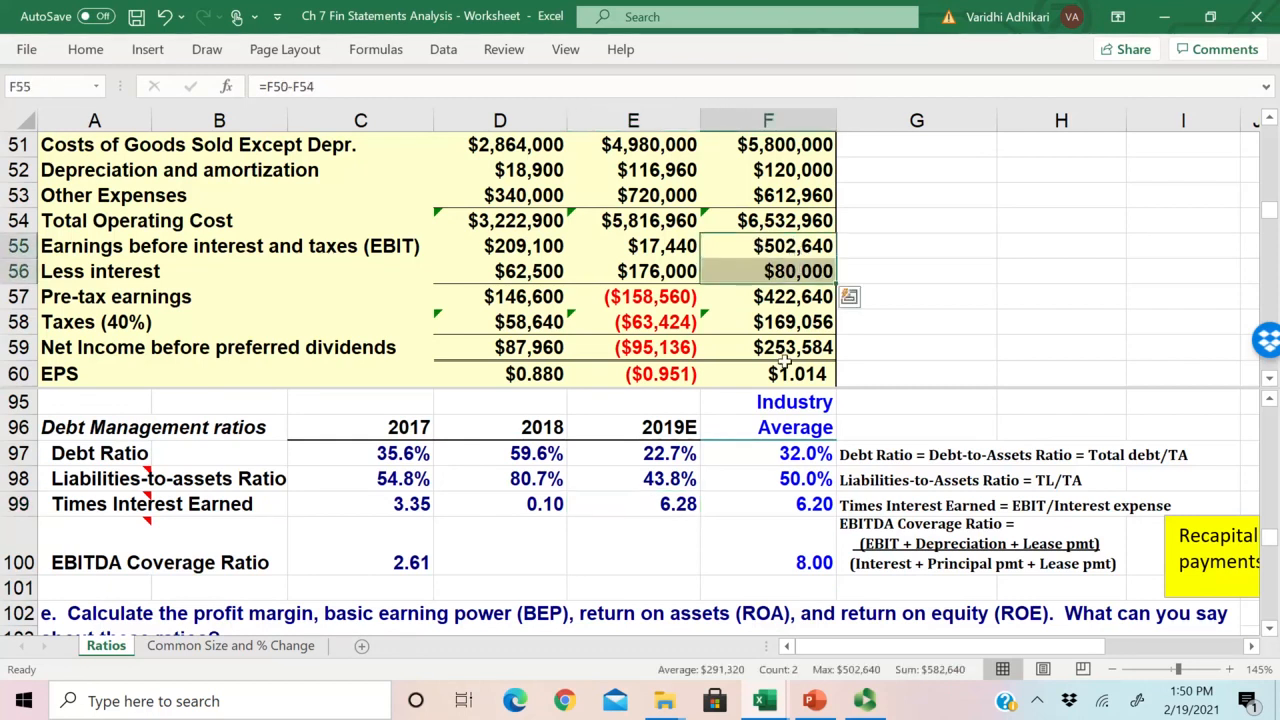
pyautogui.click(677, 500)
pyautogui.moveTo(797, 277); pyautogui.dragTo(800, 252)
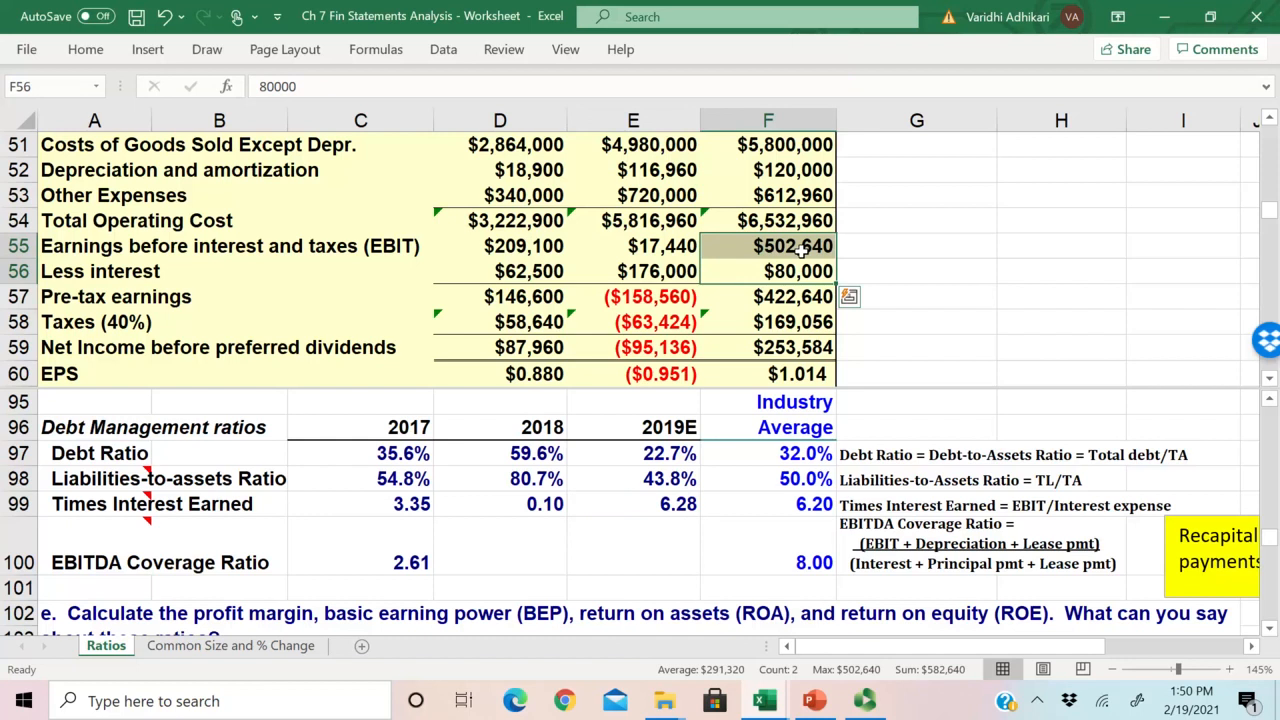
pyautogui.press('XF86AudioRaiseVolume')
pyautogui.click(678, 506)
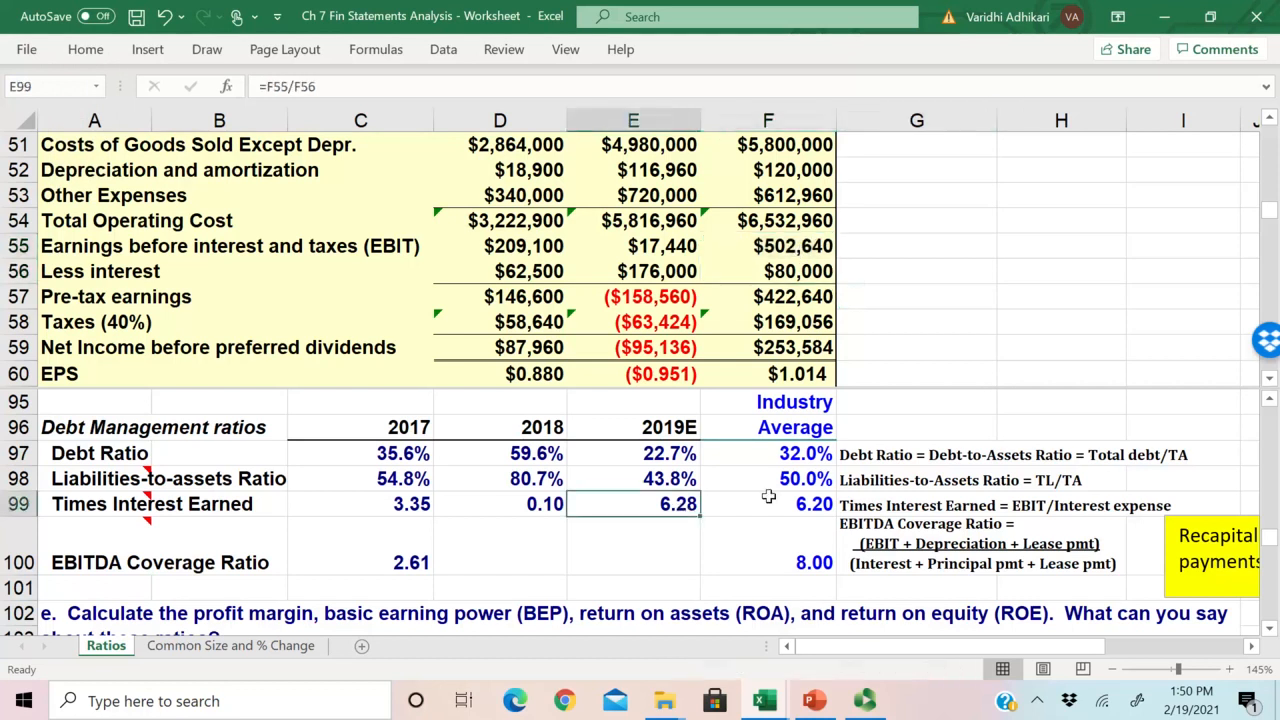
pyautogui.moveTo(768, 496); pyautogui.dragTo(684, 504)
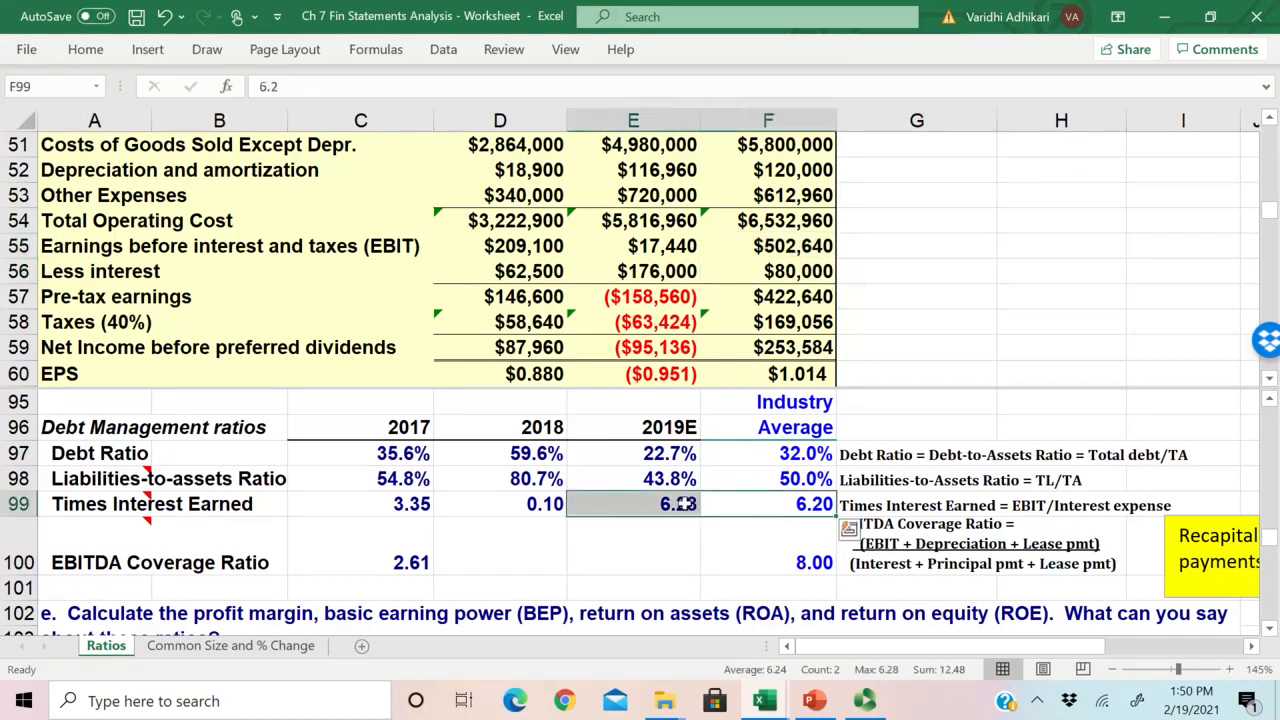
# Step: Examine the 2018 Times Interest Earned in D99 against 2018 EBIT and interest, and compare the ratio across 2017, 2018 and 2019E
pyautogui.click(537, 504)
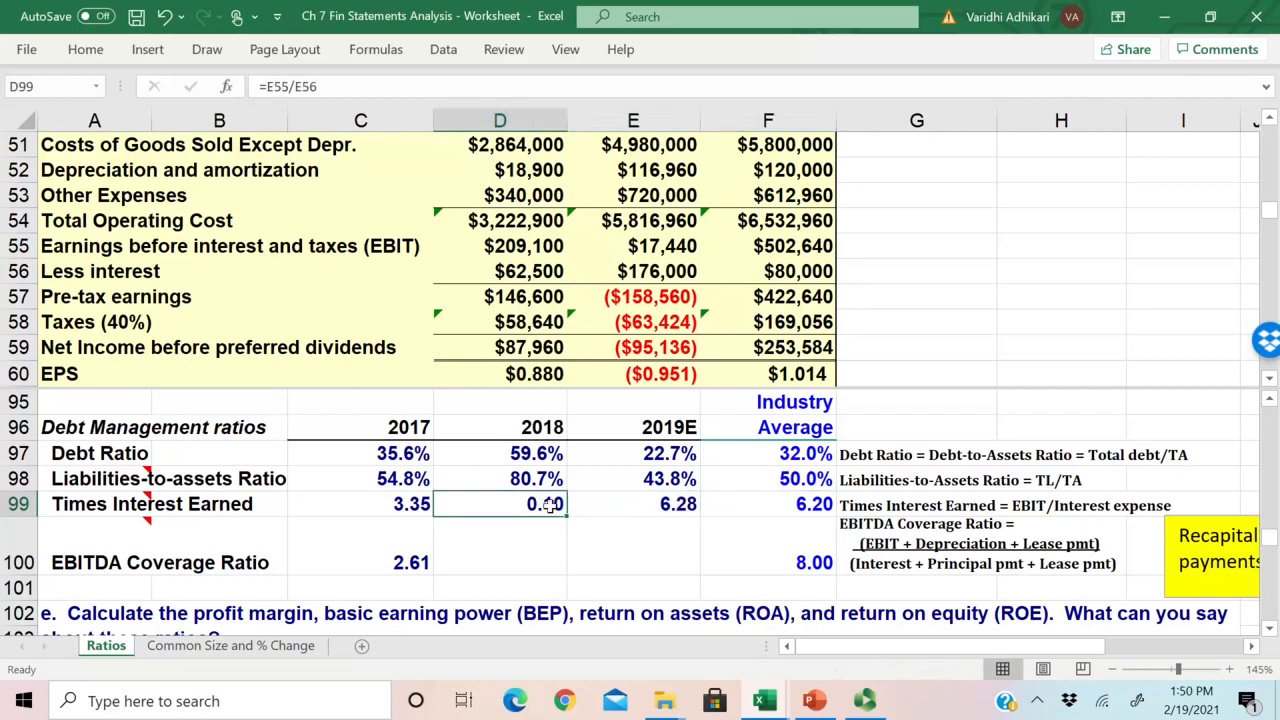
pyautogui.click(646, 271)
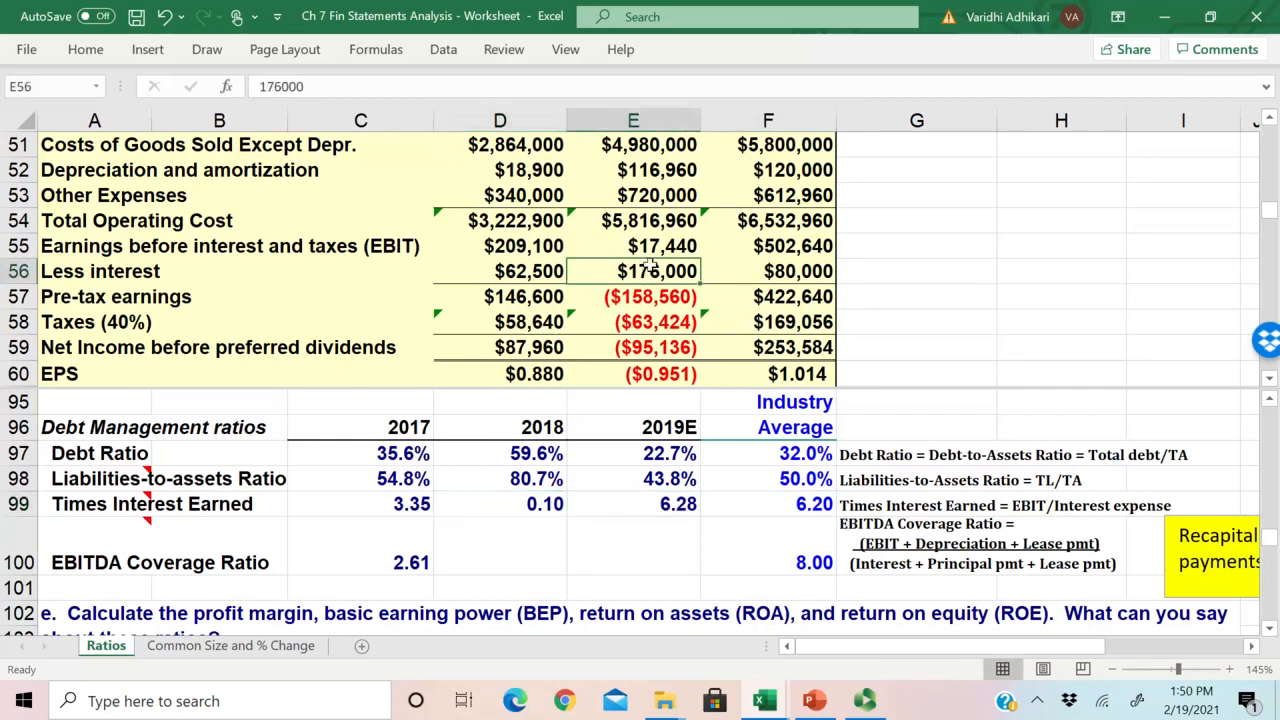
pyautogui.click(552, 510)
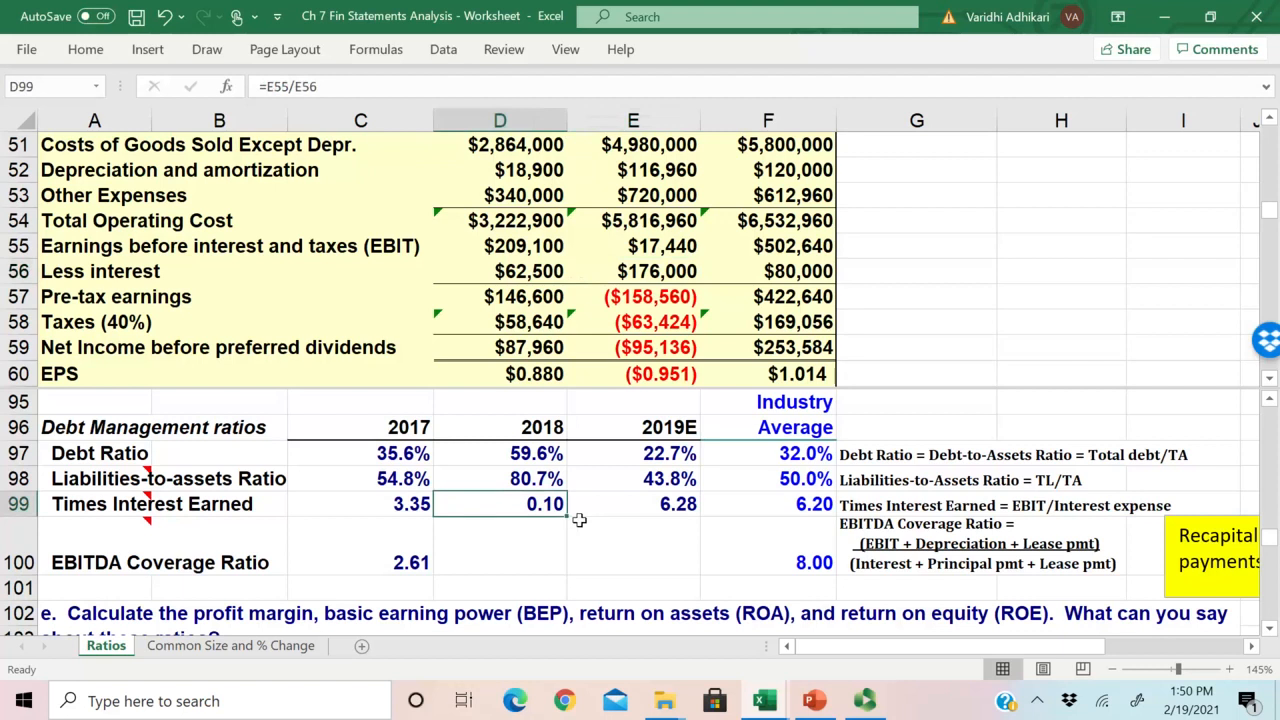
pyautogui.click(652, 270)
pyautogui.click(650, 246)
pyautogui.click(556, 502)
pyautogui.moveTo(650, 274); pyautogui.dragTo(660, 374)
pyautogui.moveTo(400, 504); pyautogui.dragTo(698, 512)
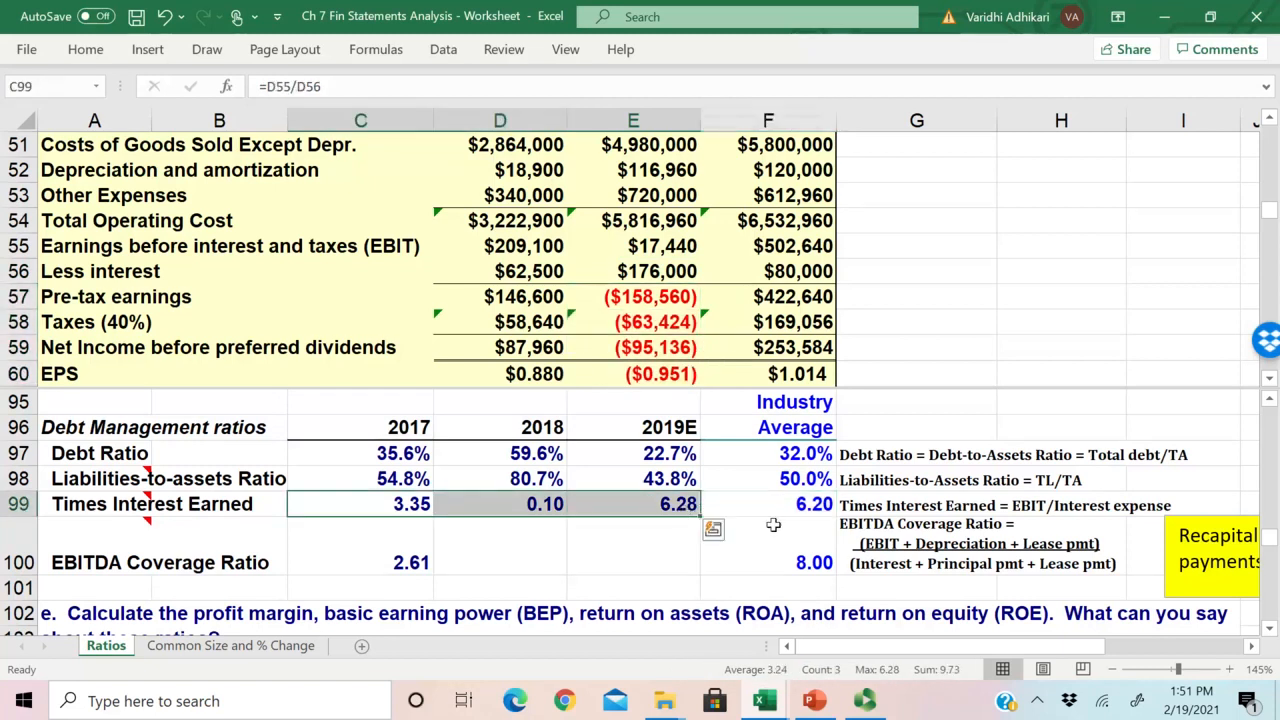
pyautogui.click(655, 503)
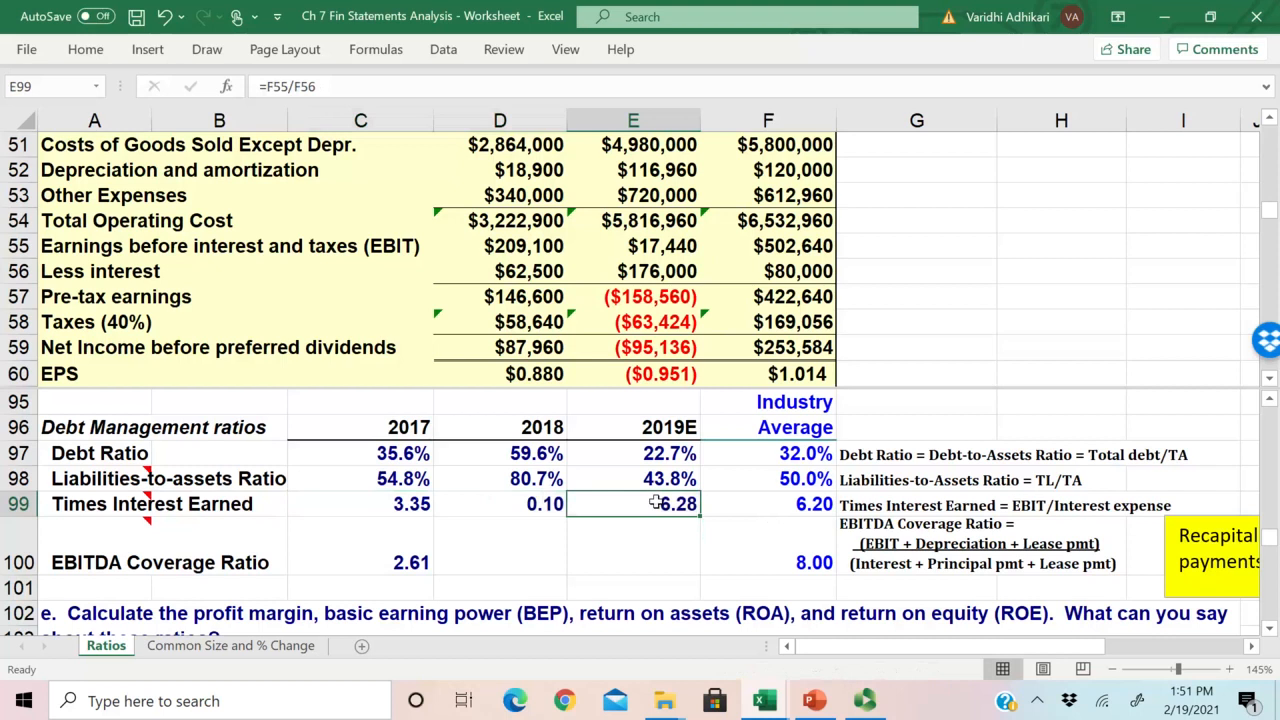
# Step: Look over the EBITDA Coverage Ratio row and inspect the 2017 formula in C100
pyautogui.scroll(-1, 655, 503)
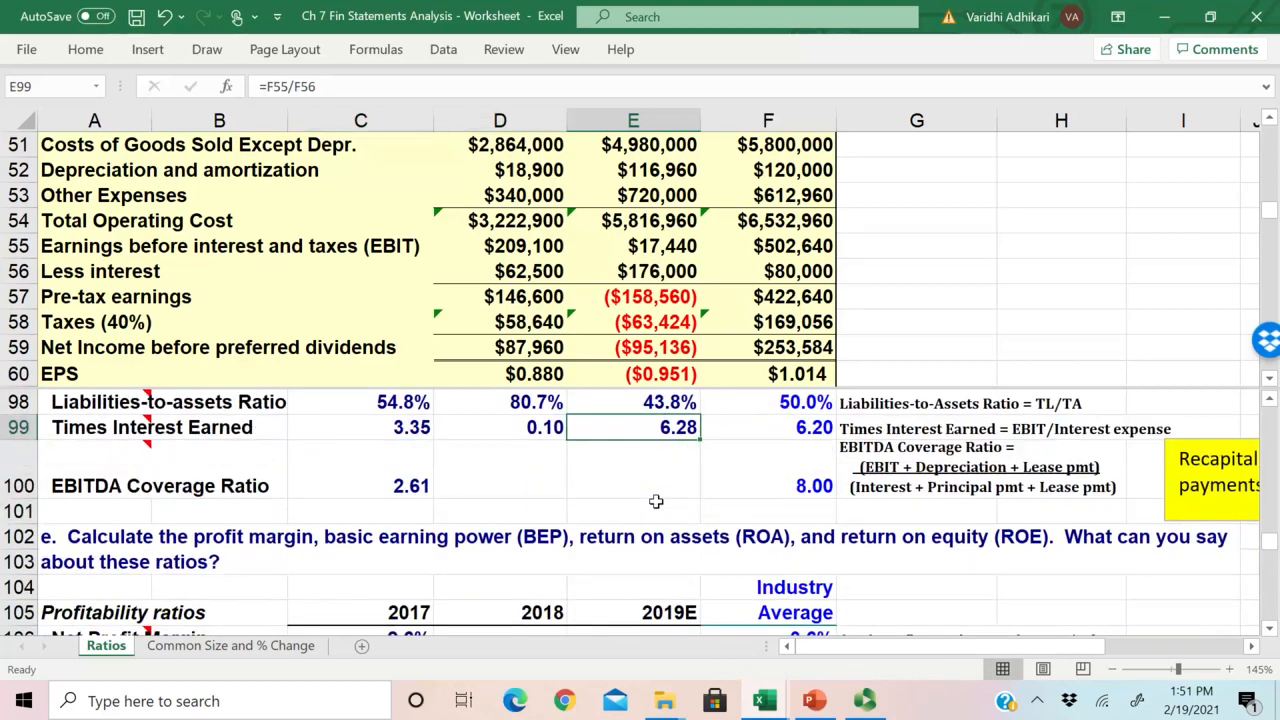
pyautogui.press('Down')
pyautogui.press('Left')
pyautogui.press('Left')
pyautogui.press('Left')
pyautogui.press('Left')
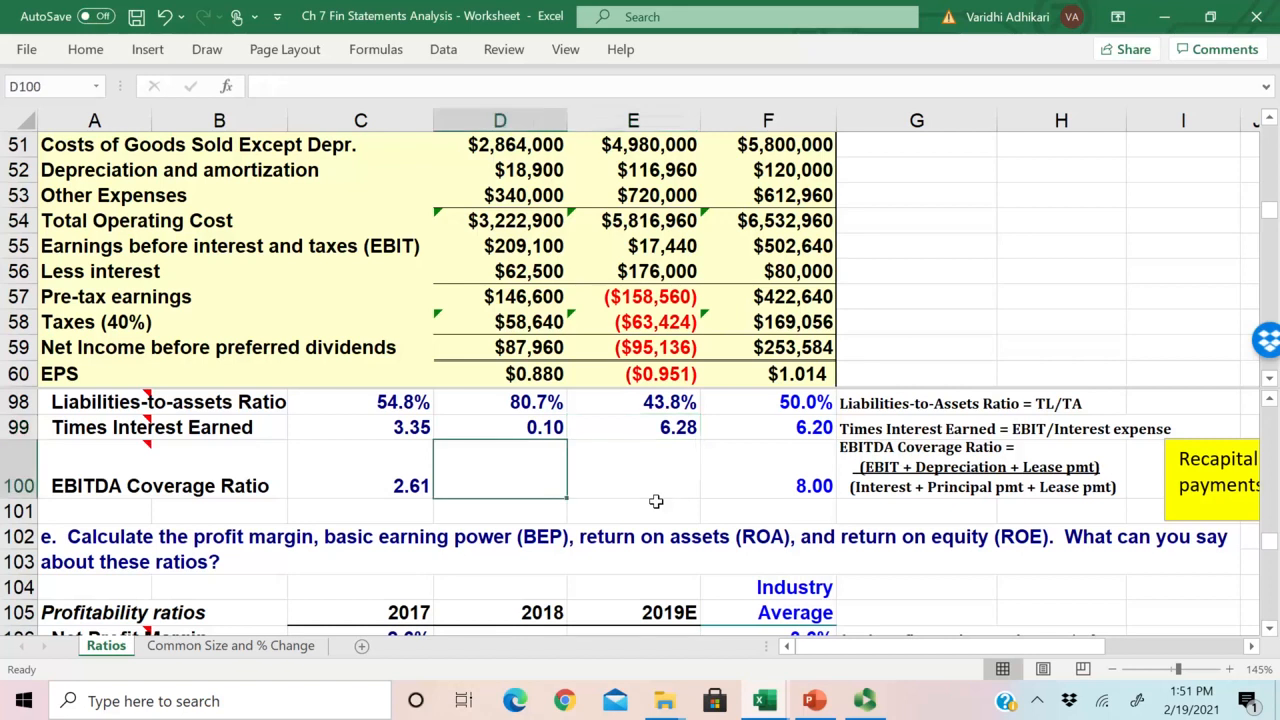
pyautogui.press('Right')
pyautogui.press('Right')
pyautogui.press('Right')
pyautogui.press('Left')
pyautogui.press('Left')
pyautogui.press('Left')
pyautogui.press('Up')
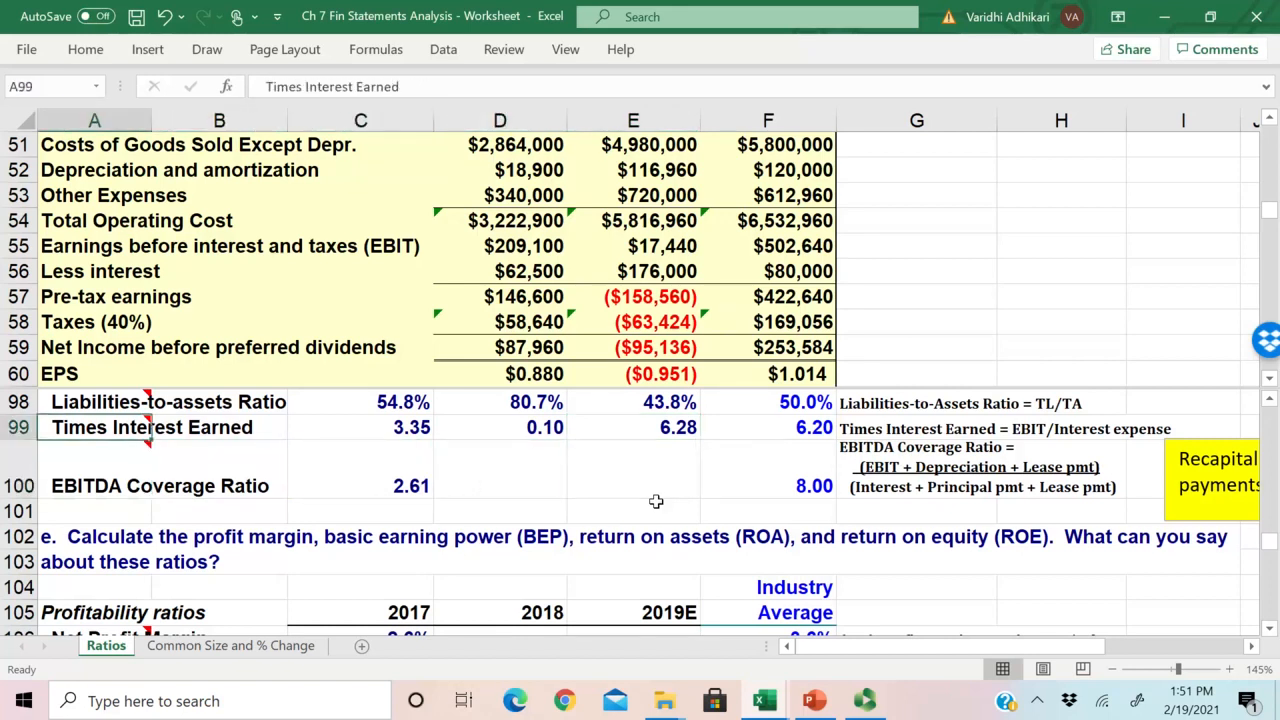
pyautogui.press('Down')
pyautogui.press('Right')
pyautogui.press('Right')
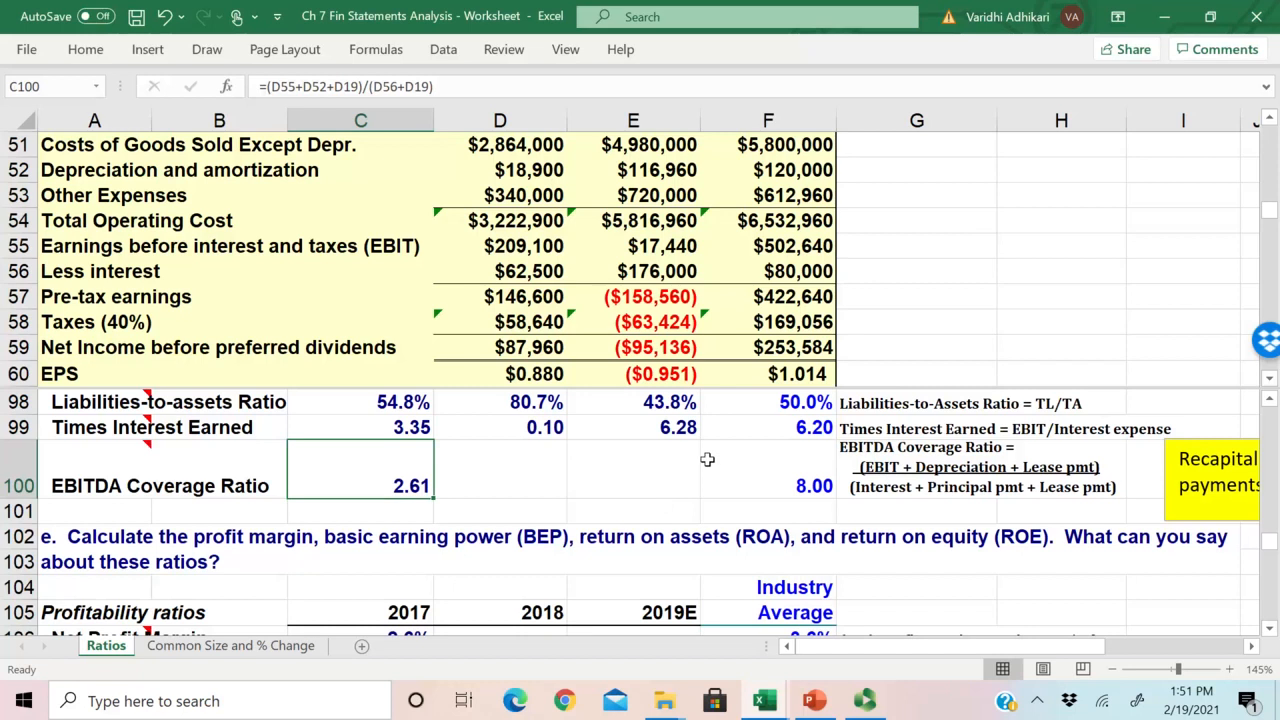
# Step: Compare the written EBITDA Coverage Ratio definition in G100 with the 2017 formula in C100
pyautogui.press('Left')
pyautogui.press('Left')
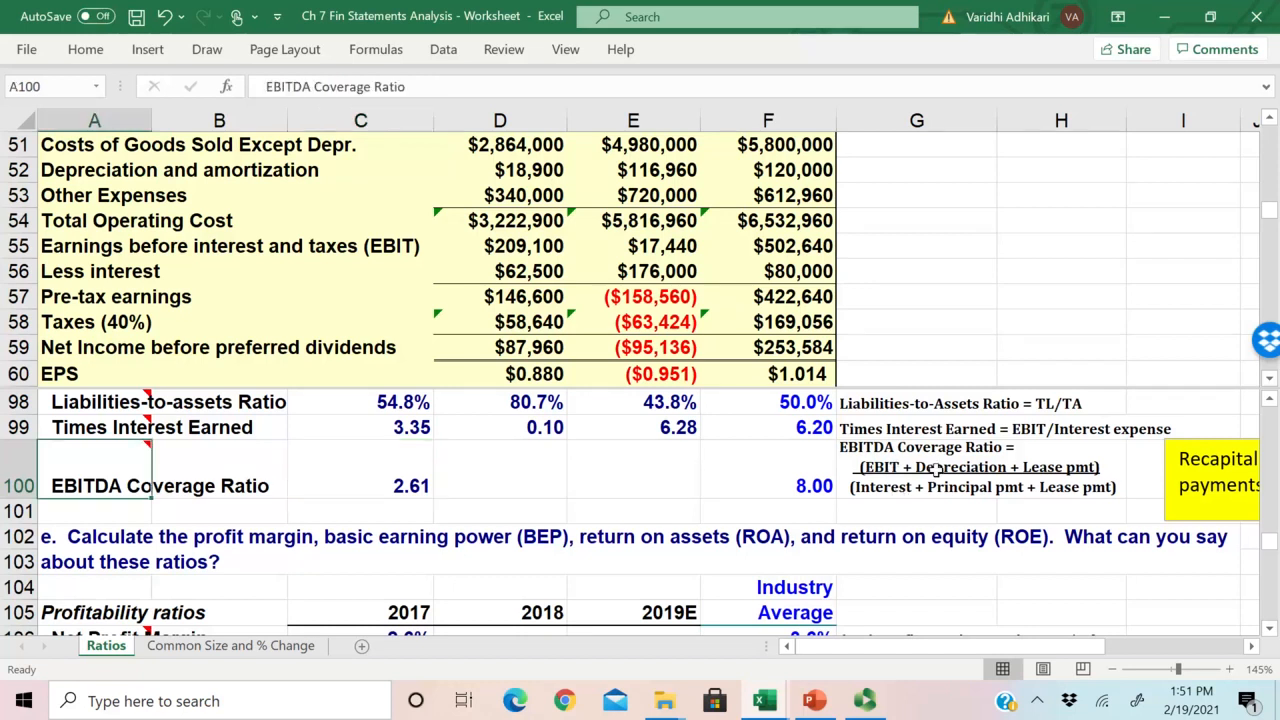
pyautogui.press('Up')
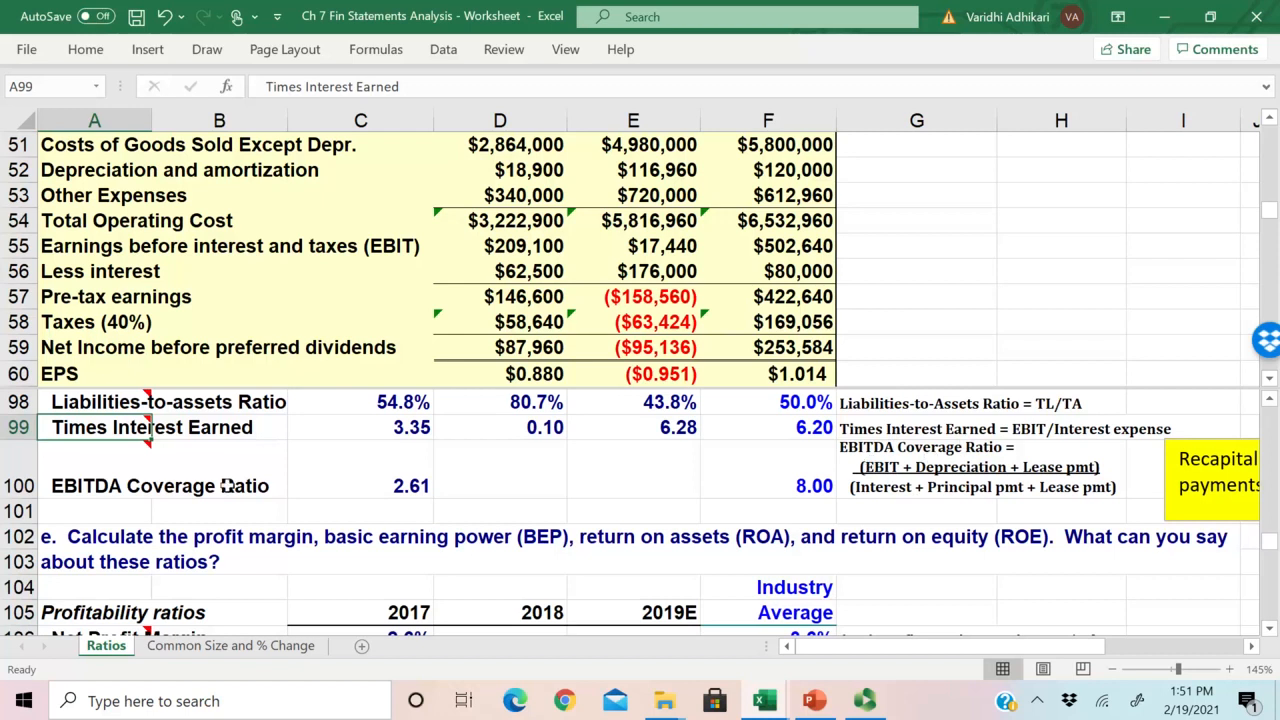
pyautogui.click(160, 486)
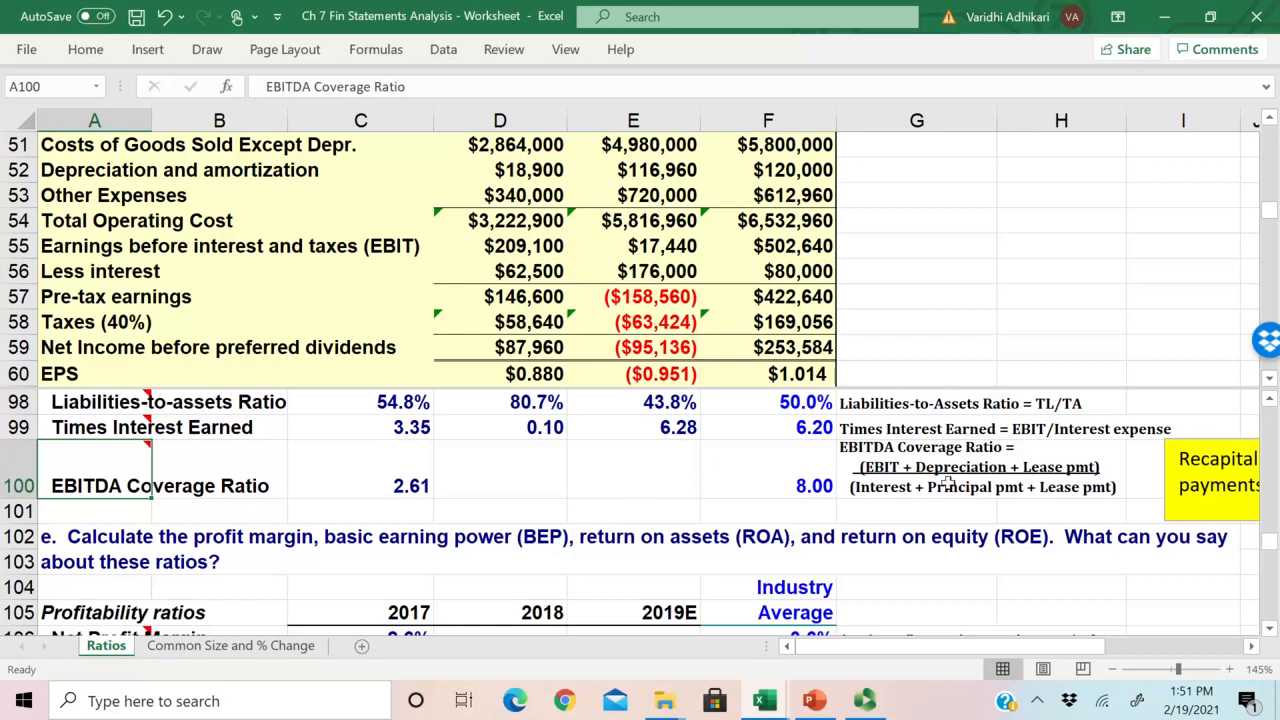
pyautogui.click(1042, 464)
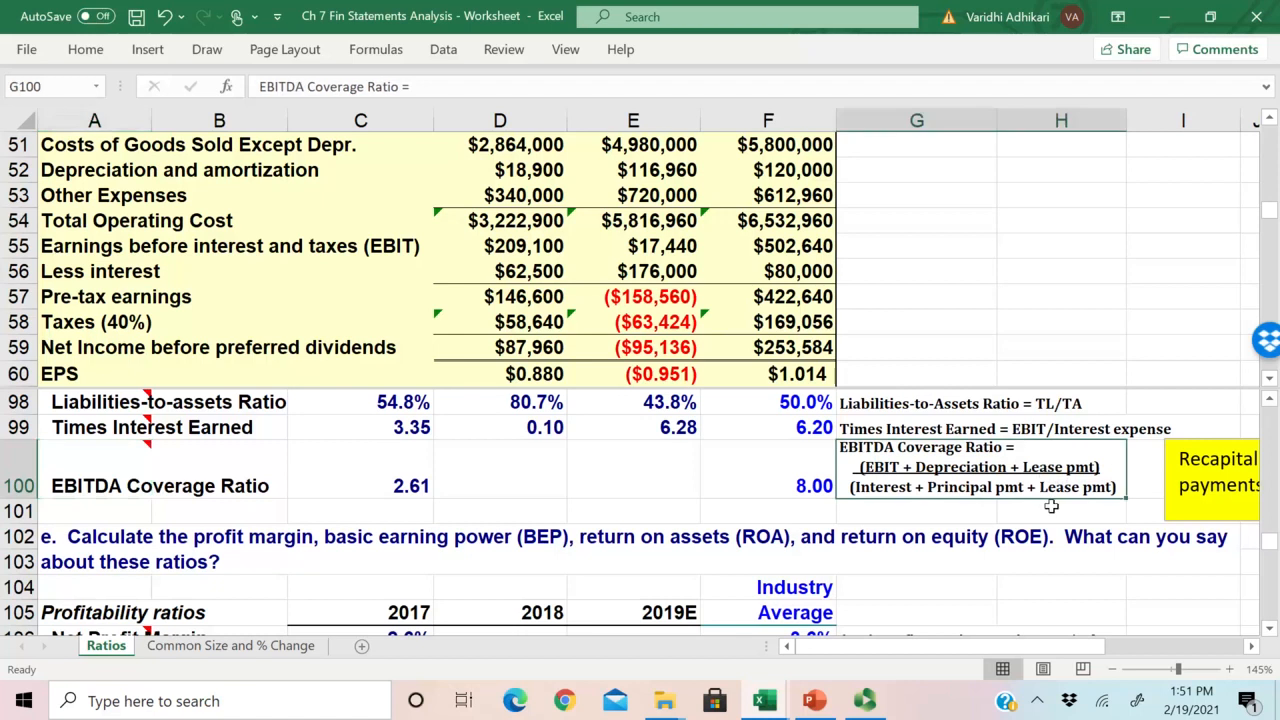
pyautogui.click(357, 468)
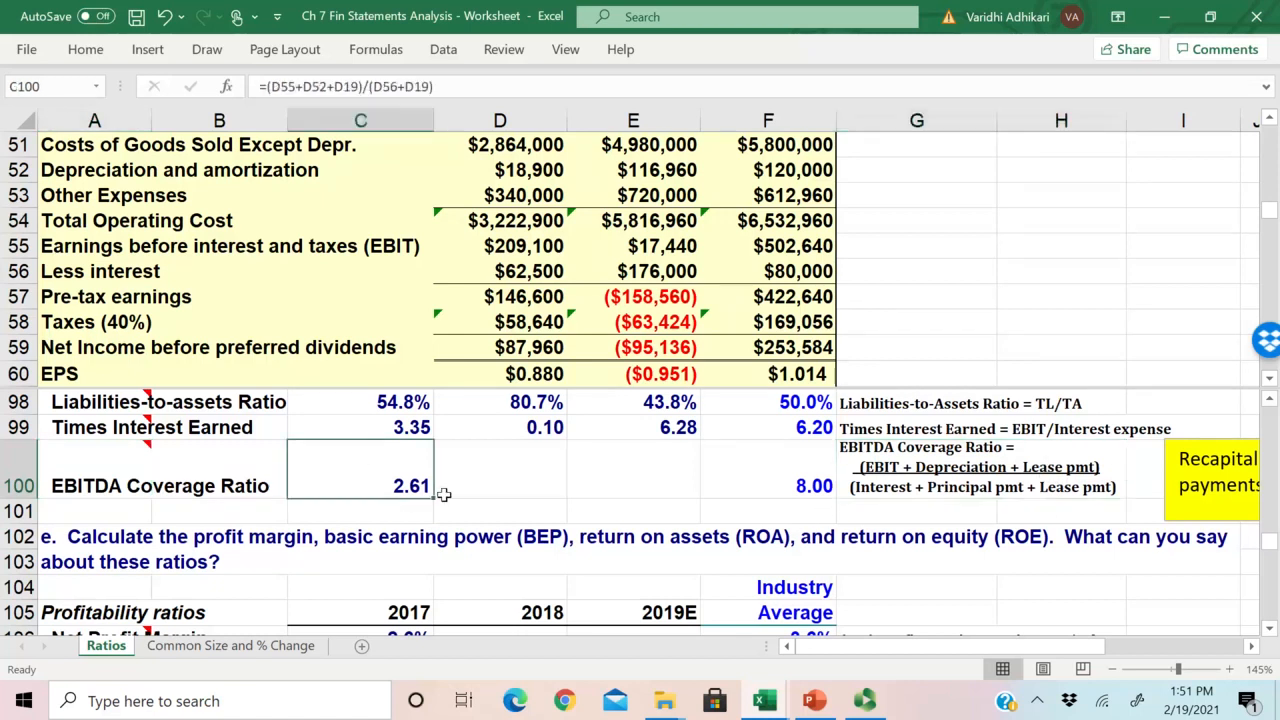
pyautogui.click(889, 500)
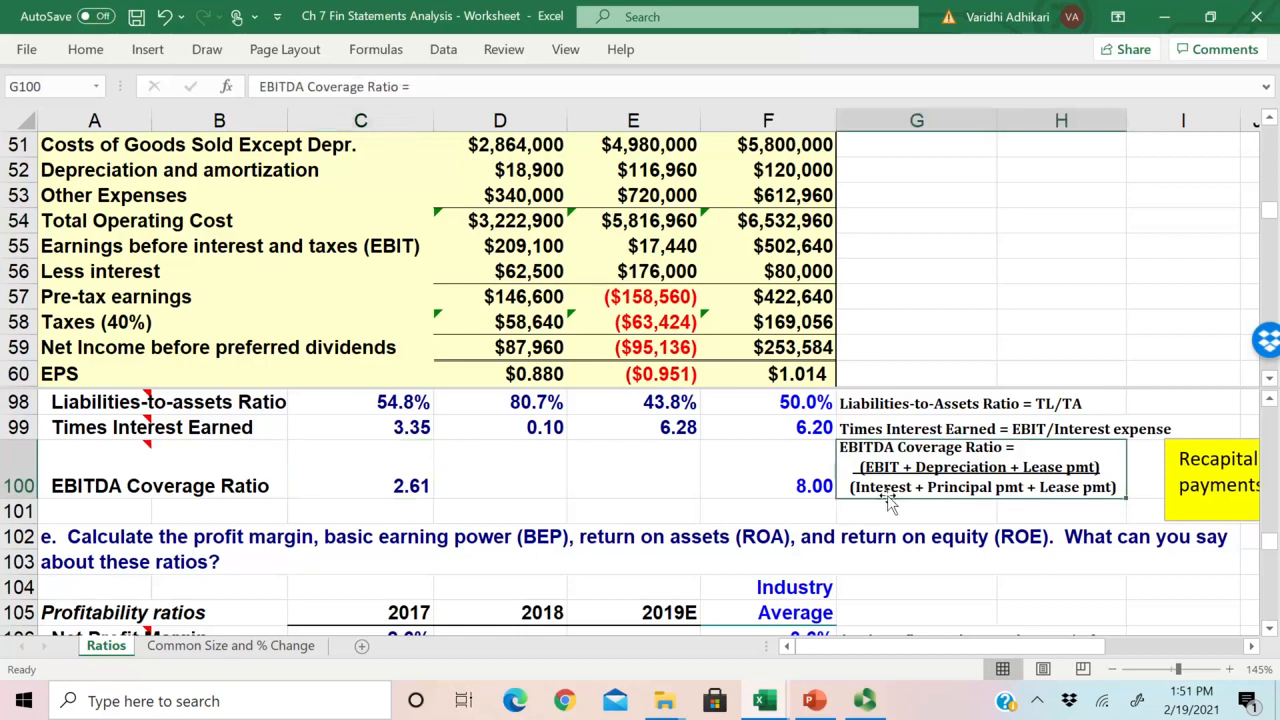
# Step: Start the 2018 EBITDA Coverage Ratio formula in D100 with the numerator =(E55+E52+E19), adding EBIT, depreciation and lease payments
pyautogui.click(512, 483)
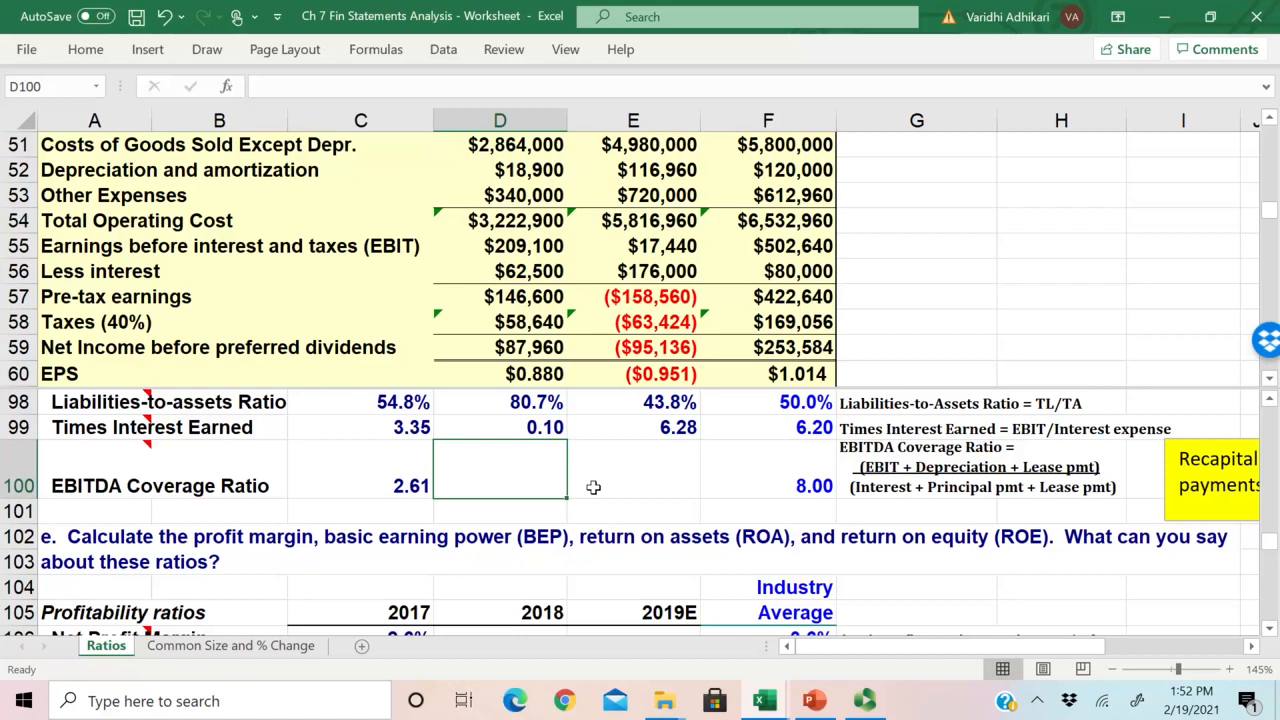
pyautogui.write('=')
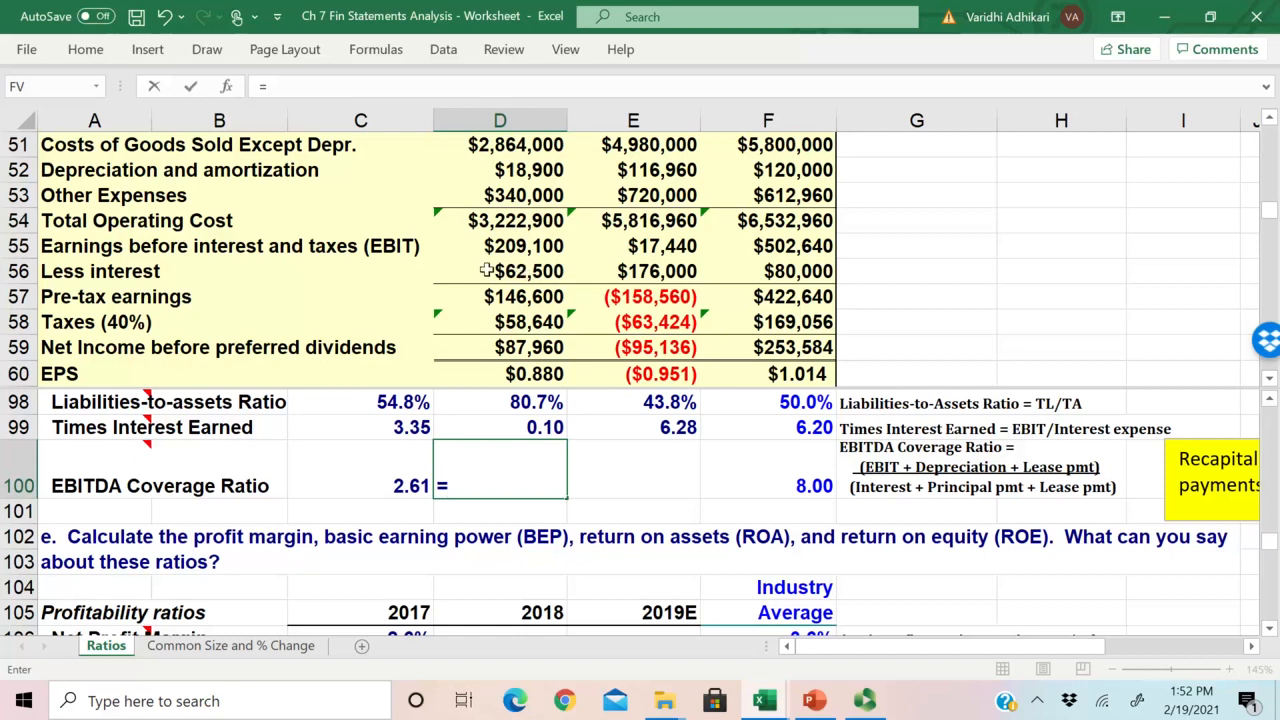
pyautogui.write('(')
pyautogui.click(645, 246)
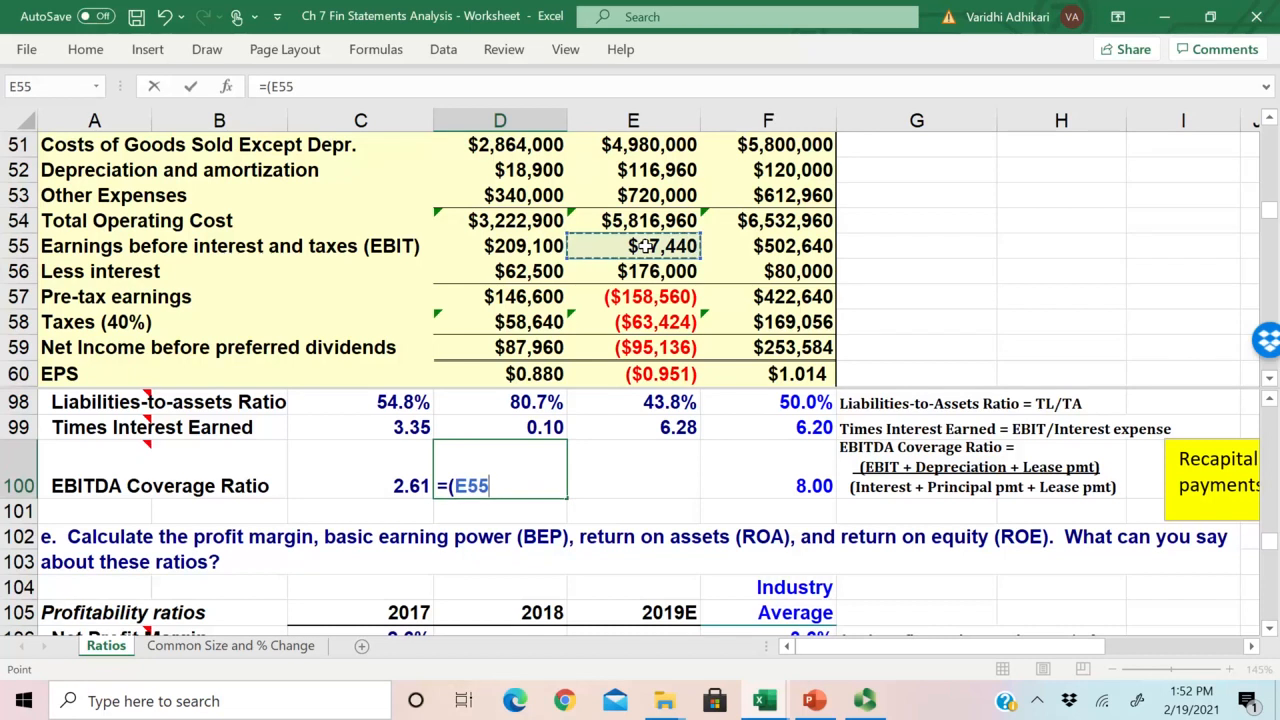
pyautogui.write('+')
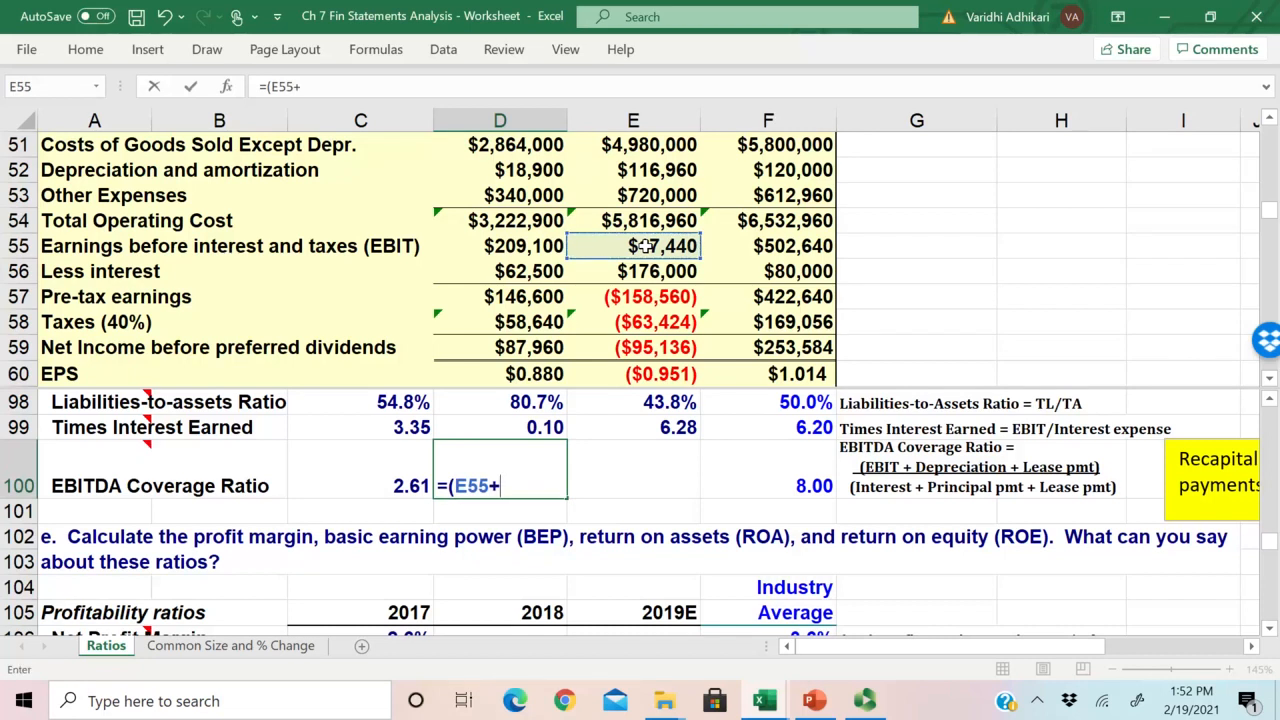
pyautogui.scroll(1, 645, 246)
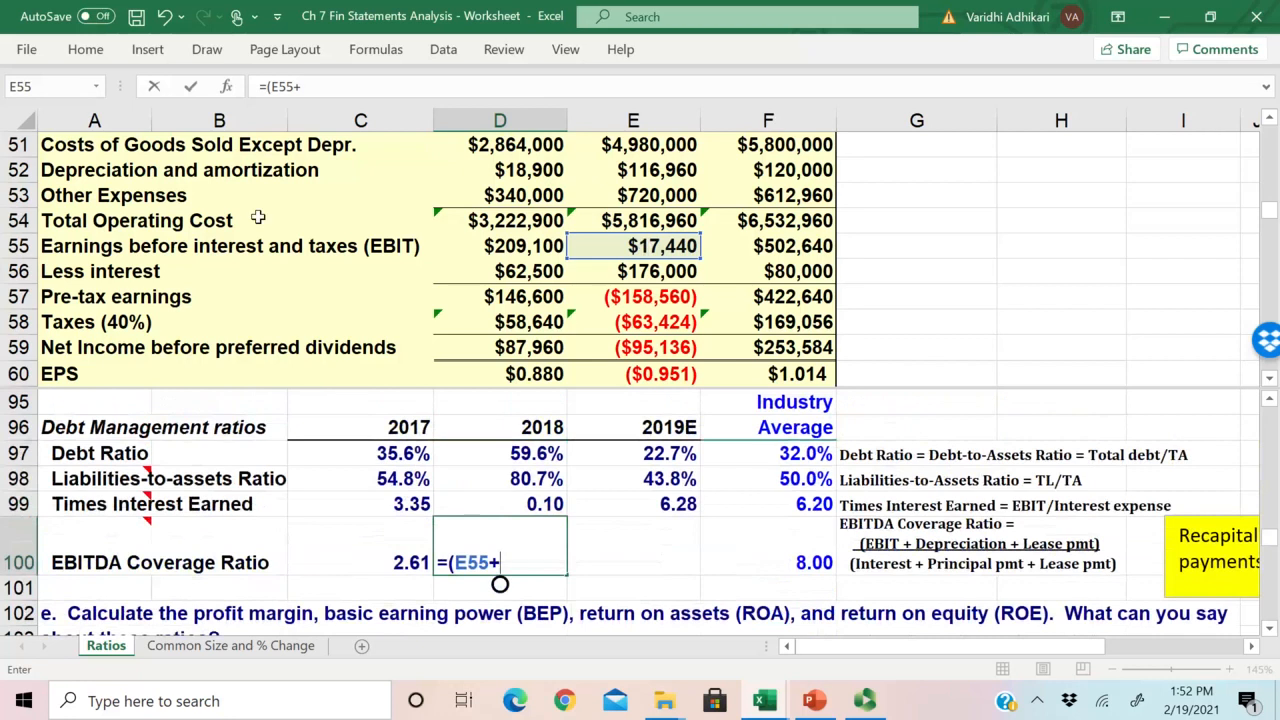
pyautogui.click(655, 172)
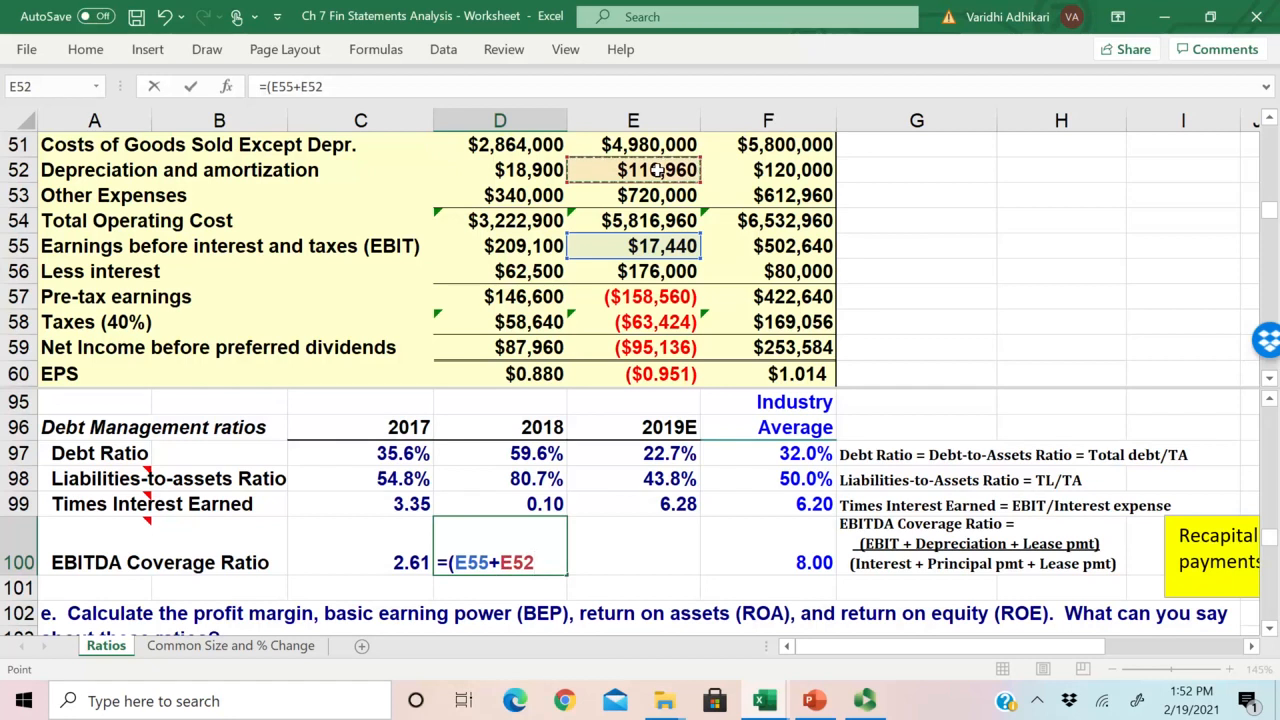
pyautogui.write('+')
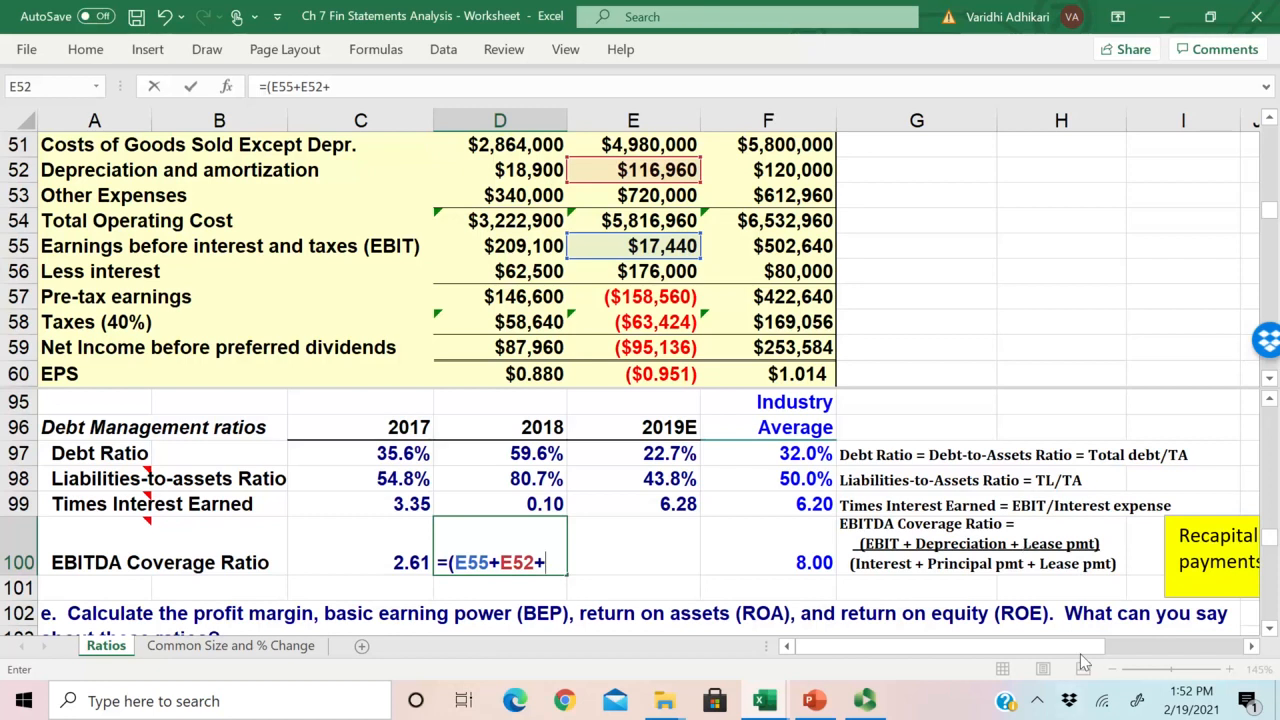
pyautogui.moveTo(1270, 212); pyautogui.dragTo(1267, 152)
pyautogui.click(652, 304)
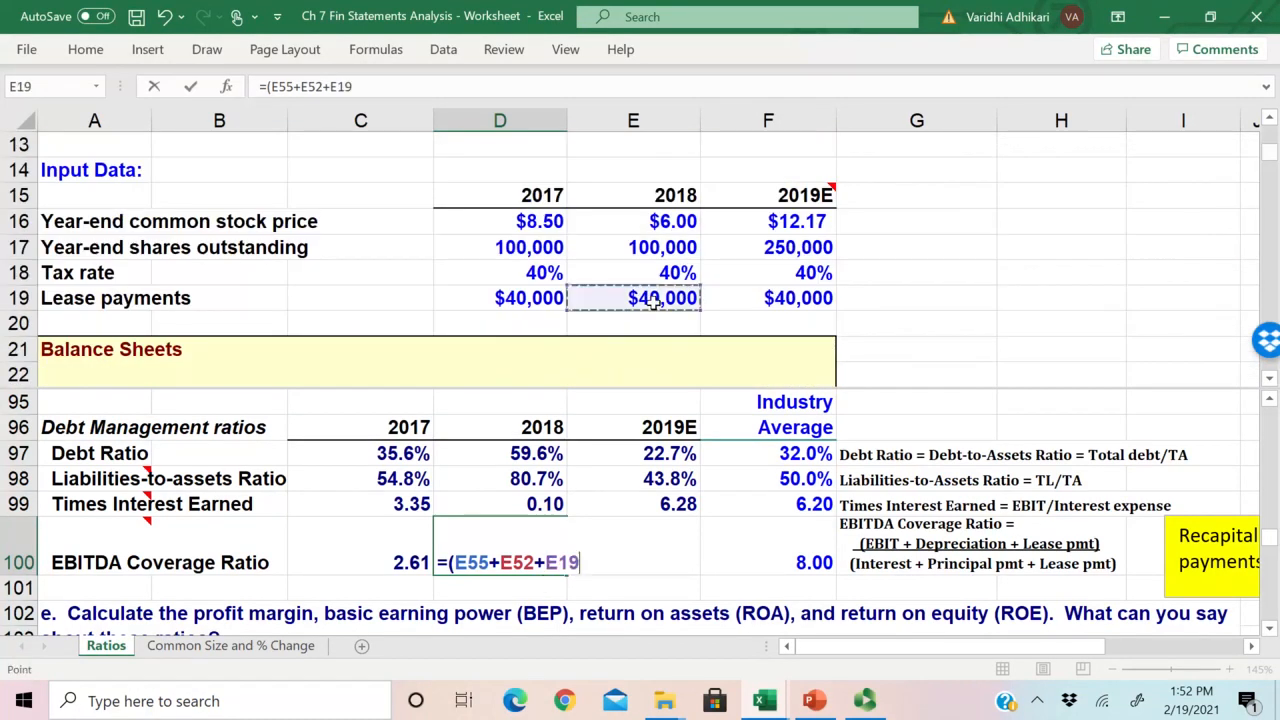
pyautogui.write(')')
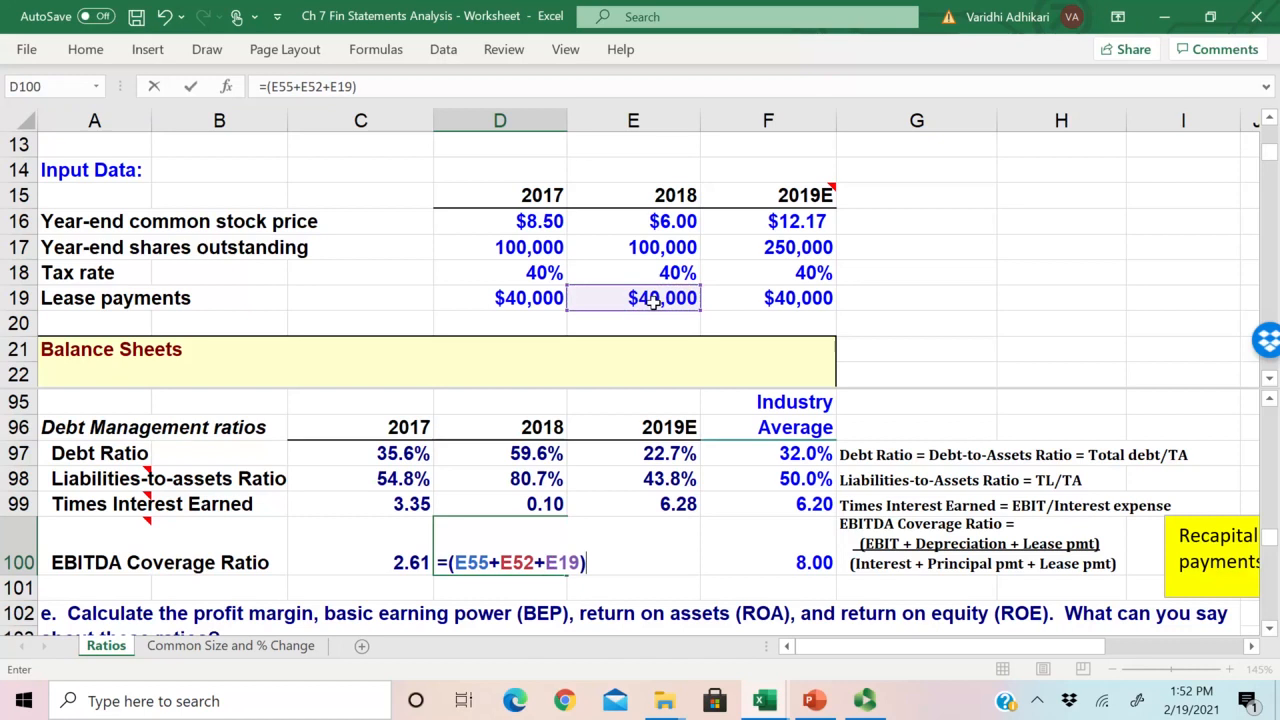
pyautogui.write('/(')
# Step: Continue the D100 formula with a division and an opened denominator (E56+, starting from 2018 interest
pyautogui.moveTo(457, 562); pyautogui.dragTo(578, 562)
pyautogui.click(612, 563)
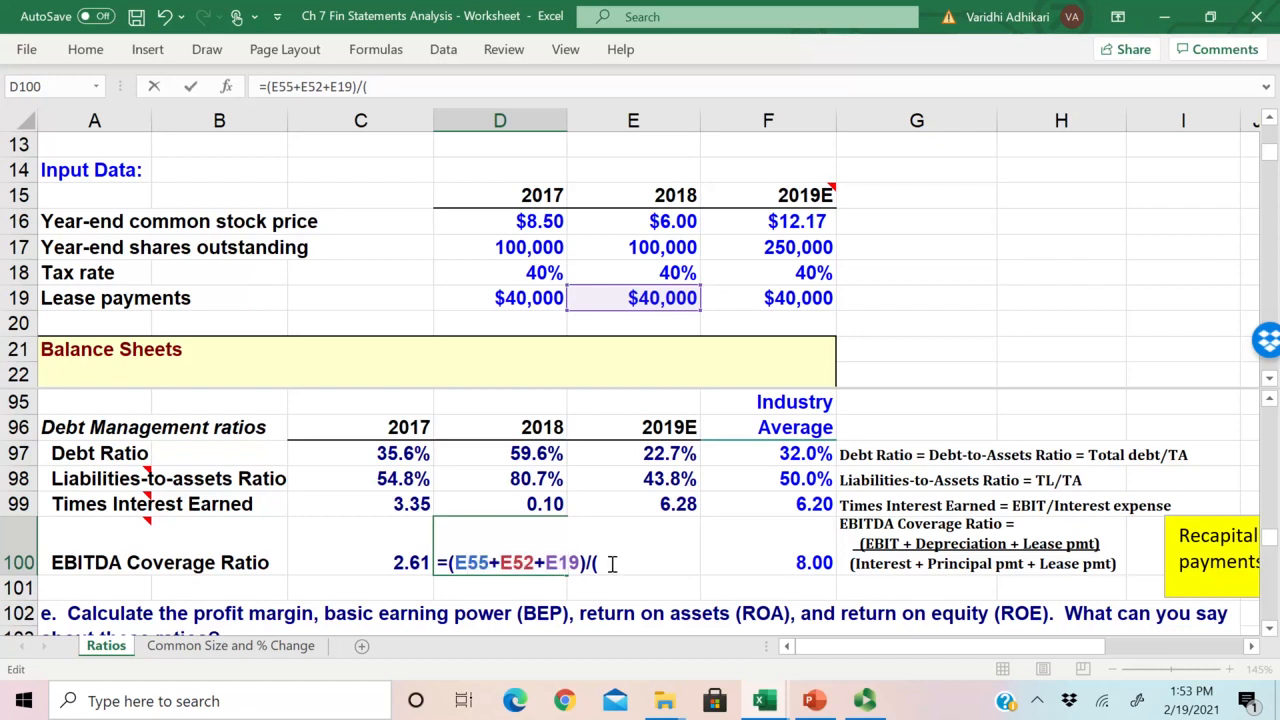
pyautogui.moveTo(478, 564); pyautogui.dragTo(580, 565)
pyautogui.click(619, 560)
pyautogui.scroll(-1, 655, 331)
pyautogui.scroll(1, 656, 331)
pyautogui.scroll(-1, 638, 431)
pyautogui.scroll(3, 638, 431)
pyautogui.click(632, 346)
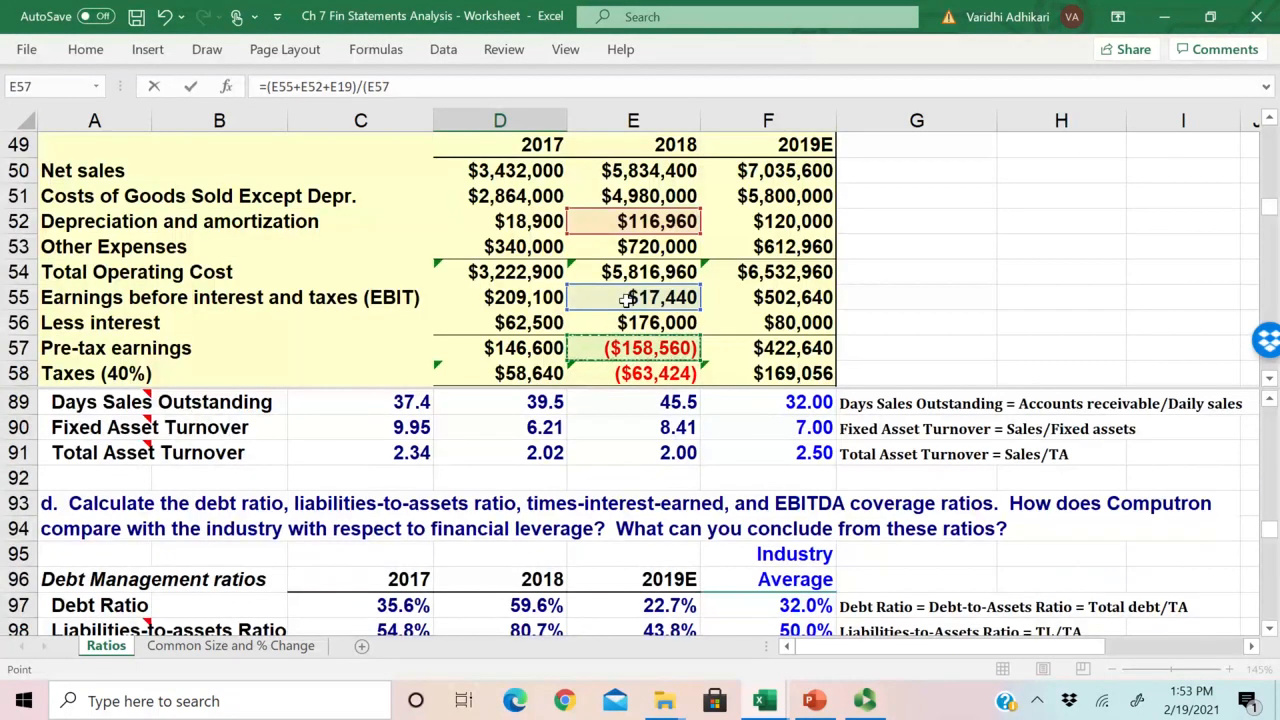
pyautogui.press('Up')
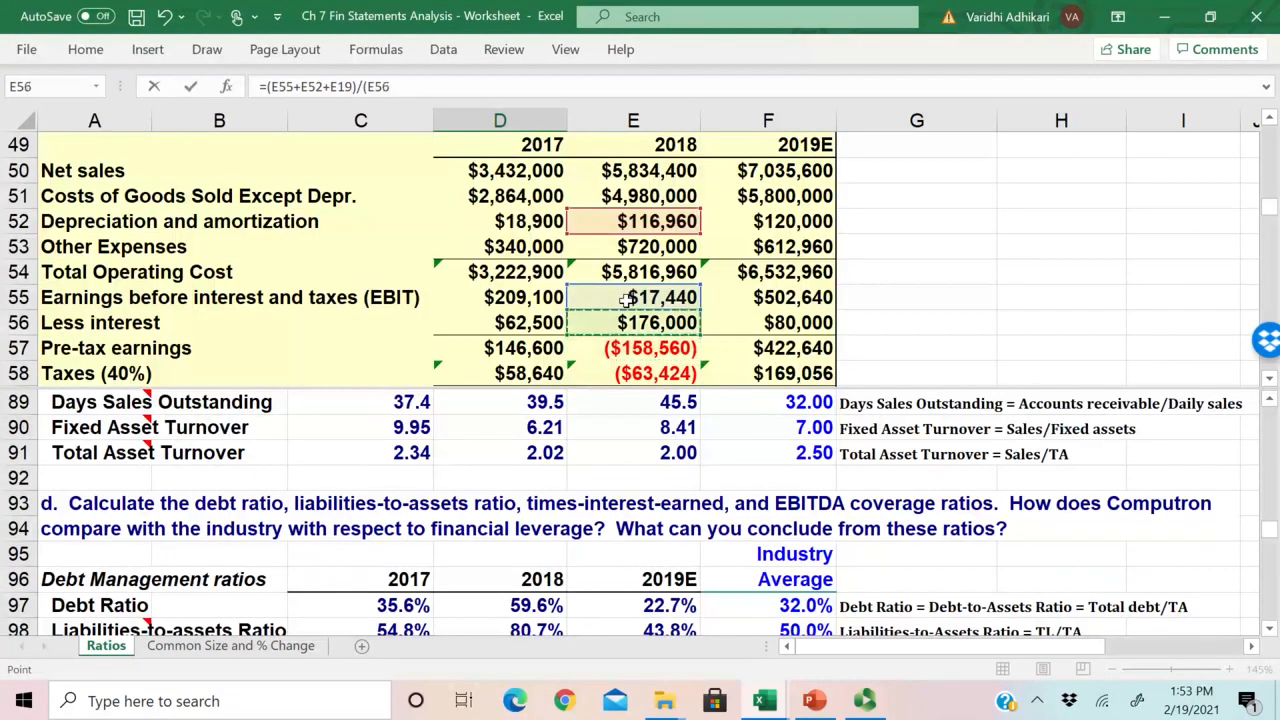
pyautogui.write('+')
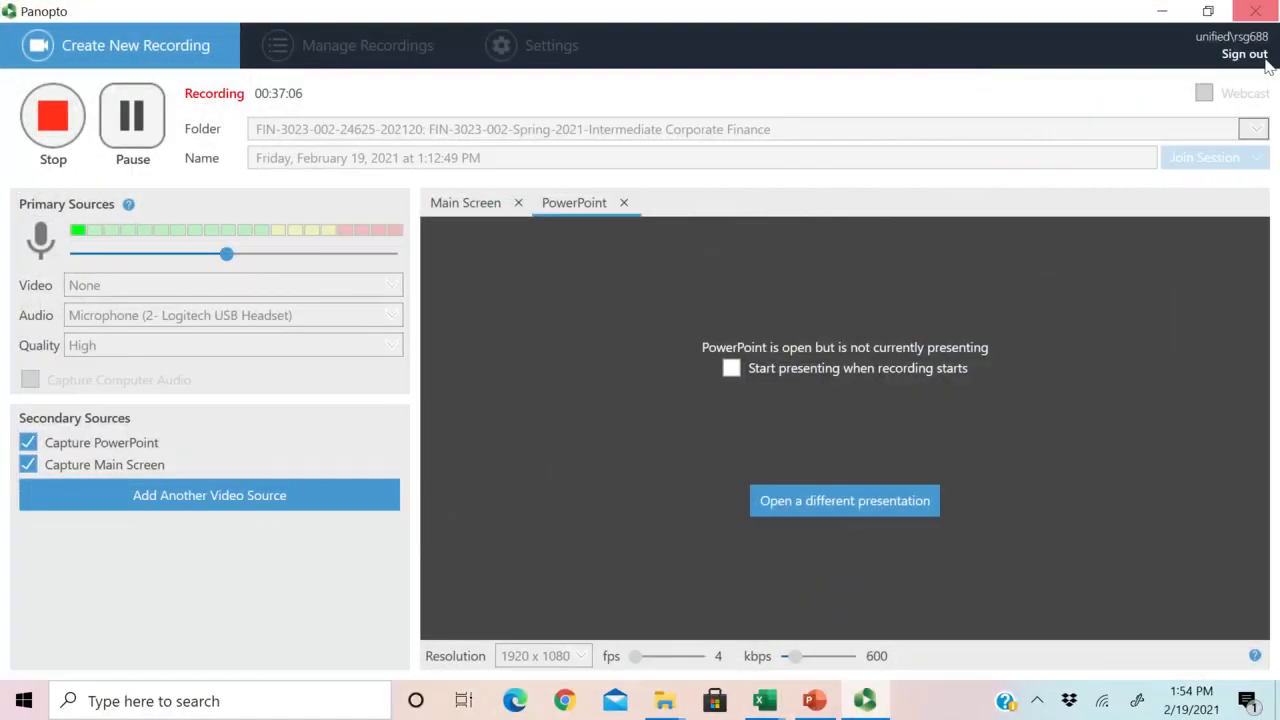
pyautogui.click(1162, 11)
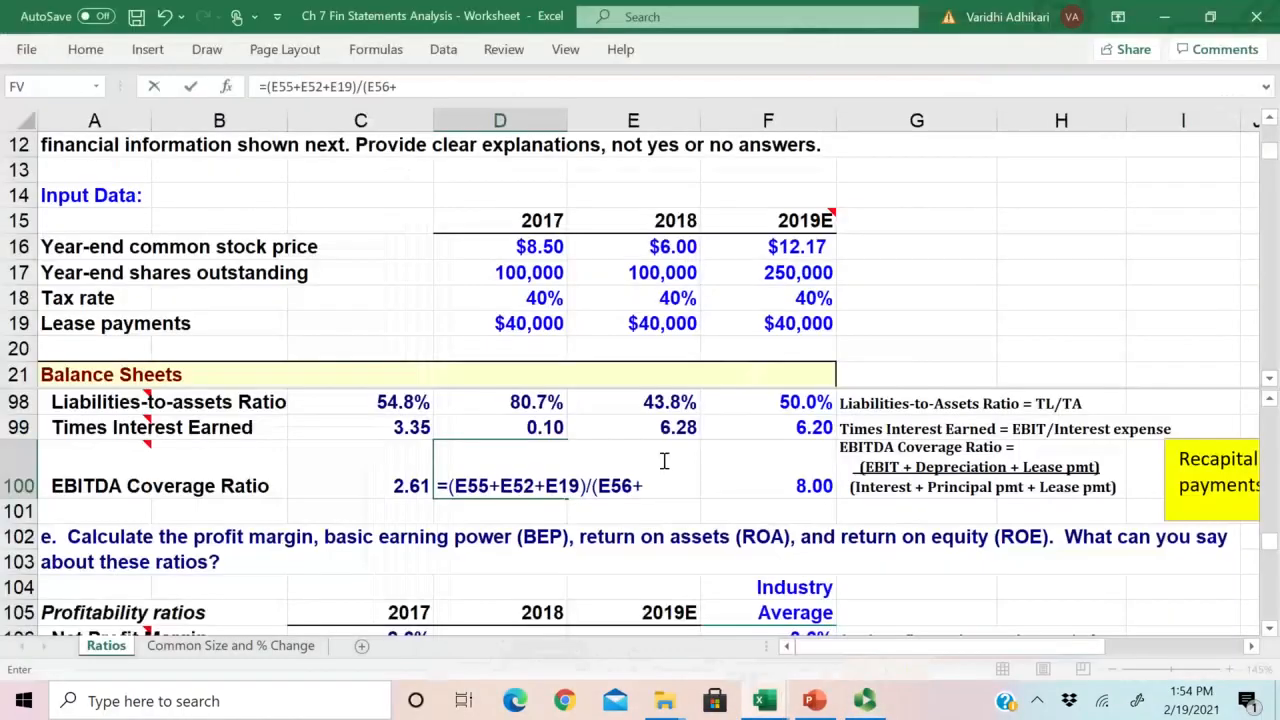
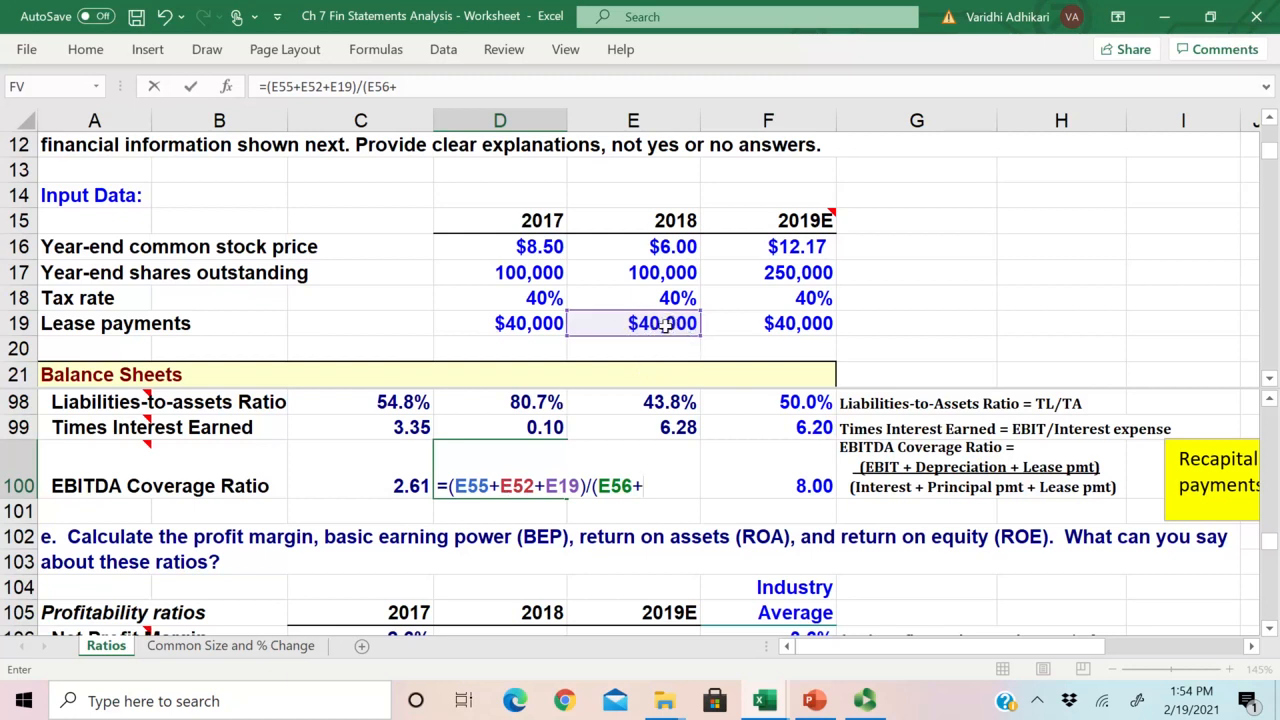
# Step: Complete the 2018 EBITDA Coverage Ratio formula in D100 by adding lease payments E19 and closing the denominator
pyautogui.click(664, 323)
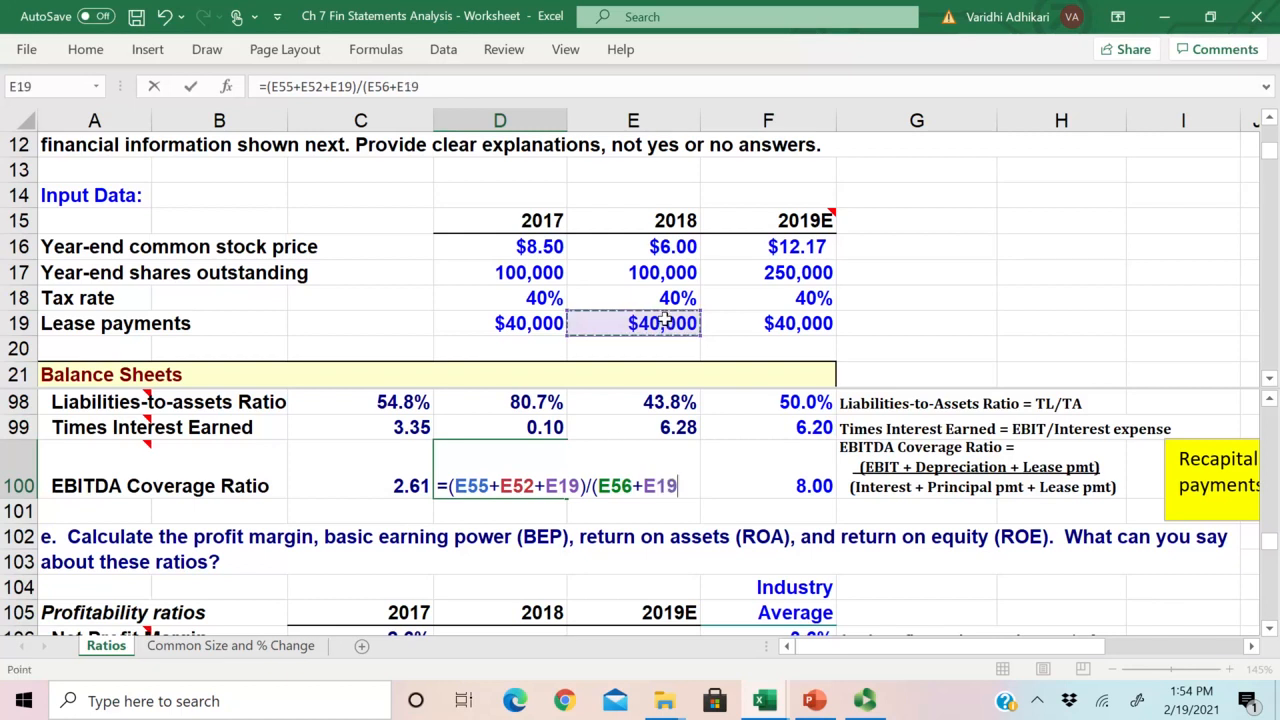
pyautogui.write(')')
pyautogui.press('Return')
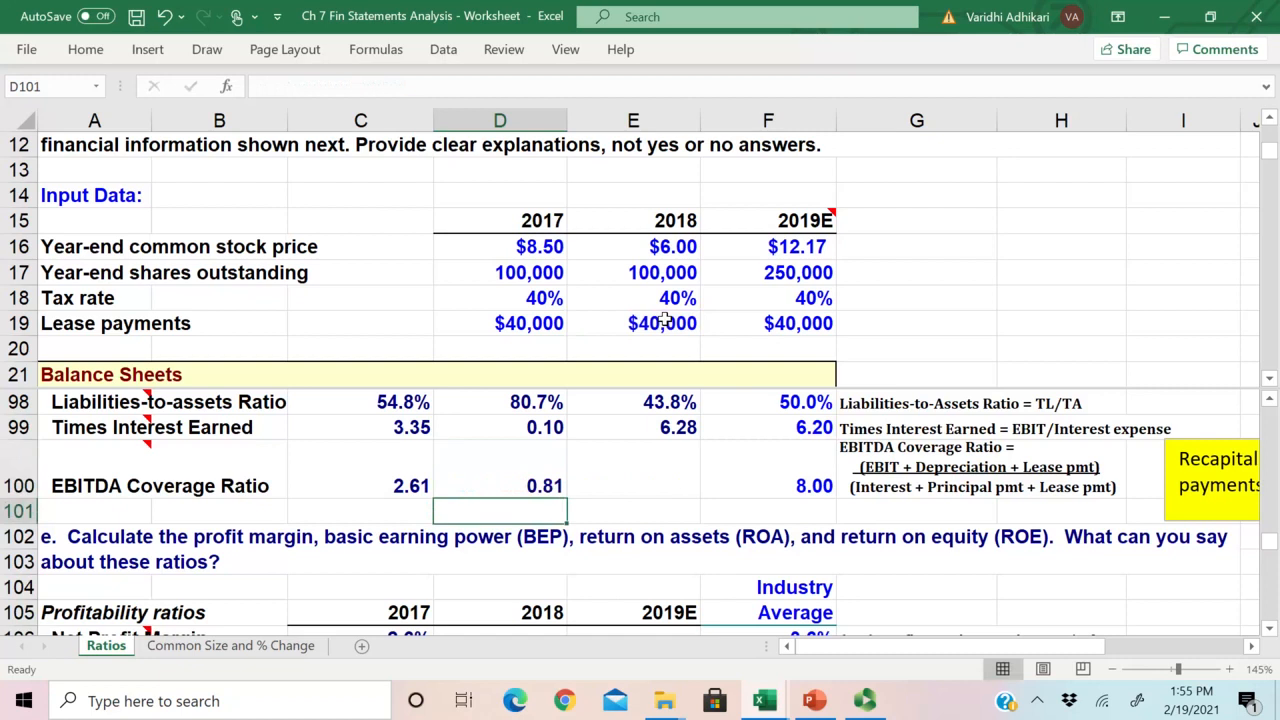
# Step: Copy the 2018 EBITDA Coverage Ratio formula from D100 to 2019E in E100 and check the copied formula
pyautogui.click(537, 486)
pyautogui.hotkey('shift', 'Right')
pyautogui.hotkey('ctrl', 'r')
pyautogui.click(537, 486)
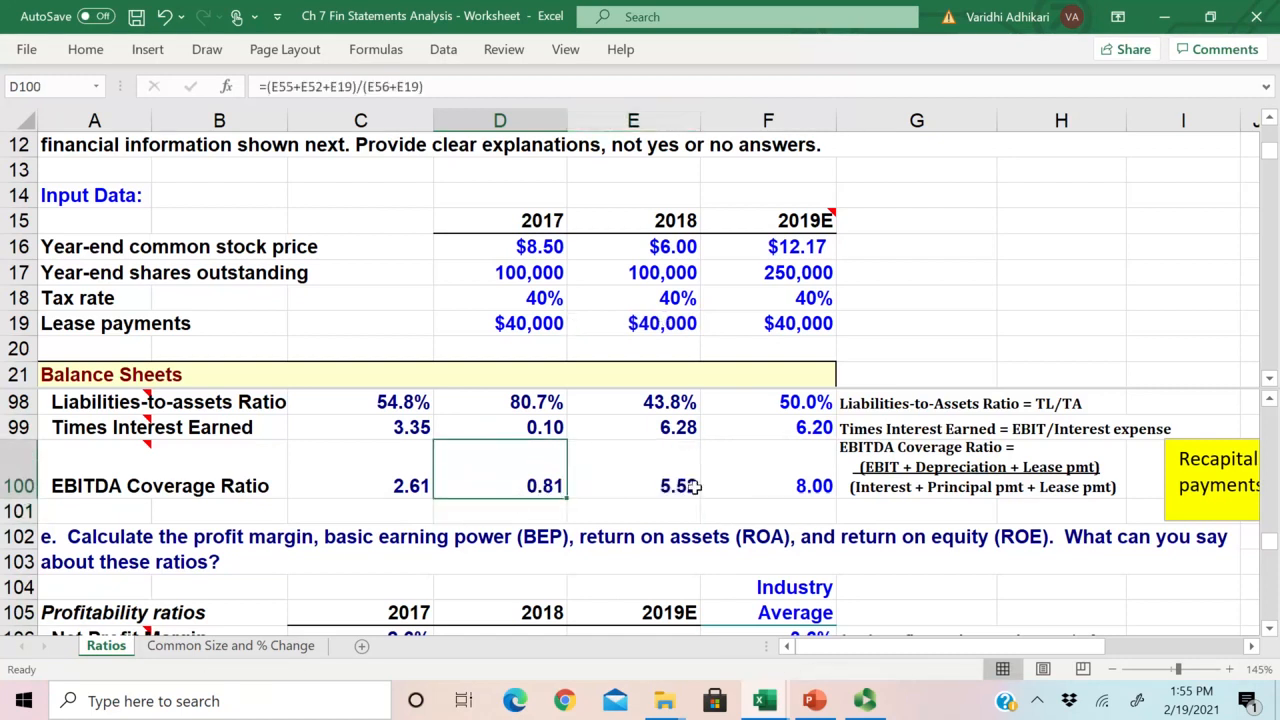
pyautogui.click(690, 502)
pyautogui.scroll(2, 715, 501)
pyautogui.scroll(-1, 715, 501)
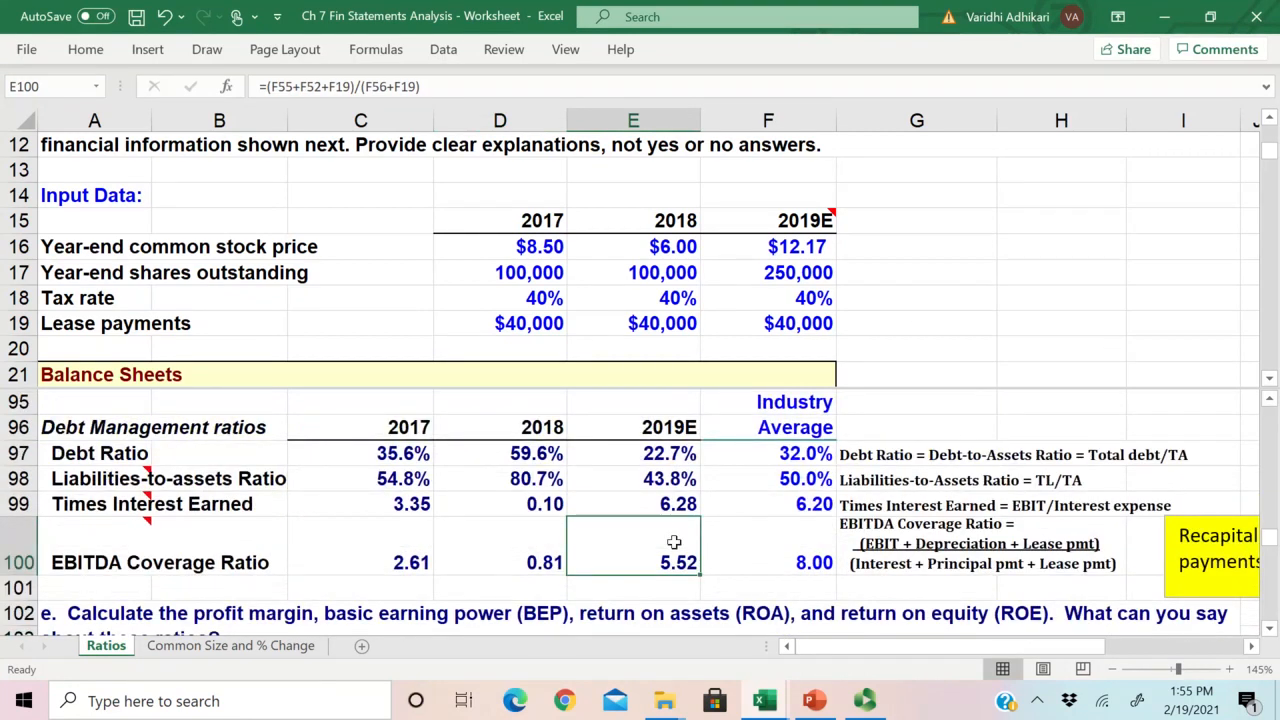
# Step: Compare the 2019E EBITDA Coverage Ratio in E100 with the industry average in F100
pyautogui.scroll(-1, 674, 544)
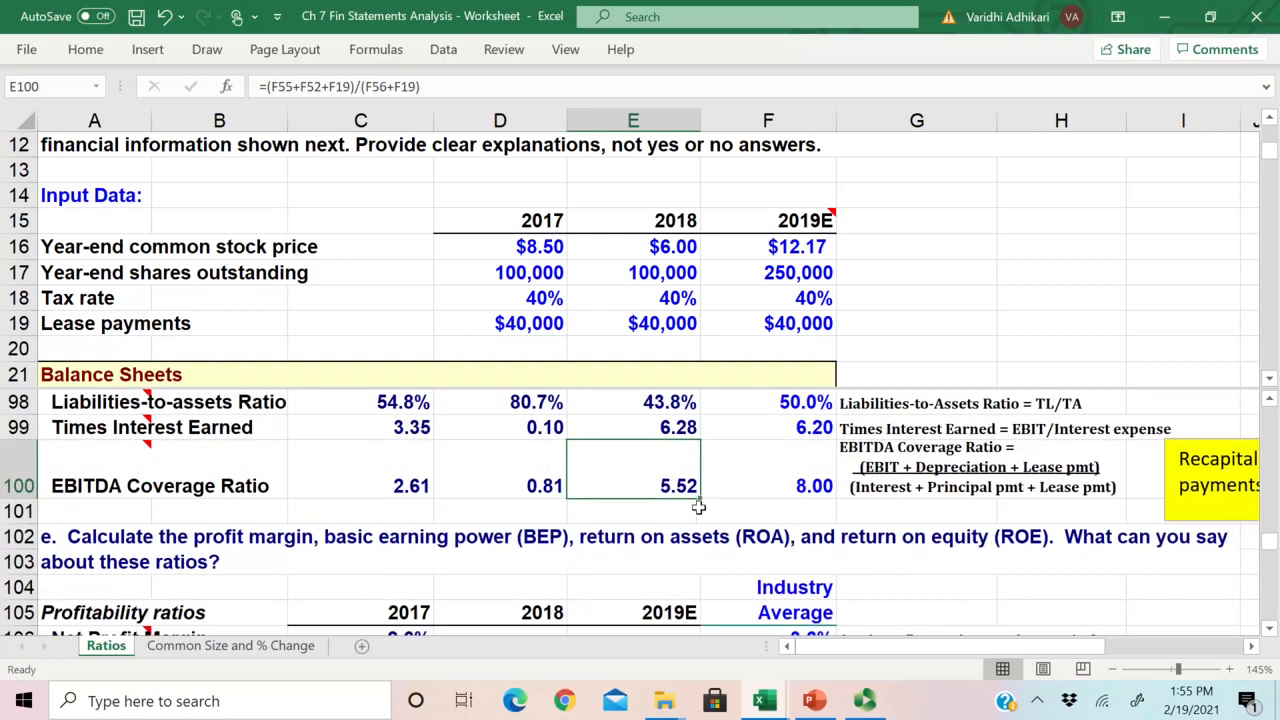
pyautogui.click(60, 464)
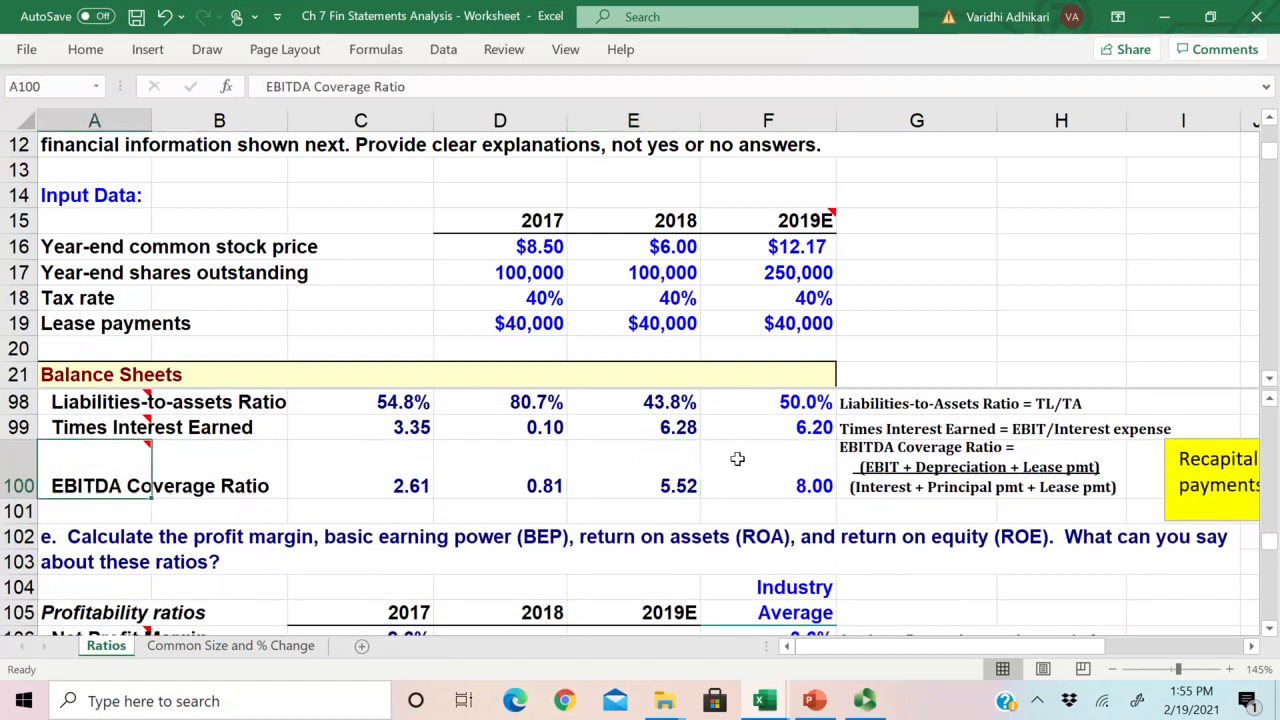
pyautogui.click(665, 483)
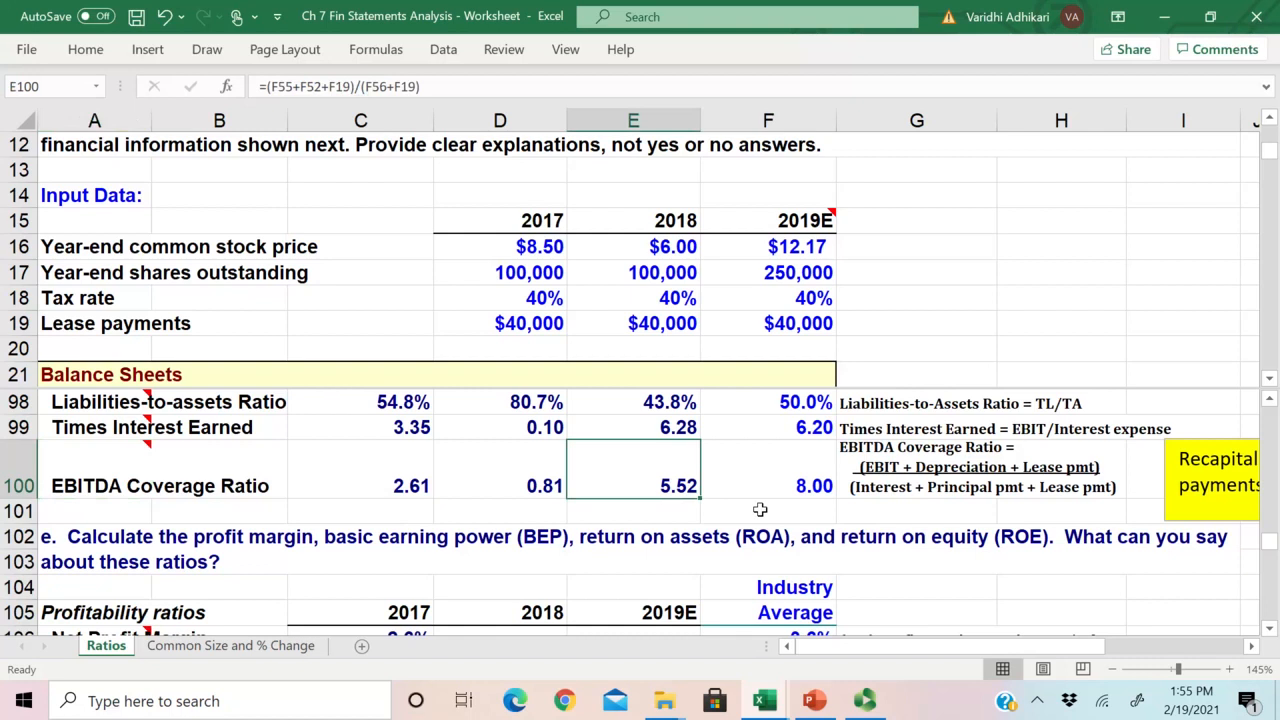
pyautogui.click(828, 492)
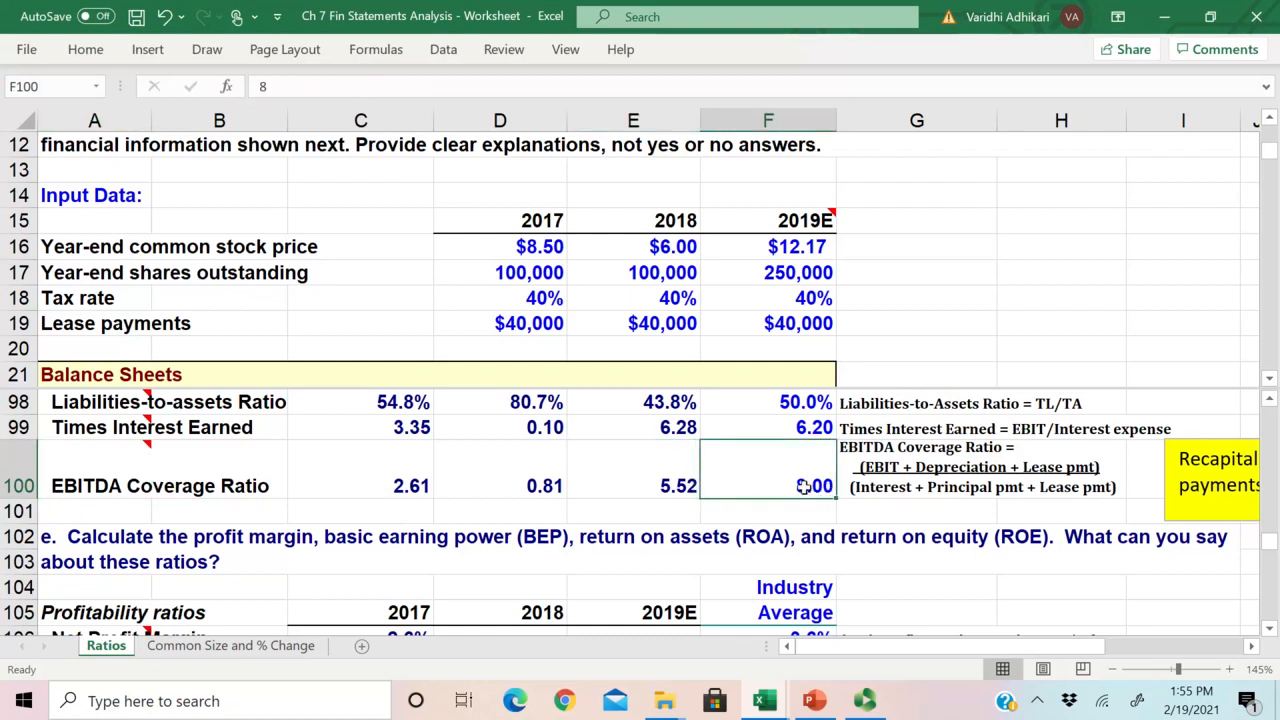
pyautogui.moveTo(803, 486); pyautogui.dragTo(692, 486)
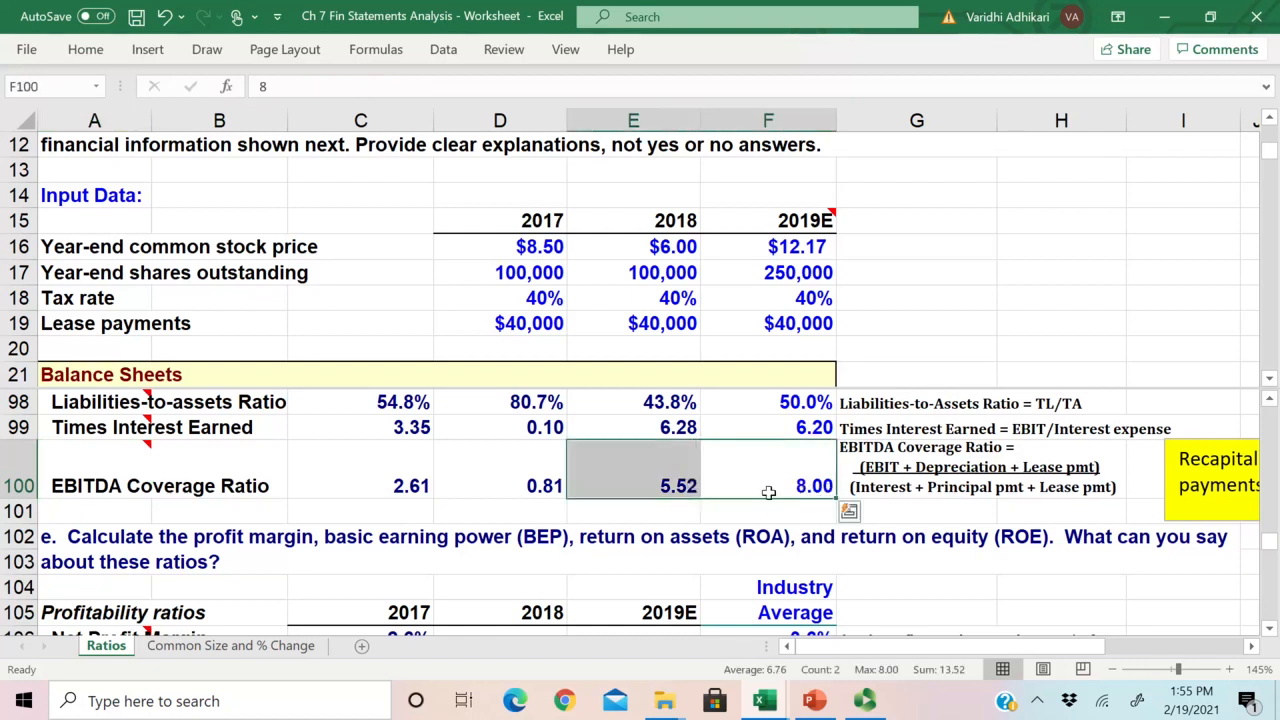
pyautogui.scroll(-1, 668, 486)
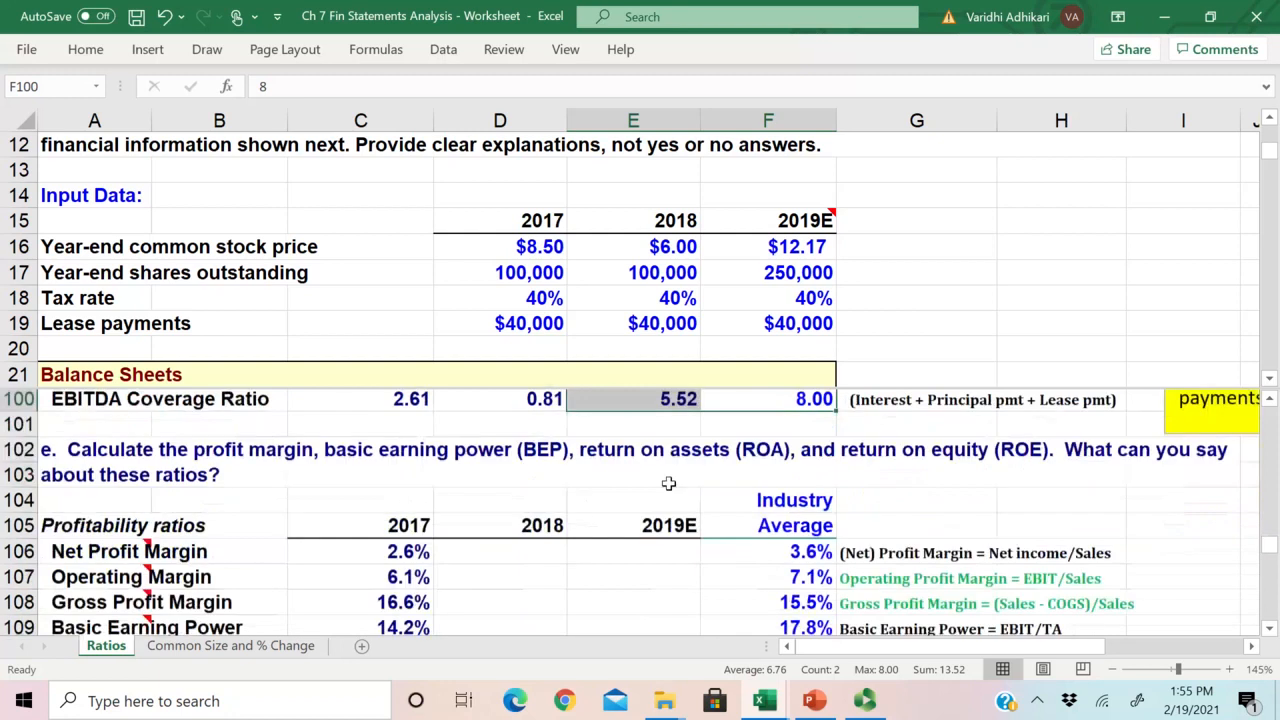
# Step: Review the debt management ratios in rows 97 to 100 across all years against their industry averages
pyautogui.scroll(2, 659, 480)
pyautogui.moveTo(64, 455); pyautogui.dragTo(845, 522)
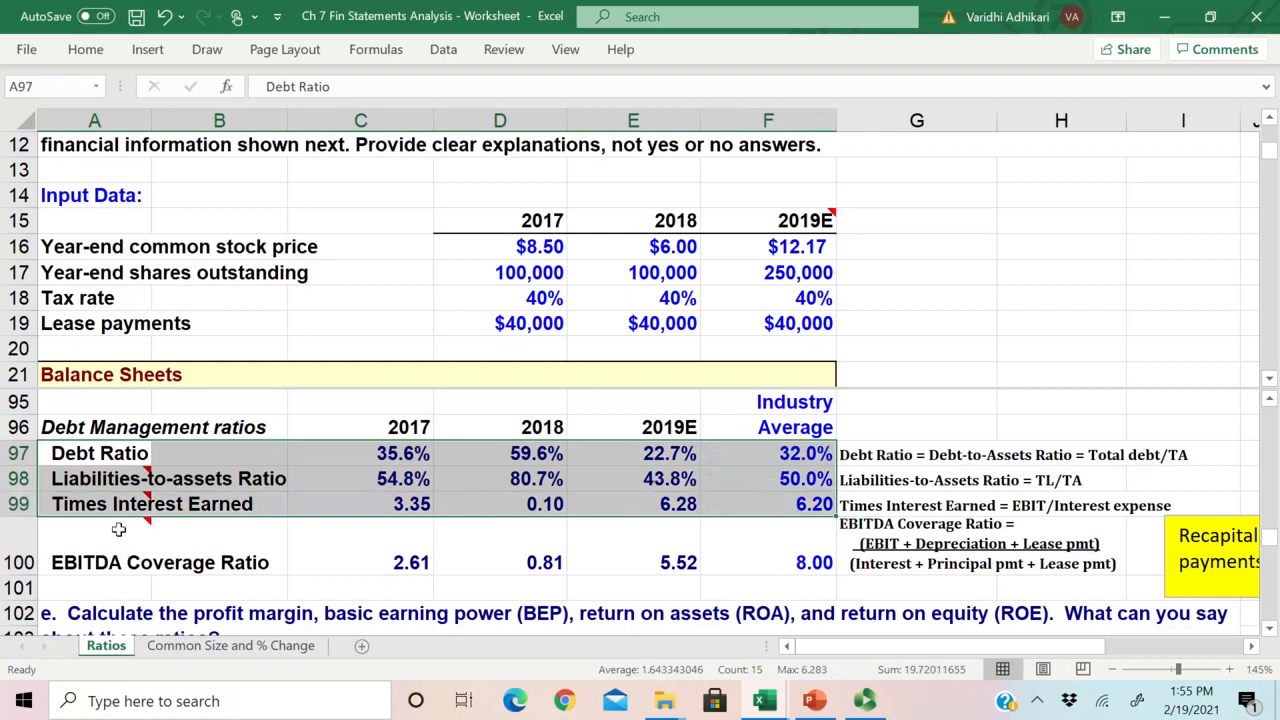
pyautogui.click(150, 520)
pyautogui.moveTo(152, 522); pyautogui.dragTo(785, 556)
# Step: Look over the profitability ratios in rows 106 to 111, separating the three margins from basic earning power, ROA and ROE
pyautogui.scroll(-3, 459, 528)
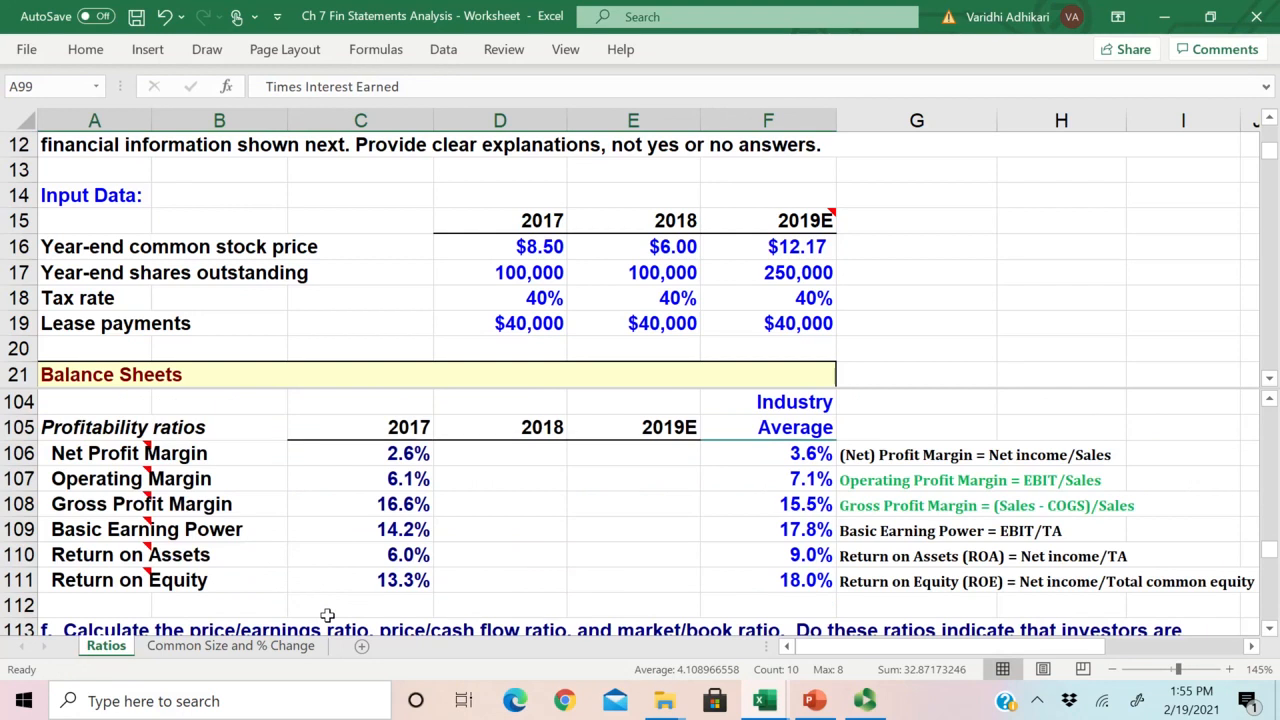
pyautogui.click(102, 556)
pyautogui.click(65, 455)
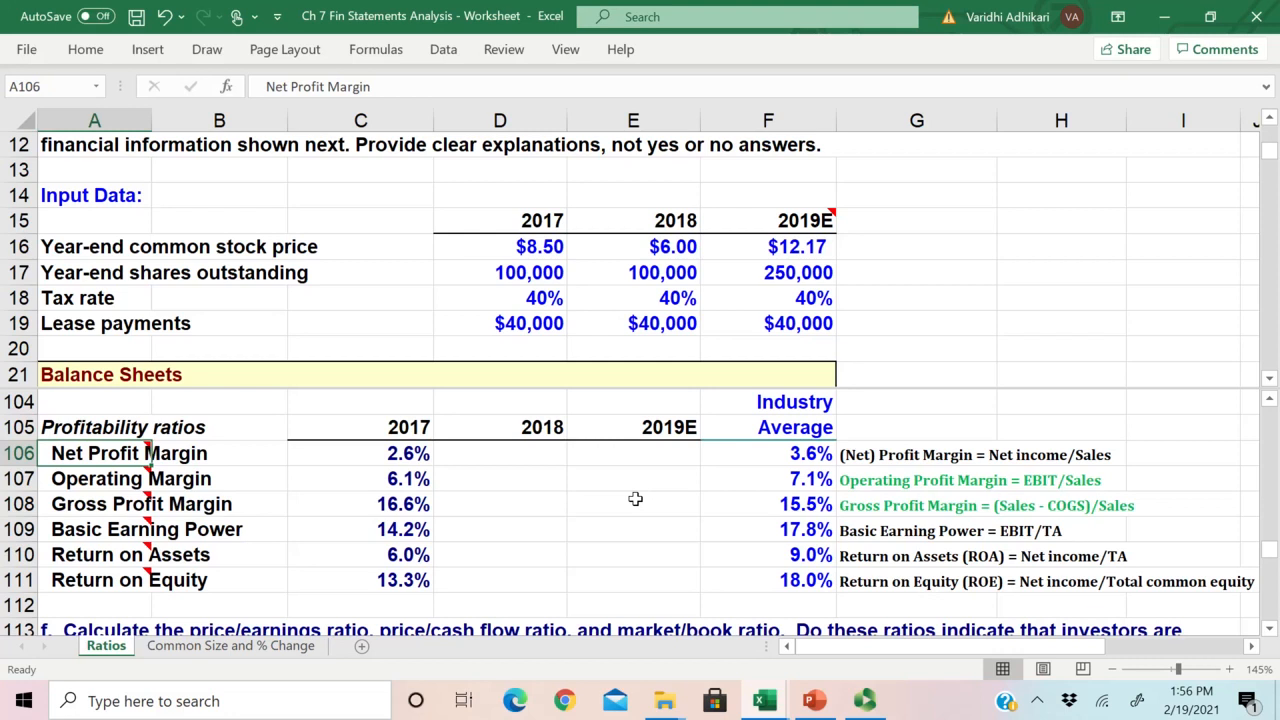
pyautogui.moveTo(106, 463)
pyautogui.moveTo(106, 465); pyautogui.dragTo(790, 505)
pyautogui.click(90, 455)
pyautogui.moveTo(90, 455); pyautogui.dragTo(457, 580)
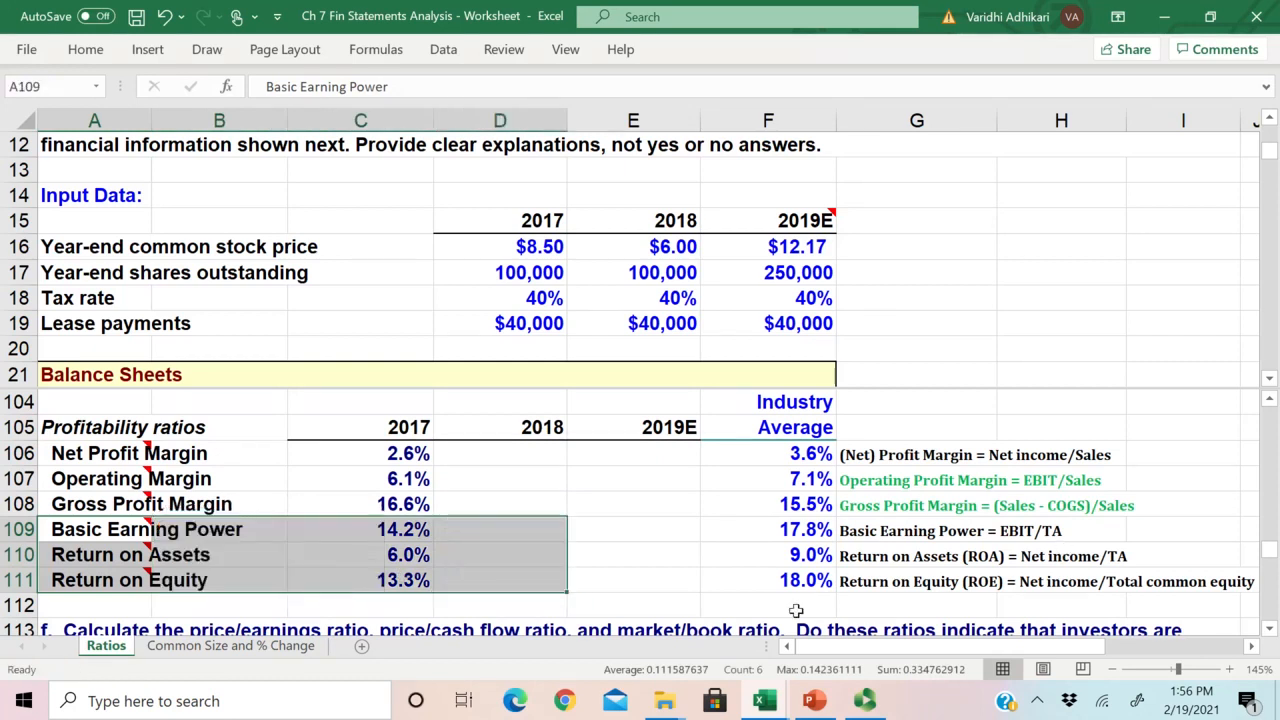
pyautogui.moveTo(70, 530); pyautogui.dragTo(766, 577)
pyautogui.moveTo(70, 530); pyautogui.dragTo(57, 580)
pyautogui.moveTo(57, 453); pyautogui.dragTo(65, 581)
pyautogui.moveTo(76, 532); pyautogui.dragTo(76, 589)
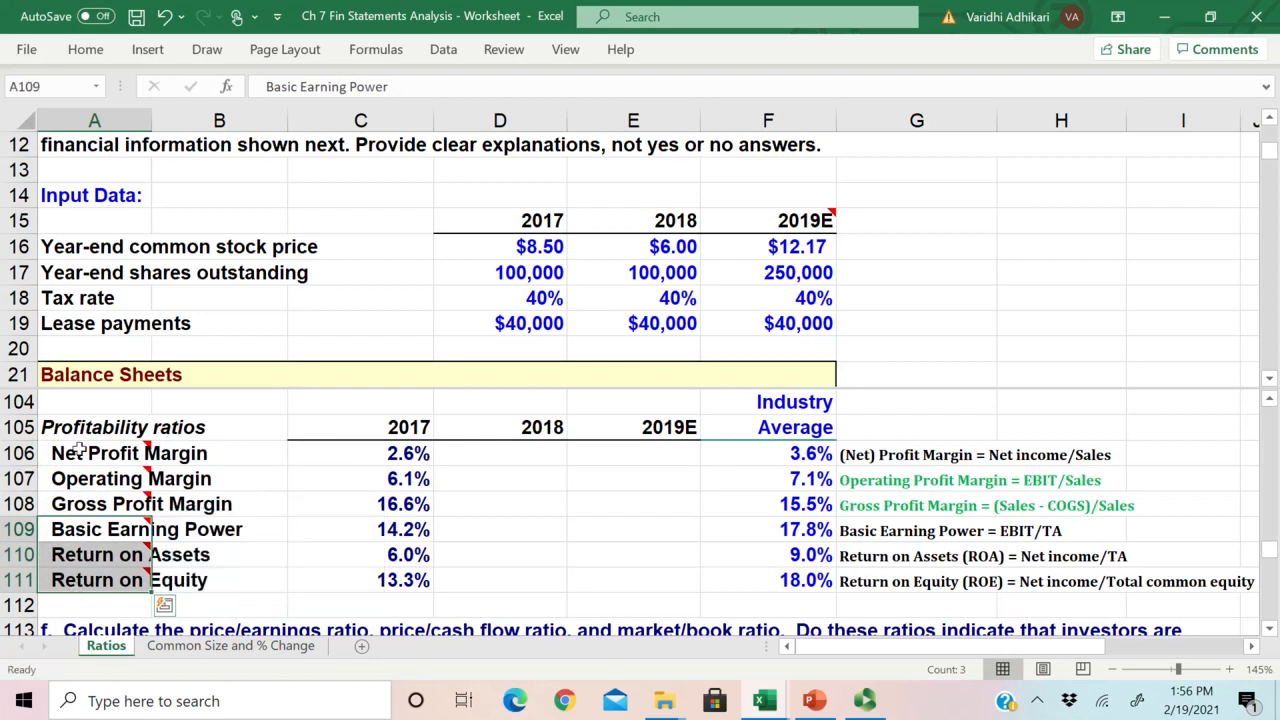
pyautogui.click(90, 453)
# Step: Enter the 2018 Net Profit Margin formula =E59/E49 in D106, with net income as the numerator
pyautogui.click(508, 457)
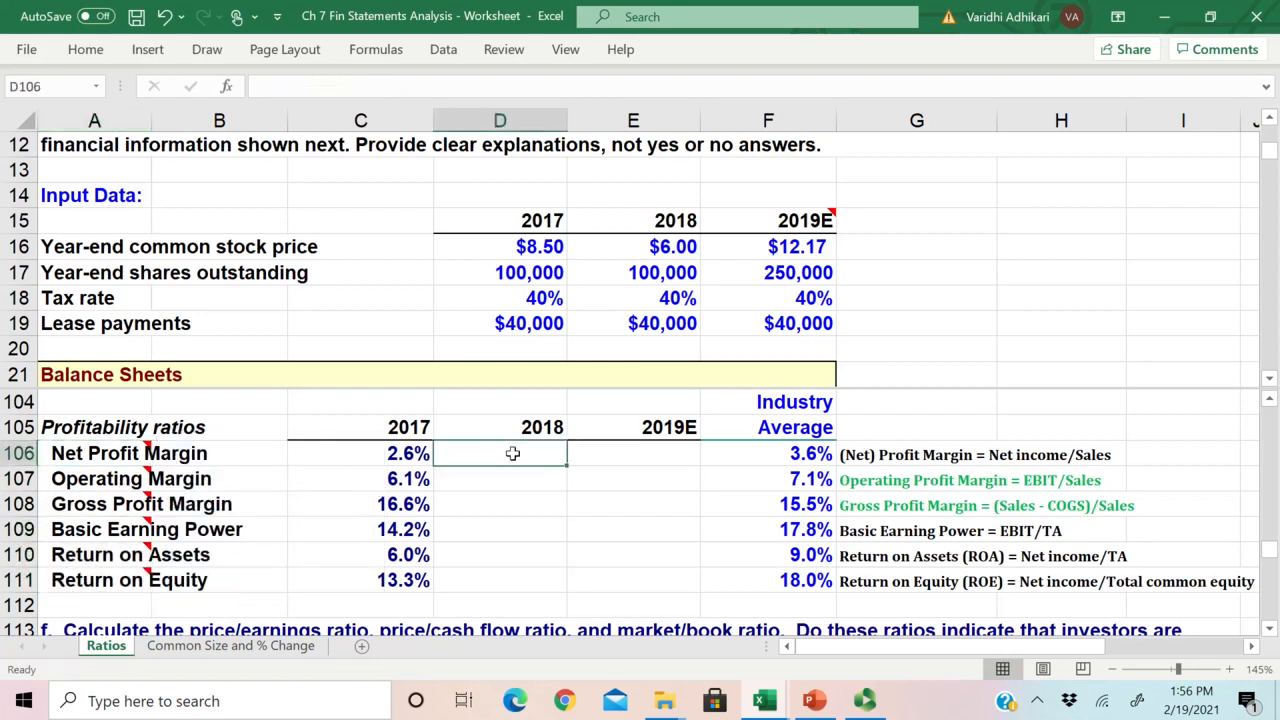
pyautogui.write('=')
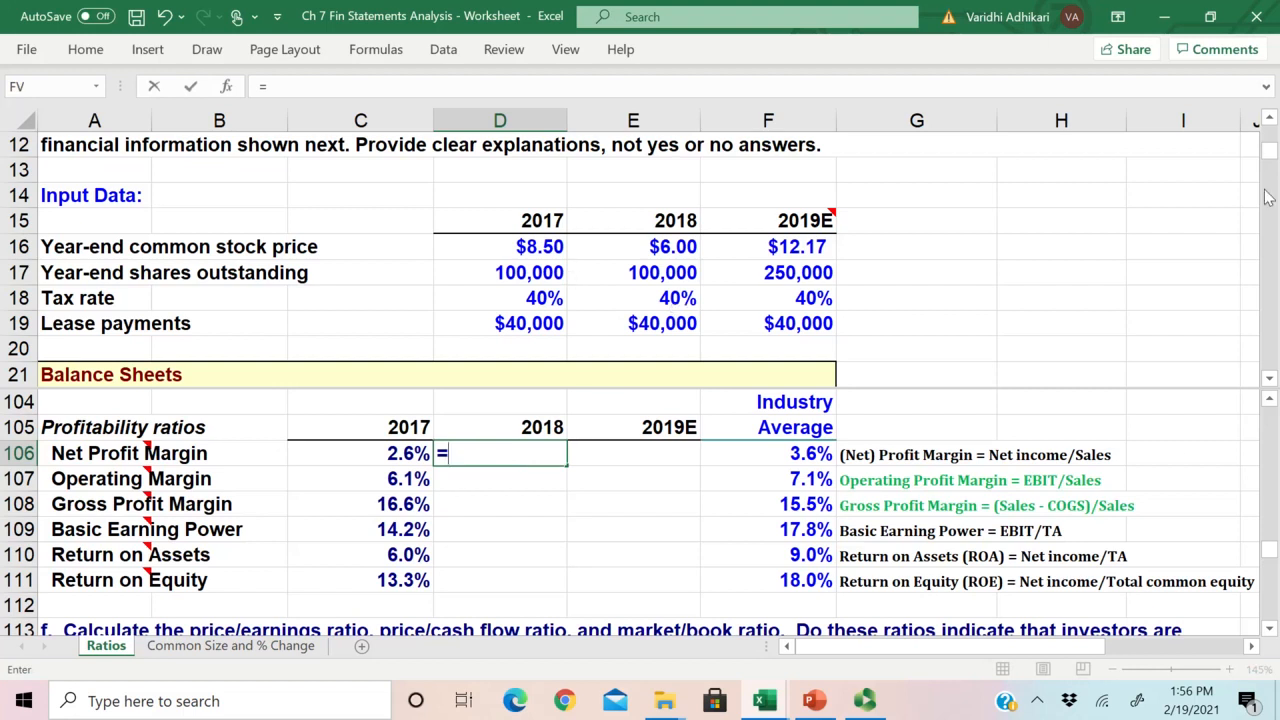
pyautogui.moveTo(1272, 157); pyautogui.dragTo(1245, 224)
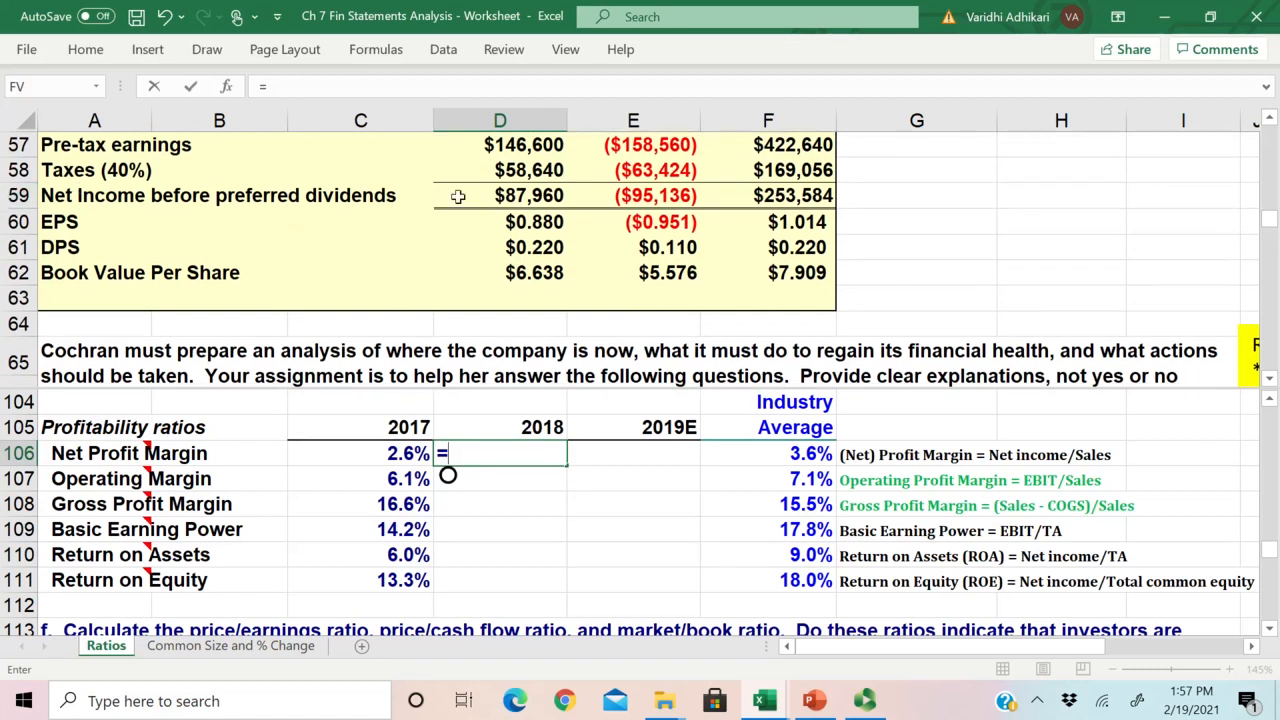
pyautogui.click(659, 197)
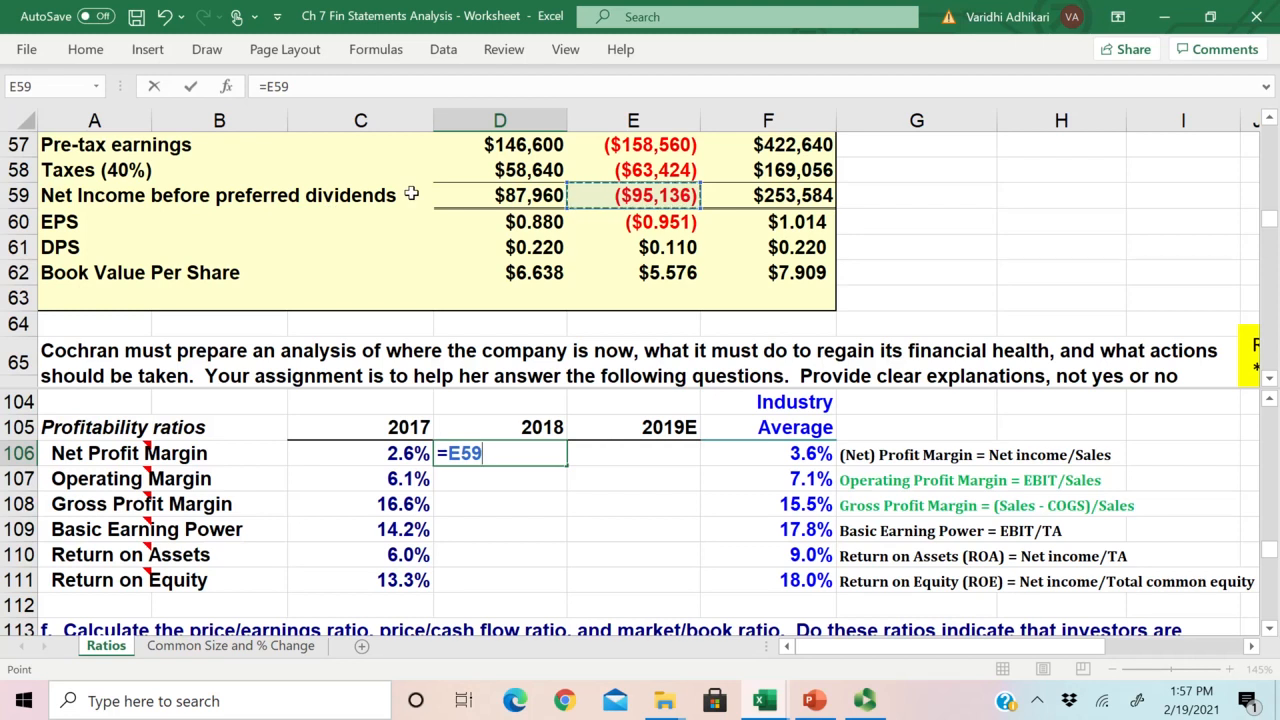
pyautogui.write('/')
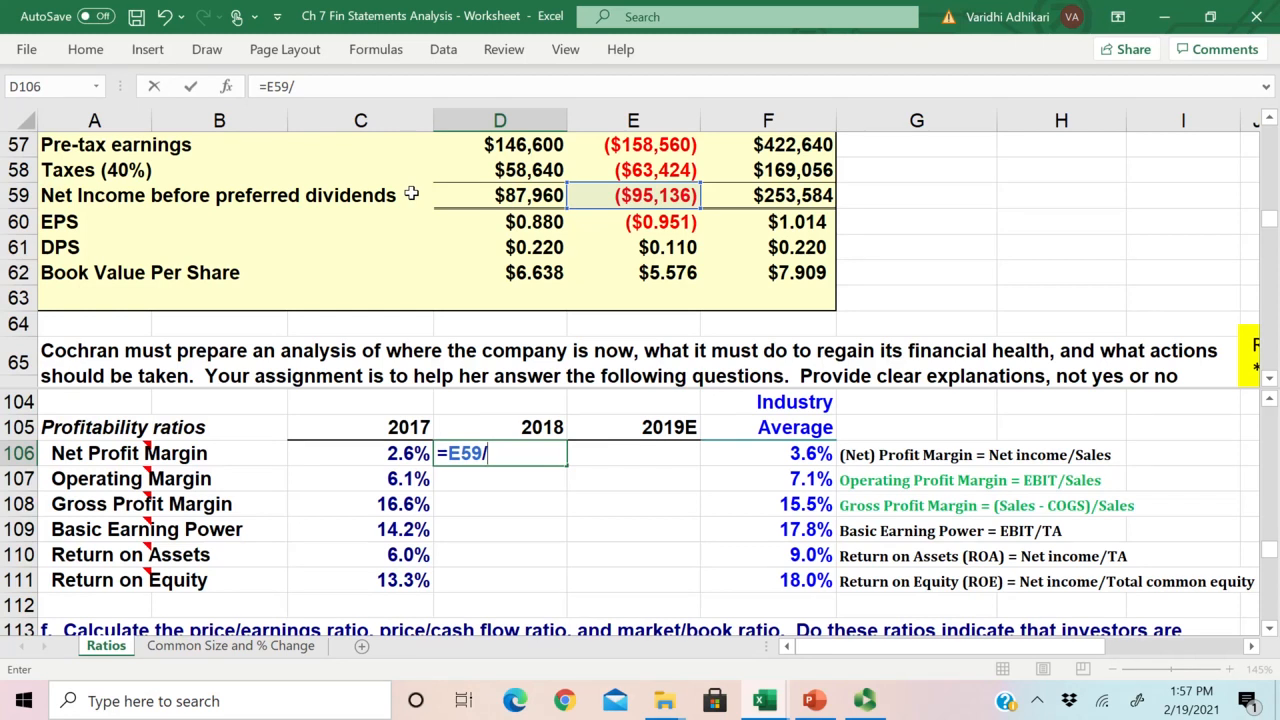
pyautogui.scroll(2, 640, 500)
pyautogui.scroll(4, 1009, 260)
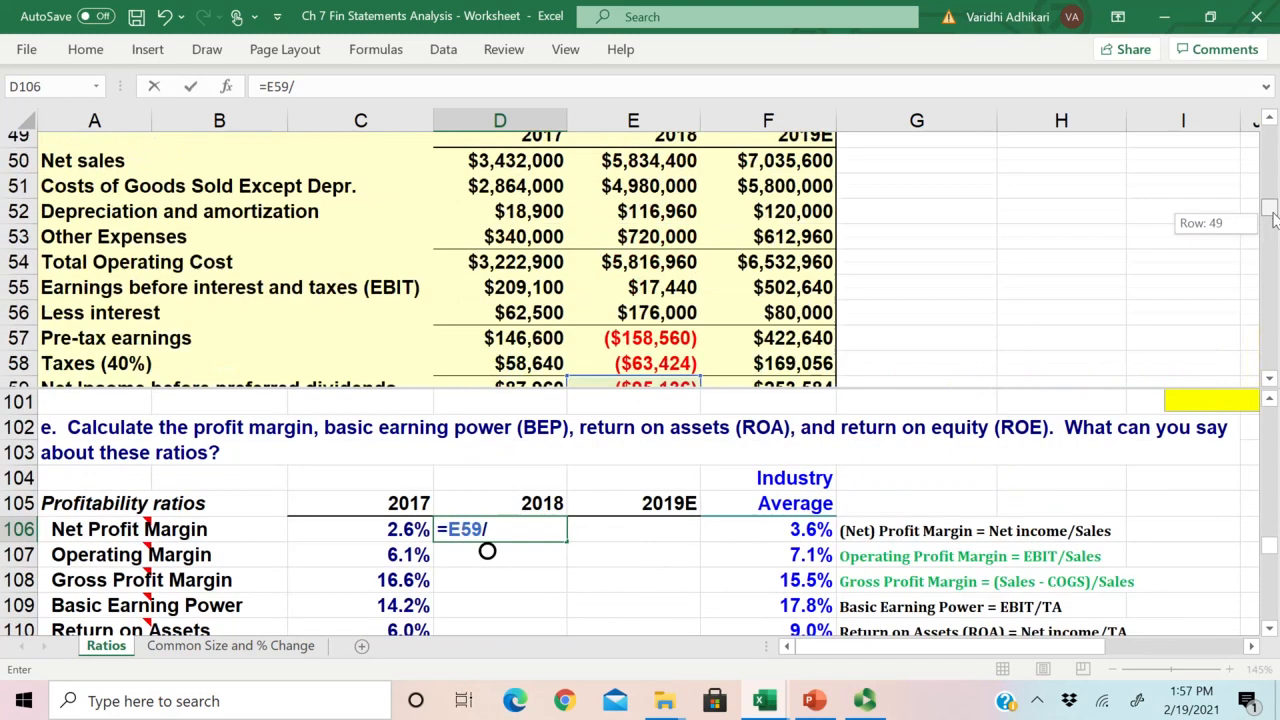
pyautogui.click(688, 207)
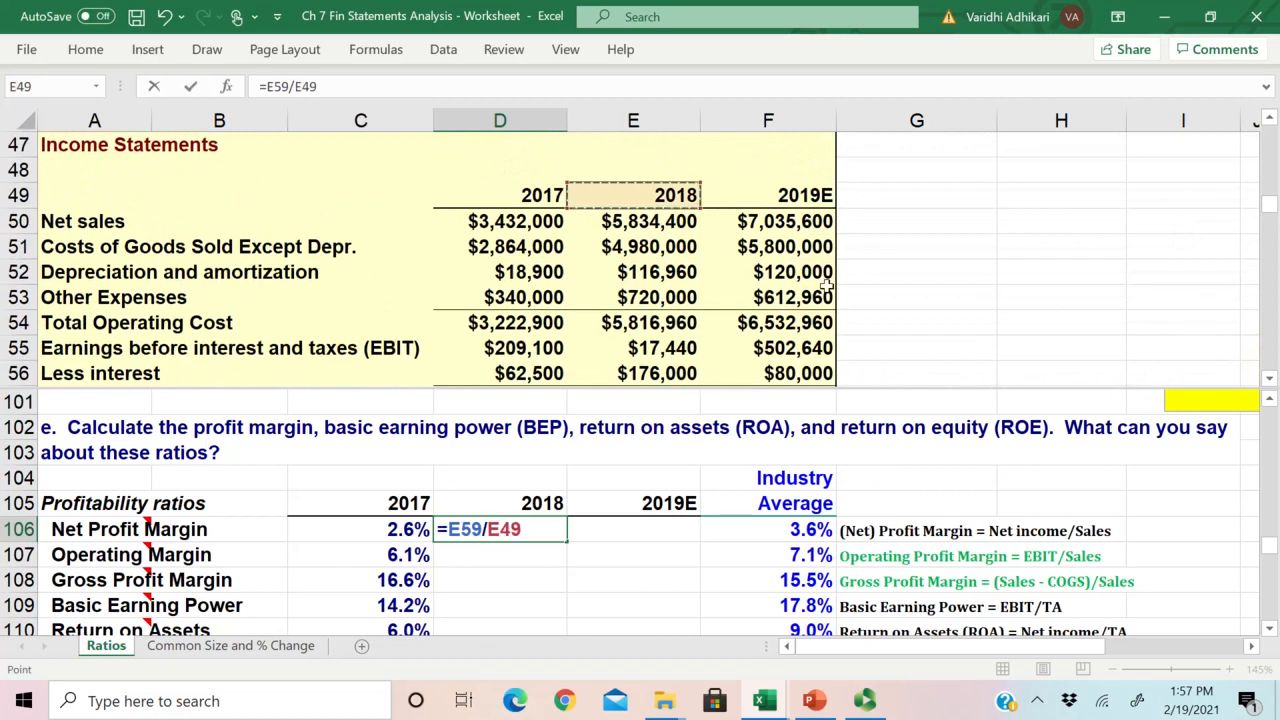
pyautogui.press('Return')
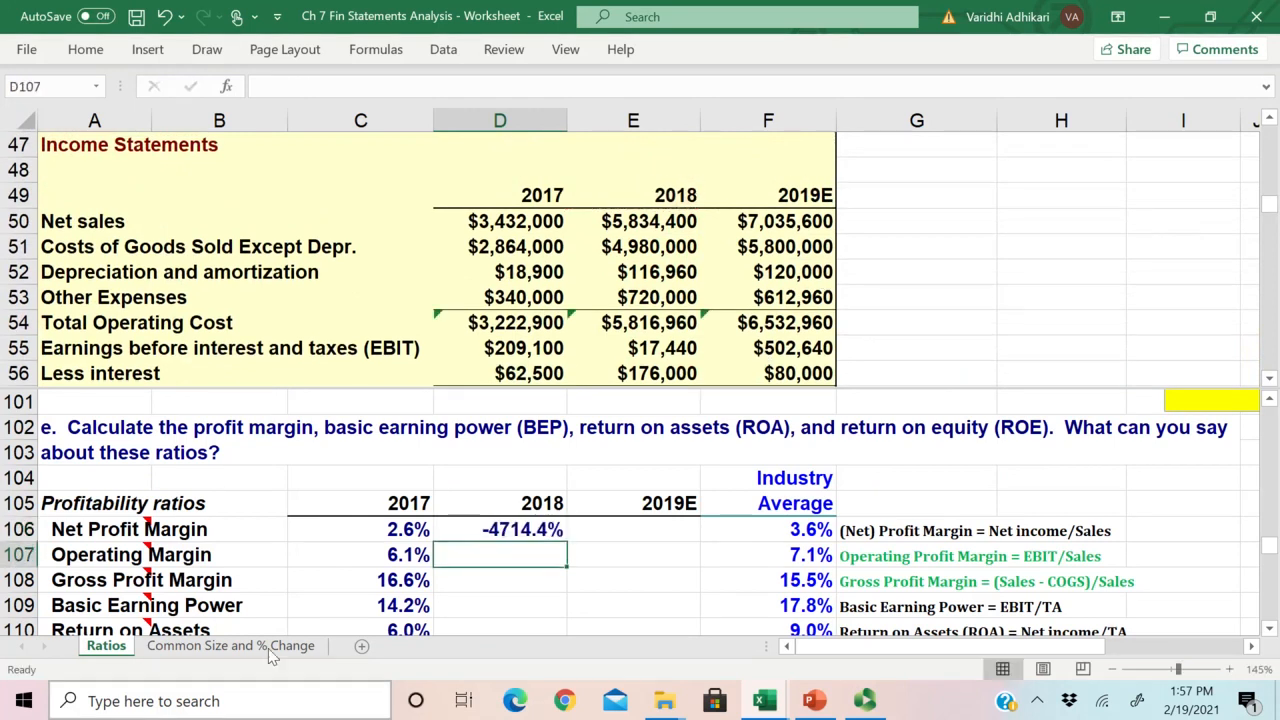
# Step: Correct the D106 denominator to 2018 net sales so the formula is =E59/E50
pyautogui.doubleClick(510, 529)
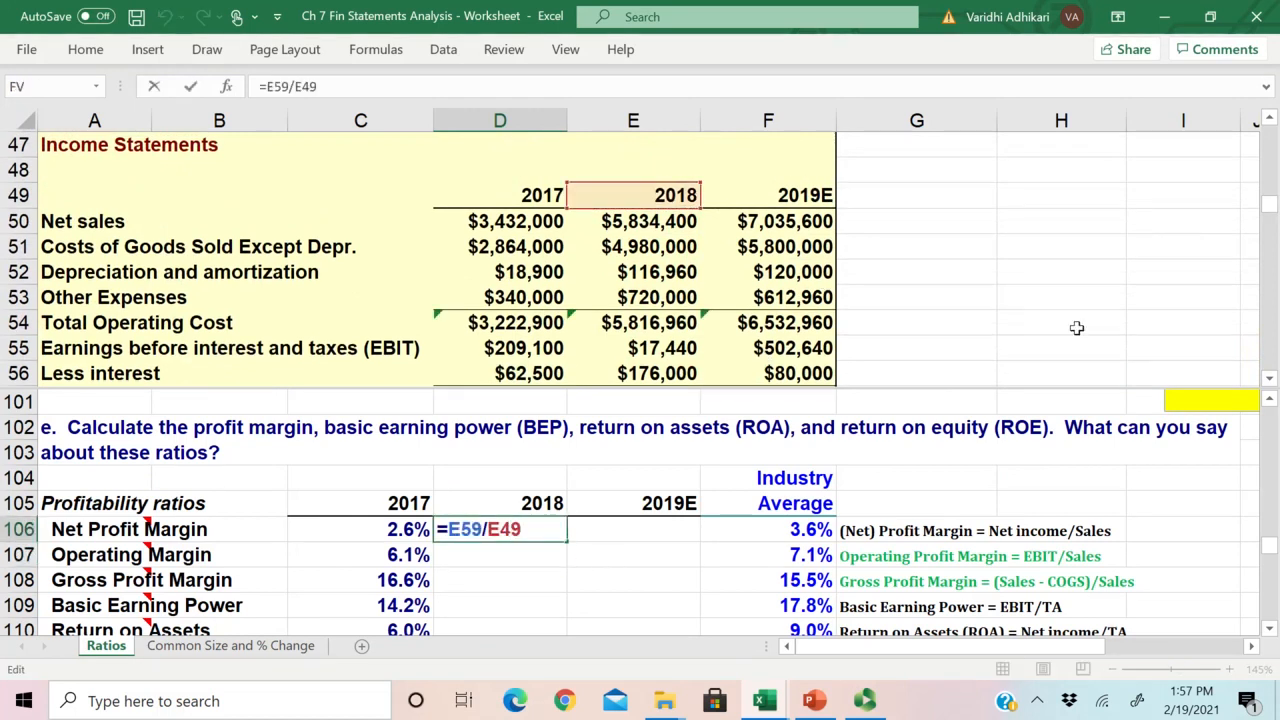
pyautogui.doubleClick(505, 530)
pyautogui.click(651, 228)
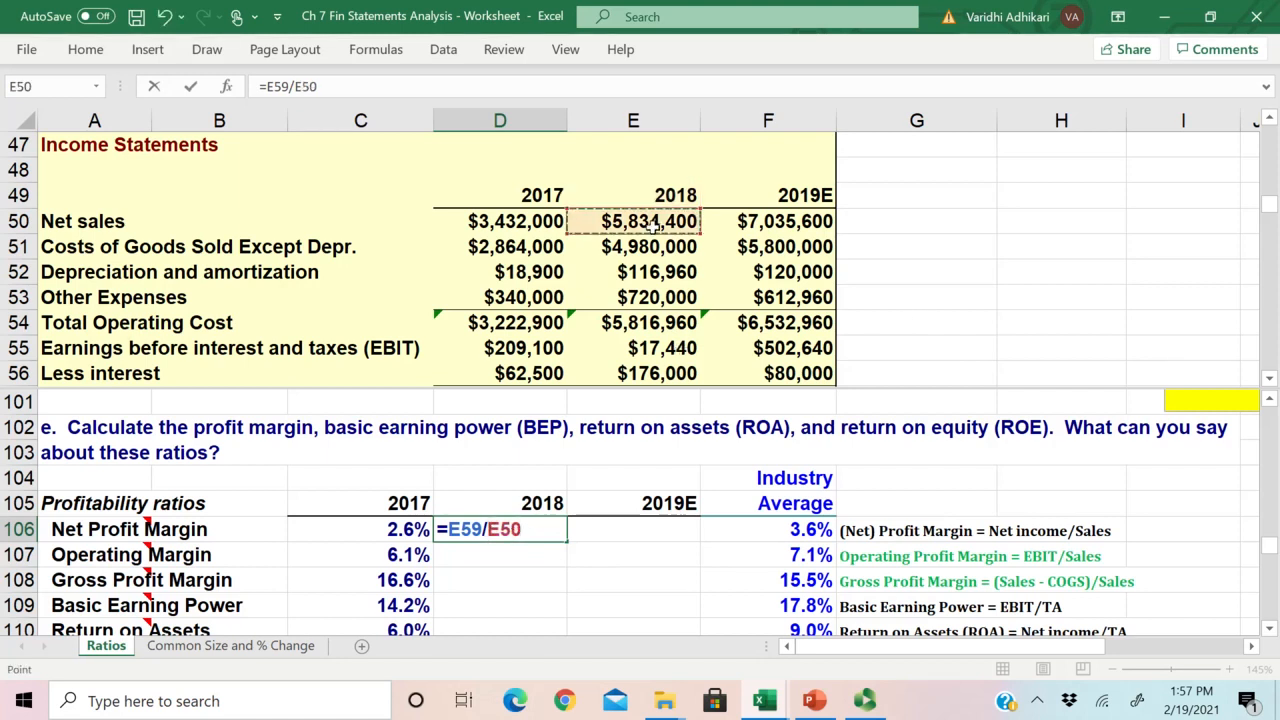
pyautogui.press('Return')
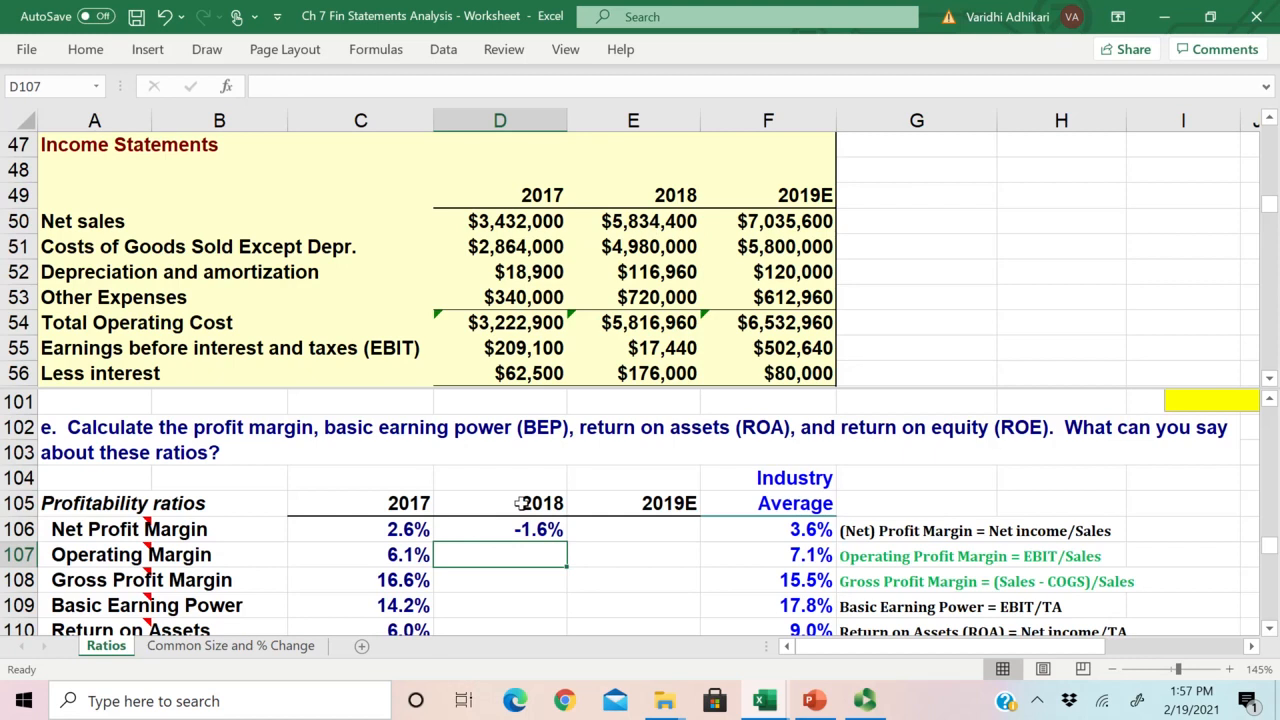
# Step: Copy the Net Profit Margin formula from D106 to 2019E in E106 and check its cell references
pyautogui.click(515, 527)
pyautogui.scroll(-1, 511, 529)
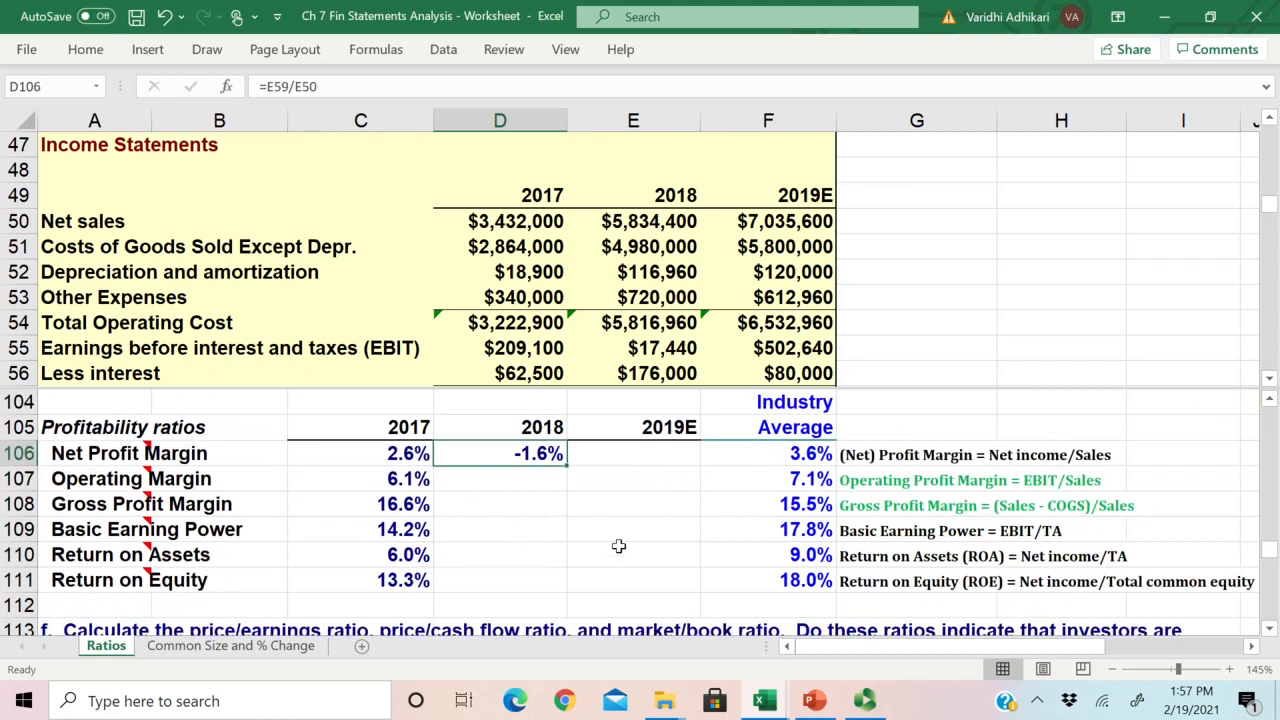
pyautogui.moveTo(568, 468); pyautogui.dragTo(717, 463)
pyautogui.click(672, 455)
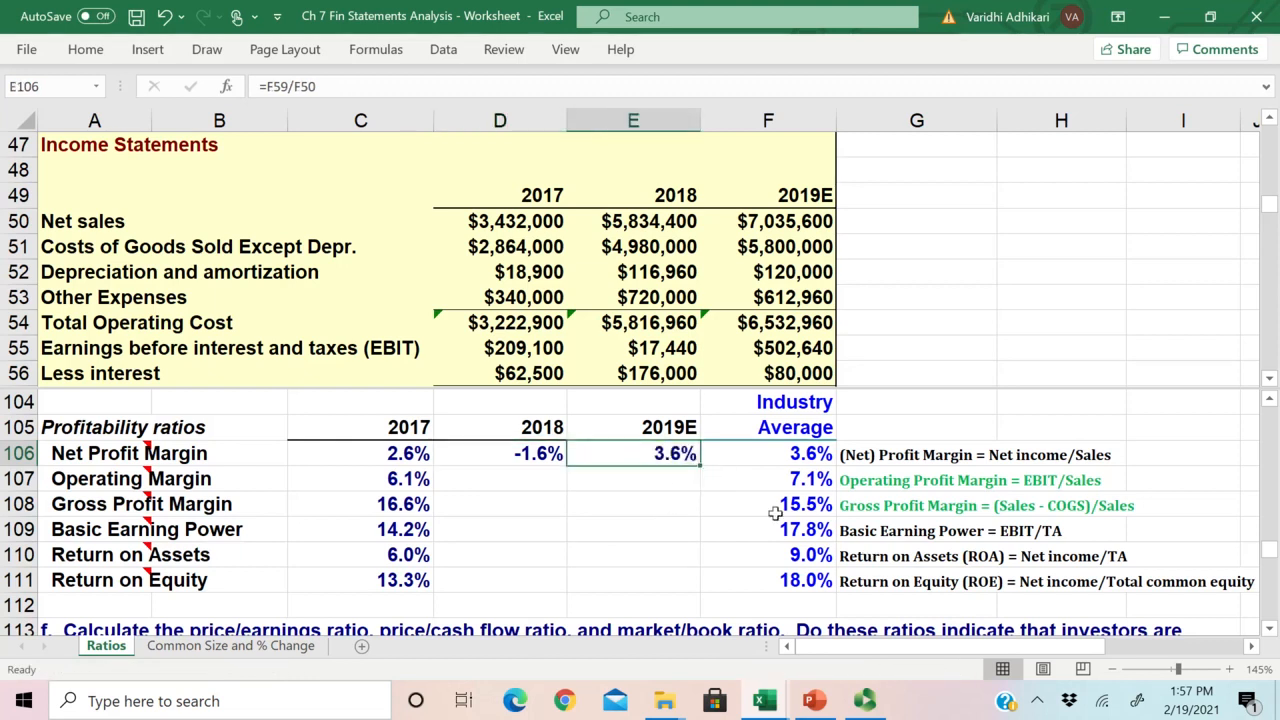
pyautogui.doubleClick(672, 455)
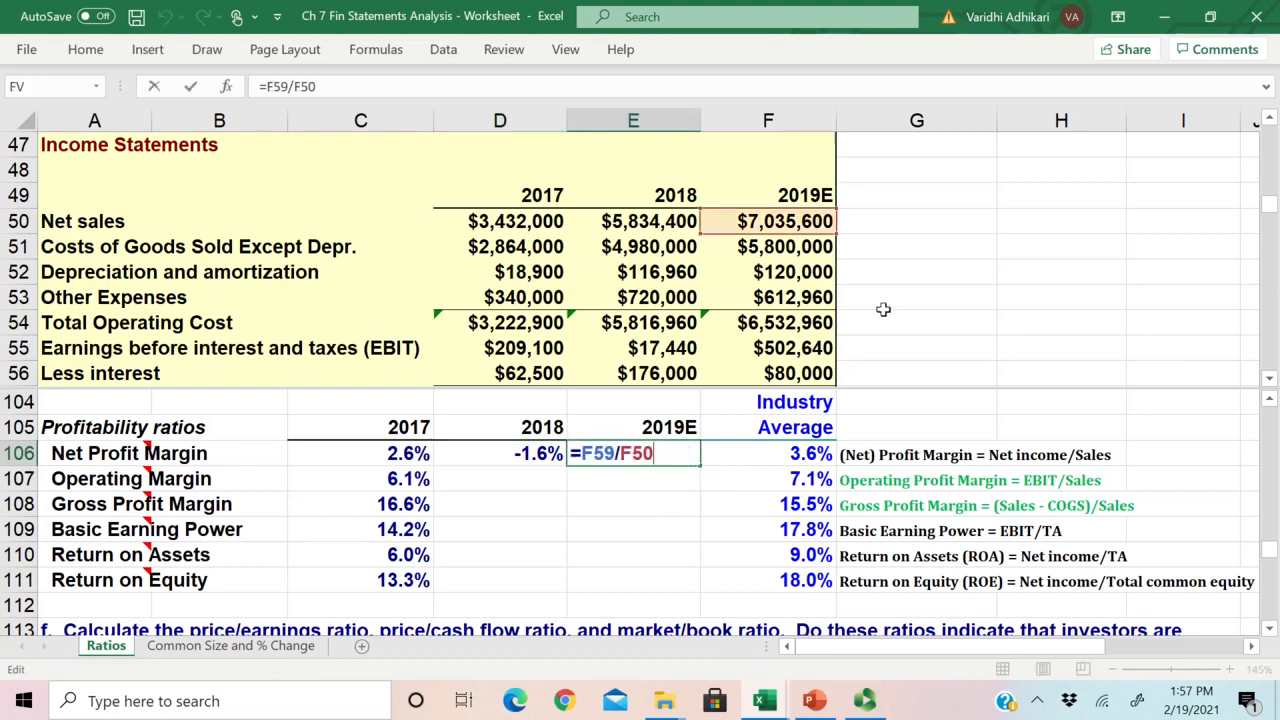
pyautogui.press('Escape')
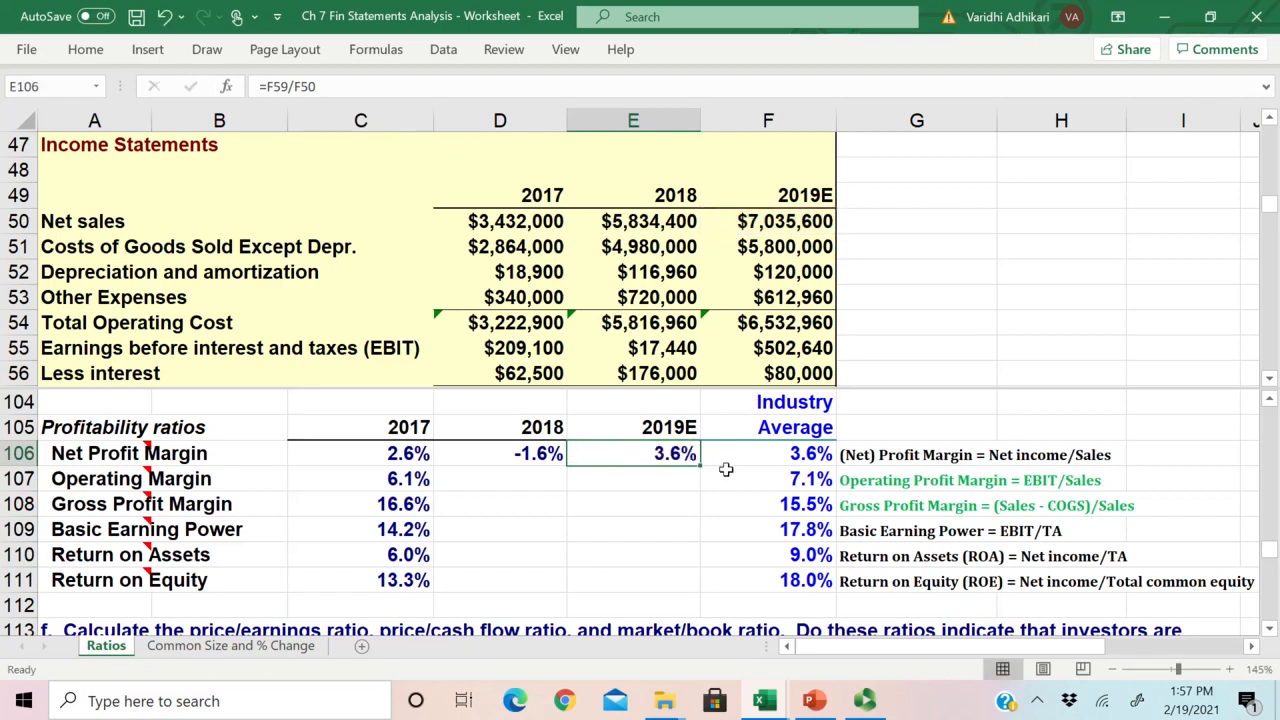
pyautogui.click(680, 481)
pyautogui.press('Up')
# Step: Enter the 2018 Gross Profit Margin formula =(E50-E51)/E50 in D108 and copy it to 2019E in E108
pyautogui.click(469, 484)
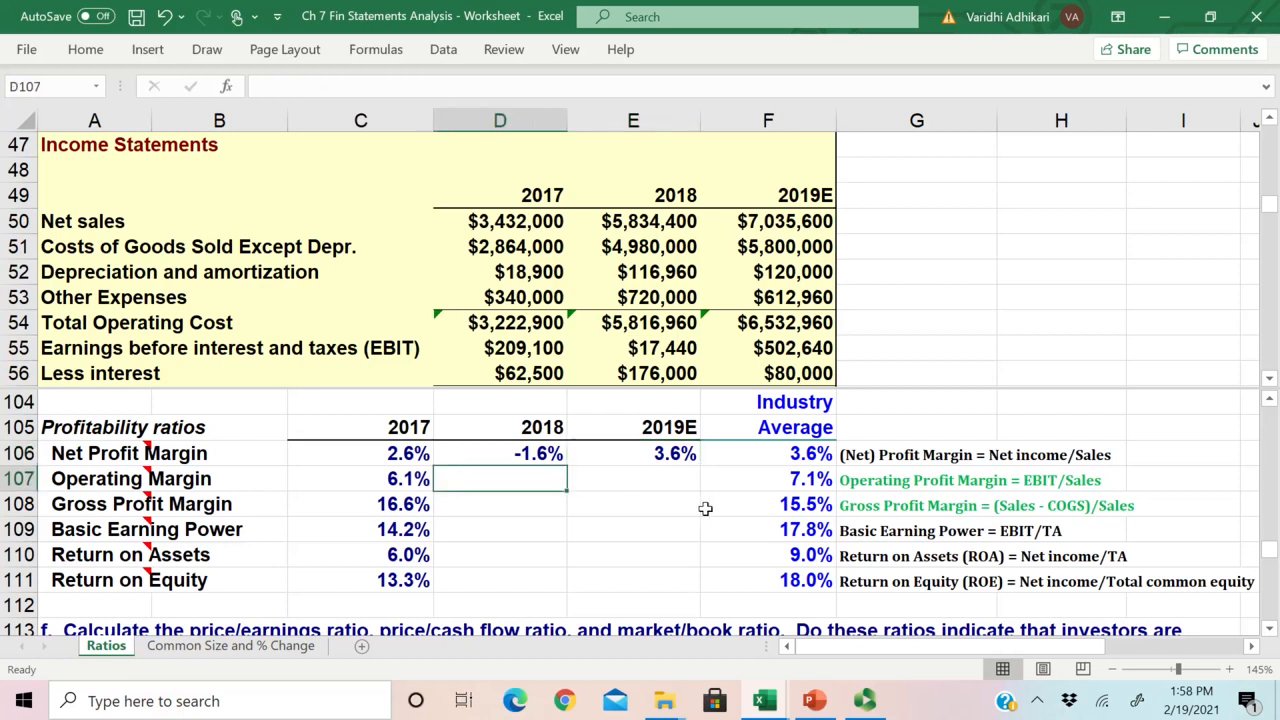
pyautogui.click(477, 508)
pyautogui.click(150, 510)
pyautogui.click(466, 505)
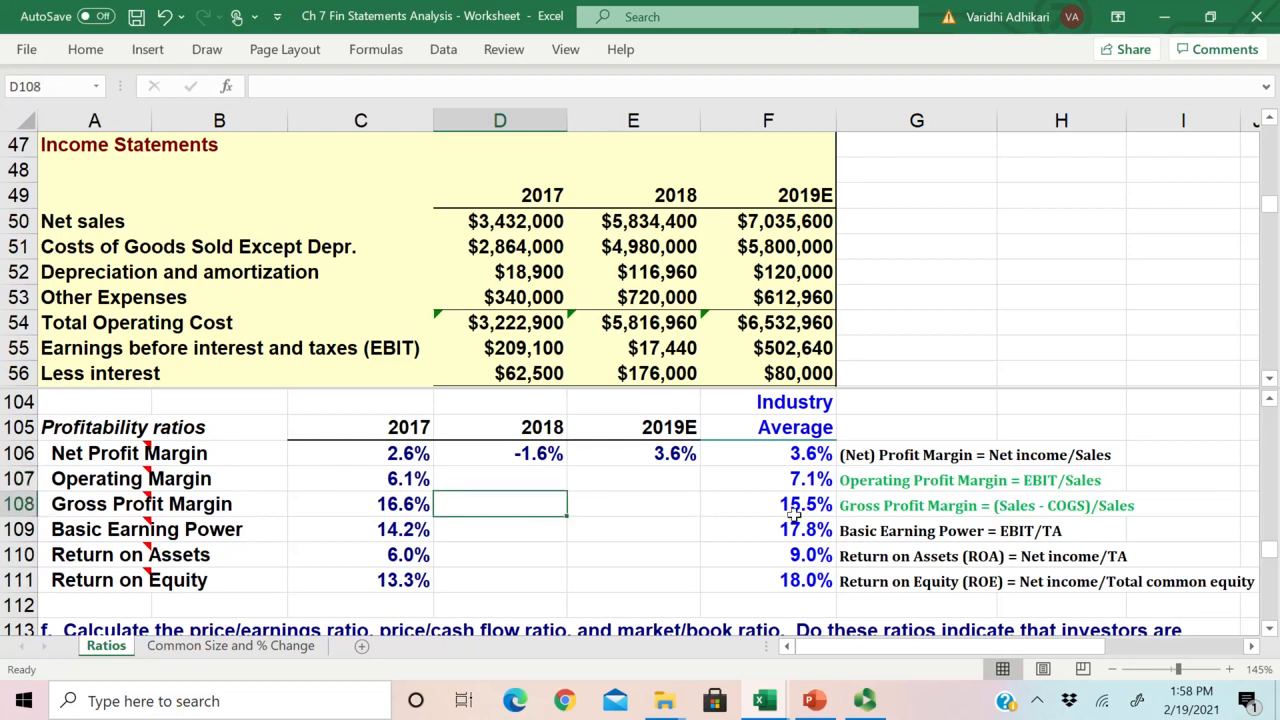
pyautogui.write('=')
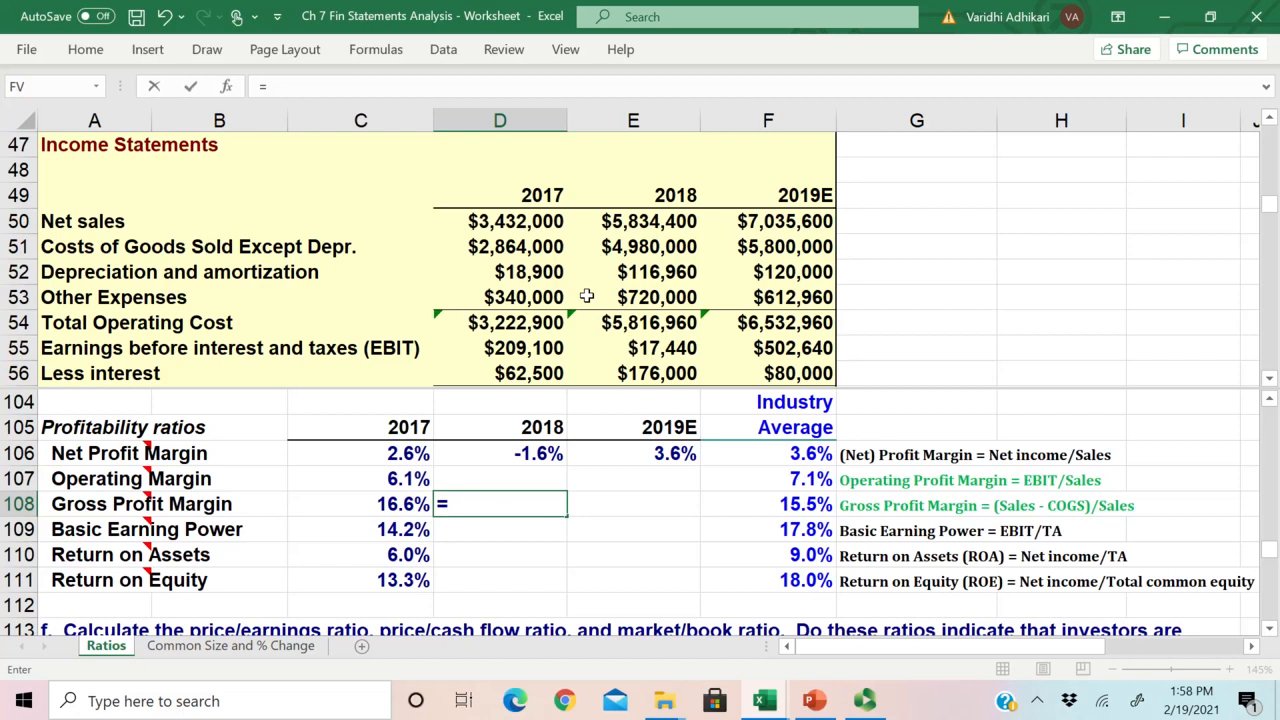
pyautogui.write('(')
pyautogui.click(655, 224)
pyautogui.write('-')
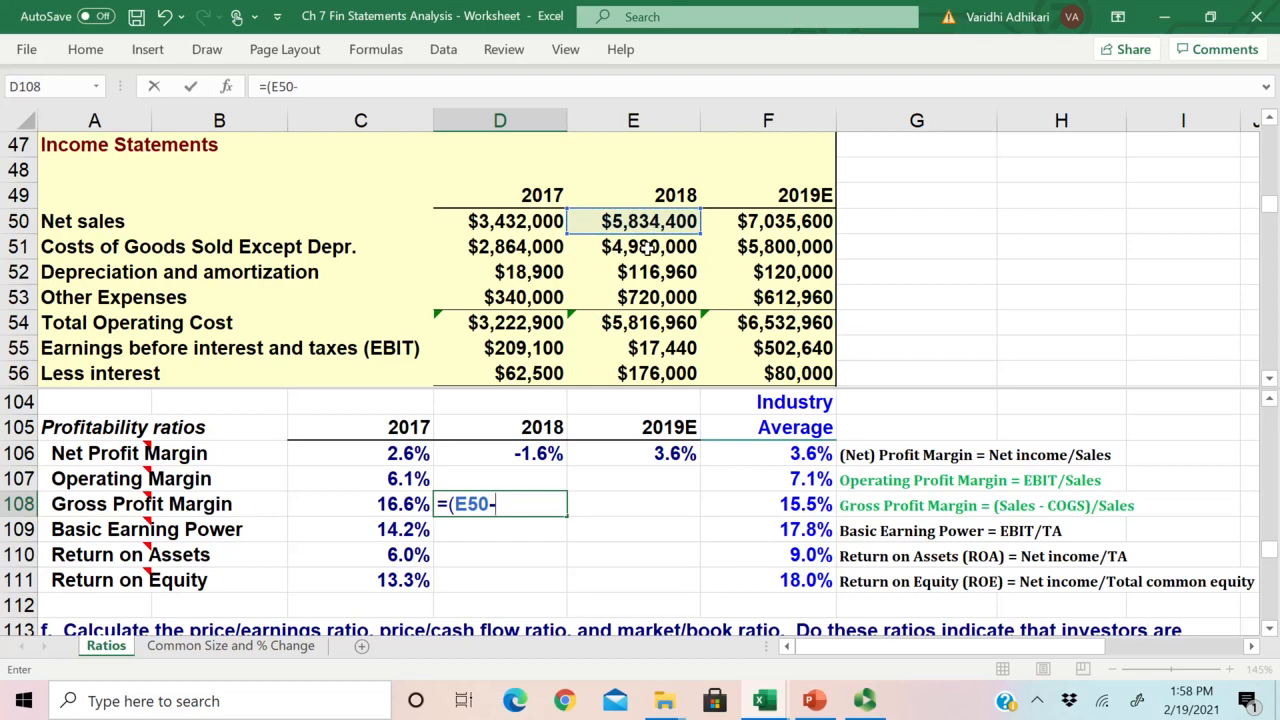
pyautogui.click(648, 246)
pyautogui.write(')/')
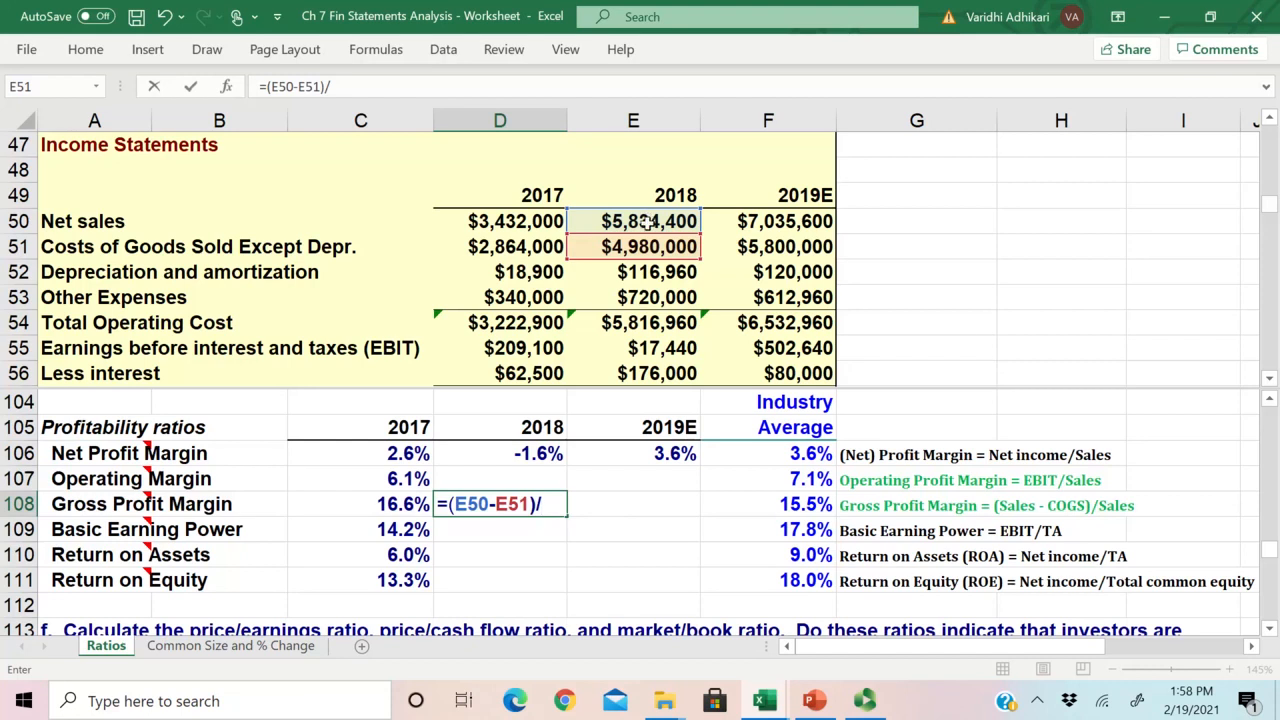
pyautogui.click(645, 222)
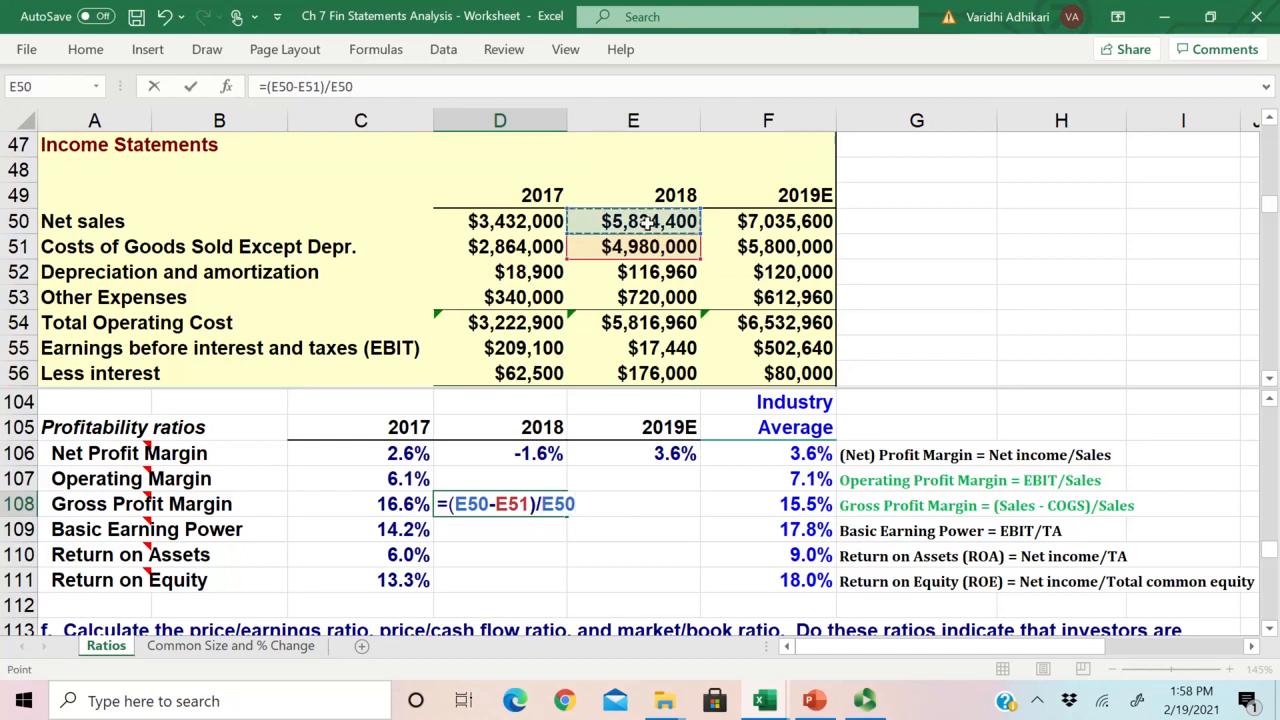
pyautogui.press('Return')
pyautogui.click(517, 505)
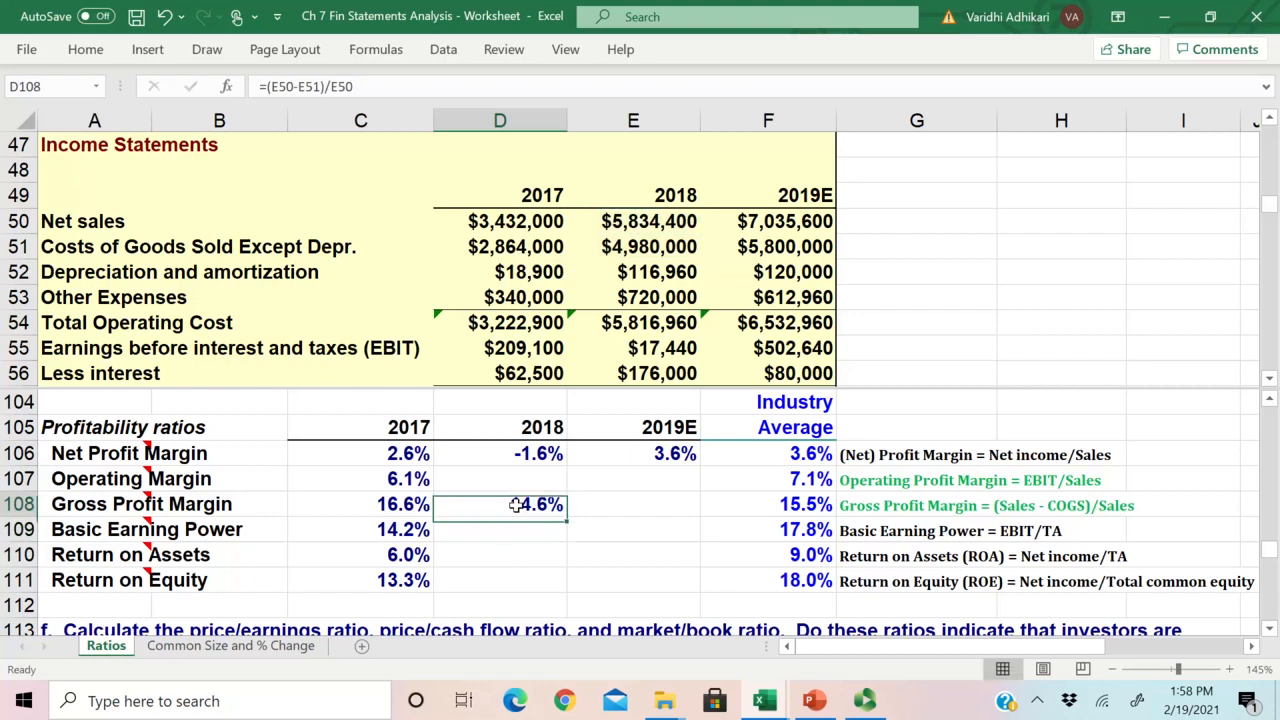
pyautogui.moveTo(573, 517); pyautogui.dragTo(704, 519)
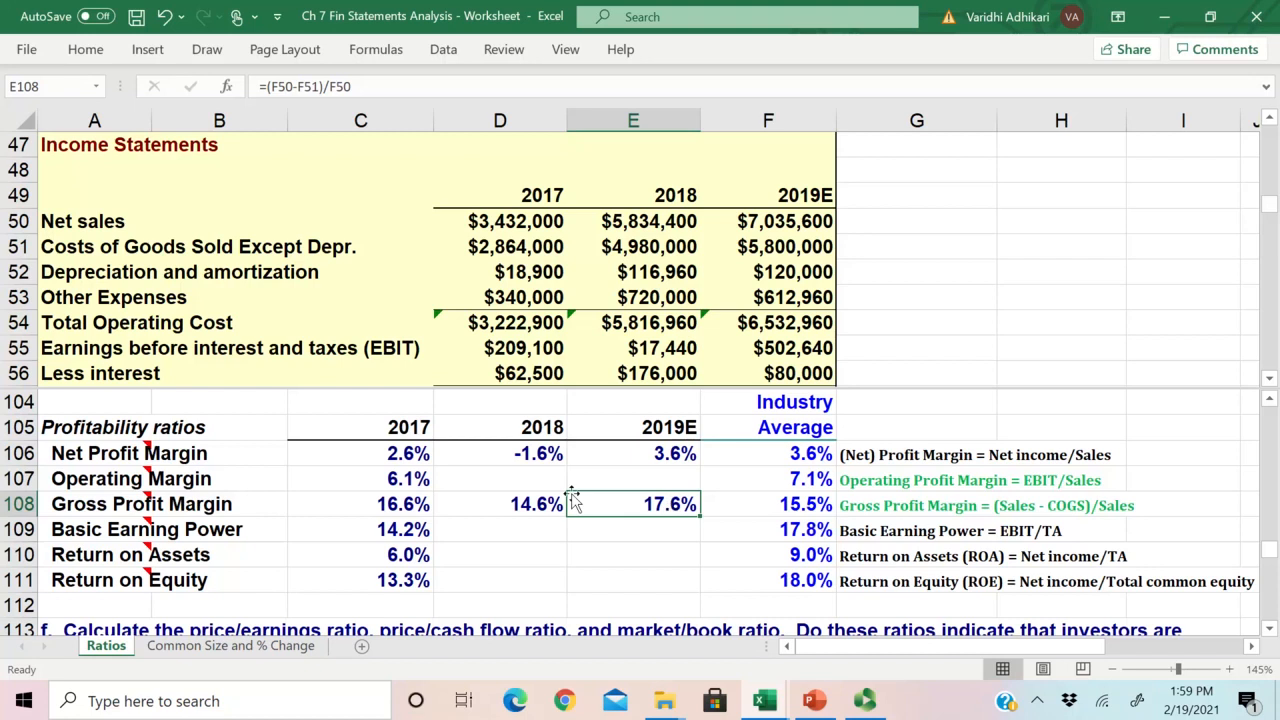
# Step: Compare the 2019E gross profit margin in E108 with the 2019E net profit margin in E106
pyautogui.click(679, 456)
pyautogui.click(673, 508)
pyautogui.click(695, 453)
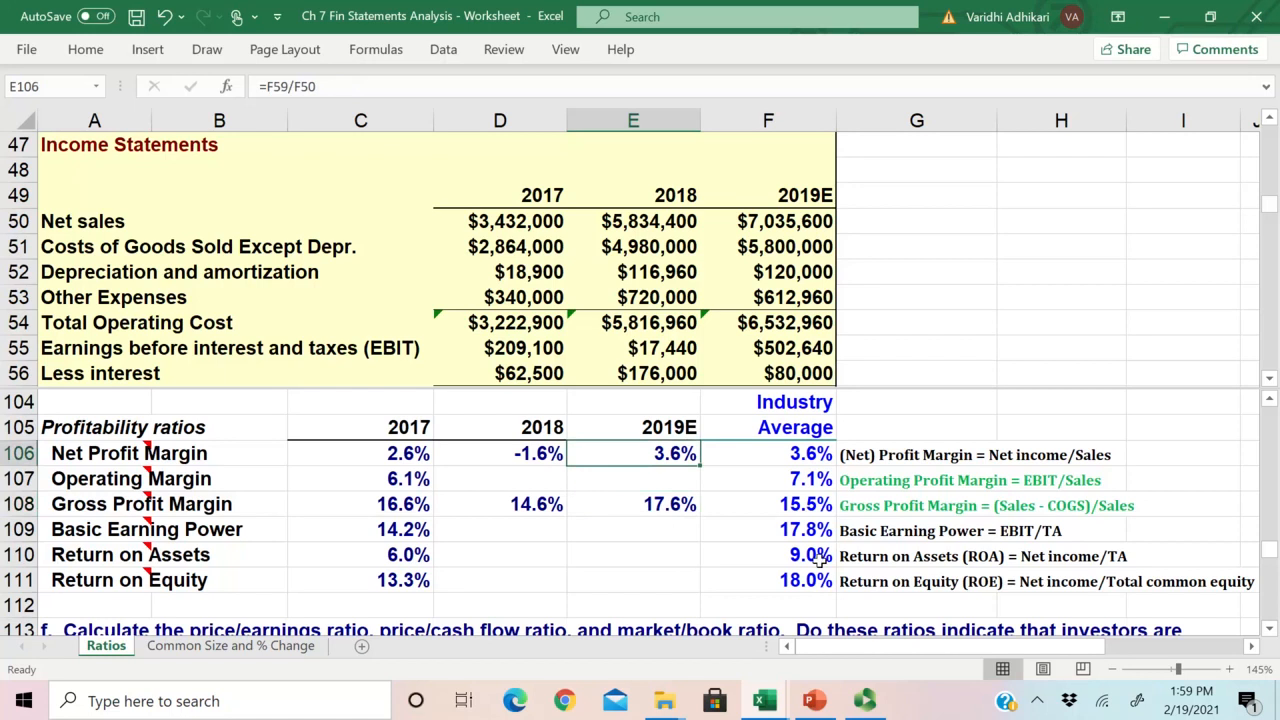
pyautogui.moveTo(655, 508); pyautogui.dragTo(652, 454)
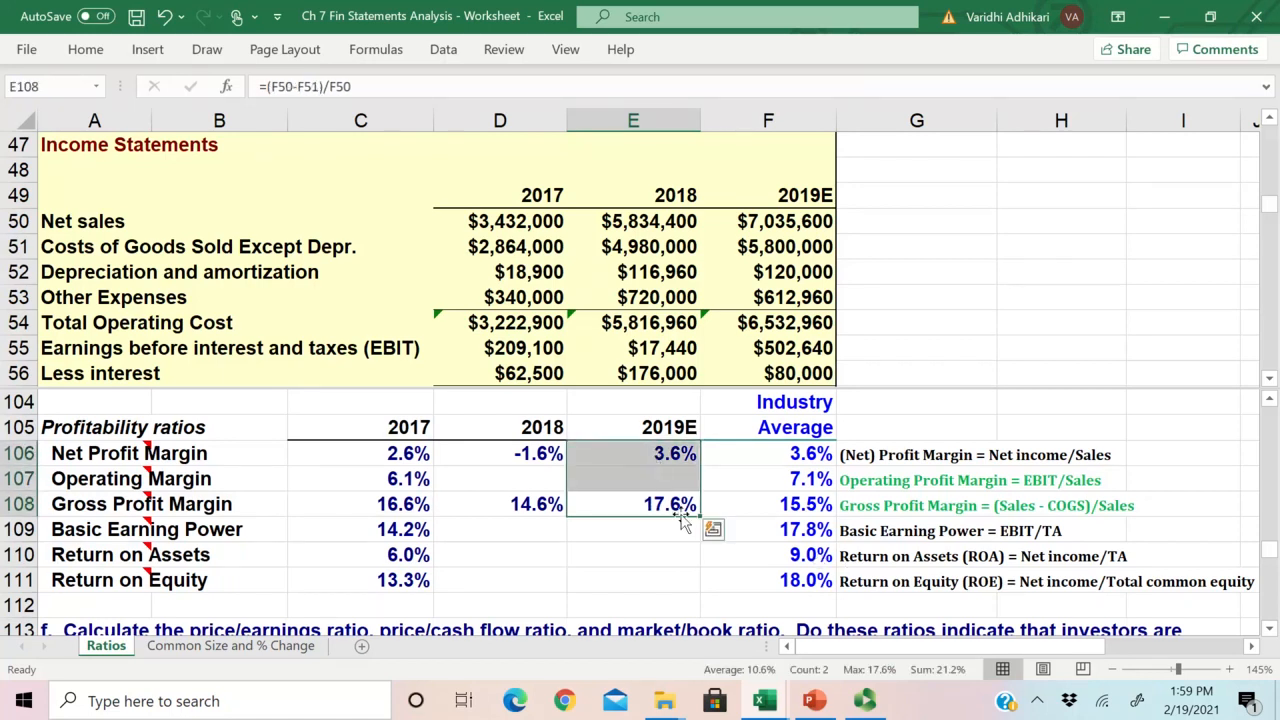
pyautogui.moveTo(662, 508); pyautogui.dragTo(661, 456)
pyautogui.moveTo(662, 506); pyautogui.dragTo(657, 449)
pyautogui.moveTo(663, 501); pyautogui.dragTo(677, 456)
pyautogui.click(665, 507)
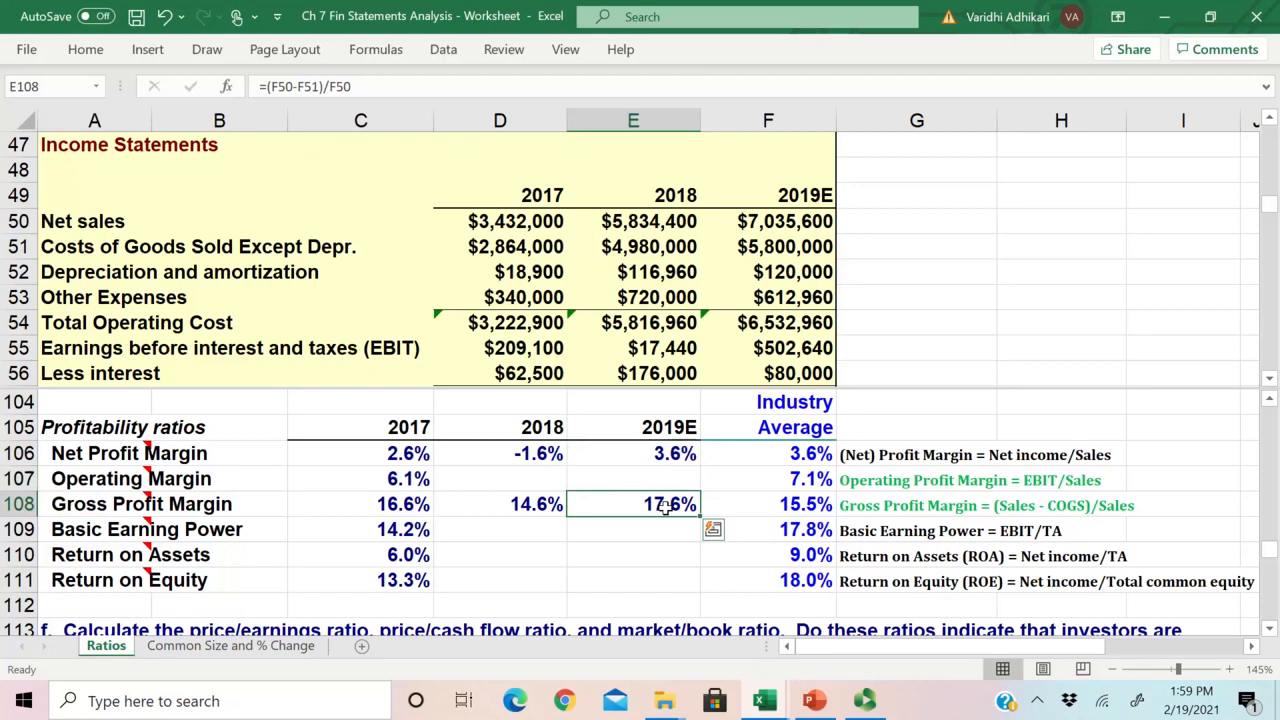
pyautogui.moveTo(665, 507); pyautogui.dragTo(662, 455)
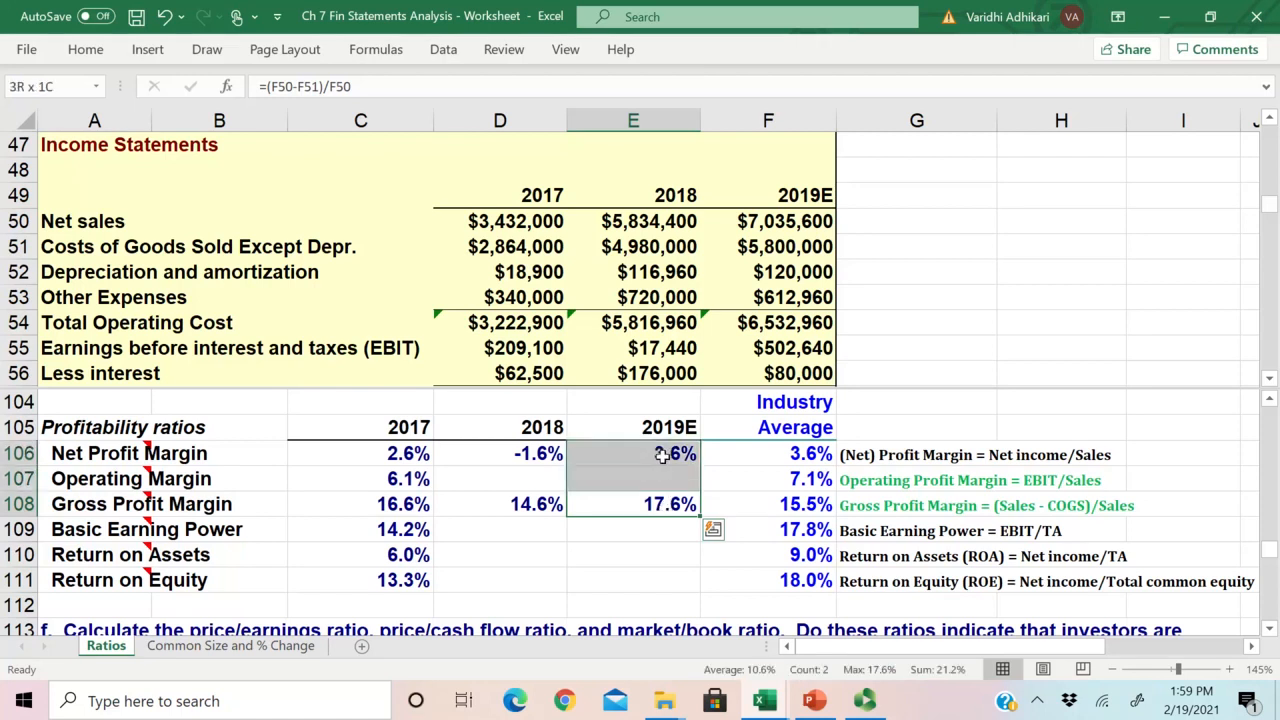
pyautogui.click(655, 508)
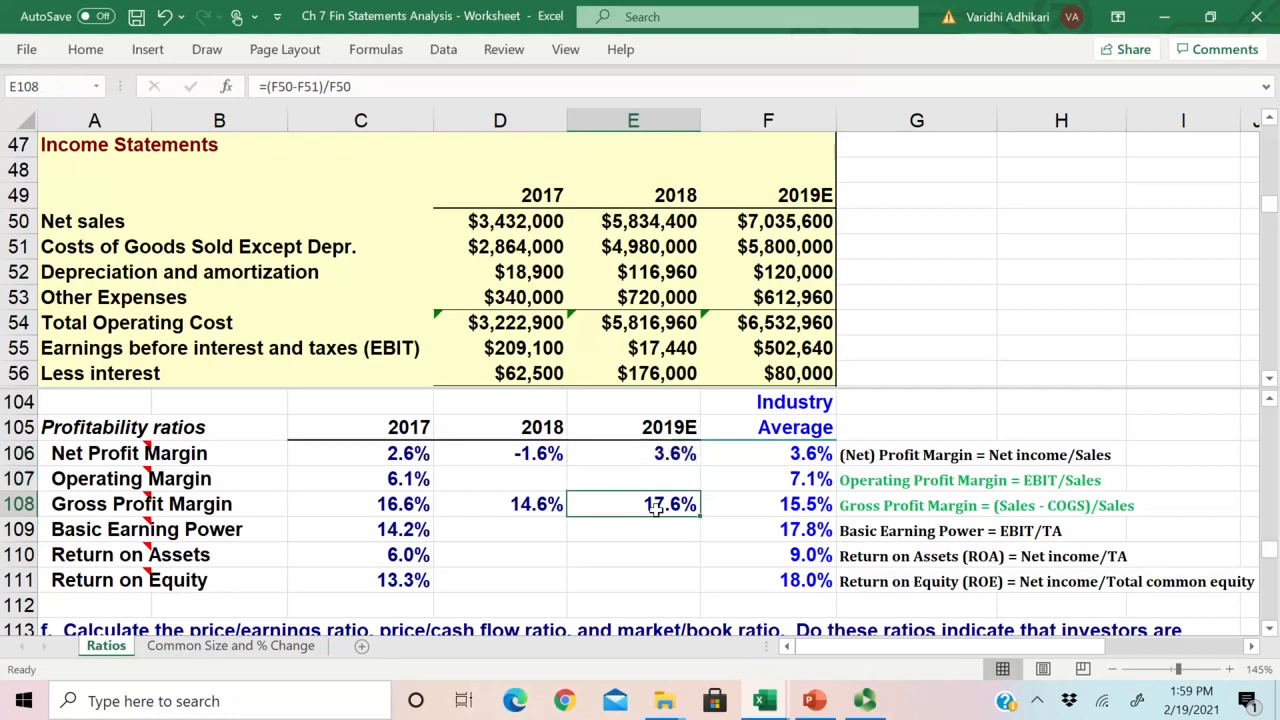
# Step: Compare the 2019E gross and net profit margins with their industry averages in F108 and F106
pyautogui.moveTo(790, 510); pyautogui.dragTo(697, 510)
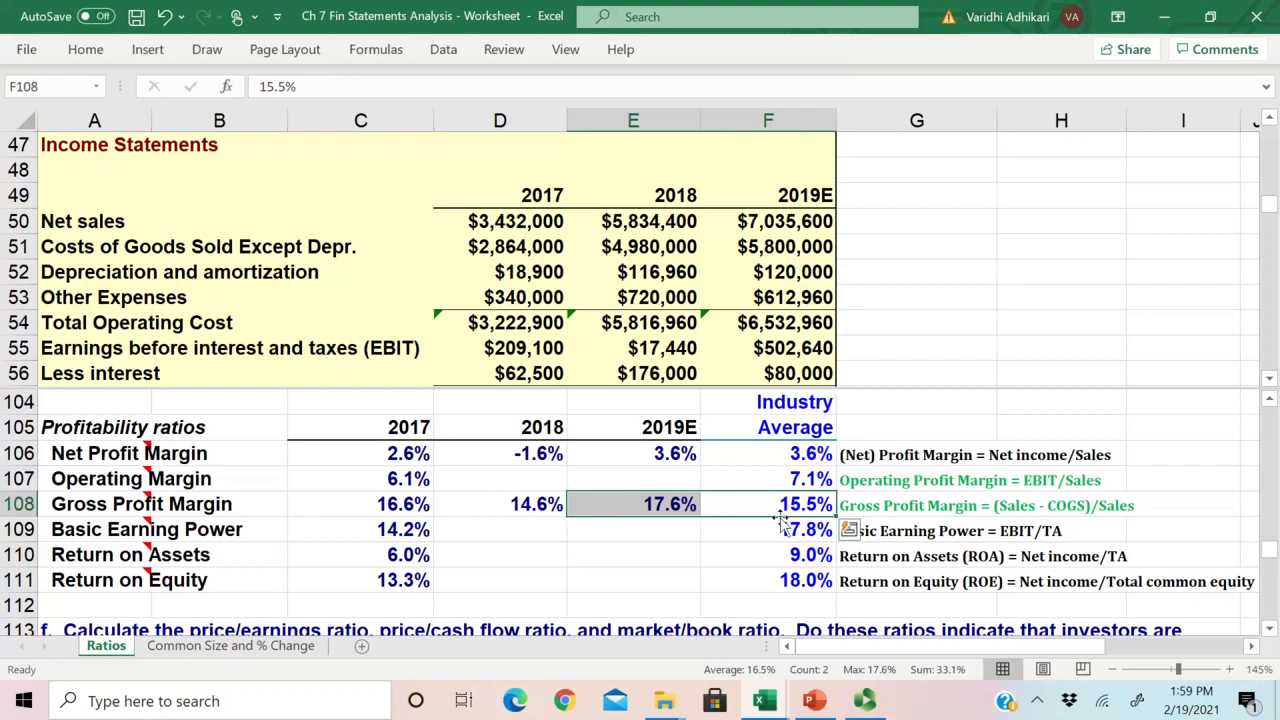
pyautogui.click(668, 504)
pyautogui.moveTo(668, 504); pyautogui.dragTo(730, 506)
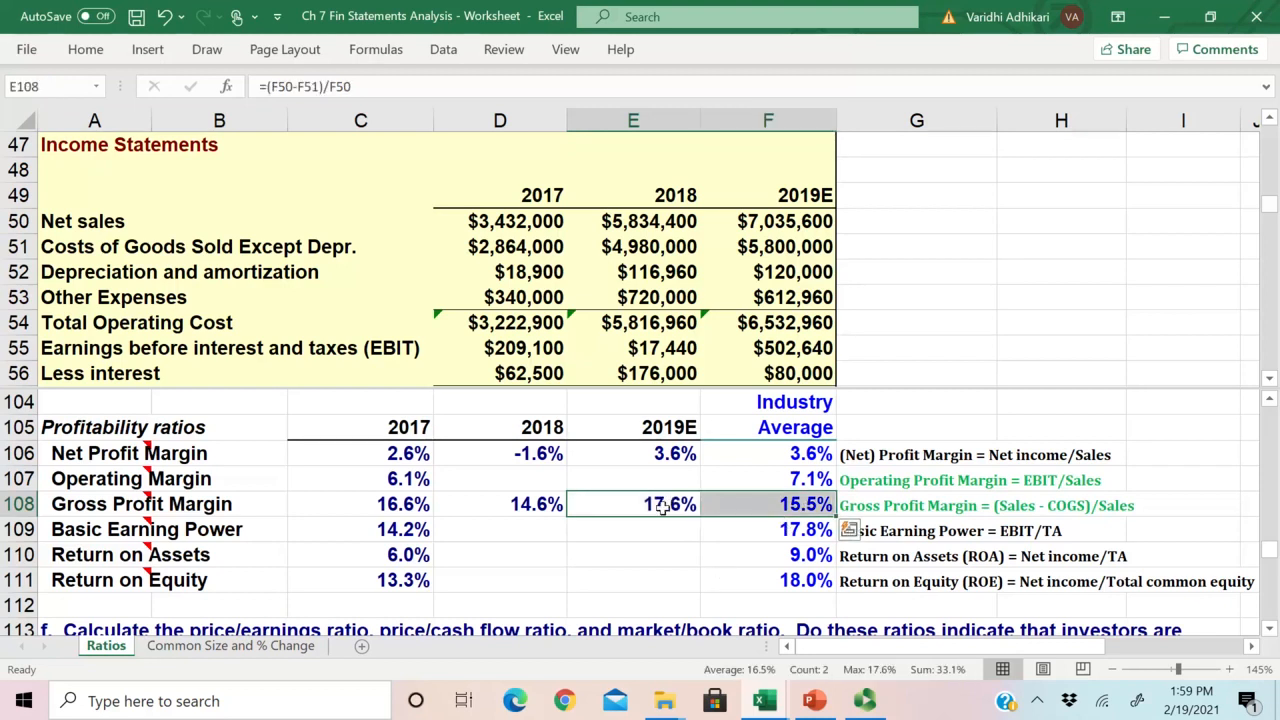
pyautogui.click(665, 453)
pyautogui.moveTo(665, 453); pyautogui.dragTo(762, 462)
pyautogui.moveTo(660, 504); pyautogui.dragTo(760, 510)
pyautogui.moveTo(690, 500)
pyautogui.mouseDown()
pyautogui.moveTo(726, 506)
pyautogui.moveTo(680, 506)
pyautogui.mouseUp()
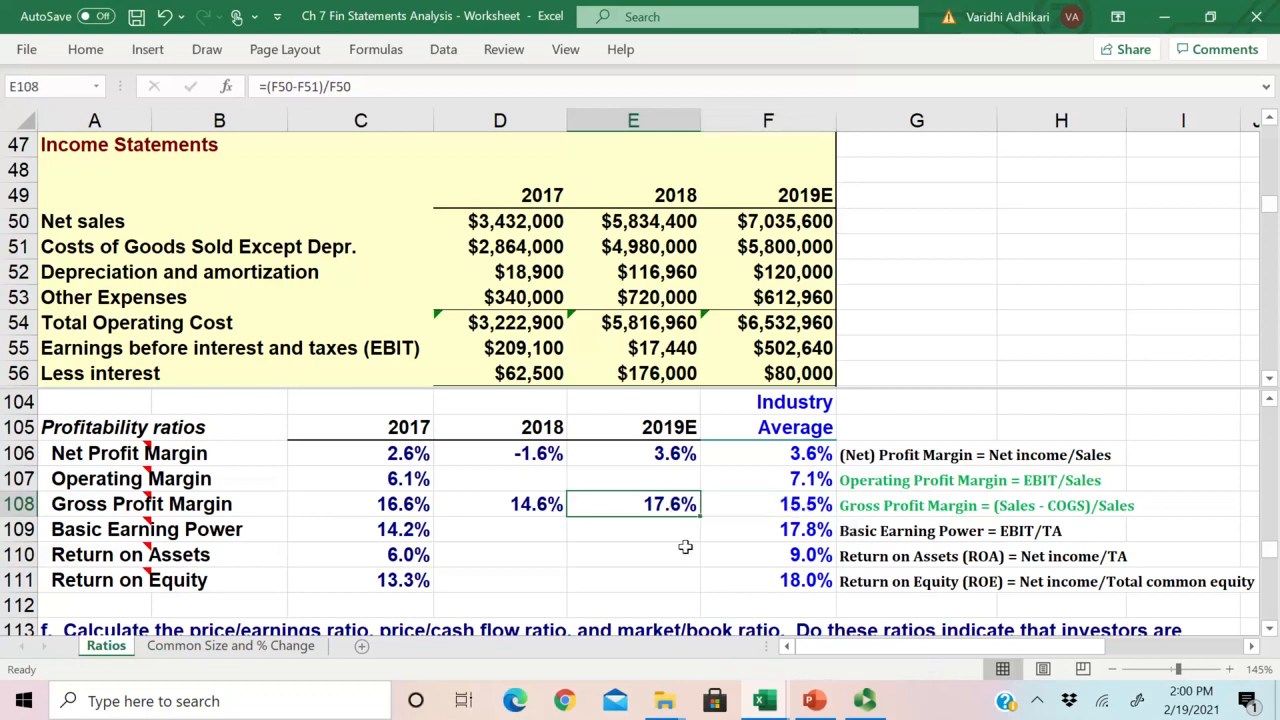
pyautogui.moveTo(782, 508); pyautogui.dragTo(675, 505)
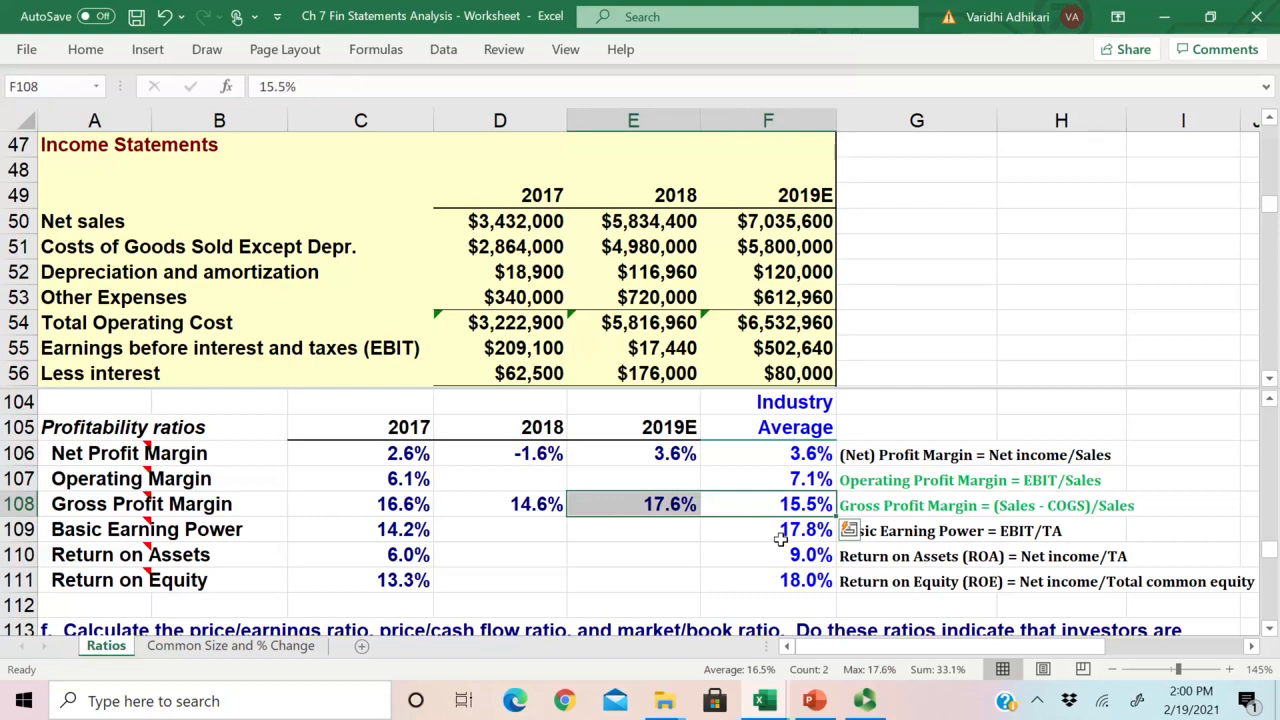
pyautogui.moveTo(680, 505); pyautogui.dragTo(742, 505)
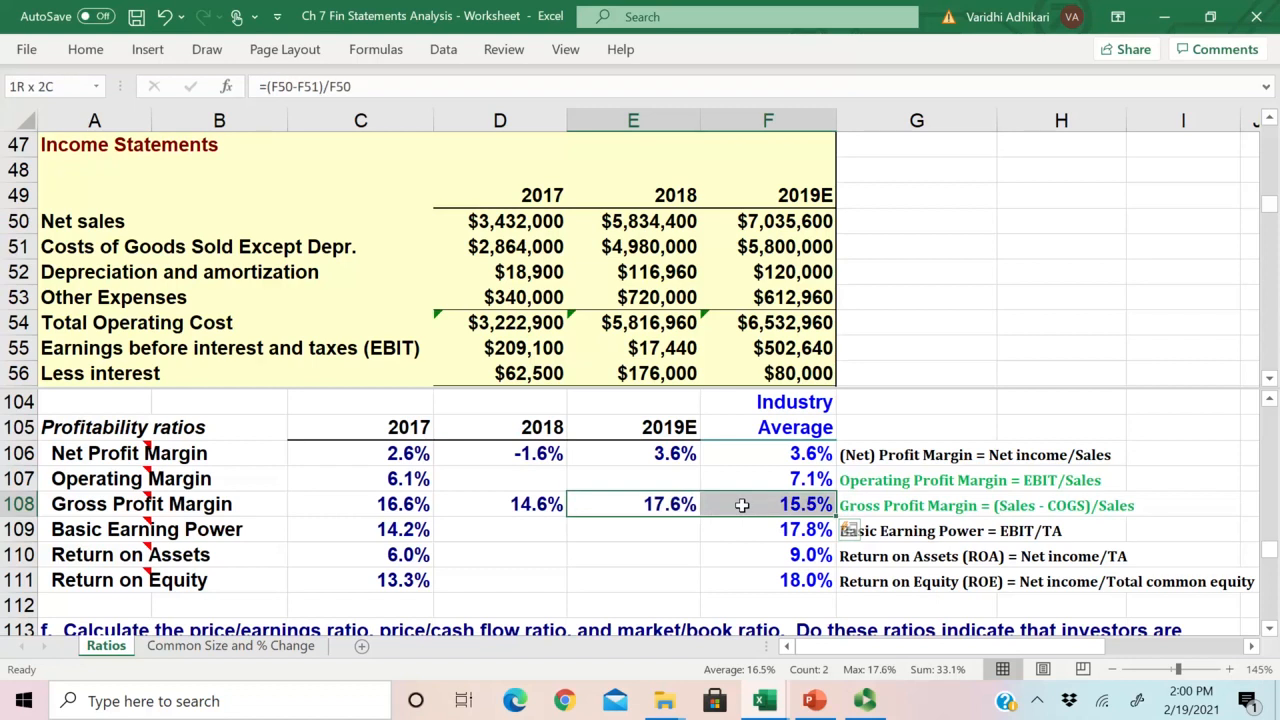
# Step: Copy the 2017 Operating Margin formula from C107 to 2018 and 2019E in D107:E107 and check the copied references
pyautogui.click(551, 484)
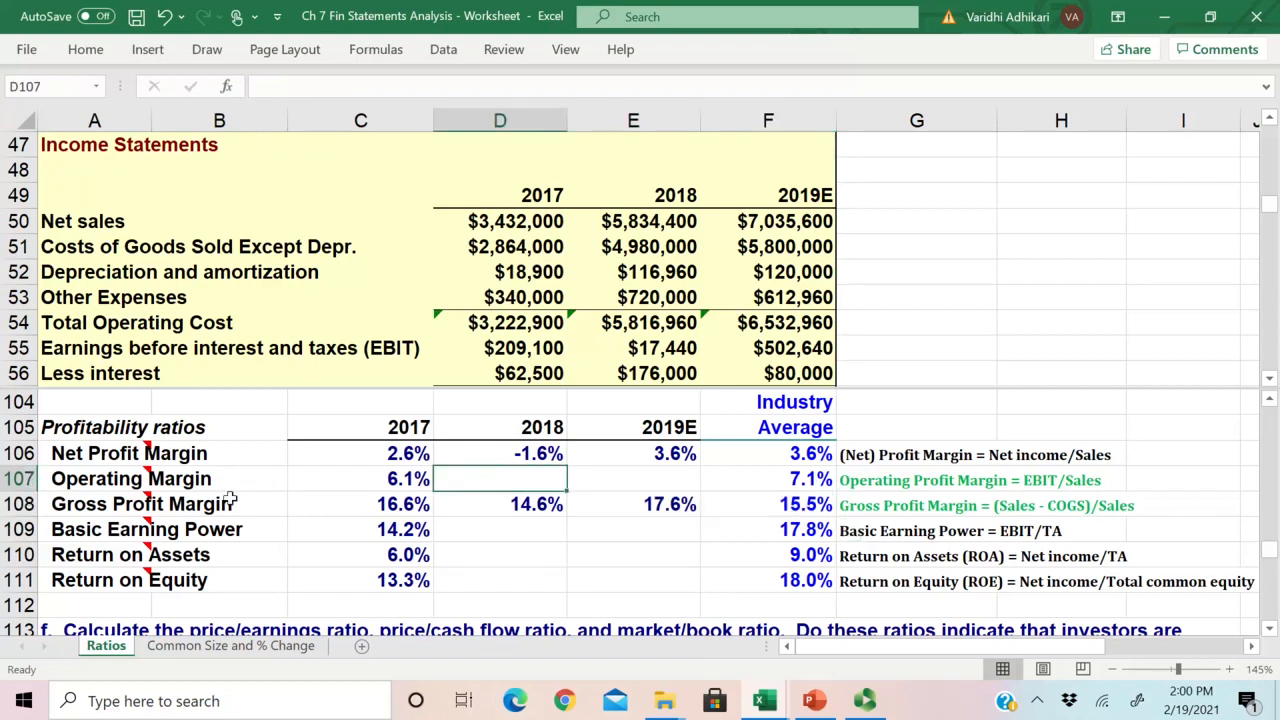
pyautogui.click(392, 482)
pyautogui.moveTo(434, 490); pyautogui.dragTo(714, 504)
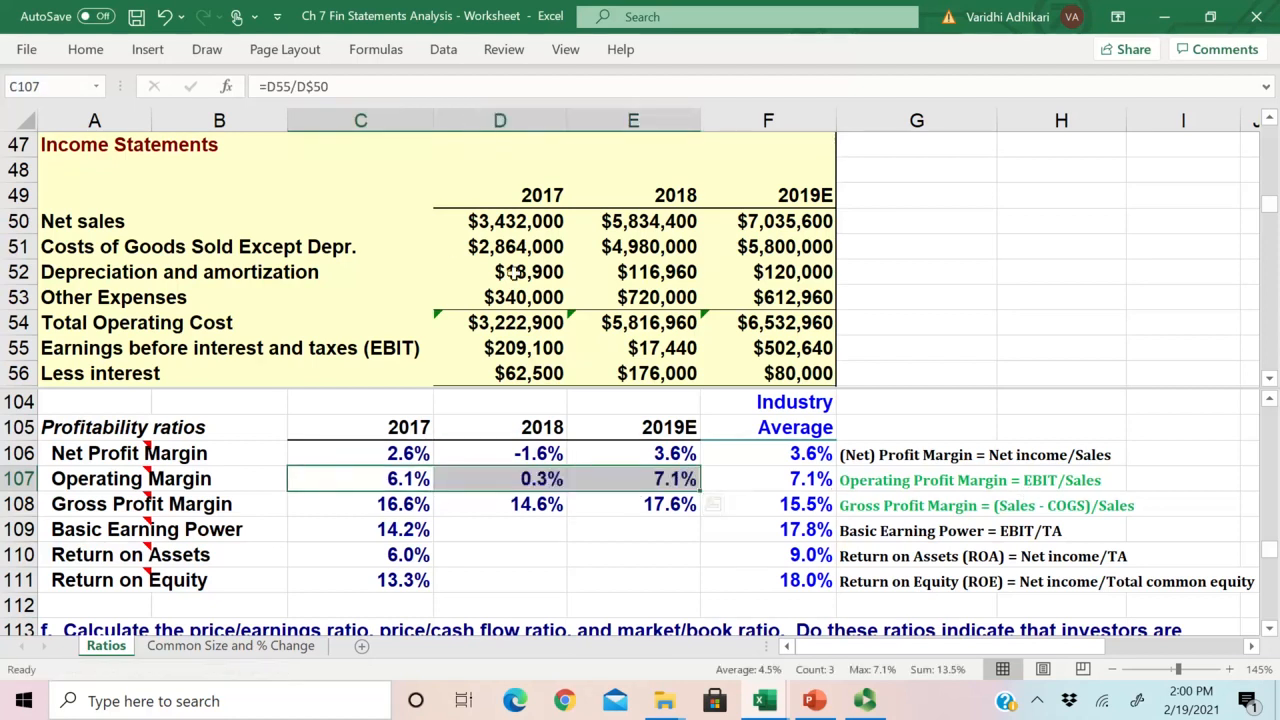
pyautogui.click(537, 482)
pyautogui.click(636, 482)
# Step: Compare the 2019E operating margin in E107 with its industry average and with the gross profit margin in E108
pyautogui.moveTo(677, 510)
pyautogui.mouseDown()
pyautogui.moveTo(661, 481)
pyautogui.moveTo(660, 506)
pyautogui.mouseUp()
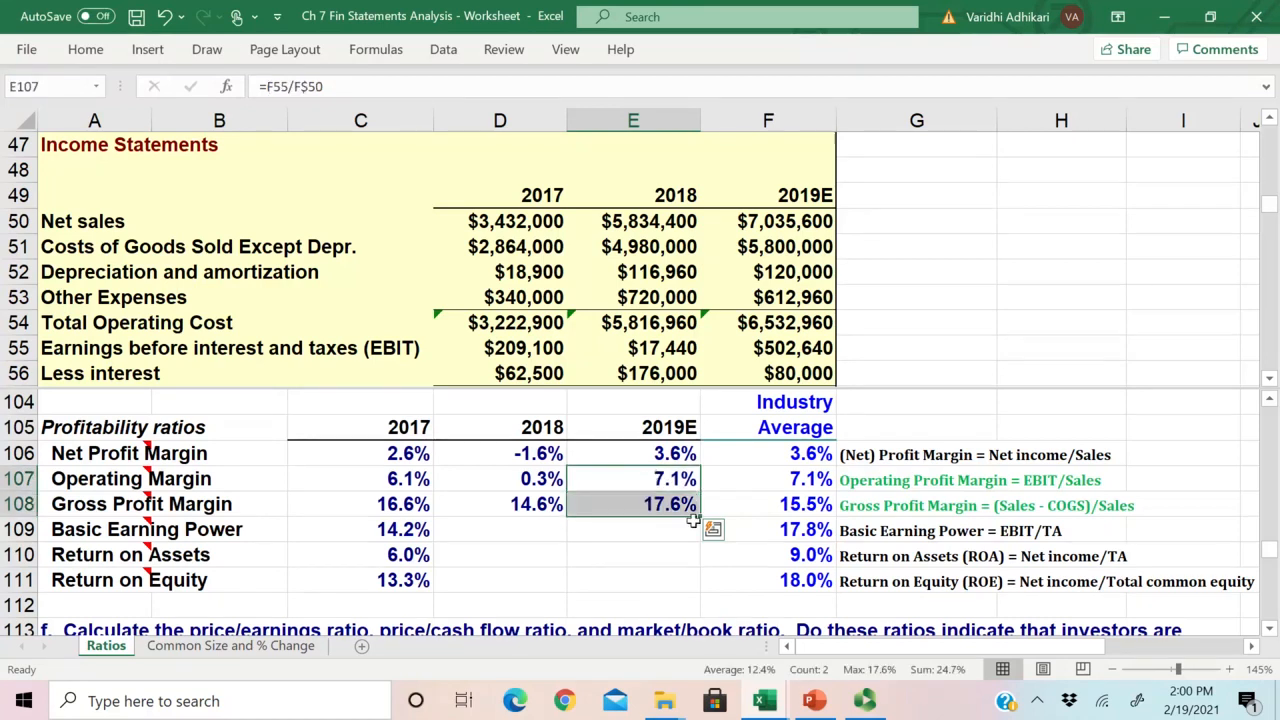
pyautogui.click(660, 506)
pyautogui.click(777, 480)
pyautogui.click(671, 503)
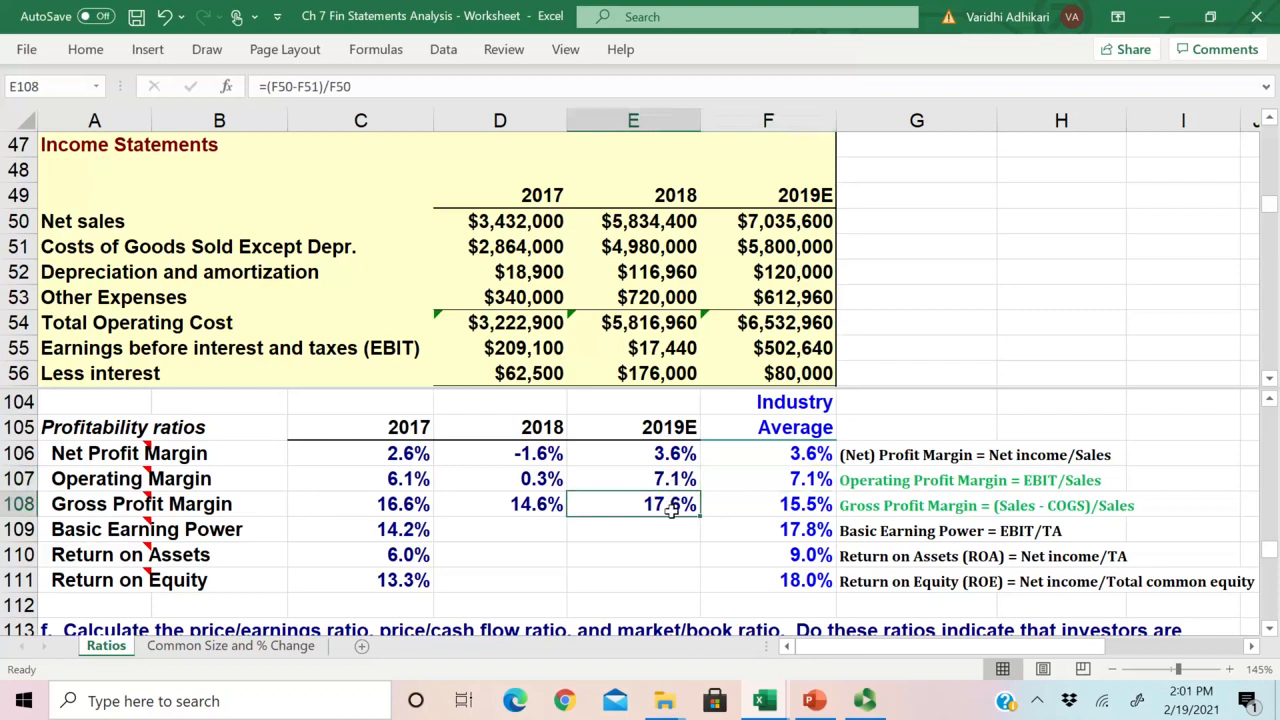
pyautogui.moveTo(673, 477); pyautogui.dragTo(760, 482)
pyautogui.moveTo(689, 507)
pyautogui.mouseDown()
pyautogui.moveTo(676, 481)
pyautogui.moveTo(678, 500)
pyautogui.mouseUp()
pyautogui.click(677, 482)
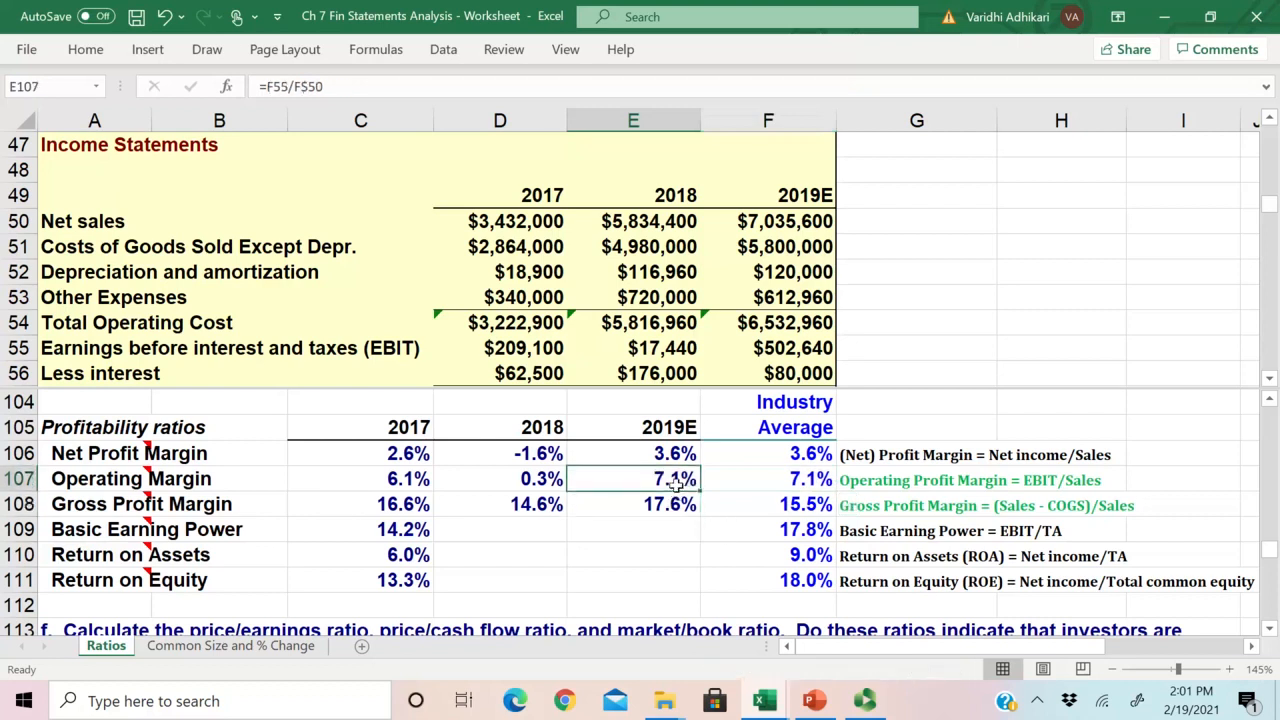
pyautogui.click(670, 508)
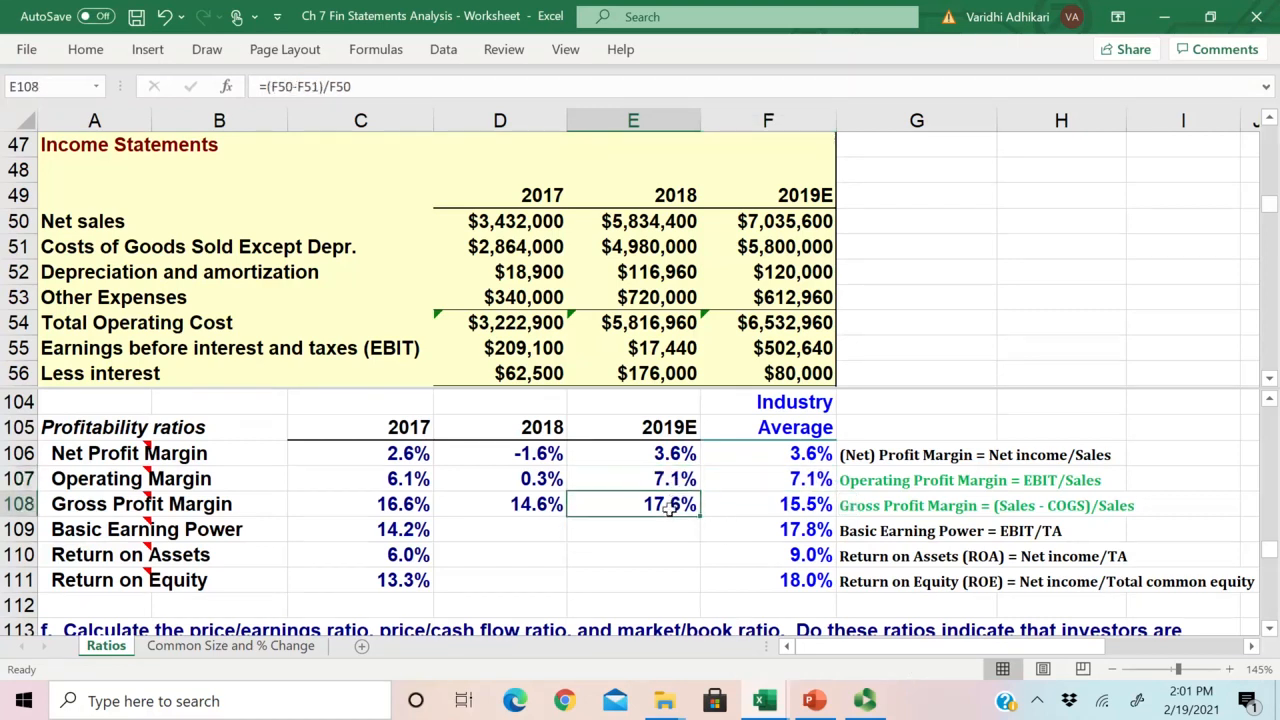
pyautogui.click(673, 481)
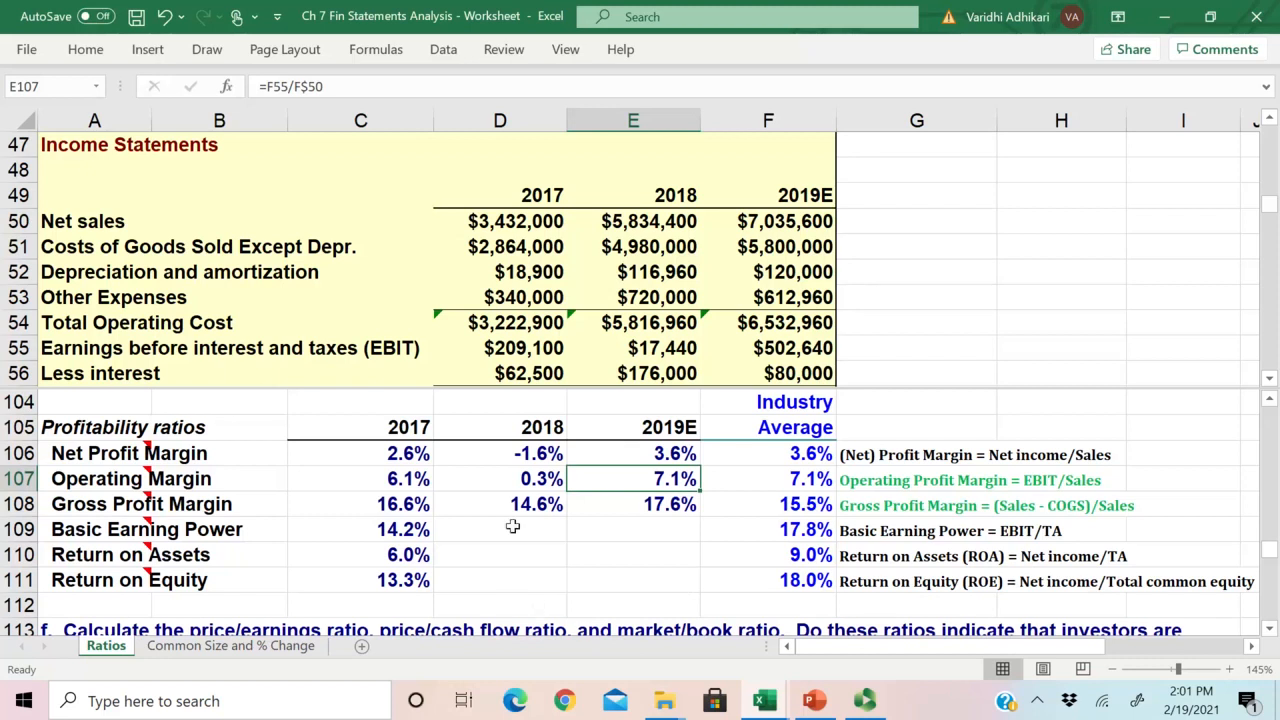
# Step: Review the three margins in C106:F108, the return ratios in rows 109 to 111, and the Basic Earning Power definition in G109
pyautogui.moveTo(428, 457); pyautogui.dragTo(735, 507)
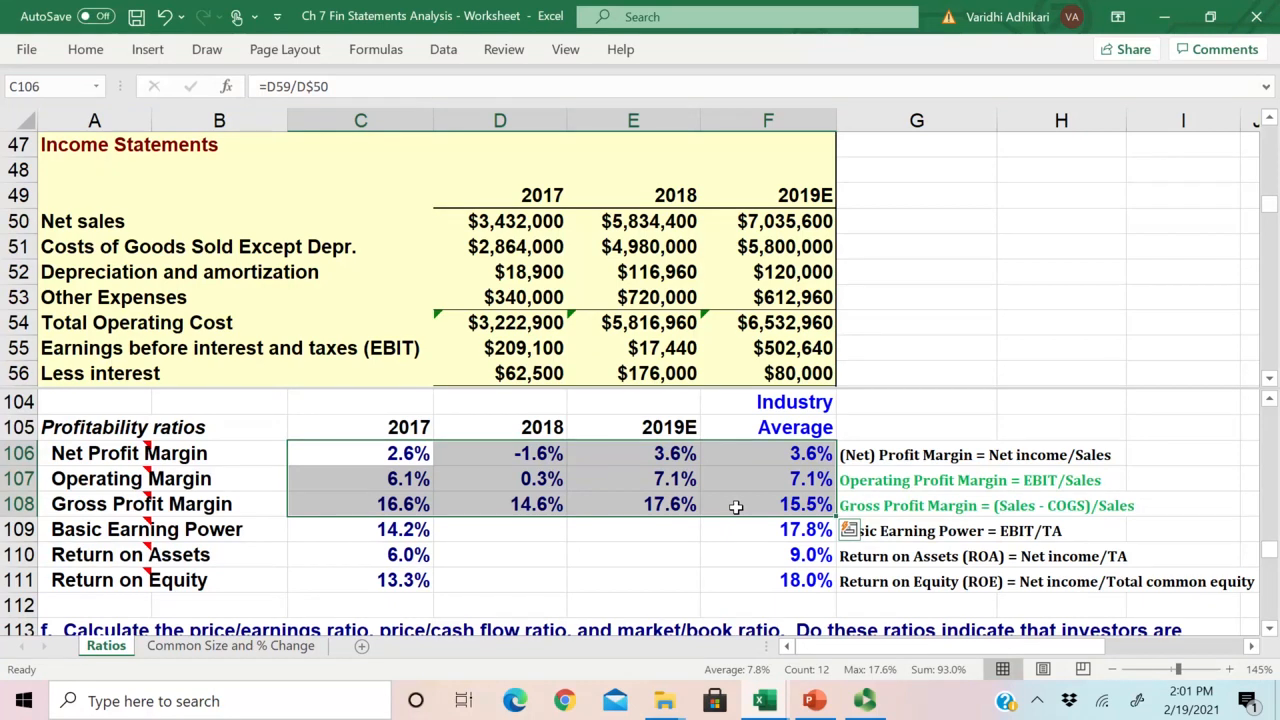
pyautogui.moveTo(418, 457); pyautogui.dragTo(762, 513)
pyautogui.moveTo(402, 535); pyautogui.dragTo(388, 580)
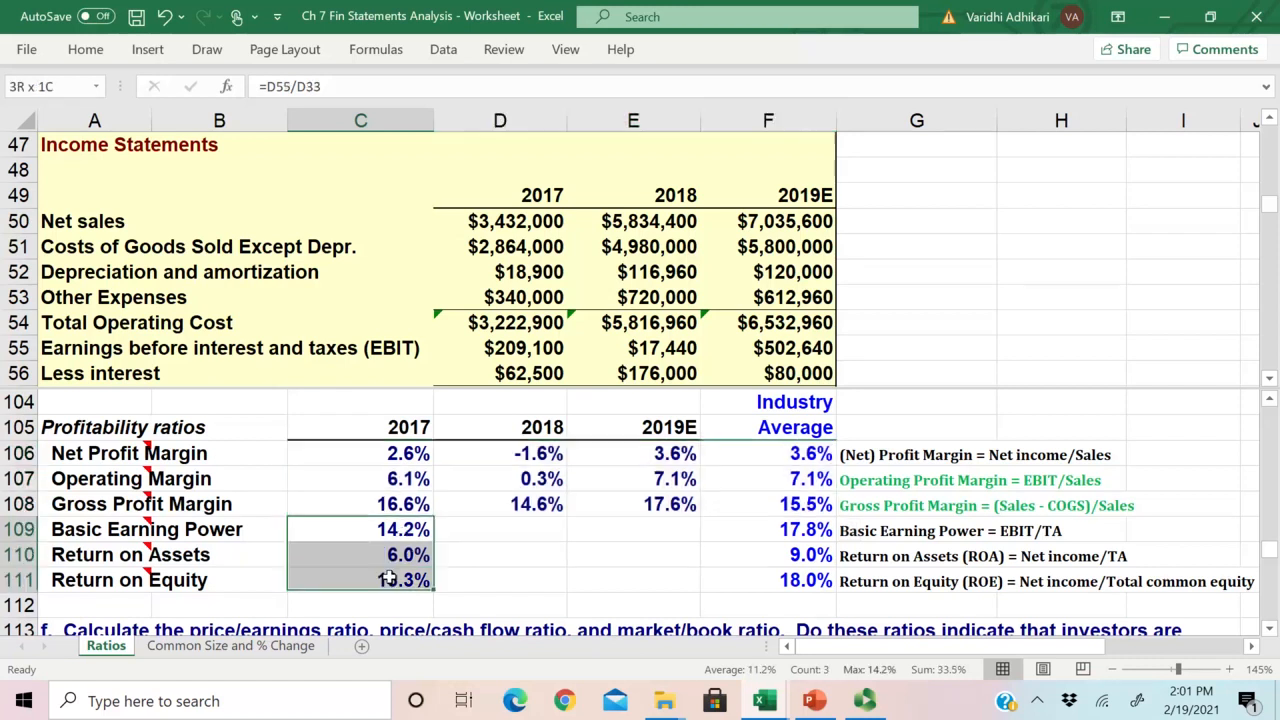
pyautogui.moveTo(514, 529); pyautogui.dragTo(725, 568)
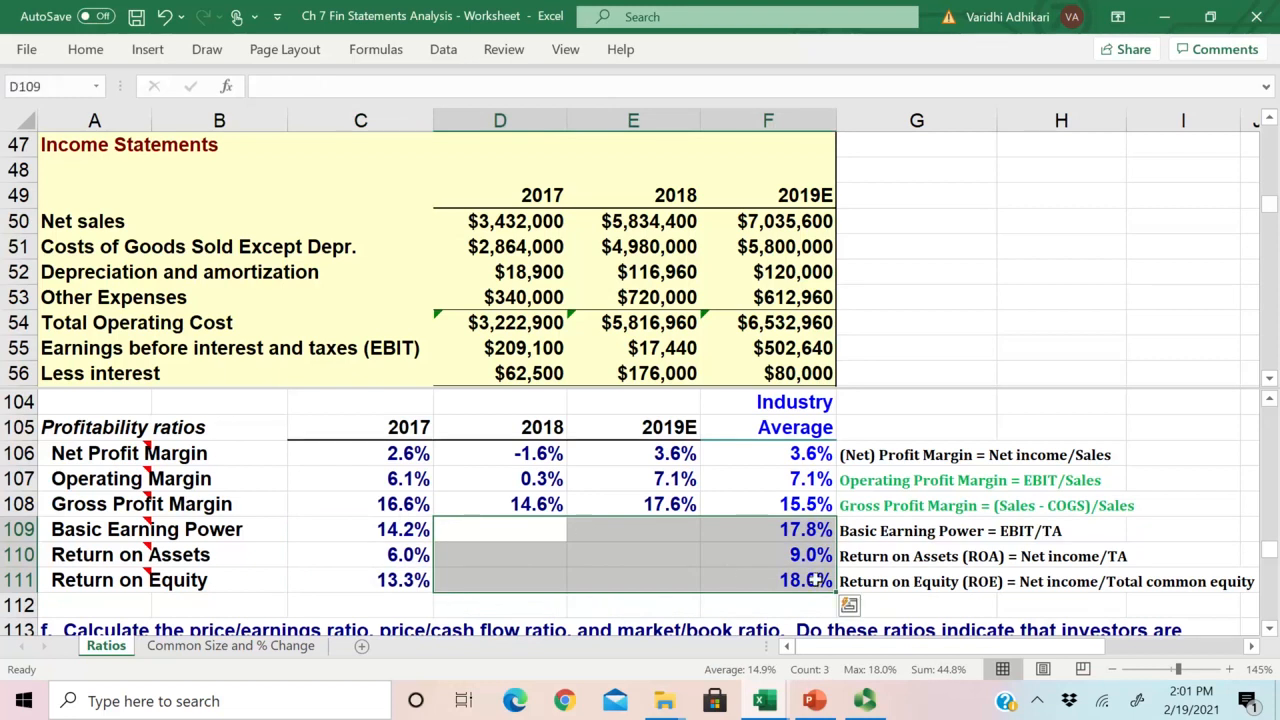
pyautogui.click(420, 527)
pyautogui.click(515, 537)
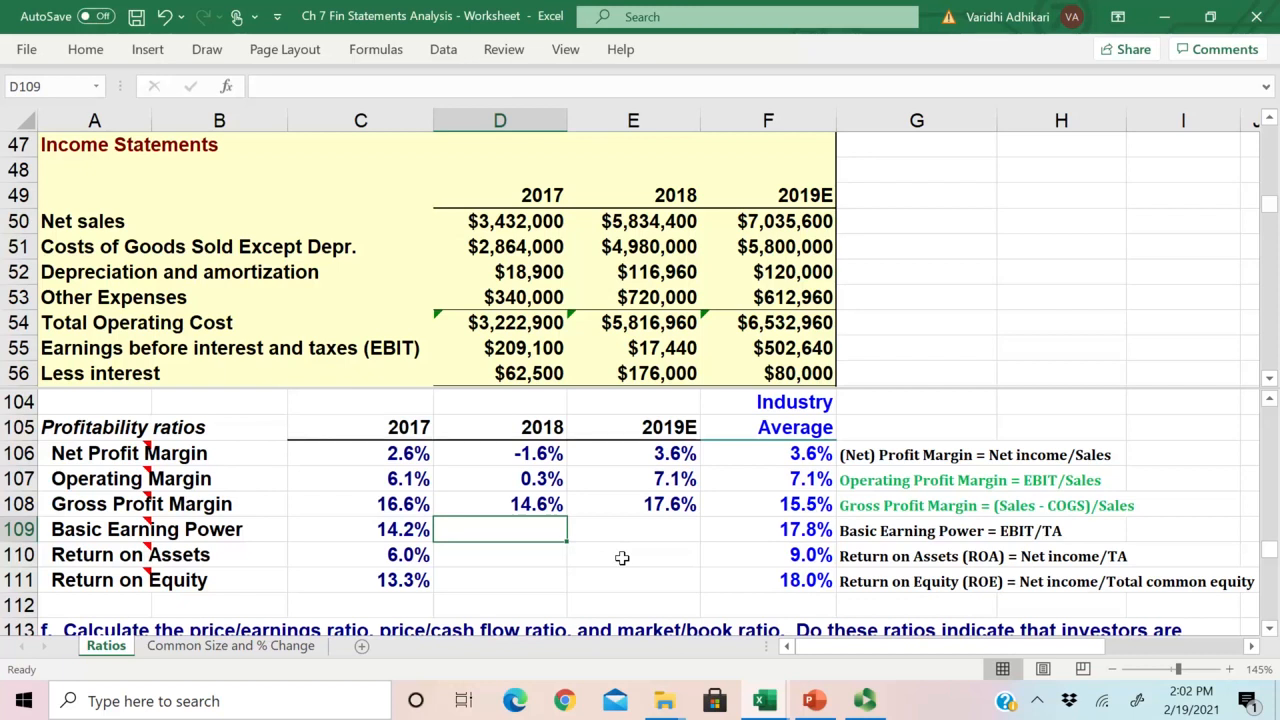
pyautogui.click(872, 535)
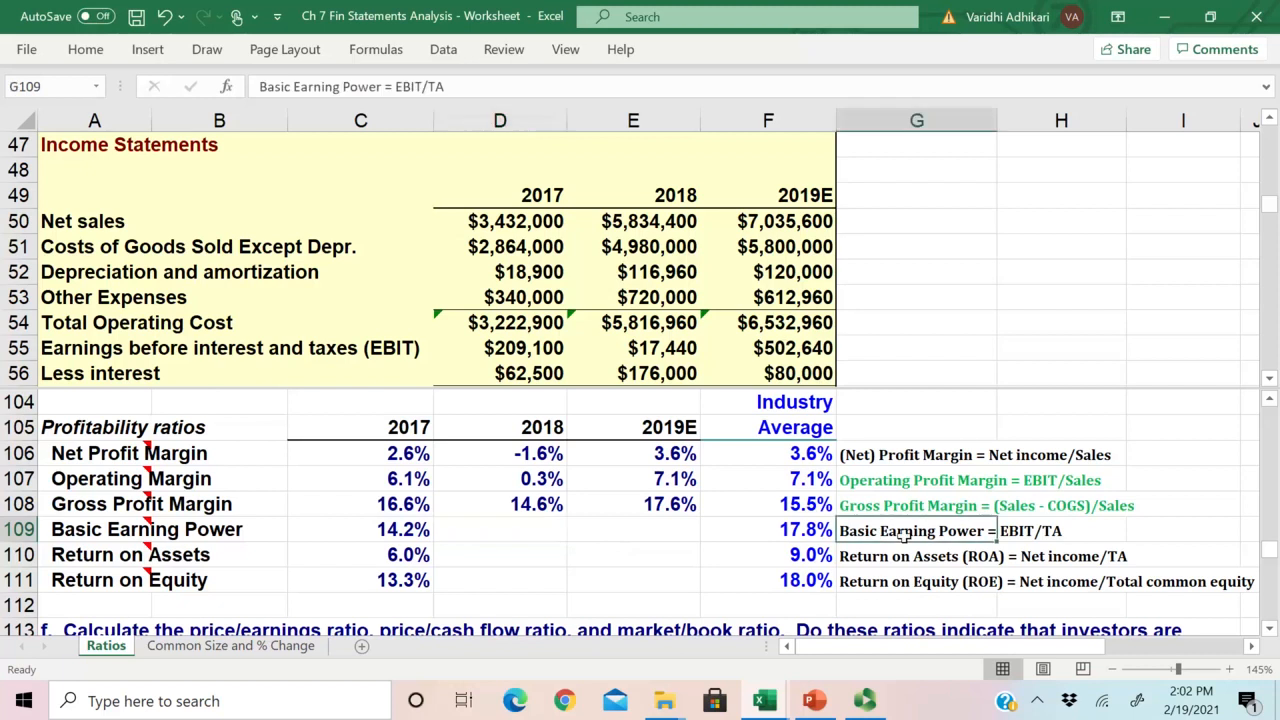
pyautogui.moveTo(1023, 539); pyautogui.dragTo(1018, 535)
pyautogui.click(1017, 535)
pyautogui.moveTo(908, 534); pyautogui.dragTo(1014, 534)
# Step: Calculate the 2018 Basic Earning Power in D109 as 2018 EBIT divided by total assets, =E55/E33
pyautogui.click(512, 530)
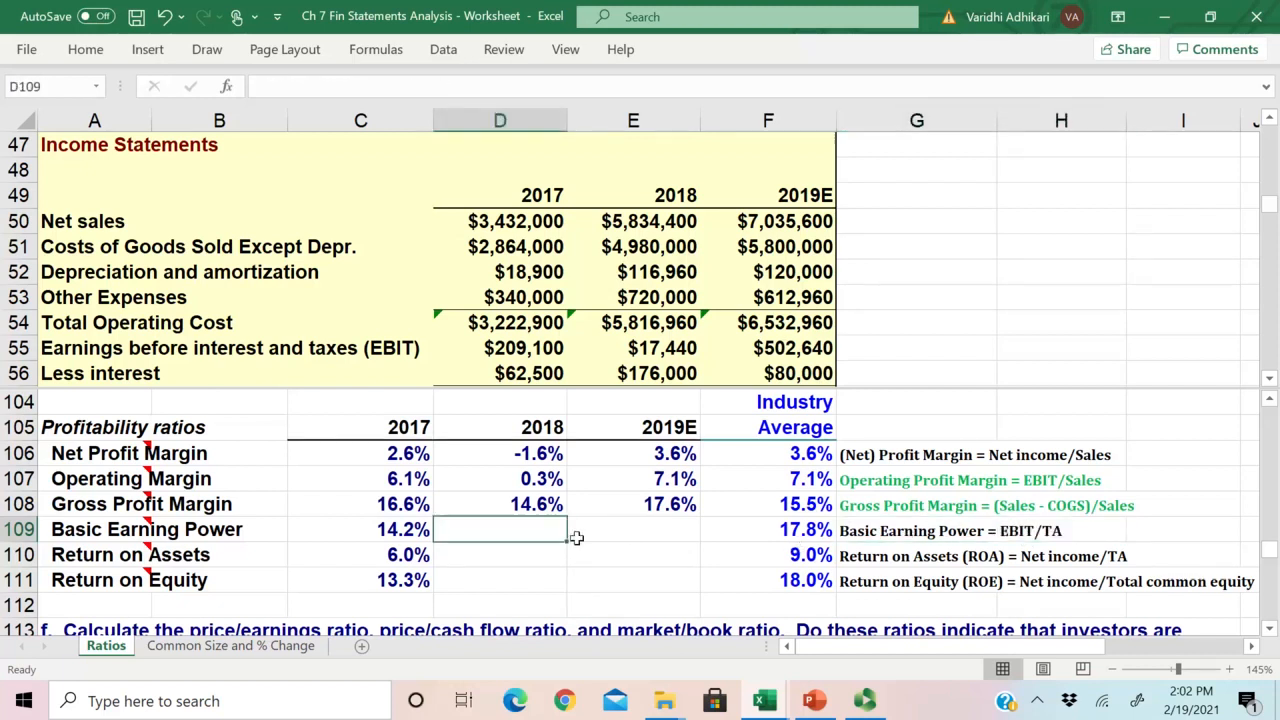
pyautogui.write('=')
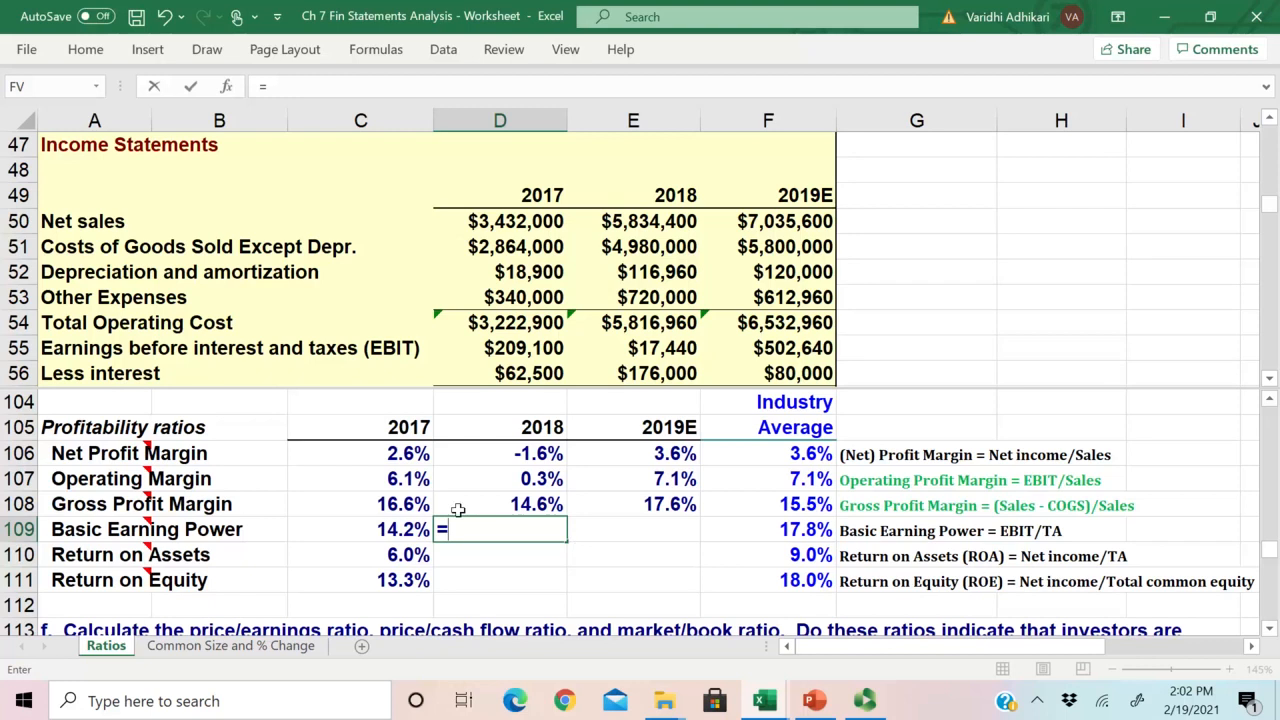
pyautogui.click(641, 347)
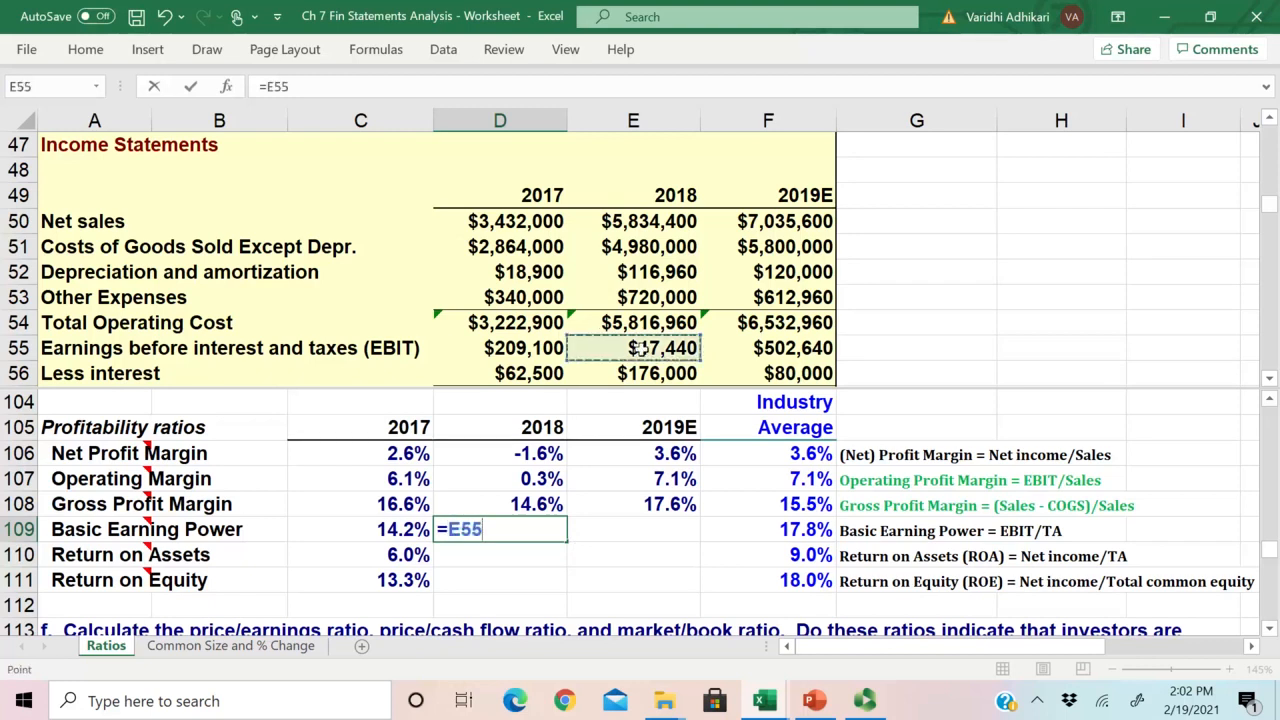
pyautogui.write('/')
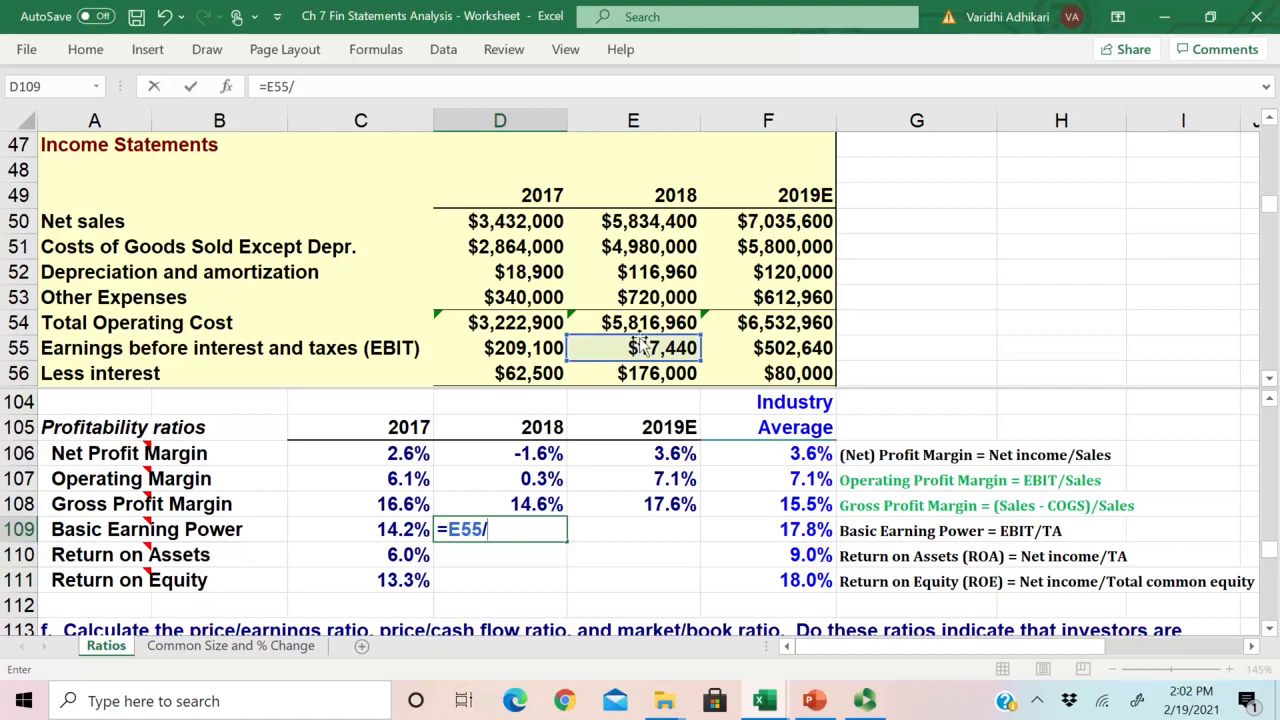
pyautogui.scroll(-1, 641, 347)
pyautogui.scroll(-2, 641, 347)
pyautogui.scroll(2, 641, 347)
pyautogui.moveTo(1266, 205)
pyautogui.mouseDown()
pyautogui.moveTo(1258, 225)
pyautogui.moveTo(1255, 184)
pyautogui.mouseUp()
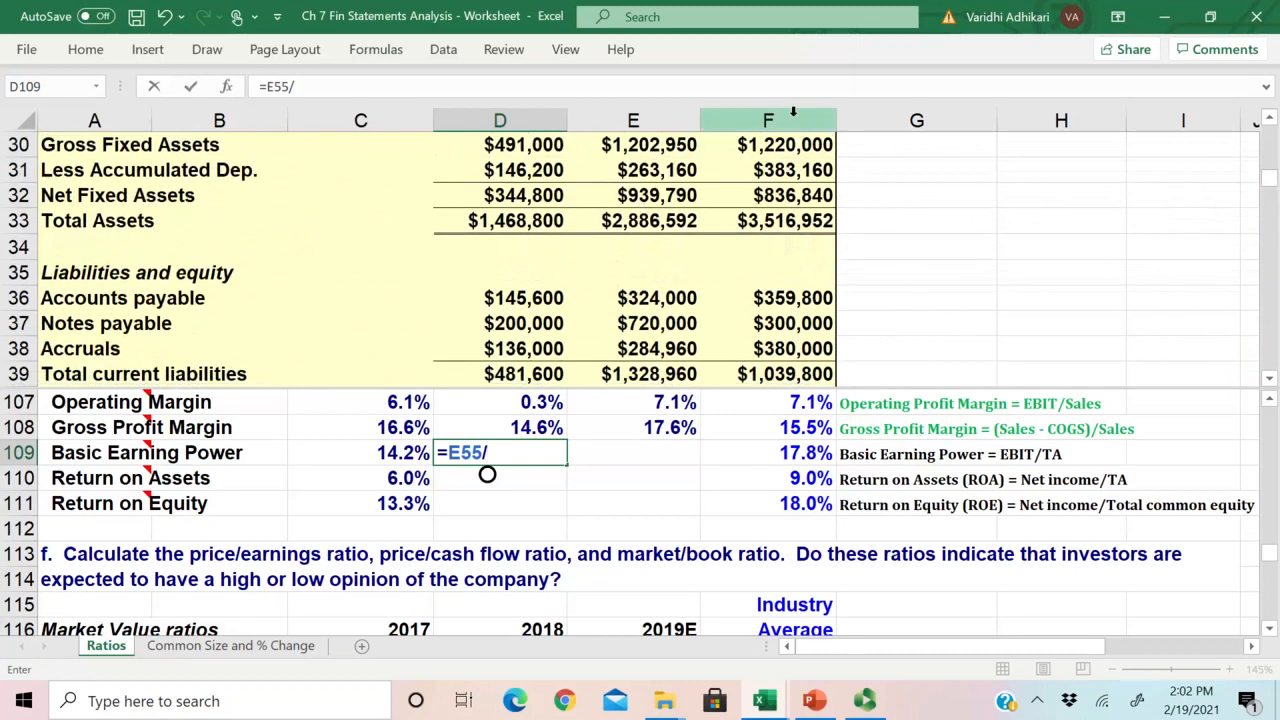
pyautogui.click(648, 221)
pyautogui.press('Return')
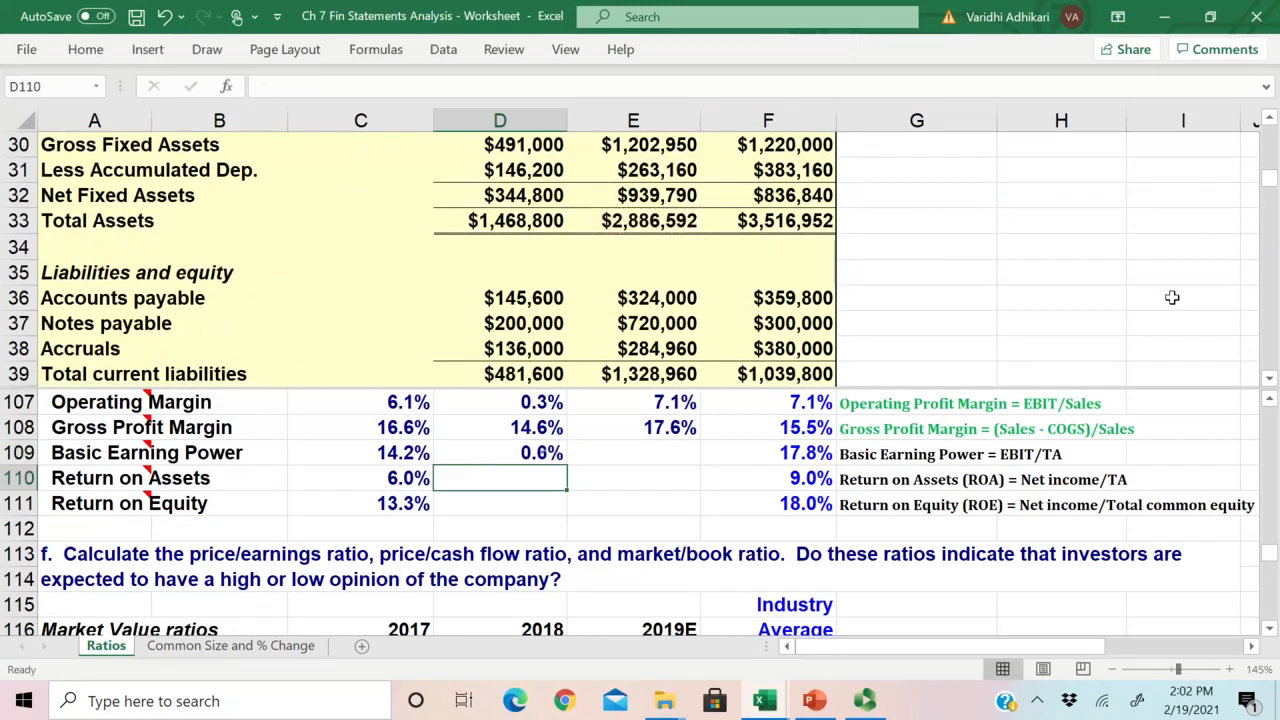
# Step: Copy the 2018 Basic Earning Power formula from D109 to 2019E in E109
pyautogui.click(510, 456)
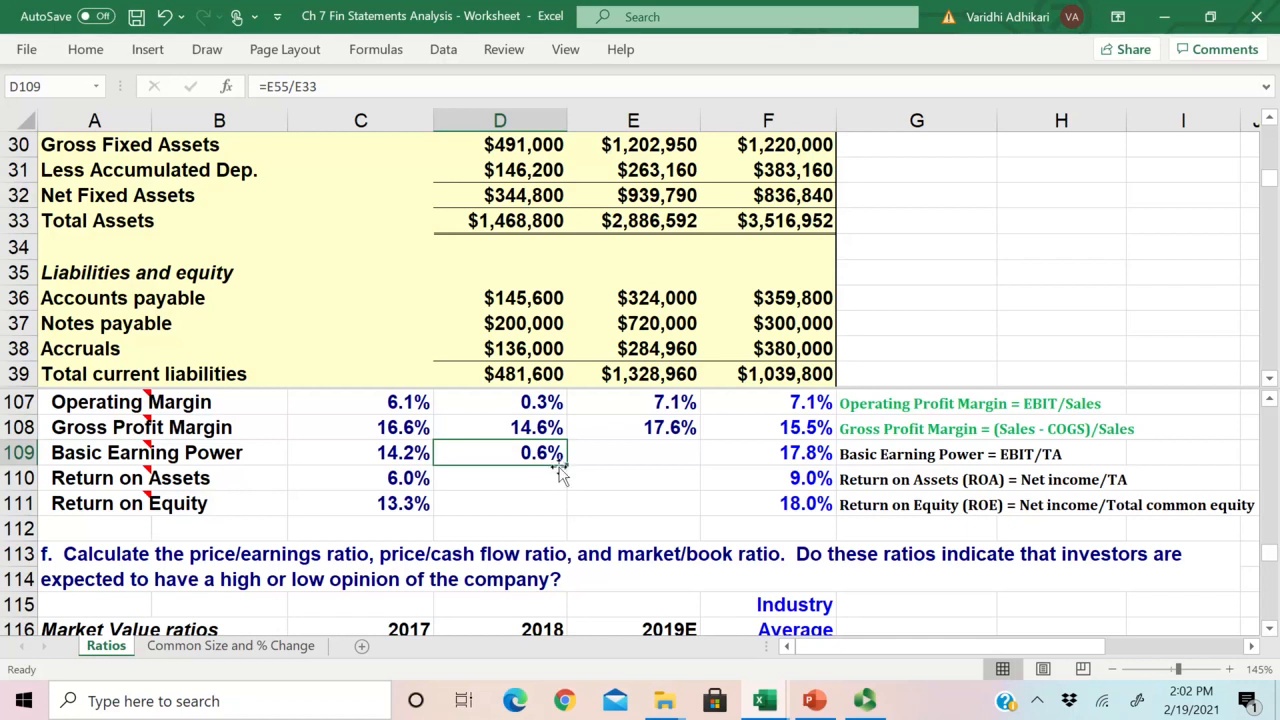
pyautogui.moveTo(566, 465); pyautogui.dragTo(753, 453)
pyautogui.click(665, 452)
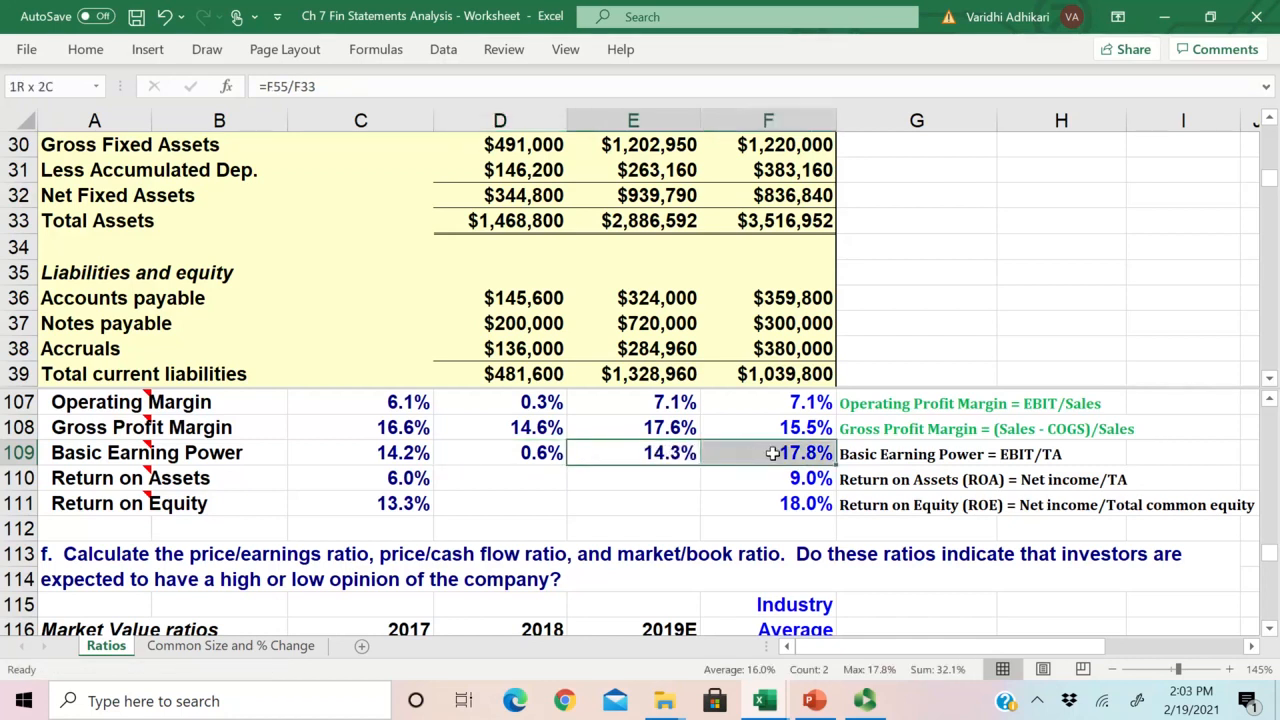
# Step: Compare the 2019E Basic Earning Power with its industry average in E109:F109 and review the Return on Assets definition in G110
pyautogui.scroll(1, 890, 518)
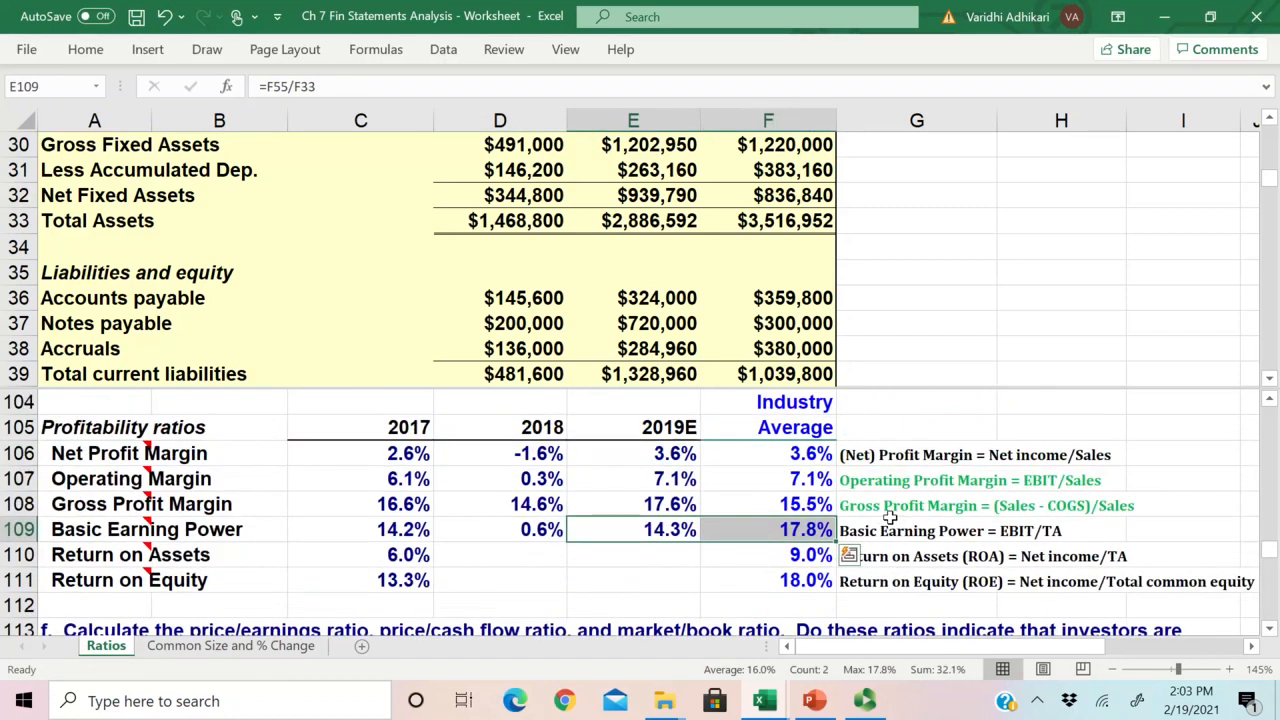
pyautogui.hotkey('alt', 'Tab')
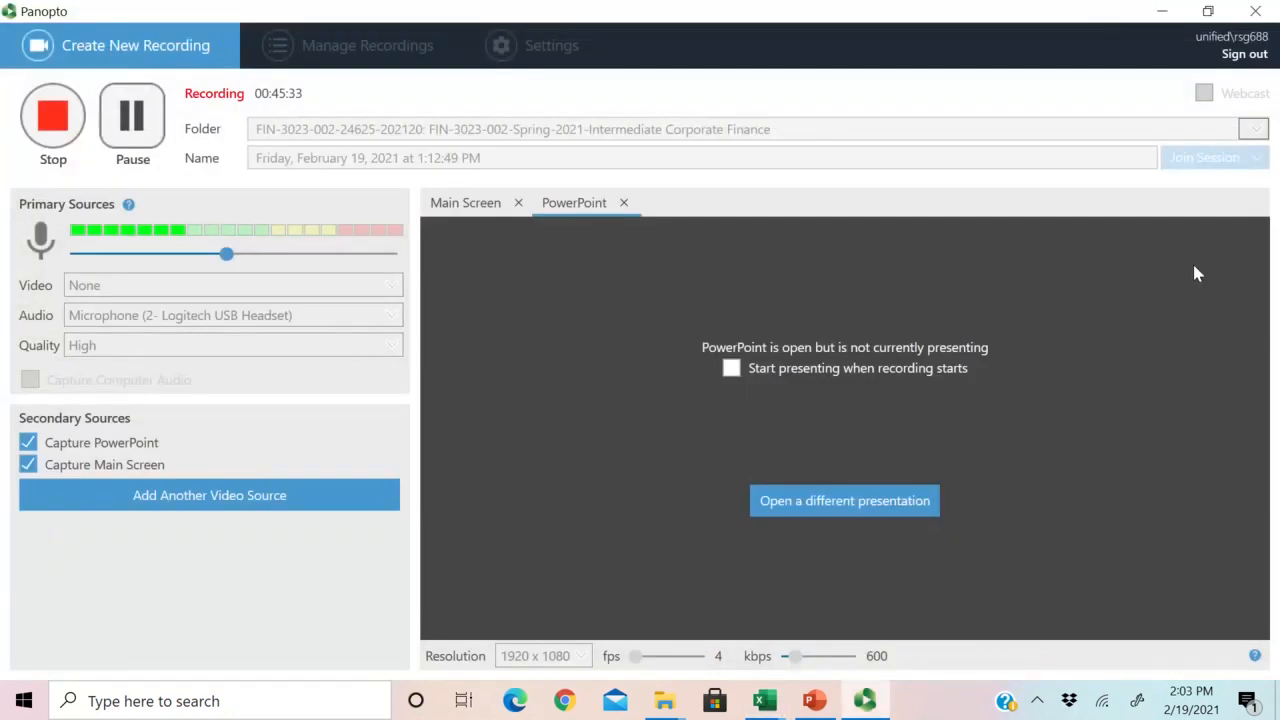
pyautogui.click(1168, 14)
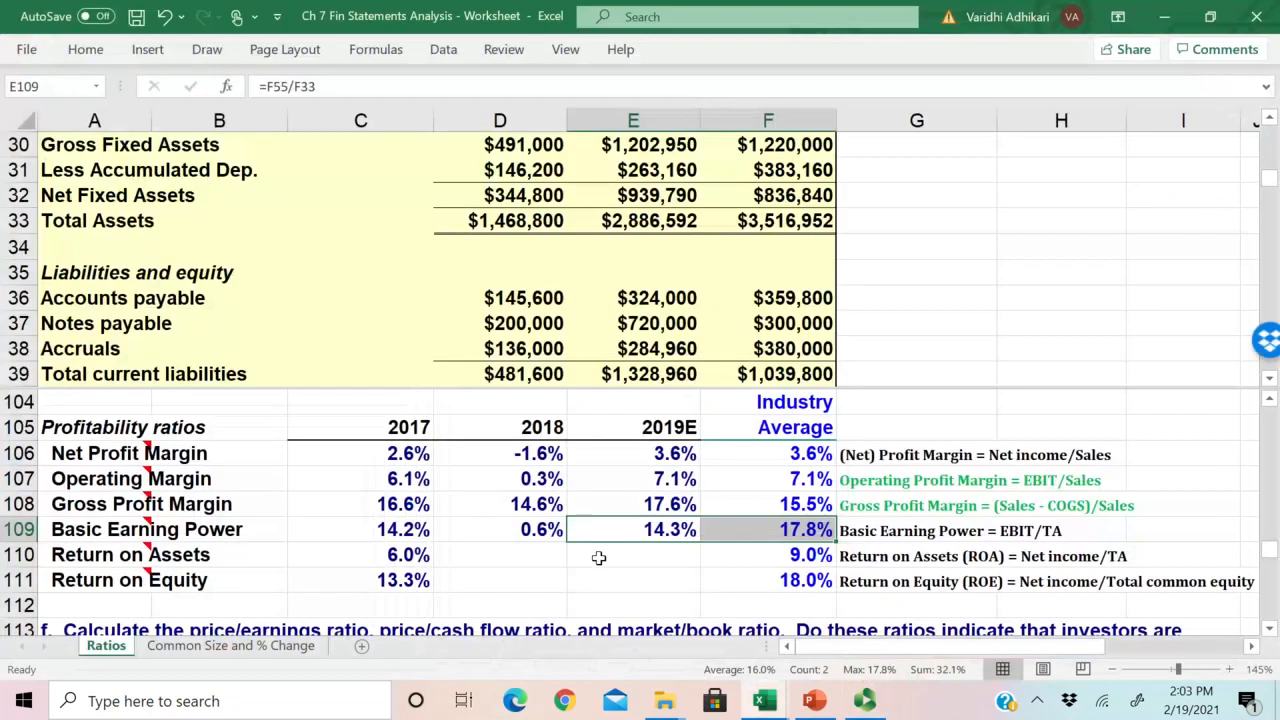
pyautogui.moveTo(655, 530); pyautogui.dragTo(766, 529)
pyautogui.click(878, 535)
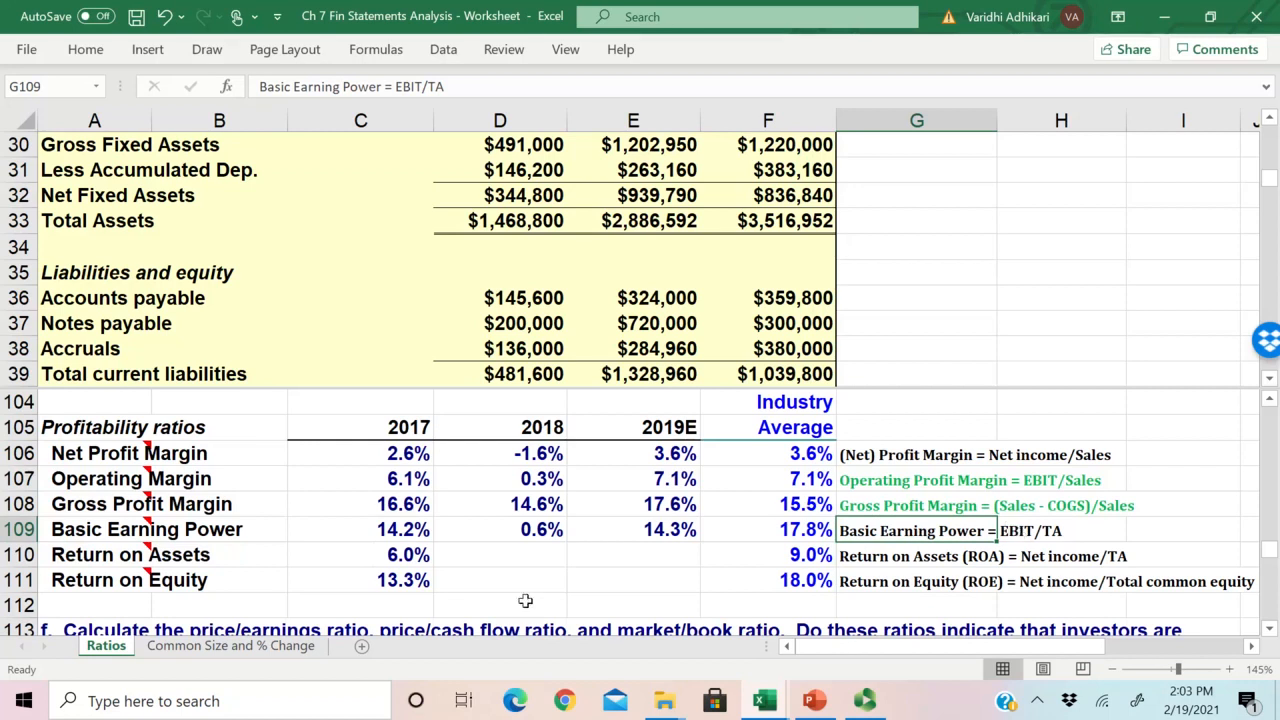
pyautogui.moveTo(47, 555); pyautogui.dragTo(165, 570)
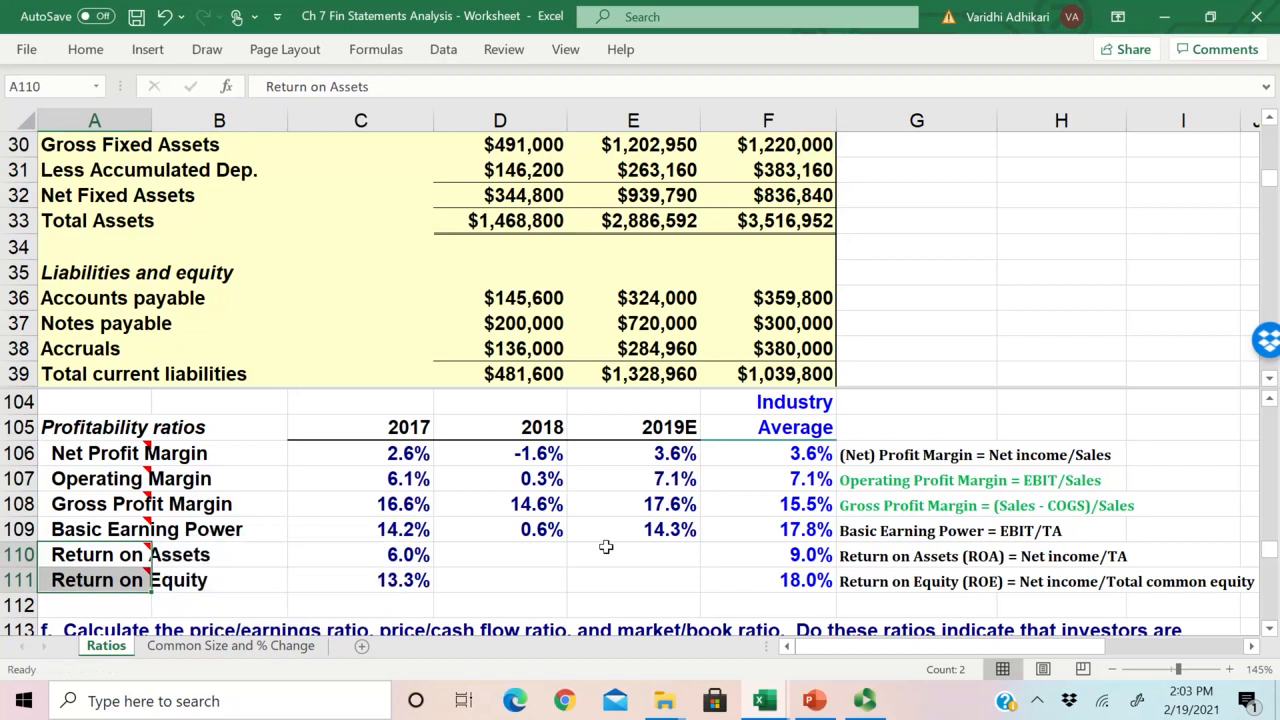
pyautogui.click(162, 556)
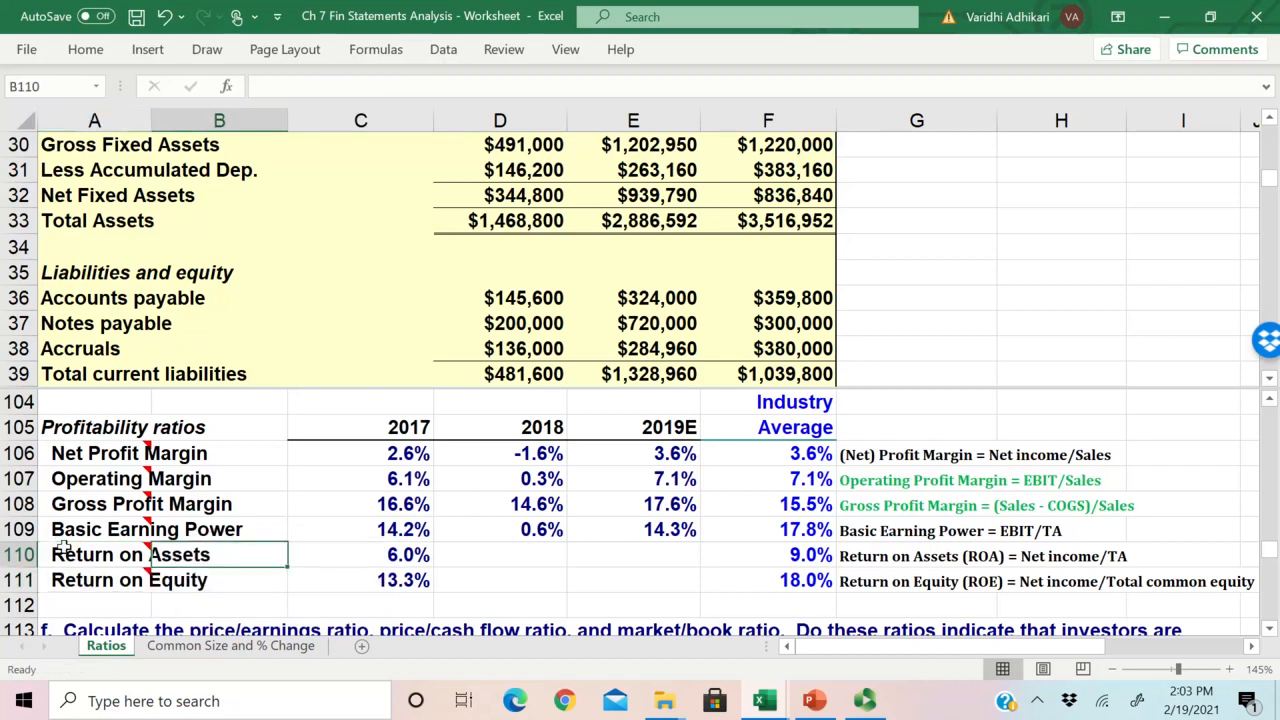
pyautogui.click(881, 558)
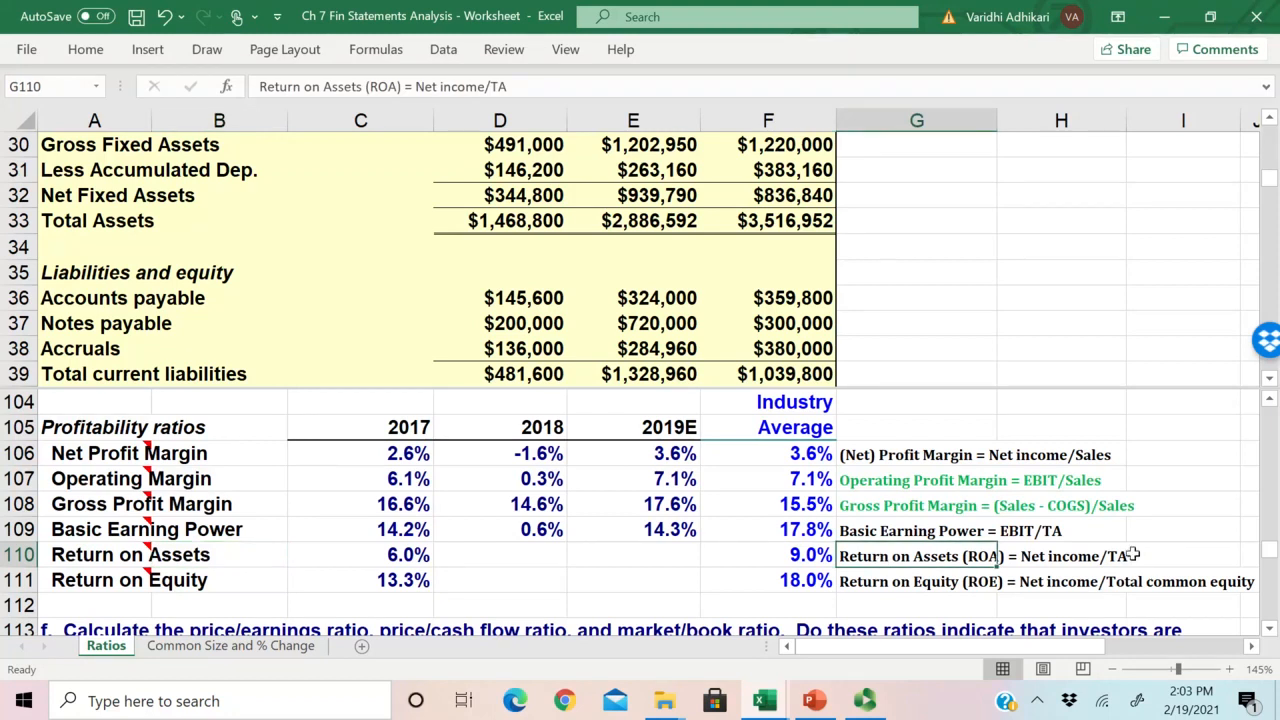
pyautogui.moveTo(1134, 559); pyautogui.dragTo(873, 561)
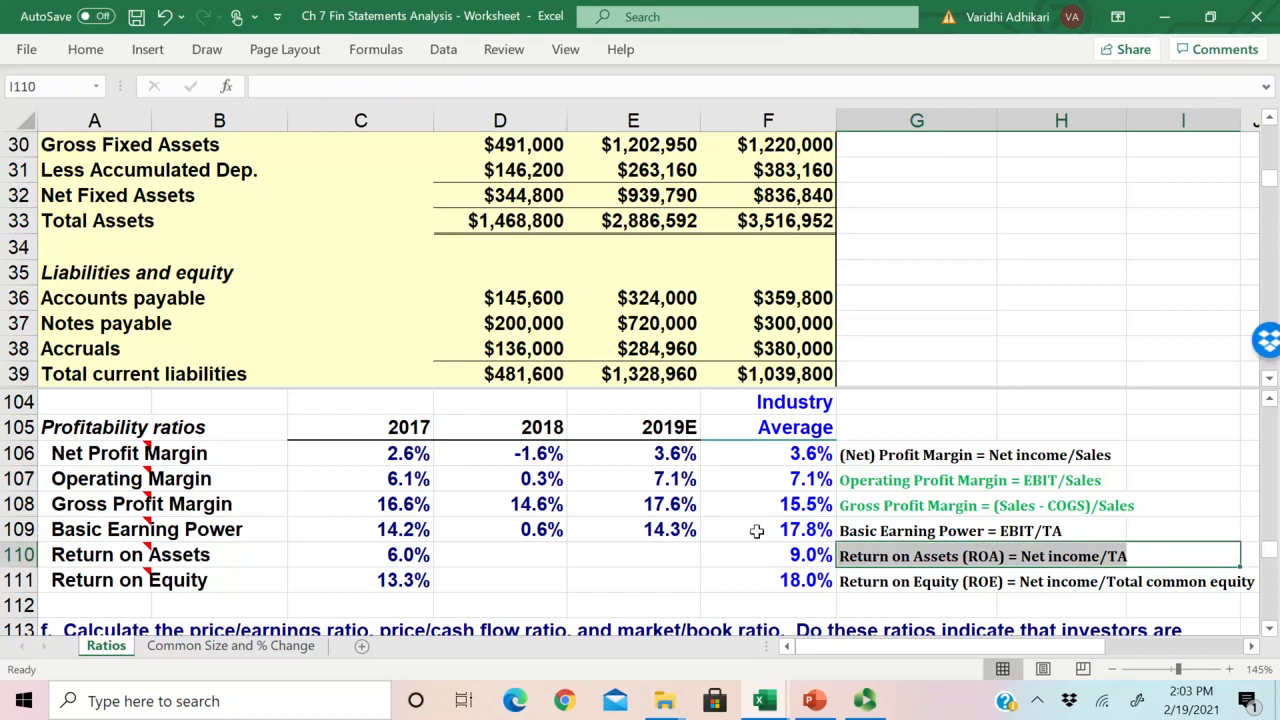
# Step: Calculate the 2018 Return on Assets in D110 as 2018 net income divided by total assets, =E59/E33
pyautogui.click(536, 561)
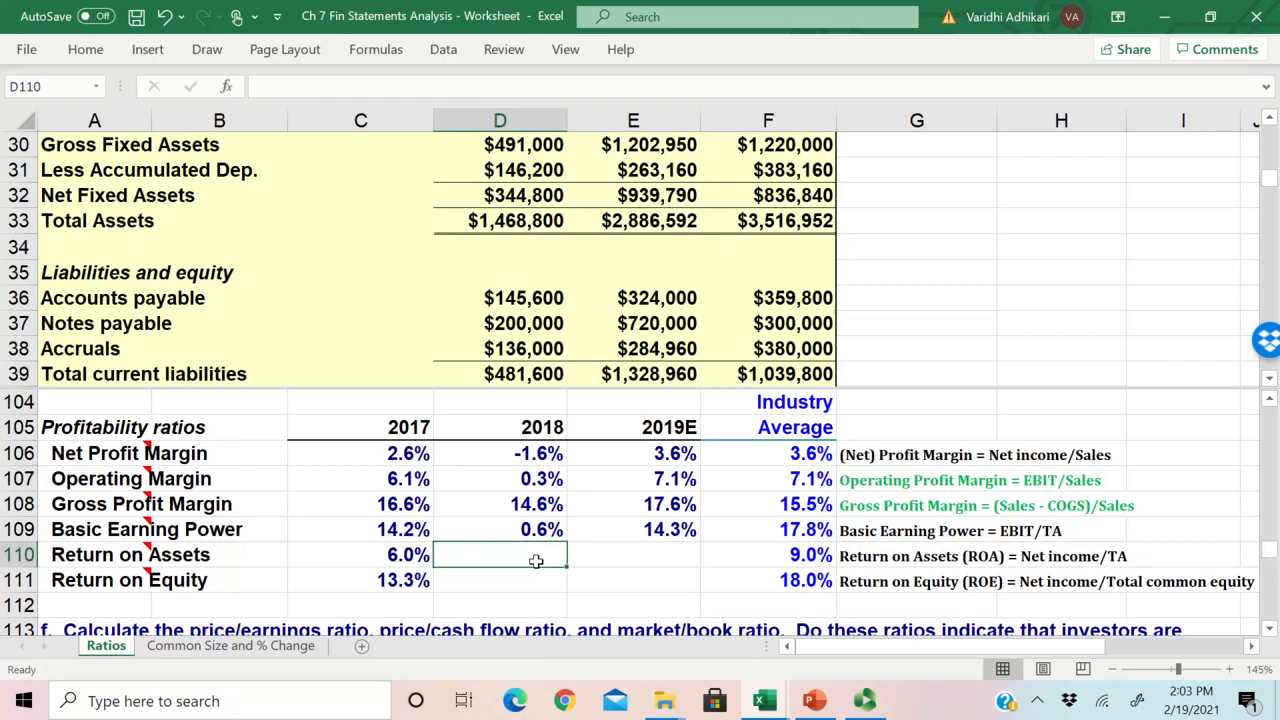
pyautogui.write('=')
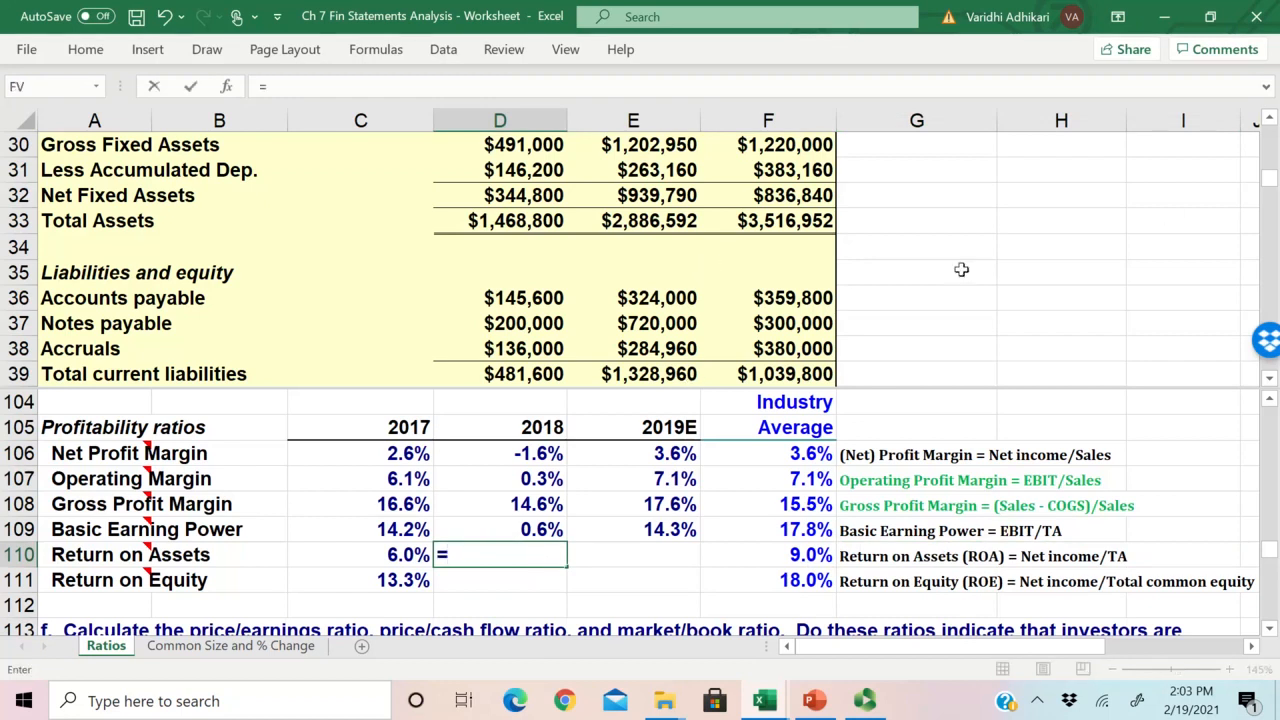
pyautogui.moveTo(1272, 190); pyautogui.dragTo(1265, 222)
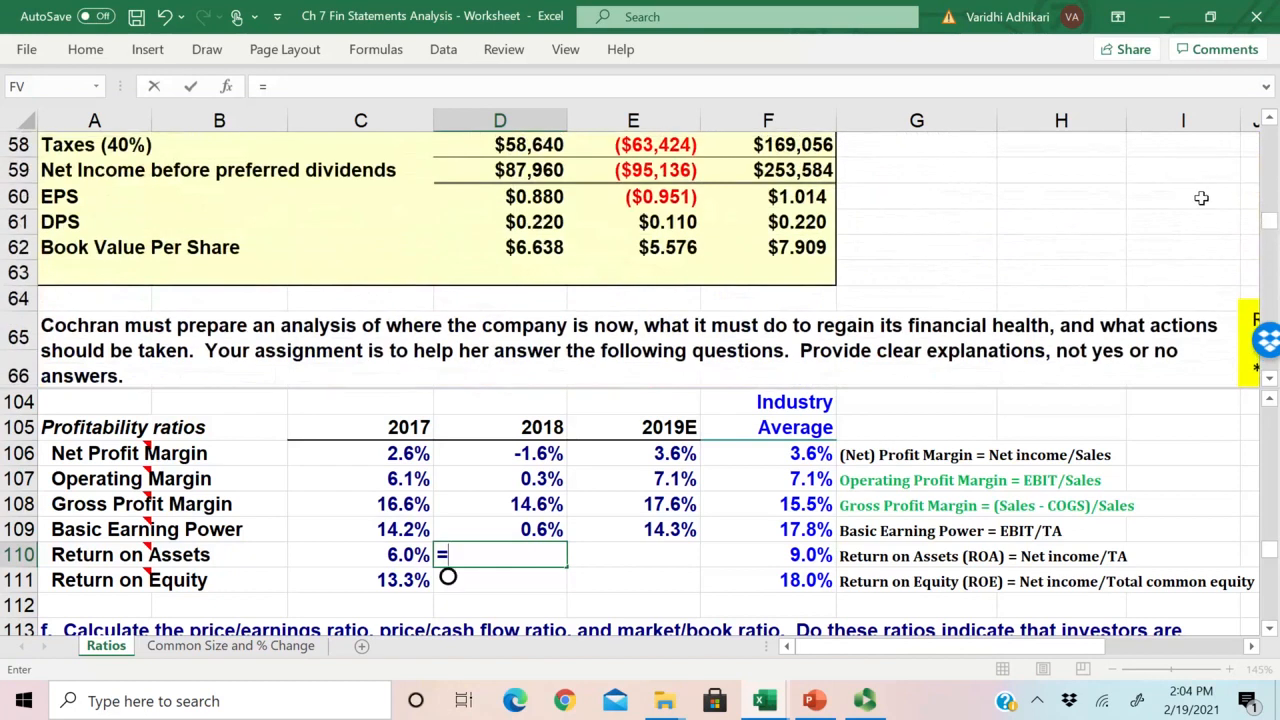
pyautogui.click(657, 172)
pyautogui.write('/')
pyautogui.click(1272, 160)
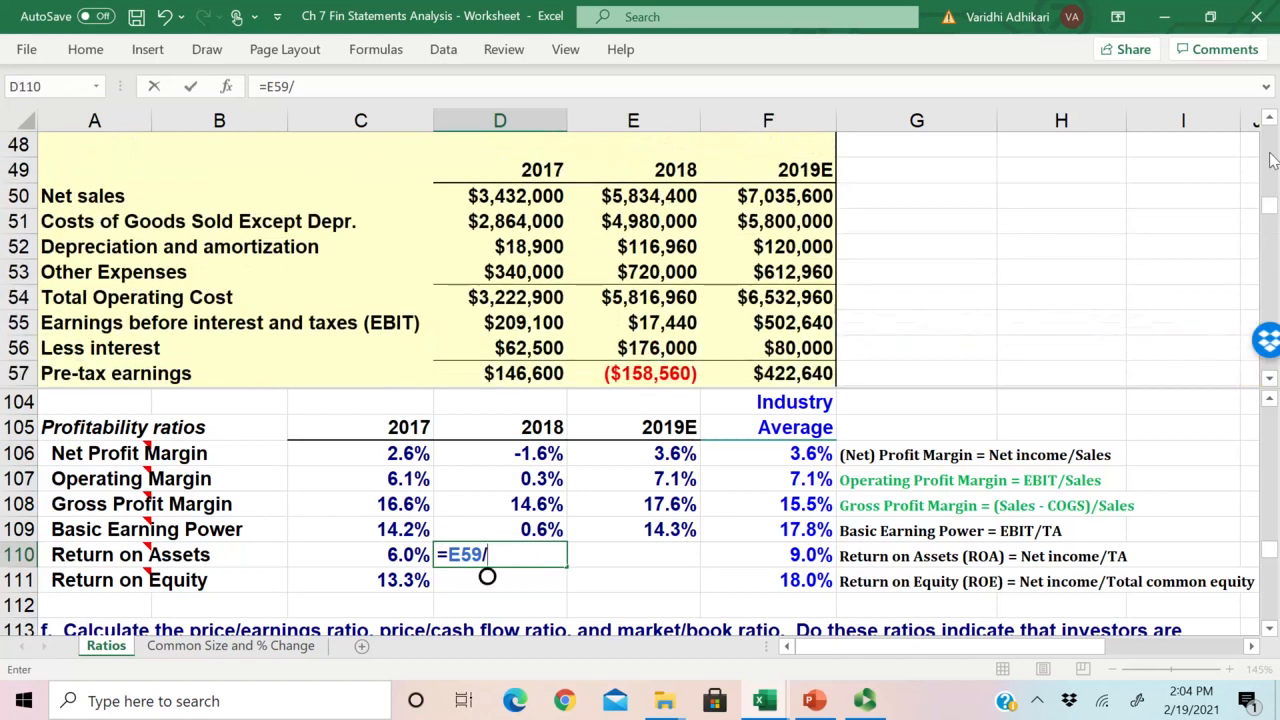
pyautogui.click(1271, 160)
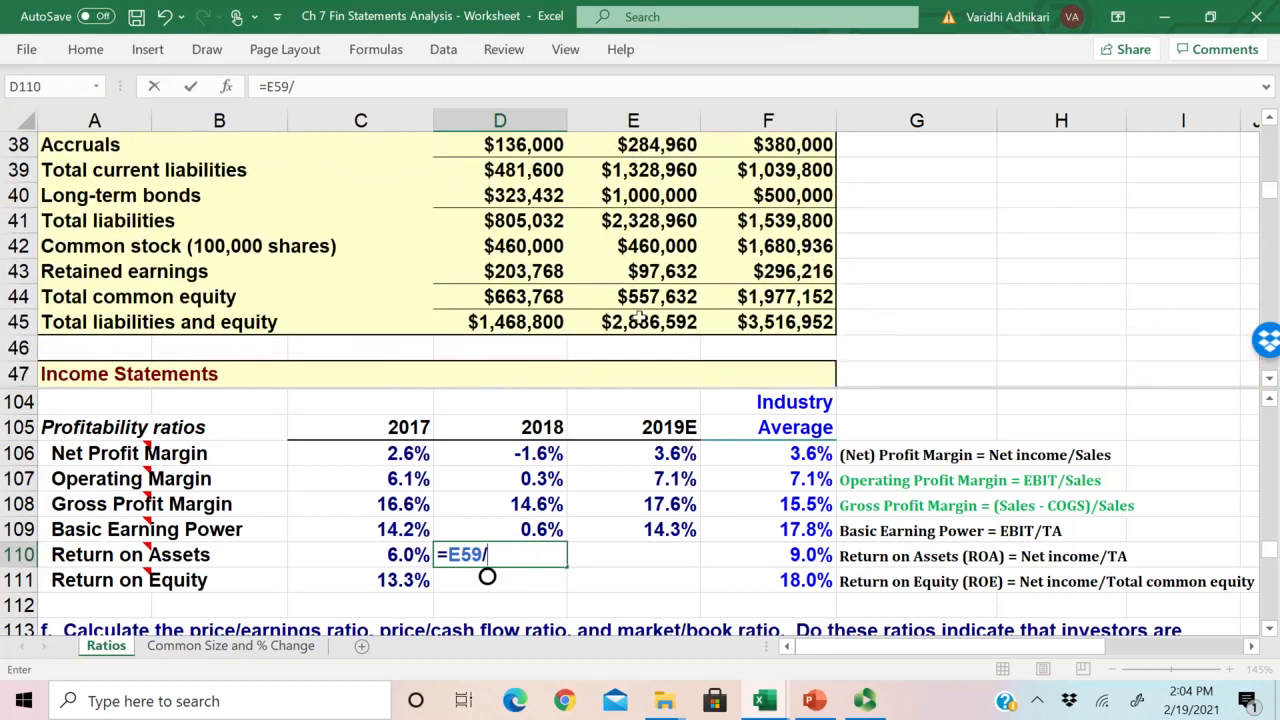
pyautogui.click(1272, 165)
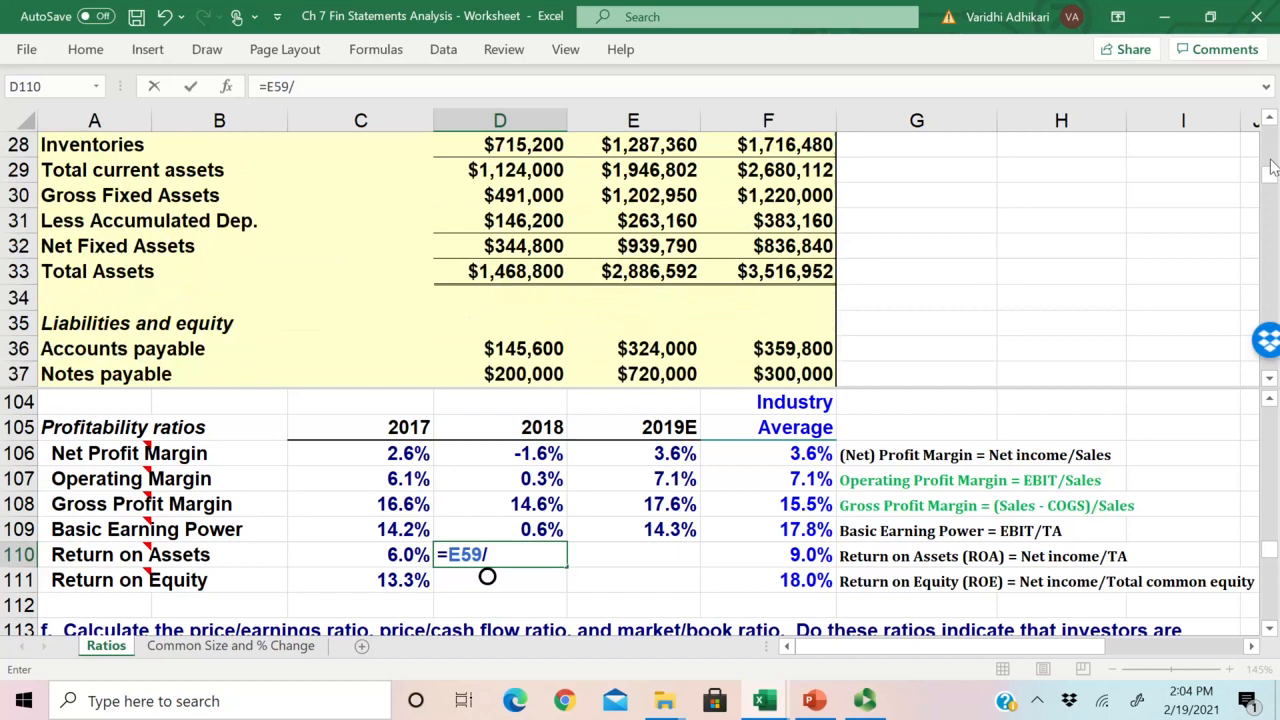
pyautogui.click(636, 271)
pyautogui.press('Return')
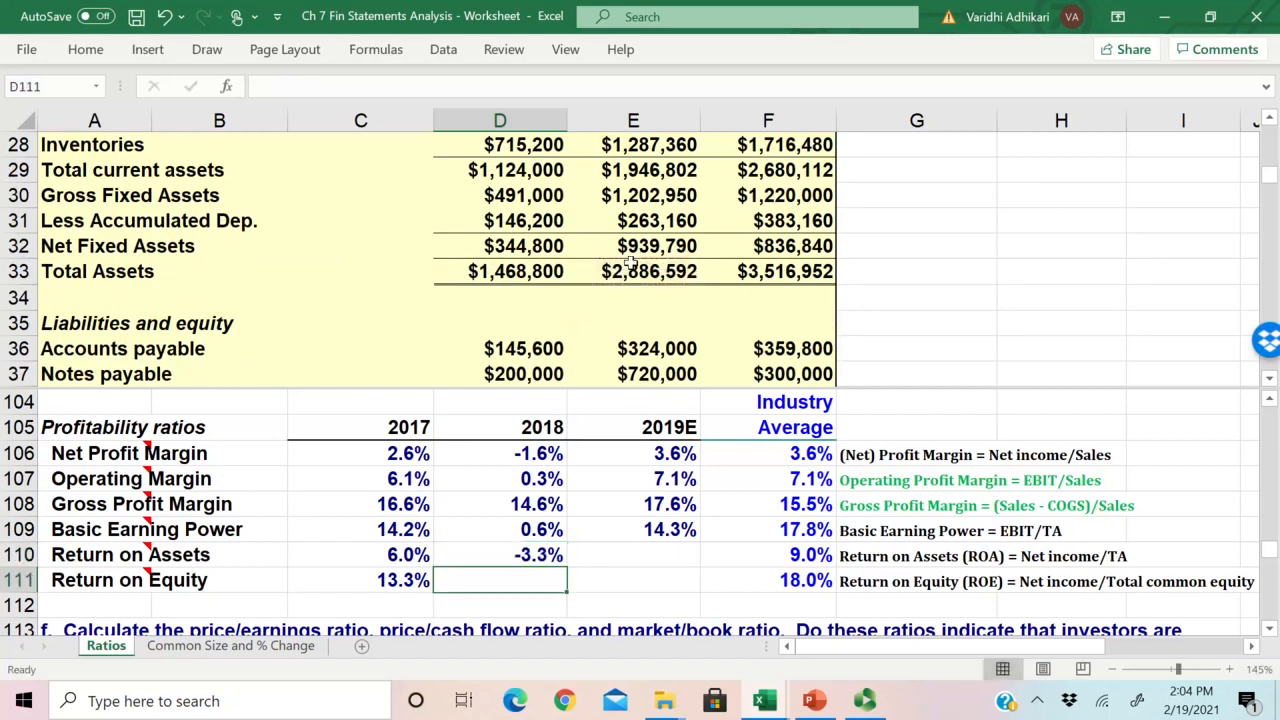
# Step: Copy the 2018 Return on Assets formula from D110 to 2019E in E110
pyautogui.click(533, 560)
pyautogui.moveTo(566, 569); pyautogui.dragTo(690, 566)
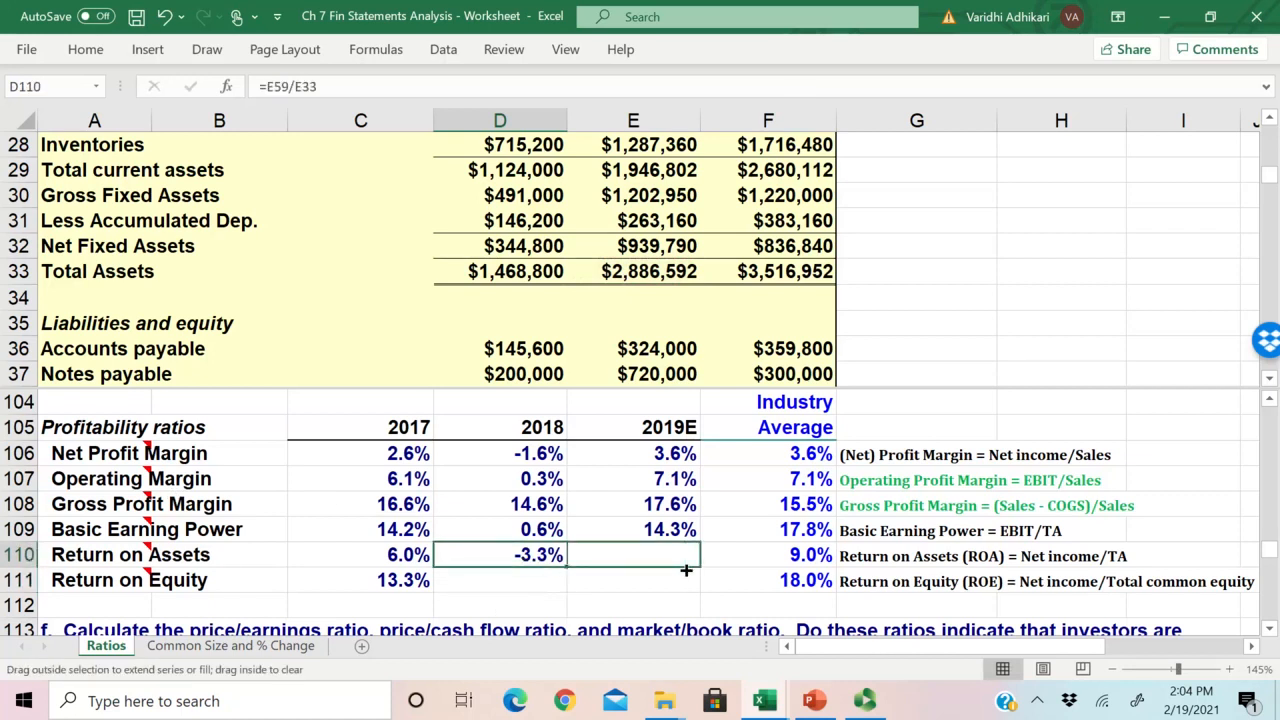
pyautogui.click(690, 562)
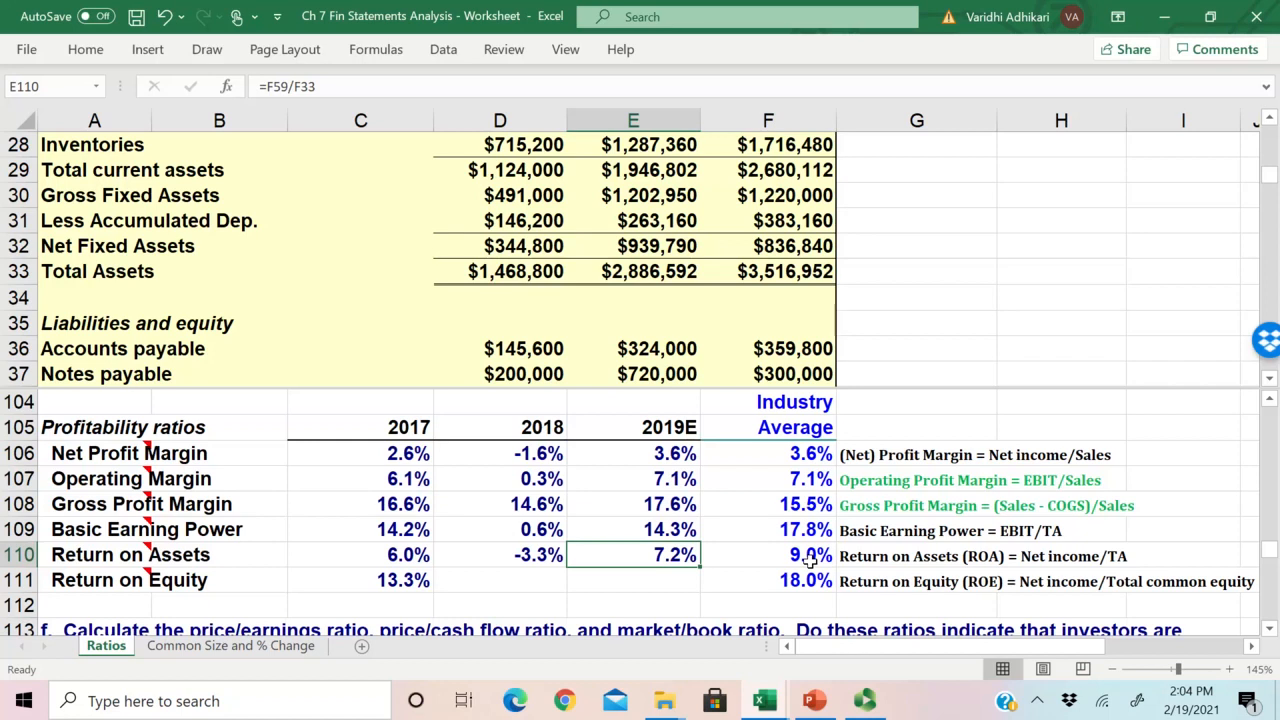
# Step: Examine the net income and total assets terms of the Return on Assets definition in G110
pyautogui.click(1034, 562)
pyautogui.click(952, 556)
pyautogui.click(1103, 556)
pyautogui.click(914, 552)
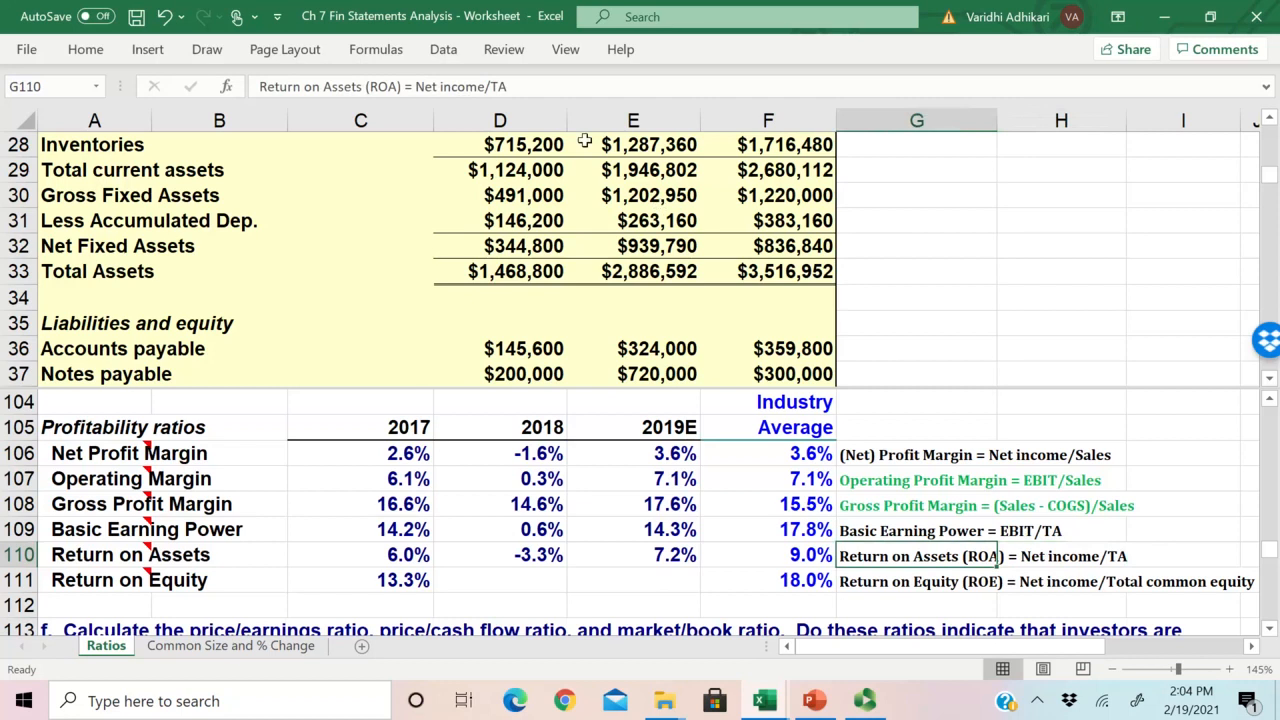
pyautogui.doubleClick(498, 86)
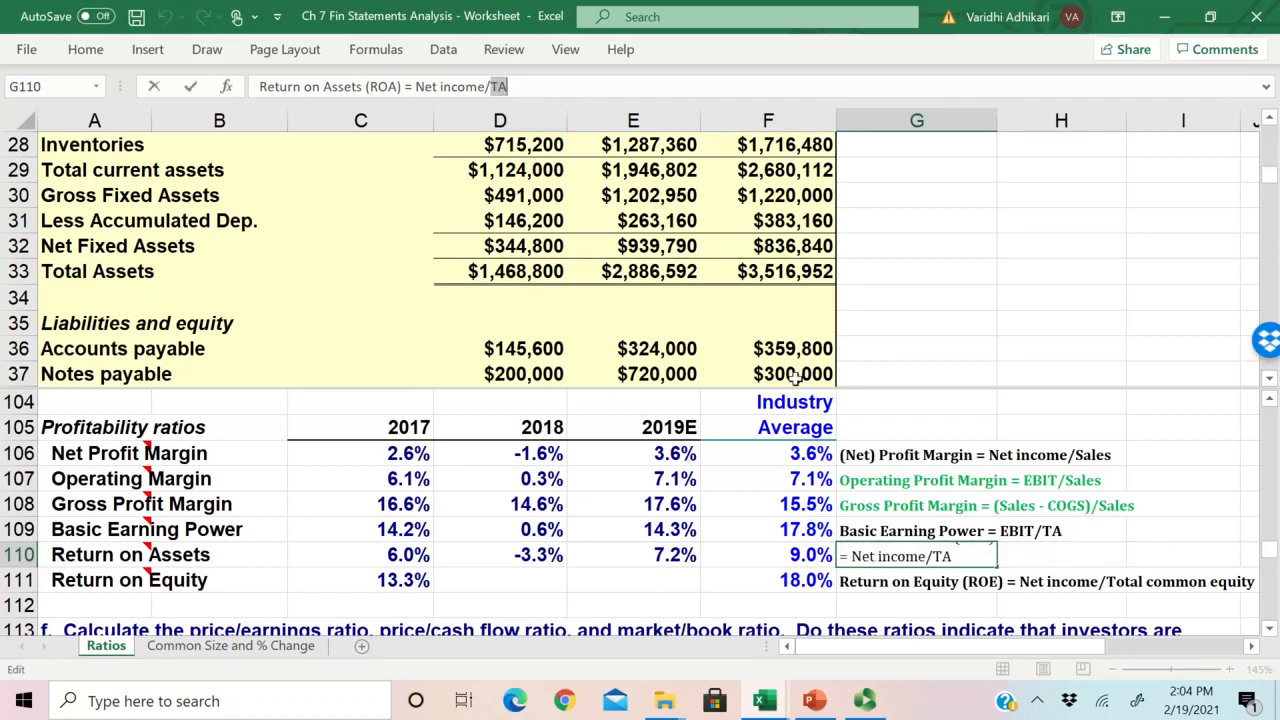
pyautogui.press('Escape')
pyautogui.click(1035, 558)
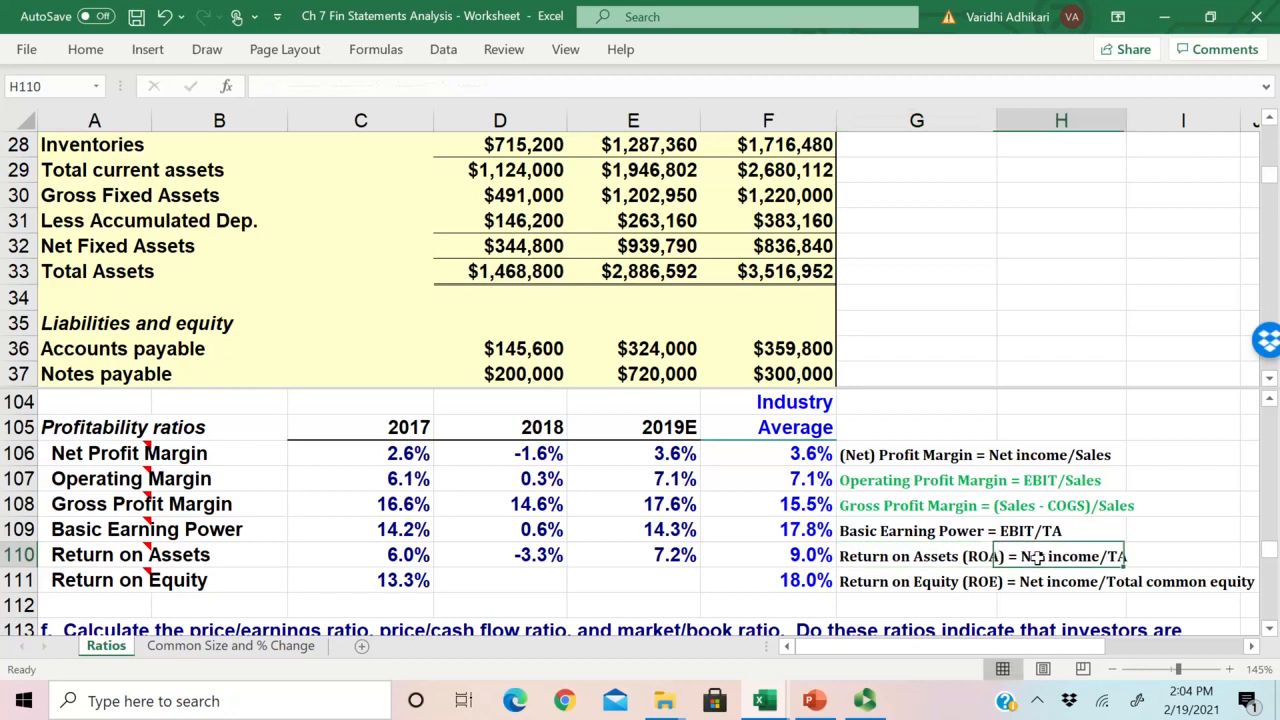
pyautogui.click(876, 558)
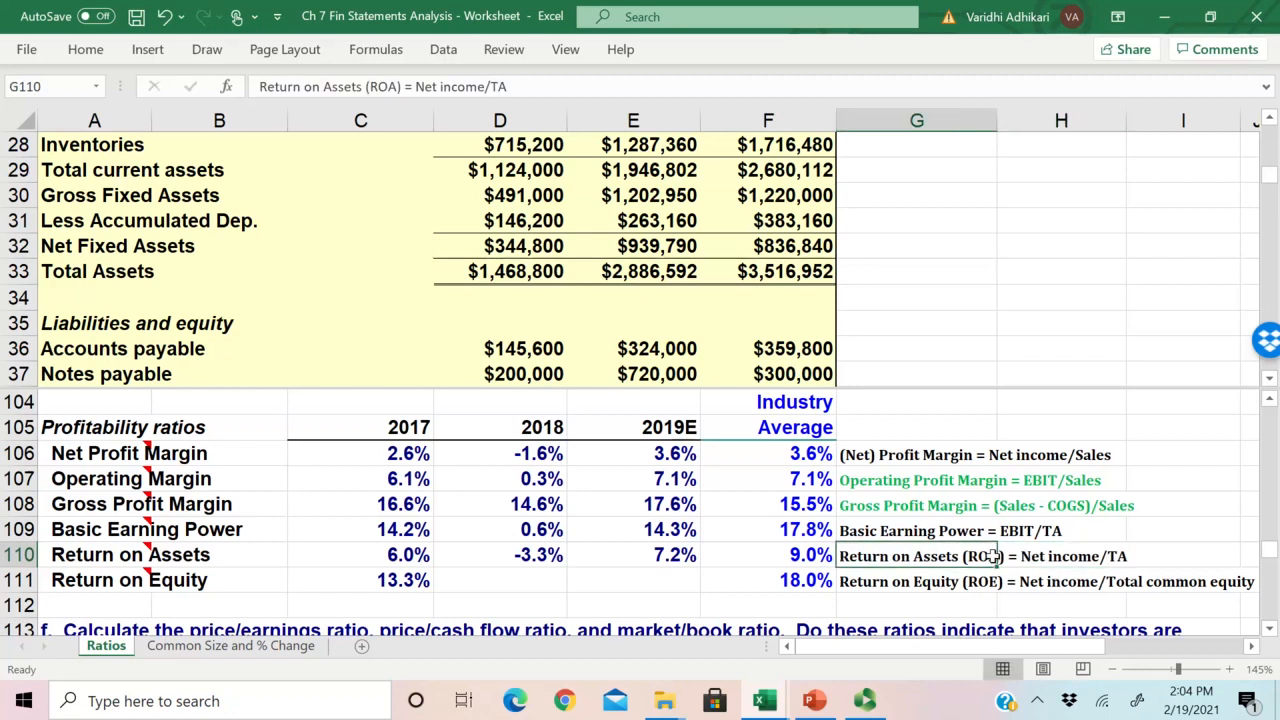
pyautogui.doubleClick(425, 86)
pyautogui.moveTo(457, 85); pyautogui.dragTo(482, 86)
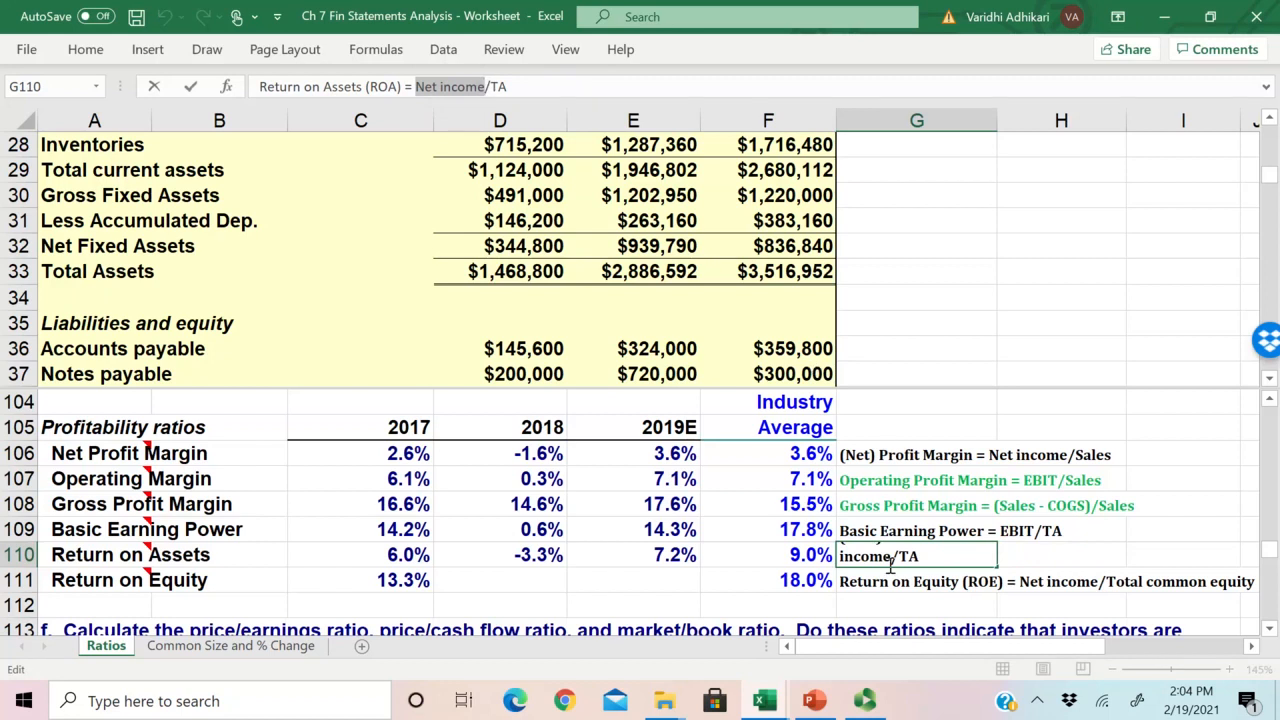
pyautogui.click(925, 558)
# Step: Check the cells referenced by the 2019E Return on Assets formula in E110 and relate D110 to the definition in G110
pyautogui.press('Left')
pyautogui.press('Left')
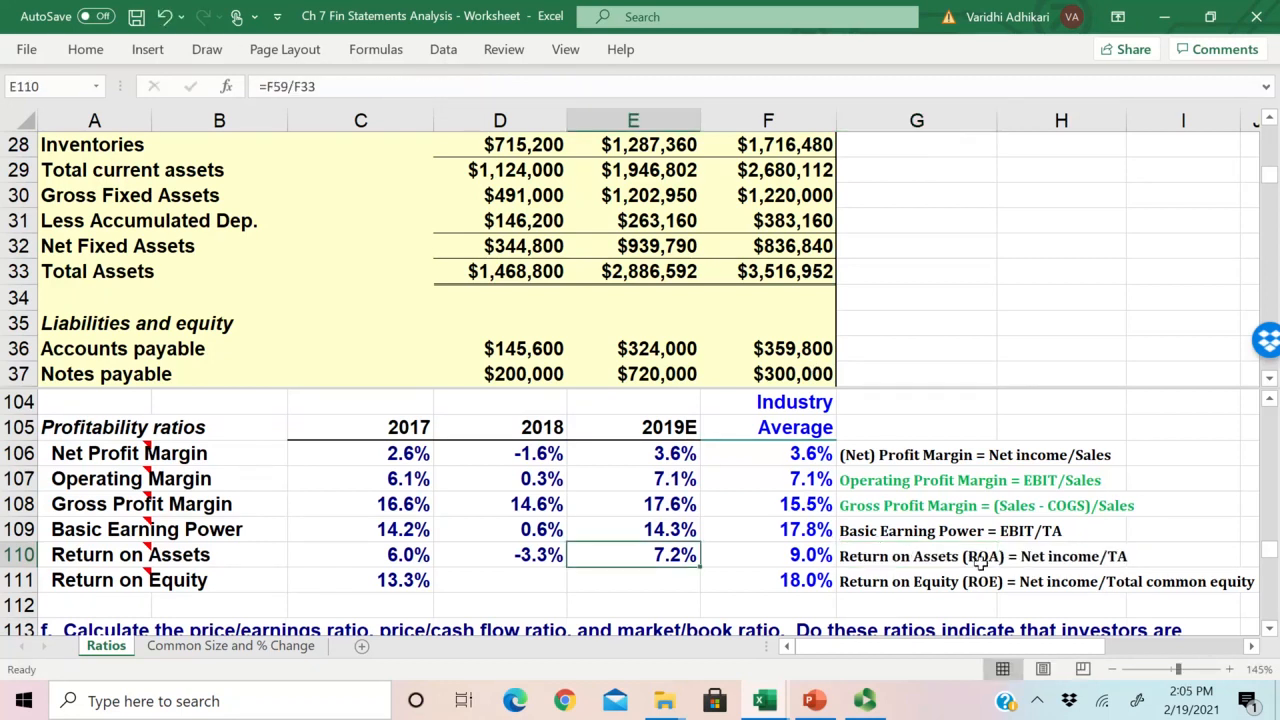
pyautogui.doubleClick(667, 556)
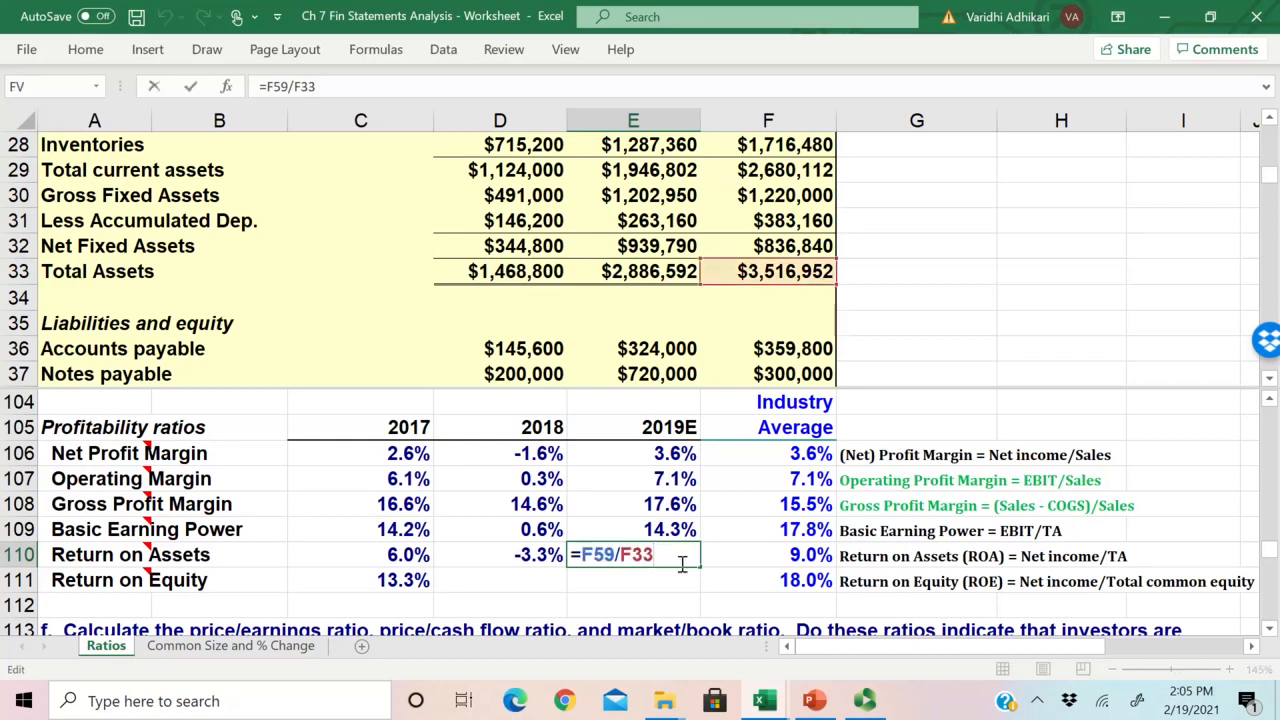
pyautogui.press('Escape')
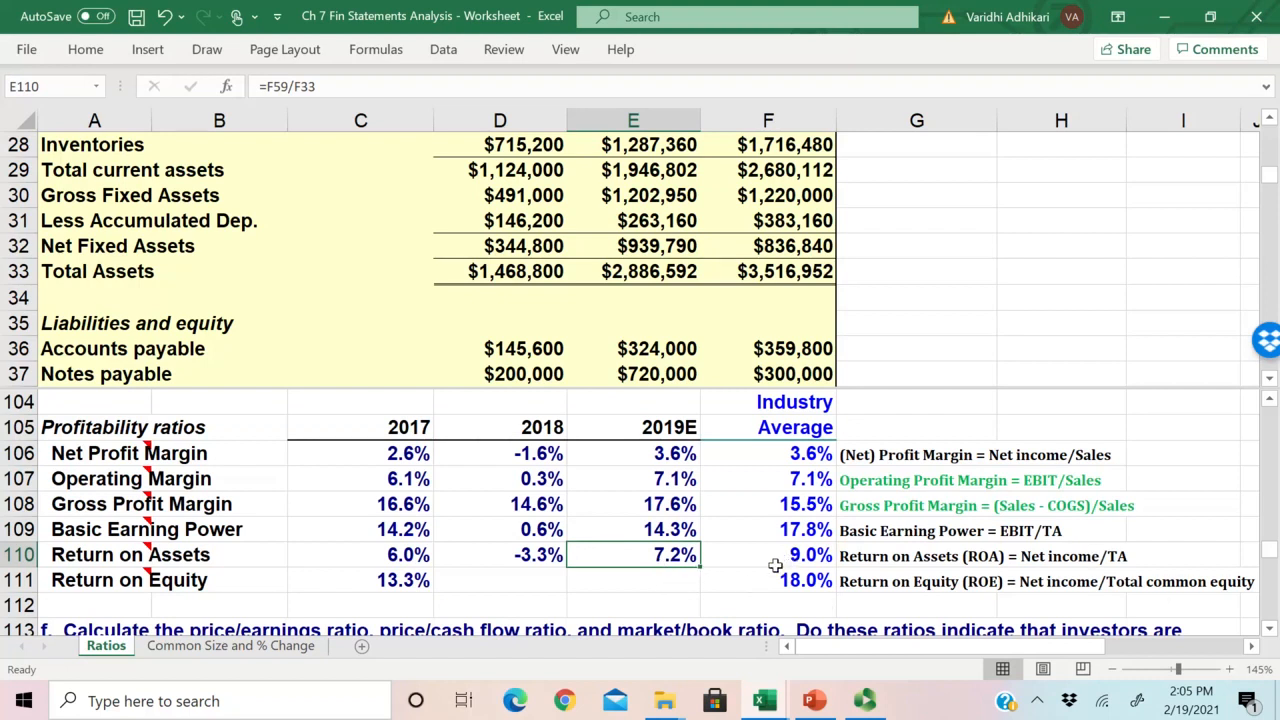
pyautogui.click(544, 554)
pyautogui.click(935, 557)
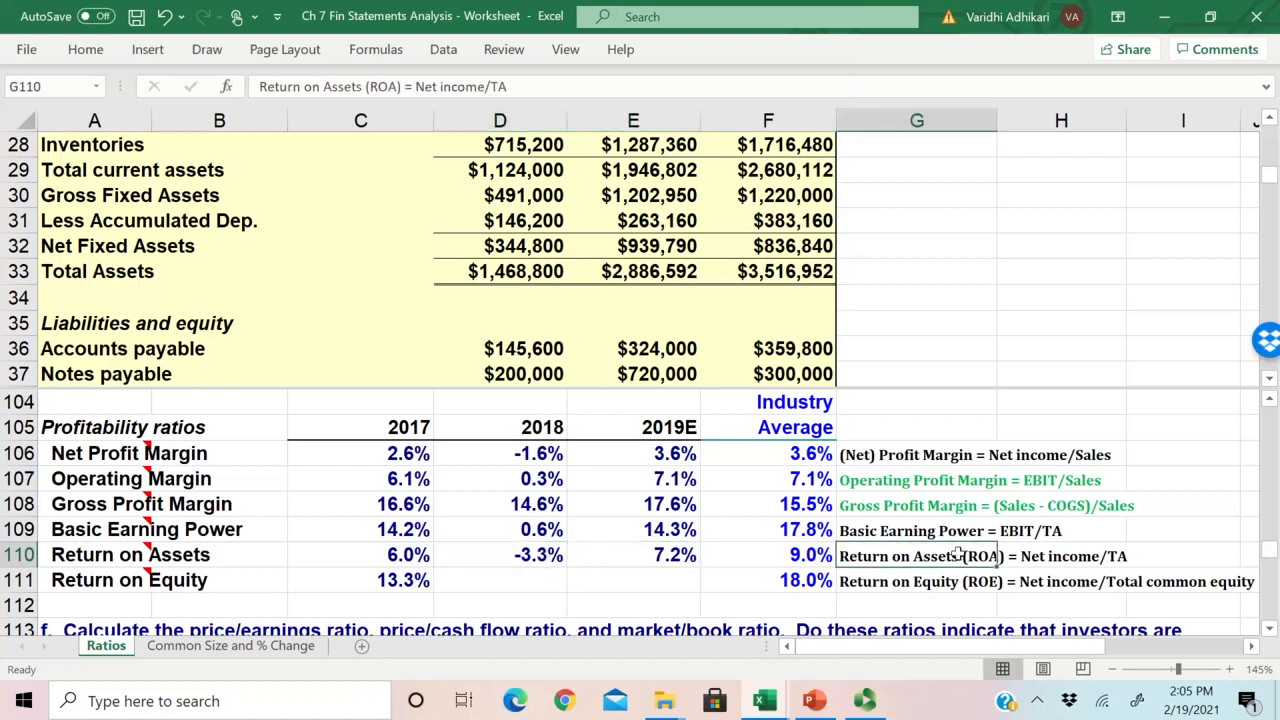
pyautogui.click(1070, 556)
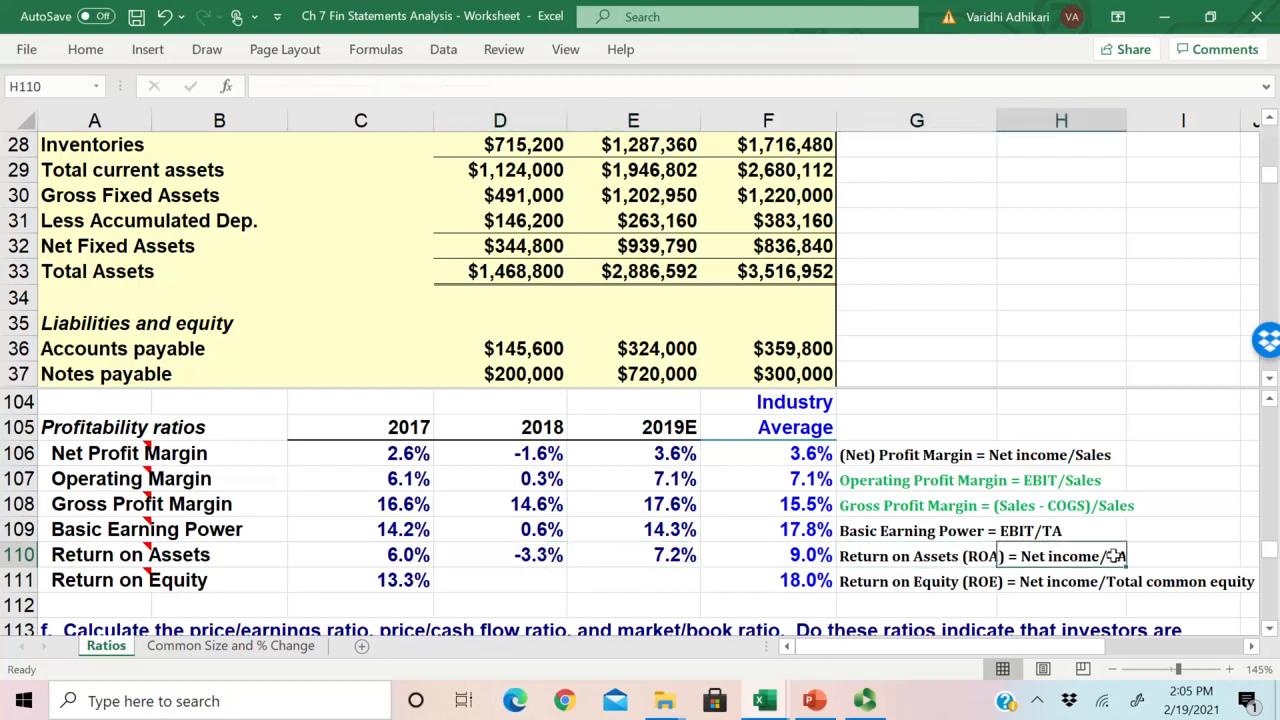
# Step: Compare the 2019E Return on Assets in E110 with the 2018 figure and the industry average in F110
pyautogui.click(910, 560)
pyautogui.click(790, 556)
pyautogui.moveTo(662, 554); pyautogui.dragTo(782, 562)
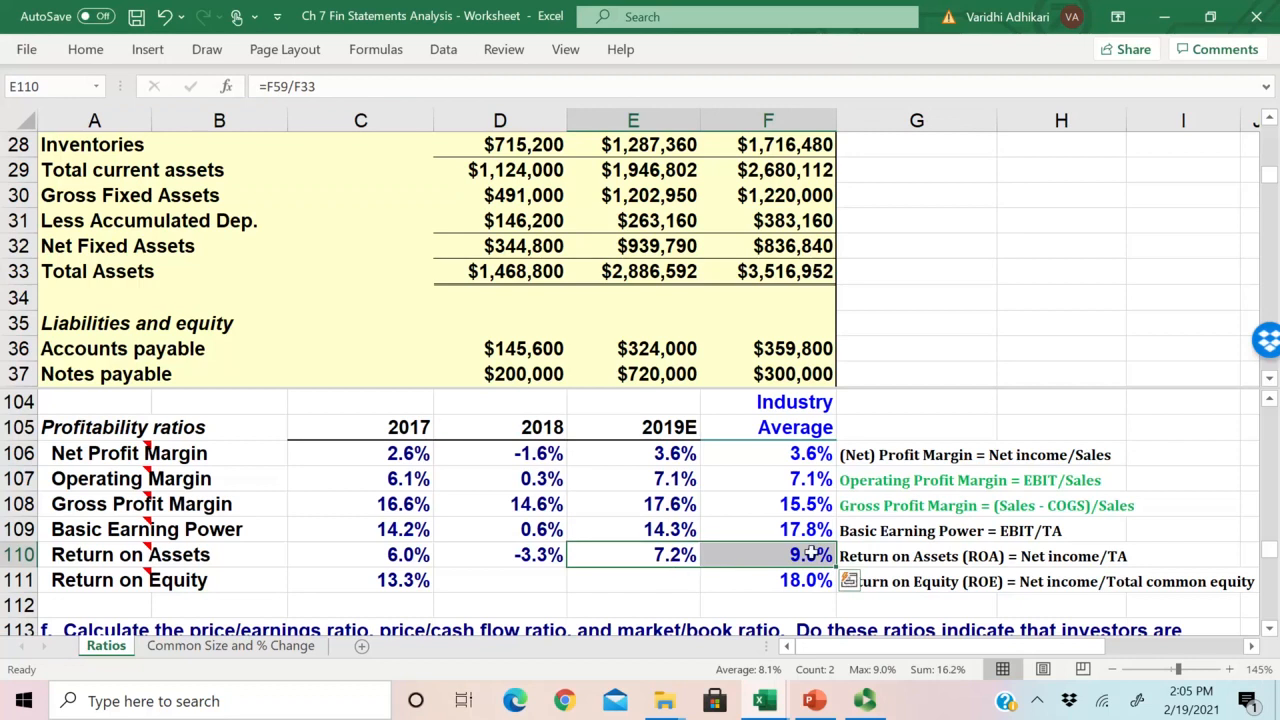
pyautogui.moveTo(548, 556); pyautogui.dragTo(620, 560)
pyautogui.click(518, 591)
pyautogui.click(978, 555)
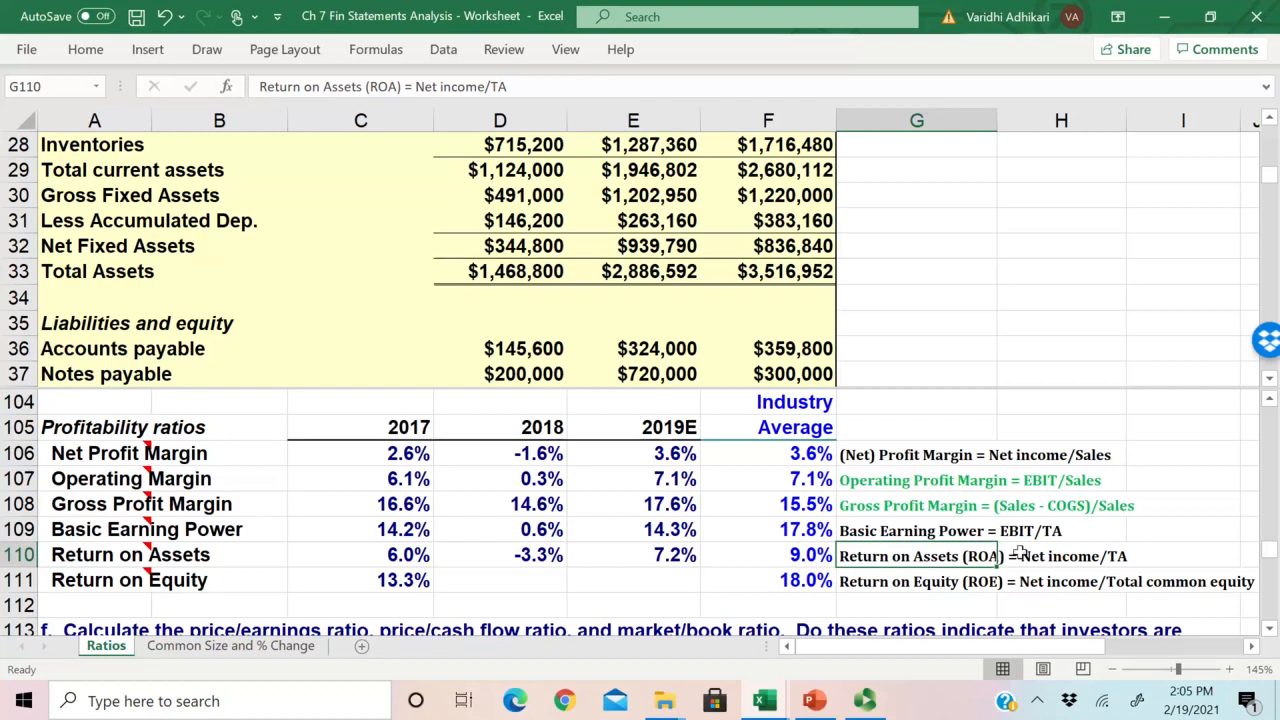
# Step: Calculate the 2018 Return on Equity in D111 as 2018 net income divided by total common equity, =E59/E44
pyautogui.click(866, 580)
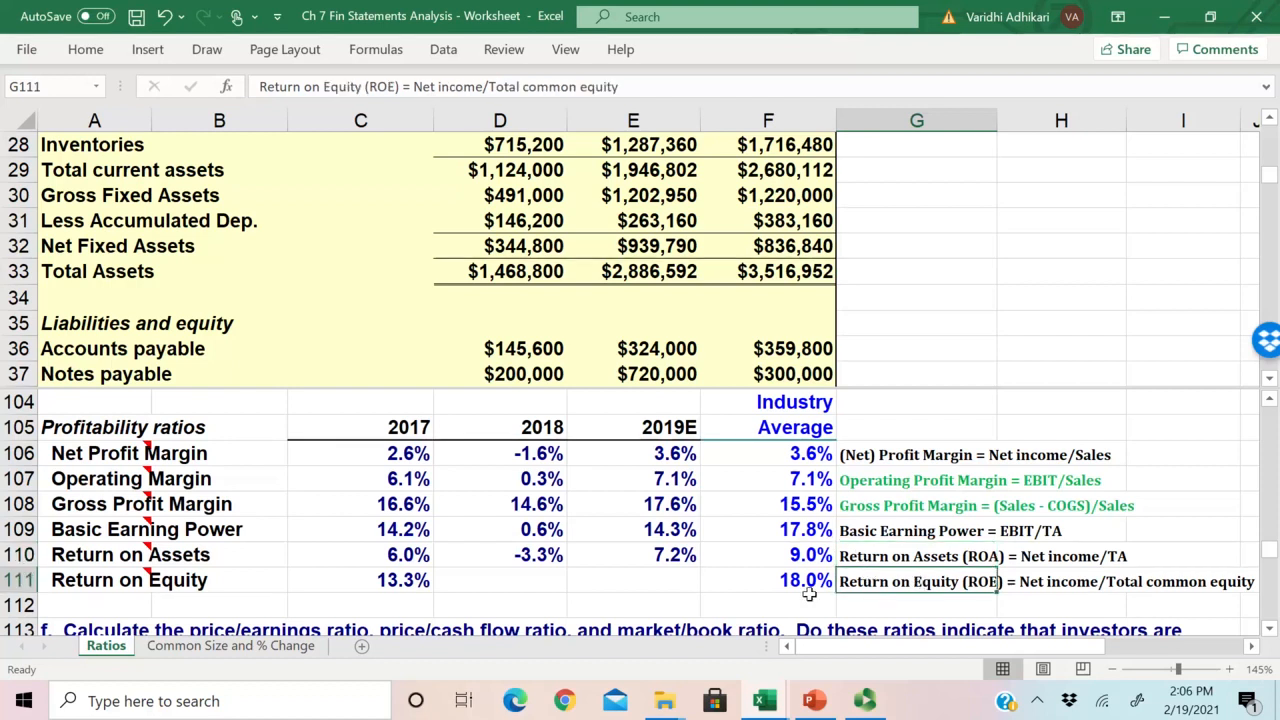
pyautogui.click(521, 579)
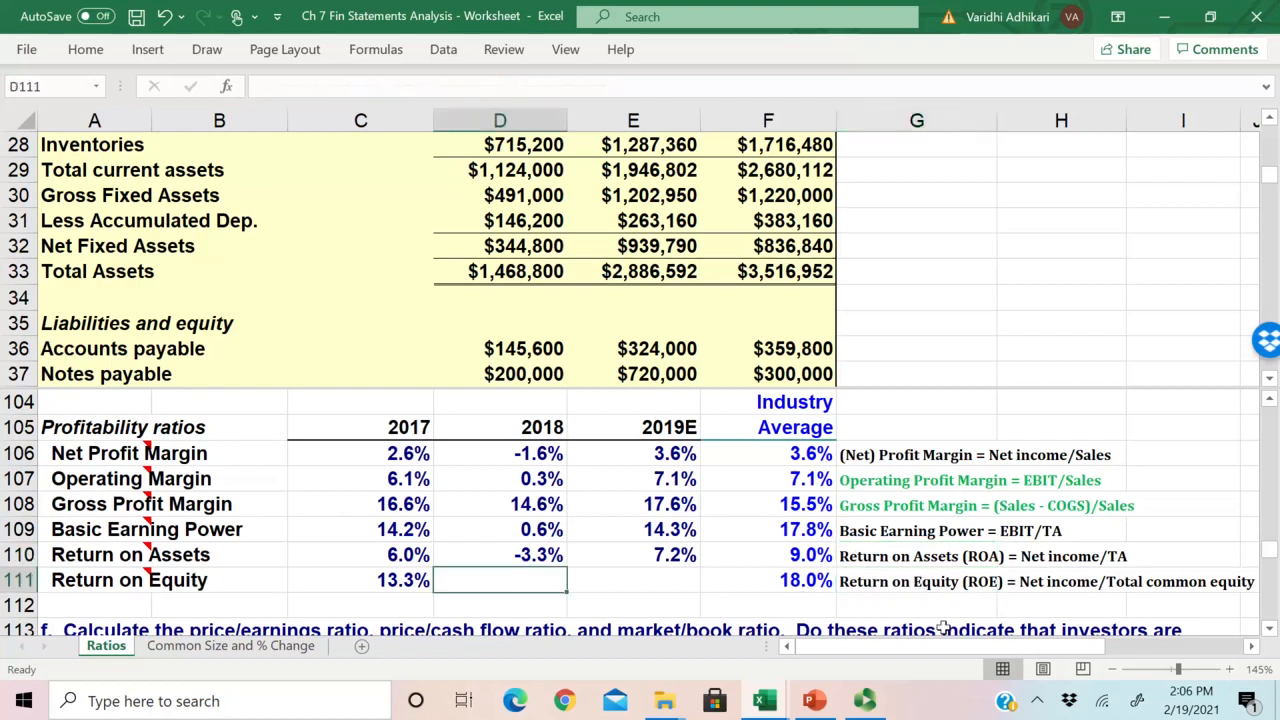
pyautogui.write('=')
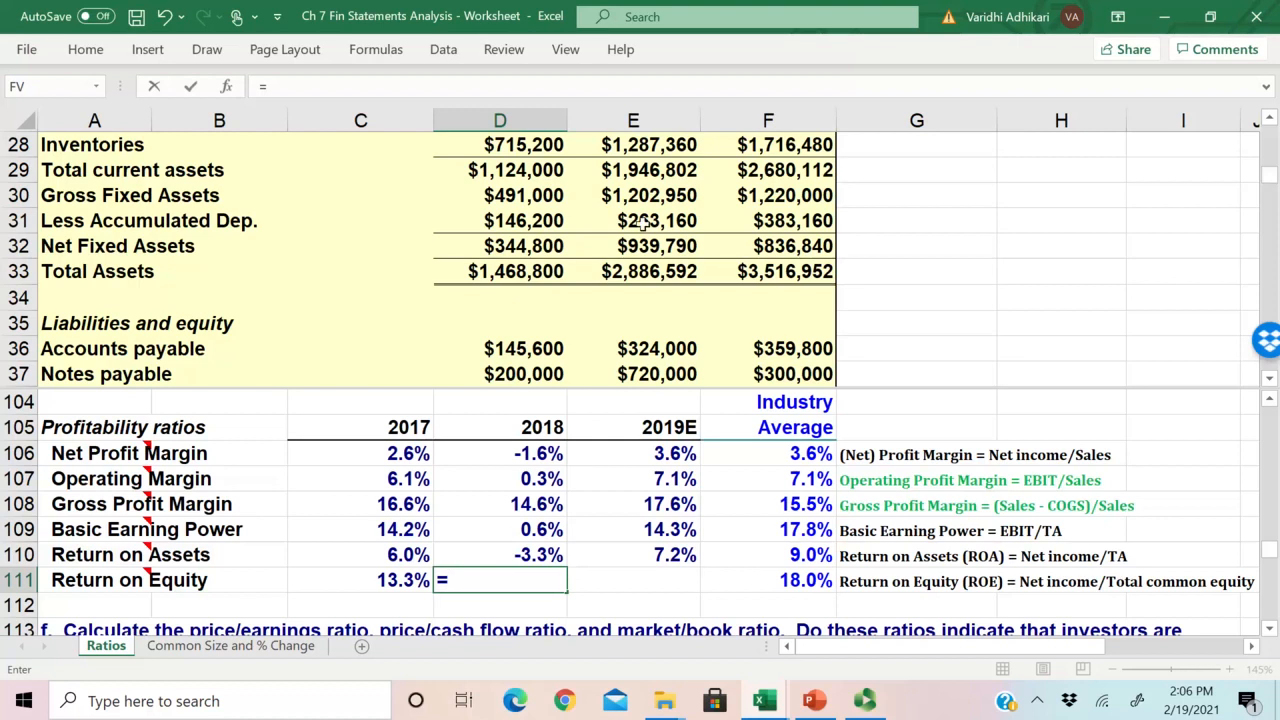
pyautogui.moveTo(1272, 176); pyautogui.dragTo(1270, 215)
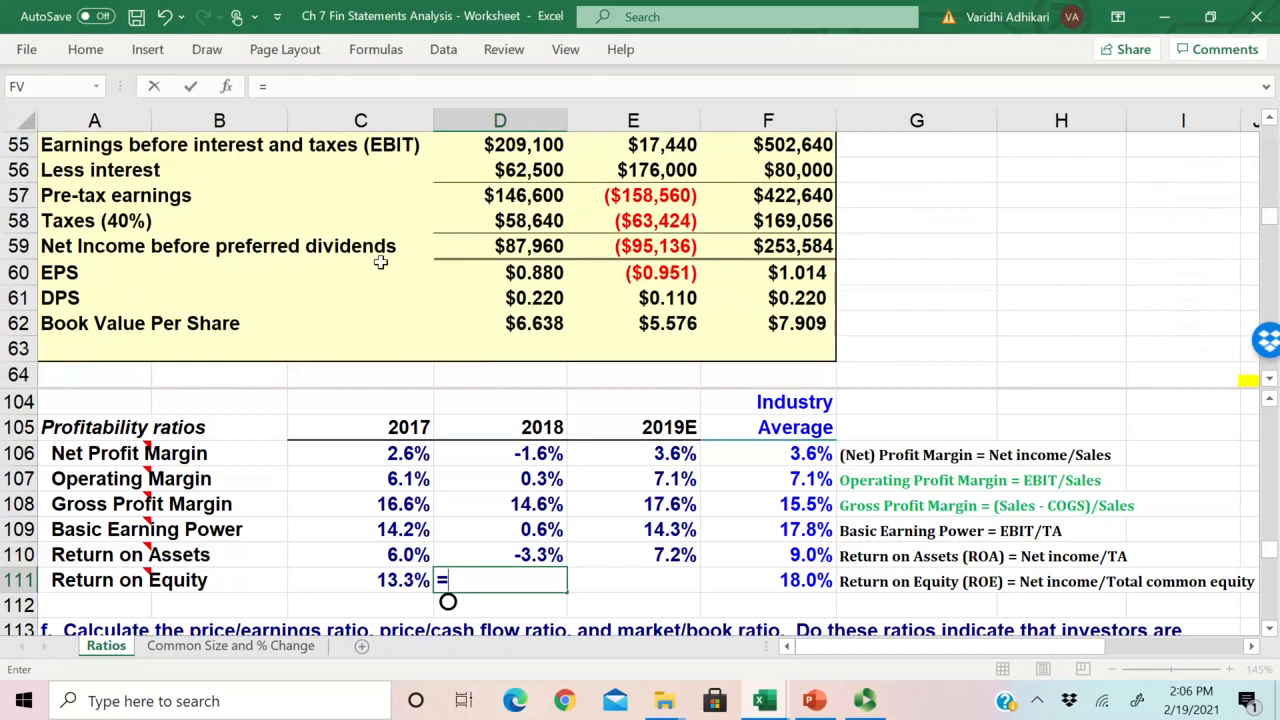
pyautogui.click(634, 248)
pyautogui.write('/')
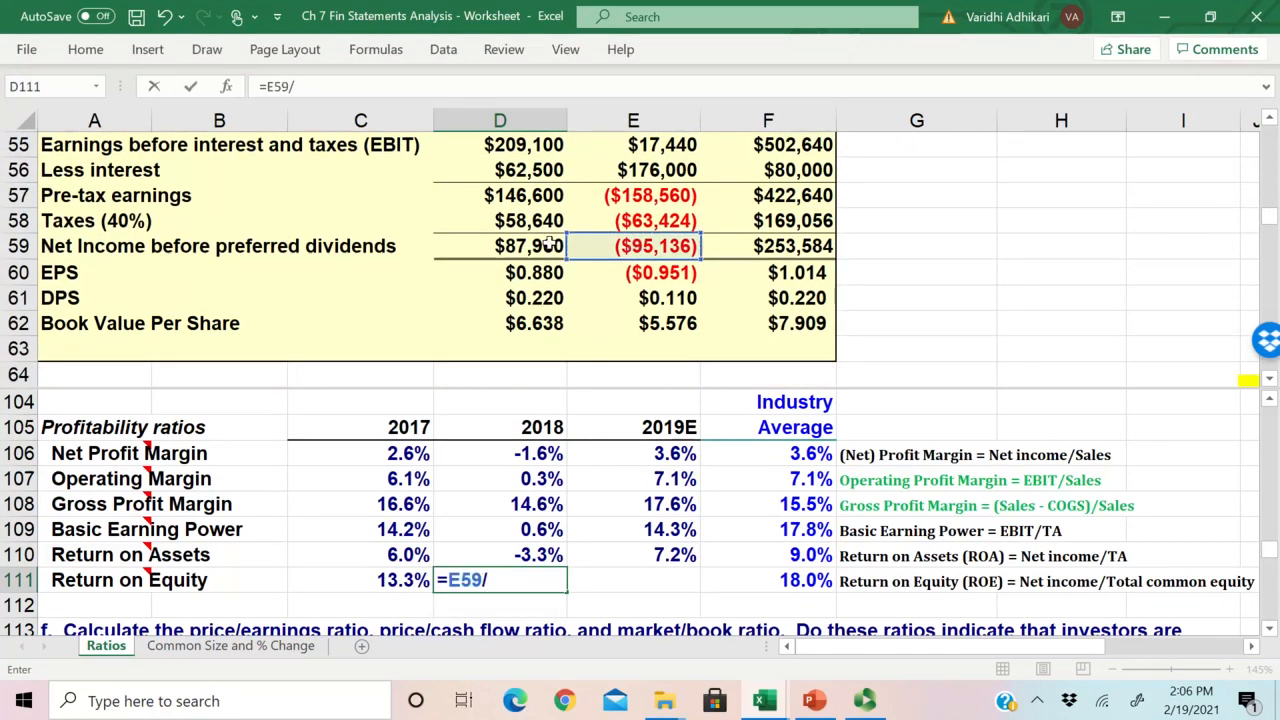
pyautogui.click(1272, 180)
pyautogui.click(1272, 180)
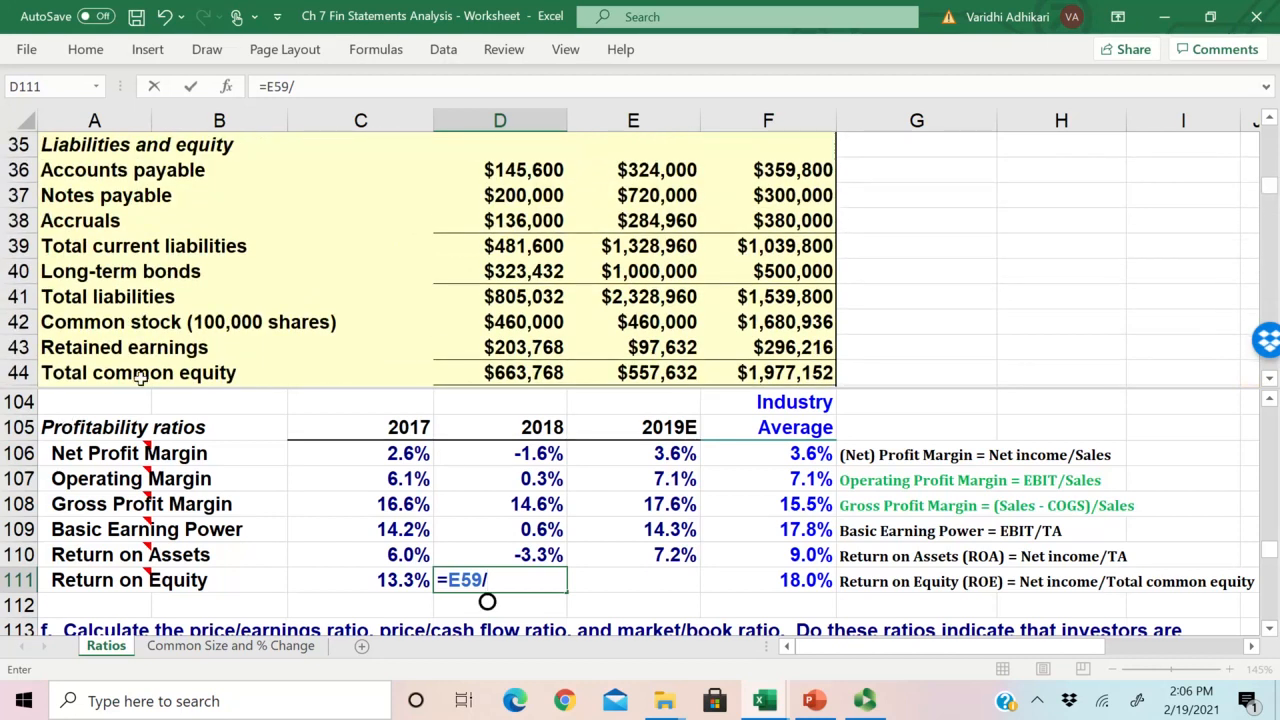
pyautogui.click(652, 376)
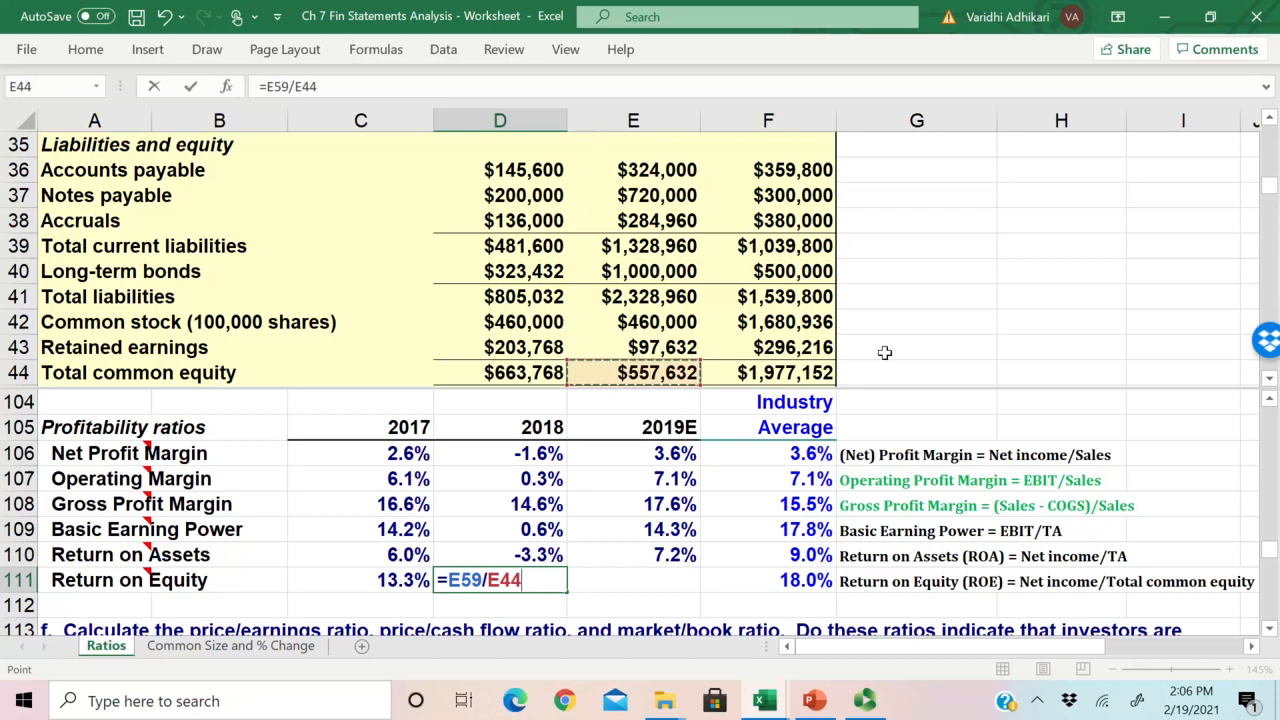
pyautogui.press('Return')
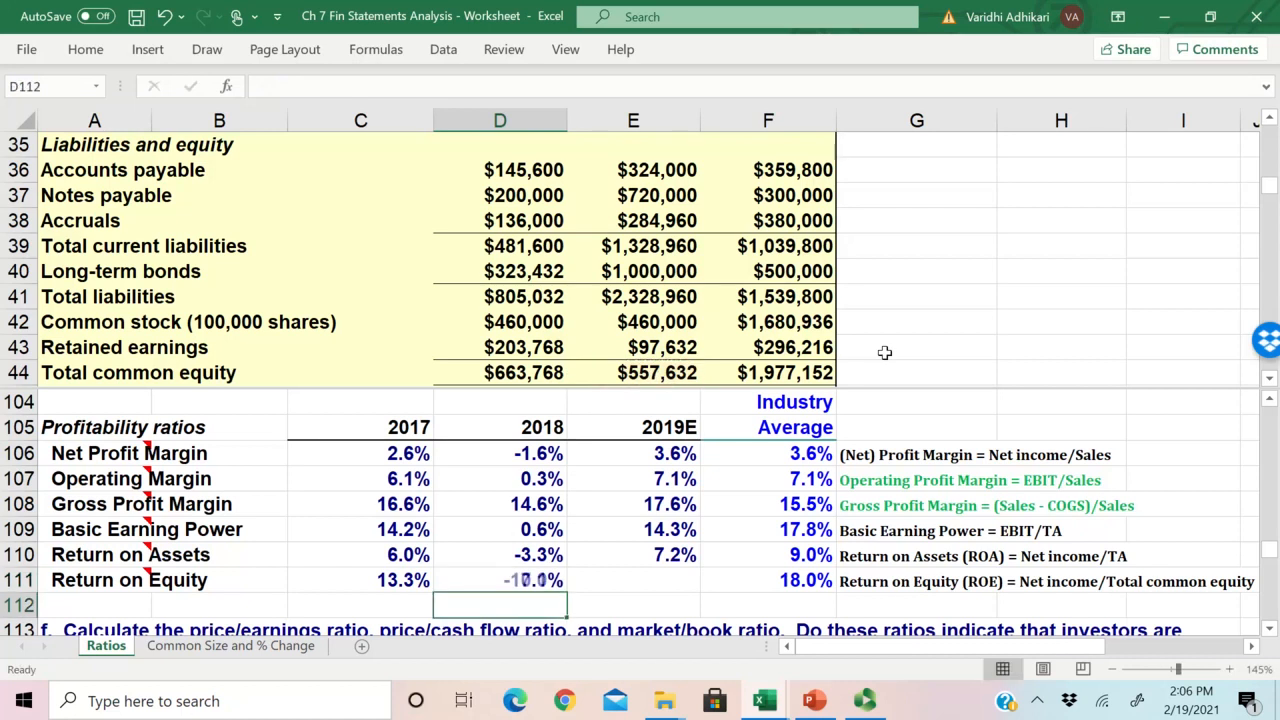
# Step: Copy the 2018 Return on Equity formula from D111 to 2019E in E111
pyautogui.click(533, 582)
pyautogui.moveTo(567, 592); pyautogui.dragTo(698, 593)
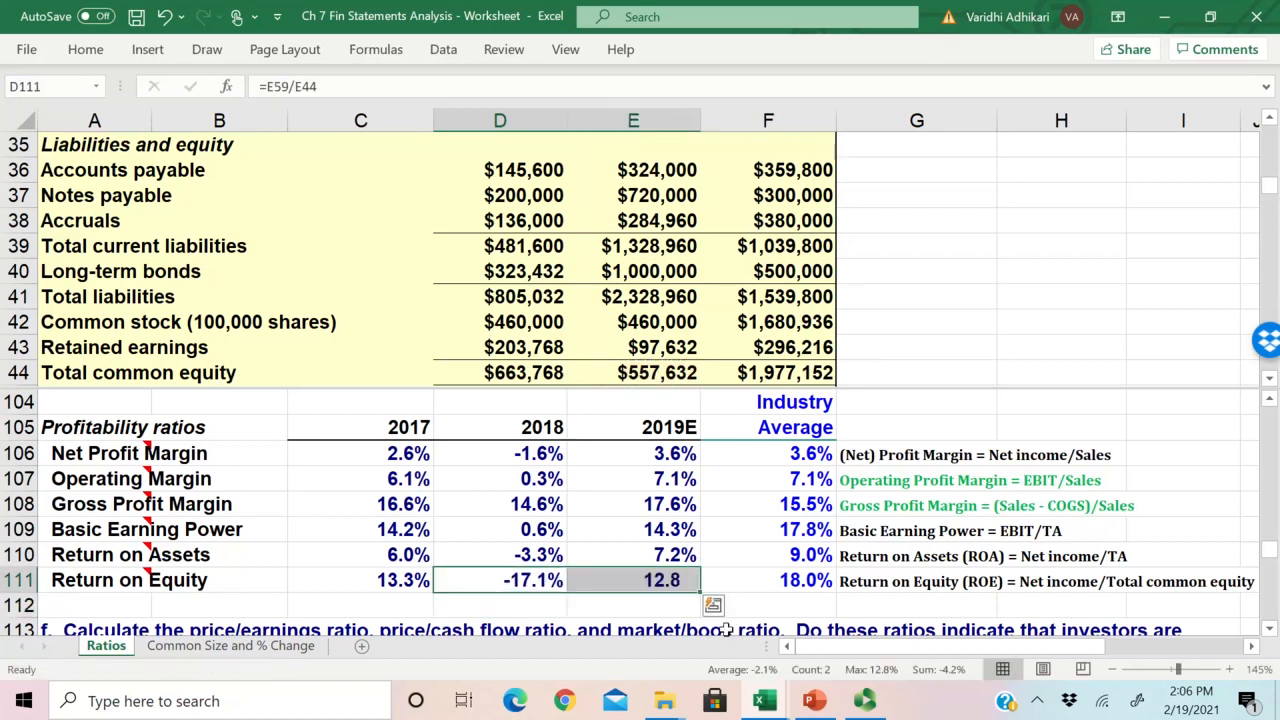
pyautogui.click(535, 584)
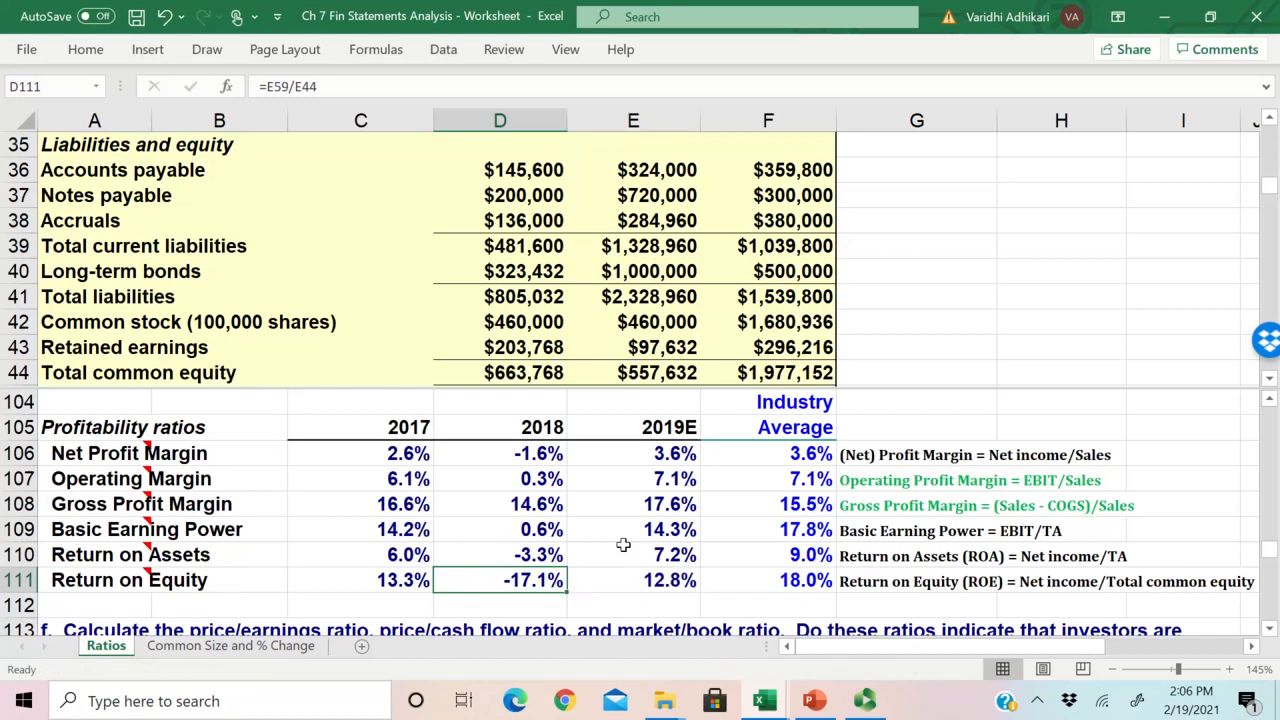
pyautogui.click(662, 586)
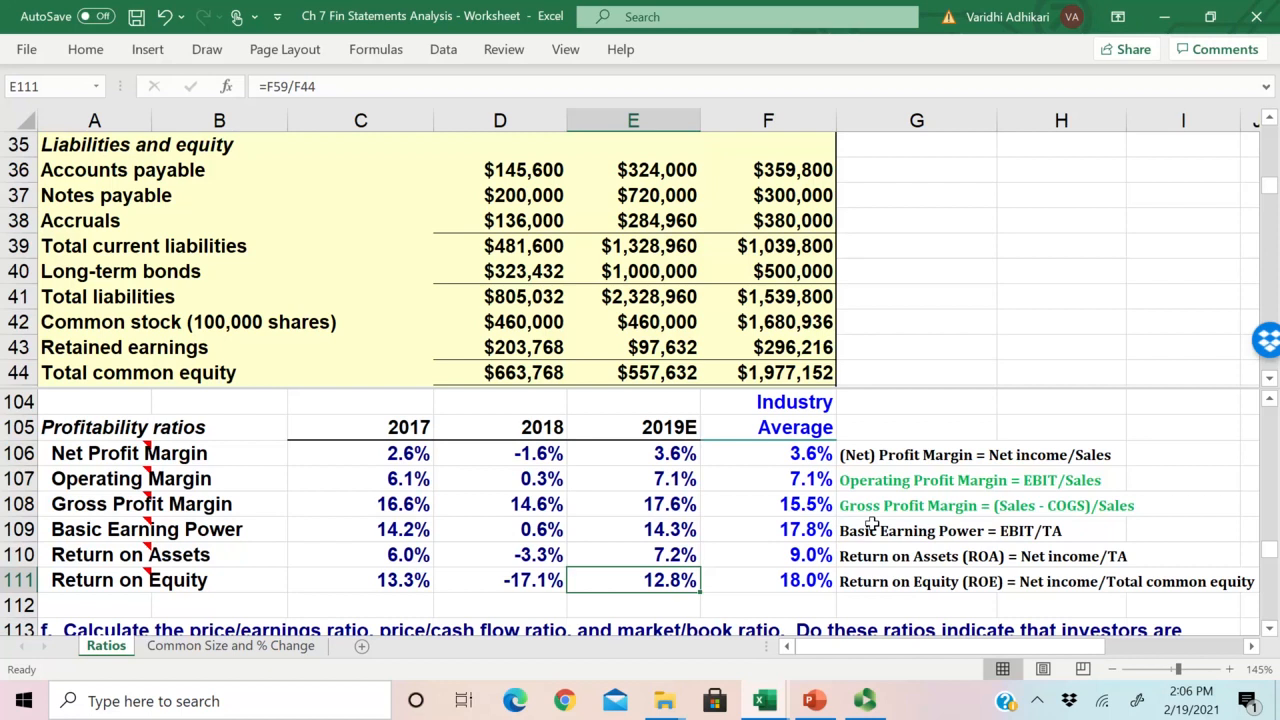
# Step: Examine the net income and total common equity terms of the Return on Equity definition in G111 against E111
pyautogui.click(905, 582)
pyautogui.click(1045, 583)
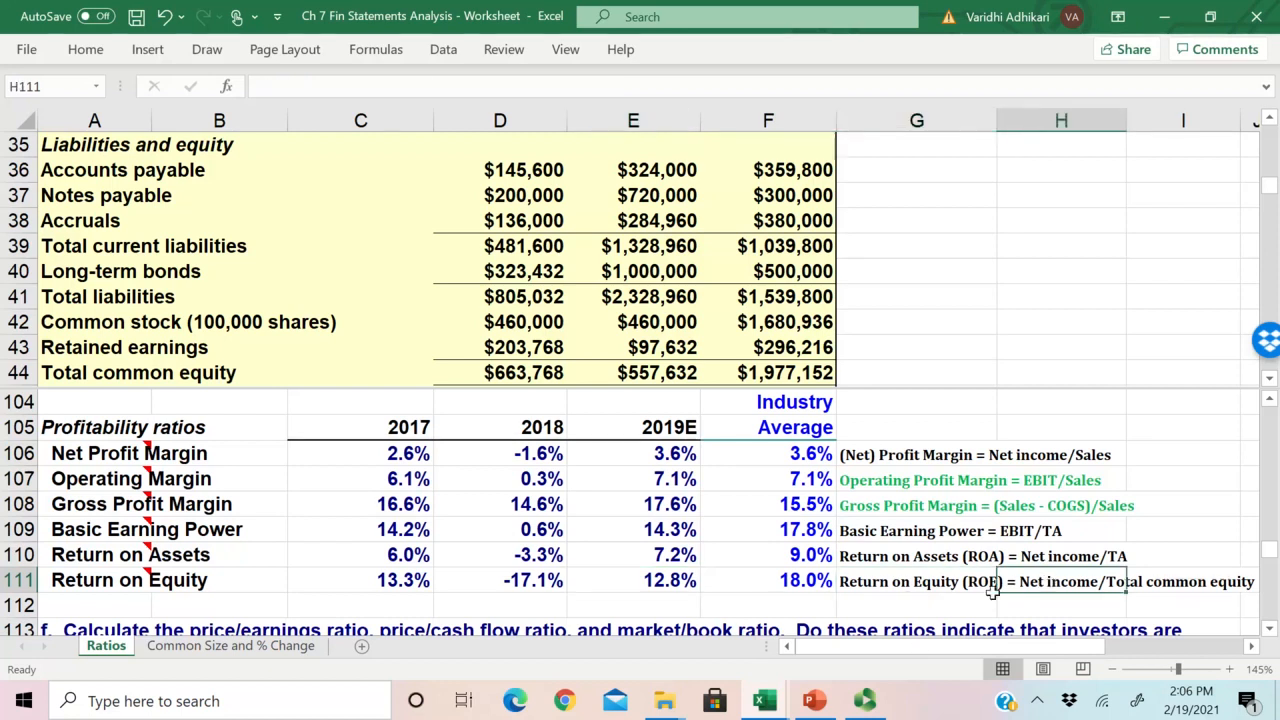
pyautogui.click(905, 582)
pyautogui.click(1045, 583)
pyautogui.click(928, 585)
pyautogui.click(1045, 583)
pyautogui.click(1180, 583)
pyautogui.click(655, 582)
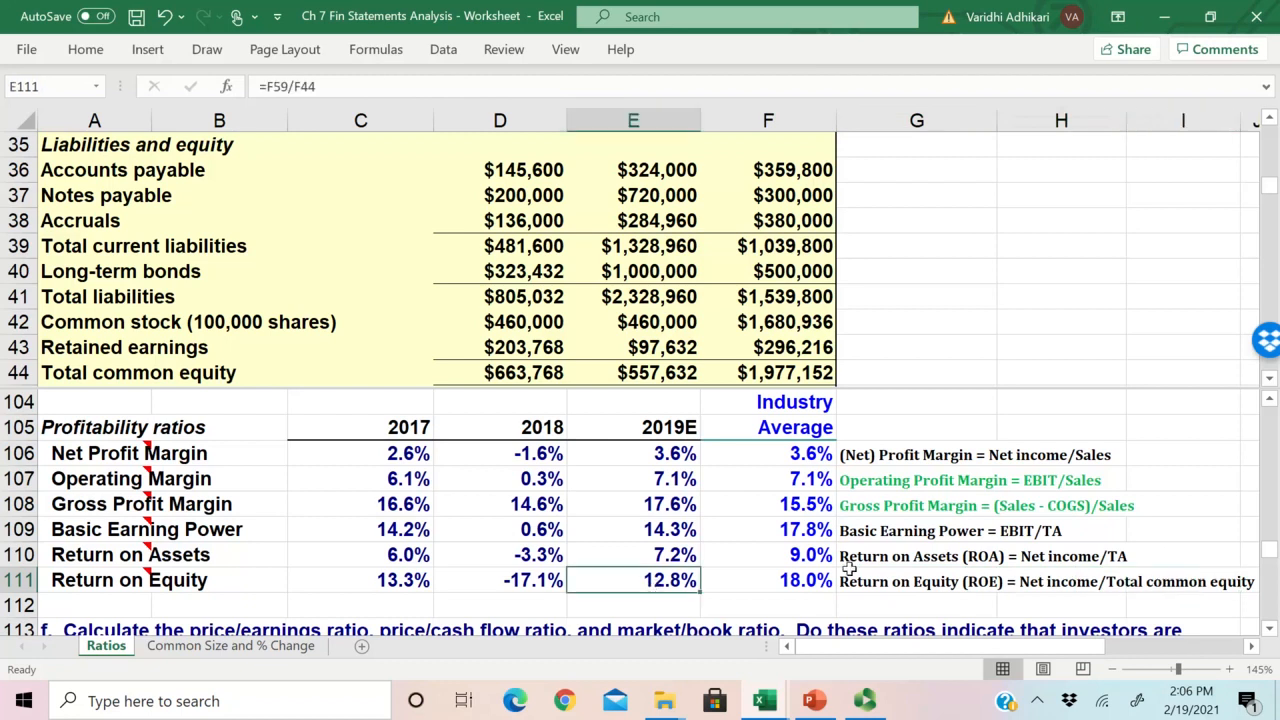
pyautogui.click(972, 582)
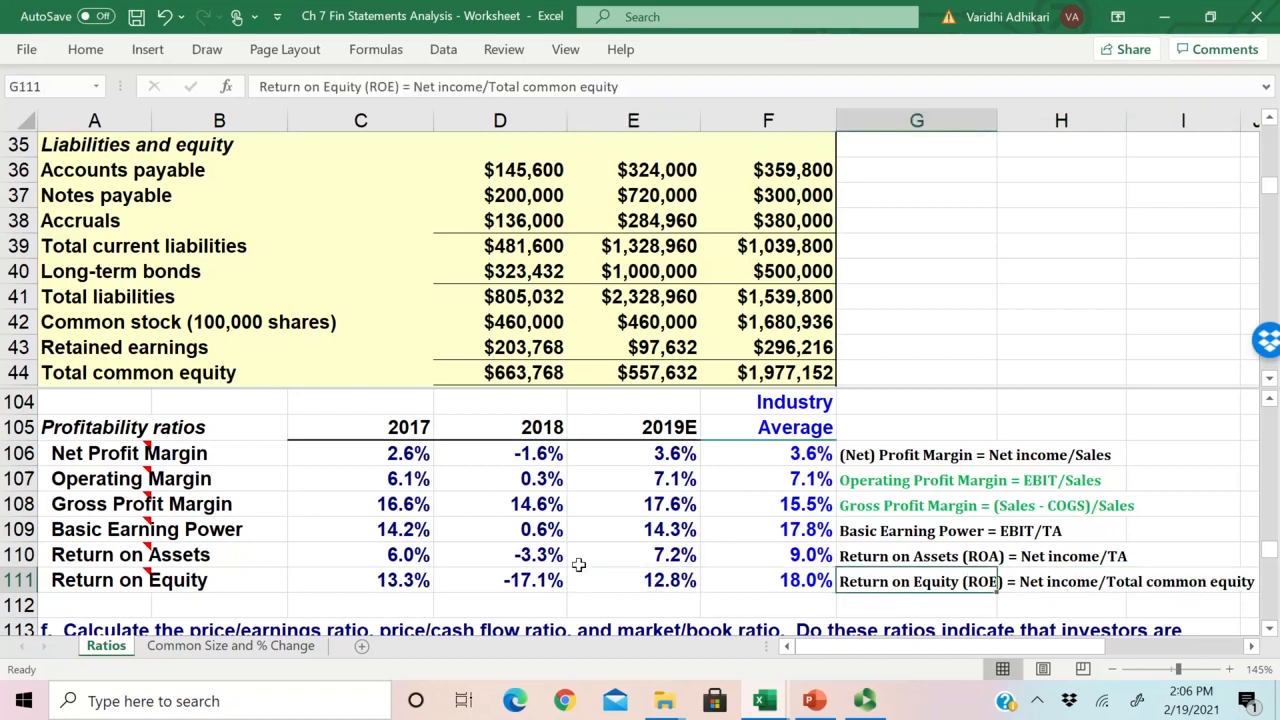
# Step: Compare the 2019E Return on Equity in E111 with the industry average in F111
pyautogui.scroll(-1, 617, 544)
pyautogui.moveTo(716, 509); pyautogui.dragTo(680, 504)
pyautogui.scroll(1, 802, 552)
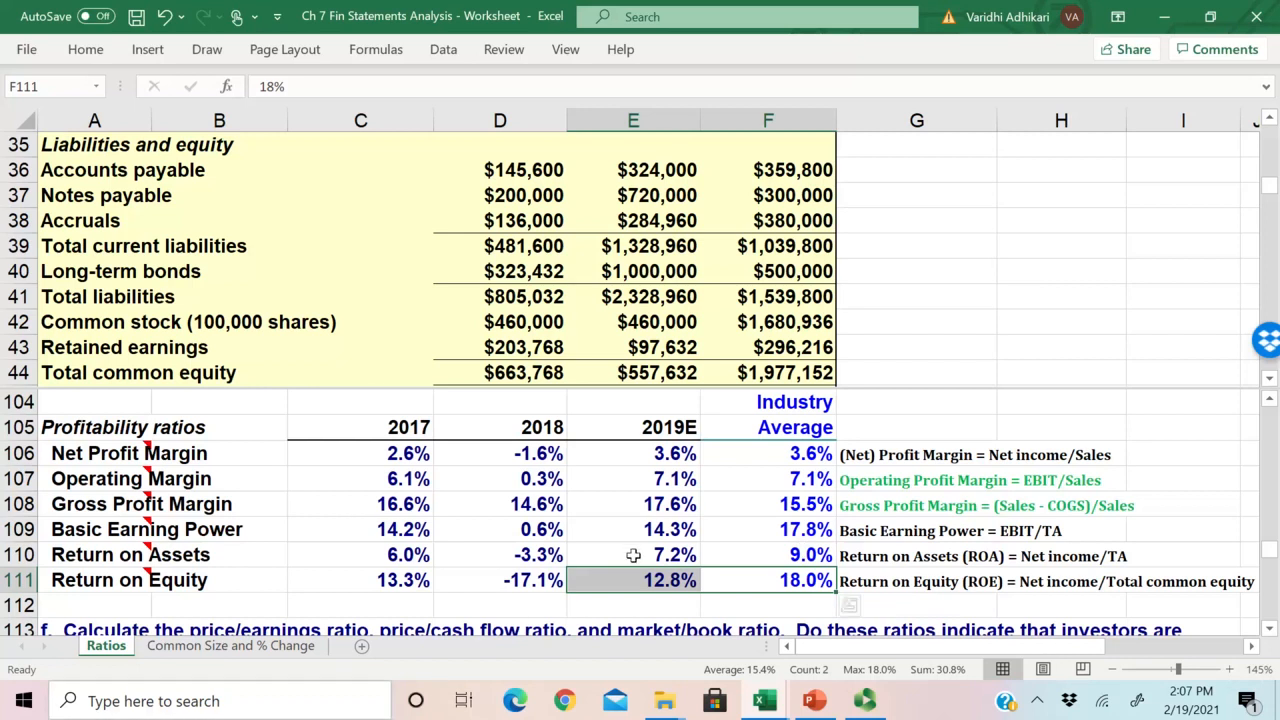
# Step: Contrast the denominators in the Return on Assets and Return on Equity definitions in rows 110 and 111
pyautogui.scroll(-1, 633, 555)
pyautogui.click(1060, 481)
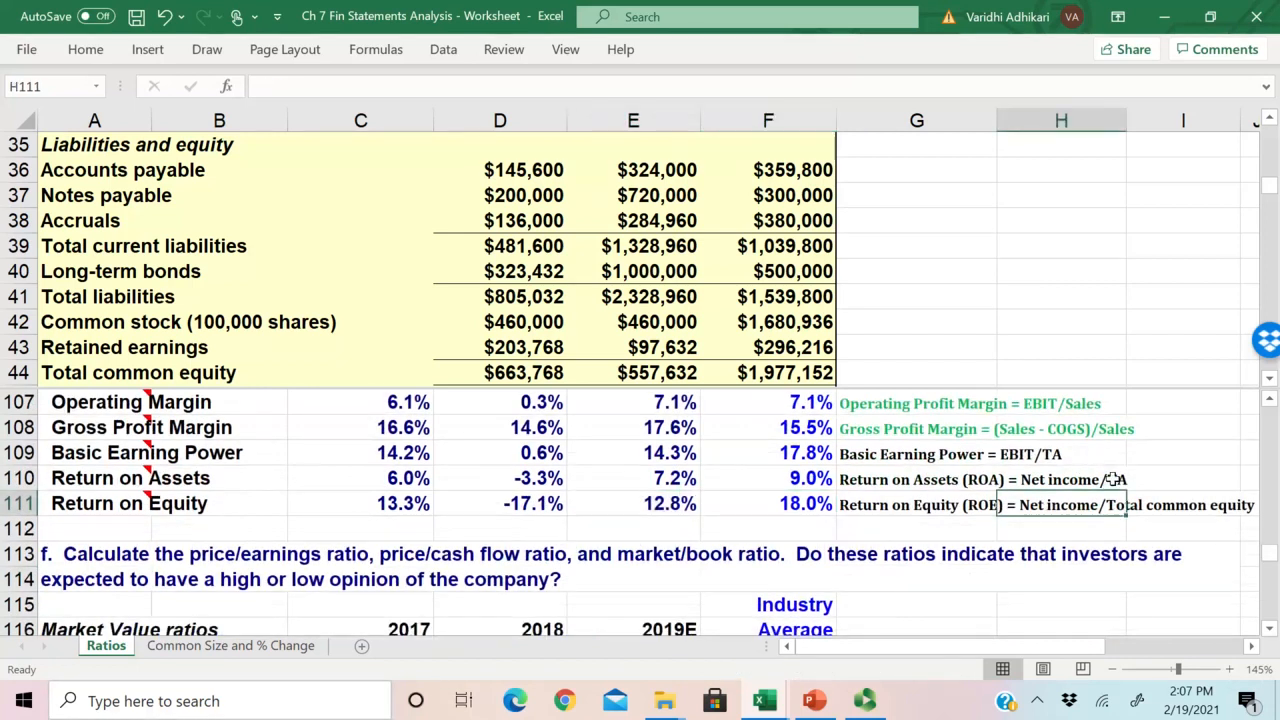
pyautogui.click(1137, 512)
pyautogui.click(1118, 486)
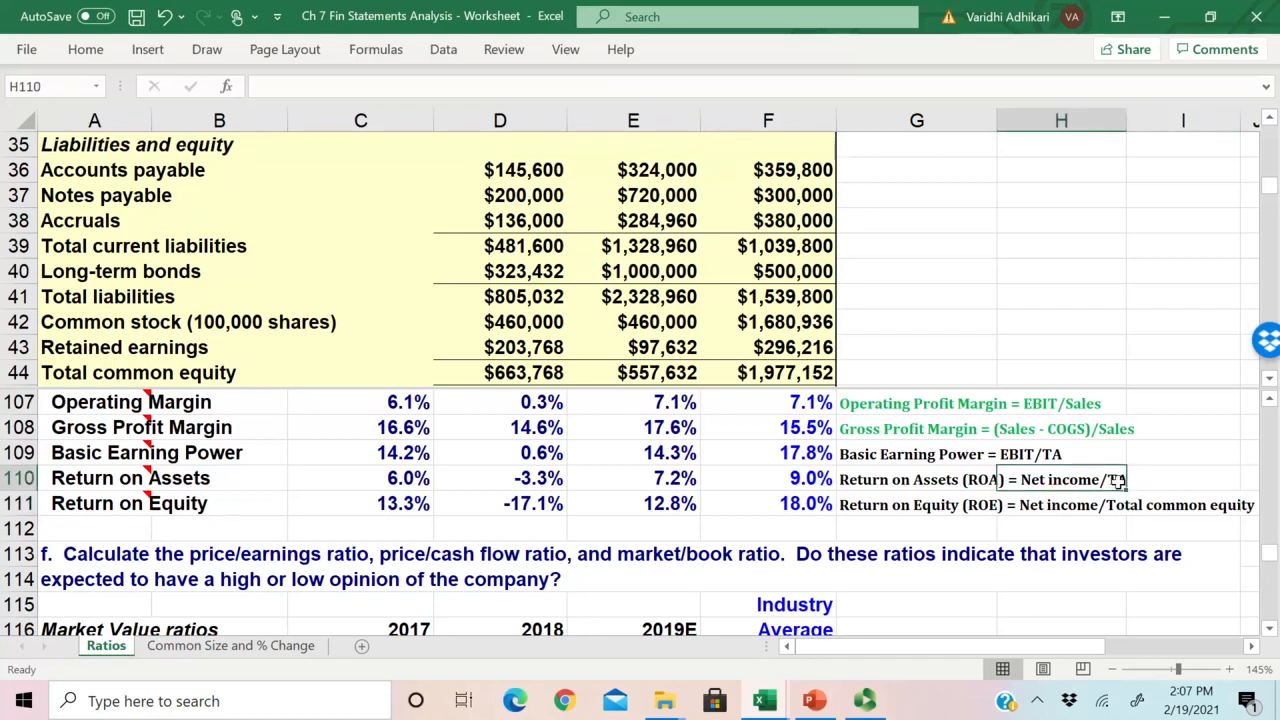
pyautogui.click(1120, 505)
pyautogui.click(1118, 484)
pyautogui.click(1122, 512)
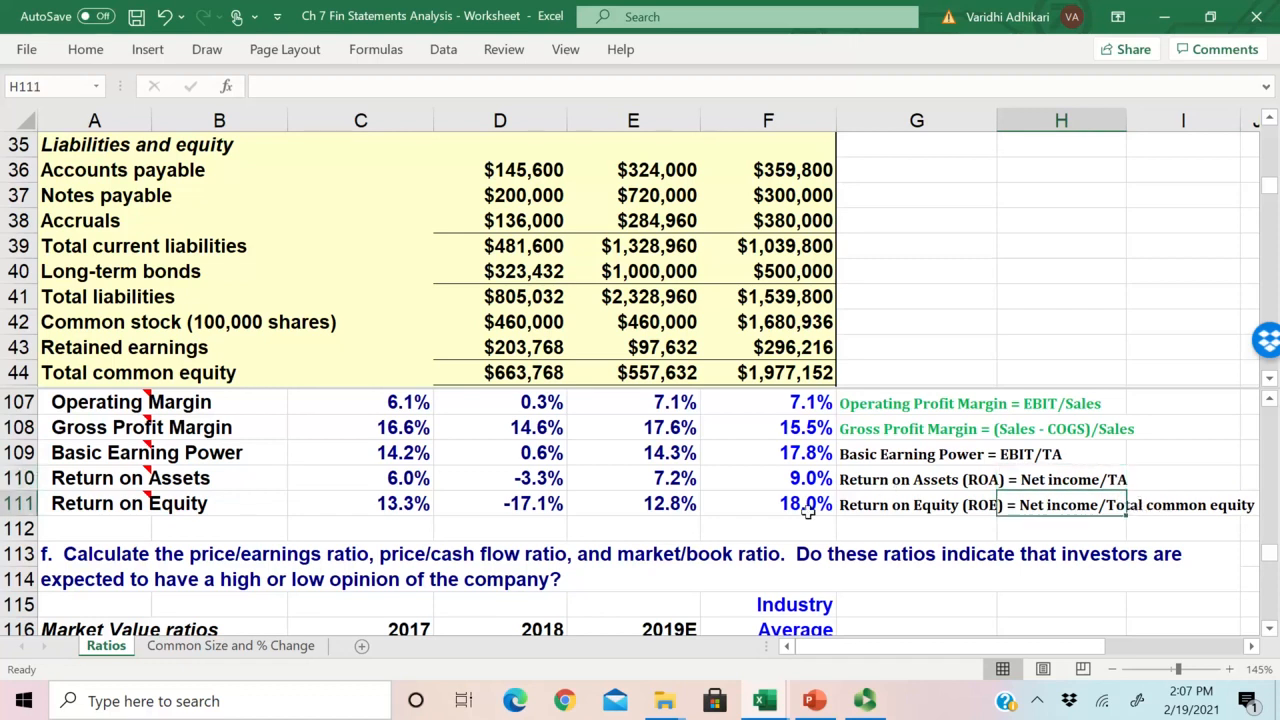
# Step: Look over the market value ratios of question f and the questions that follow it
pyautogui.scroll(-2, 619, 531)
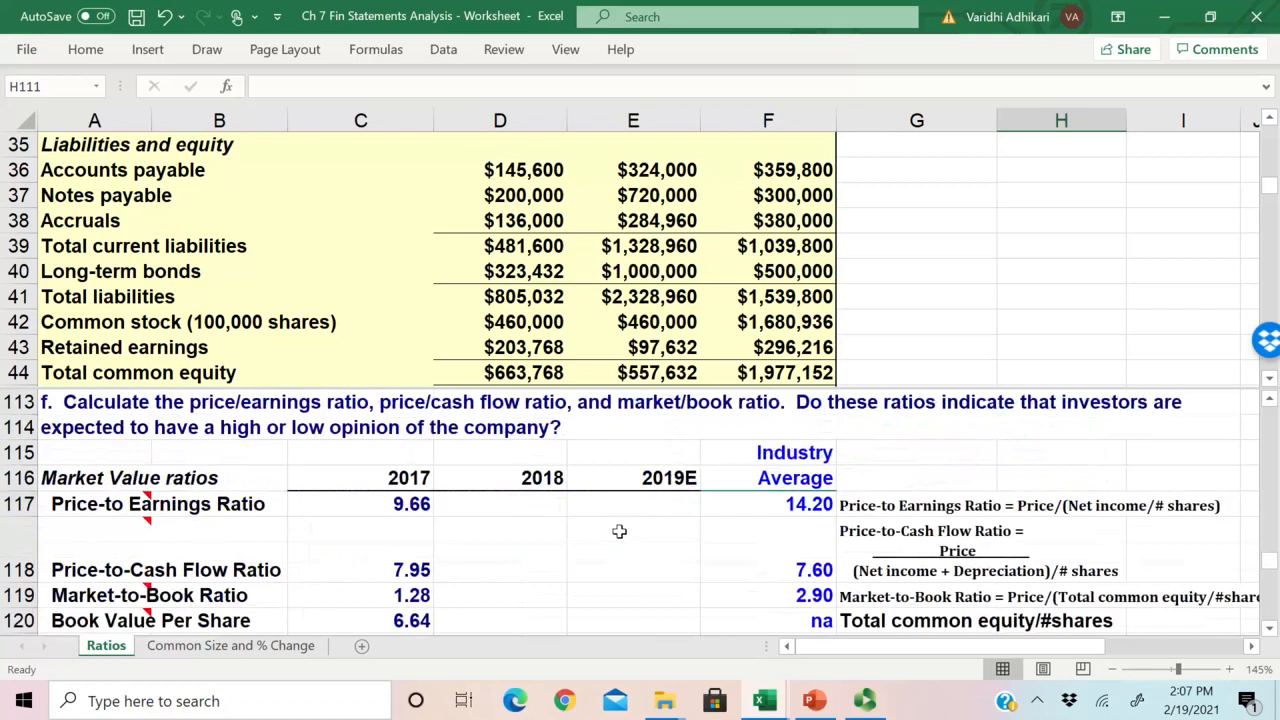
pyautogui.scroll(-1, 619, 531)
pyautogui.scroll(1, 619, 531)
pyautogui.scroll(-5, 619, 531)
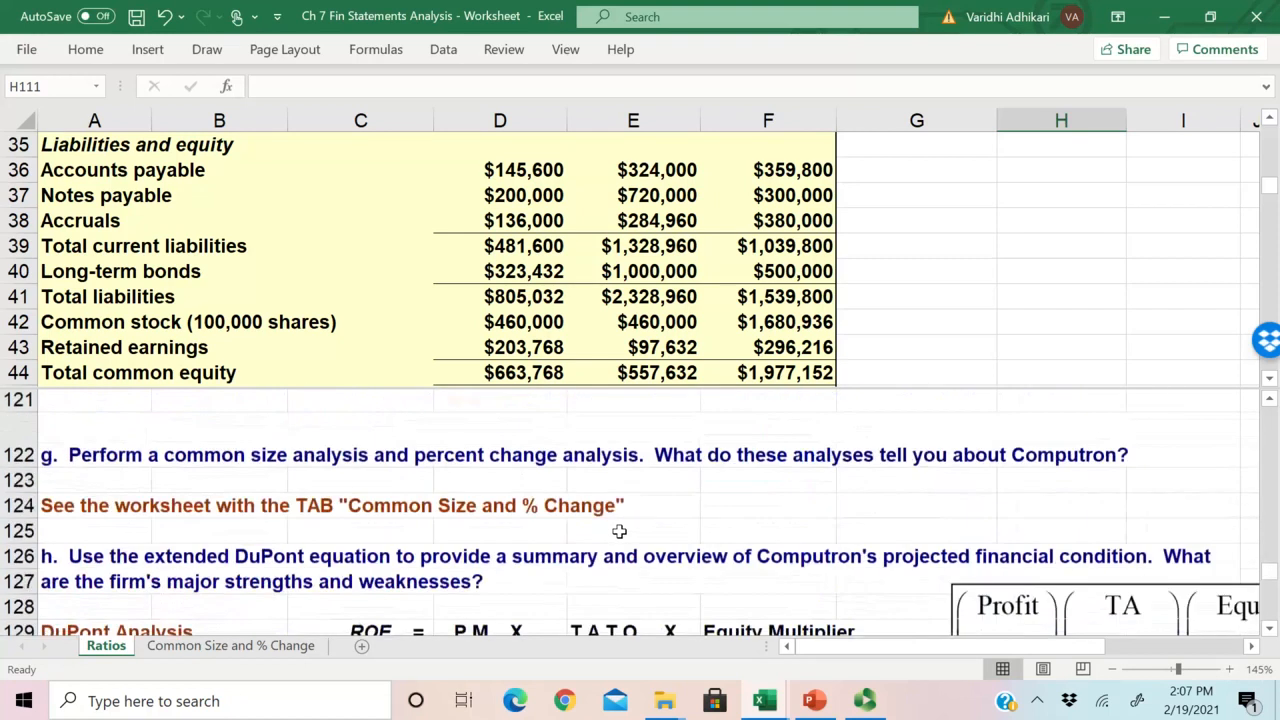
pyautogui.scroll(2, 619, 531)
pyautogui.scroll(2, 619, 531)
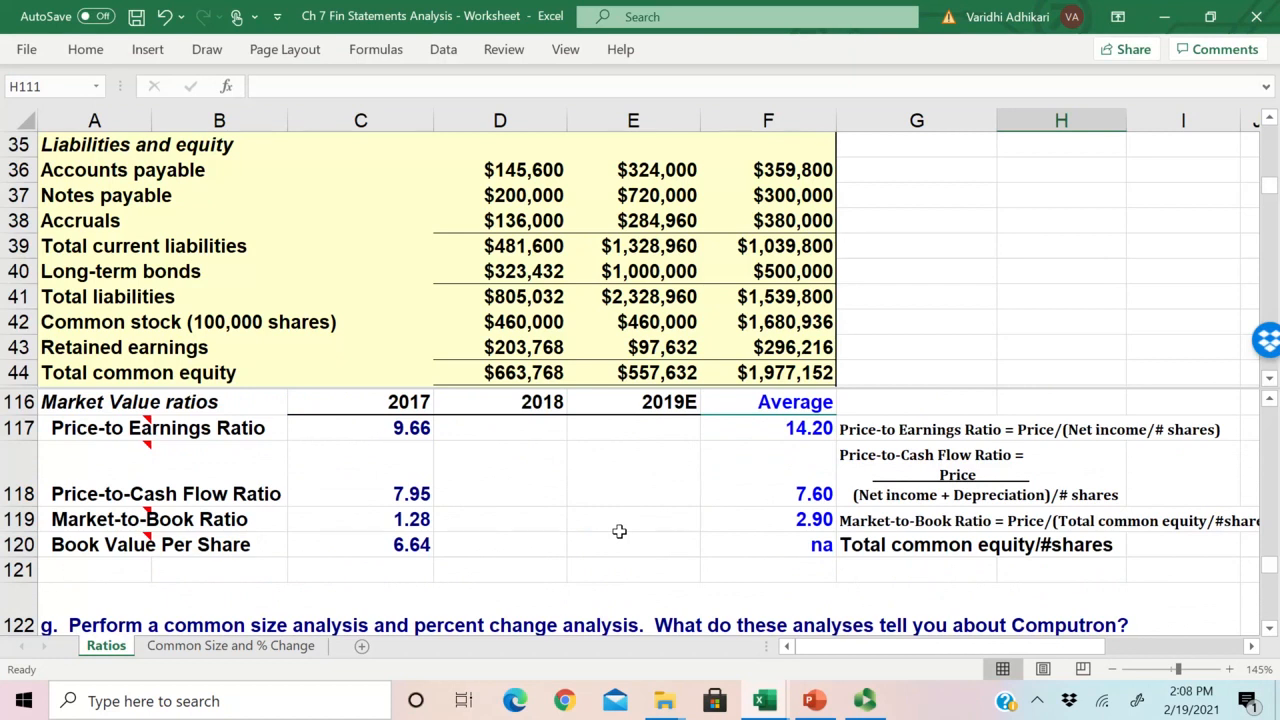
# Step: Examine the Price-to Earnings Ratio definition in G117 and the 2017 formula in C117
pyautogui.hotkey('alt', 'Tab')
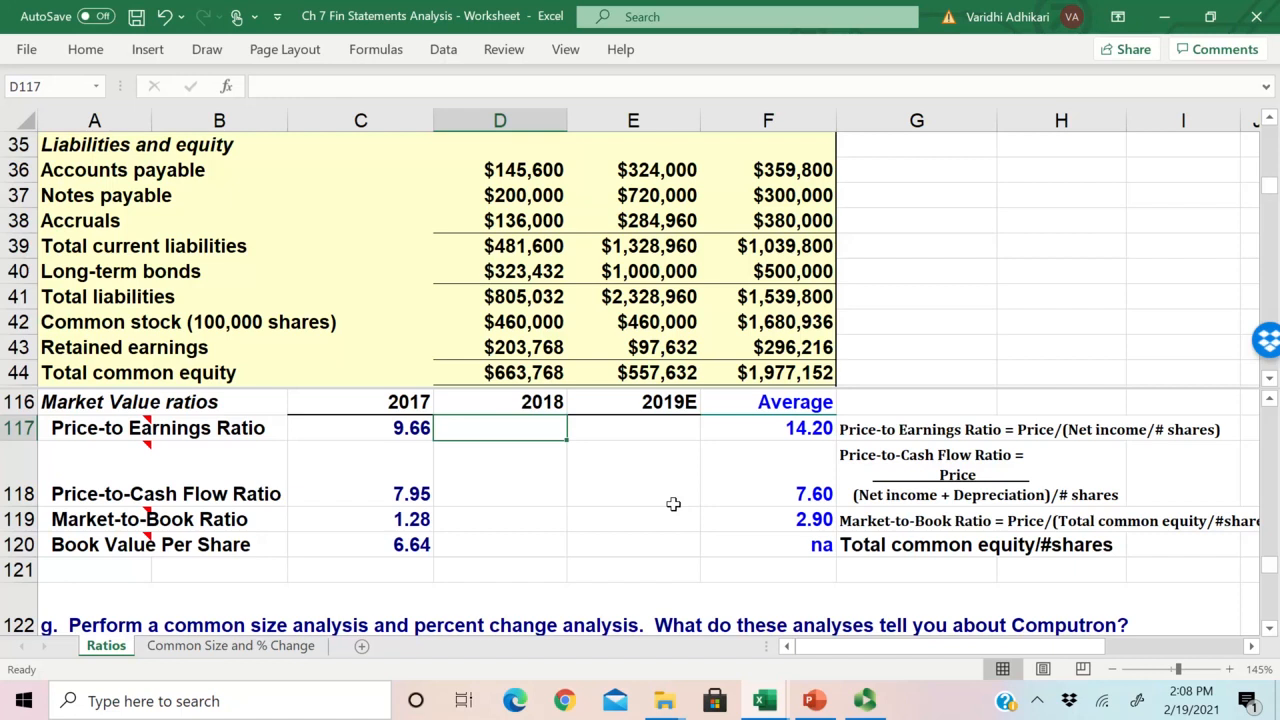
pyautogui.click(139, 428)
pyautogui.click(505, 452)
pyautogui.scroll(1, 600, 490)
pyautogui.click(859, 504)
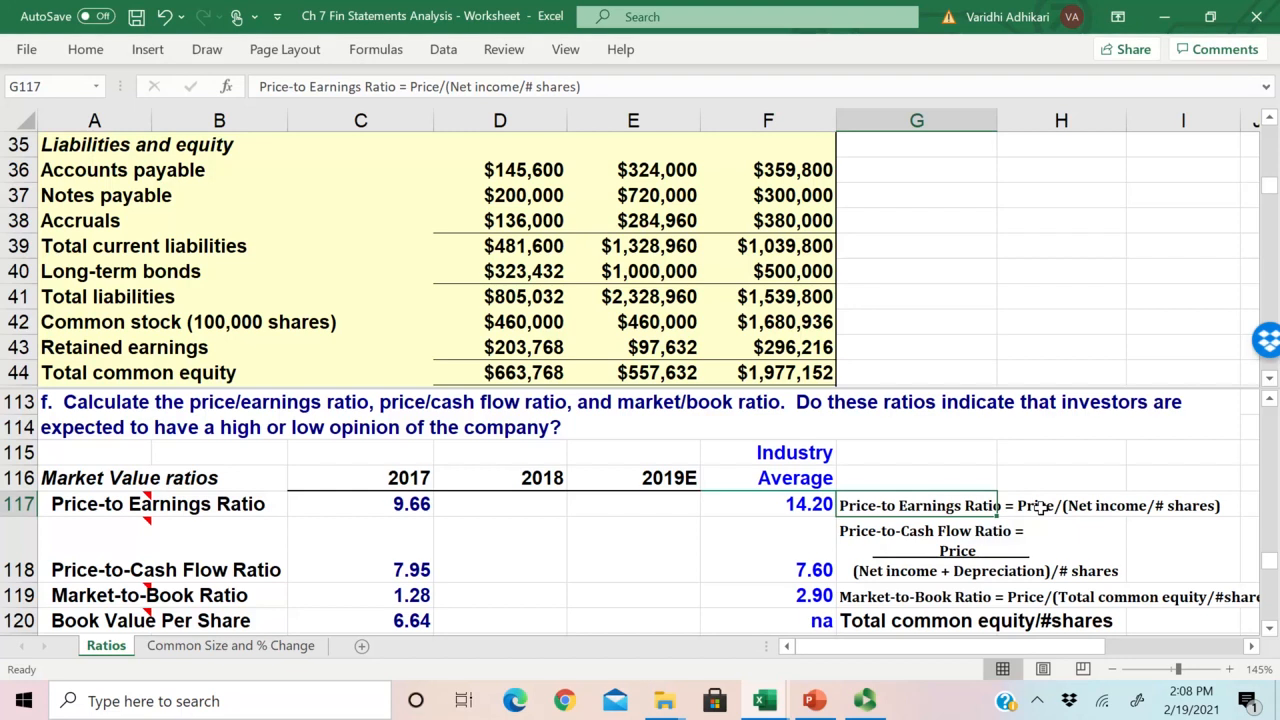
pyautogui.click(415, 505)
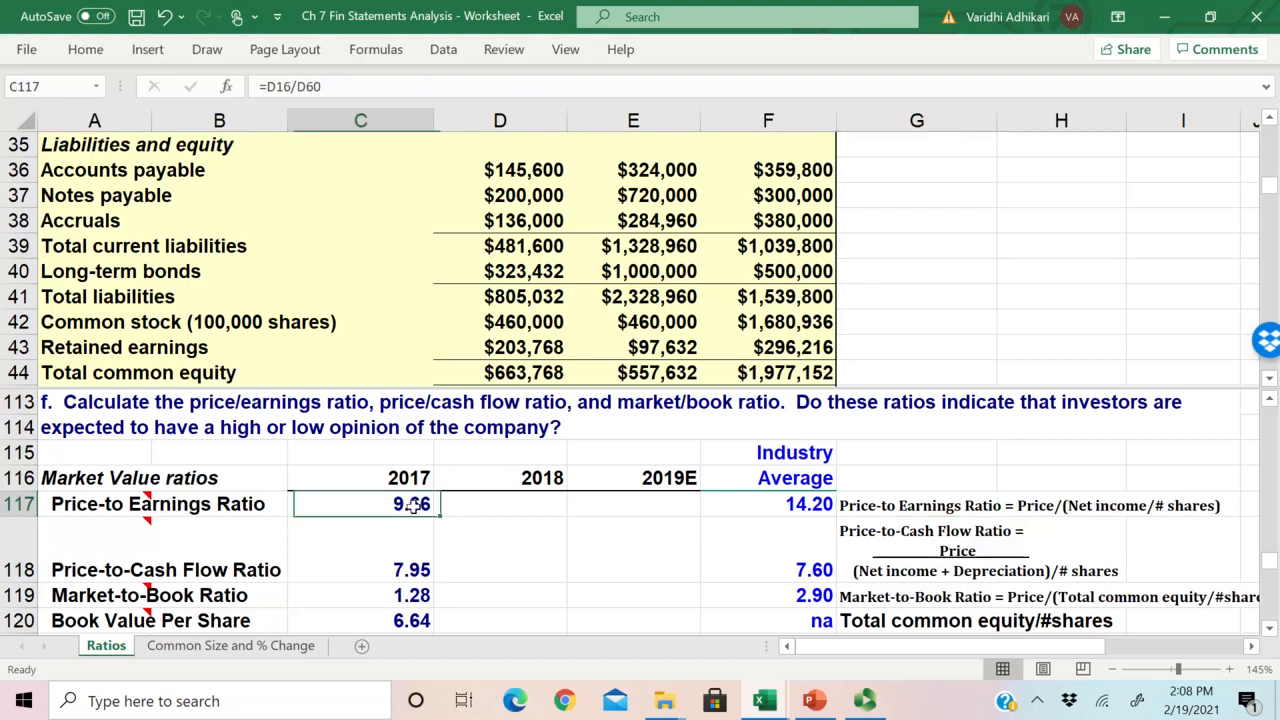
# Step: Calculate the 2018 Price-to Earnings Ratio in D117 as the 2018 year-end common stock price divided by EPS, =E16/E60
pyautogui.click(510, 506)
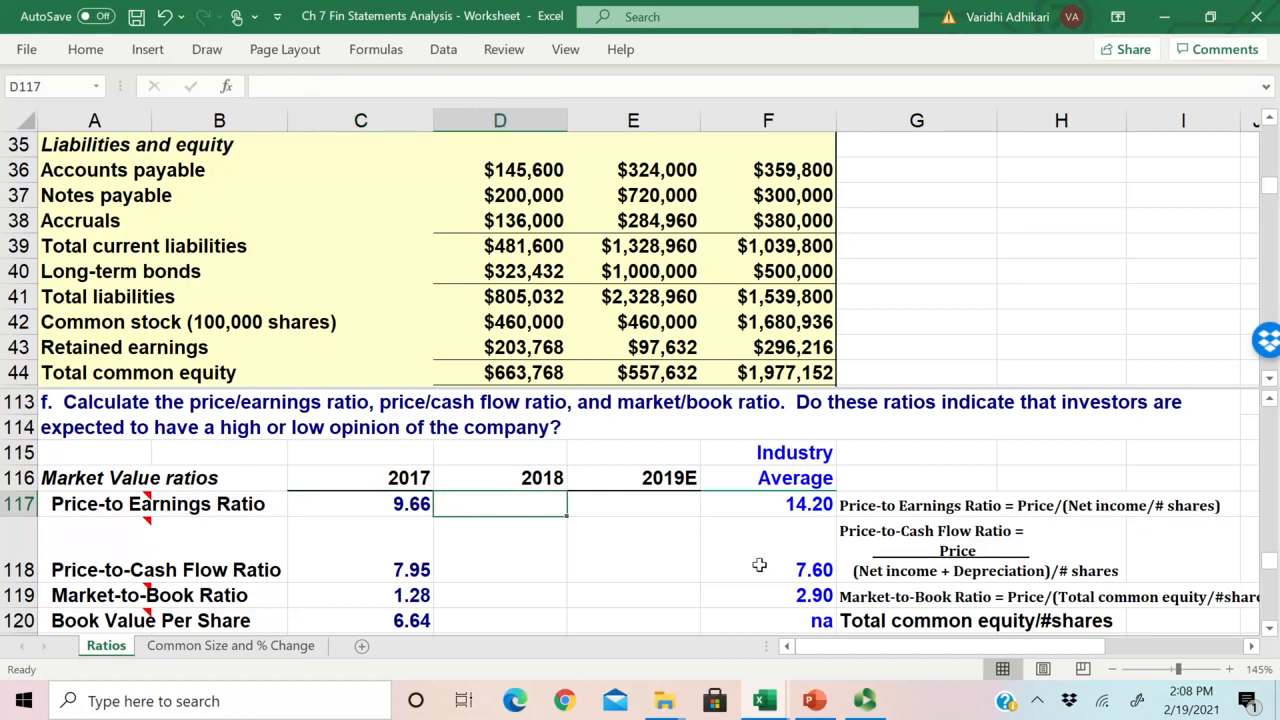
pyautogui.write('=')
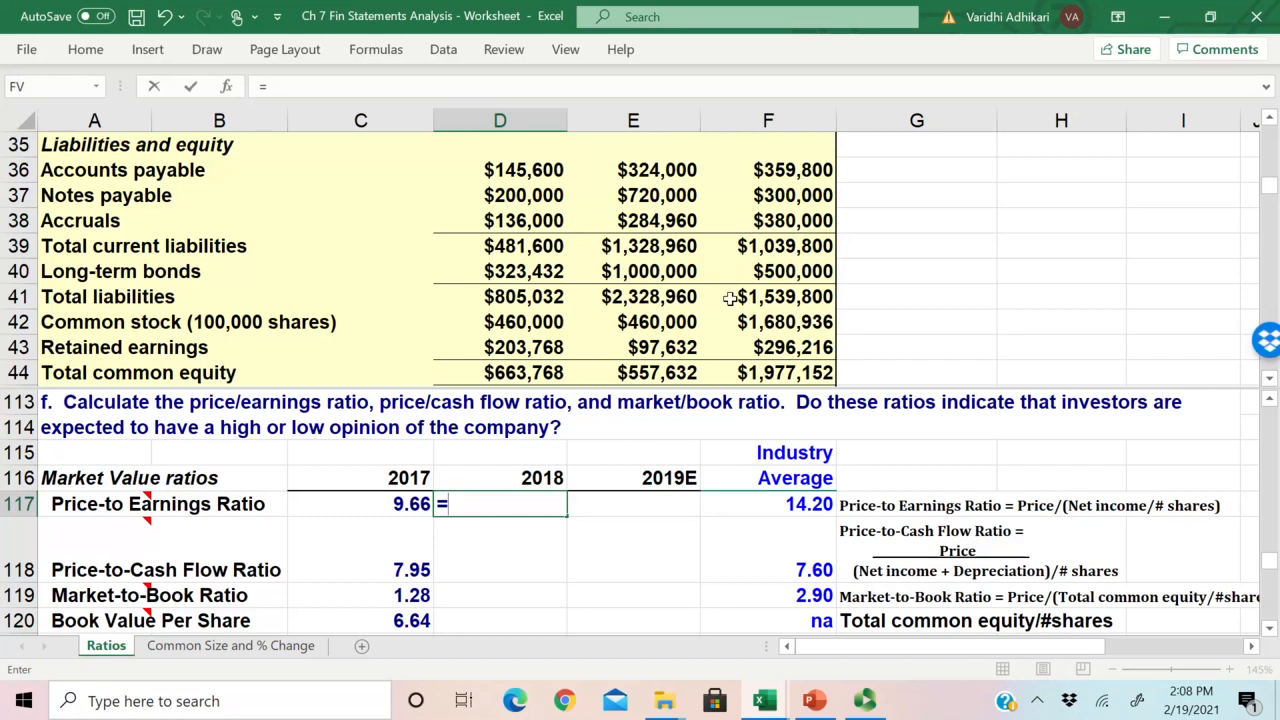
pyautogui.moveTo(1271, 196); pyautogui.dragTo(1271, 166)
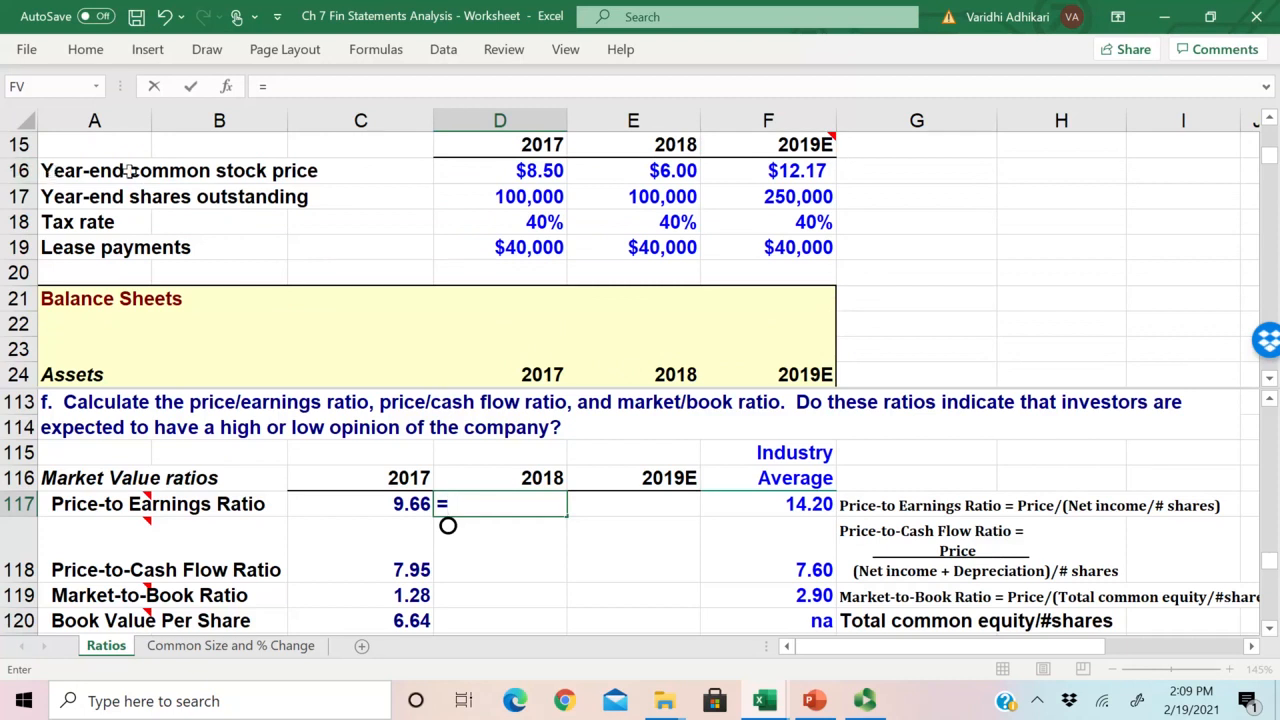
pyautogui.click(680, 172)
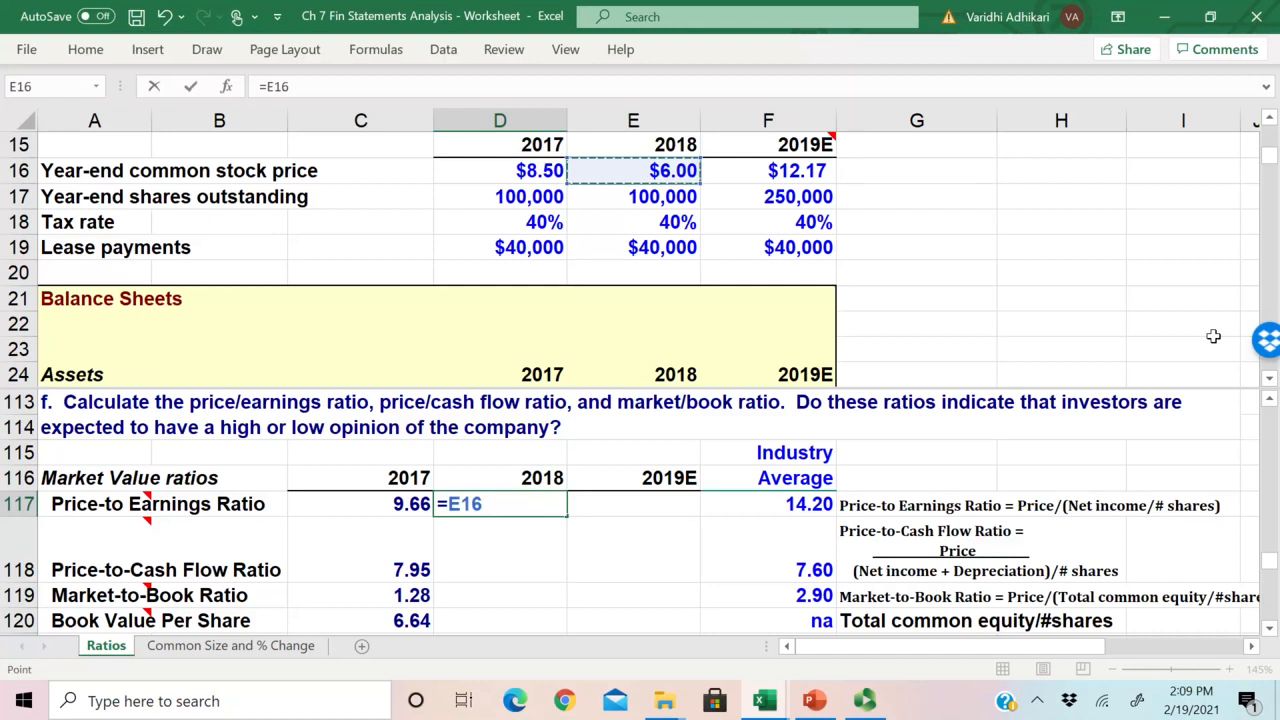
pyautogui.write('/')
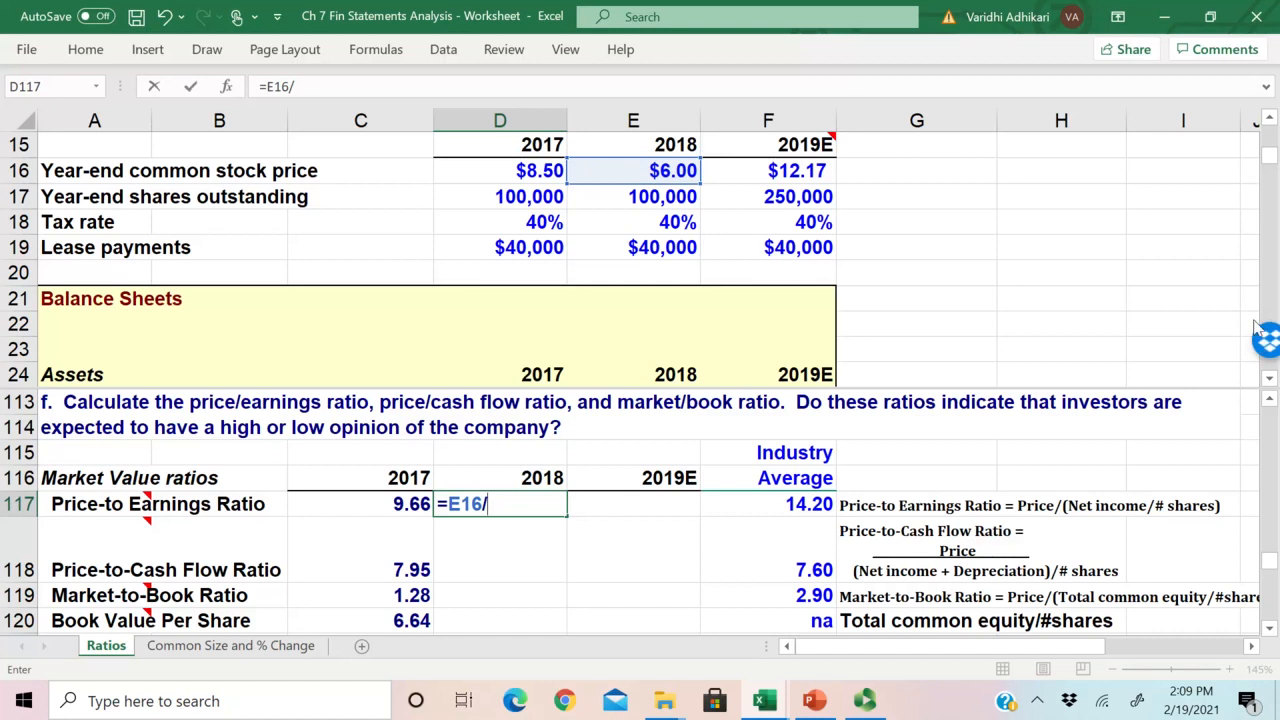
pyautogui.scroll(-1, 1268, 370)
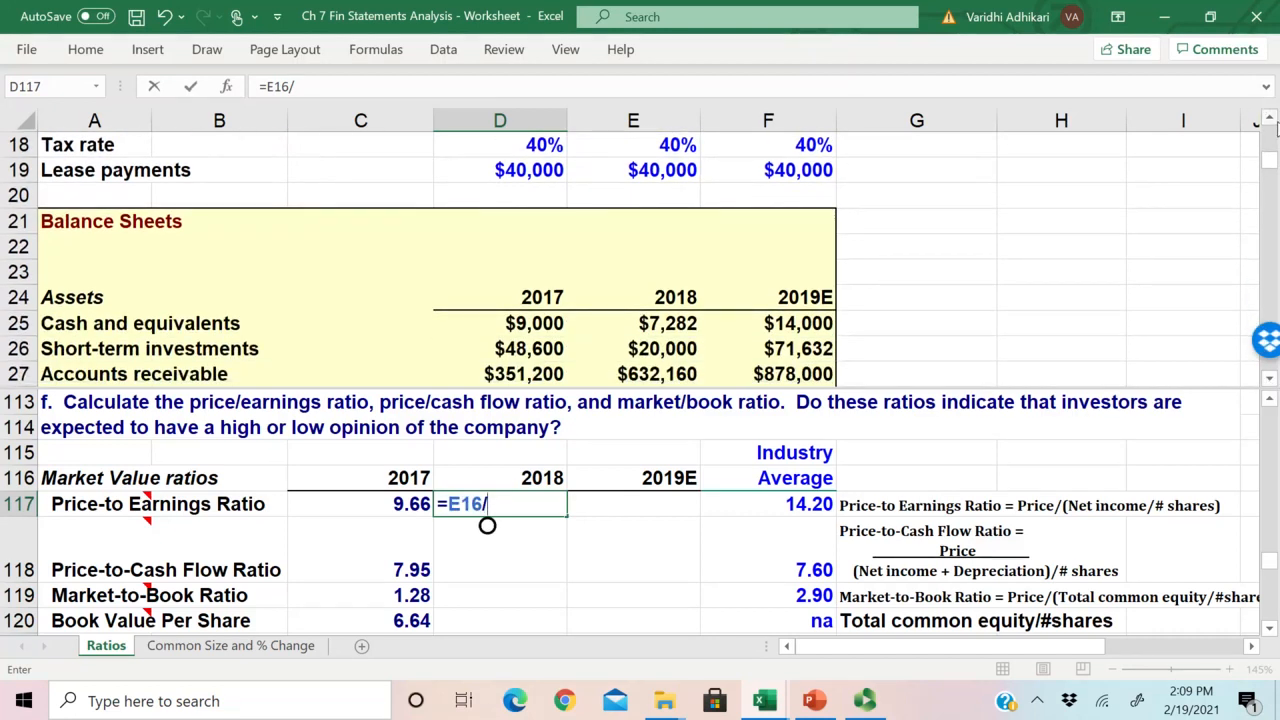
pyautogui.click(1271, 119)
pyautogui.click(1271, 119)
pyautogui.click(1271, 119)
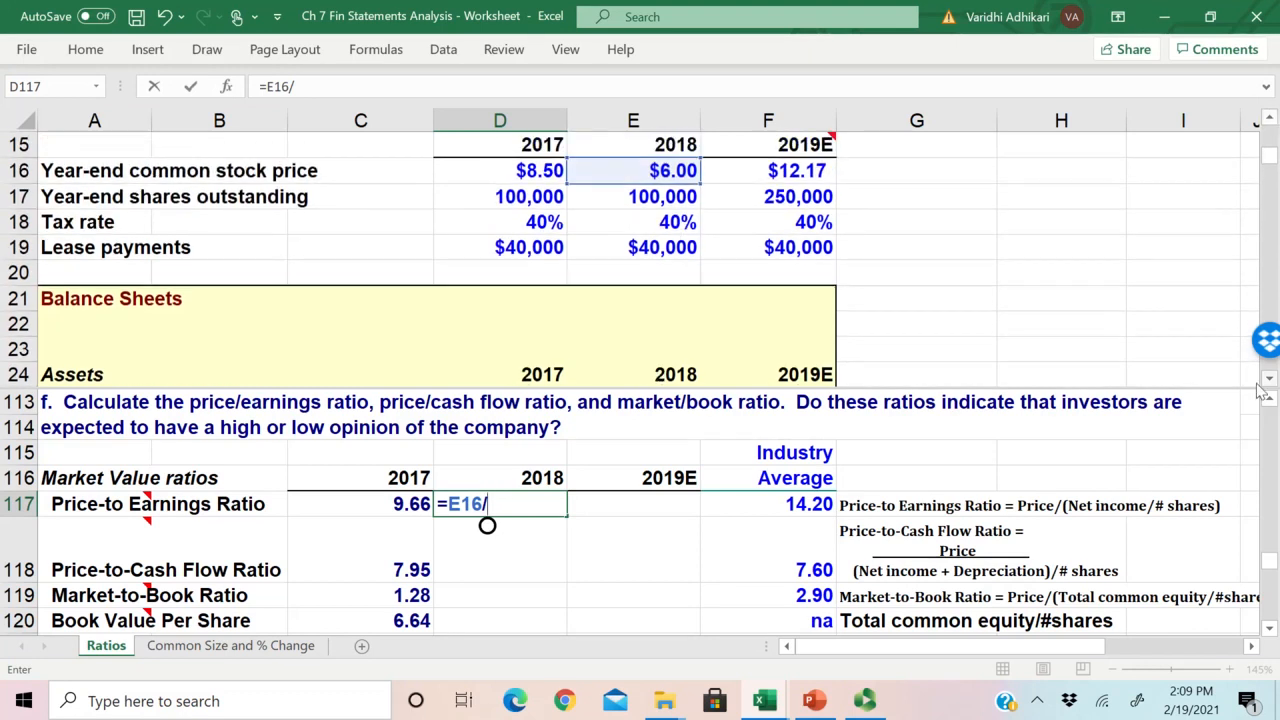
pyautogui.moveTo(1270, 379); pyautogui.dragTo(1272, 385)
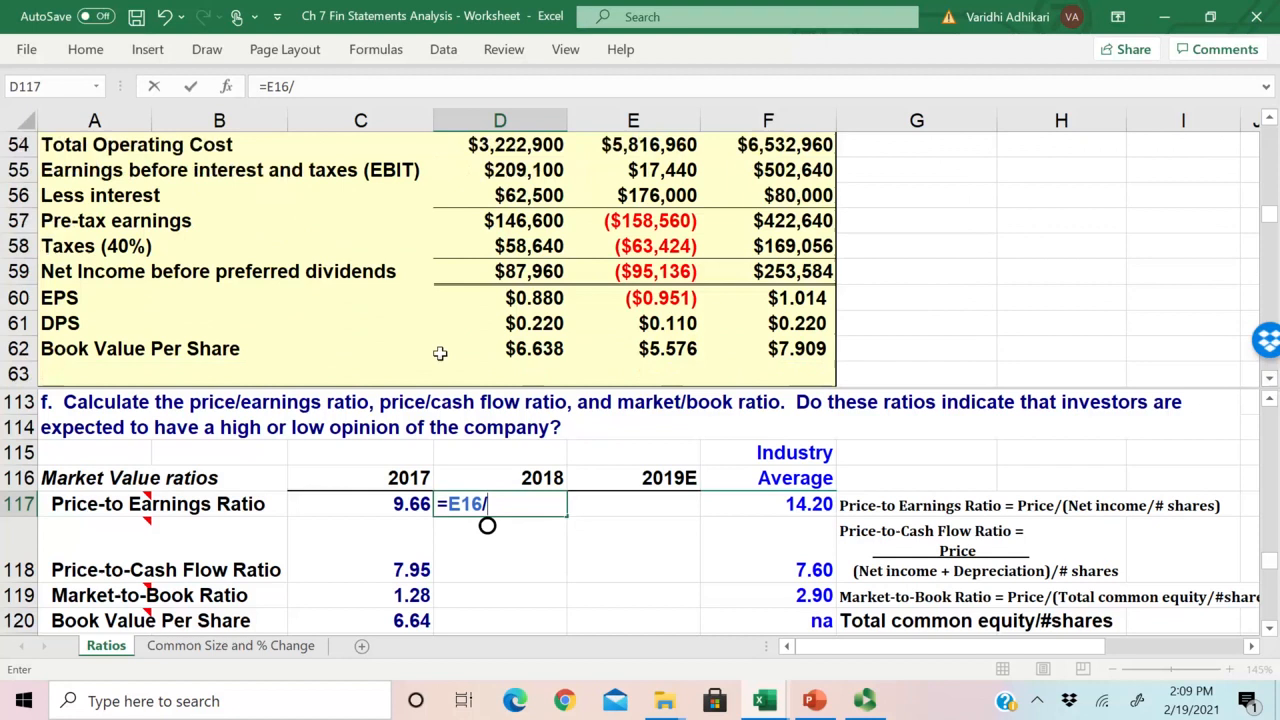
pyautogui.click(661, 300)
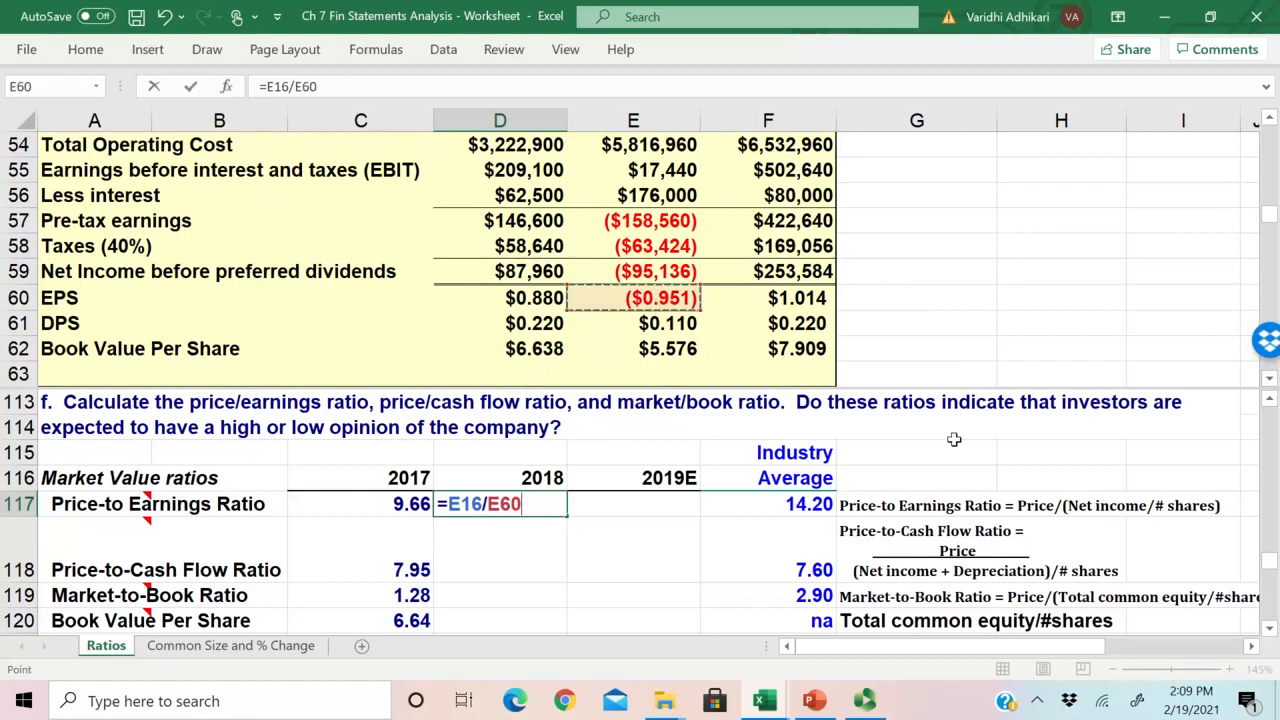
pyautogui.press('Return')
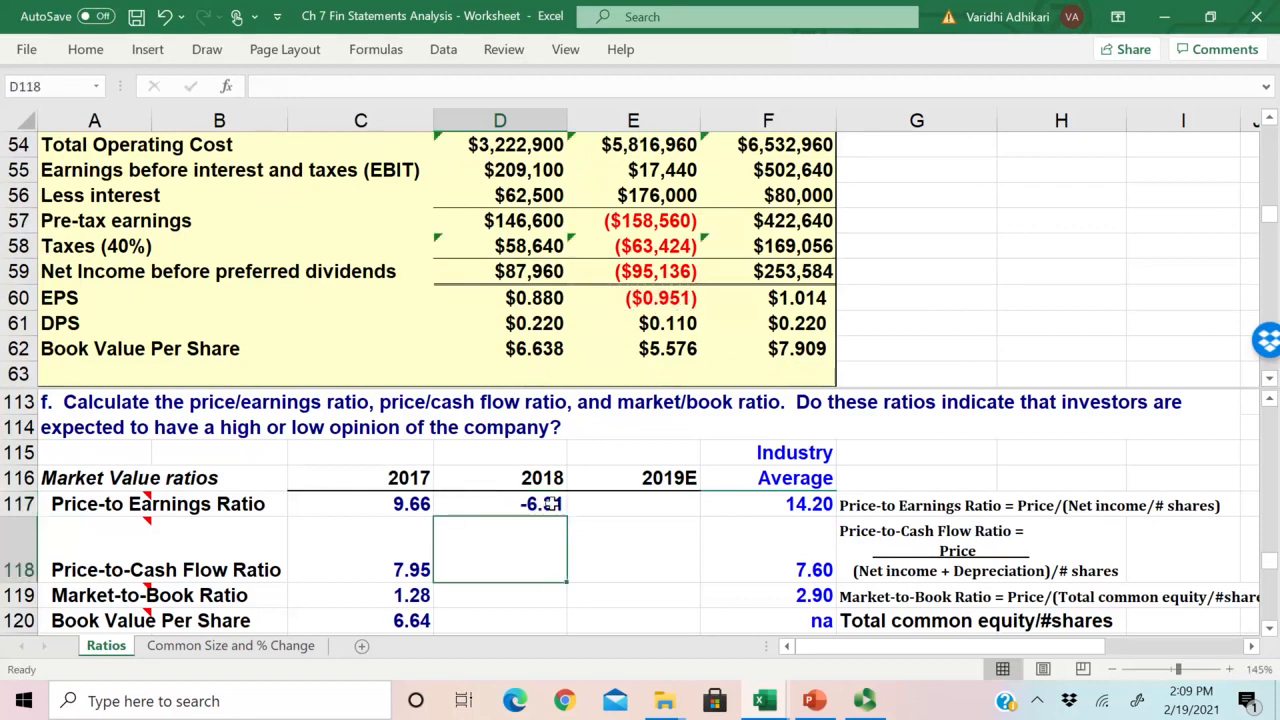
# Step: Copy the 2018 Price-to Earnings Ratio formula from D117 into the 2019E cell E117
pyautogui.click(545, 504)
pyautogui.moveTo(566, 516); pyautogui.dragTo(680, 510)
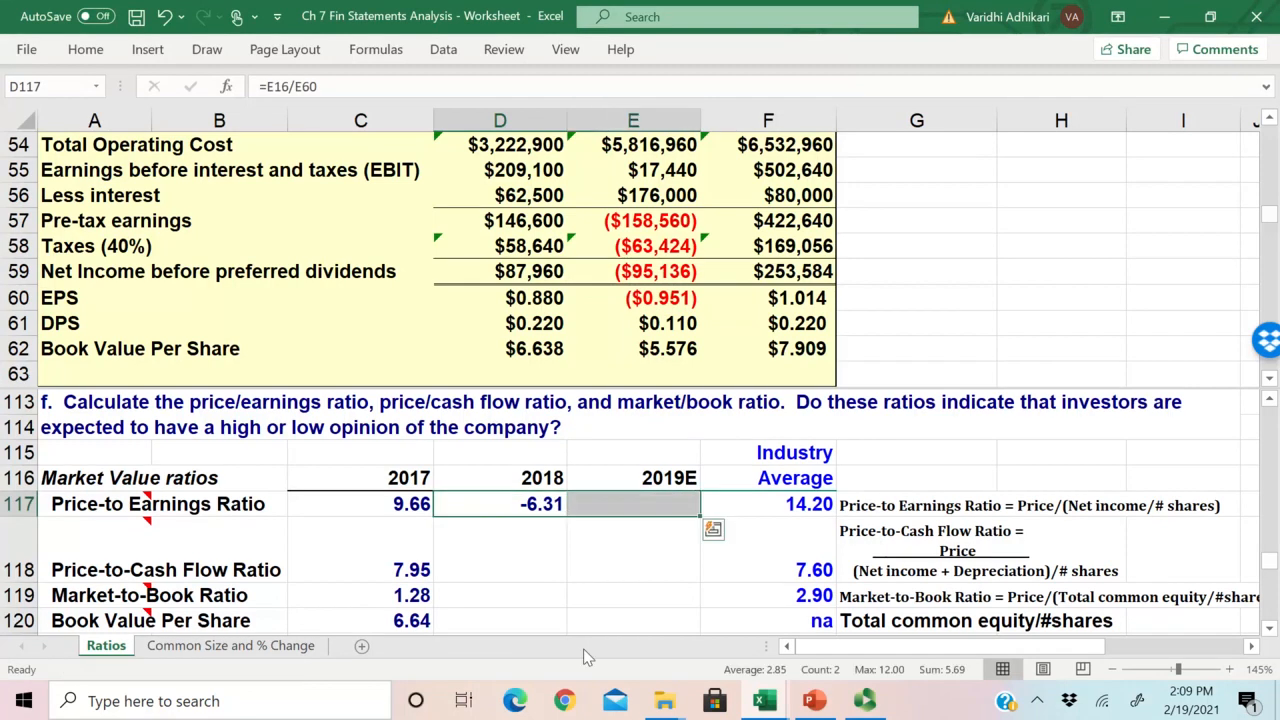
pyautogui.click(655, 514)
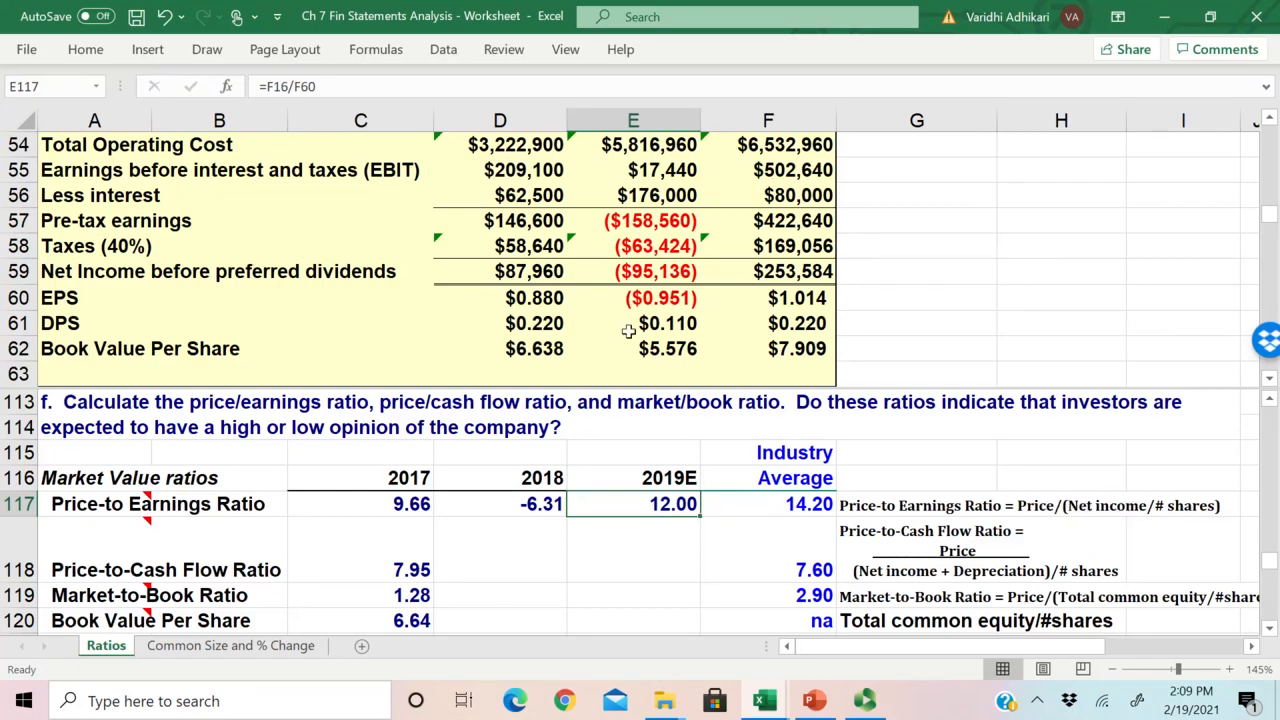
# Step: Examine the 2019E EPS in F60 and compare the 2019E Price-to Earnings Ratio in E117 with the industry average in F117
pyautogui.click(785, 300)
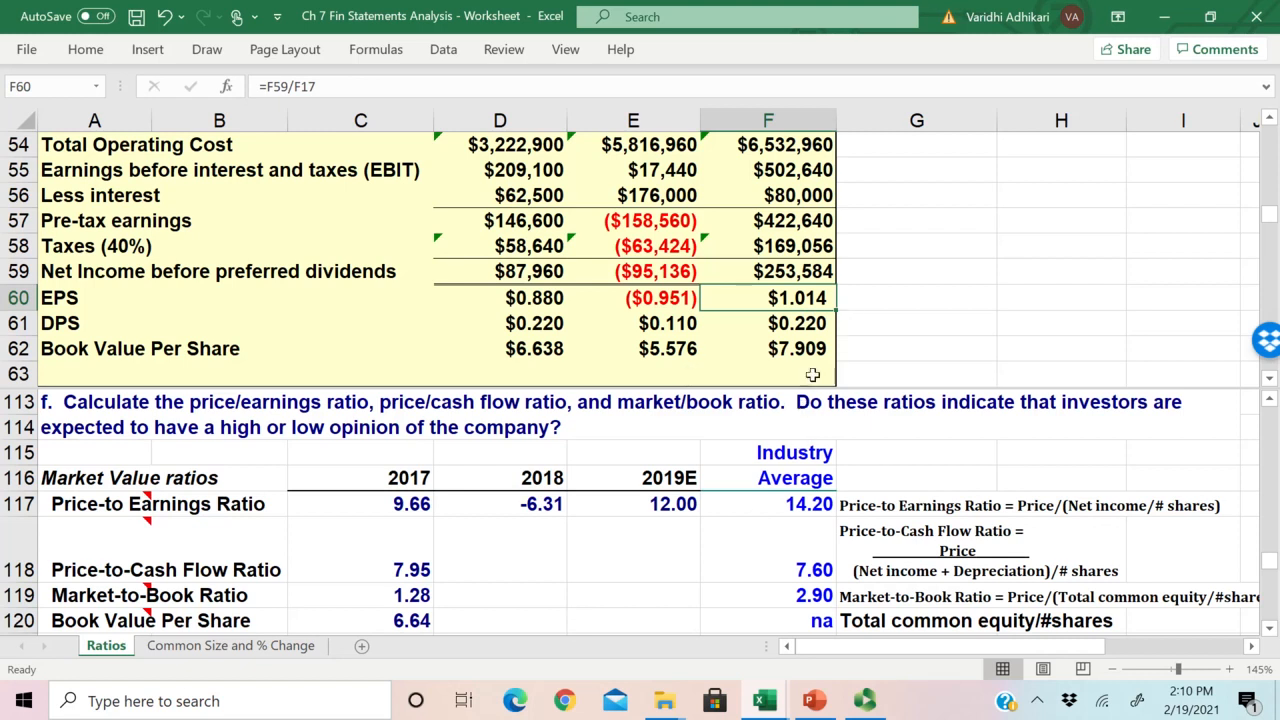
pyautogui.click(663, 503)
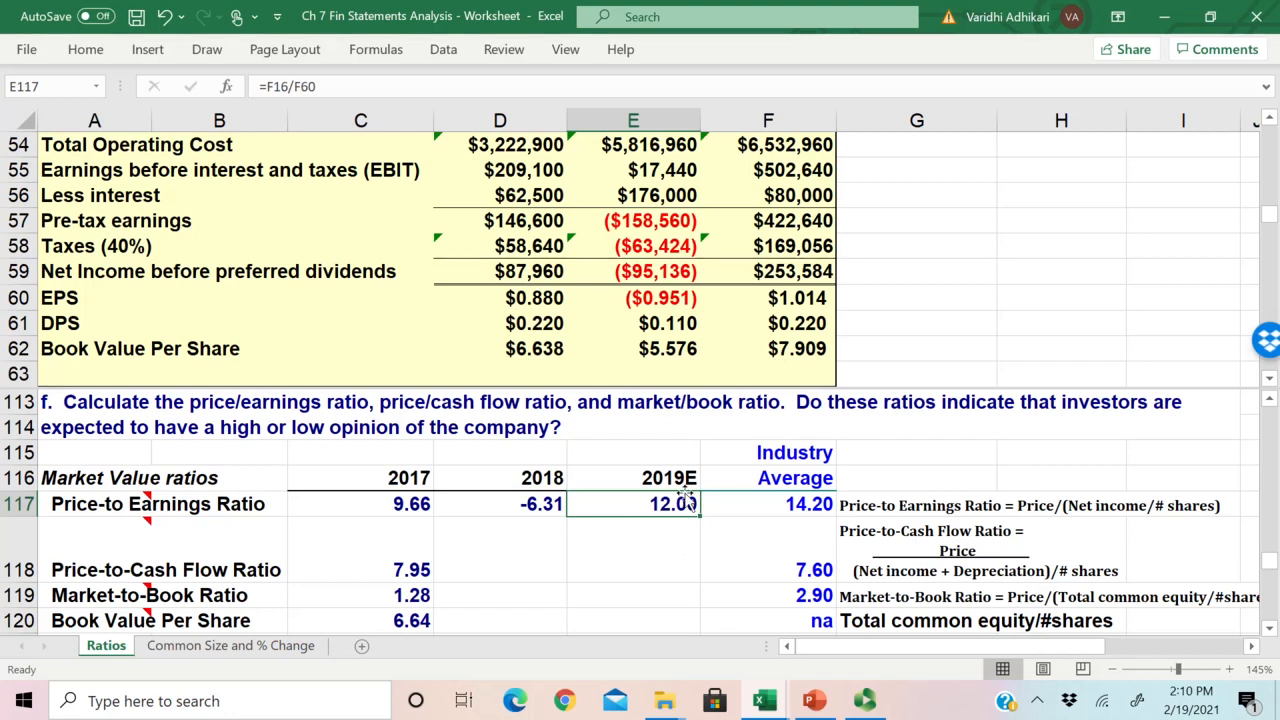
pyautogui.click(651, 534)
pyautogui.click(650, 503)
pyautogui.moveTo(150, 503); pyautogui.dragTo(620, 503)
pyautogui.click(640, 503)
pyautogui.click(678, 532)
pyautogui.click(675, 505)
pyautogui.moveTo(666, 504)
pyautogui.mouseDown()
pyautogui.moveTo(703, 504)
pyautogui.moveTo(677, 503)
pyautogui.mouseUp()
pyautogui.moveTo(813, 507); pyautogui.dragTo(695, 508)
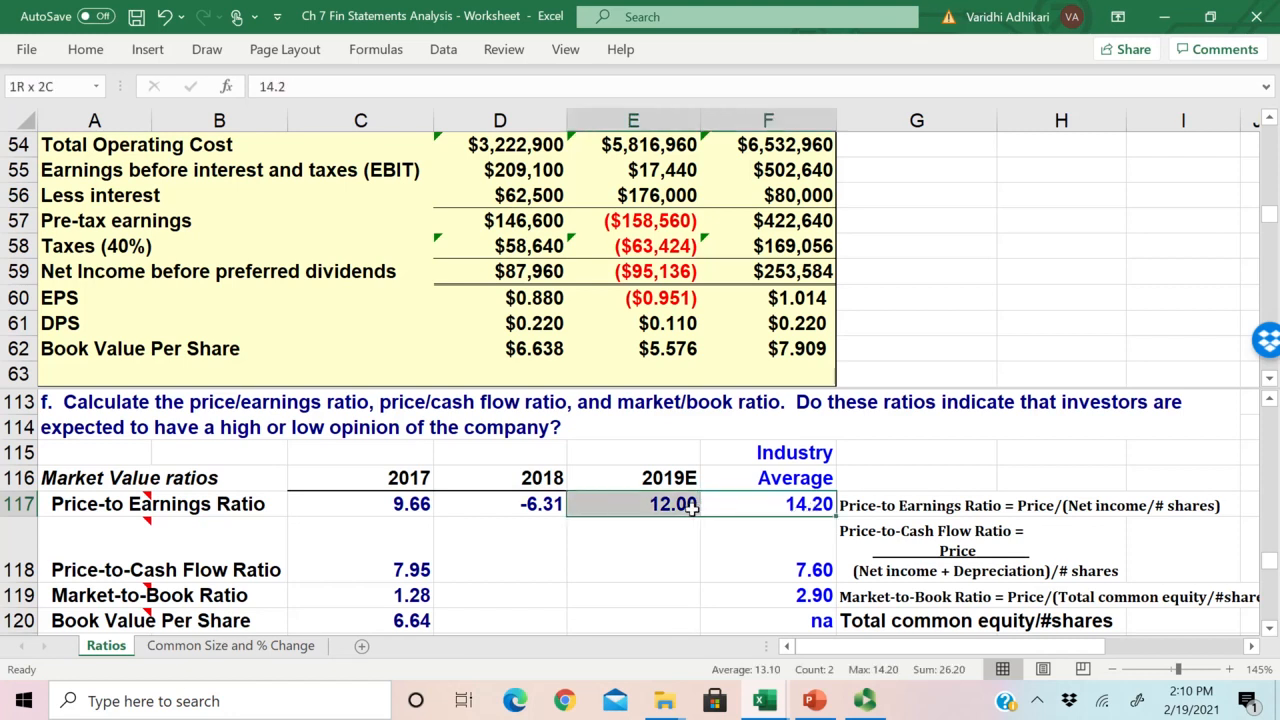
pyautogui.press('Left')
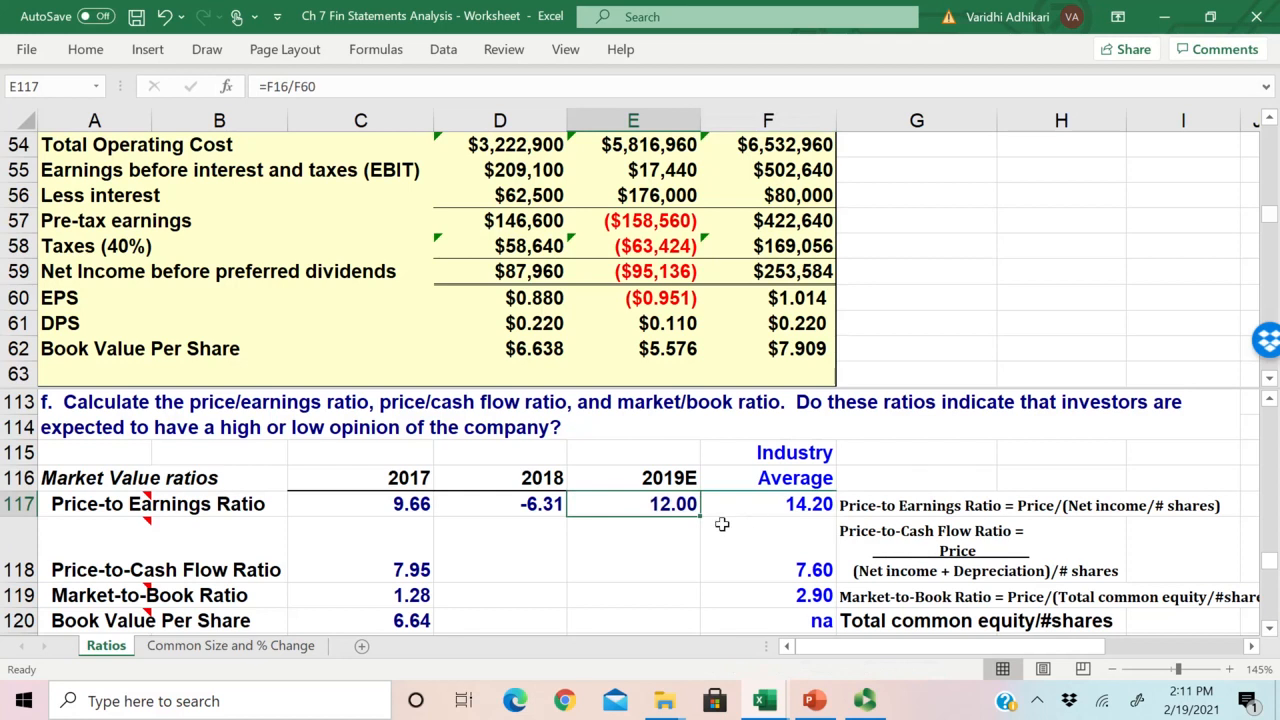
pyautogui.click(766, 502)
pyautogui.keyDown('shift'); pyautogui.click(666, 500); pyautogui.keyUp('shift')
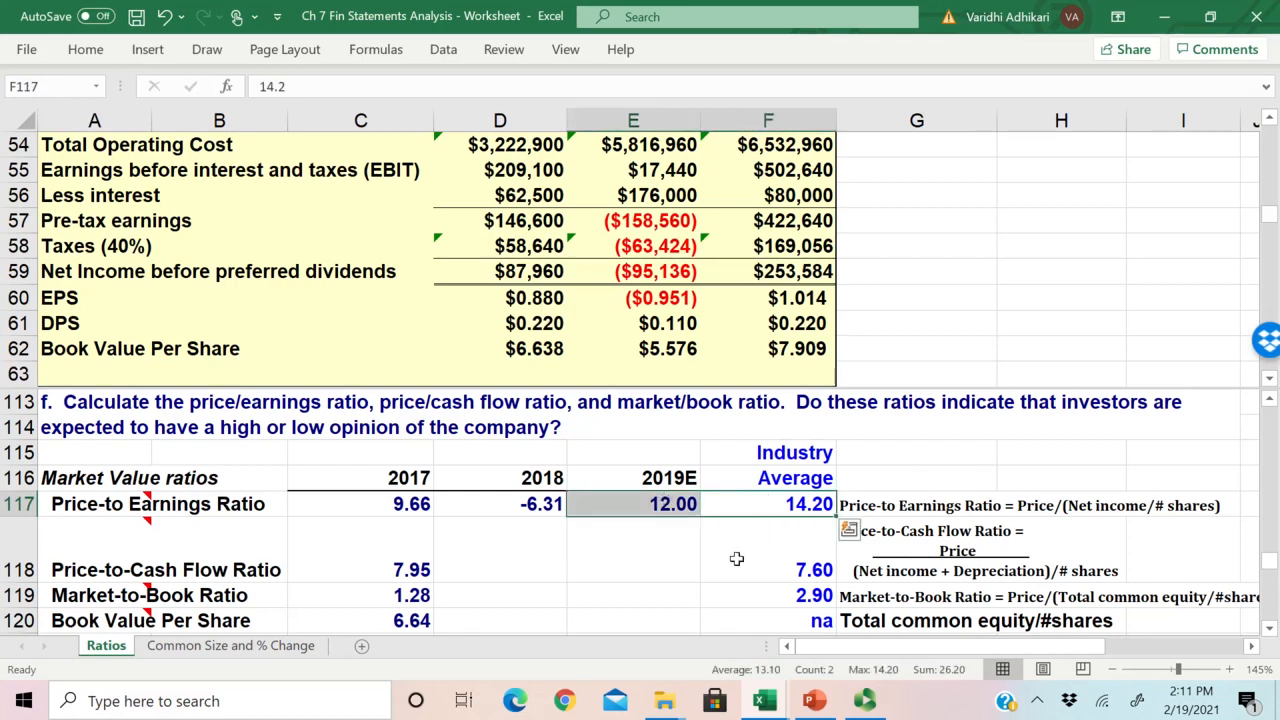
pyautogui.scroll(-1, 732, 558)
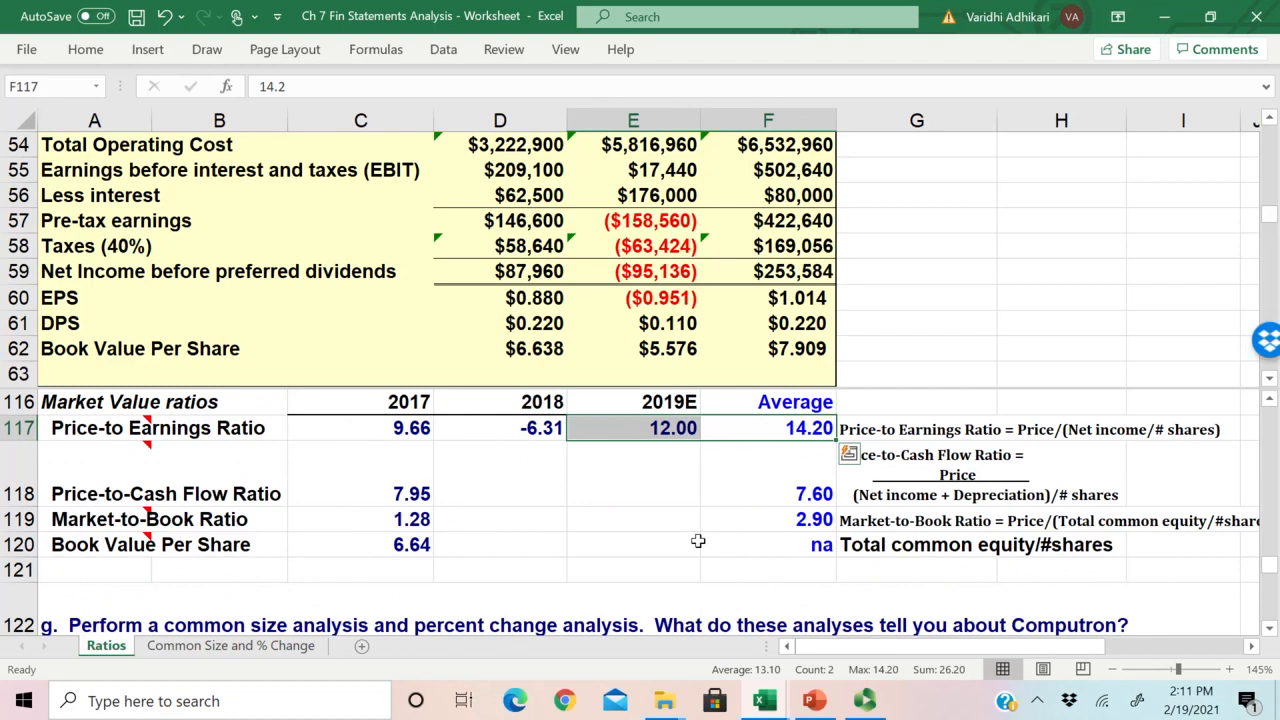
pyautogui.click(792, 432)
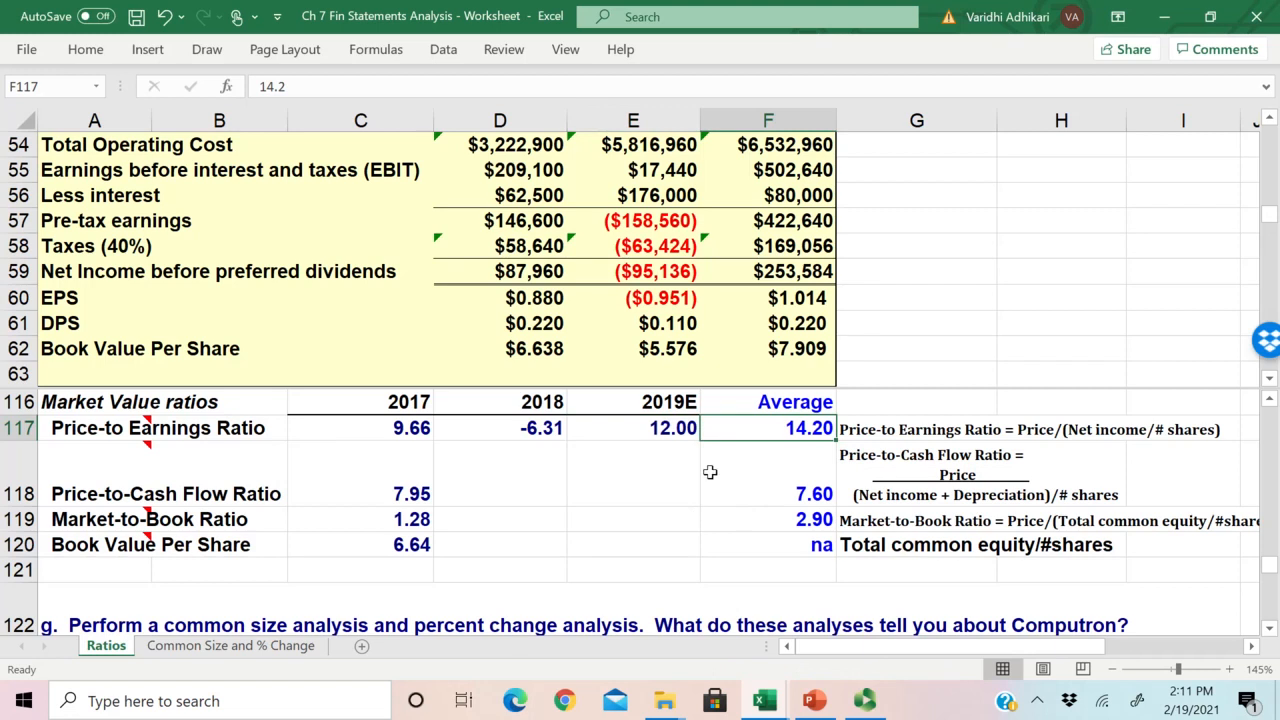
pyautogui.click(670, 431)
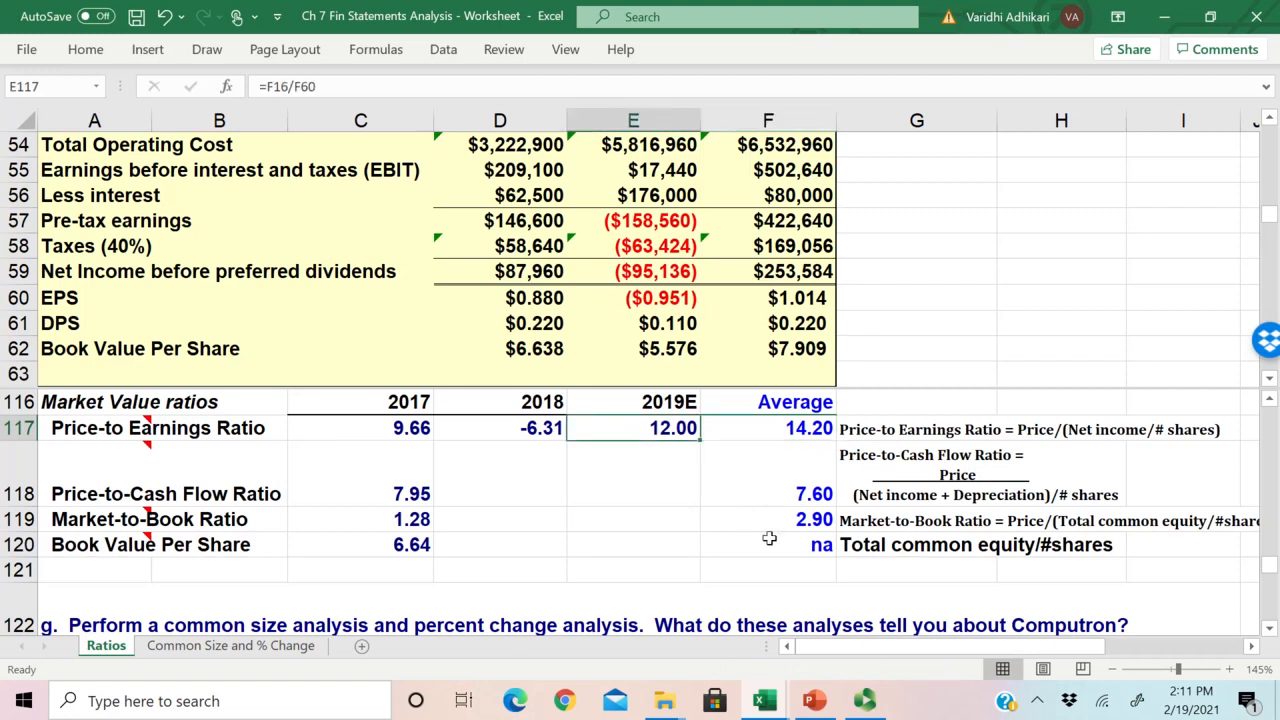
# Step: Examine the 2017 Price-to-Cash Flow Ratio formula in C118 and compare its definition in G118 with the Price-to Earnings definition in G117
pyautogui.click(498, 497)
pyautogui.click(380, 503)
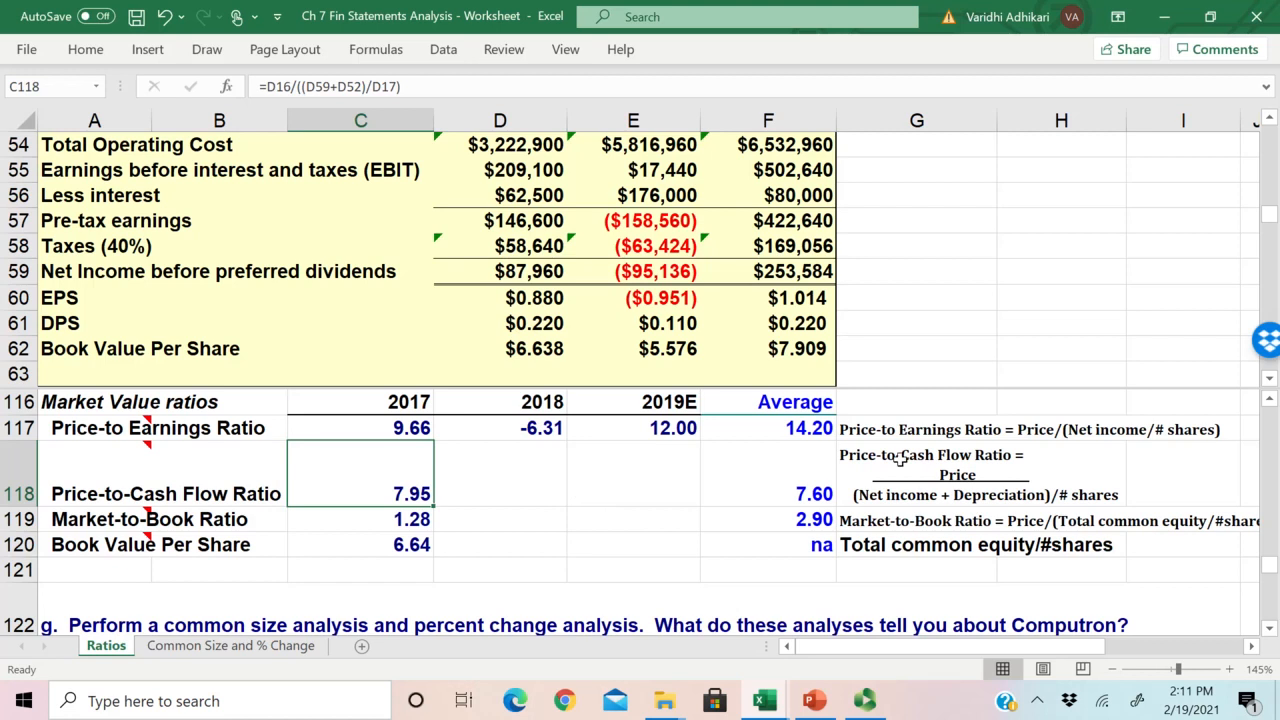
pyautogui.click(862, 424)
pyautogui.click(1052, 432)
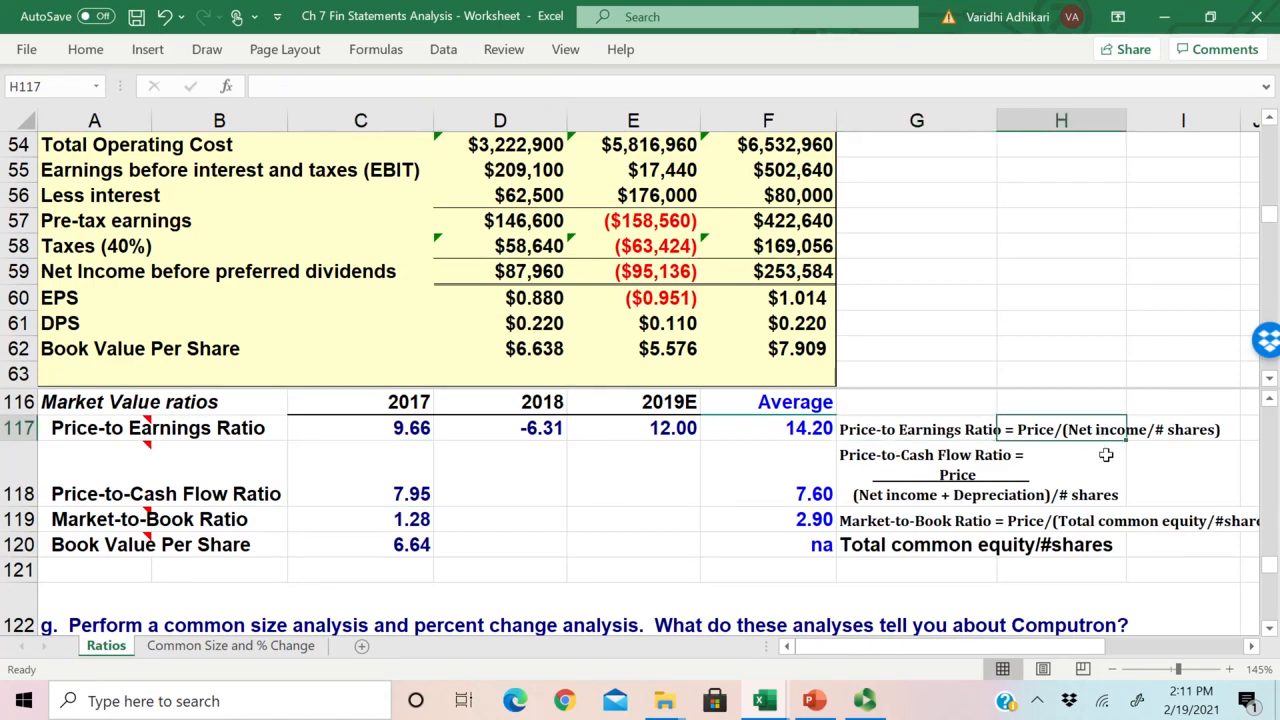
pyautogui.click(956, 486)
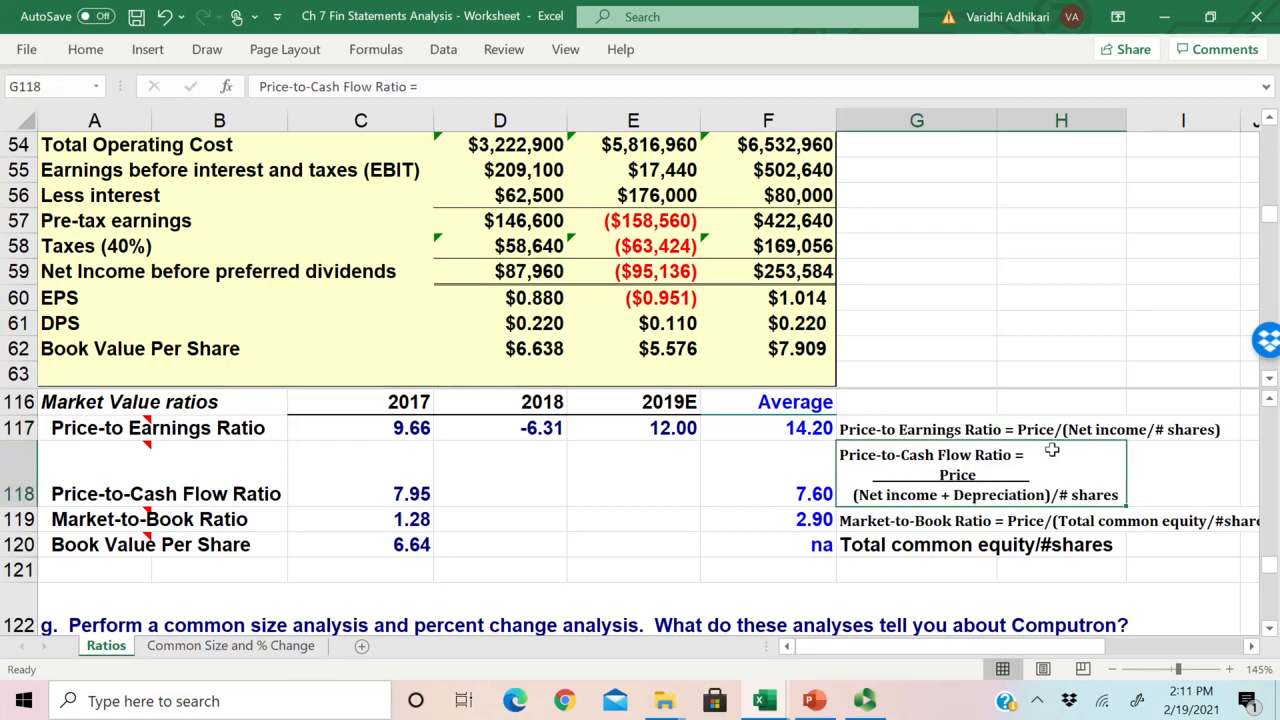
# Step: Copy the 2017 Price-to-Cash Flow Ratio formula from C118 across to the 2018 and 2019E cells D118 and E118
pyautogui.click(440, 494)
pyautogui.moveTo(432, 507); pyautogui.dragTo(722, 510)
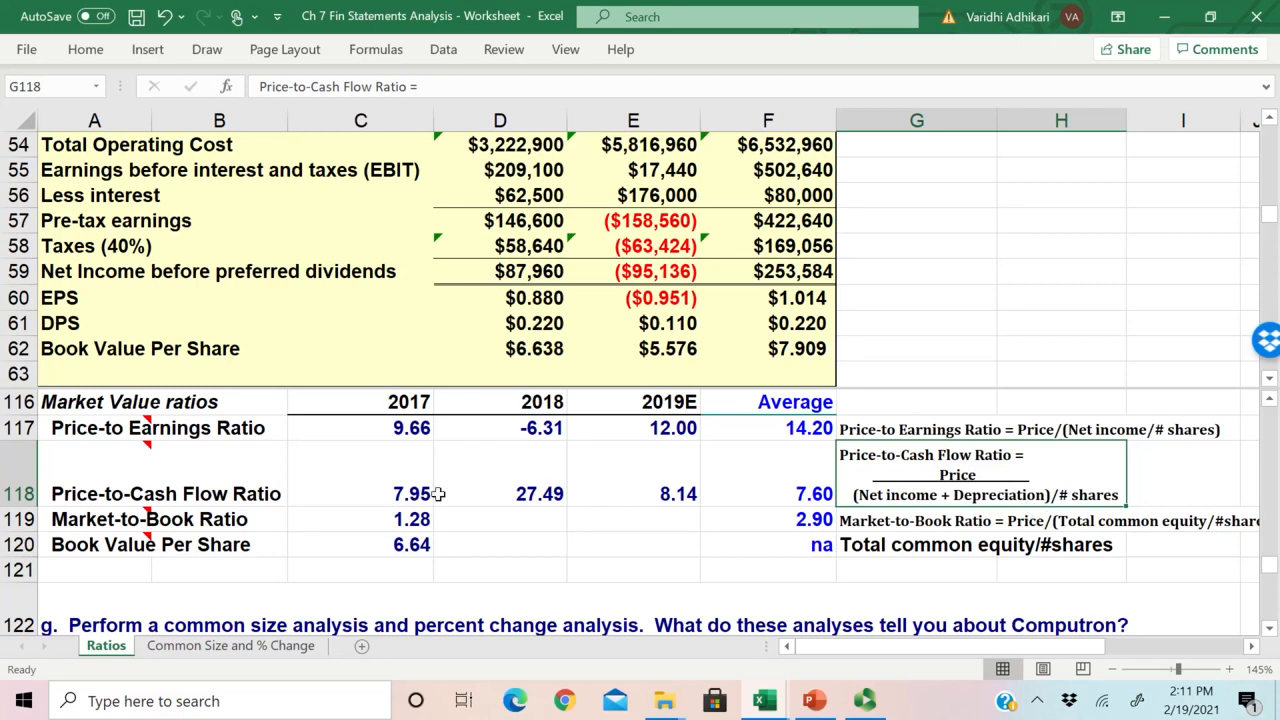
pyautogui.click(514, 494)
pyautogui.click(422, 498)
pyautogui.moveTo(433, 506); pyautogui.dragTo(705, 525)
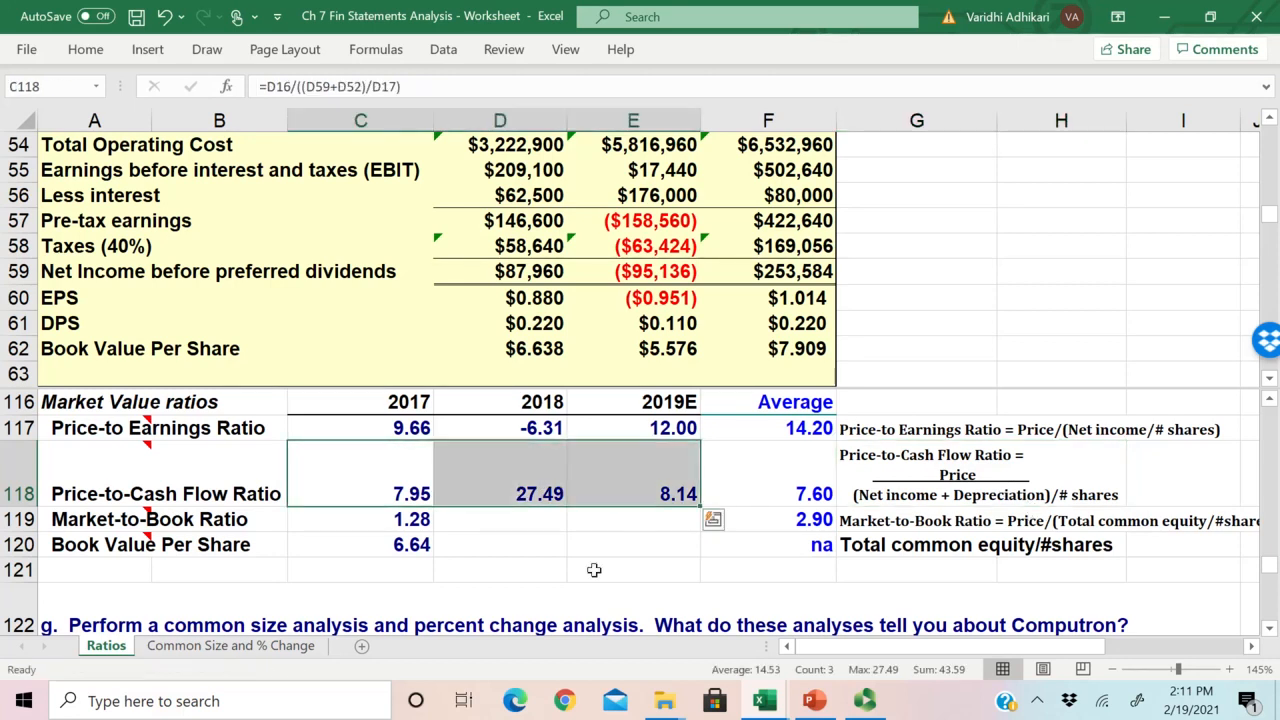
# Step: Check the copied Price-to-Cash Flow formulas in D118 and E118 and compare the 2019E ratio with the industry average
pyautogui.click(555, 505)
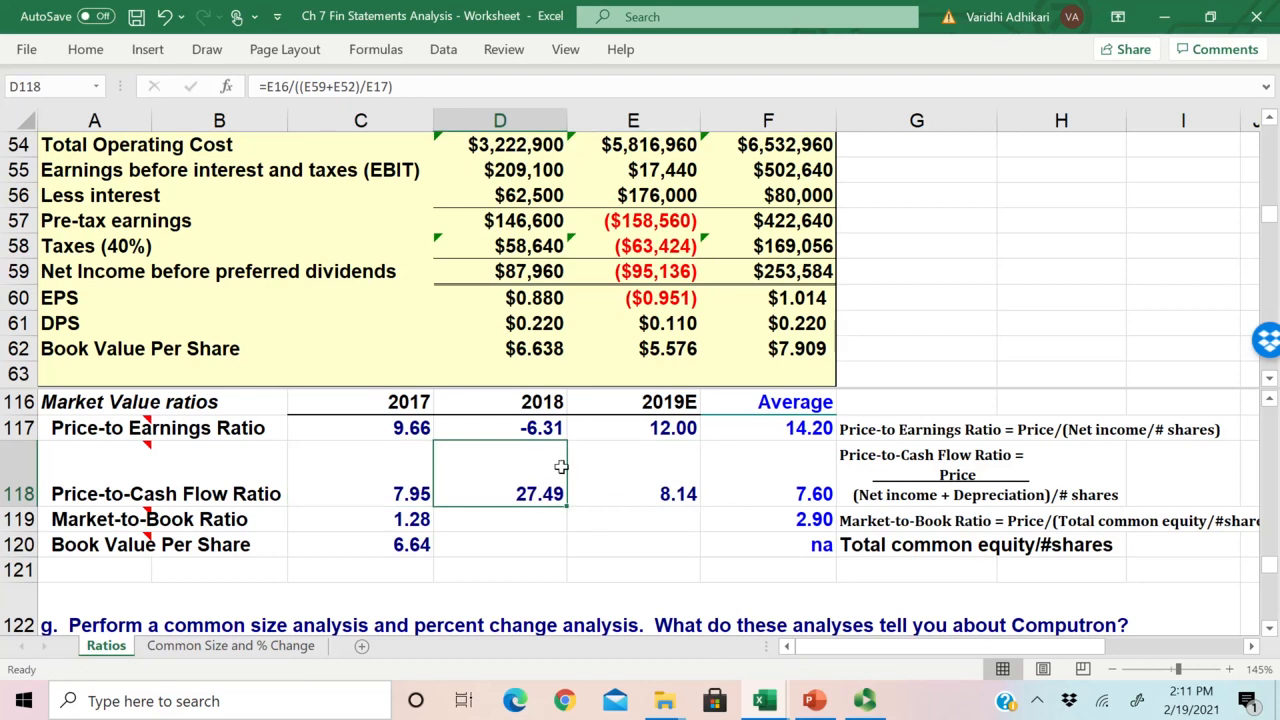
pyautogui.click(537, 516)
pyautogui.click(548, 494)
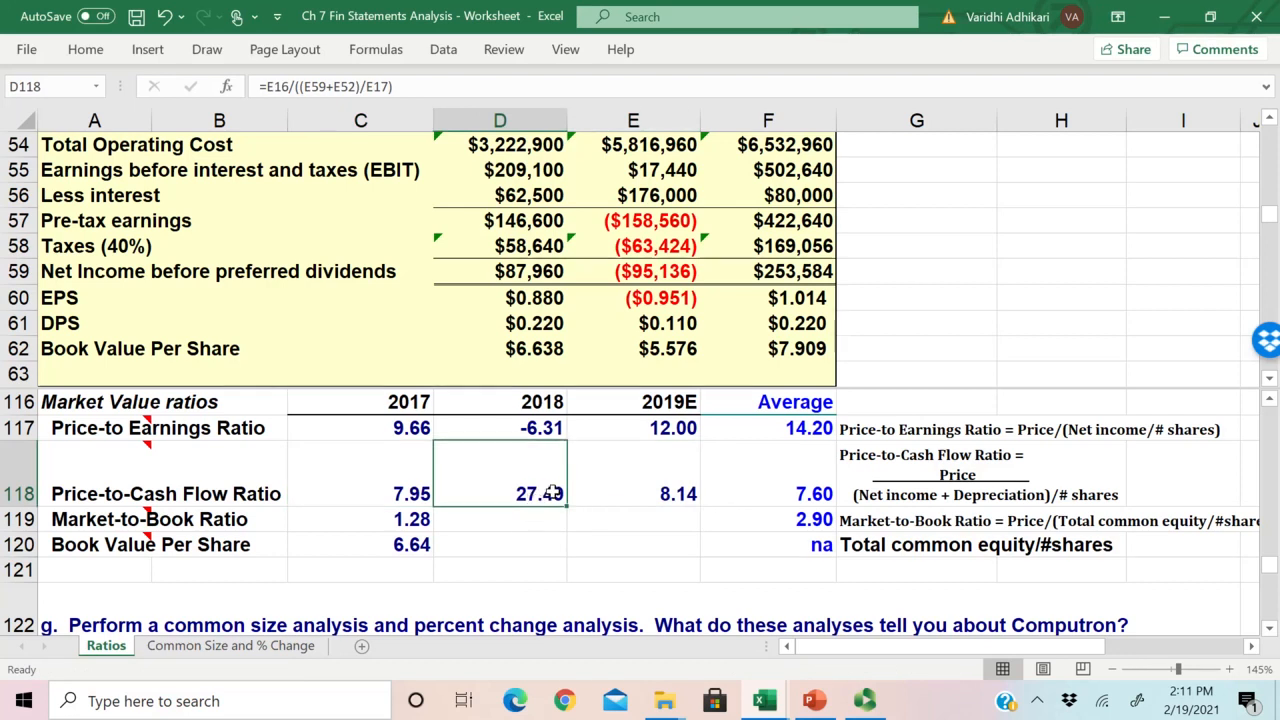
pyautogui.click(666, 494)
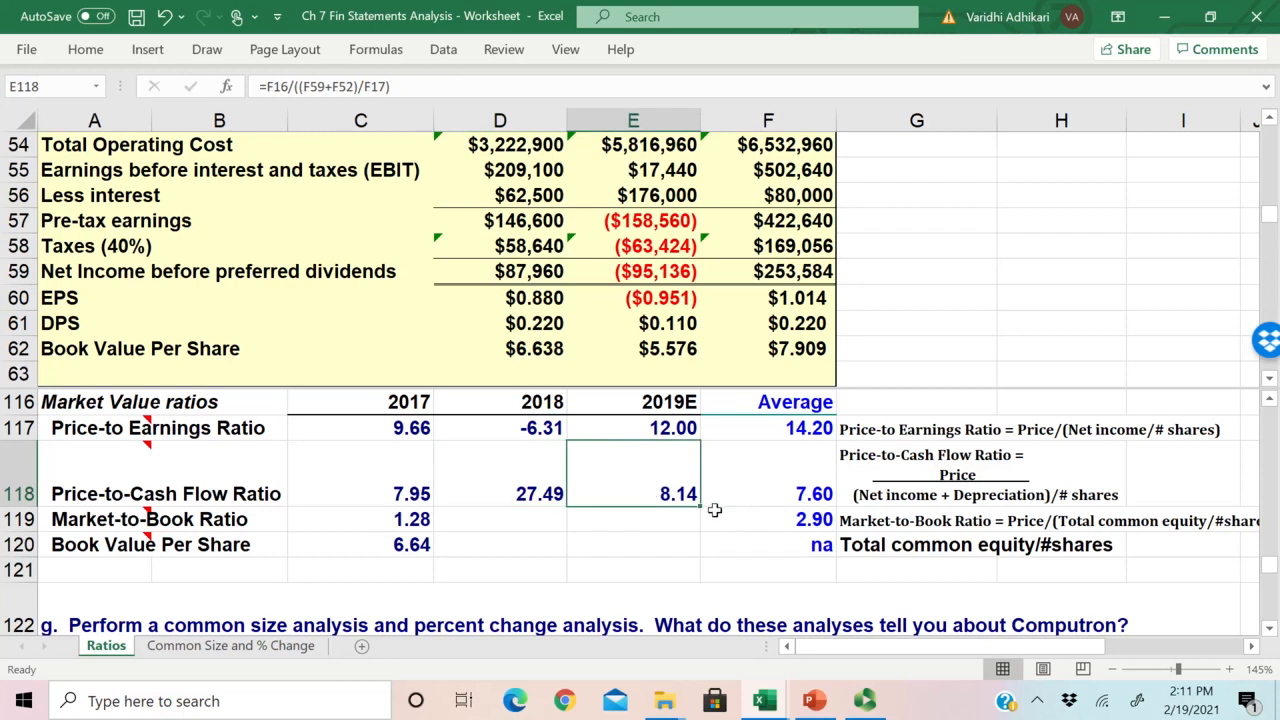
pyautogui.moveTo(666, 494); pyautogui.dragTo(769, 491)
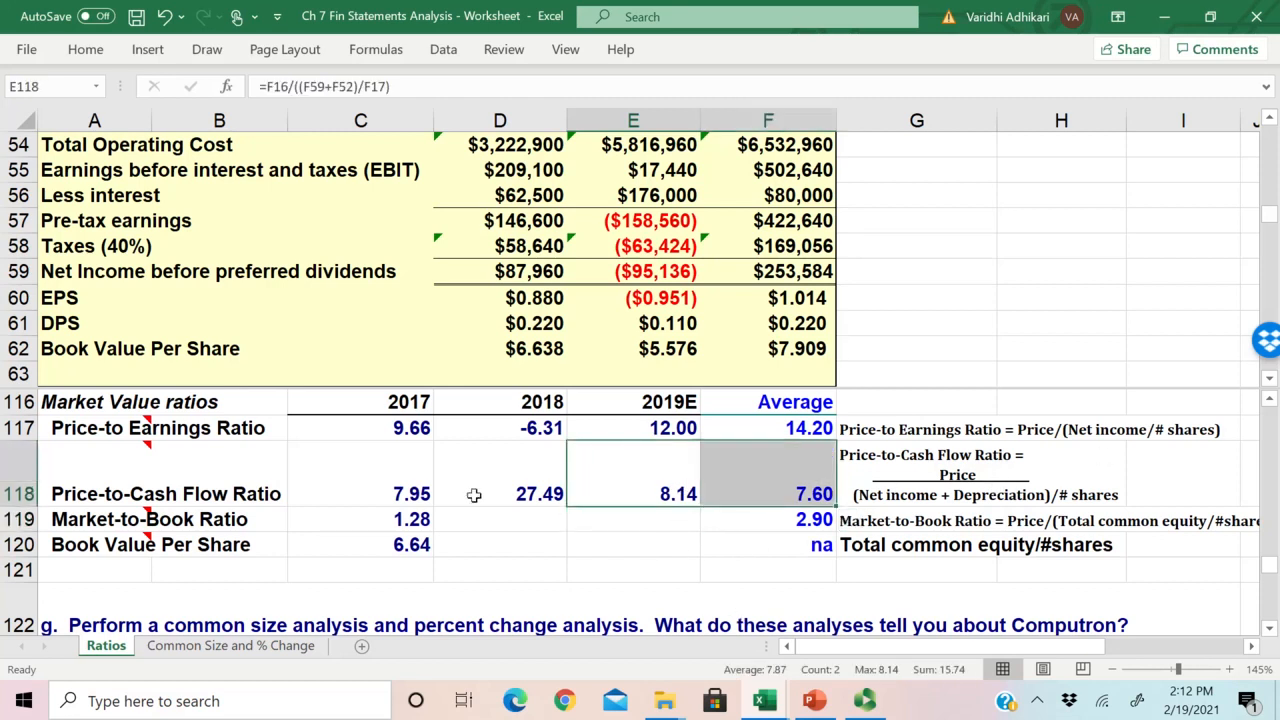
# Step: Examine the 2017 Market-to-Book Ratio formula in C119, the balance sheet's equity section and the ratio's definition in G119
pyautogui.click(107, 528)
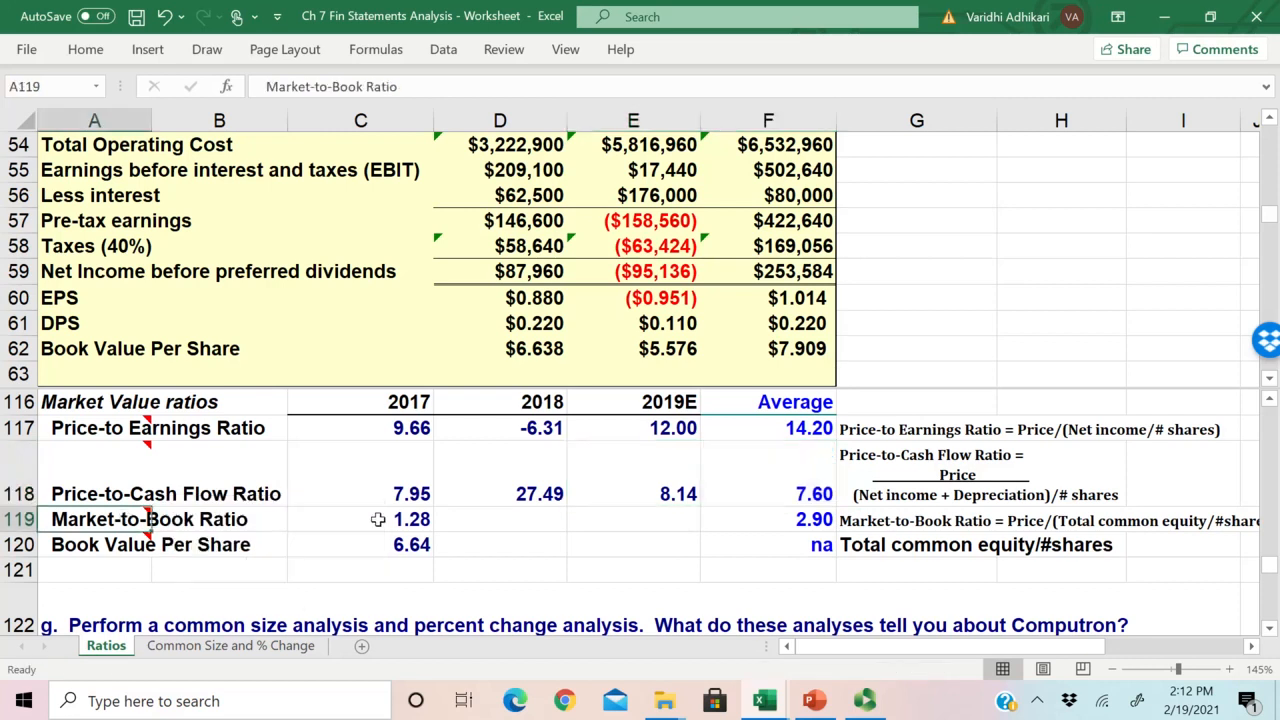
pyautogui.click(343, 520)
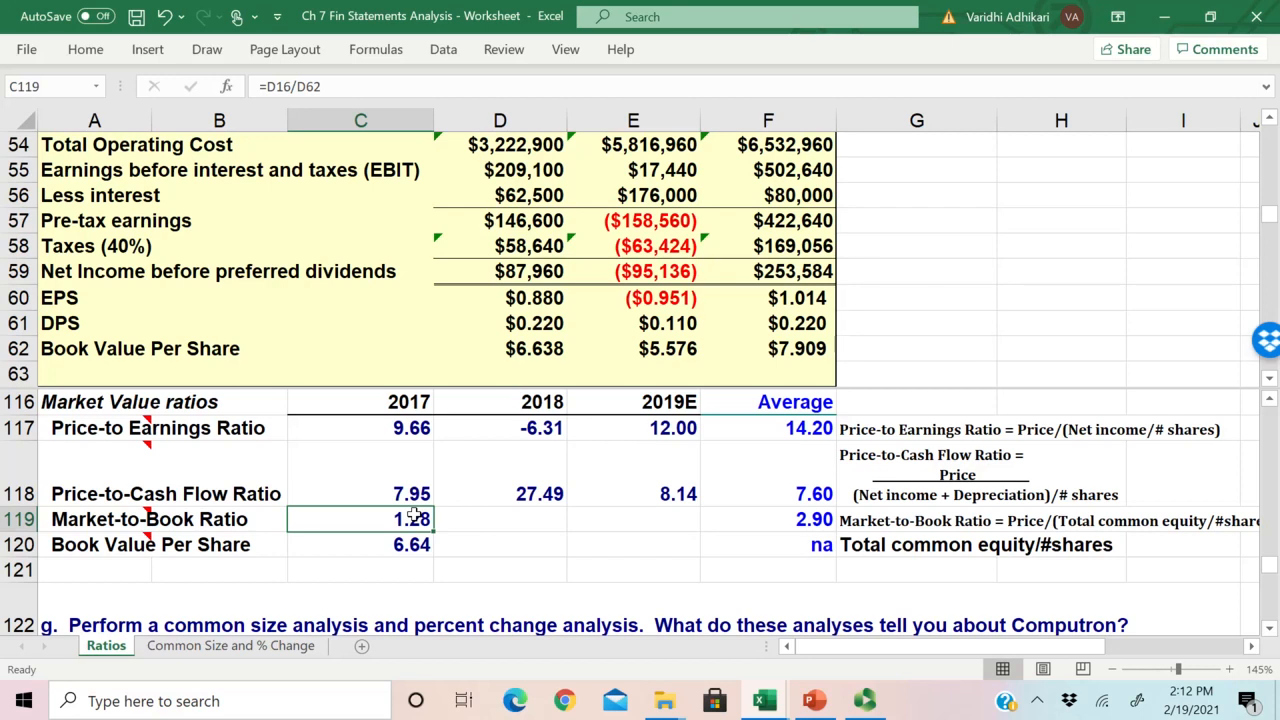
pyautogui.click(558, 318)
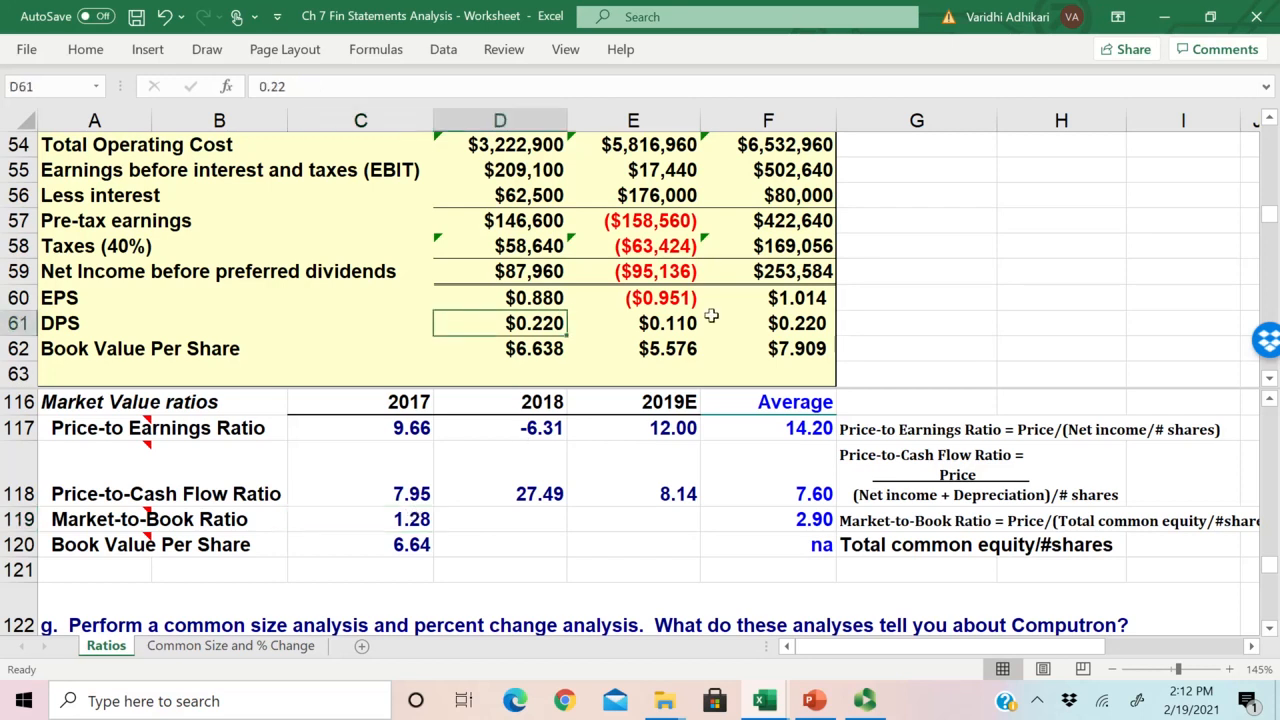
pyautogui.scroll(2, 713, 316)
pyautogui.scroll(-1, 713, 316)
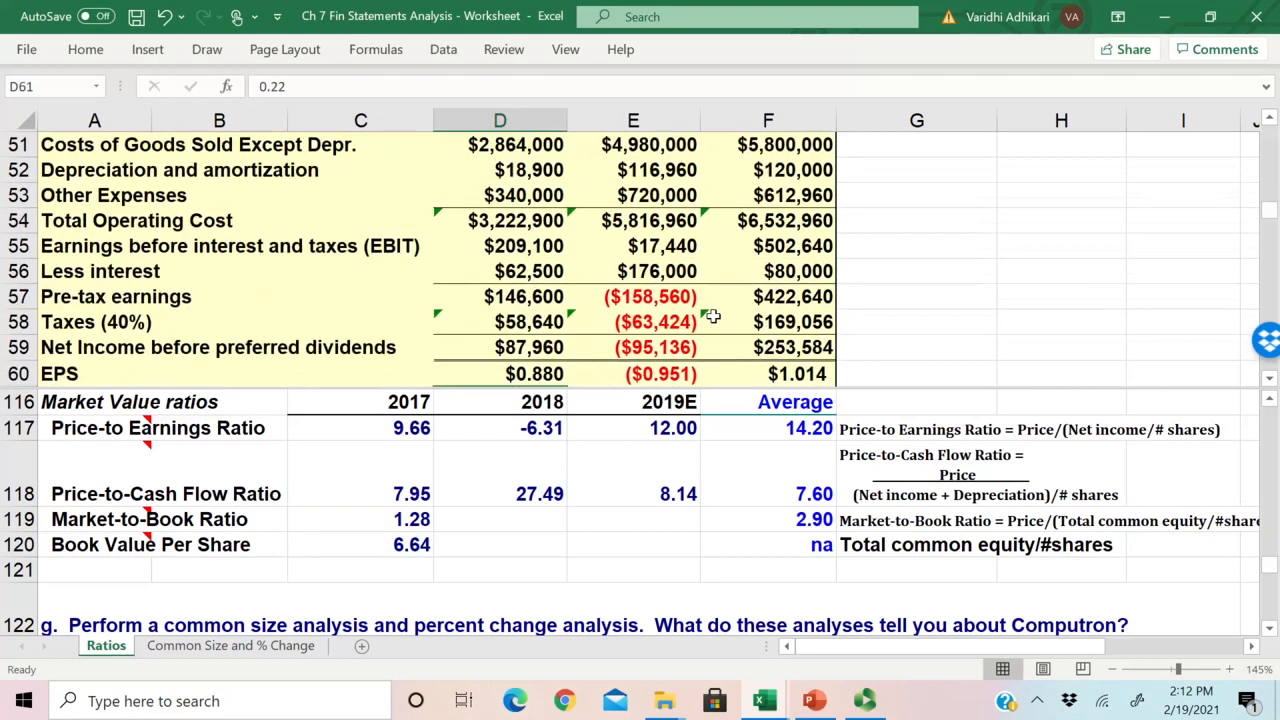
pyautogui.scroll(-1, 713, 316)
pyautogui.scroll(6, 713, 316)
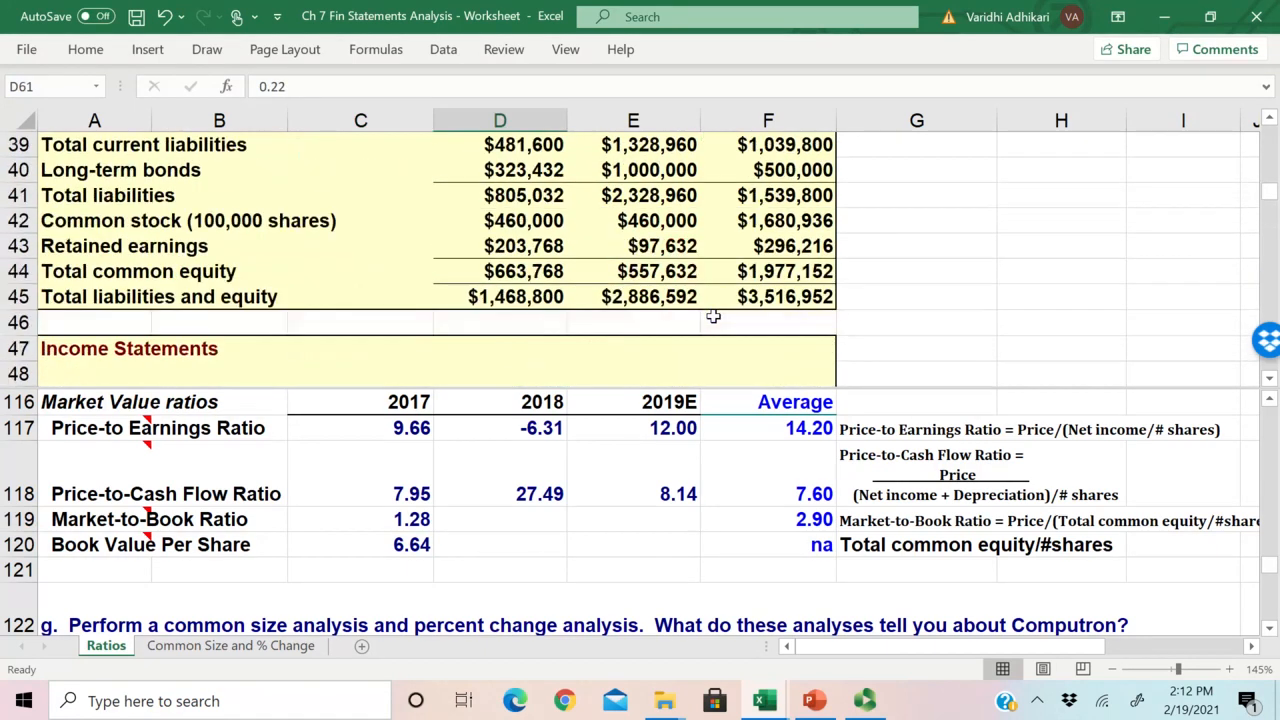
pyautogui.scroll(-1, 713, 316)
pyautogui.scroll(1, 713, 316)
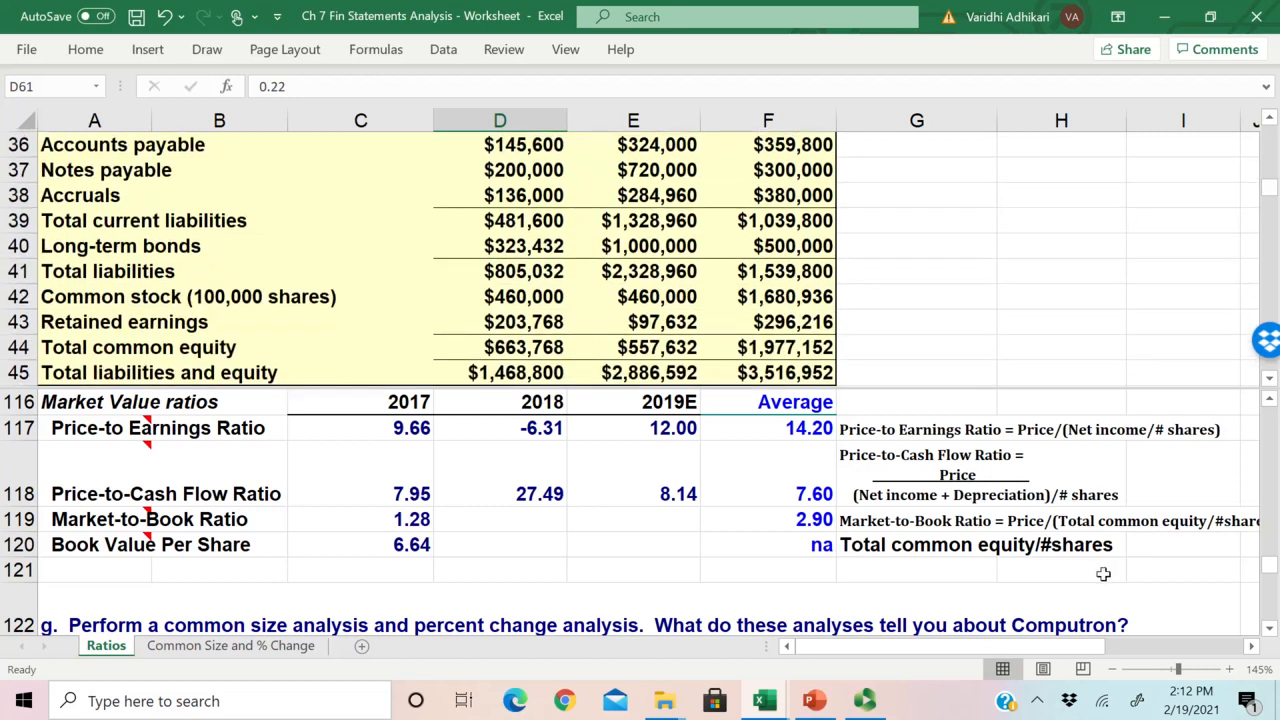
pyautogui.click(868, 524)
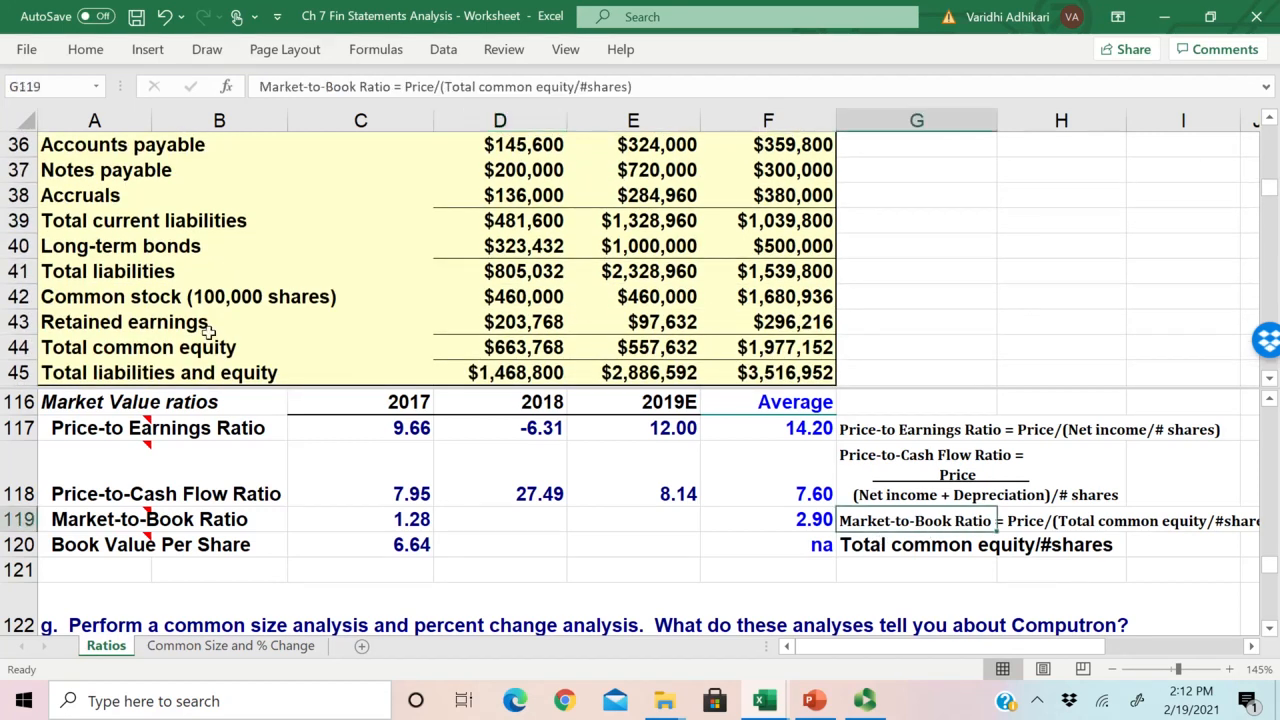
# Step: Review retained earnings in row 43 and compare total common equity for 2018 and 2019E in row 44 of the balance sheet
pyautogui.click(172, 337)
pyautogui.click(230, 326)
pyautogui.scroll(-1, 259, 341)
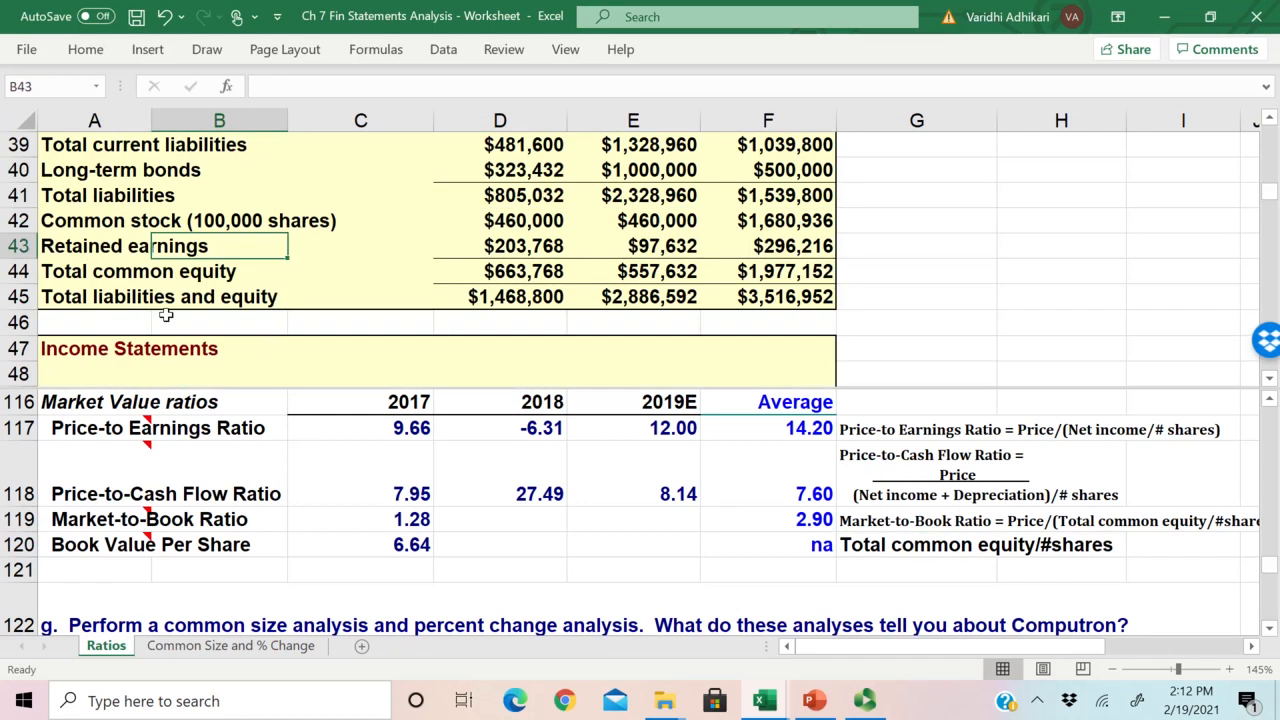
pyautogui.scroll(1, 160, 316)
pyautogui.moveTo(88, 347); pyautogui.dragTo(343, 347)
pyautogui.moveTo(648, 340); pyautogui.dragTo(590, 346)
pyautogui.moveTo(697, 345); pyautogui.dragTo(760, 321)
pyautogui.moveTo(640, 297); pyautogui.dragTo(790, 347)
pyautogui.moveTo(648, 350); pyautogui.dragTo(800, 352)
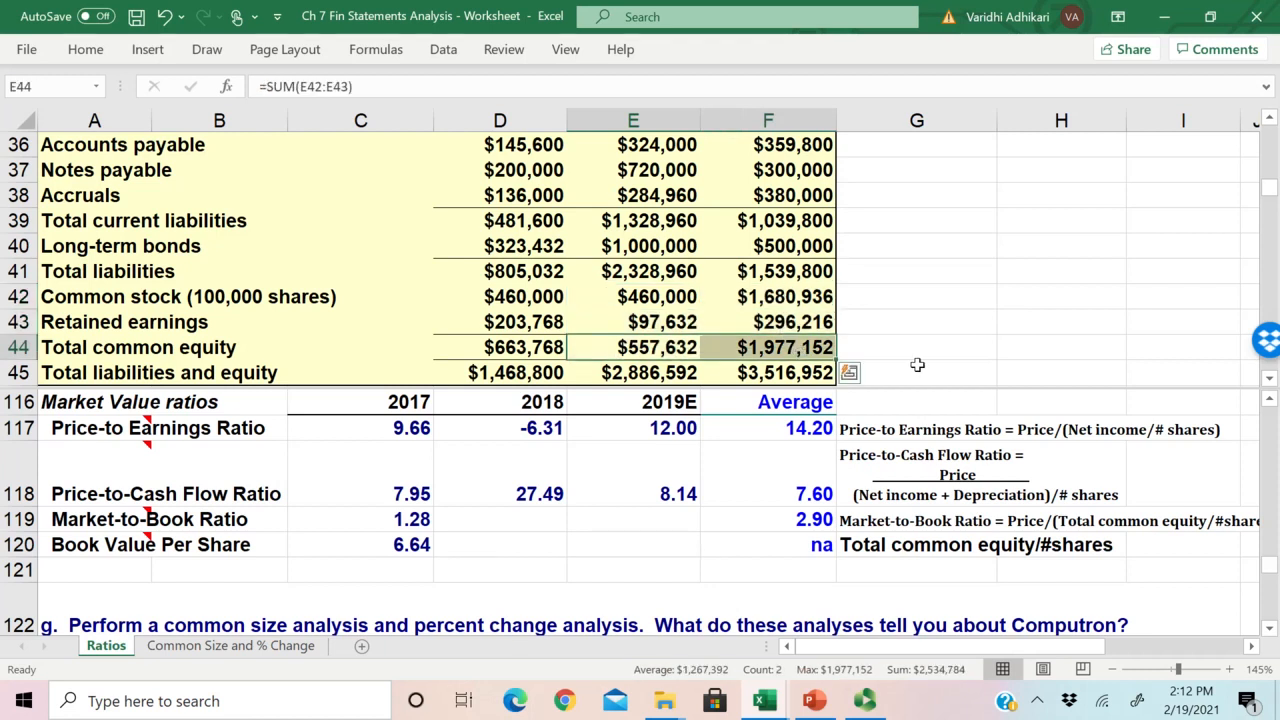
pyautogui.moveTo(637, 347); pyautogui.dragTo(797, 348)
pyautogui.moveTo(692, 352); pyautogui.dragTo(785, 344)
pyautogui.moveTo(646, 346); pyautogui.dragTo(793, 350)
pyautogui.moveTo(626, 347); pyautogui.dragTo(760, 347)
pyautogui.moveTo(628, 352); pyautogui.dragTo(824, 350)
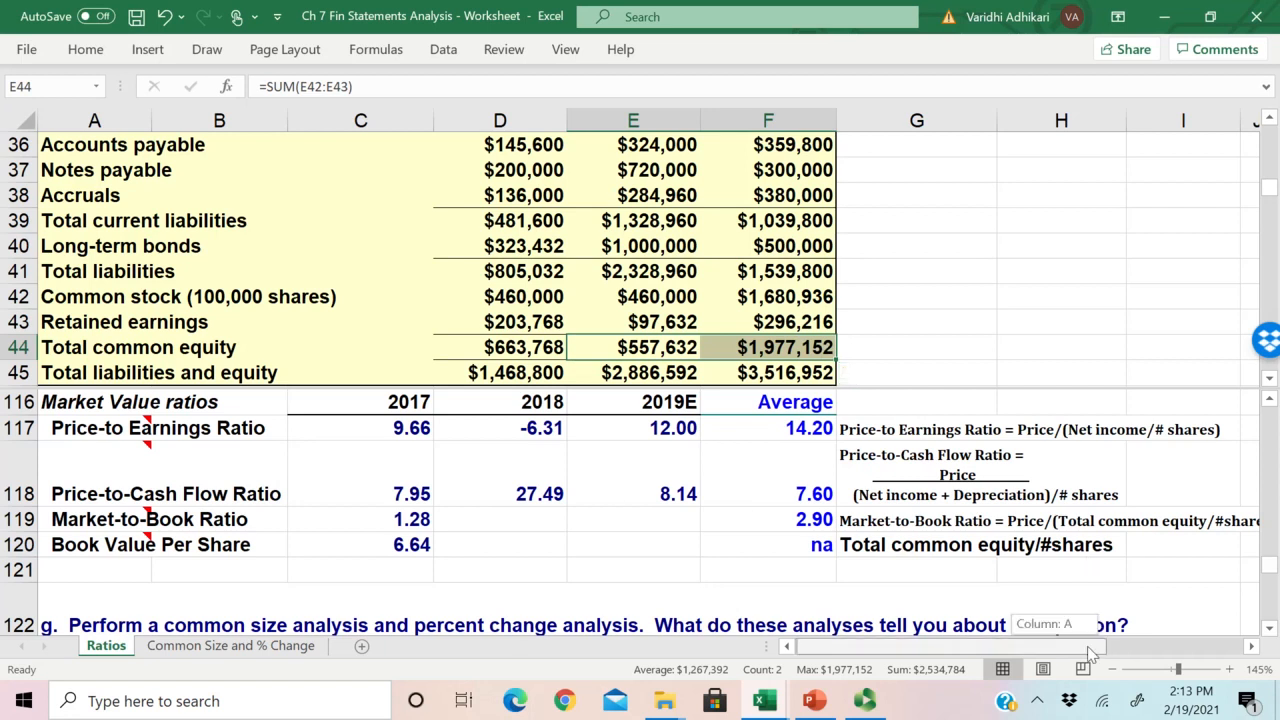
pyautogui.hscroll(2, 1094, 646)
pyautogui.hscroll(-2, 968, 646)
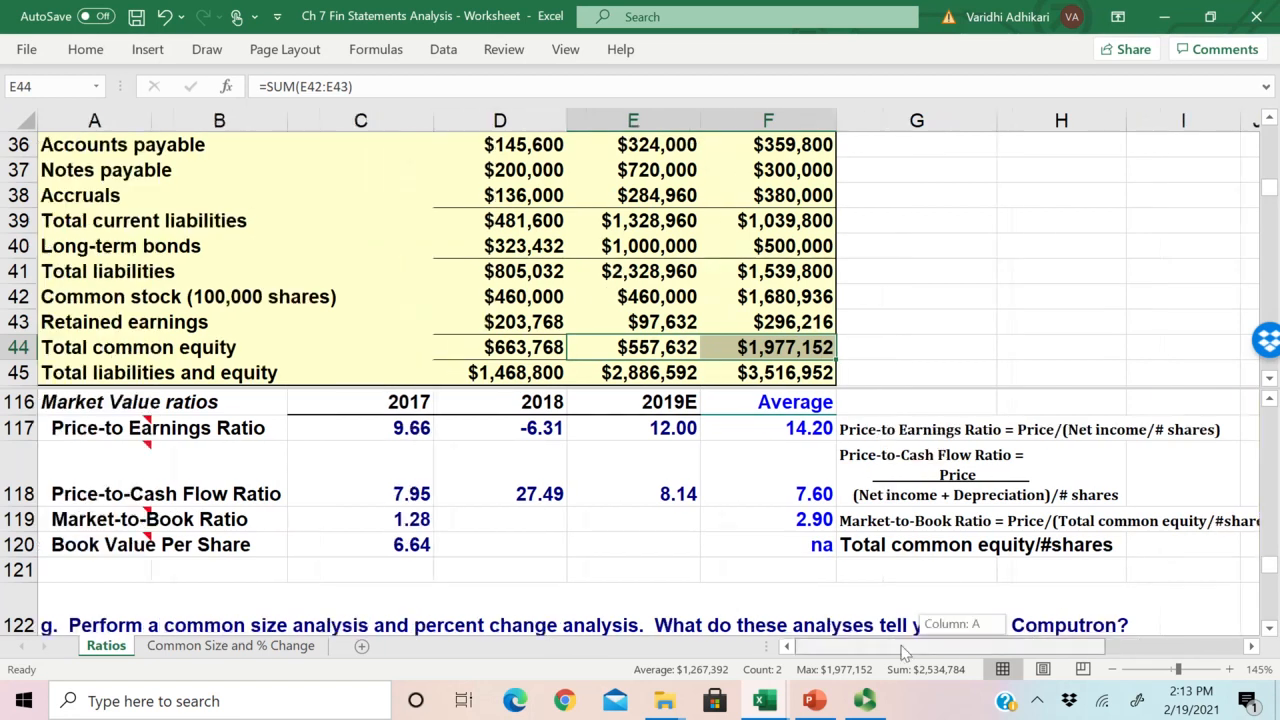
pyautogui.click(500, 519)
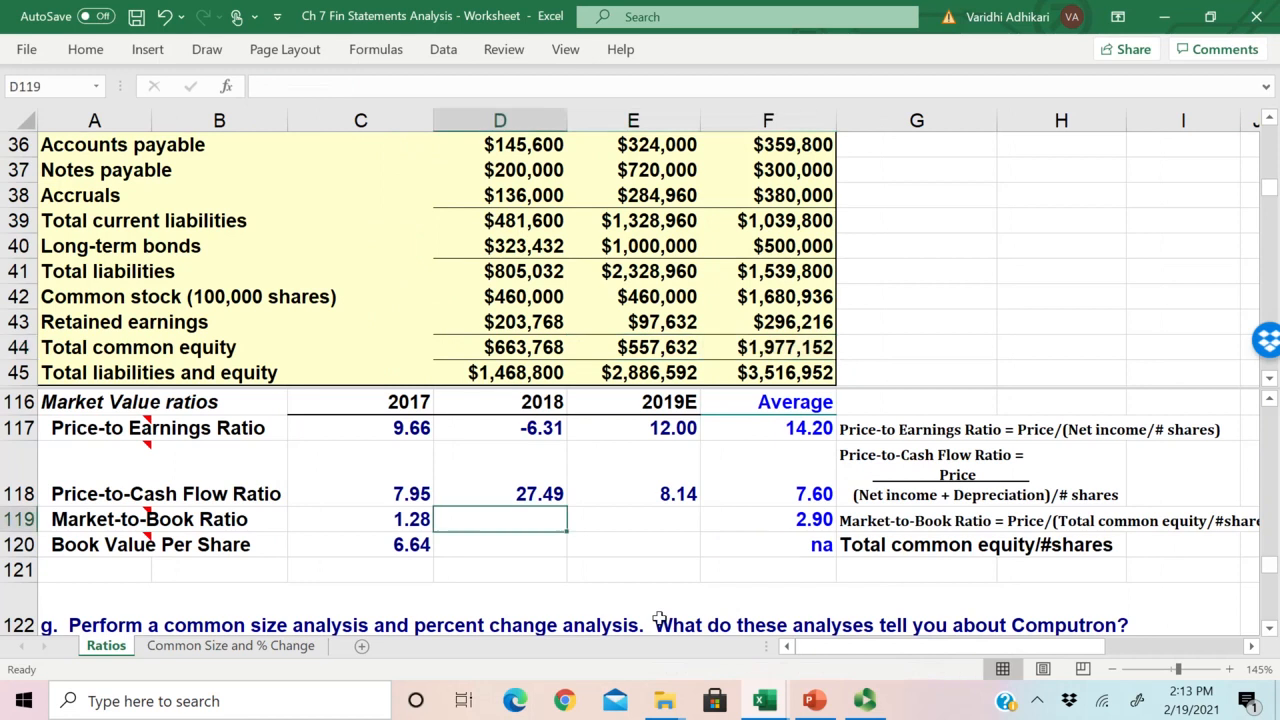
pyautogui.write('=')
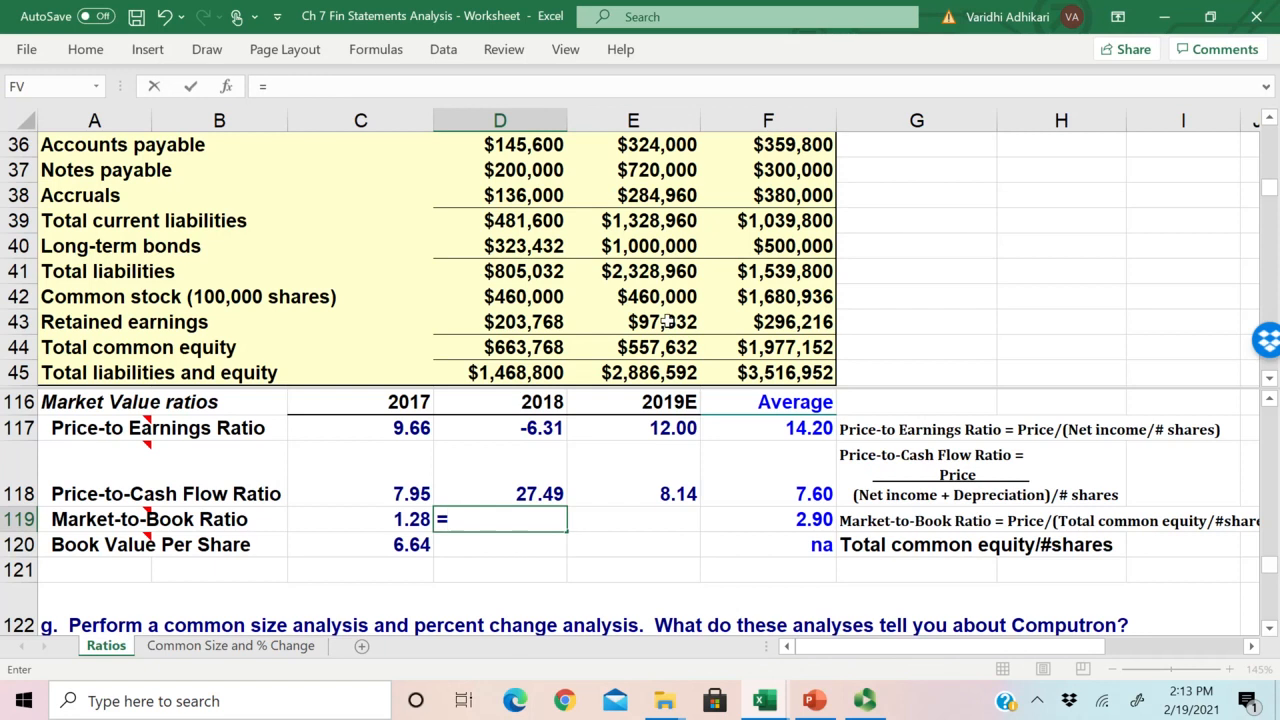
pyautogui.press('Escape')
# Step: Review the Book Value Per Share row and its 2017 value in C120 alongside the Market-to-Book Ratio row
pyautogui.click(148, 542)
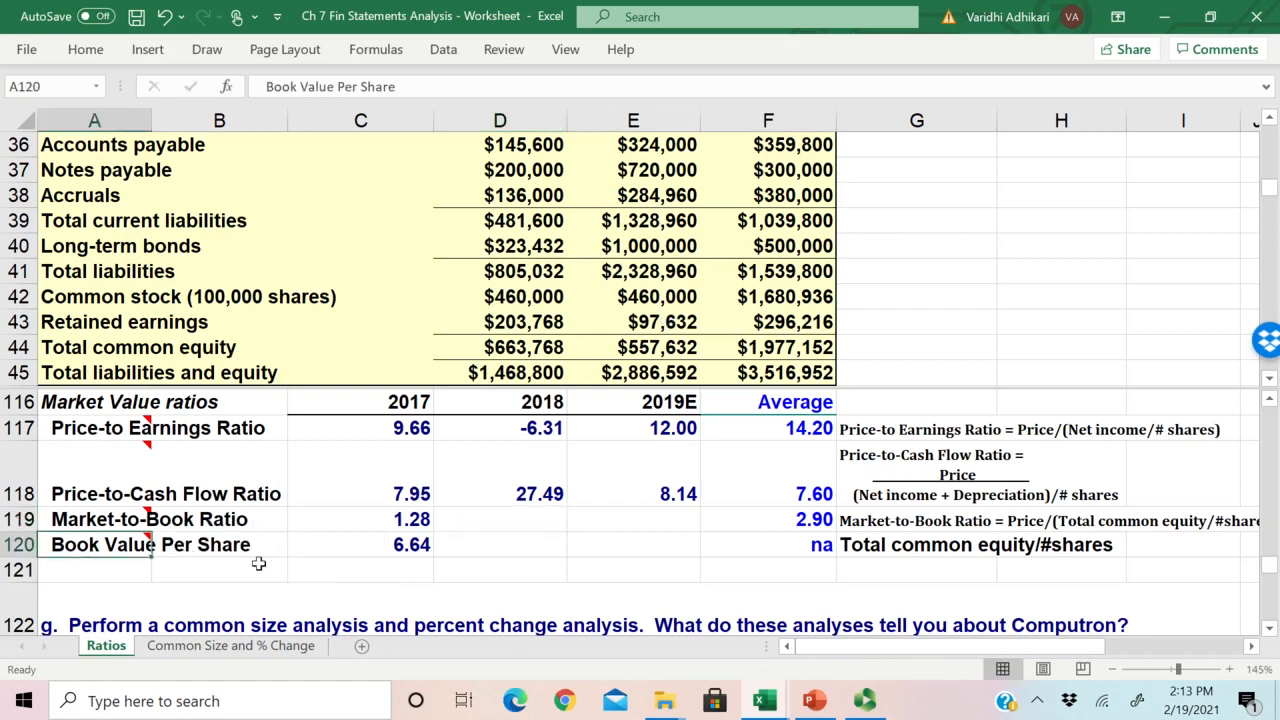
pyautogui.click(410, 550)
pyautogui.moveTo(132, 545); pyautogui.dragTo(420, 540)
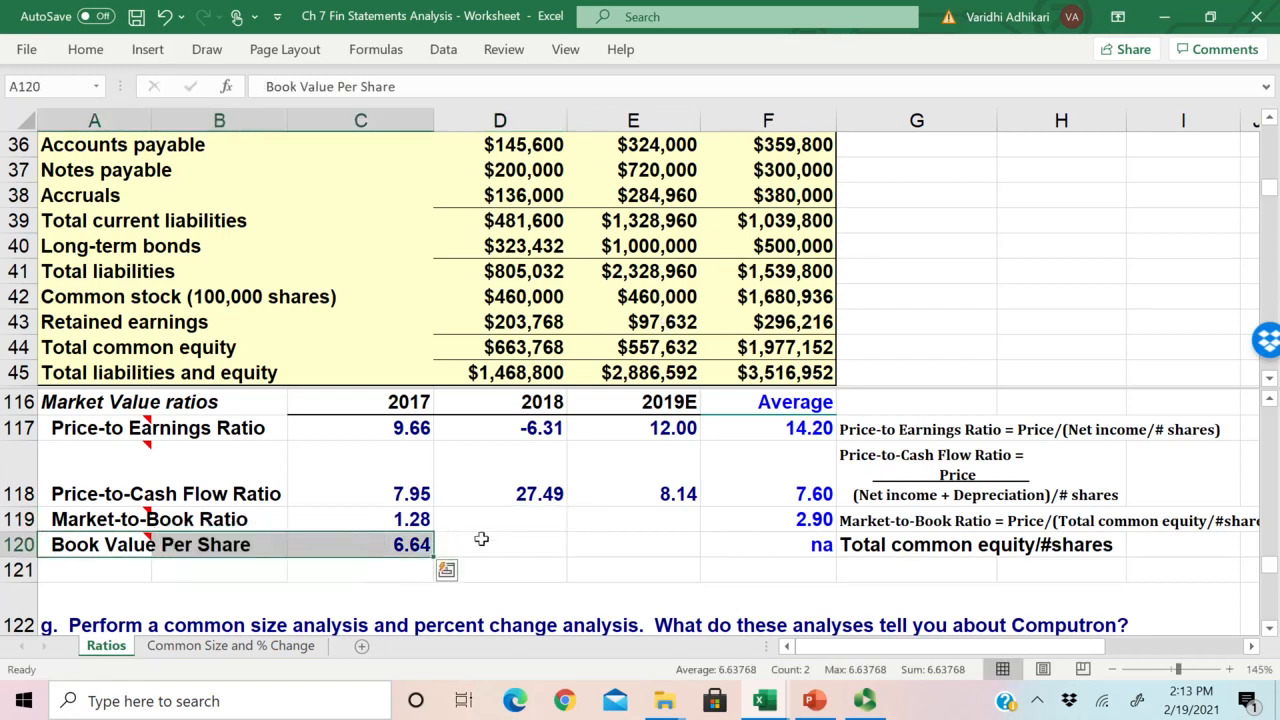
pyautogui.click(471, 548)
pyautogui.click(110, 520)
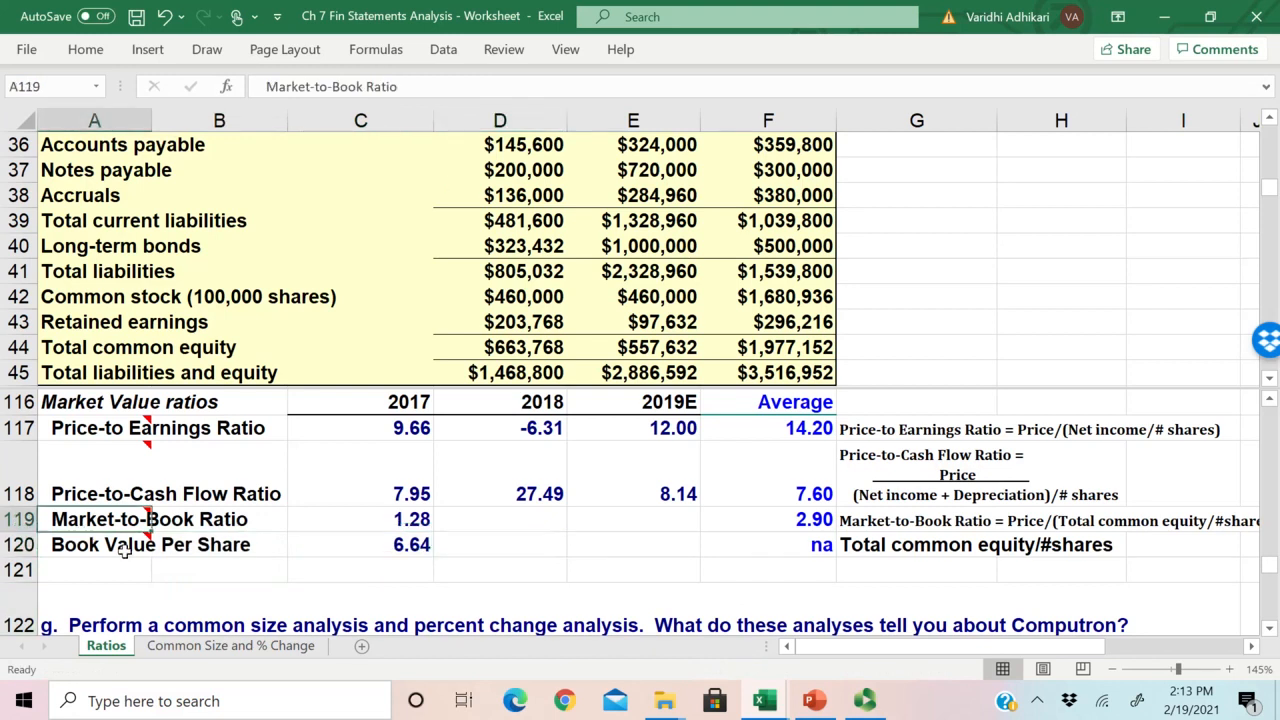
pyautogui.click(95, 546)
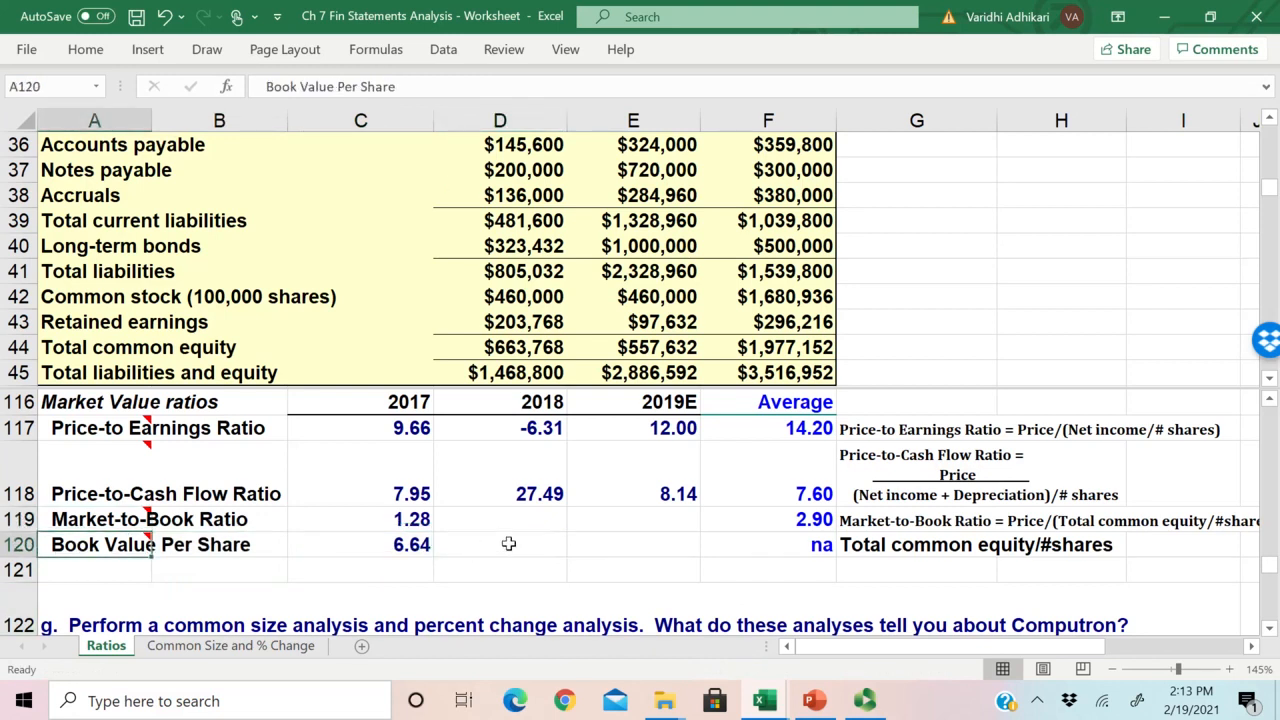
# Step: Calculate the 2018 Book Value Per Share in D120 as total common equity divided by year-end shares outstanding, =E44/E17
pyautogui.click(475, 548)
pyautogui.write('=')
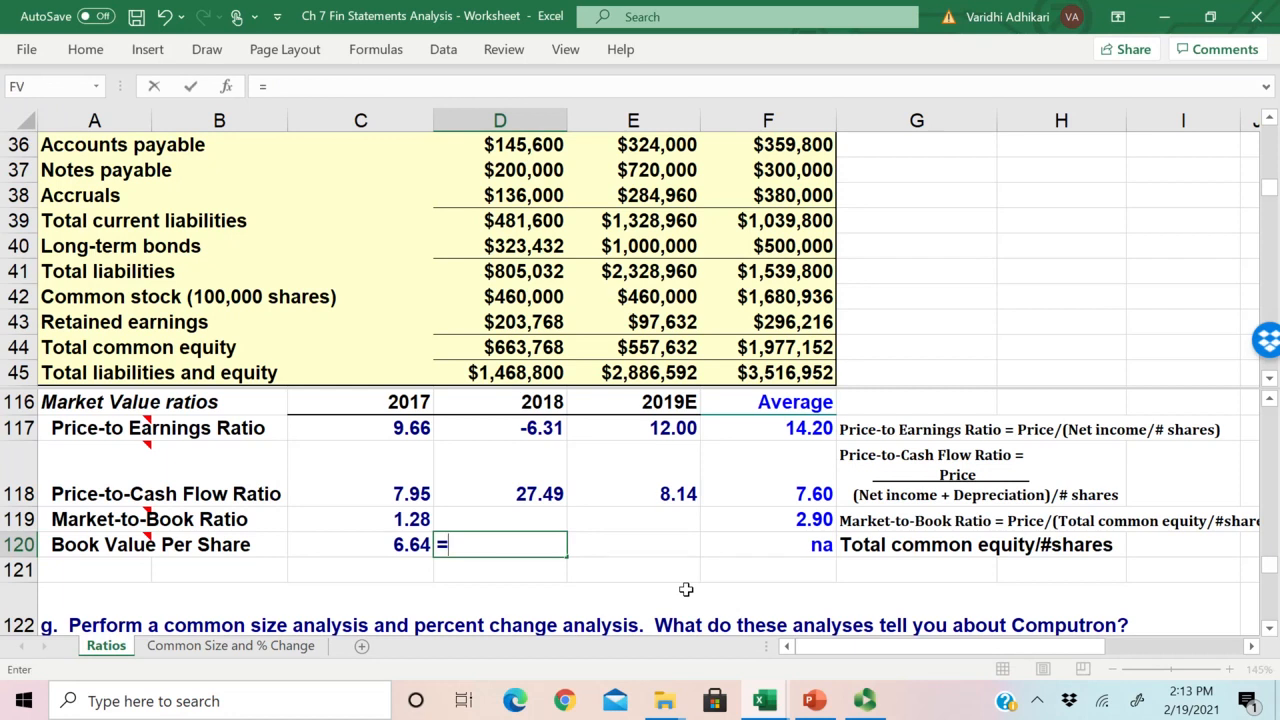
pyautogui.click(1270, 380)
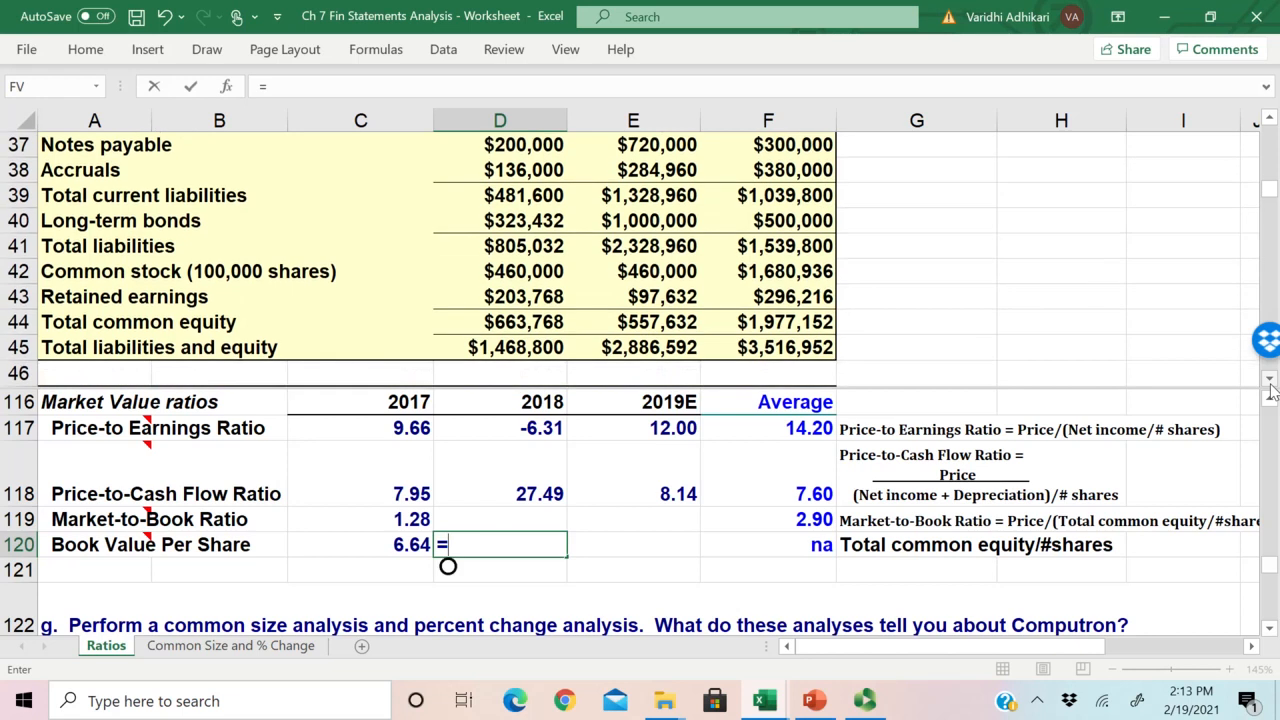
pyautogui.click(1270, 380)
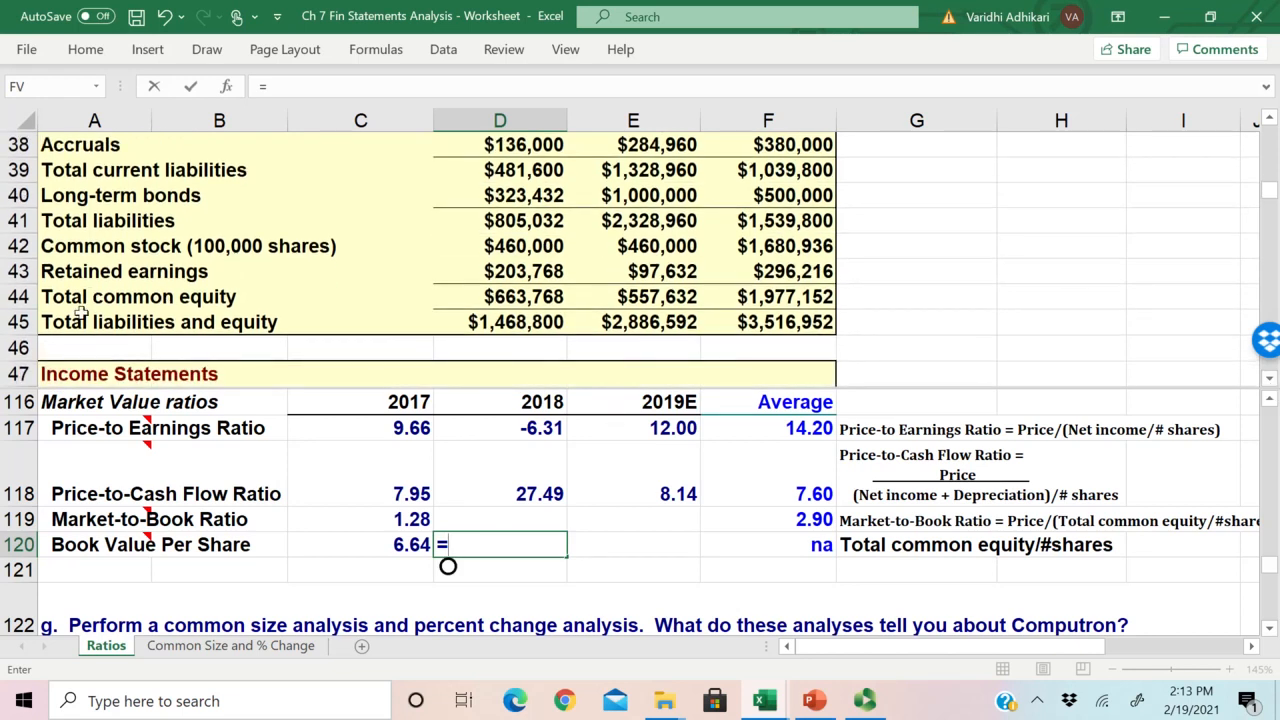
pyautogui.click(657, 297)
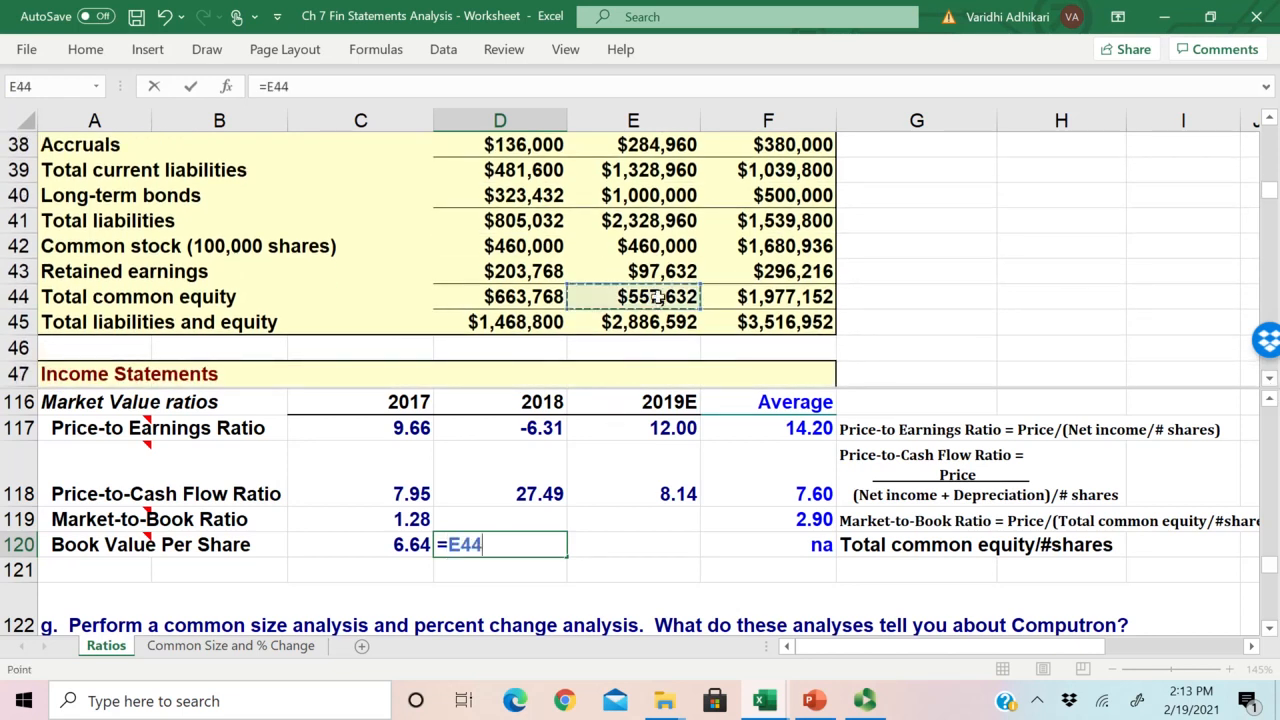
pyautogui.write('/')
pyautogui.moveTo(1270, 190); pyautogui.dragTo(1270, 190)
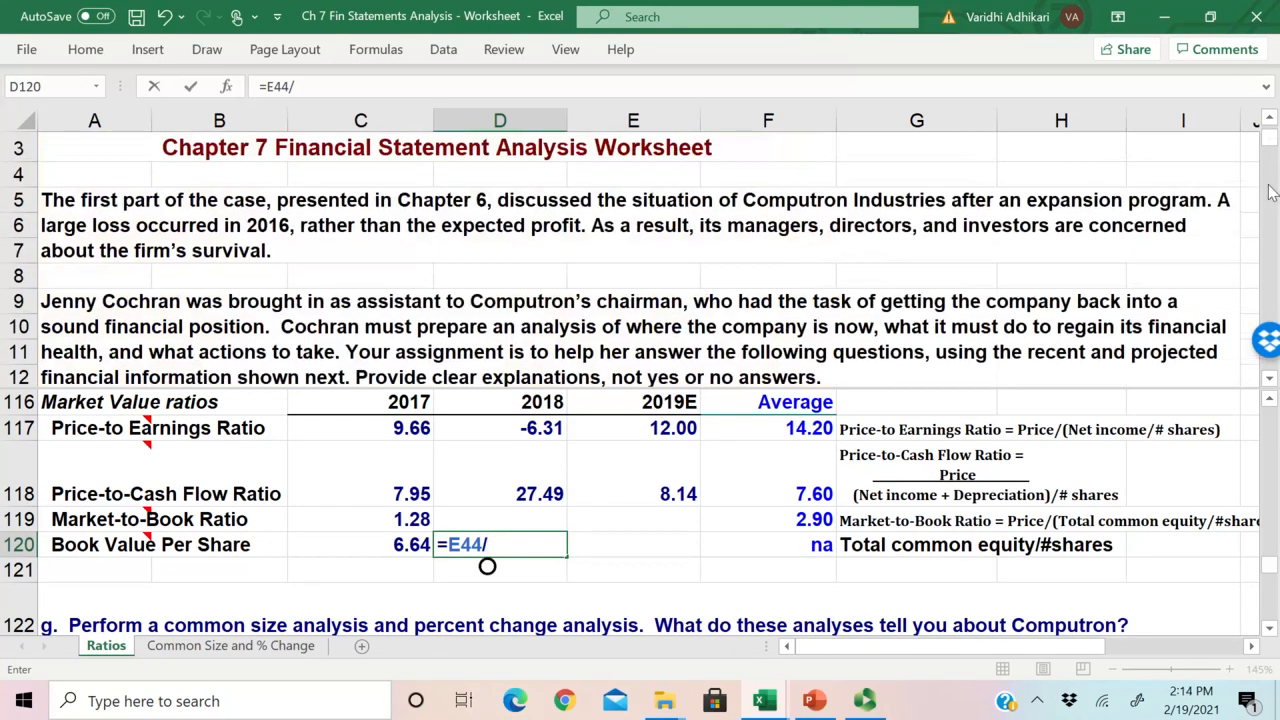
pyautogui.scroll(-3, 700, 250)
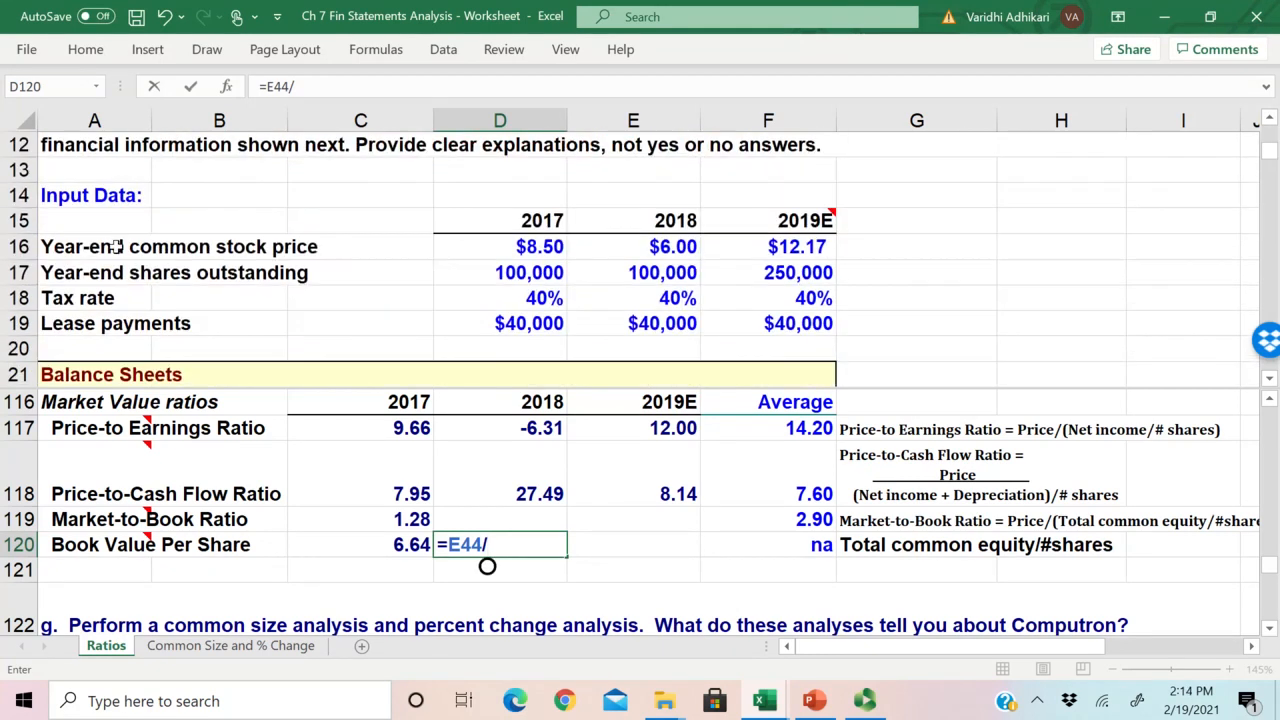
pyautogui.click(650, 272)
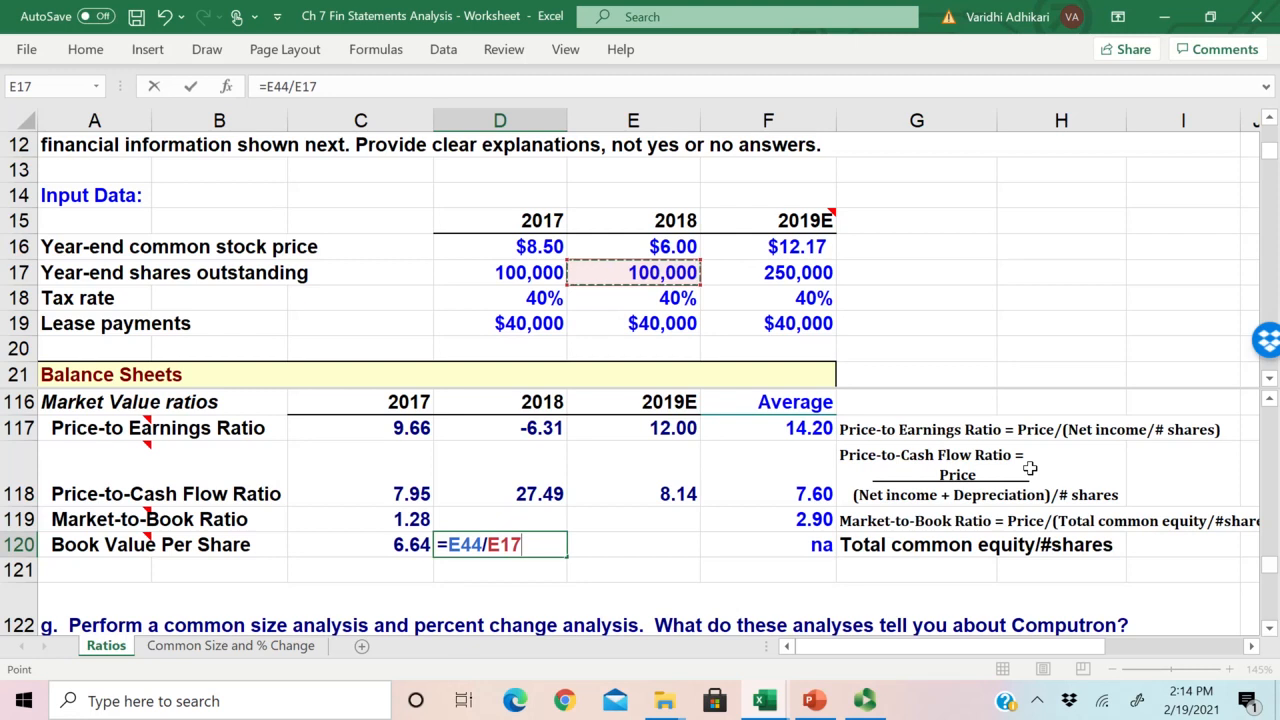
pyautogui.press('Return')
# Step: Copy the 2018 Book Value Per Share formula from D120 into E120 for 2019E
pyautogui.click(516, 547)
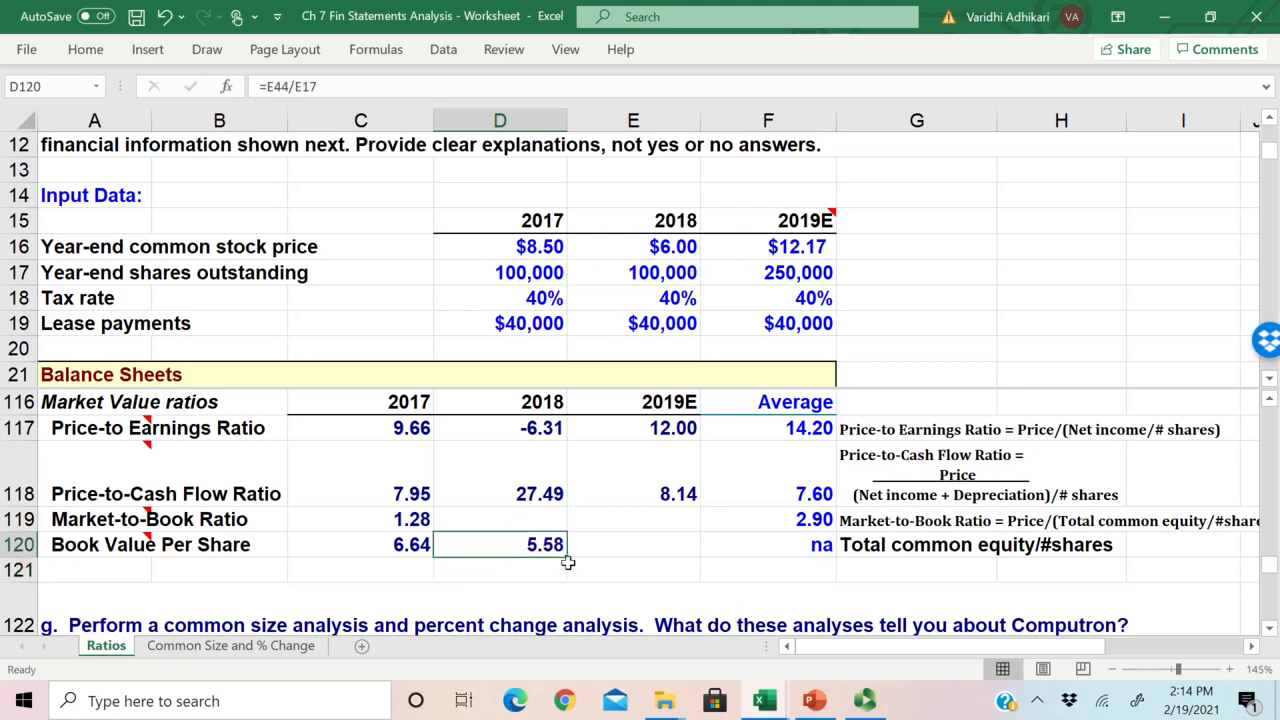
pyautogui.moveTo(566, 562); pyautogui.dragTo(690, 560)
pyautogui.click(516, 544)
# Step: Calculate the 2018 Market-to-Book Ratio in D119 as stock price divided by book value per share, =E16/D120
pyautogui.click(533, 517)
pyautogui.click(207, 527)
pyautogui.click(463, 520)
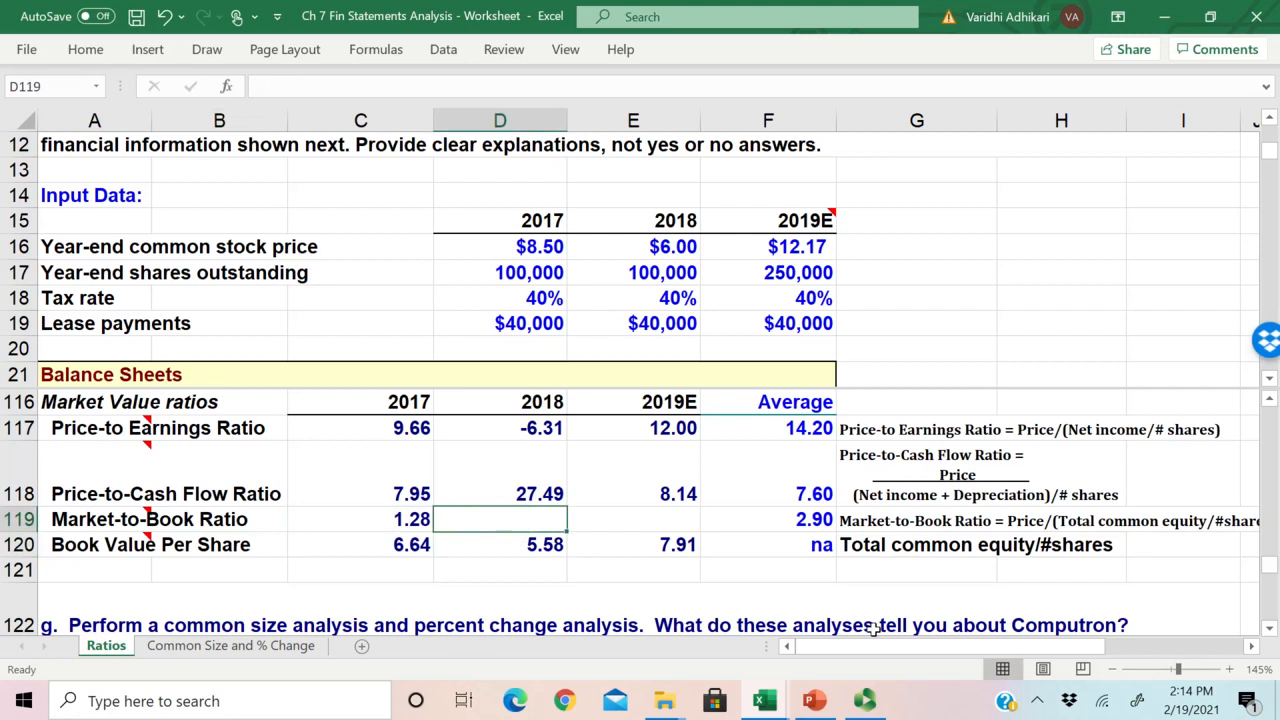
pyautogui.press('Down')
pyautogui.press('Up')
pyautogui.write('=')
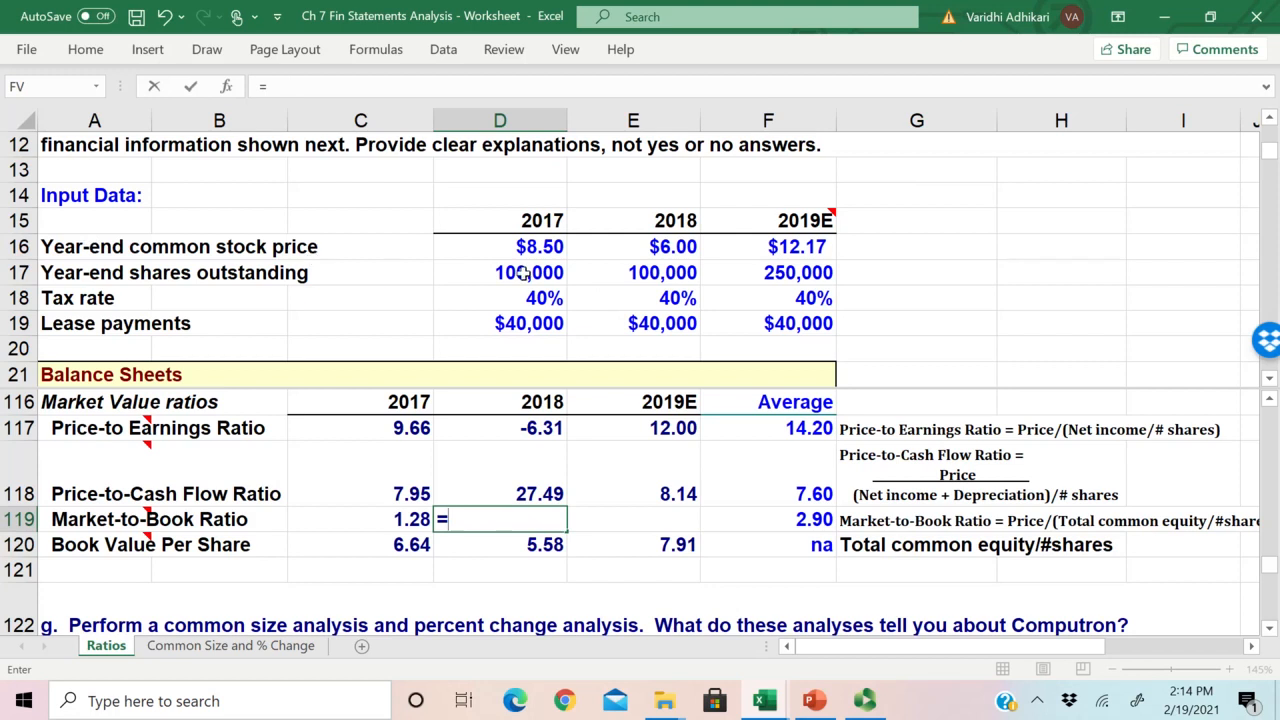
pyautogui.click(663, 245)
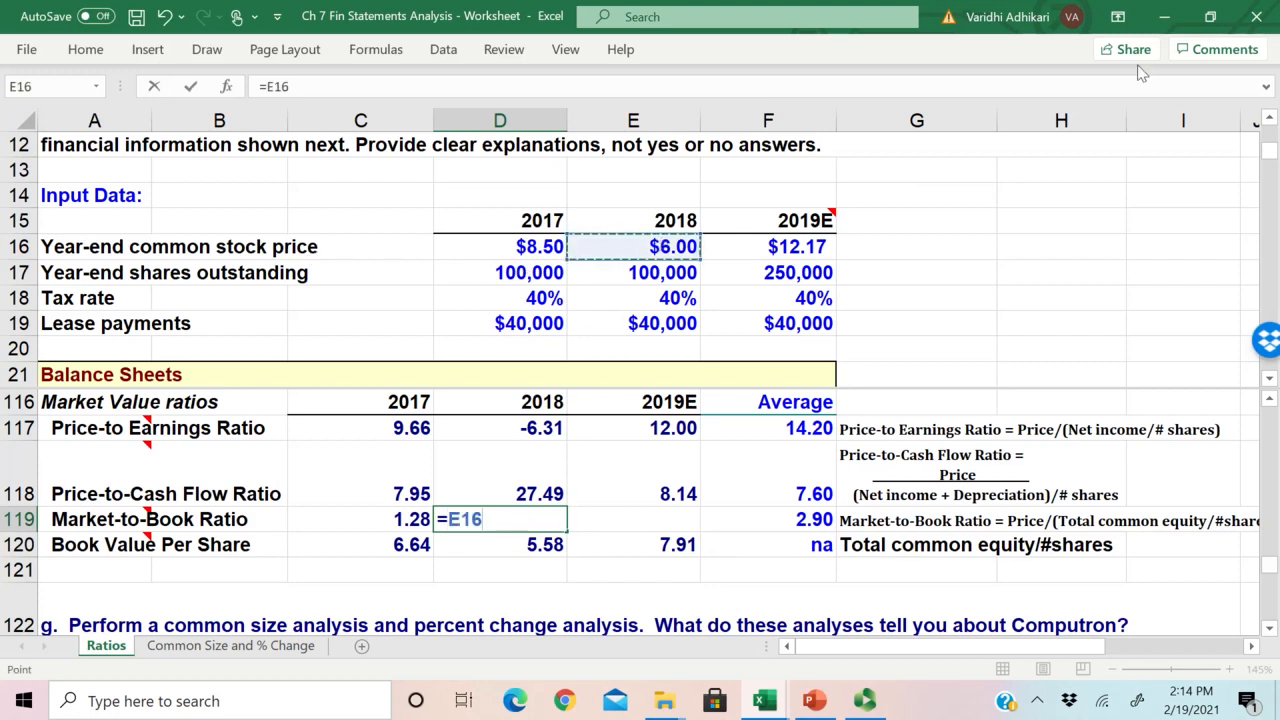
pyautogui.write('/')
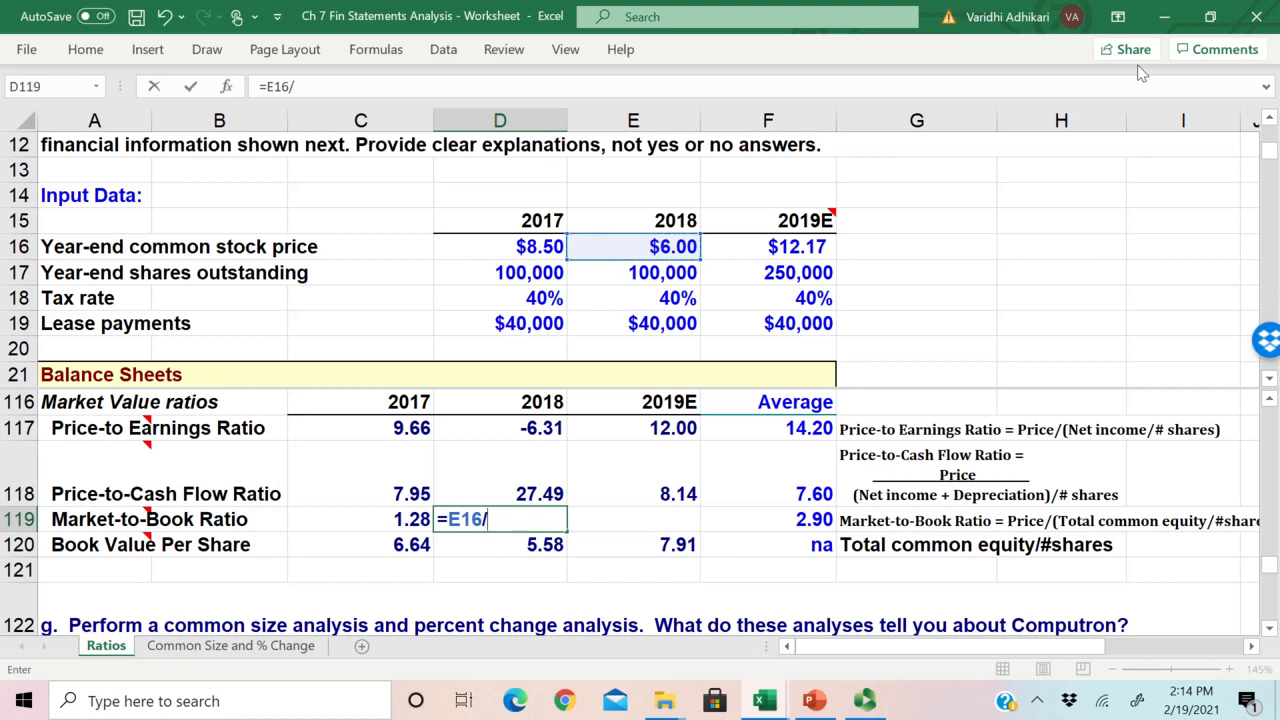
pyautogui.click(540, 545)
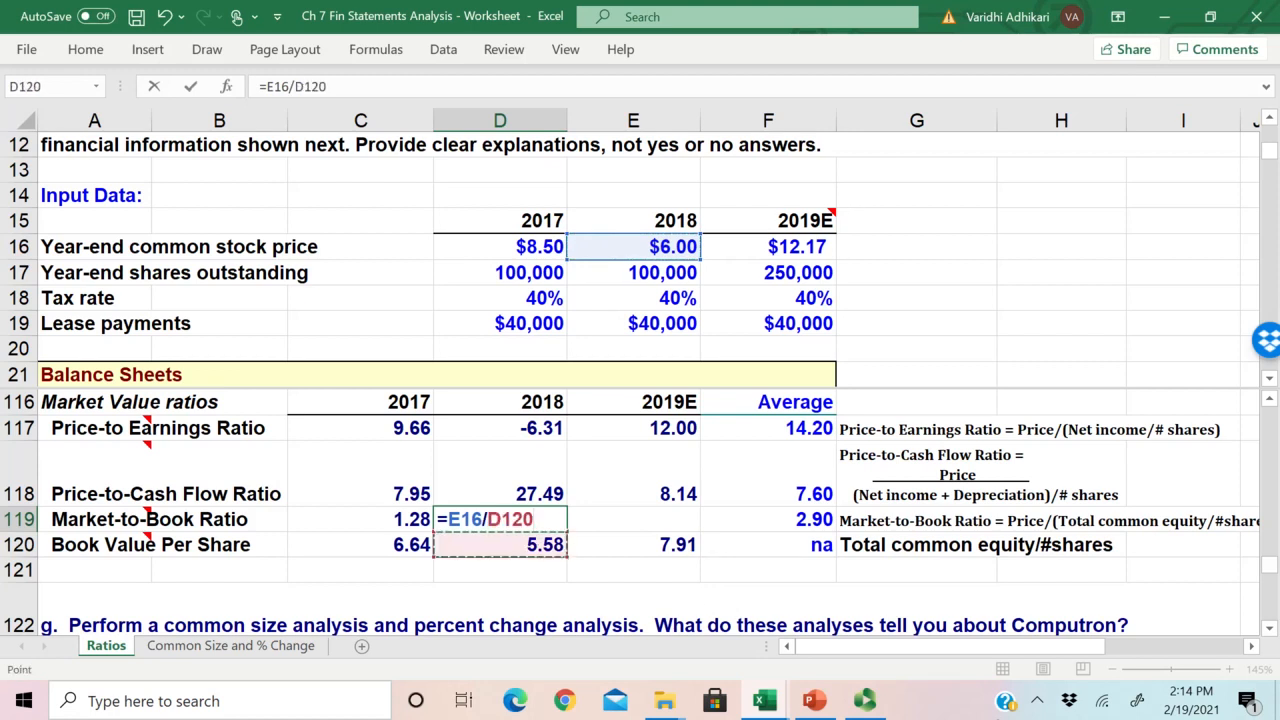
pyautogui.press('Return')
# Step: Check the references in the D119 Market-to-Book formula and copy it into E119 for 2019E
pyautogui.click(490, 519)
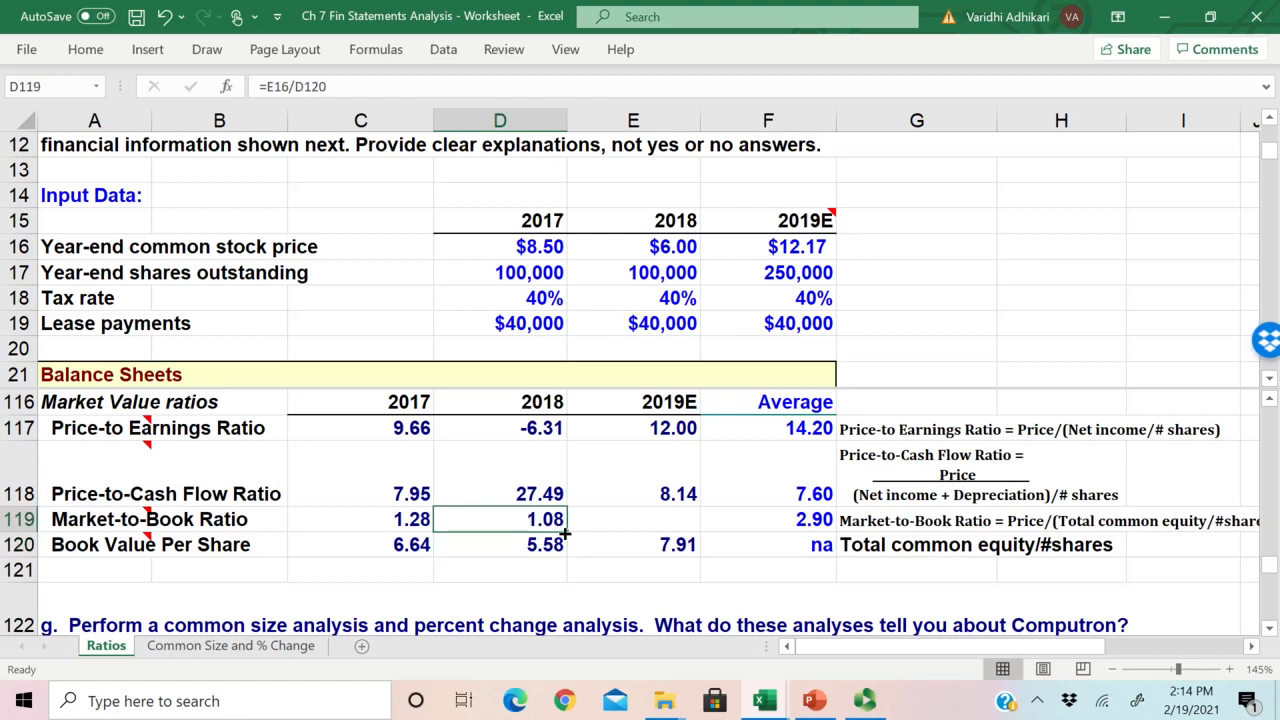
pyautogui.doubleClick(535, 522)
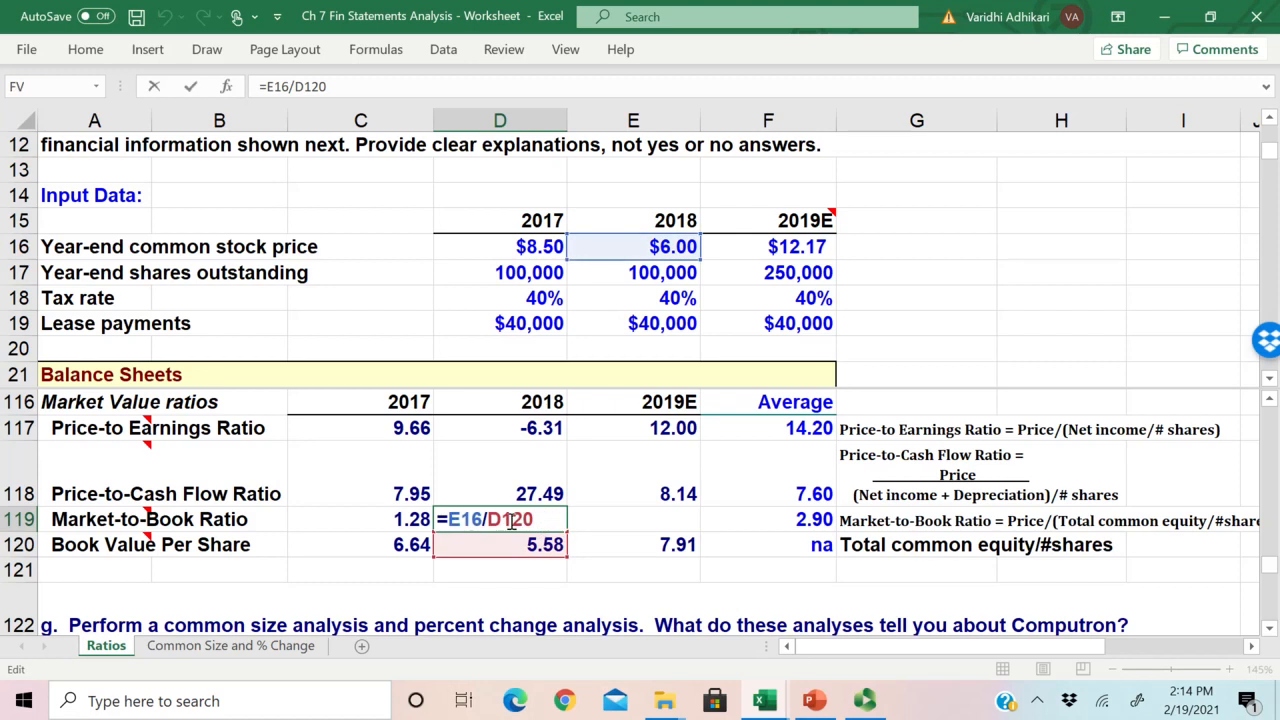
pyautogui.press('Escape')
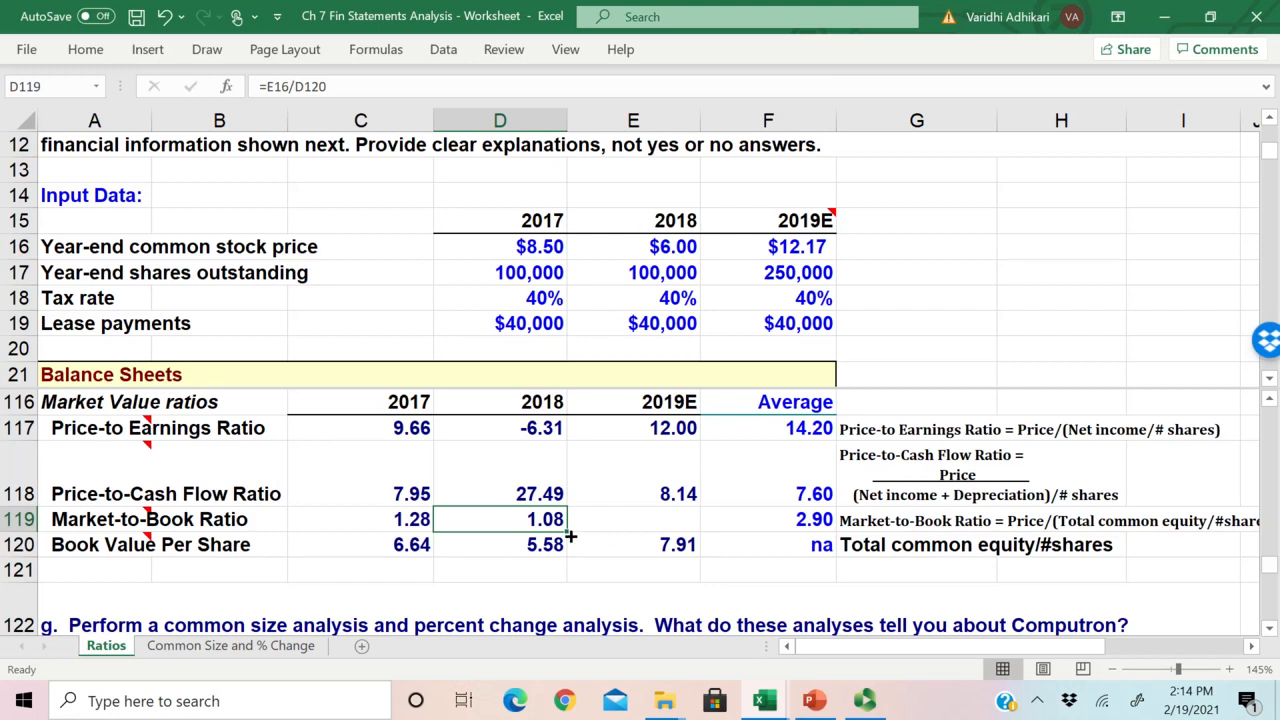
pyautogui.moveTo(570, 537); pyautogui.dragTo(665, 524)
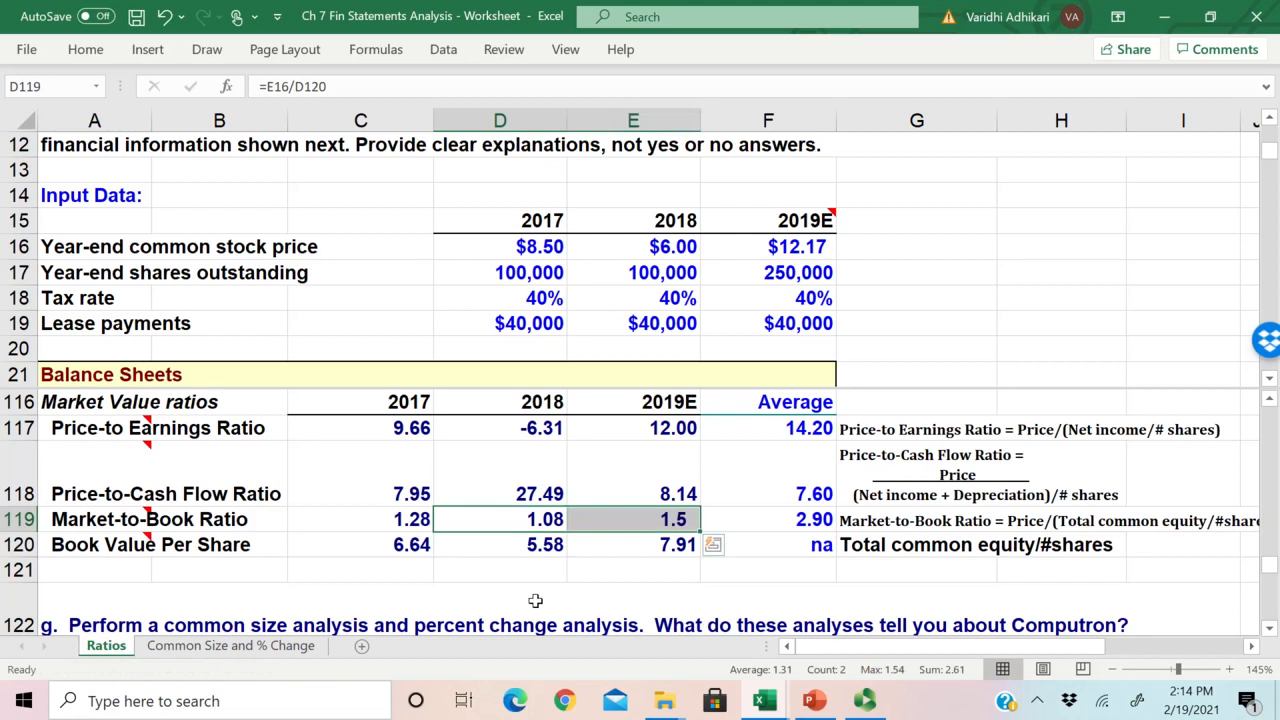
# Step: Check the copied Market-to-Book formula in E119 and compare the 2019E ratio with the industry average in F119
pyautogui.click(636, 522)
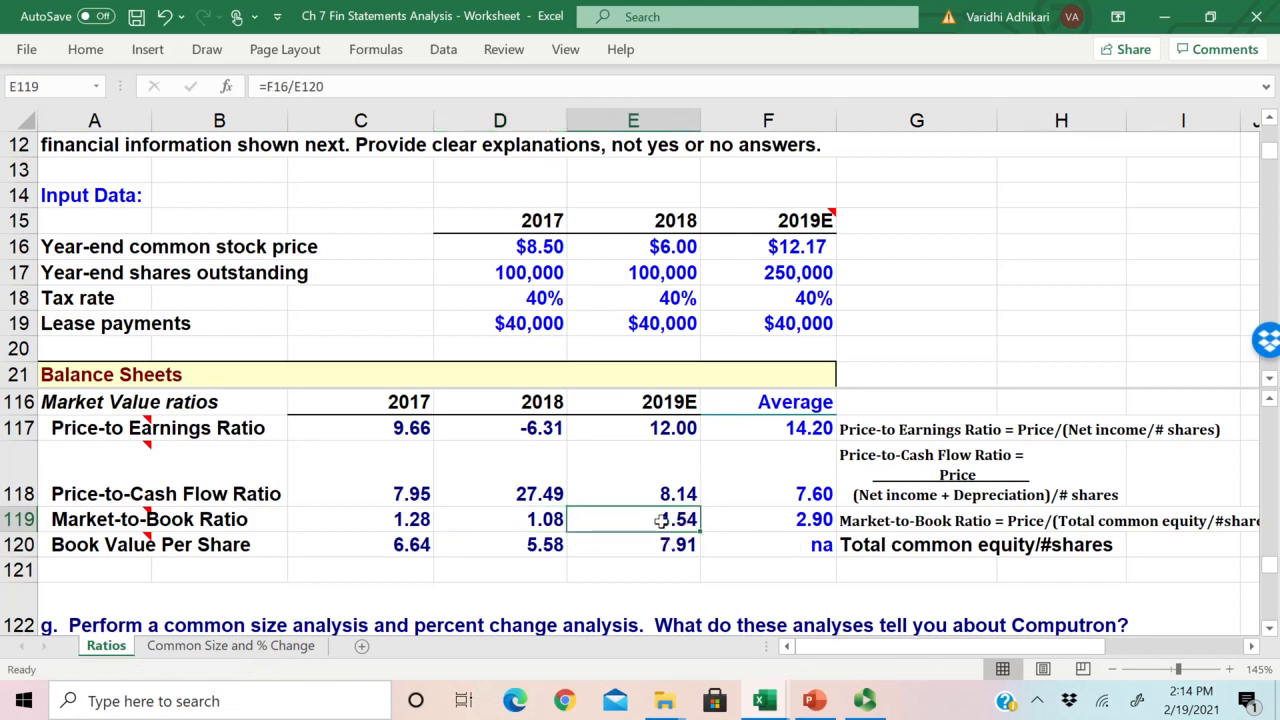
pyautogui.moveTo(818, 522); pyautogui.dragTo(674, 520)
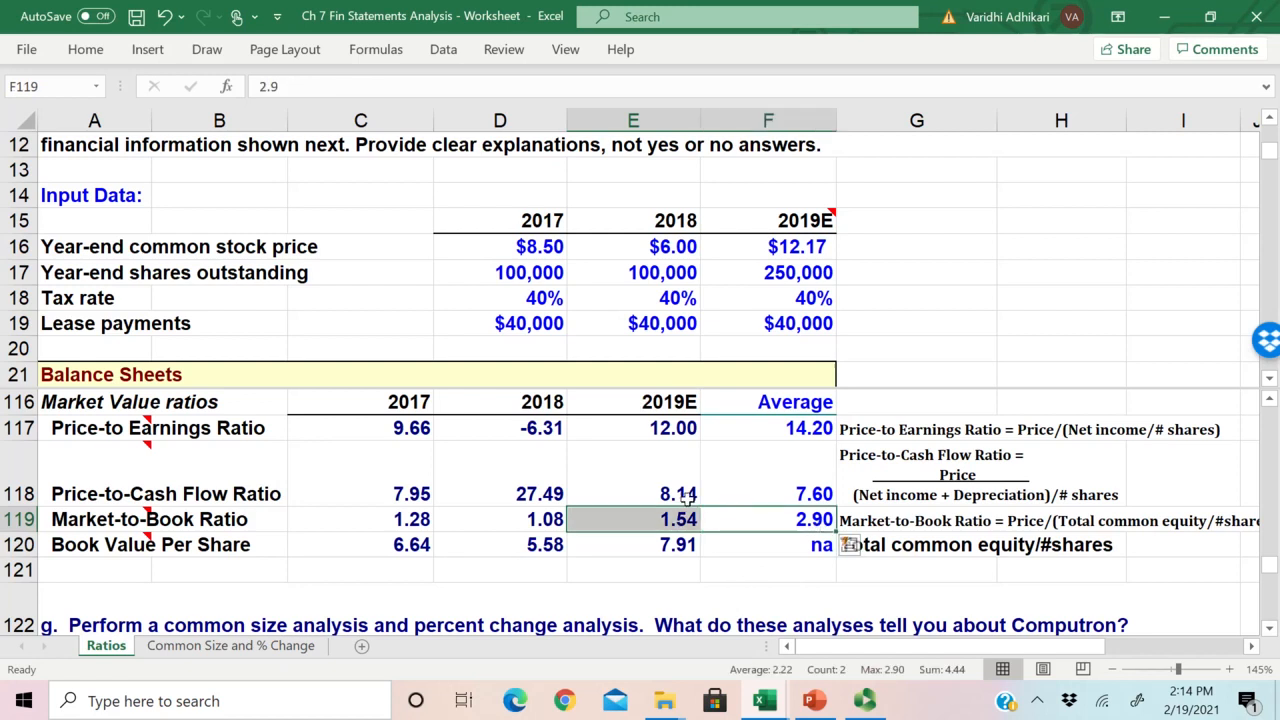
pyautogui.click(580, 563)
# Step: Locate the DuPont Analysis table under question h and check the source of the 2017 profit margin in D130
pyautogui.scroll(-2, 530, 485)
pyautogui.scroll(1, 549, 492)
pyautogui.scroll(-1, 549, 492)
pyautogui.scroll(2, 549, 492)
pyautogui.scroll(-2, 549, 492)
pyautogui.scroll(-2, 549, 492)
pyautogui.scroll(1, 549, 492)
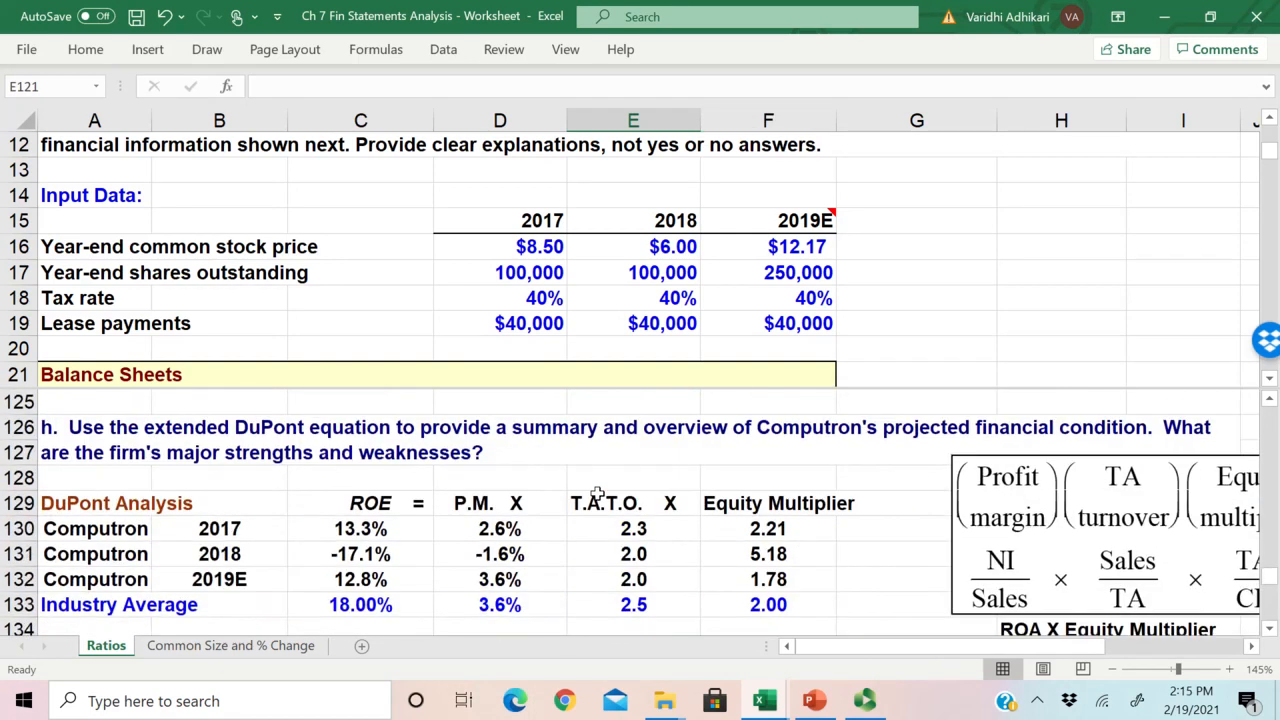
pyautogui.hotkey('alt', 'Tab')
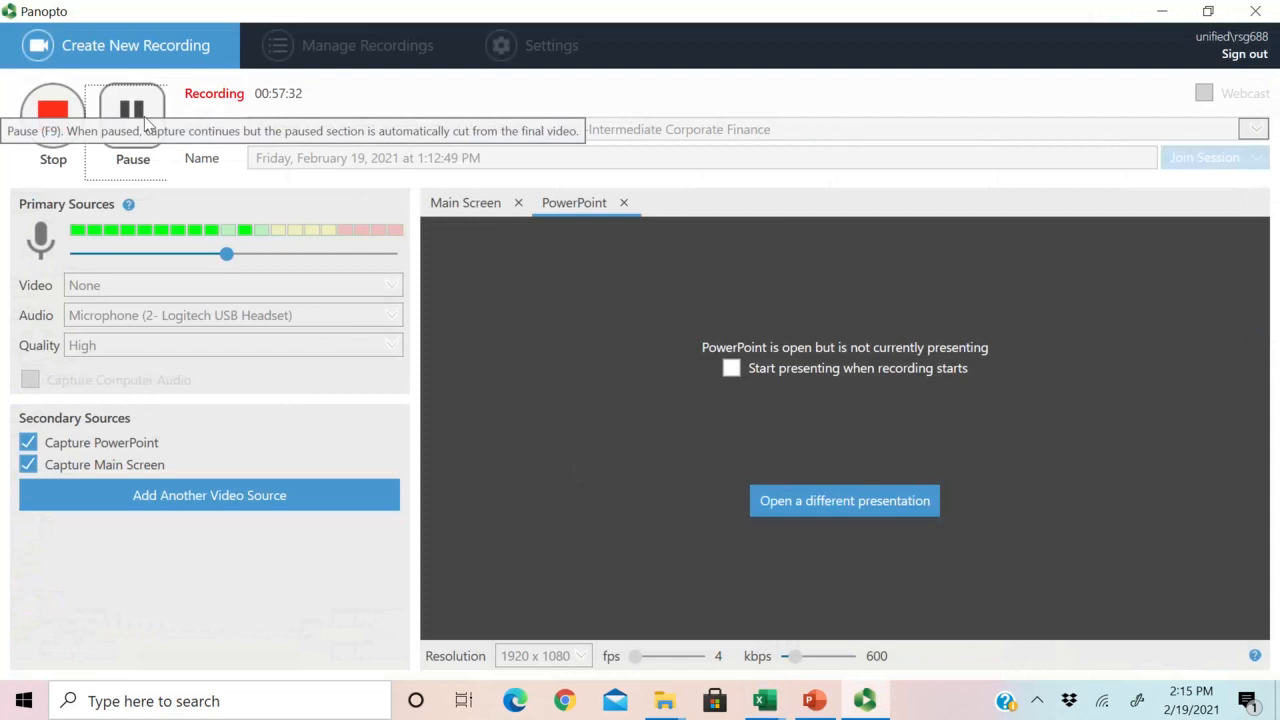
pyautogui.click(1162, 11)
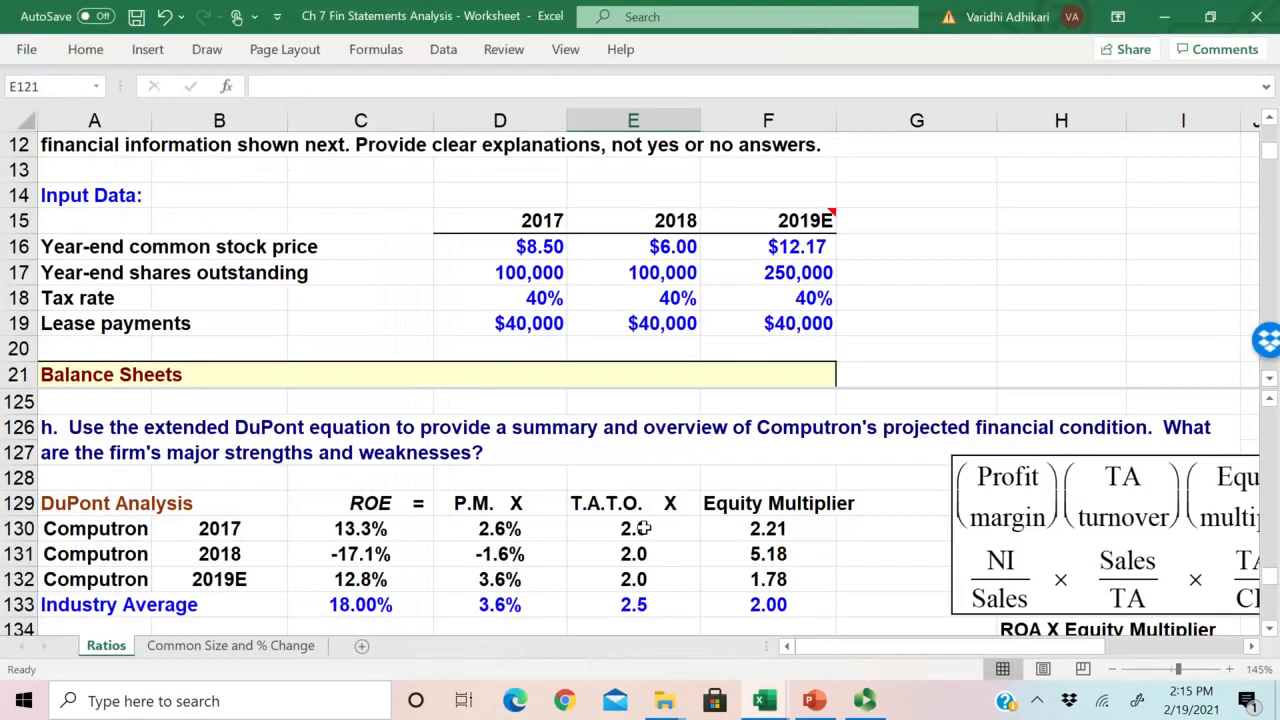
pyautogui.click(496, 538)
pyautogui.scroll(-1, 496, 538)
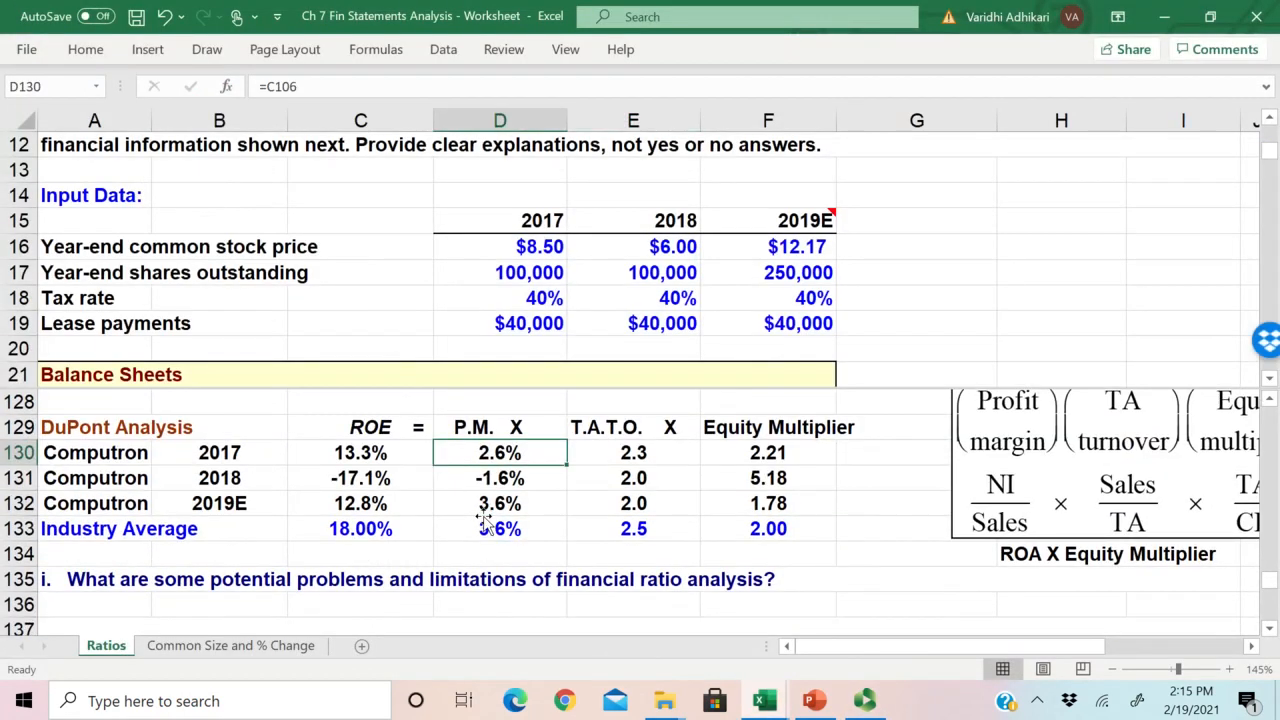
pyautogui.click(108, 430)
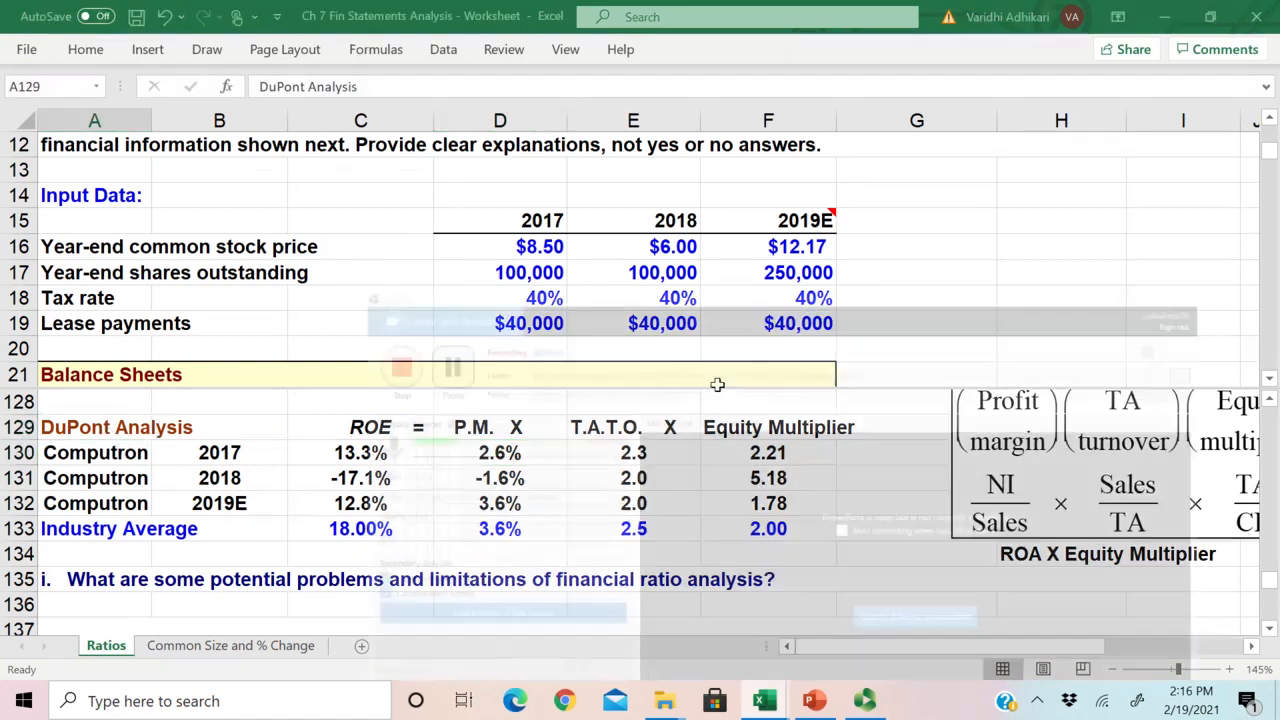
# Step: Examine the DuPont equation beside the table, which combines profit margin, total asset turnover and equity multiplier into ROE
pyautogui.moveTo(872, 651); pyautogui.dragTo(1107, 660)
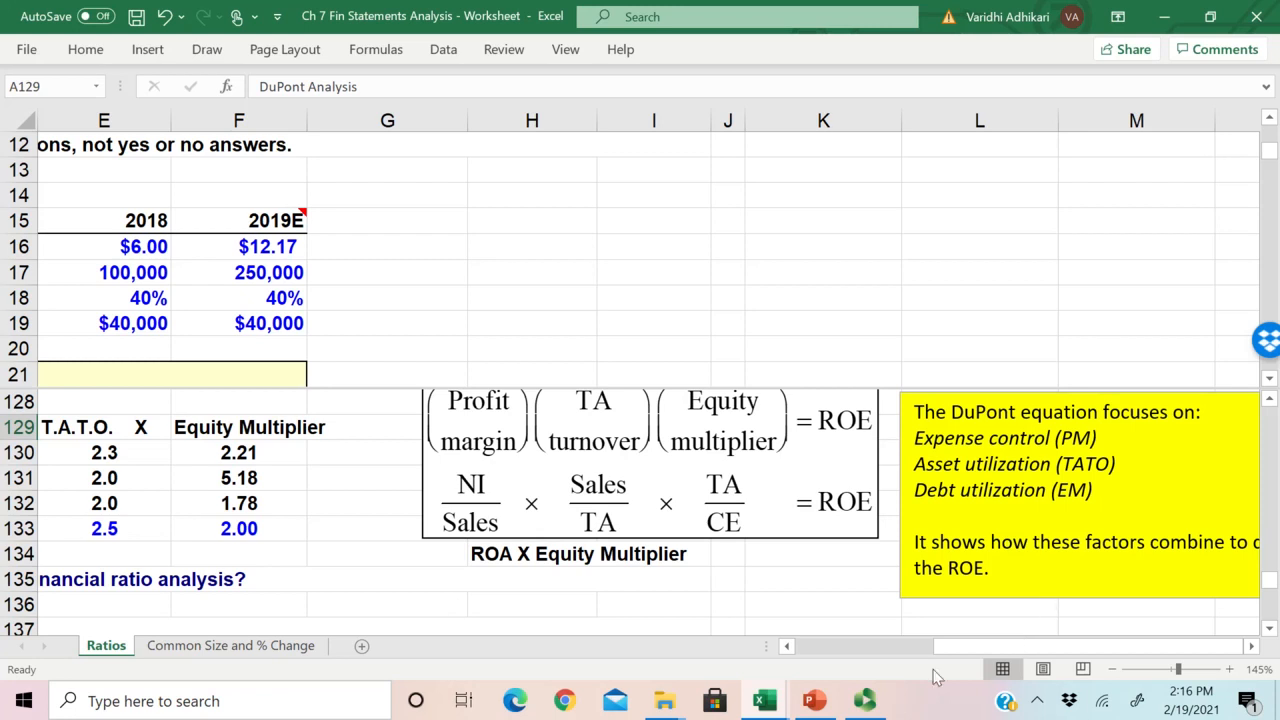
pyautogui.click(709, 522)
pyautogui.scroll(1, 714, 548)
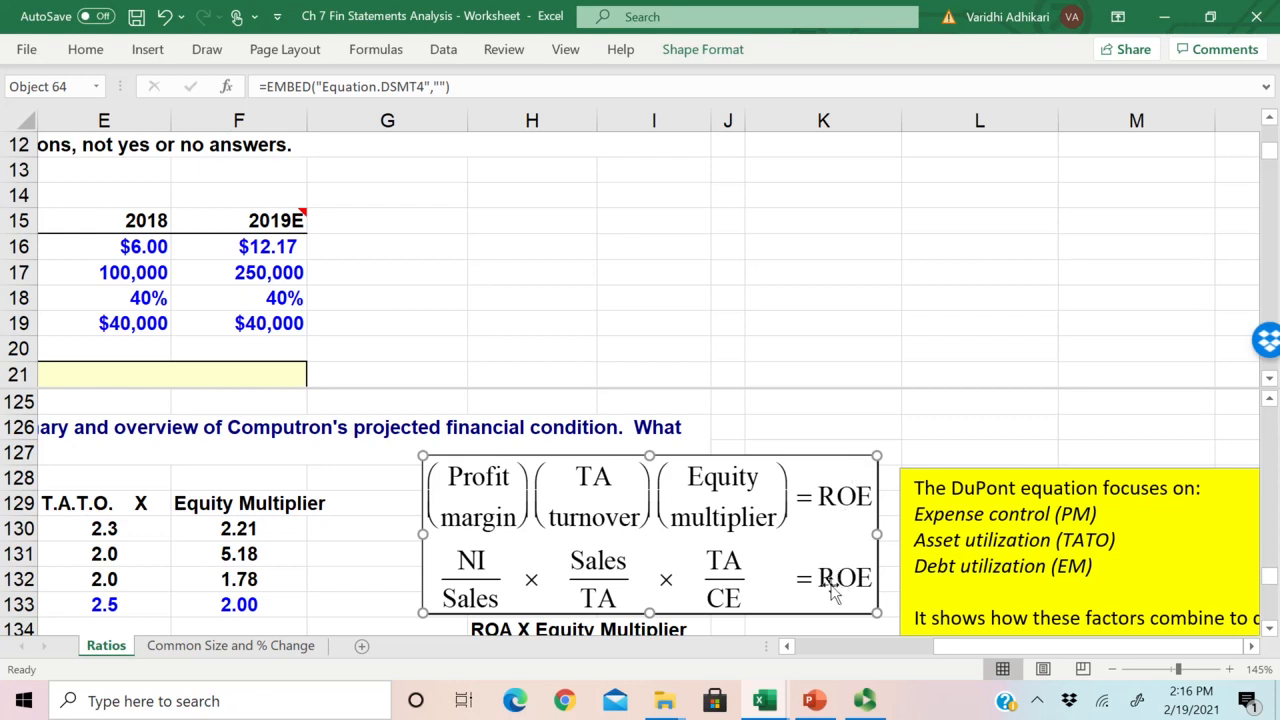
pyautogui.moveTo(966, 648); pyautogui.dragTo(946, 650)
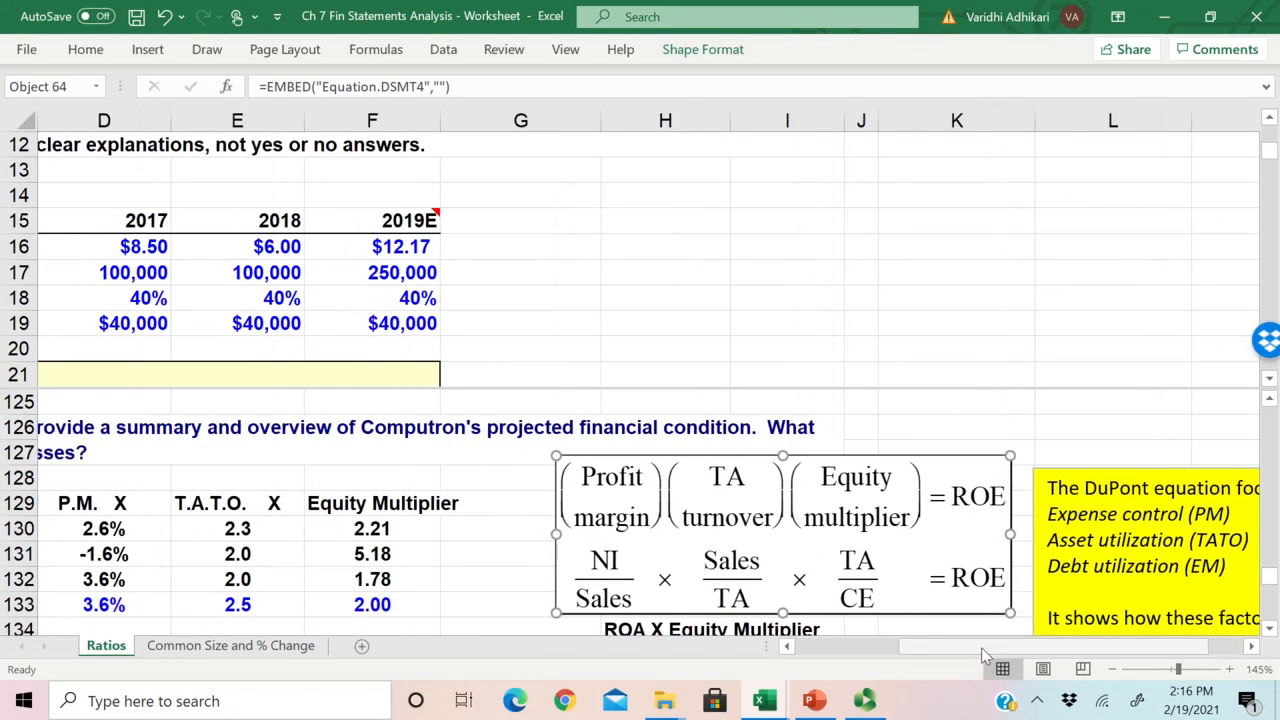
pyautogui.moveTo(985, 652); pyautogui.dragTo(985, 652)
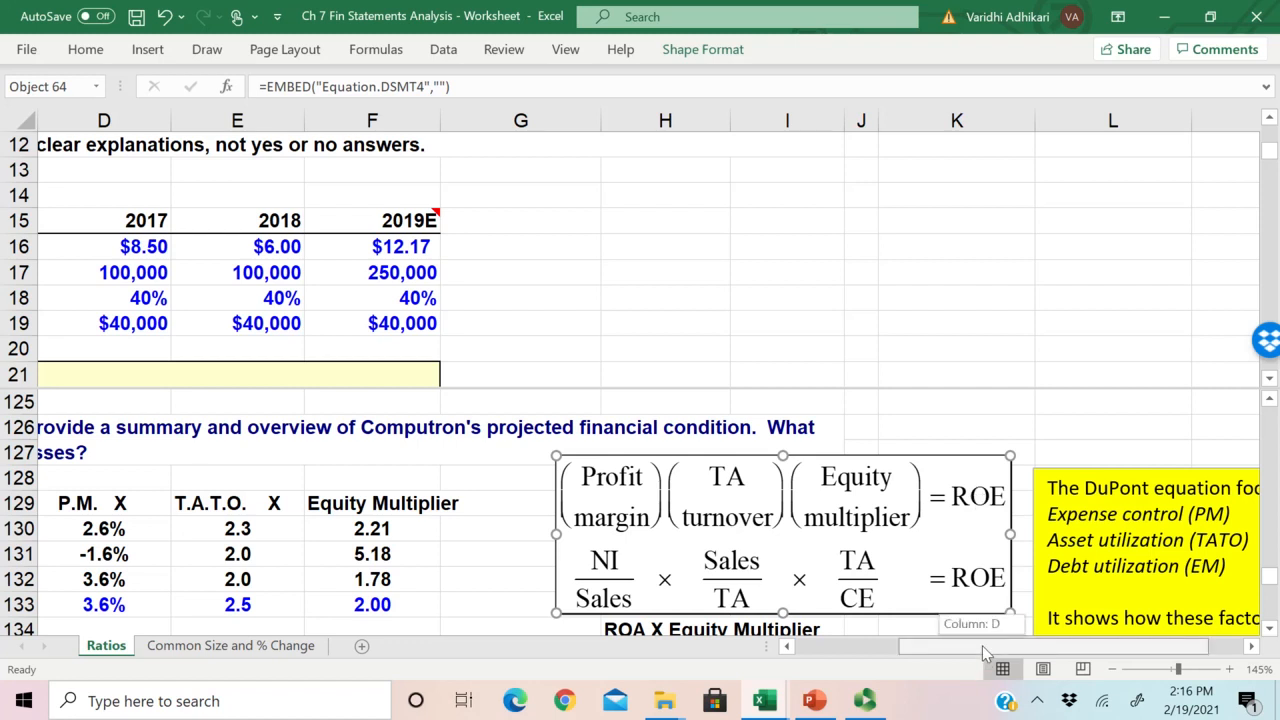
pyautogui.moveTo(985, 652); pyautogui.dragTo(985, 652)
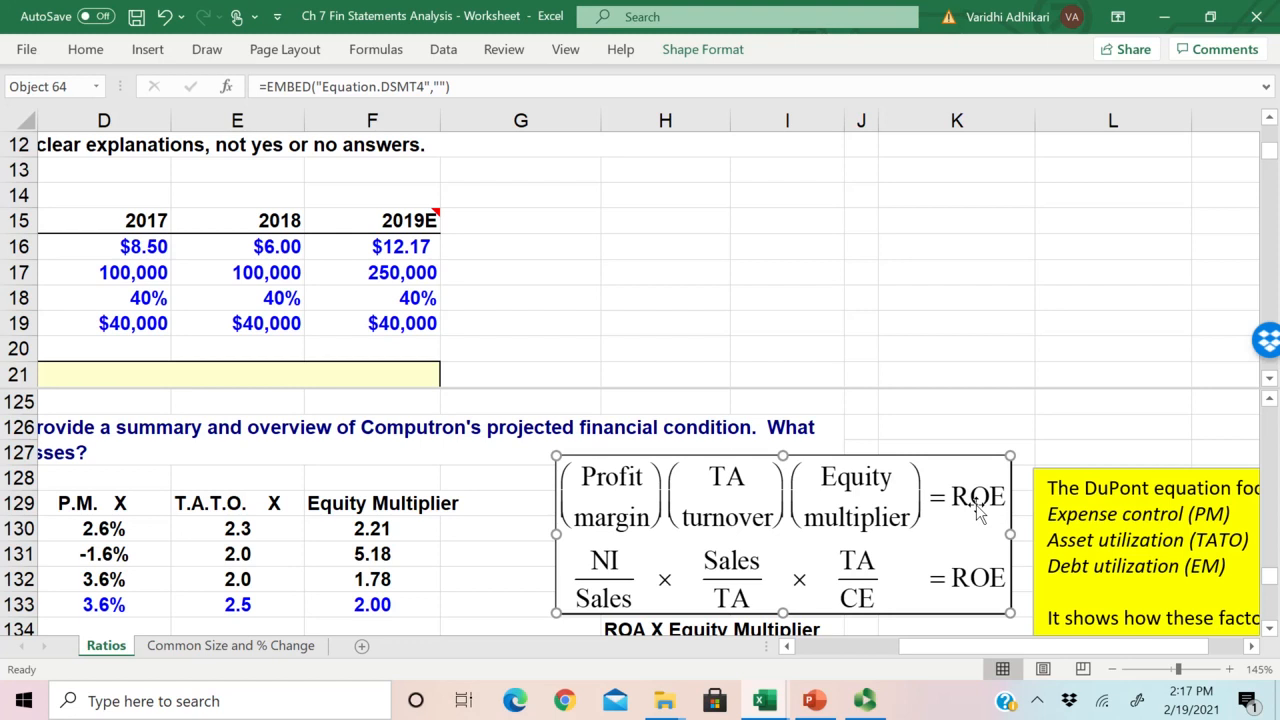
# Step: Review the earlier asset management ratios and inspect the 2018 Total Asset Turnover formula in D91
pyautogui.moveTo(950, 646); pyautogui.dragTo(791, 646)
pyautogui.click(410, 290)
pyautogui.scroll(4, 405, 295)
pyautogui.click(443, 333)
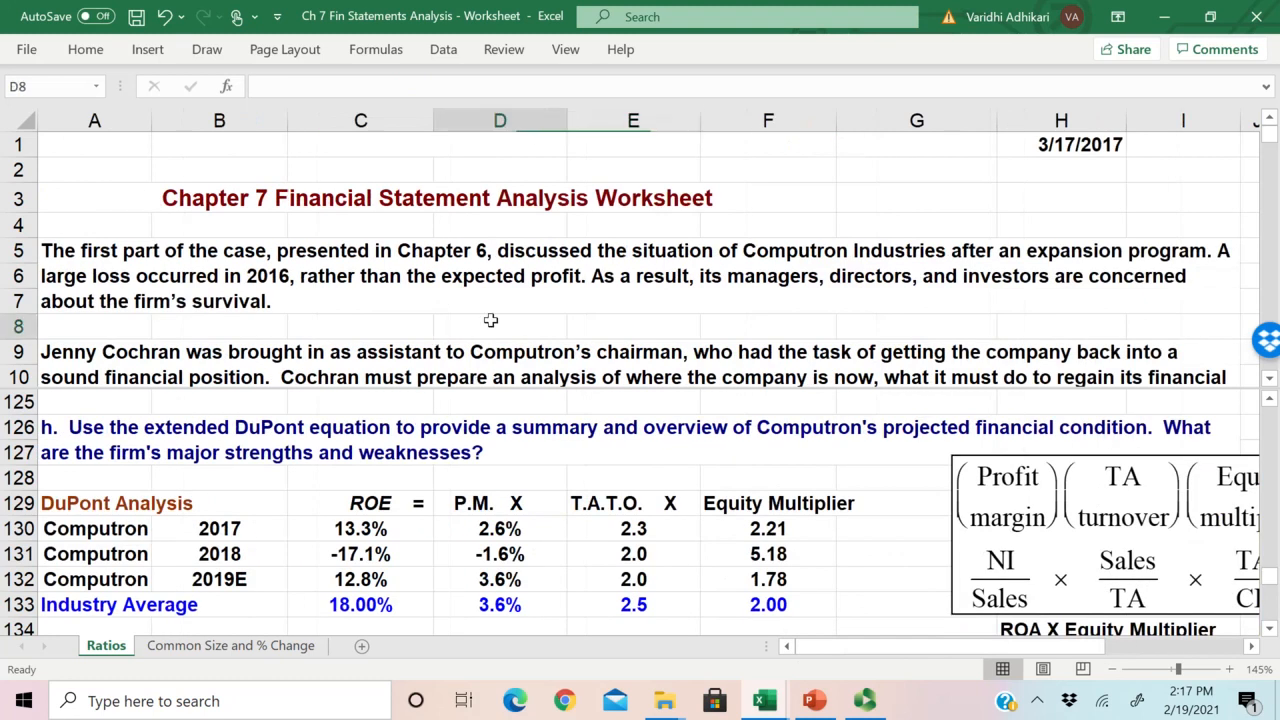
pyautogui.click(480, 483)
pyautogui.scroll(10, 480, 483)
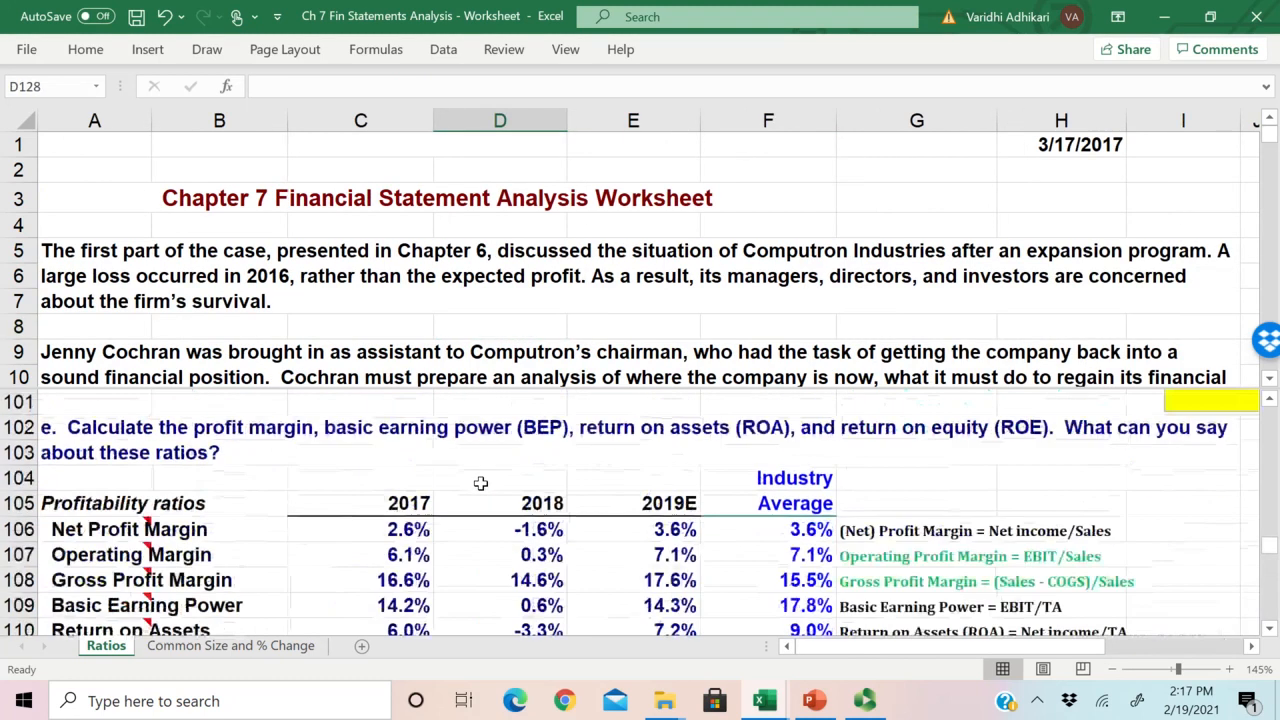
pyautogui.scroll(3, 480, 483)
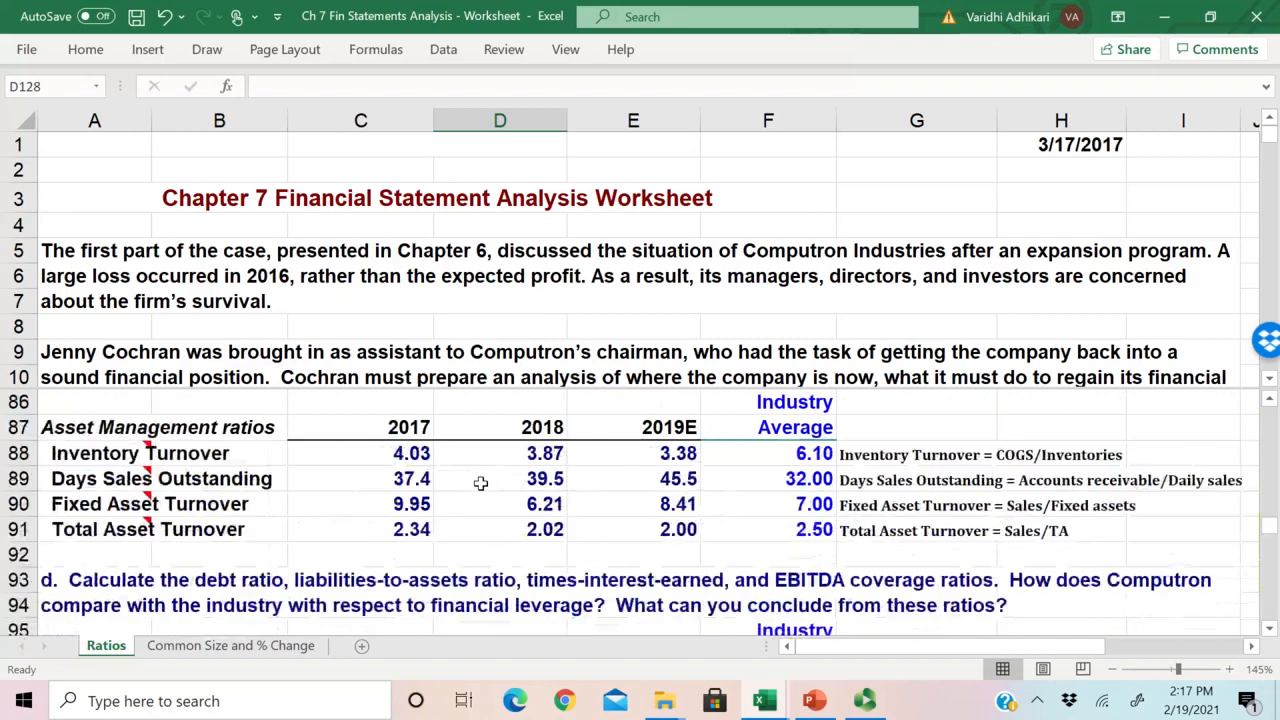
pyautogui.click(515, 528)
pyautogui.scroll(3, 500, 515)
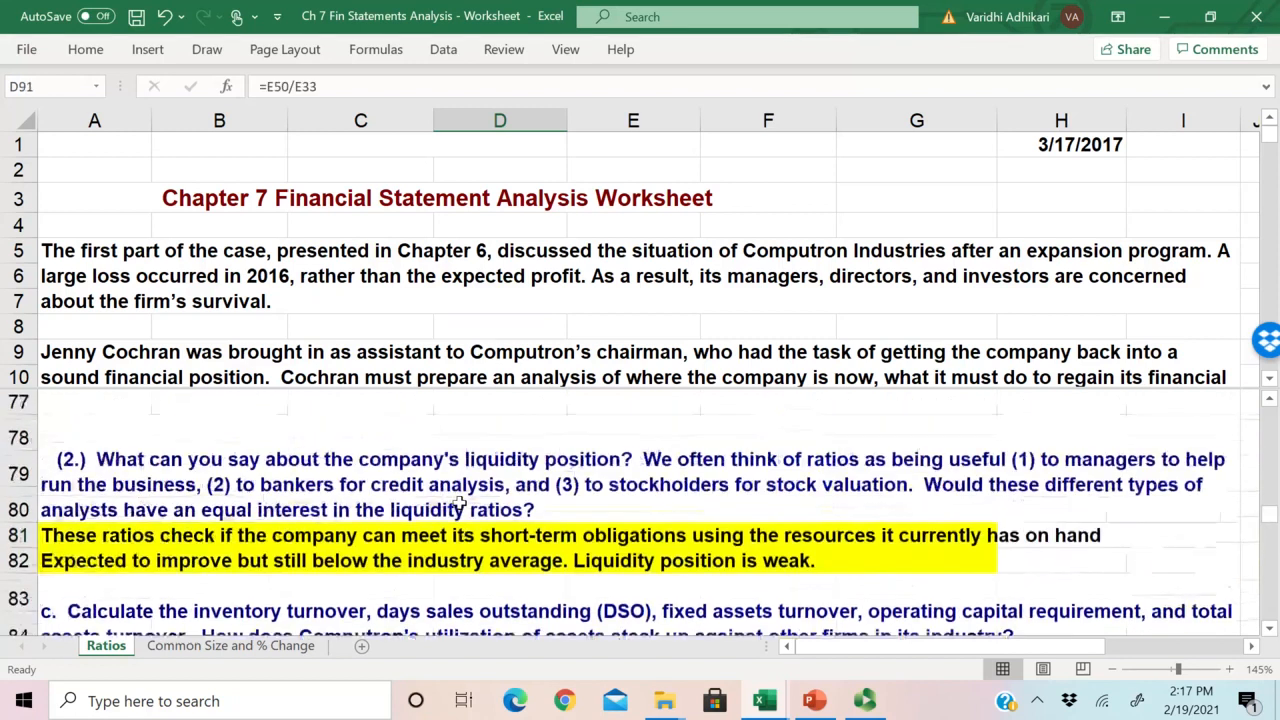
# Step: Go to the profitability ratios and select the Return on Equity values for 2017 through 2019E in C111:E111
pyautogui.scroll(-7, 459, 502)
pyautogui.scroll(-2, 459, 502)
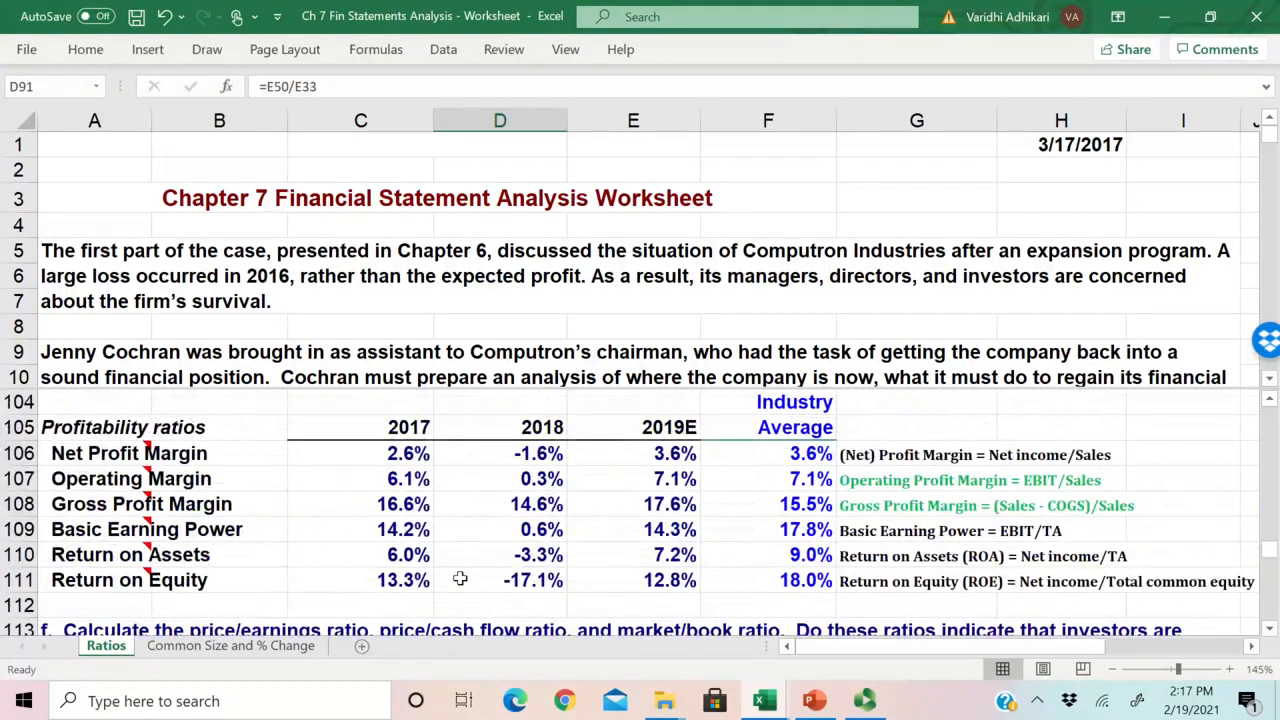
pyautogui.moveTo(418, 580); pyautogui.dragTo(660, 581)
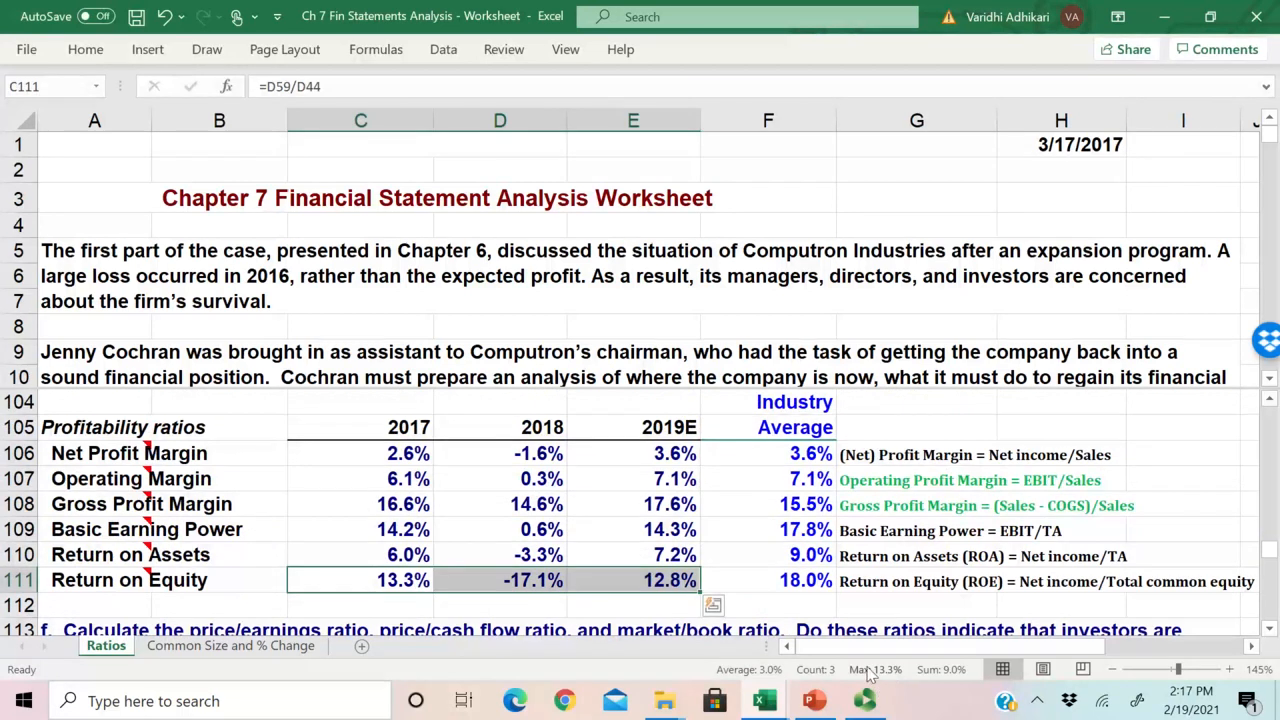
# Step: Compare the 2019E Return on Equity in E111 with the industry average in F111 and check the ROE definition beside them
pyautogui.click(652, 588)
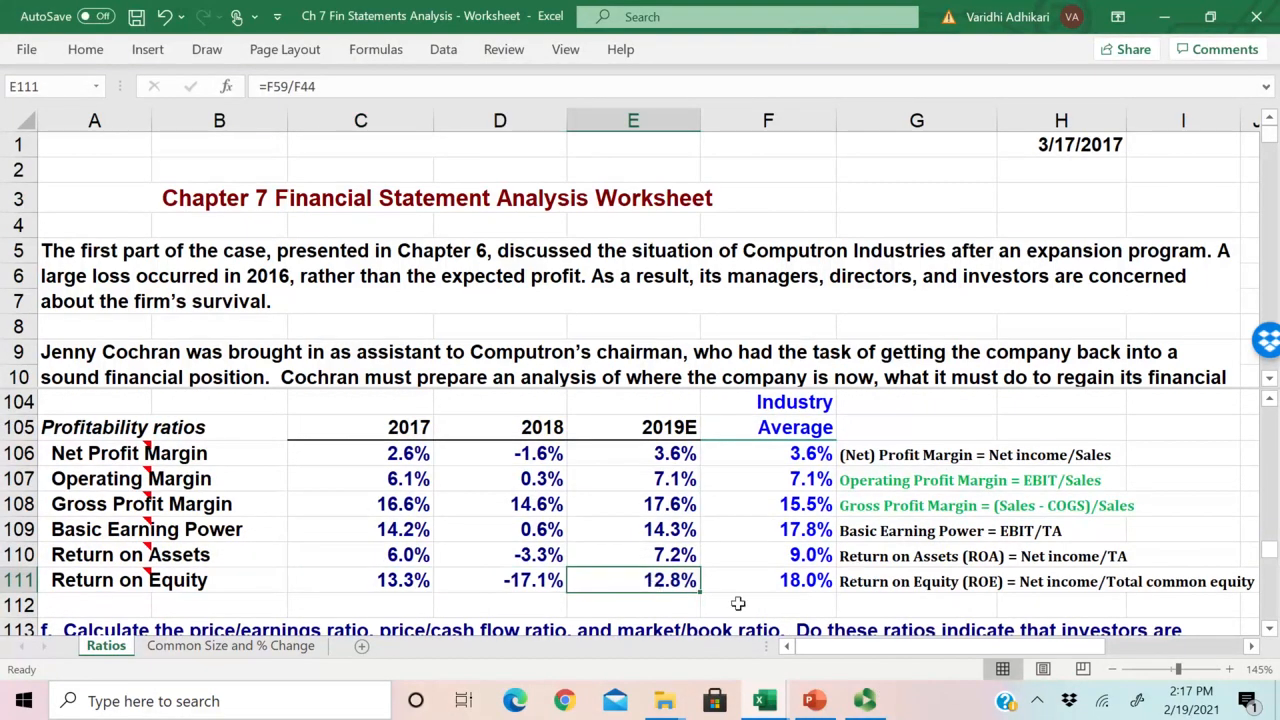
pyautogui.click(790, 586)
pyautogui.press('Left')
pyautogui.scroll(-1, 612, 600)
pyautogui.click(1050, 499)
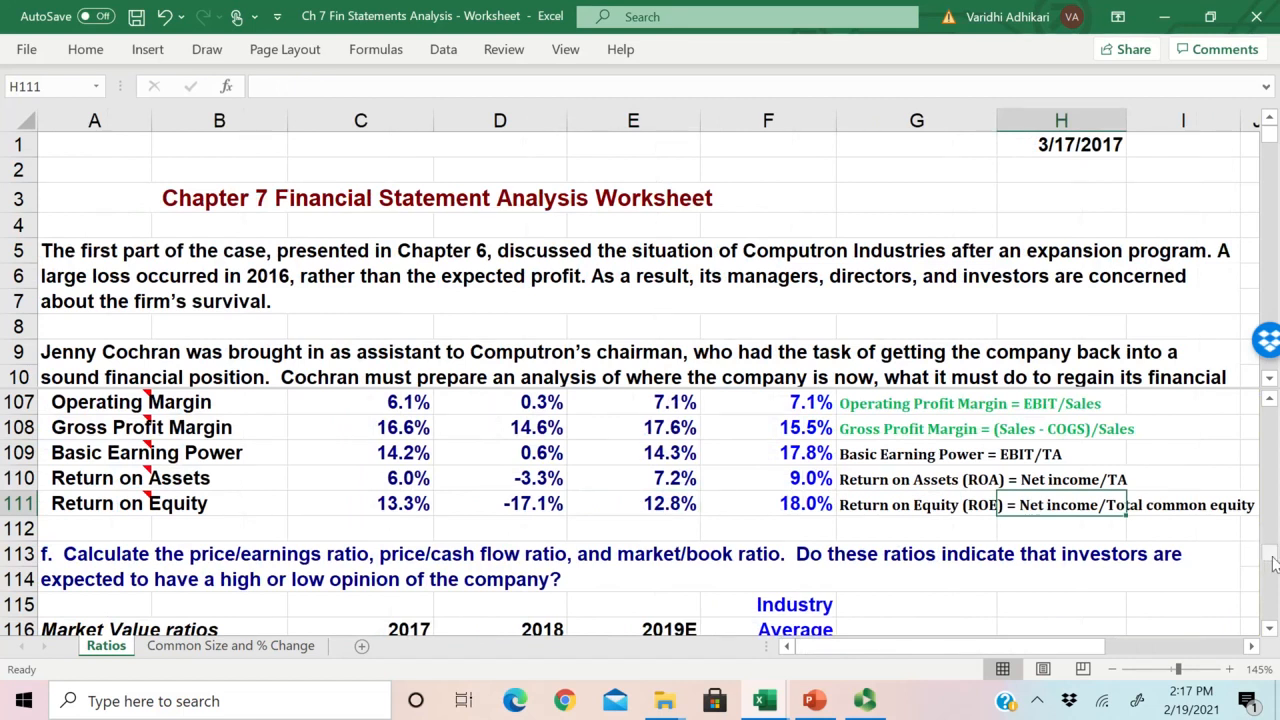
# Step: Return to the DuPont equation and enter NI/CE in K135 beneath its ROE result
pyautogui.moveTo(1271, 557)
pyautogui.mouseDown()
pyautogui.moveTo(1271, 599)
pyautogui.moveTo(1271, 582)
pyautogui.mouseUp()
pyautogui.moveTo(1020, 647); pyautogui.dragTo(1123, 645)
pyautogui.scroll(-1, 975, 524)
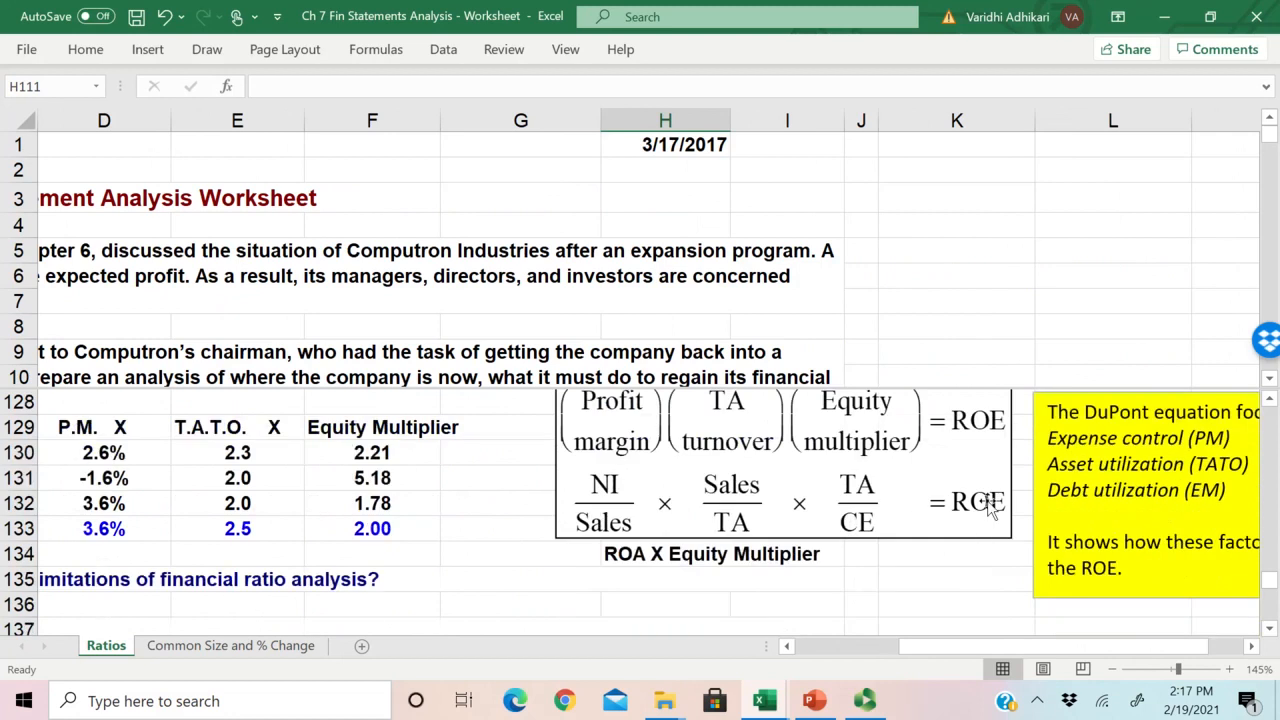
pyautogui.scroll(1, 953, 515)
pyautogui.scroll(1, 953, 515)
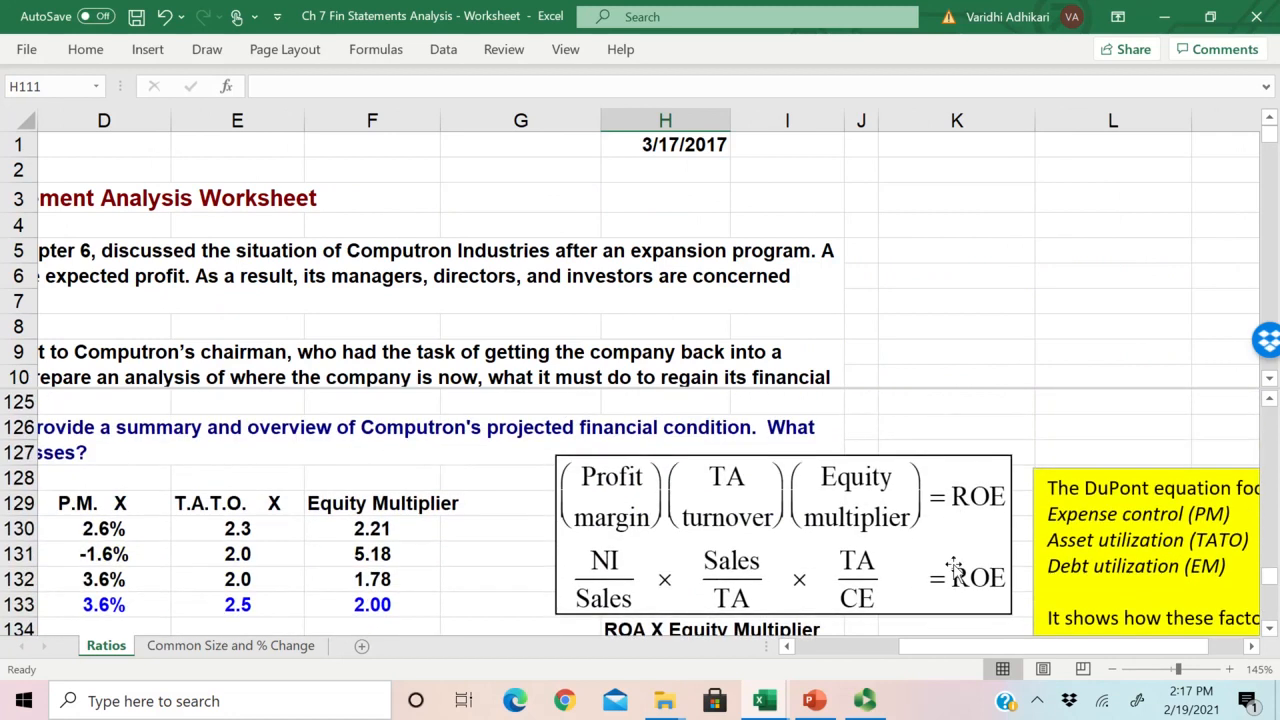
pyautogui.scroll(-1, 951, 568)
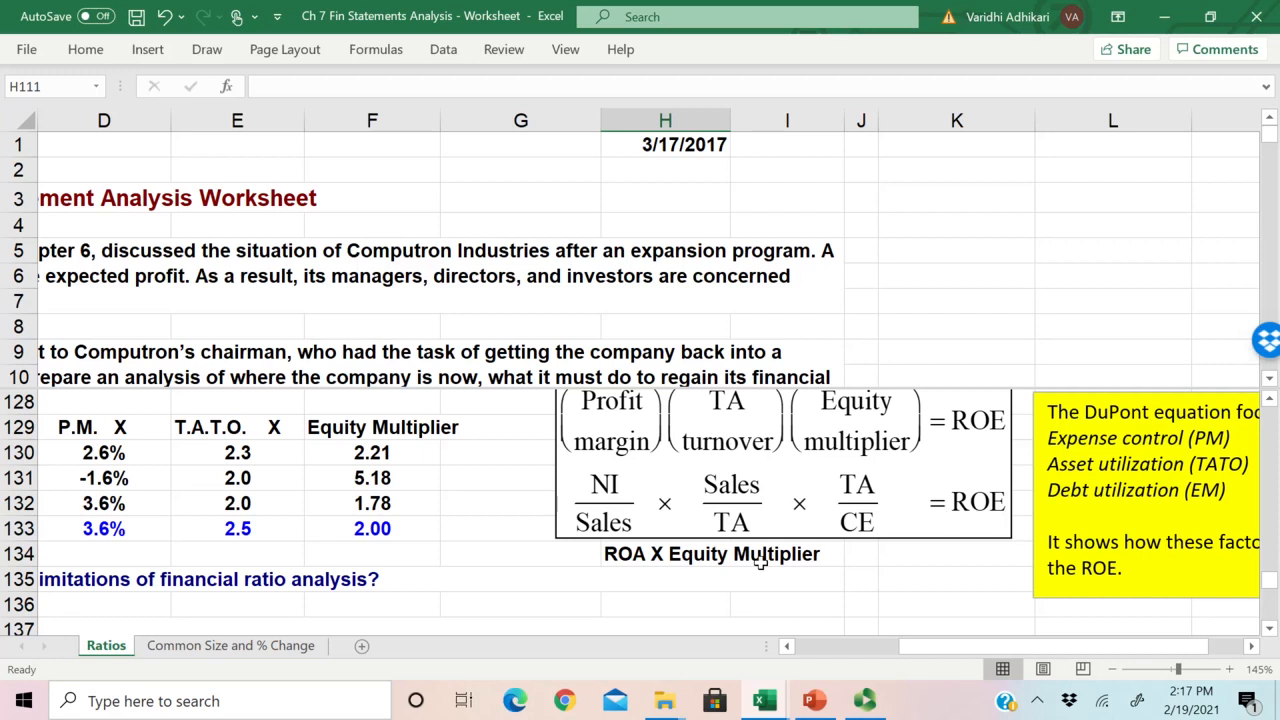
pyautogui.click(975, 579)
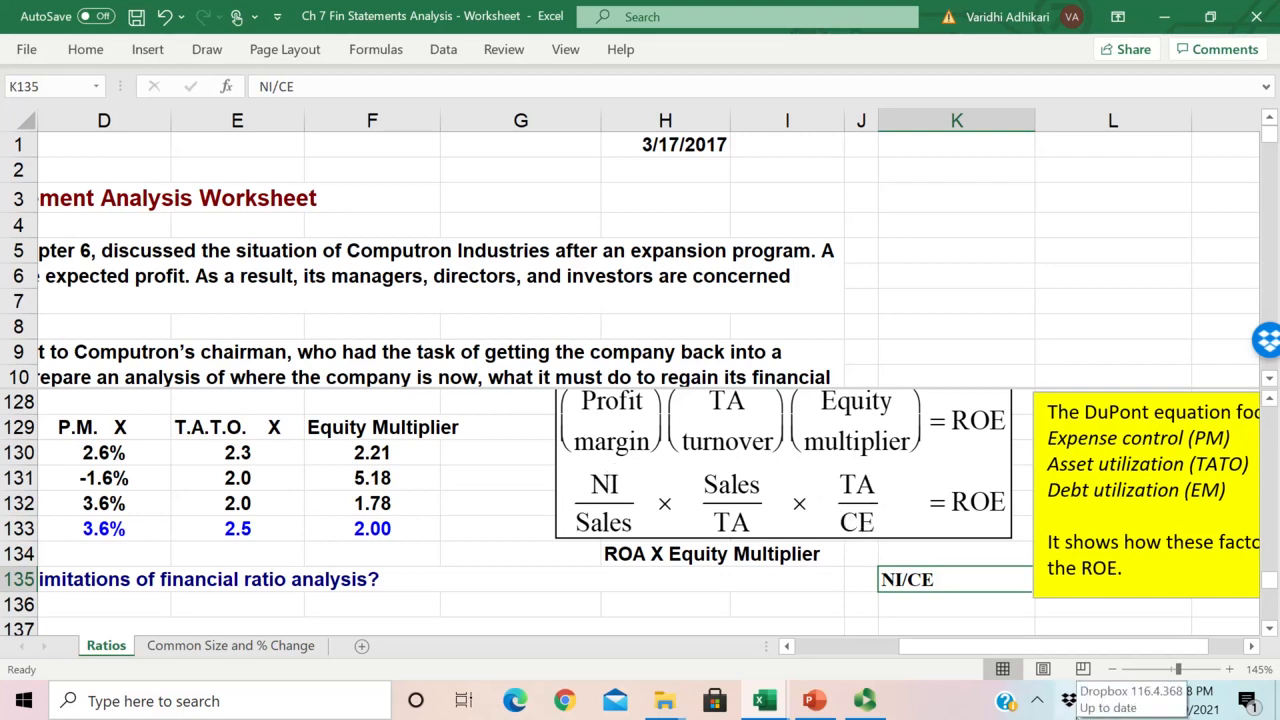
pyautogui.click(703, 594)
pyautogui.click(608, 516)
pyautogui.click(746, 605)
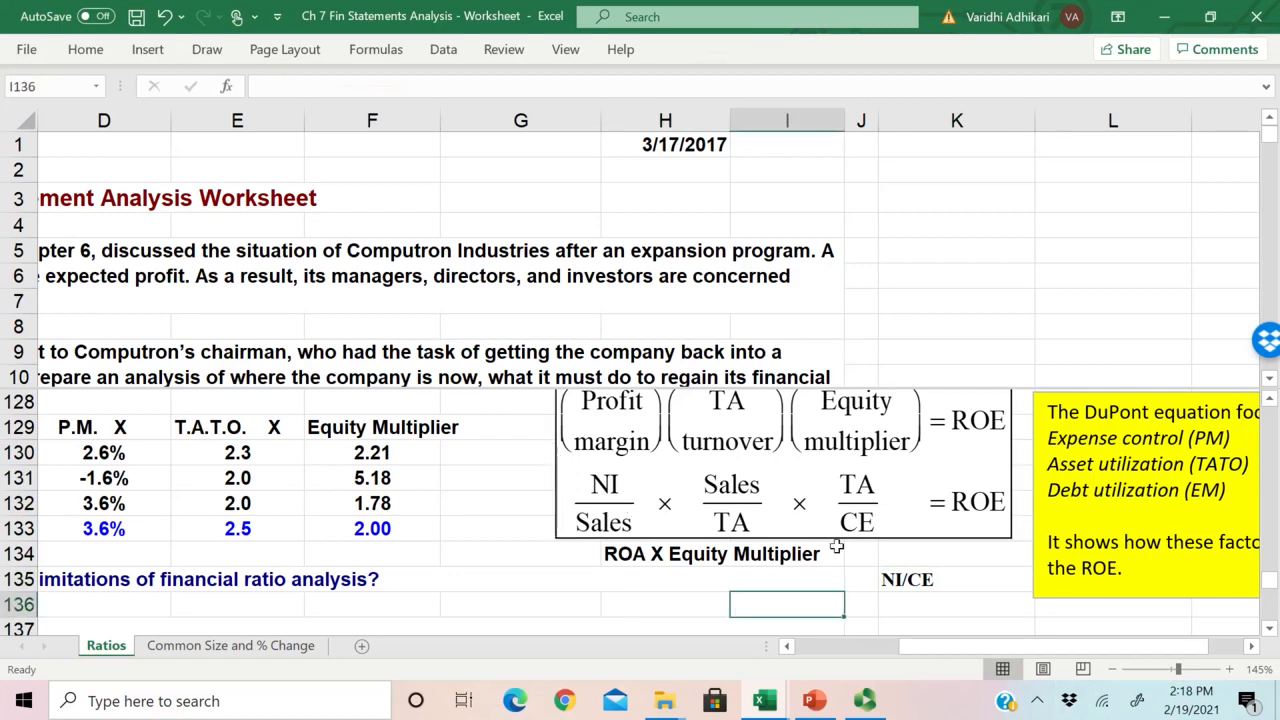
# Step: Review the DuPont equation alongside the table's ROE, P.M., T.A.T.O. and Equity Multiplier columns
pyautogui.scroll(1, 862, 580)
pyautogui.scroll(-1, 908, 593)
pyautogui.moveTo(955, 655); pyautogui.dragTo(920, 654)
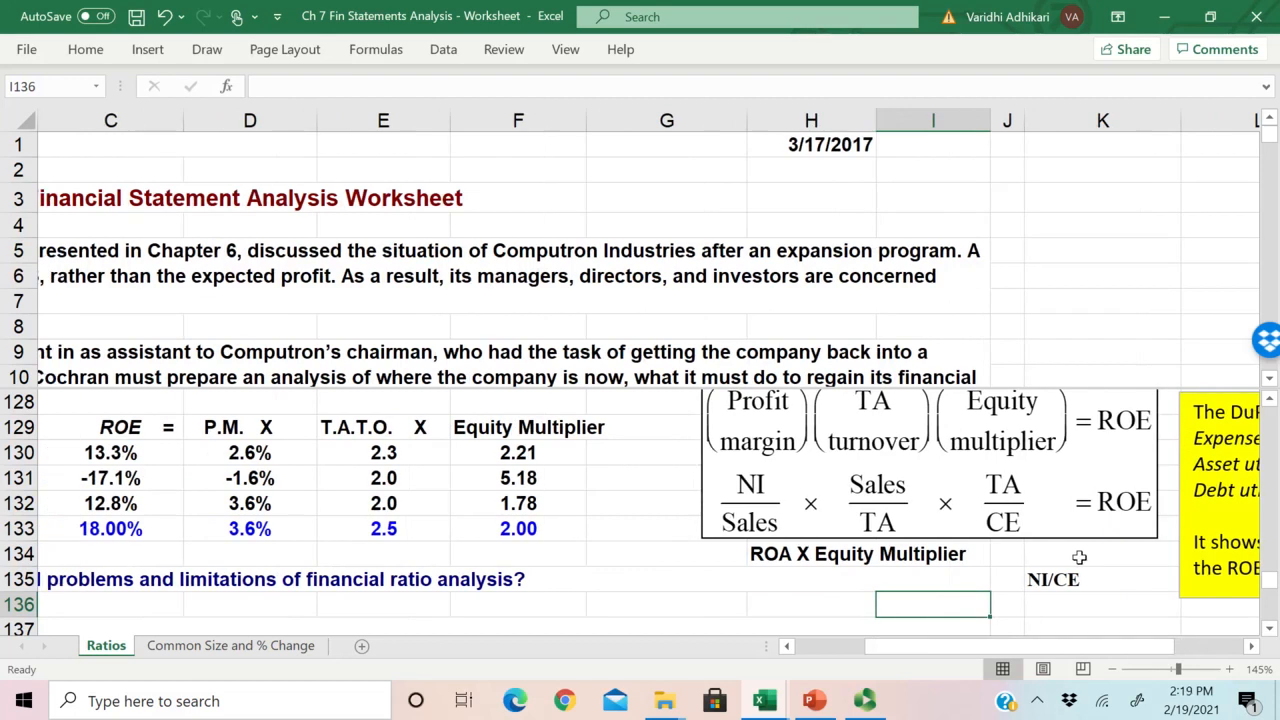
pyautogui.click(1107, 510)
pyautogui.click(948, 612)
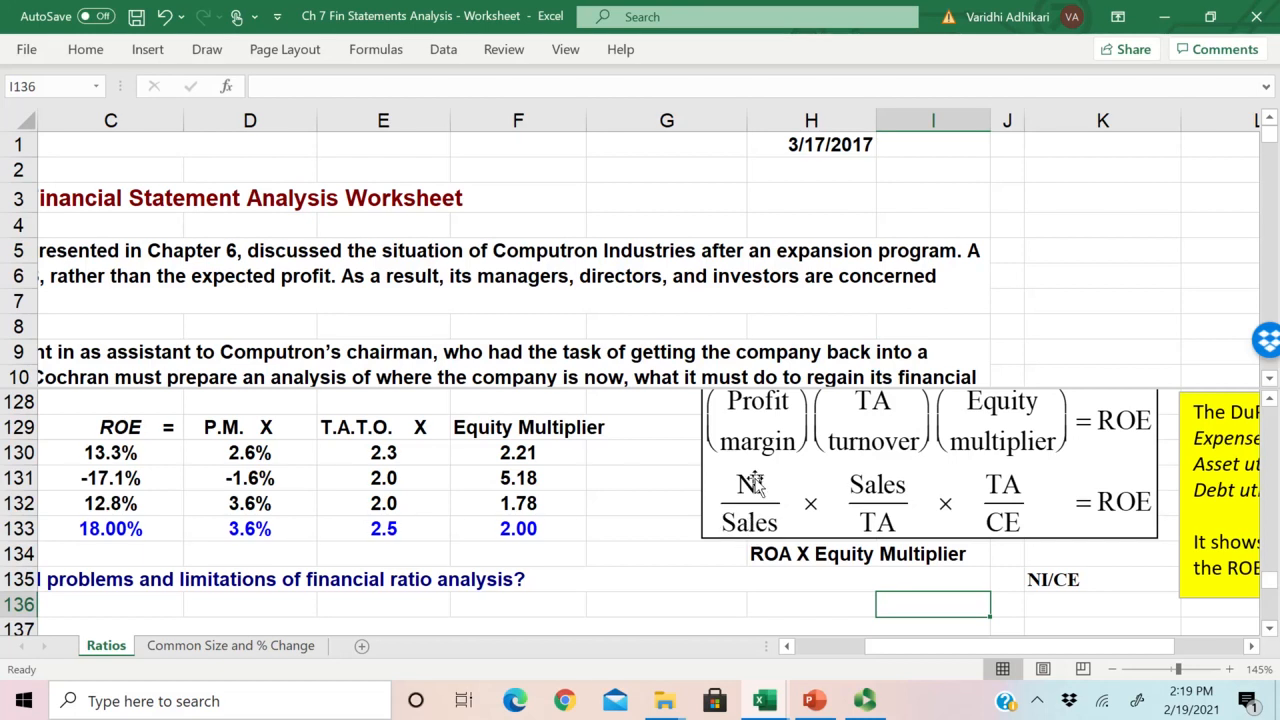
# Step: Examine the DuPont equation's NI/Sales, Sales/TA and TA/CE terms and relate them to the NI/CE note in K135
pyautogui.scroll(1, 762, 484)
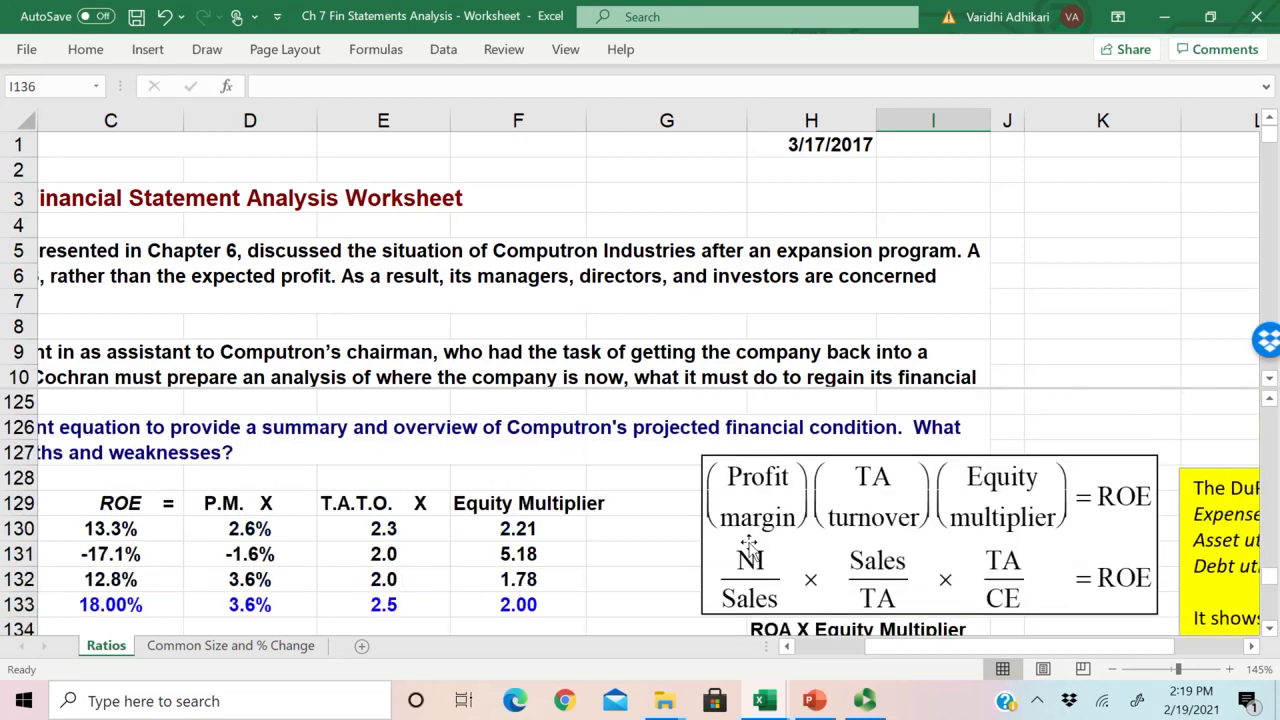
pyautogui.scroll(-1, 790, 580)
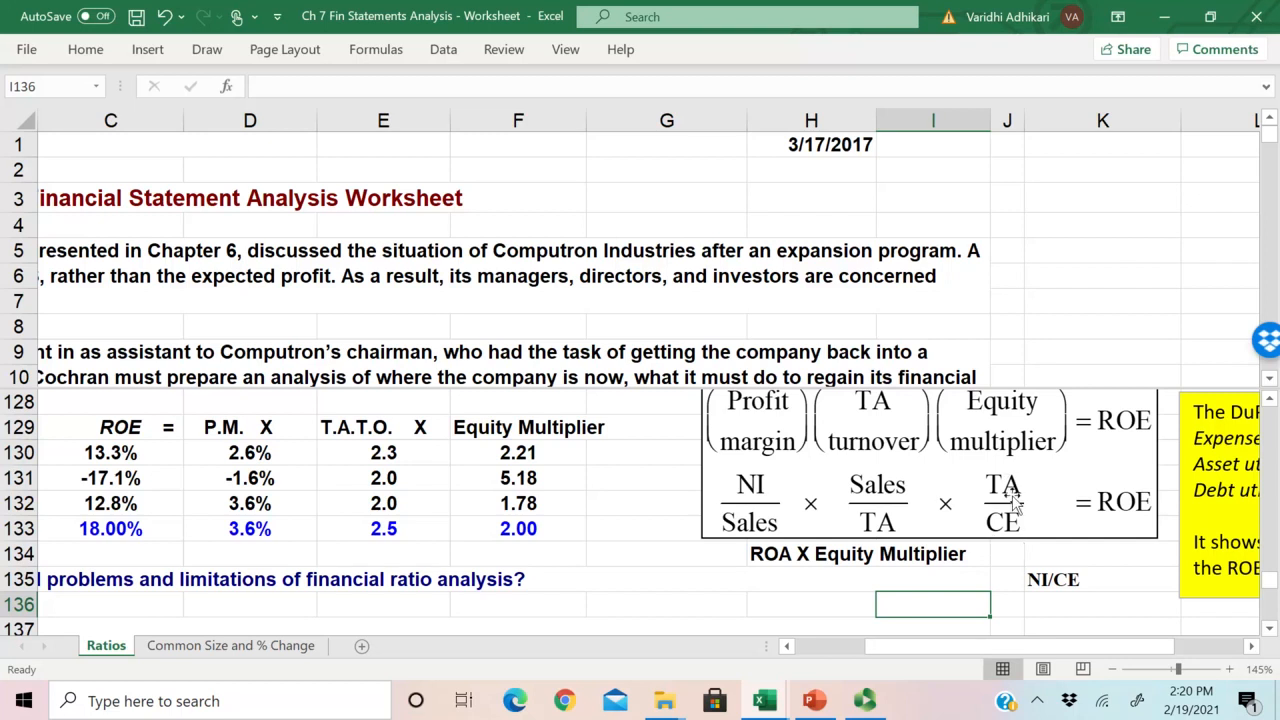
pyautogui.click(1003, 536)
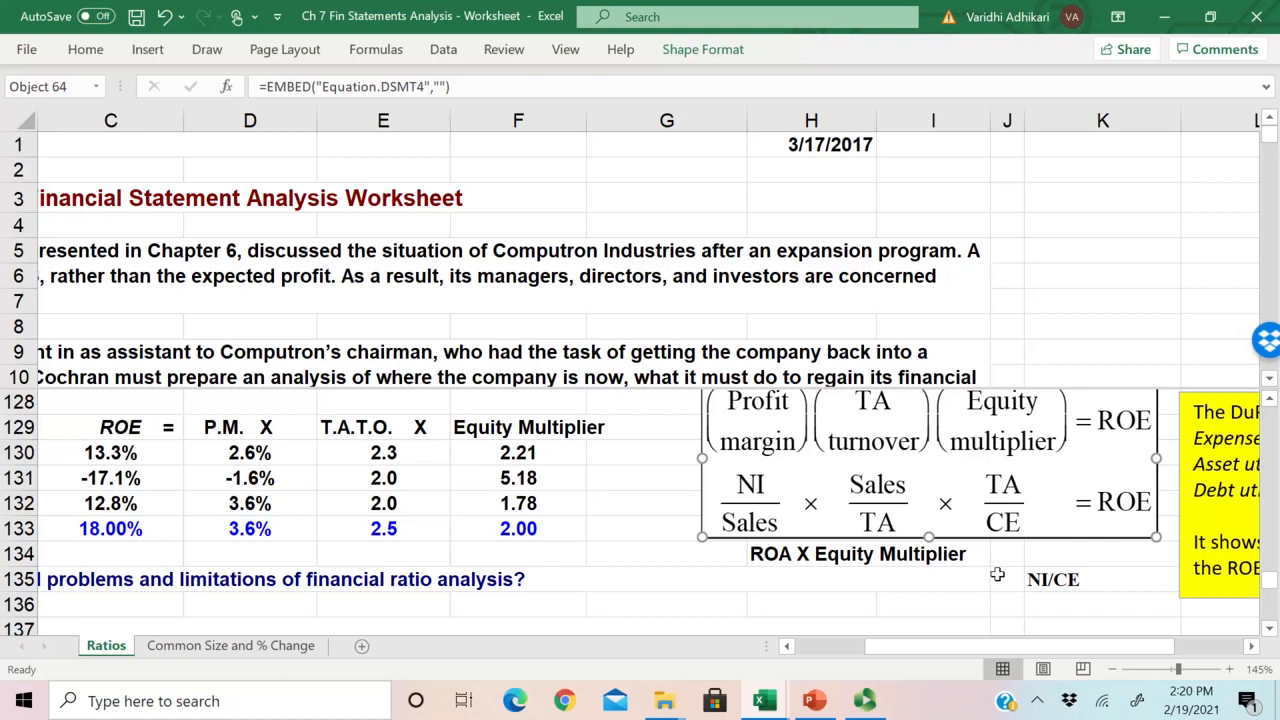
pyautogui.click(986, 623)
pyautogui.scroll(-1, 1063, 597)
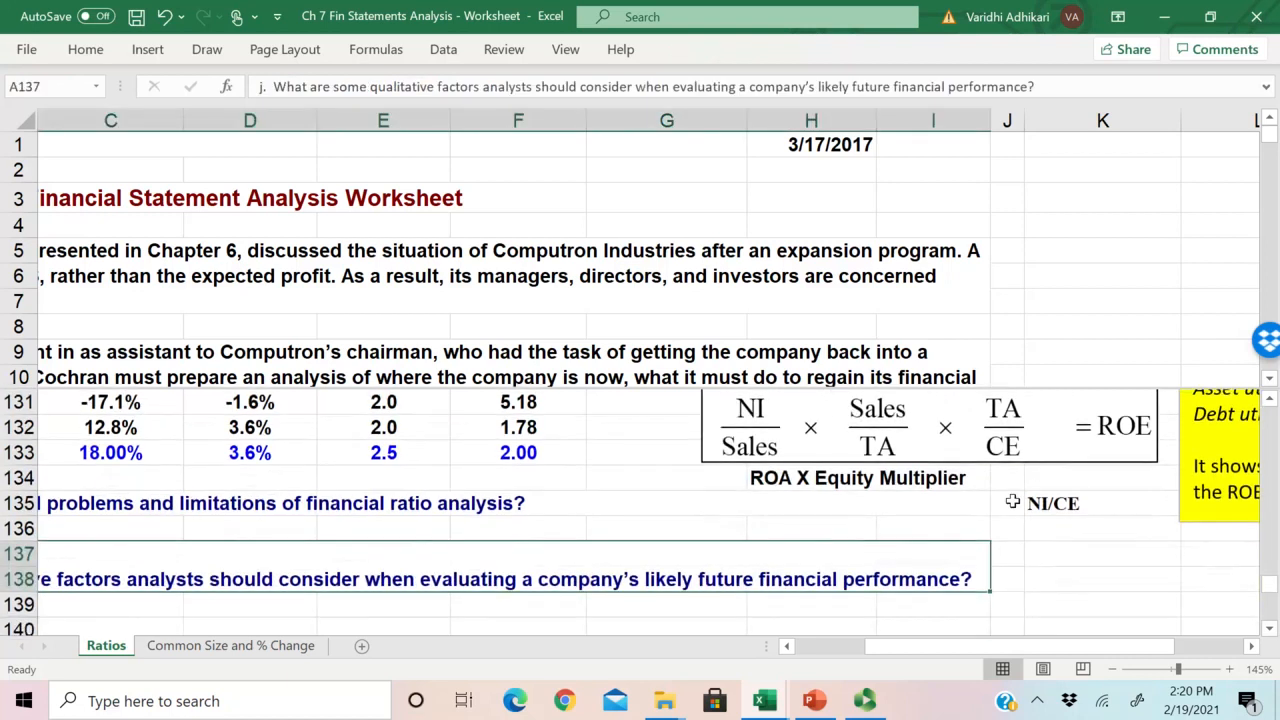
pyautogui.scroll(1, 1030, 540)
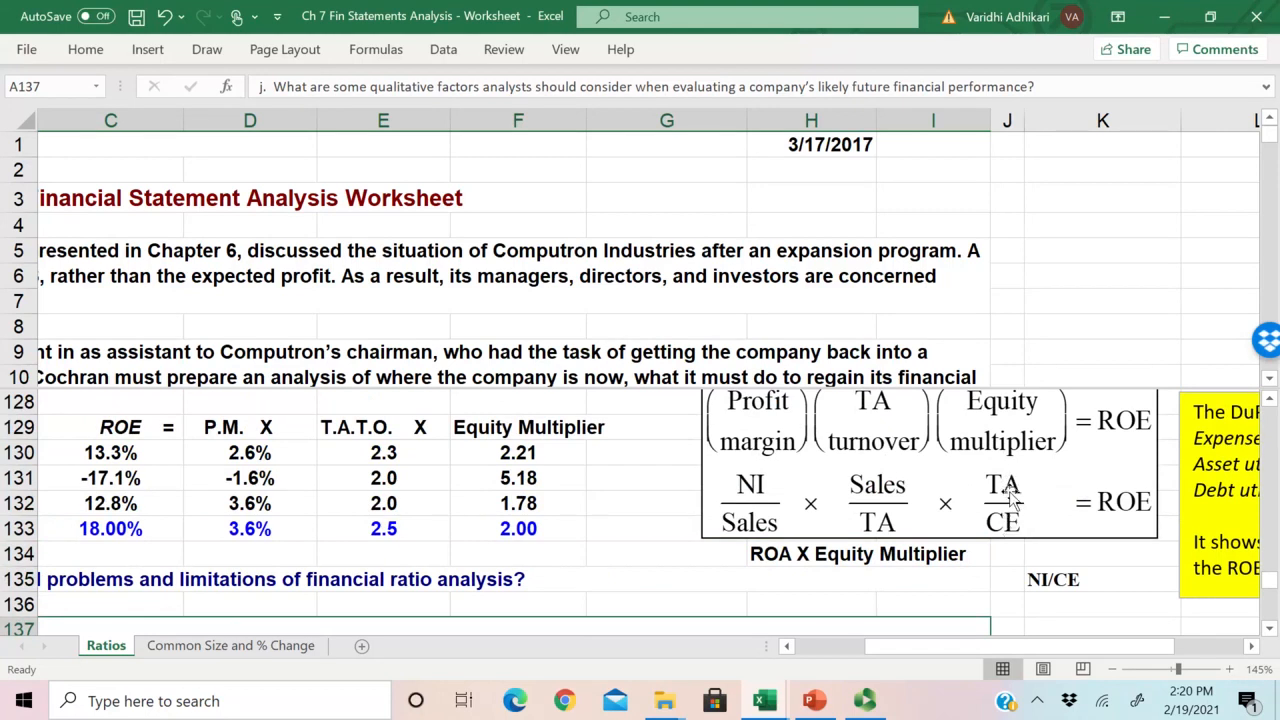
pyautogui.click(1065, 578)
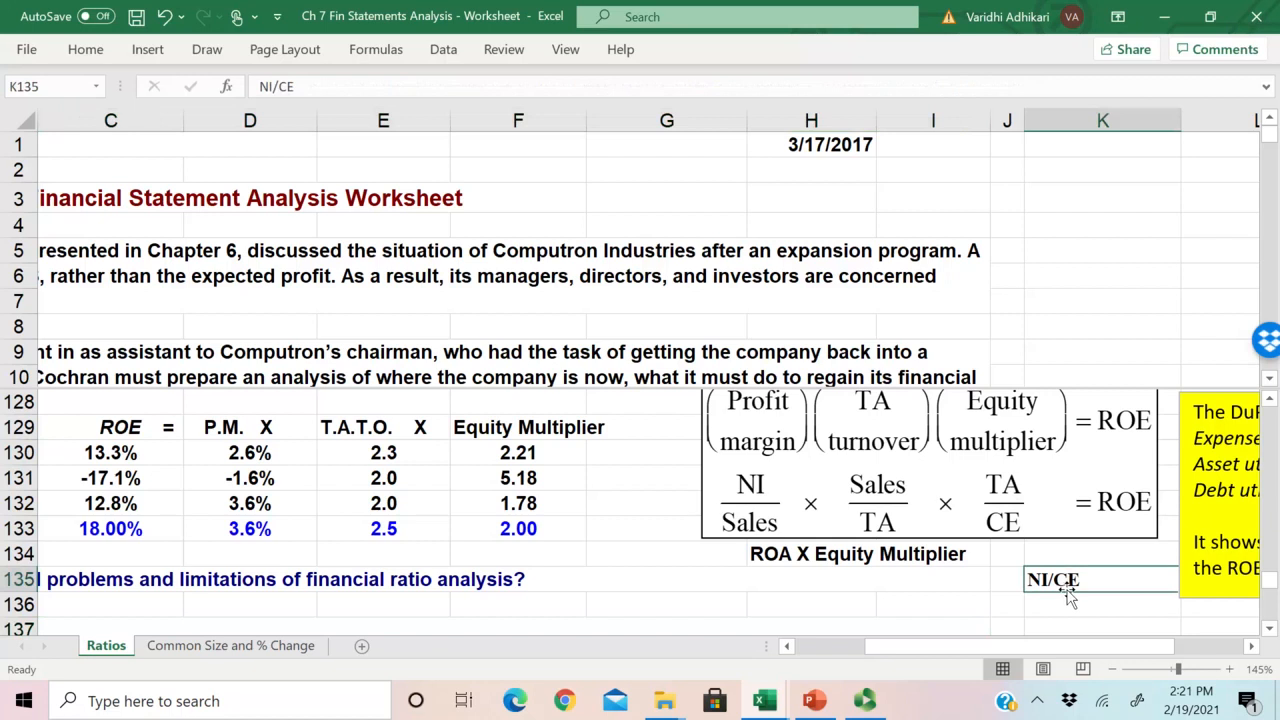
pyautogui.click(1005, 490)
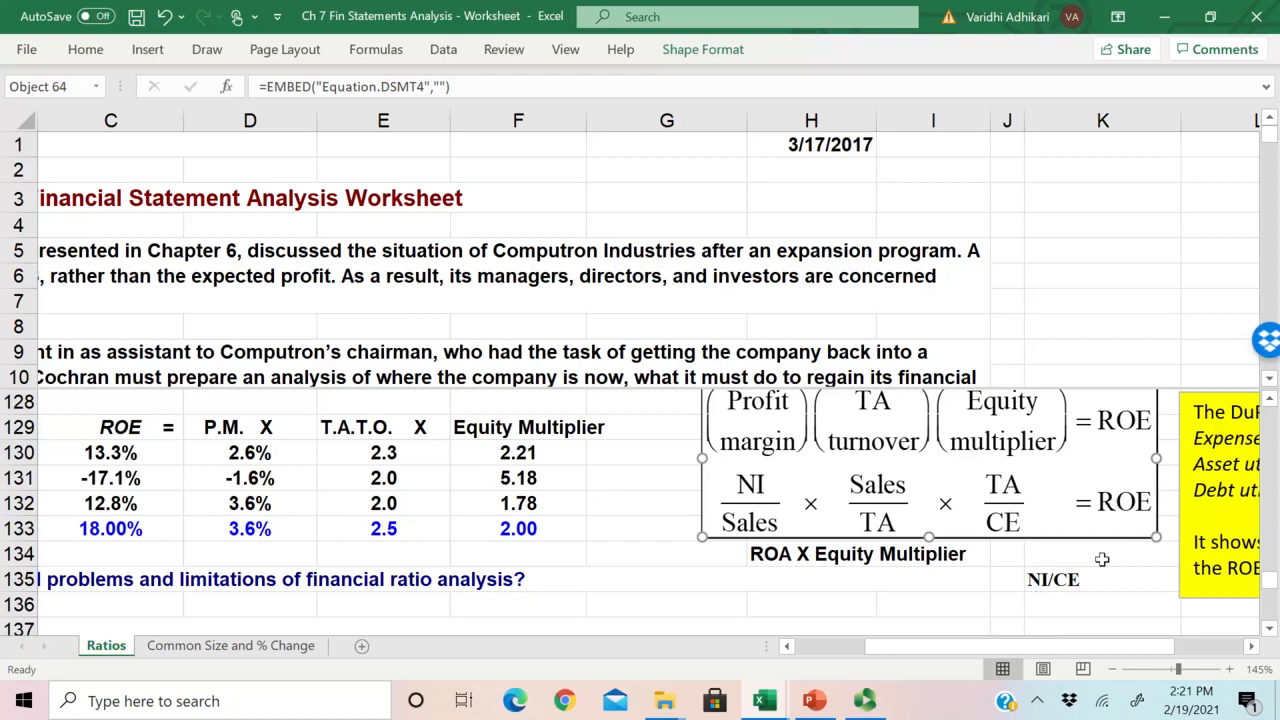
pyautogui.click(1087, 623)
pyautogui.click(1123, 522)
pyautogui.click(1073, 604)
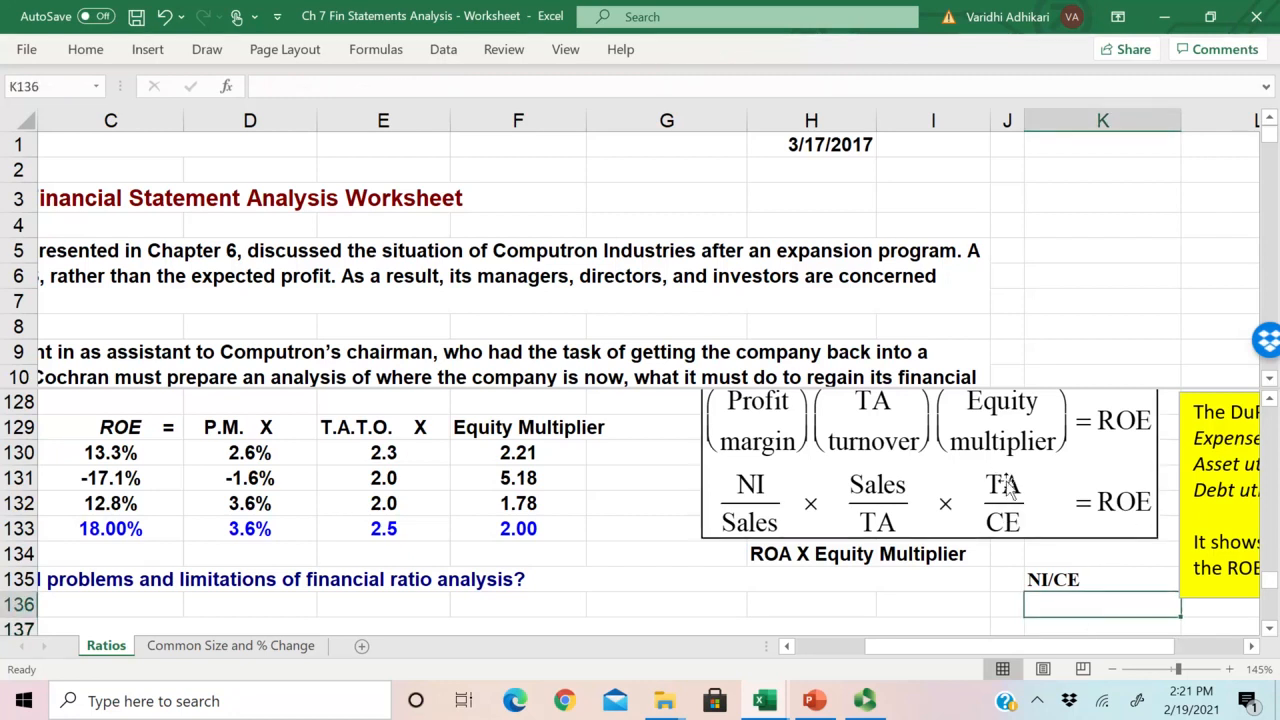
# Step: Compare the ROA X Equity Multiplier note in H134 with the equation above it and the NI/CE note in K135
pyautogui.click(1043, 622)
pyautogui.click(1047, 600)
pyautogui.scroll(-2, 1036, 603)
pyautogui.click(1071, 509)
pyautogui.scroll(2, 1000, 510)
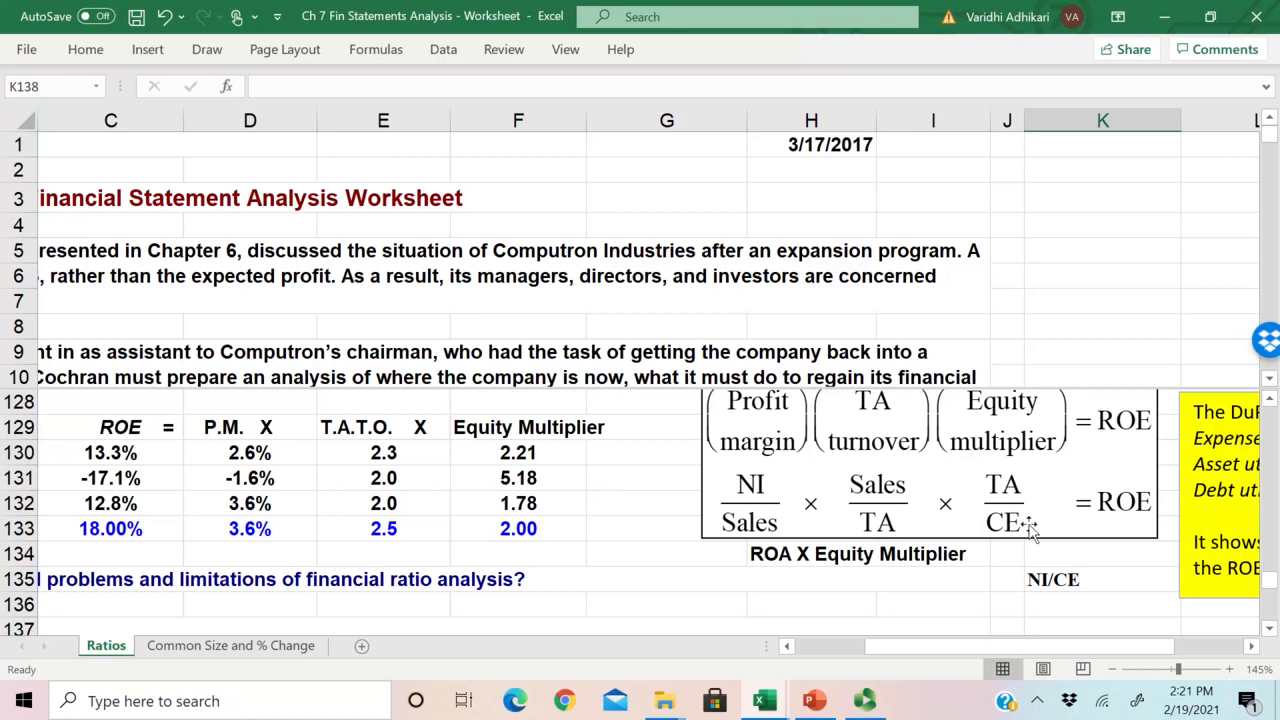
pyautogui.moveTo(1052, 646); pyautogui.dragTo(1077, 633)
pyautogui.click(842, 562)
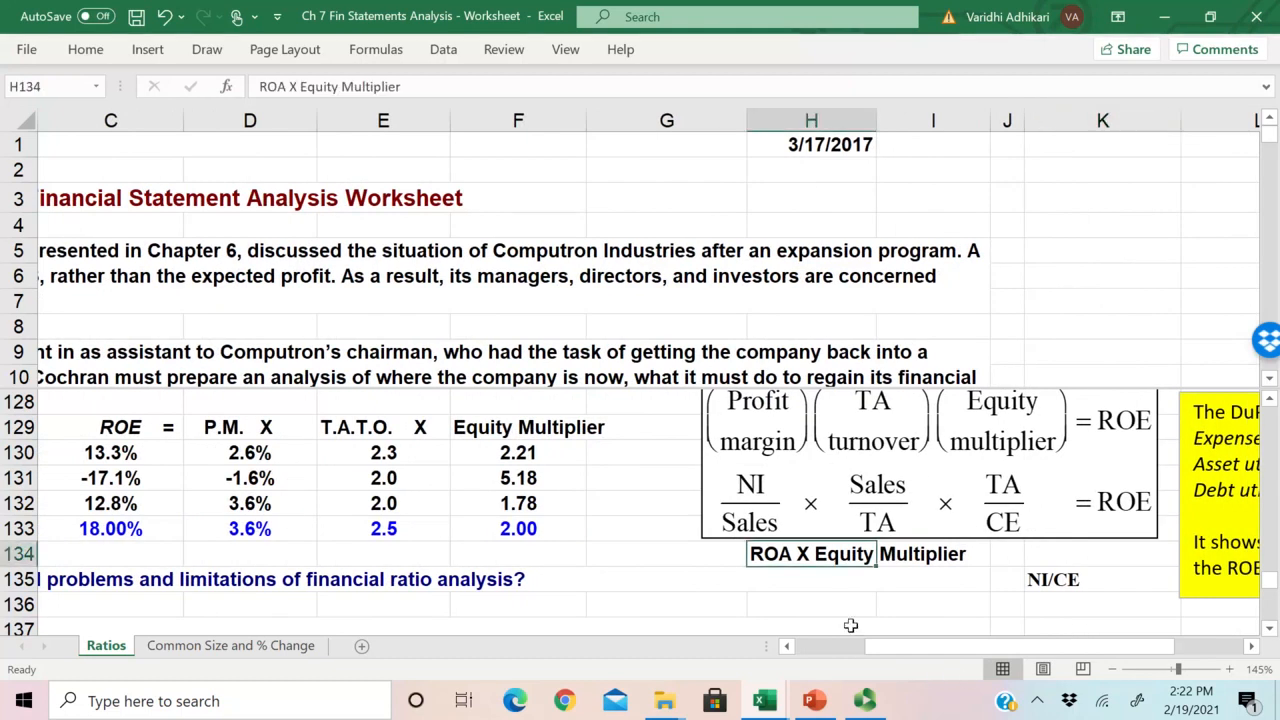
pyautogui.click(822, 599)
pyautogui.click(804, 560)
pyautogui.click(1058, 581)
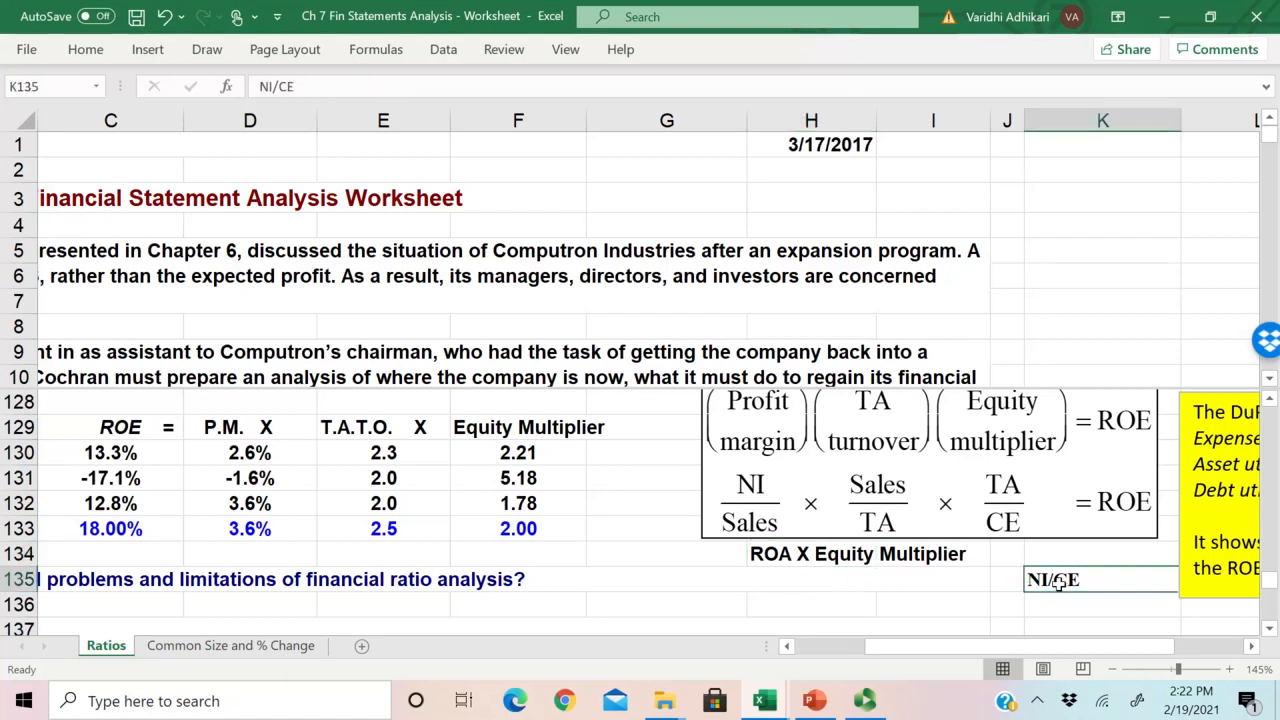
# Step: Return to the DuPont Analysis table and select C130:F133 to review Computron's figures with the industry averages
pyautogui.moveTo(1016, 645); pyautogui.dragTo(951, 645)
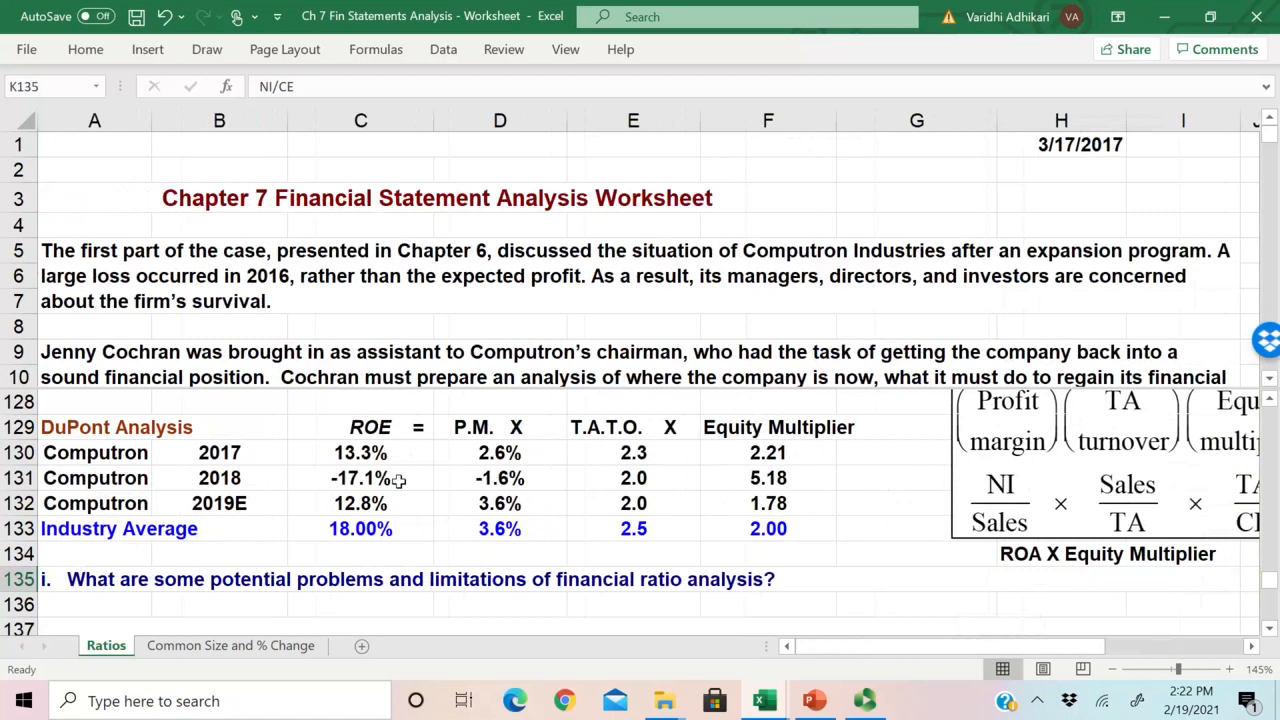
pyautogui.click(306, 476)
pyautogui.click(385, 452)
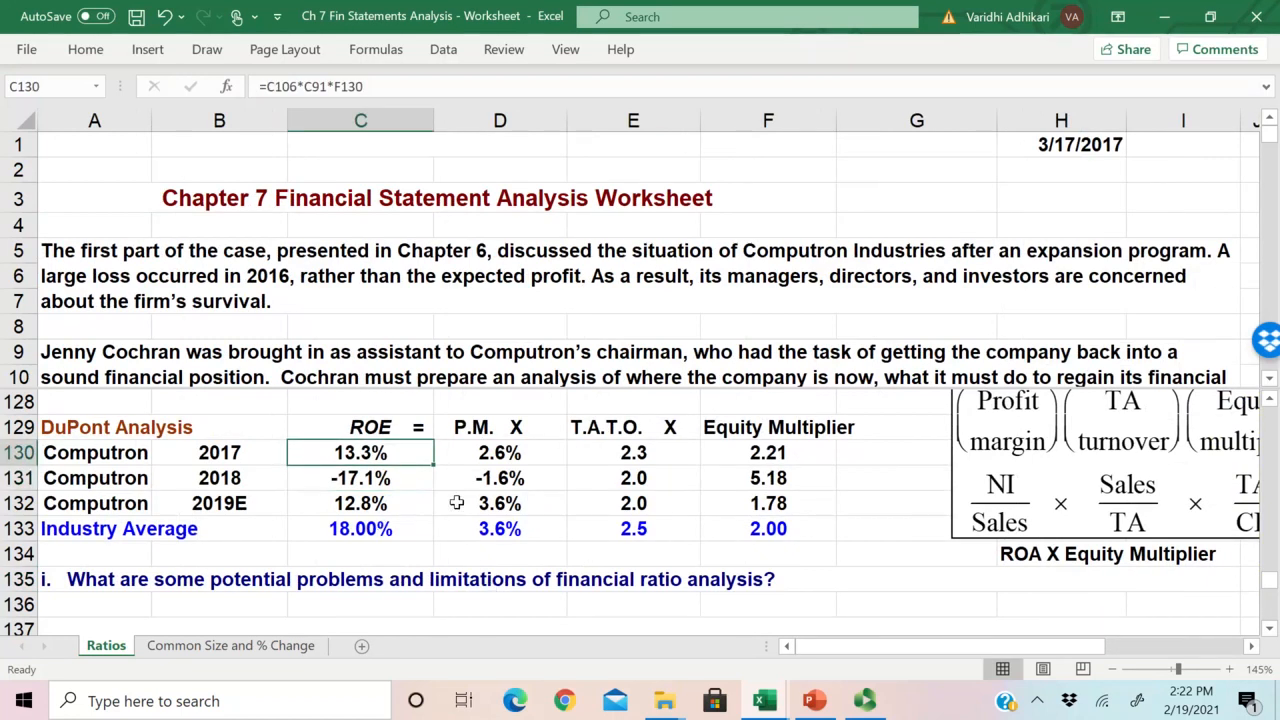
pyautogui.moveTo(342, 452); pyautogui.dragTo(737, 529)
pyautogui.scroll(-1, 590, 550)
pyautogui.scroll(1, 586, 548)
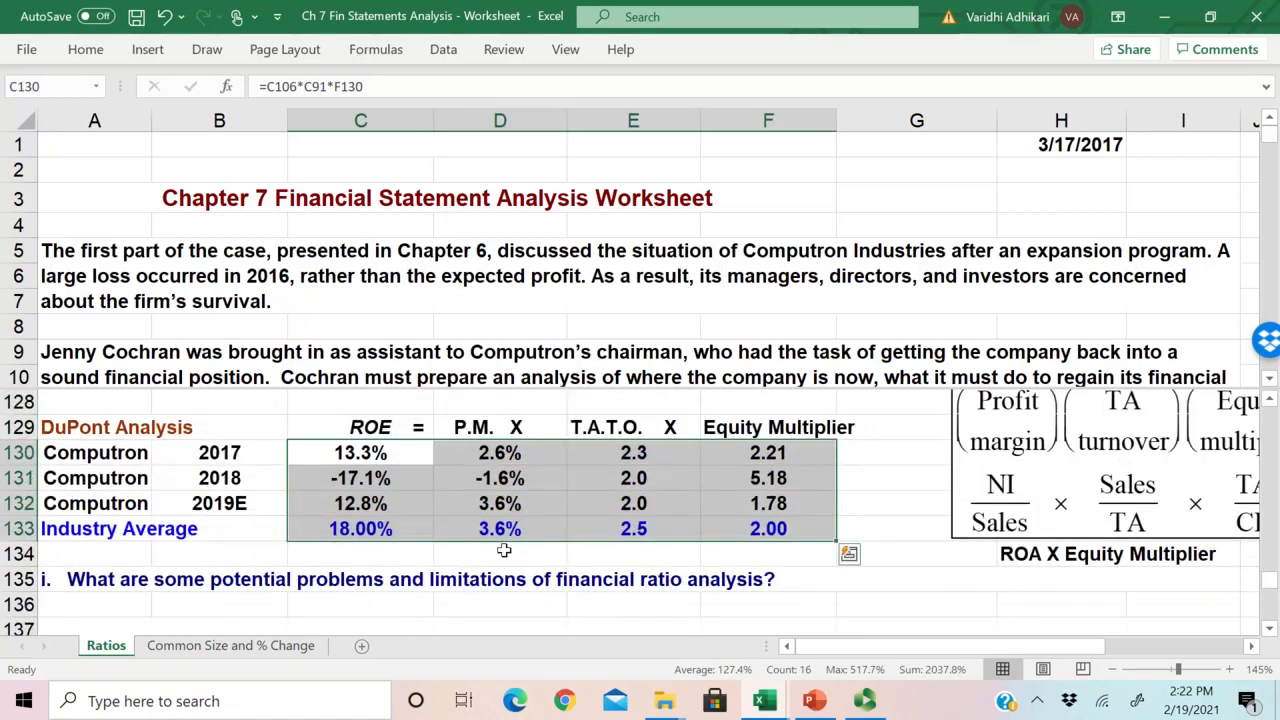
pyautogui.click(392, 553)
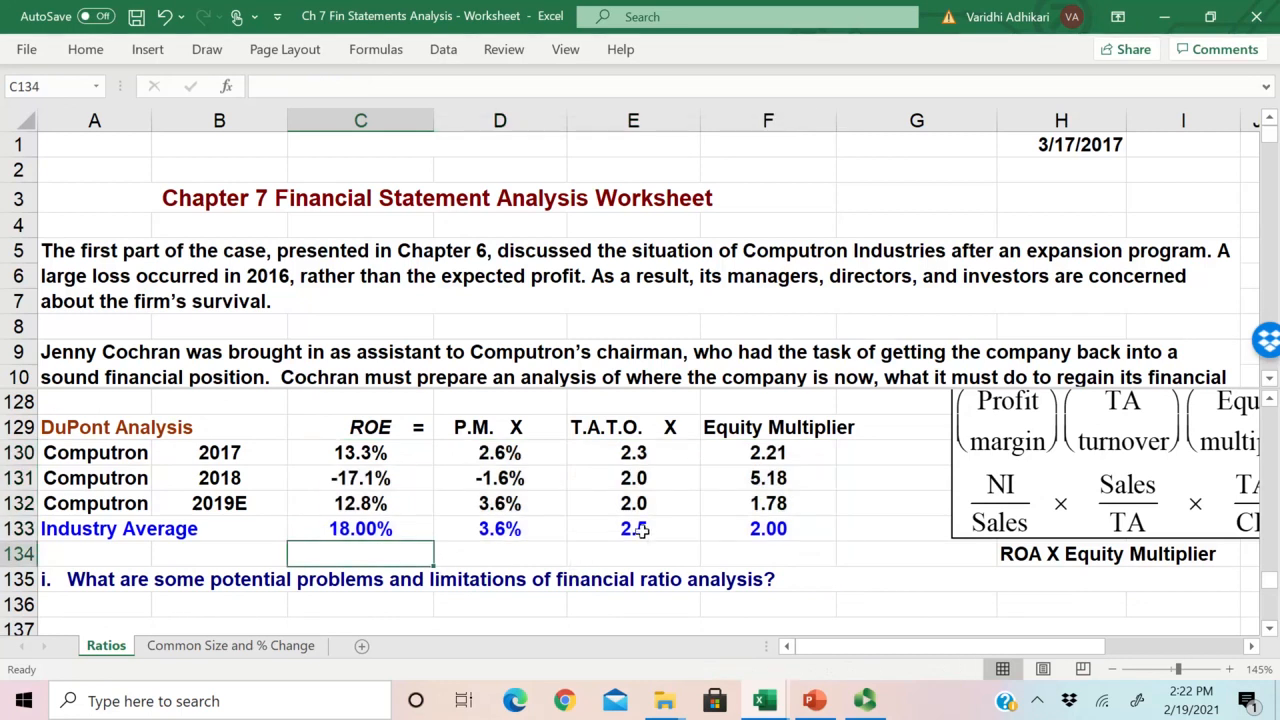
# Step: Clear Computron's 2019E values from the DuPont Analysis table in C132:F132
pyautogui.click(342, 481)
pyautogui.moveTo(343, 500); pyautogui.dragTo(790, 505)
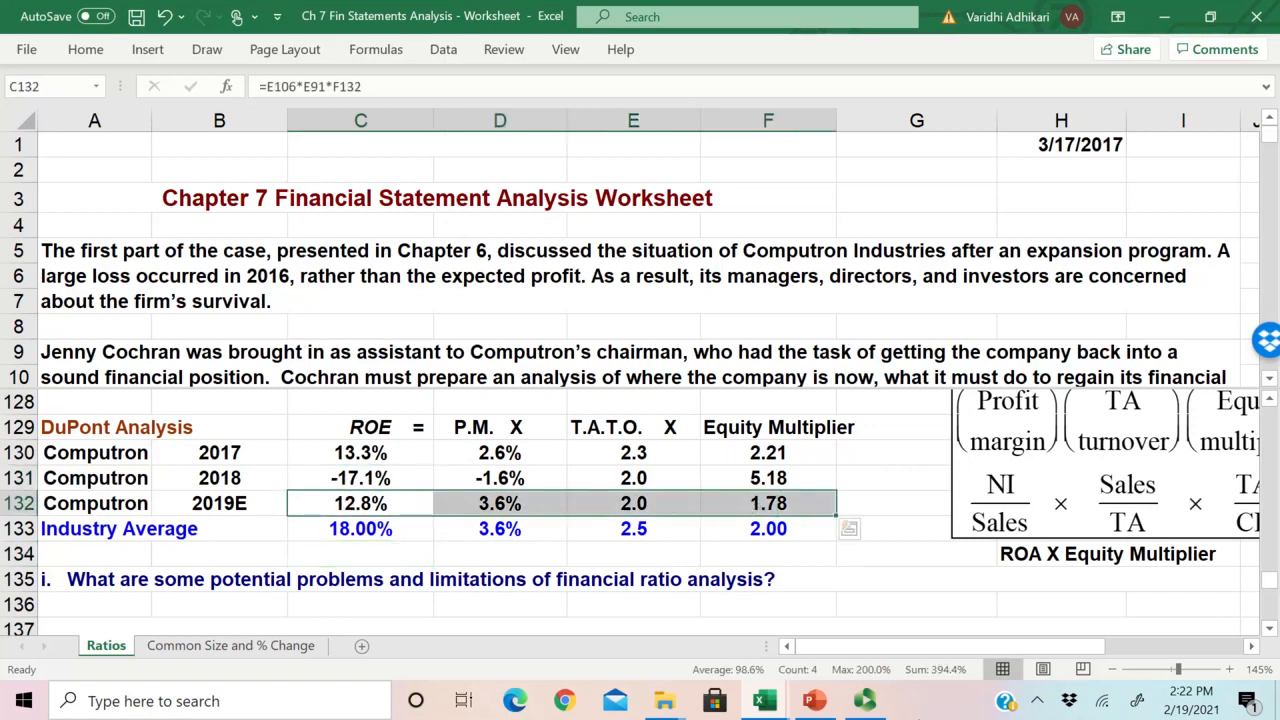
pyautogui.press('Delete')
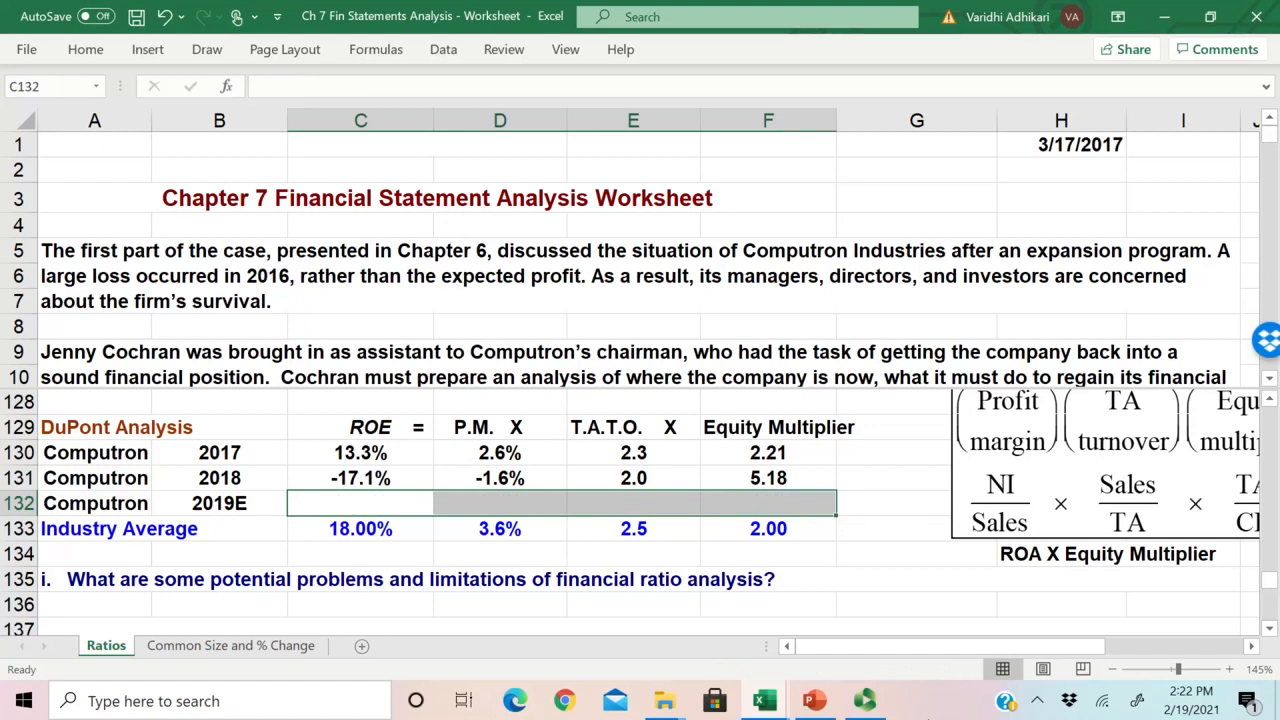
pyautogui.click(337, 510)
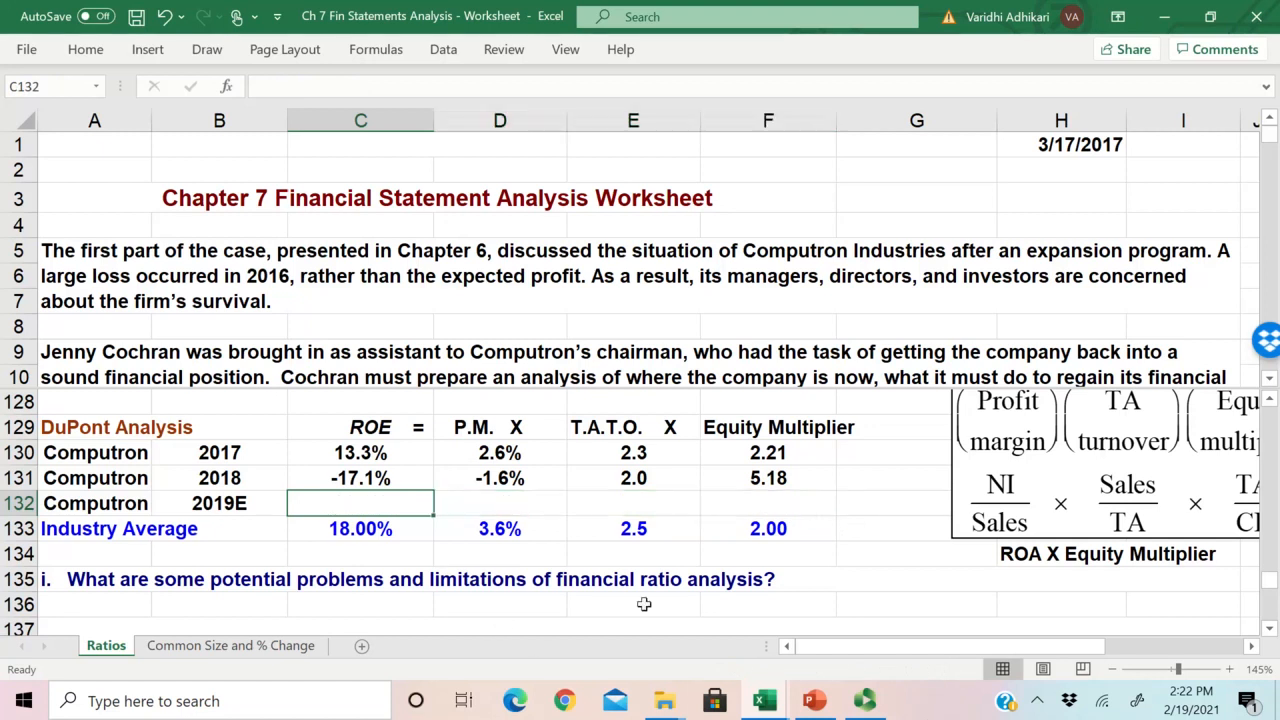
# Step: Link the 2019E P.M. cell D132 to the Net Profit Margin in E106 and check the formula
pyautogui.click(500, 507)
pyautogui.write('=')
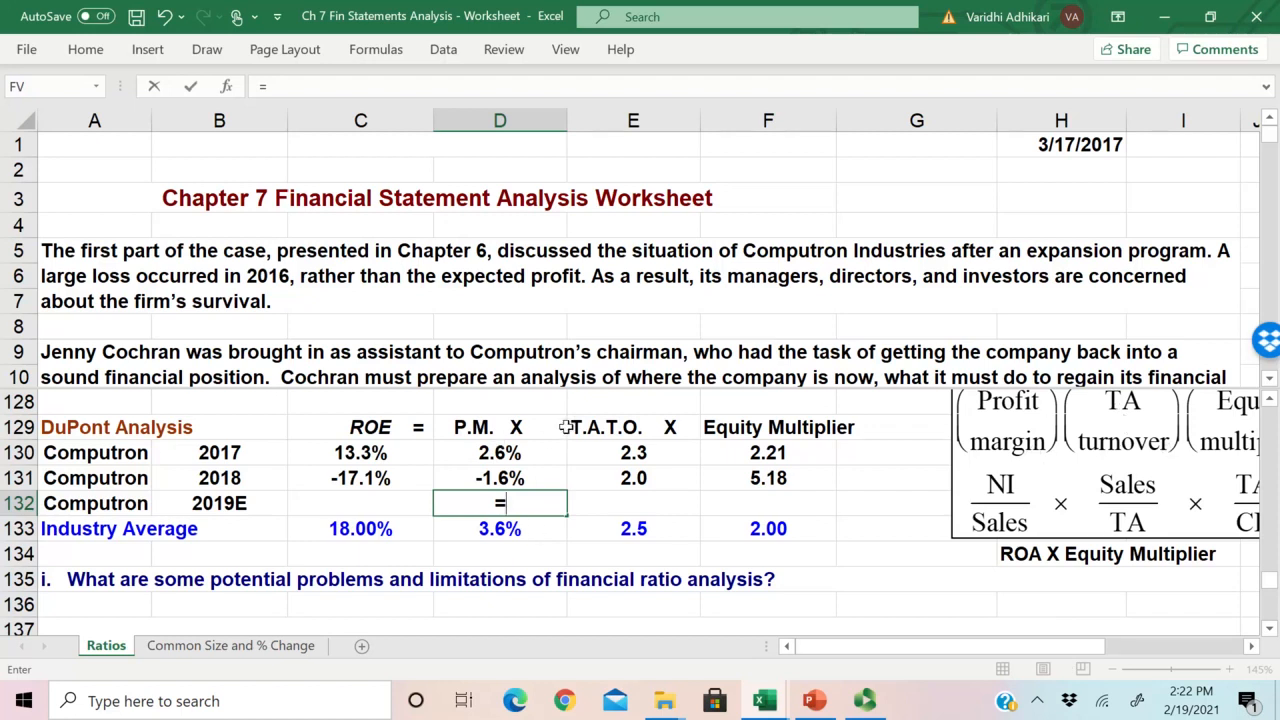
pyautogui.scroll(9, 560, 425)
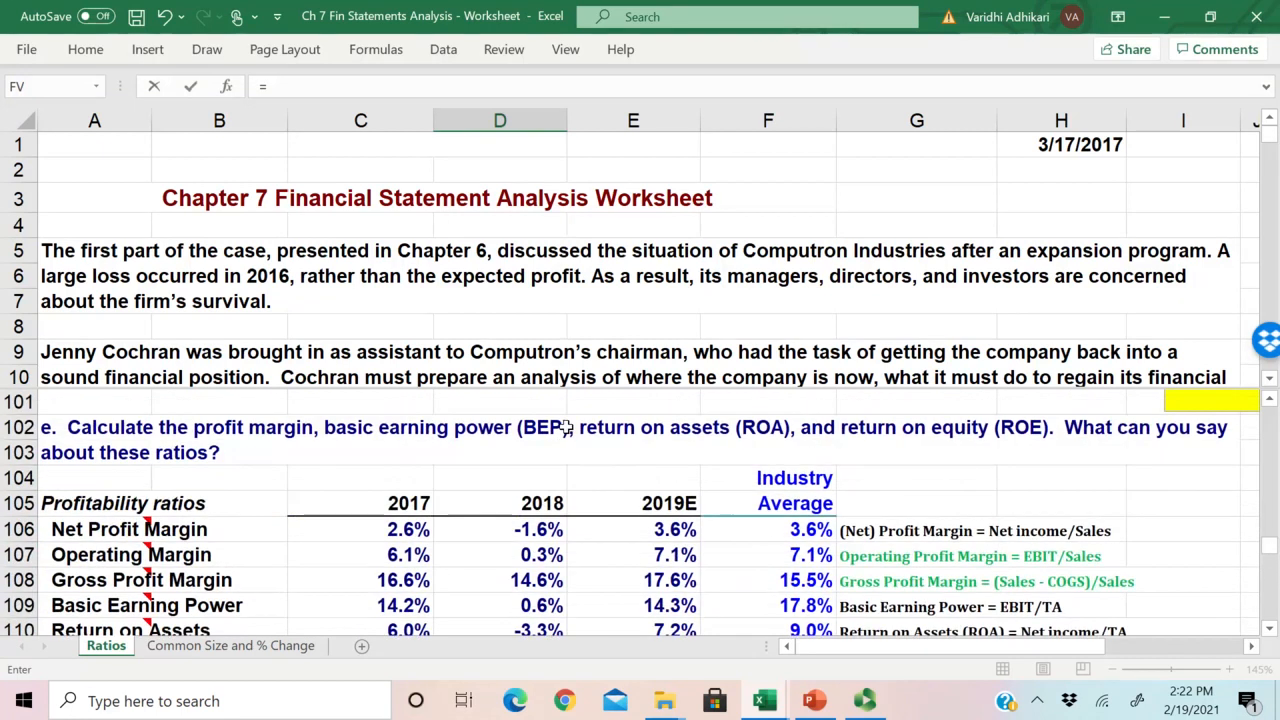
pyautogui.scroll(-1, 566, 427)
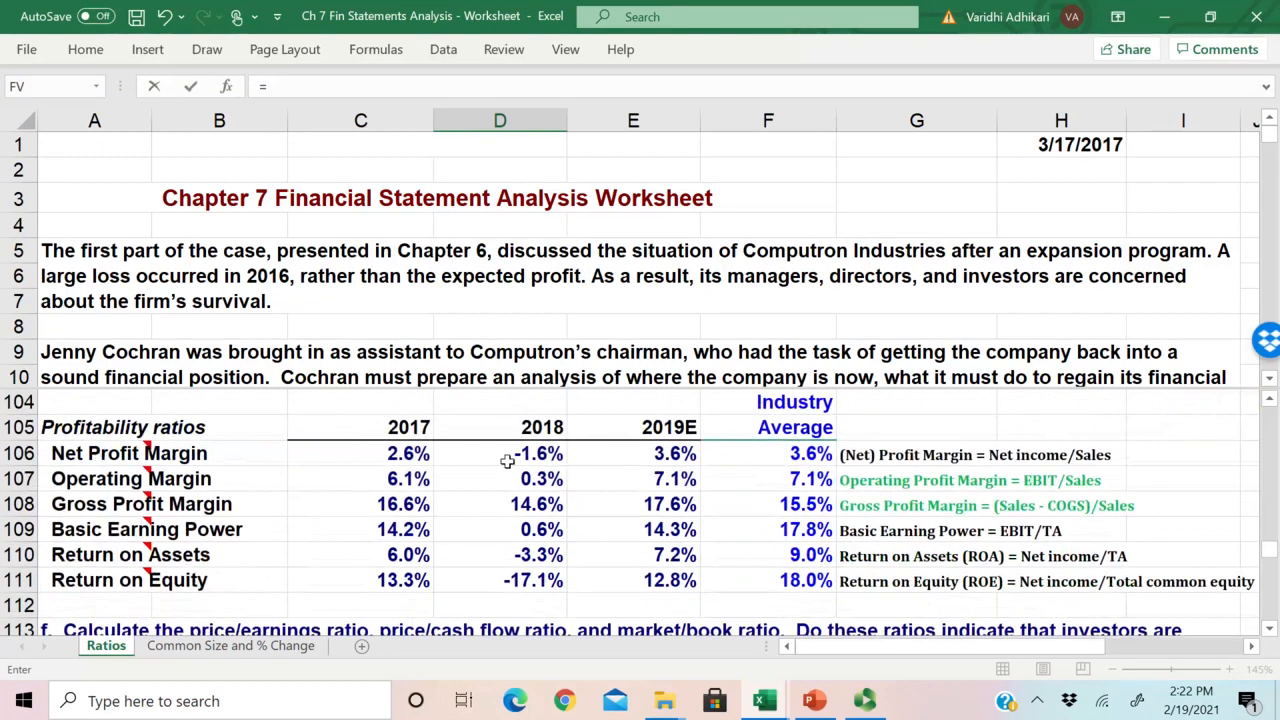
pyautogui.click(674, 456)
pyautogui.press('Return')
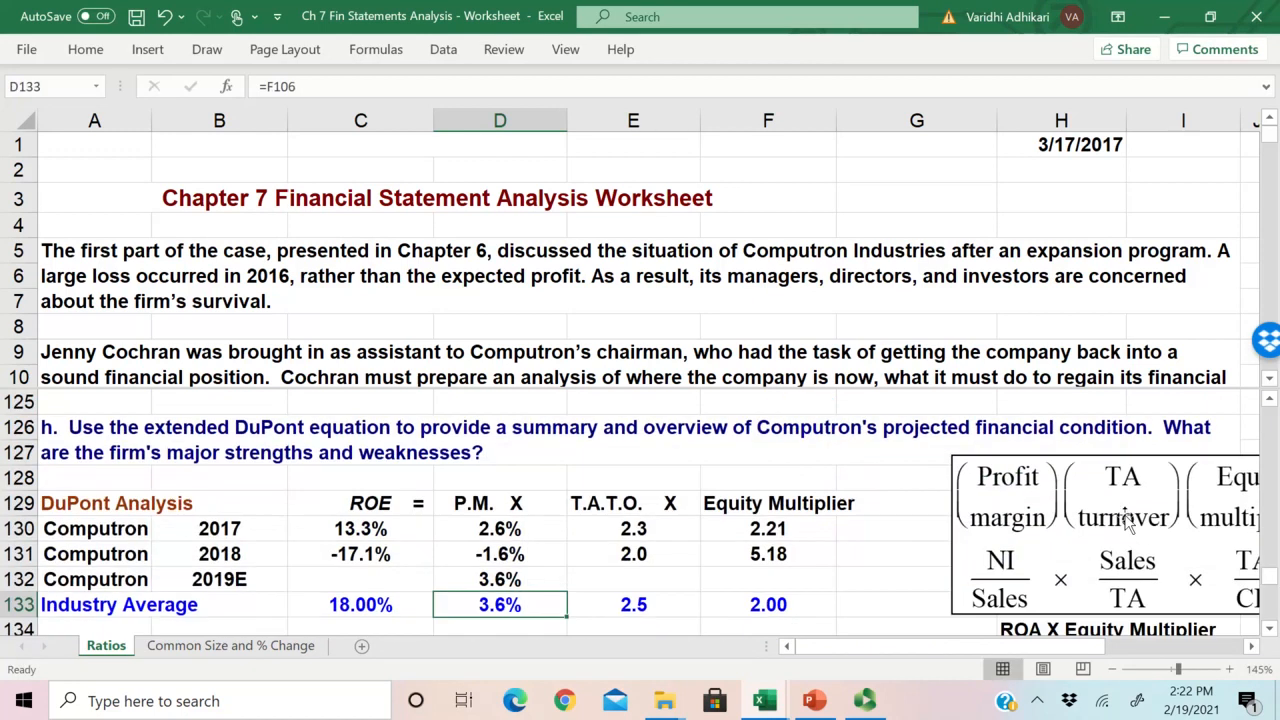
pyautogui.click(492, 577)
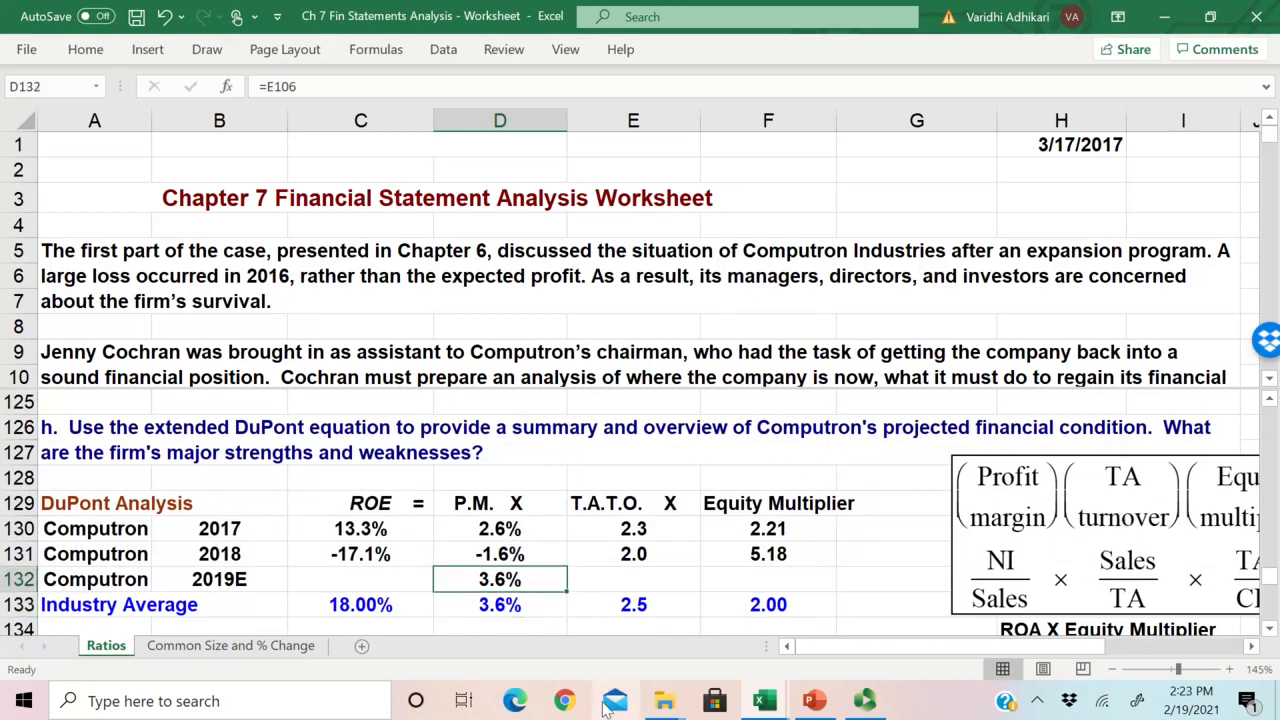
pyautogui.doubleClick(492, 580)
# Step: Link the 2019E T.A.T.O. cell E132 to the Total Asset Turnover in E91 and check the row's formulas
pyautogui.press('Tab')
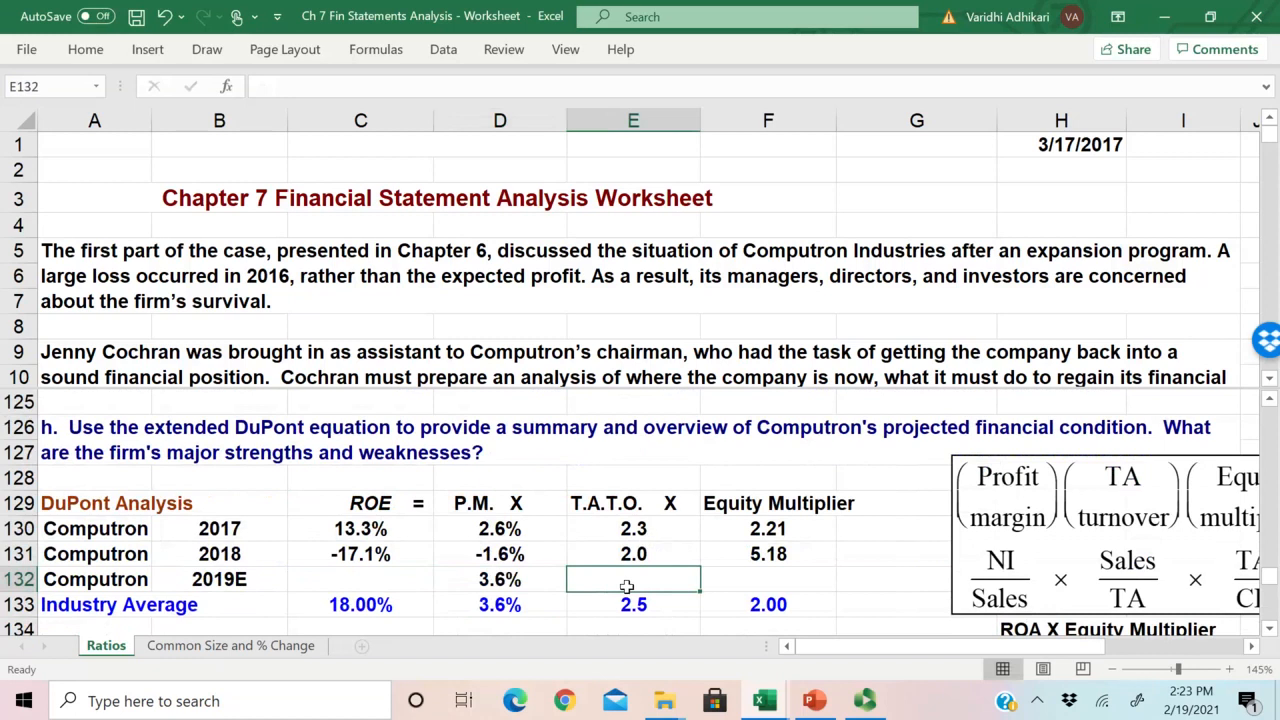
pyautogui.scroll(5, 677, 573)
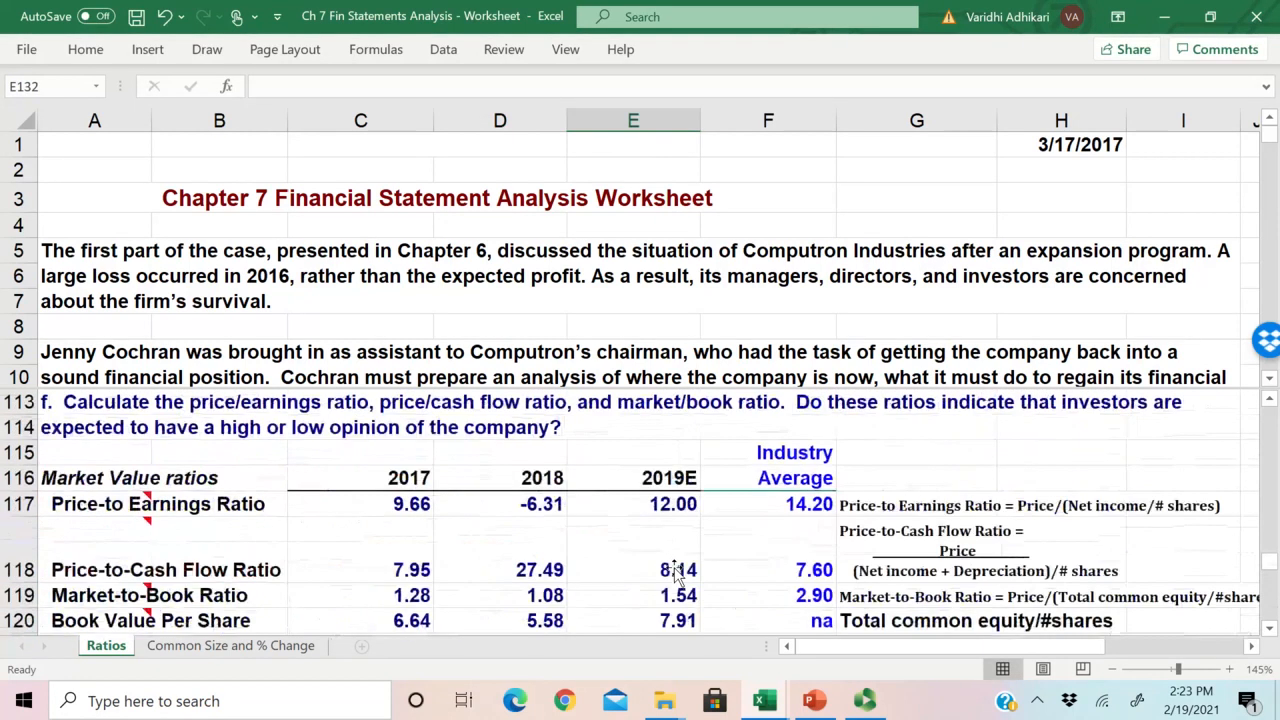
pyautogui.scroll(3, 677, 573)
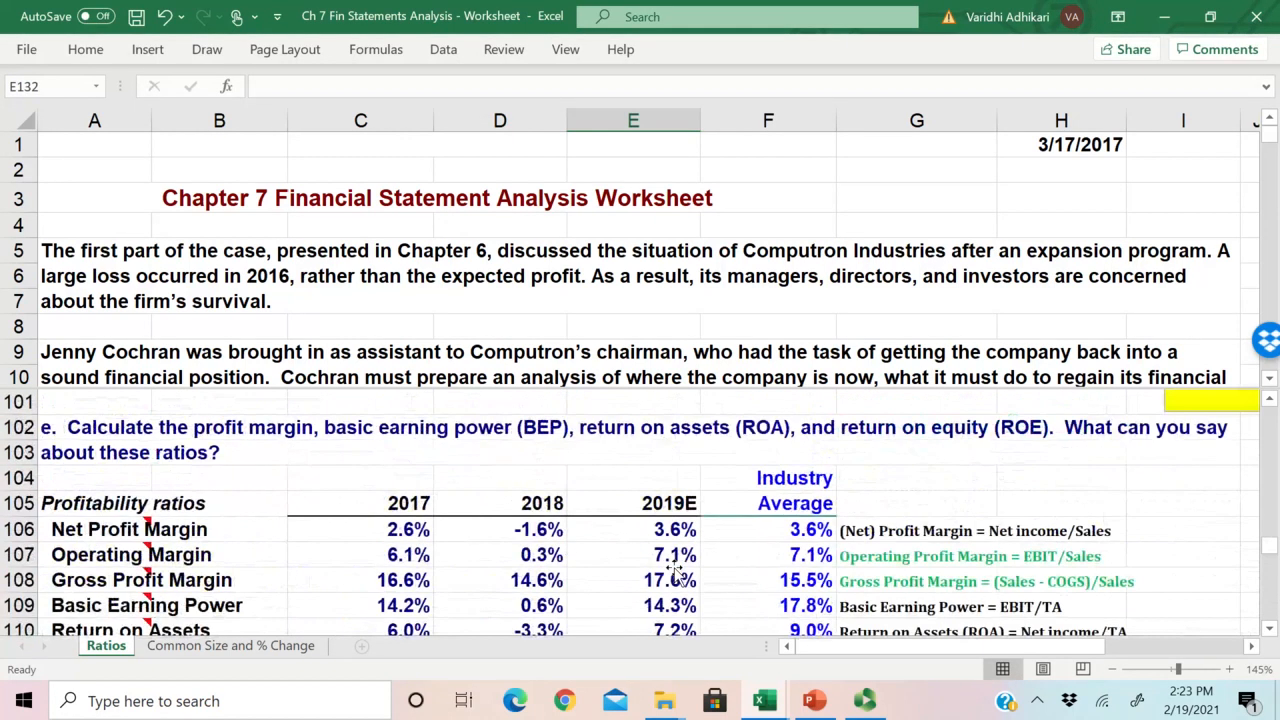
pyautogui.write('=')
pyautogui.scroll(2, 675, 550)
pyautogui.scroll(5, 673, 543)
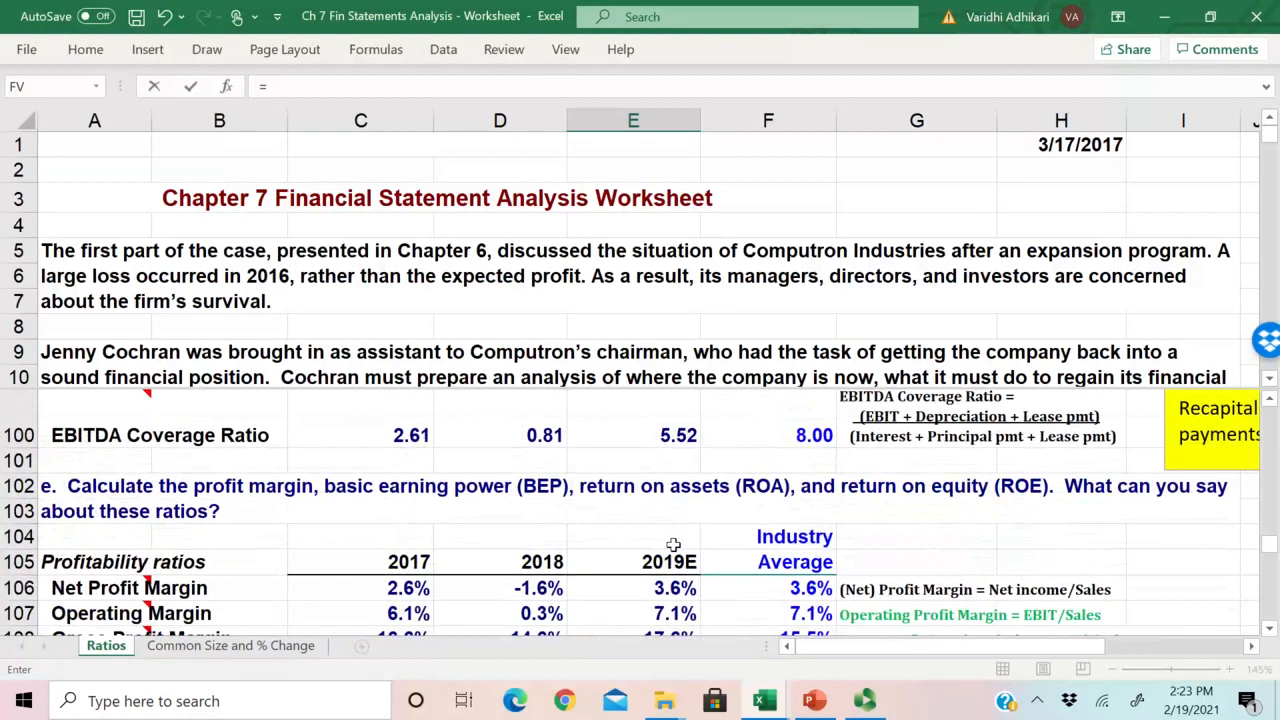
pyautogui.scroll(5, 673, 543)
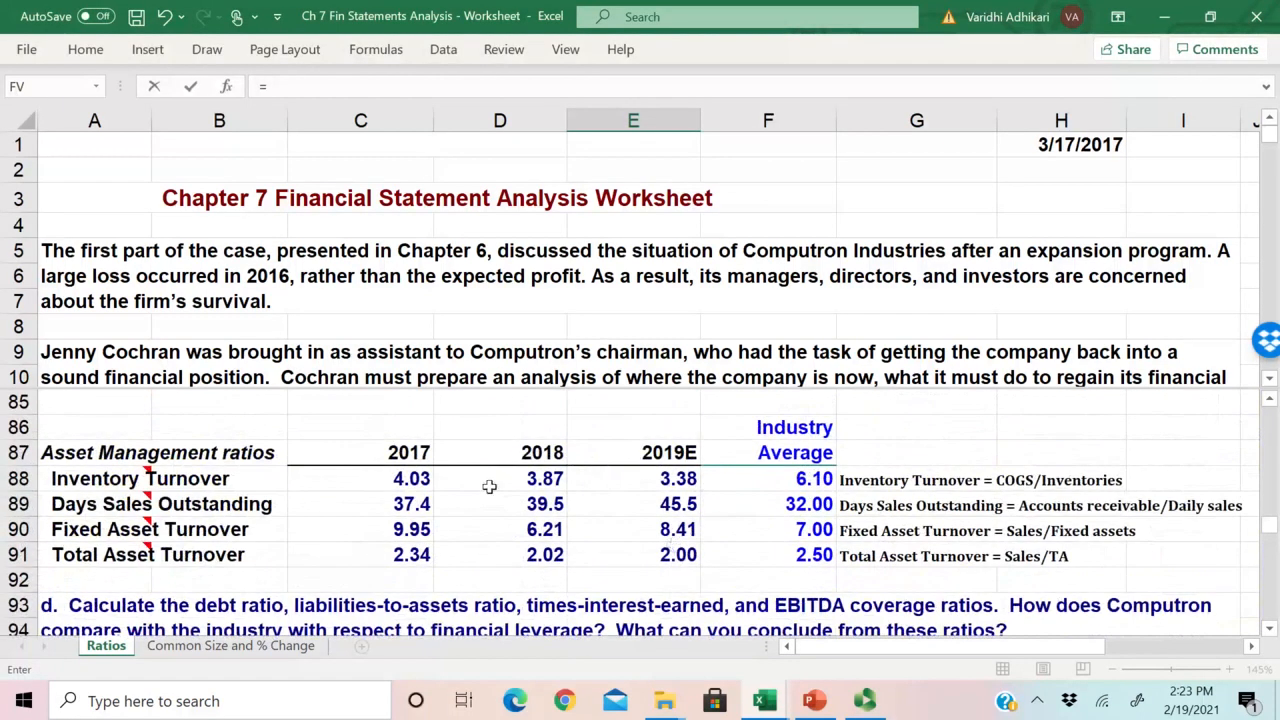
pyautogui.click(670, 565)
pyautogui.press('Escape')
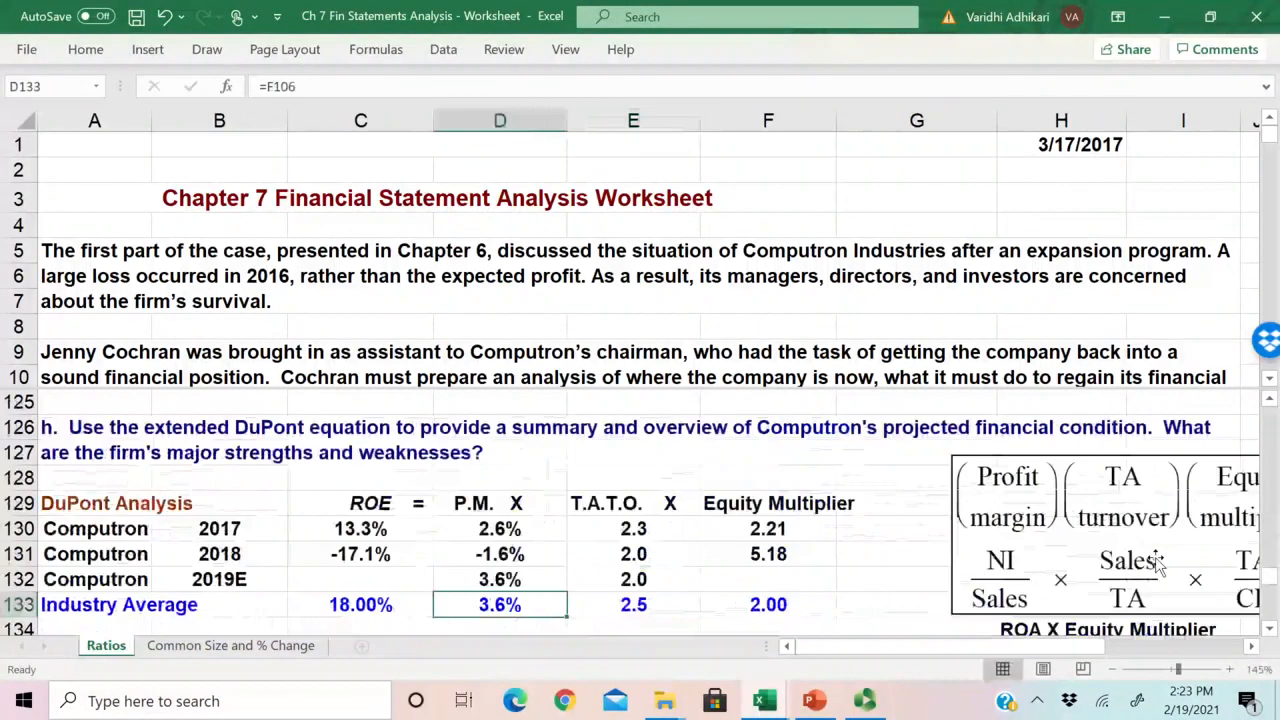
pyautogui.scroll(-1, 1157, 565)
pyautogui.click(636, 504)
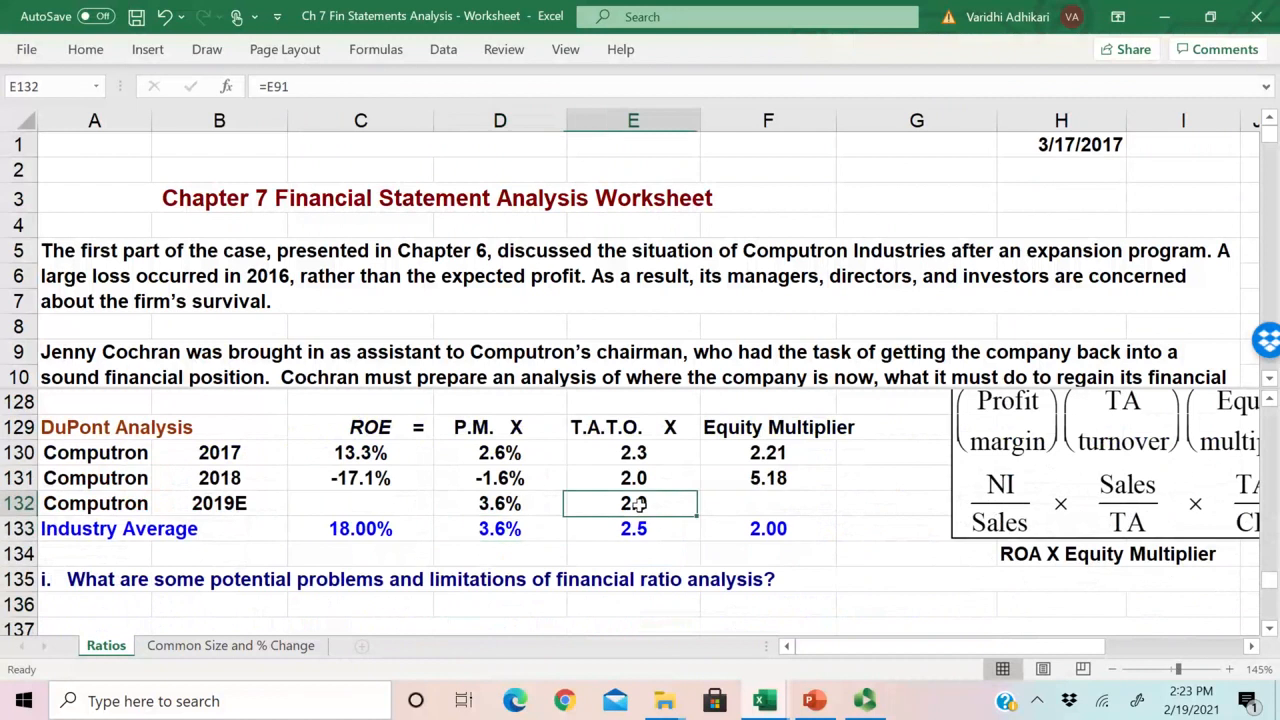
pyautogui.click(524, 505)
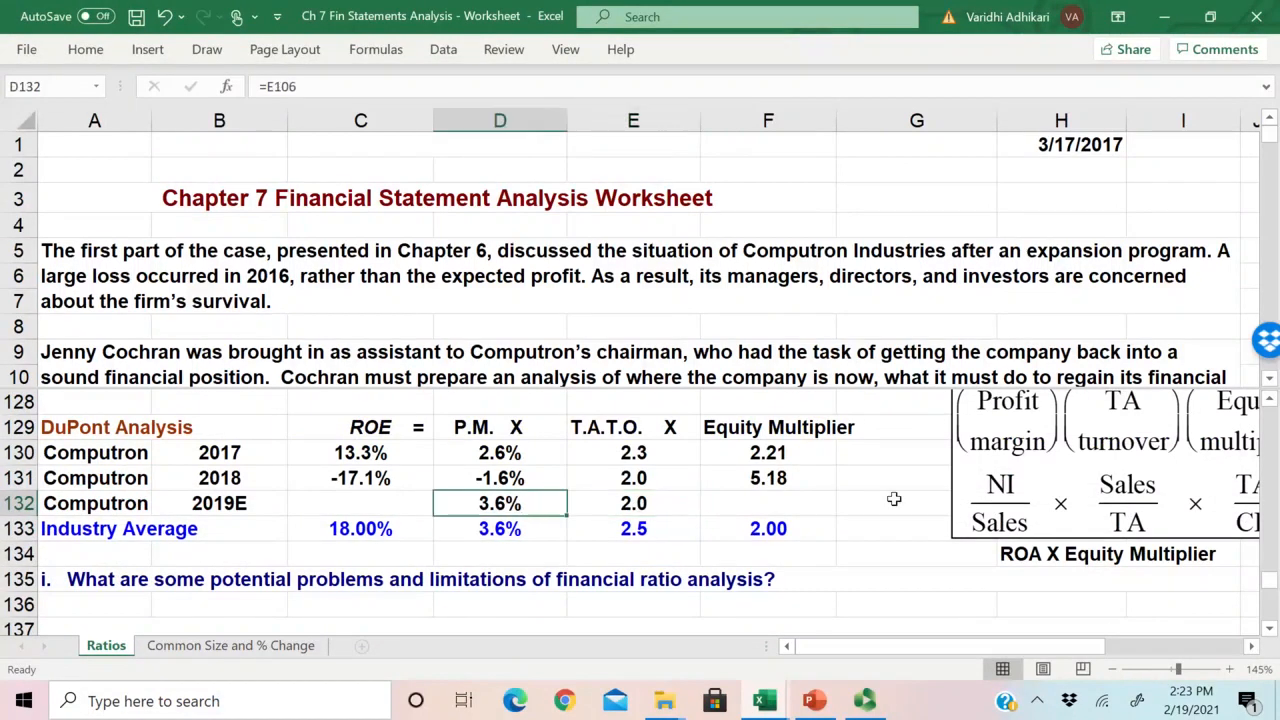
# Step: Calculate Computron's 2019E Equity Multiplier in F132 as Total Assets F33 divided by Total common equity F44
pyautogui.click(747, 504)
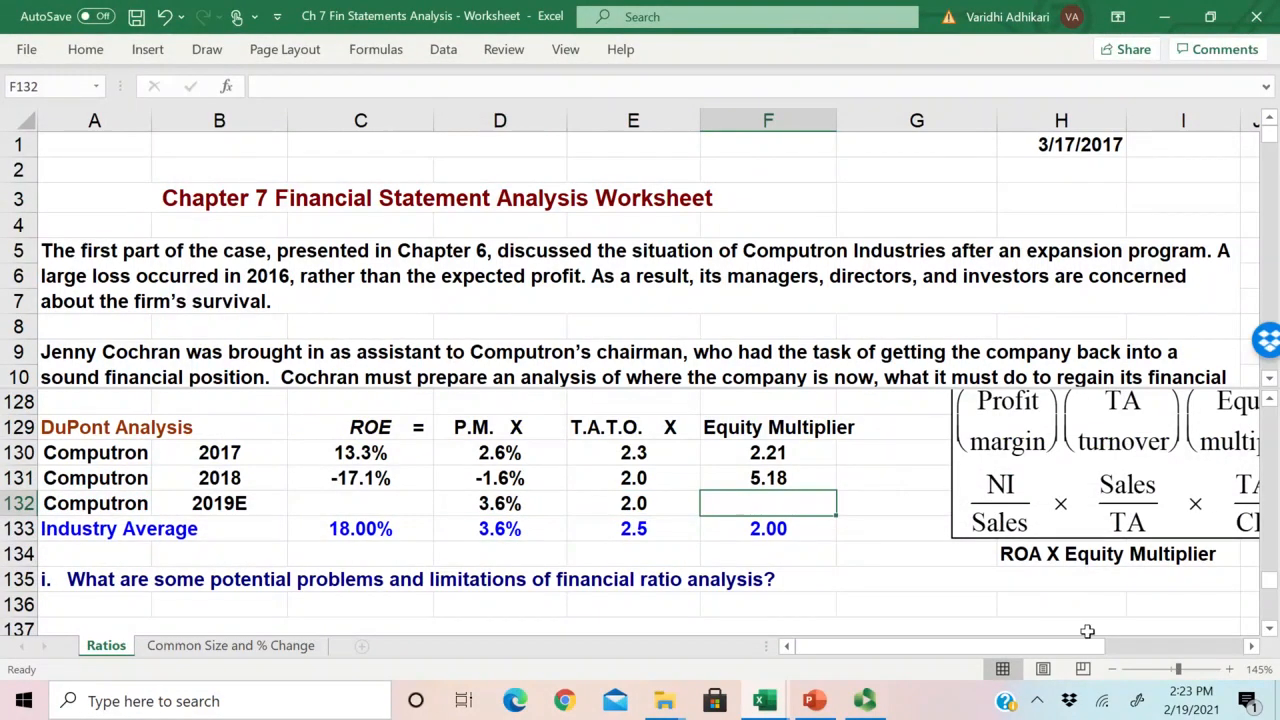
pyautogui.moveTo(1051, 650); pyautogui.dragTo(1076, 651)
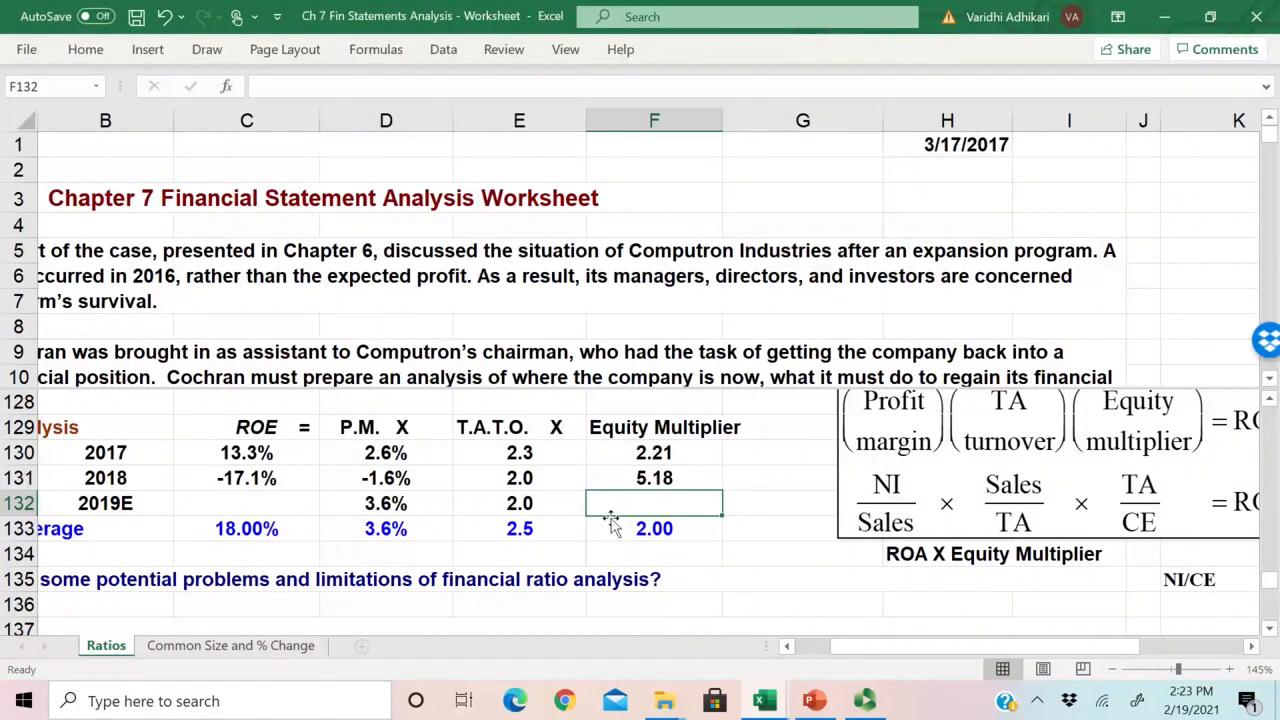
pyautogui.write('=')
pyautogui.scroll(1, 469, 530)
pyautogui.scroll(10, 469, 530)
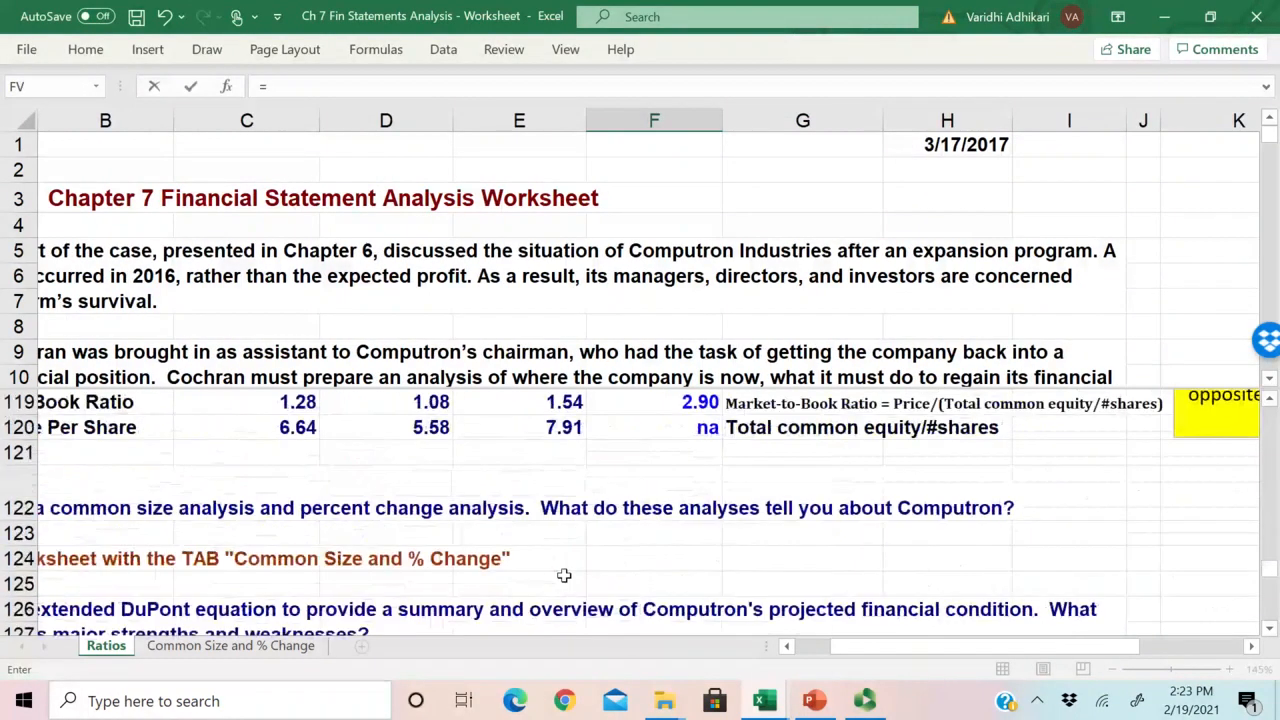
pyautogui.scroll(9, 565, 575)
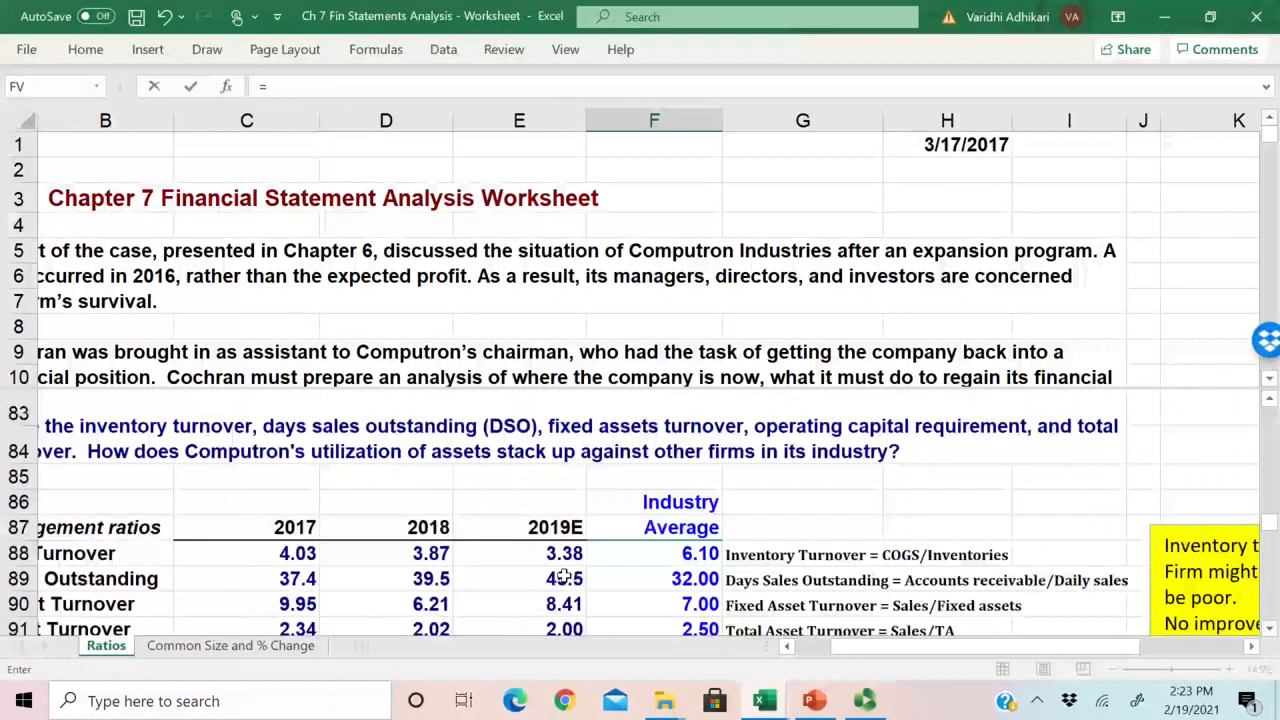
pyautogui.scroll(13, 578, 576)
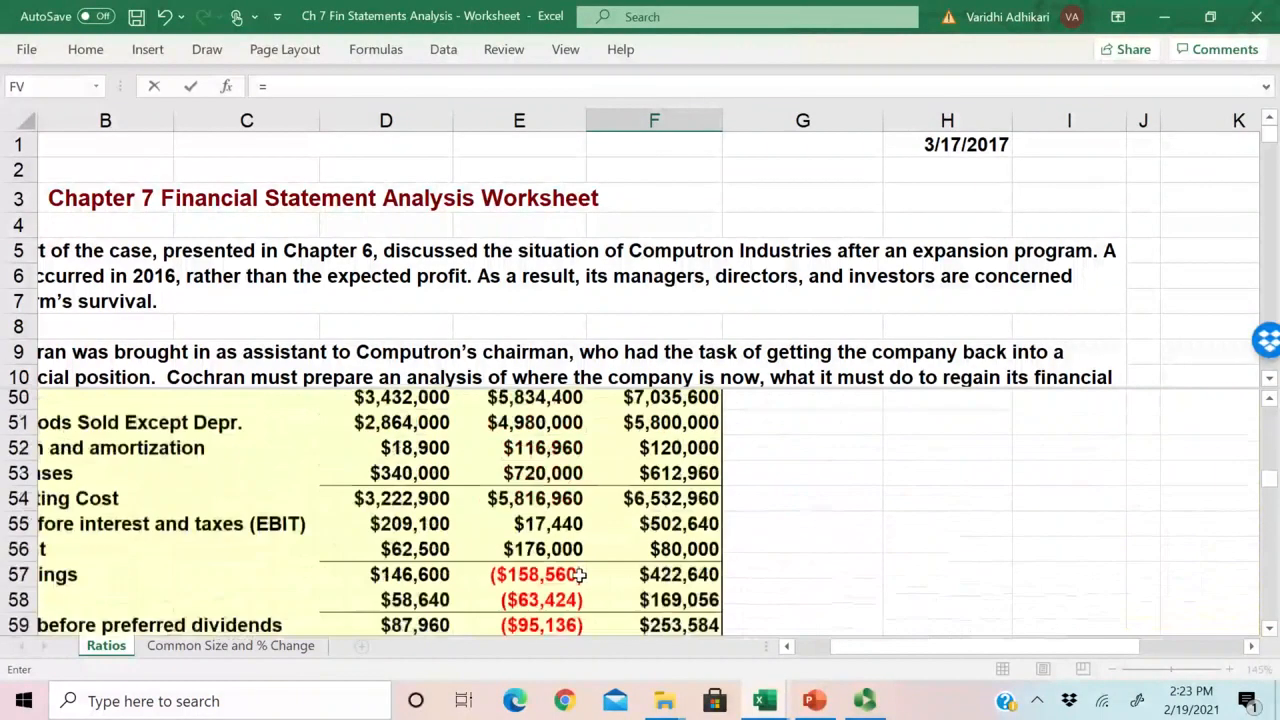
pyautogui.hscroll(-1, 760, 503)
pyautogui.click(760, 503)
pyautogui.write('/')
pyautogui.scroll(-3, 787, 540)
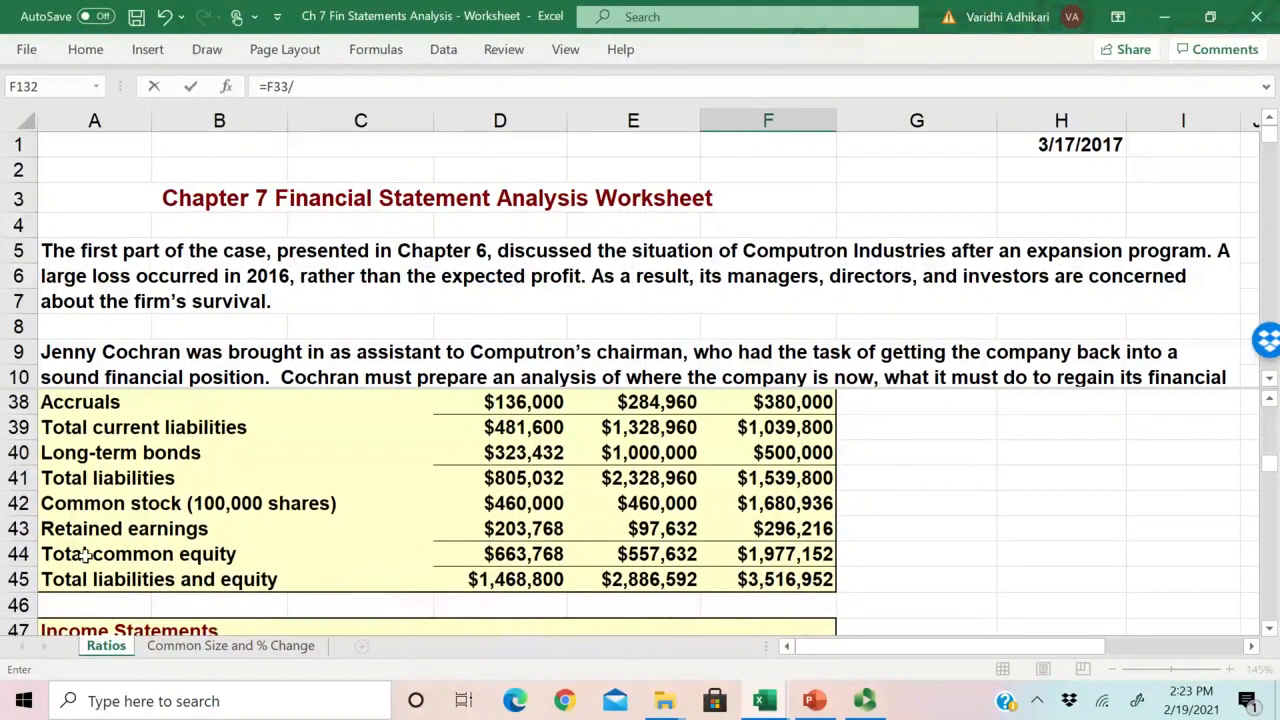
pyautogui.click(782, 553)
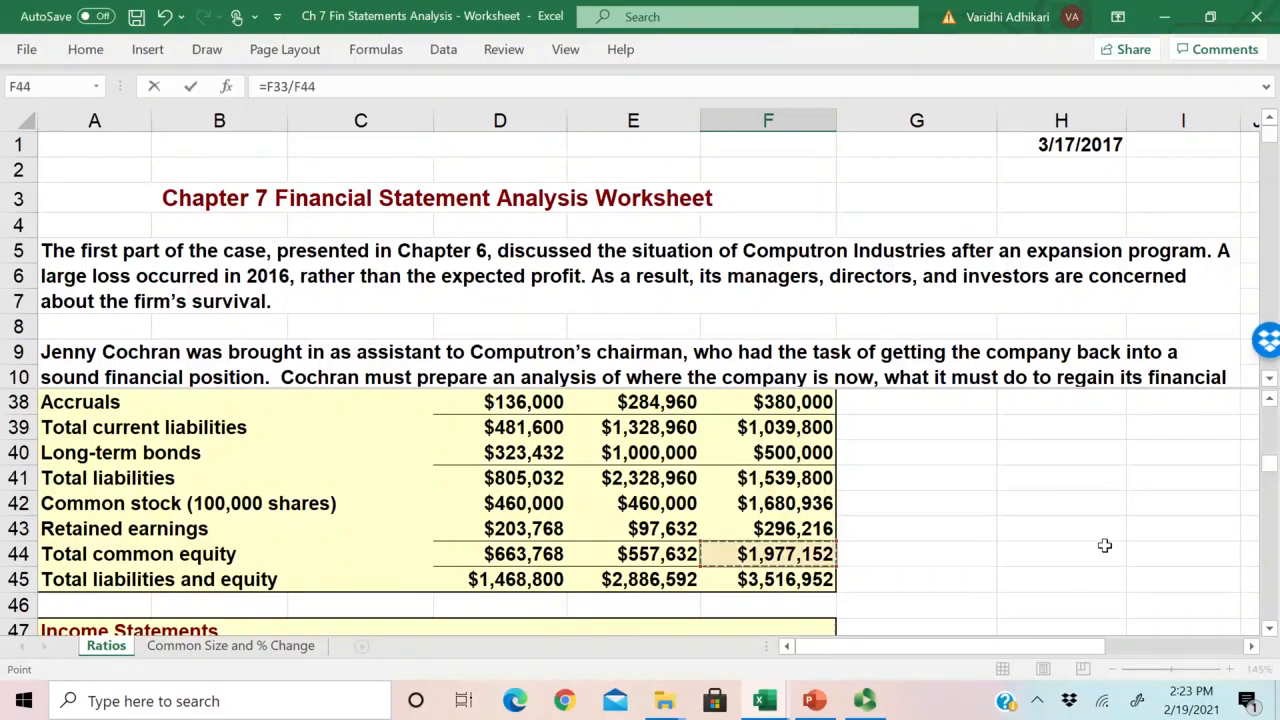
pyautogui.scroll(-2, 919, 497)
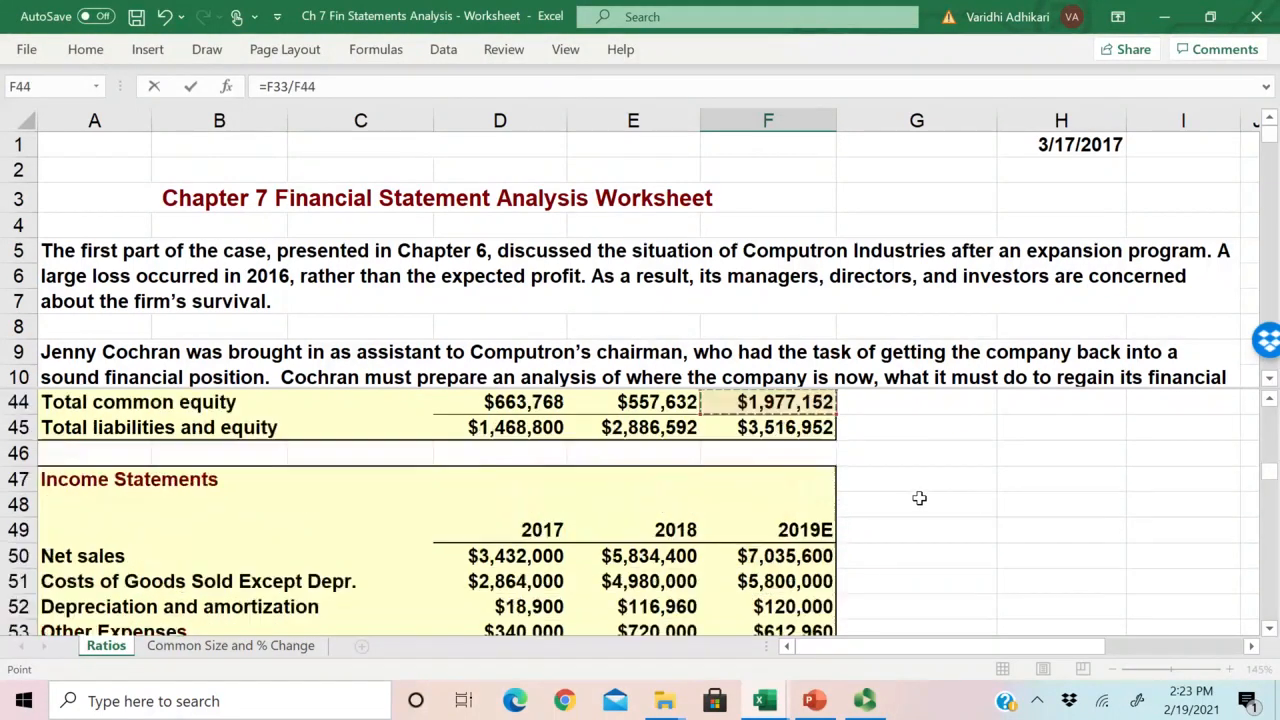
pyautogui.press('Return')
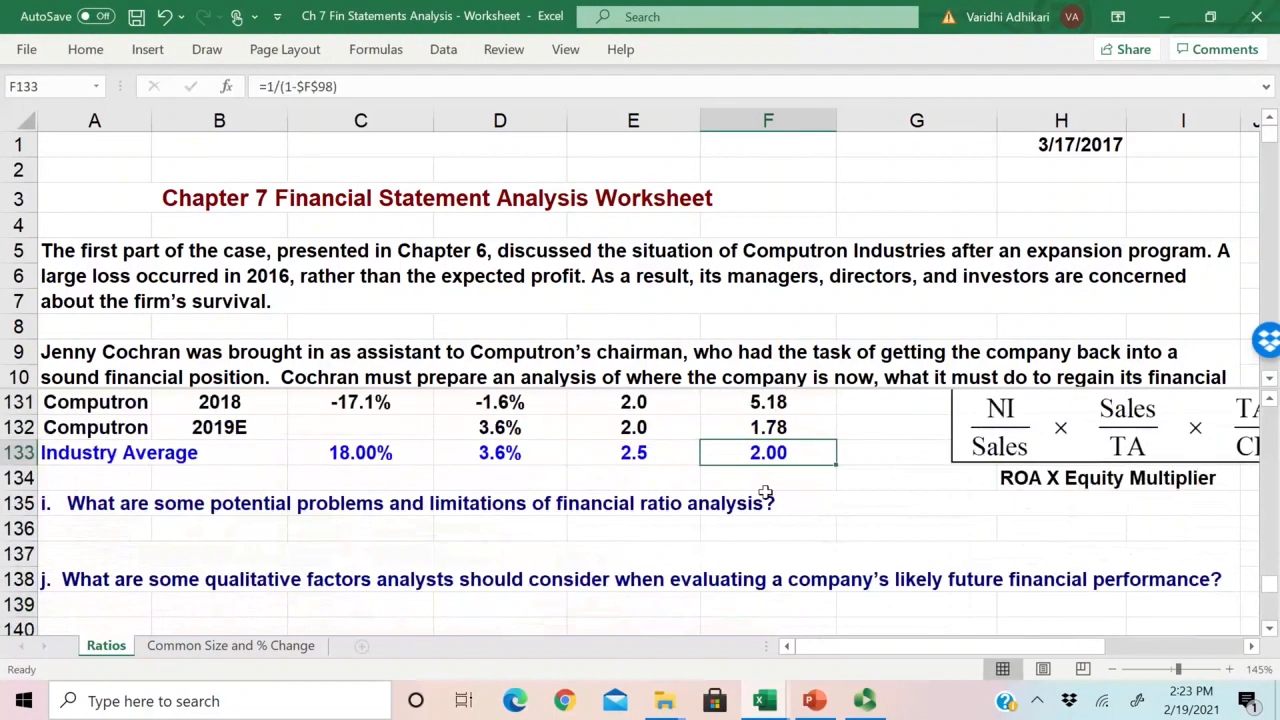
pyautogui.click(772, 428)
# Step: Calculate the 2019E ROE in C132 by multiplying P.M., T.A.T.O. and Equity Multiplier with the formula =D132*E132*F132
pyautogui.scroll(1, 748, 497)
pyautogui.moveTo(500, 503); pyautogui.dragTo(768, 500)
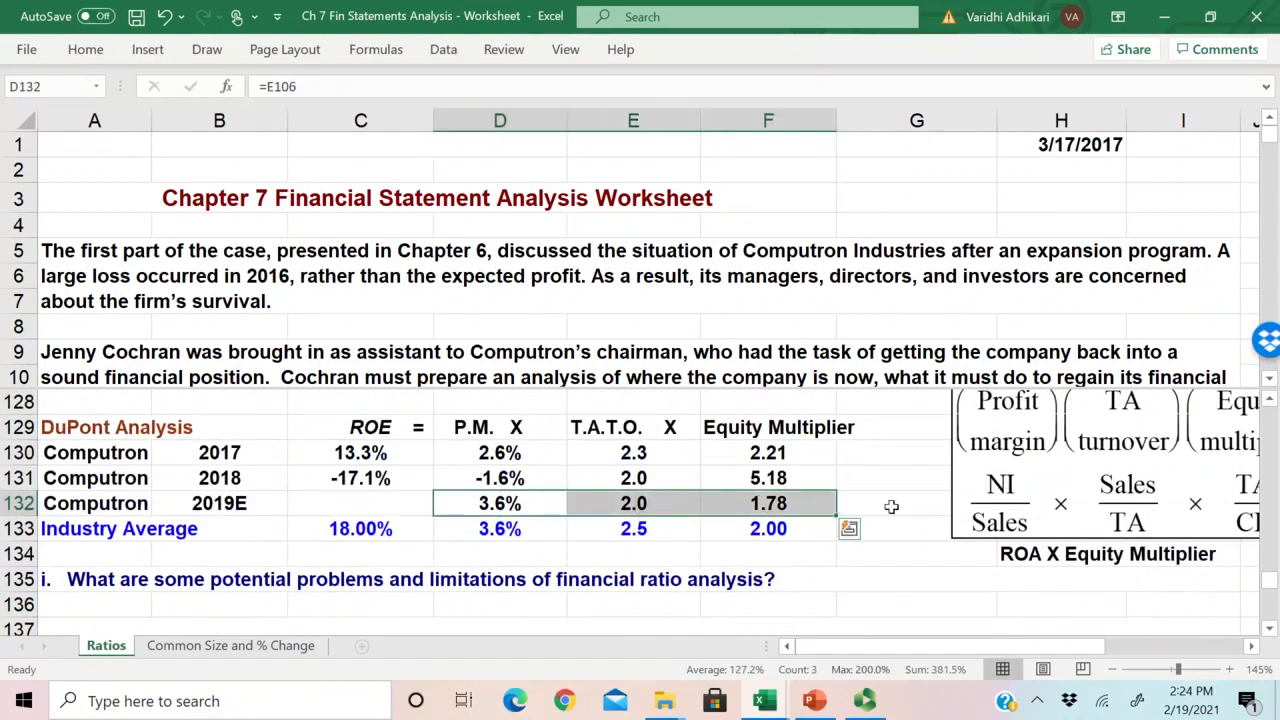
pyautogui.click(349, 503)
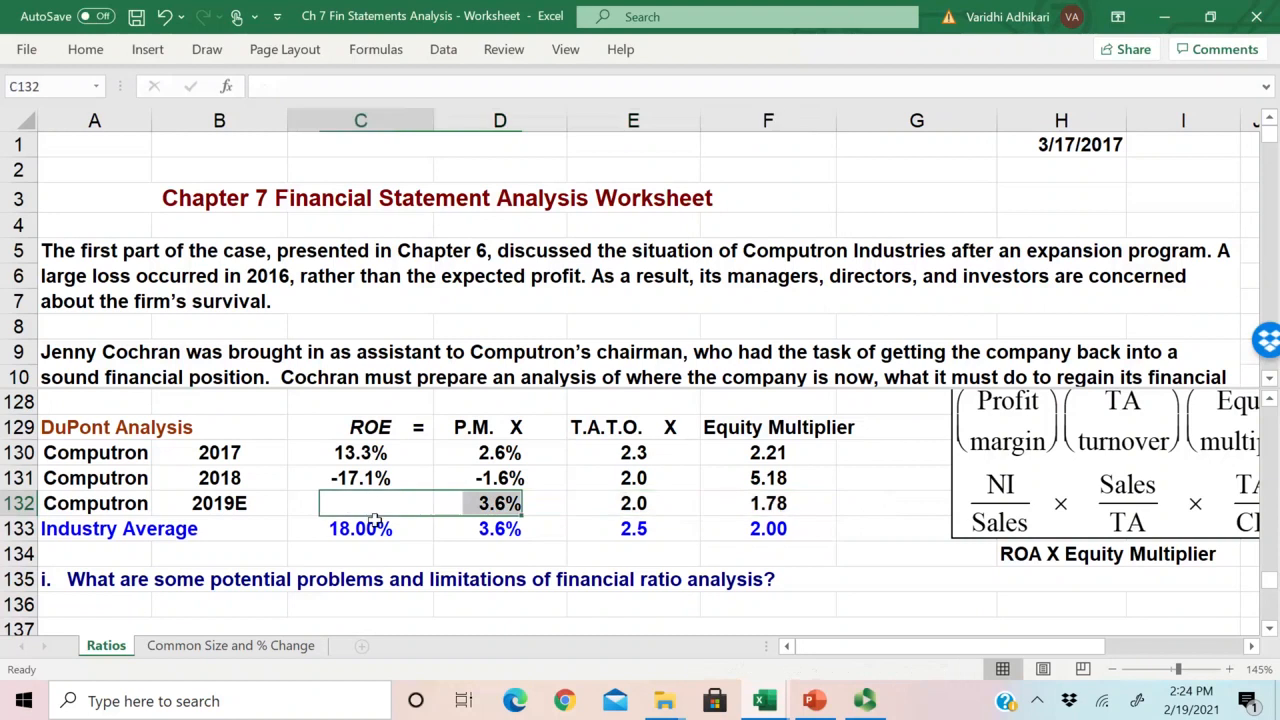
pyautogui.write('=')
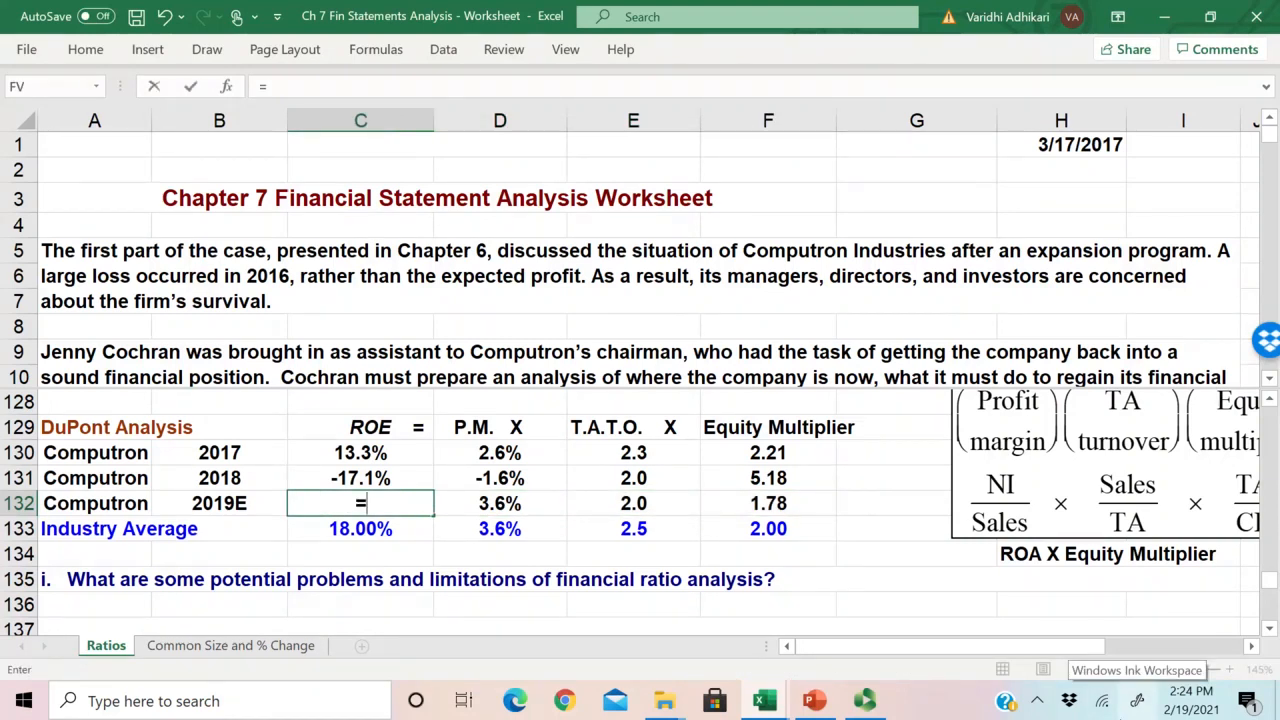
pyautogui.press('Right')
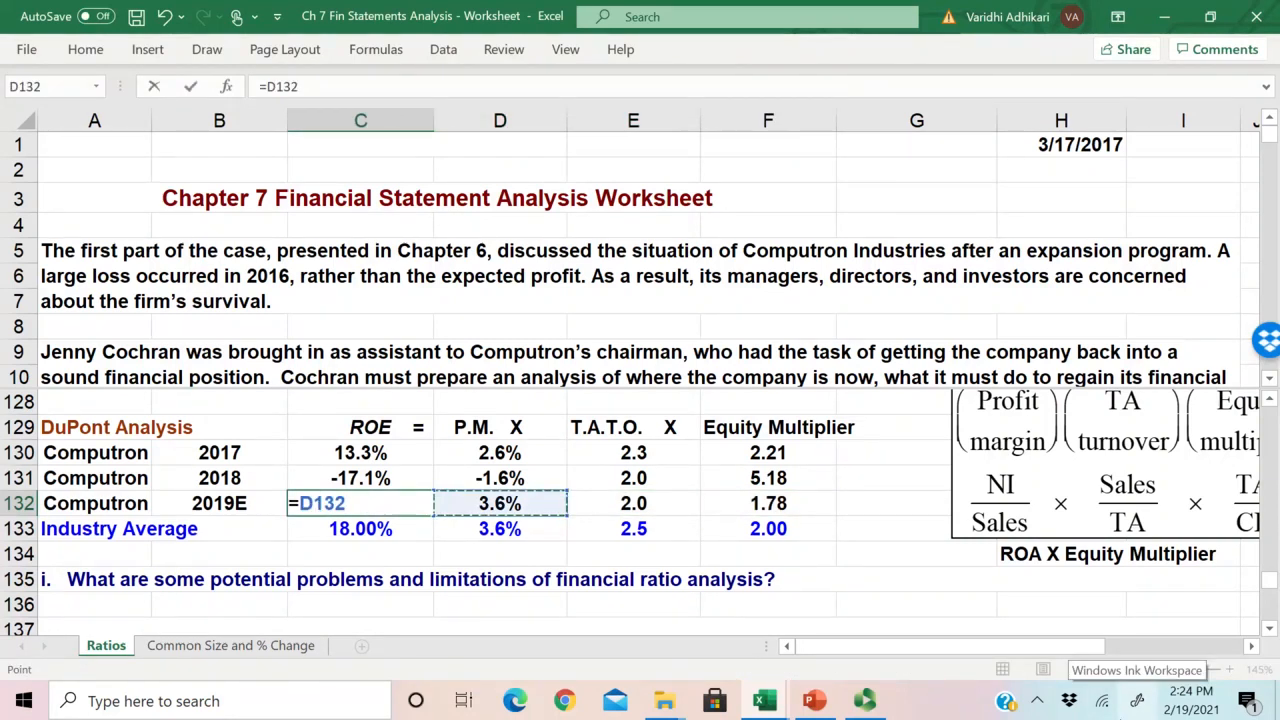
pyautogui.write('*')
pyautogui.press('Right')
pyautogui.press('Right')
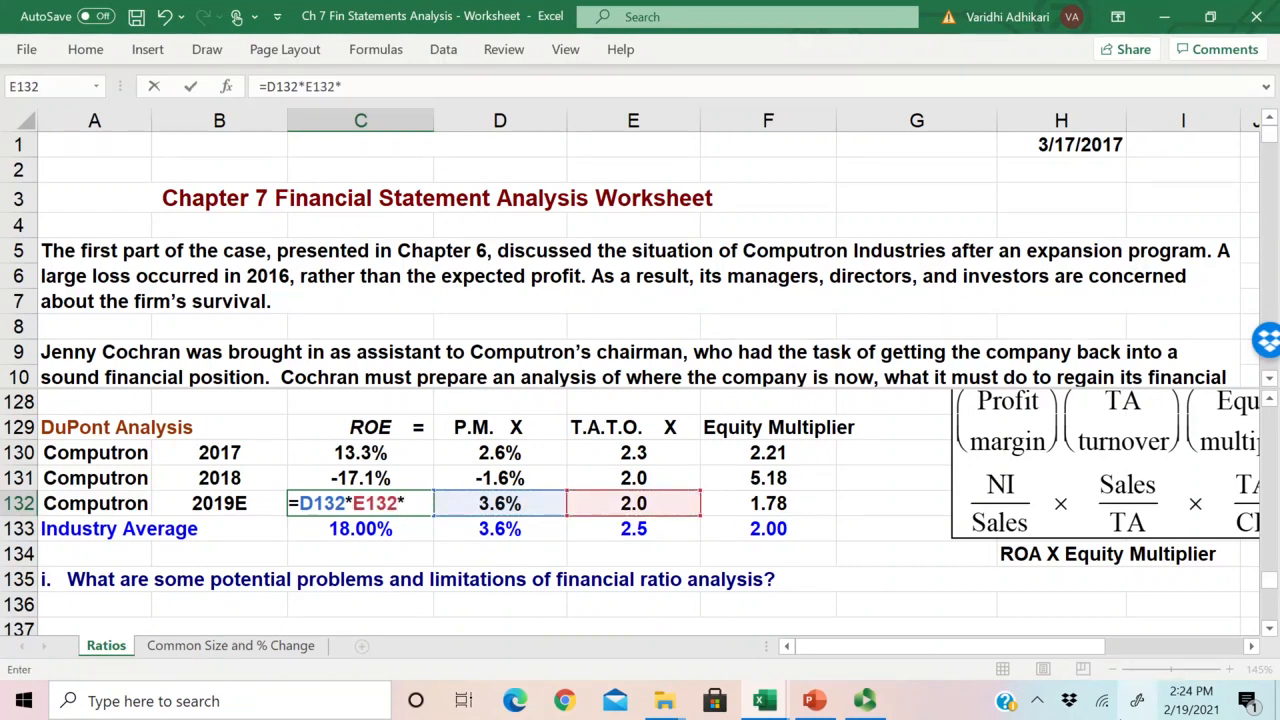
pyautogui.press('Right')
pyautogui.press('Right')
pyautogui.press('Right')
pyautogui.press('Return')
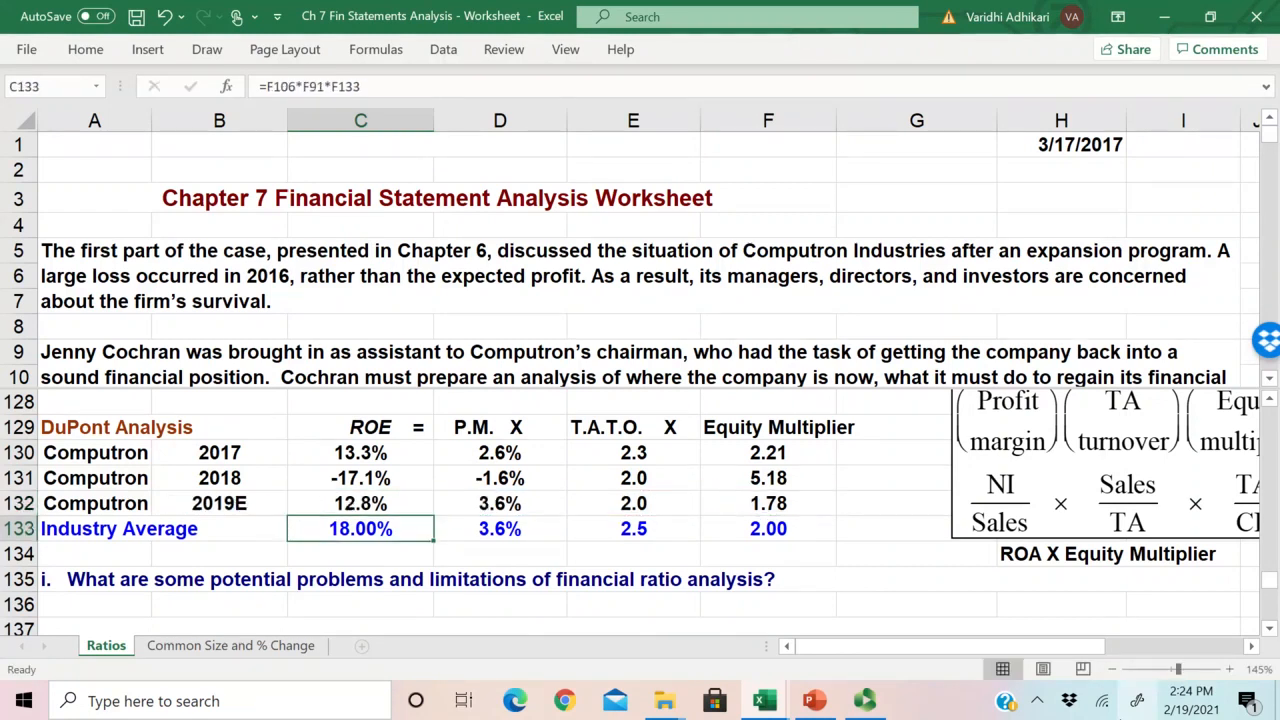
# Step: Compare the 2019E DuPont ROE in C132 with the Return on Equity in E111 of the profitability ratios
pyautogui.moveTo(385, 504); pyautogui.dragTo(105, 497)
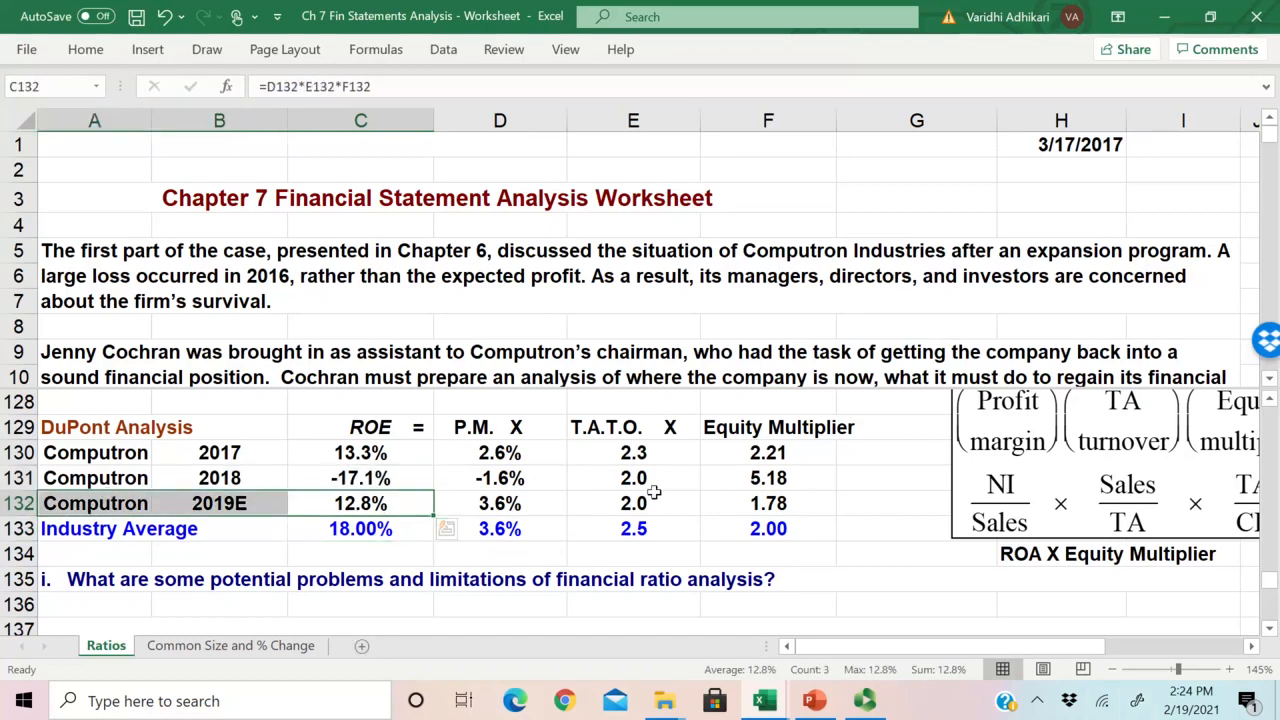
pyautogui.scroll(4, 660, 493)
pyautogui.scroll(5, 660, 493)
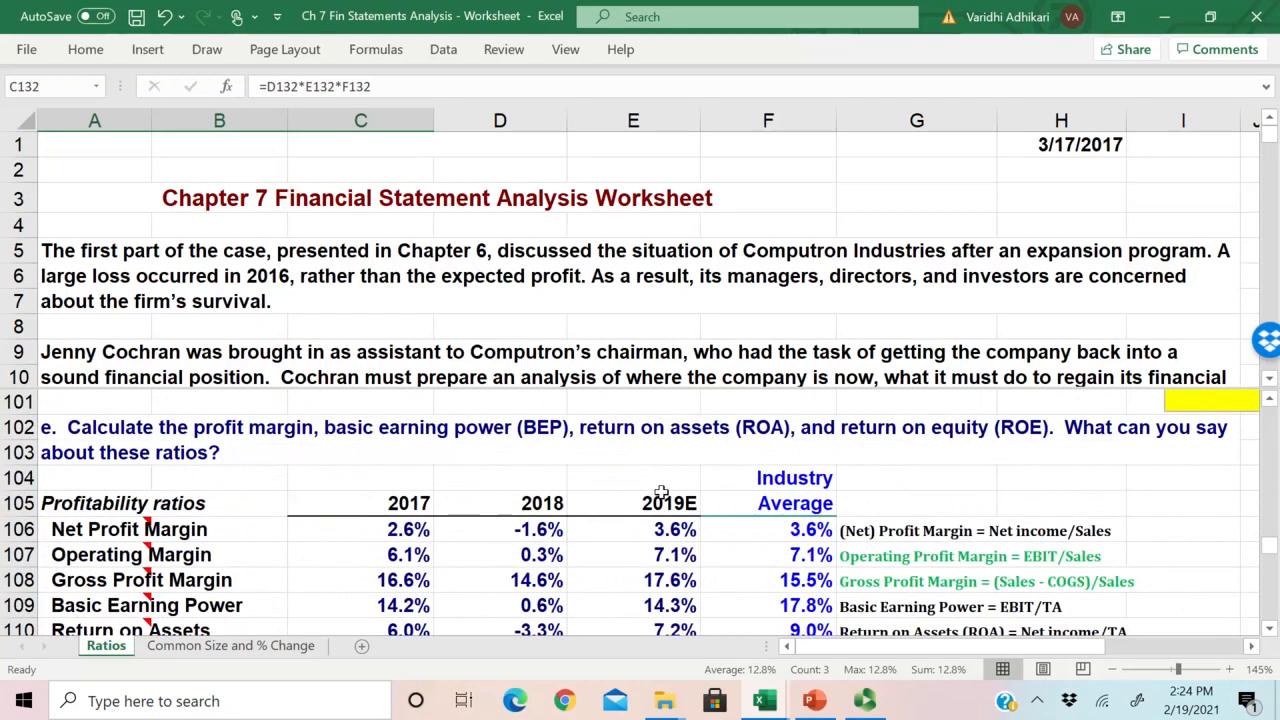
pyautogui.scroll(-1, 661, 492)
pyautogui.click(666, 578)
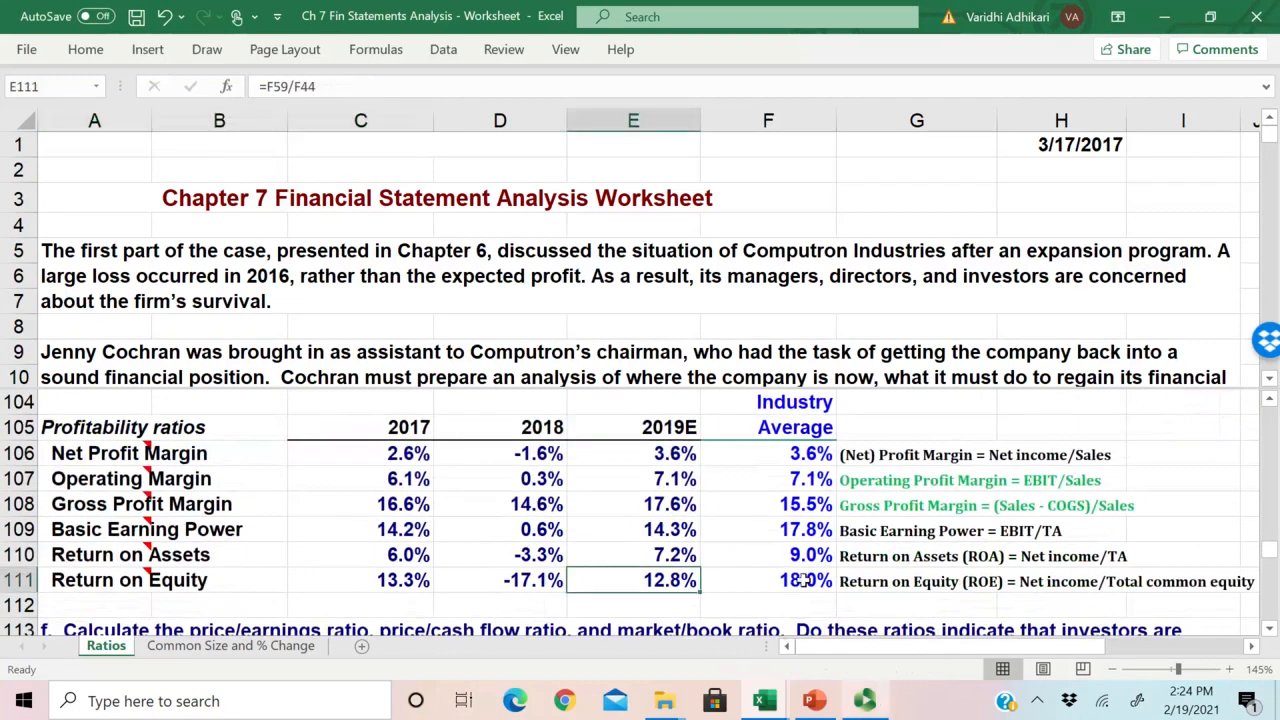
# Step: Select B129:F133 in the DuPont Analysis table to review all years against the industry averages
pyautogui.scroll(-3, 569, 543)
pyautogui.scroll(-4, 569, 543)
pyautogui.moveTo(245, 505); pyautogui.dragTo(760, 600)
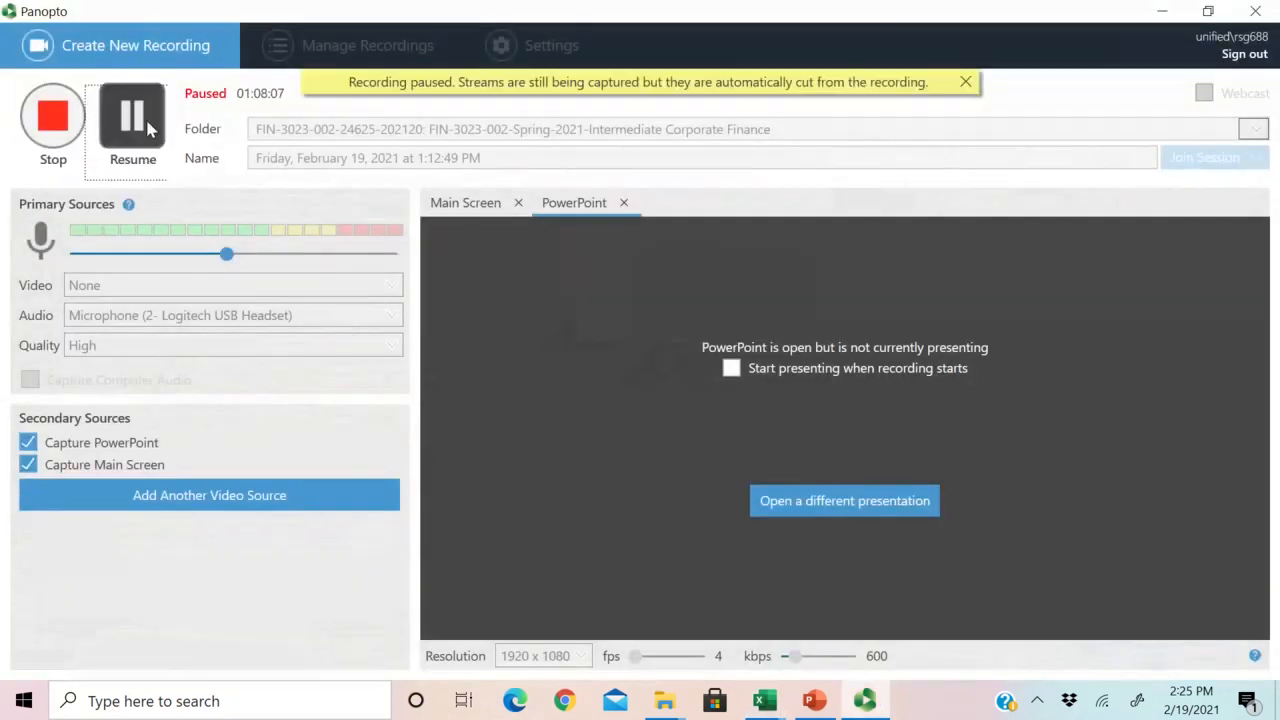
pyautogui.press('F8')
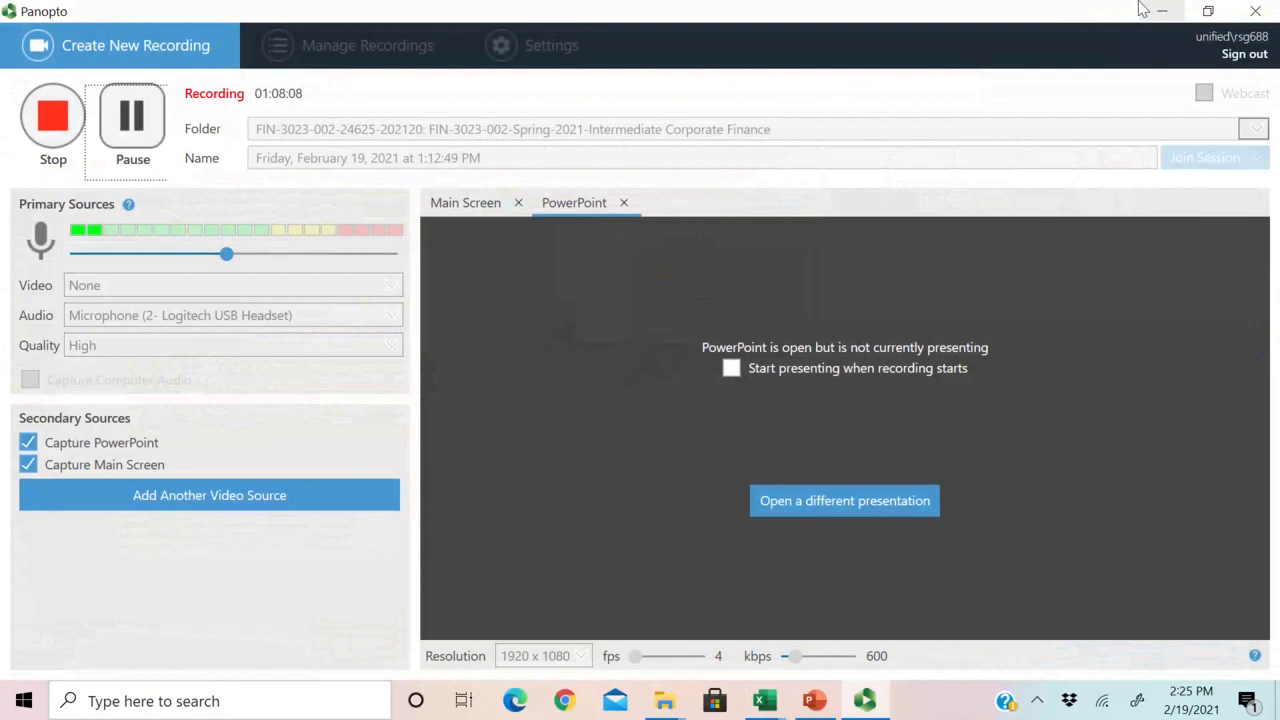
pyautogui.click(1142, 10)
pyautogui.click(122, 648)
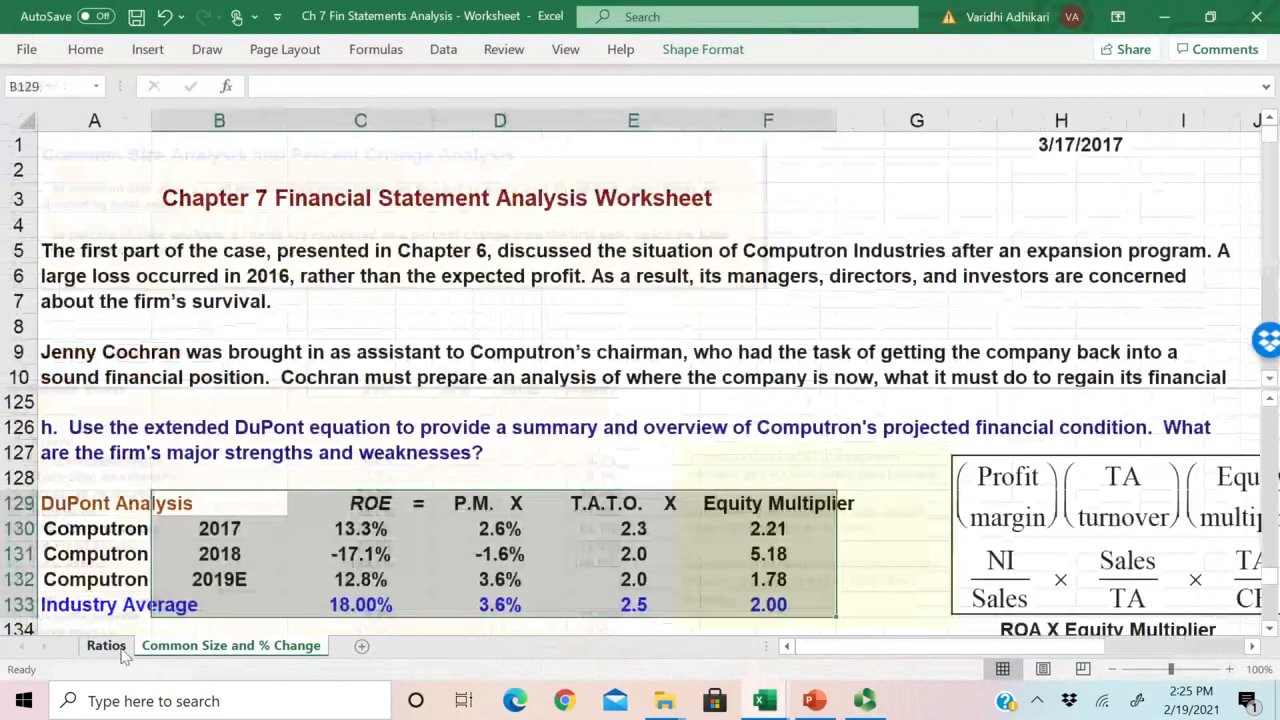
# Step: Look at the Common Size and % Change sheet and at the closing questions on the Ratios sheet
pyautogui.click(160, 645)
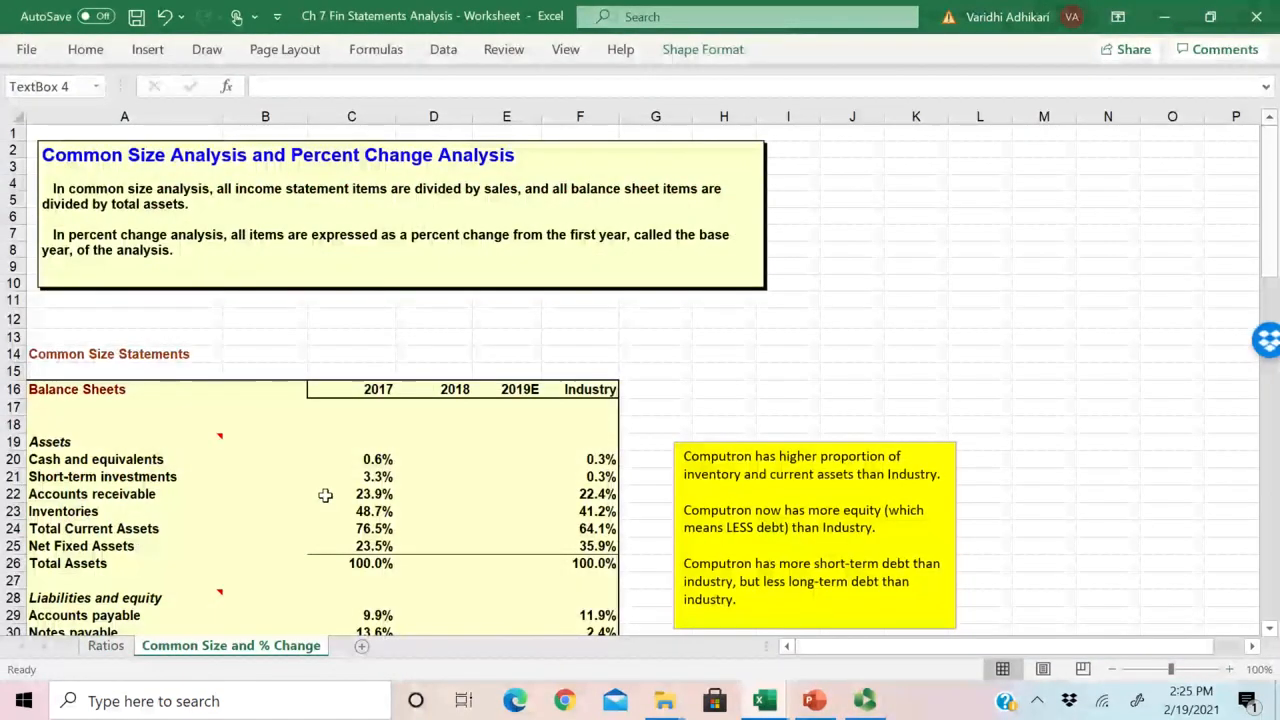
pyautogui.scroll(-1, 537, 417)
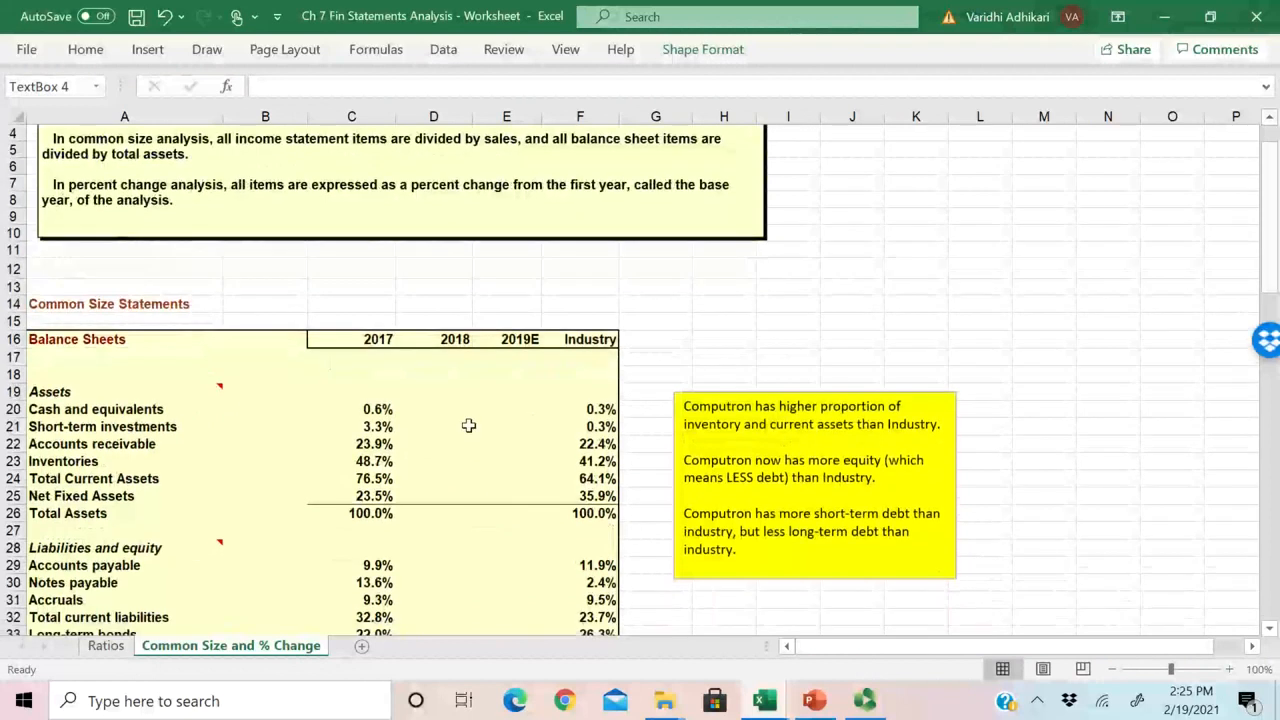
pyautogui.click(105, 645)
pyautogui.scroll(-4, 230, 472)
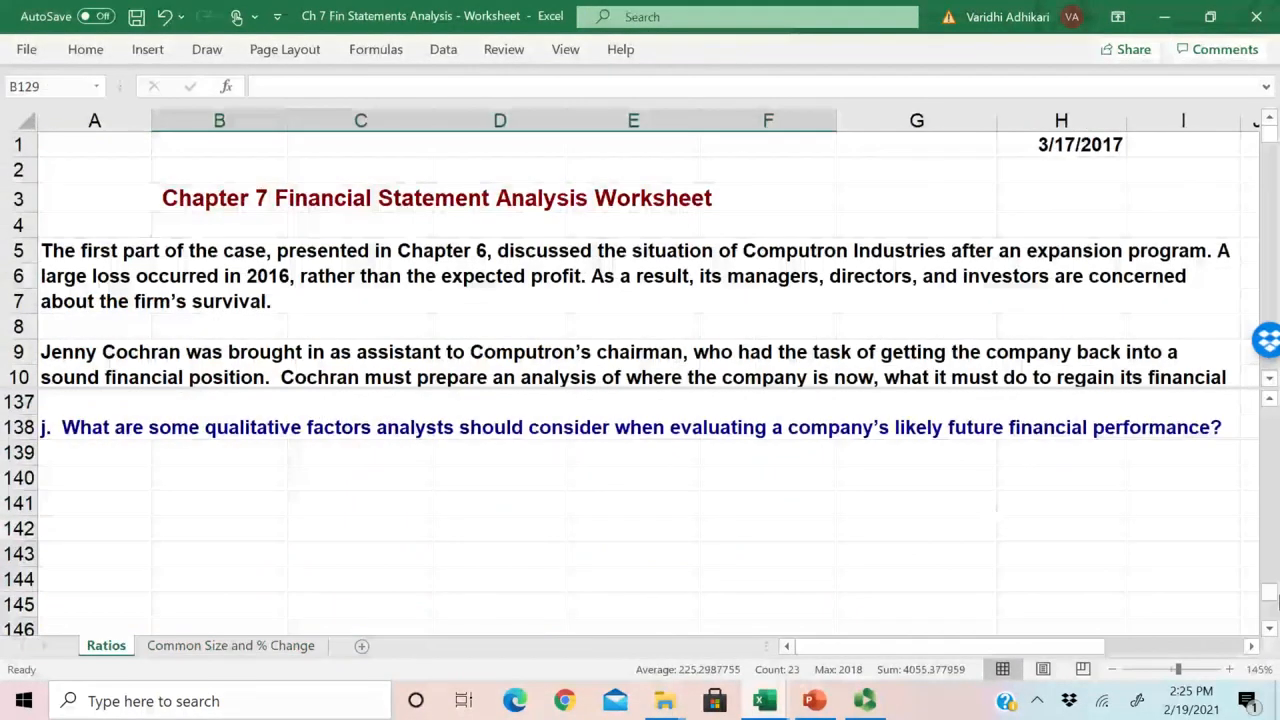
# Step: Review the empty 2018 and 2019E columns on the Common Size and % Change sheet, from D19:E25 through the percentage change statements
pyautogui.click(220, 645)
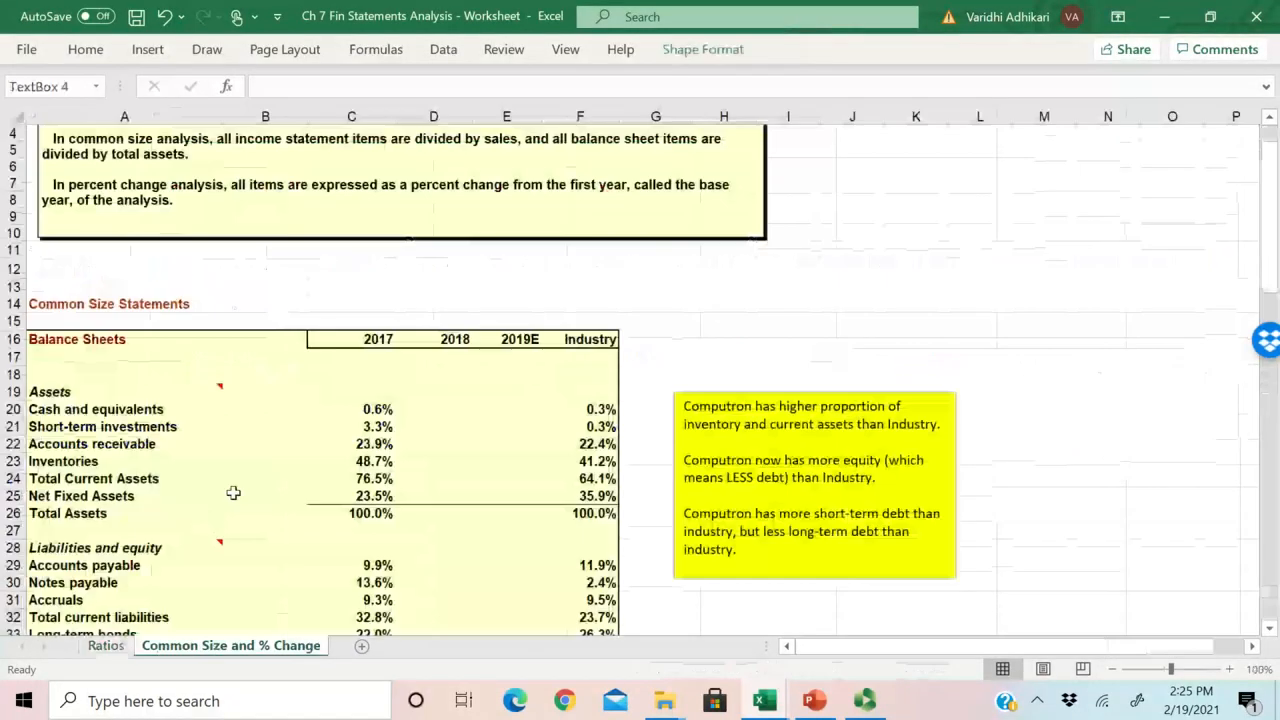
pyautogui.moveTo(450, 393); pyautogui.dragTo(490, 500)
pyautogui.scroll(-12, 467, 508)
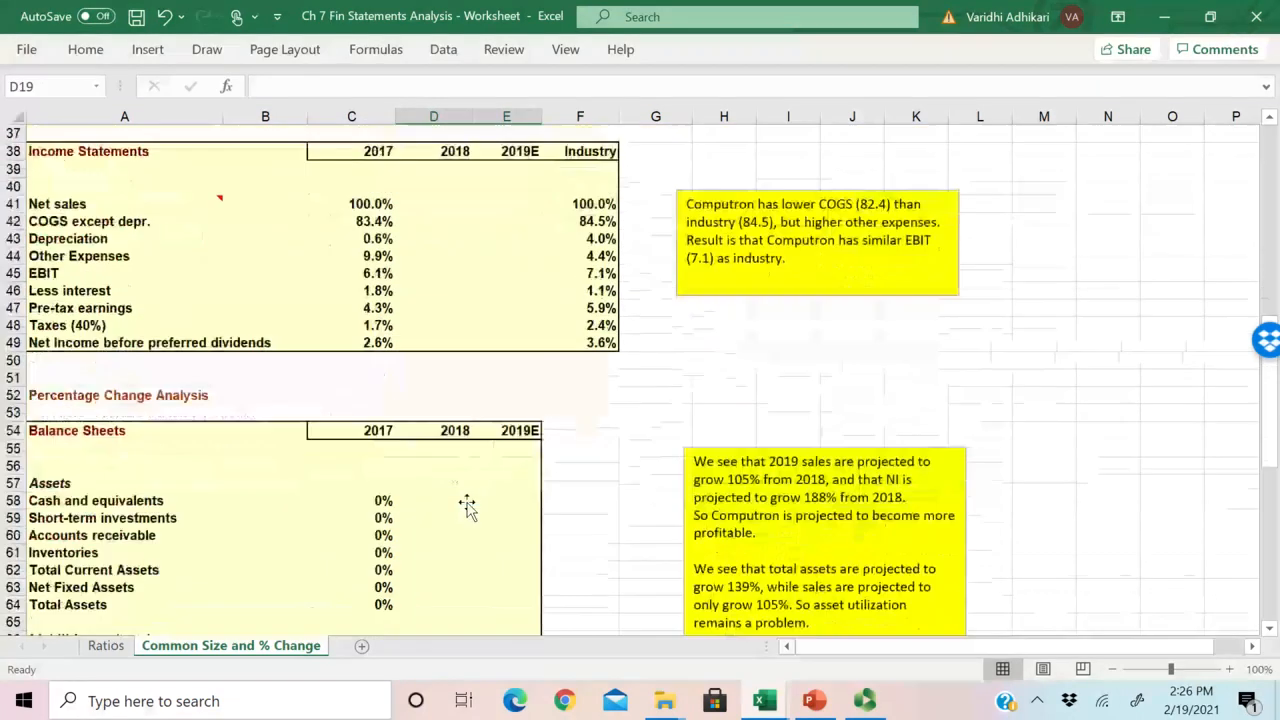
pyautogui.scroll(-1, 467, 508)
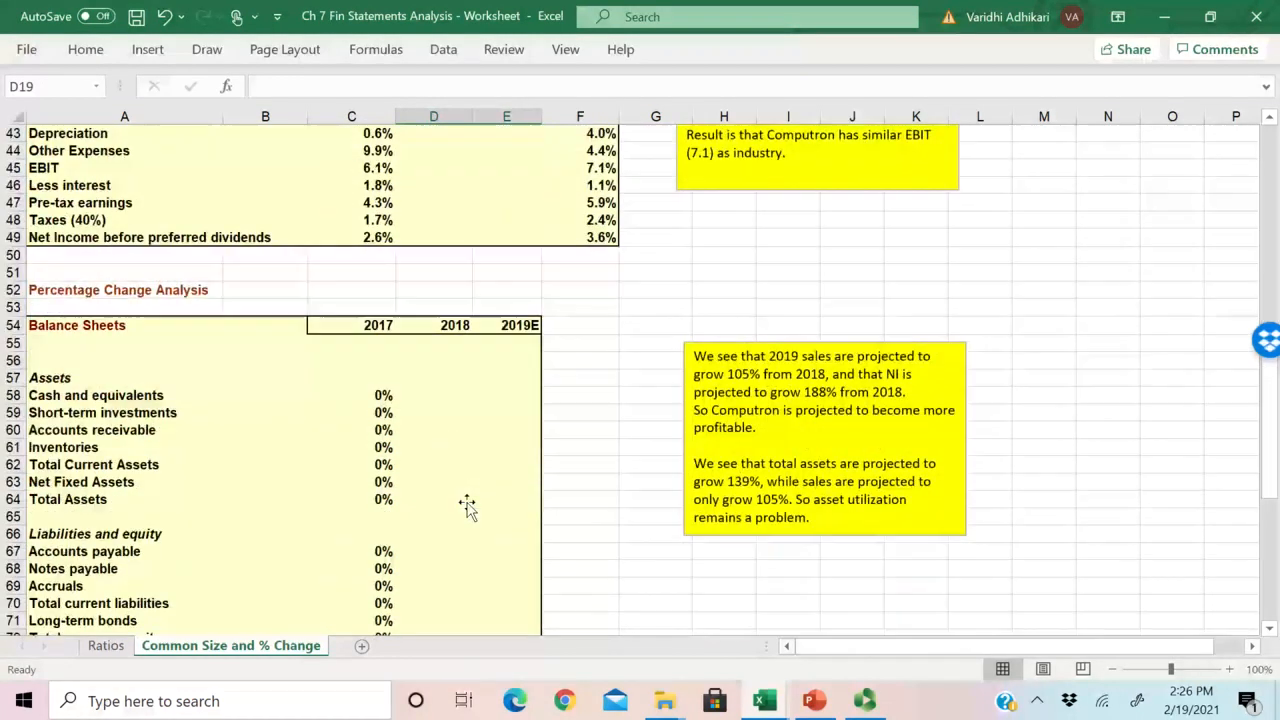
pyautogui.scroll(-2, 467, 508)
pyautogui.scroll(-3, 467, 508)
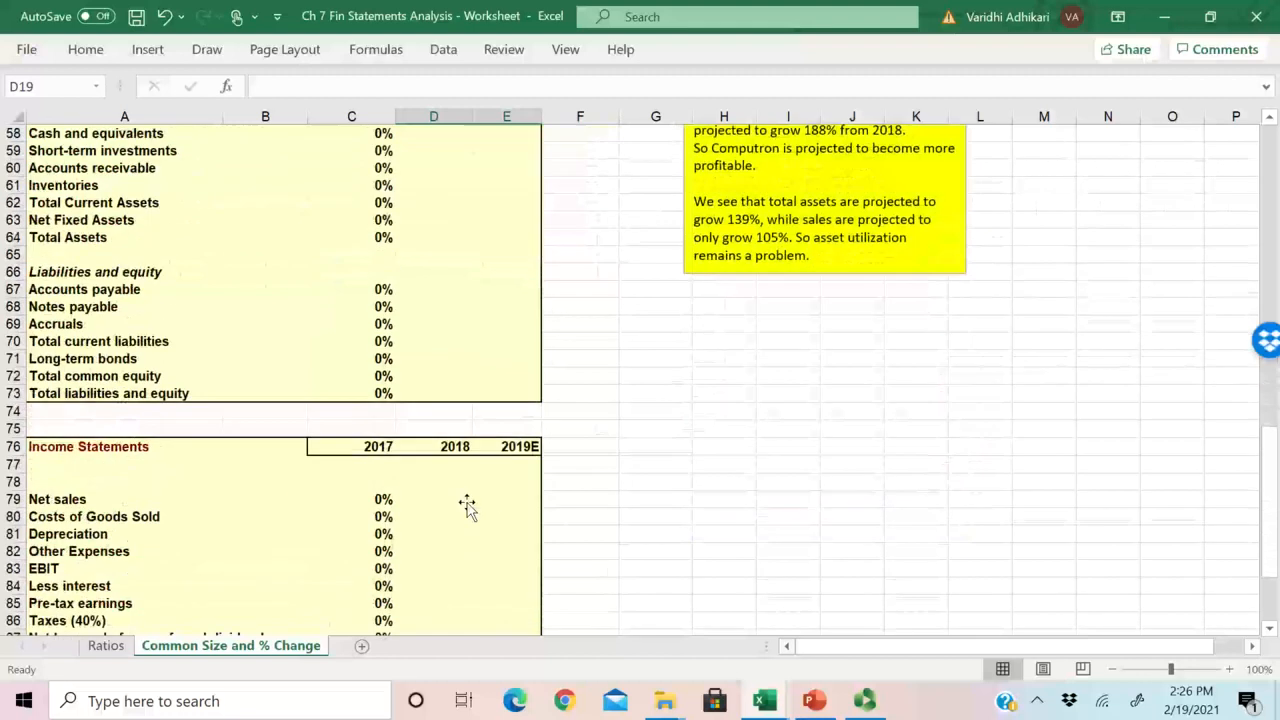
pyautogui.moveTo(1277, 541); pyautogui.dragTo(1273, 242)
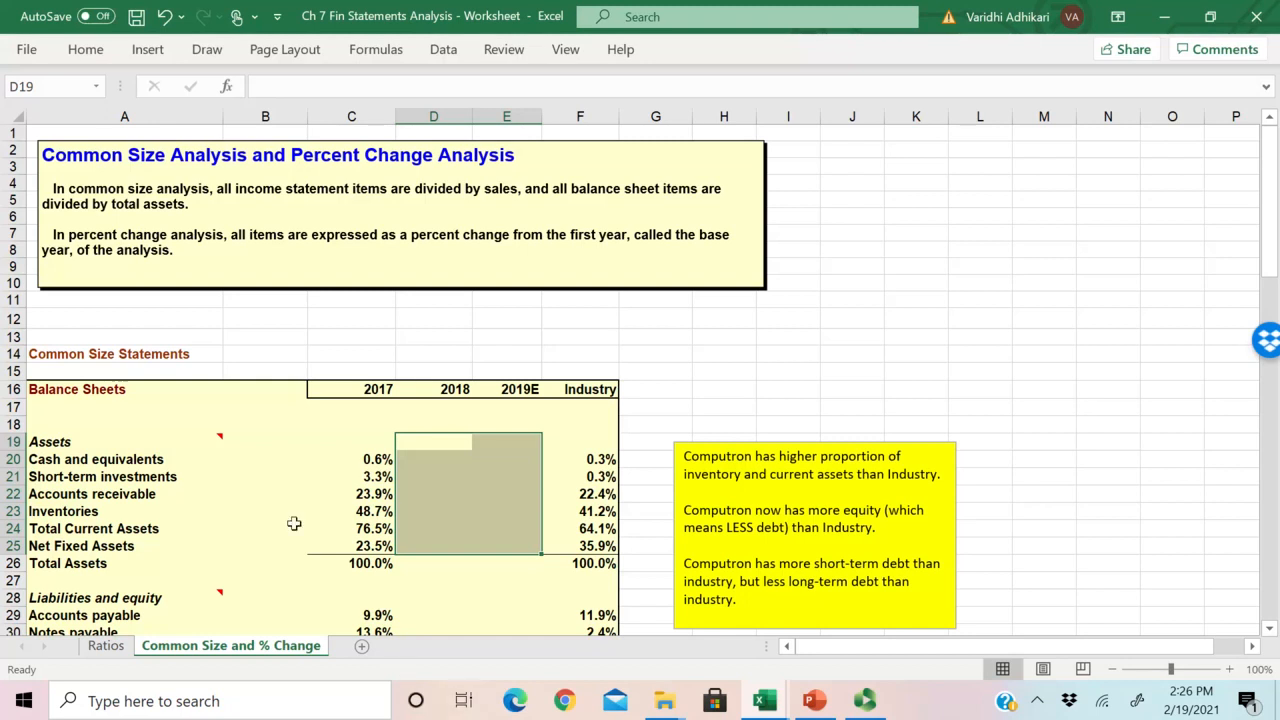
# Step: Select the Net sales row A41:F41 in the common size income statements to examine it as the base for the percentages
pyautogui.scroll(-7, 401, 548)
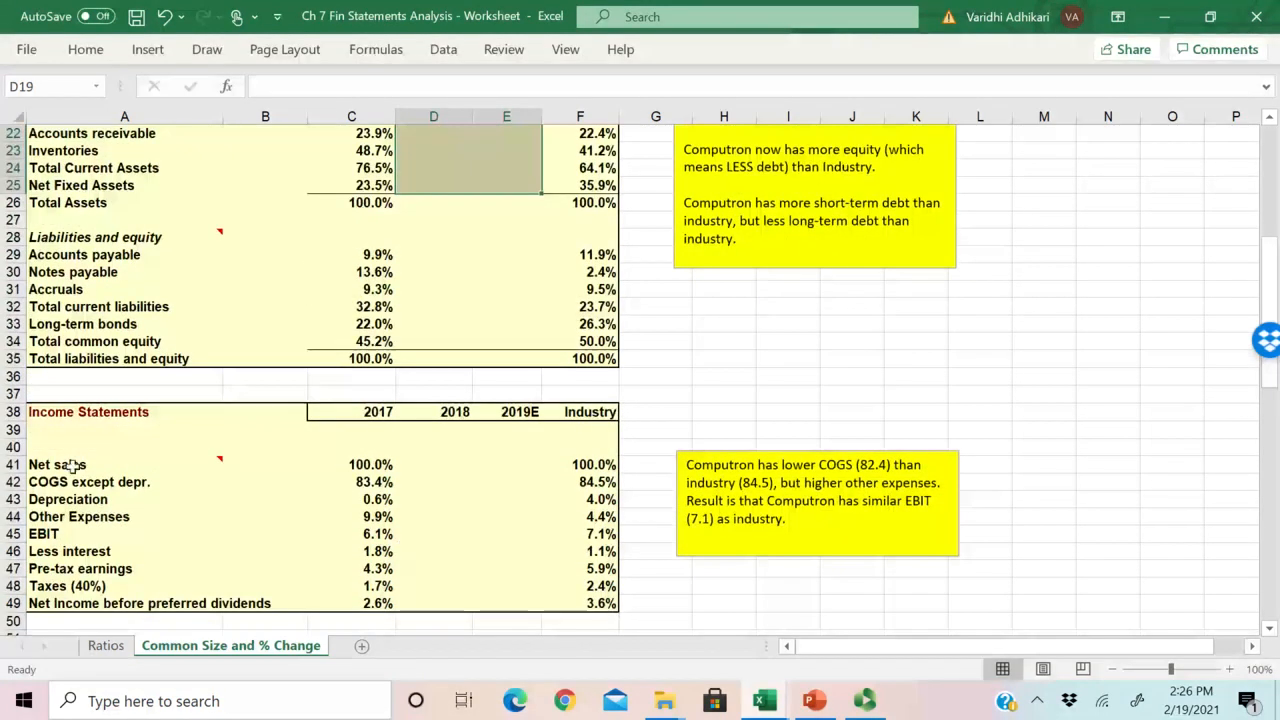
pyautogui.moveTo(129, 462); pyautogui.dragTo(628, 480)
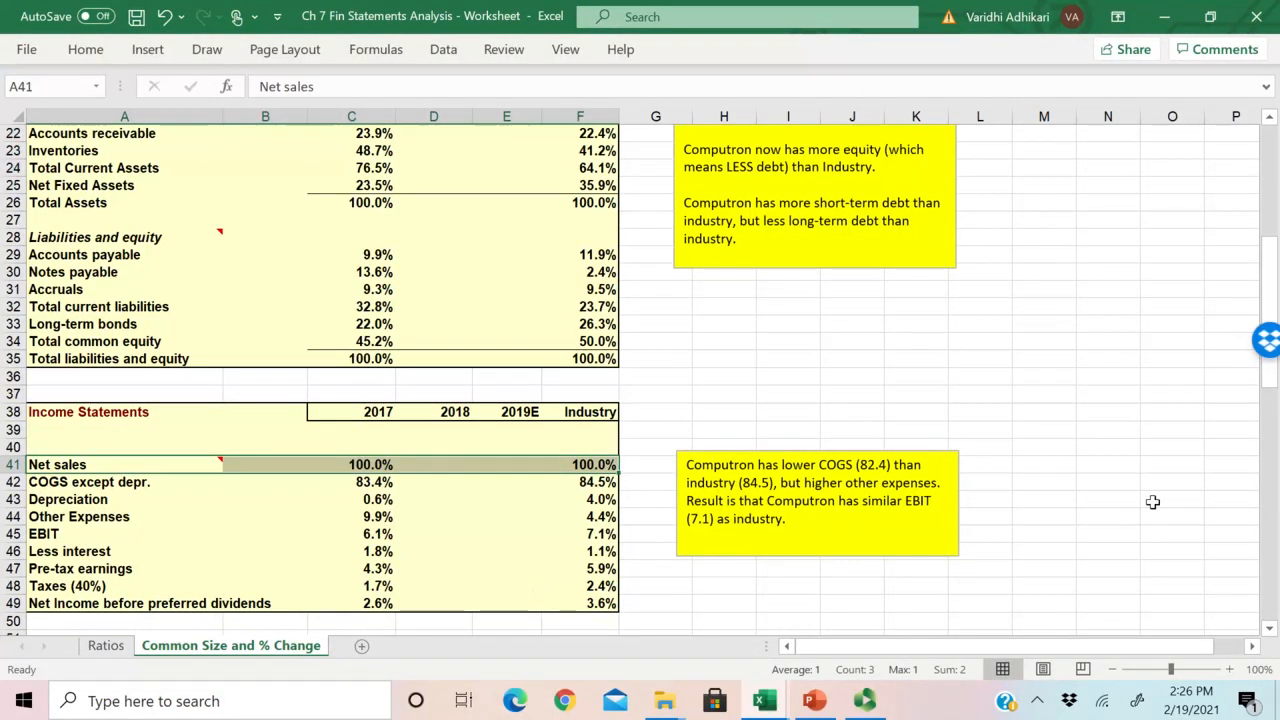
pyautogui.scroll(6, 1120, 482)
pyautogui.scroll(-2, 1120, 482)
pyautogui.scroll(3, 1120, 482)
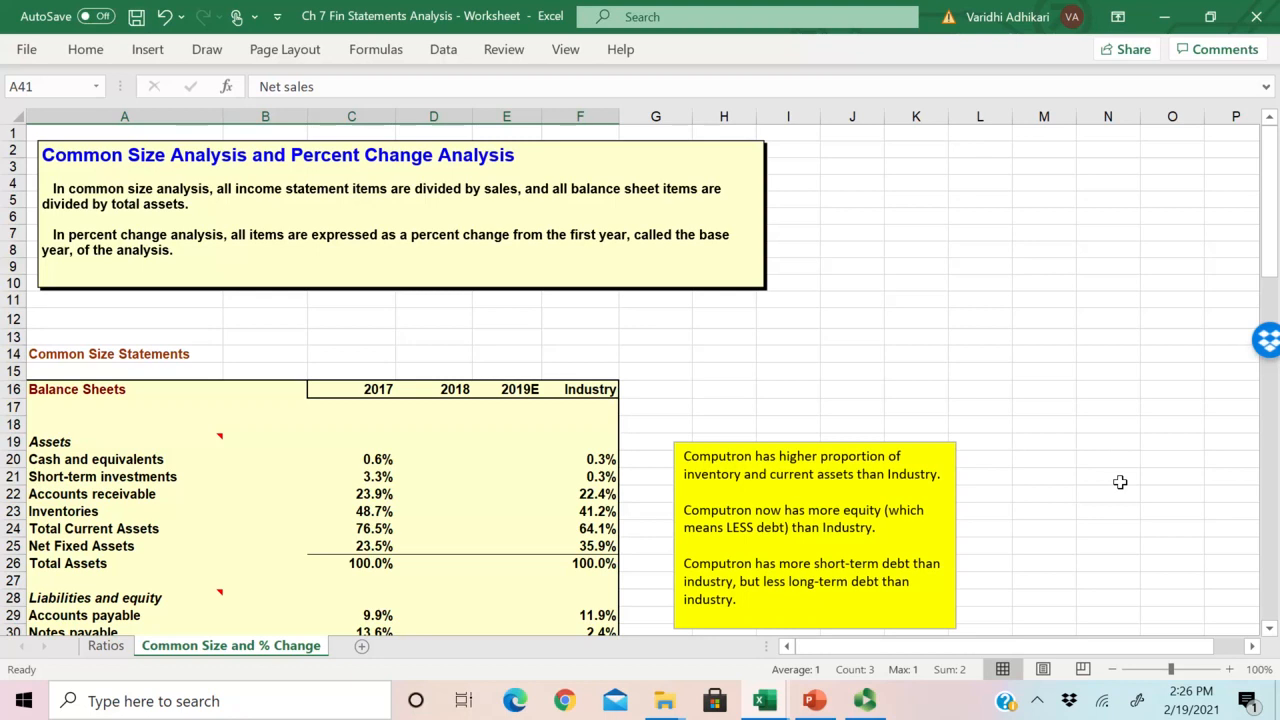
# Step: Review the balance sheet asset figures in D25:F33 on the Ratios sheet and return to the Common Size and % Change sheet
pyautogui.click(105, 645)
pyautogui.scroll(-6, 455, 474)
pyautogui.scroll(7, 455, 474)
pyautogui.scroll(20, 455, 474)
pyautogui.scroll(-7, 455, 474)
pyautogui.click(520, 477)
pyautogui.moveTo(520, 477); pyautogui.dragTo(790, 585)
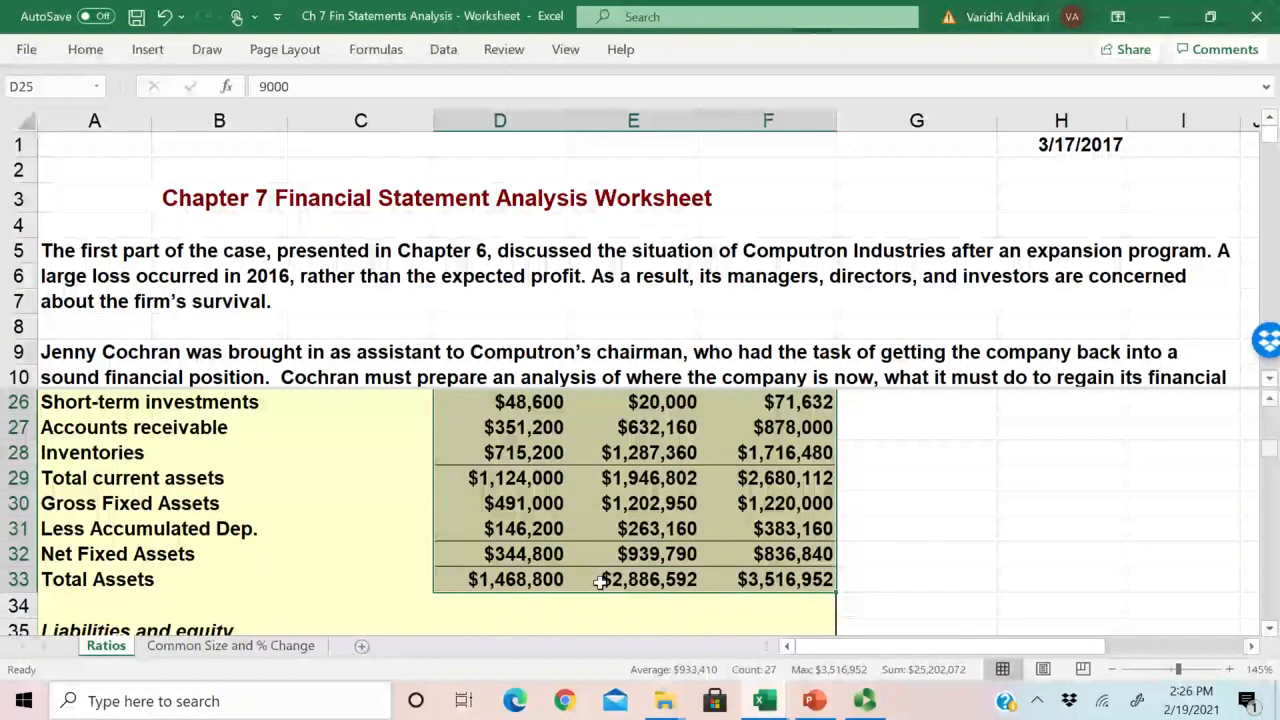
pyautogui.scroll(2, 600, 580)
pyautogui.moveTo(516, 530); pyautogui.dragTo(820, 610)
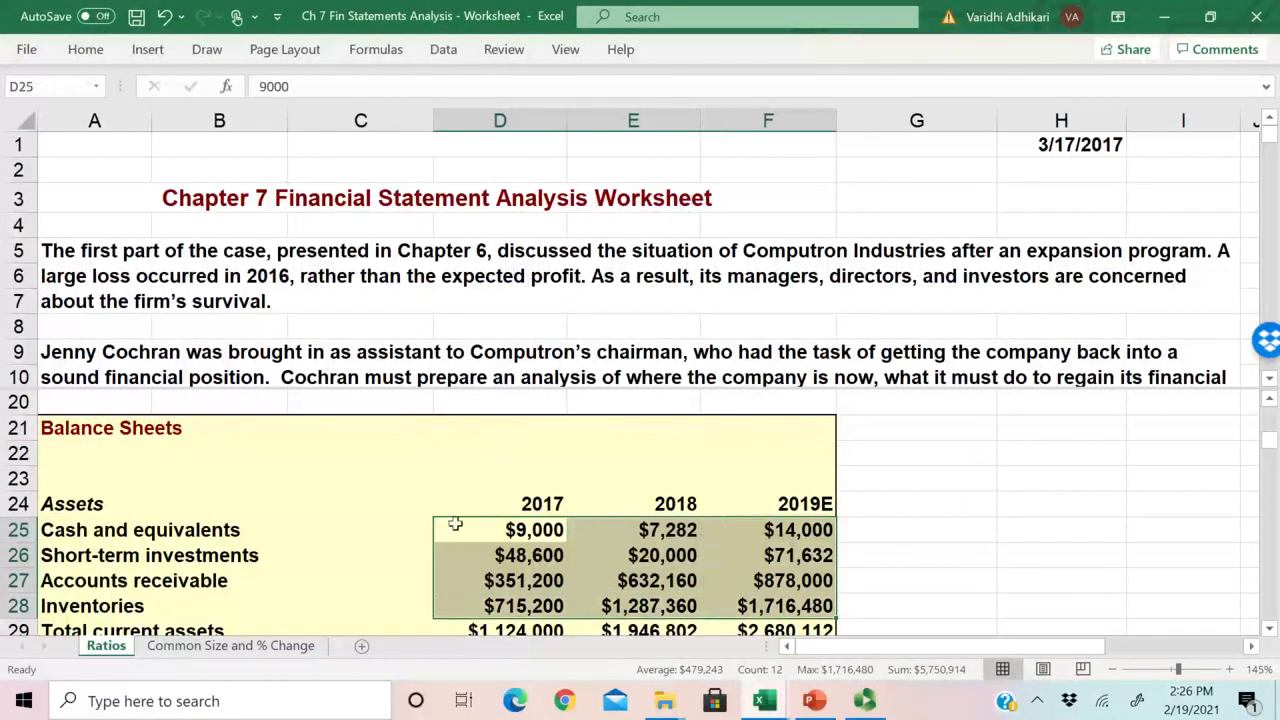
pyautogui.click(190, 646)
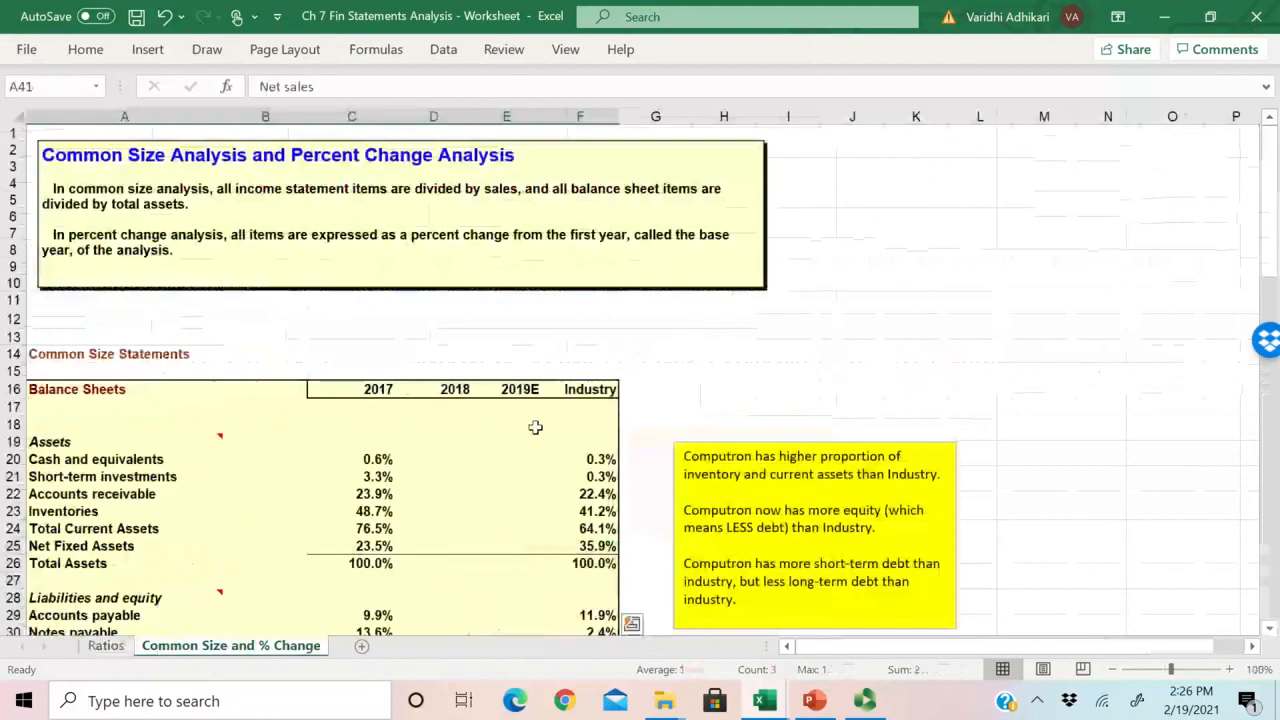
# Step: Review the common size asset percentages for 2017 in C20:C26 and Industry in column F, along with the empty 2018 cell D20
pyautogui.click(601, 461)
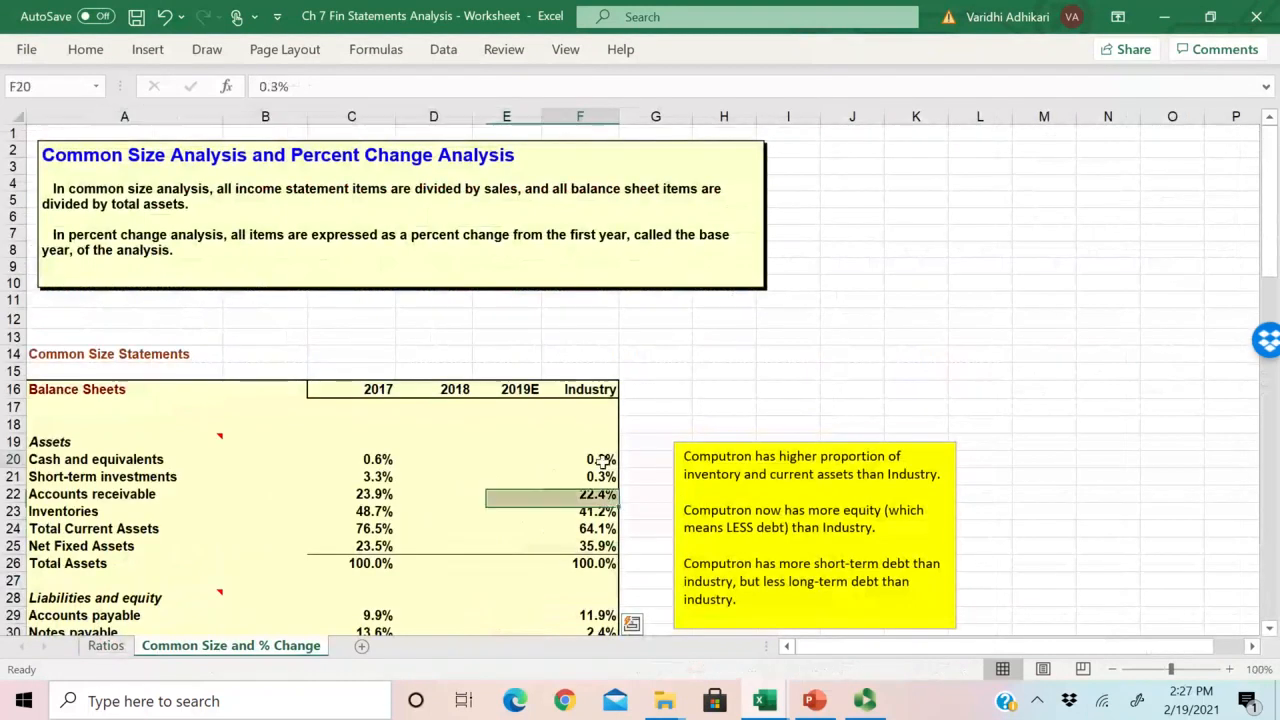
pyautogui.moveTo(376, 459); pyautogui.dragTo(380, 566)
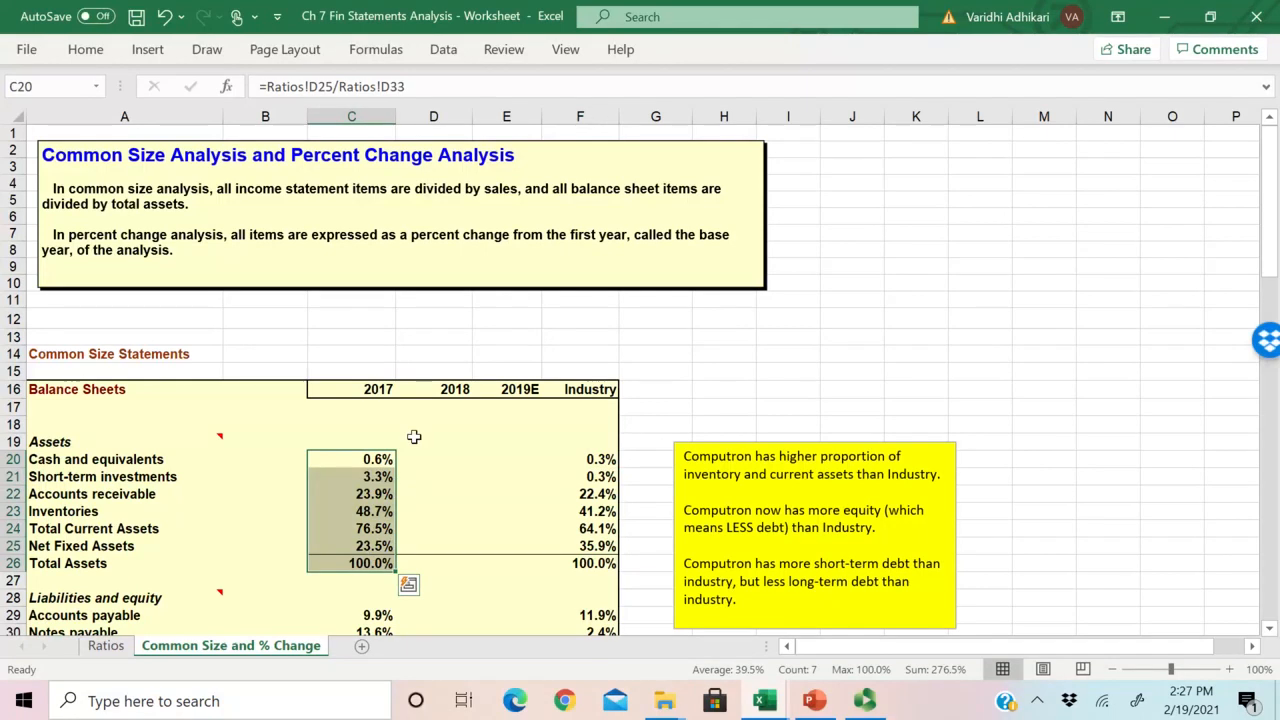
pyautogui.click(438, 458)
pyautogui.scroll(-1, 544, 458)
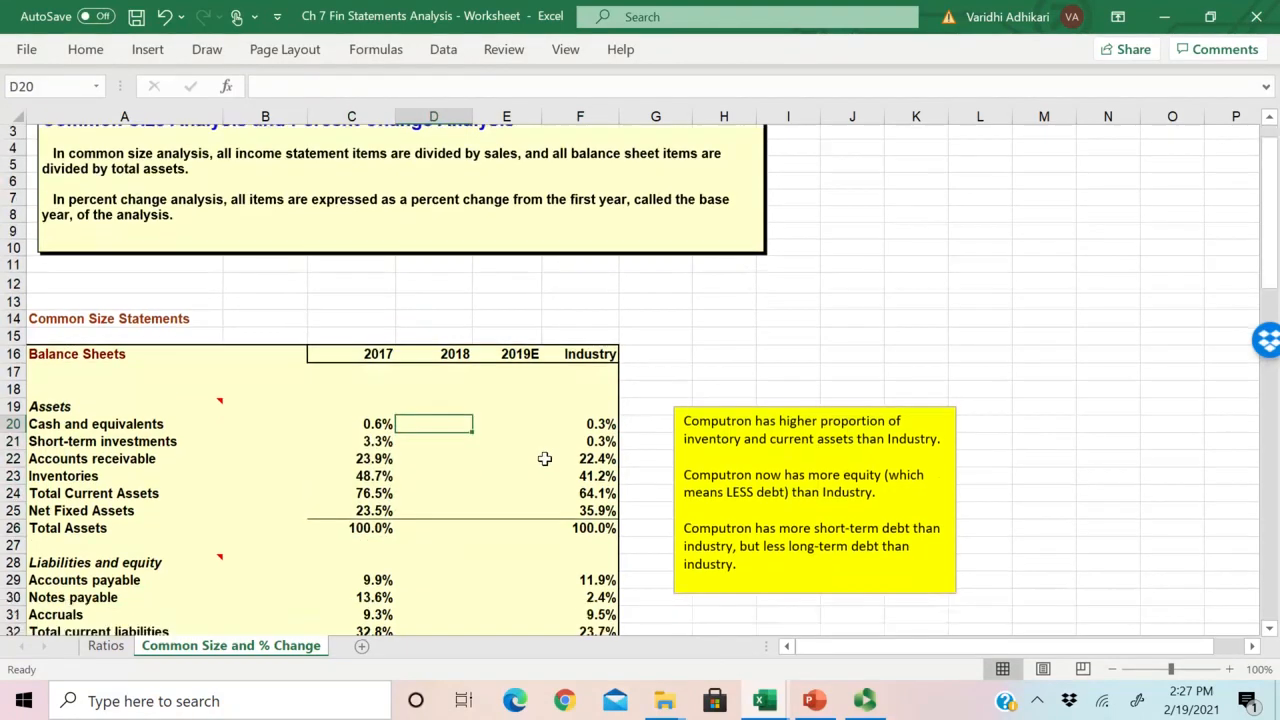
pyautogui.click(592, 409)
pyautogui.click(592, 478)
pyautogui.click(592, 513)
pyautogui.click(368, 426)
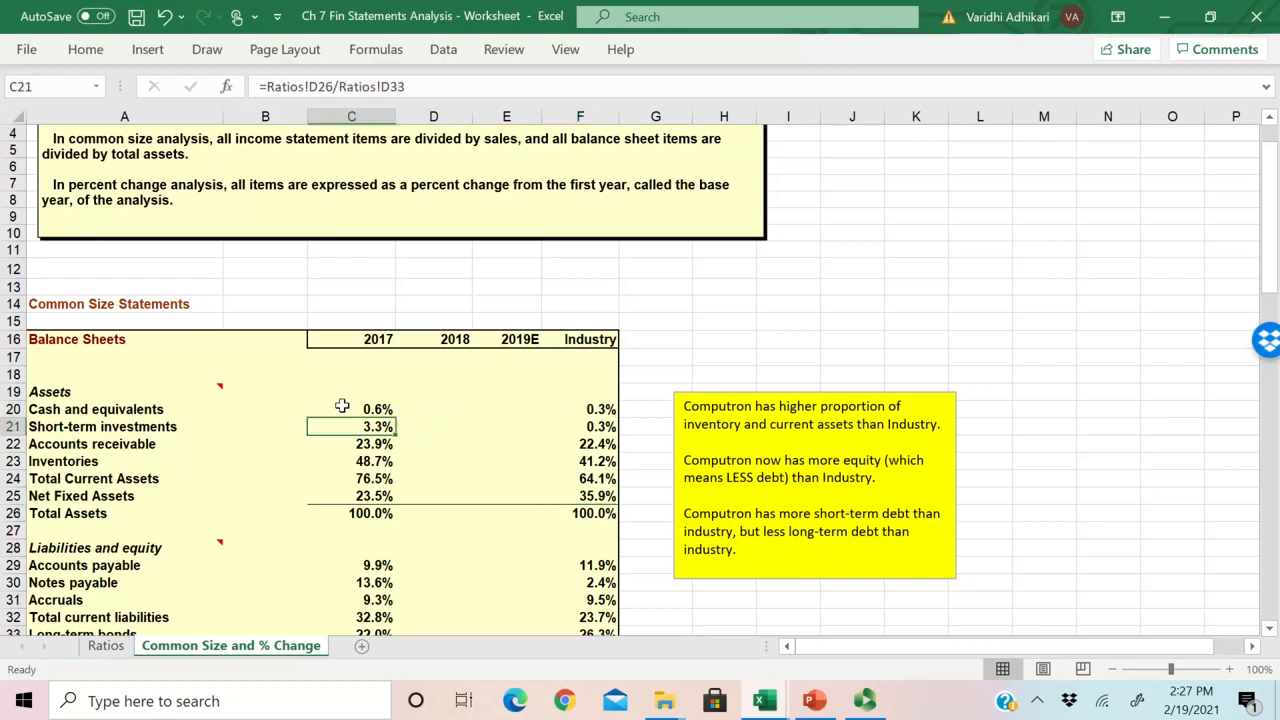
pyautogui.click(363, 409)
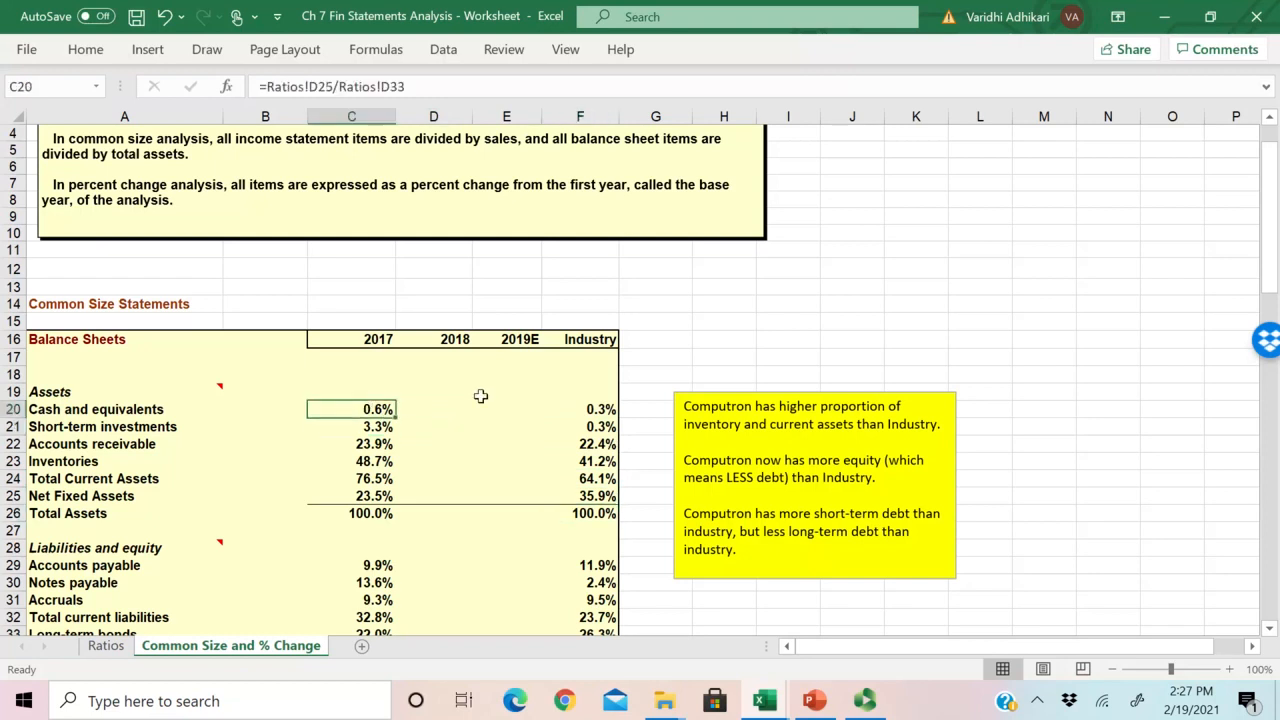
pyautogui.click(426, 407)
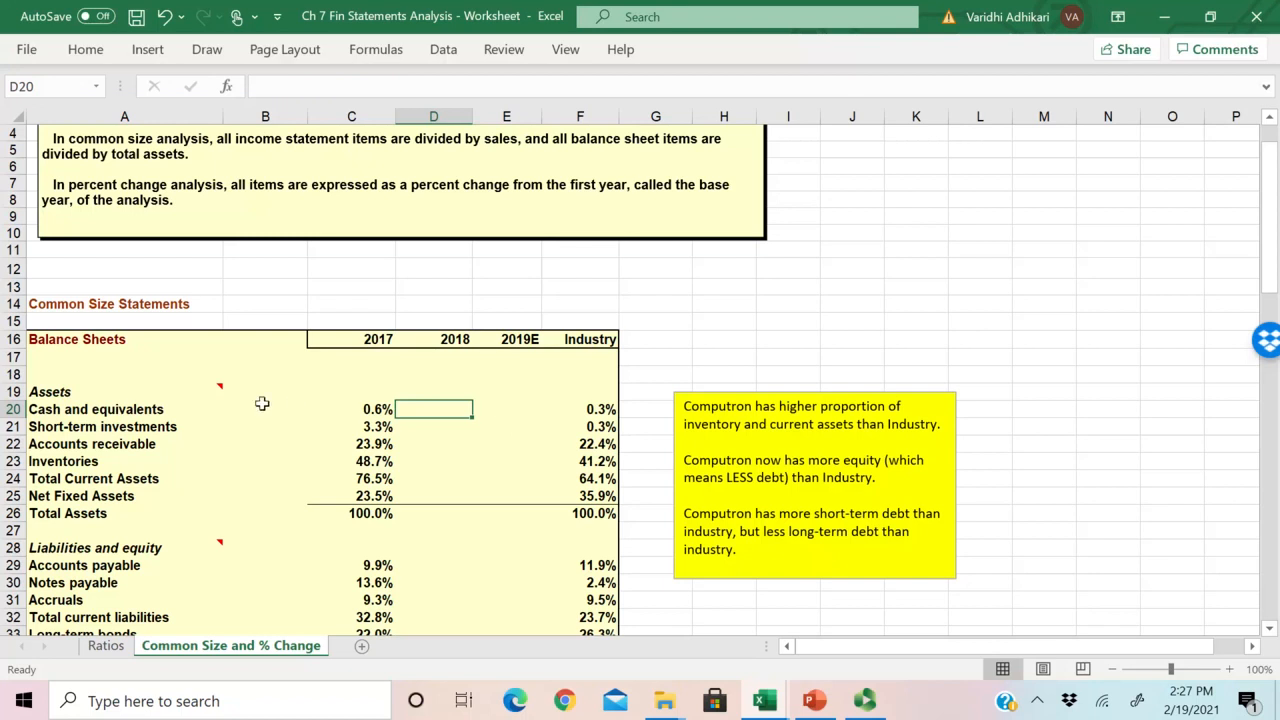
pyautogui.scroll(-1, 297, 400)
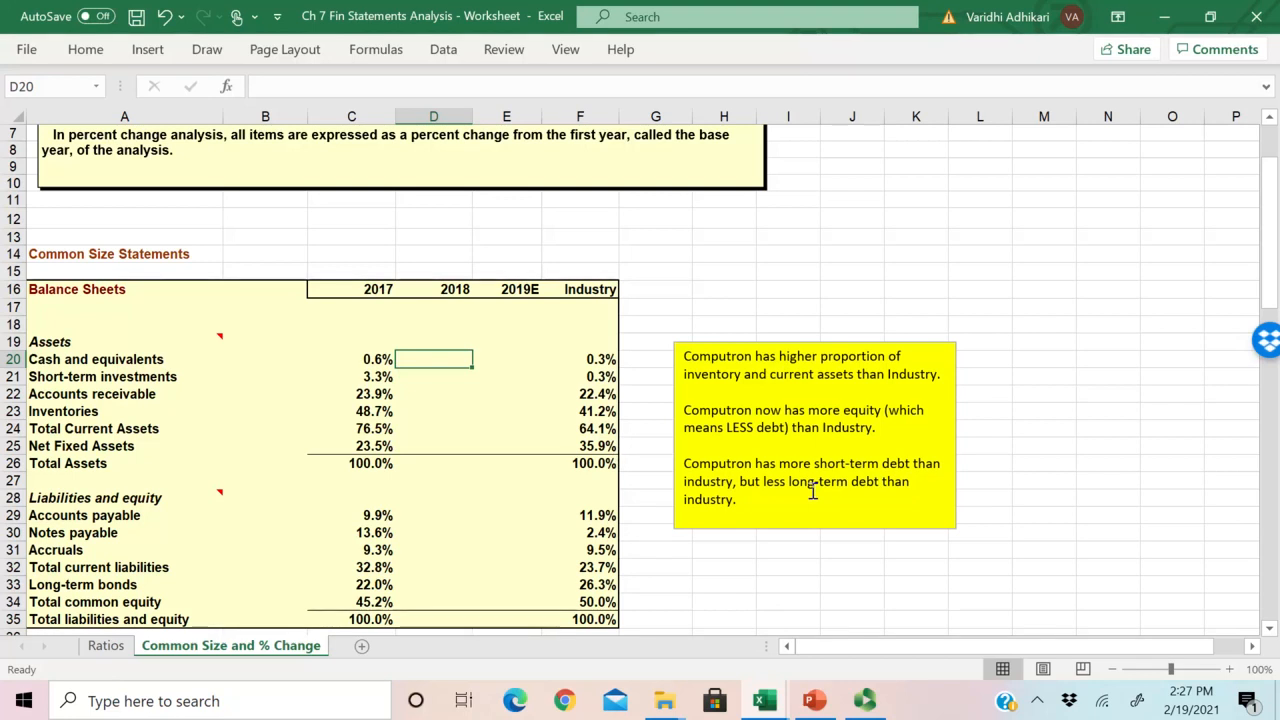
pyautogui.press('Left')
pyautogui.press('Left')
pyautogui.press('Left')
pyautogui.press('Right')
pyautogui.press('Right')
pyautogui.press('Right')
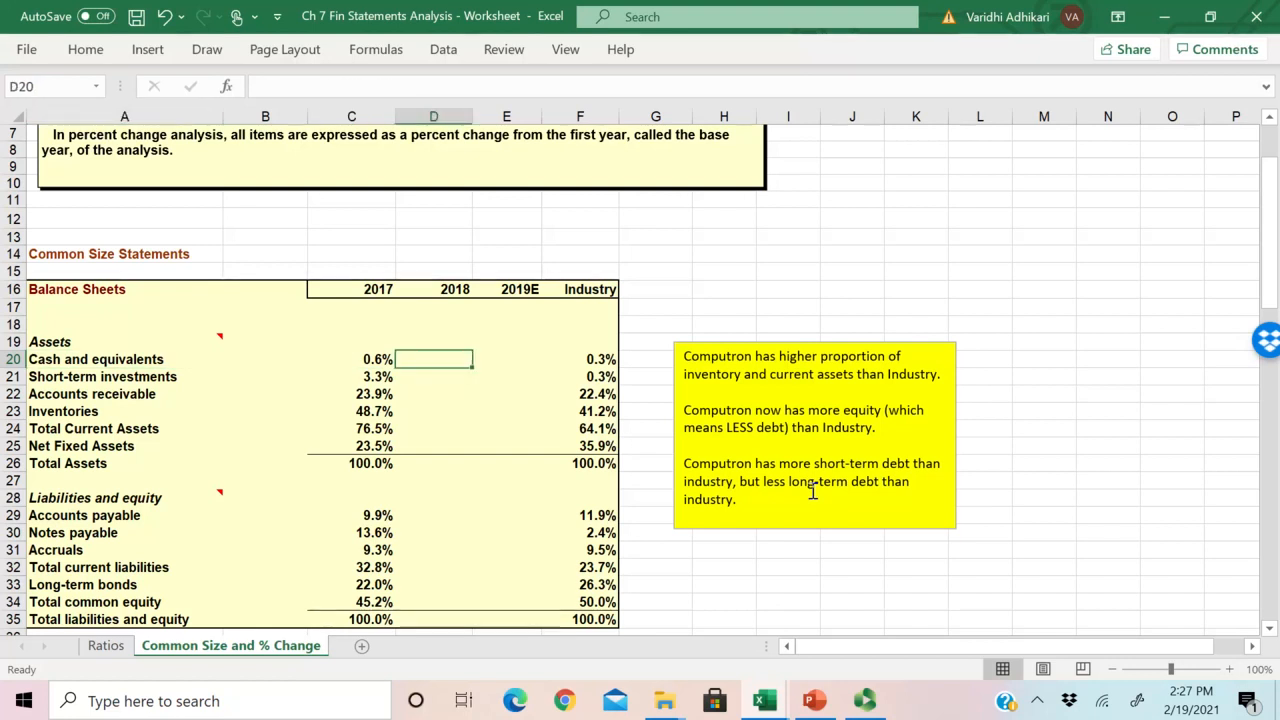
pyautogui.write('=')
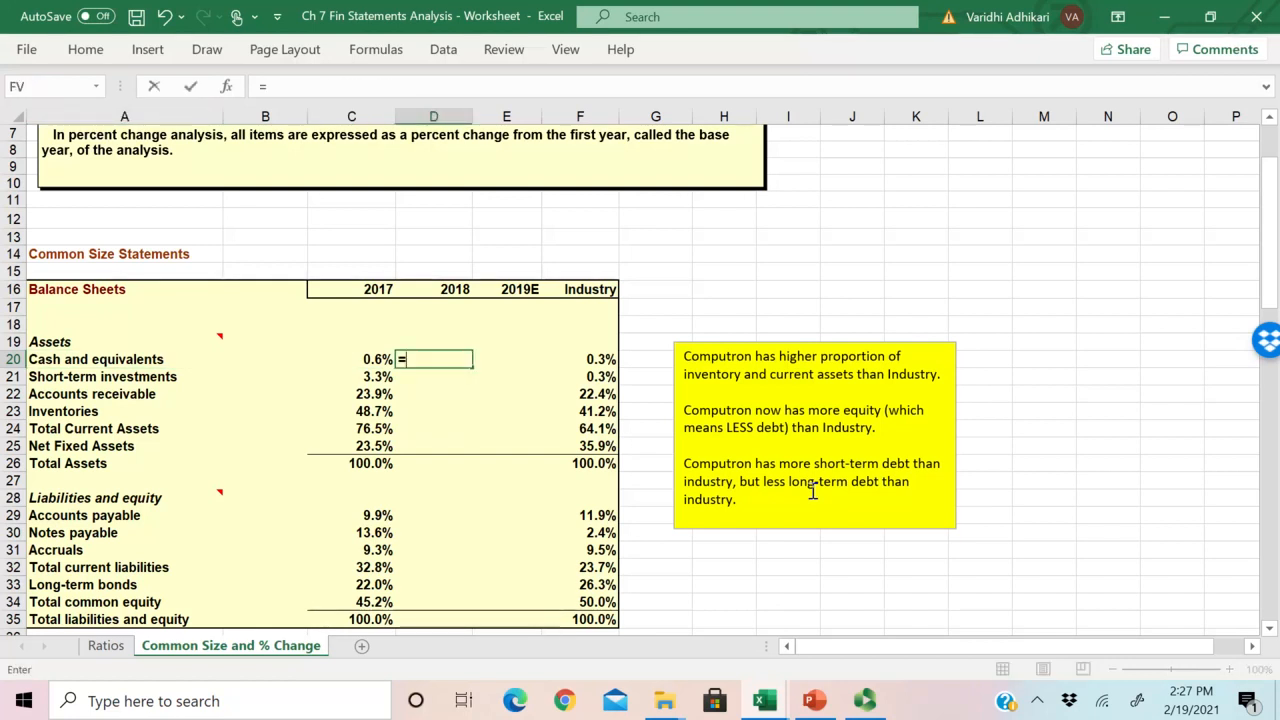
pyautogui.press('Escape')
pyautogui.write('=')
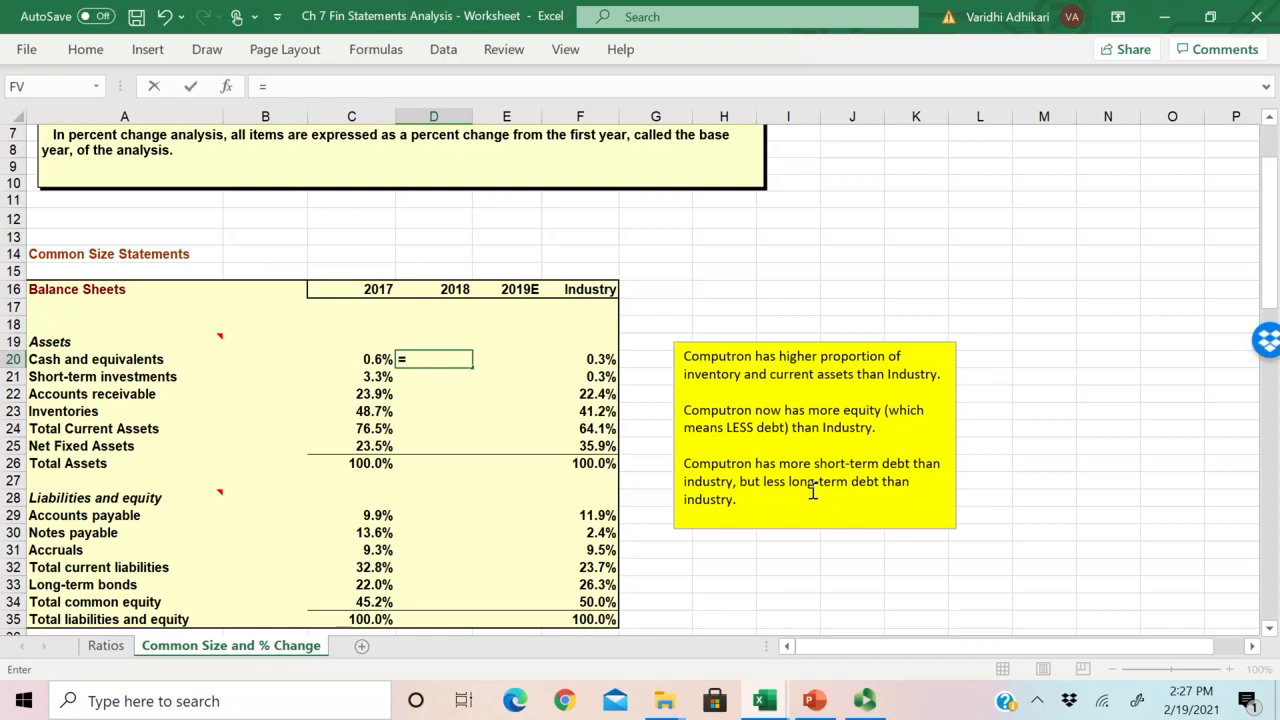
pyautogui.press('BackSpace')
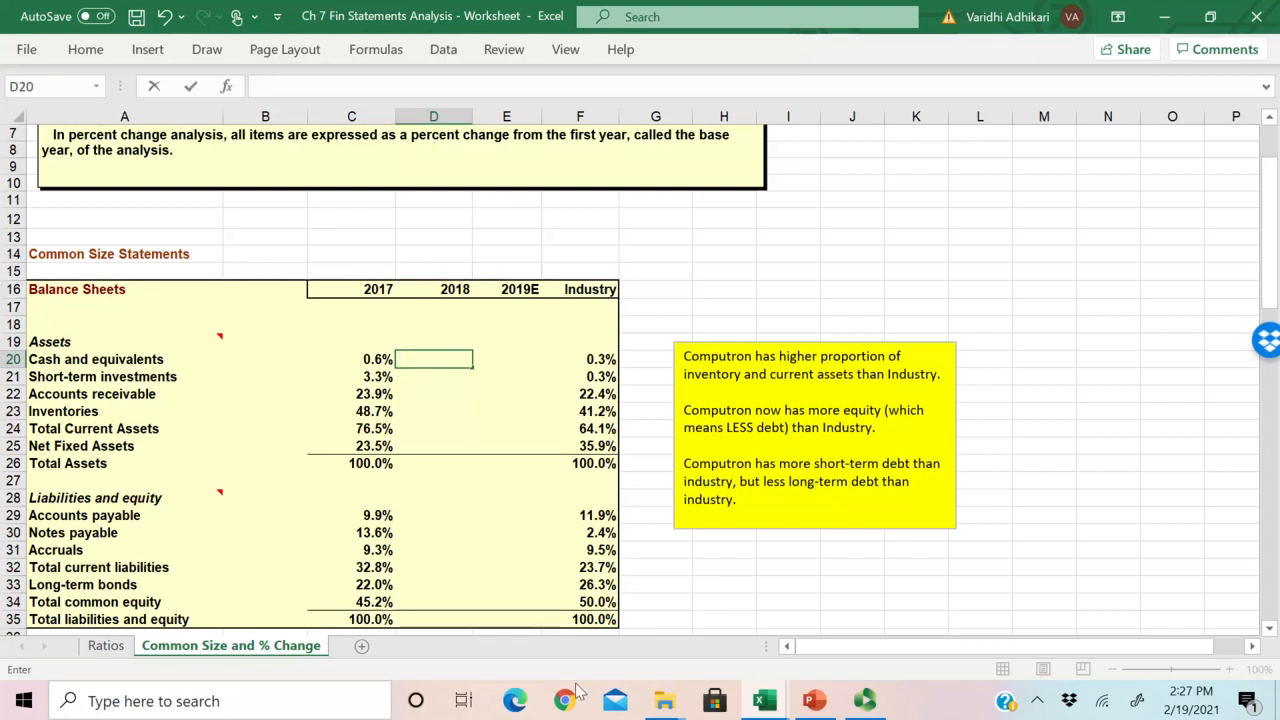
pyautogui.click(104, 645)
pyautogui.click(196, 647)
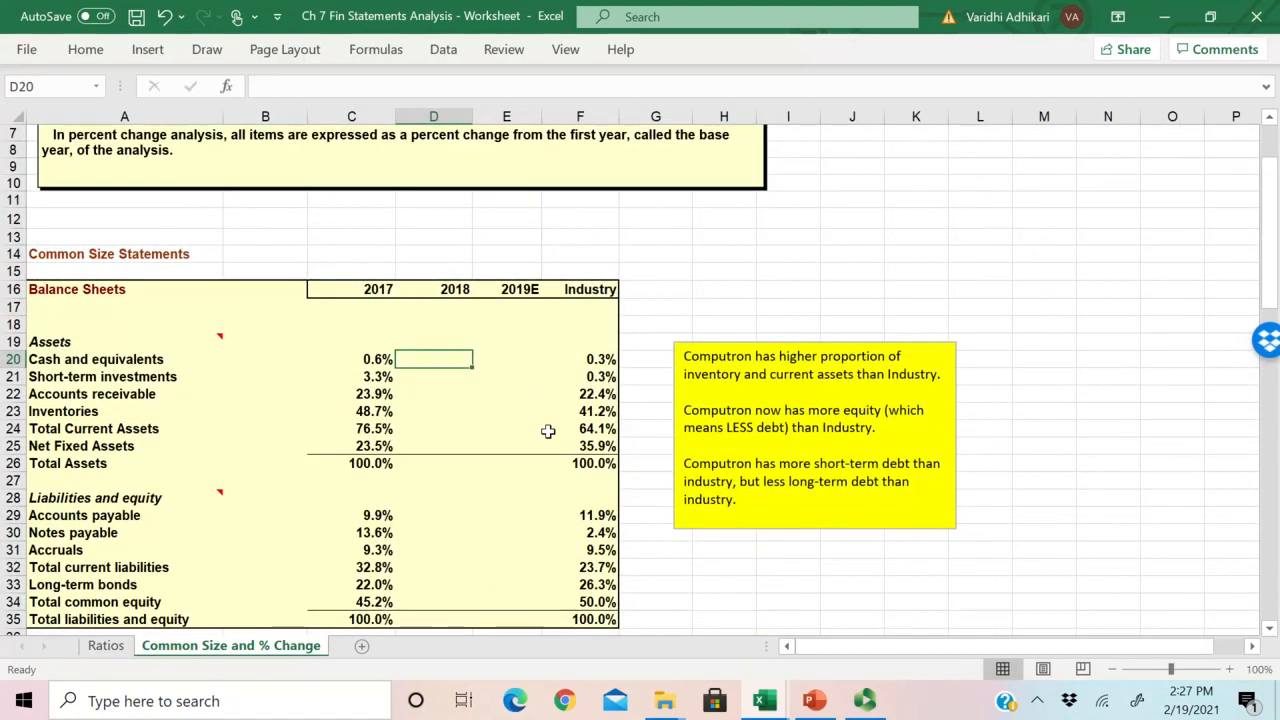
# Step: Calculate the 2018 common size cash and equivalents in D20 as 2018 cash divided by 2018 total assets, =Ratios!E25/Ratios!E33
pyautogui.write('=')
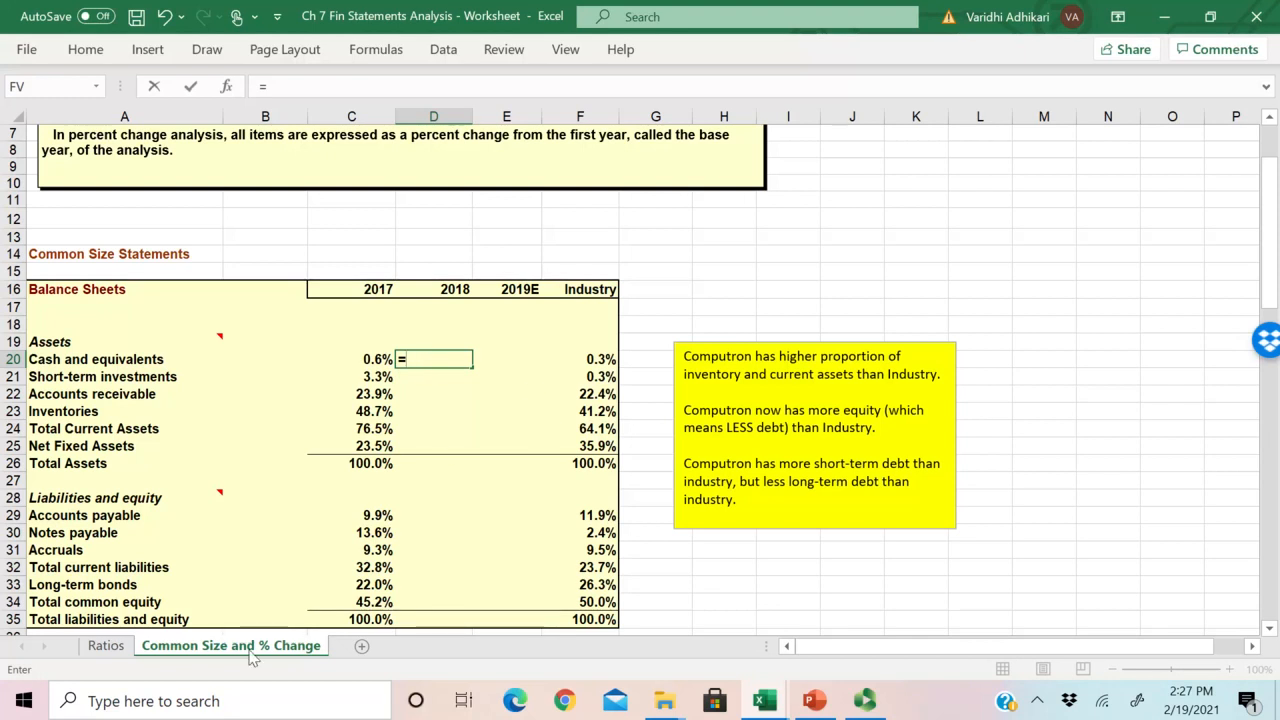
pyautogui.click(105, 645)
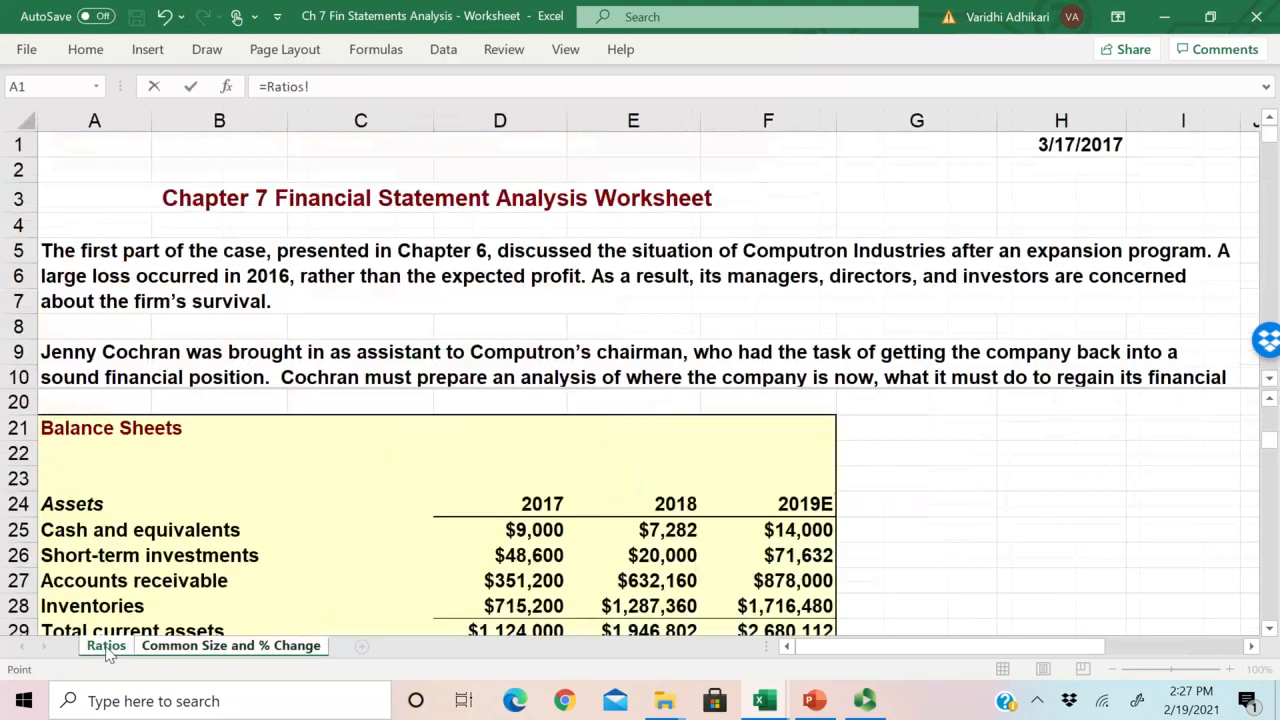
pyautogui.scroll(-2, 607, 488)
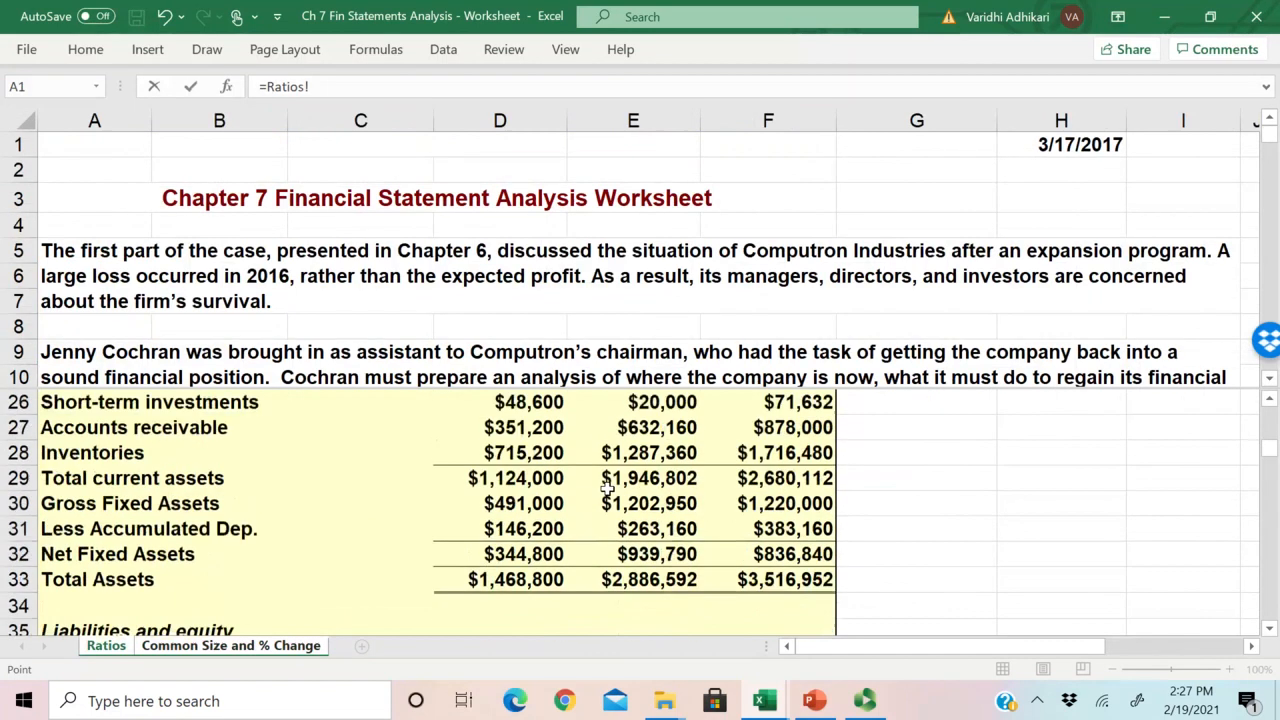
pyautogui.scroll(1, 607, 488)
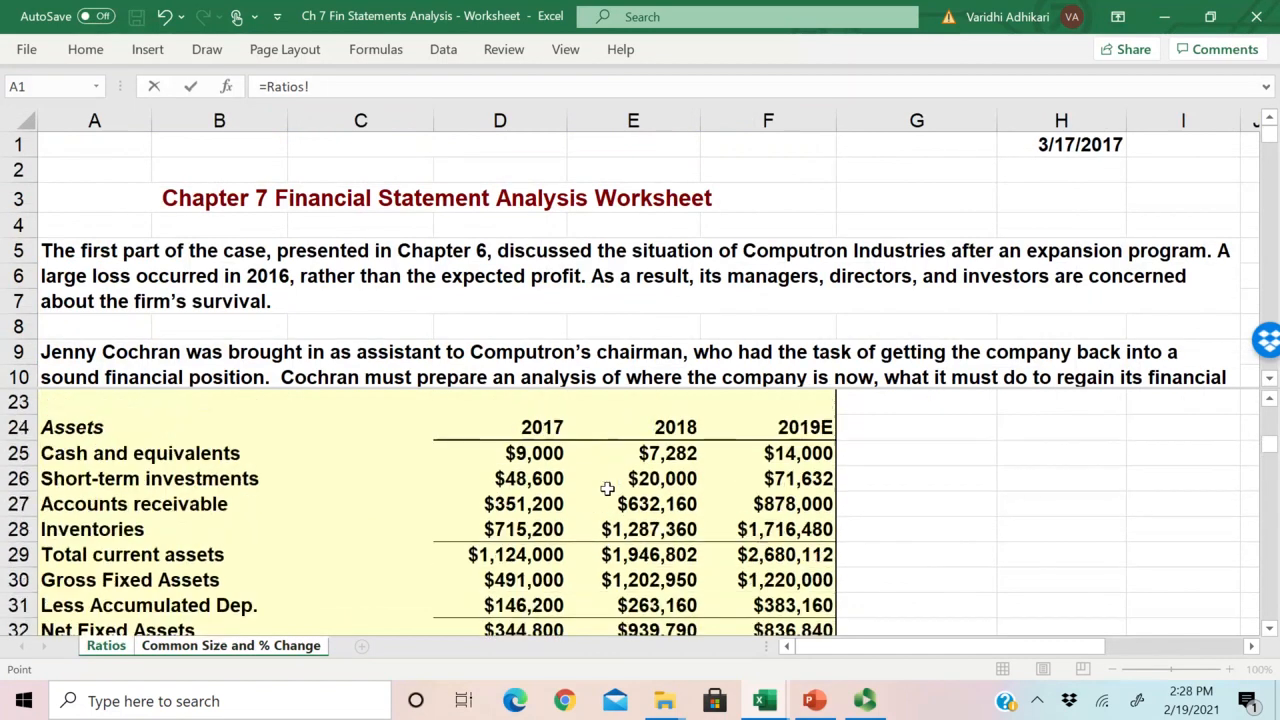
pyautogui.click(652, 453)
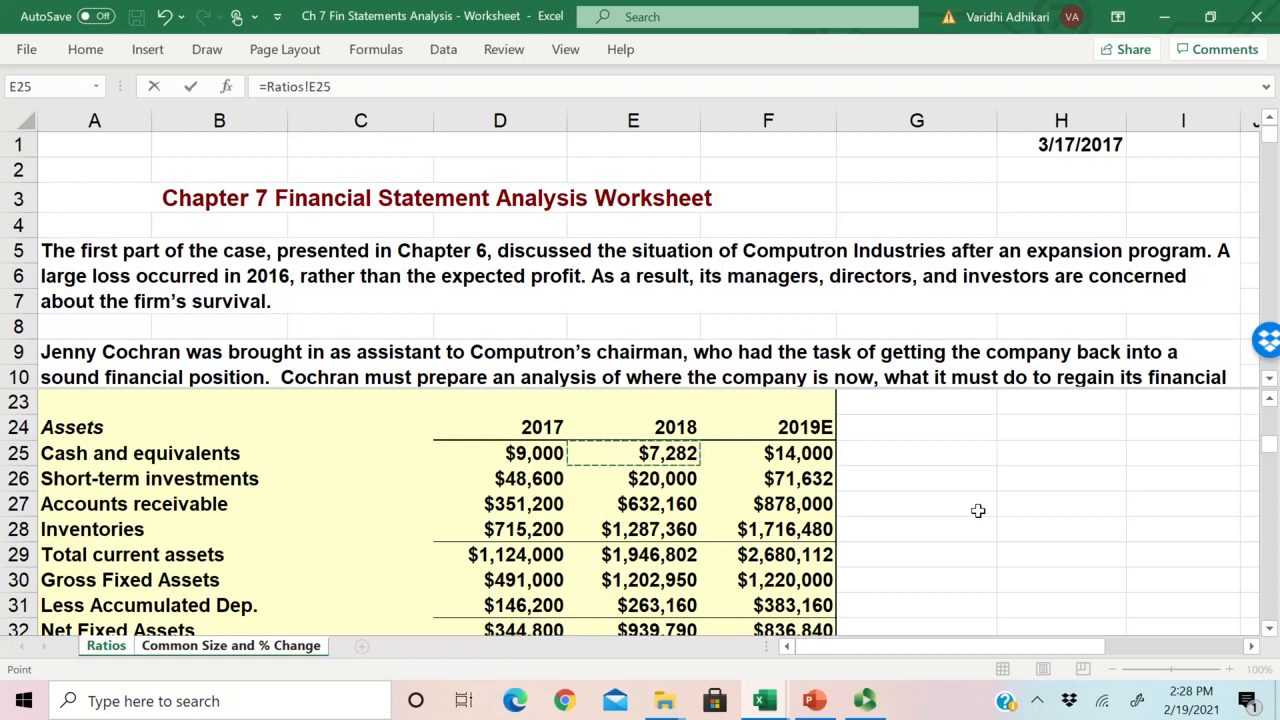
pyautogui.write('/')
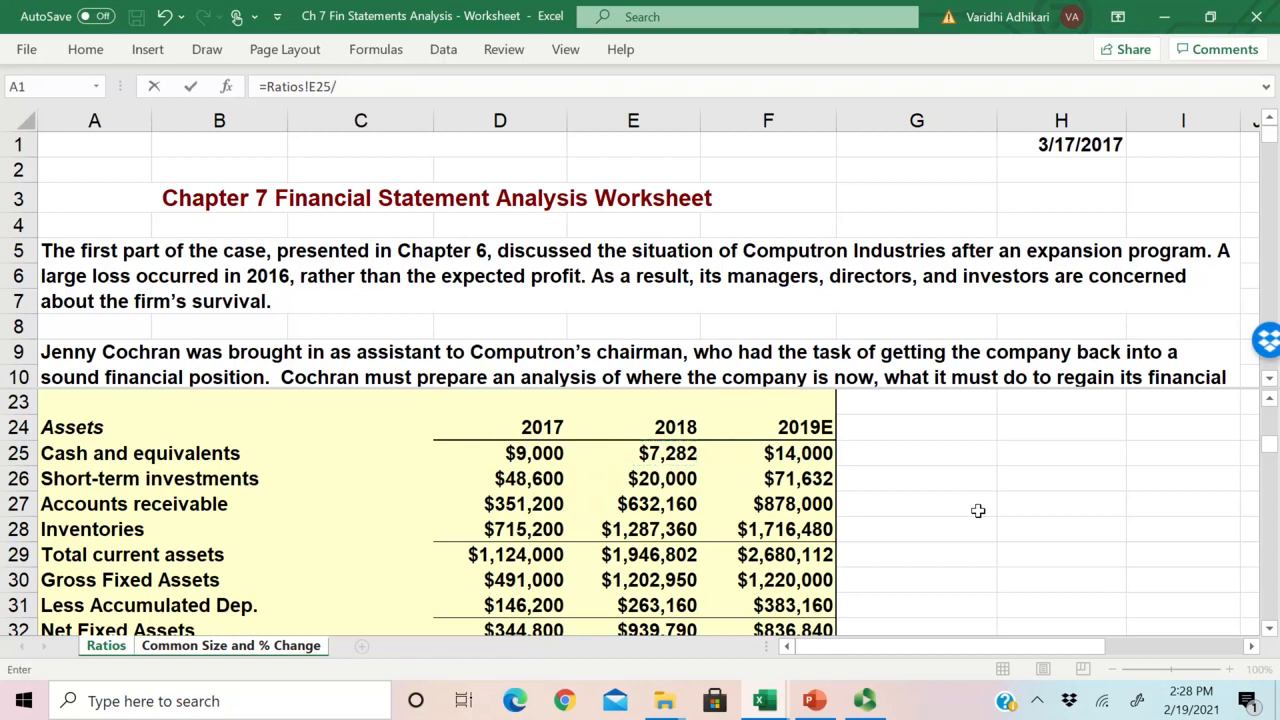
pyautogui.scroll(-1, 692, 477)
pyautogui.scroll(-1, 692, 477)
pyautogui.scroll(1, 692, 477)
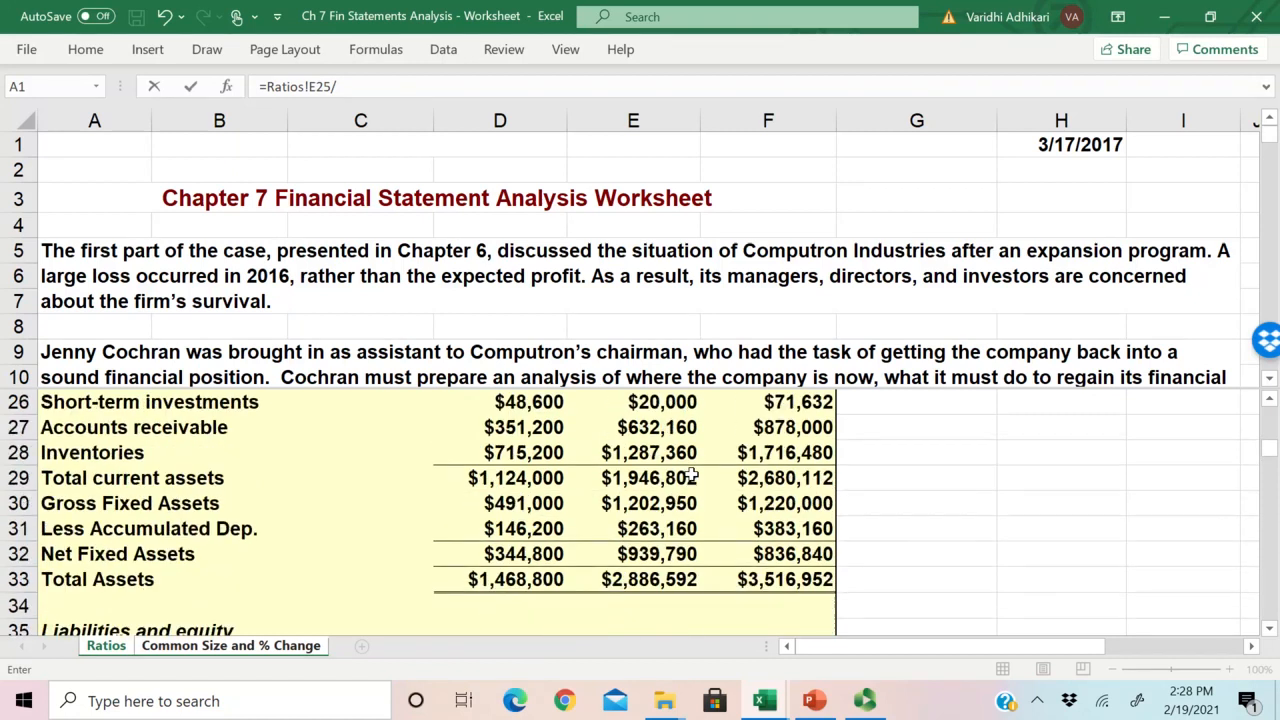
pyautogui.scroll(-1, 692, 477)
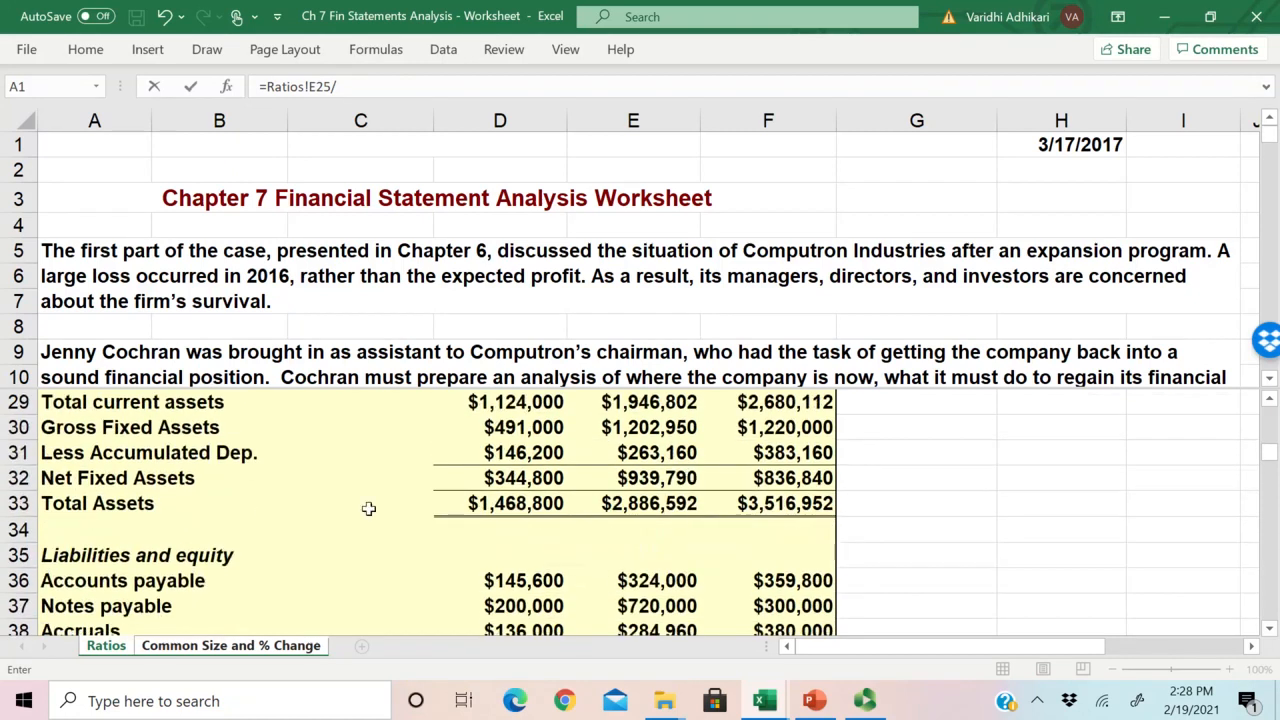
pyautogui.click(648, 503)
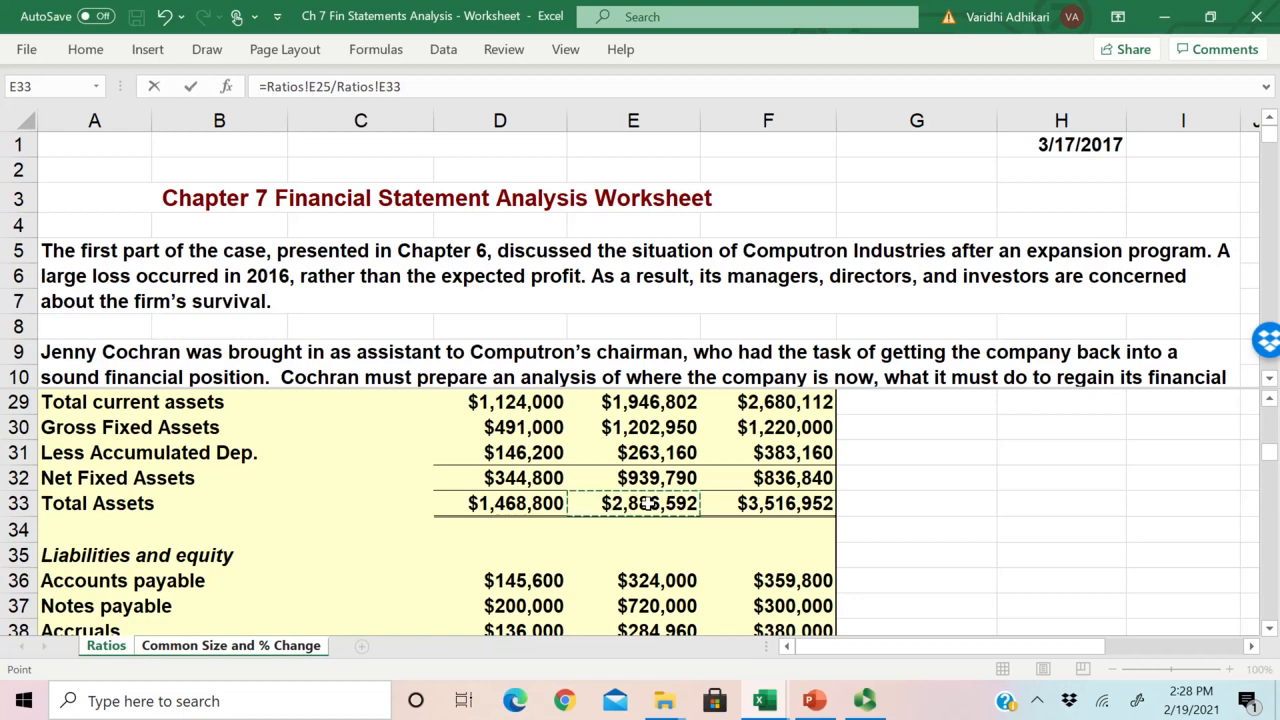
pyautogui.press('Return')
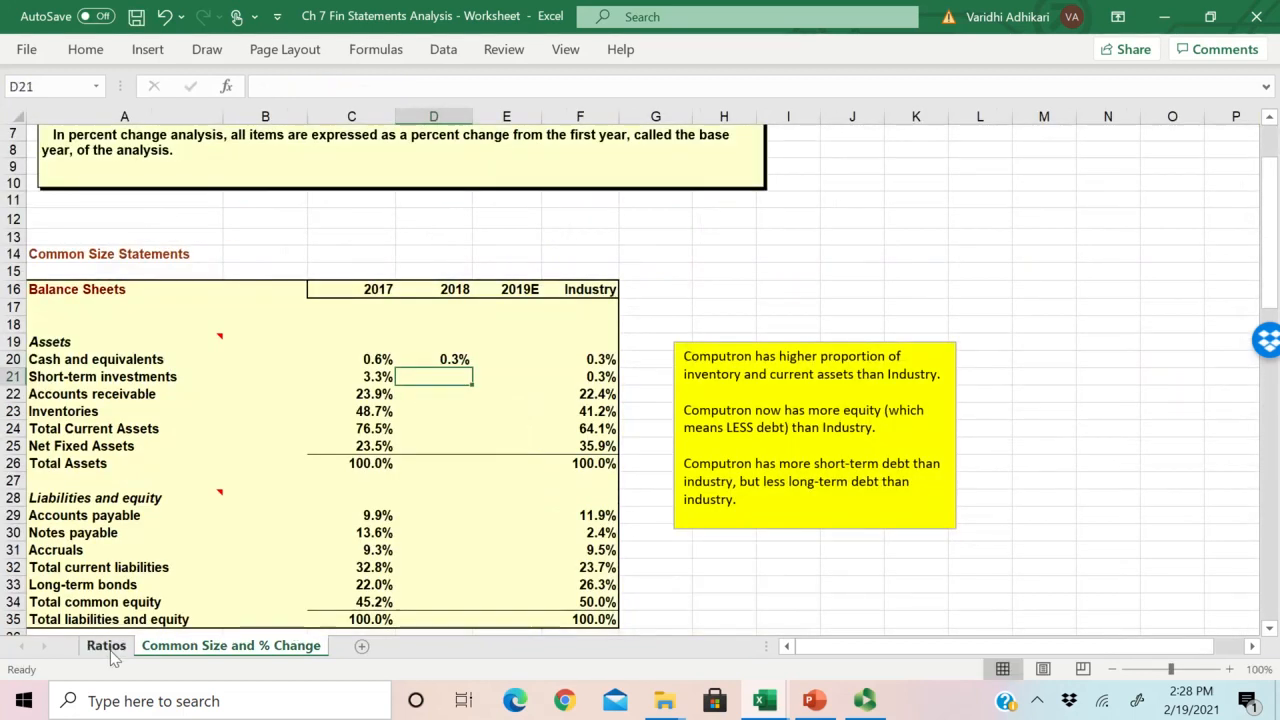
# Step: Examine the formula in D20 and the asset items in A20:A26 that need the same calculation
pyautogui.click(452, 358)
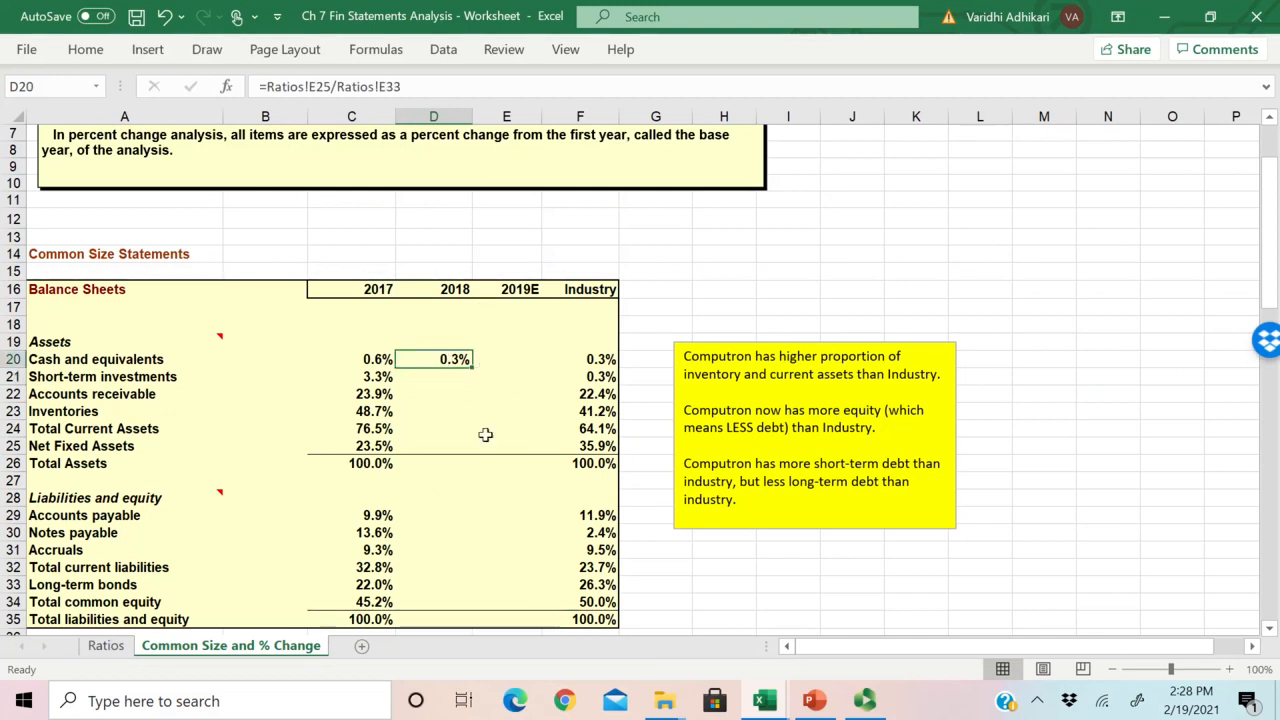
pyautogui.click(457, 461)
pyautogui.click(440, 359)
pyautogui.click(105, 360)
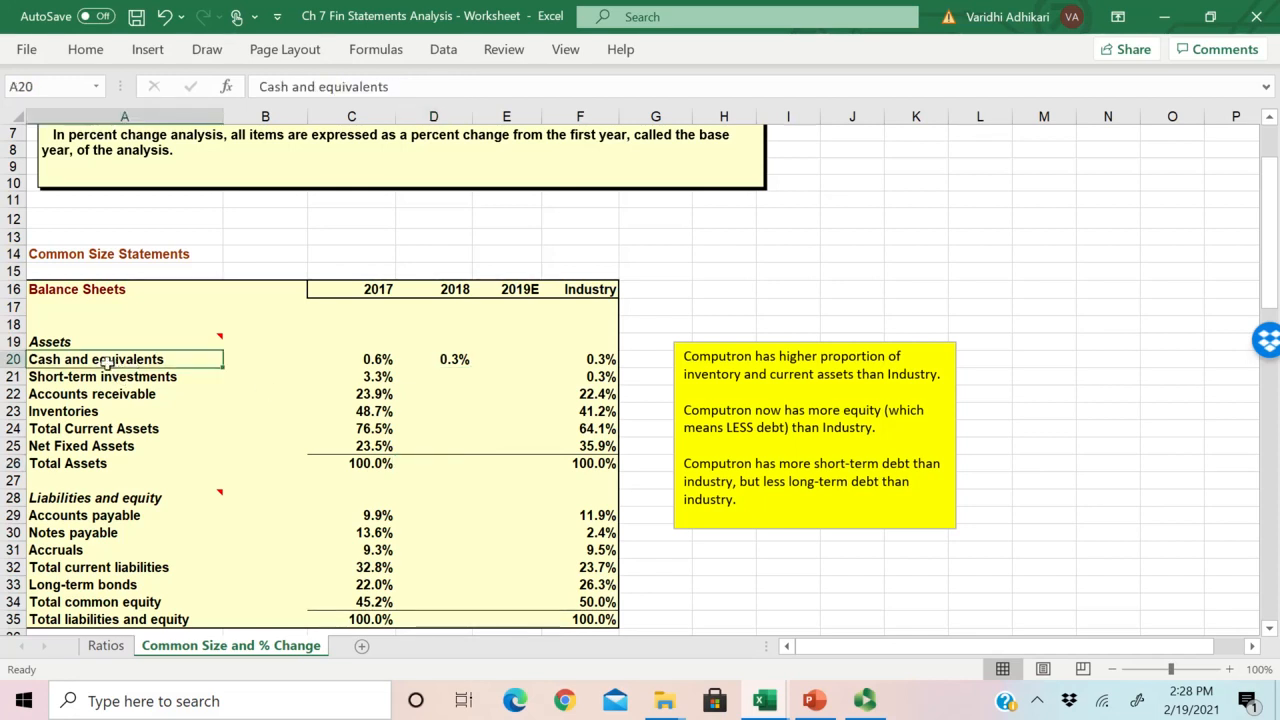
pyautogui.moveTo(105, 362); pyautogui.dragTo(189, 460)
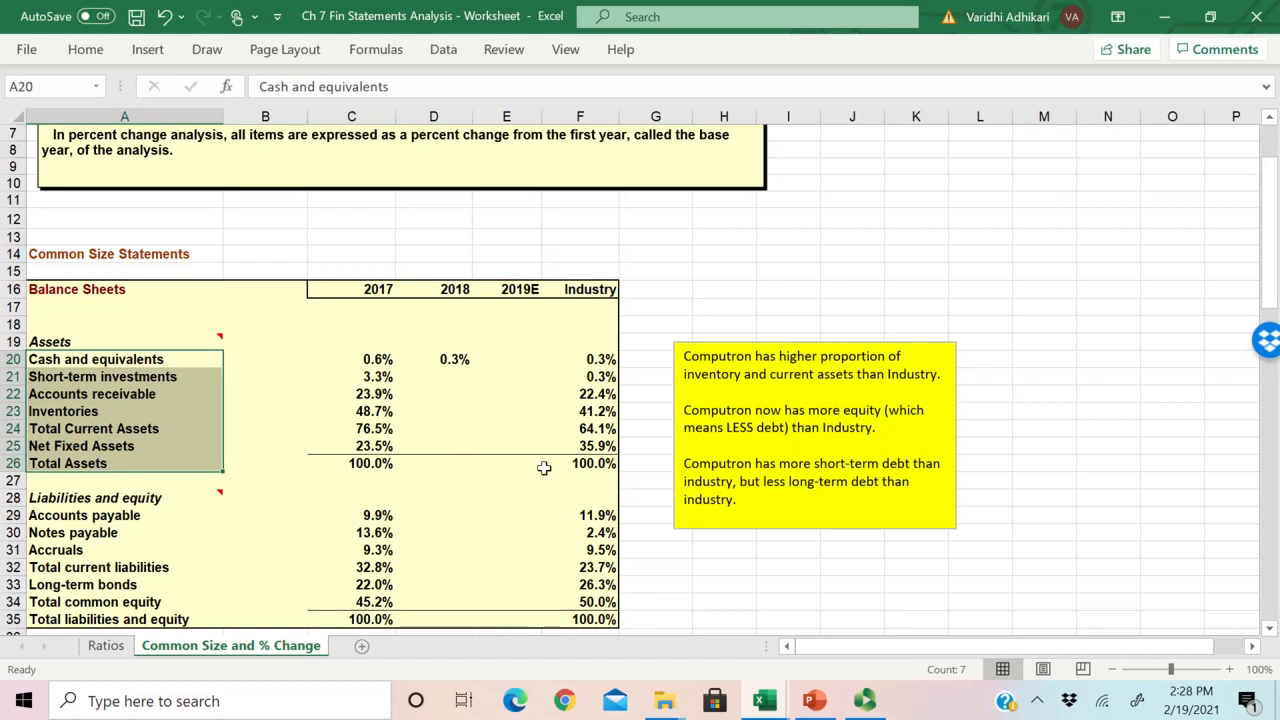
pyautogui.moveTo(180, 362); pyautogui.dragTo(113, 467)
pyautogui.click(452, 360)
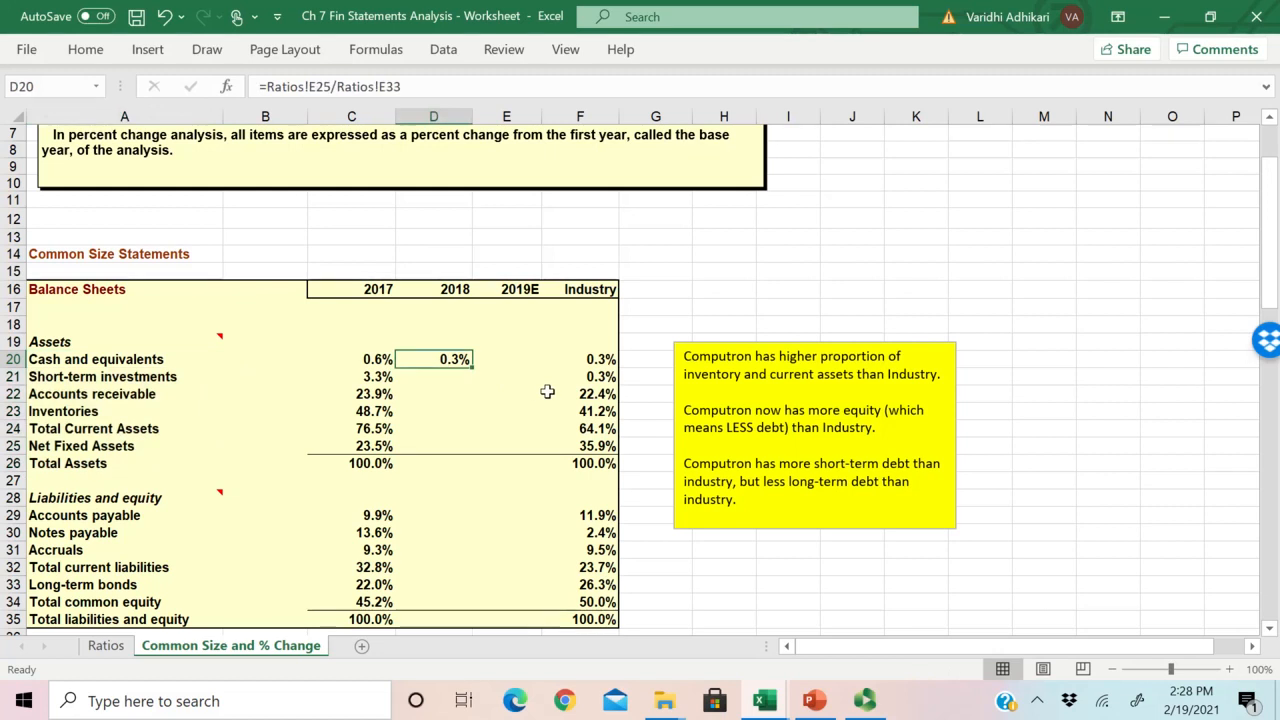
# Step: Copy the D20 formula down to D21:D22 and inspect the cell references in the copied and original formulas
pyautogui.moveTo(476, 370); pyautogui.dragTo(470, 402)
pyautogui.click(433, 376)
pyautogui.doubleClick(433, 376)
pyautogui.press('Escape')
pyautogui.doubleClick(460, 359)
pyautogui.press('Escape')
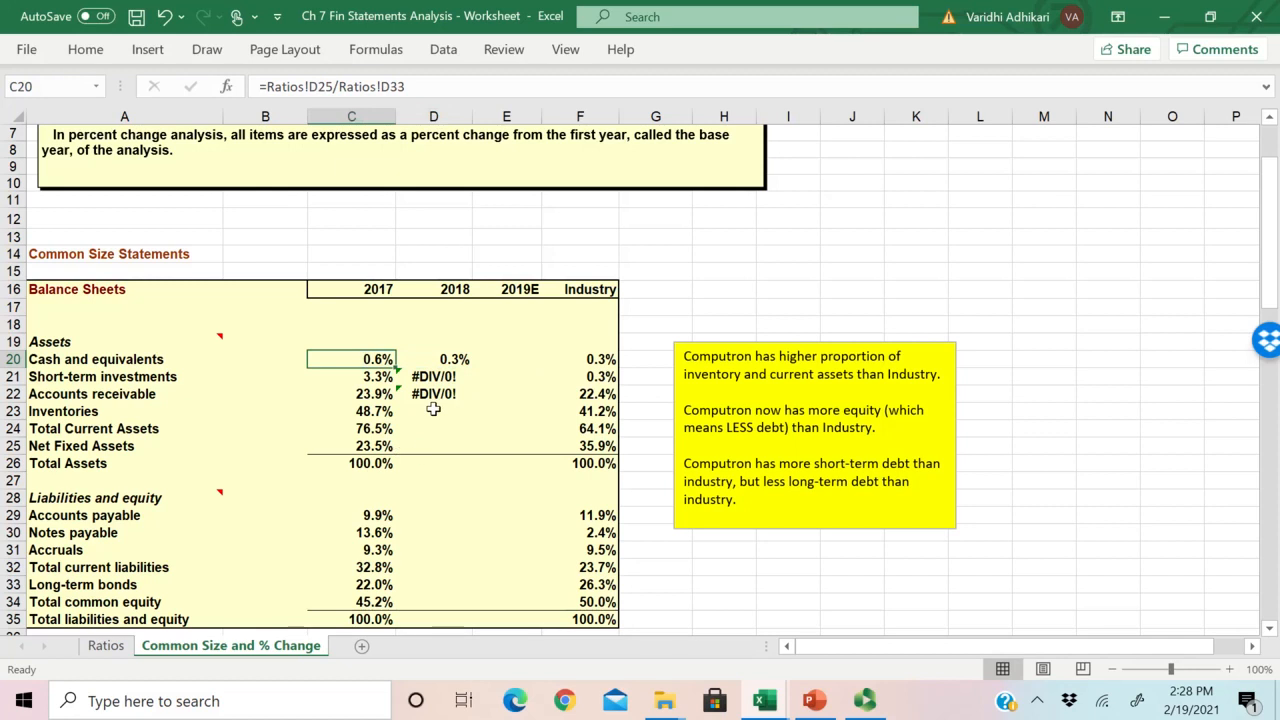
pyautogui.click(446, 362)
pyautogui.doubleClick(448, 376)
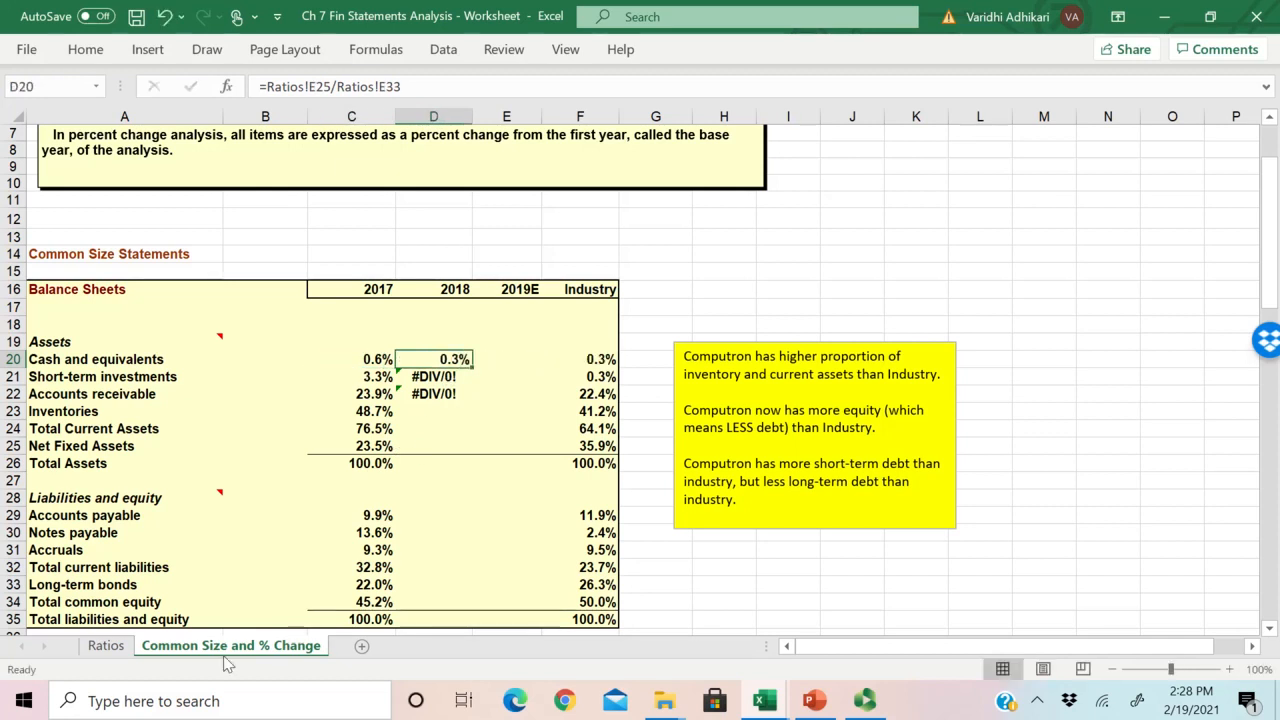
# Step: Trace the 2018 asset cells E25:E28 and the Total Assets cell E33 on the Ratios sheet, and return to the Common Size and % Change sheet
pyautogui.click(115, 648)
pyautogui.scroll(1, 598, 455)
pyautogui.scroll(3, 603, 452)
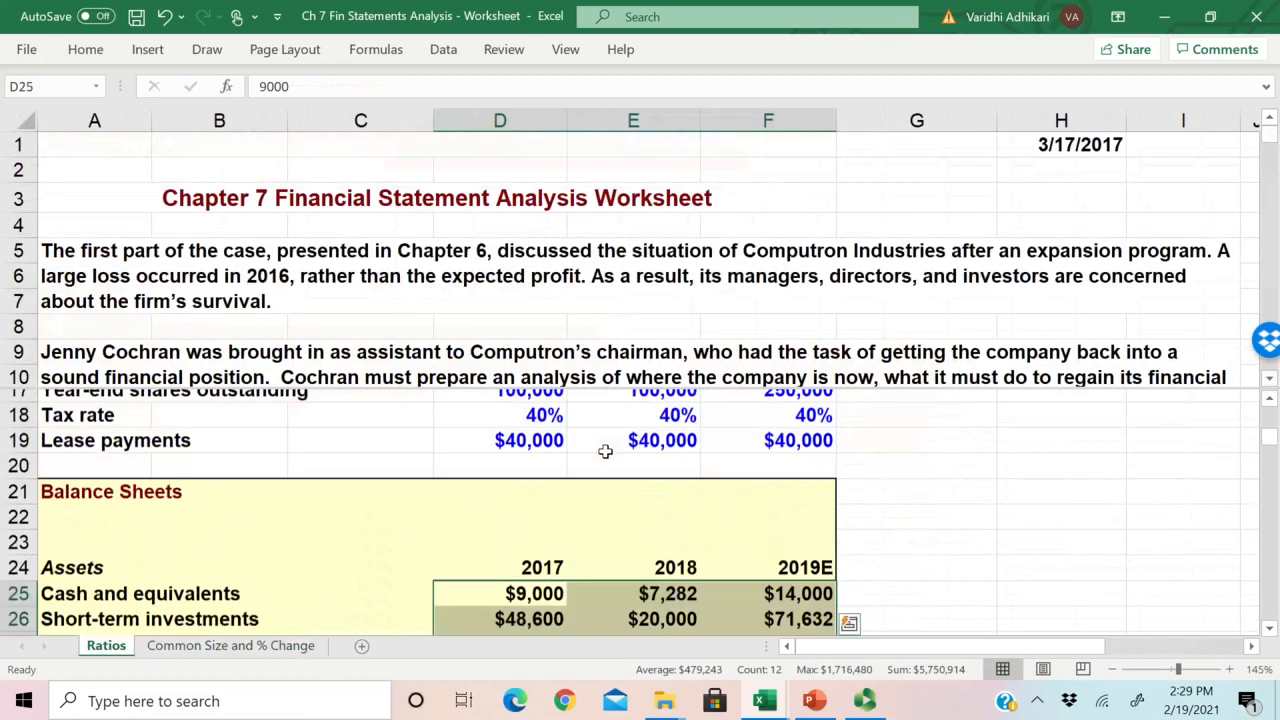
pyautogui.scroll(-1, 632, 506)
pyautogui.click(632, 525)
pyautogui.moveTo(632, 525); pyautogui.dragTo(638, 606)
pyautogui.scroll(-2, 644, 600)
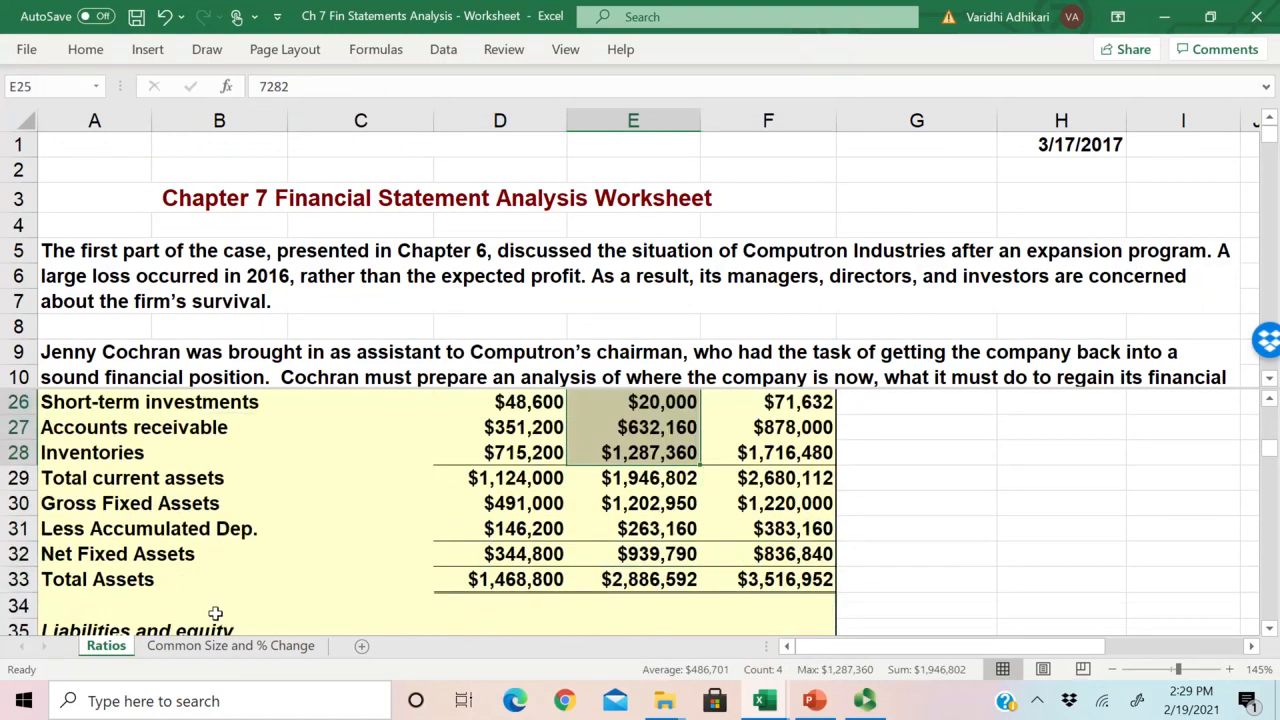
pyautogui.click(664, 584)
pyautogui.scroll(-1, 691, 576)
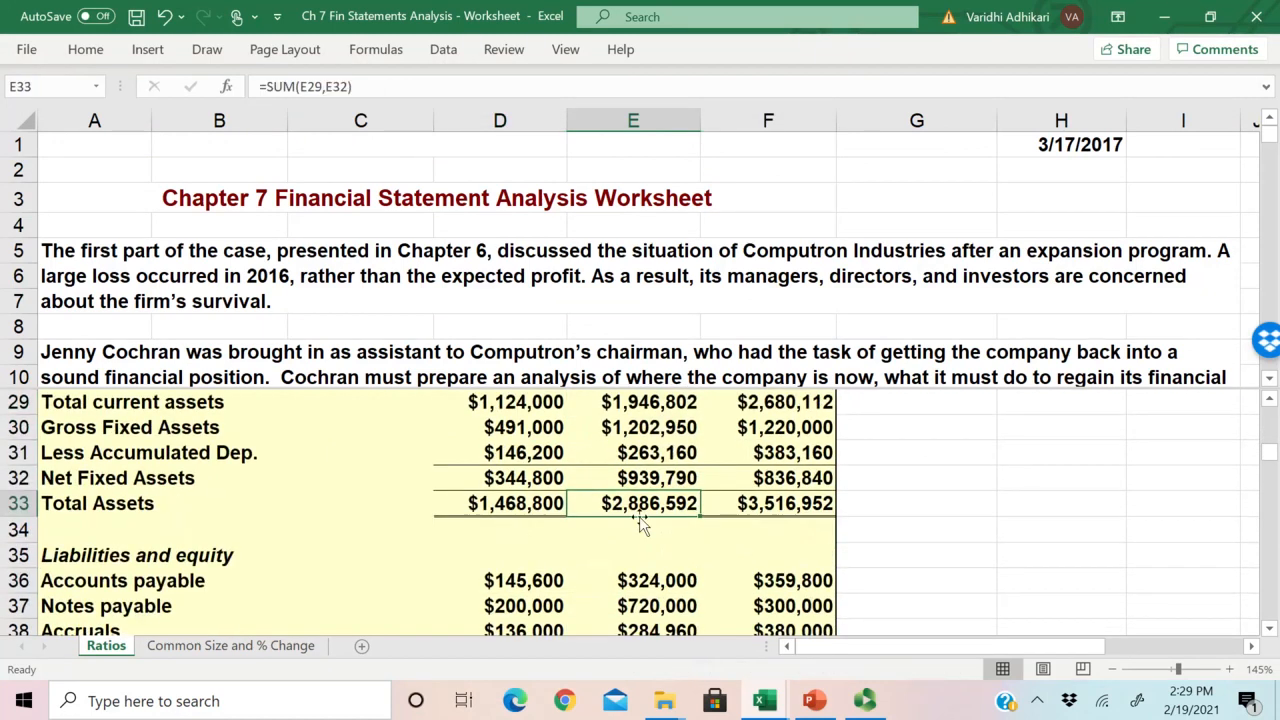
pyautogui.moveTo(632, 506); pyautogui.dragTo(636, 612)
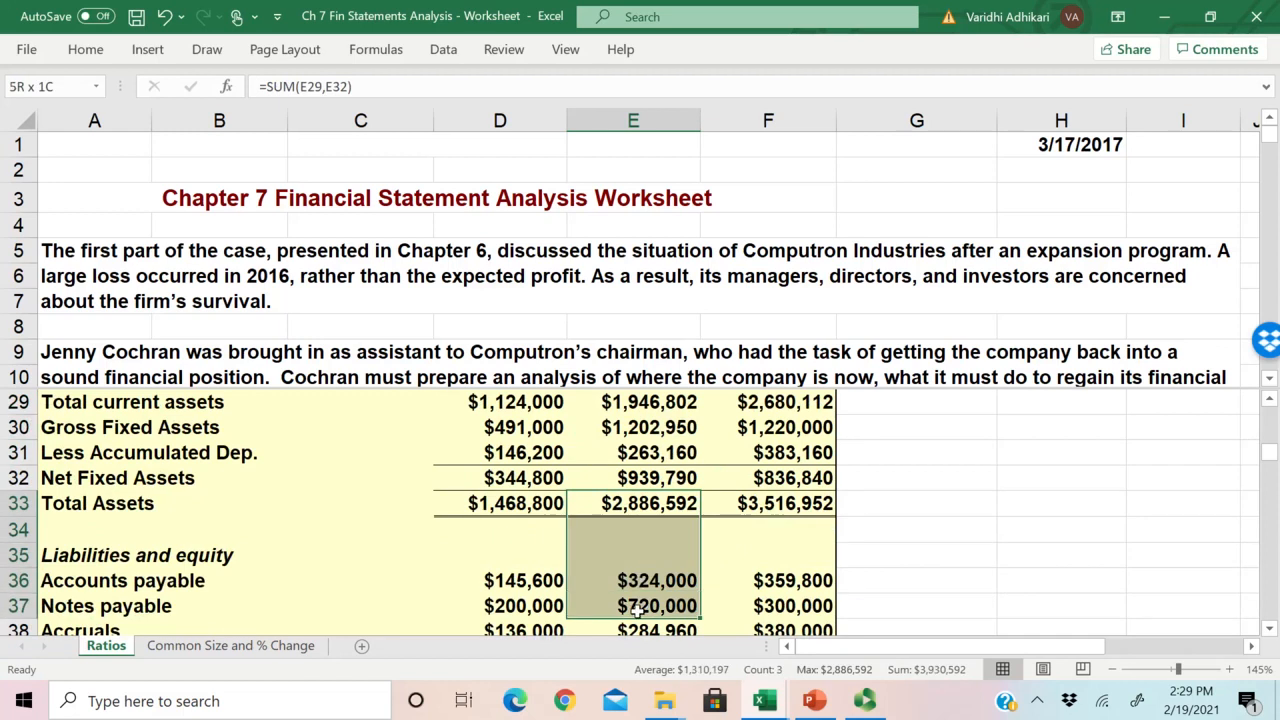
pyautogui.click(662, 507)
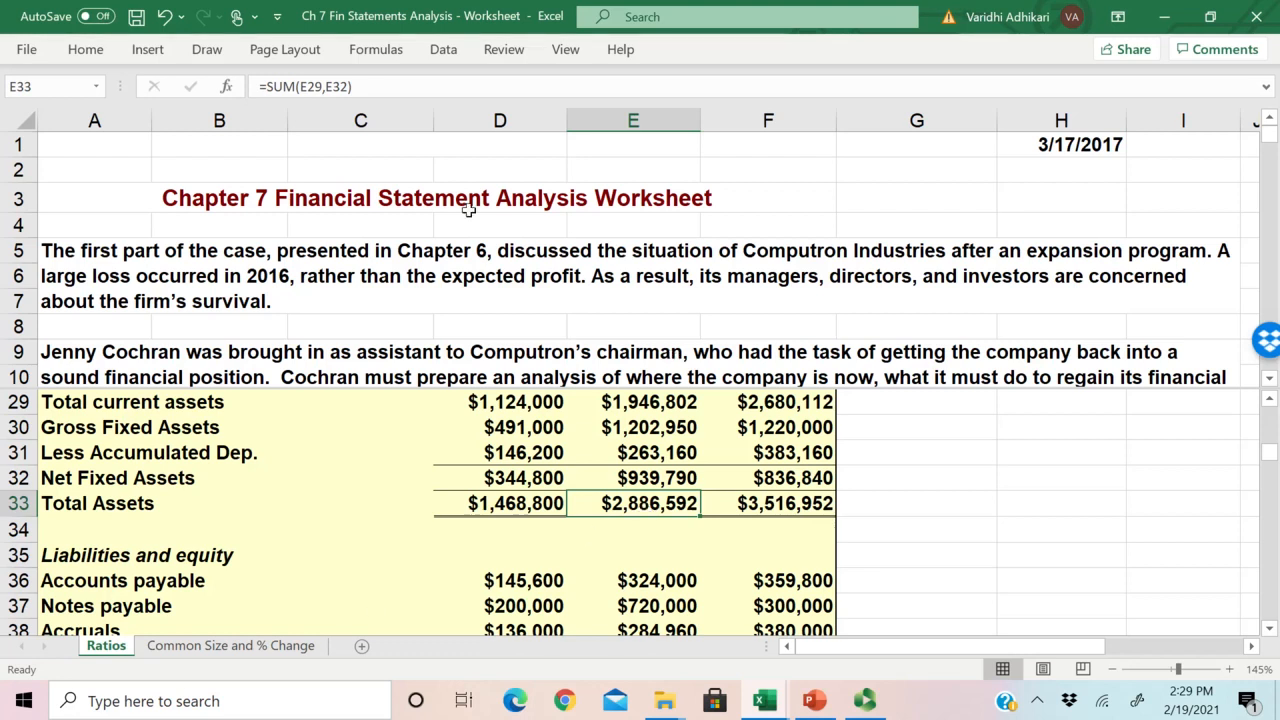
pyautogui.click(640, 578)
pyautogui.click(645, 503)
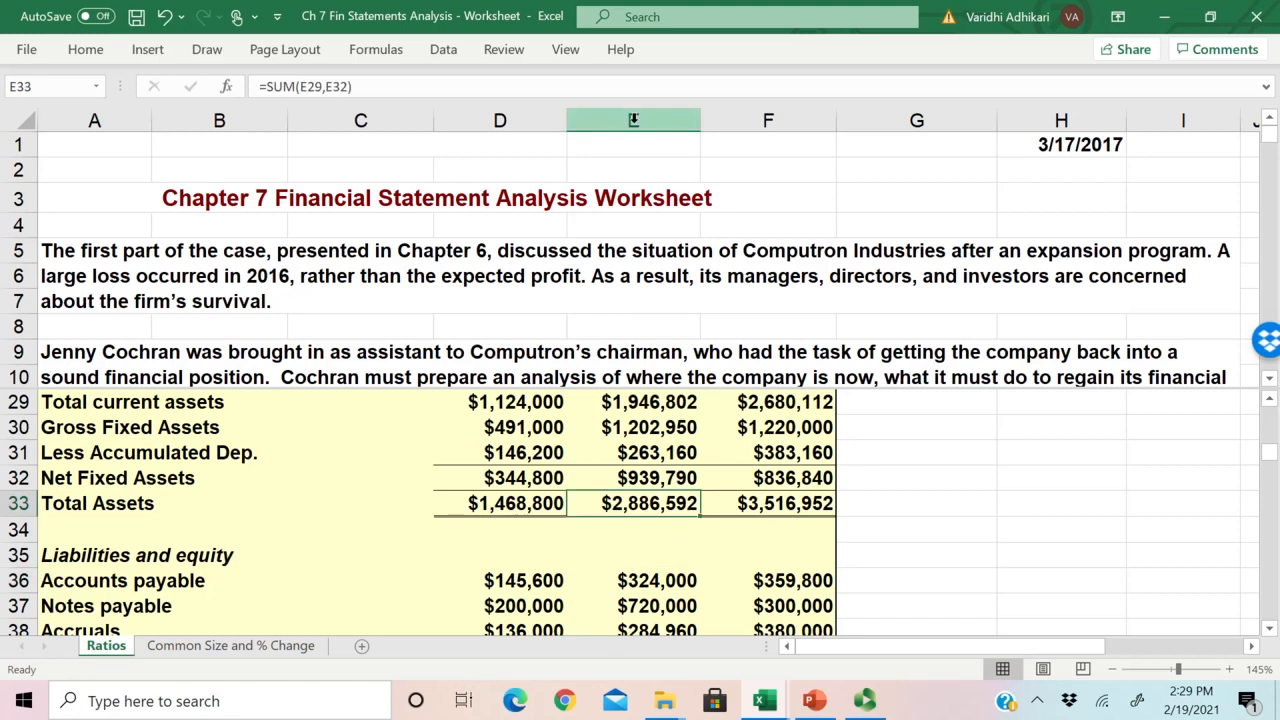
pyautogui.click(230, 645)
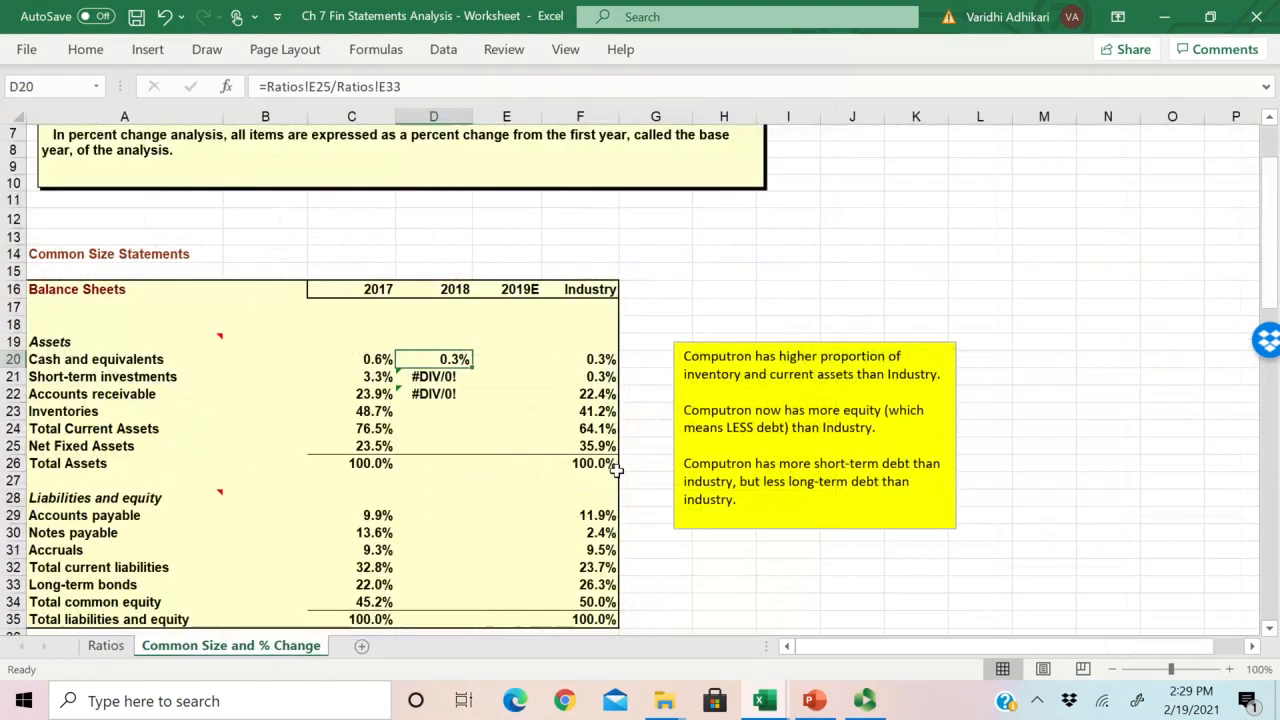
# Step: Make the Total Assets reference absolute in D20, =Ratios!E25/Ratios!$E$33, and copy the formula down to D26
pyautogui.doubleClick(443, 364)
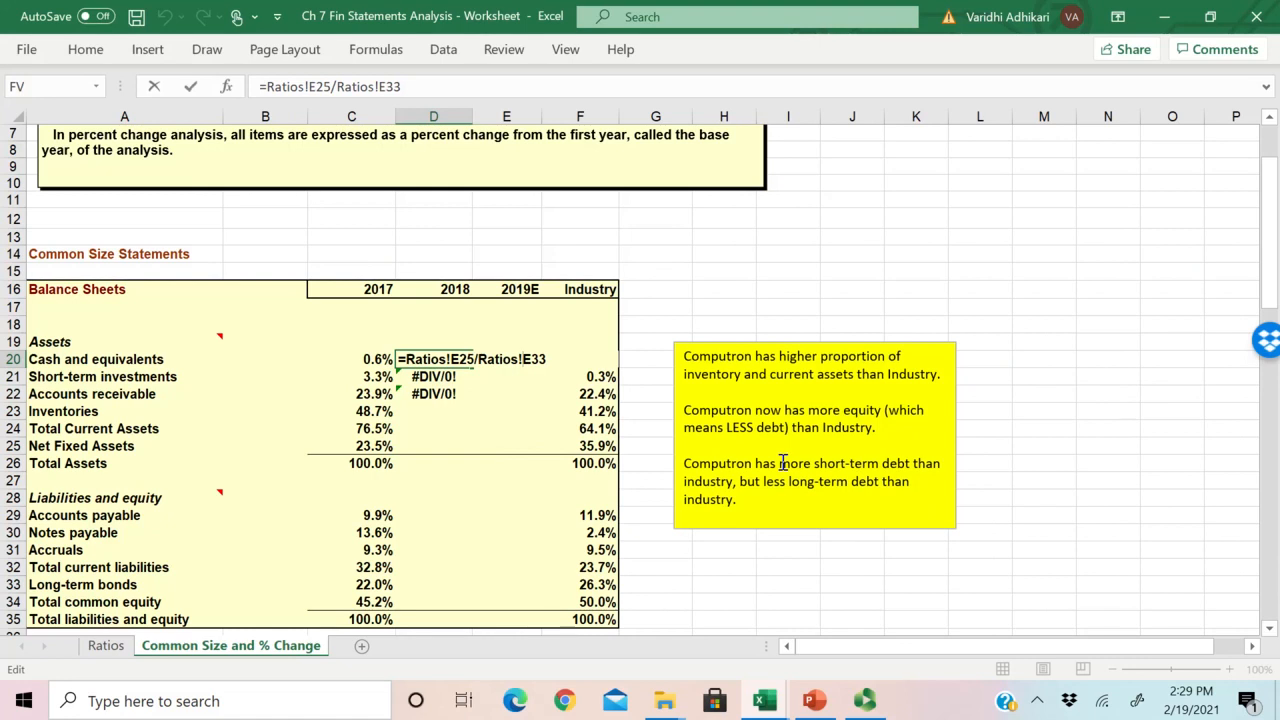
pyautogui.write('$E$')
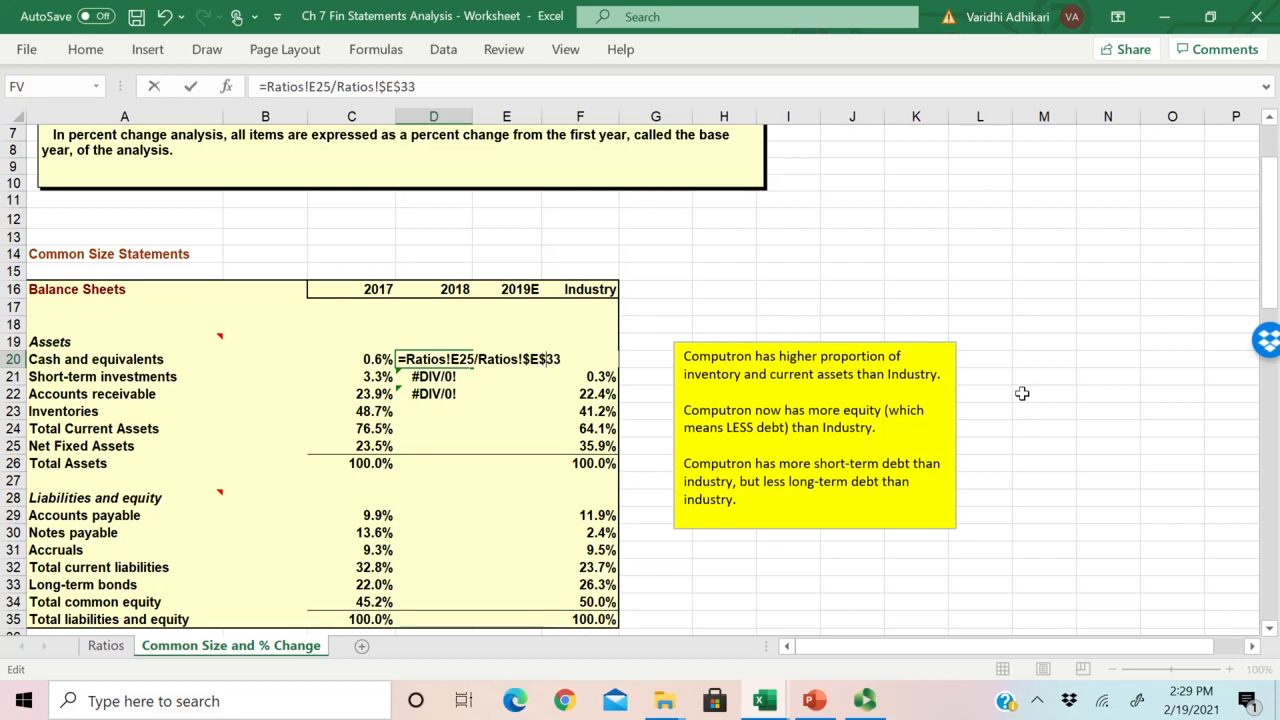
pyautogui.press('Return')
pyautogui.click(455, 359)
pyautogui.moveTo(472, 370); pyautogui.dragTo(474, 470)
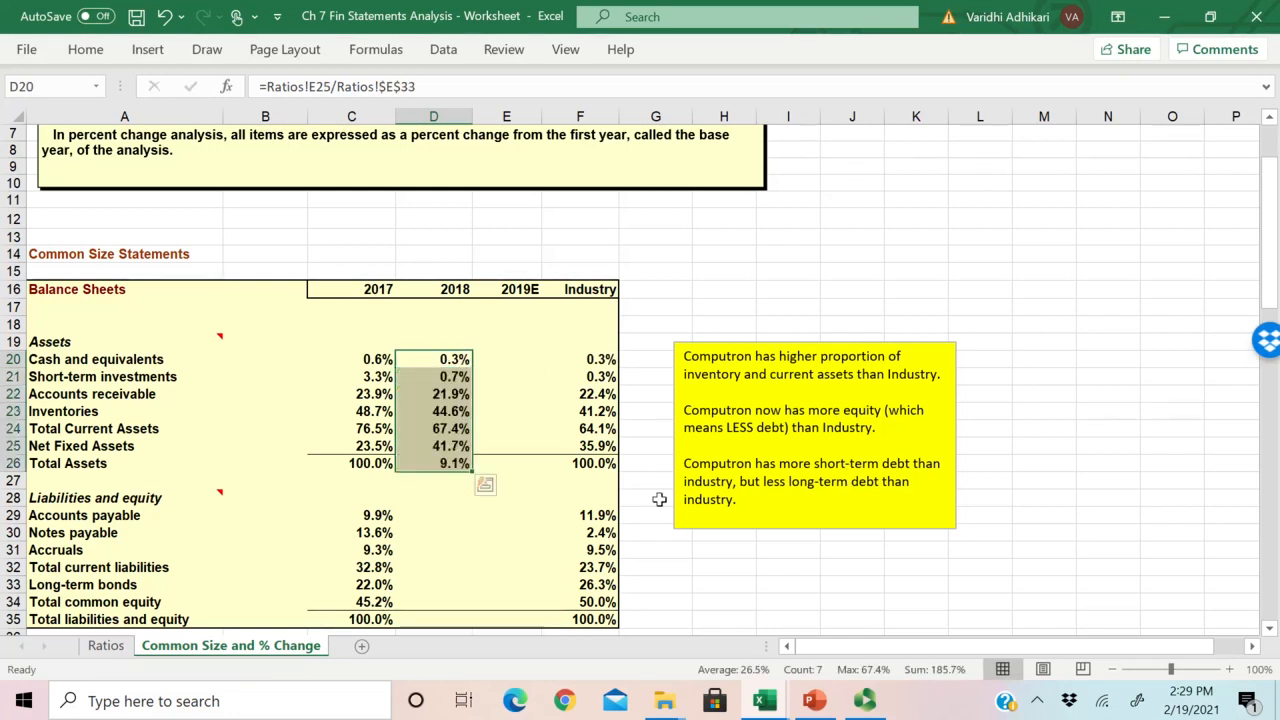
# Step: Inspect the copied formula in D26 and compare the 2017 and 2018 Total Assets percentages
pyautogui.doubleClick(448, 463)
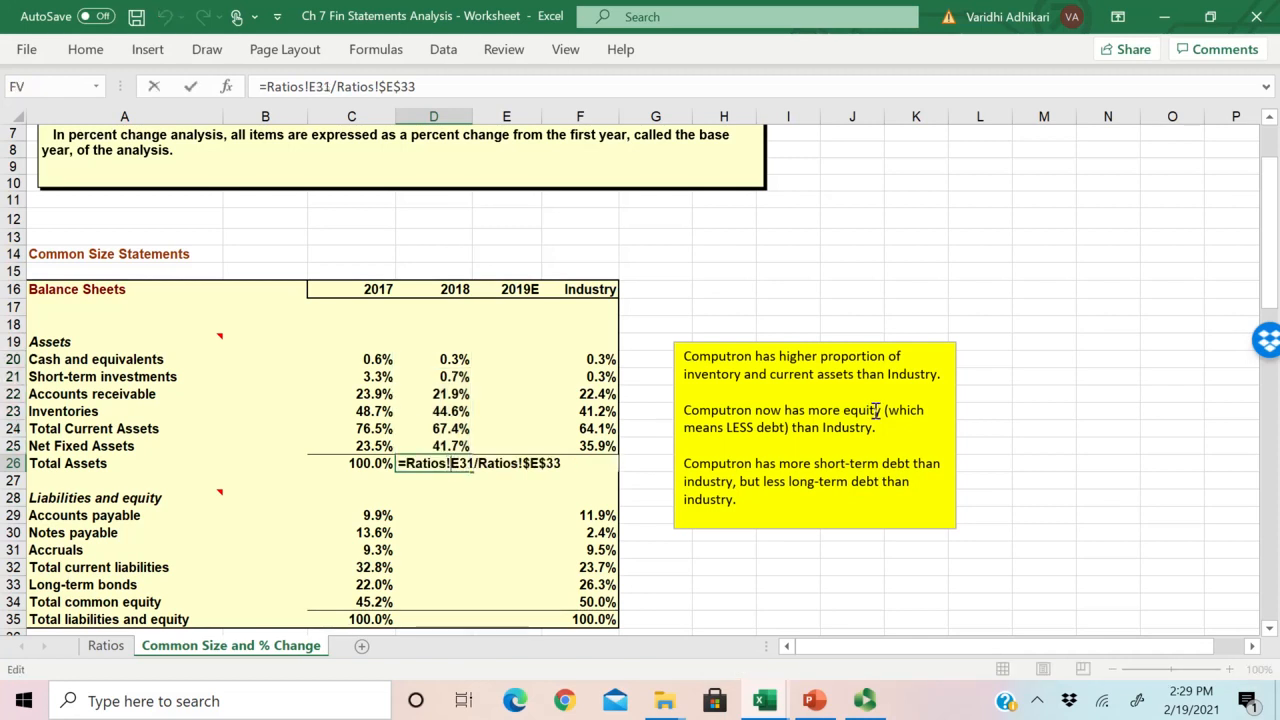
pyautogui.press('Escape')
pyautogui.moveTo(350, 465); pyautogui.dragTo(441, 463)
pyautogui.doubleClick(441, 463)
pyautogui.press('Escape')
pyautogui.hotkey('alt', 'Tab')
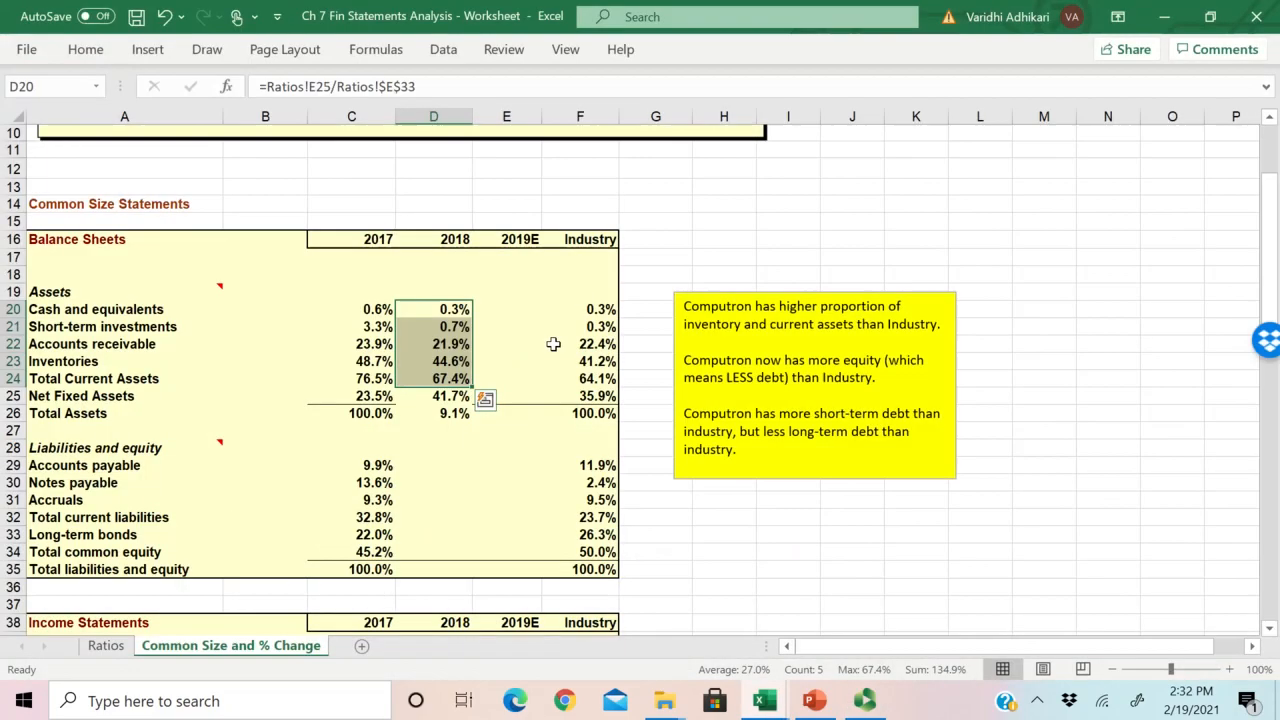
pyautogui.click(545, 363)
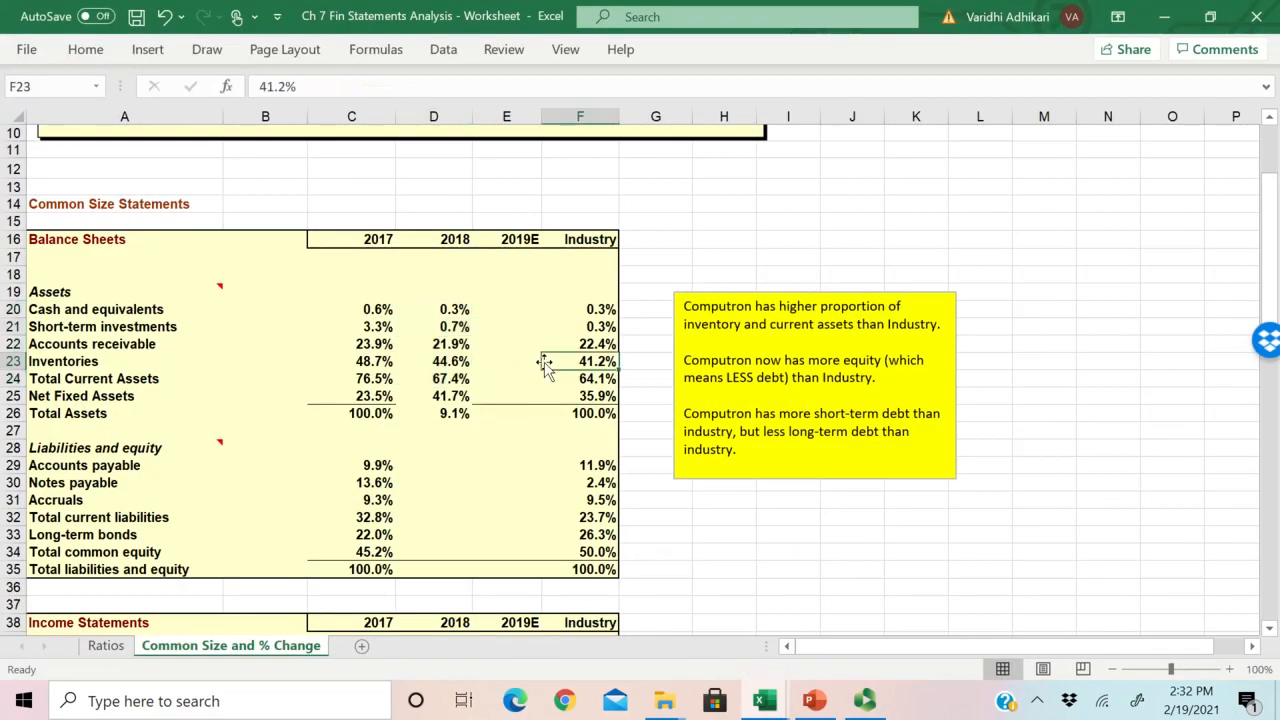
# Step: Look over the balance sheet rows on the Ratios sheet and the asset items A19:A26 on the Common Size and % Change sheet
pyautogui.click(124, 647)
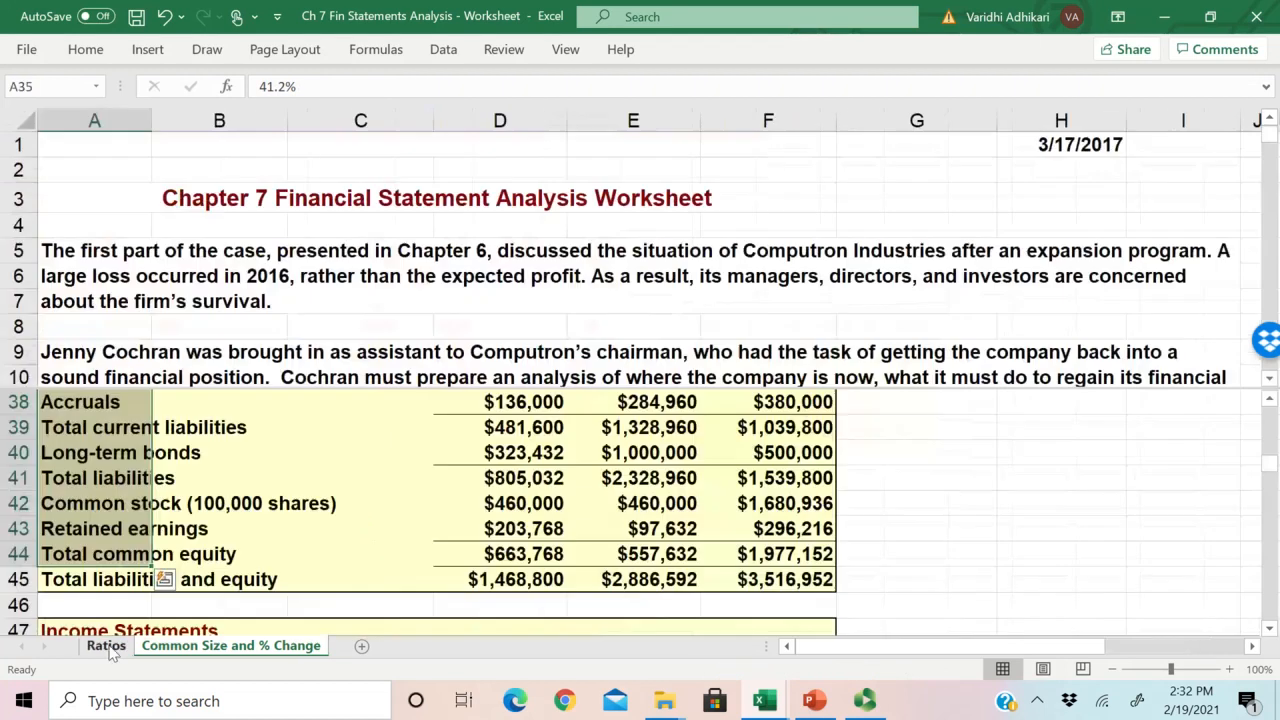
pyautogui.scroll(2, 190, 485)
pyautogui.scroll(-2, 190, 484)
pyautogui.scroll(5, 190, 485)
pyautogui.scroll(-1, 190, 485)
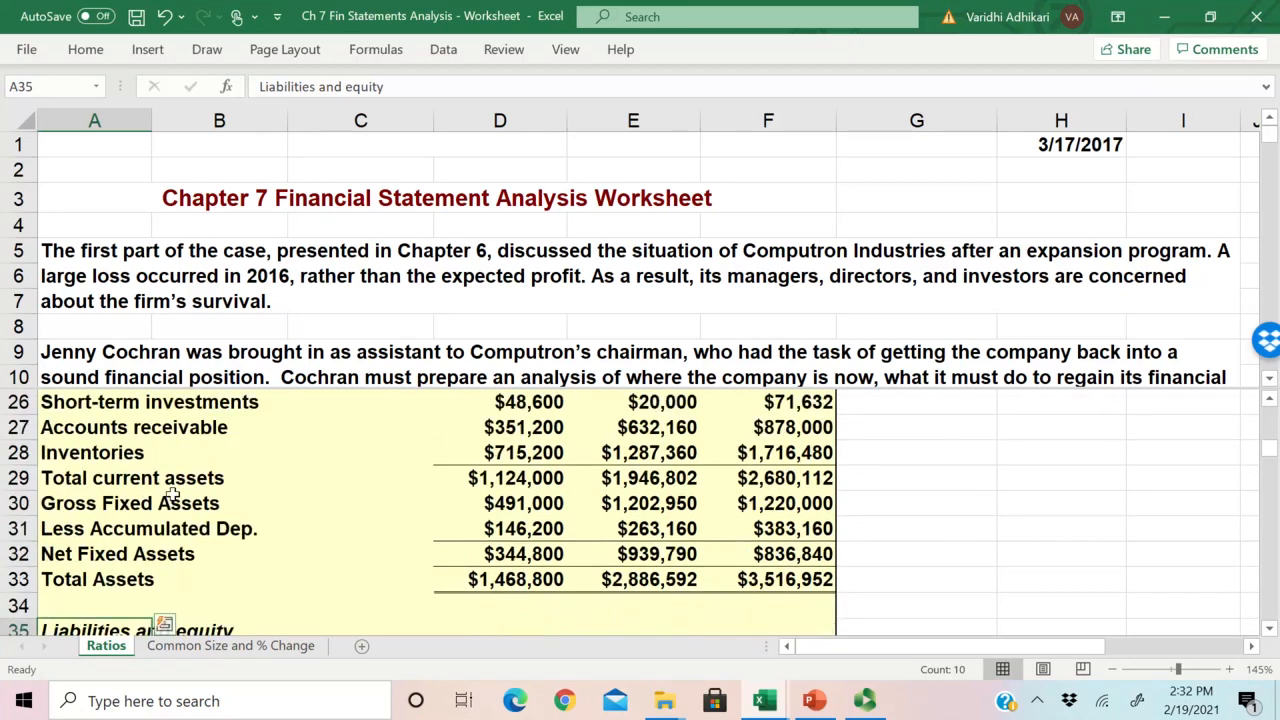
pyautogui.click(230, 645)
pyautogui.scroll(2, 108, 333)
pyautogui.moveTo(108, 333); pyautogui.dragTo(55, 465)
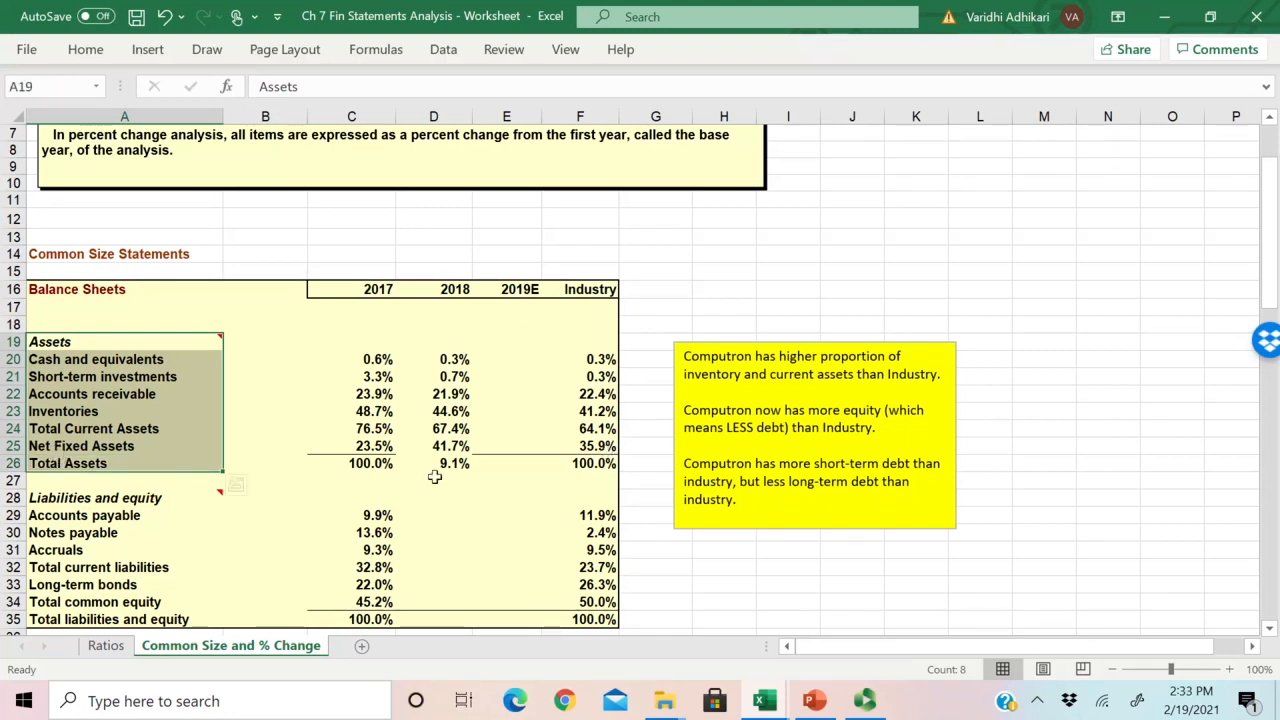
# Step: Compare the fixed asset rows A30:A32 on the Ratios sheet with the Net Fixed Assets row on the Common Size and % Change sheet
pyautogui.click(106, 645)
pyautogui.scroll(1, 145, 449)
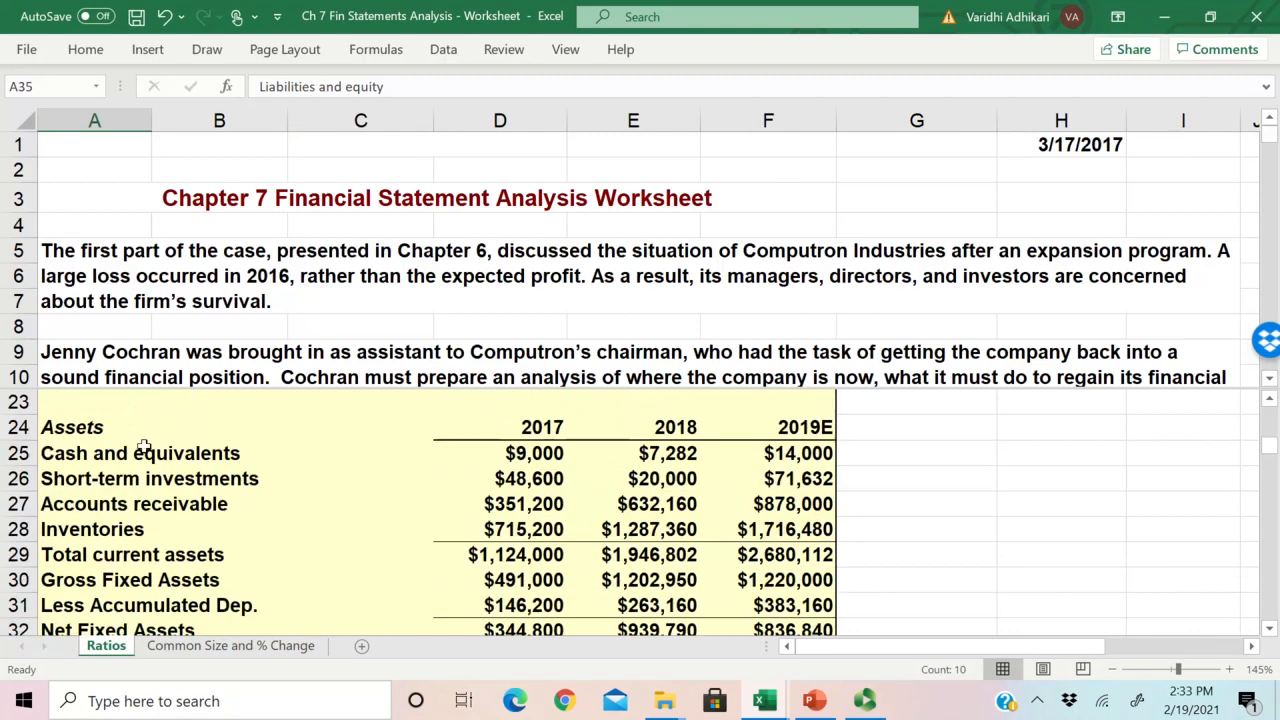
pyautogui.click(168, 503)
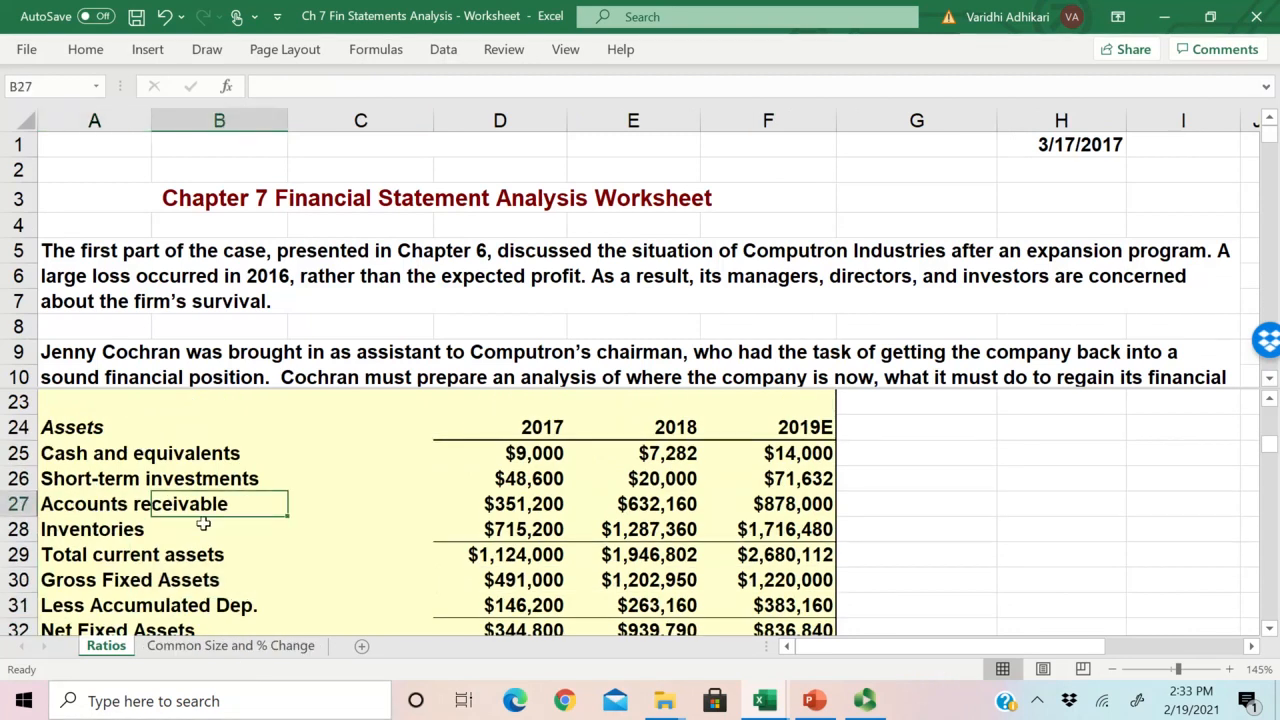
pyautogui.scroll(-1, 115, 500)
pyautogui.moveTo(95, 503); pyautogui.dragTo(104, 550)
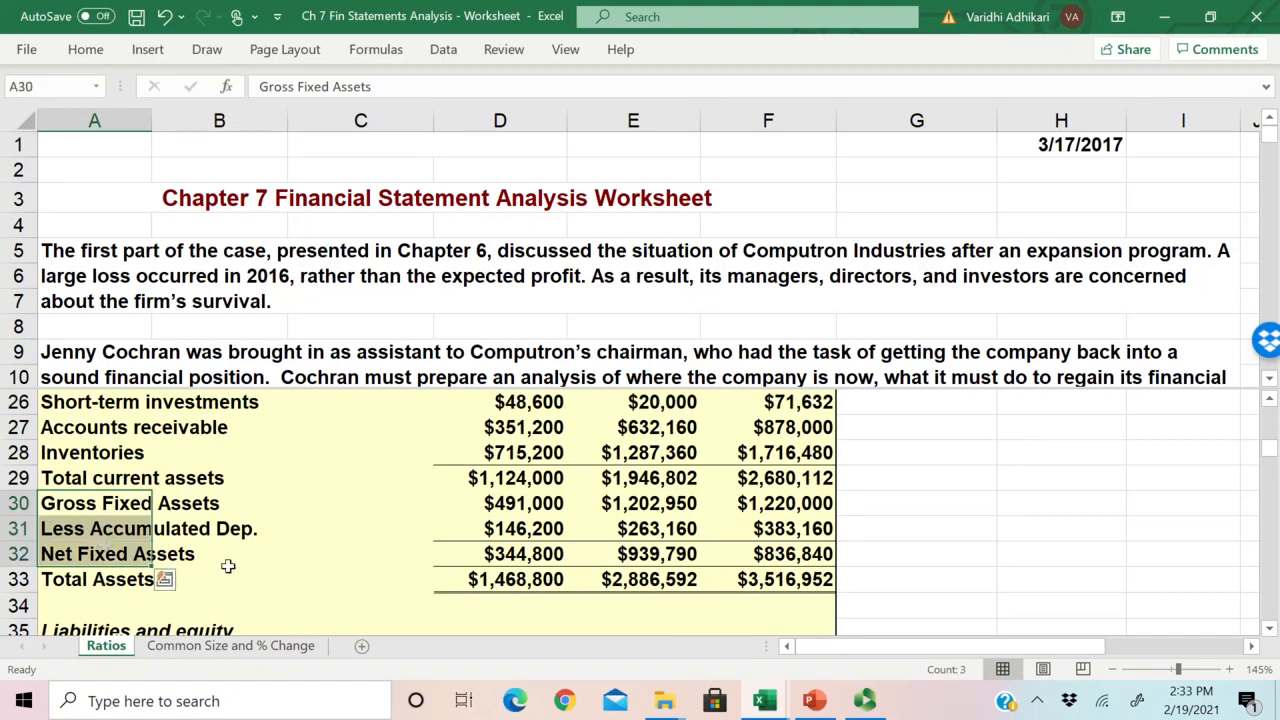
pyautogui.click(250, 646)
pyautogui.click(95, 450)
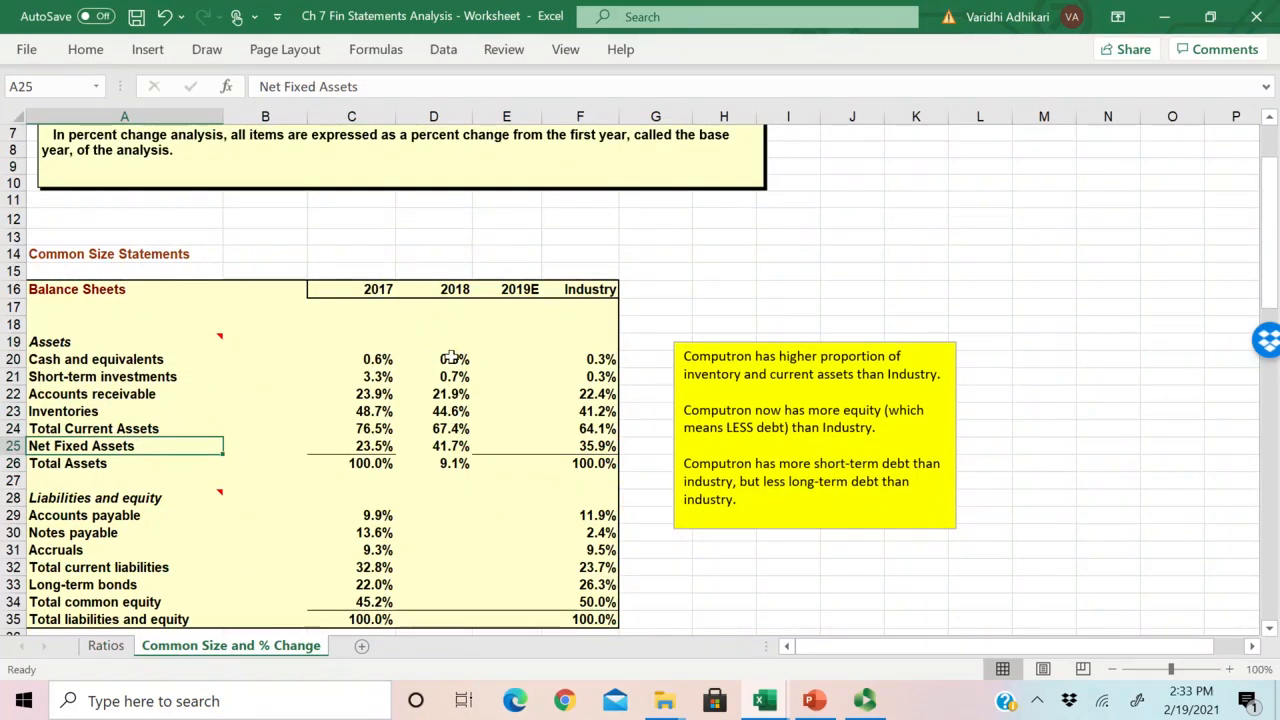
# Step: Check the D20 formula and the range D20:D24 it covers, and examine the Net Fixed Assets formula in D25
pyautogui.click(450, 362)
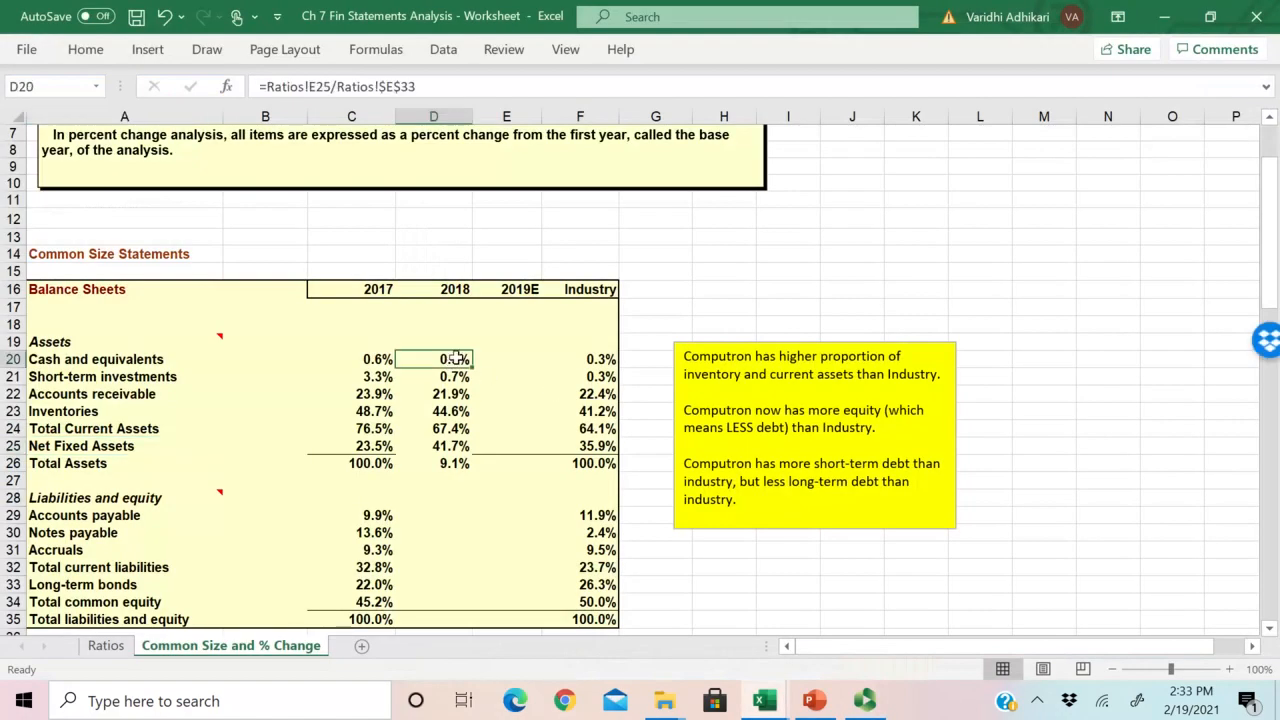
pyautogui.press('F2')
pyautogui.press('Escape')
pyautogui.moveTo(472, 367); pyautogui.dragTo(474, 435)
pyautogui.moveTo(450, 362); pyautogui.dragTo(446, 428)
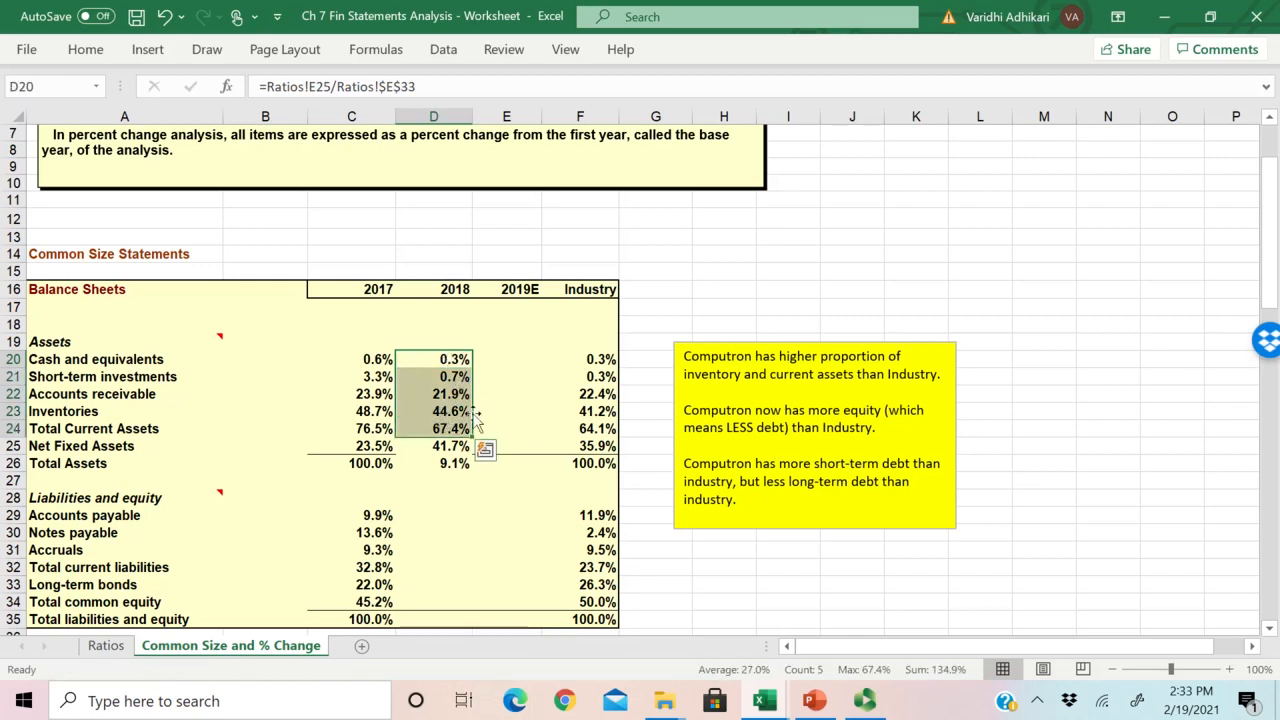
pyautogui.click(95, 447)
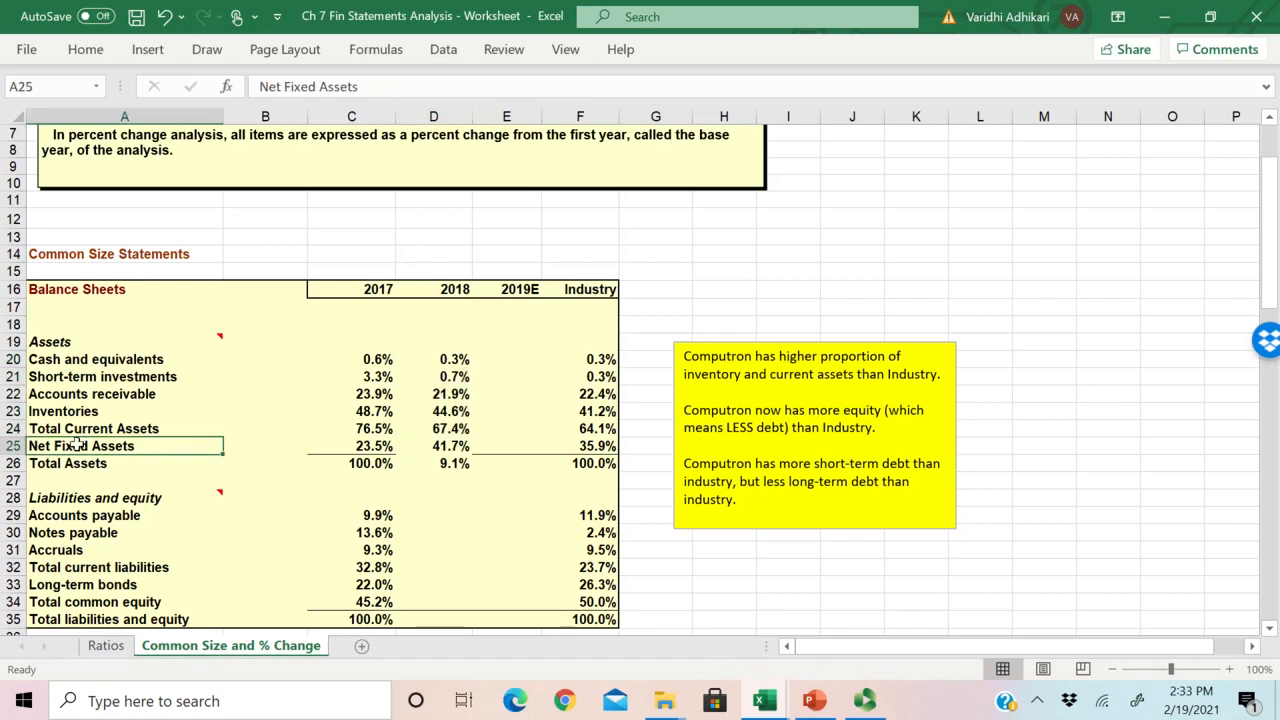
pyautogui.moveTo(80, 446); pyautogui.dragTo(470, 455)
pyautogui.click(447, 446)
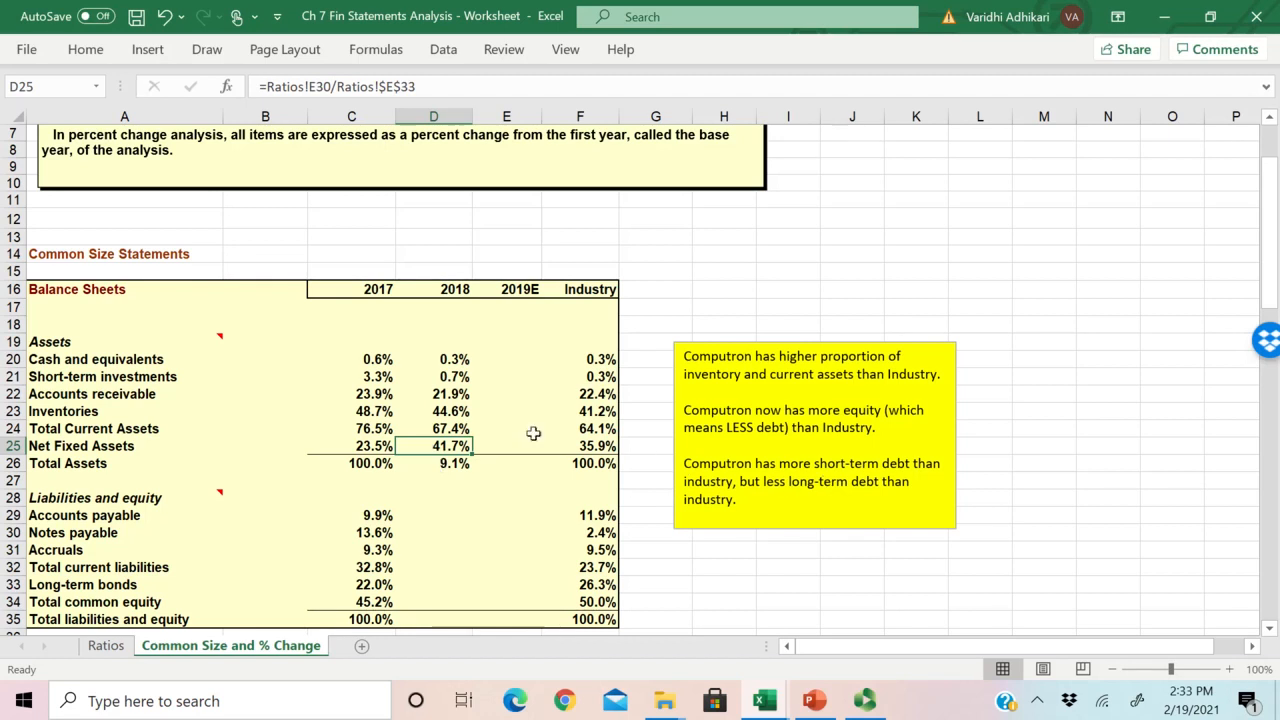
# Step: Recalculate 2018 Net Fixed Assets in D25 as net fixed assets divided by total assets, =Ratios!E32/Ratios!$E$33
pyautogui.doubleClick(452, 448)
pyautogui.press('Escape')
pyautogui.write('=')
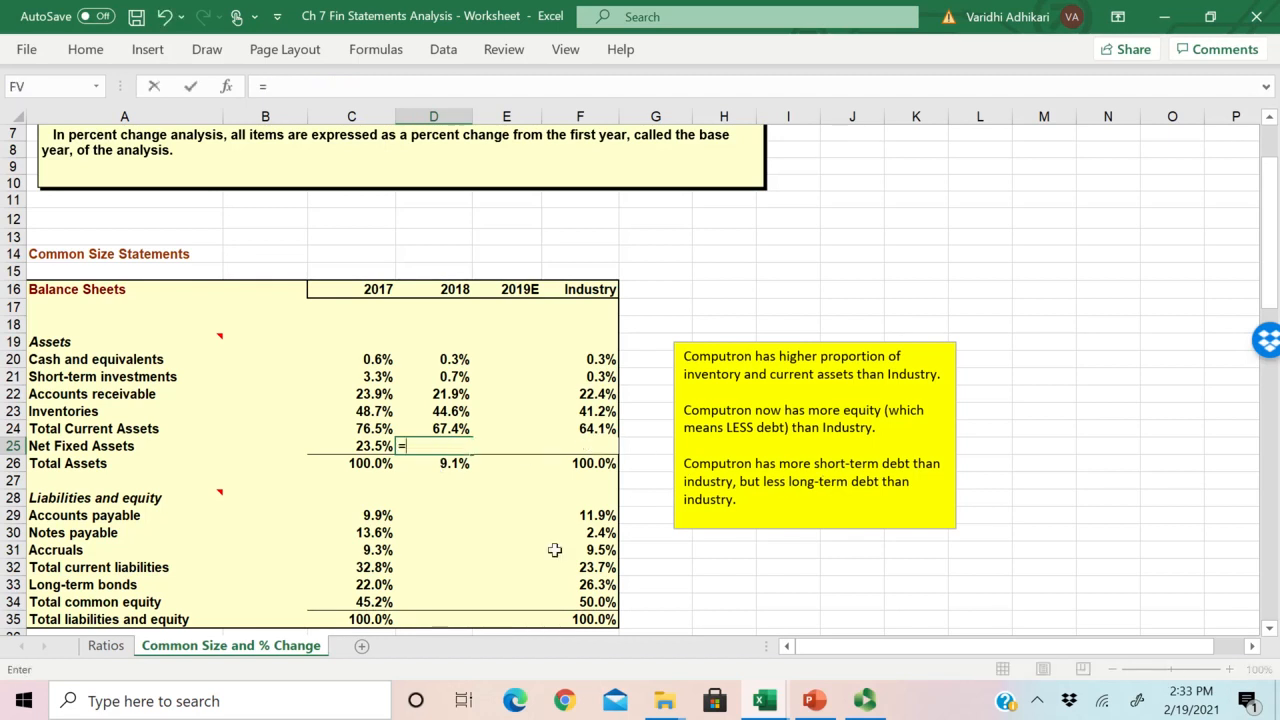
pyautogui.click(112, 646)
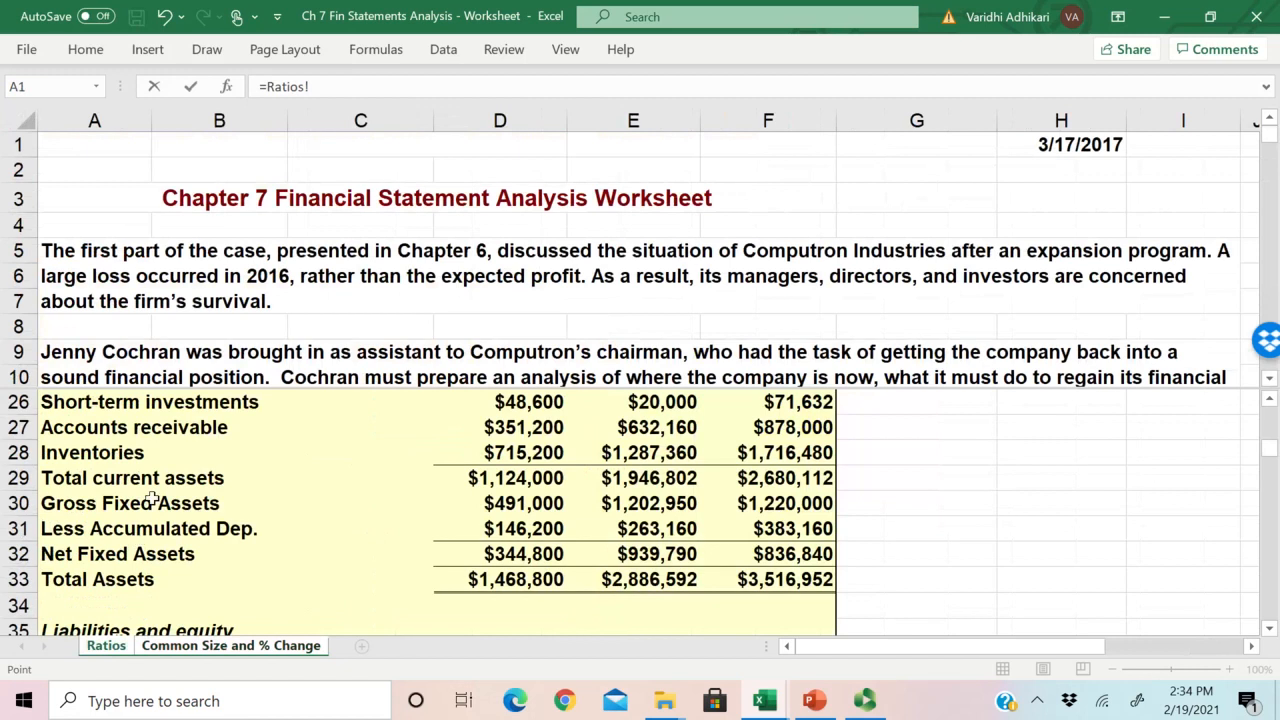
pyautogui.click(633, 560)
pyautogui.write('/')
pyautogui.click(655, 580)
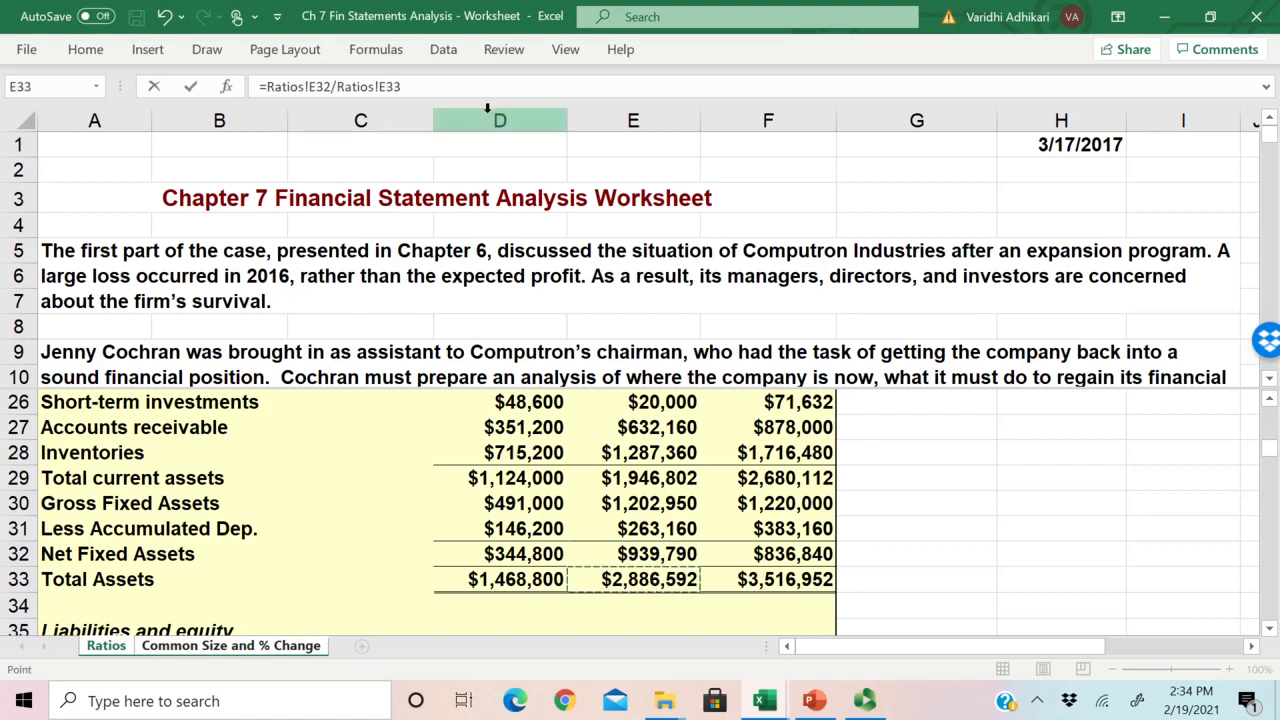
pyautogui.click(386, 86)
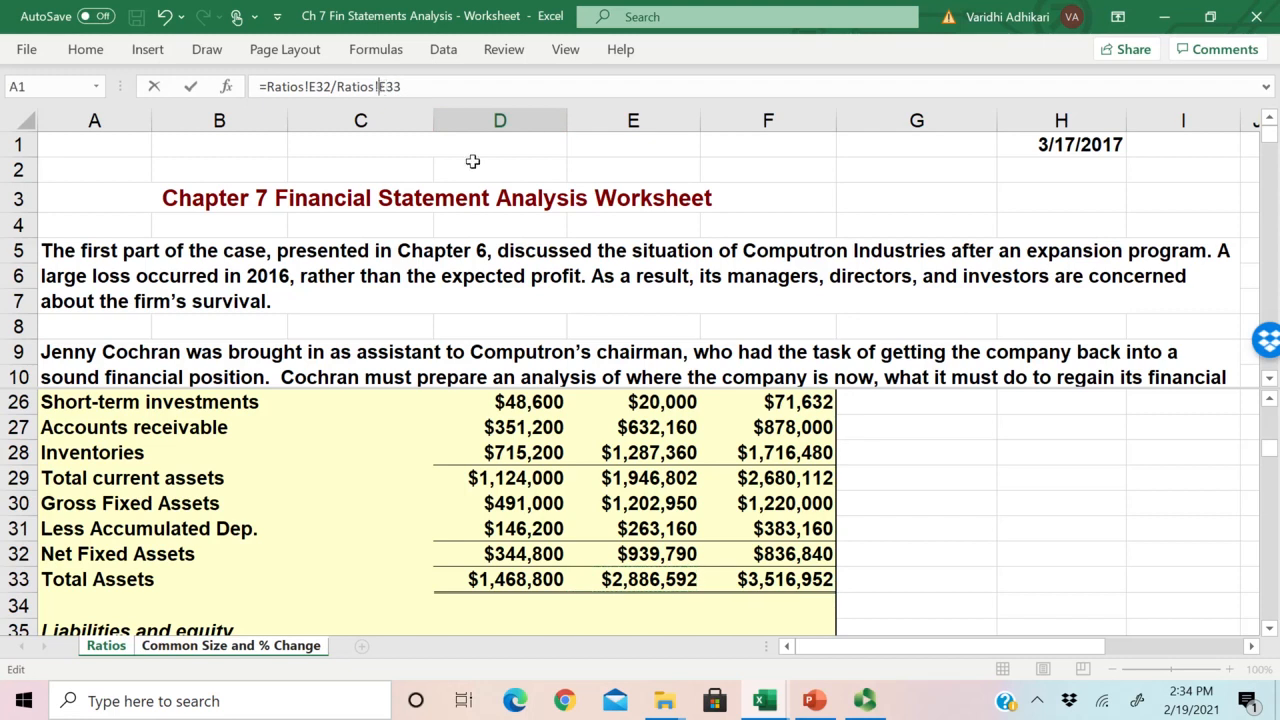
pyautogui.click(386, 87)
pyautogui.write('$E$')
pyautogui.press('Return')
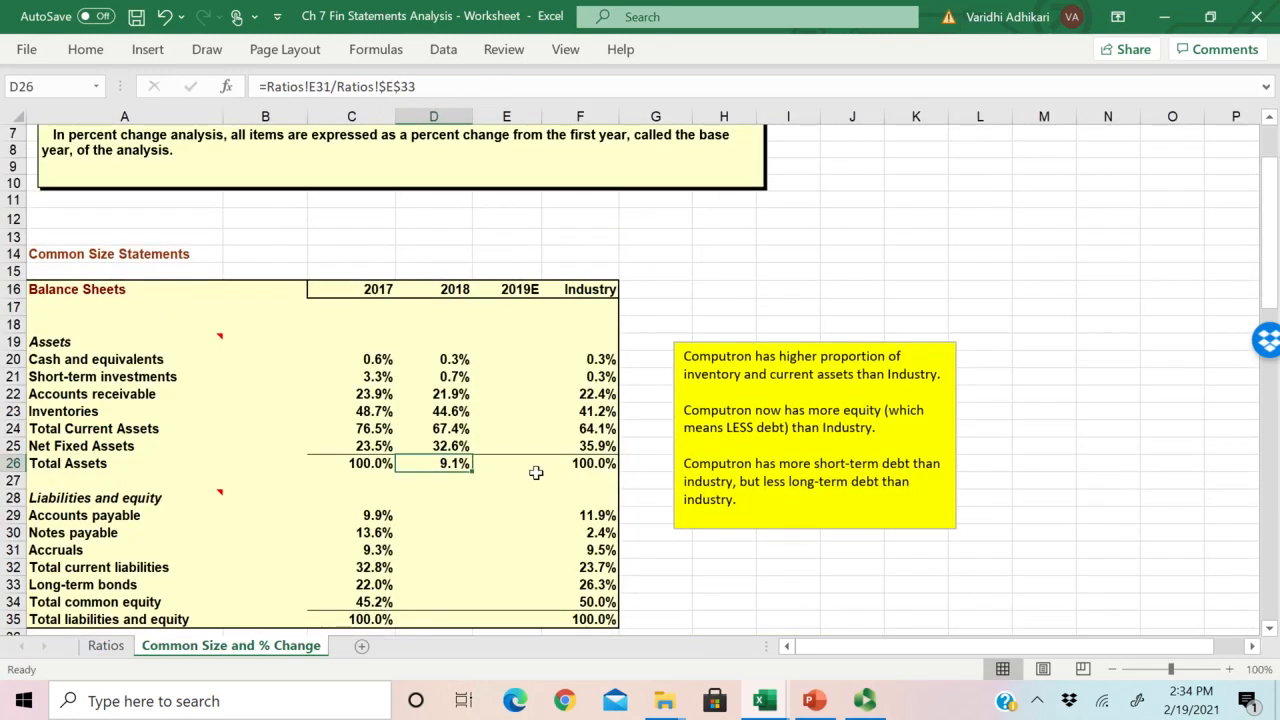
# Step: Check that Total Assets directly follows Net Fixed Assets on the Ratios sheet, and copy the D25 formula down to D26
pyautogui.click(447, 443)
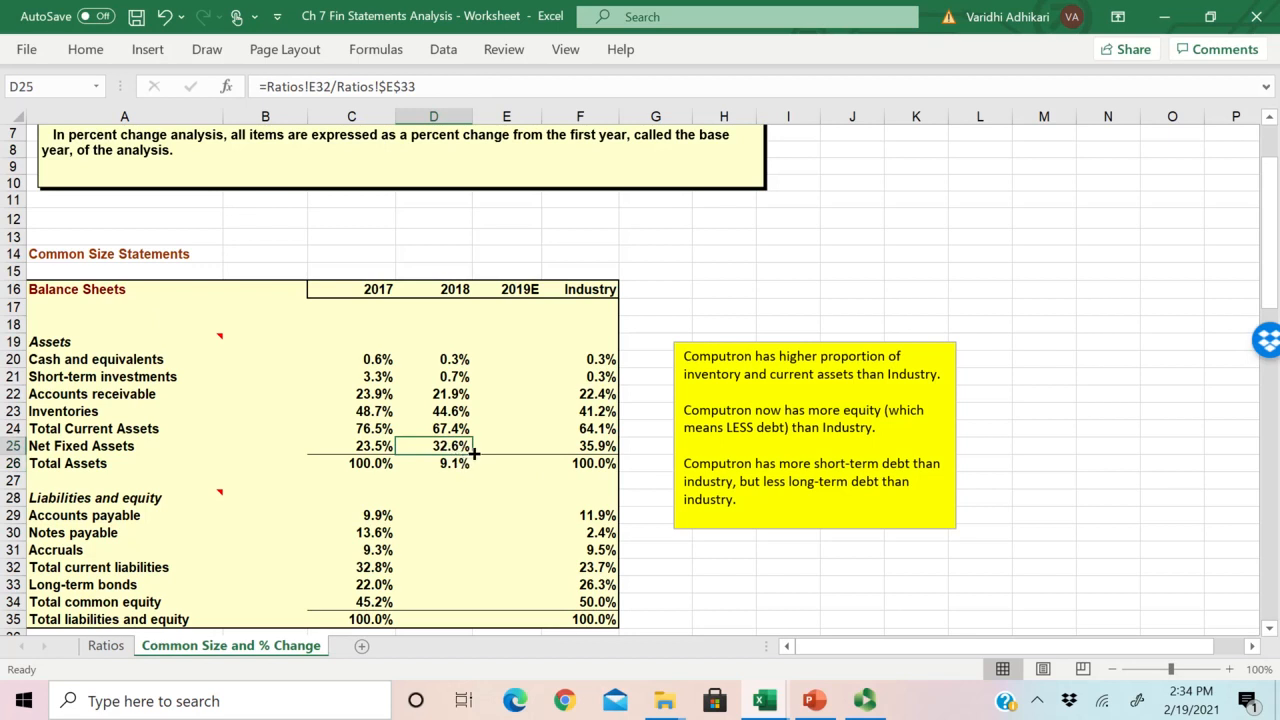
pyautogui.click(106, 645)
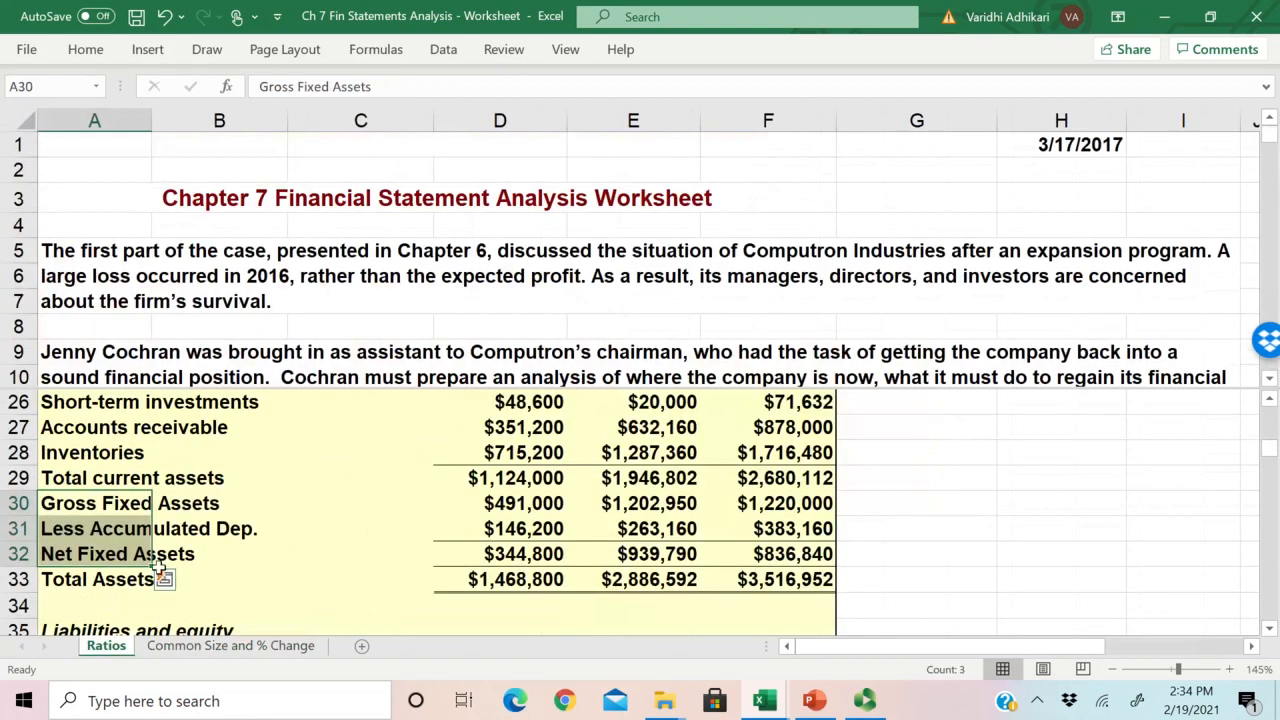
pyautogui.click(84, 588)
pyautogui.click(483, 579)
pyautogui.click(88, 576)
pyautogui.click(258, 647)
pyautogui.moveTo(471, 454); pyautogui.dragTo(470, 470)
# Step: Inspect the cell references in the 2018 Total Assets formula in D26
pyautogui.click(460, 465)
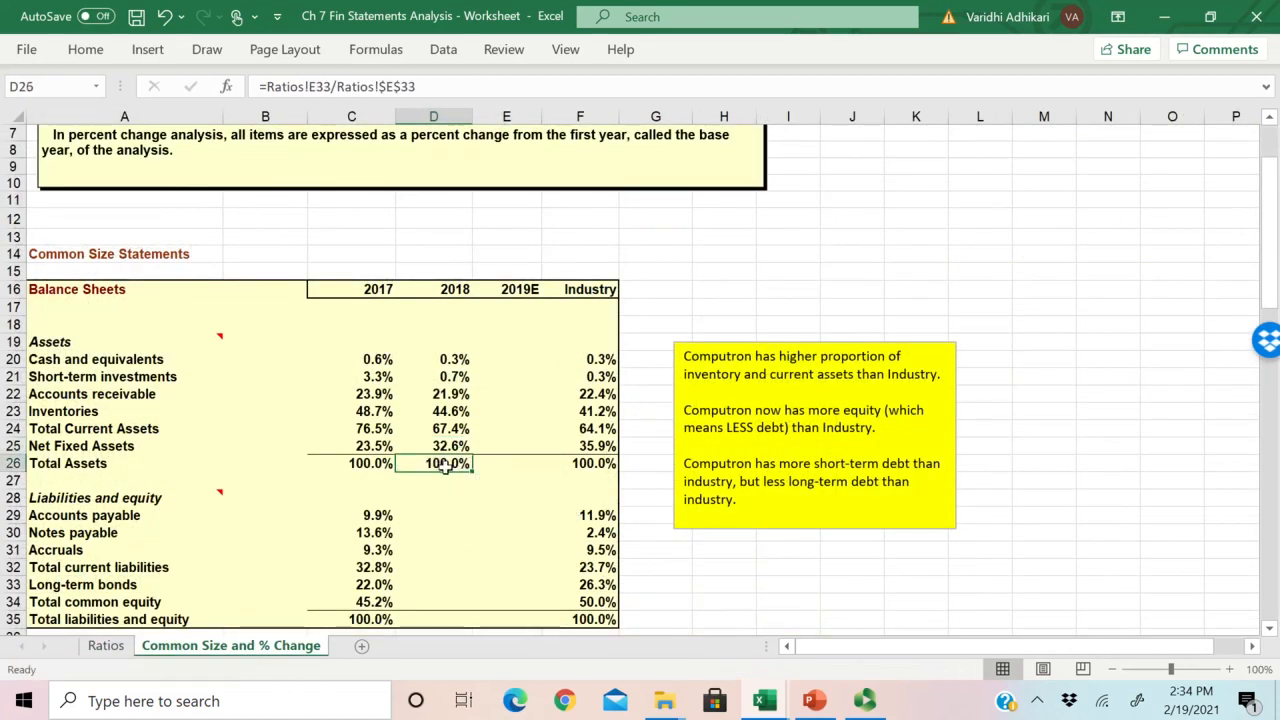
pyautogui.doubleClick(460, 465)
pyautogui.press('Escape')
pyautogui.doubleClick(435, 463)
pyautogui.press('Escape')
# Step: Review the 2018 common size asset percentages in D20:D26 against the Total Assets percentage
pyautogui.moveTo(453, 362); pyautogui.dragTo(462, 466)
pyautogui.click(466, 463)
pyautogui.click(459, 508)
pyautogui.moveTo(457, 360); pyautogui.dragTo(460, 466)
pyautogui.scroll(-1, 460, 466)
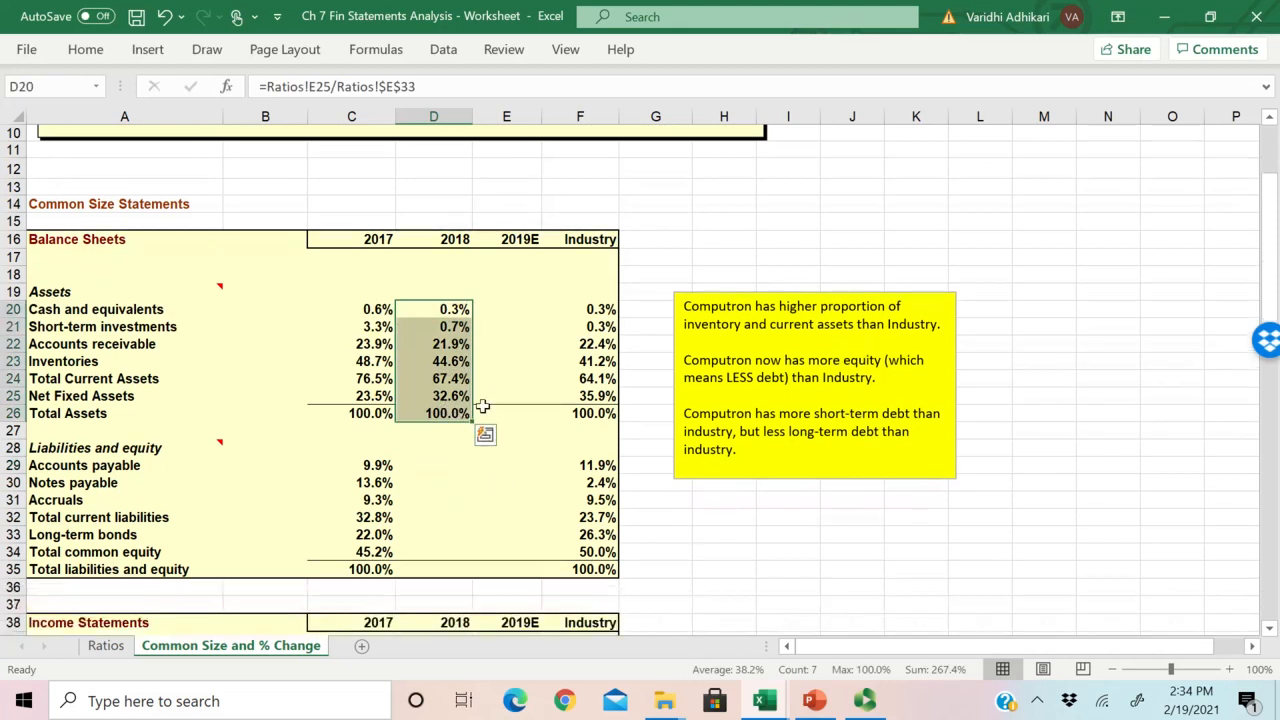
pyautogui.moveTo(451, 311); pyautogui.dragTo(447, 403)
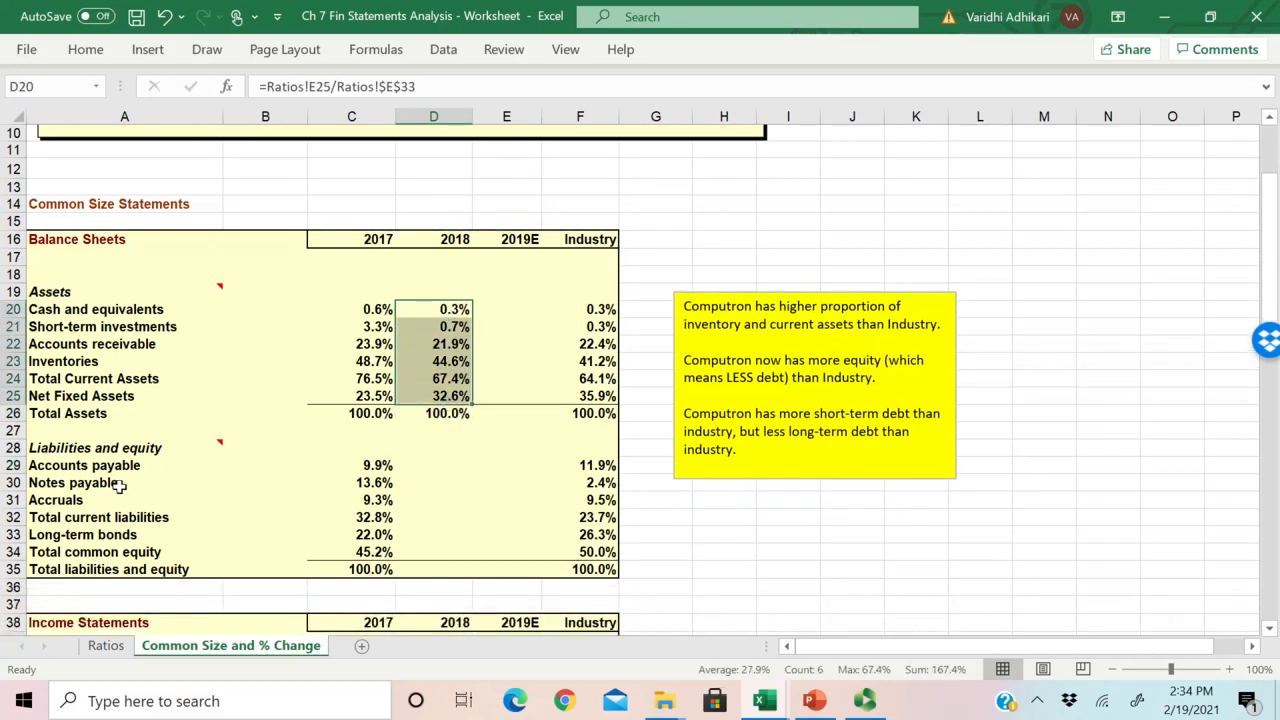
pyautogui.click(86, 455)
pyautogui.click(444, 414)
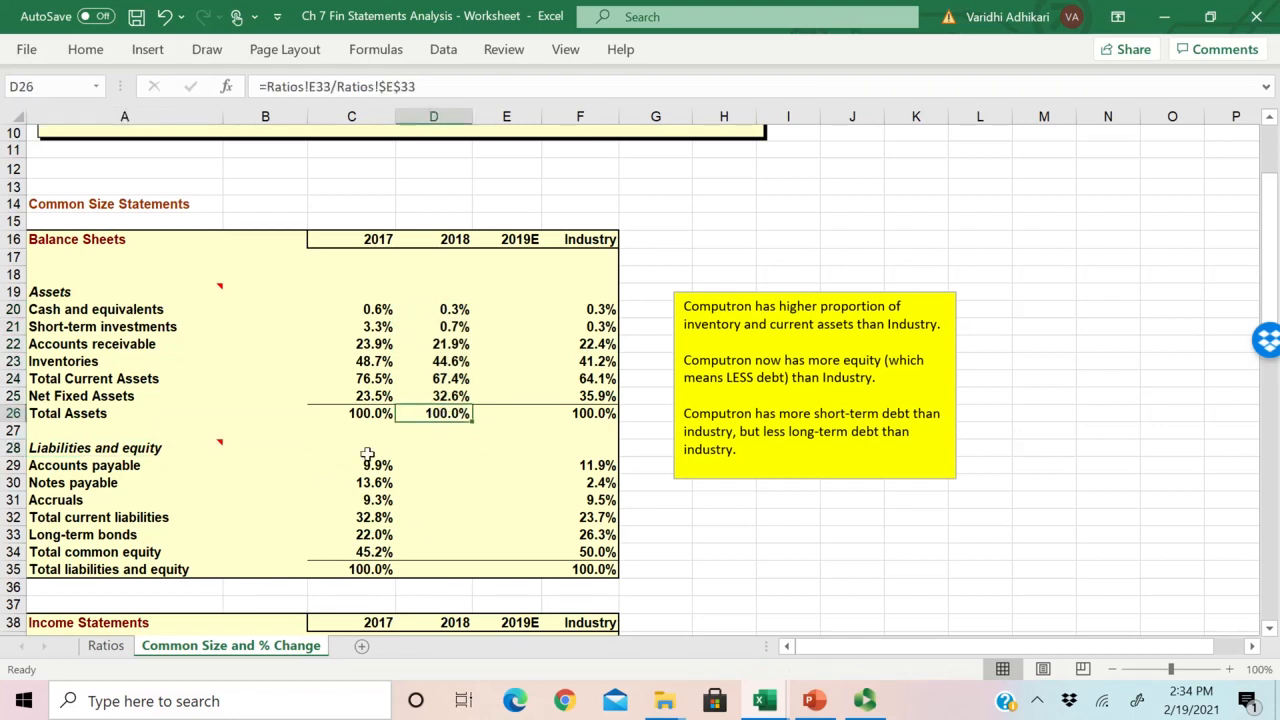
# Step: Compare the liabilities and equity items from A29 down with the liability rows A36:A39 on the Ratios sheet
pyautogui.moveTo(88, 465); pyautogui.dragTo(86, 569)
pyautogui.click(452, 470)
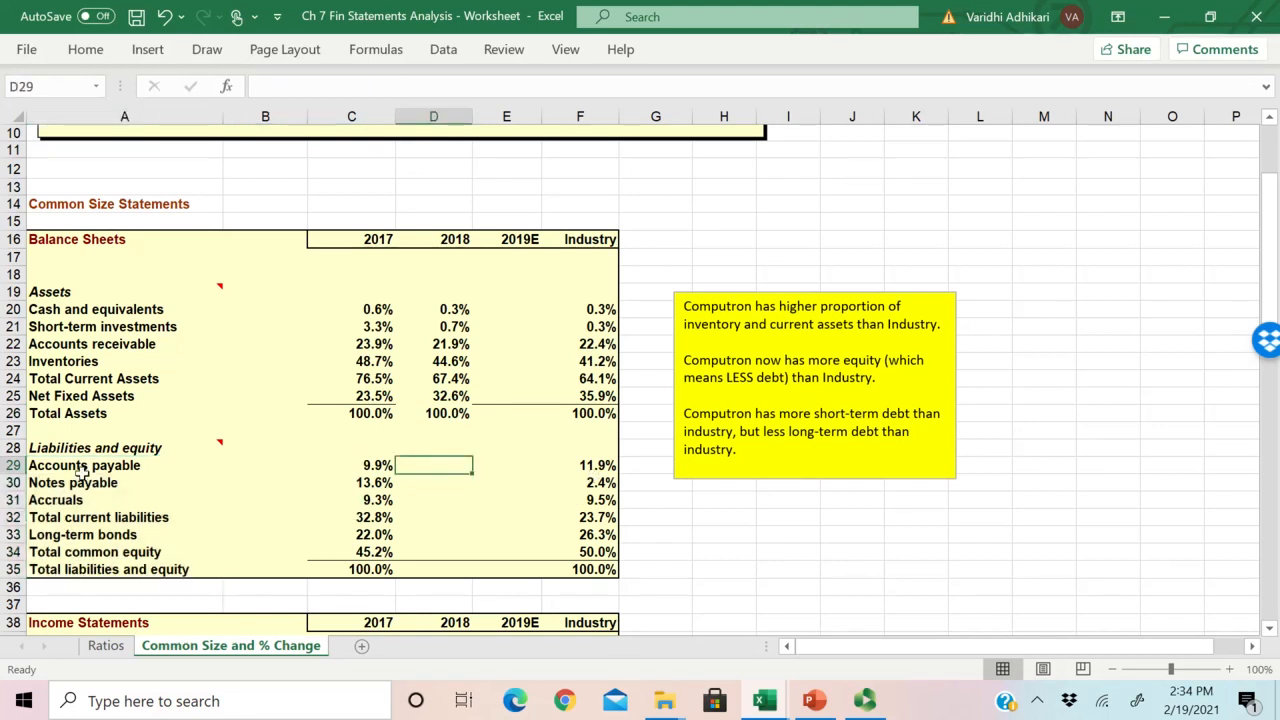
pyautogui.moveTo(80, 470); pyautogui.dragTo(80, 518)
pyautogui.click(105, 645)
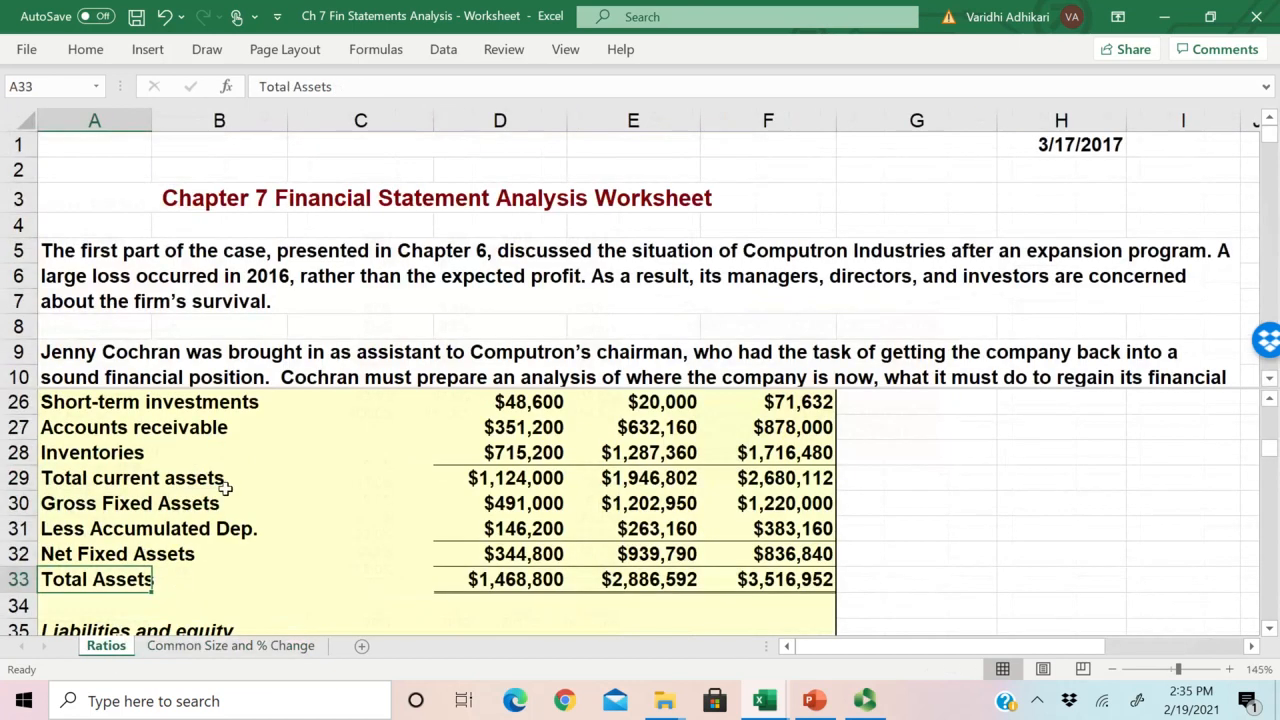
pyautogui.scroll(-3, 214, 554)
pyautogui.scroll(-1, 214, 554)
pyautogui.scroll(1, 120, 487)
pyautogui.moveTo(112, 427); pyautogui.dragTo(112, 505)
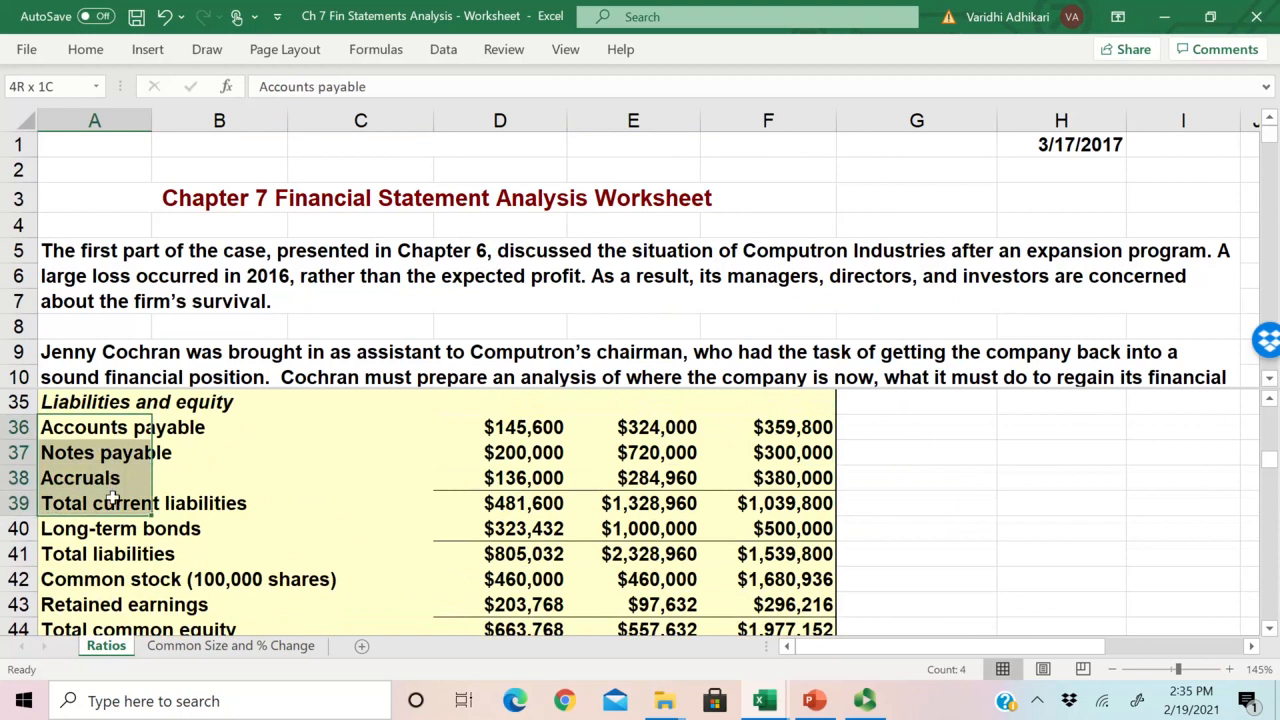
# Step: Compare the order of Long-term bonds and Total common equity on both sheets, checking Ratios rows A36:A40
pyautogui.click(218, 648)
pyautogui.click(80, 551)
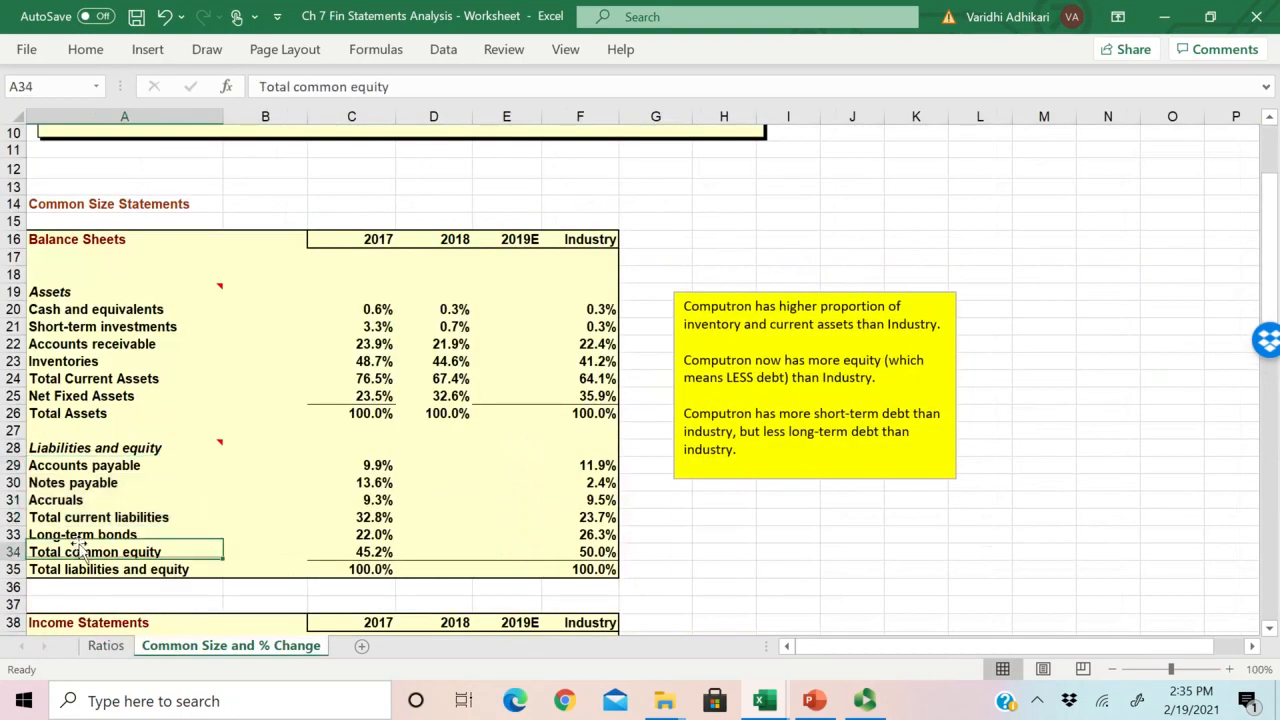
pyautogui.click(105, 646)
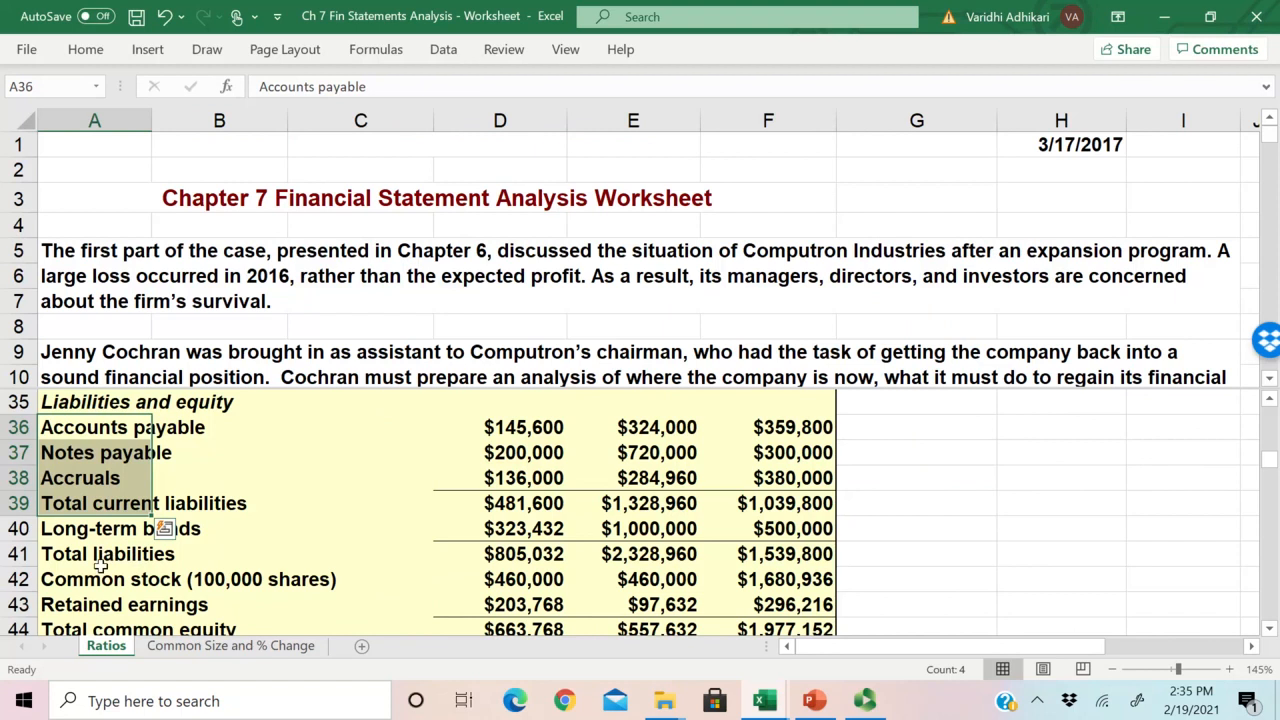
pyautogui.moveTo(155, 530); pyautogui.dragTo(130, 430)
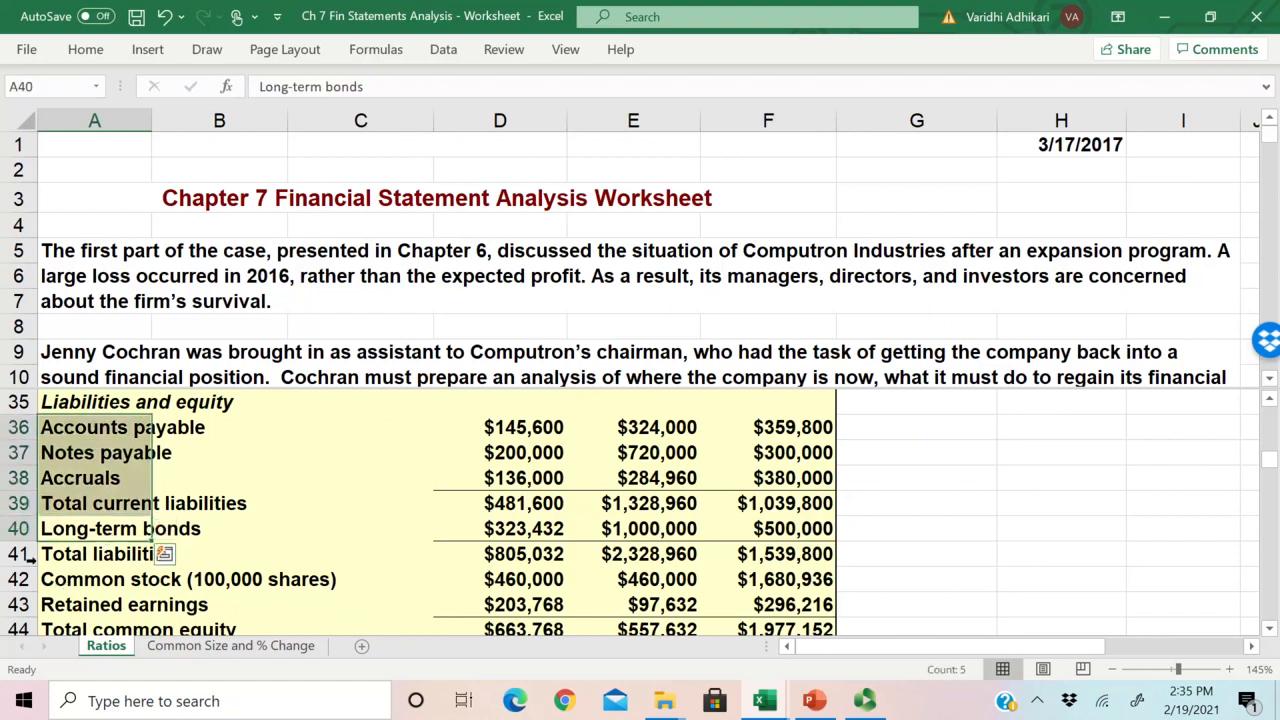
pyautogui.click(230, 646)
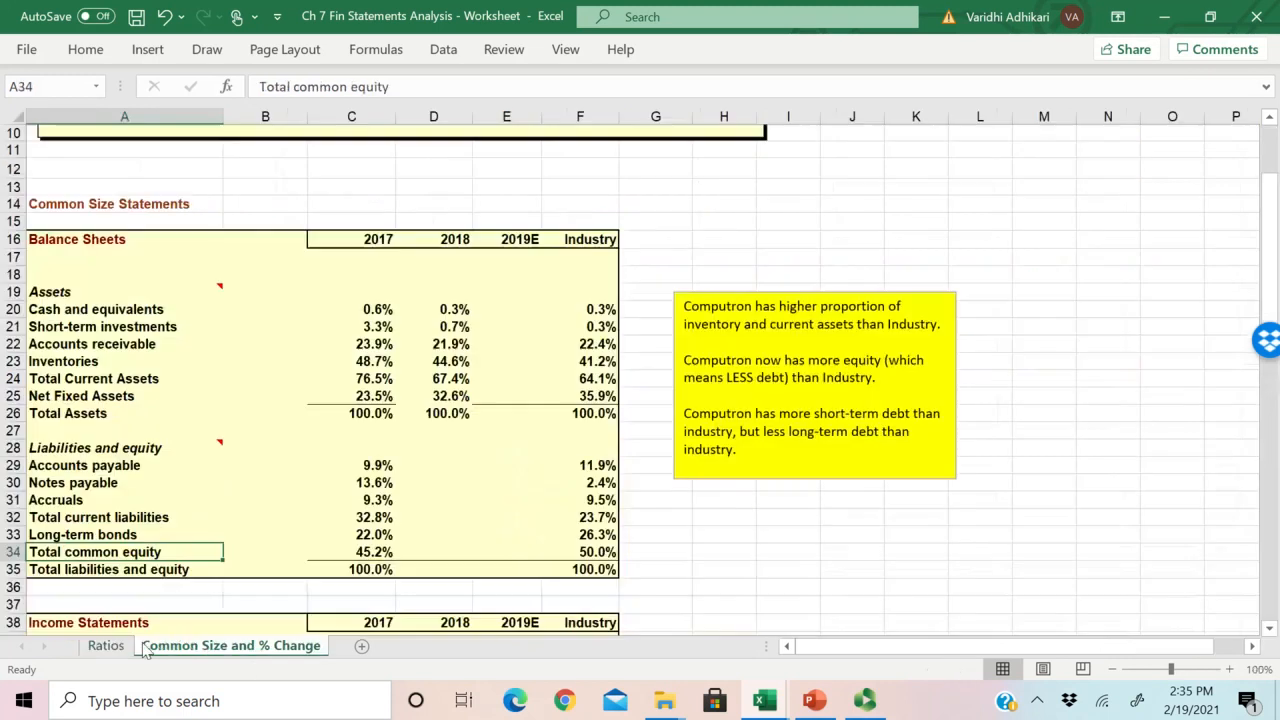
# Step: Review the liability items from A29 down and the 2018 and 2019E cells beside Accounts payable
pyautogui.click(82, 535)
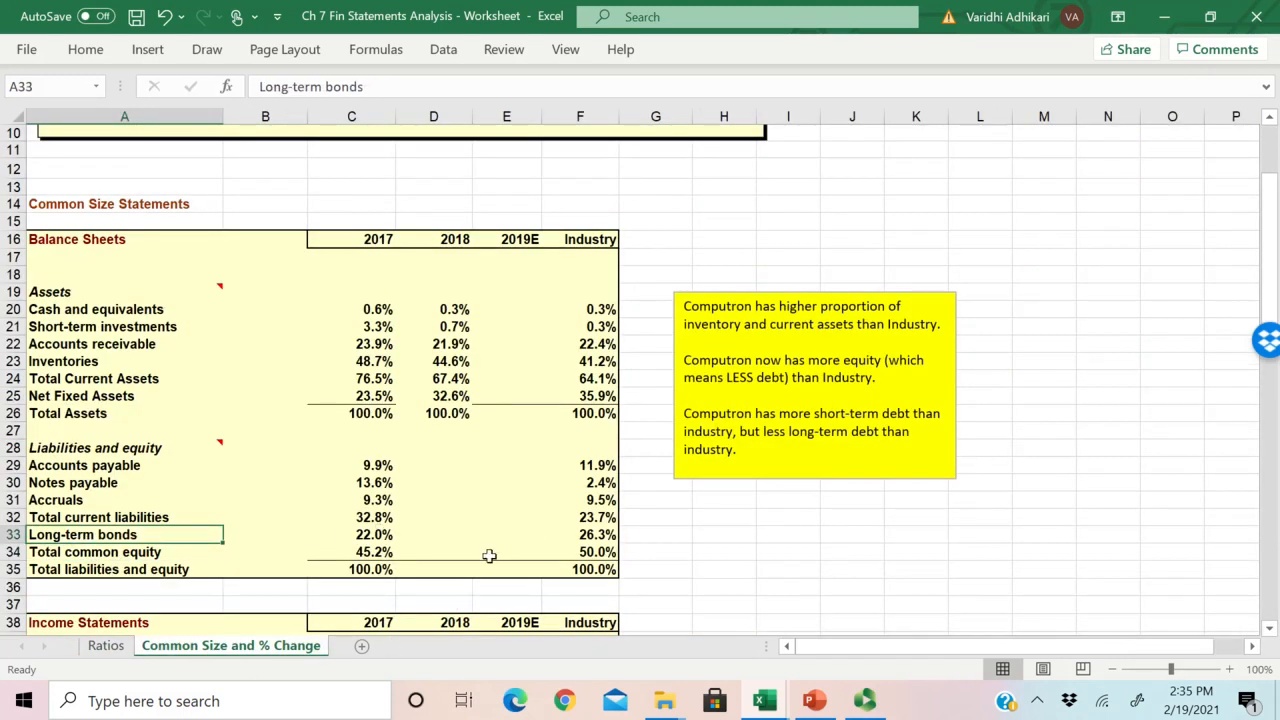
pyautogui.click(383, 464)
pyautogui.click(478, 464)
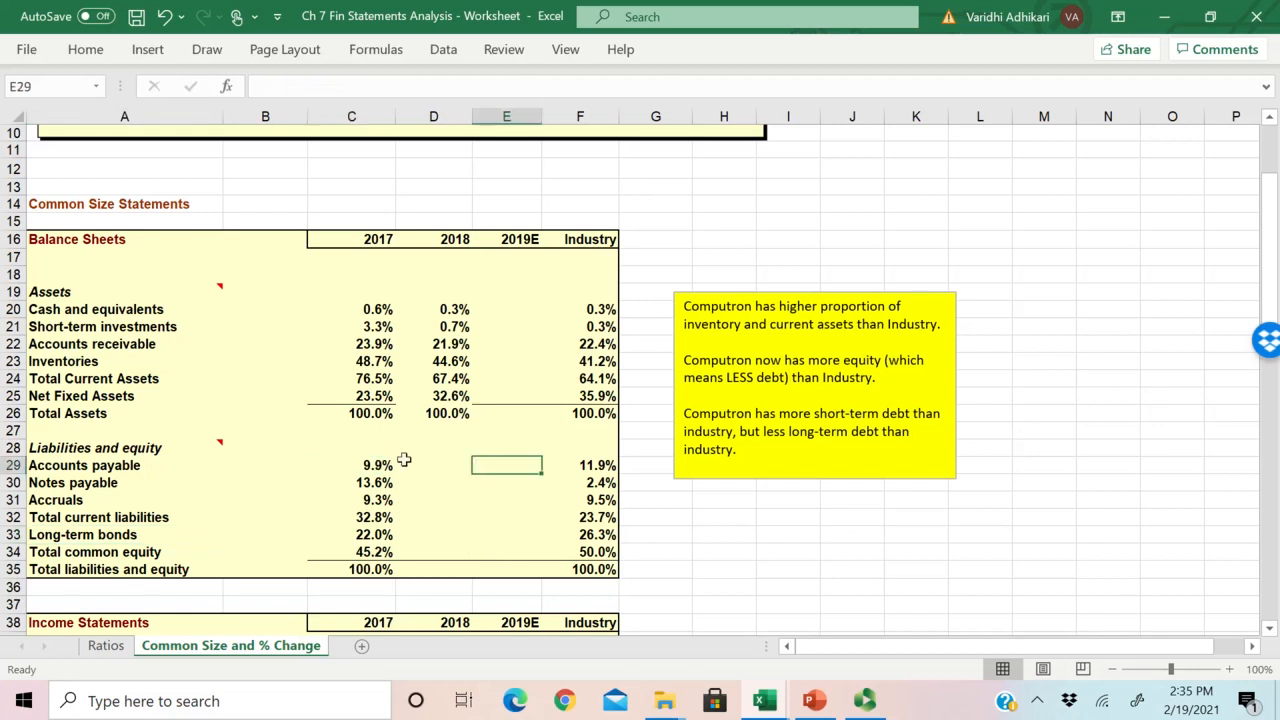
pyautogui.click(410, 464)
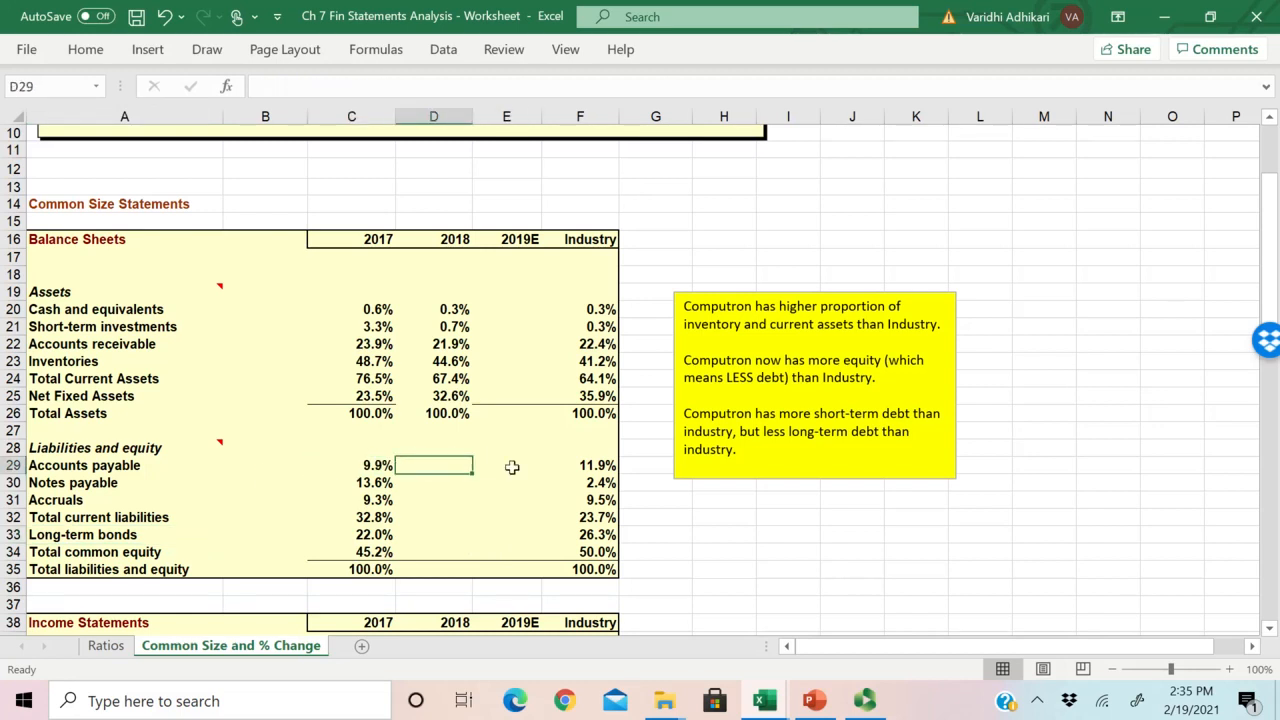
pyautogui.moveTo(74, 467); pyautogui.dragTo(56, 526)
# Step: Build the 2018 Accounts payable formula in D29 as Ratios!E36 divided by Total Assets in Ratios!E33
pyautogui.click(429, 464)
pyautogui.write('=')
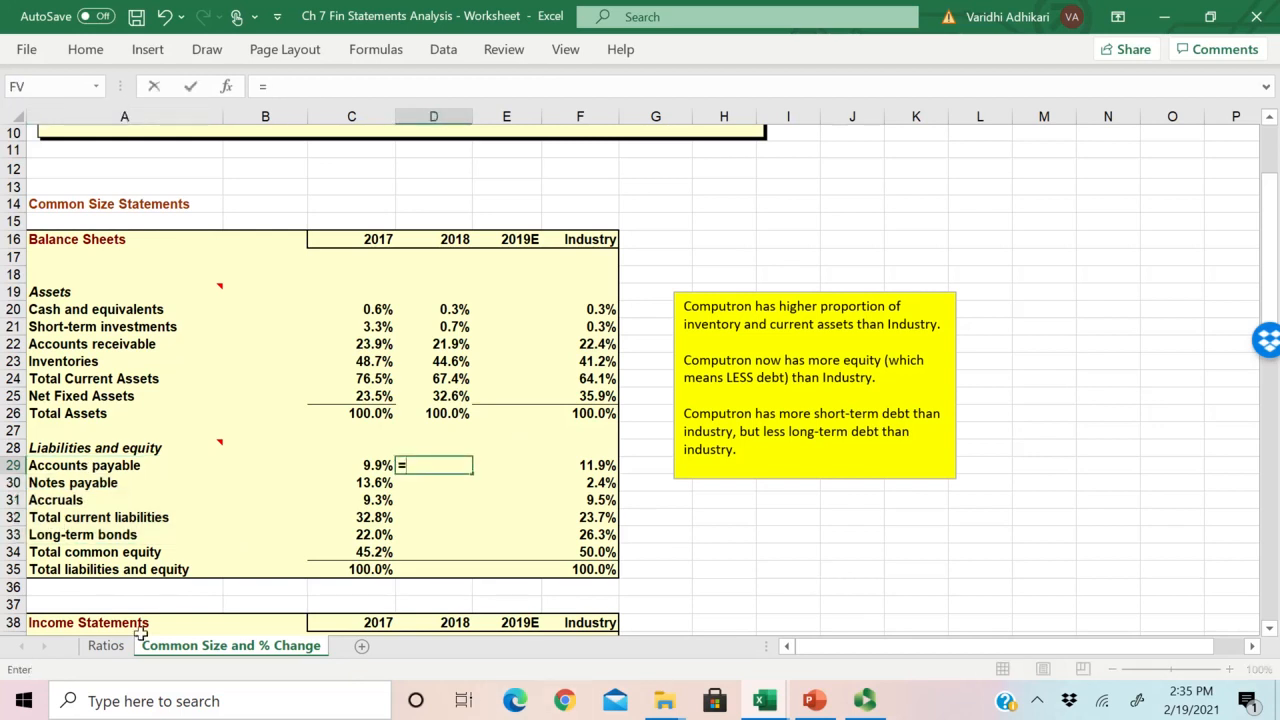
pyautogui.click(108, 646)
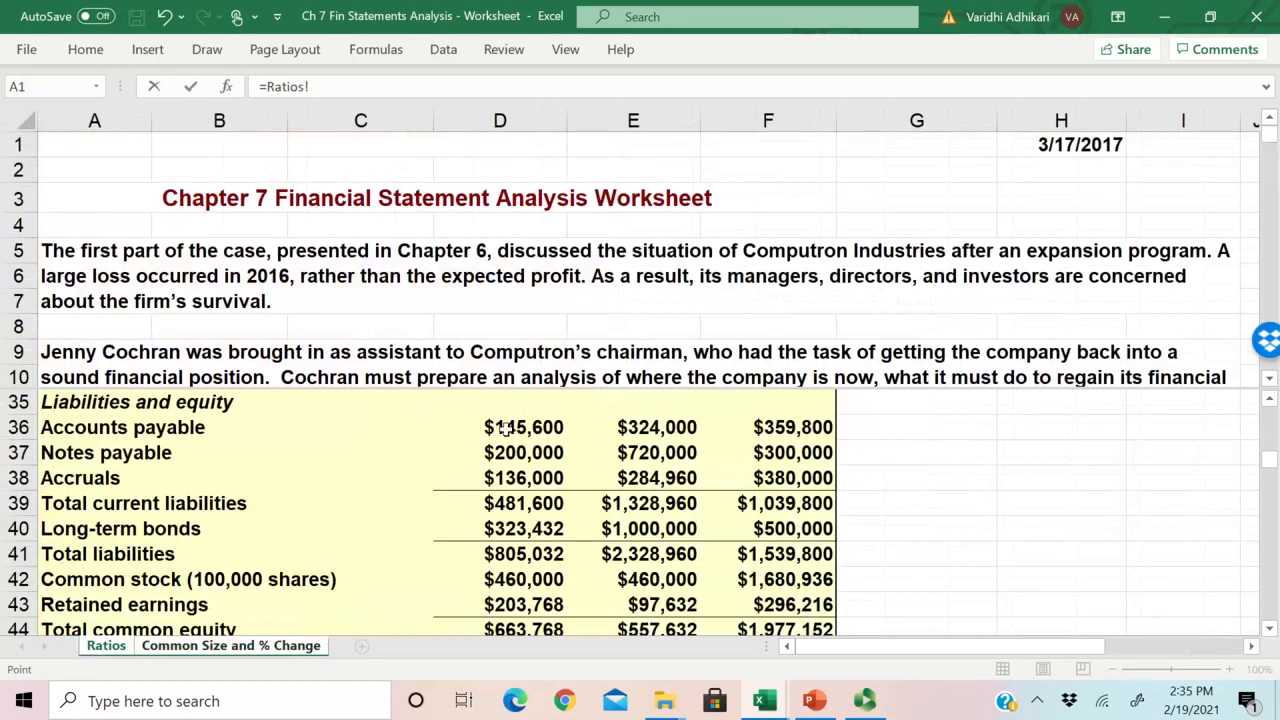
pyautogui.click(647, 428)
pyautogui.write('/')
pyautogui.scroll(3, 703, 469)
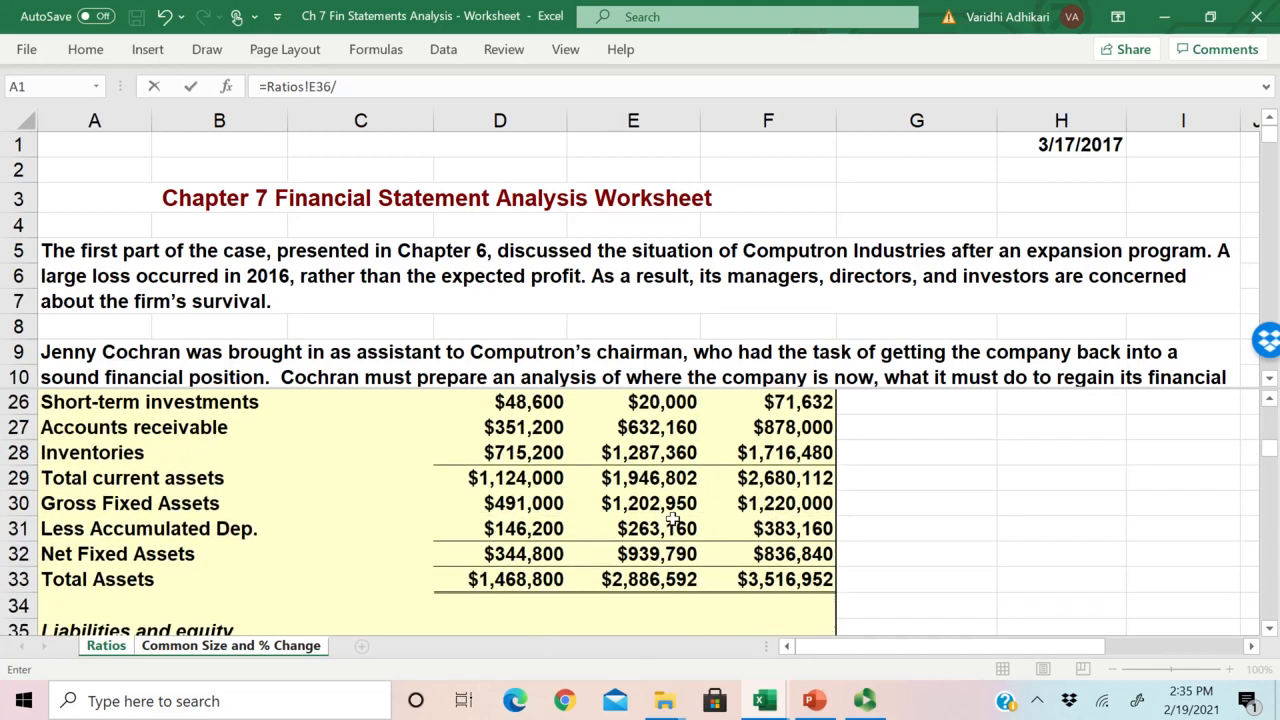
pyautogui.click(640, 572)
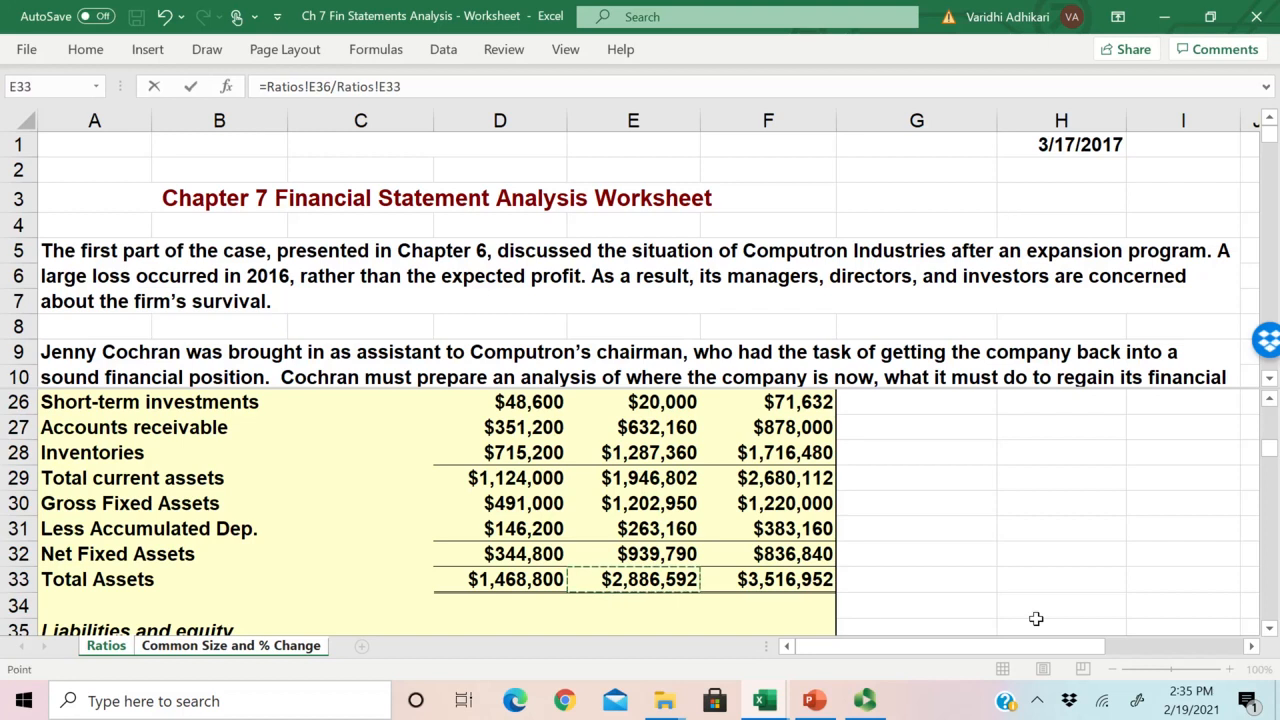
# Step: Make the Total Assets reference in the D29 formula absolute as Ratios!$E$33 and enter the formula
pyautogui.click(379, 87)
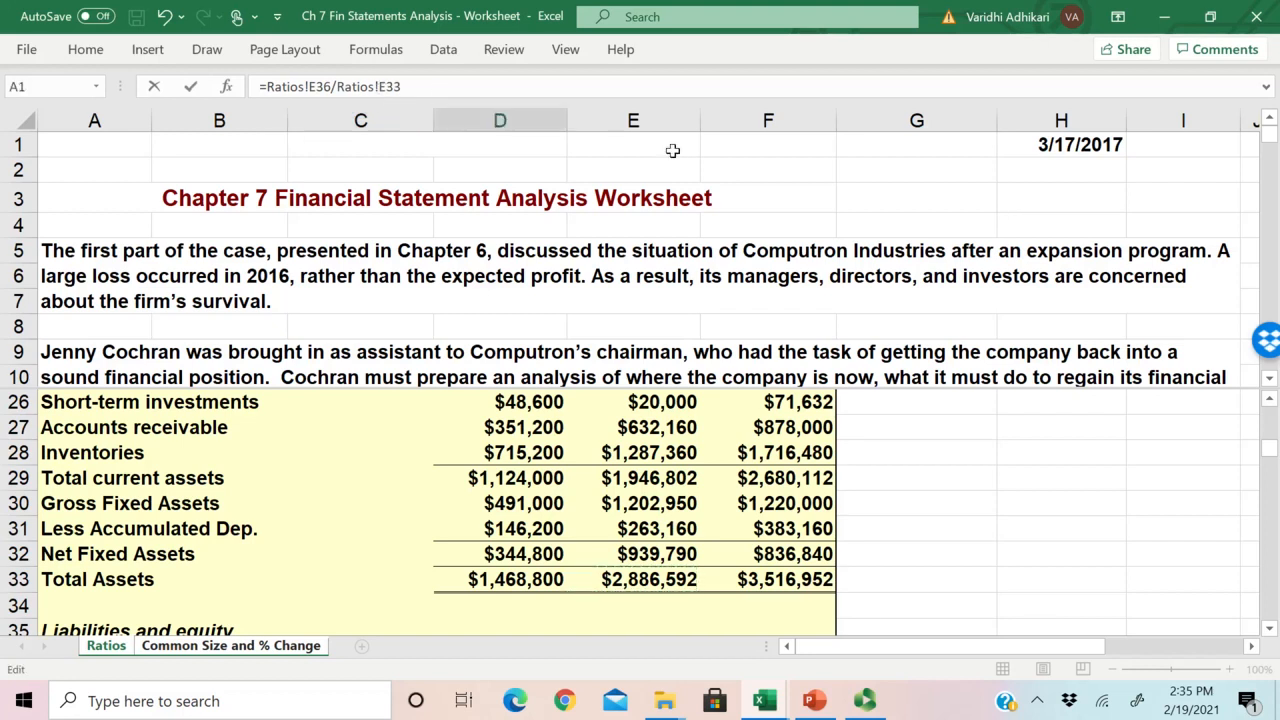
pyautogui.write('$')
pyautogui.click(391, 86)
pyautogui.write('$')
pyautogui.press('Return')
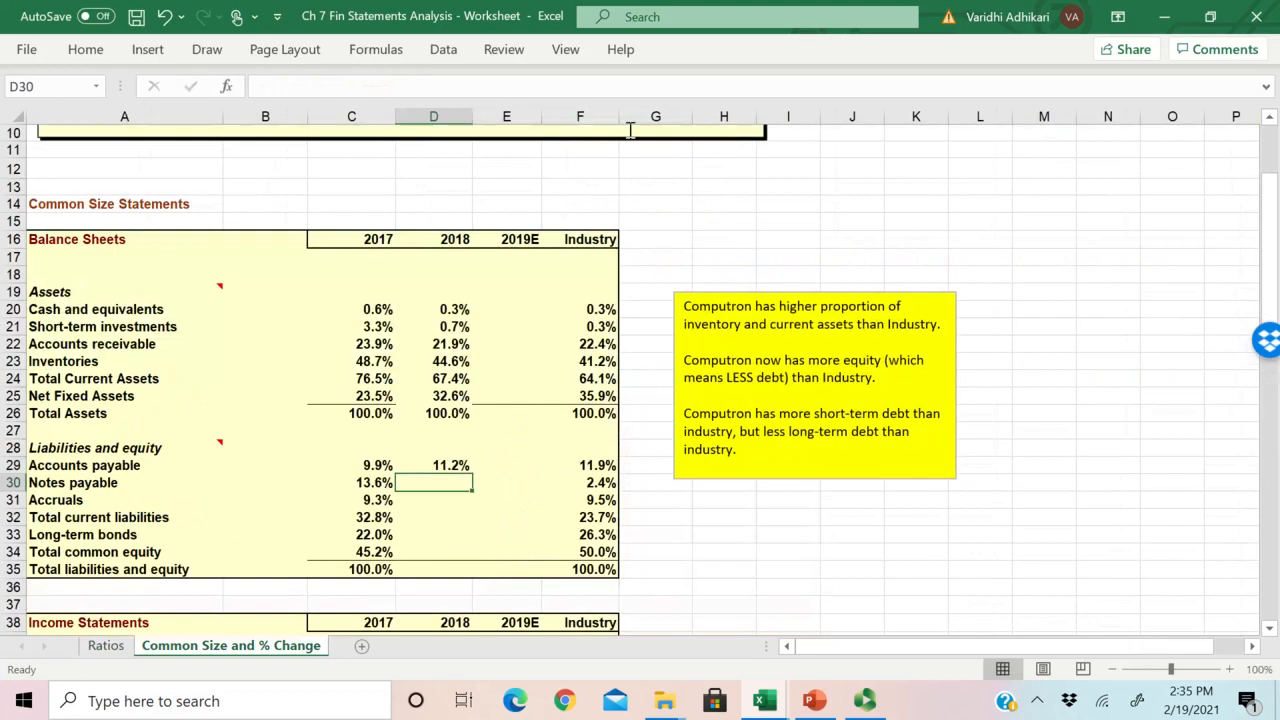
# Step: Copy the Accounts payable formula from D29 down through Total current liabilities and Long-term bonds in D33
pyautogui.click(447, 466)
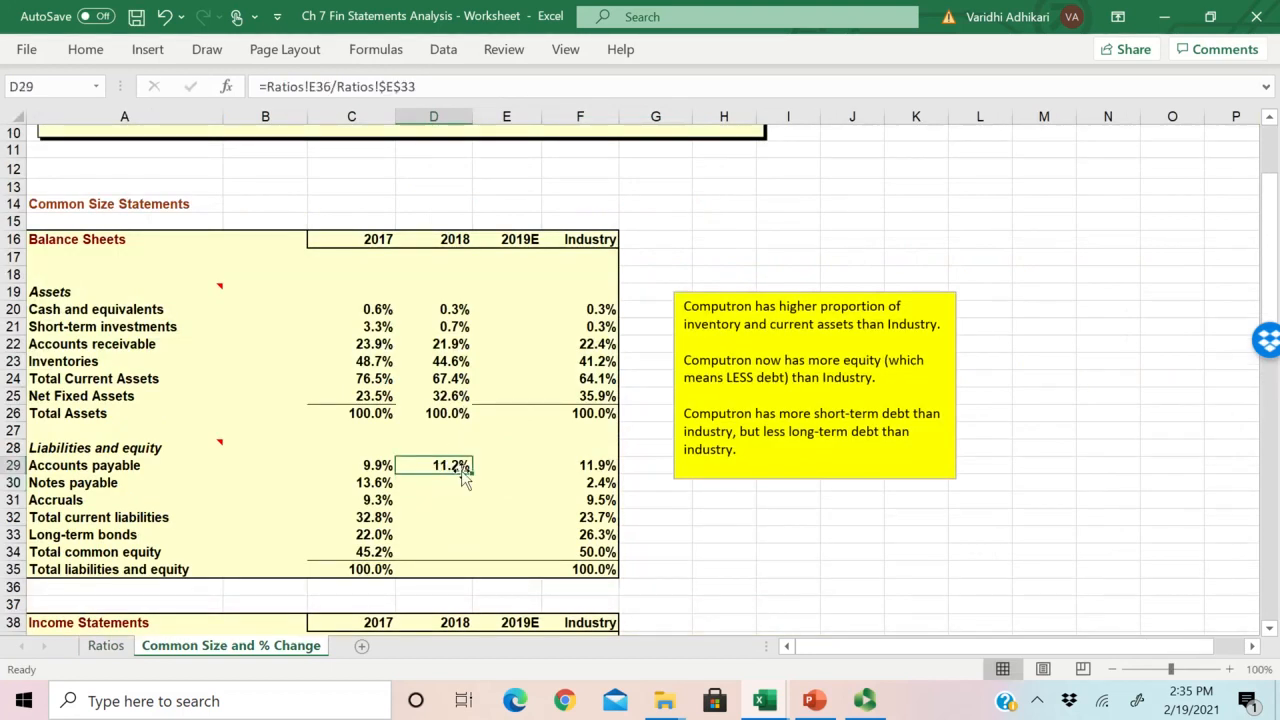
pyautogui.moveTo(472, 473); pyautogui.dragTo(104, 517)
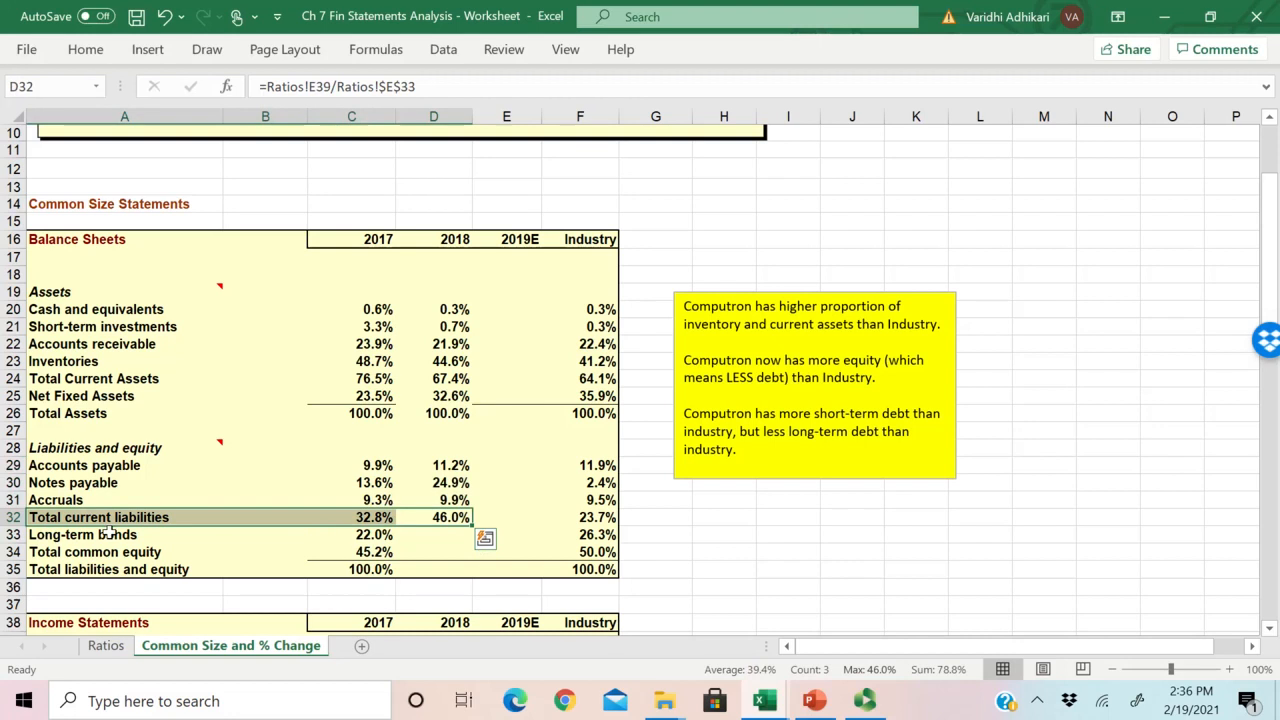
pyautogui.click(440, 518)
pyautogui.moveTo(472, 526); pyautogui.dragTo(66, 535)
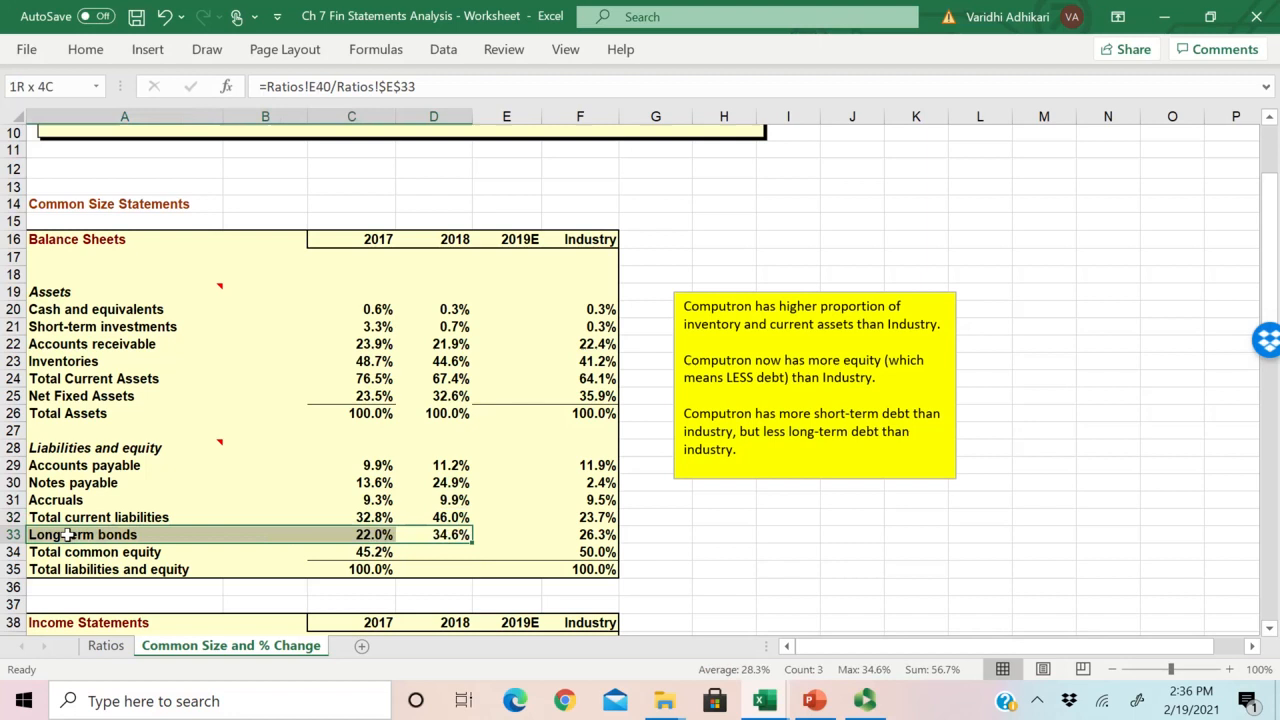
# Step: Find Total common equity on the Ratios sheet and compare its row with the Long-term bonds reference in D33
pyautogui.click(105, 645)
pyautogui.scroll(-4, 176, 565)
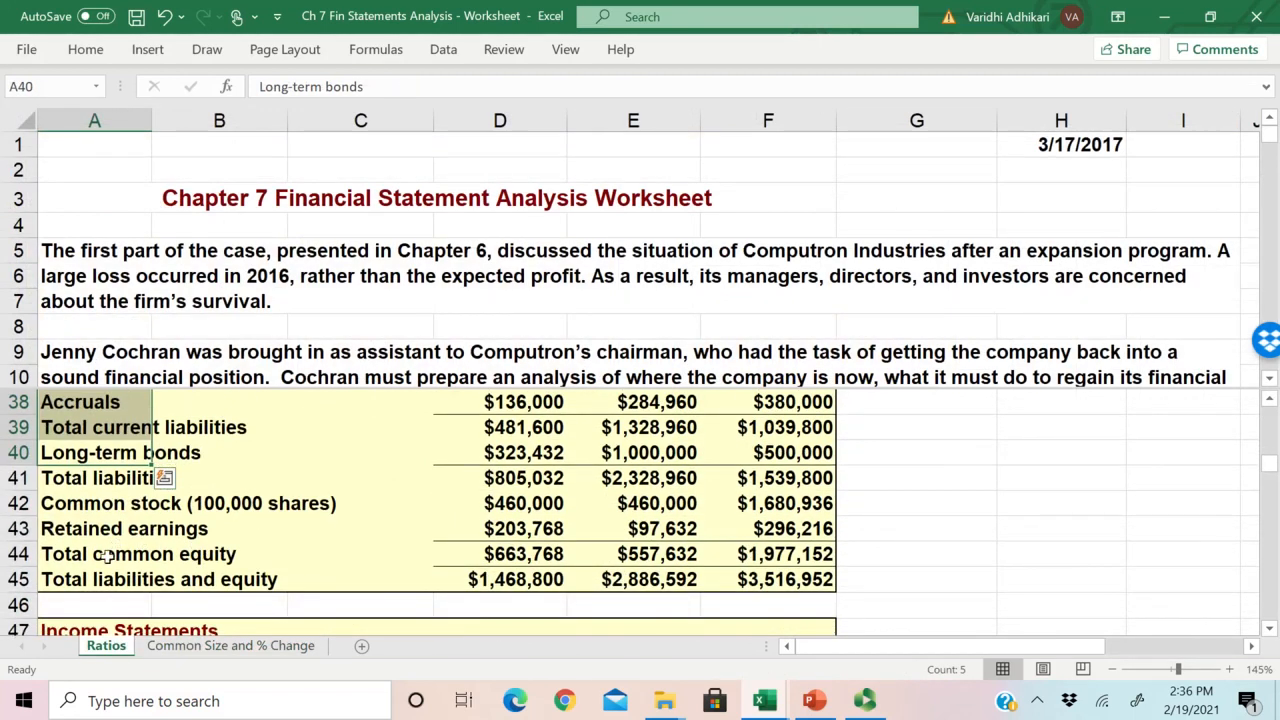
pyautogui.moveTo(112, 554); pyautogui.dragTo(533, 553)
pyautogui.click(515, 550)
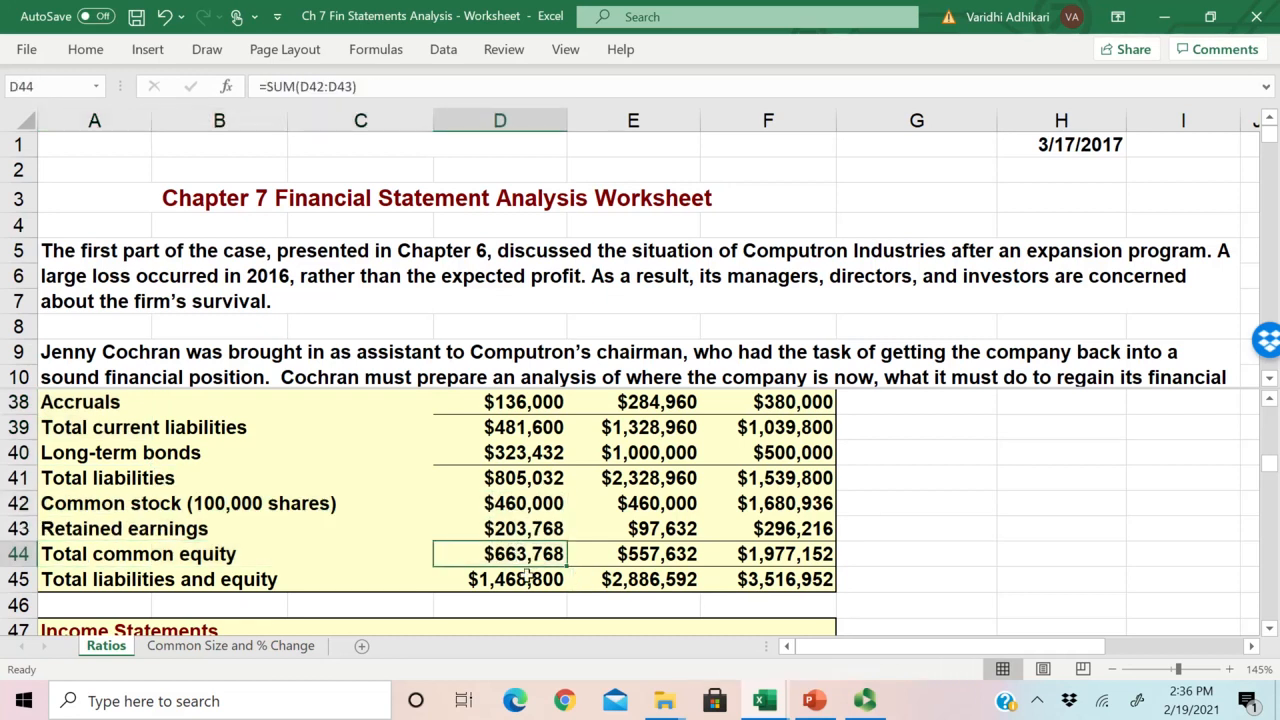
pyautogui.click(240, 646)
pyautogui.click(430, 532)
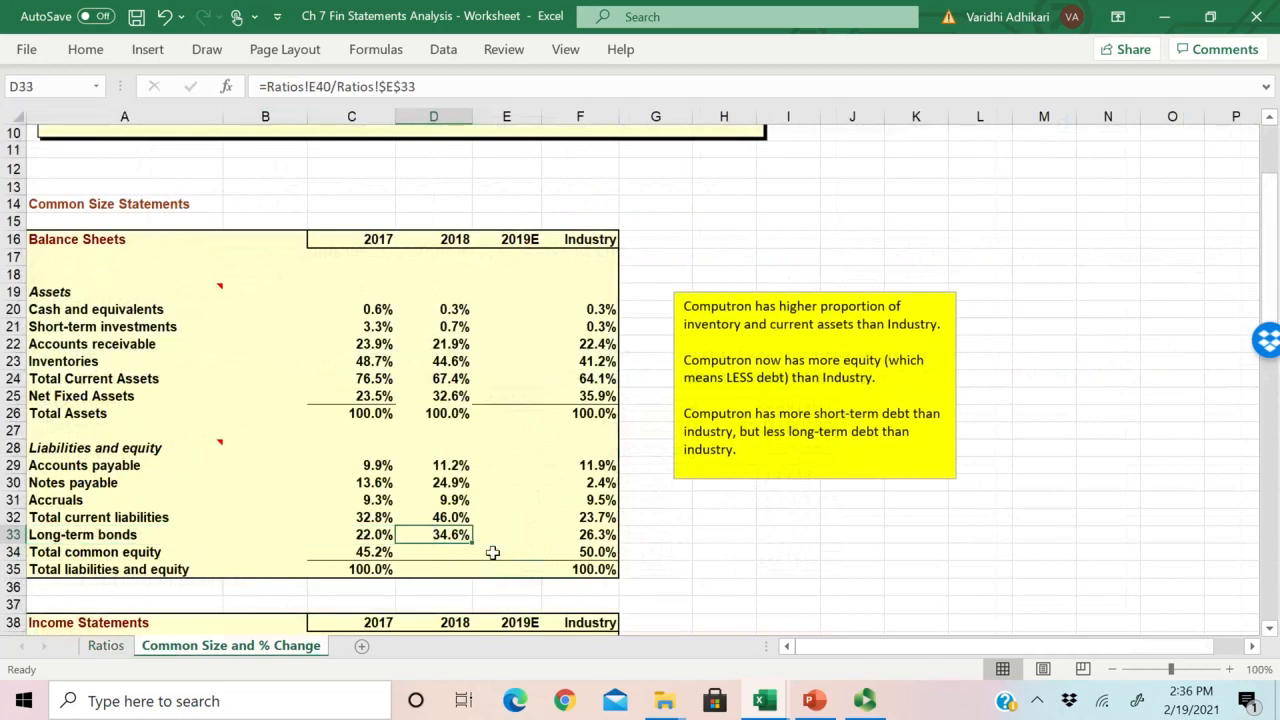
# Step: Build the 2018 Total common equity formula in D34 as Ratios!E44 divided by Total Assets in Ratios!E33
pyautogui.click(428, 551)
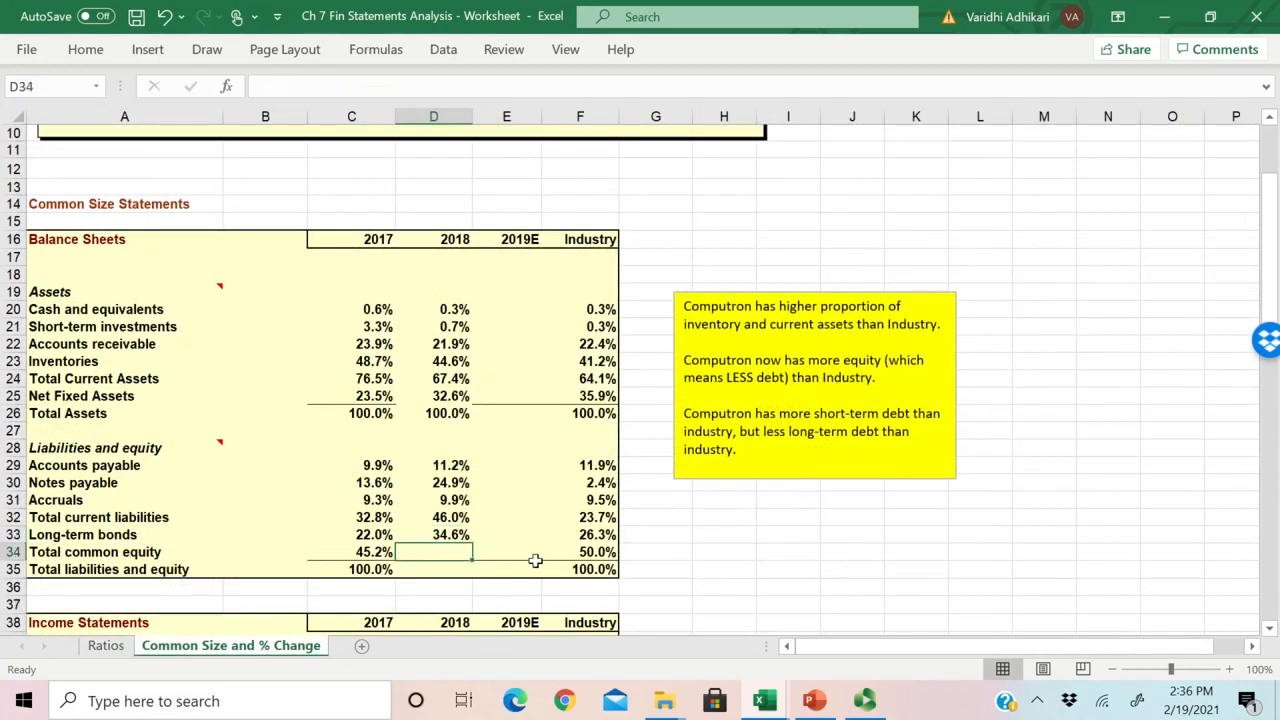
pyautogui.write('=')
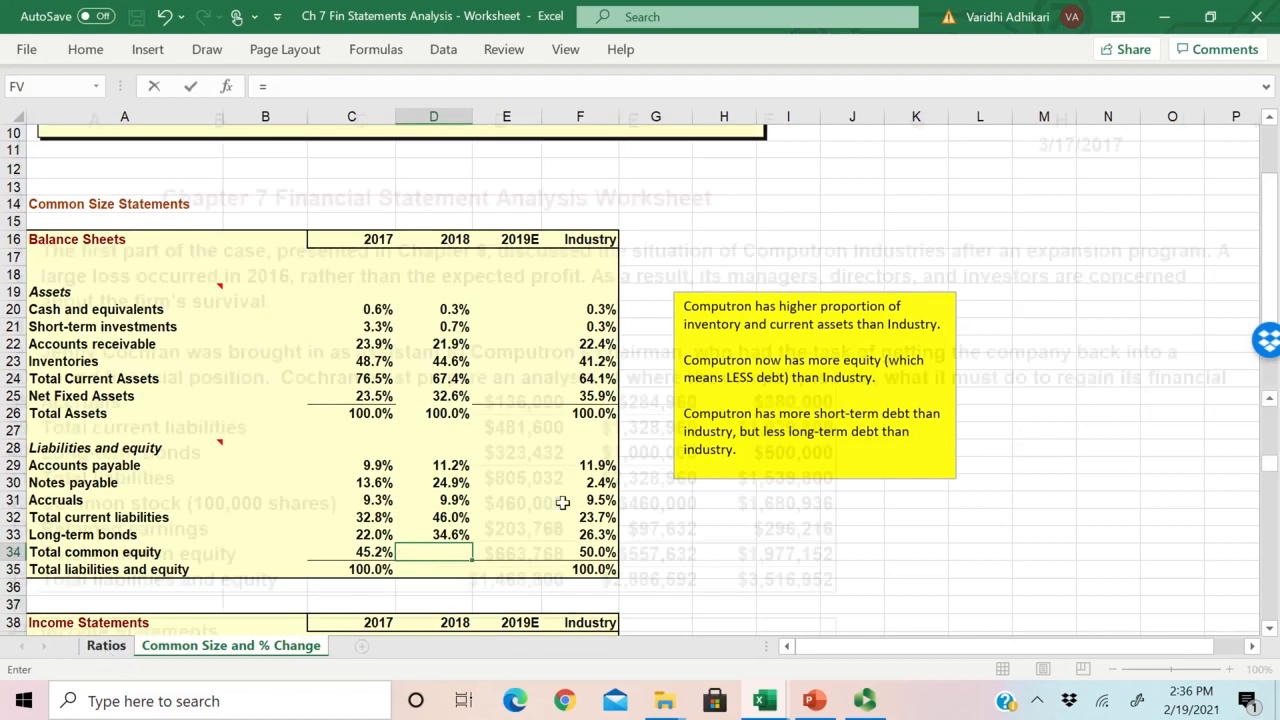
pyautogui.click(105, 646)
pyautogui.click(630, 553)
pyautogui.write('/')
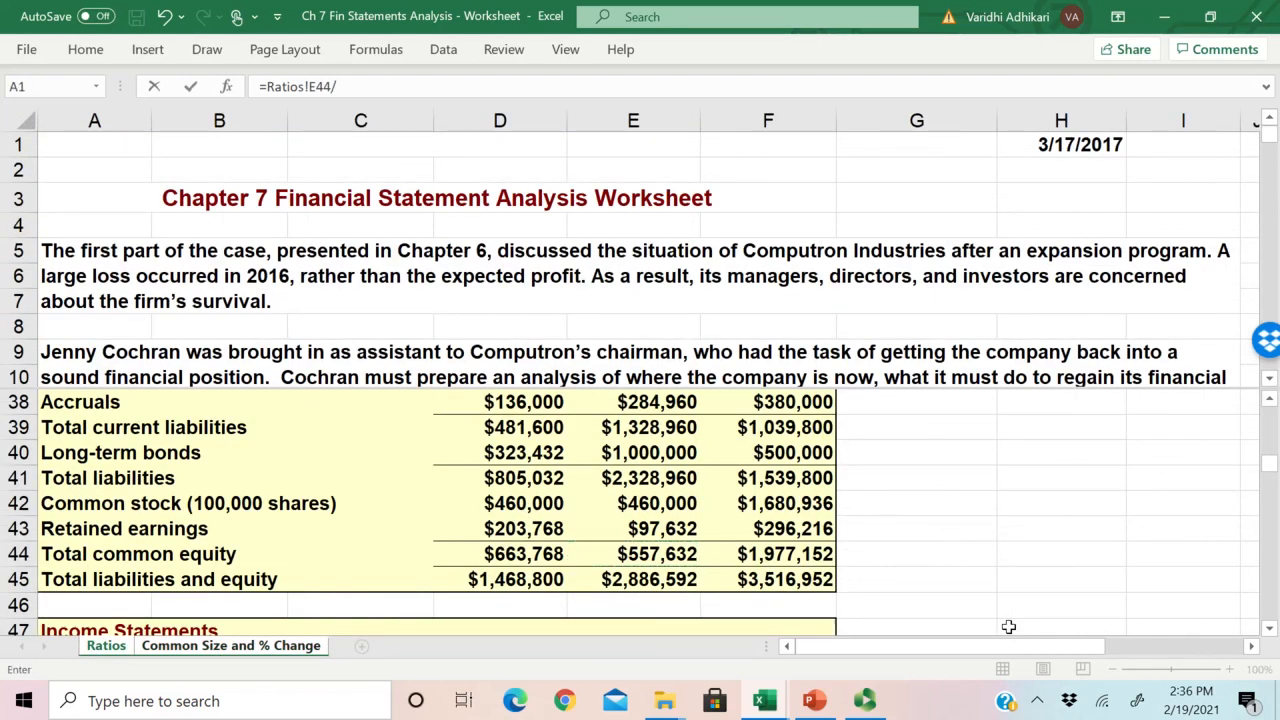
pyautogui.scroll(2, 207, 427)
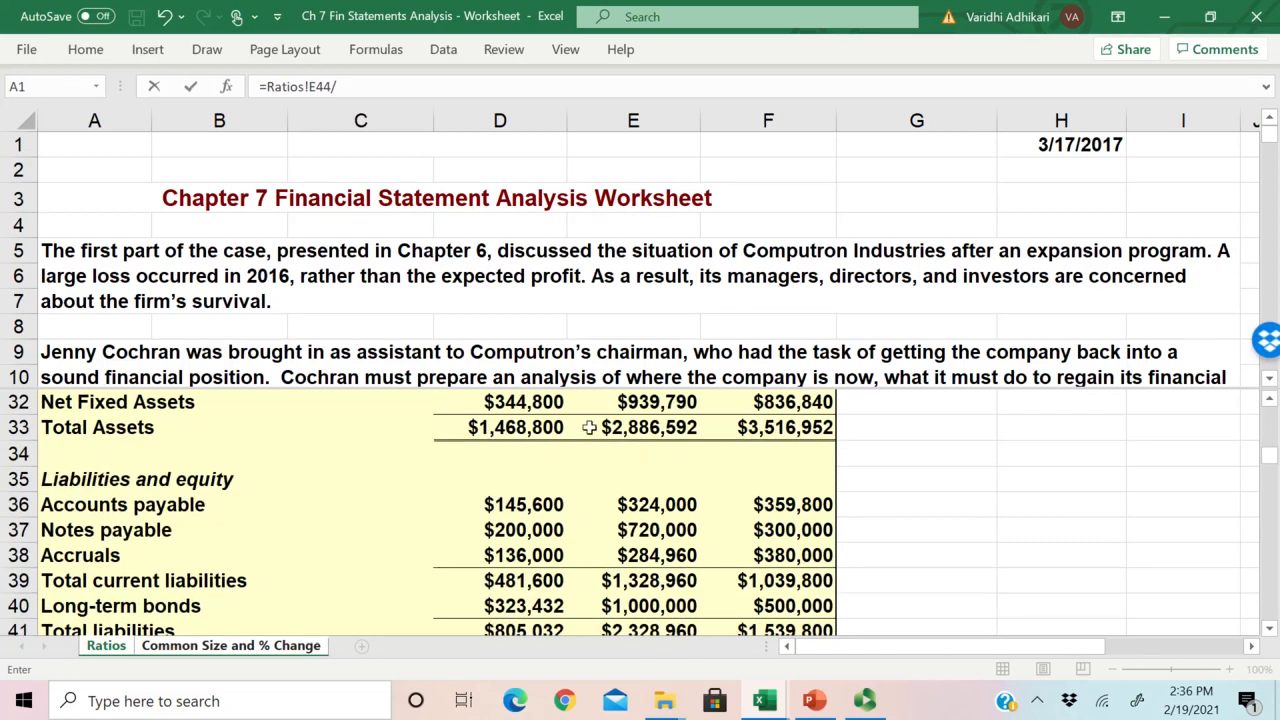
pyautogui.click(633, 427)
# Step: Make the Ratios!E33 reference in the D34 formula absolute as $E$33 and enter the formula
pyautogui.click(377, 86)
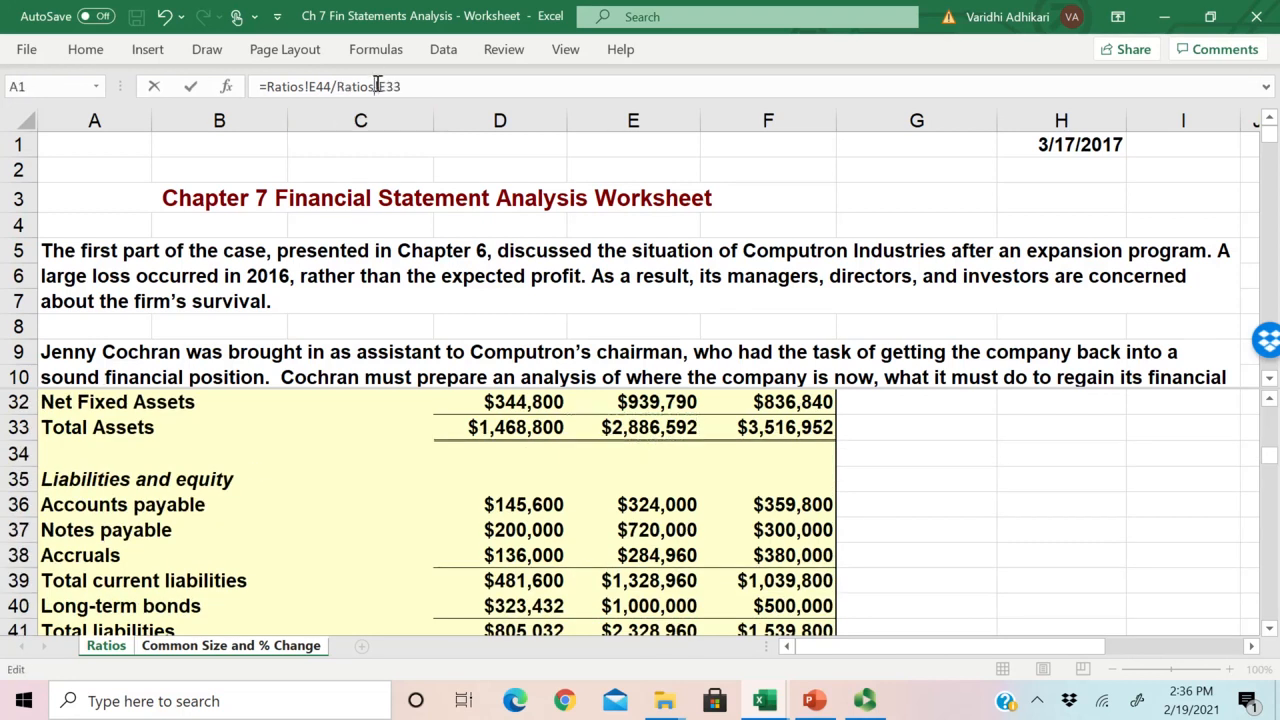
pyautogui.write('$E$')
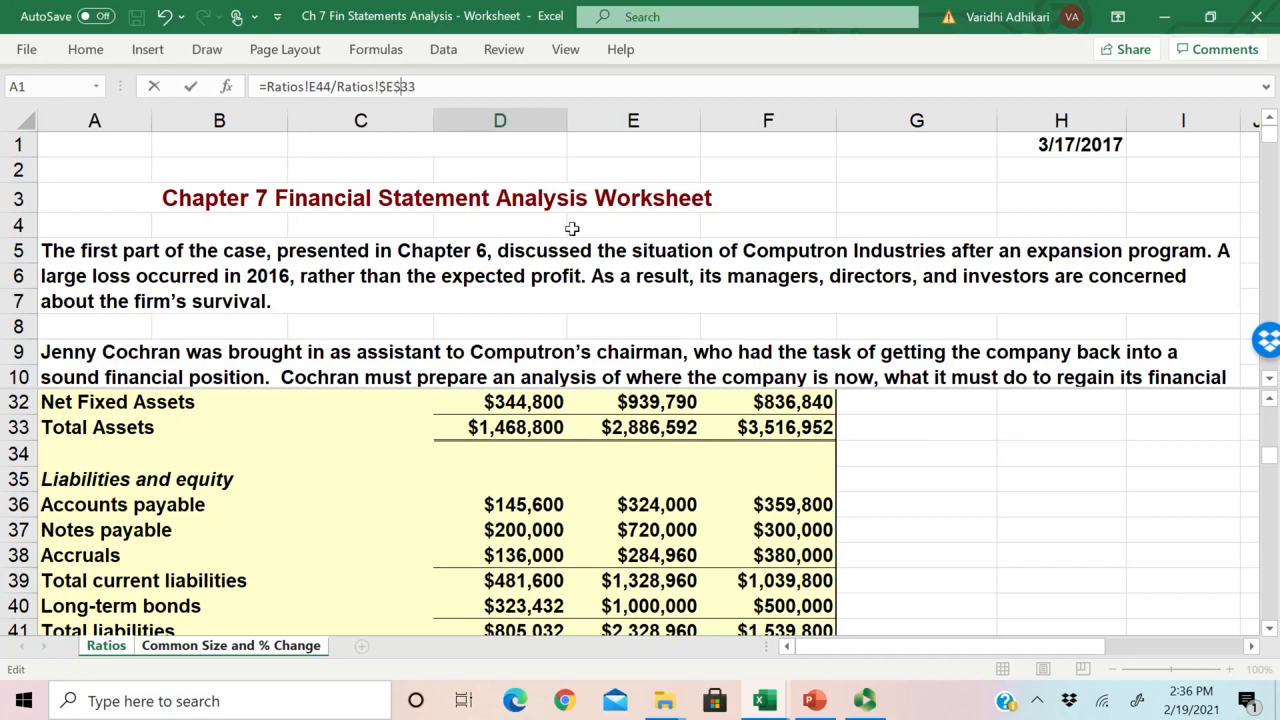
pyautogui.press('Right')
pyautogui.write('$')
pyautogui.press('Return')
# Step: Copy the D34 formula down to Total liabilities and equity in D35
pyautogui.click(450, 553)
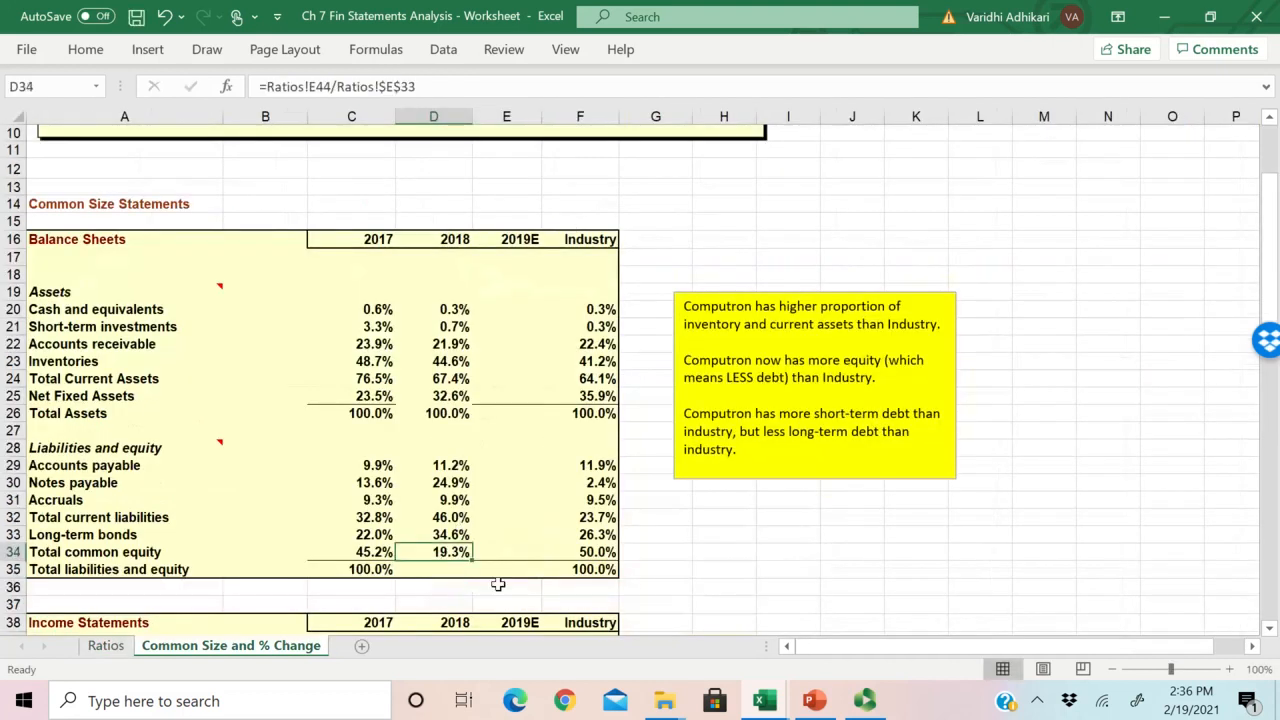
pyautogui.moveTo(471, 560); pyautogui.dragTo(474, 576)
pyautogui.scroll(-1, 405, 590)
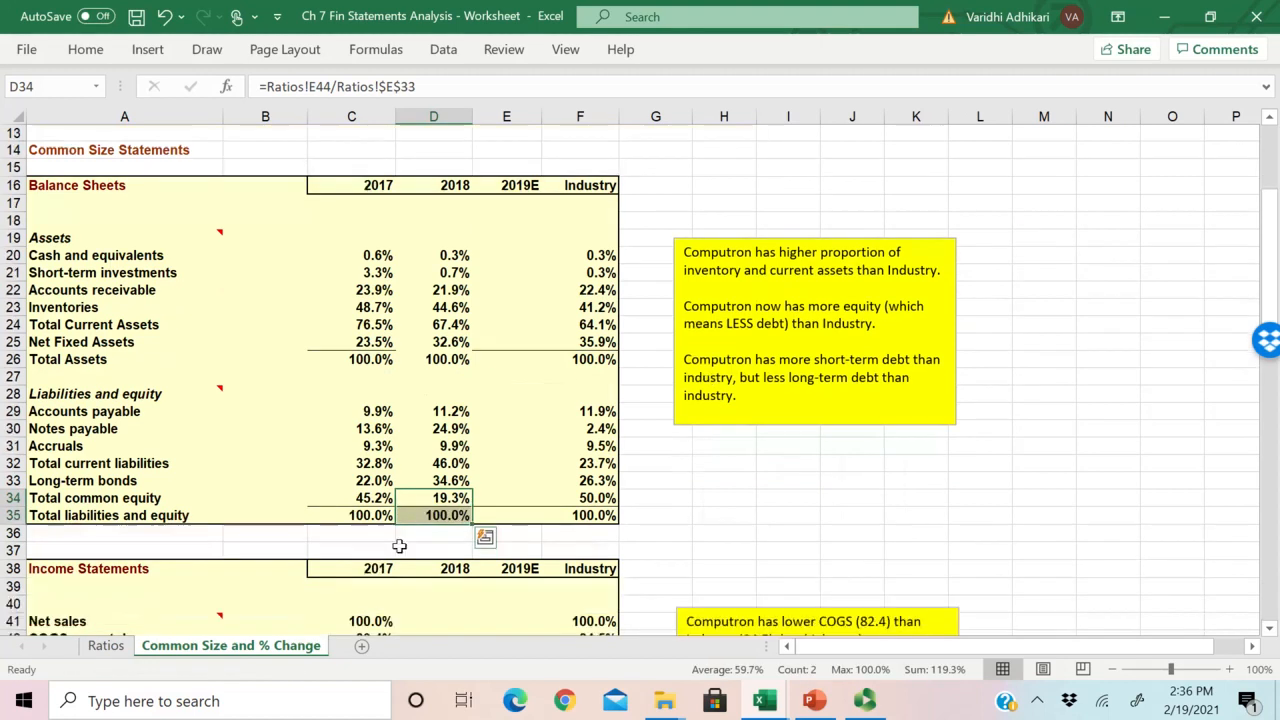
# Step: Examine the sum of the 2018 percentages in D29:D34 and how Total current liabilities, Long-term bonds and Total common equity make up the total
pyautogui.moveTo(450, 411); pyautogui.dragTo(450, 497)
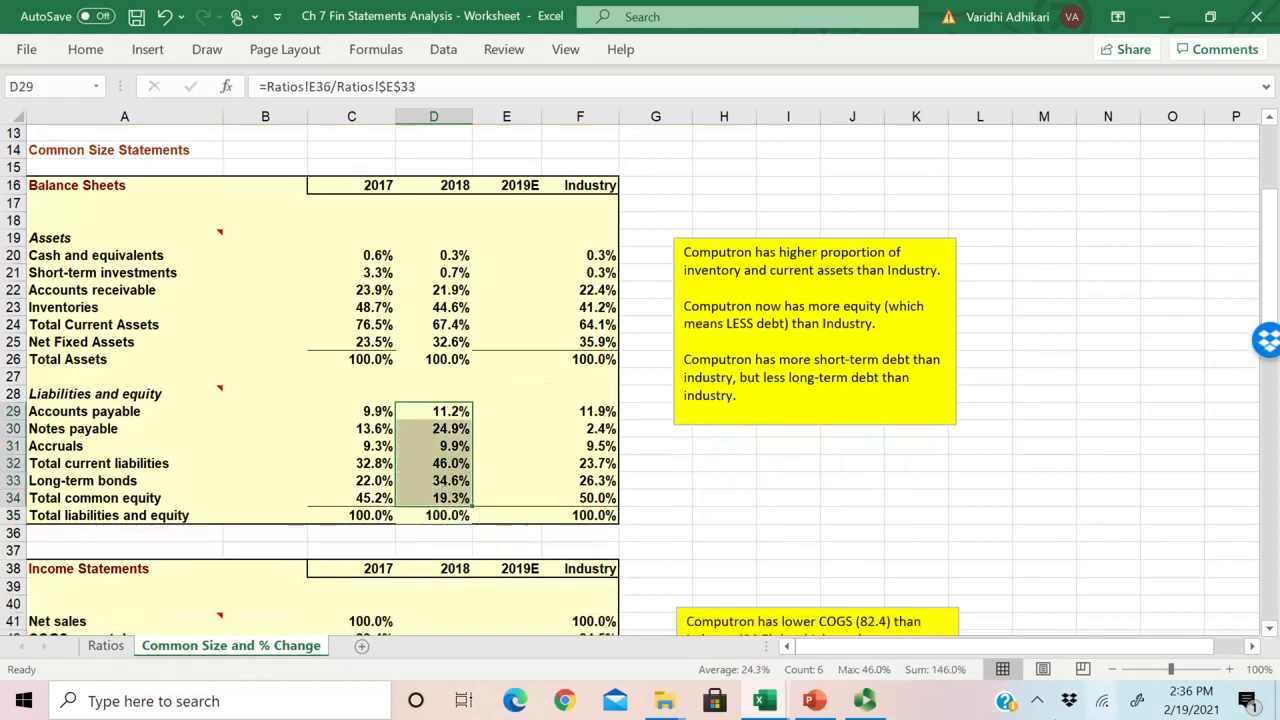
pyautogui.click(426, 430)
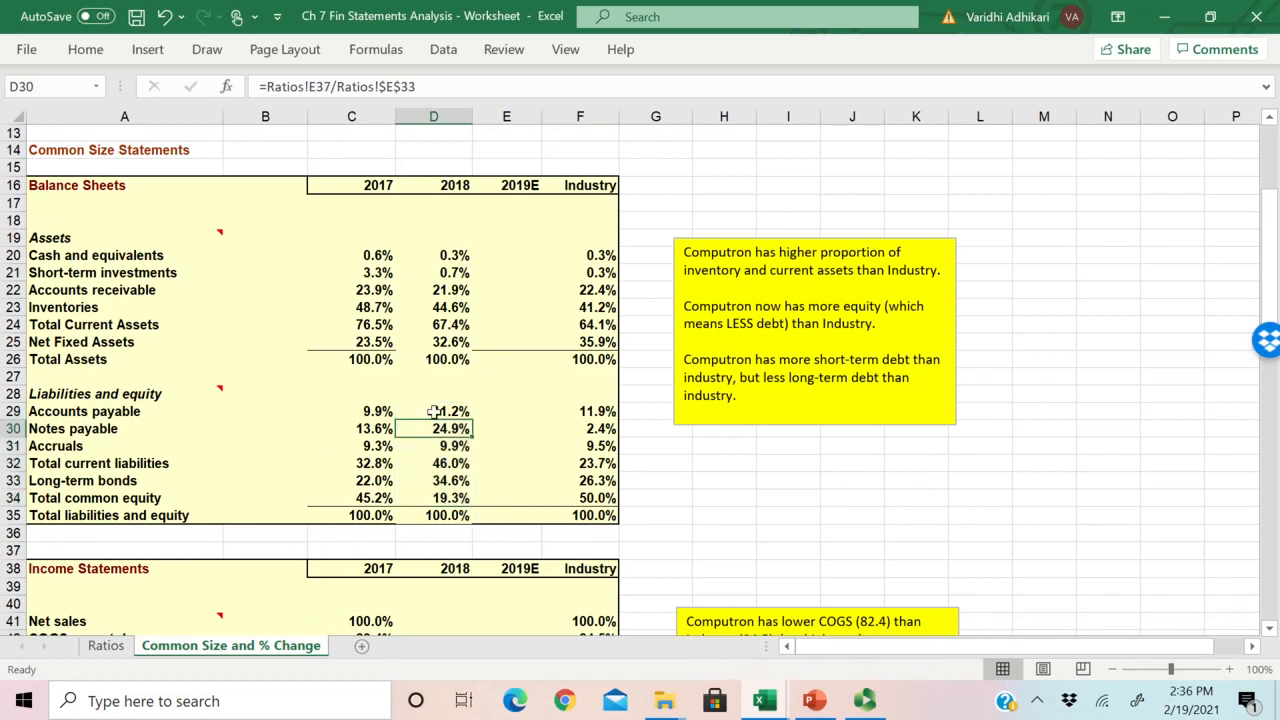
pyautogui.moveTo(449, 411); pyautogui.dragTo(447, 495)
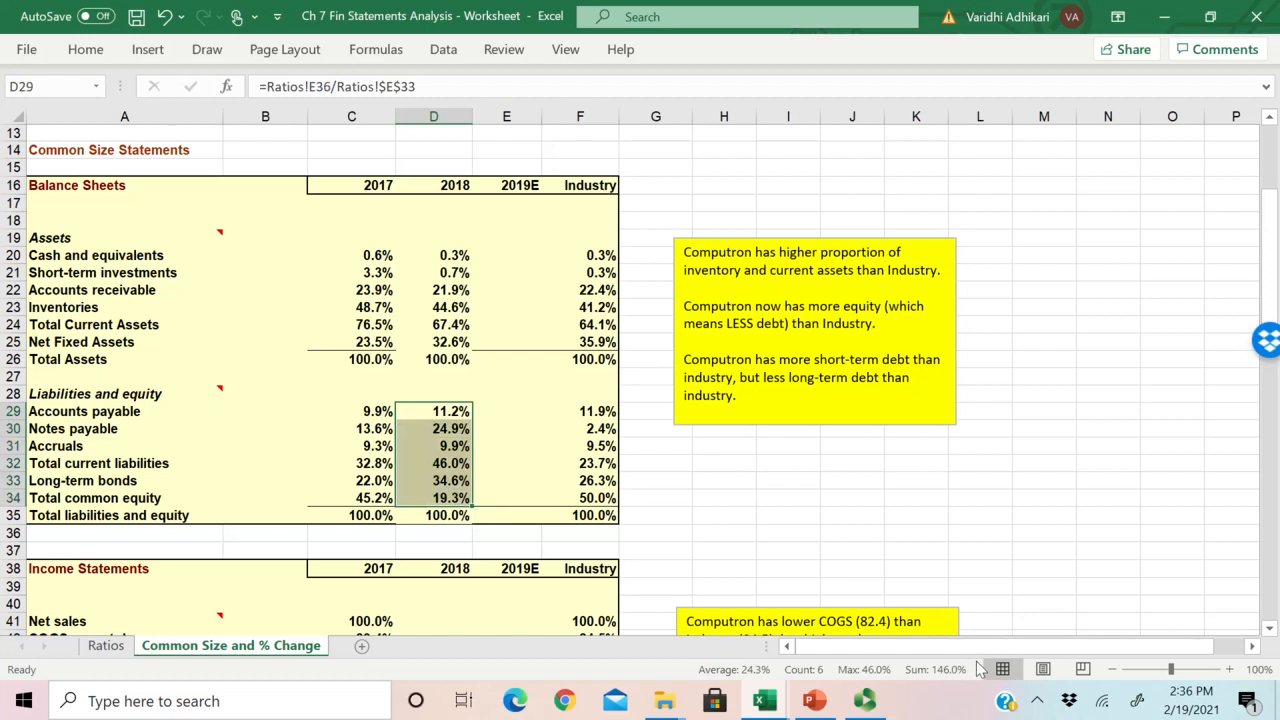
pyautogui.click(118, 461)
pyautogui.moveTo(65, 466); pyautogui.dragTo(434, 477)
pyautogui.click(452, 498)
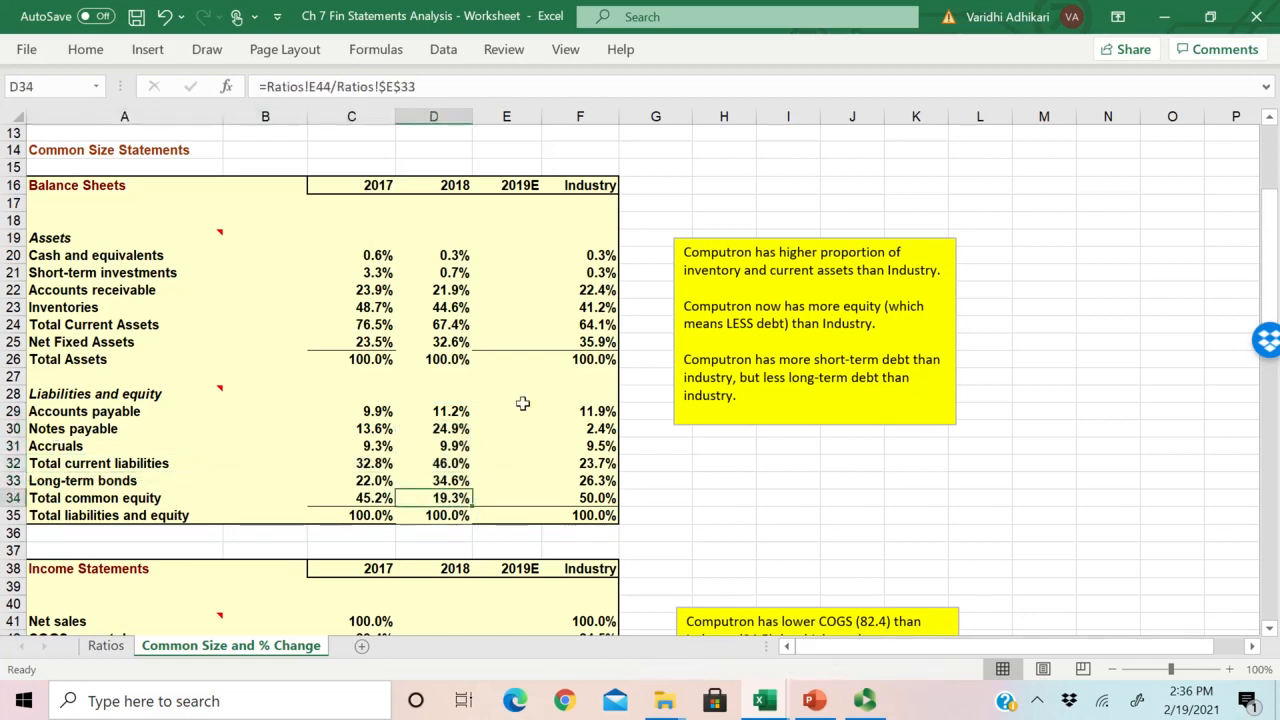
# Step: Review the 2018 balance sheet percentages in D20:D35 and the corresponding 2019E range E20:E35
pyautogui.moveTo(450, 255); pyautogui.dragTo(450, 515)
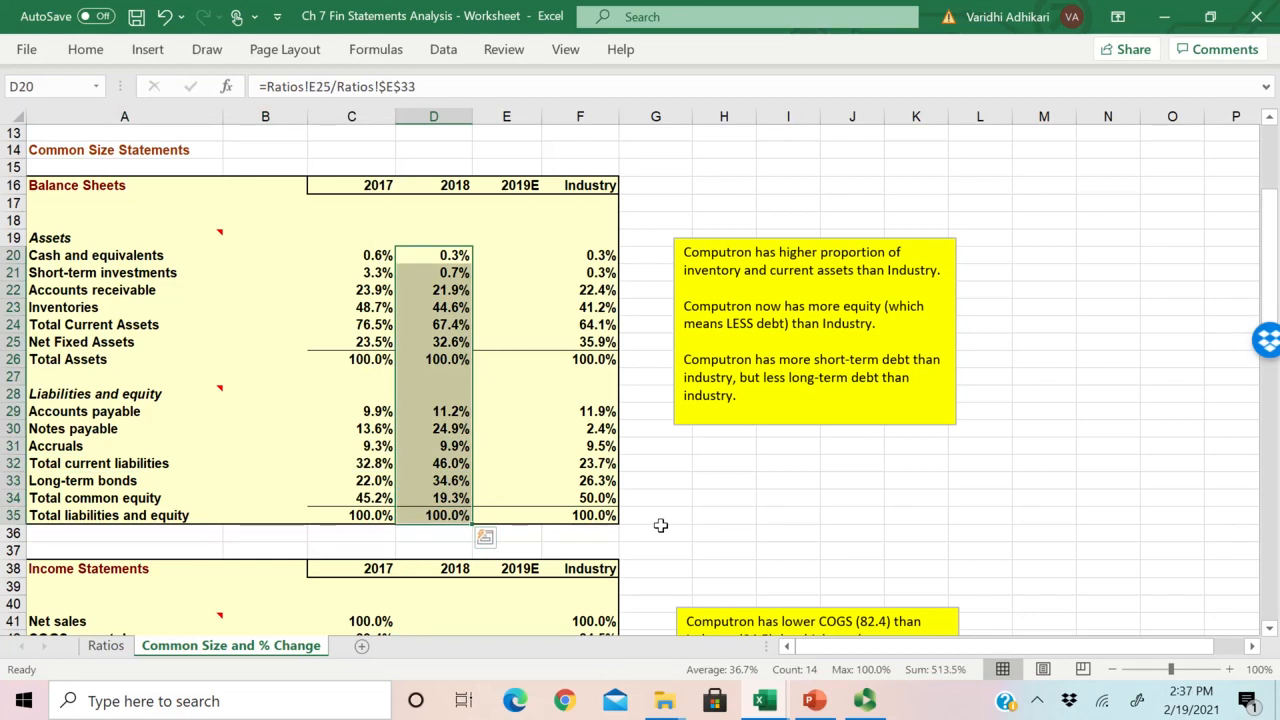
pyautogui.click(514, 251)
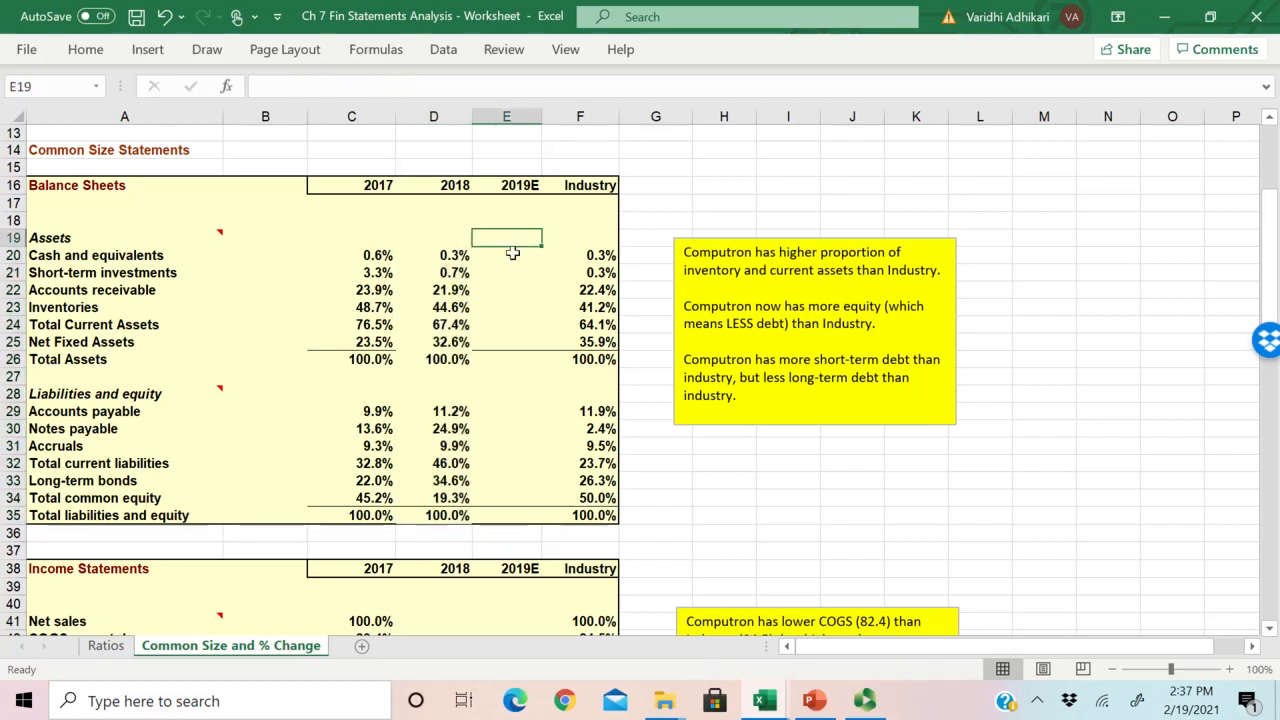
pyautogui.moveTo(509, 251); pyautogui.dragTo(506, 515)
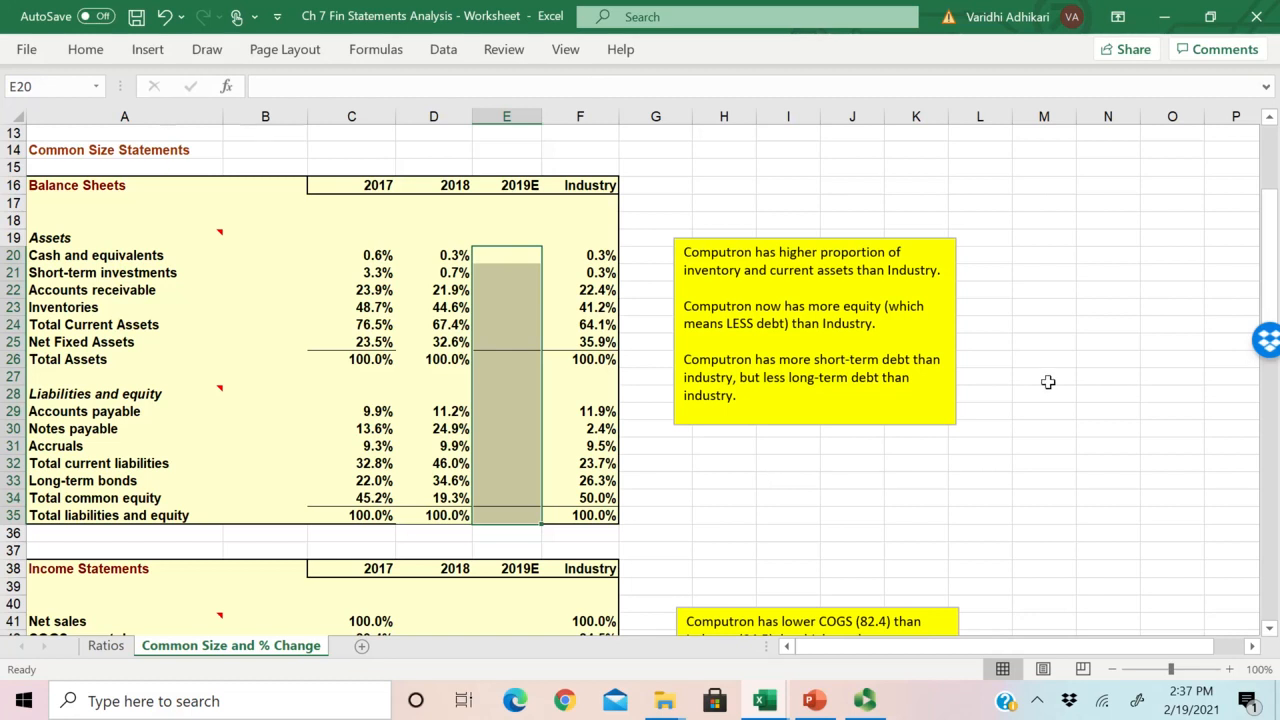
pyautogui.click(510, 324)
# Step: Compare the 2018 Inventories and Total Current Assets percentages with the Industry values in column F
pyautogui.click(424, 310)
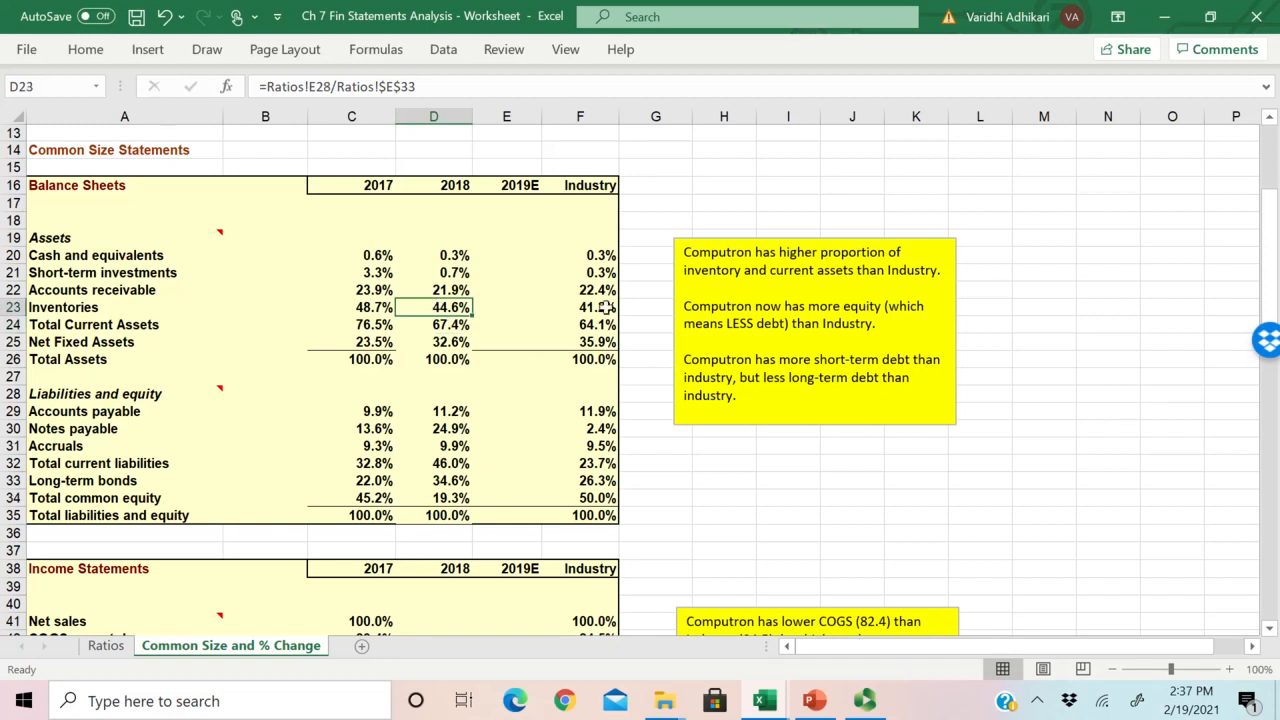
pyautogui.click(546, 310)
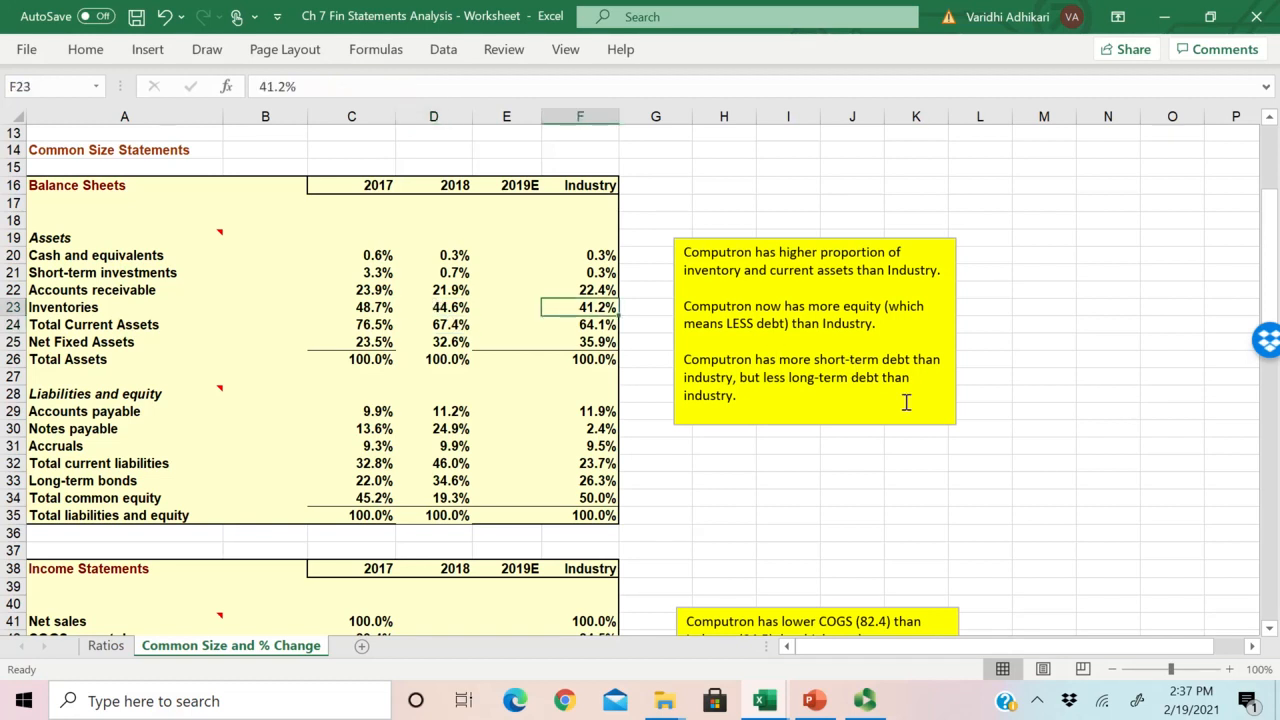
pyautogui.click(443, 325)
pyautogui.moveTo(447, 325); pyautogui.dragTo(589, 324)
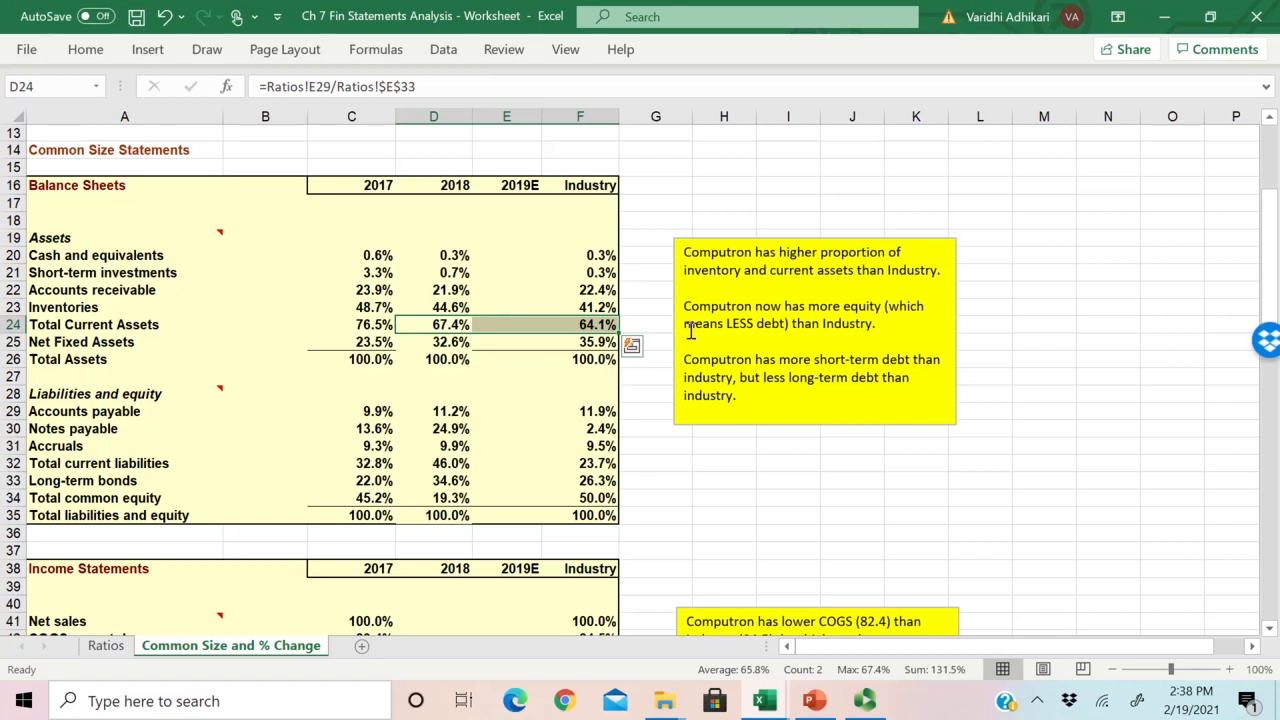
# Step: Read the yellow note's comment on short-term debt and check it against the 2018 Notes payable percentage in D30
pyautogui.click(780, 355)
pyautogui.click(1044, 430)
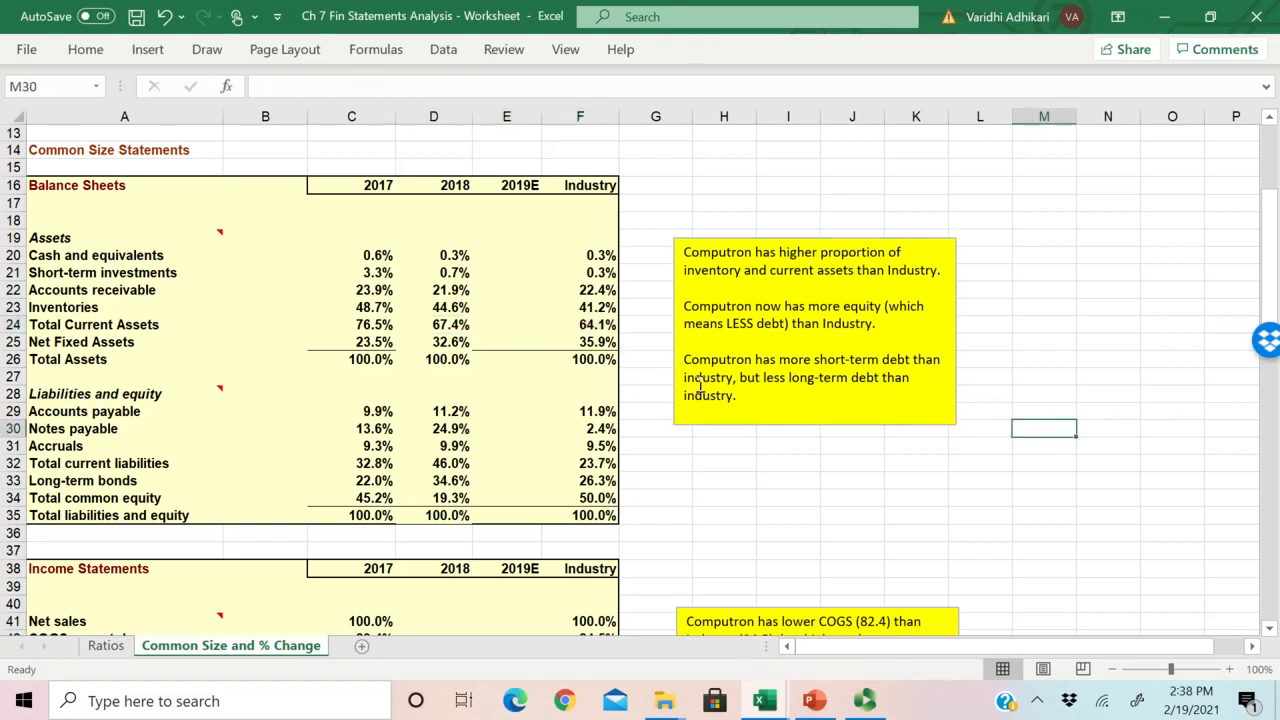
pyautogui.click(433, 430)
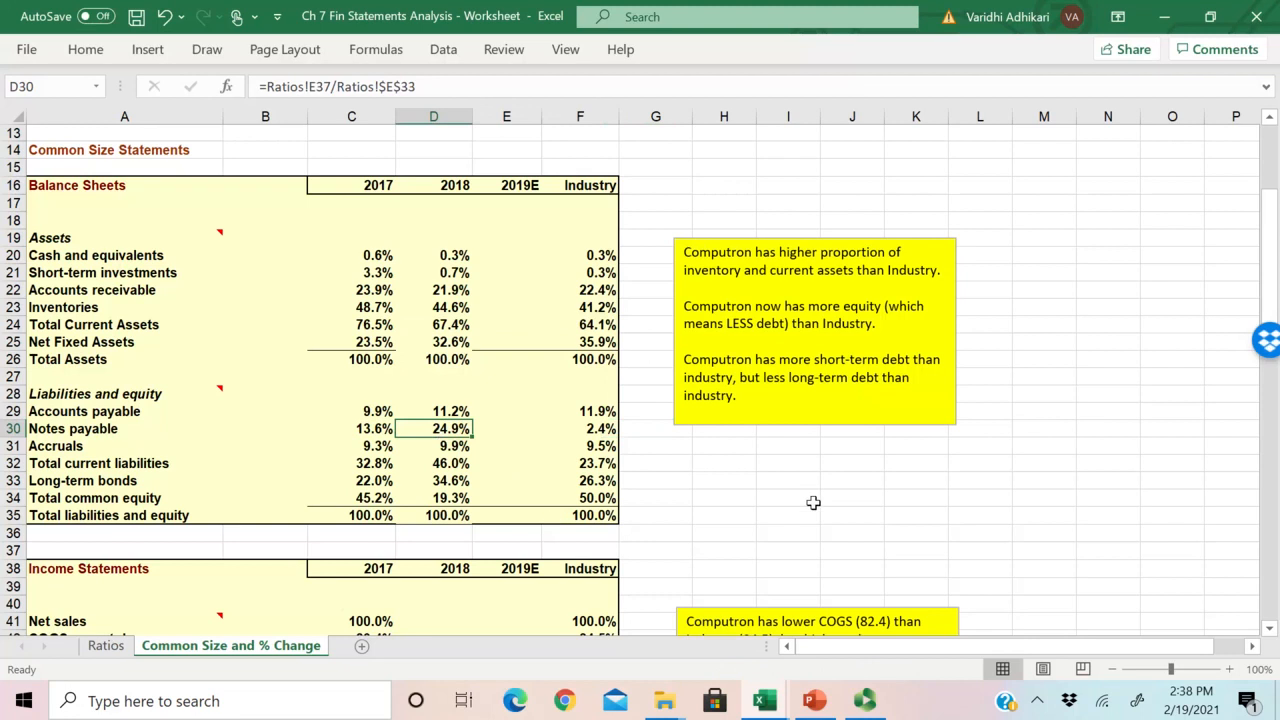
# Step: Examine the Long-term bonds, Total common equity and Total current liabilities rows, focusing on the 2018 and 2019E cells in rows 32 and 33
pyautogui.click(785, 497)
pyautogui.click(95, 481)
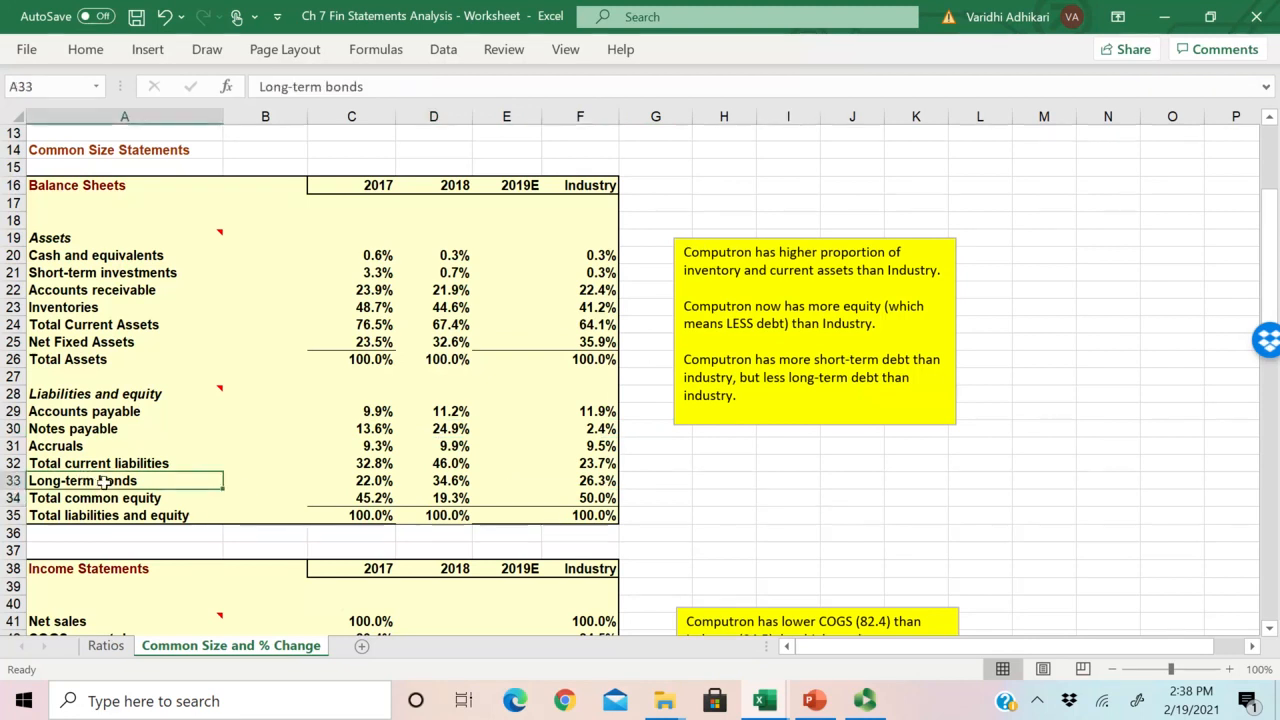
pyautogui.click(130, 497)
pyautogui.click(116, 466)
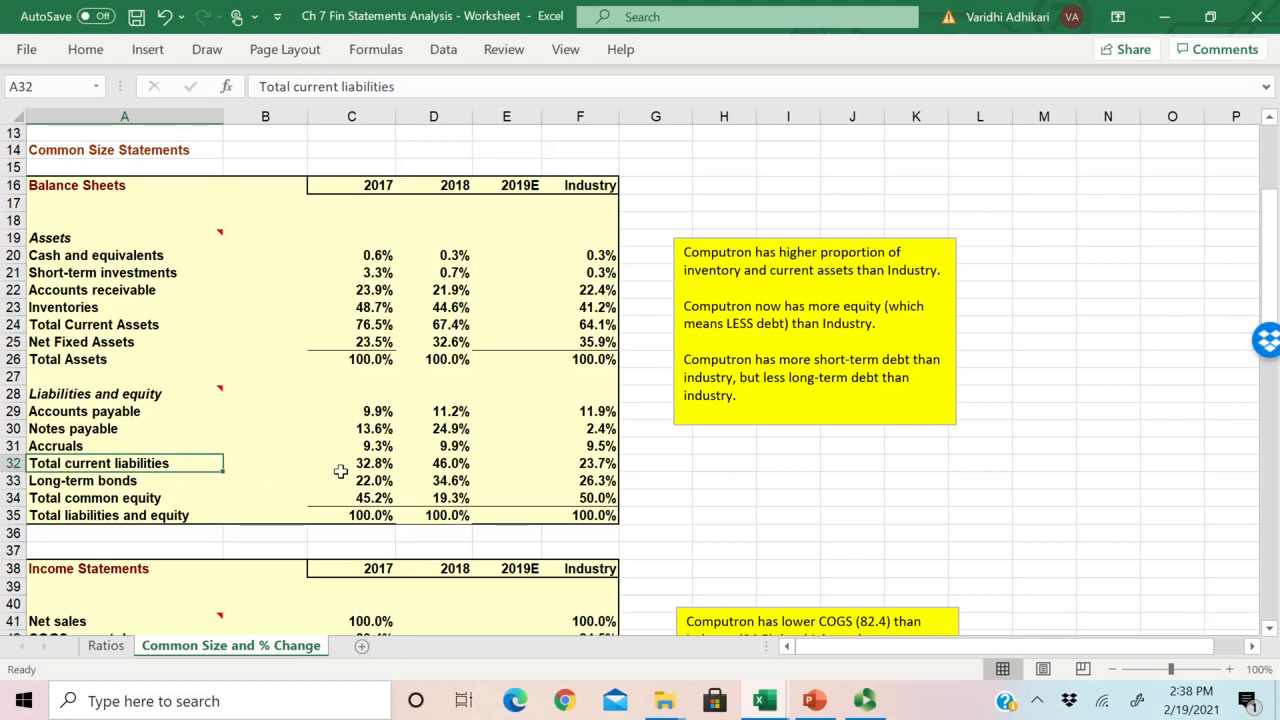
pyautogui.moveTo(448, 466); pyautogui.dragTo(449, 477)
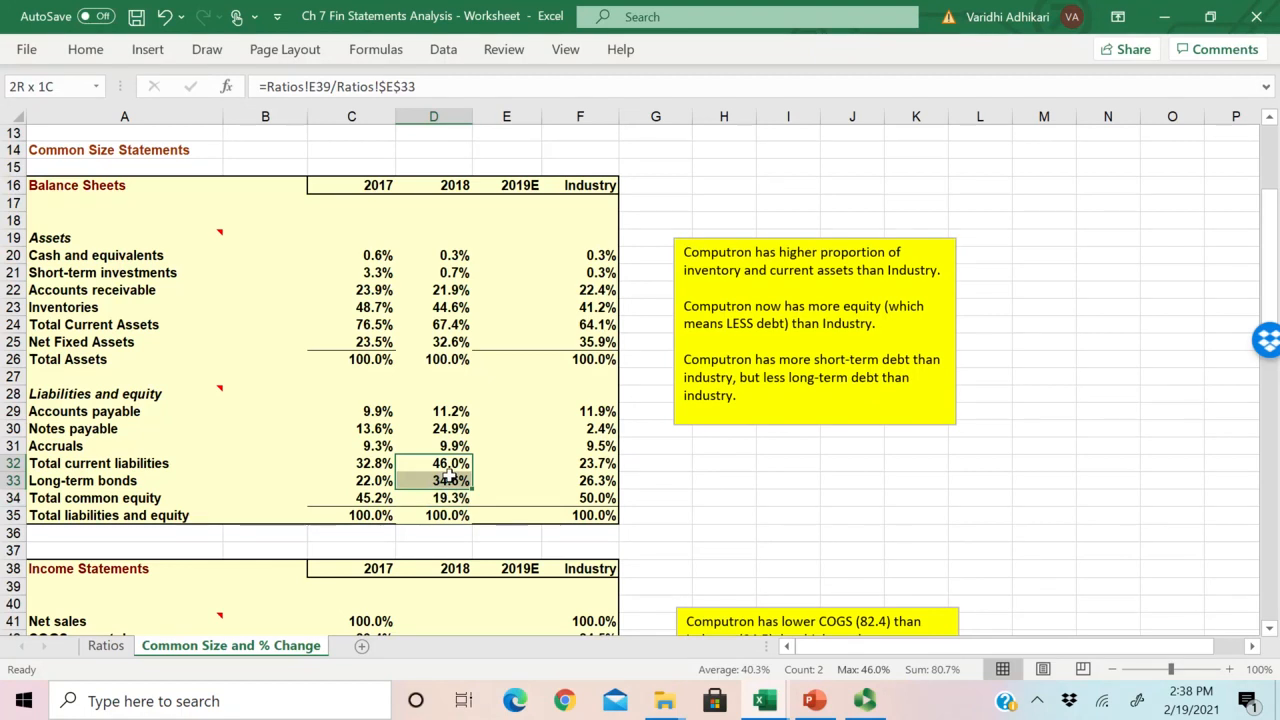
pyautogui.moveTo(449, 477); pyautogui.dragTo(449, 477)
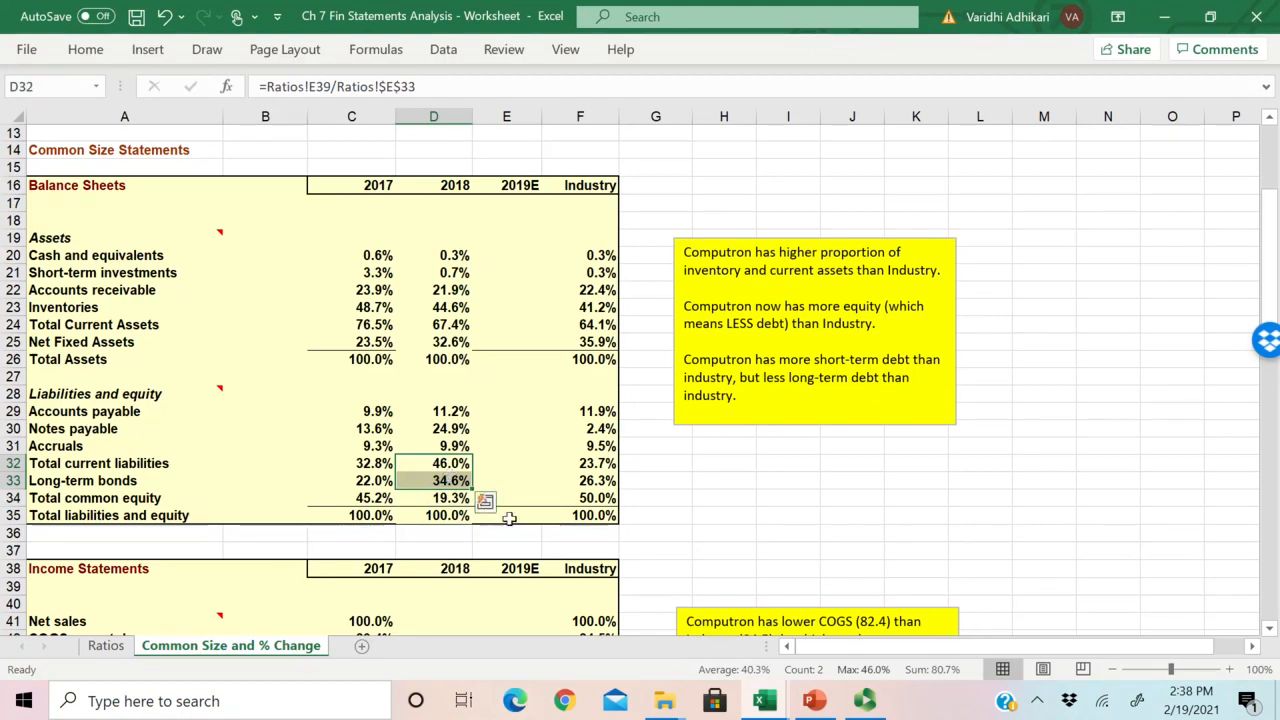
pyautogui.moveTo(525, 464); pyautogui.dragTo(529, 479)
# Step: Reread the note's comment on short-term and long-term debt and compare the Notes payable row across all years and Industry
pyautogui.scroll(-1, 785, 492)
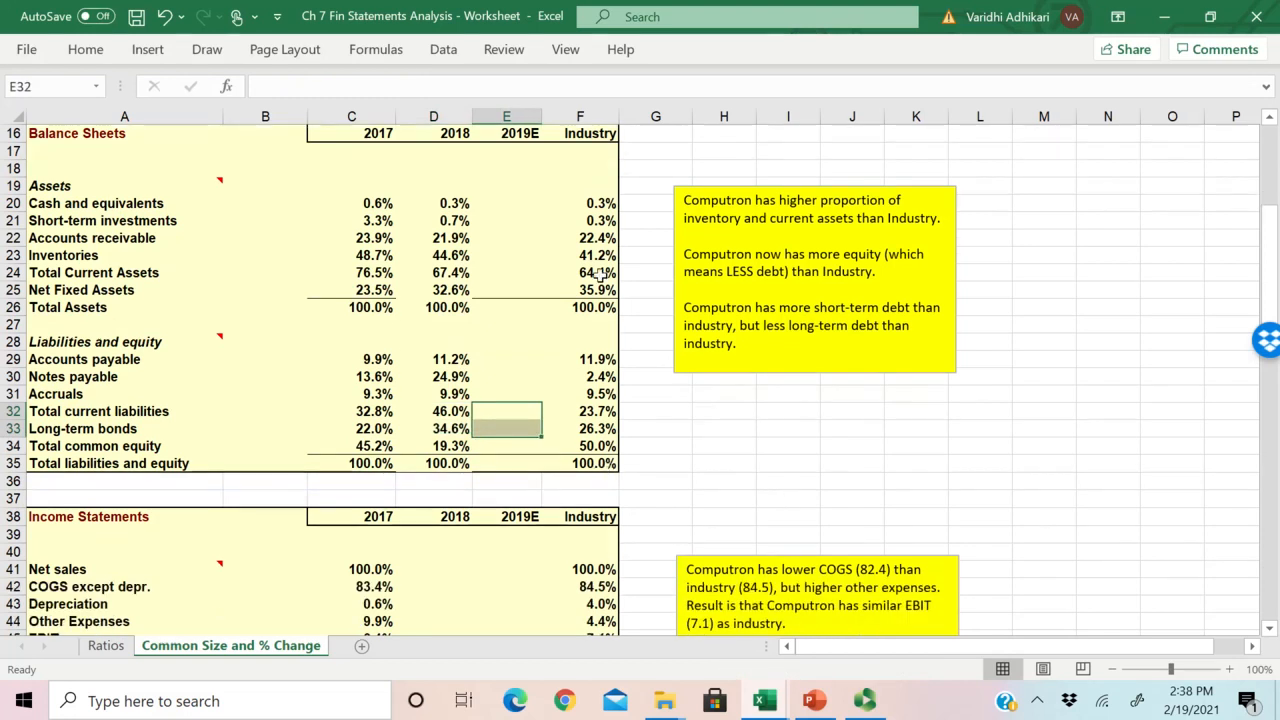
pyautogui.click(743, 432)
pyautogui.click(754, 340)
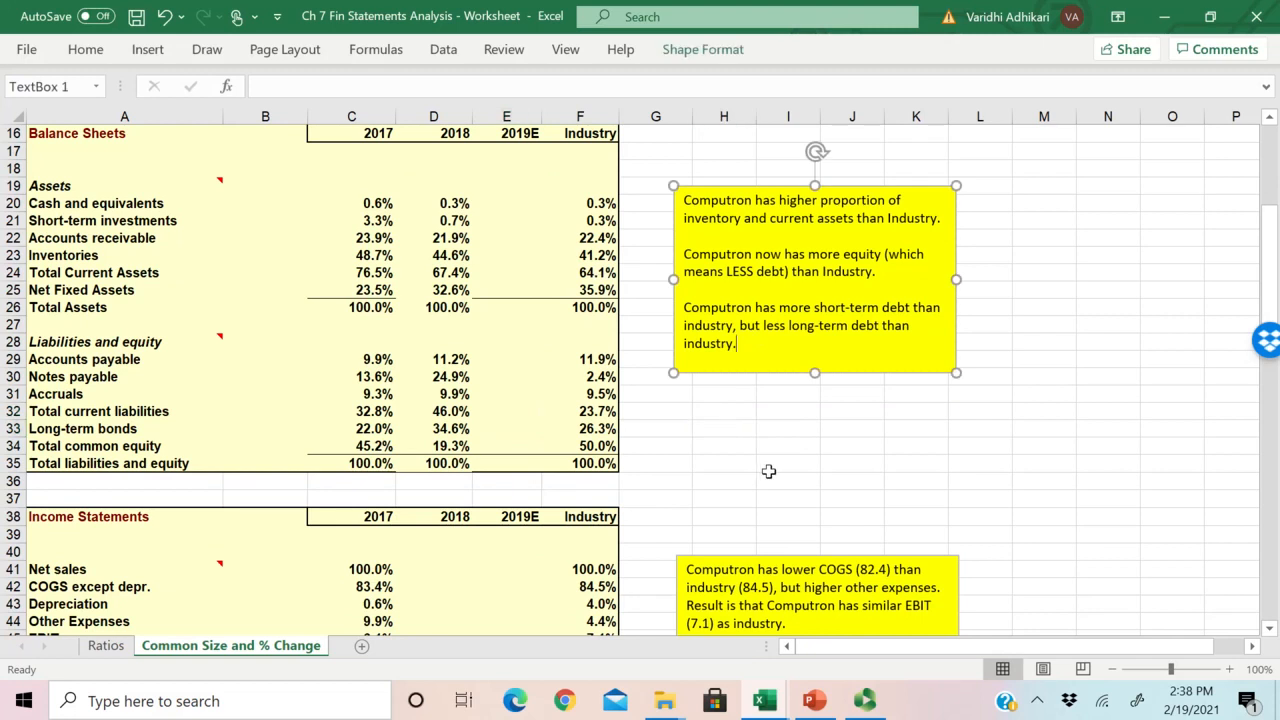
pyautogui.moveTo(80, 381); pyautogui.dragTo(598, 380)
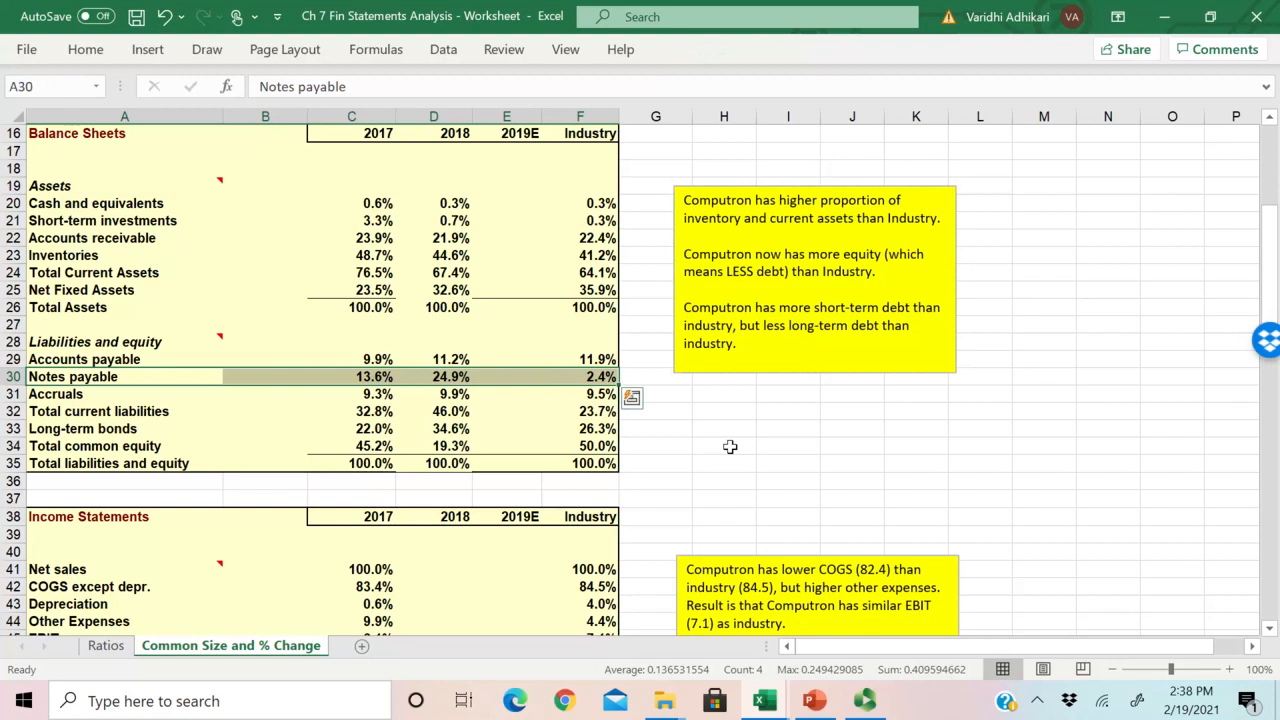
# Step: Check the empty 2019E range E20:E35 against the PowerPoint slide "Divide all items by Total Liabilities & Equity", and return to the Excel worksheet
pyautogui.scroll(1, 700, 448)
pyautogui.moveTo(515, 254); pyautogui.dragTo(522, 515)
pyautogui.click(865, 700)
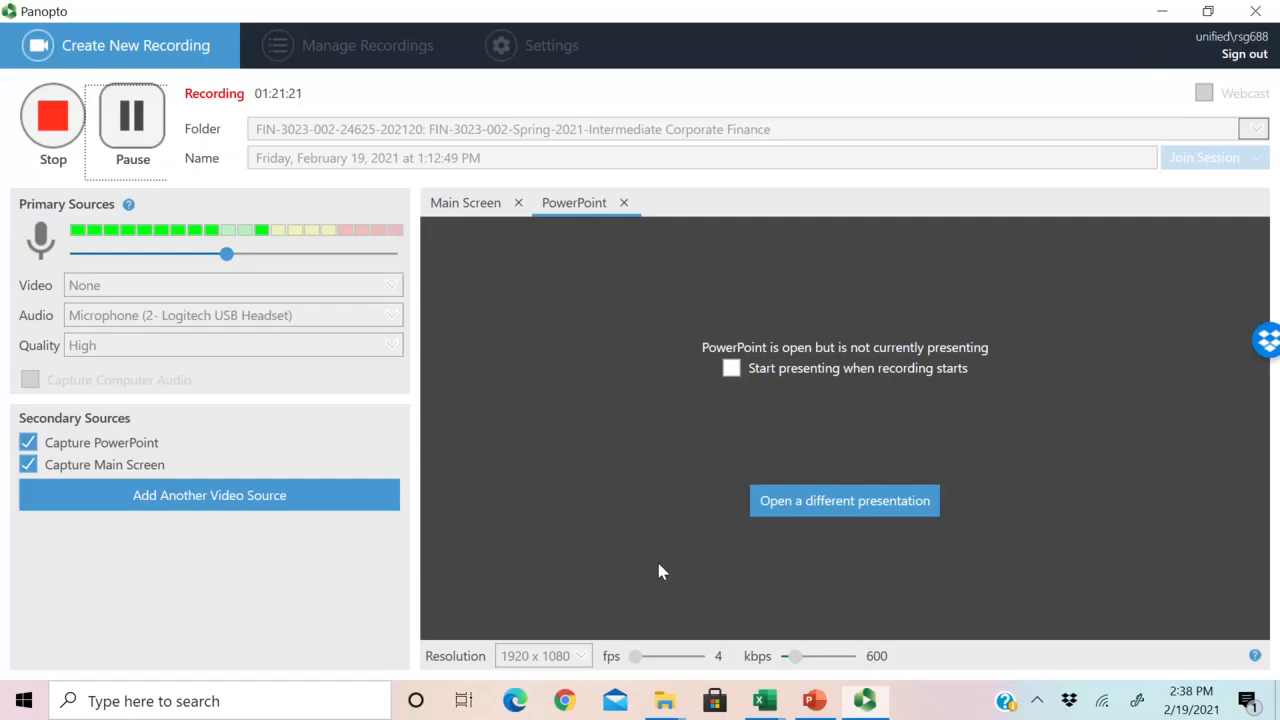
pyautogui.hotkey('alt', 'Tab')
pyautogui.hotkey('alt', 'Tab')
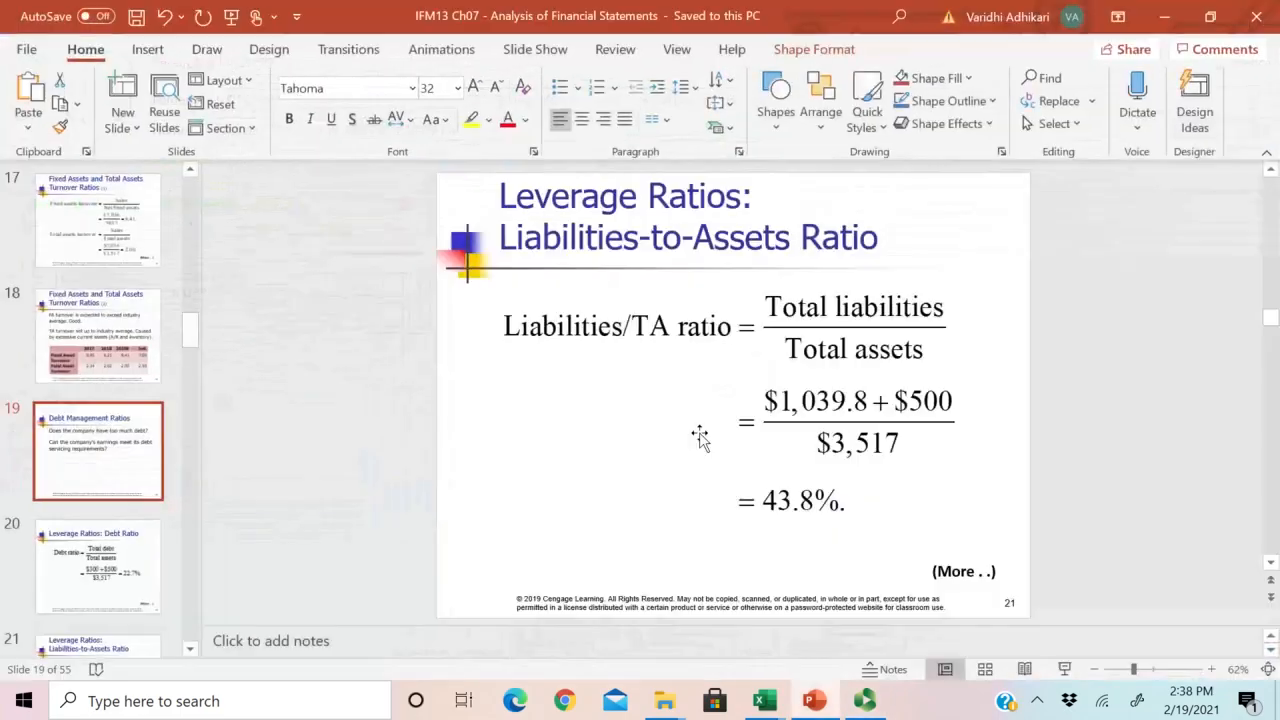
pyautogui.scroll(-14, 670, 440)
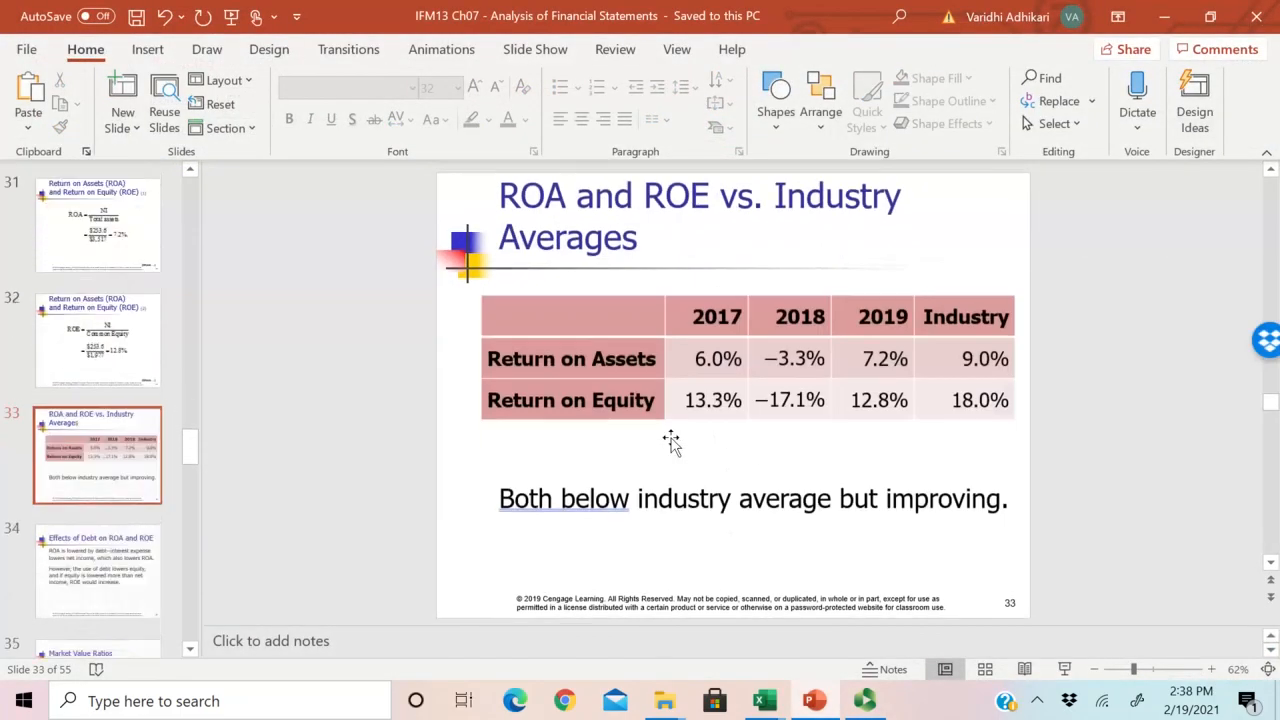
pyautogui.scroll(-8, 670, 440)
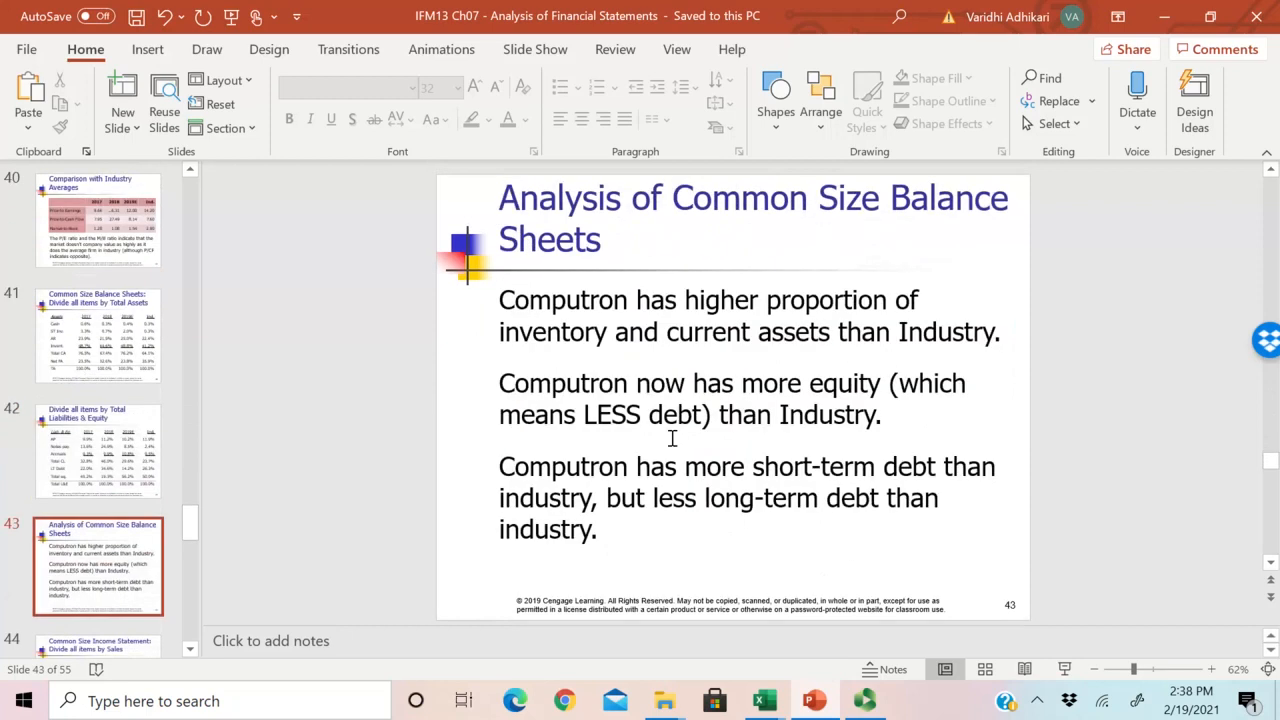
pyautogui.scroll(1, 672, 440)
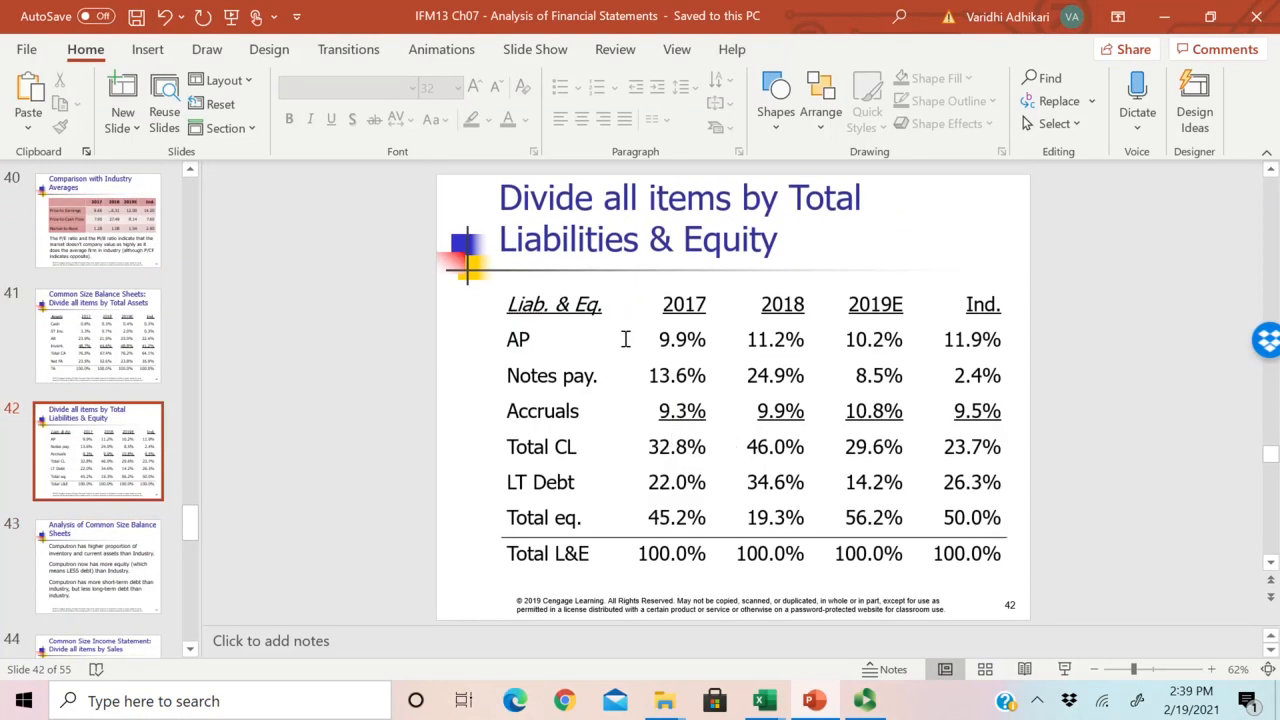
pyautogui.hotkey('alt', 'Tab')
# Step: Review the common size income statement's line items in A41:A49 and the 2017 Net sales formula in C41
pyautogui.scroll(-1, 523, 554)
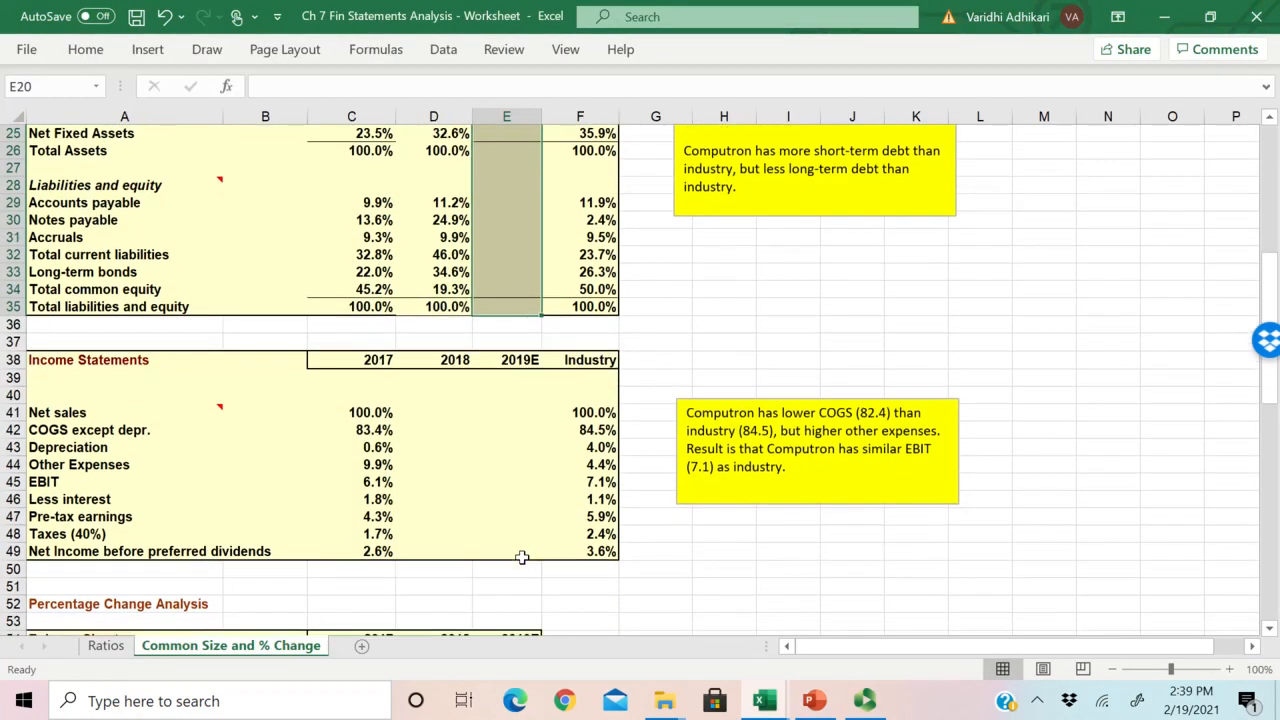
pyautogui.scroll(2, 522, 557)
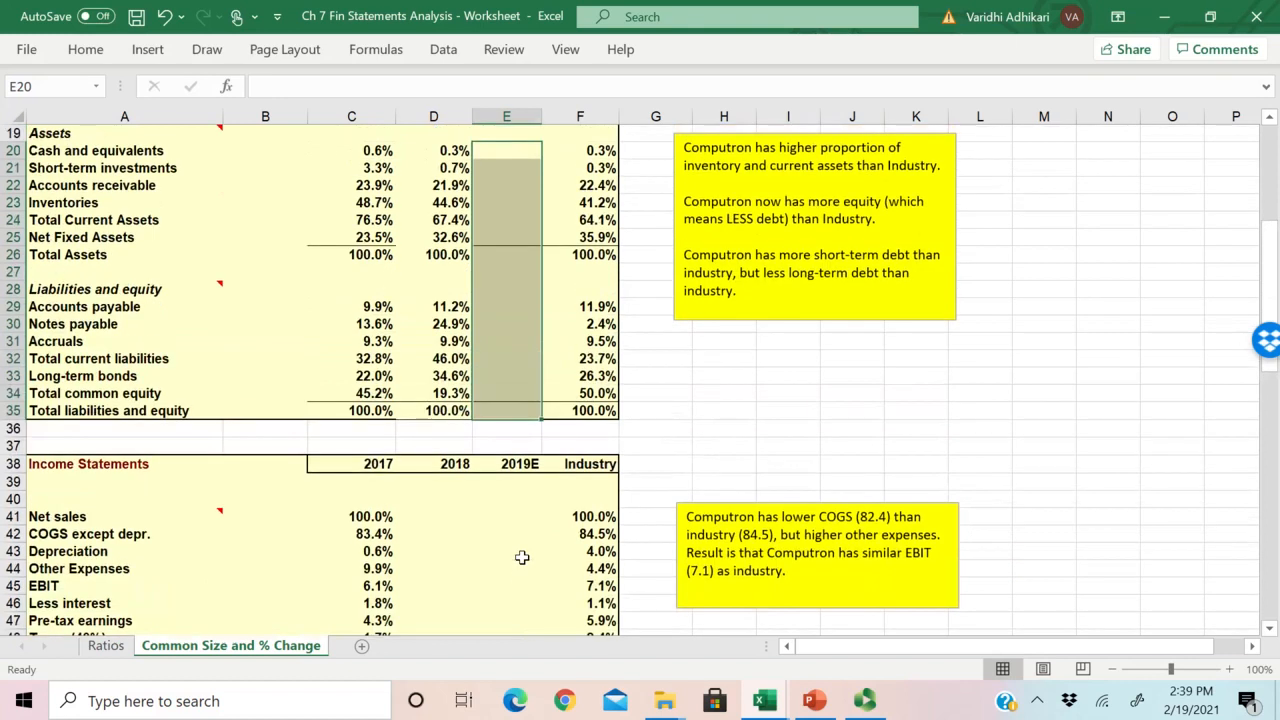
pyautogui.scroll(-2, 506, 490)
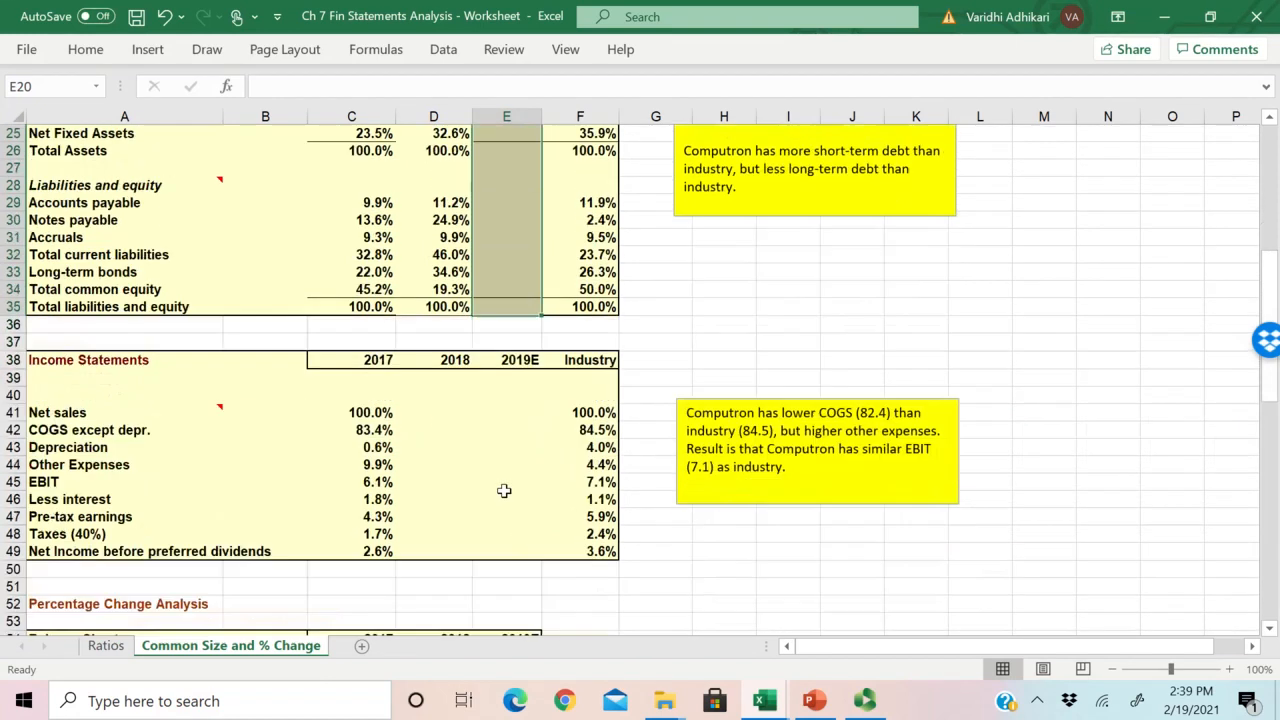
pyautogui.click(357, 412)
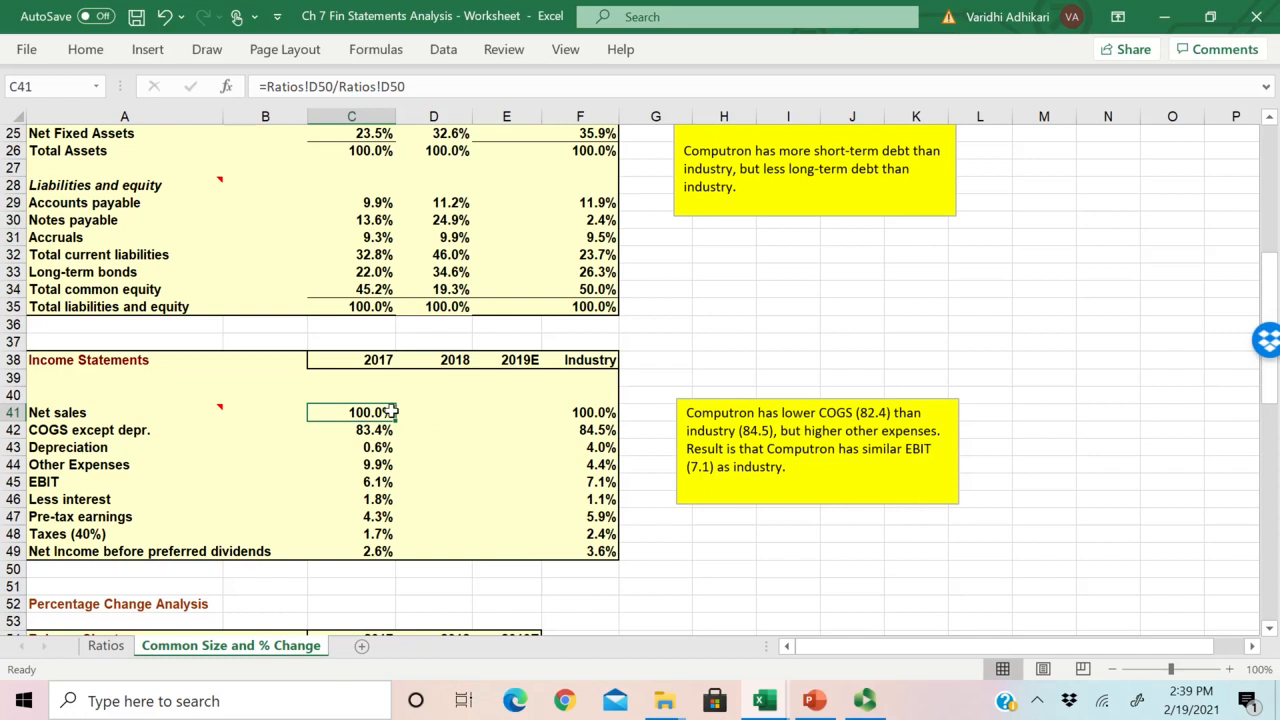
pyautogui.click(440, 412)
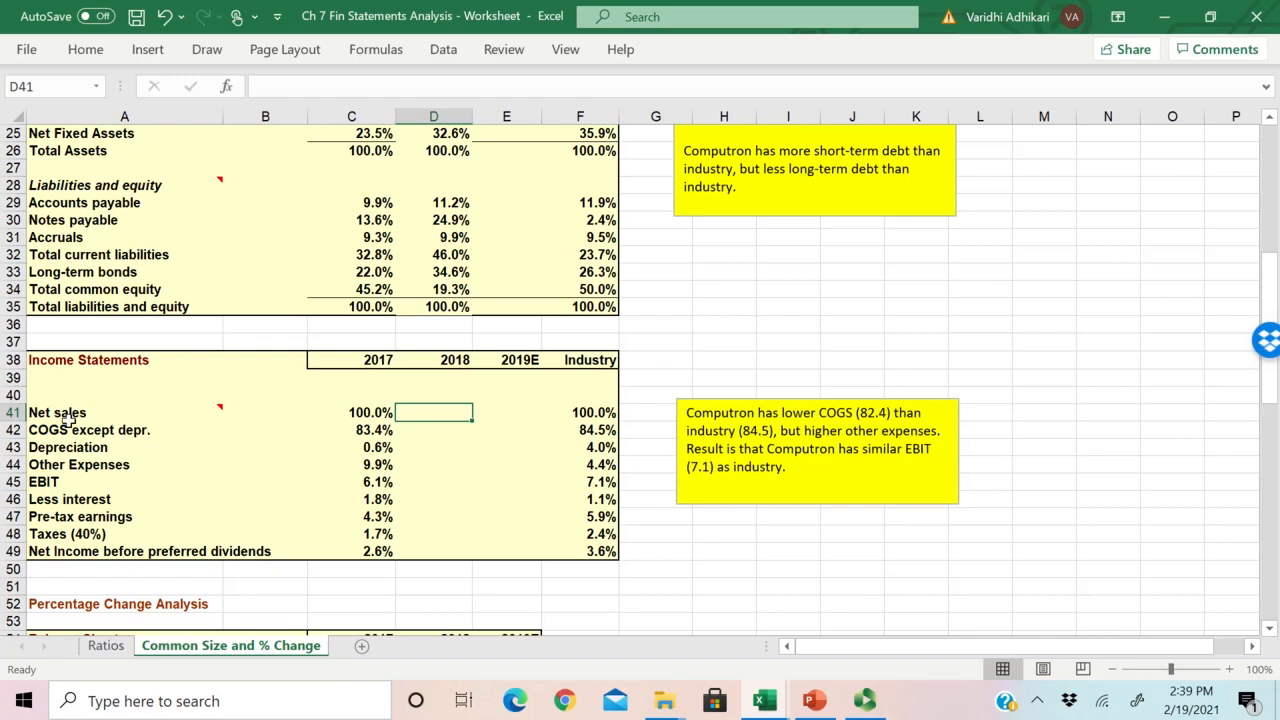
pyautogui.moveTo(55, 413); pyautogui.dragTo(50, 551)
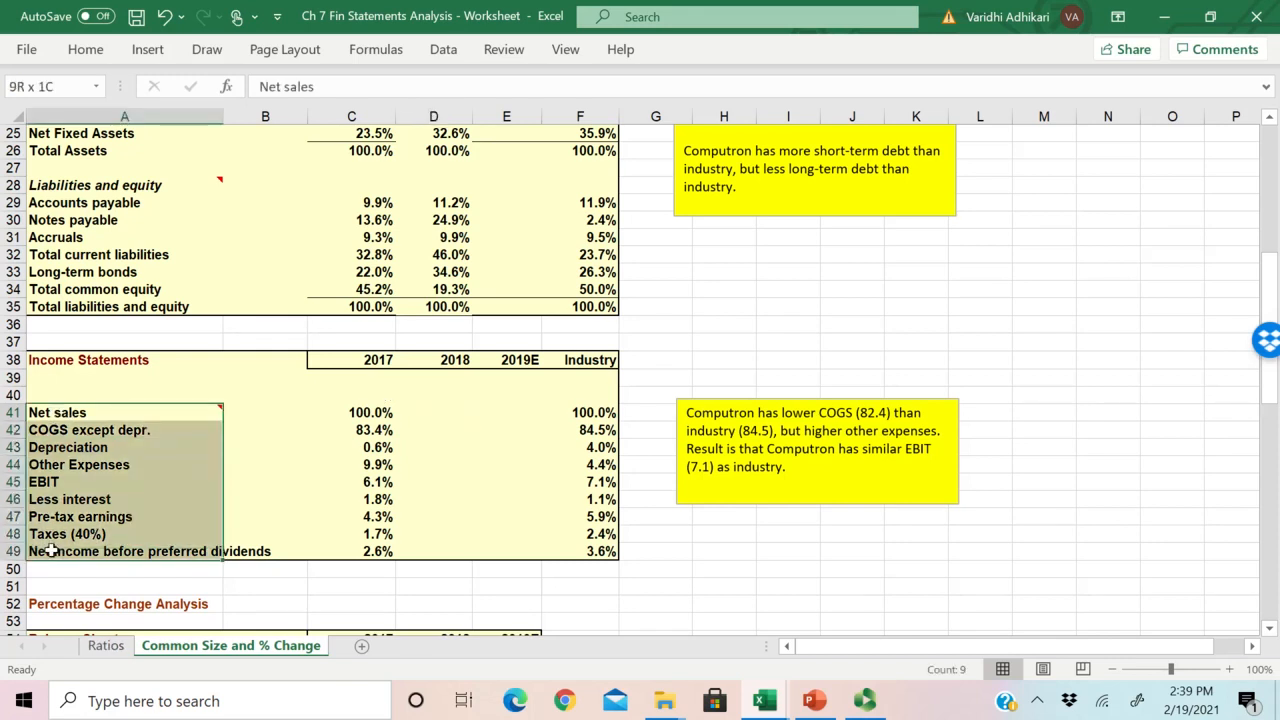
pyautogui.moveTo(44, 418); pyautogui.dragTo(213, 539)
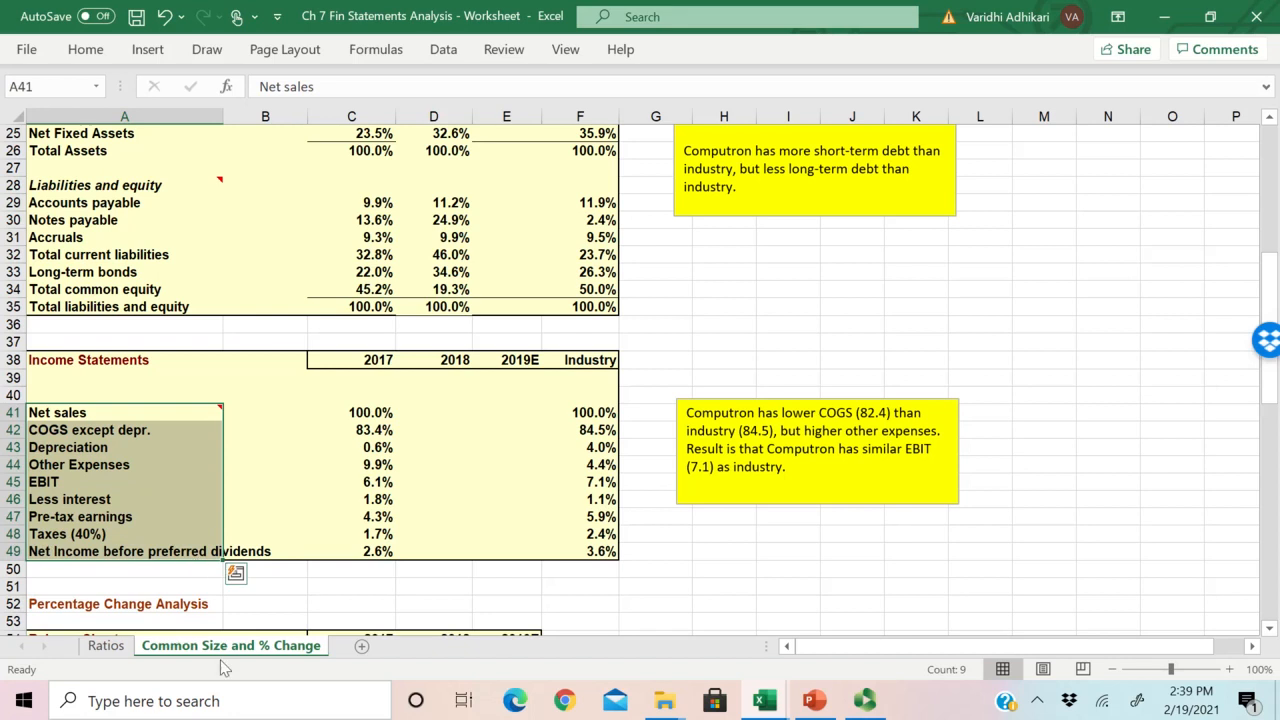
# Step: Open the Ratios sheet at its income statement and shrink the upper split pane to show more rows
pyautogui.scroll(-1, 305, 505)
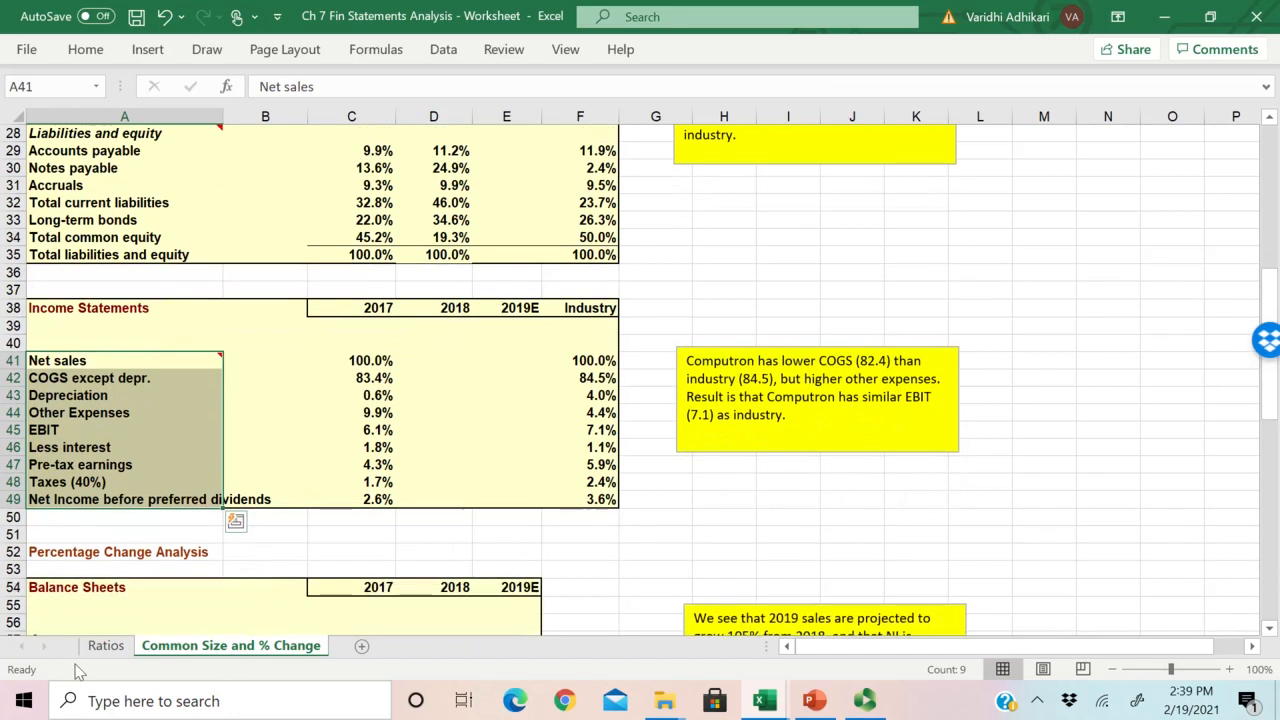
pyautogui.scroll(-6, 348, 513)
pyautogui.scroll(-2, 349, 517)
pyautogui.scroll(1, 408, 508)
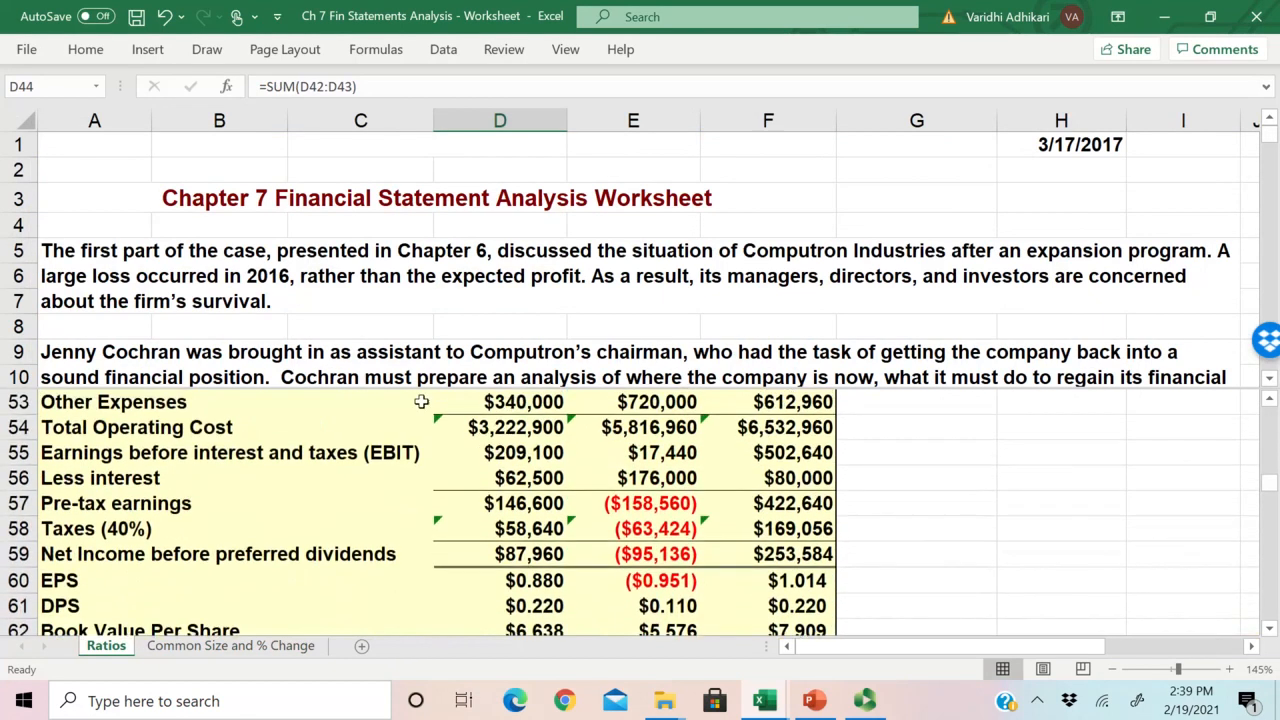
pyautogui.moveTo(427, 388); pyautogui.dragTo(456, 291)
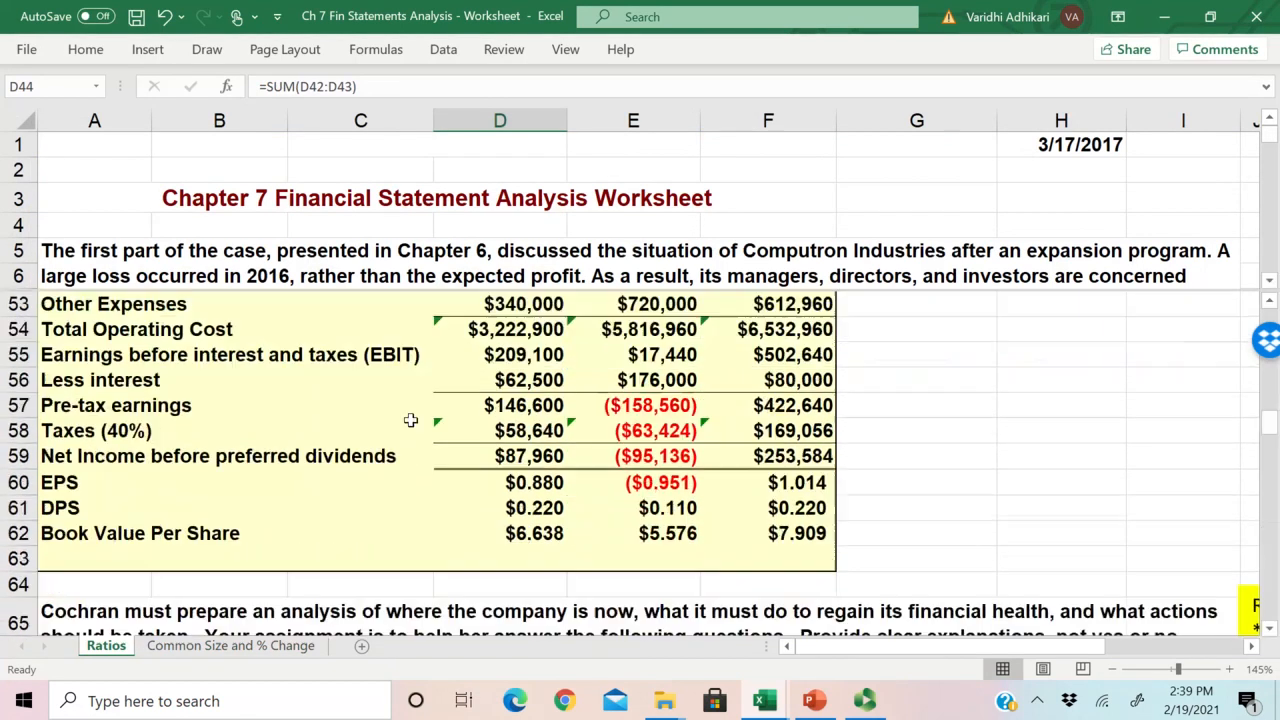
# Step: Compare the common size income statement's expense lines with those on the Ratios sheet, checking the Total Operating Cost row that separates Other Expenses from EBIT
pyautogui.click(236, 647)
pyautogui.moveTo(75, 365); pyautogui.dragTo(78, 430)
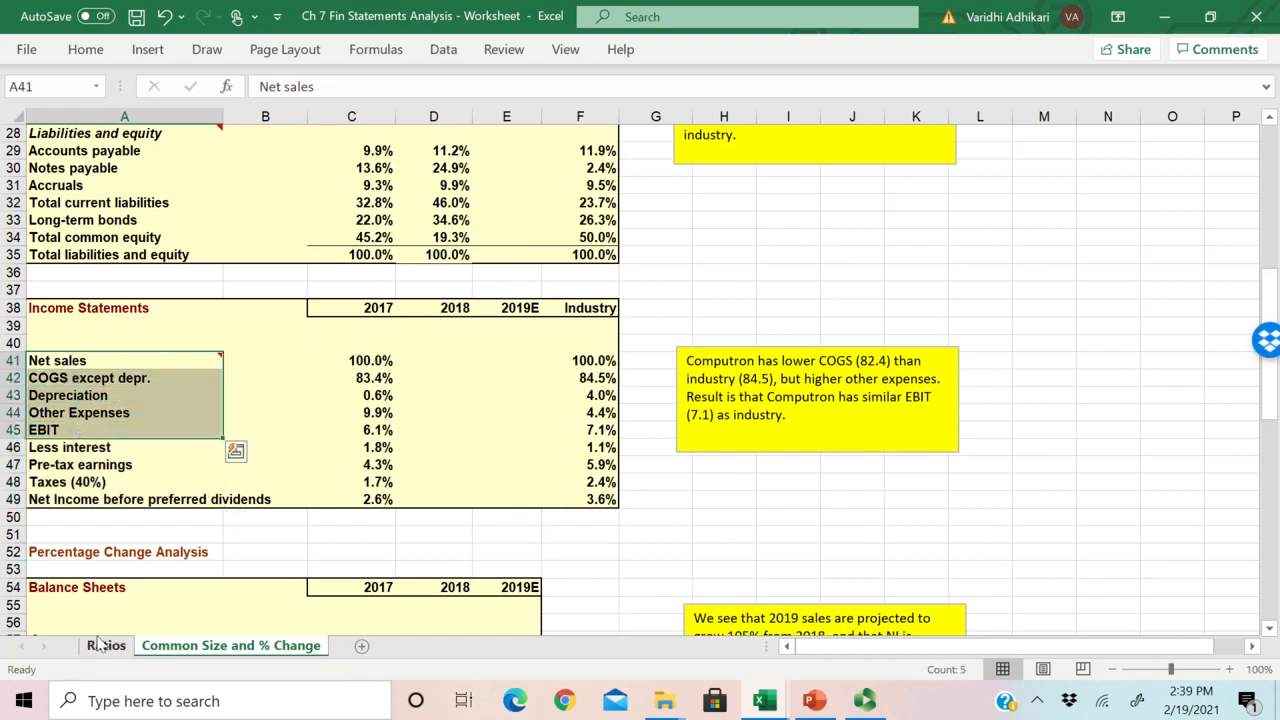
pyautogui.click(102, 645)
pyautogui.click(203, 455)
pyautogui.scroll(2, 200, 453)
pyautogui.click(100, 410)
pyautogui.moveTo(100, 410); pyautogui.dragTo(103, 430)
pyautogui.moveTo(72, 380); pyautogui.dragTo(825, 485)
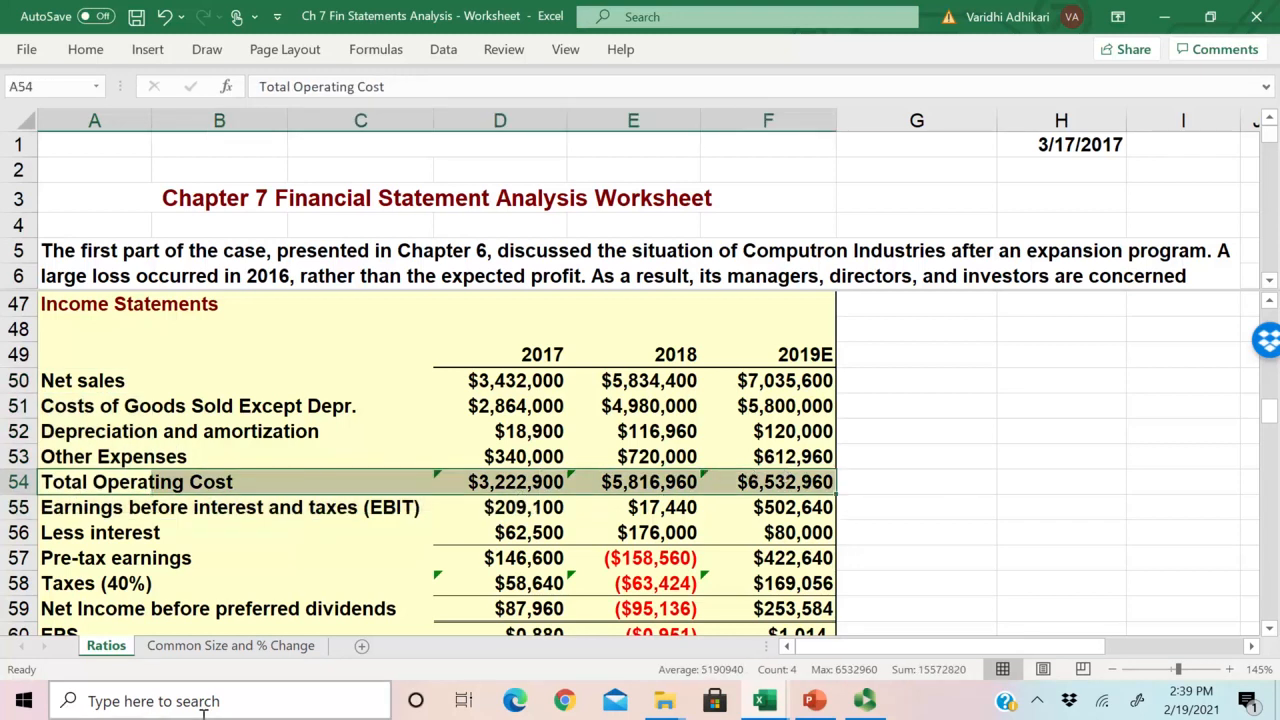
pyautogui.click(230, 645)
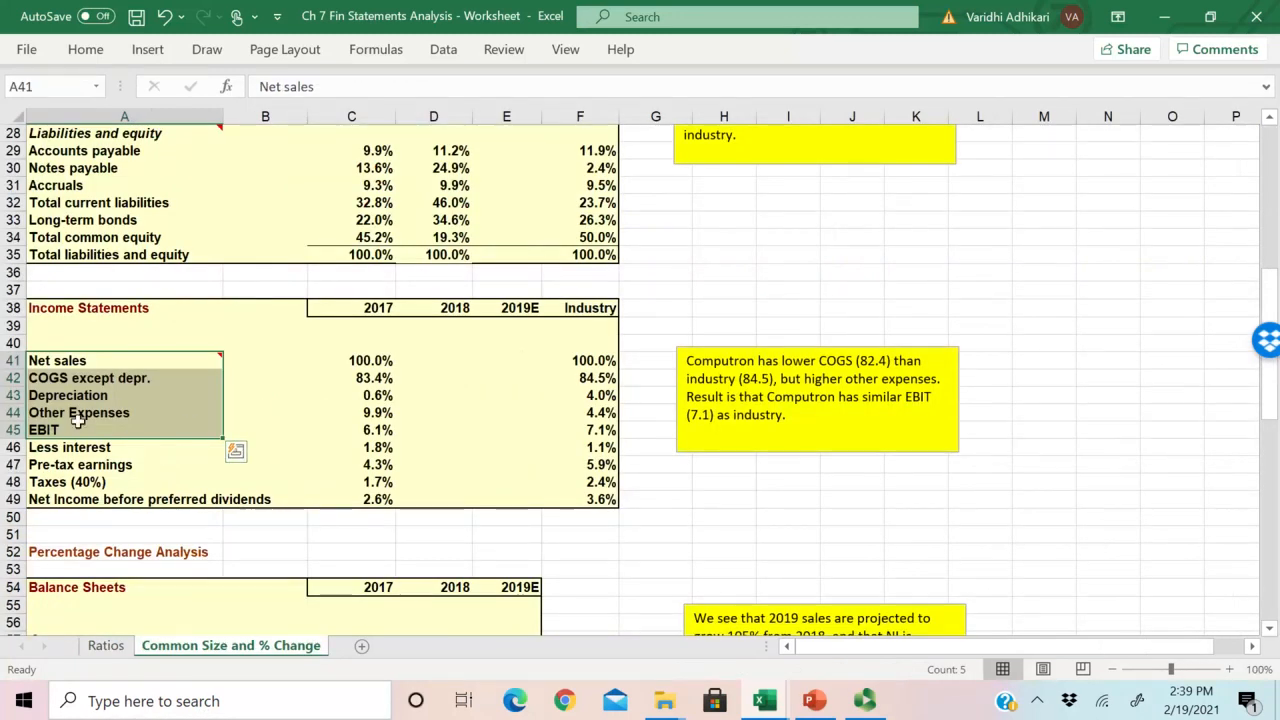
pyautogui.moveTo(84, 418); pyautogui.dragTo(380, 412)
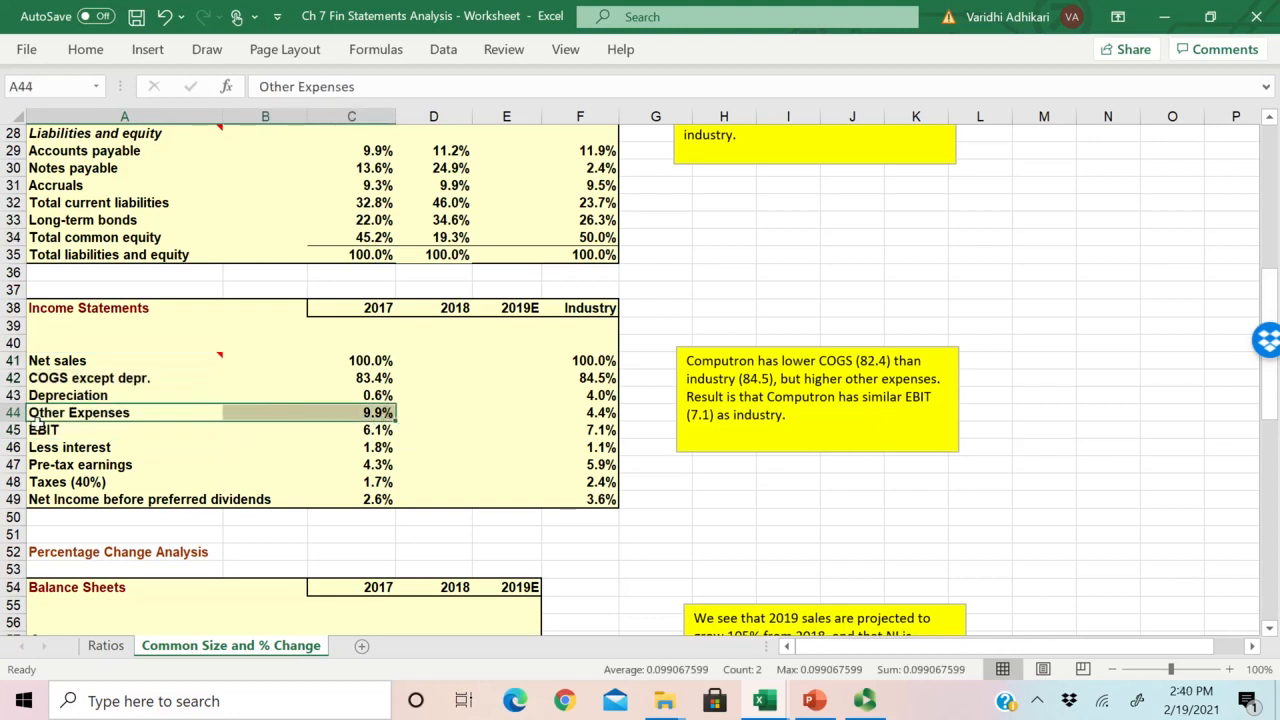
# Step: In D41, compute 2018 Net sales as a share of itself with the formula =Ratios!E50/Ratios!$E$50
pyautogui.click(430, 360)
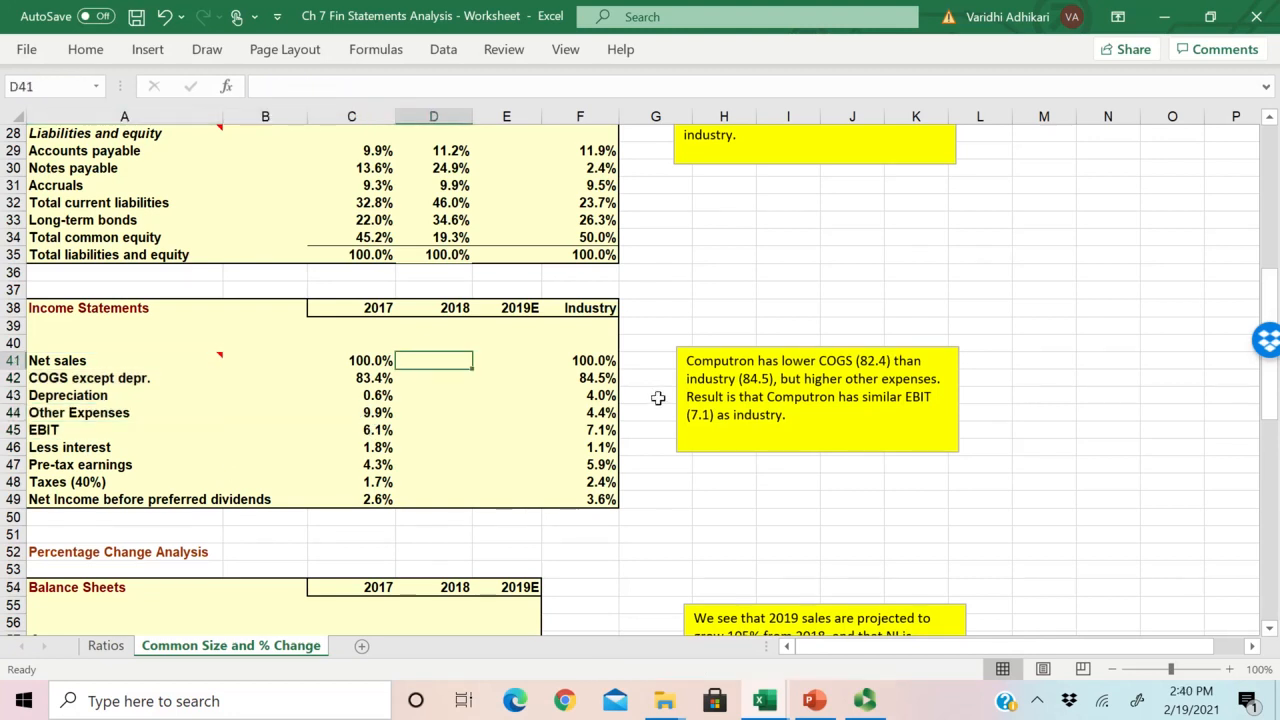
pyautogui.write('=')
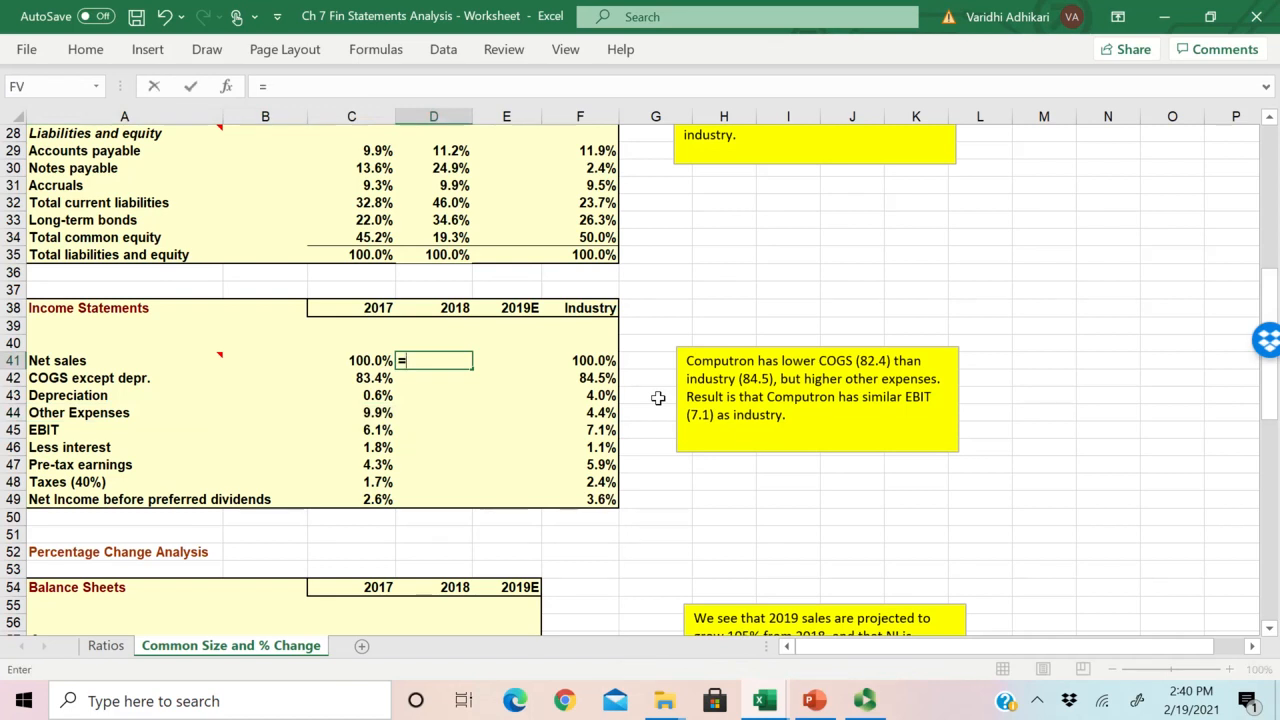
pyautogui.click(105, 645)
pyautogui.scroll(-6, 485, 510)
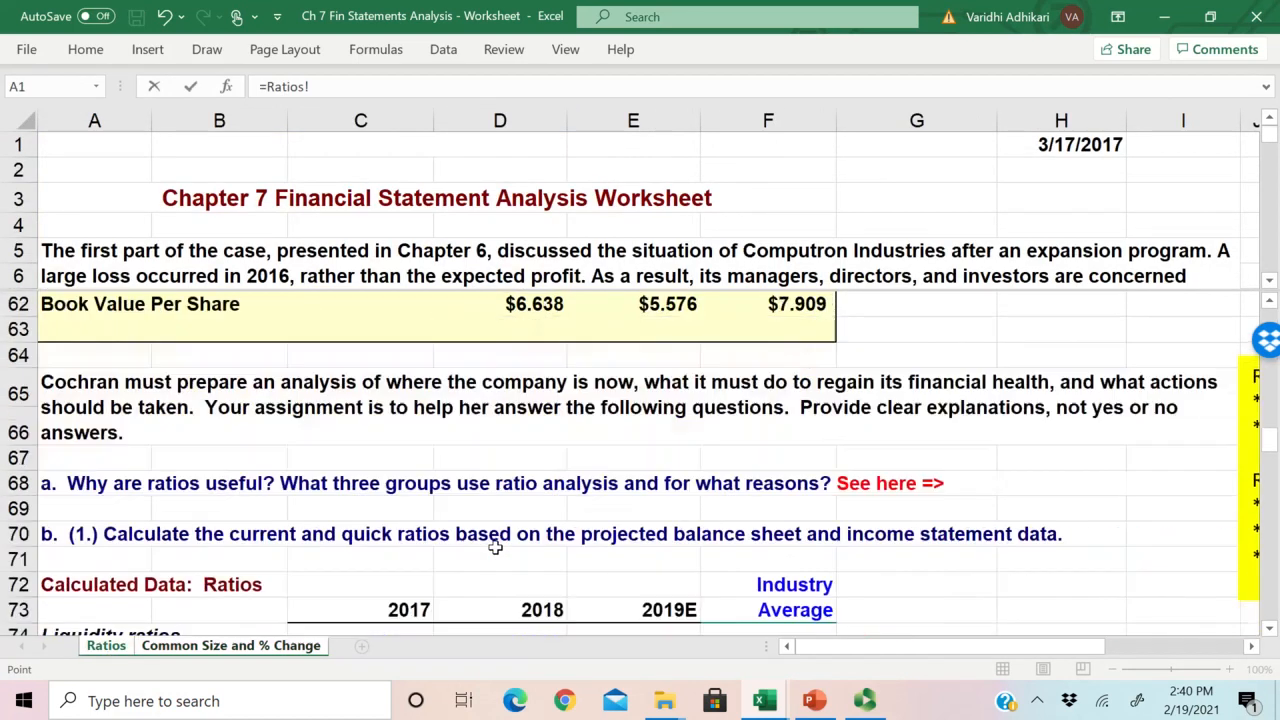
pyautogui.scroll(10, 495, 547)
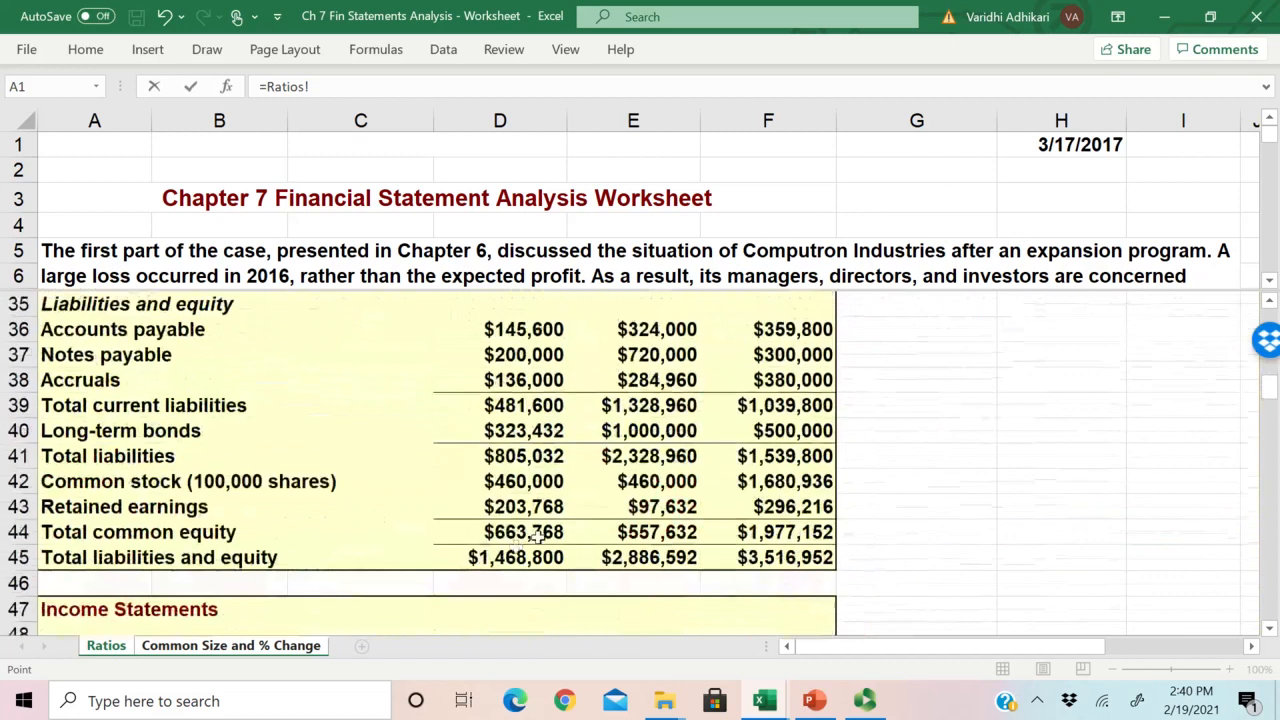
pyautogui.scroll(1, 523, 531)
pyautogui.scroll(-5, 537, 538)
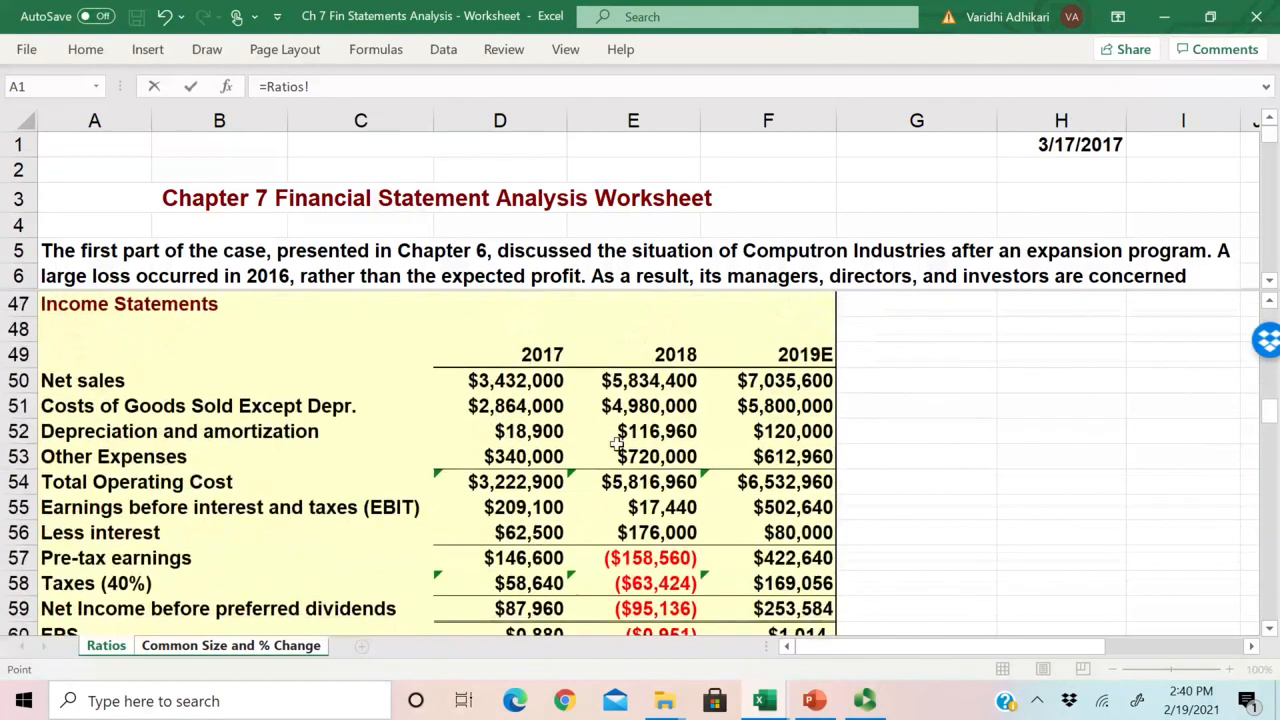
pyautogui.click(648, 384)
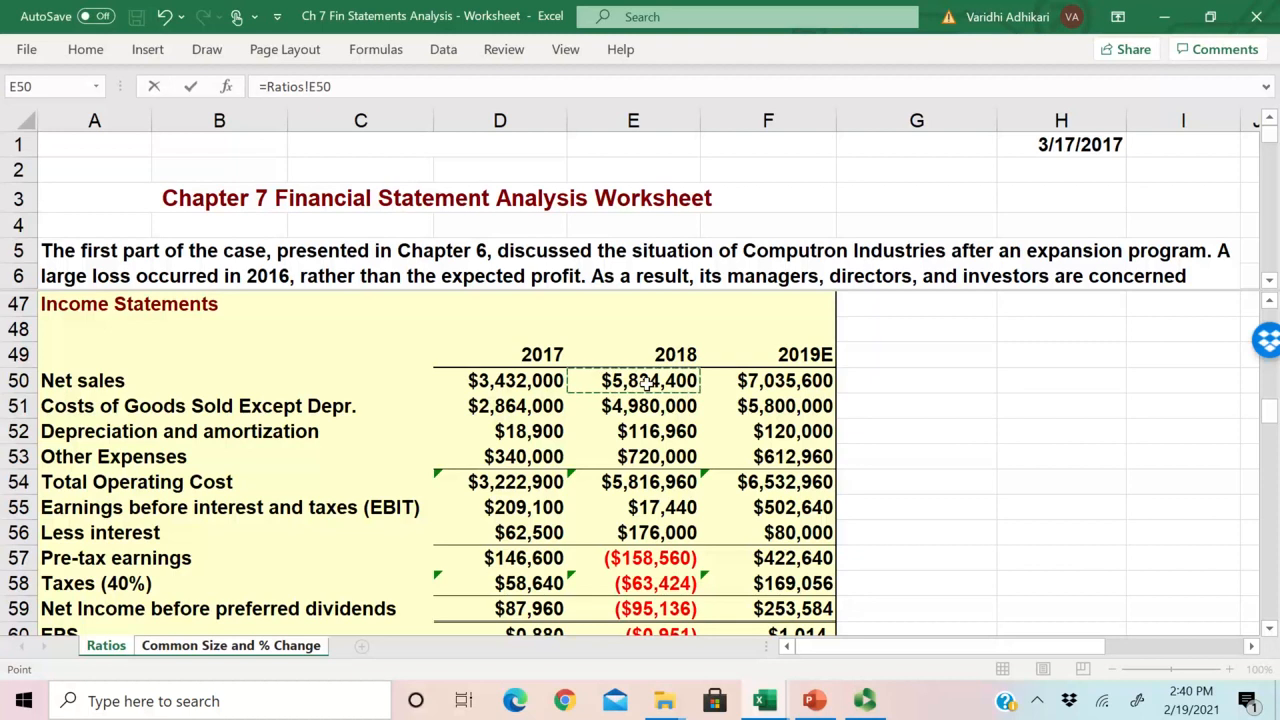
pyautogui.write('/')
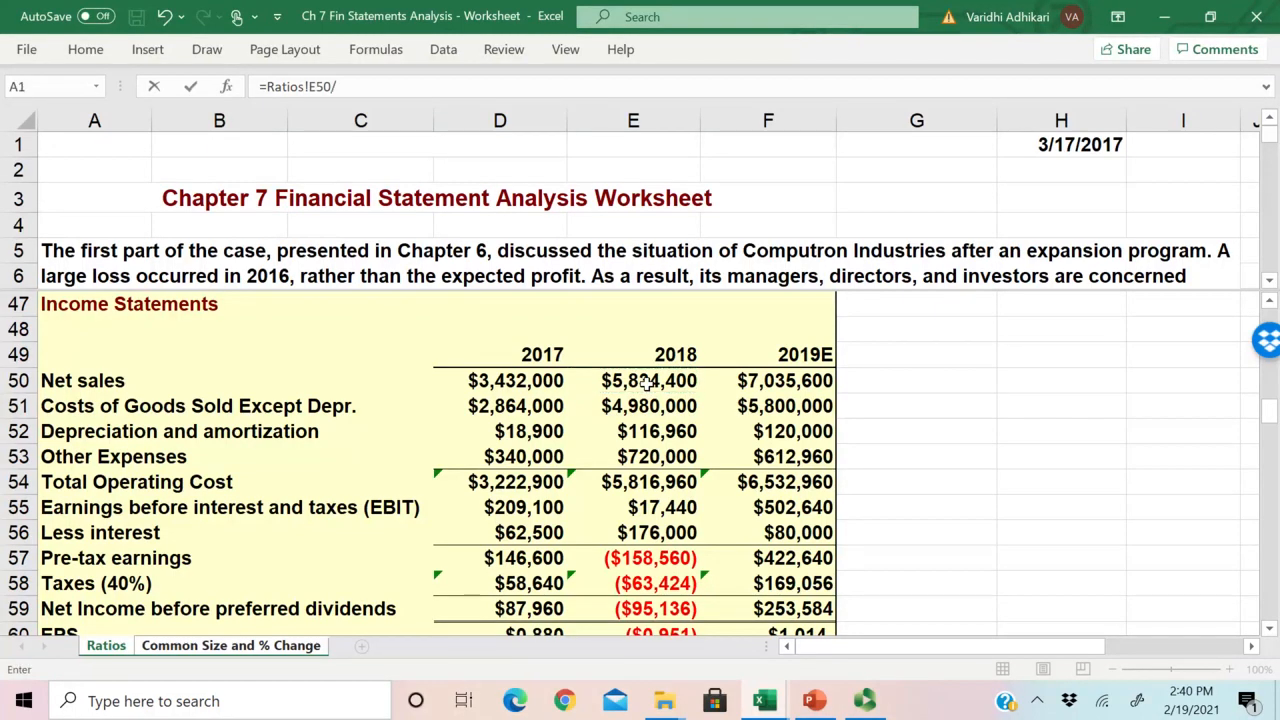
pyautogui.click(620, 378)
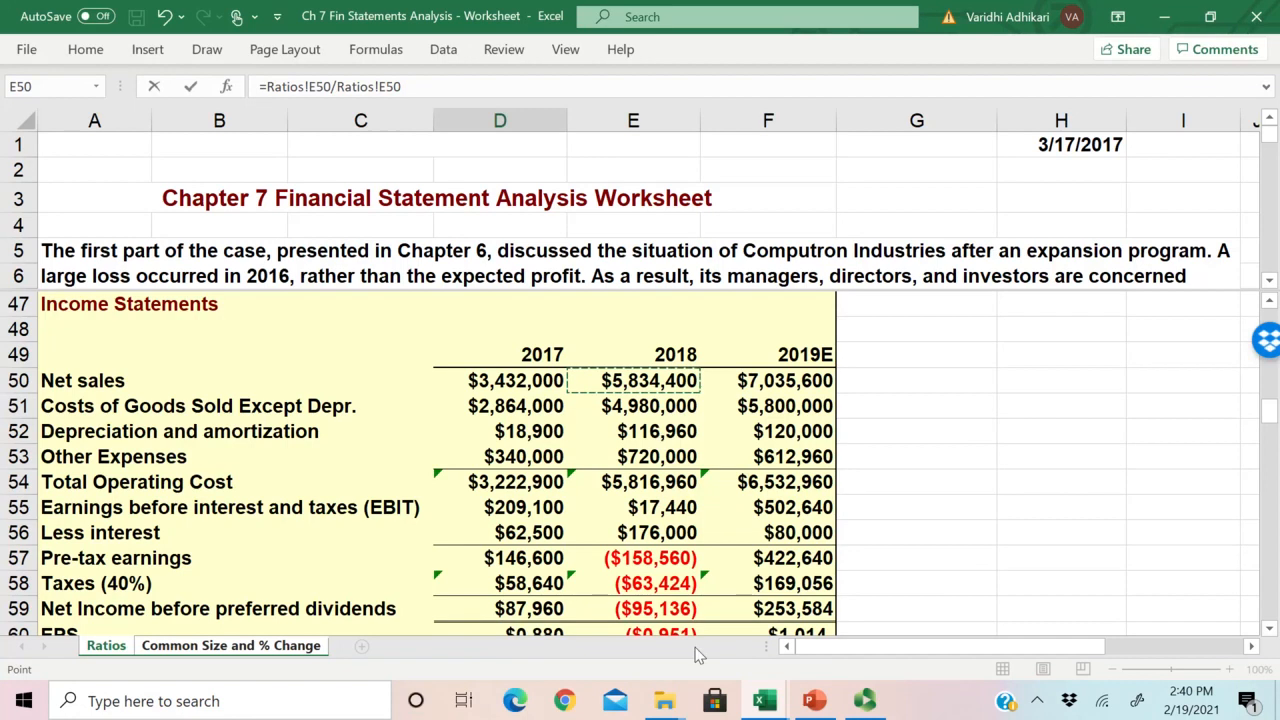
pyautogui.click(381, 88)
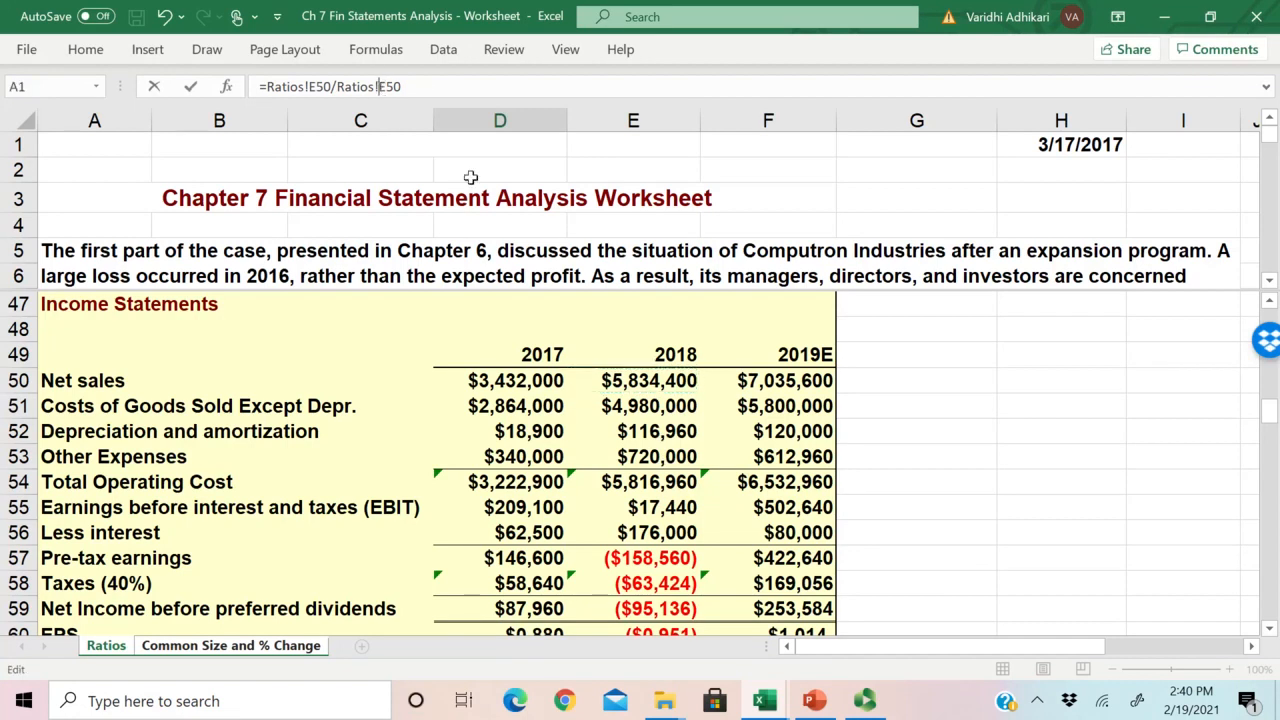
pyautogui.write('$')
pyautogui.press('Right')
pyautogui.write('$')
pyautogui.press('Return')
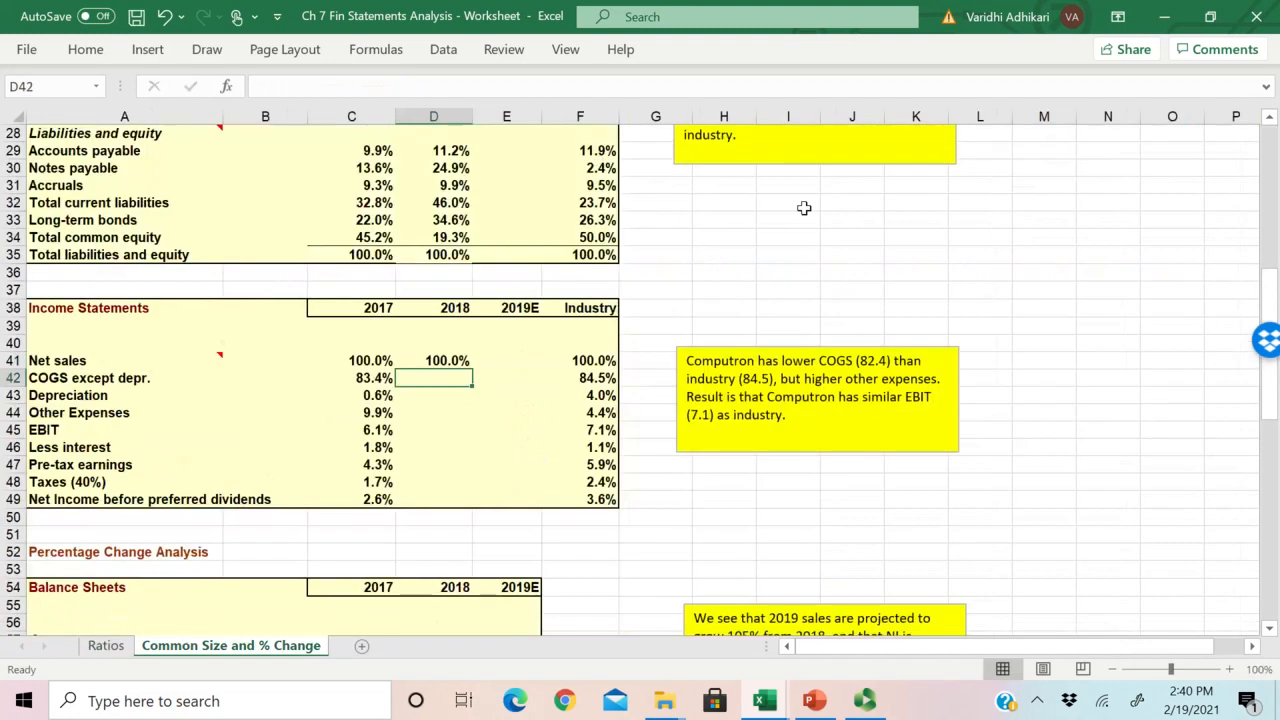
# Step: Copy the Net sales formula down from D41 through Other Expenses in D44, and check it against E50:E53 on the Ratios sheet
pyautogui.click(443, 362)
pyautogui.moveTo(474, 372); pyautogui.dragTo(472, 422)
pyautogui.click(106, 645)
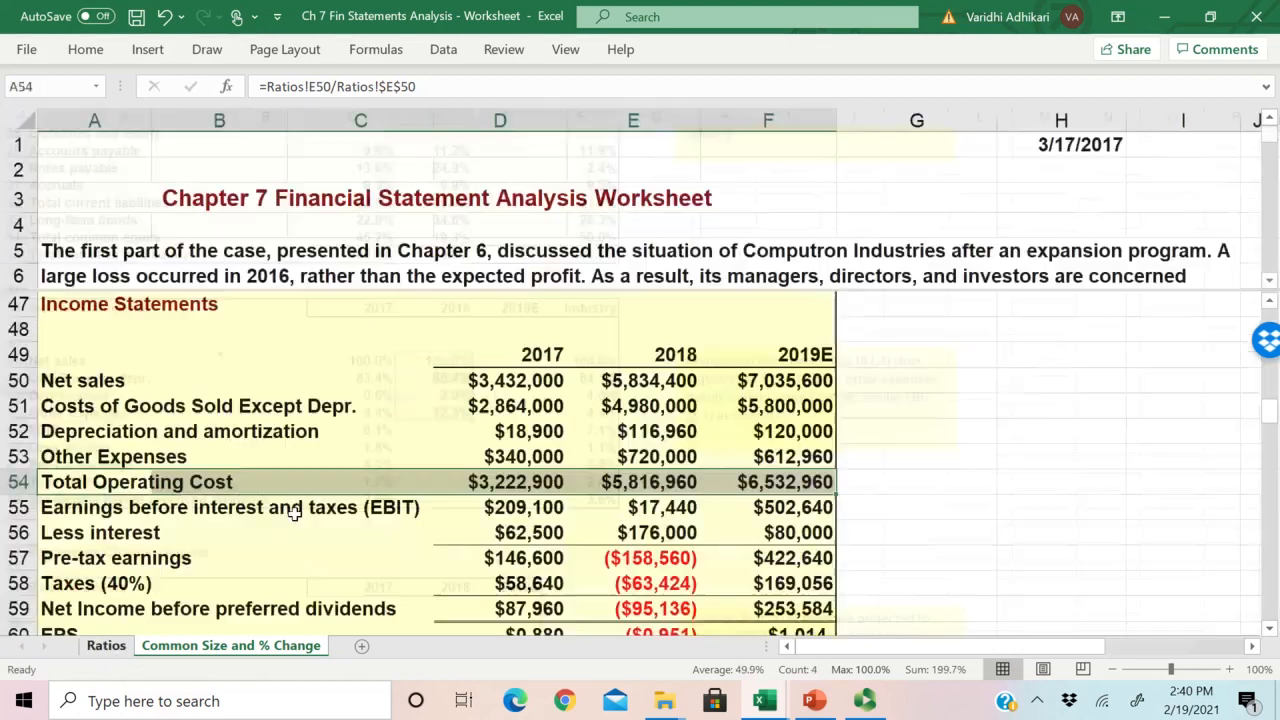
pyautogui.scroll(-1, 395, 530)
pyautogui.scroll(1, 191, 429)
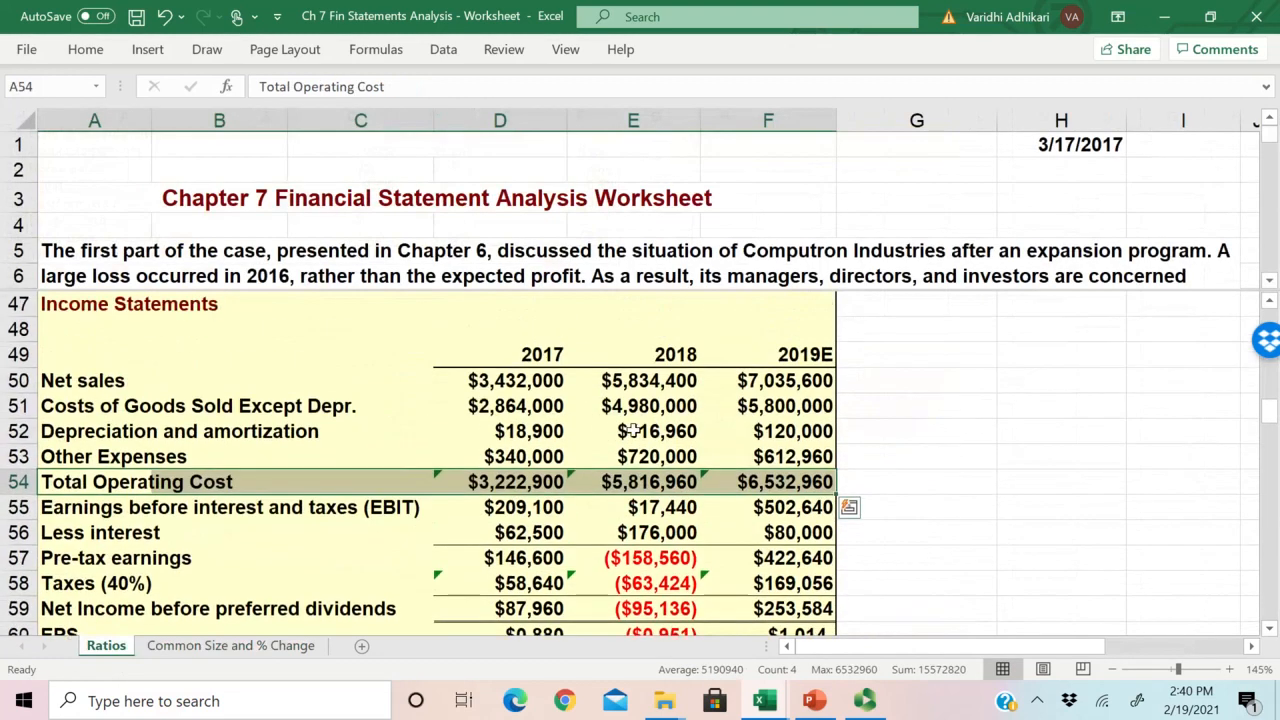
pyautogui.moveTo(652, 381); pyautogui.dragTo(650, 457)
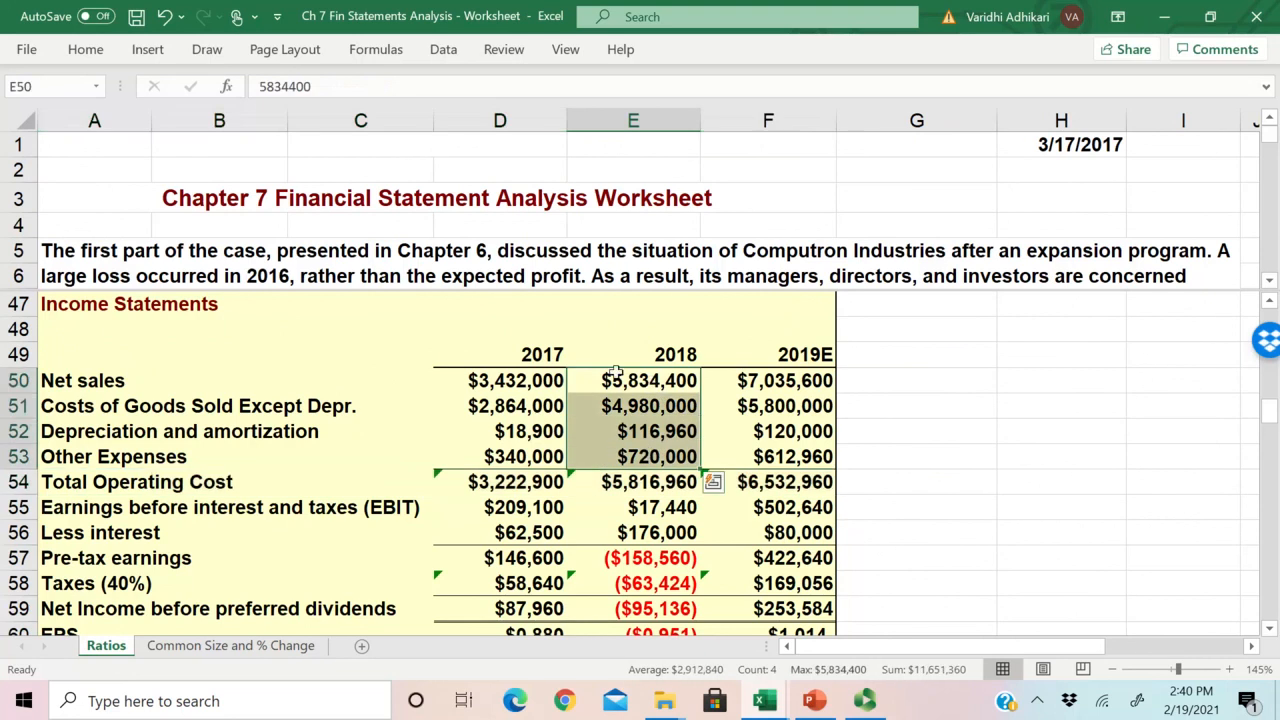
pyautogui.click(210, 645)
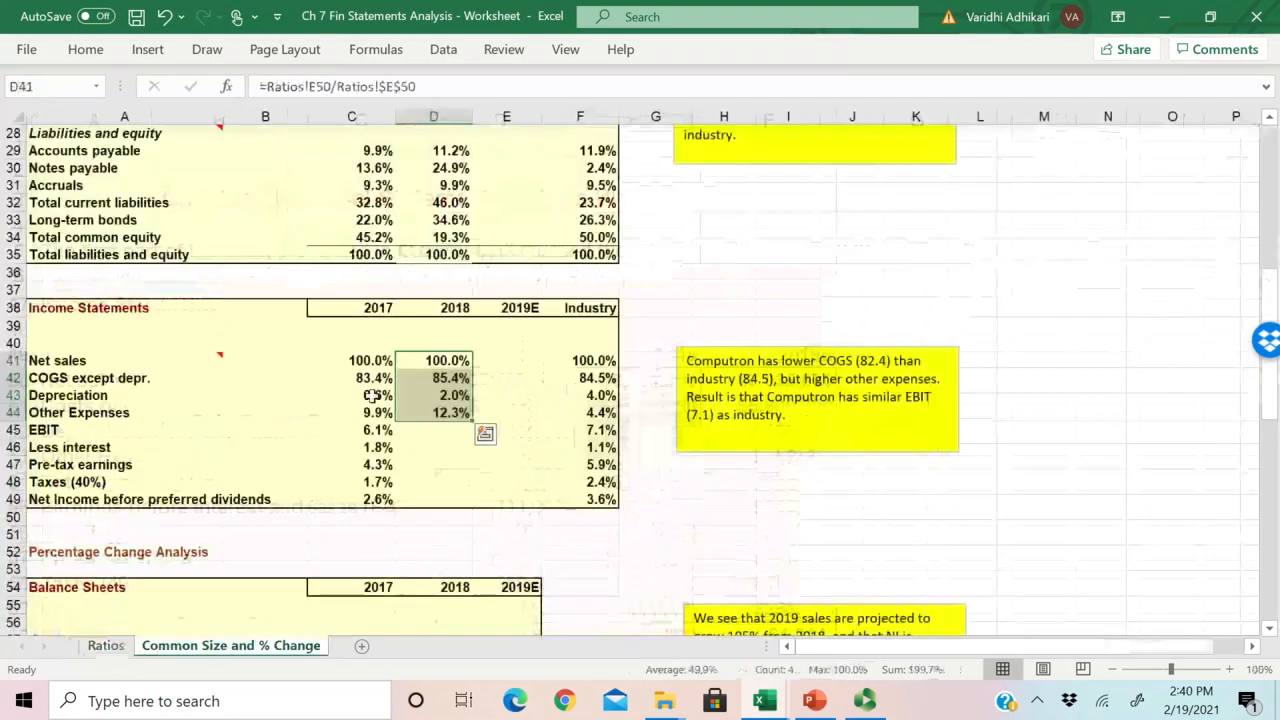
# Step: Inspect the copied 2018 formulas for Other Expenses in D44 and Depreciation in D43
pyautogui.doubleClick(426, 410)
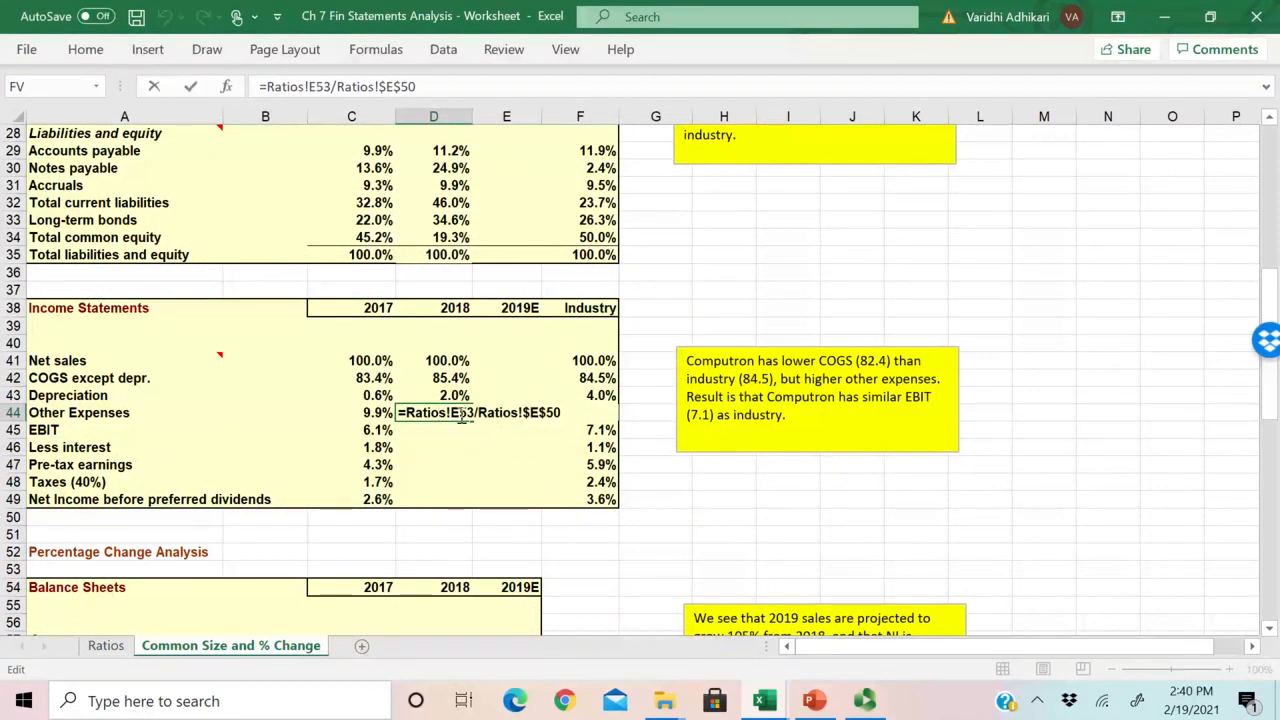
pyautogui.hotkey('ctrl', 'Return')
pyautogui.doubleClick(523, 392)
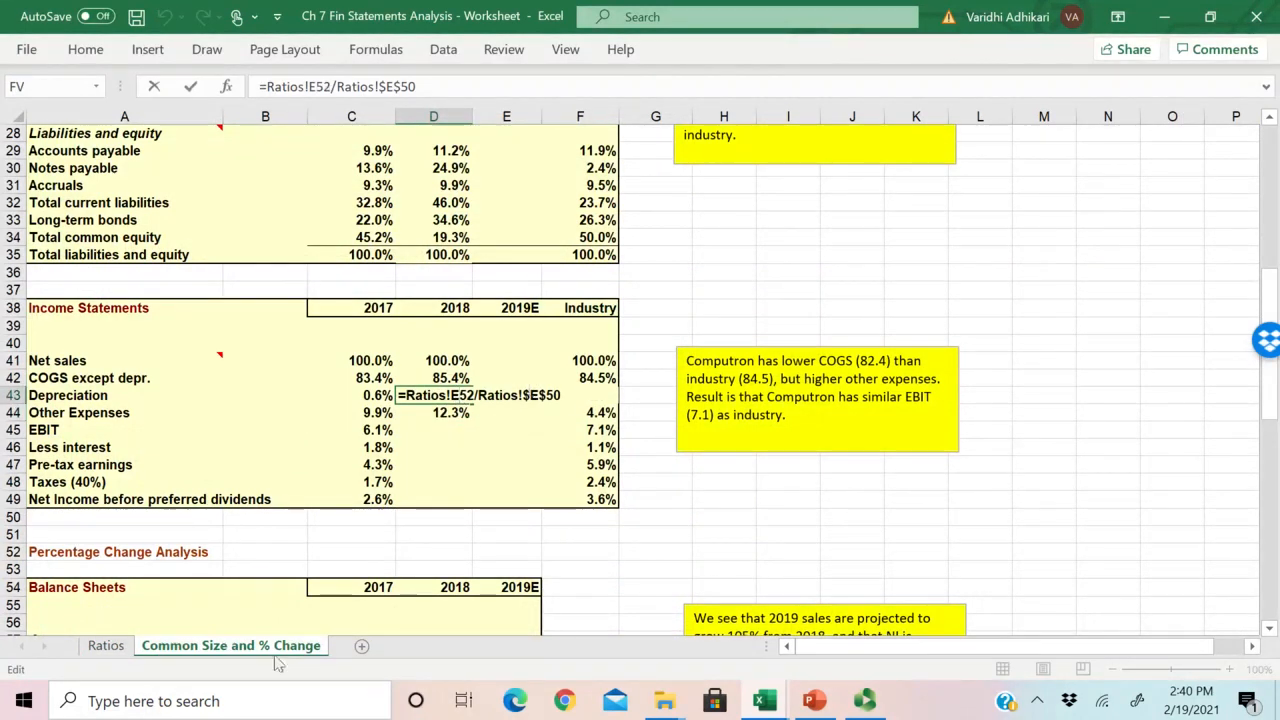
pyautogui.hotkey('ctrl', 'Return')
# Step: Review the Other Expenses and Net sales cells across years on the Ratios sheet, plus the 2018 Total Operating Cost in E54
pyautogui.click(106, 645)
pyautogui.click(675, 456)
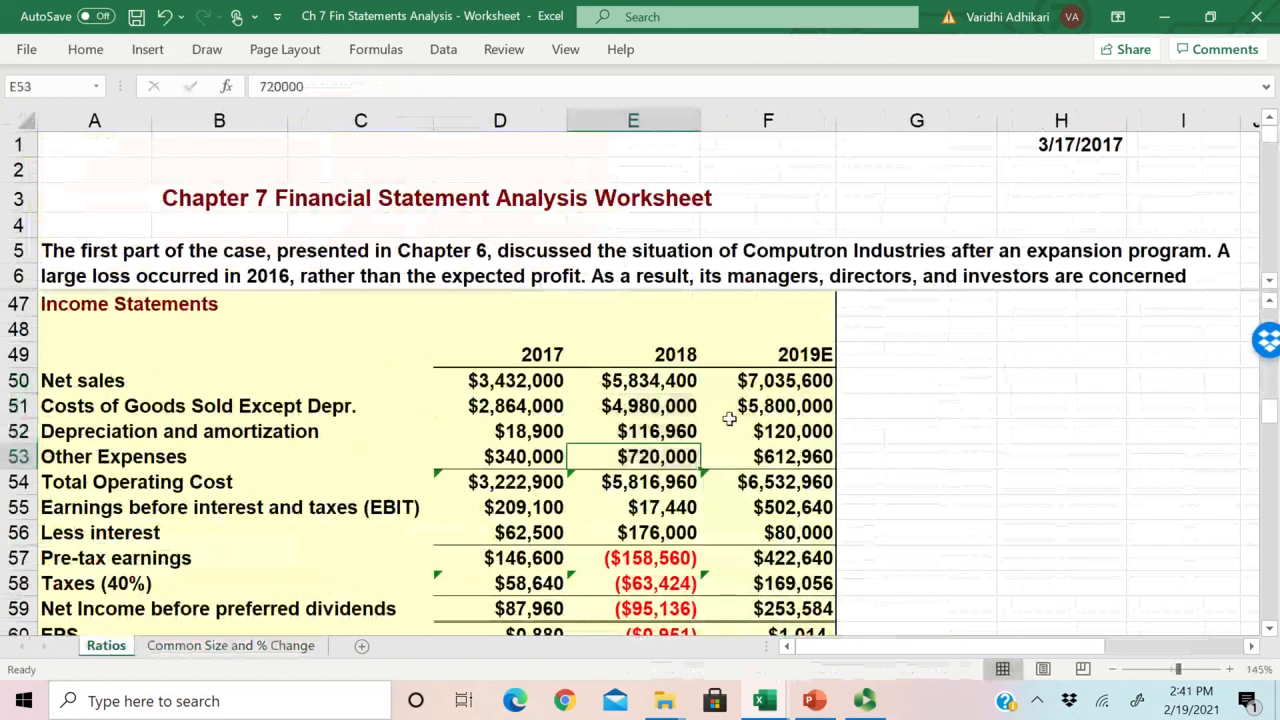
pyautogui.click(773, 457)
pyautogui.click(770, 376)
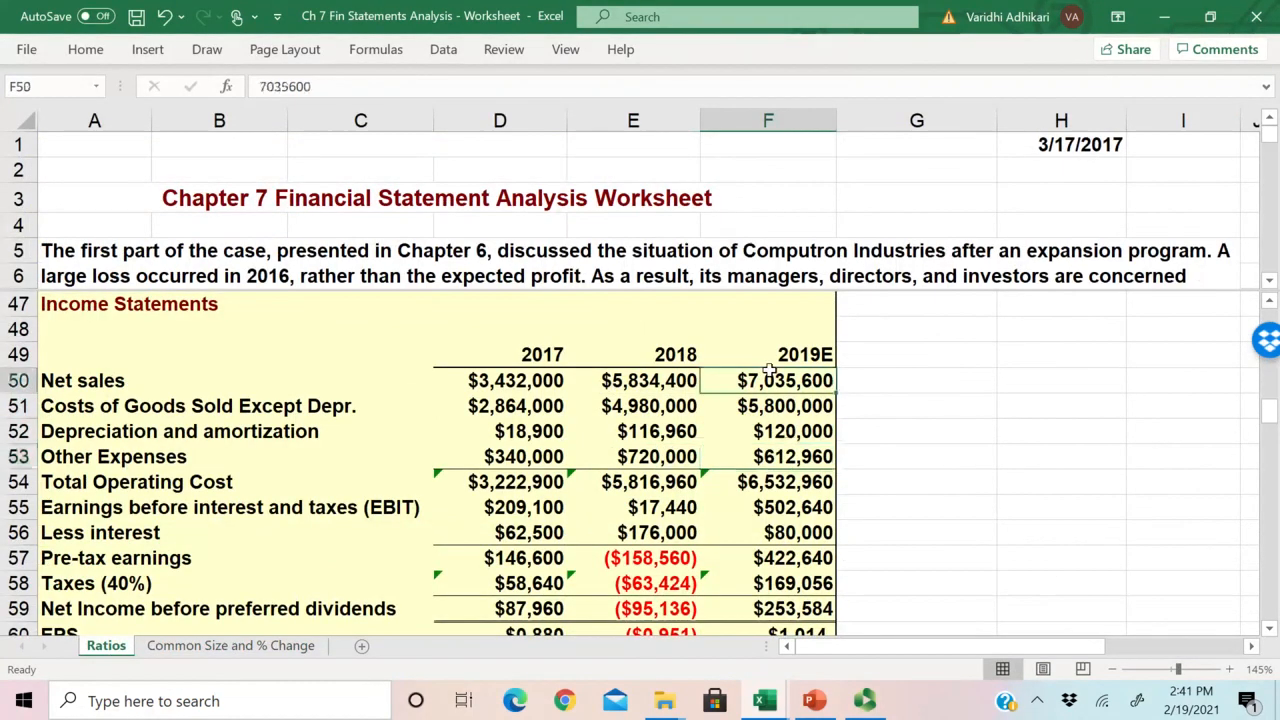
pyautogui.click(666, 380)
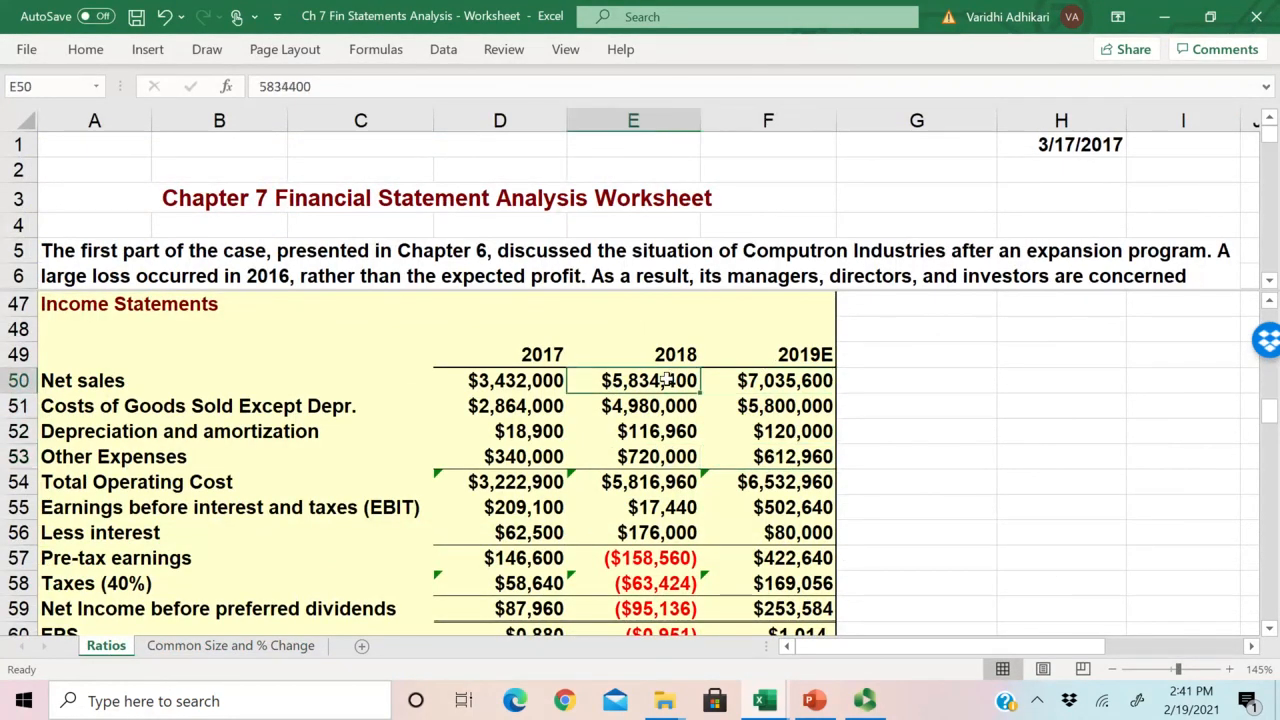
pyautogui.click(514, 380)
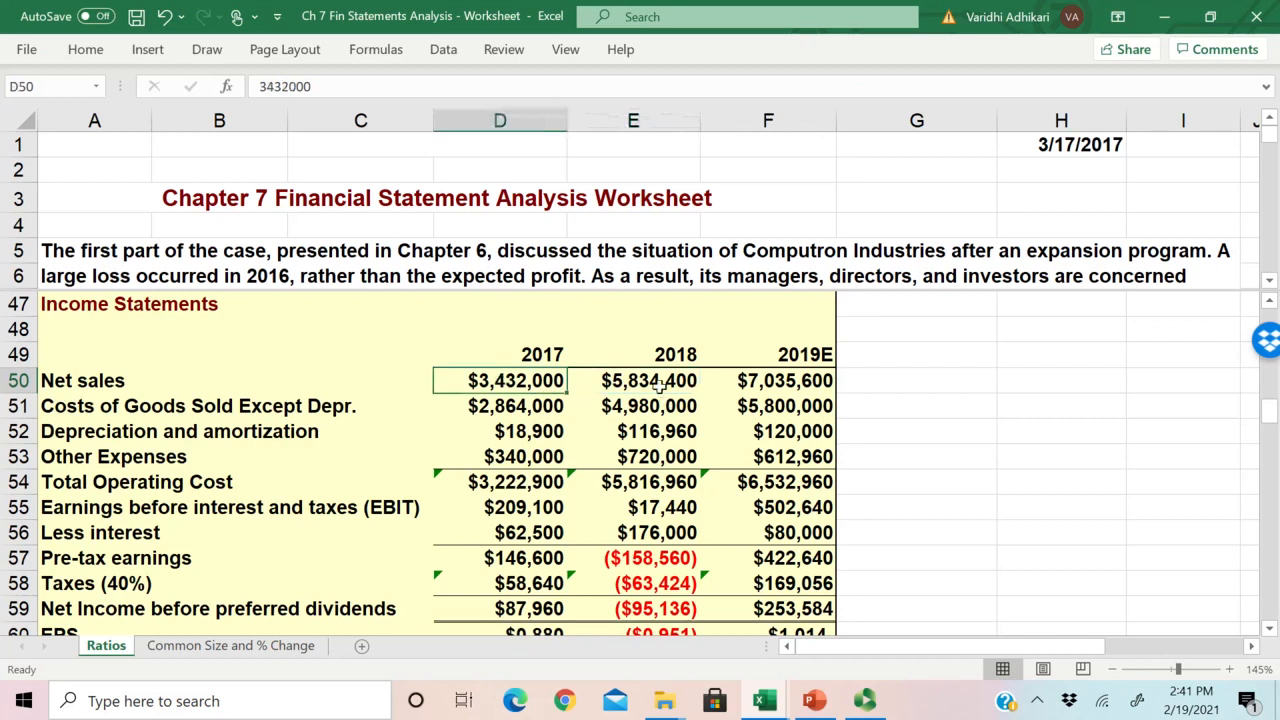
pyautogui.click(661, 387)
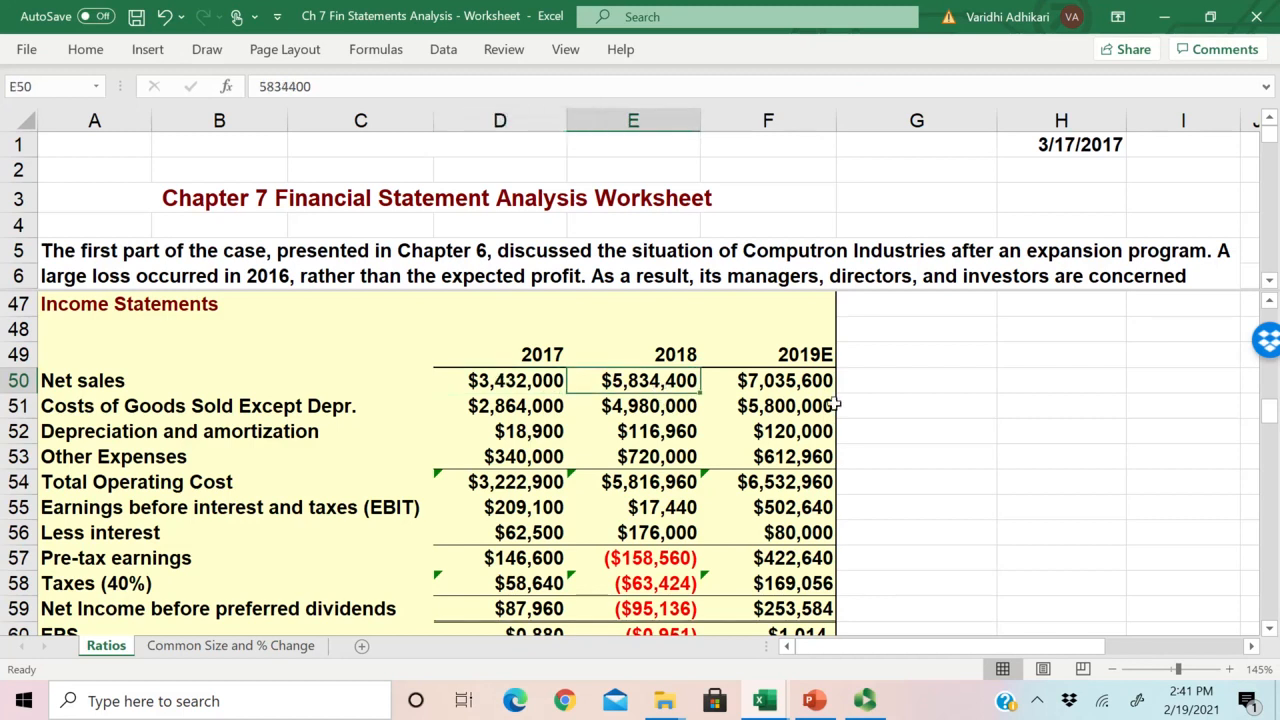
pyautogui.click(655, 480)
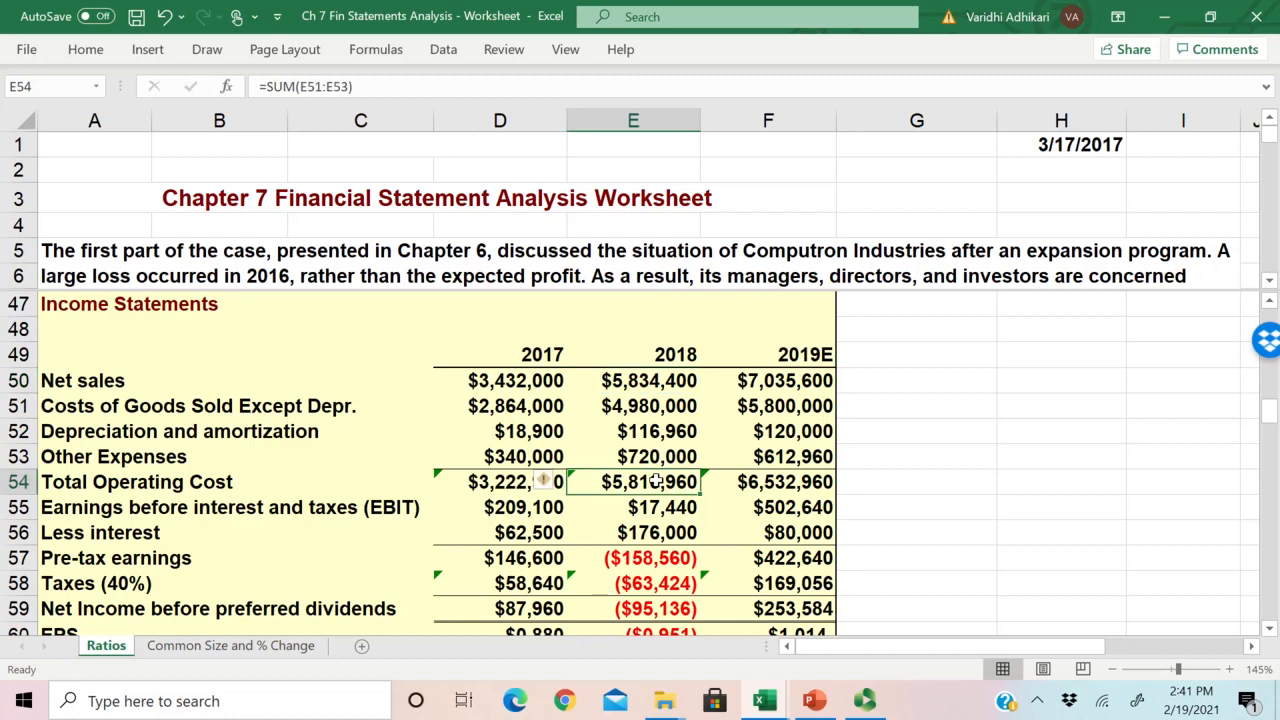
# Step: On the Common Size and % Change sheet, enter the 2018 EBIT formula =Ratios!E55/Ratios!$E$50 in D45
pyautogui.click(240, 647)
pyautogui.click(443, 418)
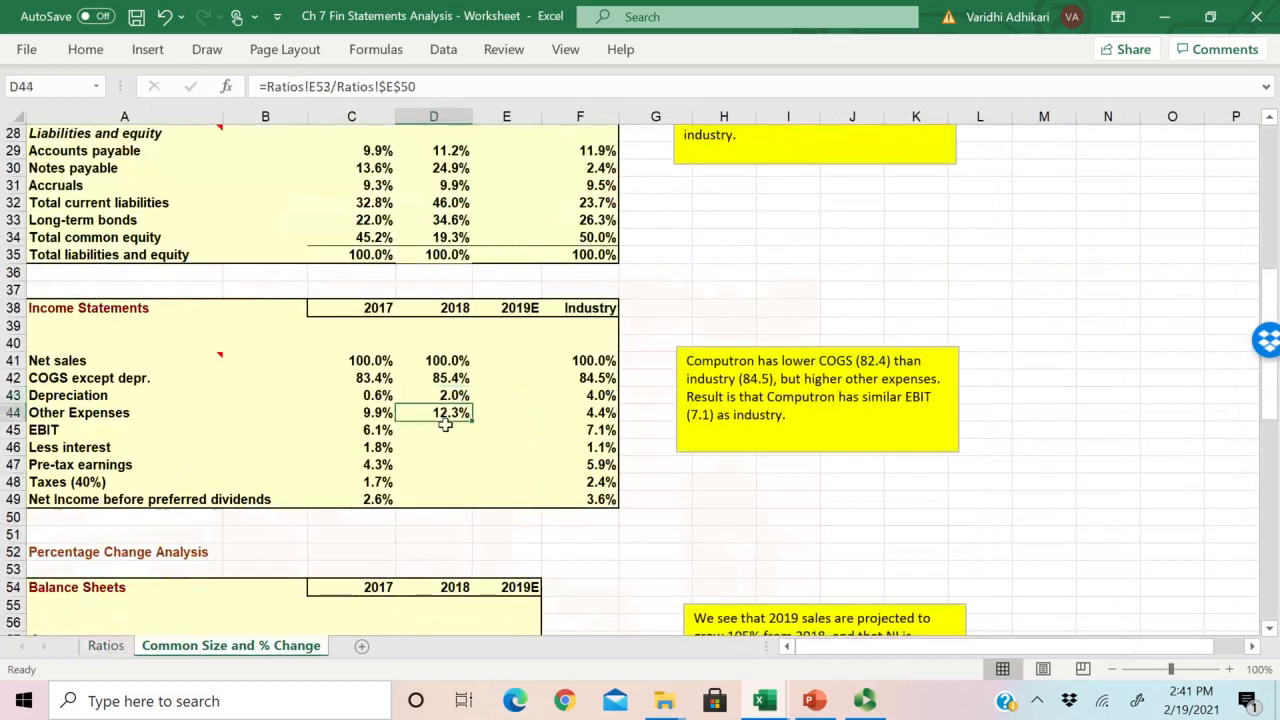
pyautogui.click(46, 429)
pyautogui.click(430, 432)
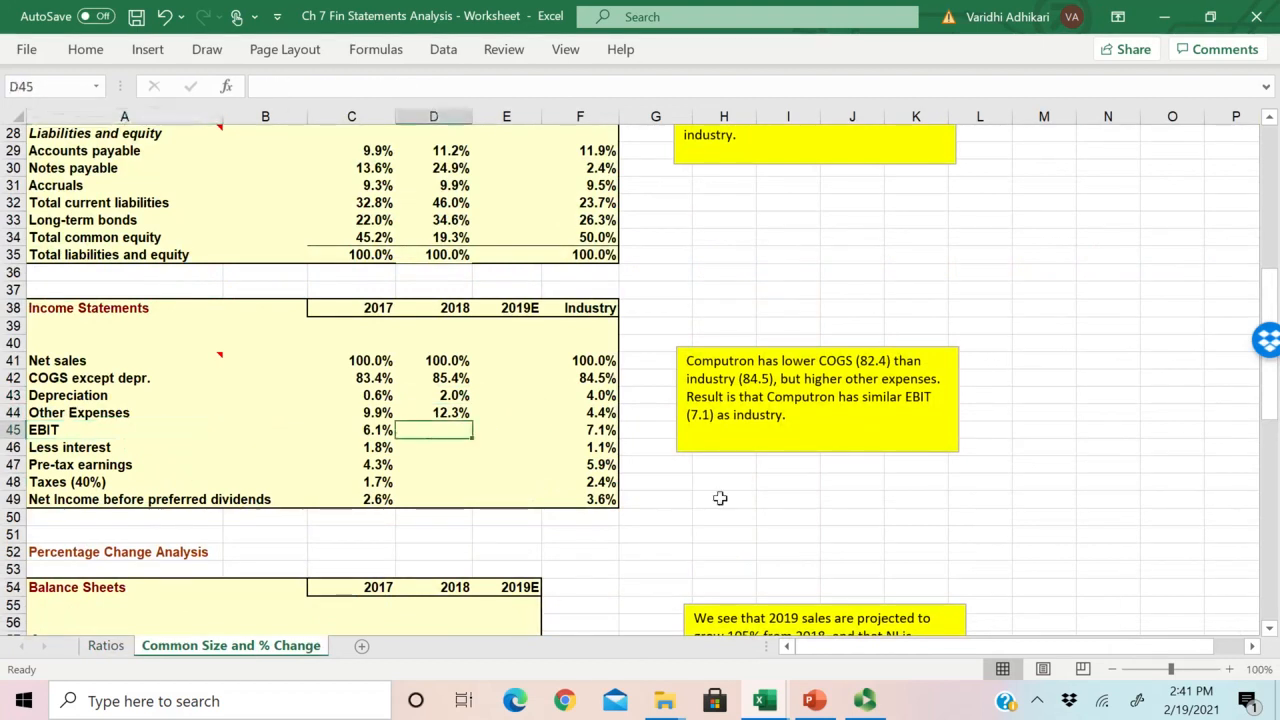
pyautogui.write('=')
pyautogui.click(106, 646)
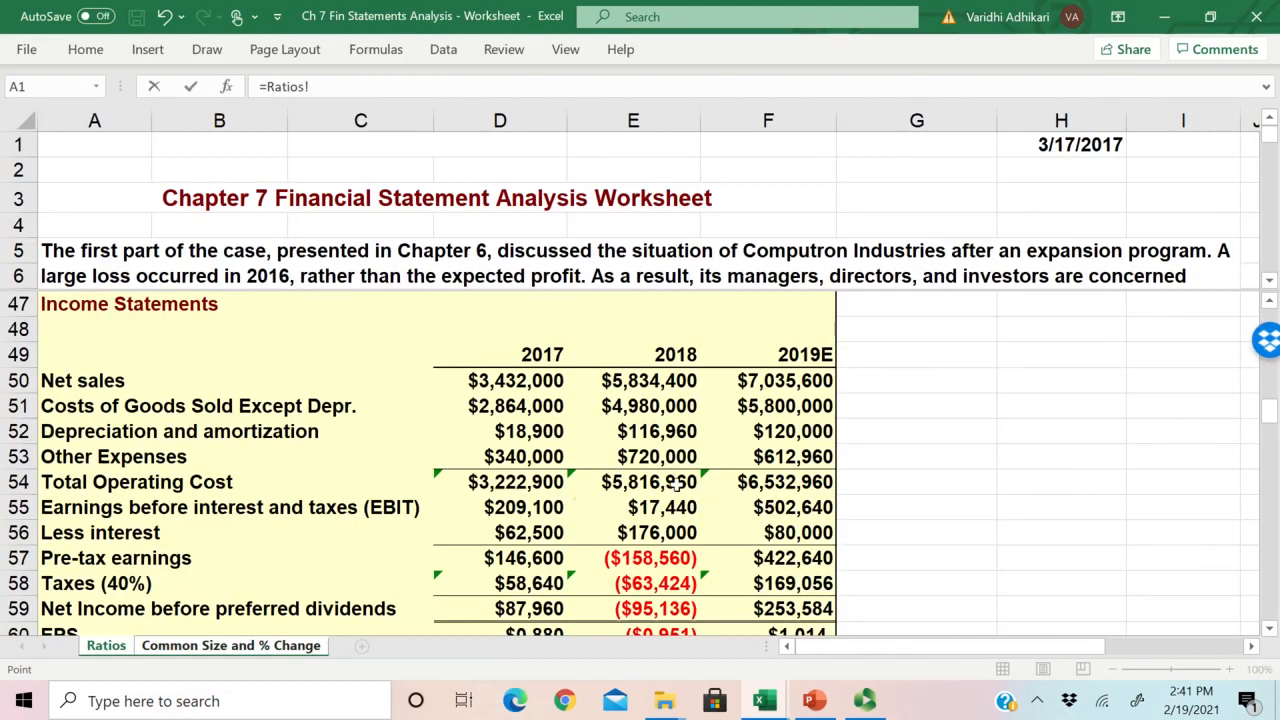
pyautogui.click(637, 507)
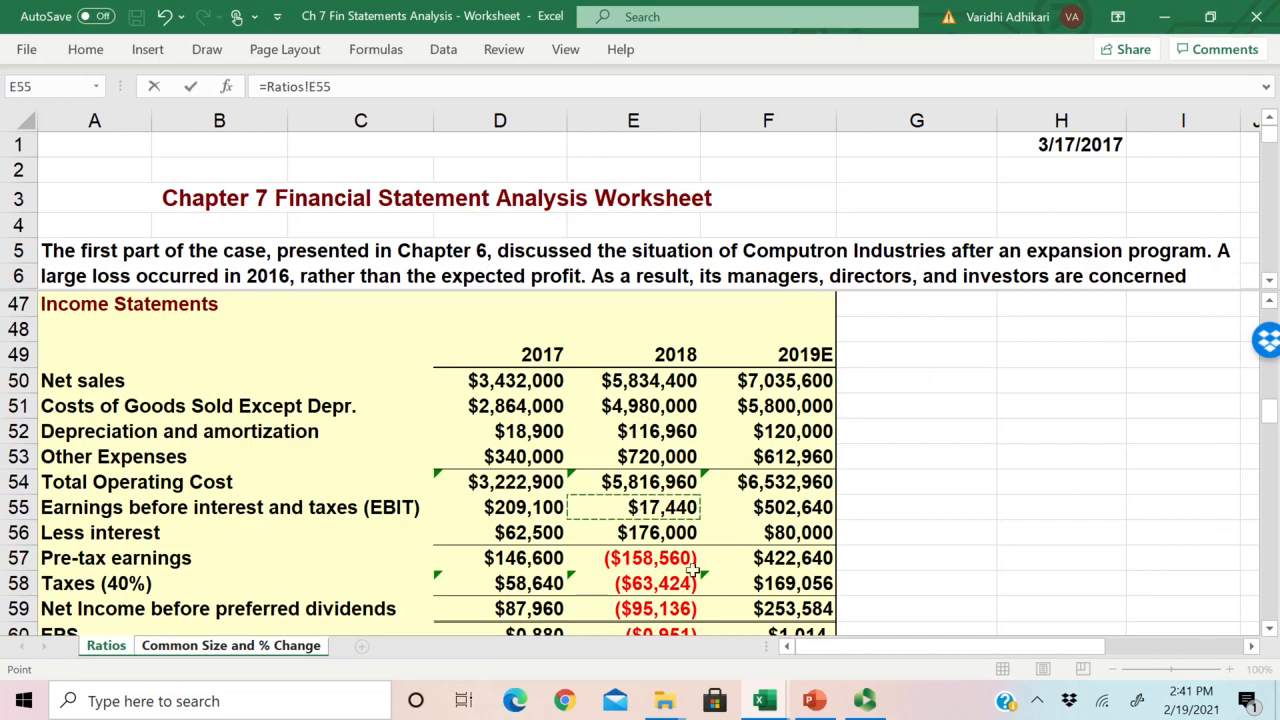
pyautogui.write('/')
pyautogui.click(654, 378)
pyautogui.click(377, 87)
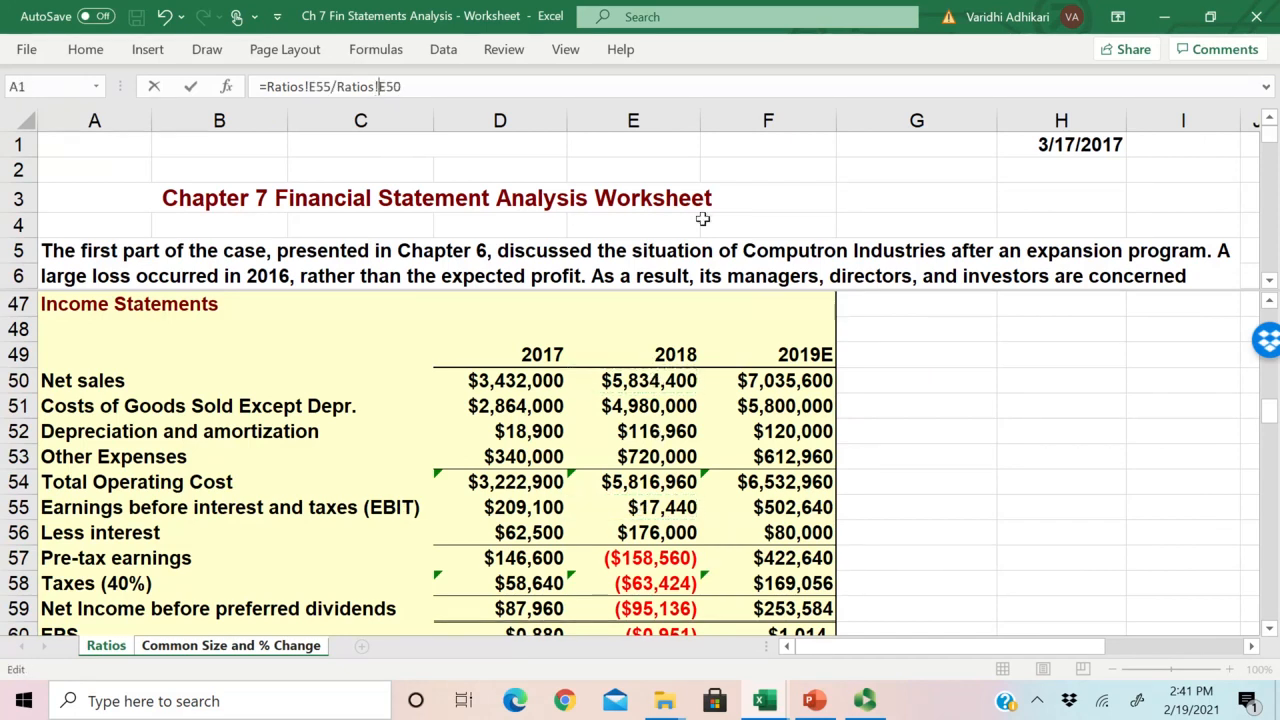
pyautogui.write('$E$')
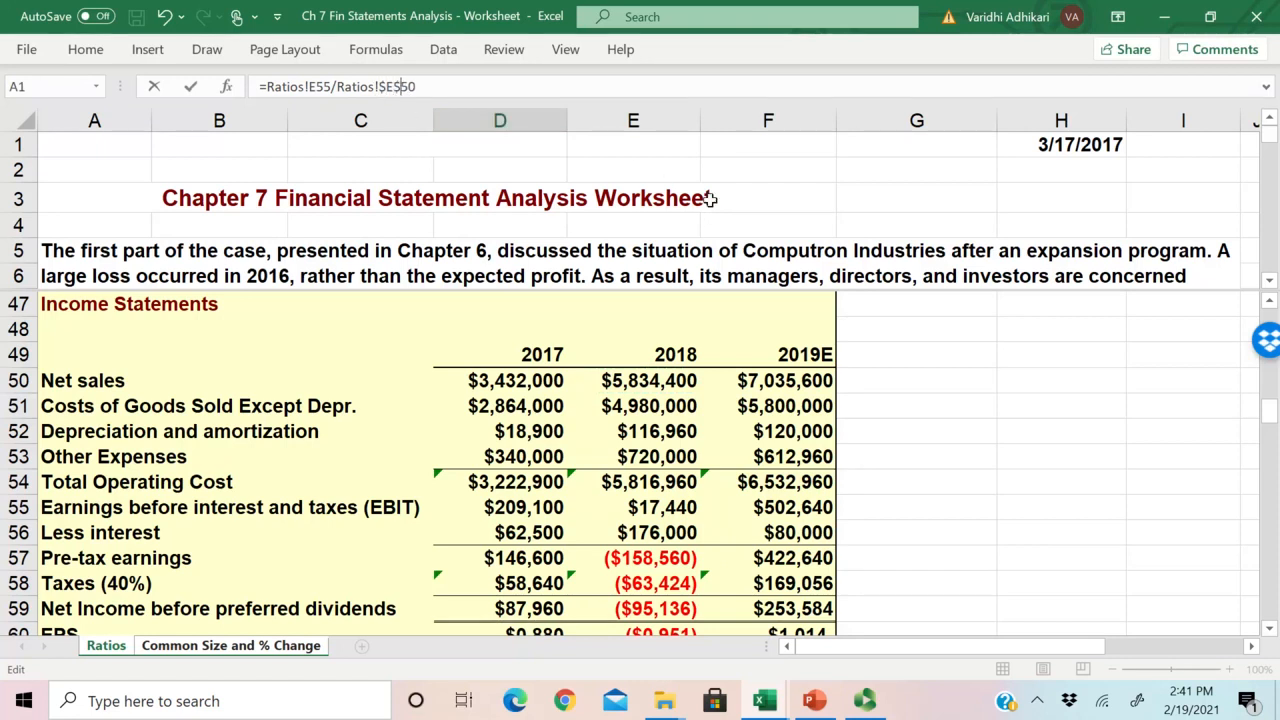
pyautogui.press('Return')
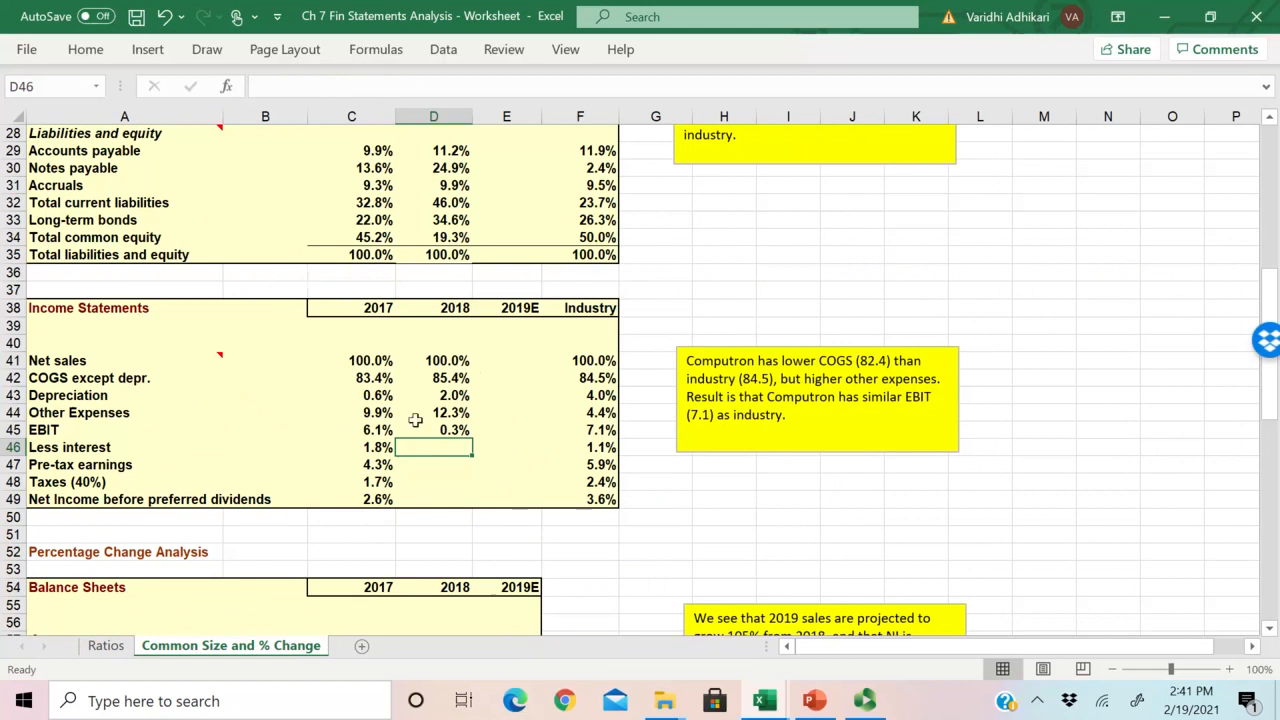
# Step: Copy the EBIT formula down through Pre-tax earnings in D47, and check it against E55:E57 on the Ratios sheet
pyautogui.click(433, 428)
pyautogui.moveTo(471, 437); pyautogui.dragTo(473, 453)
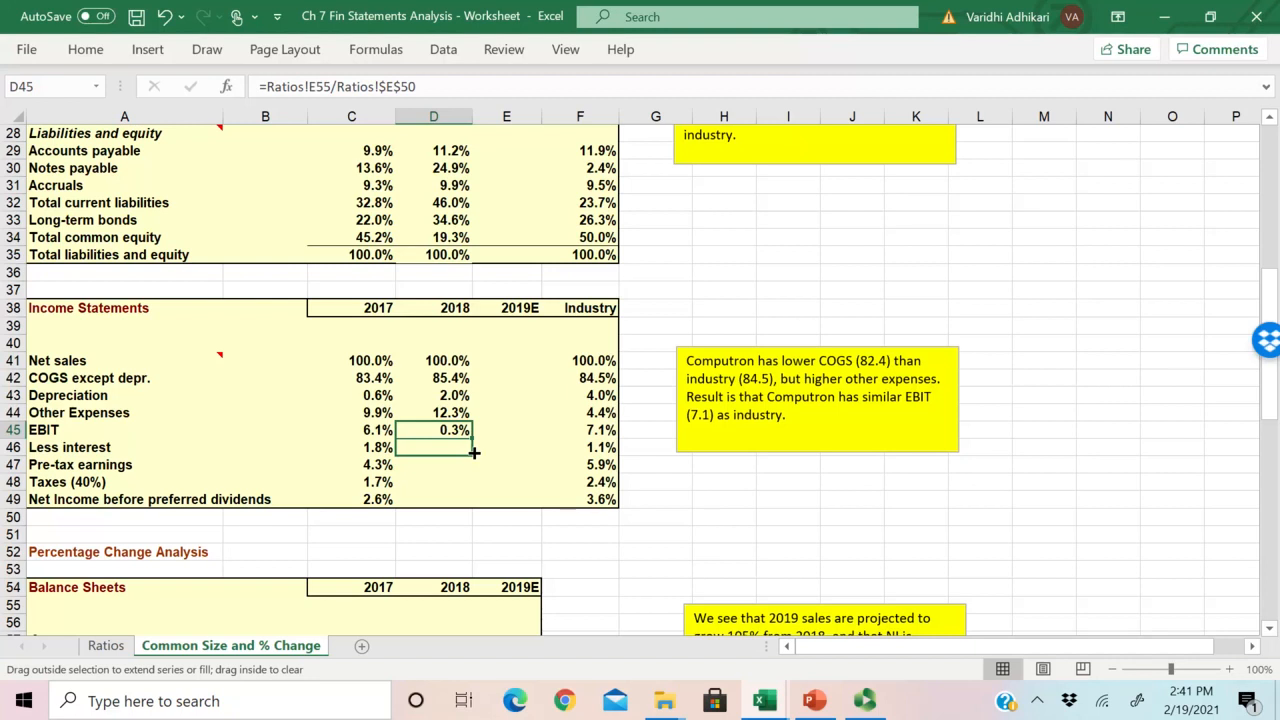
pyautogui.moveTo(475, 465); pyautogui.dragTo(475, 472)
pyautogui.click(105, 645)
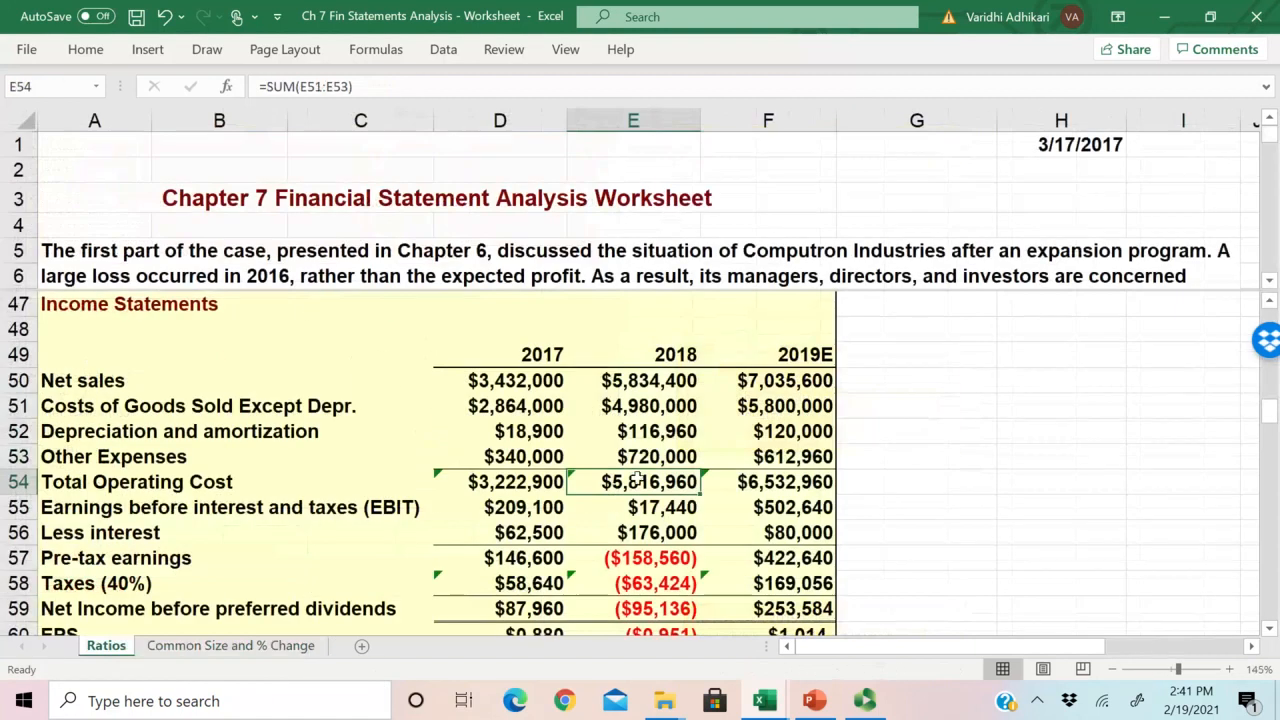
pyautogui.scroll(-2, 650, 459)
pyautogui.moveTo(650, 354); pyautogui.dragTo(650, 405)
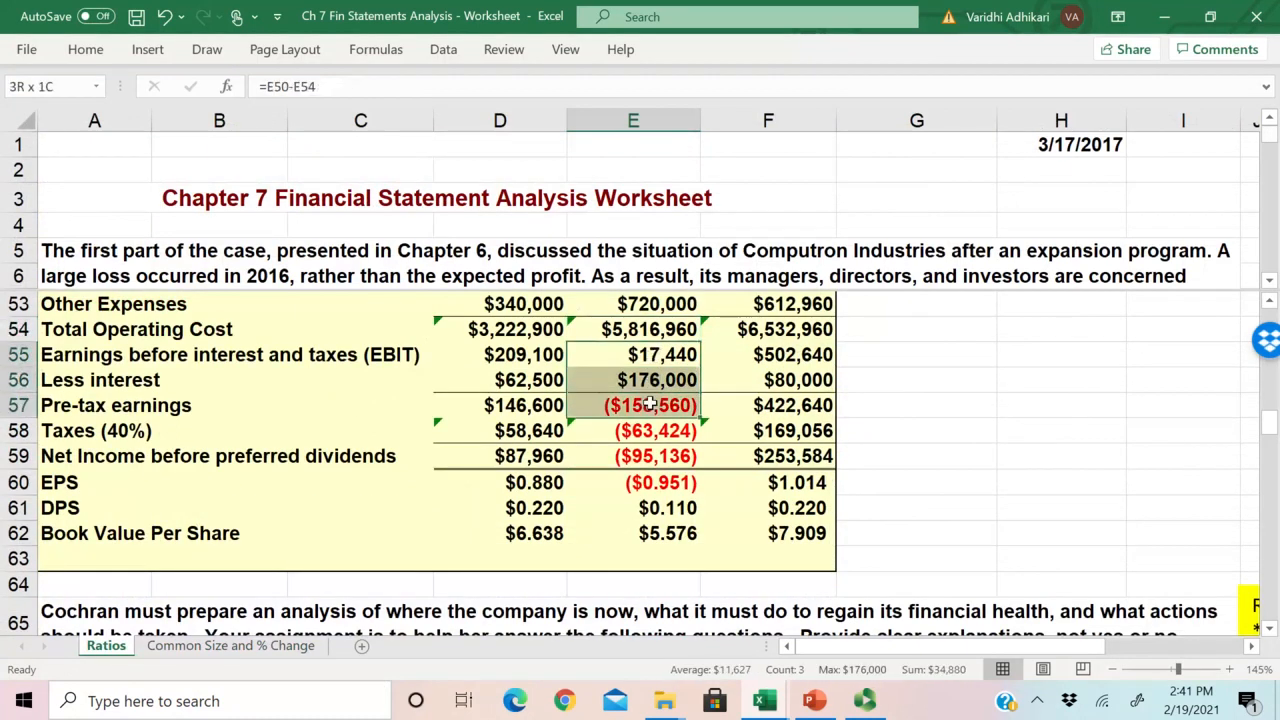
pyautogui.click(230, 645)
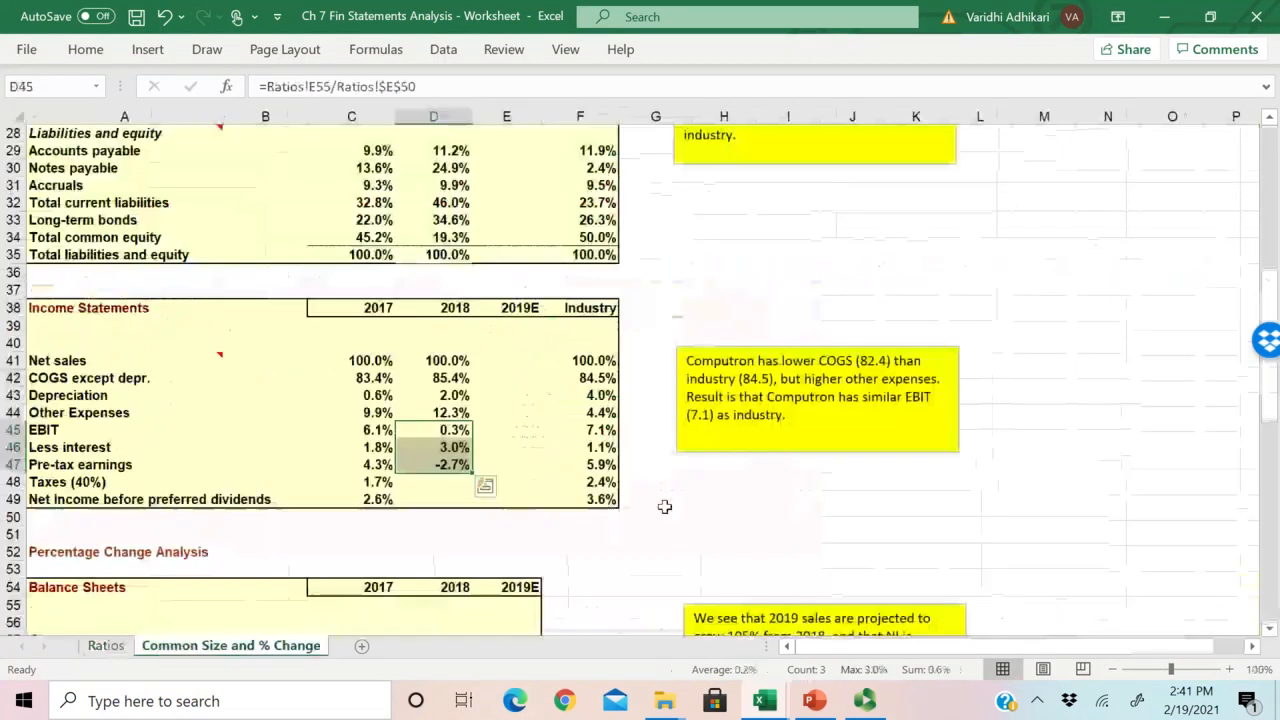
# Step: Extend the 2018 common size formula from Pre-tax earnings down to Taxes in D48 and Net Income before preferred dividends in D49
pyautogui.click(432, 483)
pyautogui.click(447, 464)
pyautogui.moveTo(472, 473); pyautogui.dragTo(471, 491)
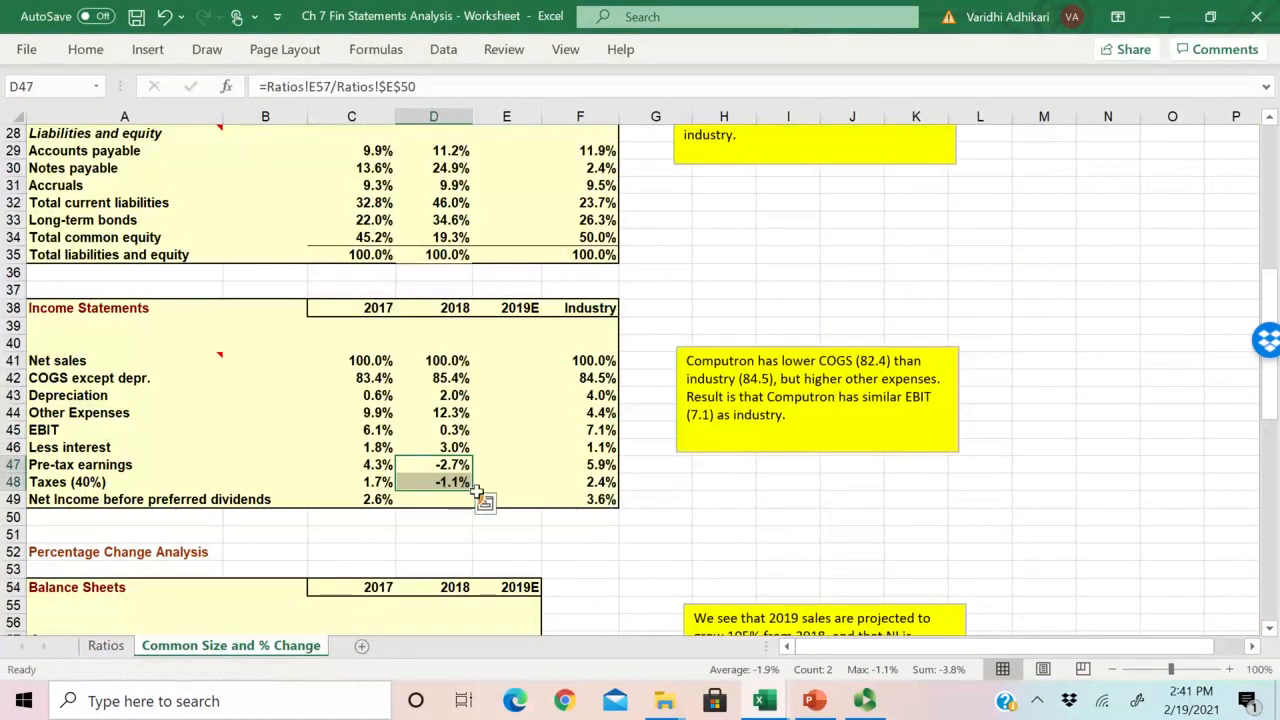
pyautogui.click(455, 482)
pyautogui.moveTo(472, 490); pyautogui.dragTo(472, 507)
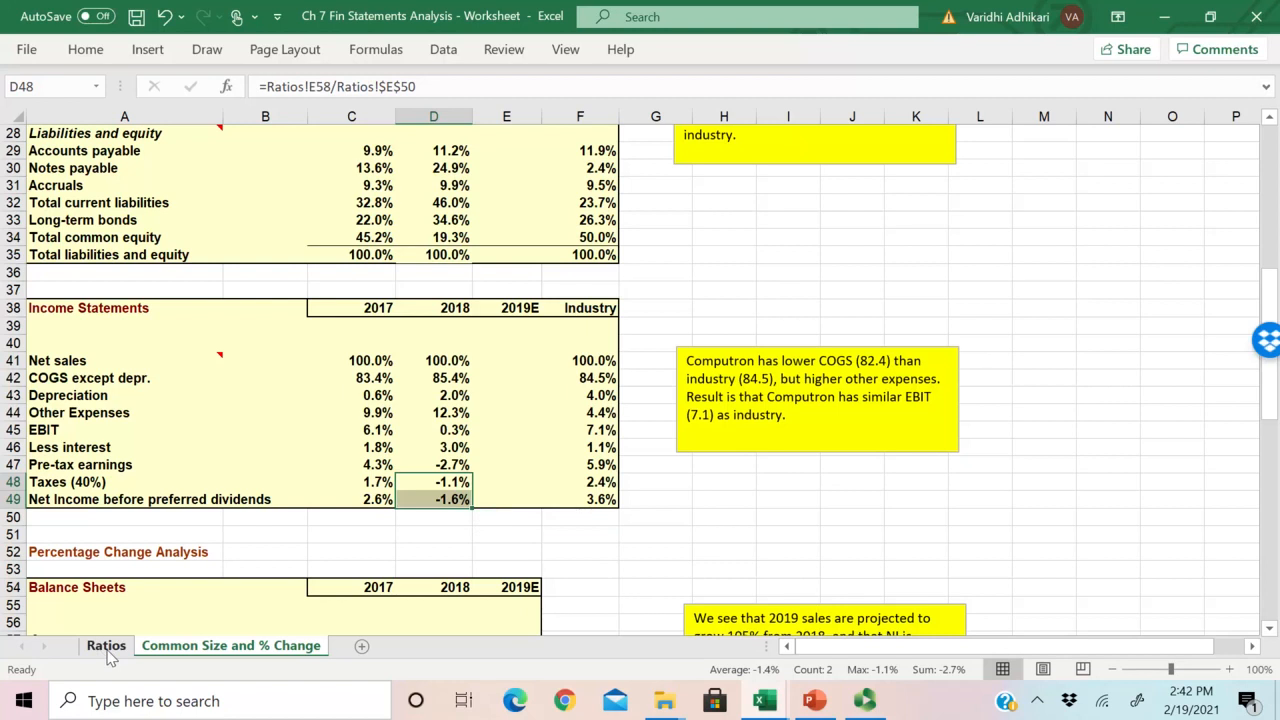
# Step: Check the 2018 Taxes and Net Income before preferred dividends amounts on the Ratios sheet against the common size statement
pyautogui.click(106, 646)
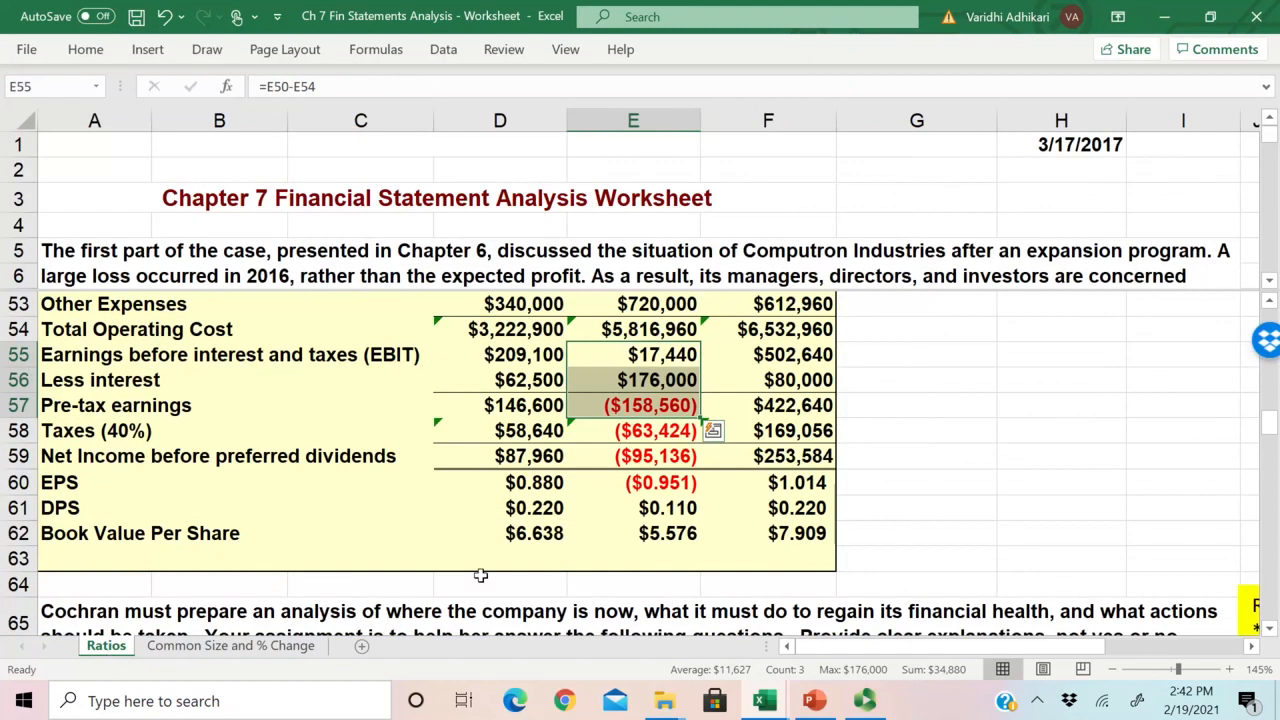
pyautogui.click(231, 646)
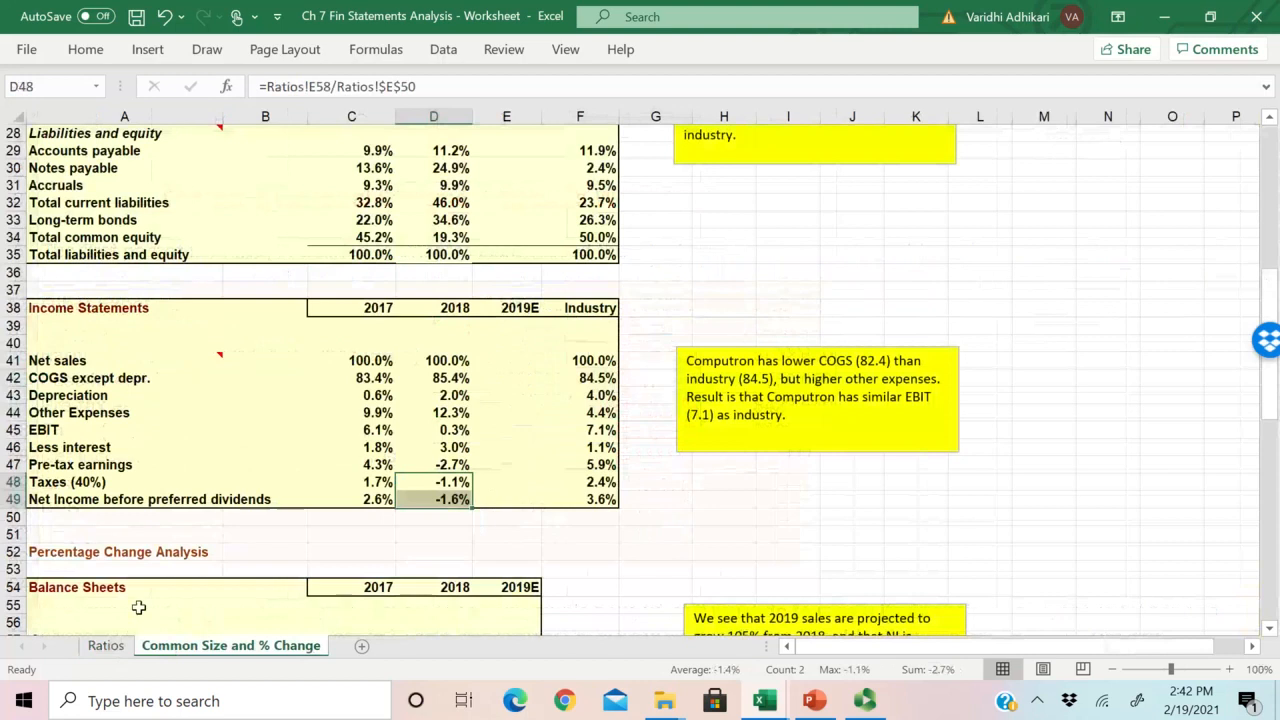
pyautogui.click(106, 646)
pyautogui.scroll(-2, 494, 520)
pyautogui.scroll(2, 620, 420)
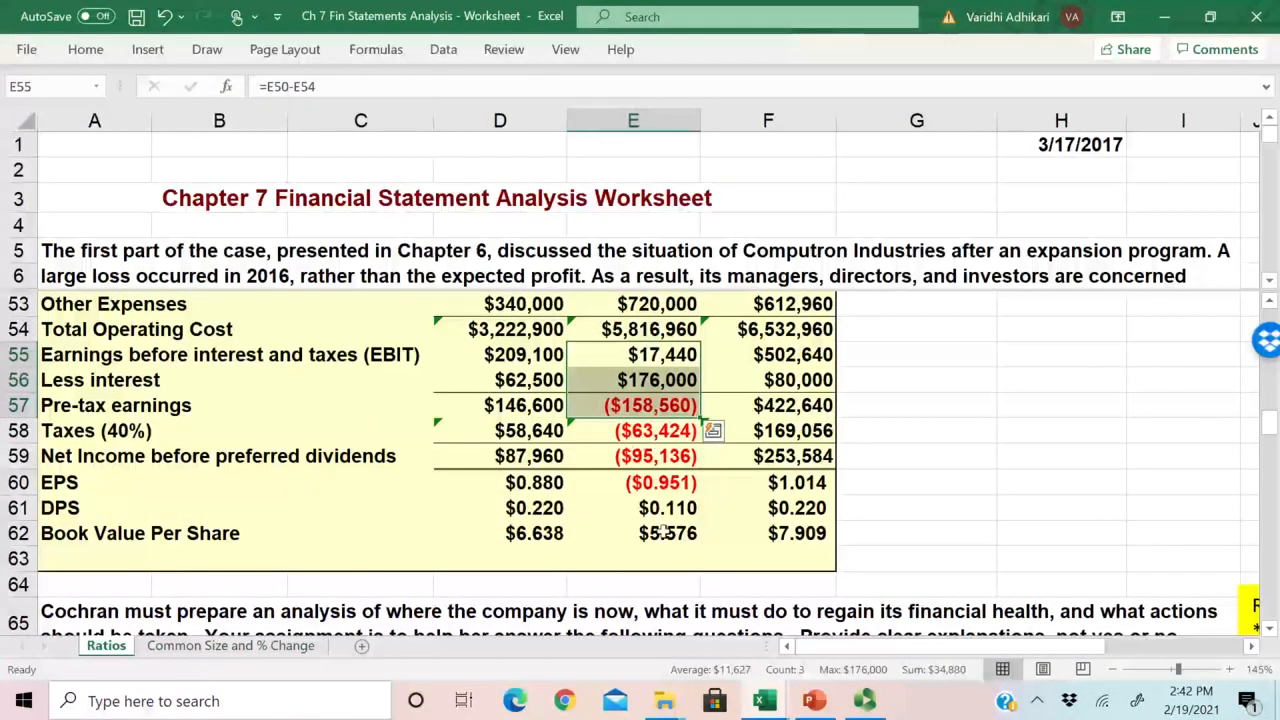
pyautogui.click(659, 460)
pyautogui.click(218, 646)
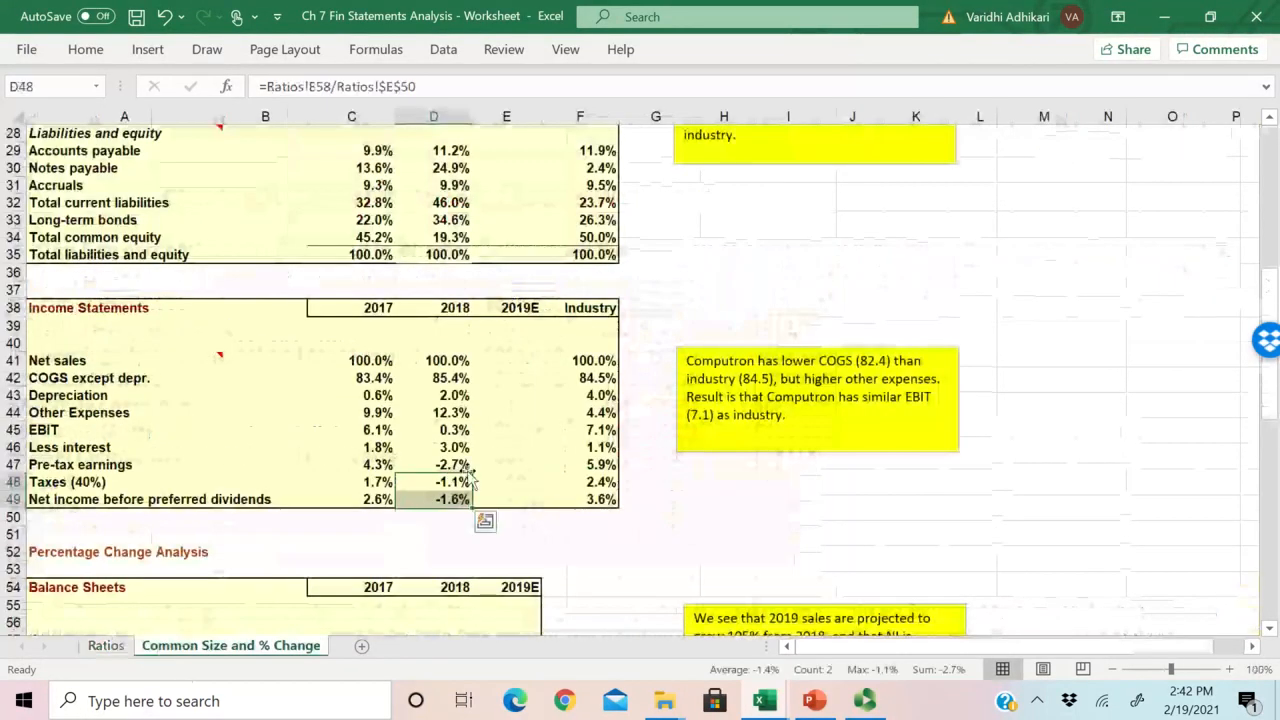
# Step: Copy the 2018 Net sales formula from D41 across to E41 for 2019E, and compare the references in both cells
pyautogui.click(449, 360)
pyautogui.scroll(2, 655, 513)
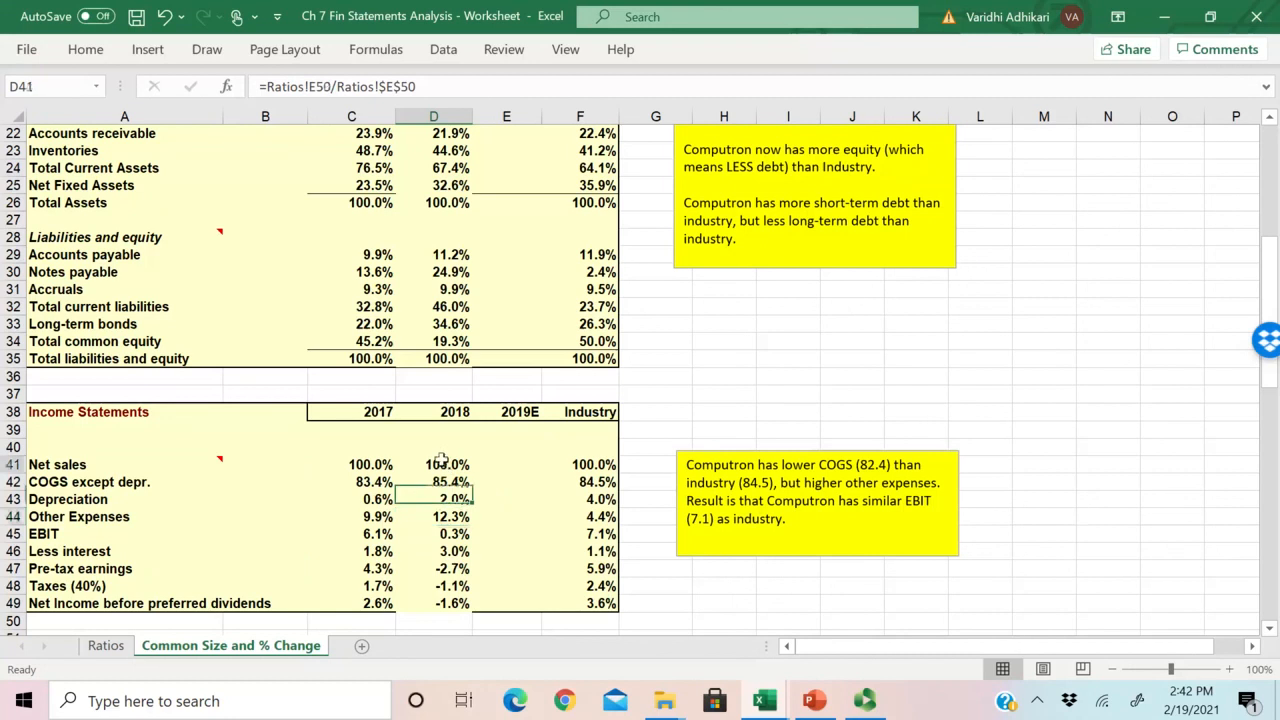
pyautogui.moveTo(473, 473); pyautogui.dragTo(513, 467)
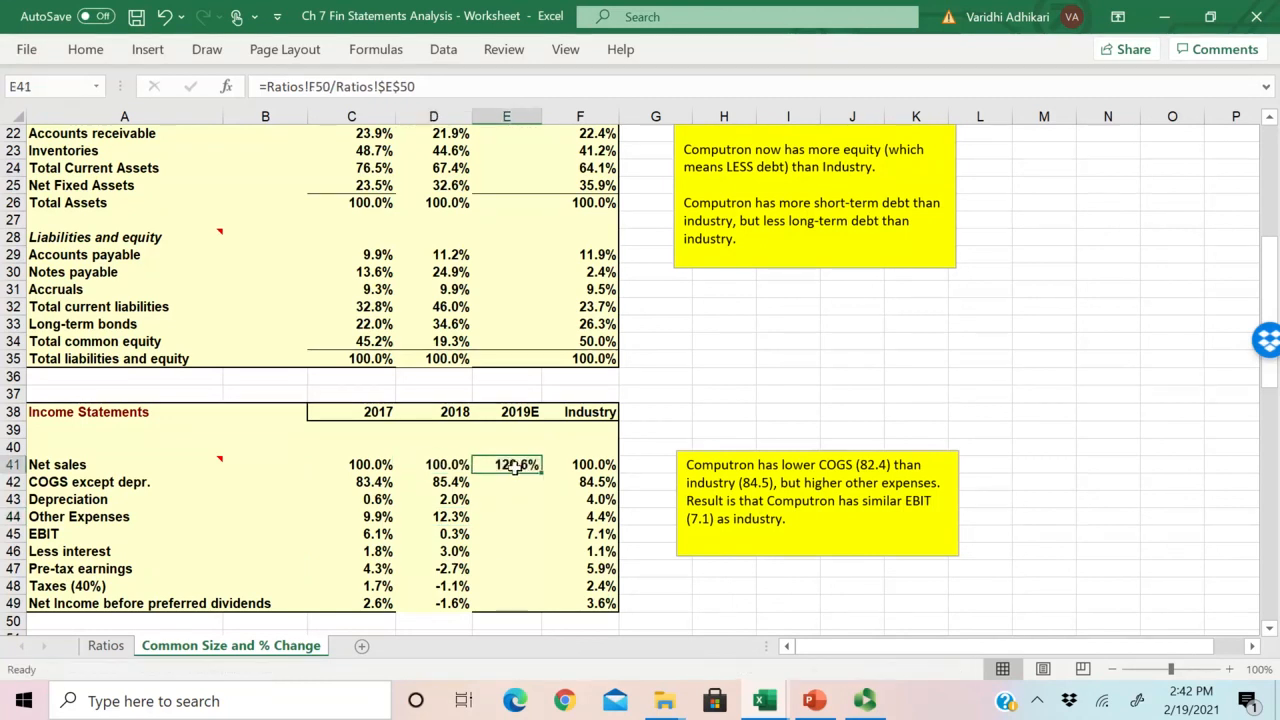
pyautogui.doubleClick(513, 467)
pyautogui.press('Escape')
pyautogui.click(104, 645)
pyautogui.click(230, 645)
pyautogui.doubleClick(506, 464)
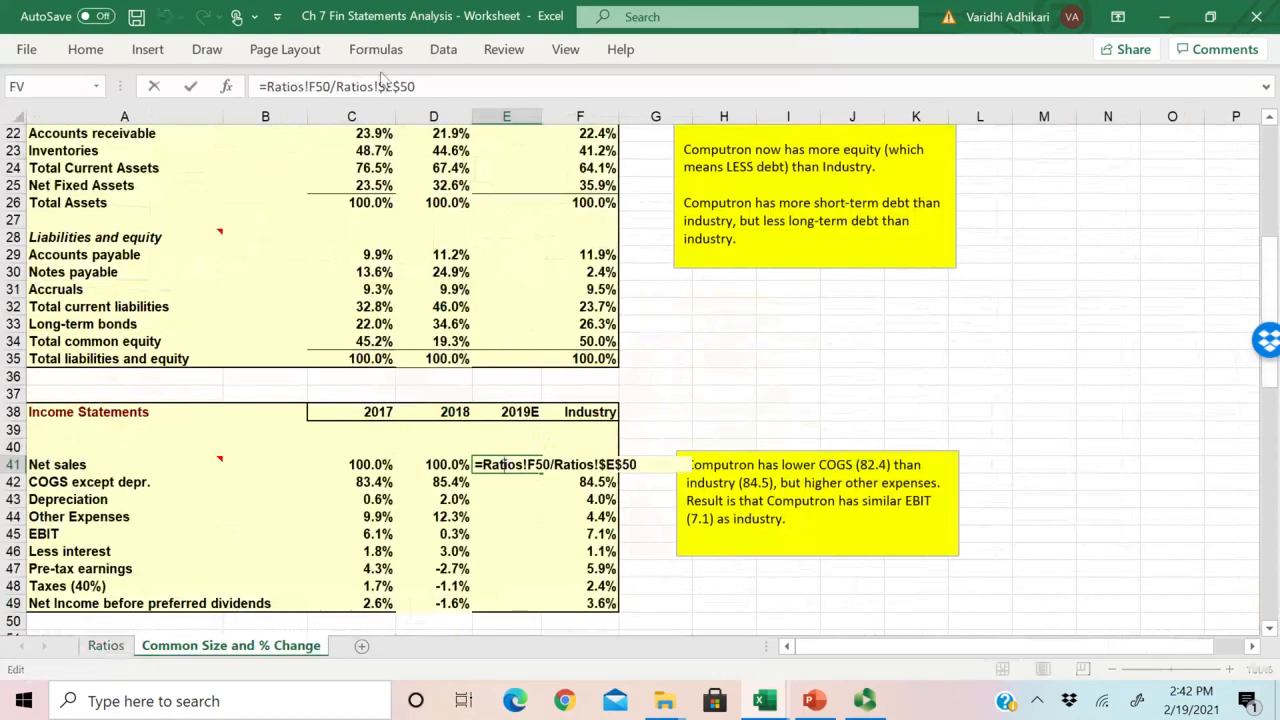
pyautogui.doubleClick(445, 464)
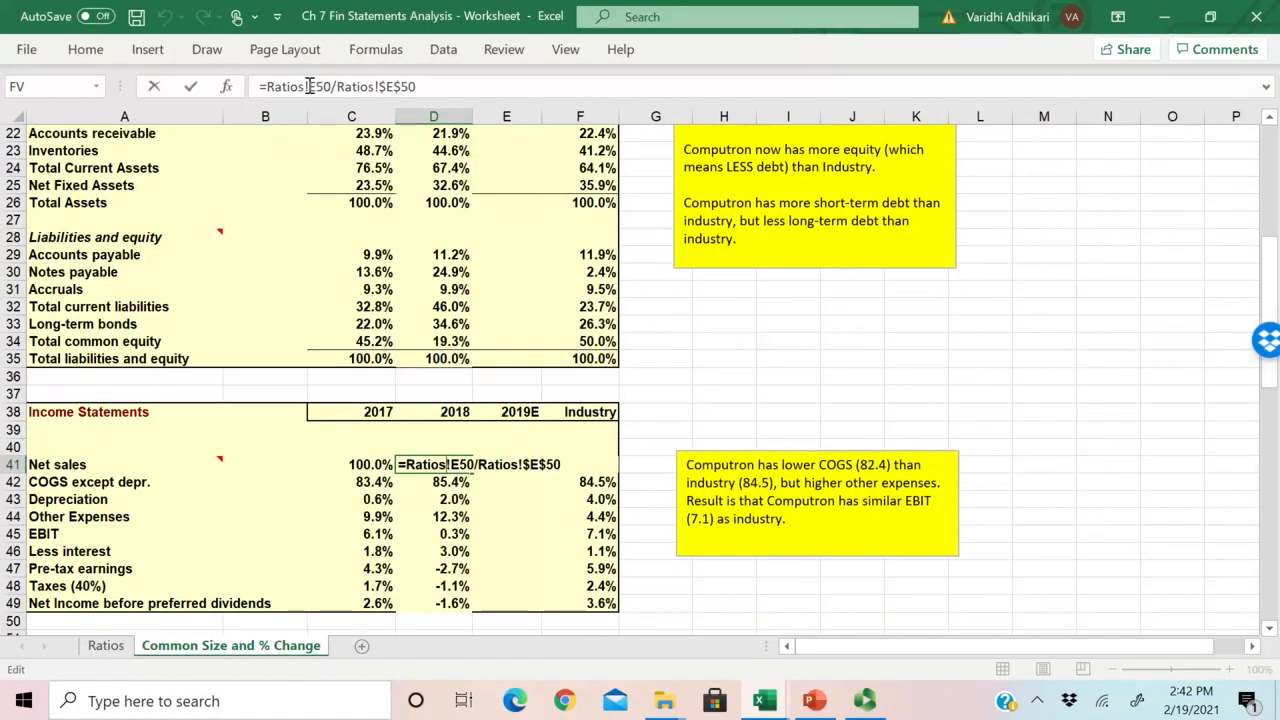
pyautogui.click(506, 464)
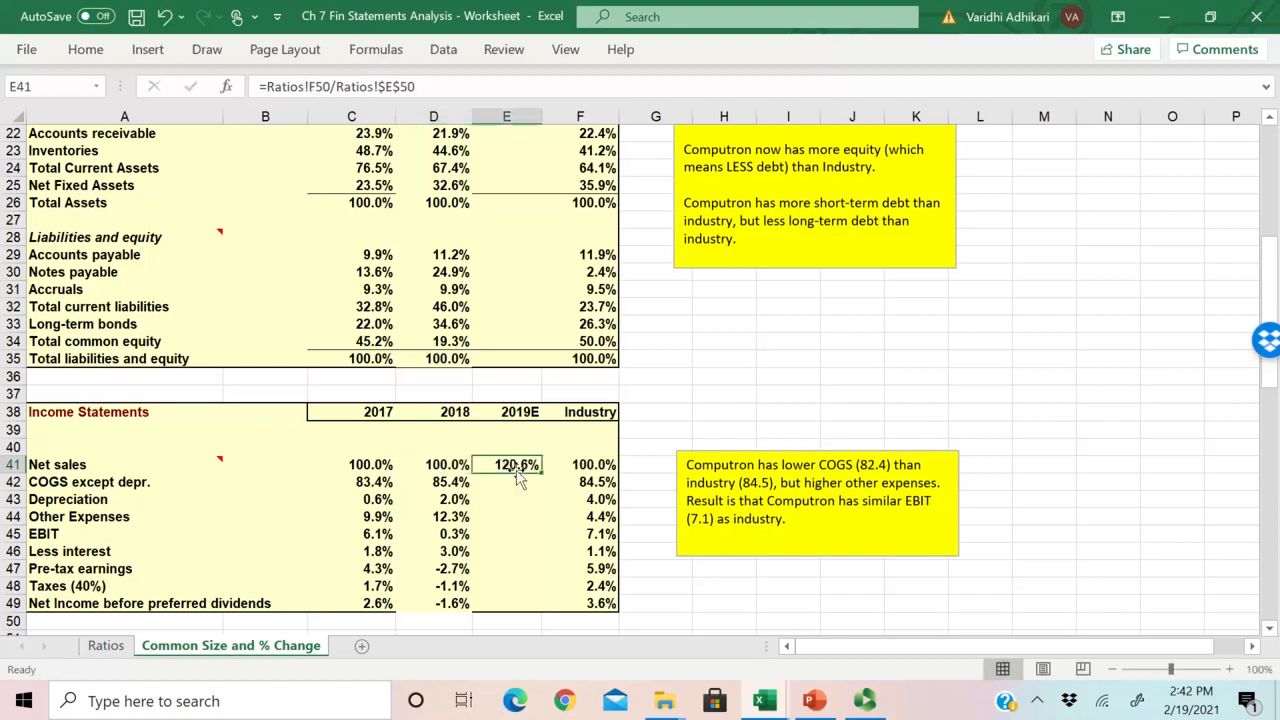
# Step: Locate 2019E Net sales in F50 on the Ratios sheet, and correct the common size formula in E41 to =Ratios!F50/Ratios!$F$50
pyautogui.hotkey('ctrl', 'pageup')
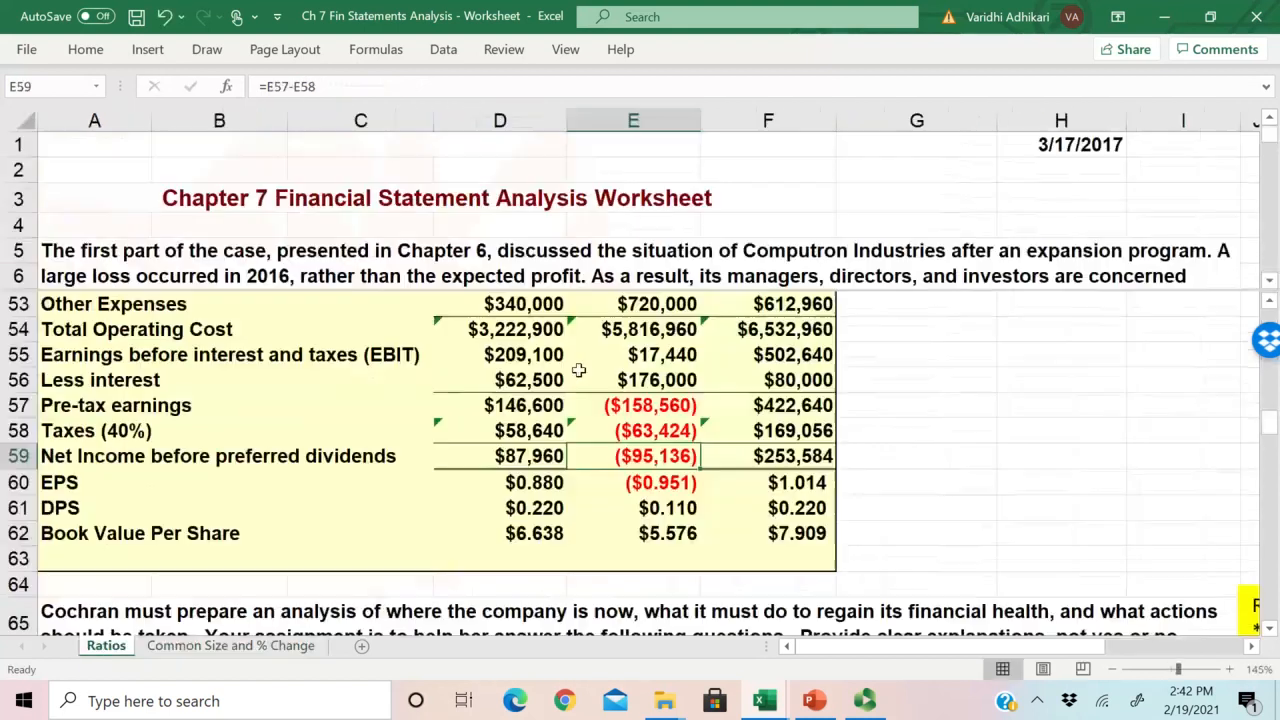
pyautogui.scroll(5, 773, 330)
pyautogui.scroll(-2, 800, 460)
pyautogui.doubleClick(780, 458)
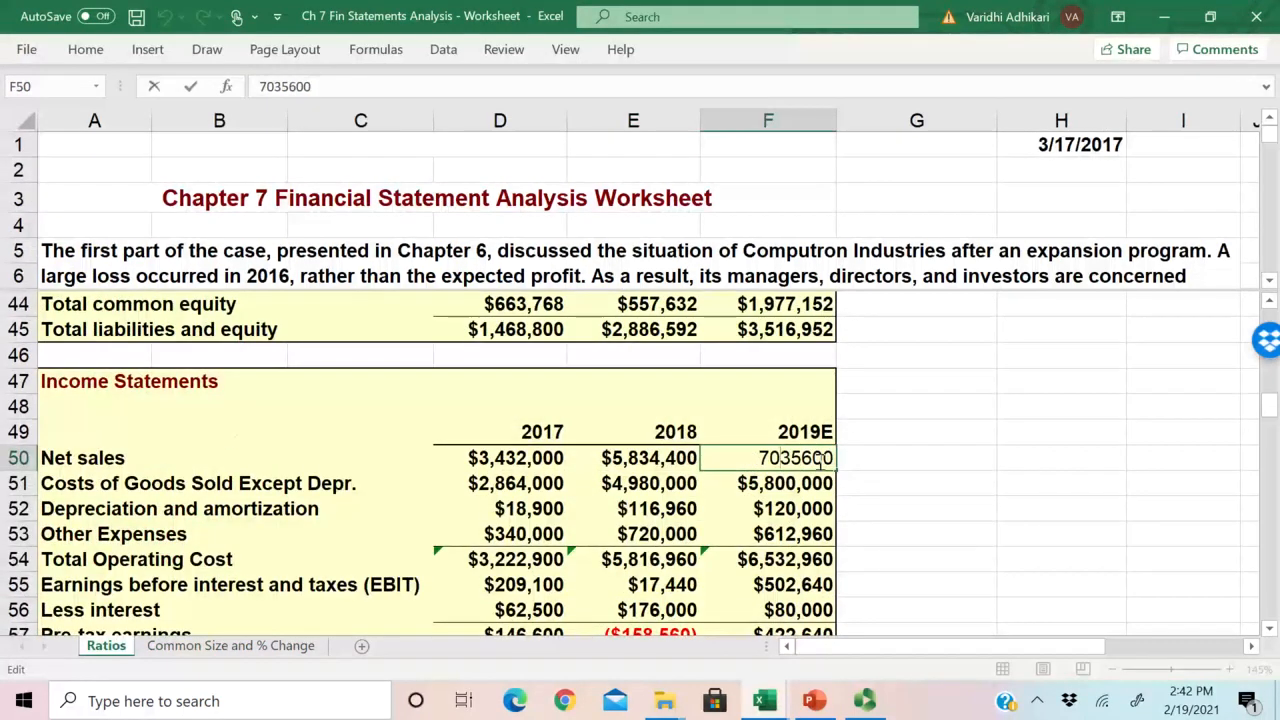
pyautogui.press('Escape')
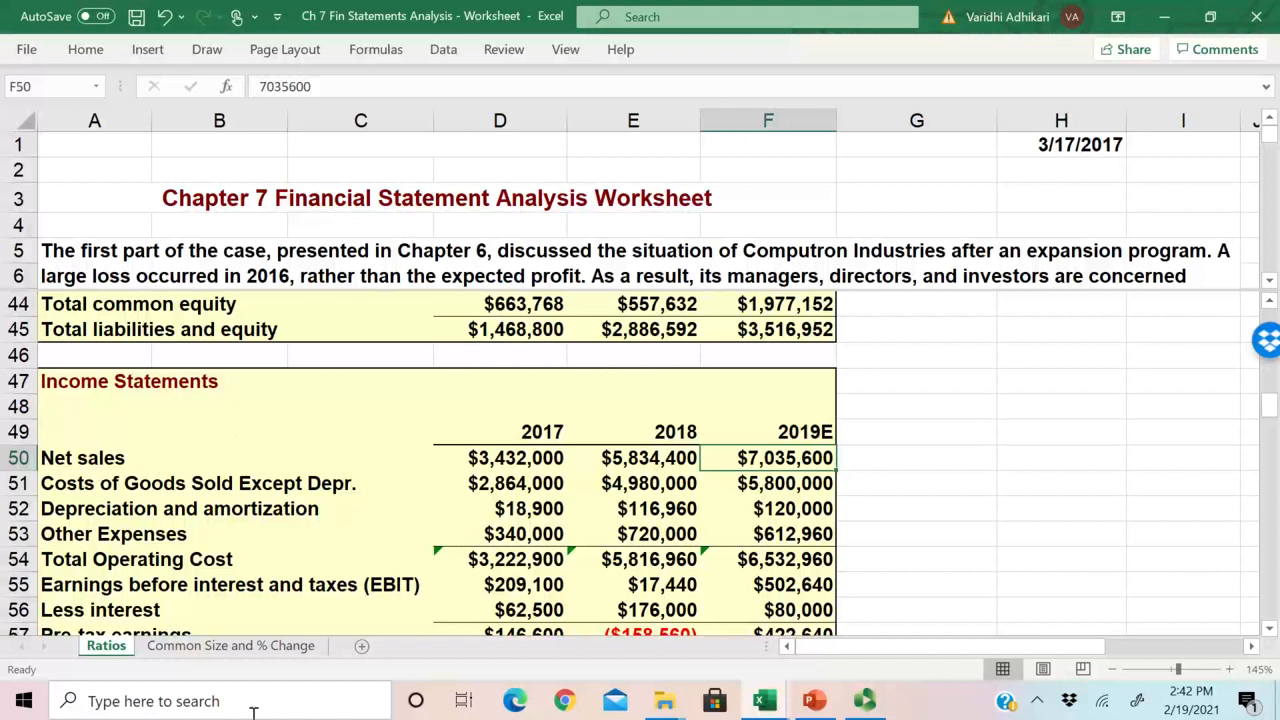
pyautogui.click(230, 645)
pyautogui.doubleClick(520, 461)
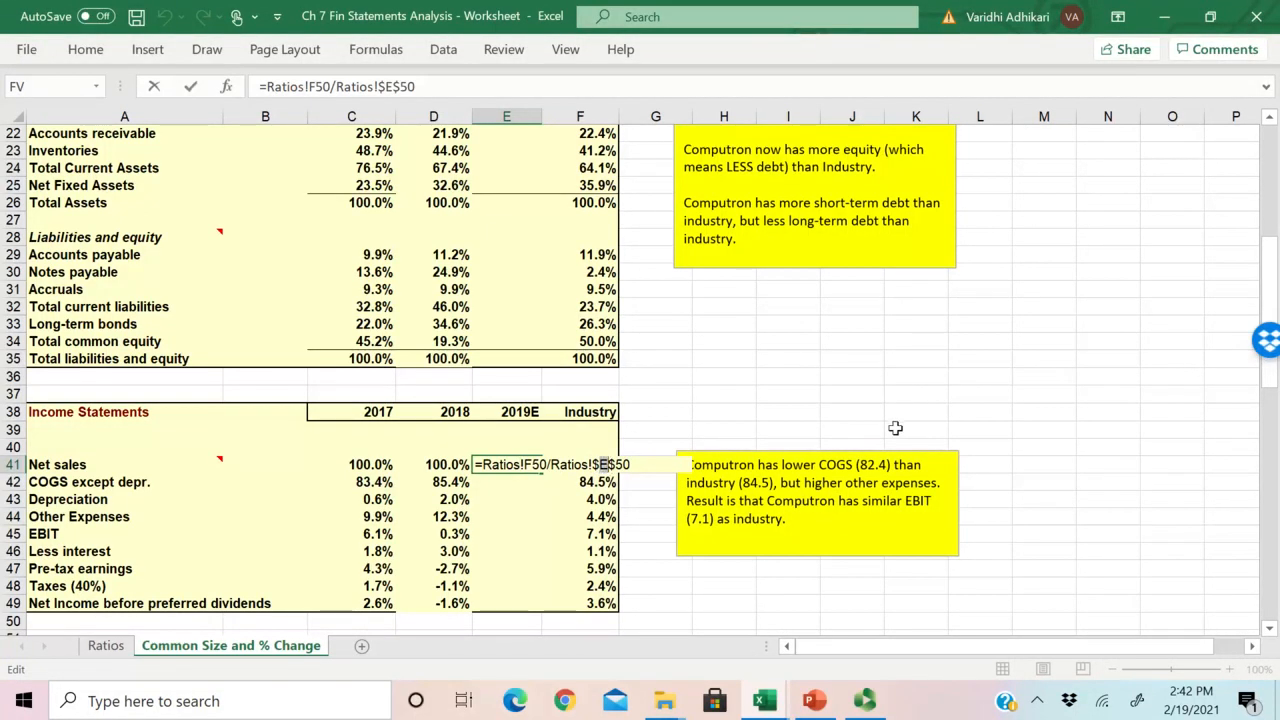
pyautogui.press('Return')
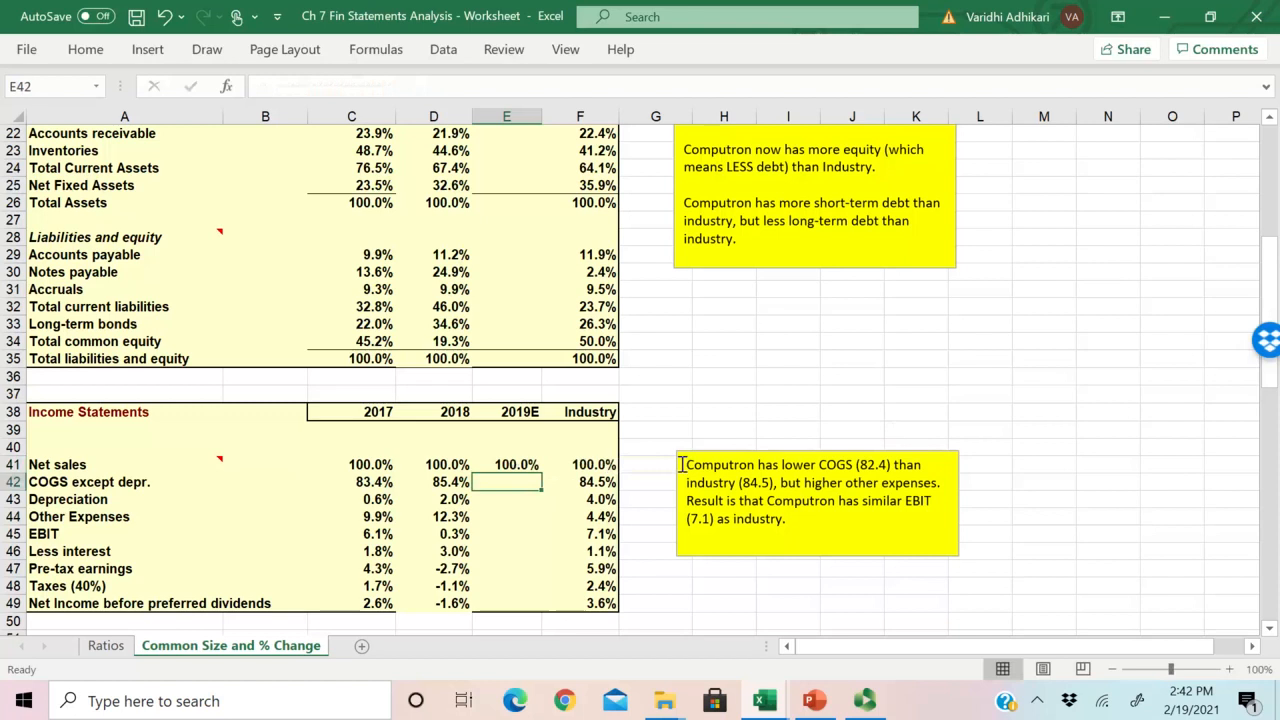
# Step: Verify the 2019E Net sales formula in E41 and copy it down through Other Expenses in E44
pyautogui.doubleClick(510, 464)
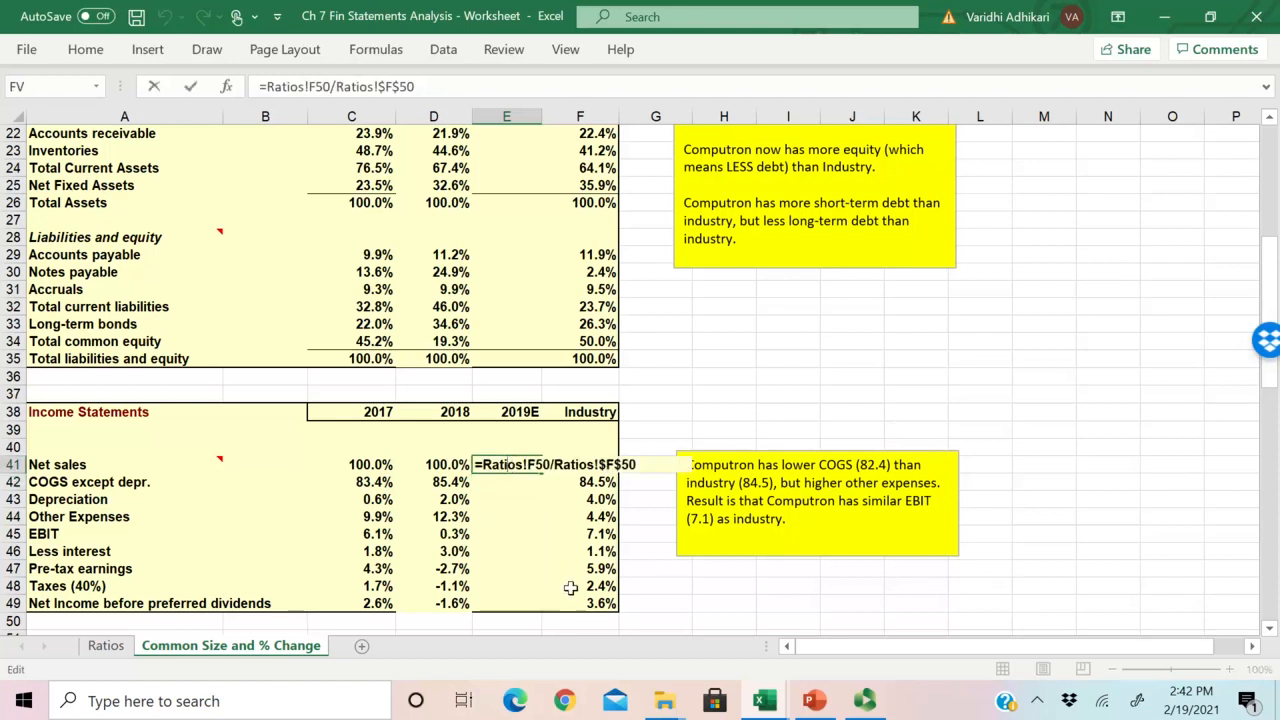
pyautogui.press('Escape')
pyautogui.moveTo(545, 476); pyautogui.dragTo(545, 539)
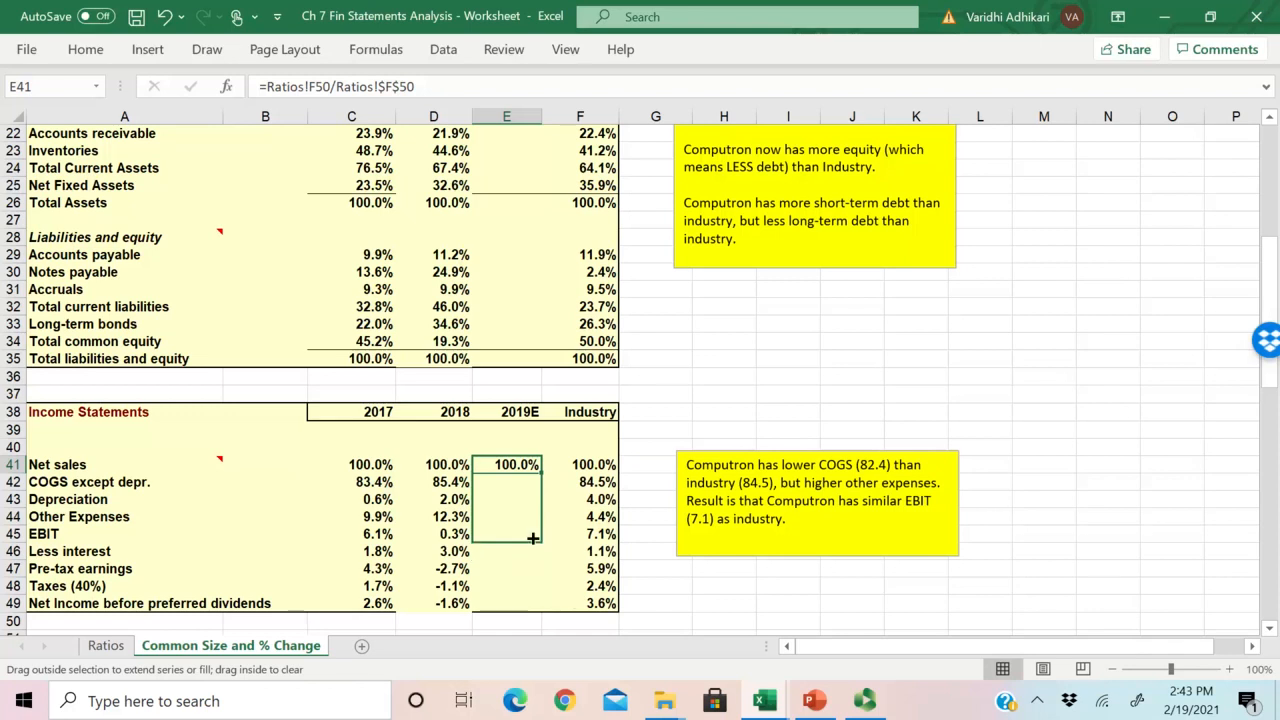
pyautogui.moveTo(533, 538); pyautogui.dragTo(533, 538)
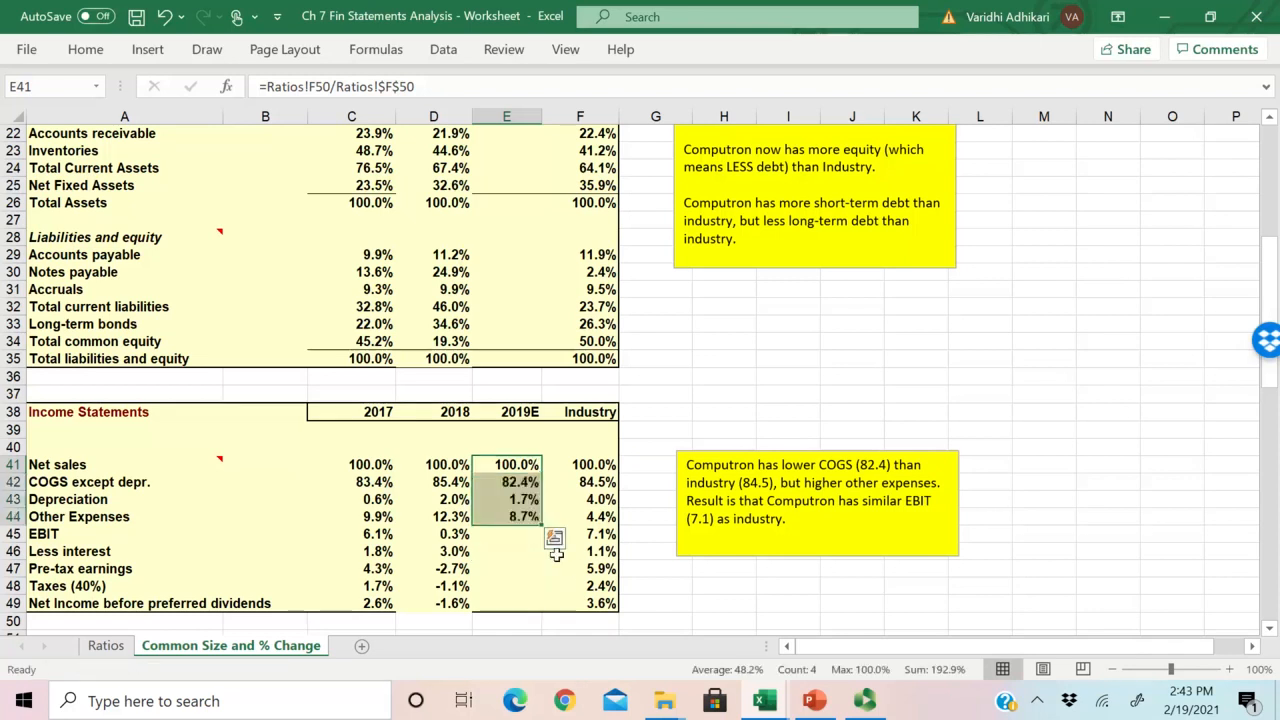
pyautogui.click(505, 516)
# Step: Copy the 2018 EBIT formula from D45 to E45 and change it to =Ratios!F55/Ratios!$F$50
pyautogui.click(449, 533)
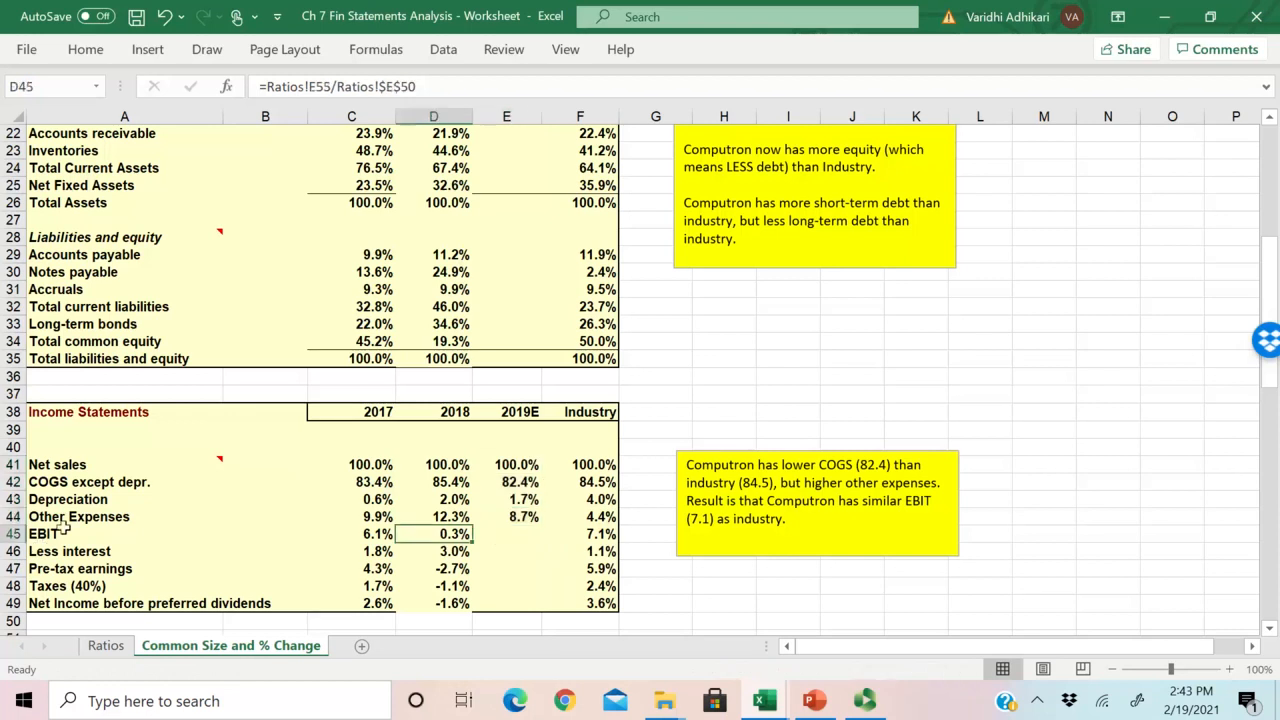
pyautogui.doubleClick(441, 533)
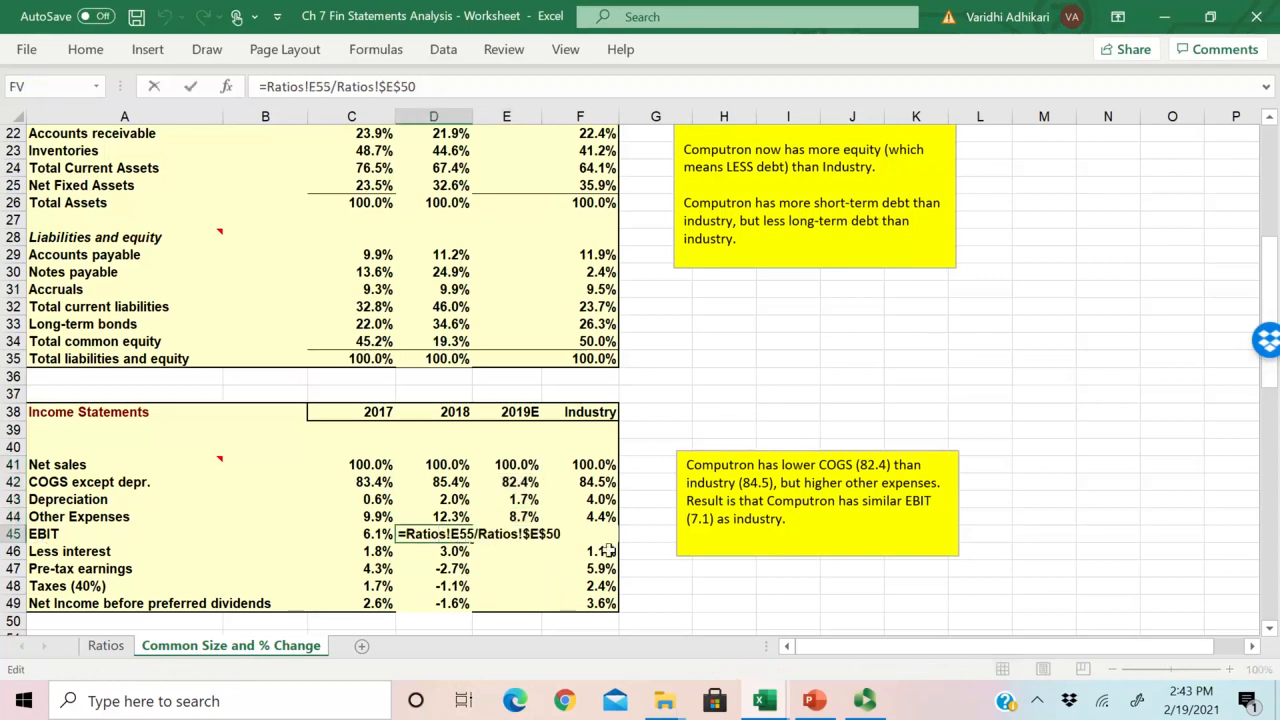
pyautogui.press('Escape')
pyautogui.moveTo(486, 547); pyautogui.dragTo(525, 545)
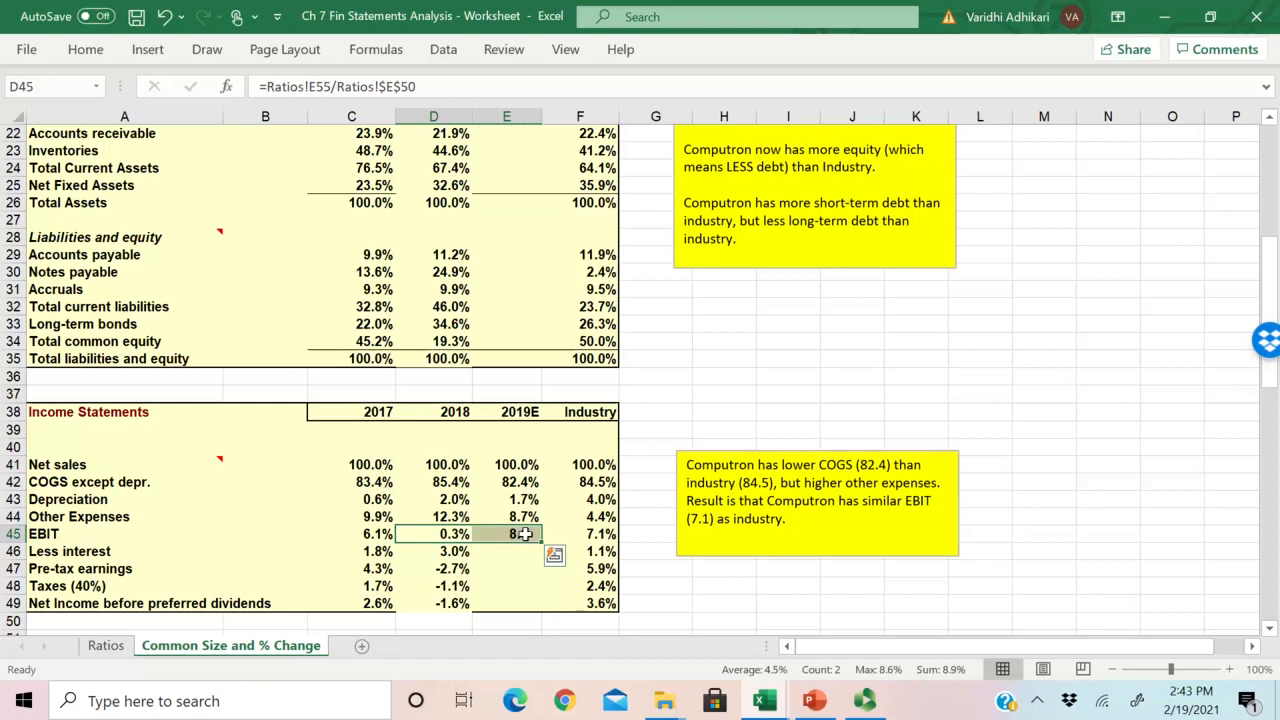
pyautogui.doubleClick(520, 537)
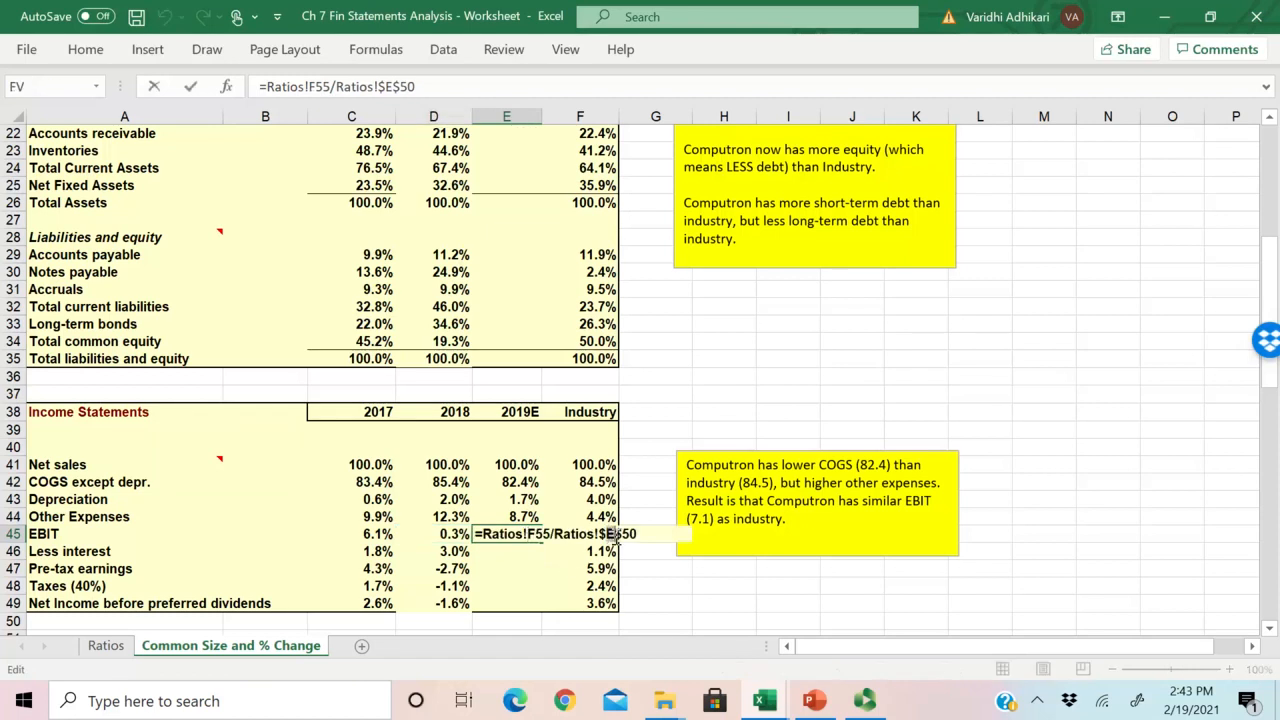
pyautogui.write('F')
pyautogui.press('Return')
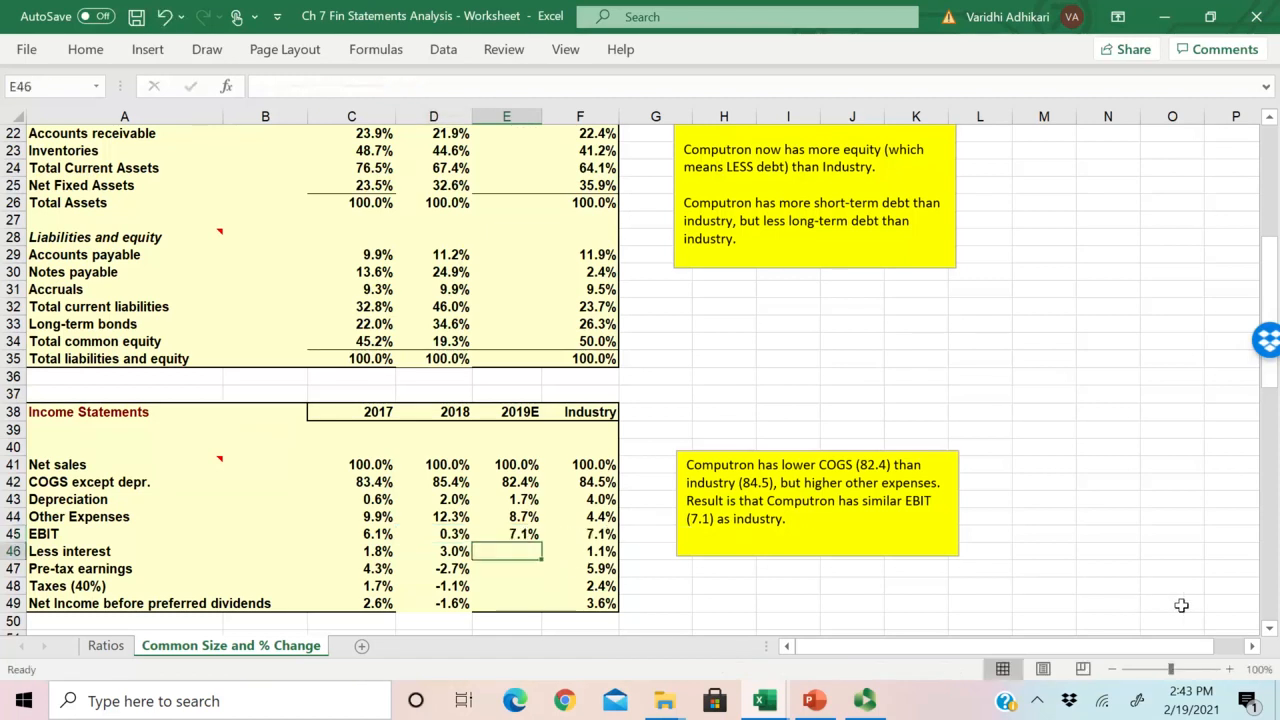
# Step: Copy the 2019E EBIT formula down through Net Income before preferred dividends in E49, and check the formula in E49
pyautogui.click(512, 533)
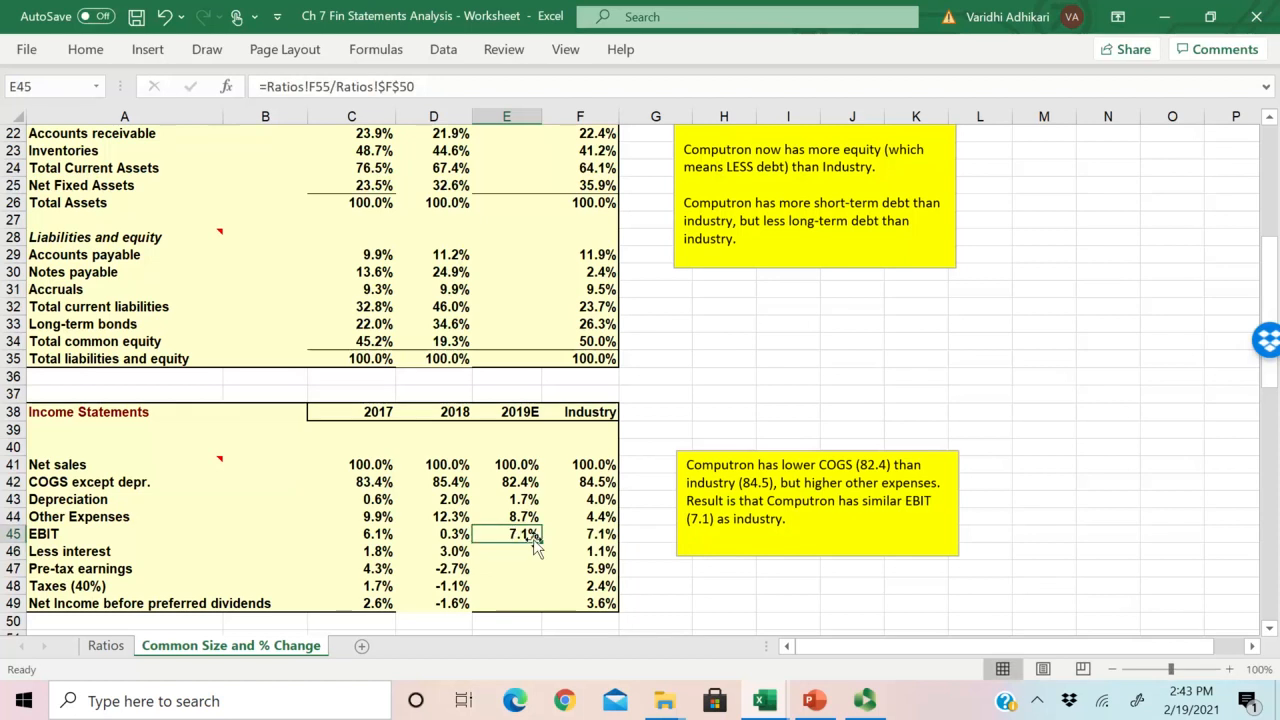
pyautogui.moveTo(541, 540); pyautogui.dragTo(550, 608)
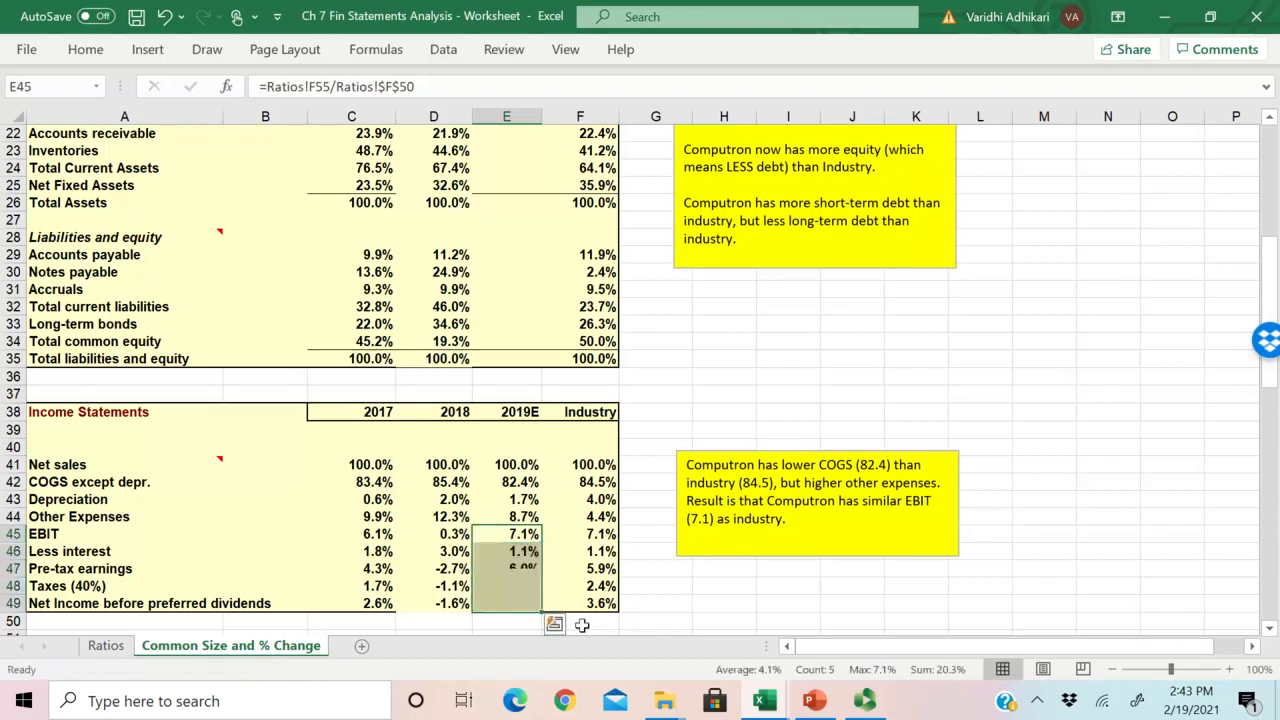
pyautogui.click(524, 620)
pyautogui.click(504, 601)
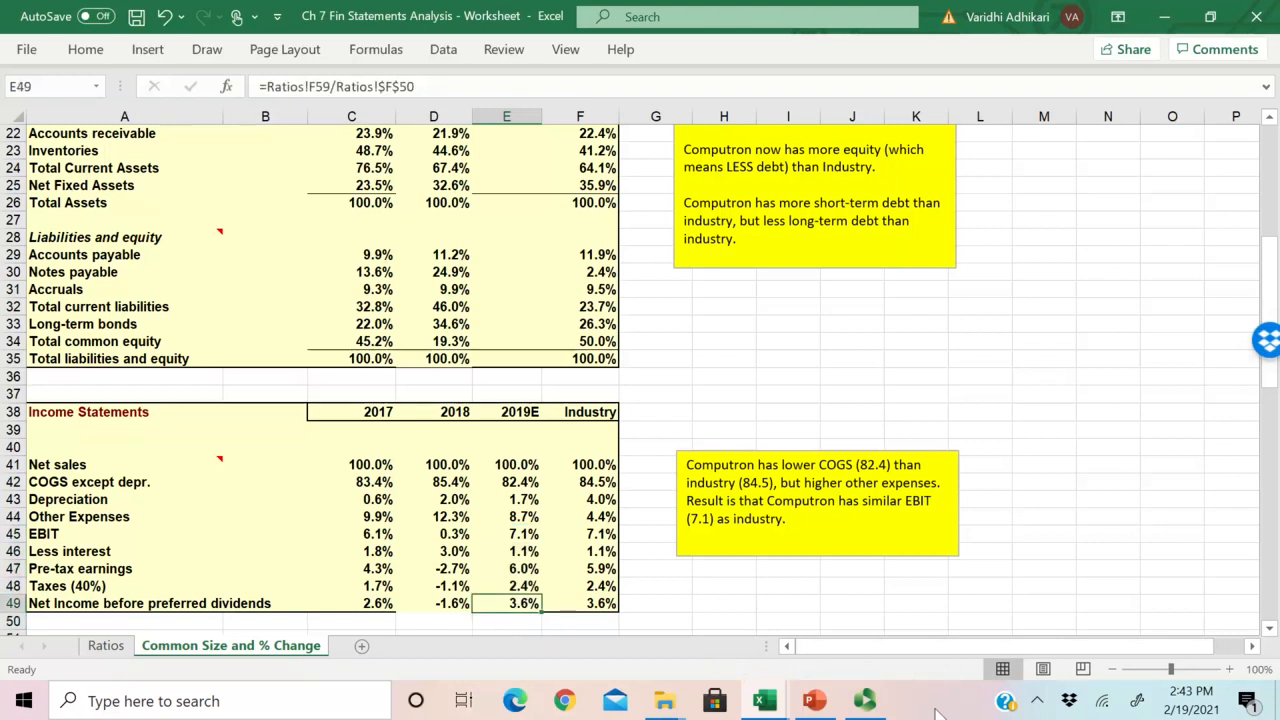
pyautogui.doubleClick(515, 603)
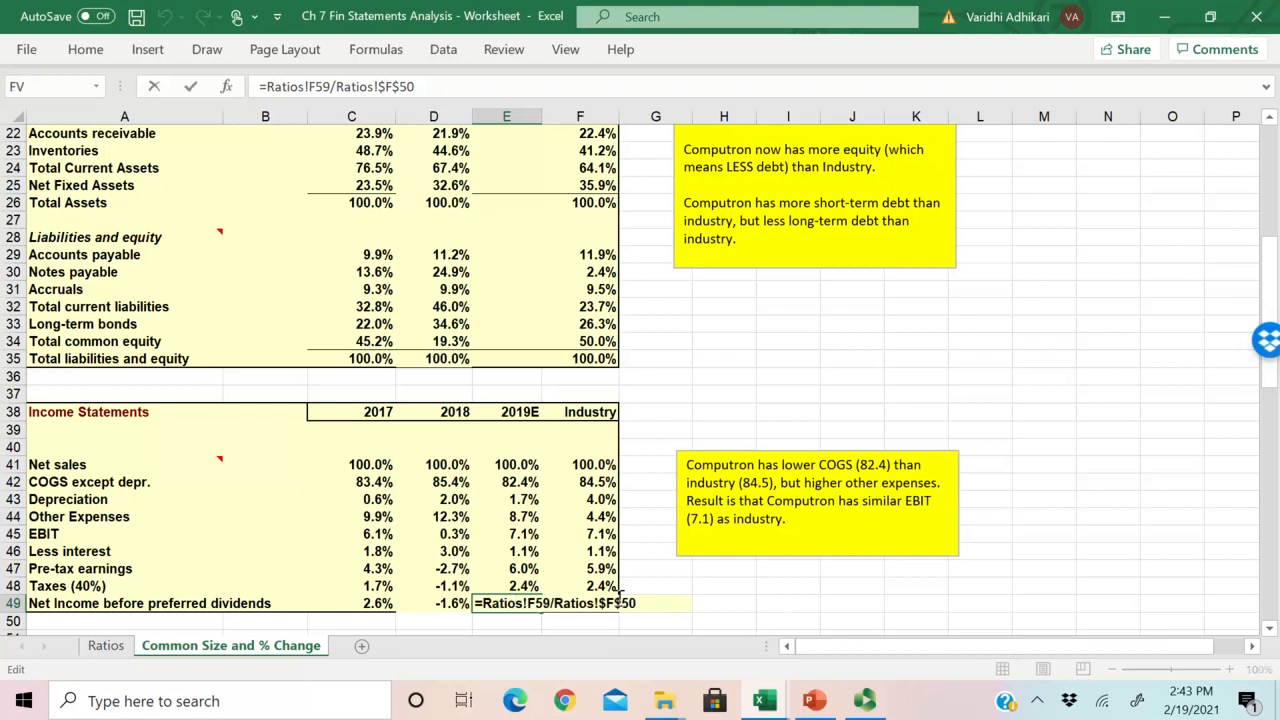
pyautogui.press('Escape')
# Step: Review the 2019E common size income statement, comparing Net Income and COGS except depr. with the Industry column
pyautogui.scroll(-1, 512, 569)
pyautogui.moveTo(516, 551); pyautogui.dragTo(150, 552)
pyautogui.moveTo(520, 551)
pyautogui.mouseDown()
pyautogui.moveTo(508, 414)
pyautogui.moveTo(518, 556)
pyautogui.mouseUp()
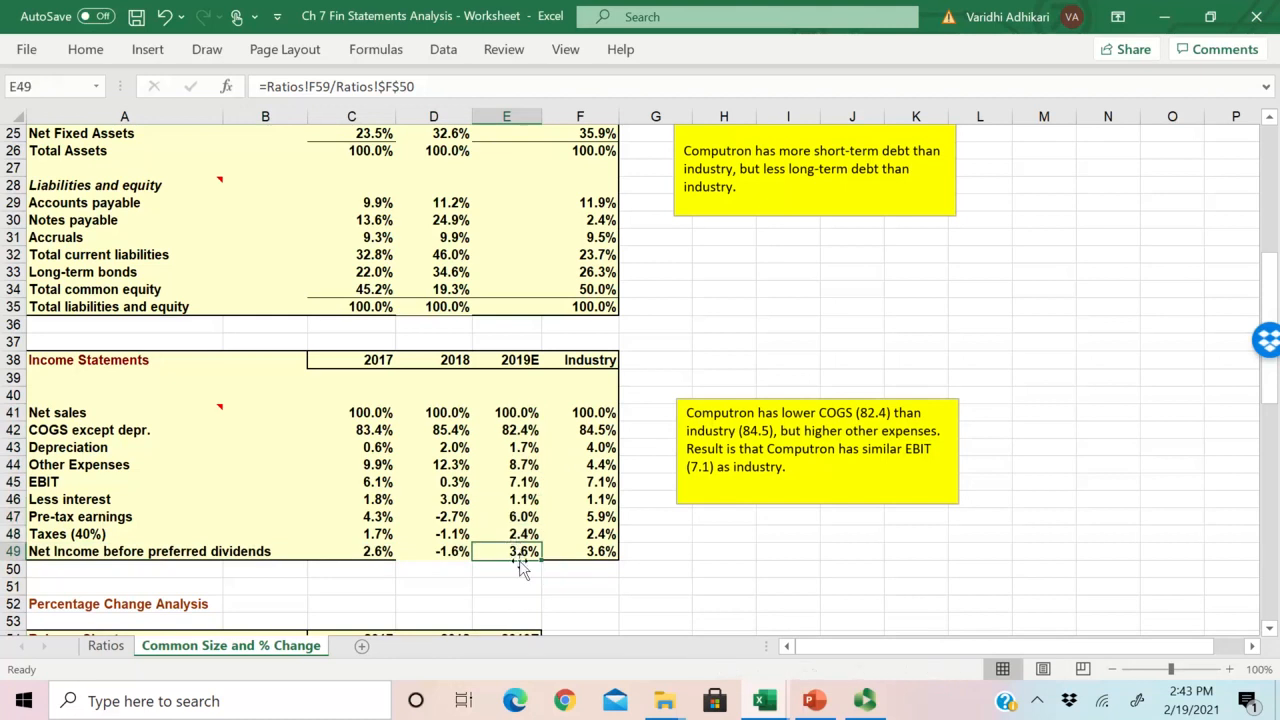
pyautogui.click(524, 565)
pyautogui.click(517, 548)
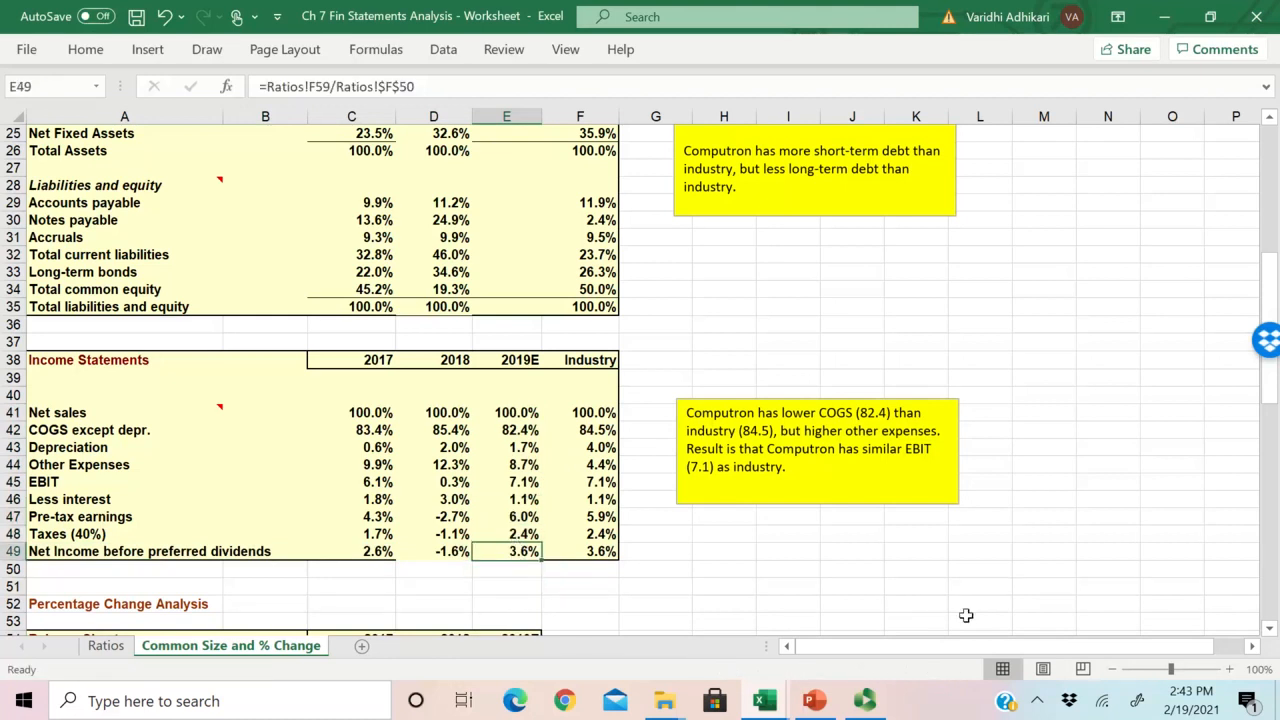
pyautogui.scroll(-2, 859, 528)
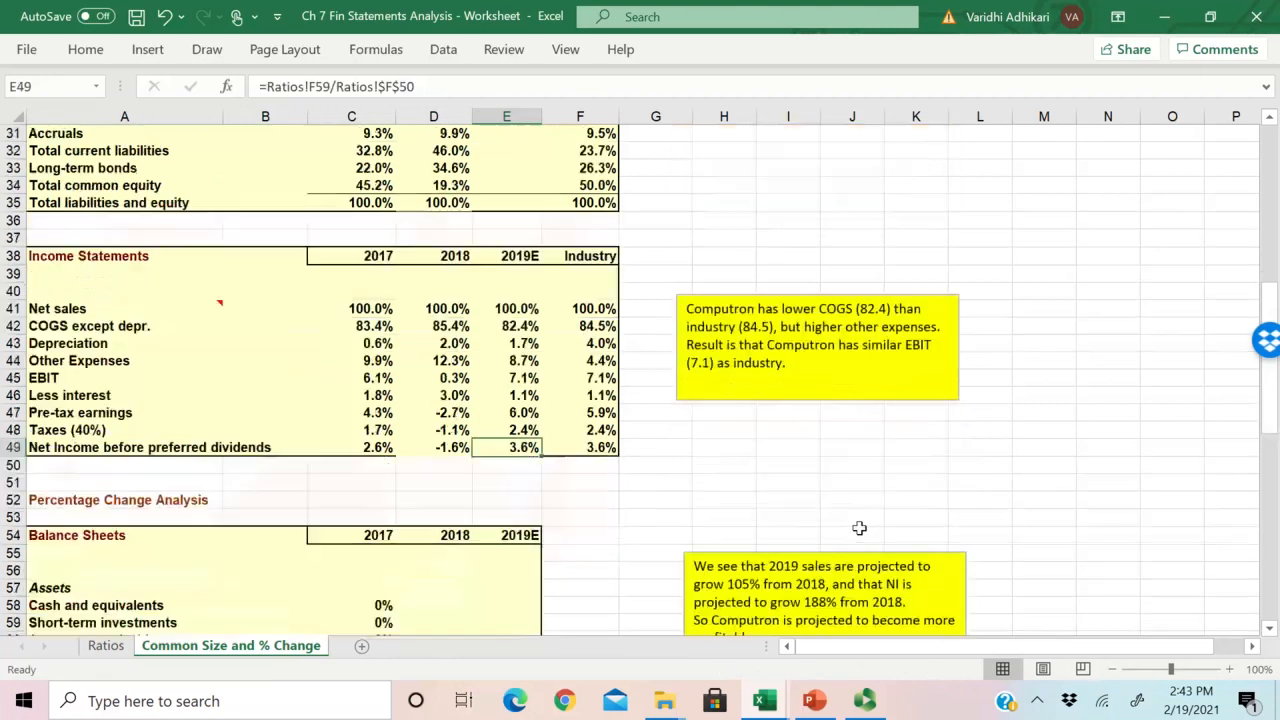
pyautogui.scroll(1, 859, 528)
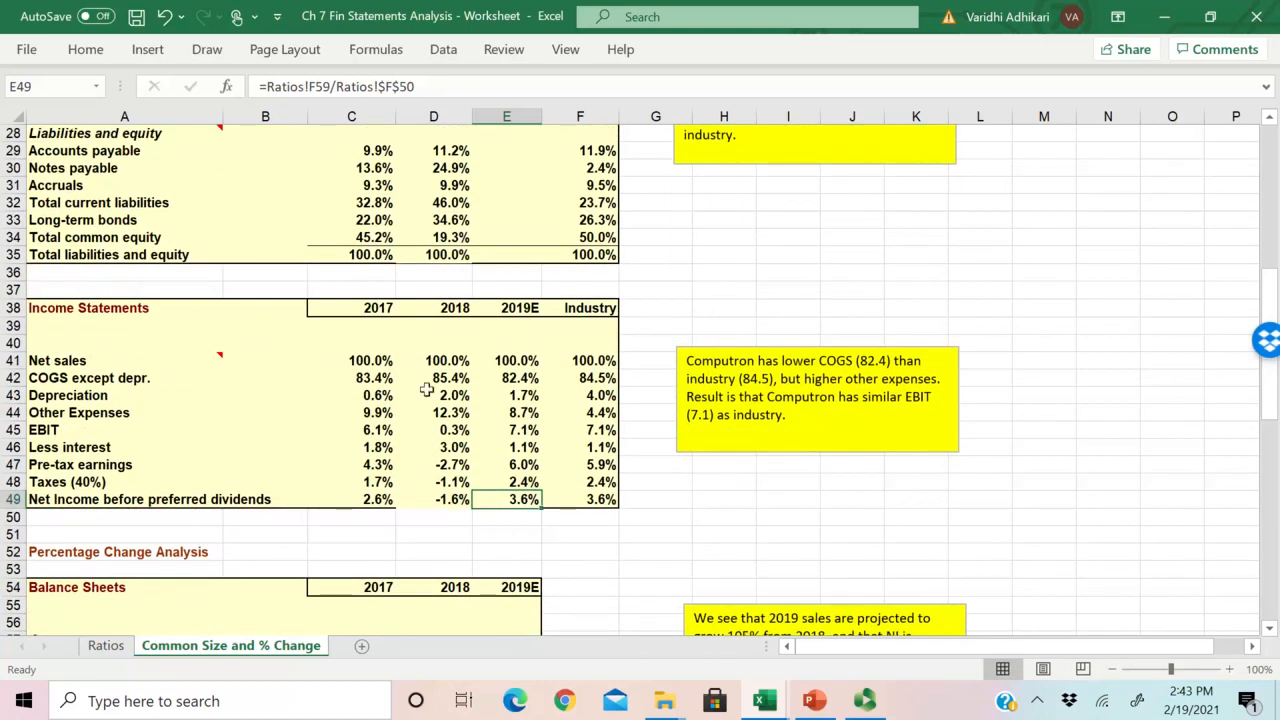
pyautogui.moveTo(500, 378); pyautogui.dragTo(568, 382)
pyautogui.click(590, 378)
pyautogui.click(517, 378)
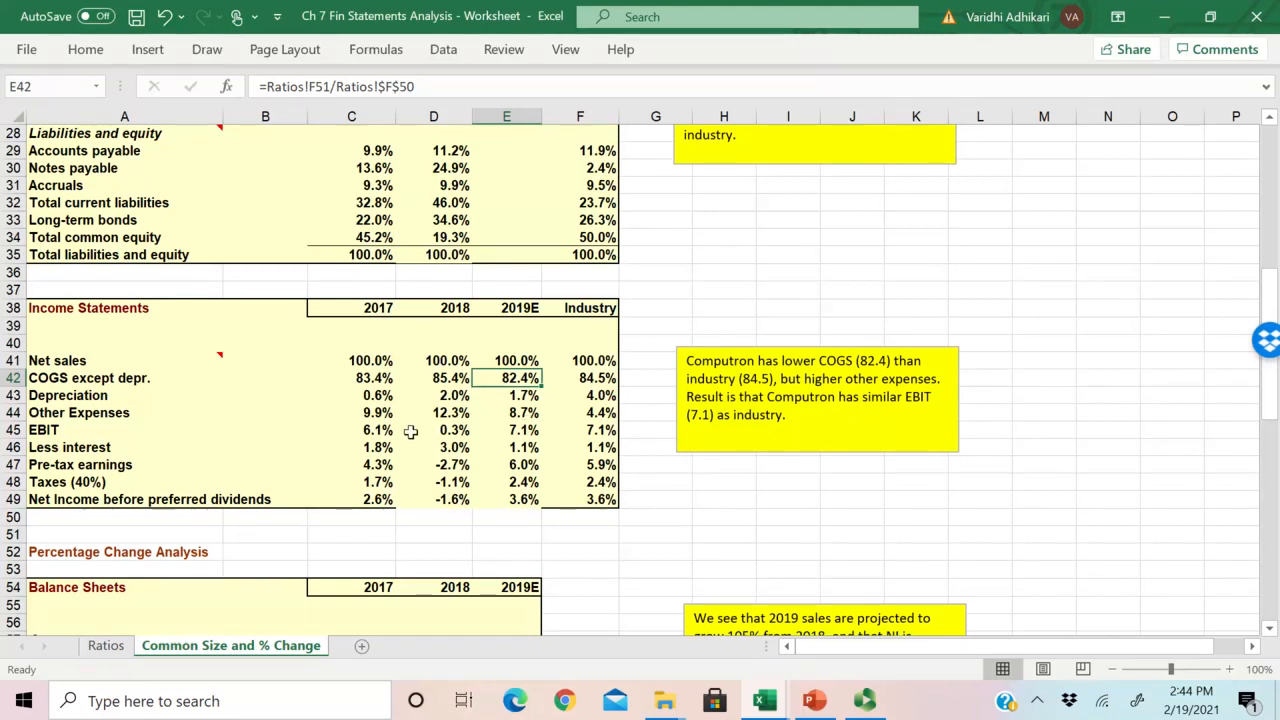
# Step: Compare the 2019E common size values with the Industry column for Other Expenses, Pre-tax earnings and Net Income before preferred dividends
pyautogui.click(537, 413)
pyautogui.moveTo(537, 413); pyautogui.dragTo(495, 416)
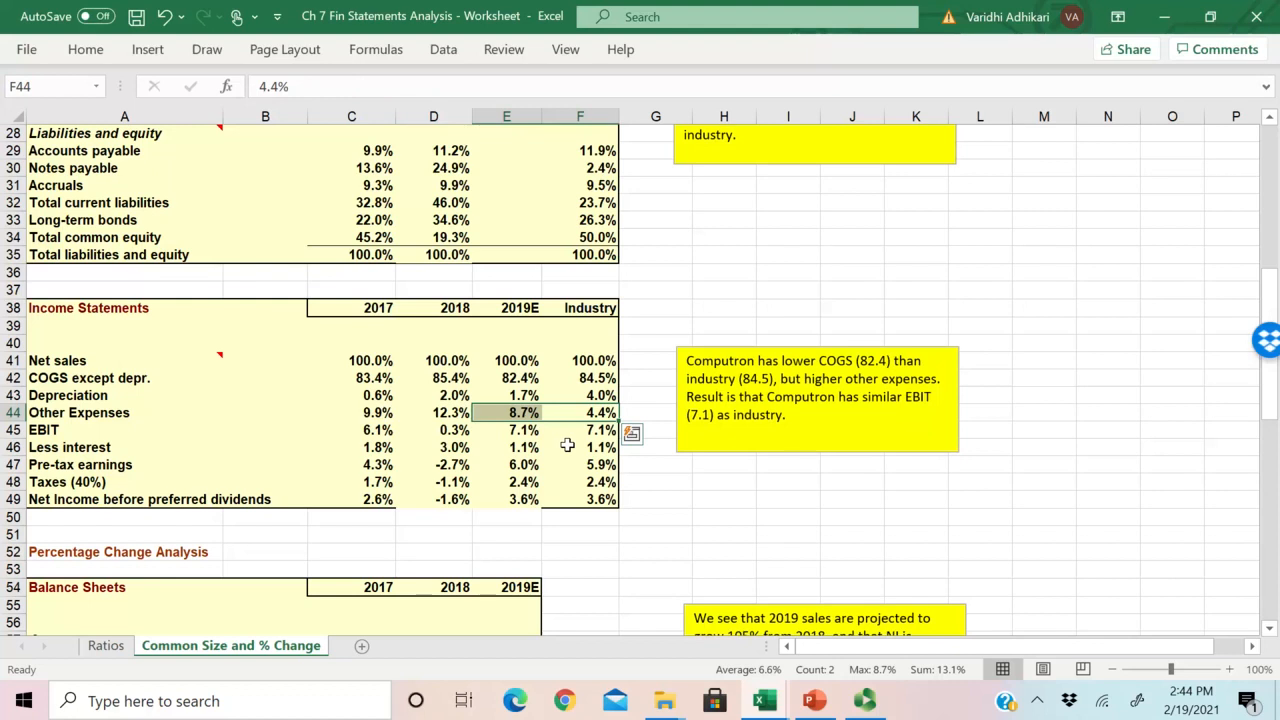
pyautogui.press('Down')
pyautogui.press('Up')
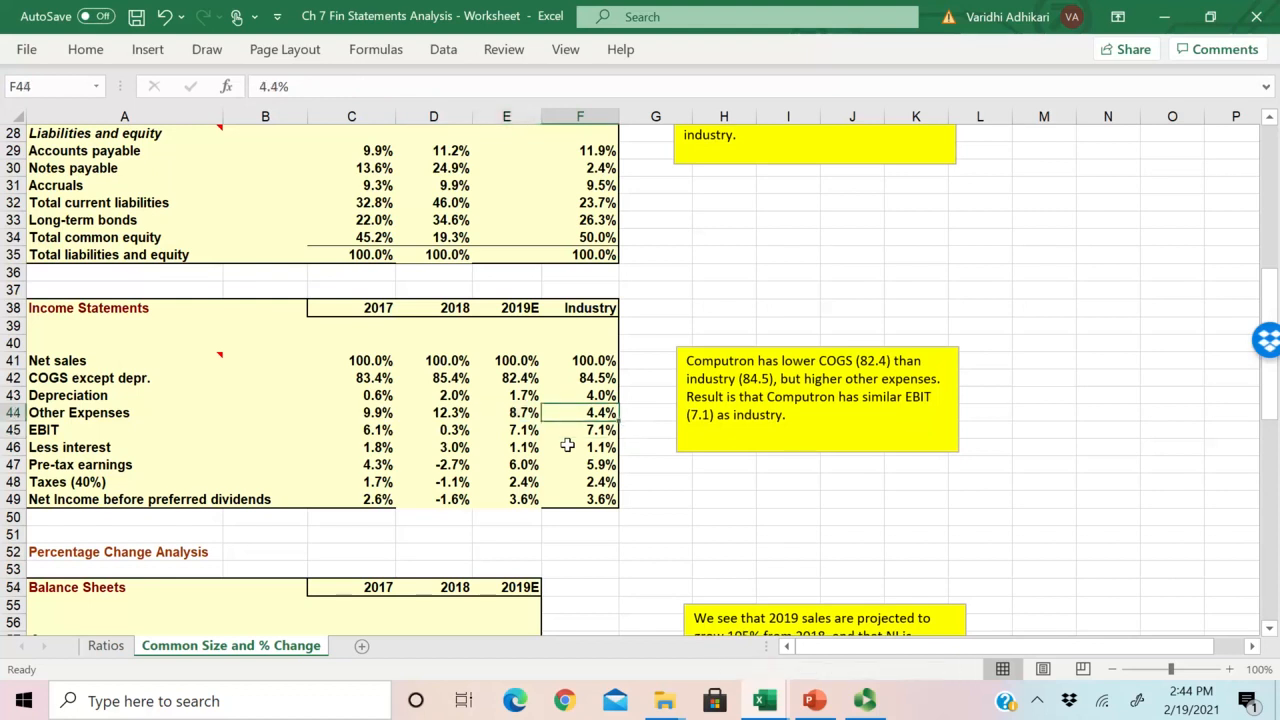
pyautogui.press('Left')
pyautogui.hotkey('shift', 'Right')
pyautogui.press('Down')
pyautogui.press('Down')
pyautogui.press('Down')
pyautogui.press('Down')
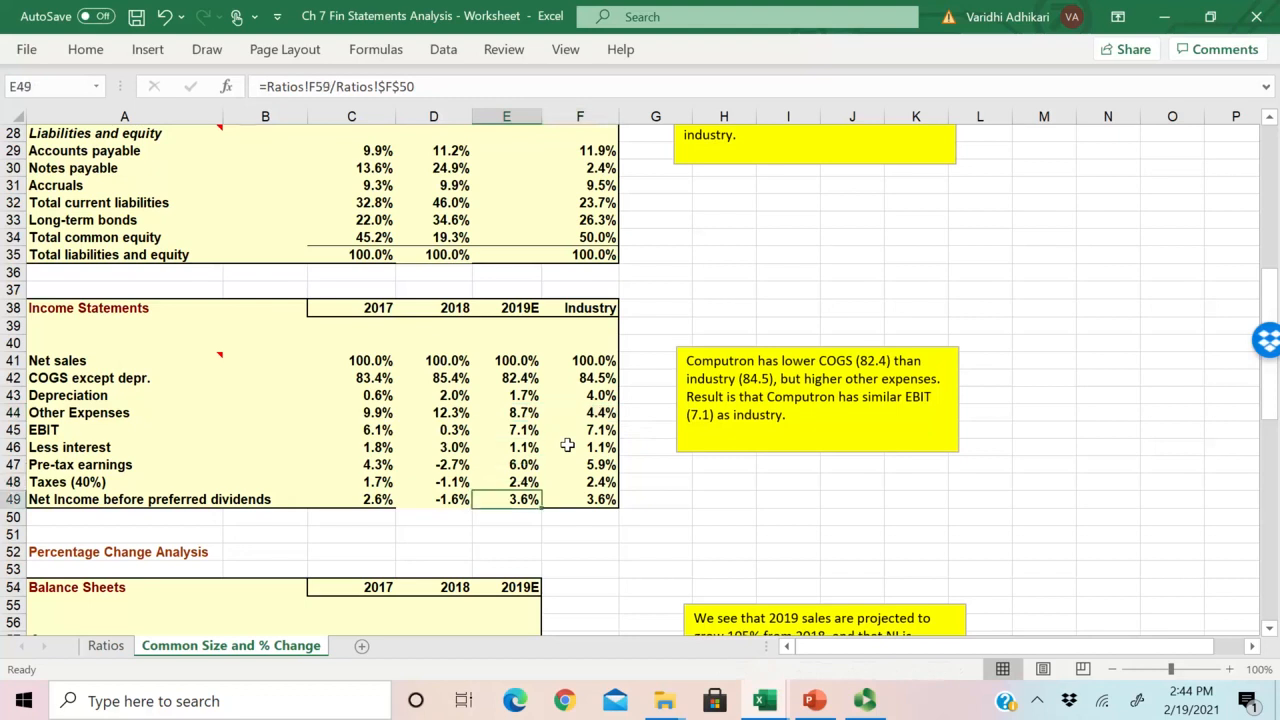
pyautogui.press('Up')
pyautogui.press('Up')
pyautogui.press('Up')
pyautogui.press('Up')
pyautogui.press('Down')
pyautogui.press('Down')
pyautogui.press('Down')
pyautogui.press('Down')
pyautogui.press('Down')
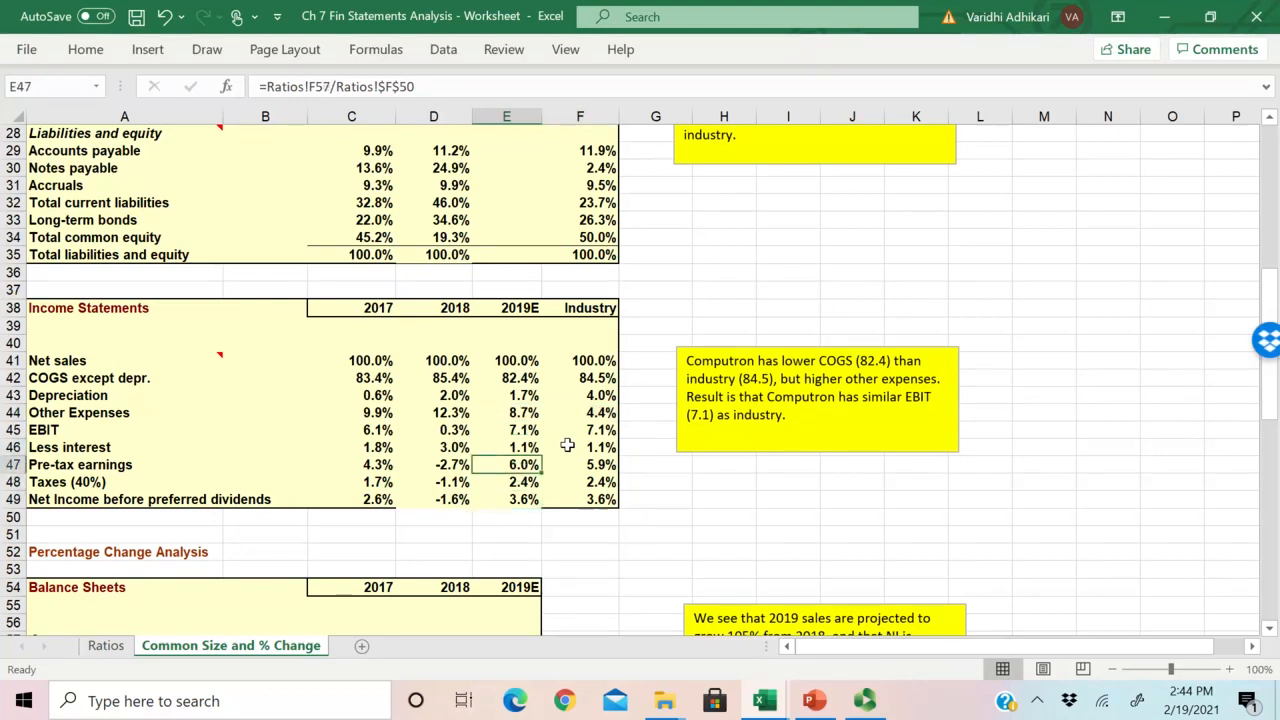
pyautogui.hotkey('shift', 'Right')
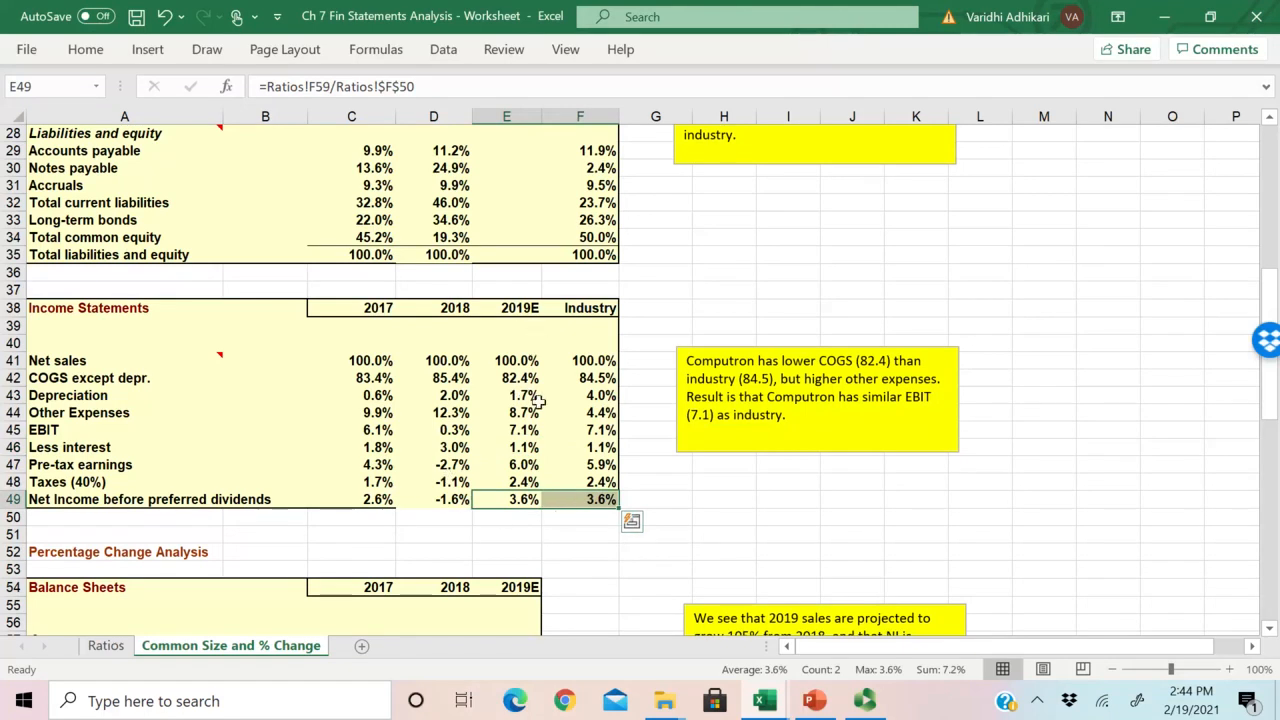
pyautogui.scroll(-4, 538, 400)
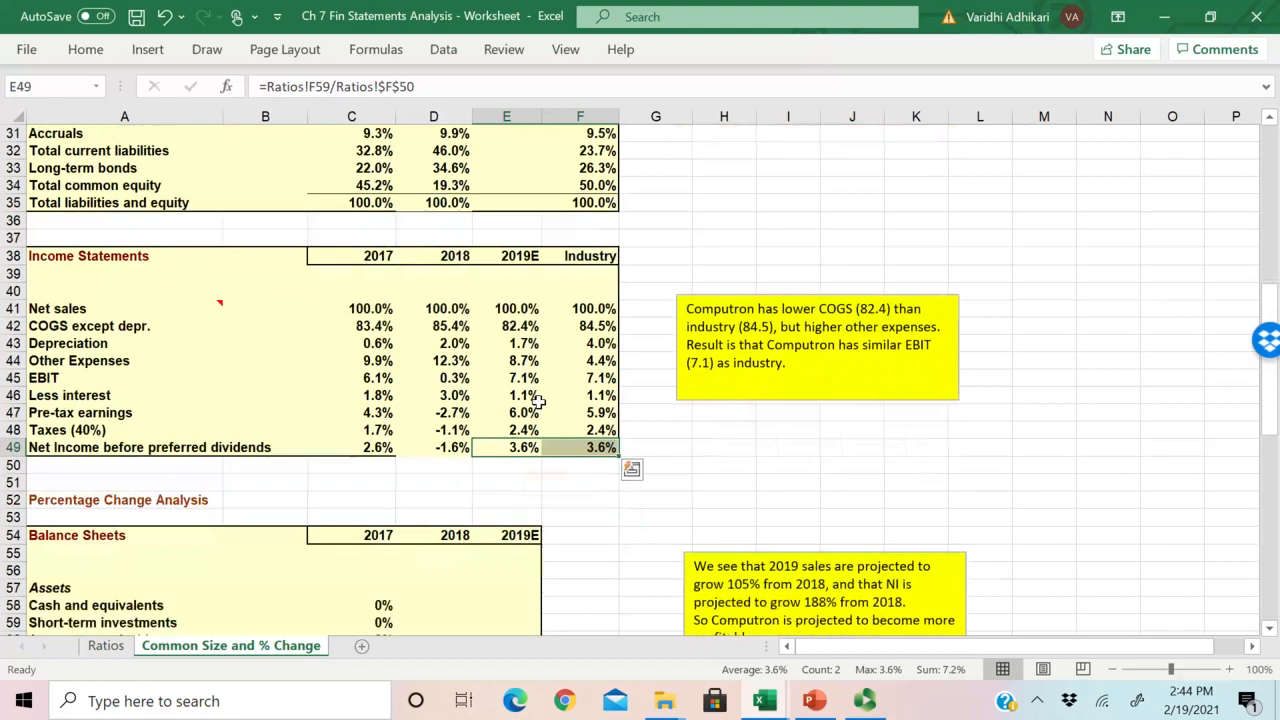
pyautogui.scroll(1, 538, 402)
pyautogui.scroll(-3, 538, 402)
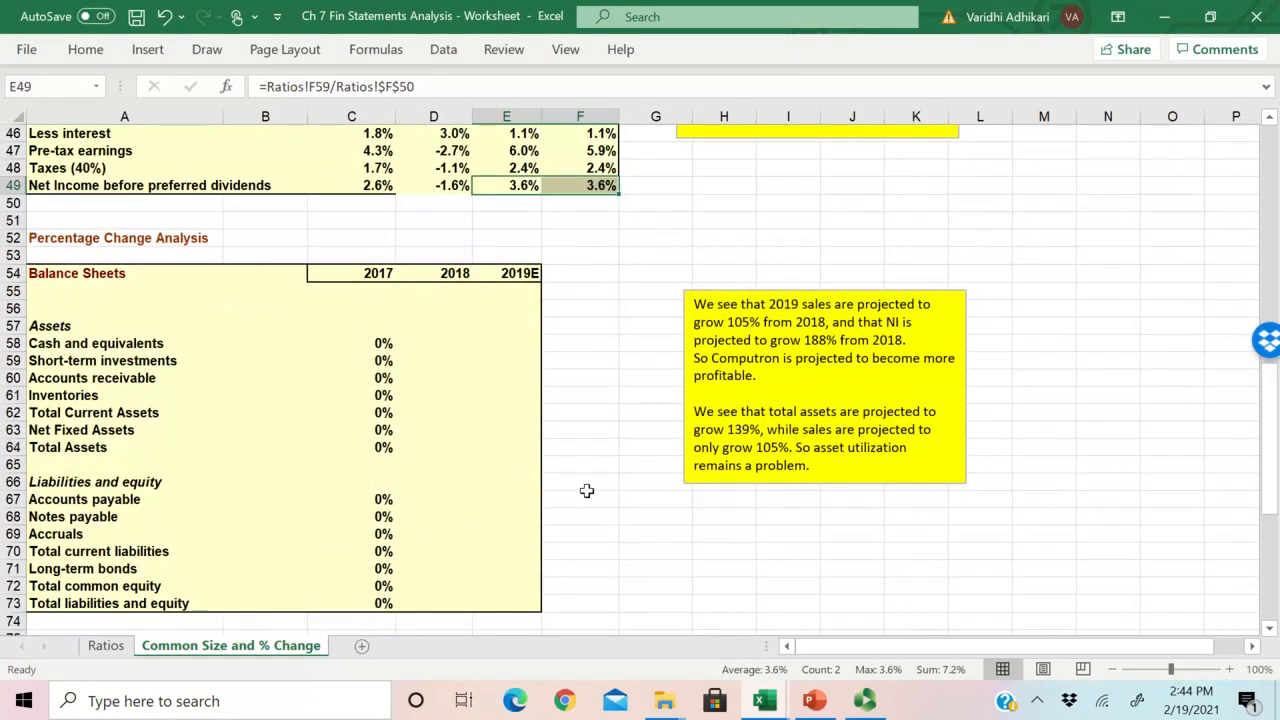
pyautogui.hotkey('alt', 'Tab')
pyautogui.hotkey('alt', 'Tab')
pyautogui.hotkey('alt', 'Tab')
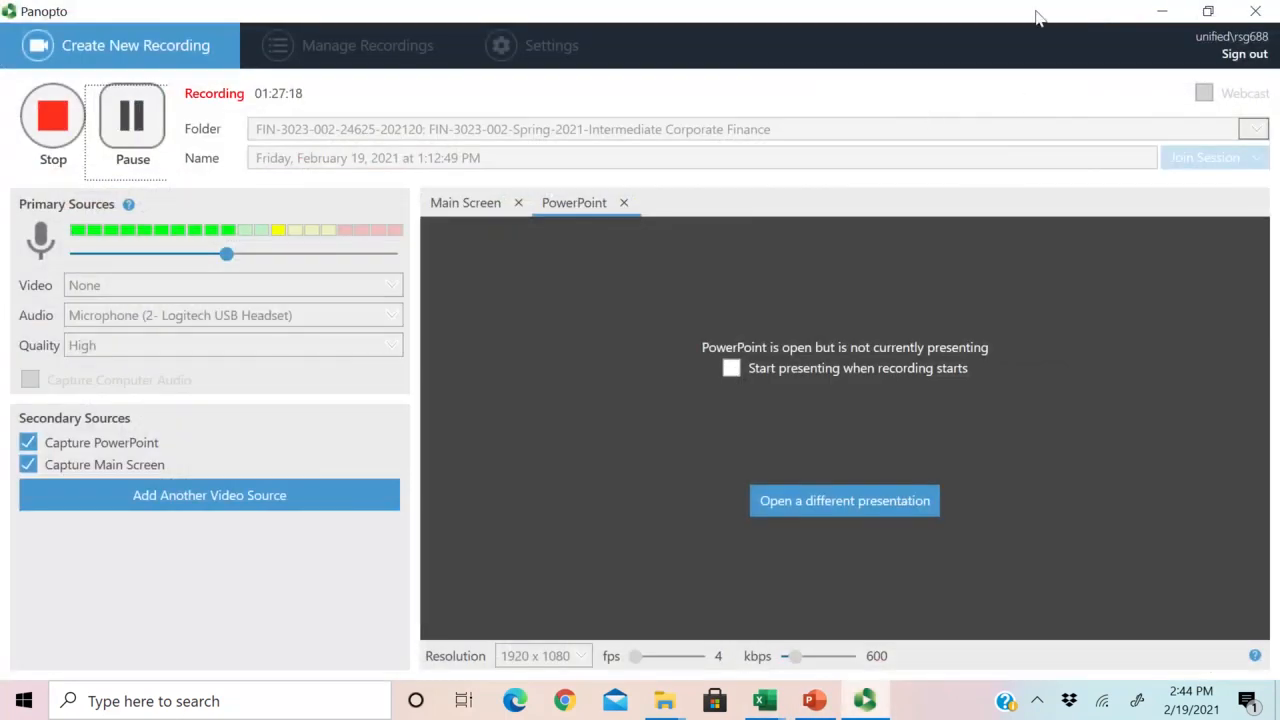
pyautogui.click(1162, 11)
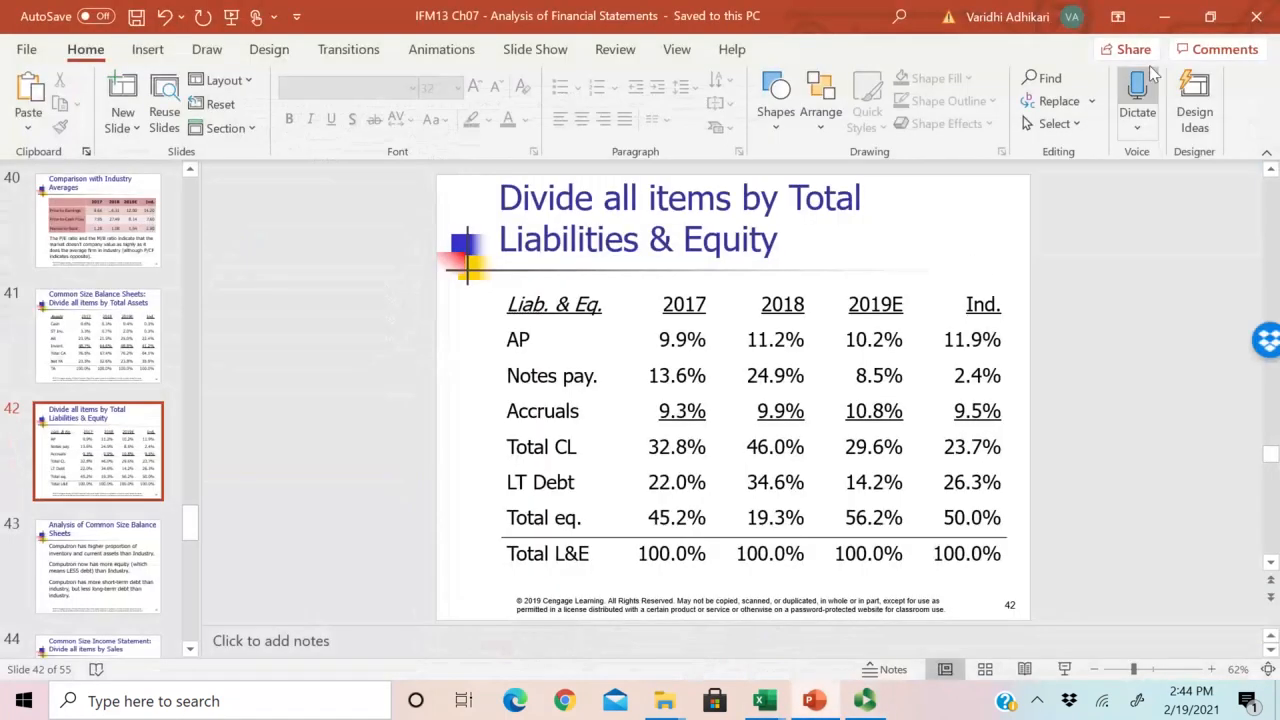
pyautogui.click(1164, 16)
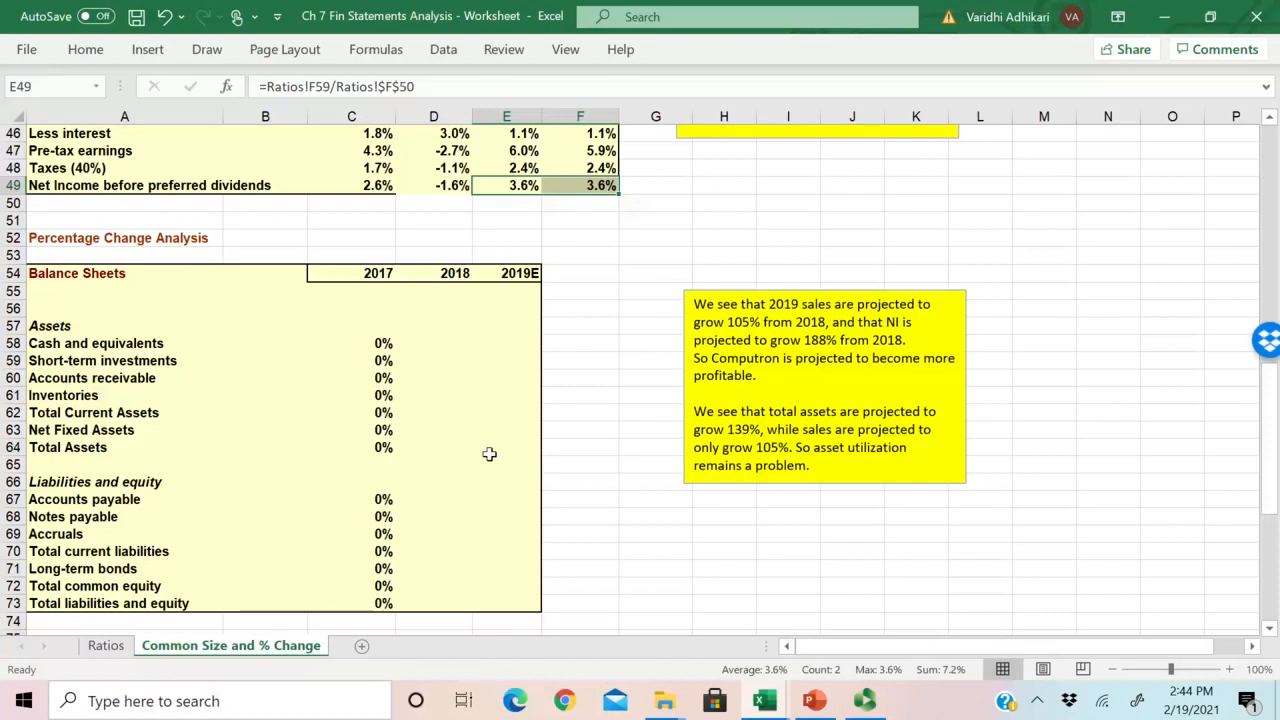
# Step: Review the Percentage Change Analysis balance sheet and income statement tables alongside the source income statement on the Ratios sheet
pyautogui.click(105, 645)
pyautogui.click(238, 645)
pyautogui.scroll(-7, 339, 568)
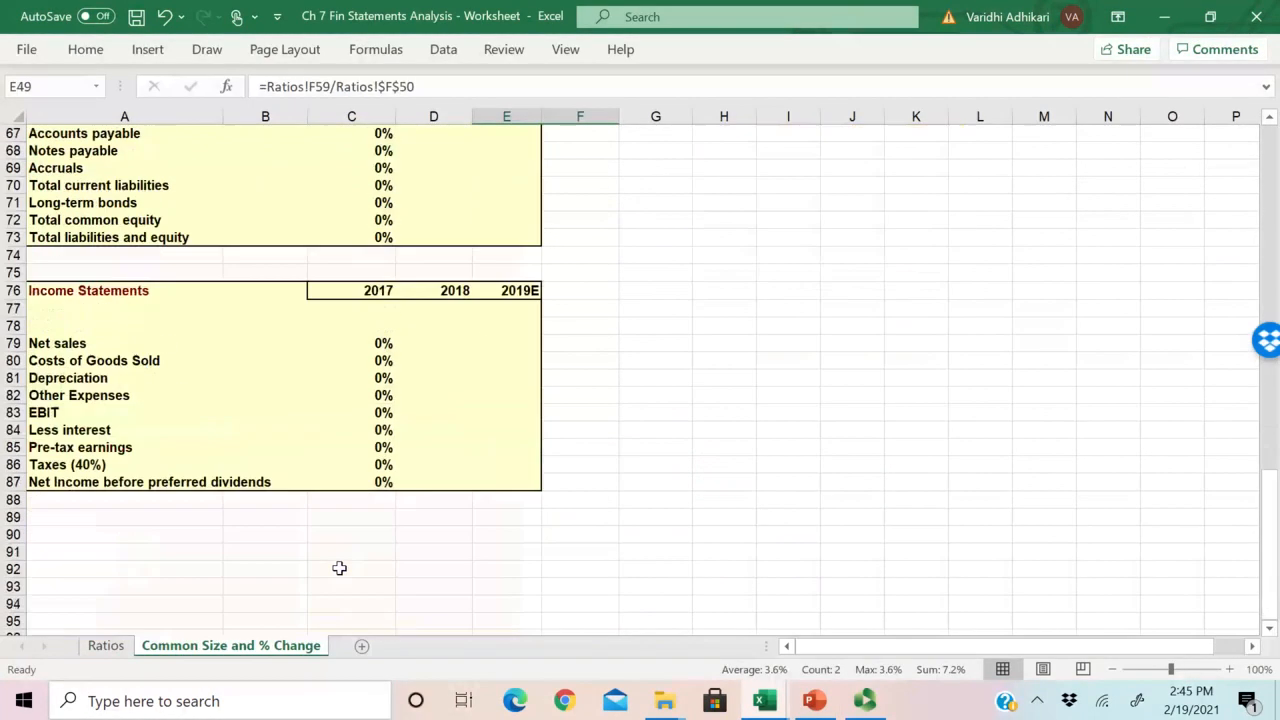
pyautogui.scroll(7, 339, 568)
pyautogui.scroll(4, 339, 568)
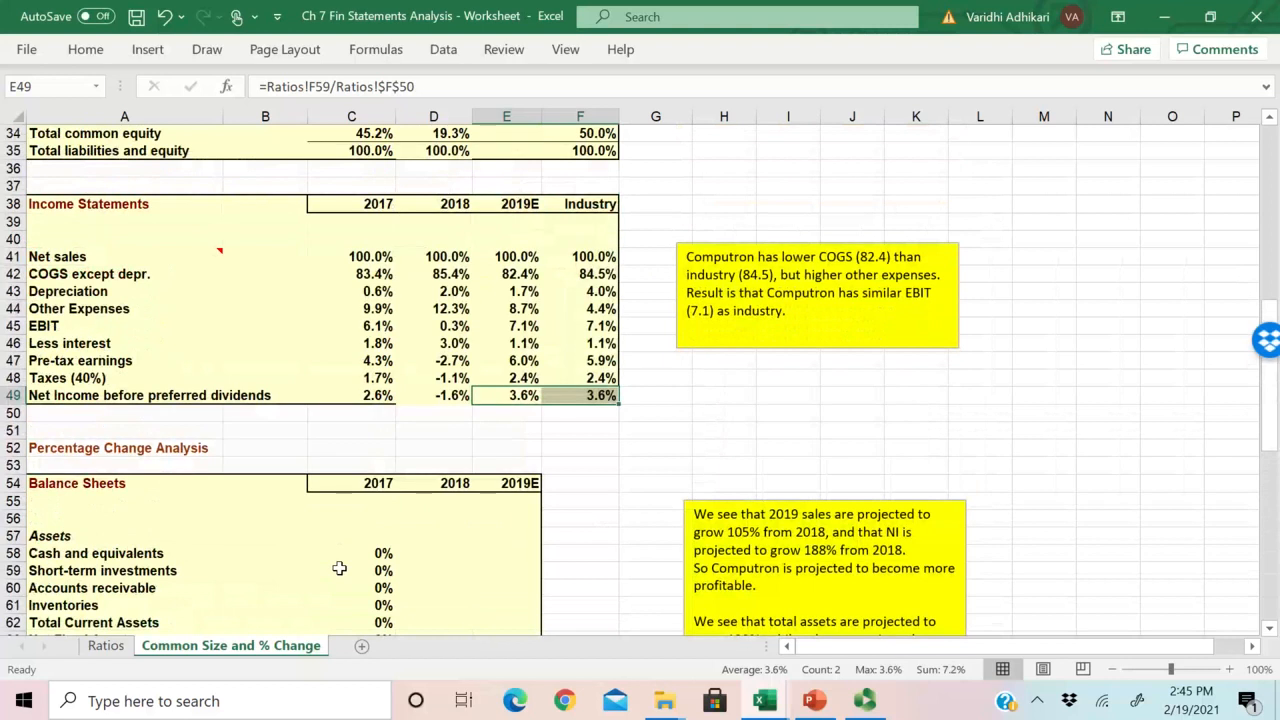
pyautogui.scroll(-8, 339, 568)
pyautogui.click(375, 499)
pyautogui.scroll(-2, 540, 502)
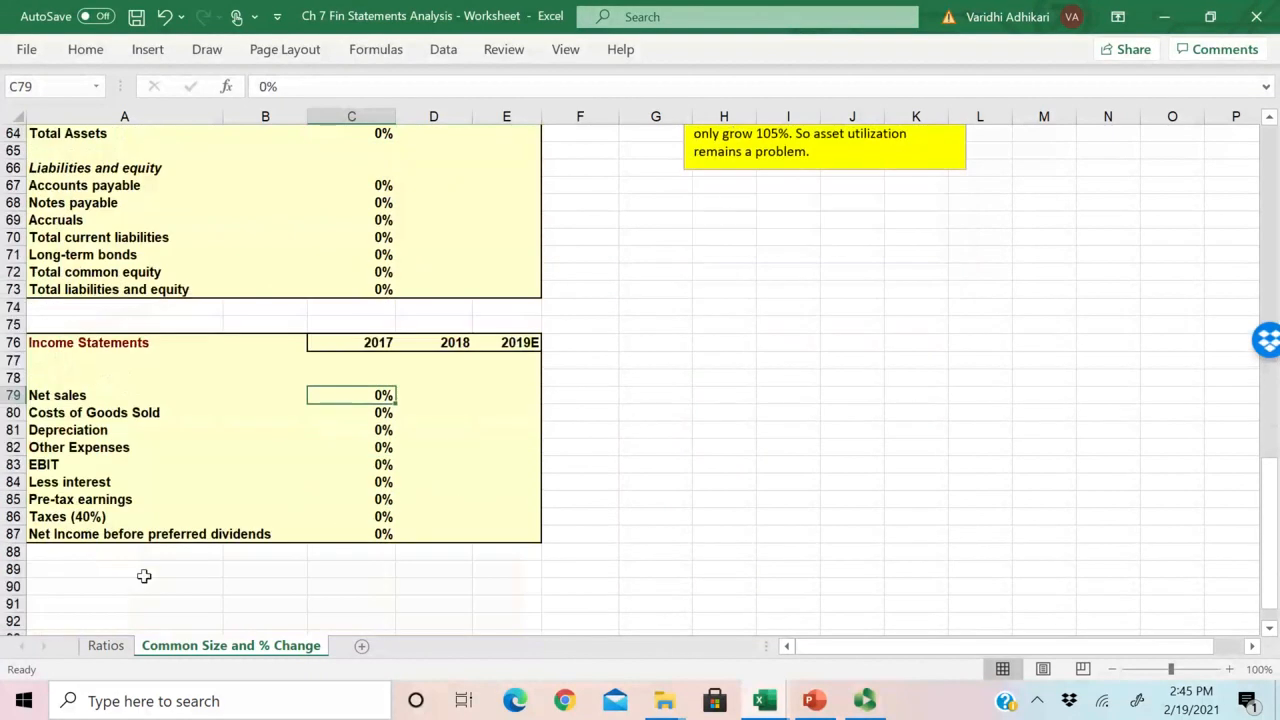
pyautogui.click(105, 645)
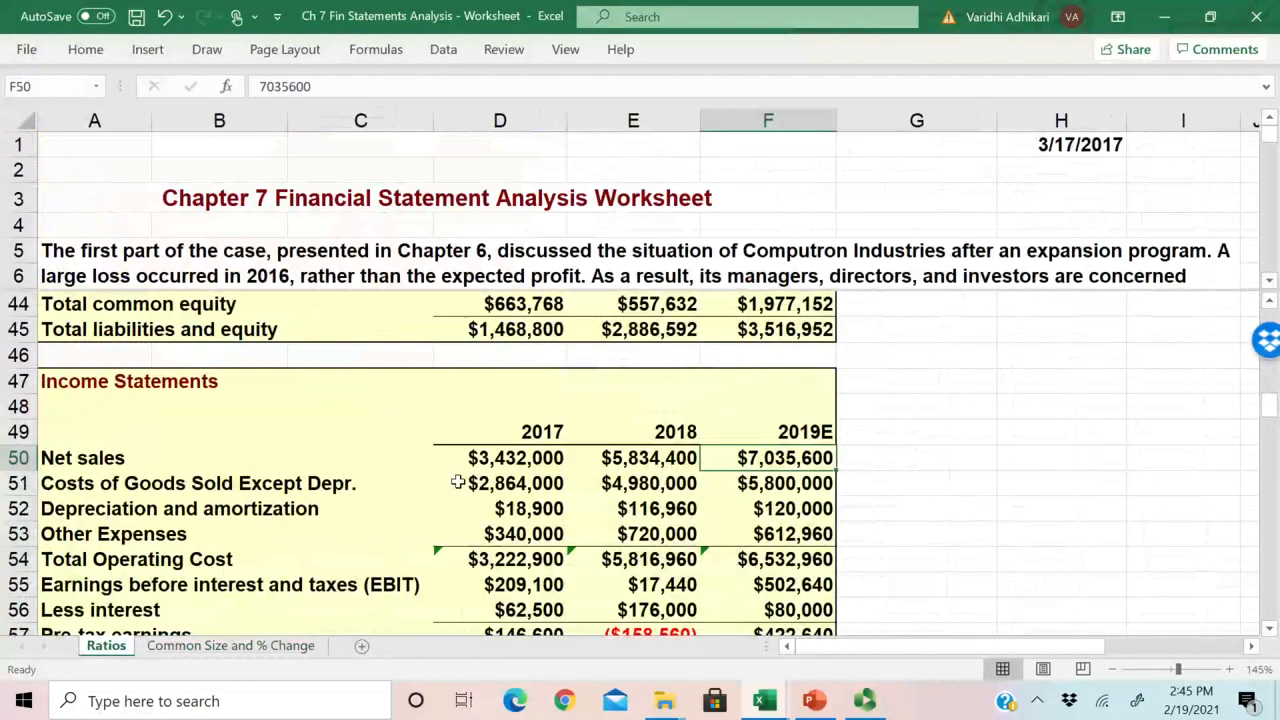
pyautogui.scroll(-4, 457, 480)
pyautogui.click(230, 645)
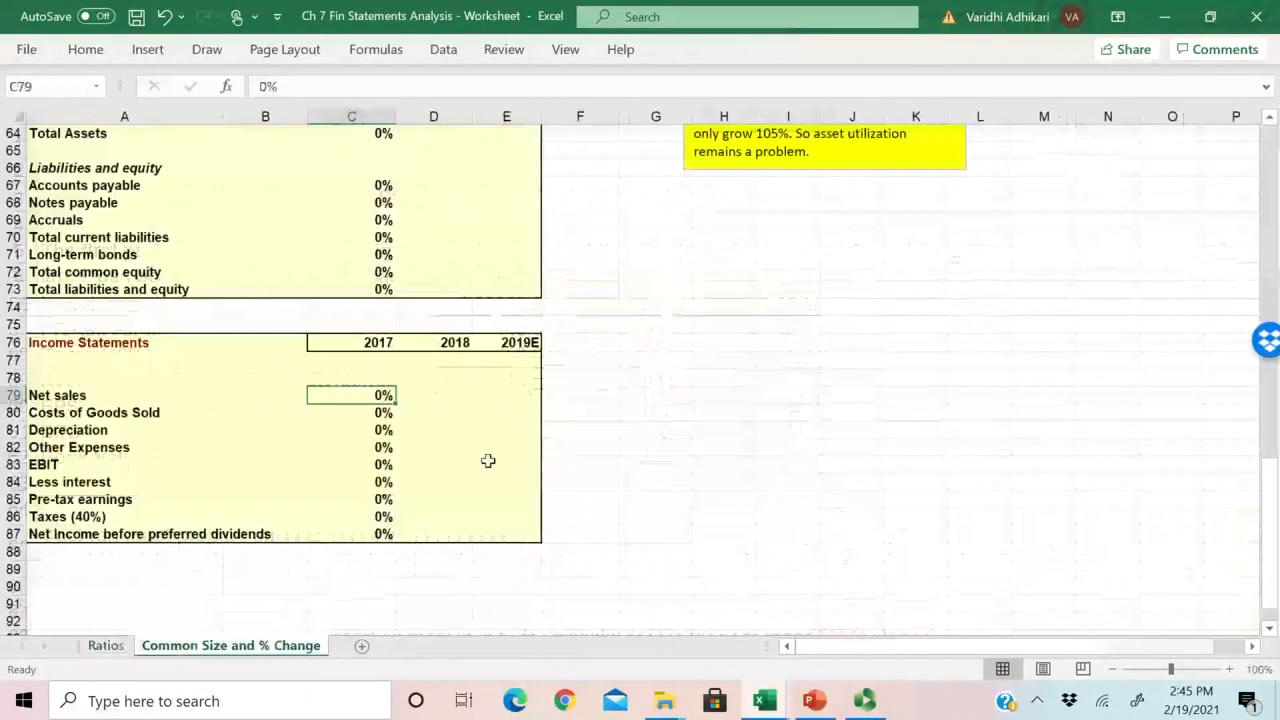
pyautogui.scroll(3, 568, 496)
pyautogui.scroll(1, 568, 496)
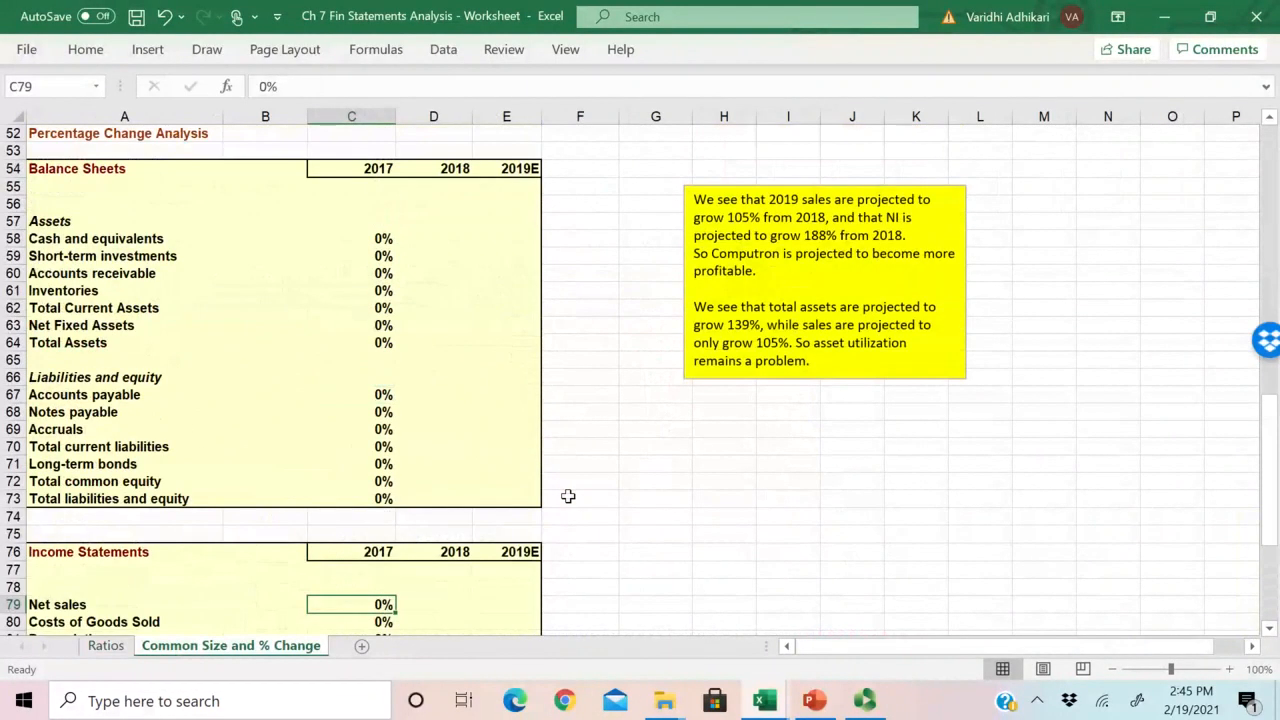
pyautogui.scroll(2, 568, 496)
# Step: Examine the 2017 base-year column in C58:C73 and the blank 2018 and 2019E cells of the percentage change balance sheet
pyautogui.click(380, 343)
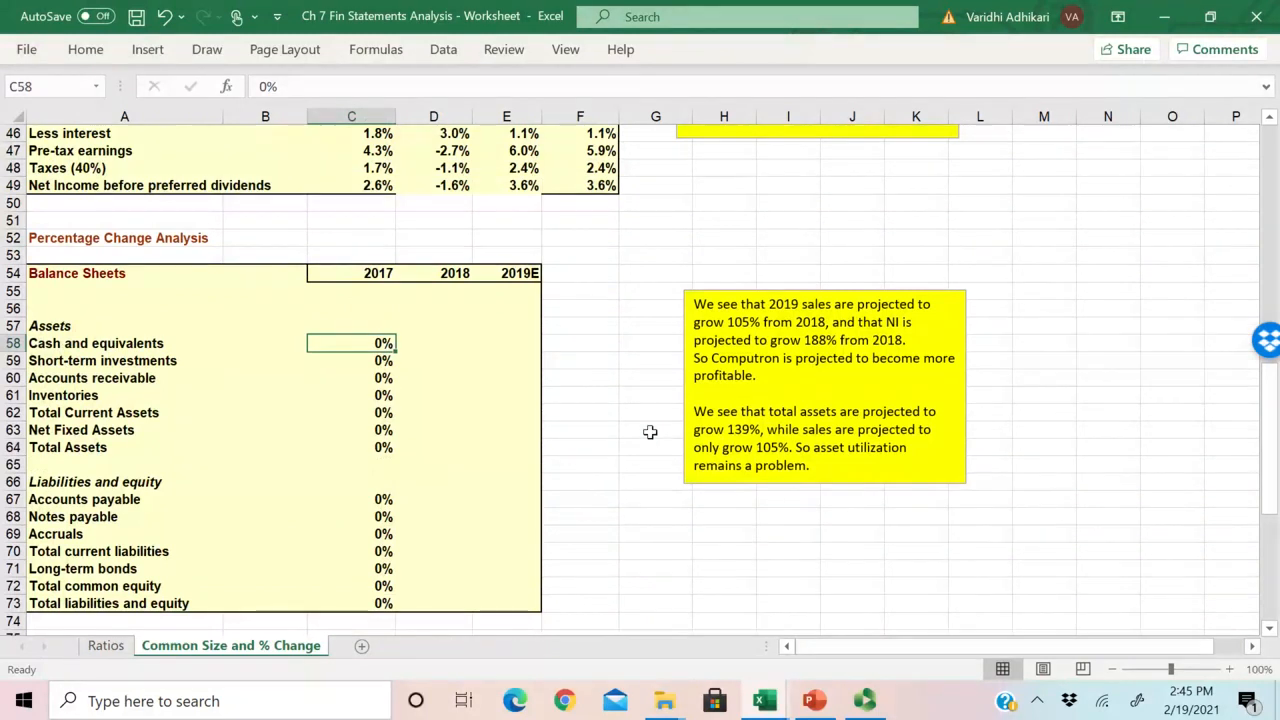
pyautogui.click(430, 332)
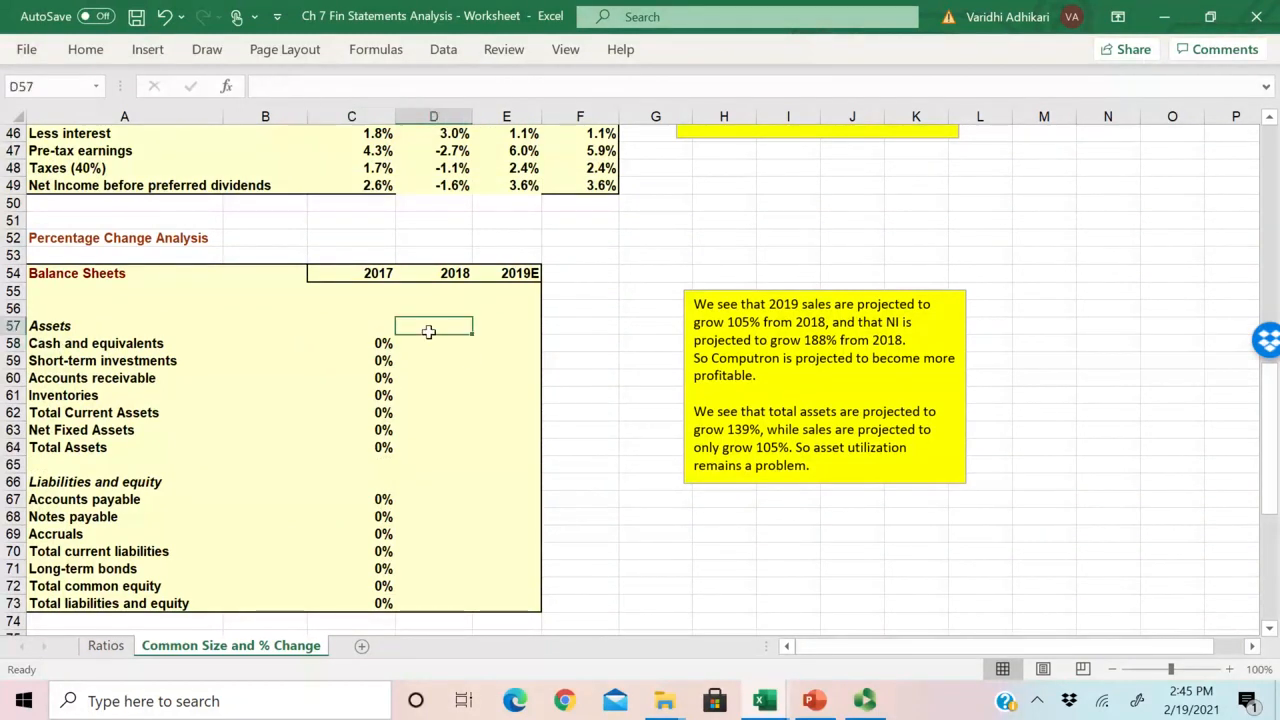
pyautogui.moveTo(432, 343); pyautogui.dragTo(516, 342)
pyautogui.moveTo(394, 348); pyautogui.dragTo(380, 602)
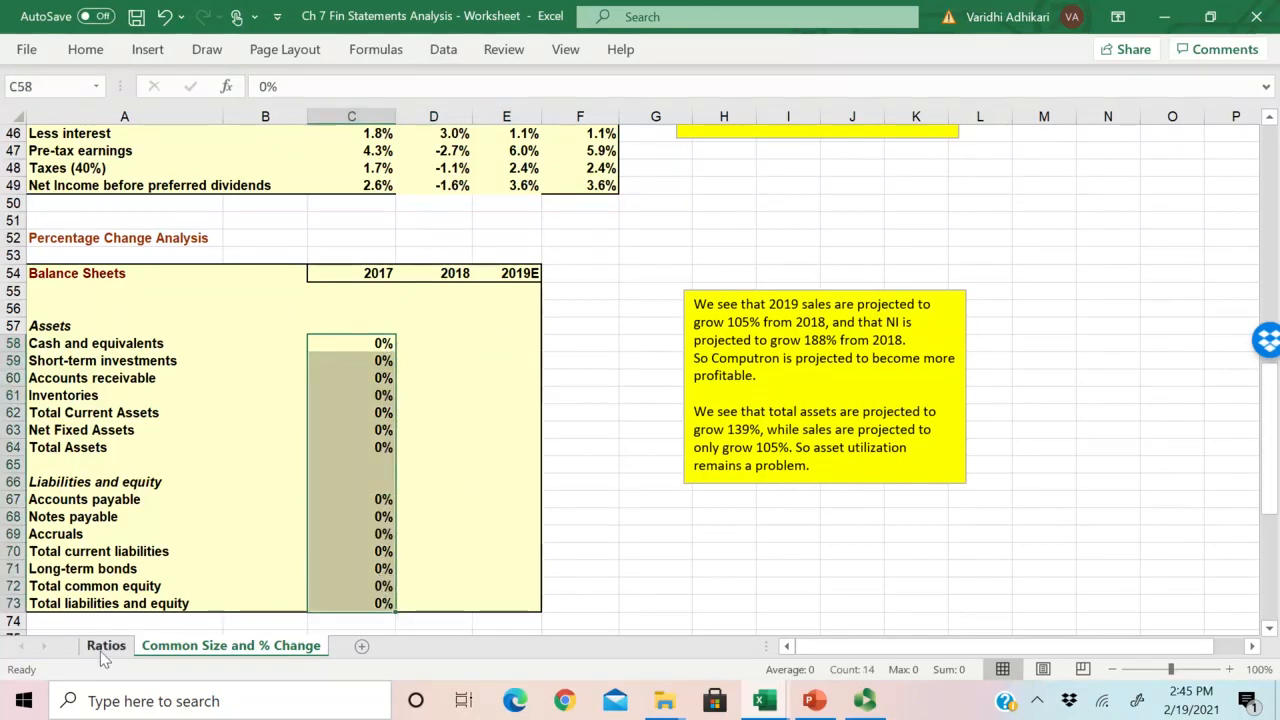
pyautogui.scroll(-4, 408, 520)
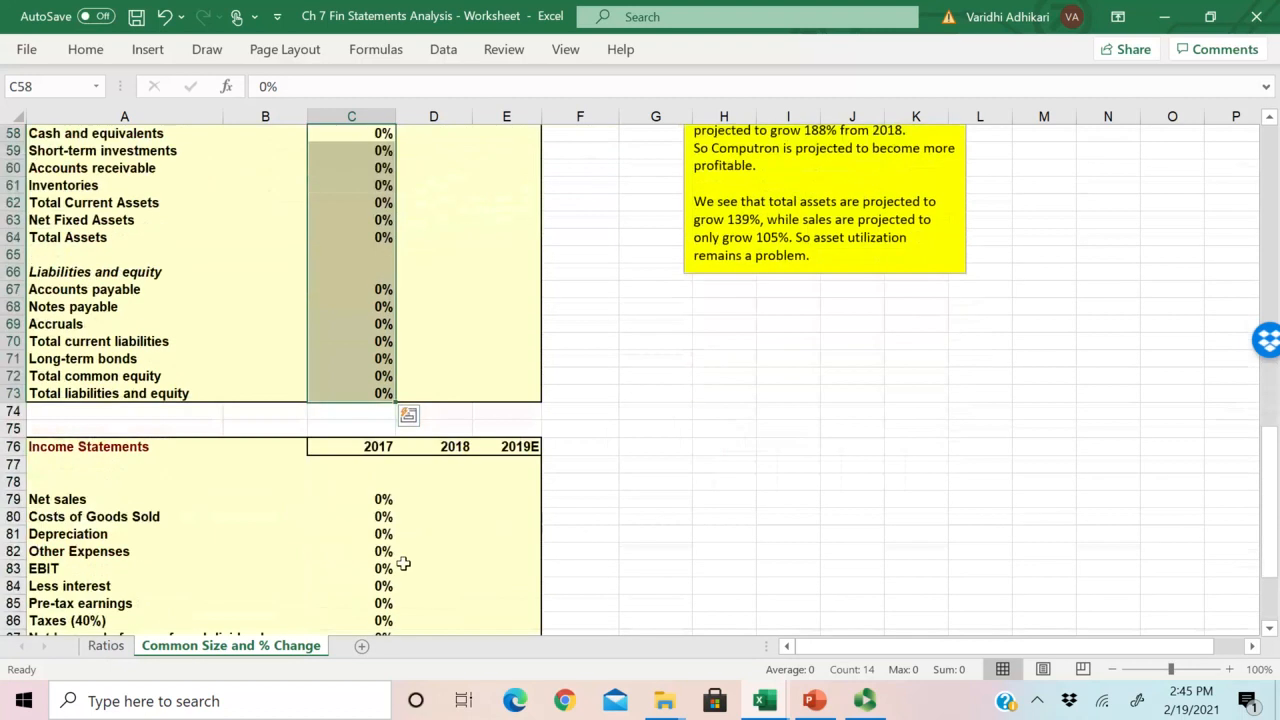
pyautogui.scroll(2, 408, 520)
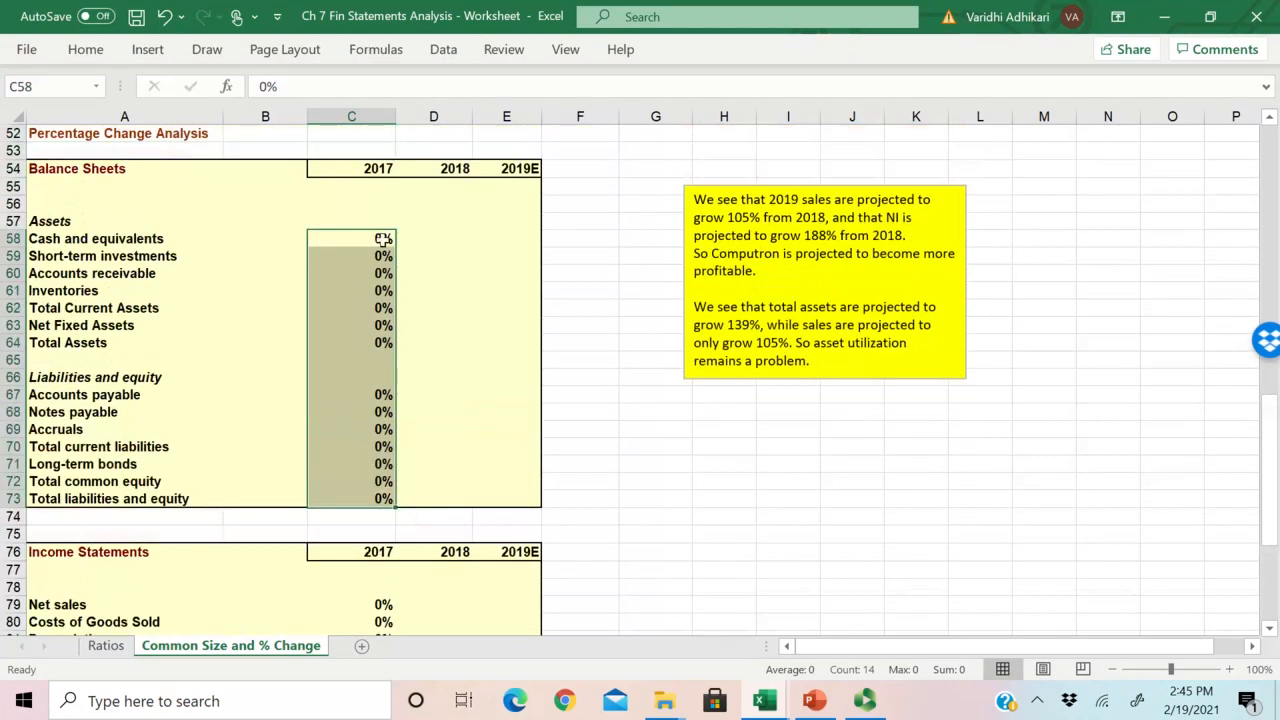
# Step: Enter the 2018 percentage change formula for Cash and equivalents in D58 as =Ratios!E25/Ratios!D25-1
pyautogui.click(432, 239)
pyautogui.write('=')
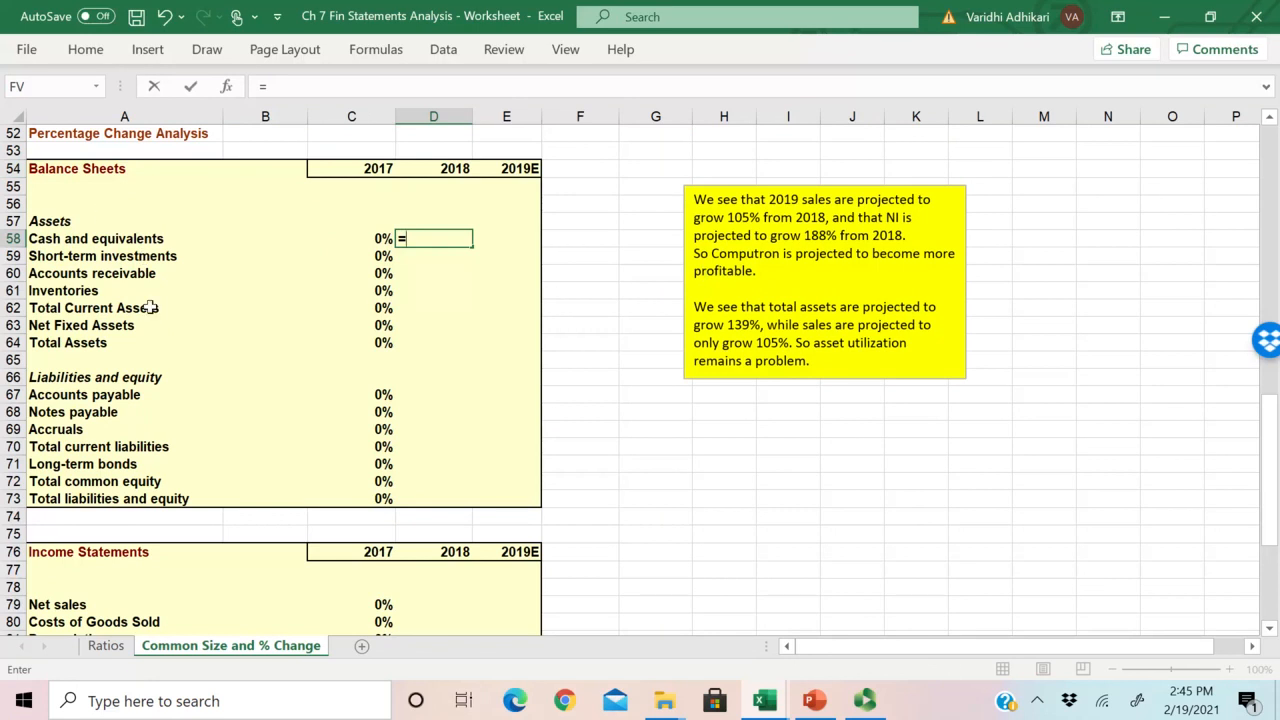
pyautogui.scroll(1, 150, 306)
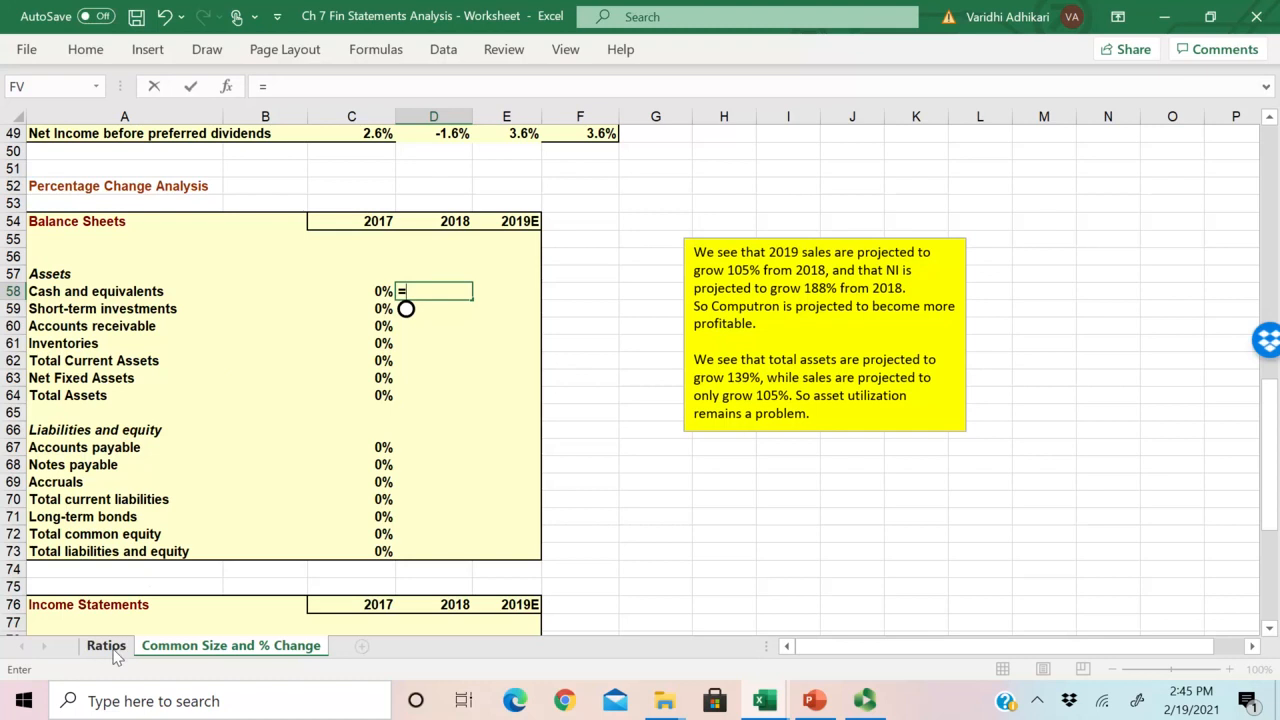
pyautogui.press('BackSpace')
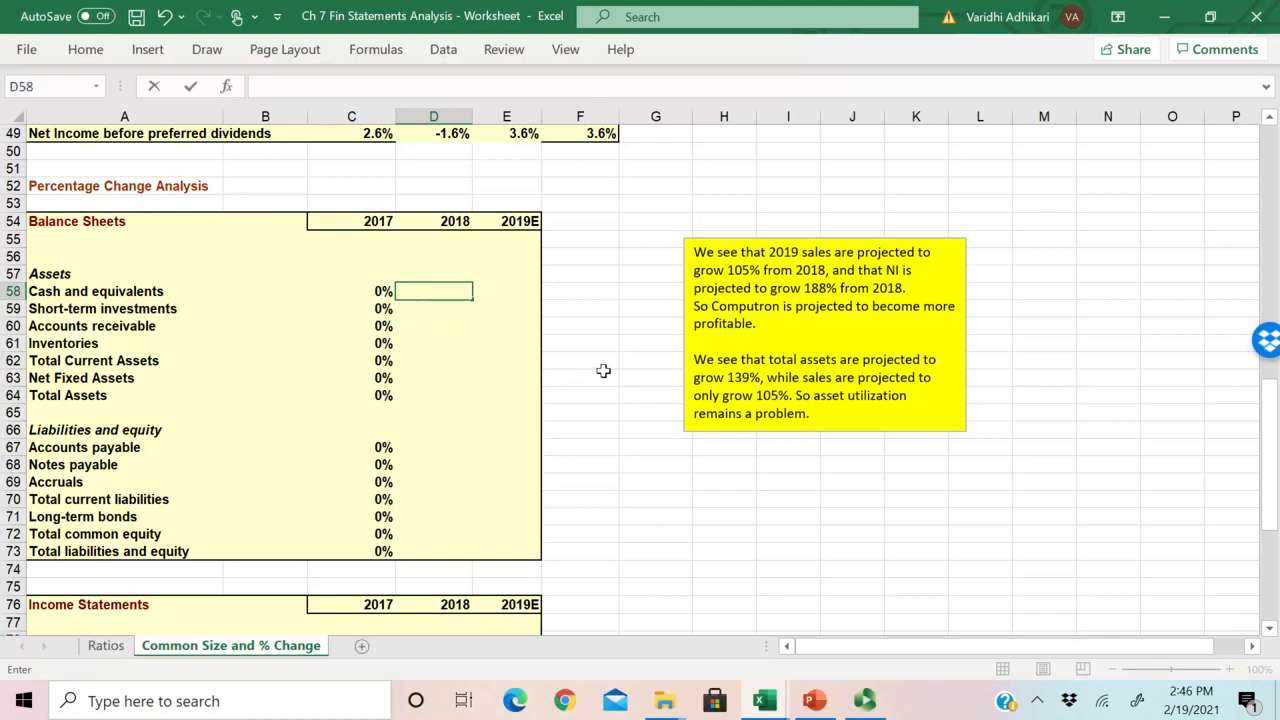
pyautogui.write('=')
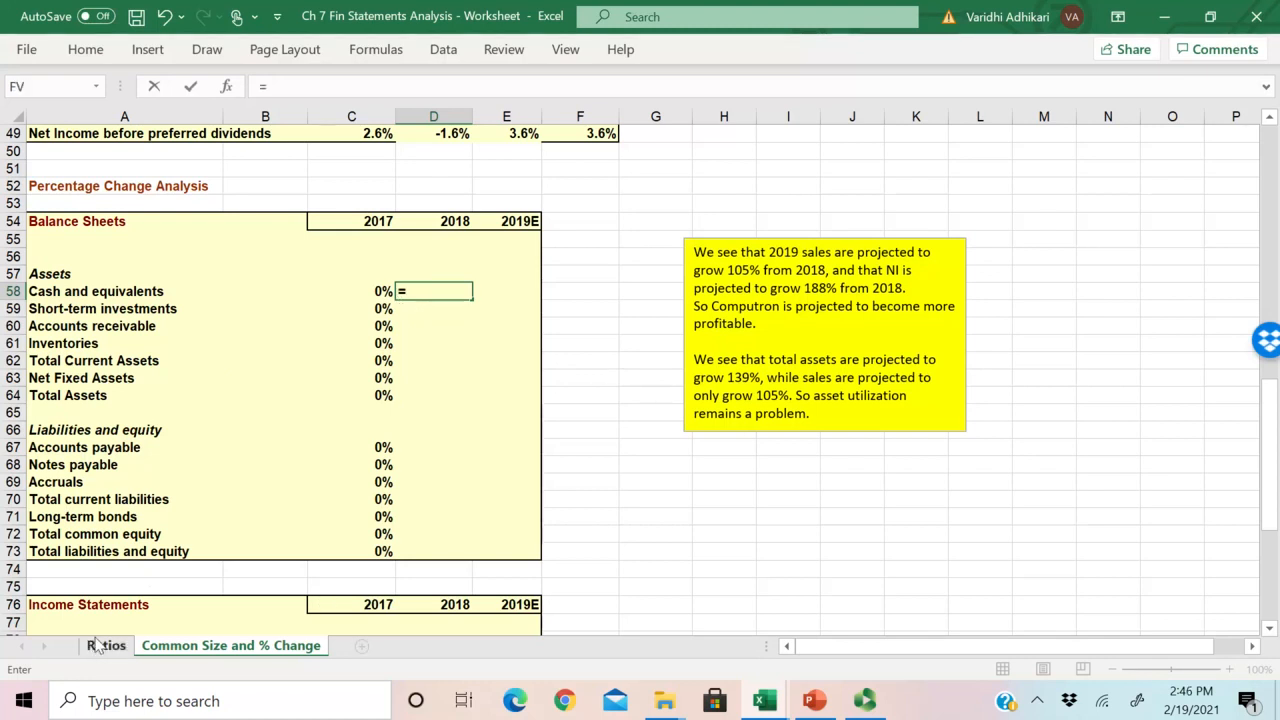
pyautogui.click(106, 648)
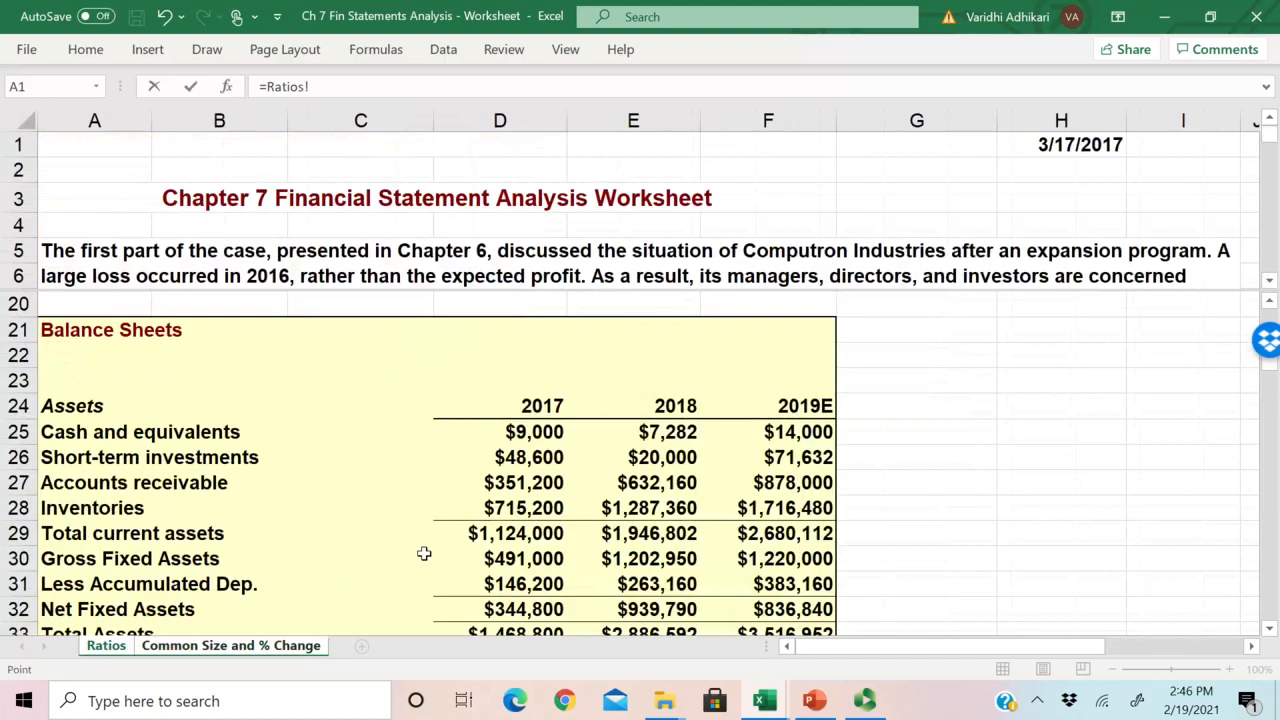
pyautogui.click(662, 432)
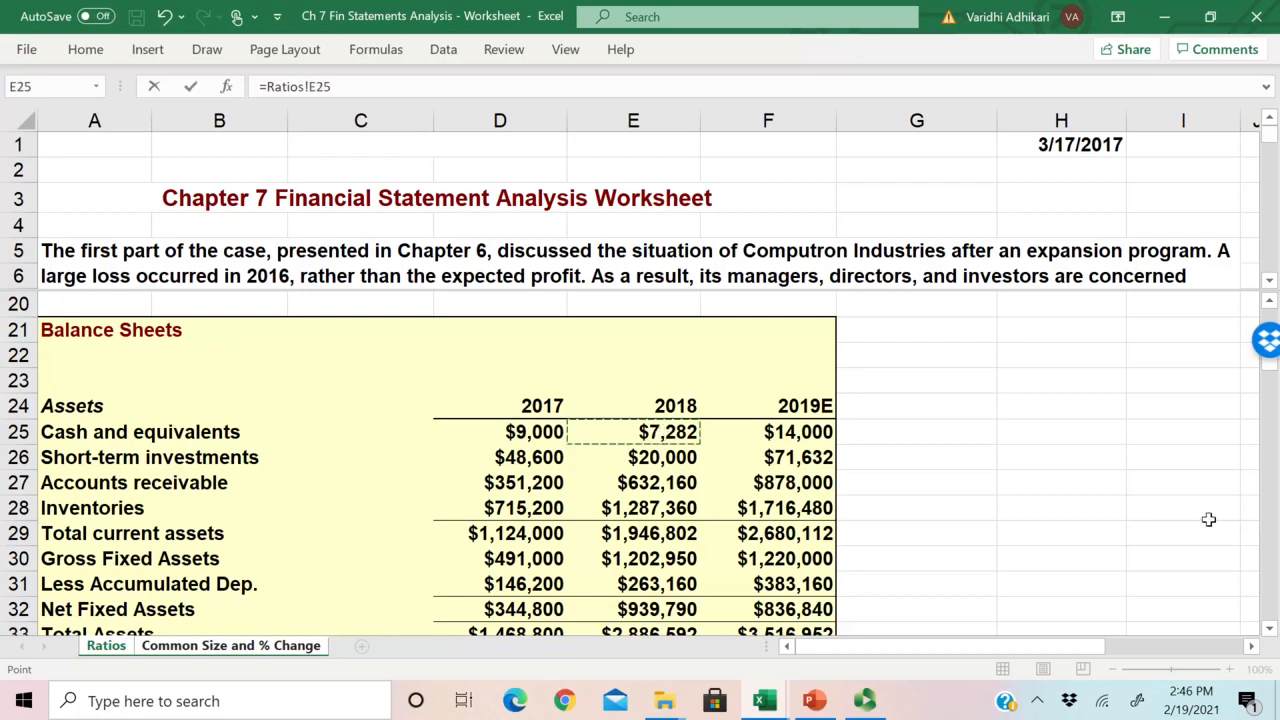
pyautogui.write('/')
pyautogui.click(514, 430)
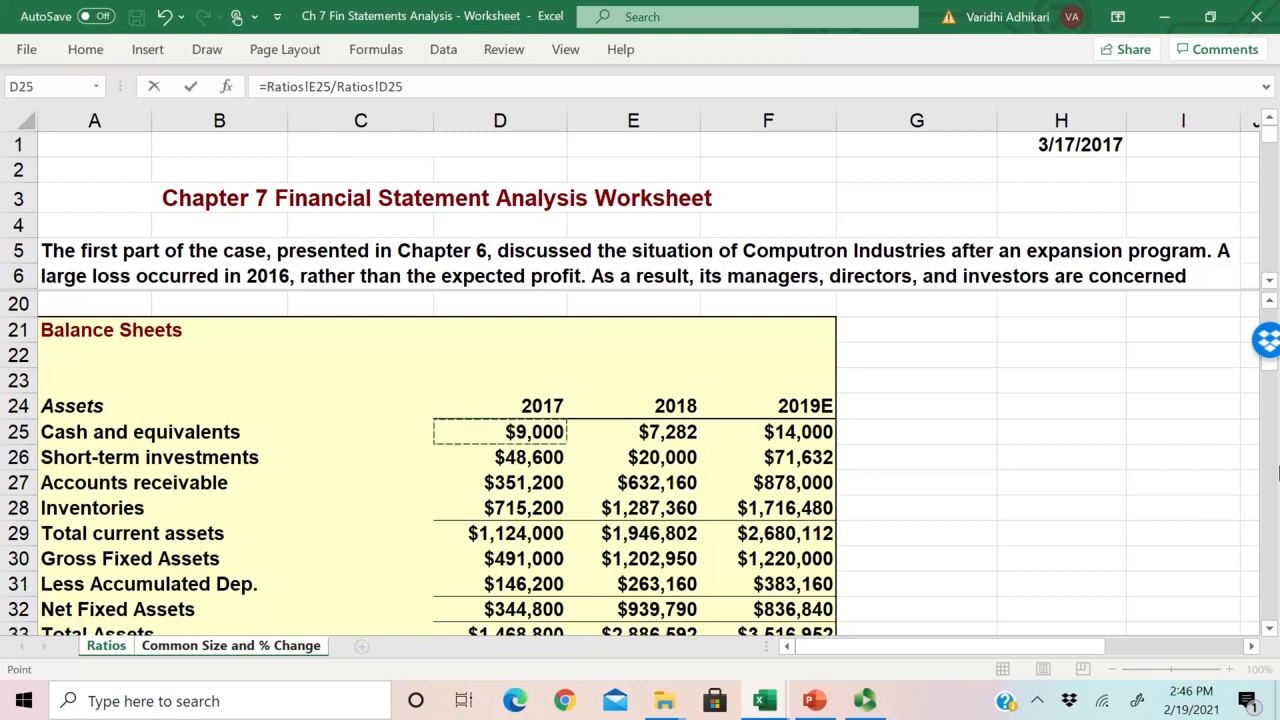
pyautogui.write('-1')
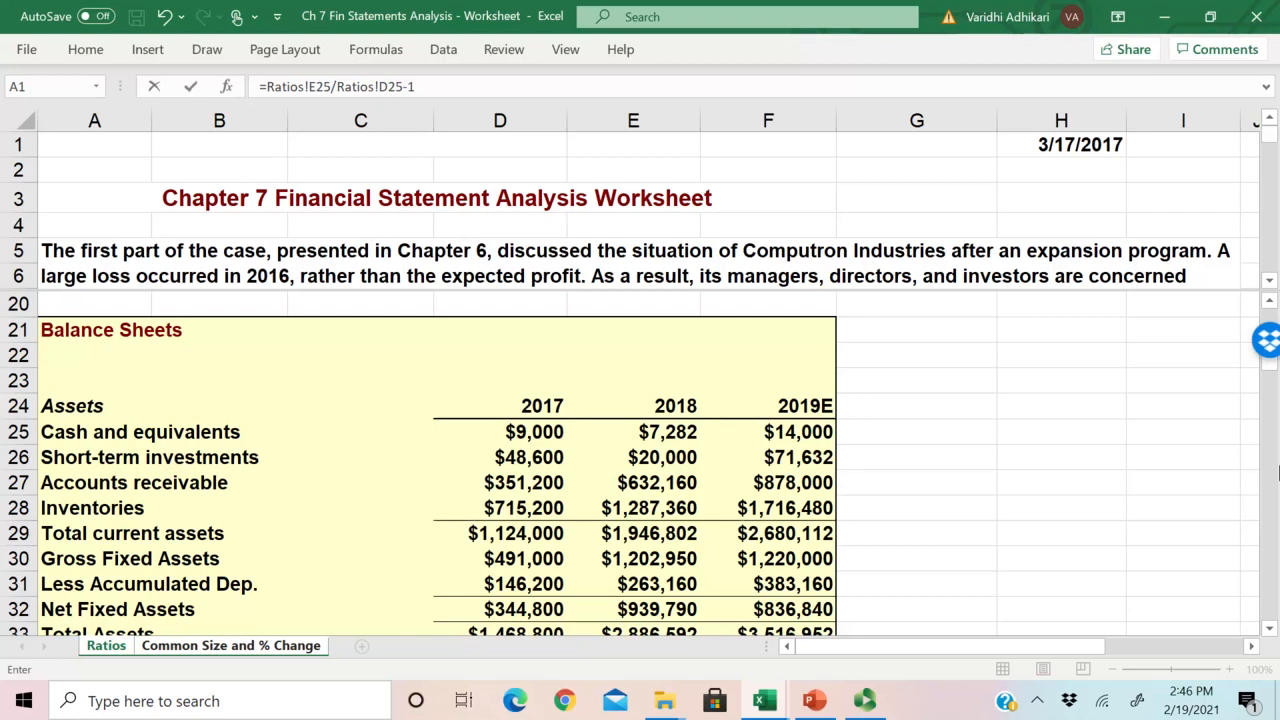
pyautogui.press('Return')
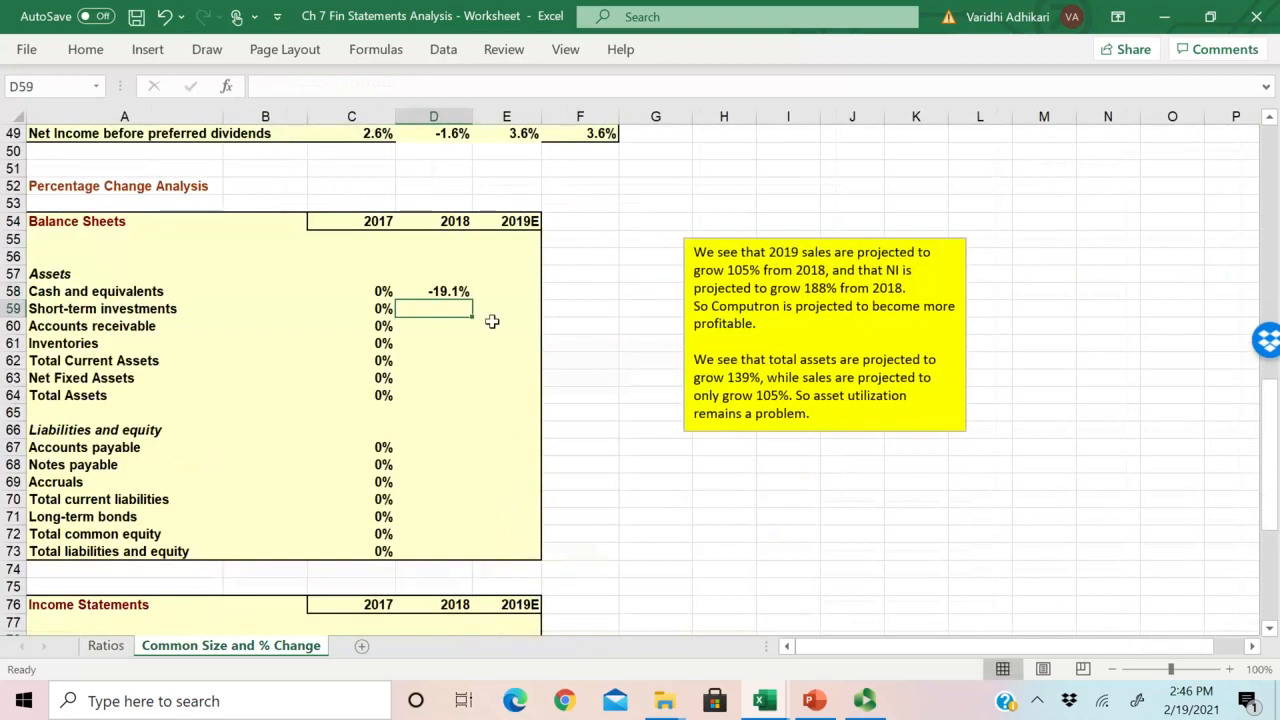
# Step: Check the formula in D58 and copy it down through Total Current Assets in D62
pyautogui.click(436, 291)
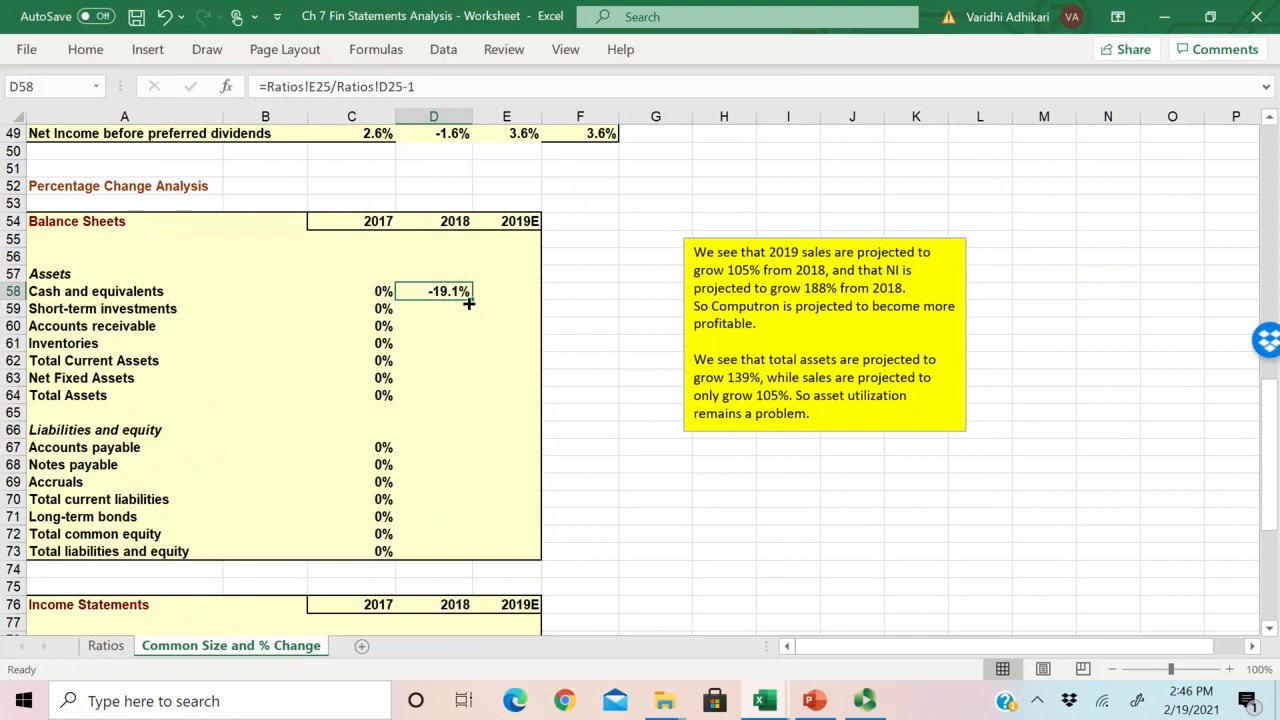
pyautogui.doubleClick(452, 294)
pyautogui.press('Escape')
pyautogui.moveTo(113, 291); pyautogui.dragTo(115, 345)
pyautogui.moveTo(88, 295); pyautogui.dragTo(73, 363)
pyautogui.click(452, 291)
pyautogui.moveTo(470, 299); pyautogui.dragTo(465, 373)
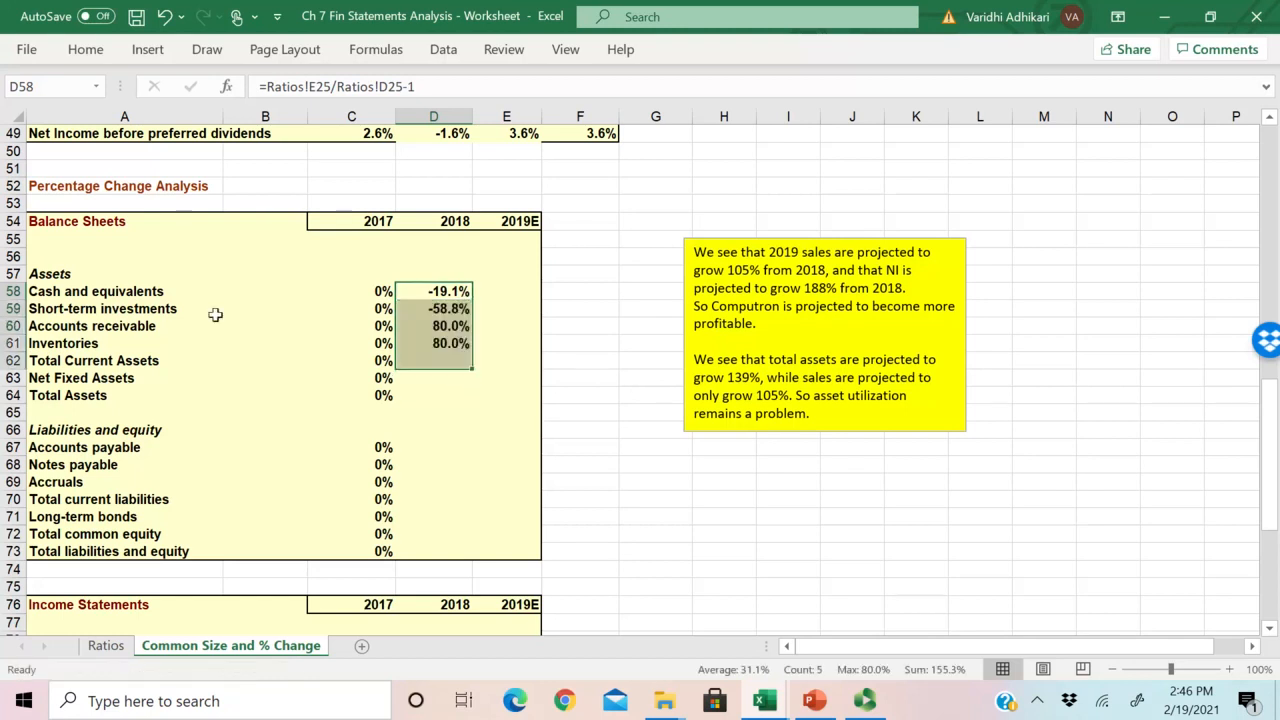
# Step: Check the copied Inventories formula in D61 and look over the balance sheet asset rows on the Ratios sheet
pyautogui.doubleClick(418, 343)
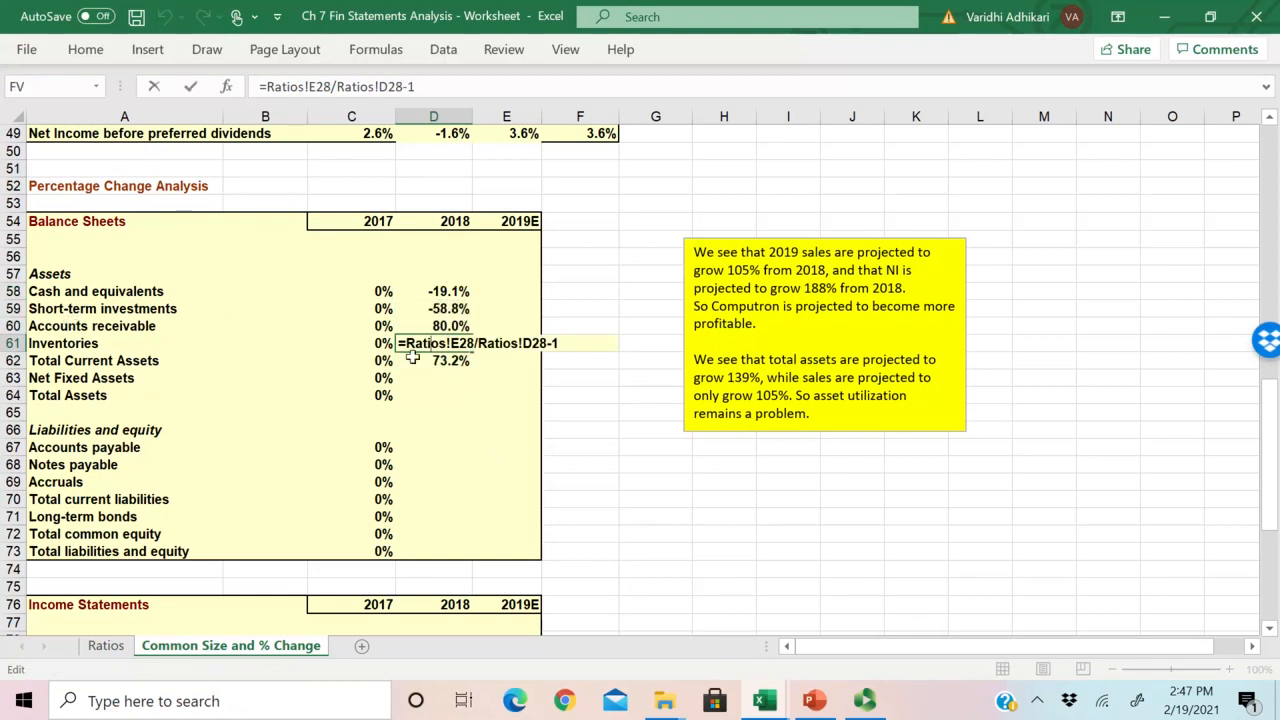
pyautogui.press('Escape')
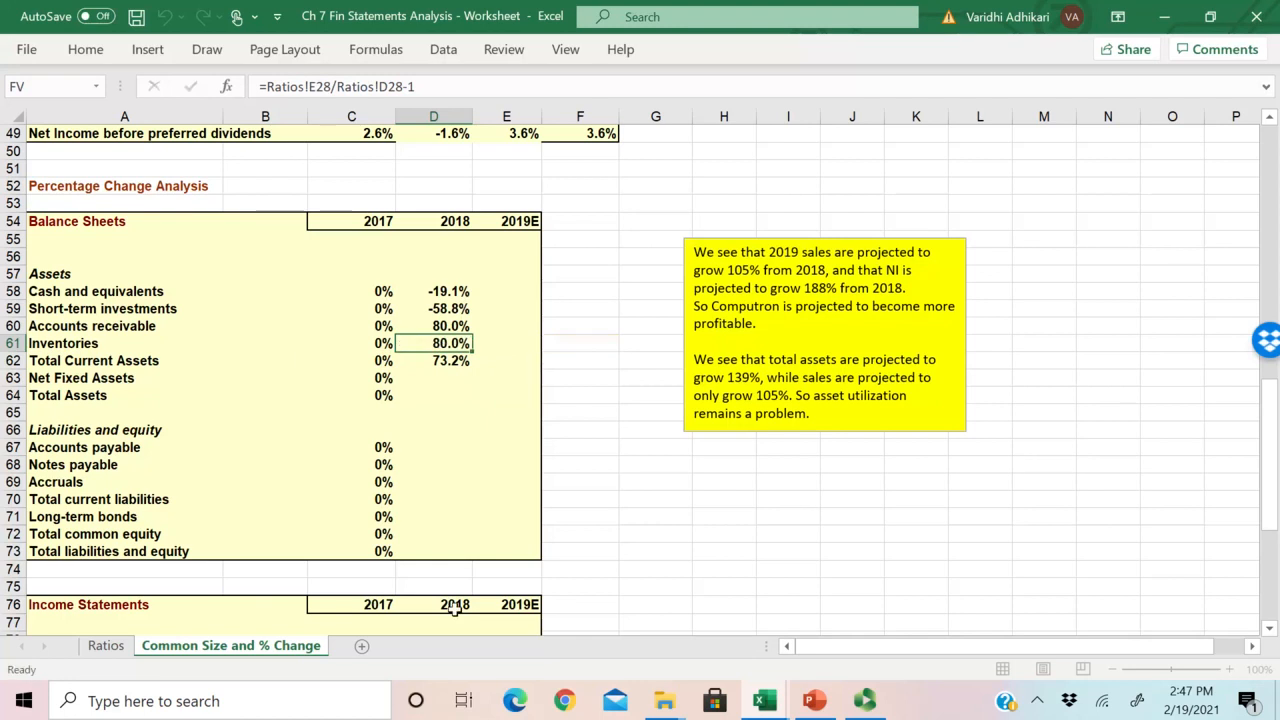
pyautogui.click(105, 645)
pyautogui.scroll(-1, 592, 472)
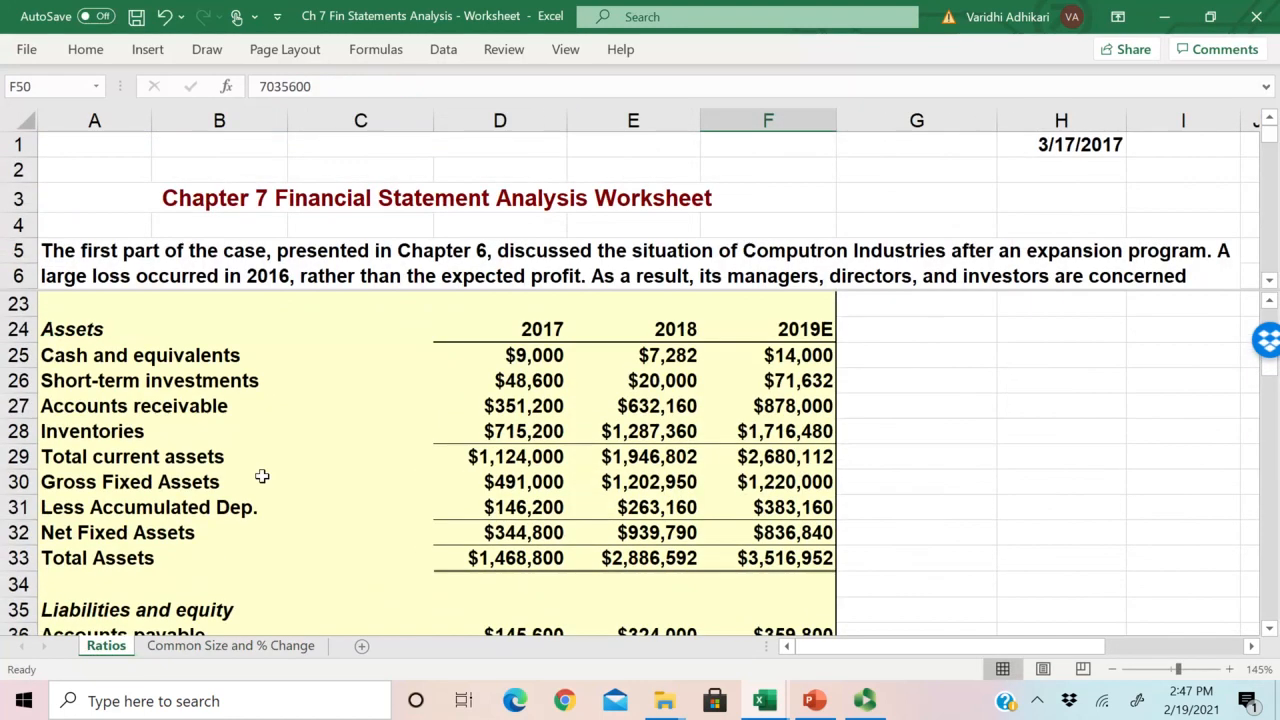
# Step: Check the 2017 and 2018 Inventories on the Ratios sheet and the copied Total Current Assets formula in D62
pyautogui.click(106, 459)
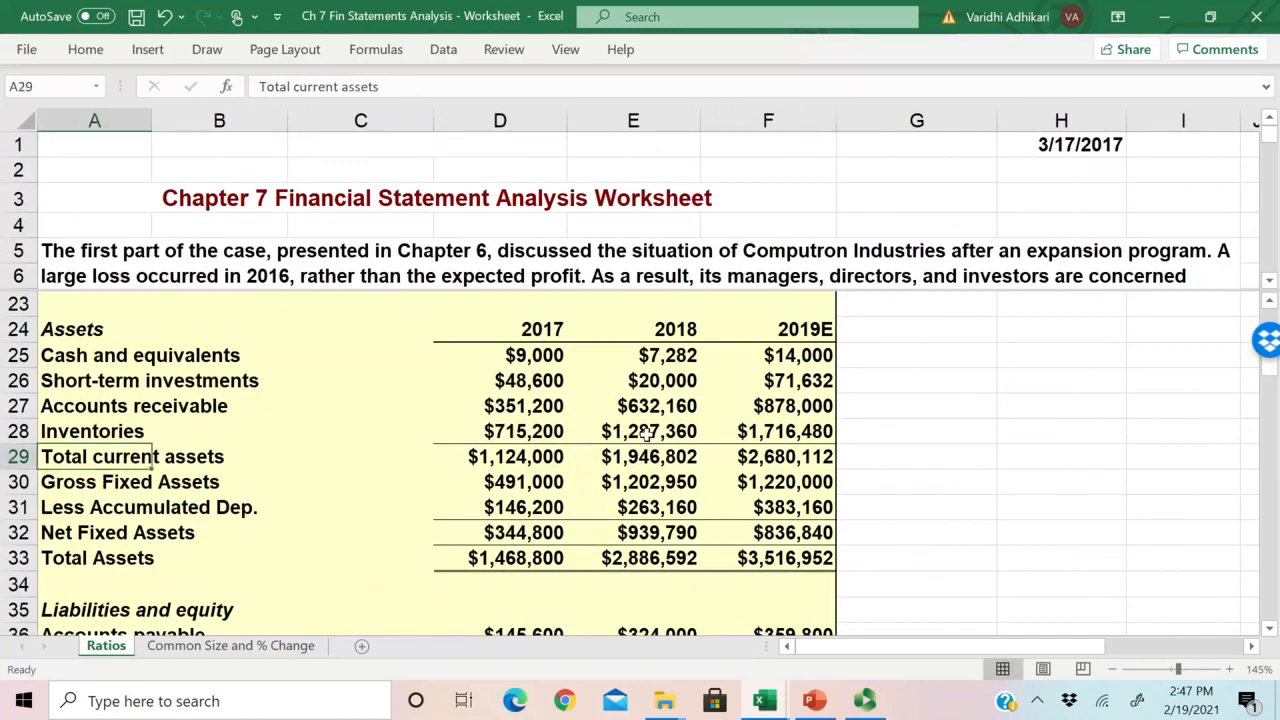
pyautogui.moveTo(640, 432); pyautogui.dragTo(540, 431)
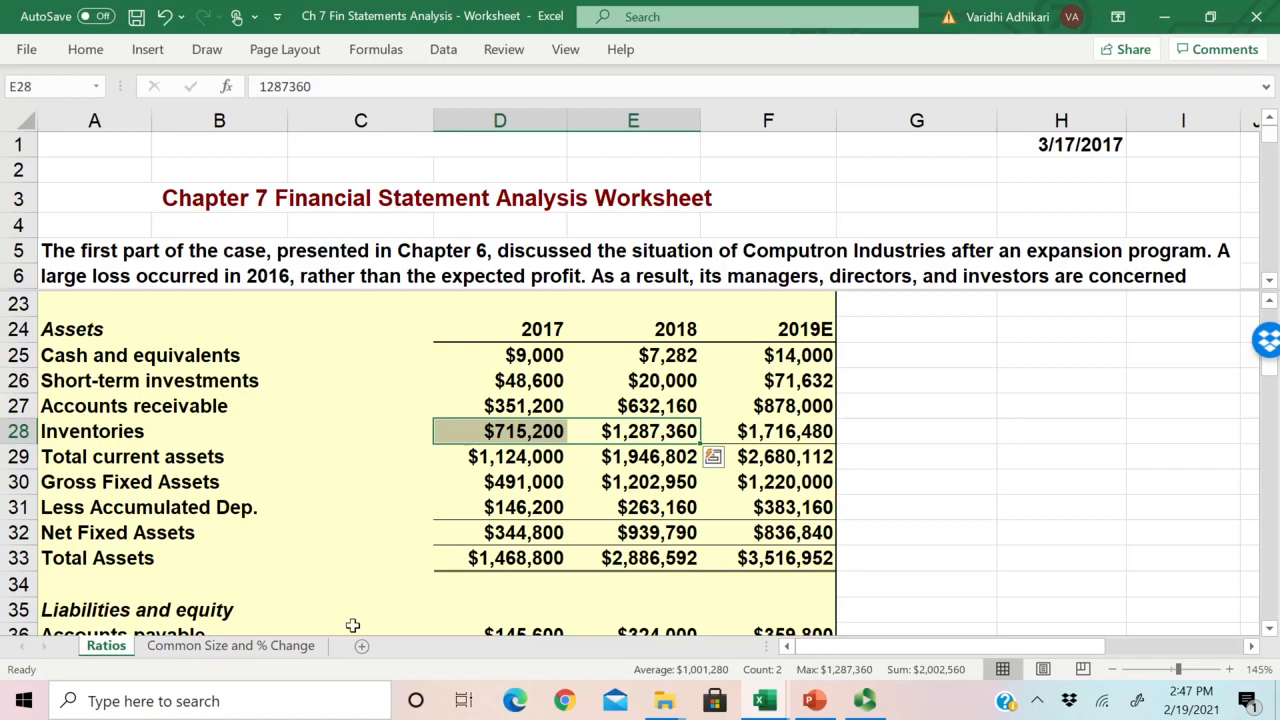
pyautogui.click(268, 645)
pyautogui.click(447, 362)
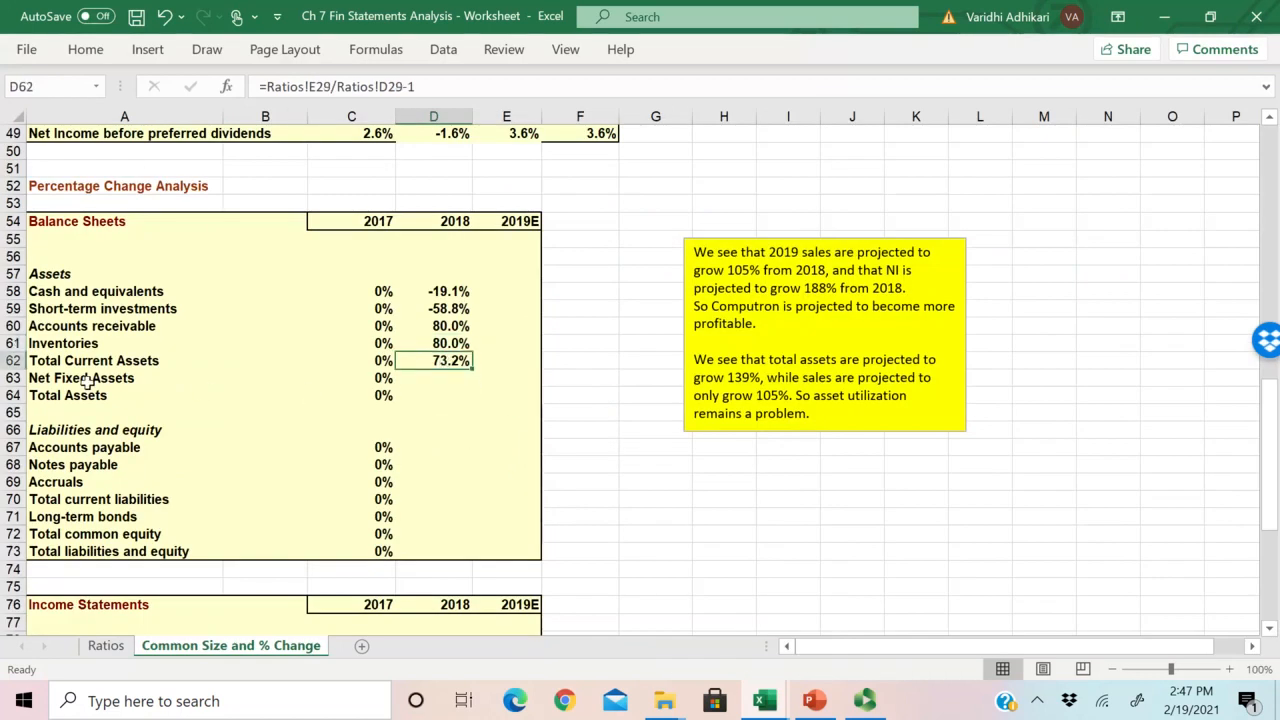
# Step: Locate Net Fixed Assets on the Ratios sheet and examine its 2017 and 2018 values in row 32
pyautogui.click(45, 378)
pyautogui.click(106, 645)
pyautogui.scroll(-1, 470, 505)
pyautogui.scroll(1, 470, 505)
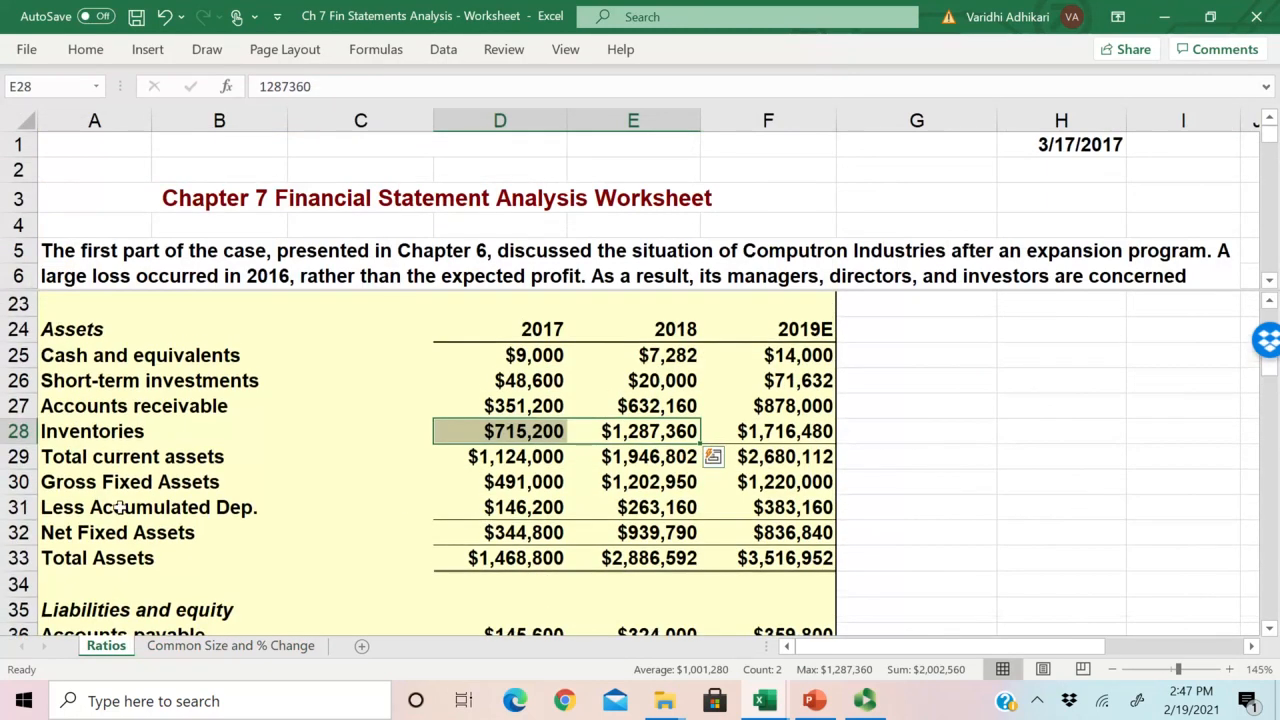
pyautogui.moveTo(100, 532); pyautogui.dragTo(660, 538)
pyautogui.moveTo(516, 457); pyautogui.dragTo(640, 533)
pyautogui.click(640, 533)
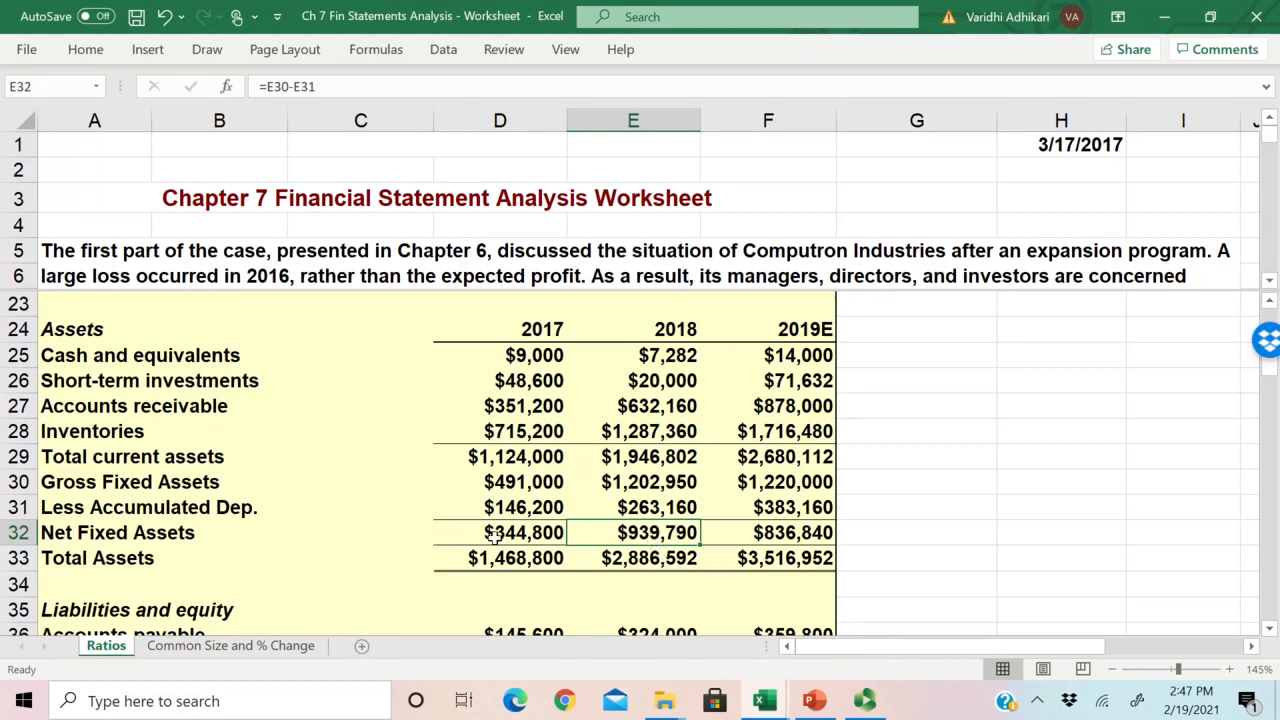
# Step: Enter the 2018 percentage change formula for Net Fixed Assets in D63 as =Ratios!E32/Ratios!D32-1
pyautogui.click(228, 645)
pyautogui.click(425, 378)
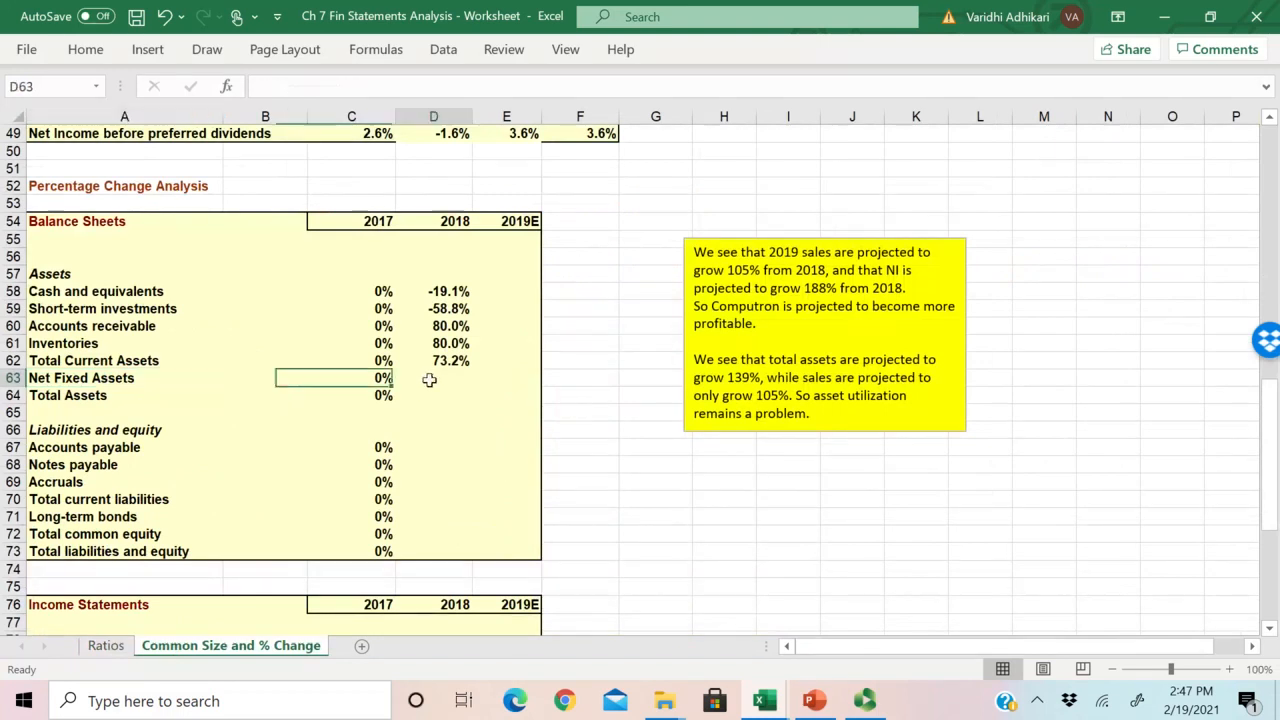
pyautogui.write('=')
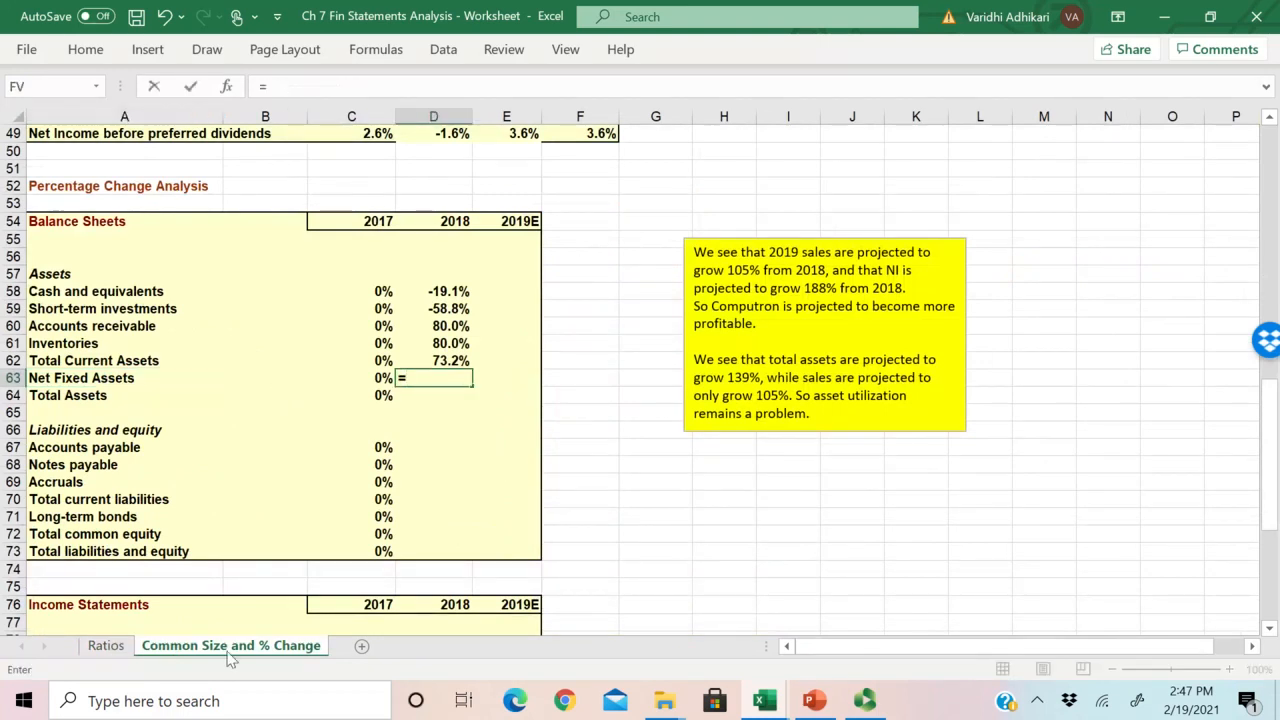
pyautogui.click(105, 645)
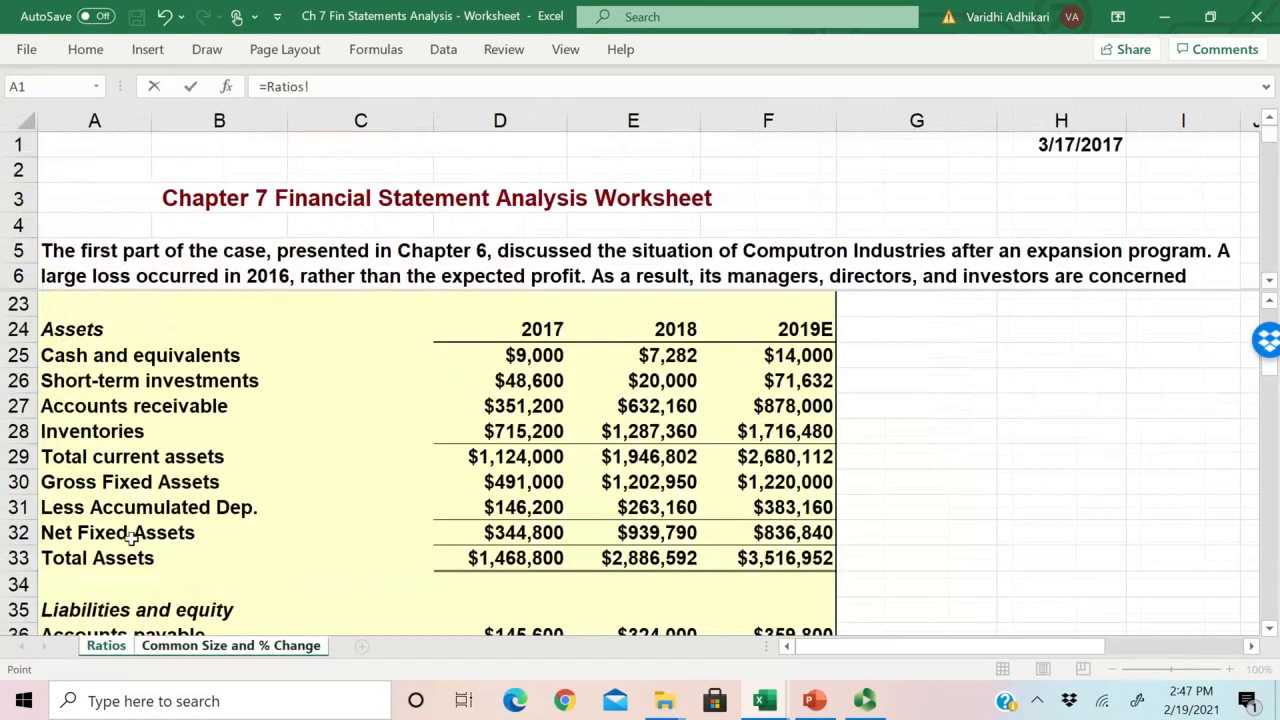
pyautogui.click(634, 532)
pyautogui.write('/')
pyautogui.click(520, 537)
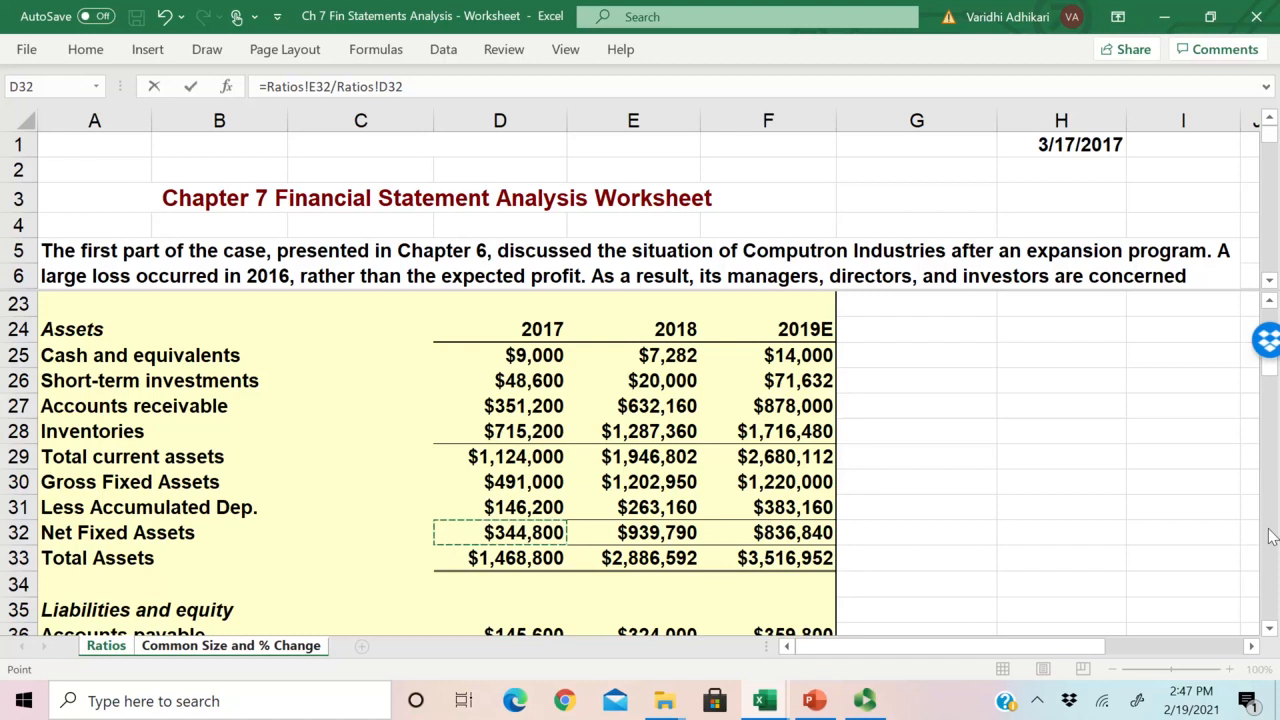
pyautogui.write('-1')
pyautogui.press('Return')
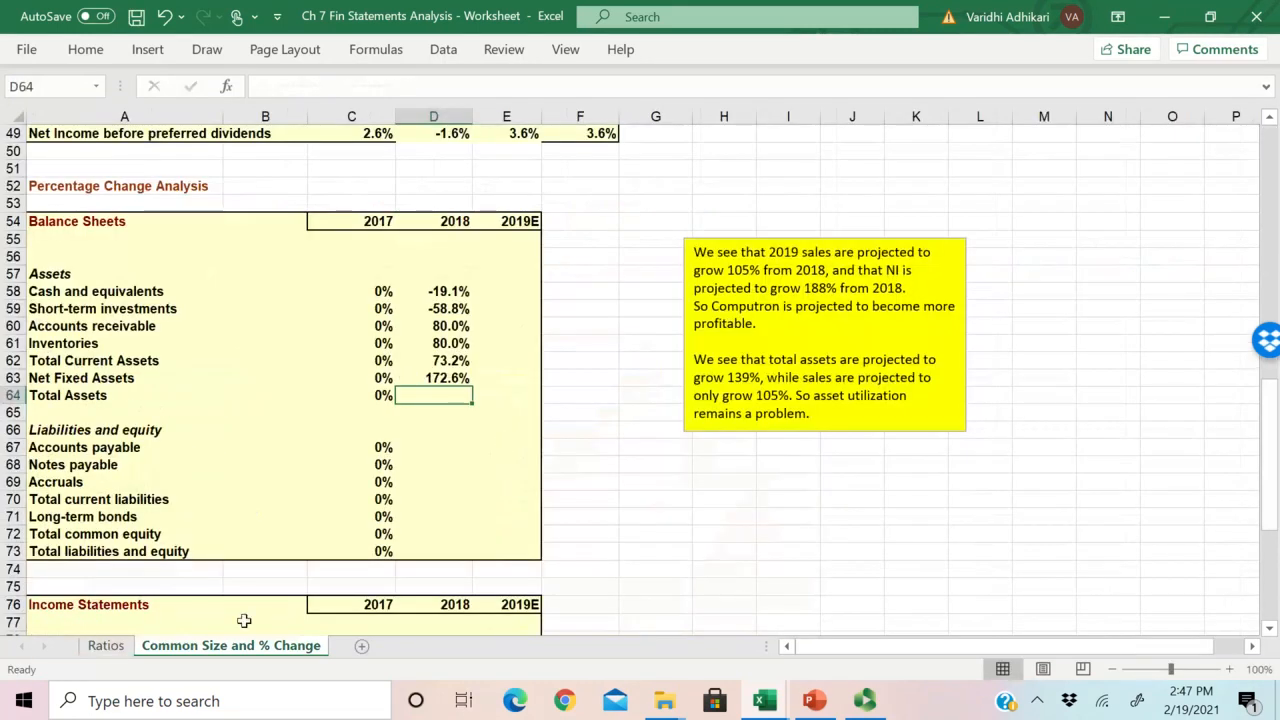
# Step: Check the Net Fixed Assets source cells on the Ratios sheet and copy the D63 formula down to Total Assets in D64
pyautogui.click(105, 645)
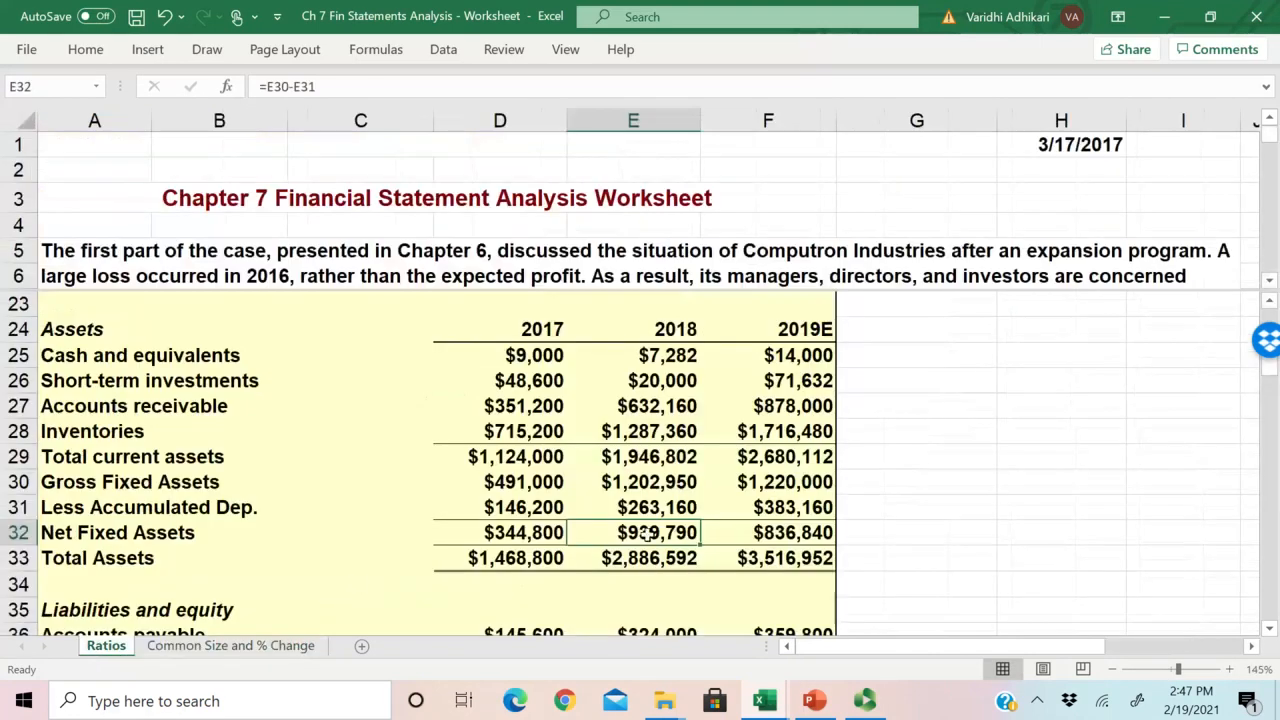
pyautogui.keyDown('shift'); pyautogui.click(525, 532); pyautogui.keyUp('shift')
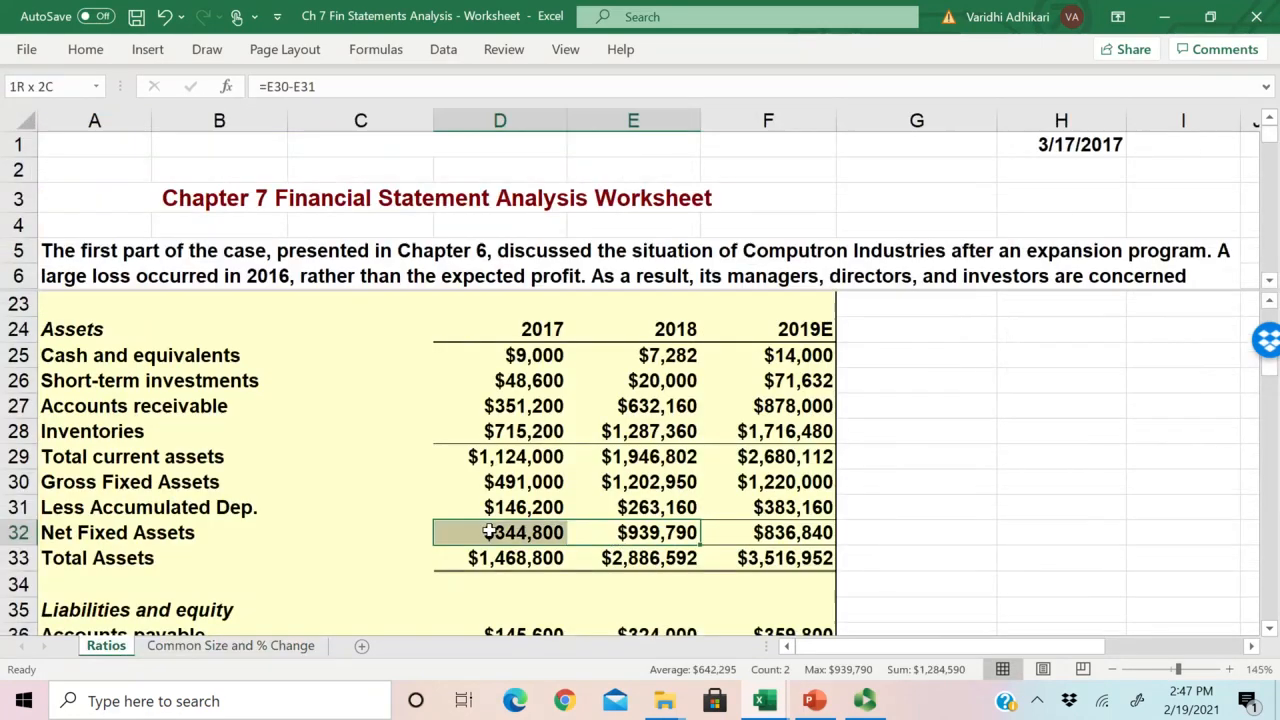
pyautogui.click(278, 646)
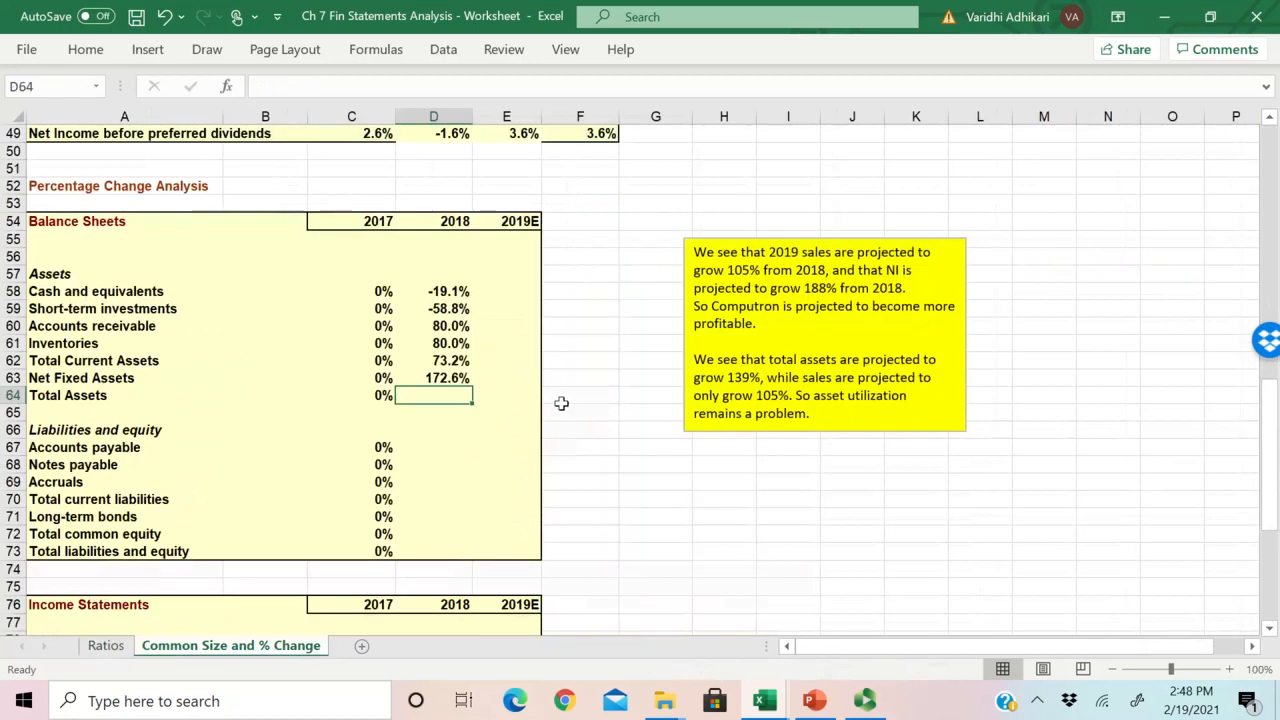
pyautogui.write('=')
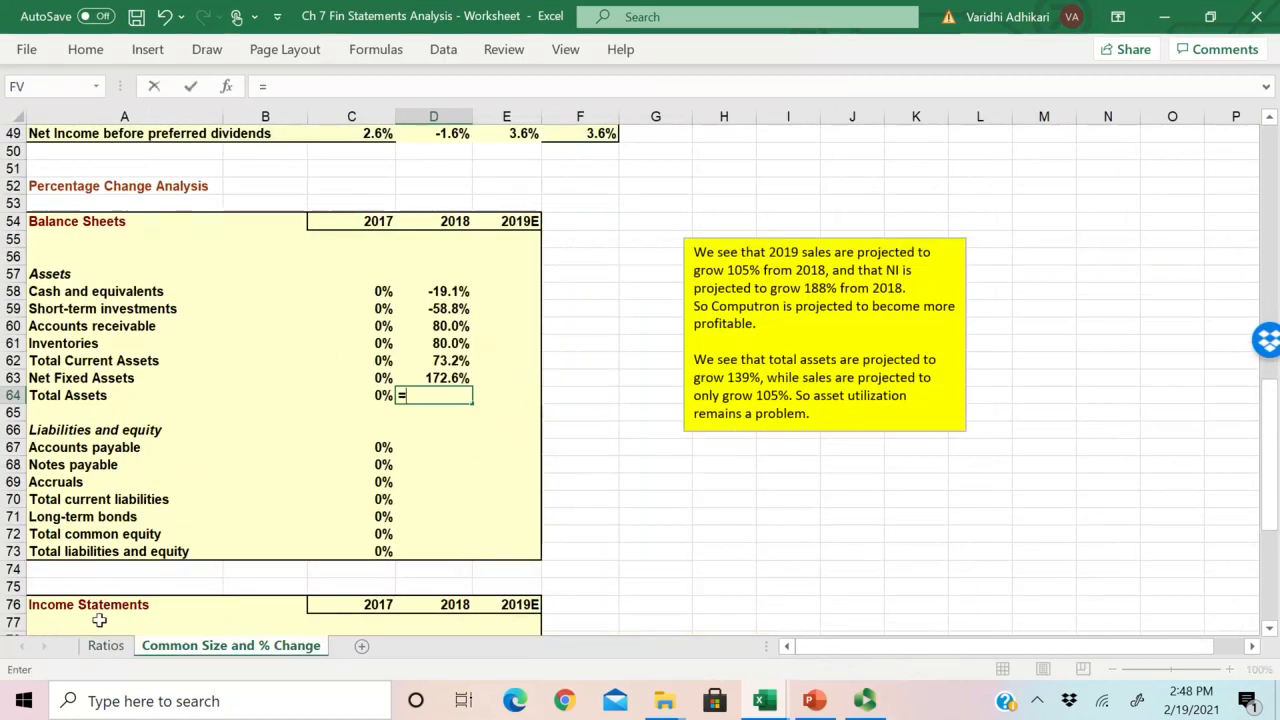
pyautogui.press('Escape')
pyautogui.click(464, 378)
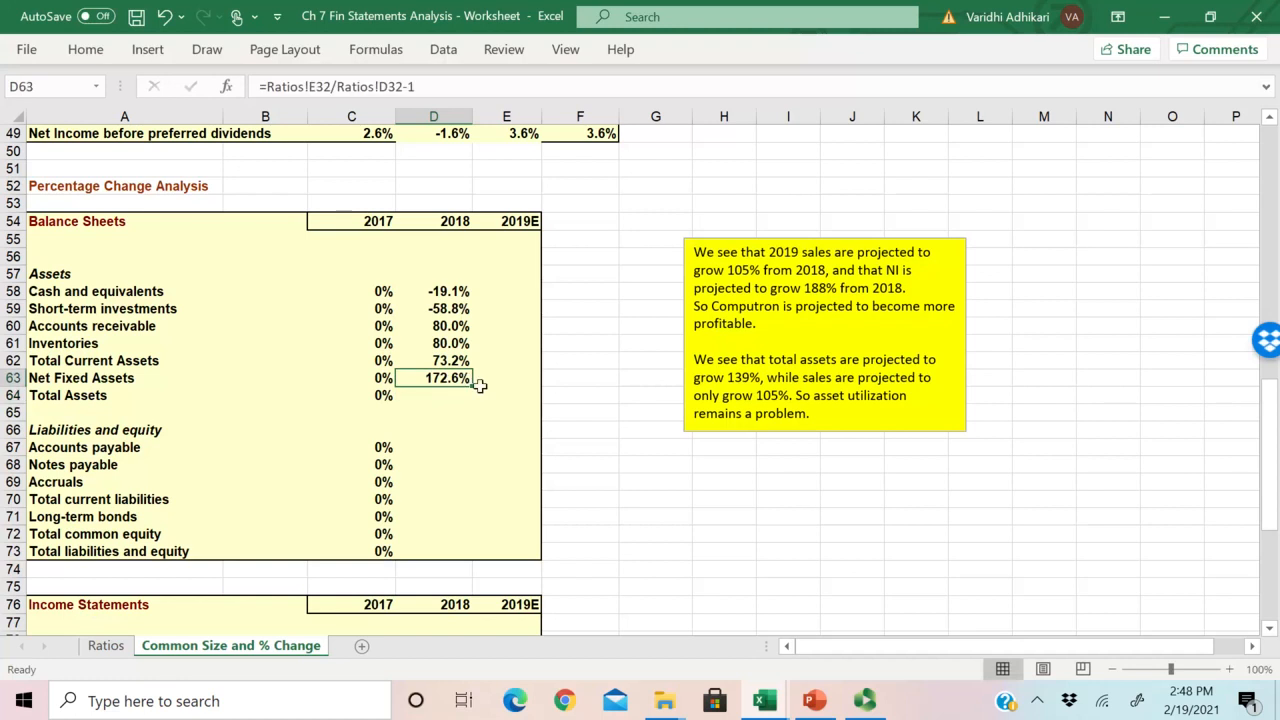
pyautogui.moveTo(474, 385); pyautogui.dragTo(486, 414)
pyautogui.click(455, 396)
# Step: Check the 2017 and 2018 Total Assets in D33:E33 on the Ratios sheet against the copied formula
pyautogui.click(112, 651)
pyautogui.moveTo(500, 558); pyautogui.dragTo(594, 558)
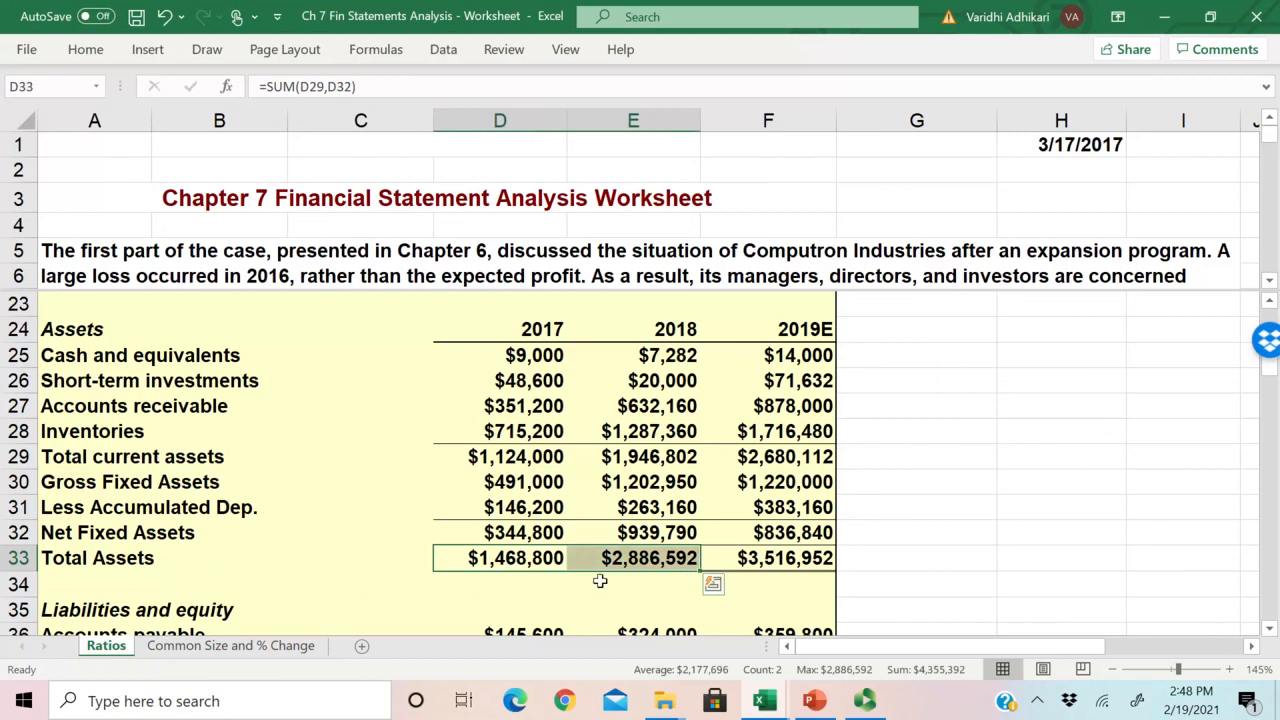
pyautogui.click(500, 558)
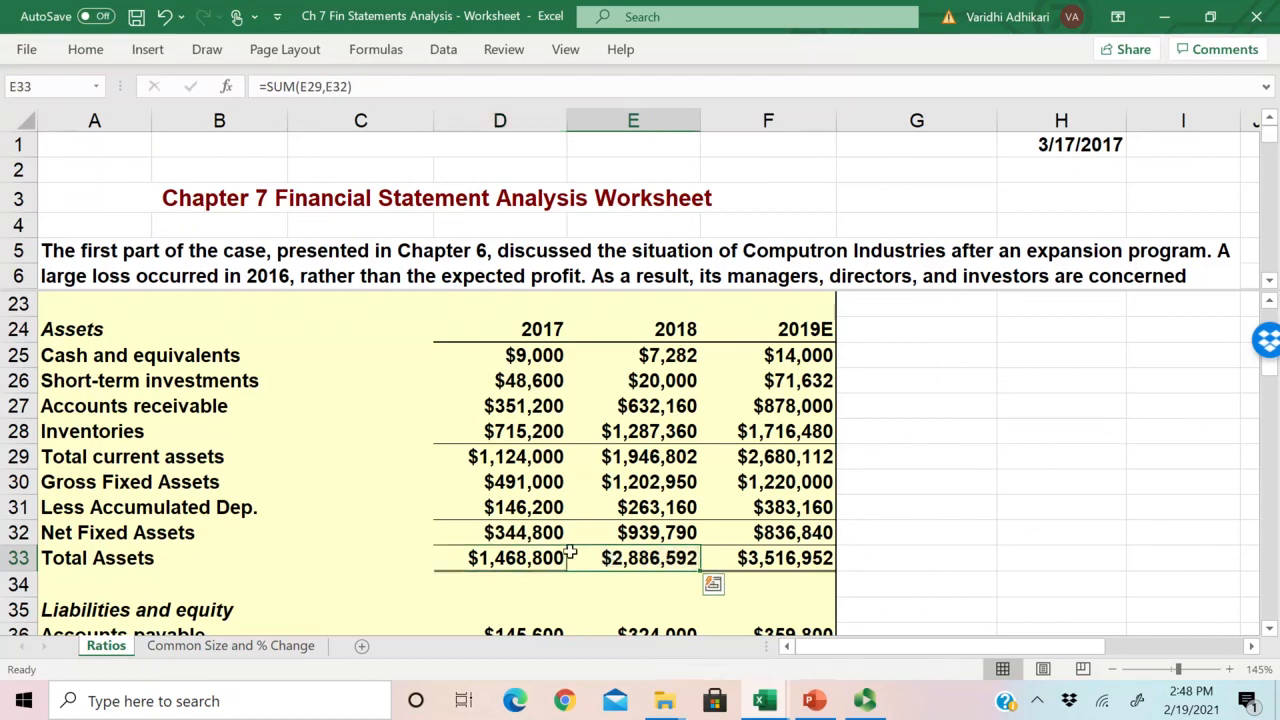
# Step: Copy the 2018 asset percentage change formulas in D58:D64 across to the 2019E cells E58:E64
pyautogui.click(230, 645)
pyautogui.moveTo(438, 297); pyautogui.dragTo(446, 397)
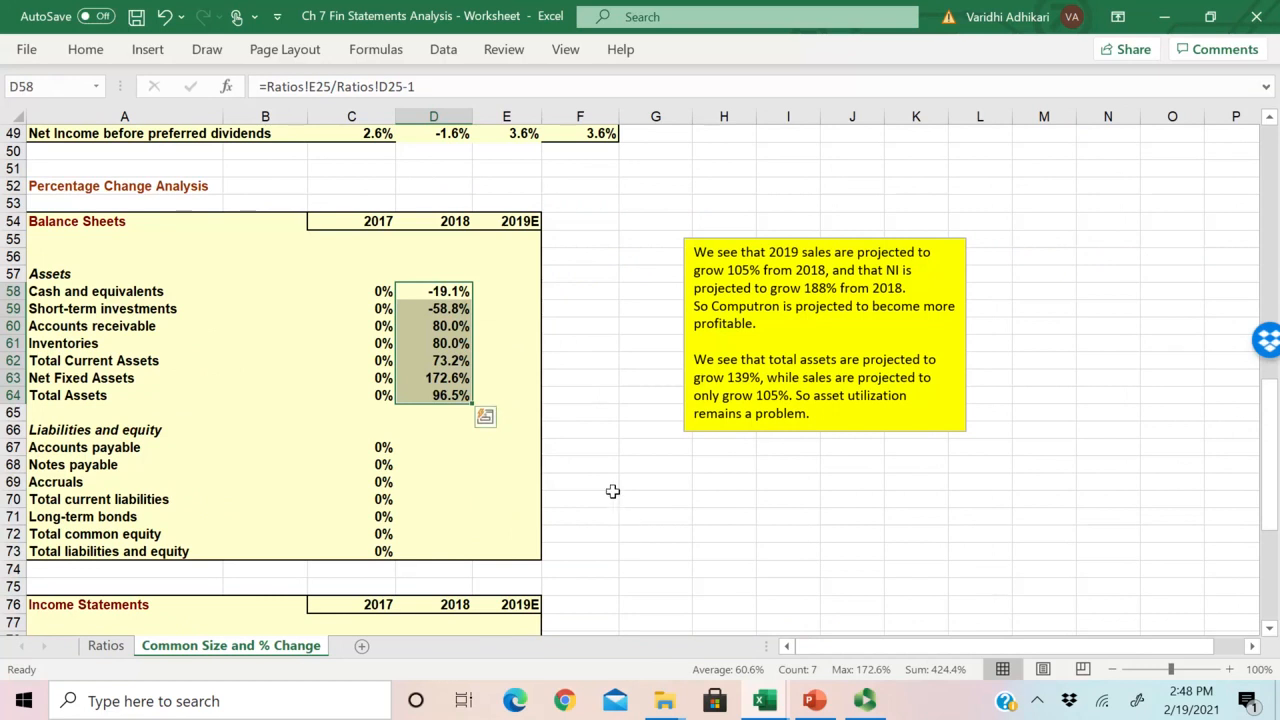
pyautogui.moveTo(435, 289); pyautogui.dragTo(521, 478)
pyautogui.click(105, 645)
pyautogui.click(230, 645)
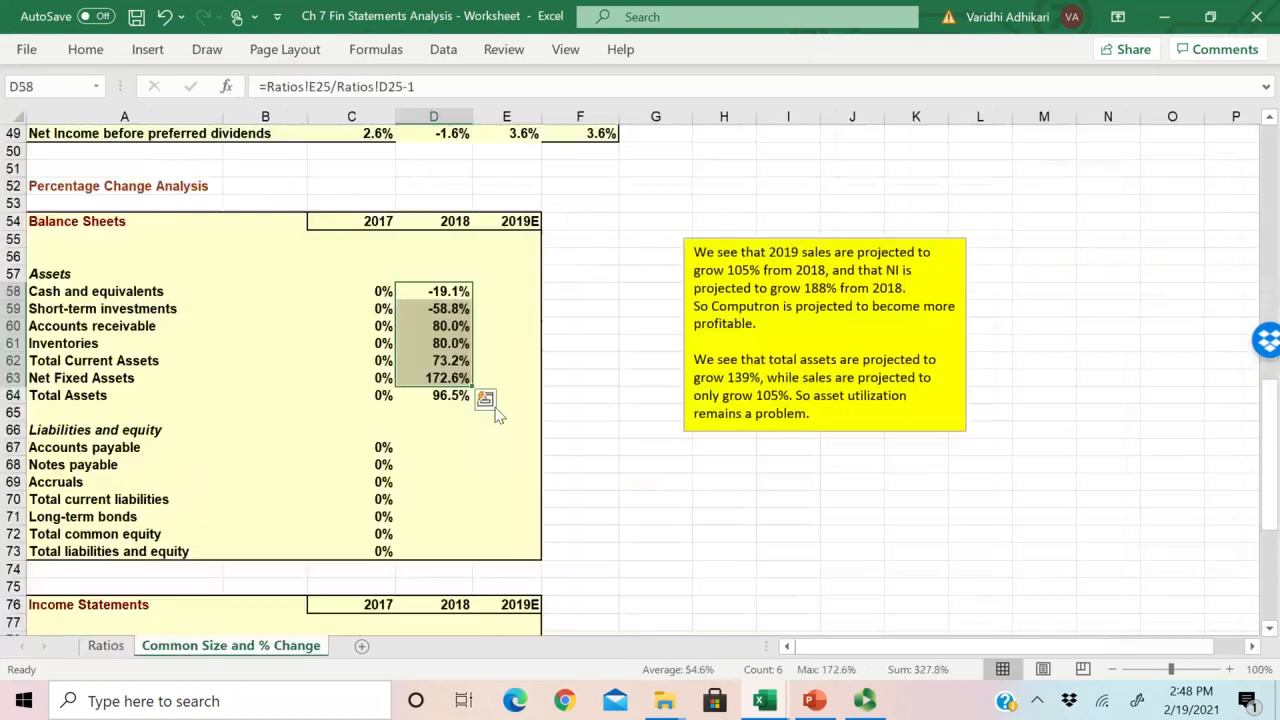
pyautogui.moveTo(445, 291); pyautogui.dragTo(515, 400)
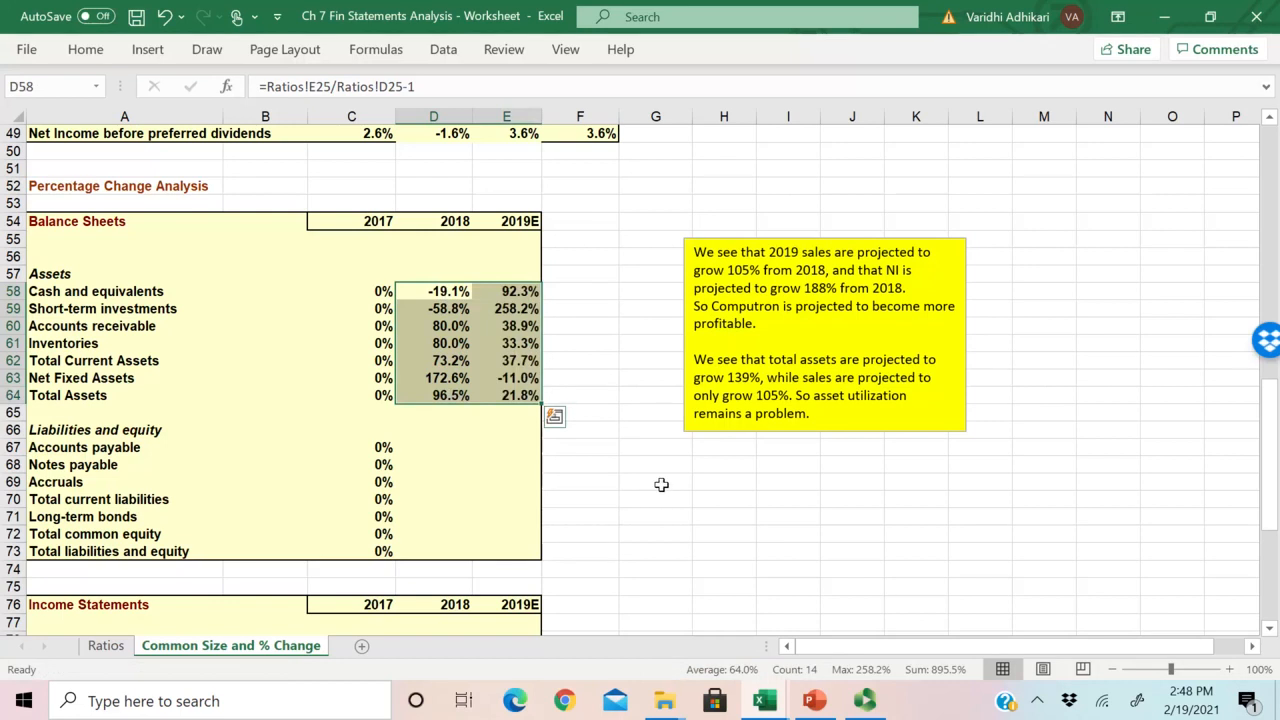
# Step: Enter the 2018 percentage change formula for Accounts payable in D67 as =Ratios!E36/Ratios!D36-1
pyautogui.scroll(-1, 661, 484)
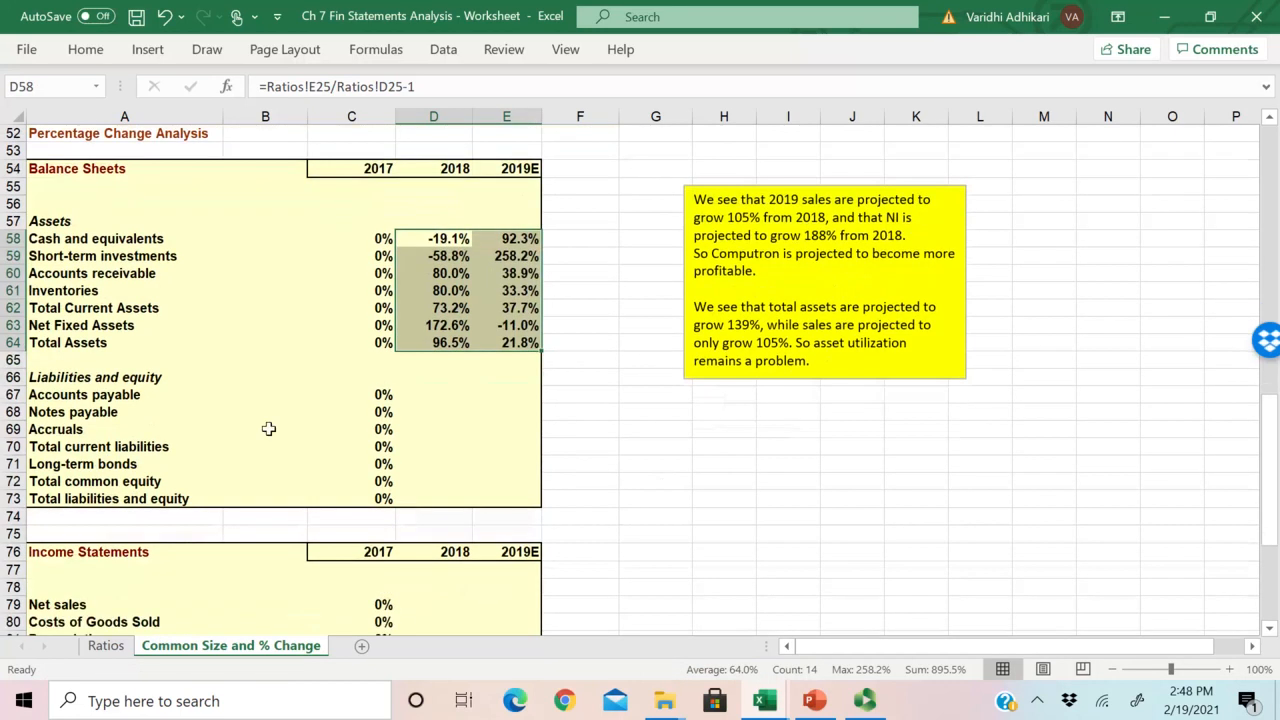
pyautogui.click(150, 396)
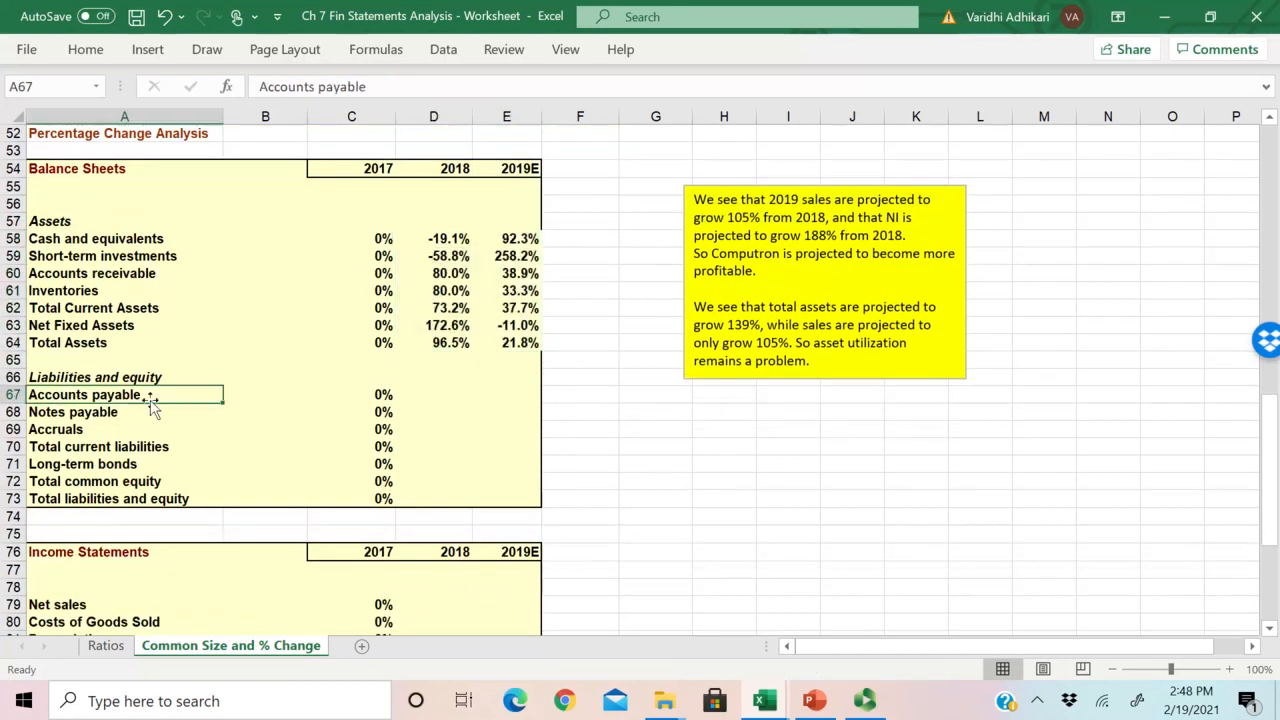
pyautogui.click(423, 395)
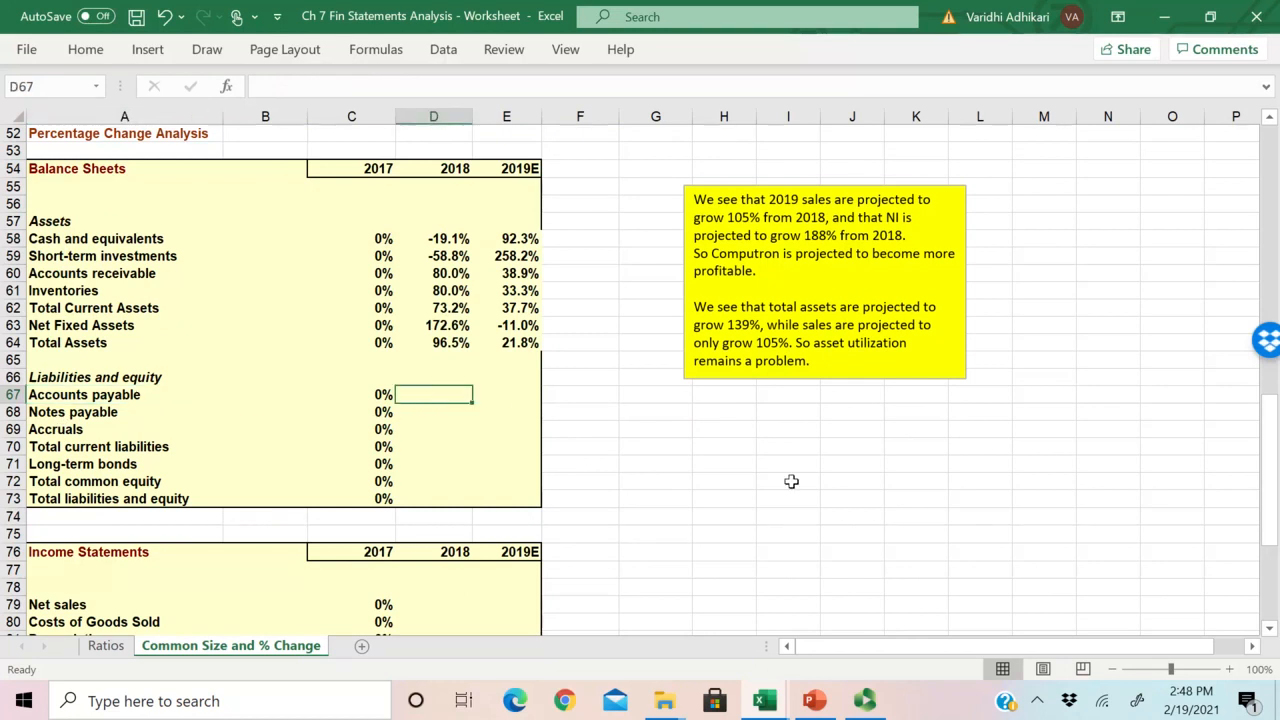
pyautogui.write('=')
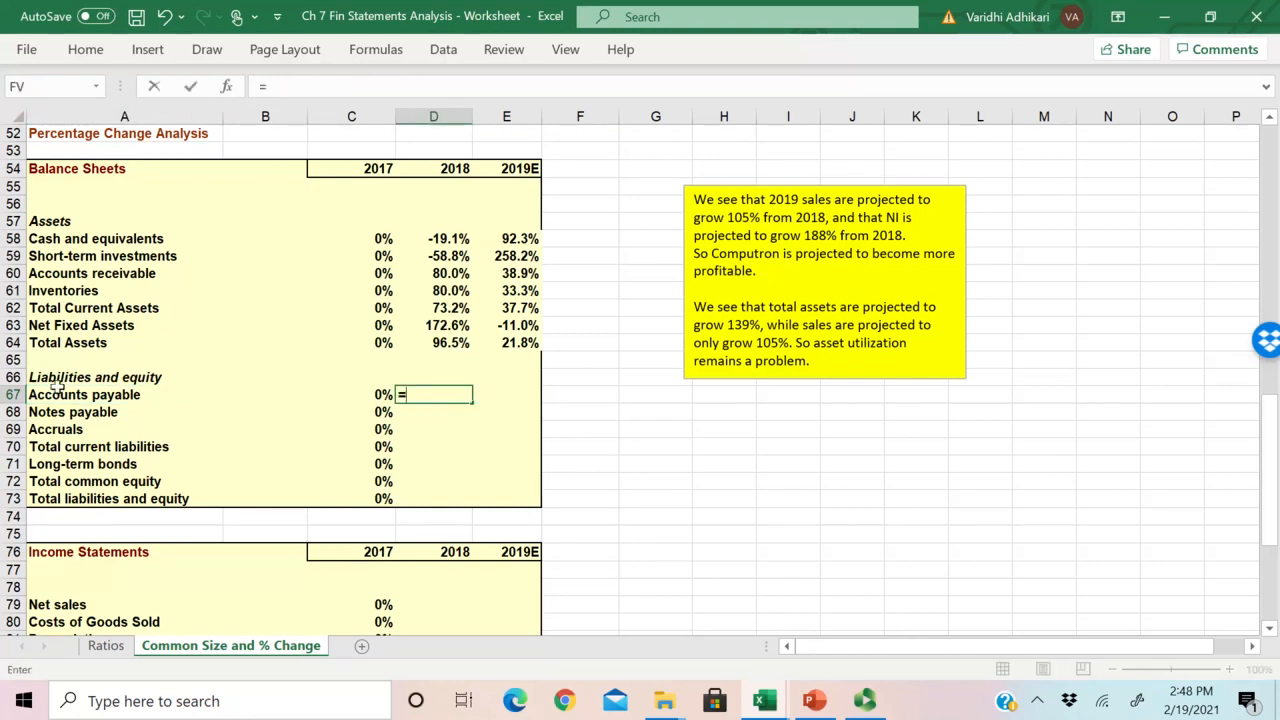
pyautogui.click(106, 645)
pyautogui.scroll(-3, 540, 538)
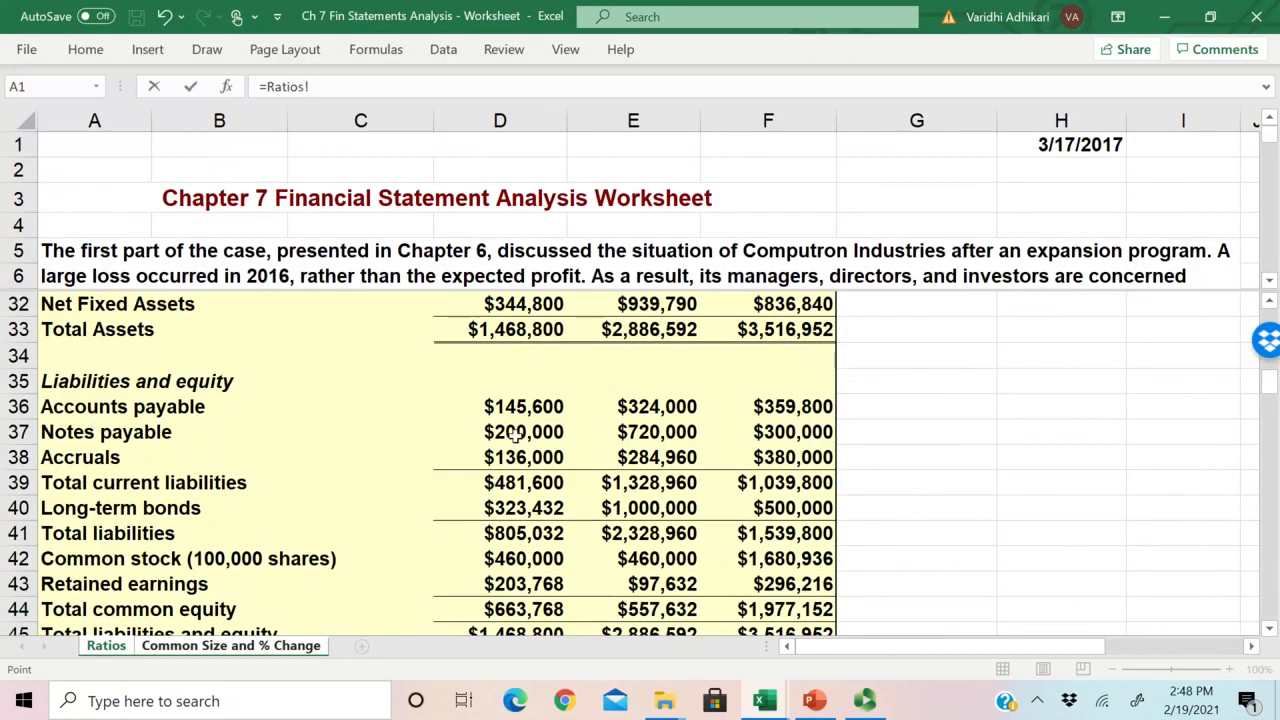
pyautogui.click(651, 407)
pyautogui.write('/')
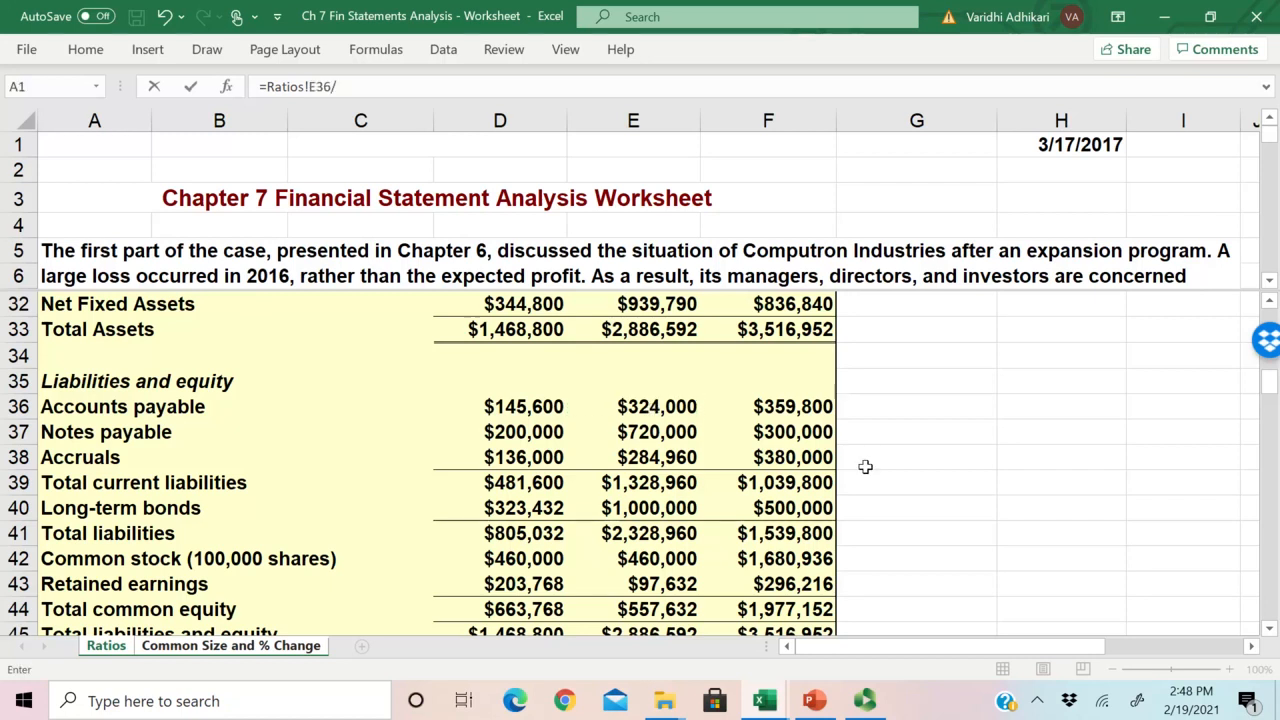
pyautogui.click(525, 410)
pyautogui.write('-1')
pyautogui.press('Return')
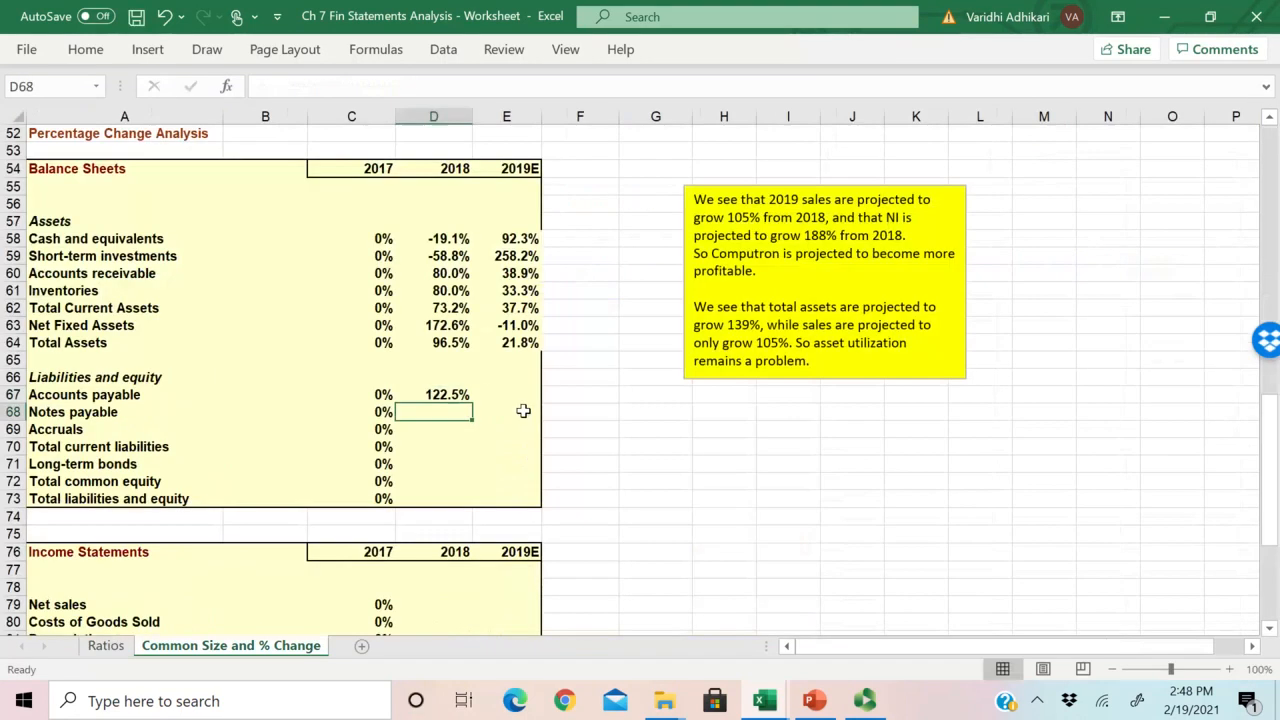
# Step: Copy the D67 formula down through Total current liabilities in D70 and check the Long-term bonds row on the Ratios sheet
pyautogui.click(436, 394)
pyautogui.moveTo(471, 403); pyautogui.dragTo(448, 452)
pyautogui.moveTo(440, 464); pyautogui.dragTo(152, 465)
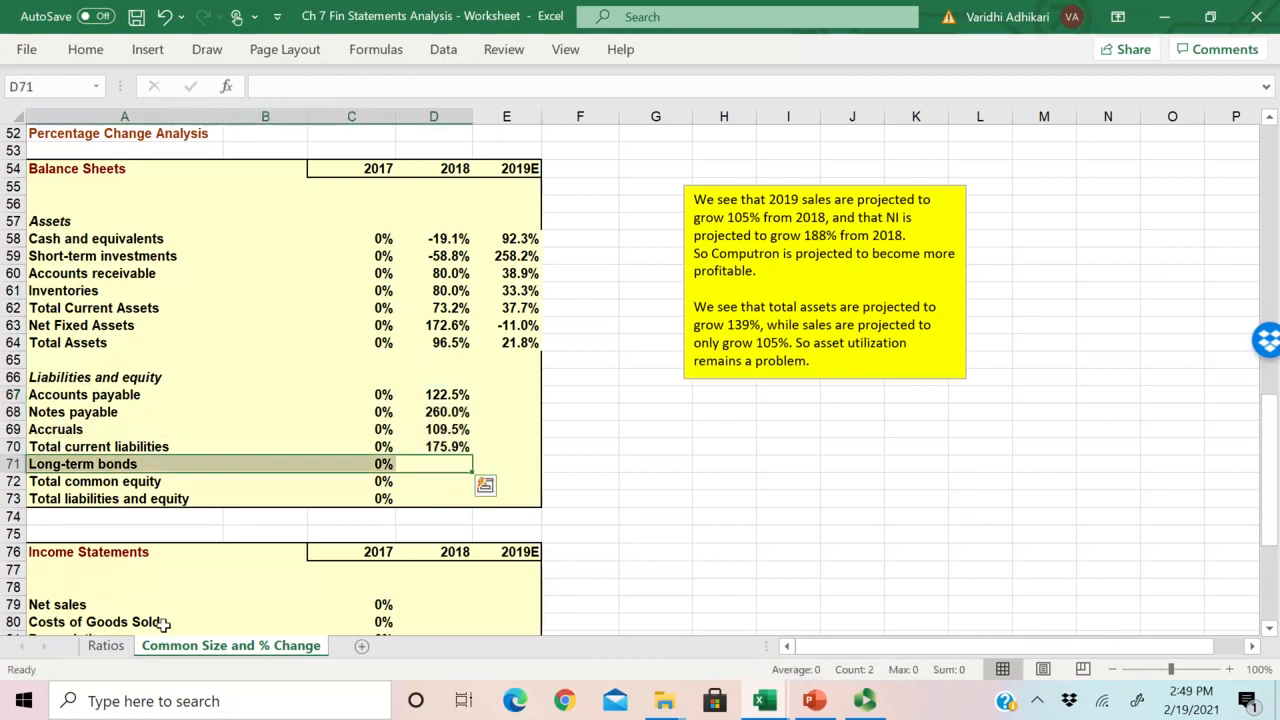
pyautogui.click(105, 645)
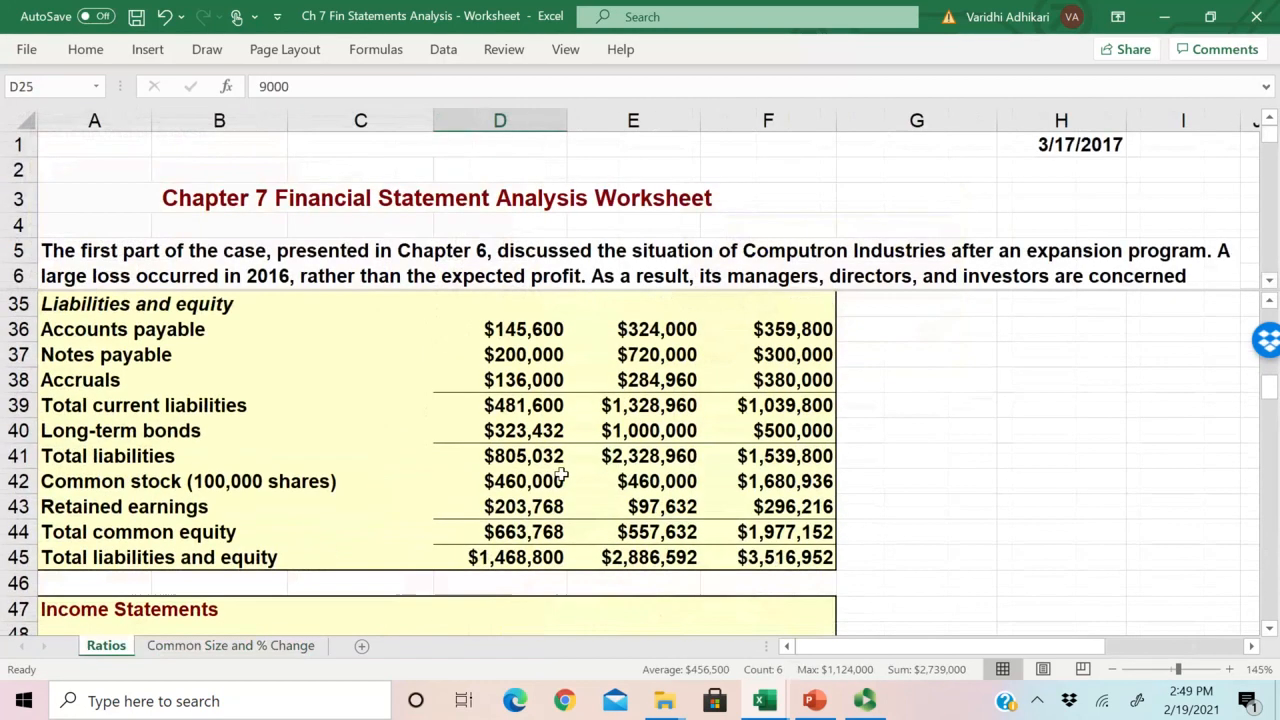
pyautogui.hotkey('ctrl', 'pagedown')
# Step: Copy the Total current liabilities formula in D70 down to Long-term bonds in D71 and check the copied formula
pyautogui.click(426, 446)
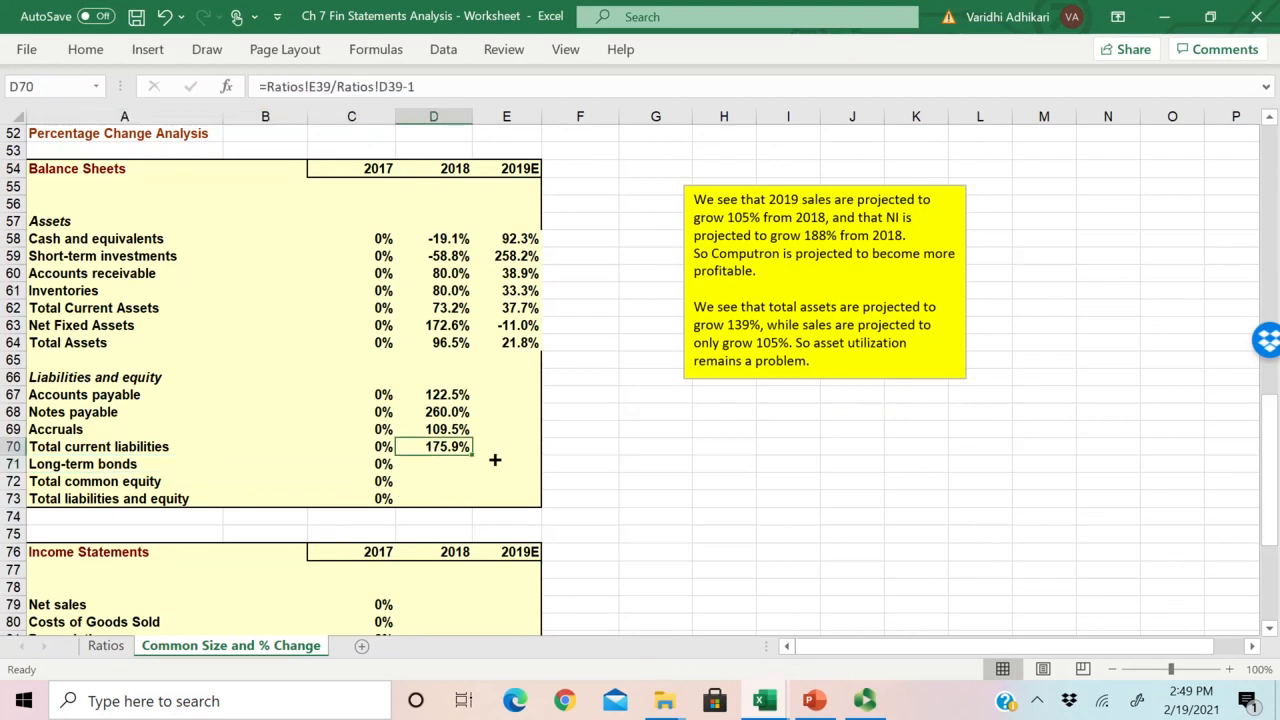
pyautogui.moveTo(473, 458); pyautogui.dragTo(471, 474)
pyautogui.click(355, 483)
pyautogui.click(448, 466)
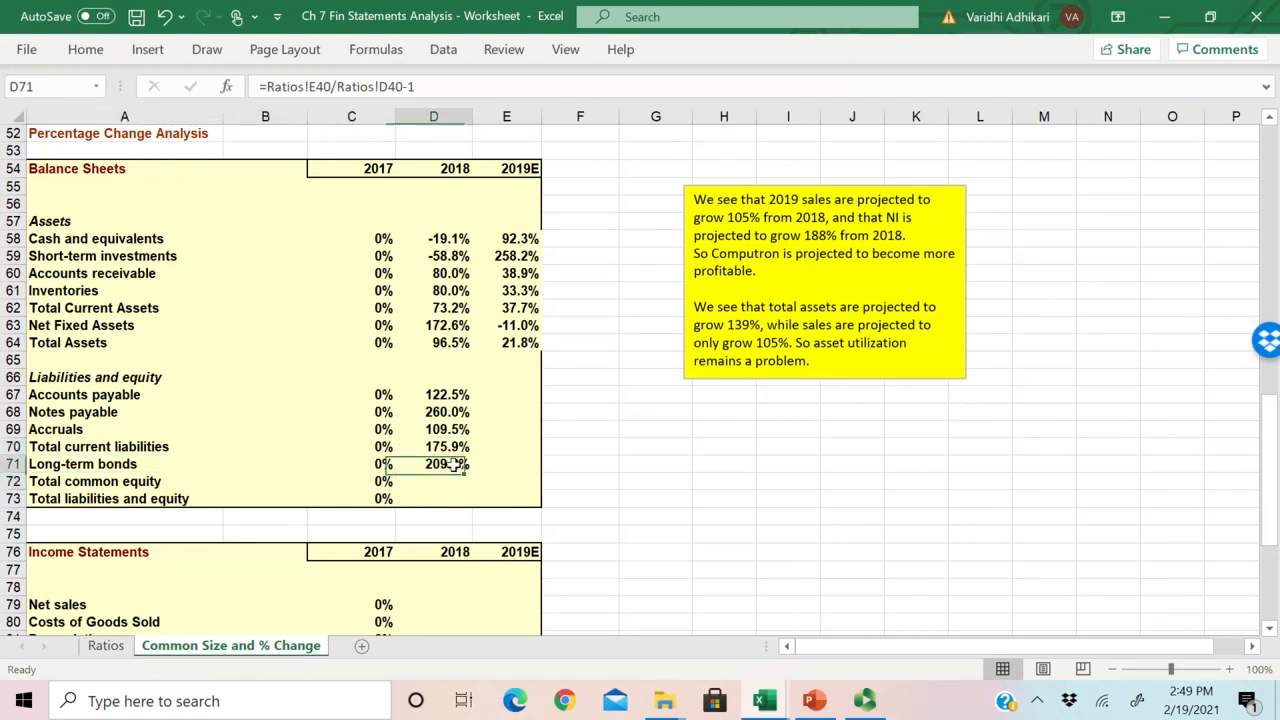
# Step: Examine the common stock, retained earnings and Total common equity rows for 2017 and 2018 on the Ratios sheet
pyautogui.click(87, 495)
pyautogui.click(100, 480)
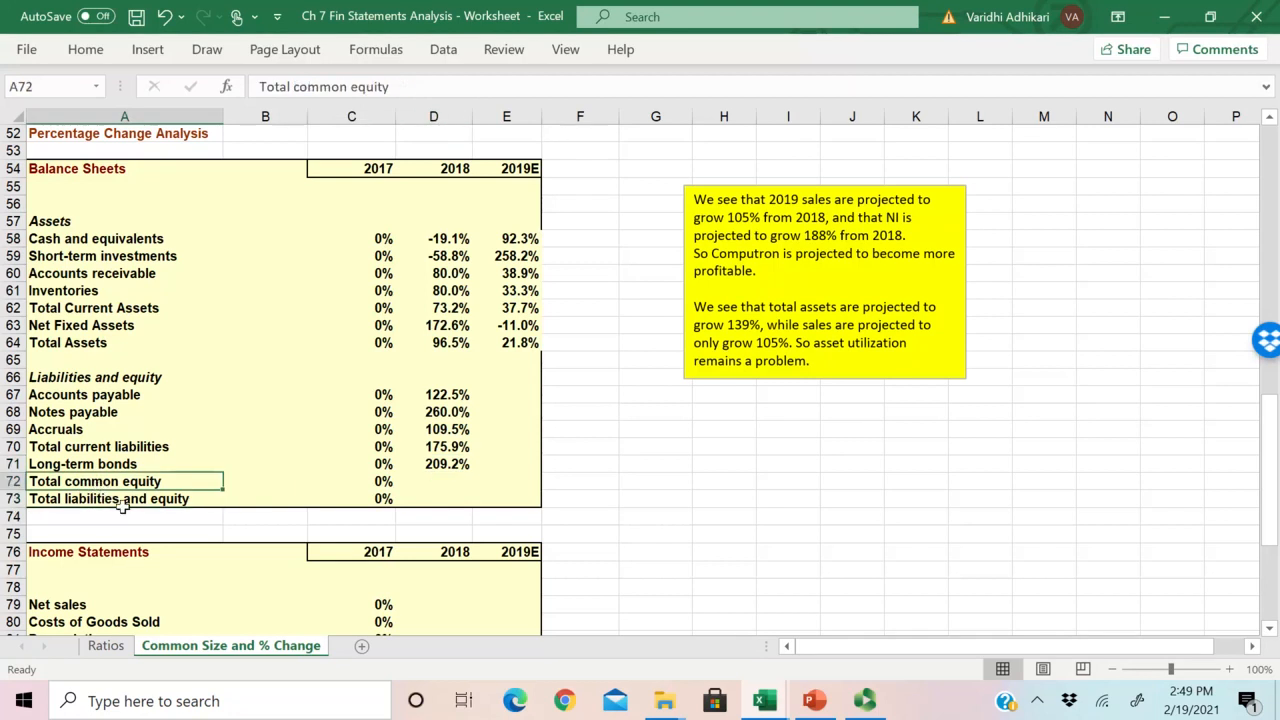
pyautogui.click(104, 645)
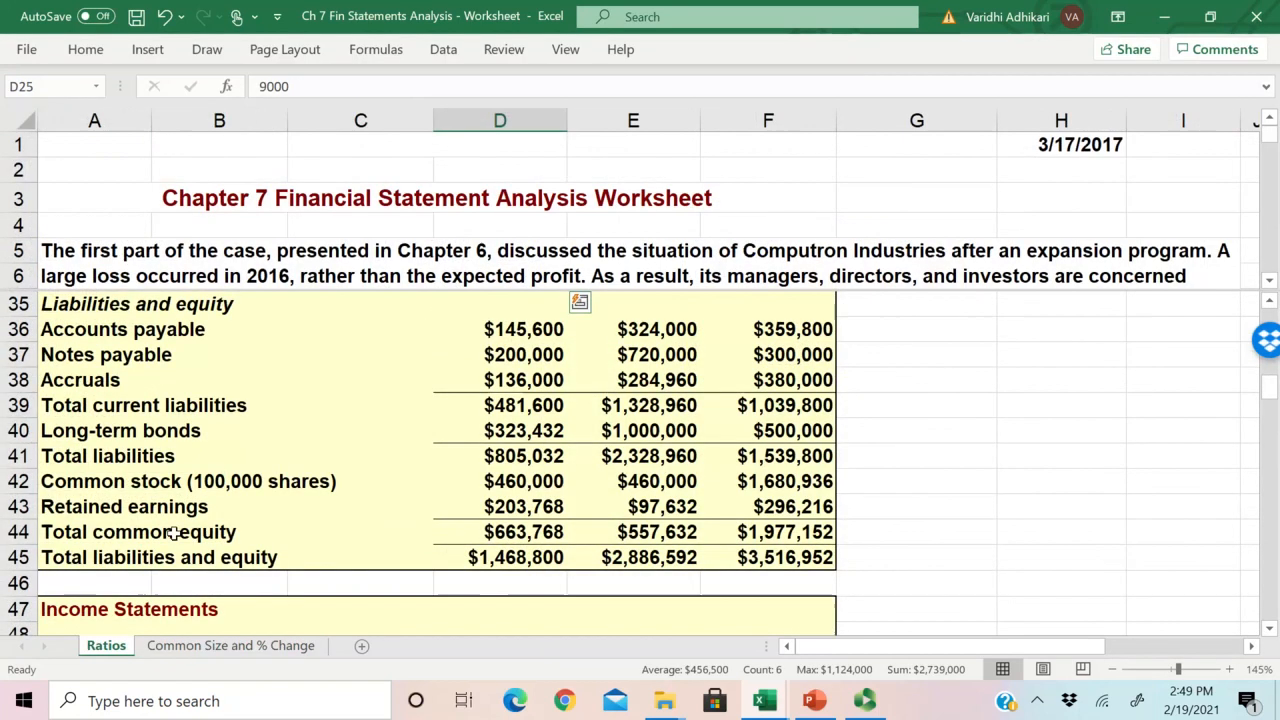
pyautogui.click(252, 533)
pyautogui.moveTo(93, 480); pyautogui.dragTo(690, 508)
pyautogui.click(507, 530)
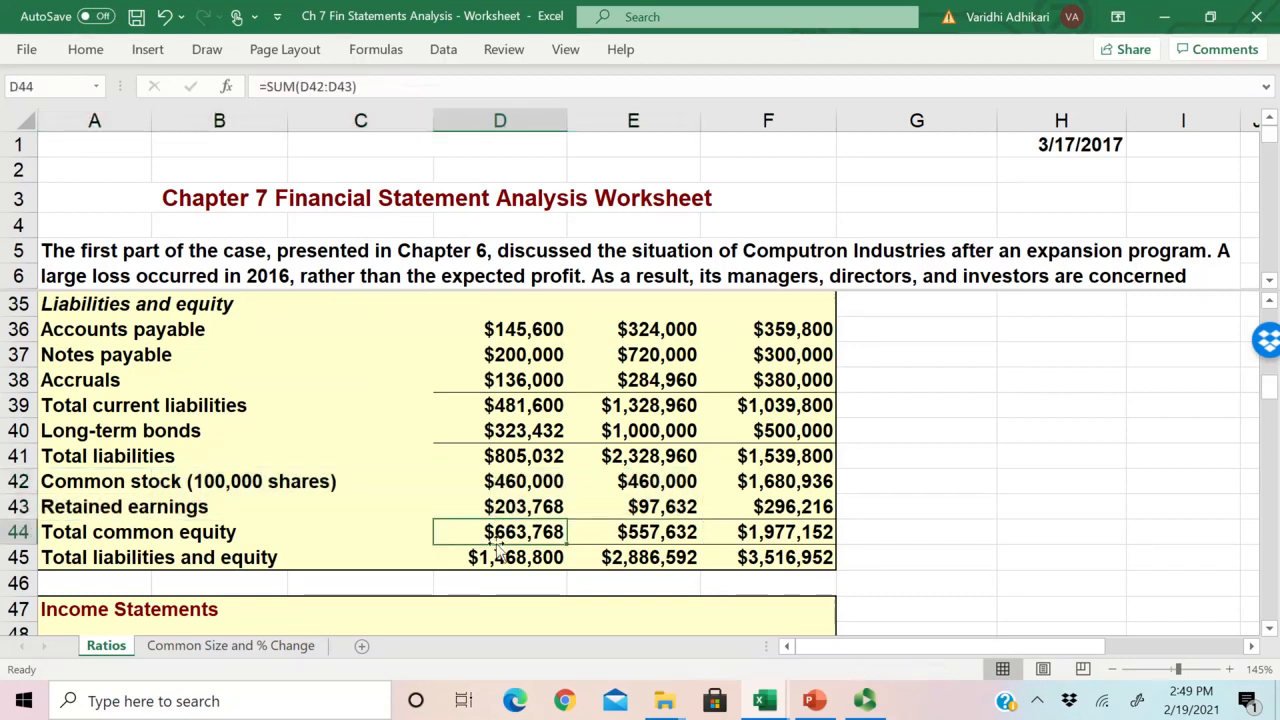
pyautogui.moveTo(665, 533); pyautogui.dragTo(558, 532)
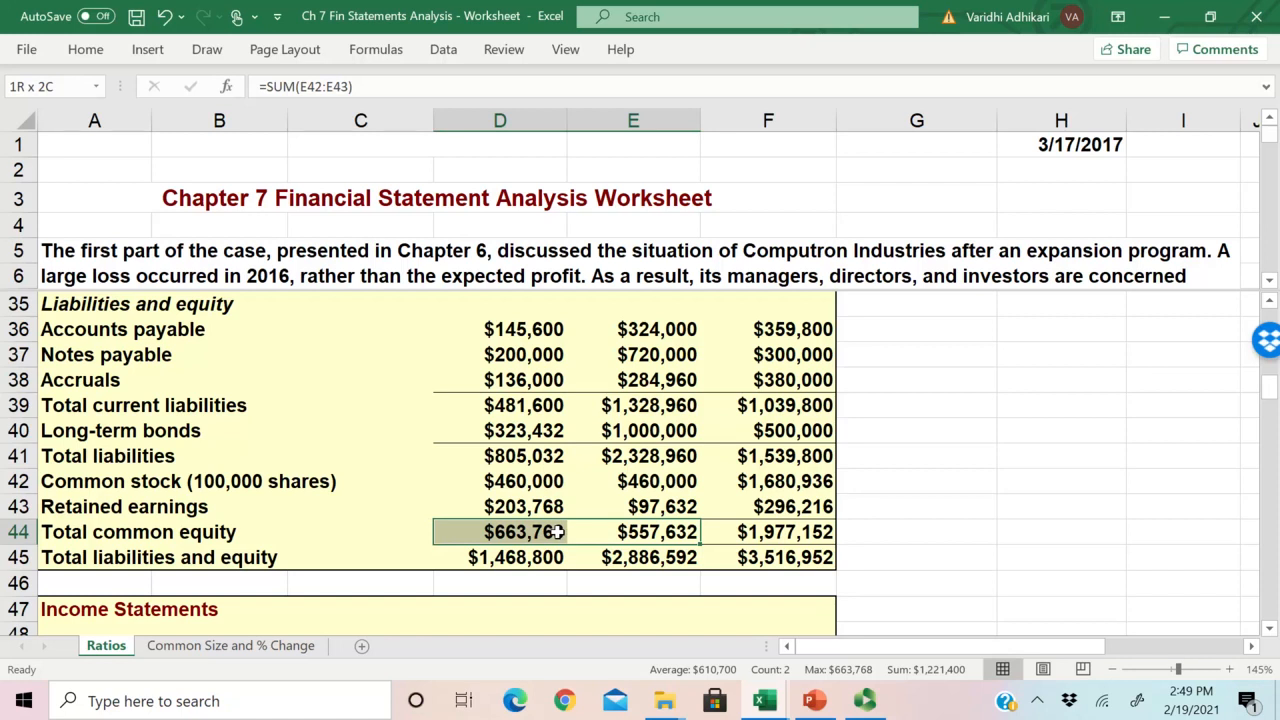
# Step: Enter the 2018 formula for Total common equity in D72 as =Ratios!E44/Ratios!D44
pyautogui.click(230, 645)
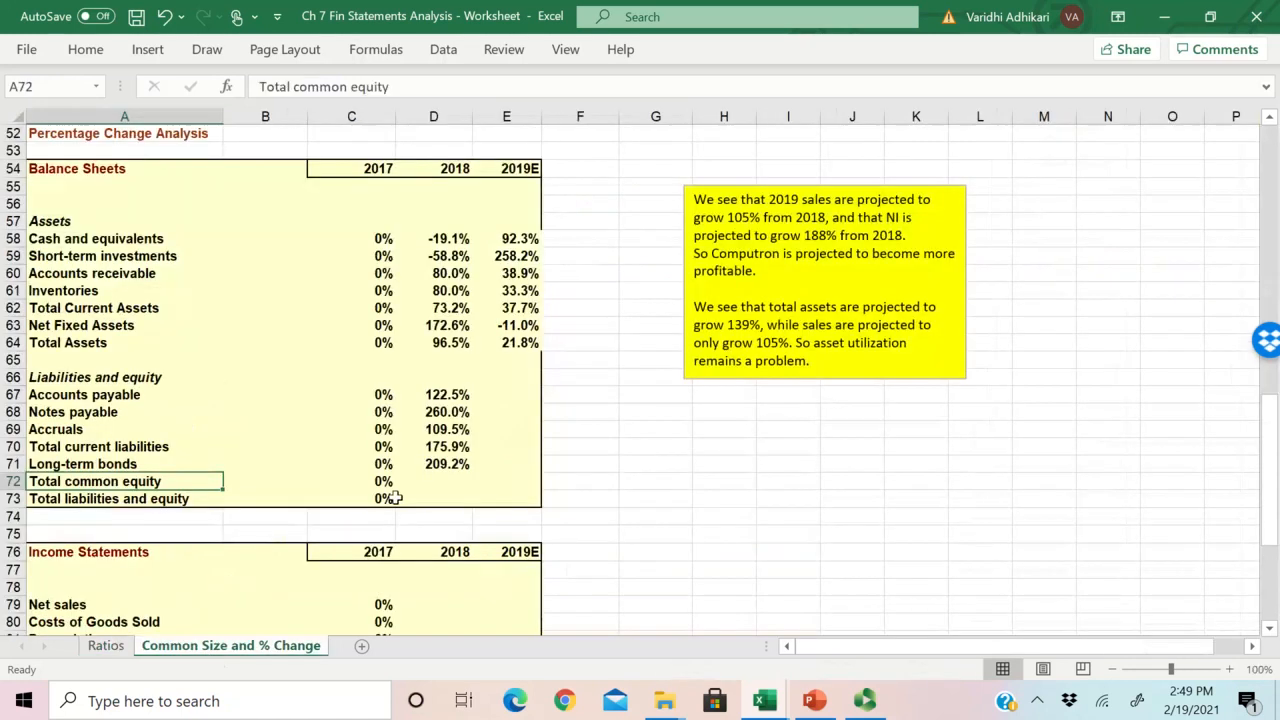
pyautogui.click(433, 464)
pyautogui.click(436, 480)
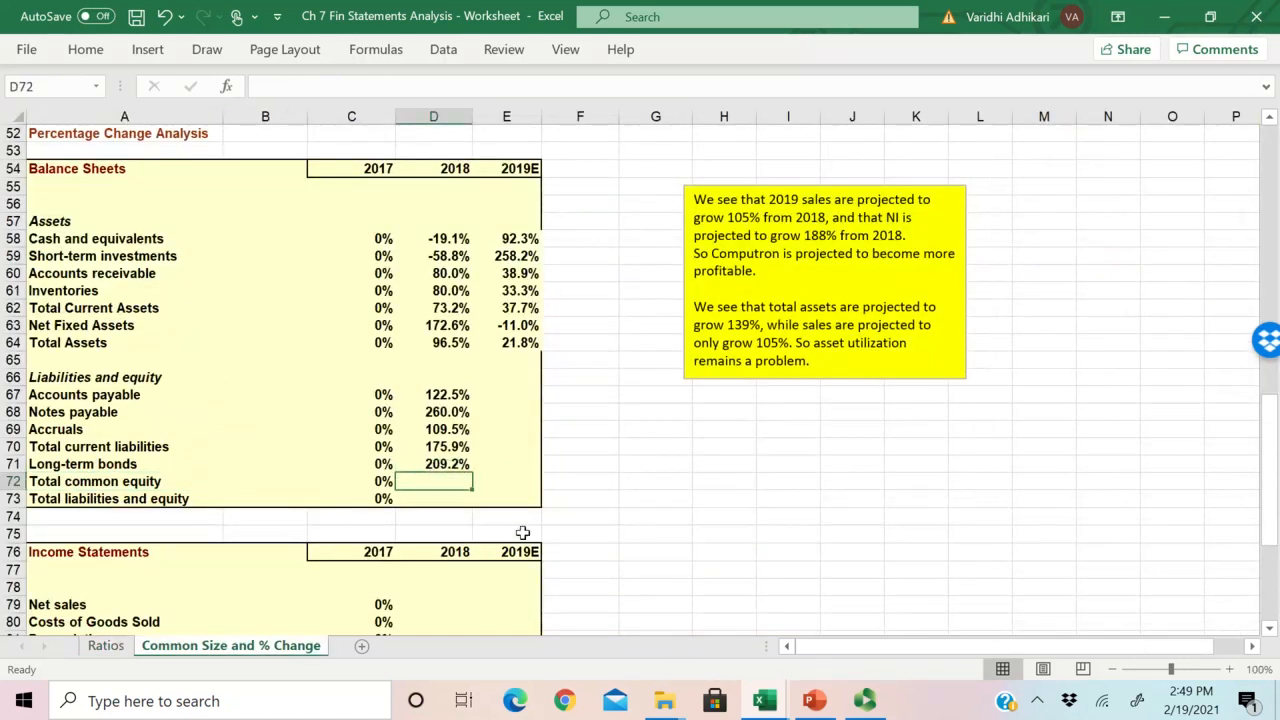
pyautogui.write('=')
pyautogui.click(106, 645)
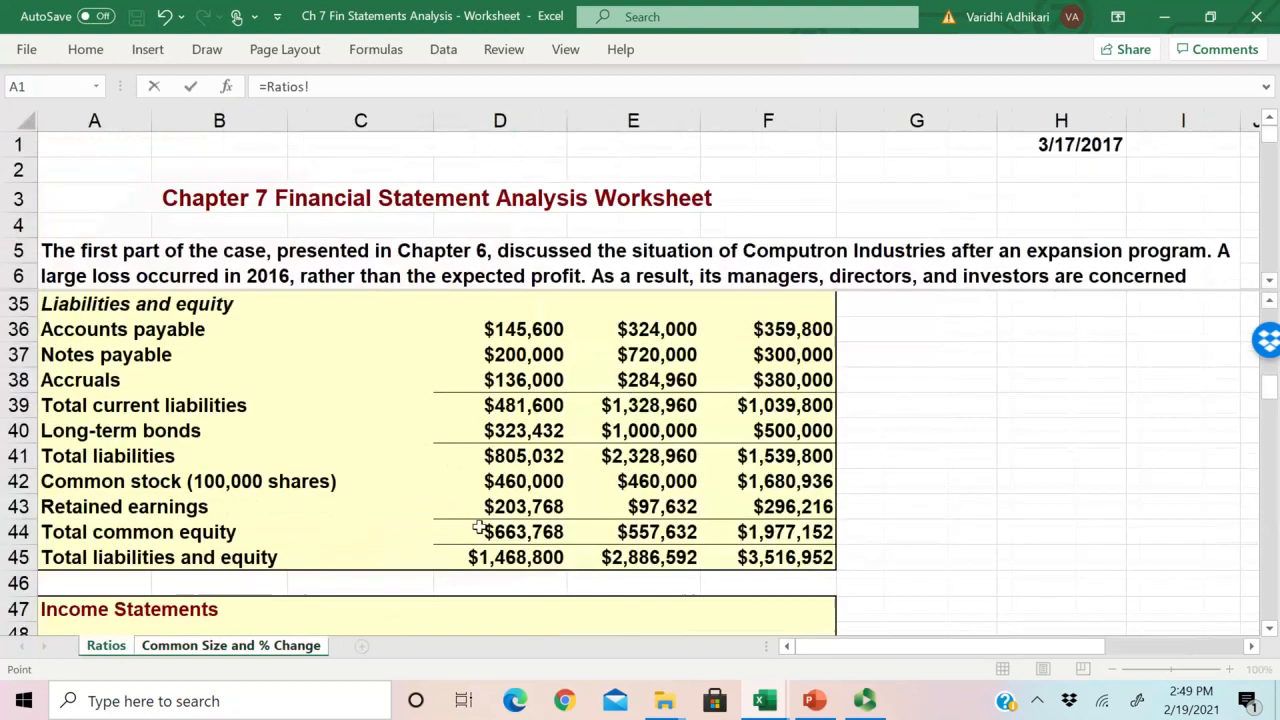
pyautogui.click(652, 533)
pyautogui.write('/')
pyautogui.click(550, 533)
pyautogui.press('Return')
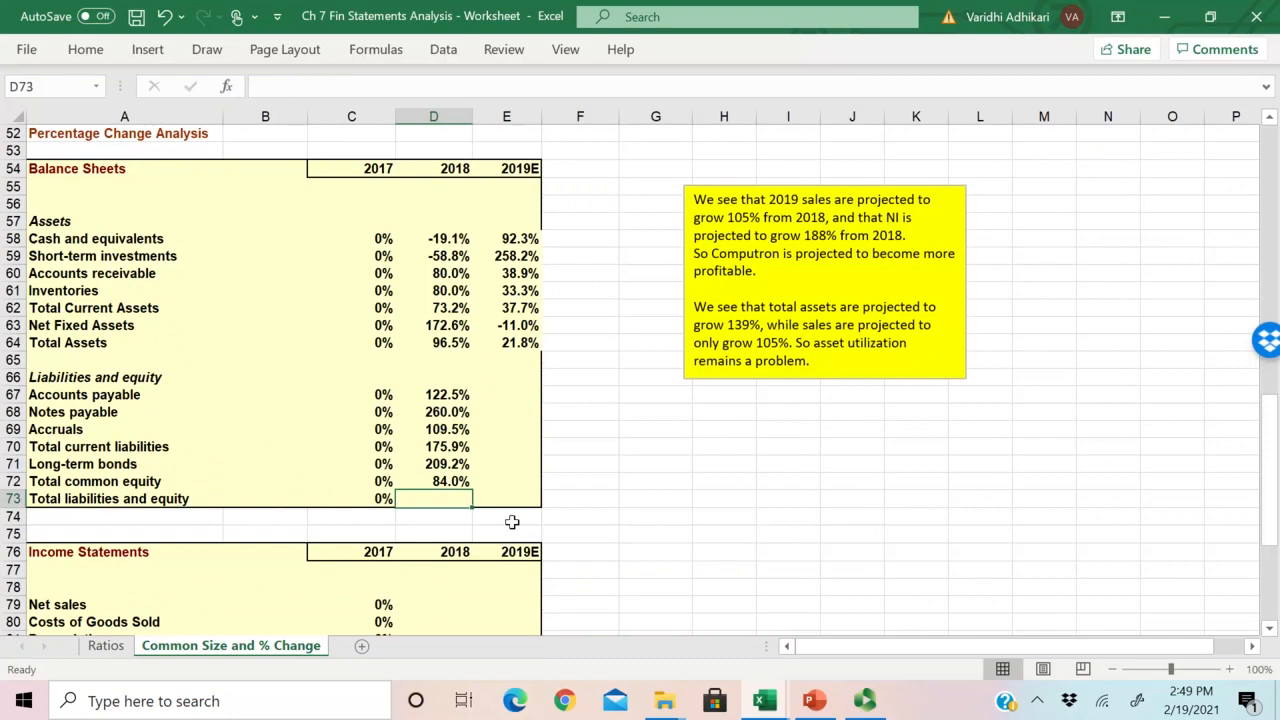
# Step: Copy the D72 formula down to Total liabilities and equity in D73, and extend D67:D73 across into the 2019E column
pyautogui.click(434, 484)
pyautogui.moveTo(473, 494); pyautogui.dragTo(462, 510)
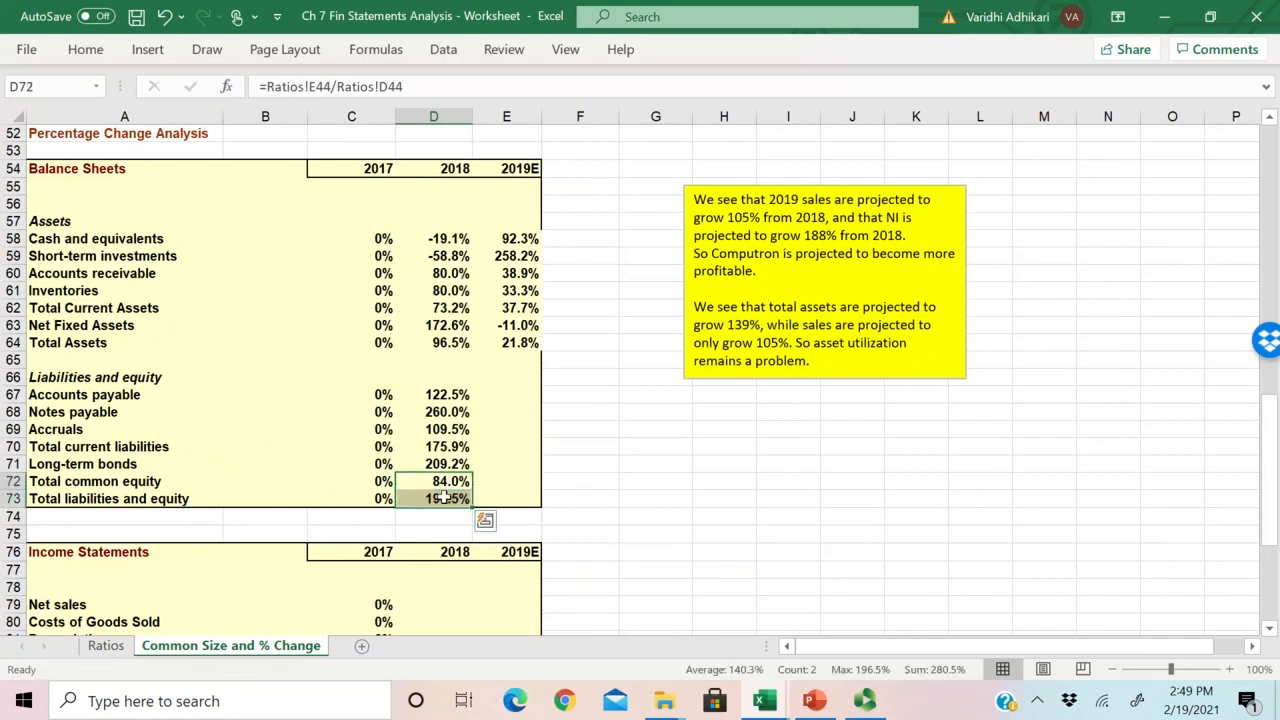
pyautogui.moveTo(442, 396); pyautogui.dragTo(550, 512)
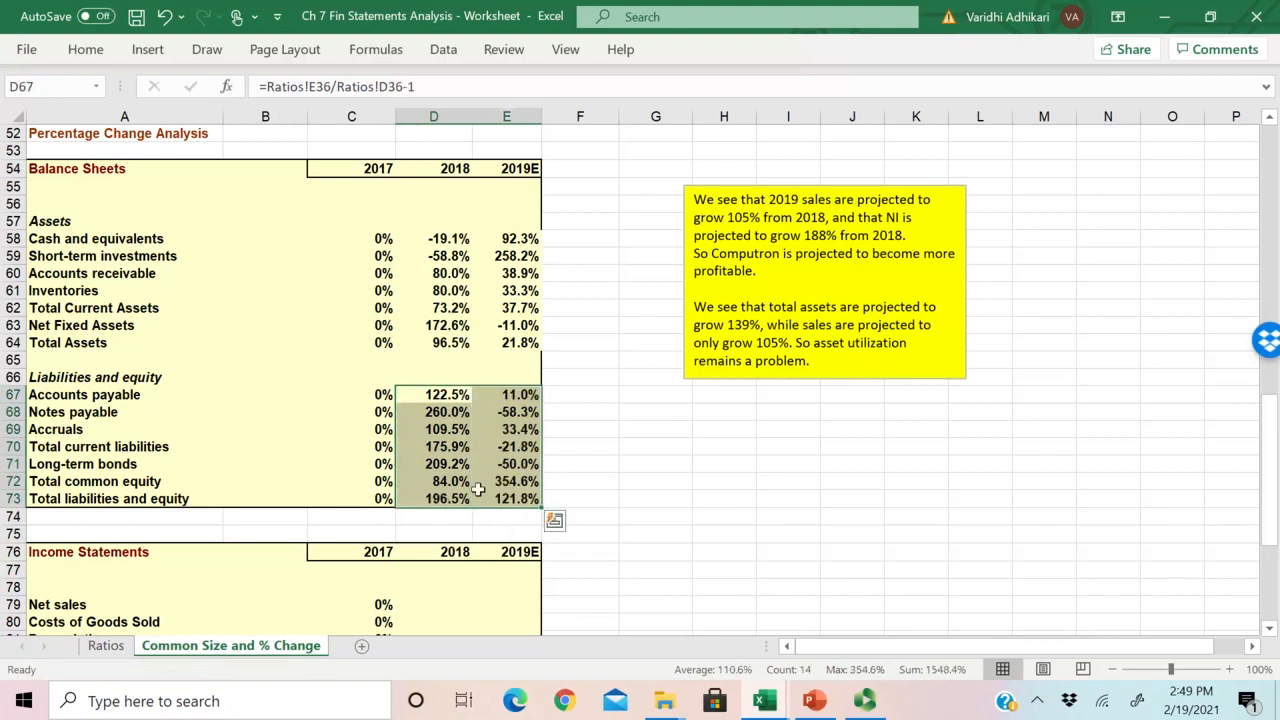
# Step: Review the filled liabilities and equity changes, the 2019E Long-term bonds formula in E71, and the common size and income statement sections
pyautogui.moveTo(442, 394); pyautogui.dragTo(516, 505)
pyautogui.click(431, 394)
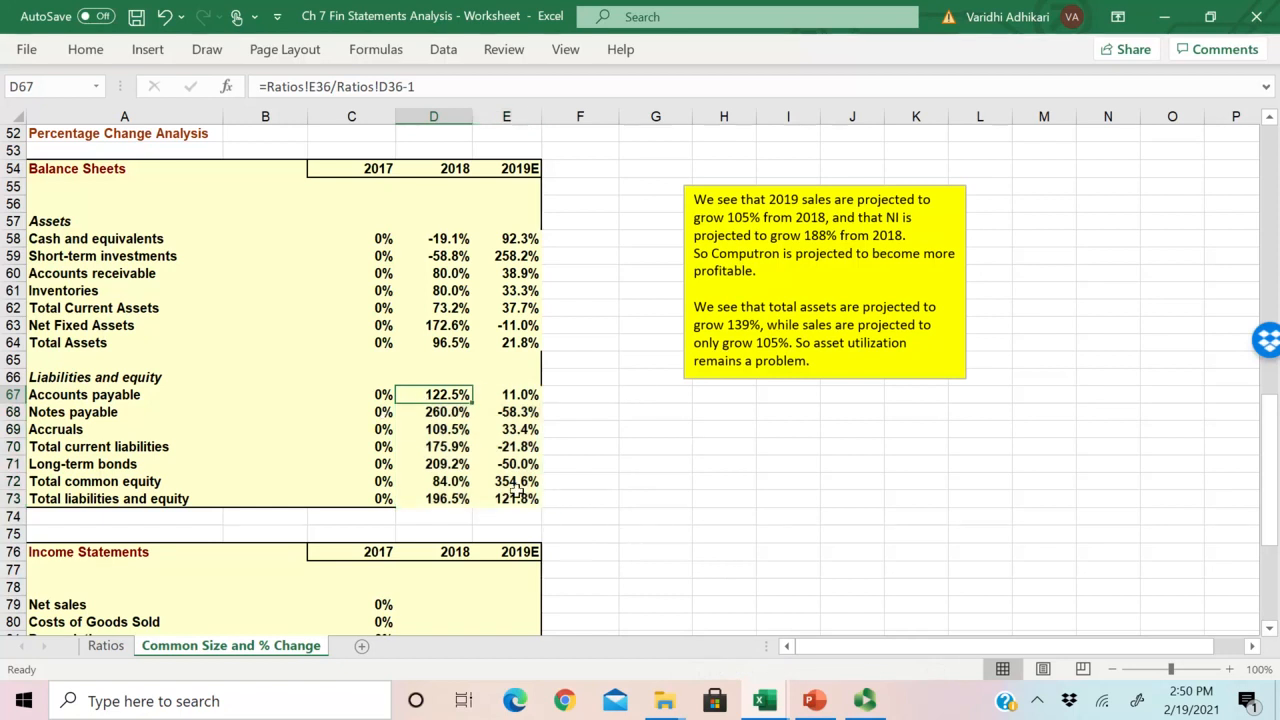
pyautogui.doubleClick(528, 462)
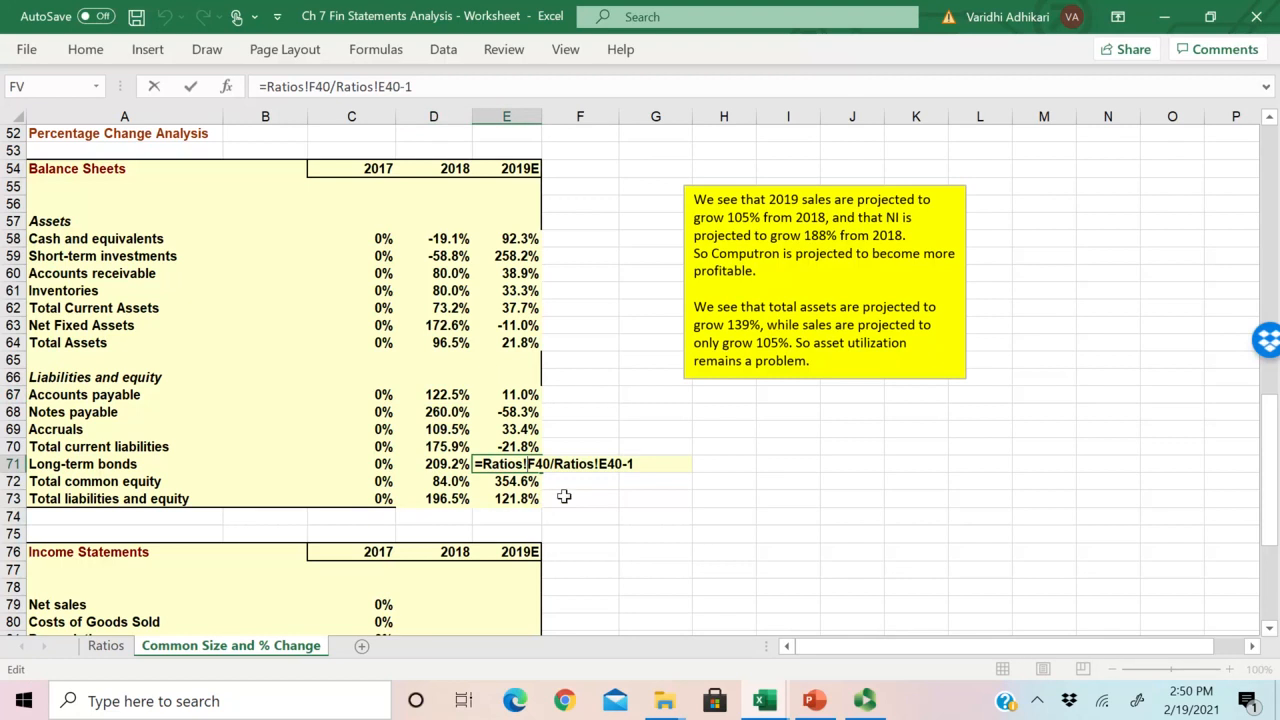
pyautogui.press('Escape')
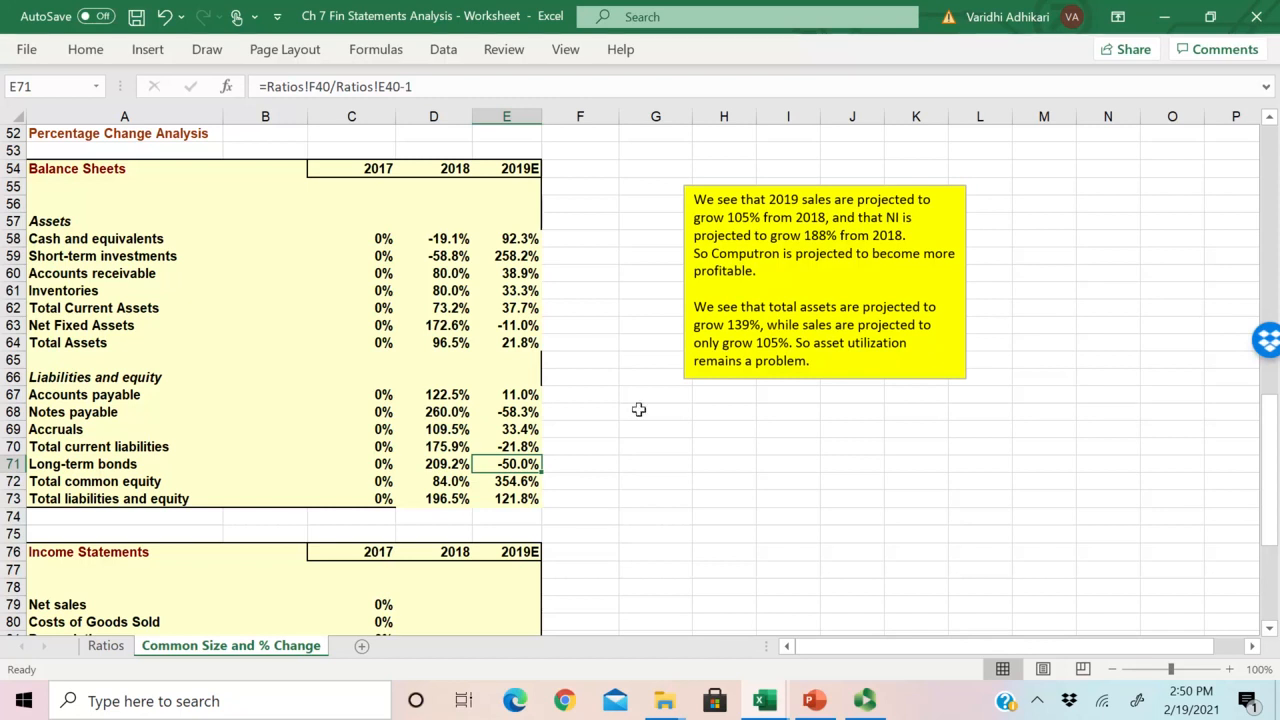
pyautogui.scroll(3, 639, 409)
pyautogui.scroll(-5, 639, 409)
pyautogui.scroll(9, 639, 409)
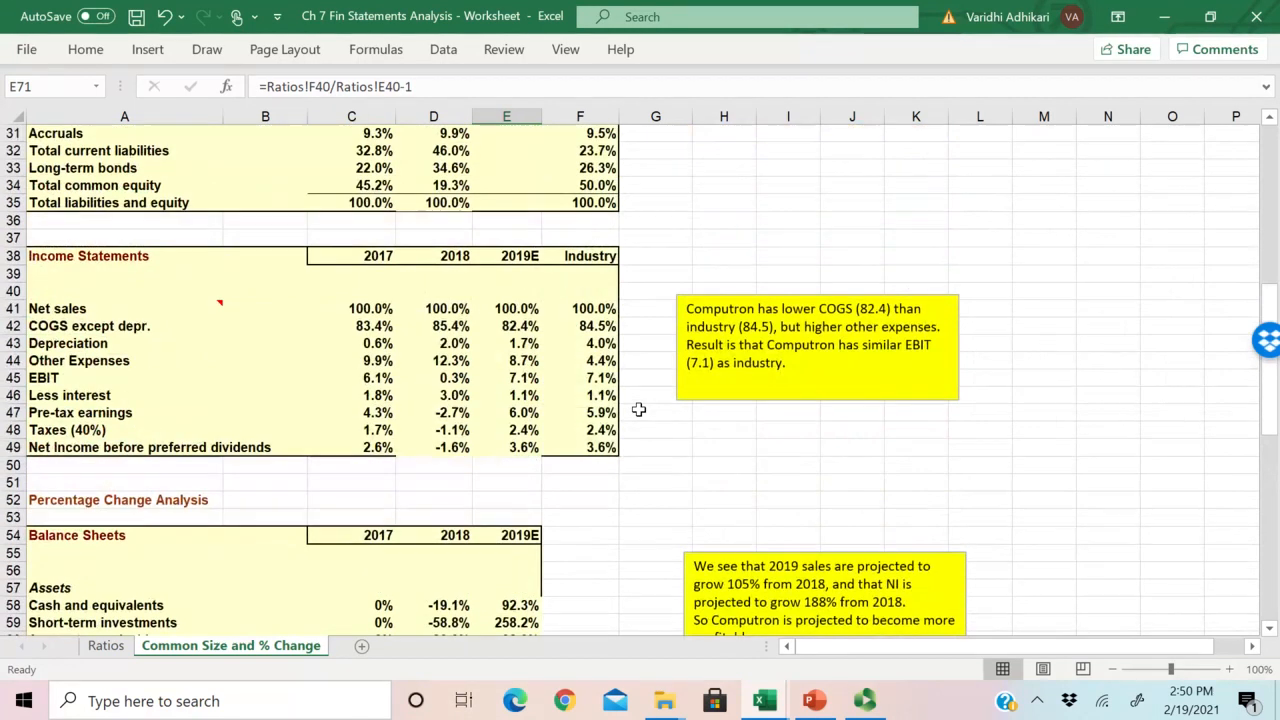
pyautogui.scroll(-9, 639, 409)
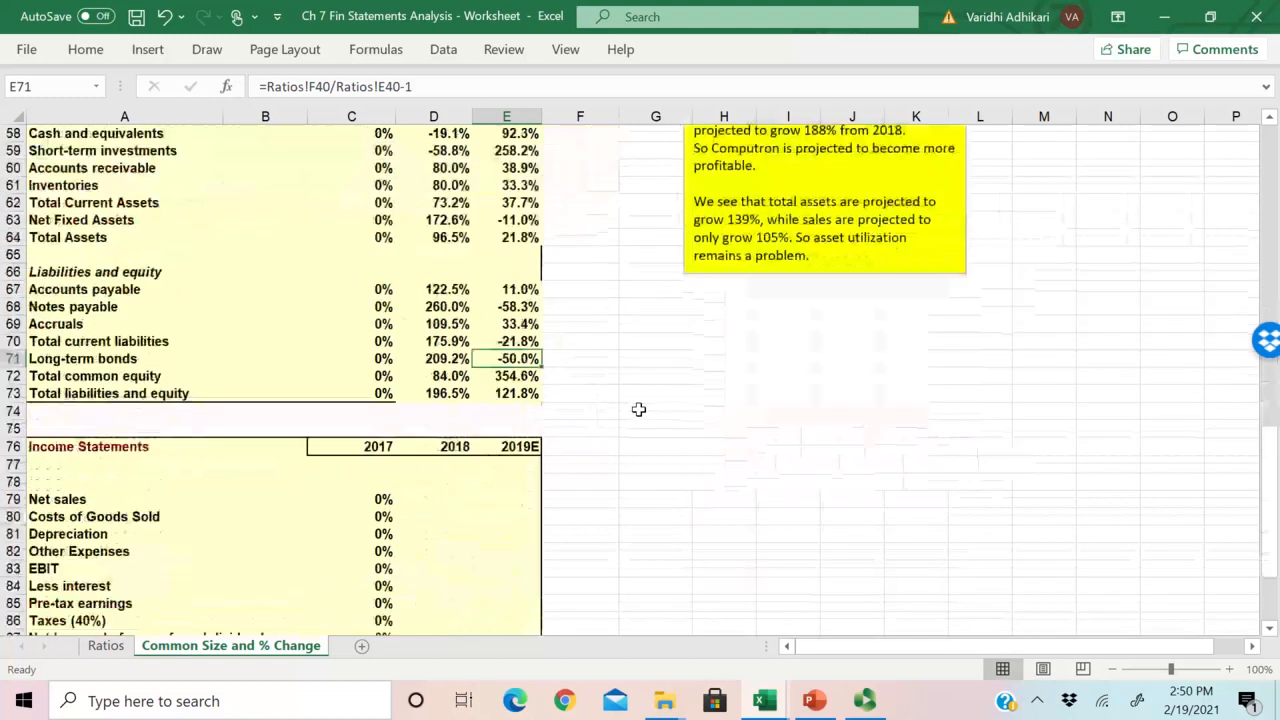
pyautogui.scroll(-3, 639, 409)
pyautogui.scroll(1, 639, 409)
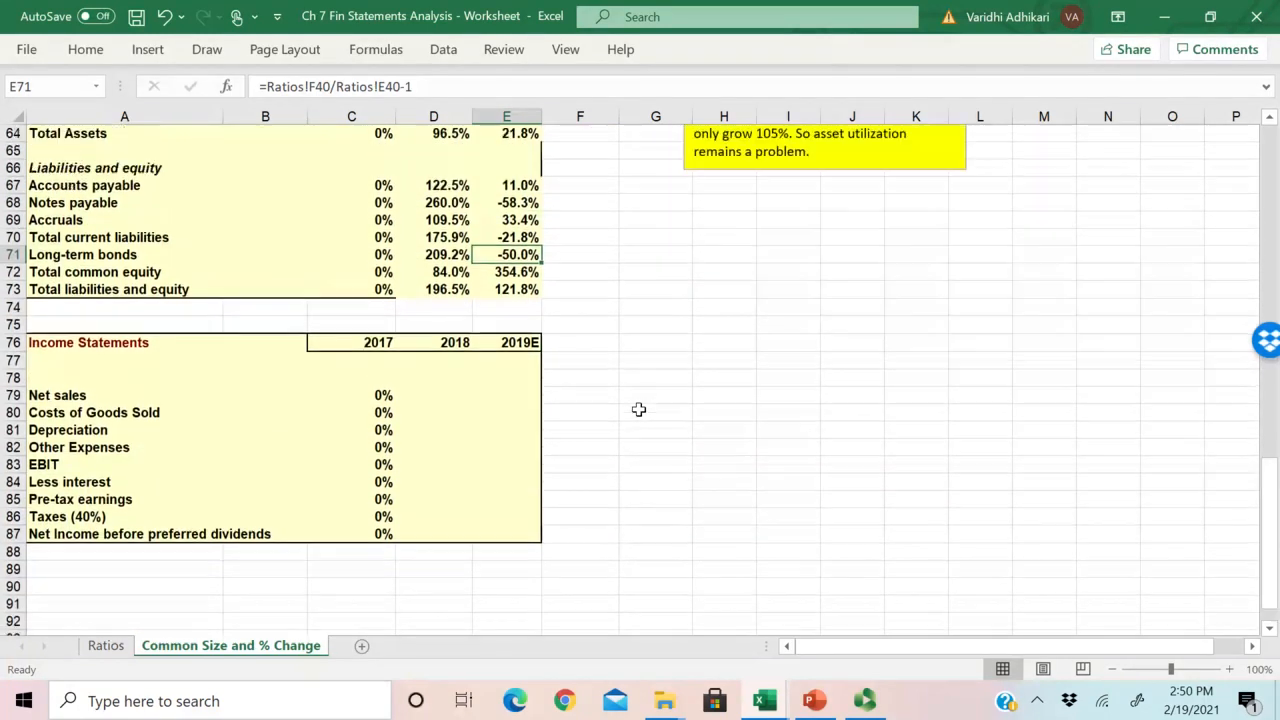
pyautogui.scroll(-1, 639, 409)
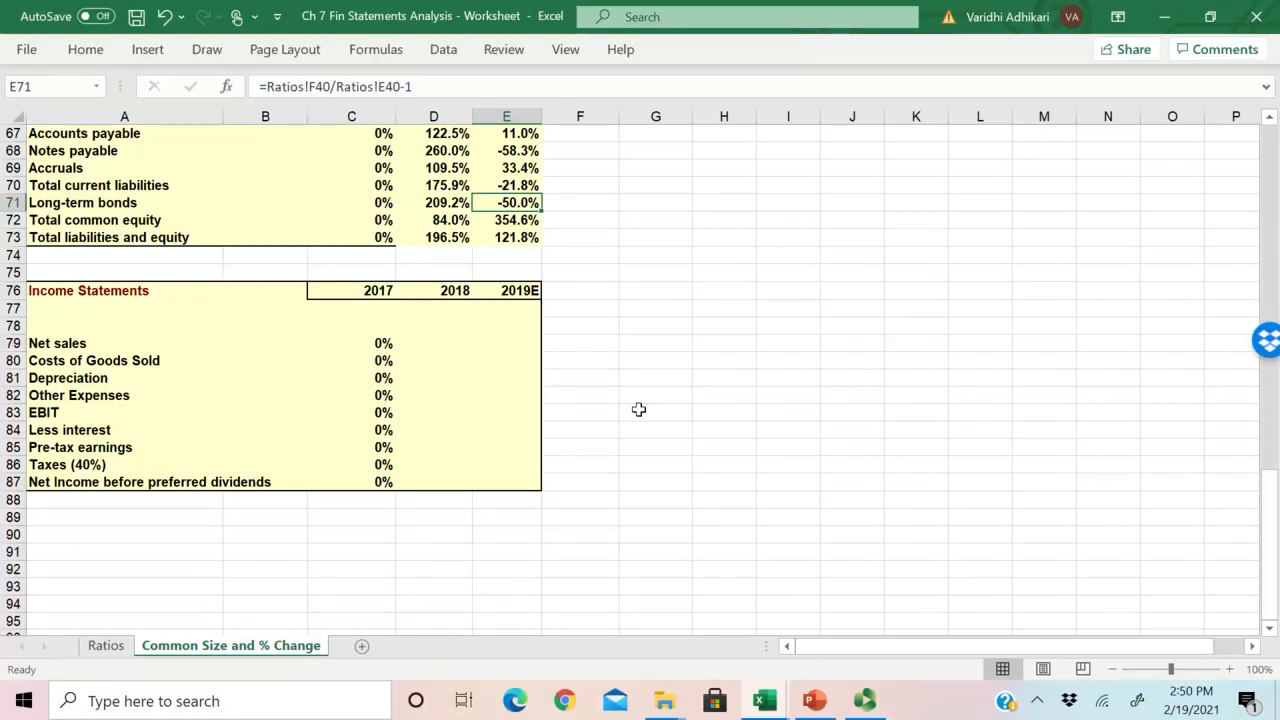
# Step: Enter the 2018 percentage change formula for Net sales in D79 as =Ratios!E50/Ratios!D50-1
pyautogui.click(466, 345)
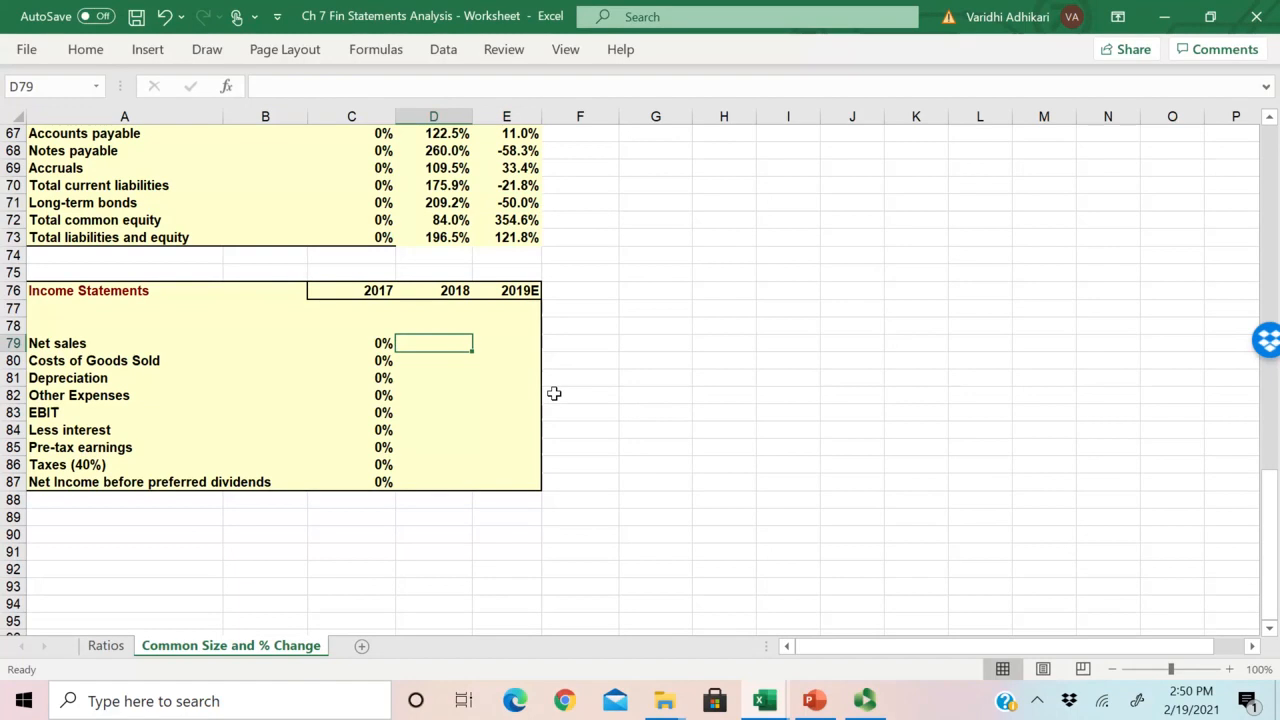
pyautogui.write('=')
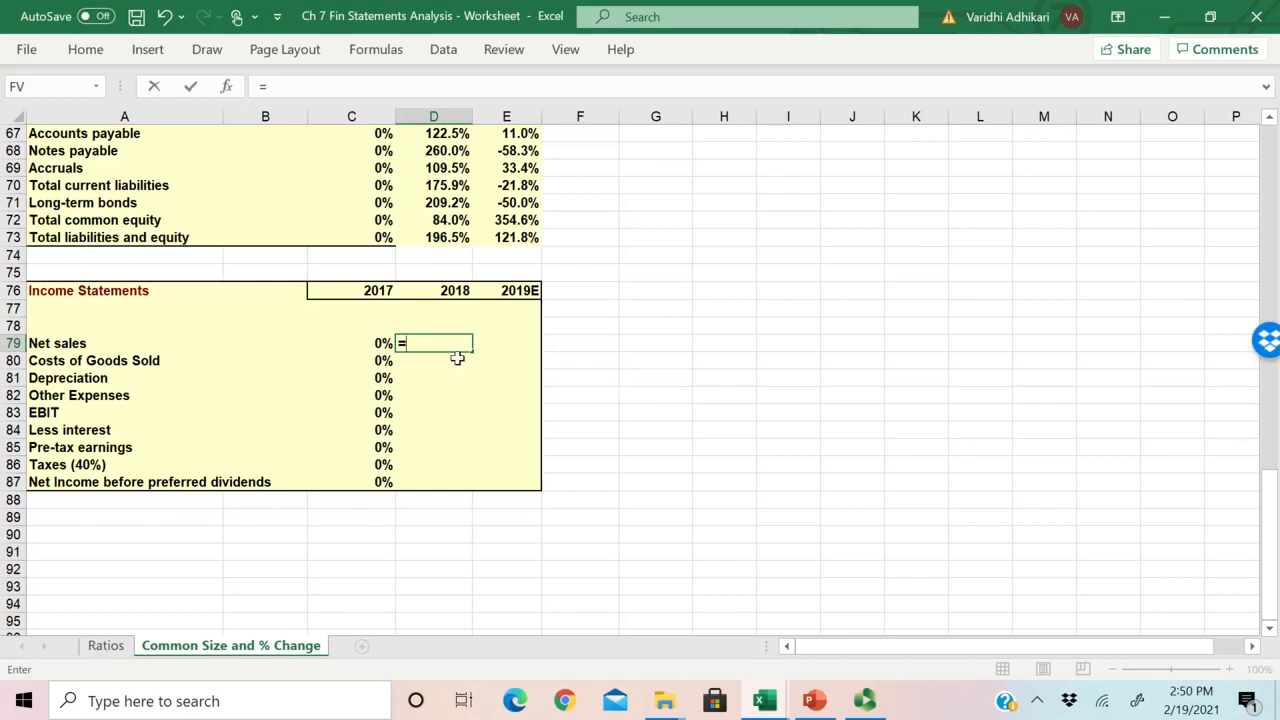
pyautogui.click(100, 647)
pyautogui.scroll(-4, 601, 426)
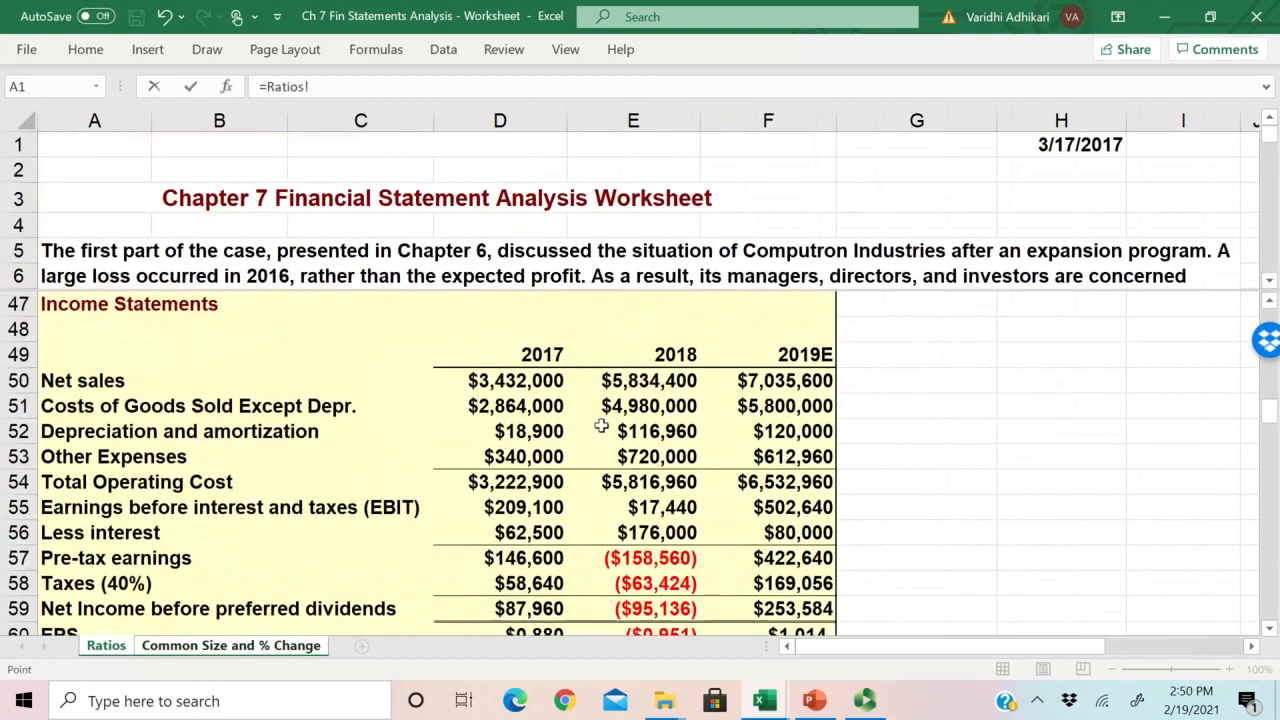
pyautogui.click(674, 388)
pyautogui.write('/')
pyautogui.click(535, 382)
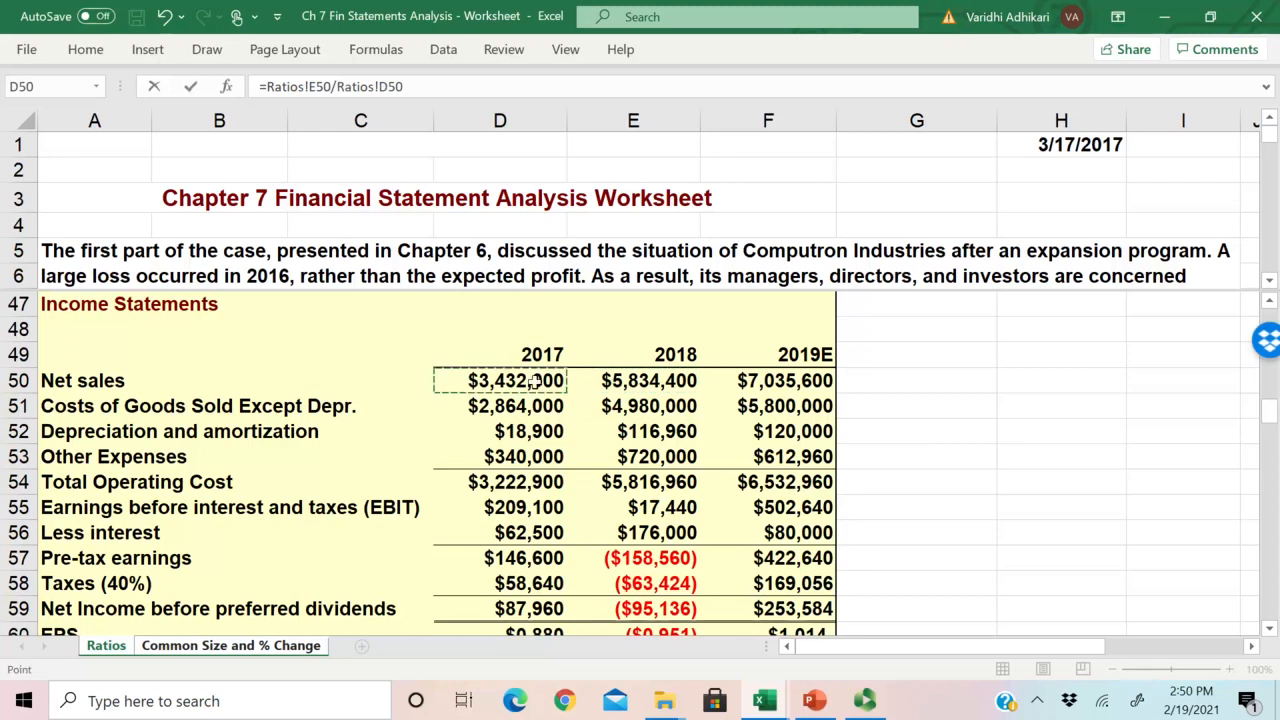
pyautogui.write('-1')
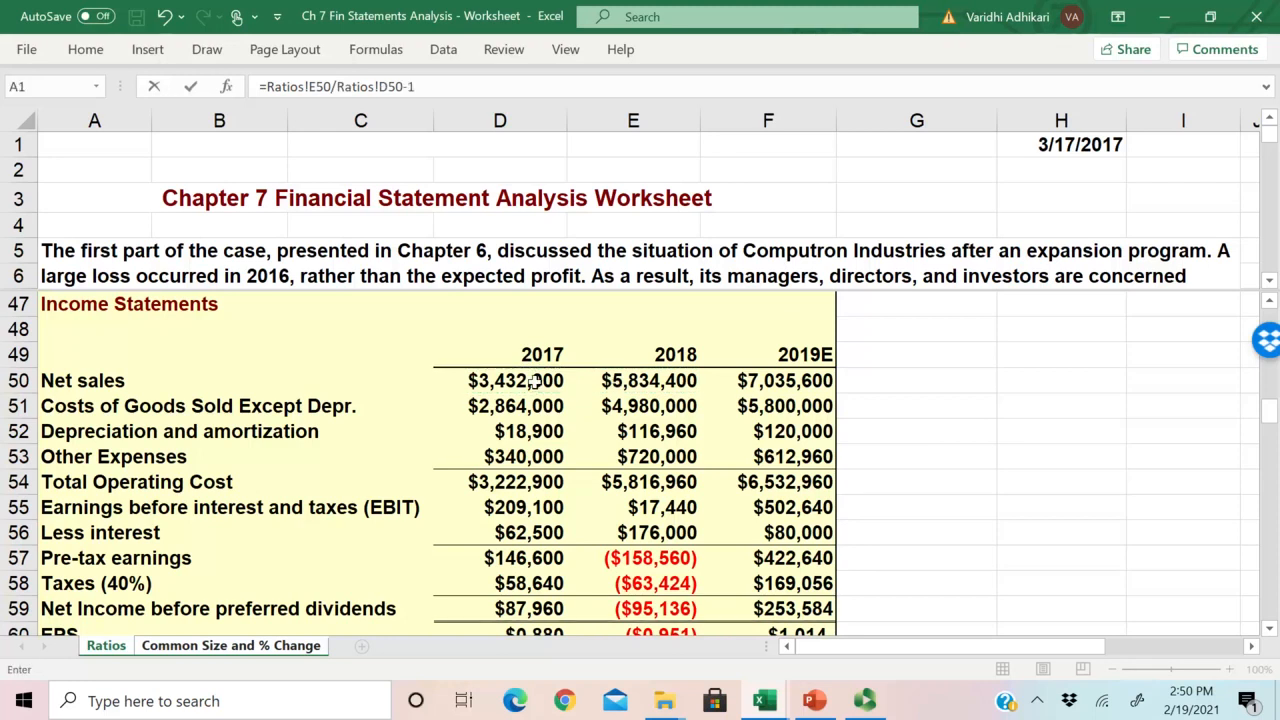
pyautogui.press('Return')
# Step: Copy the Net sales formula in D79 down through Depreciation in D81 and compare the row order with the Ratios sheet
pyautogui.click(451, 343)
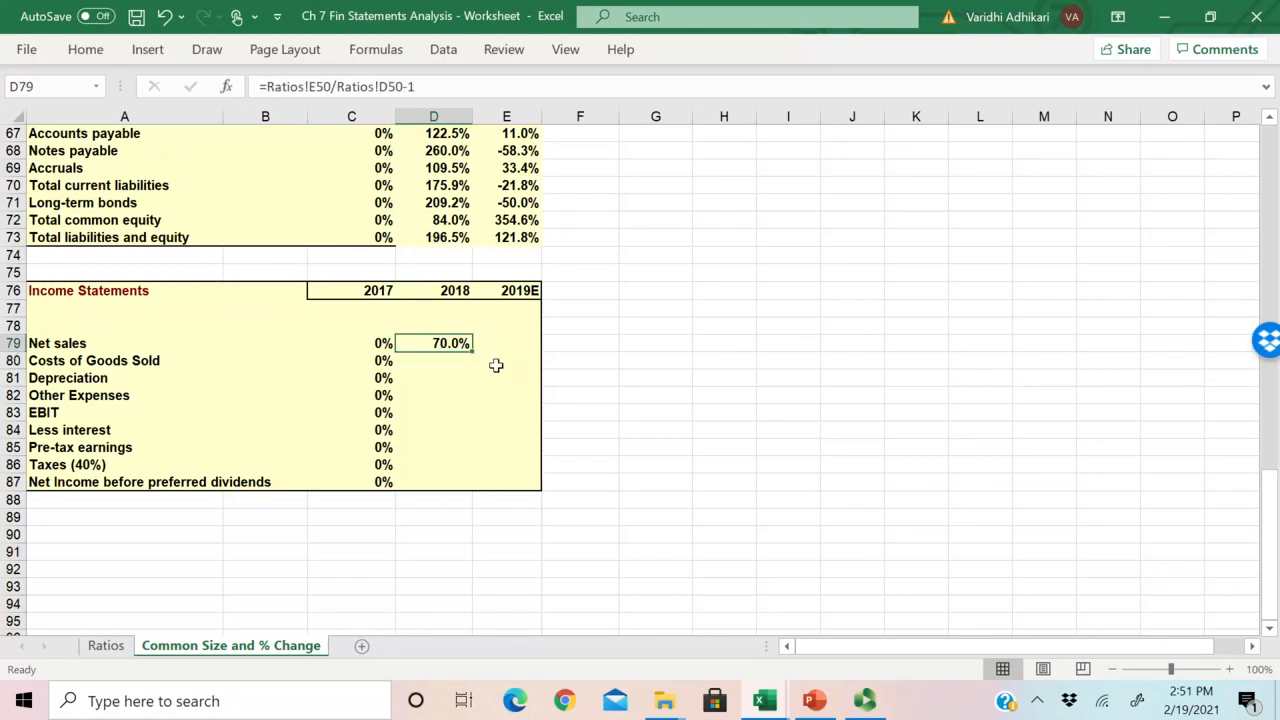
pyautogui.moveTo(472, 353); pyautogui.dragTo(472, 353)
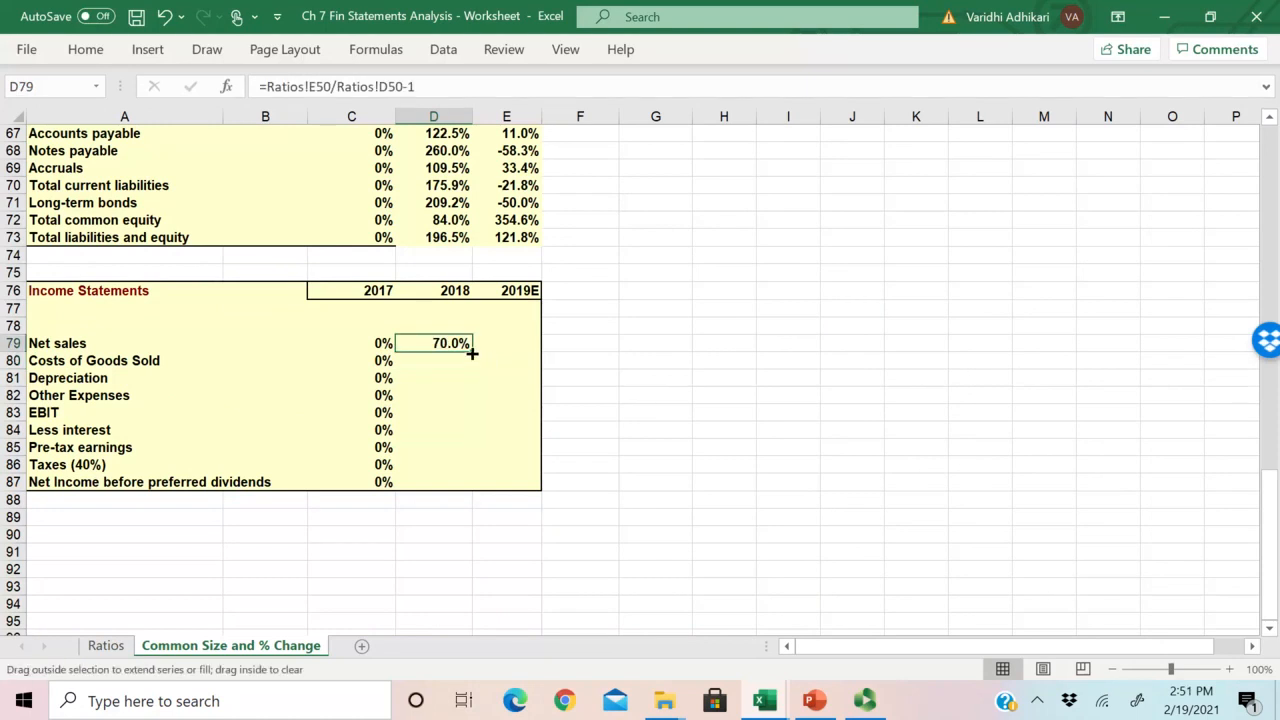
pyautogui.moveTo(472, 353); pyautogui.dragTo(472, 385)
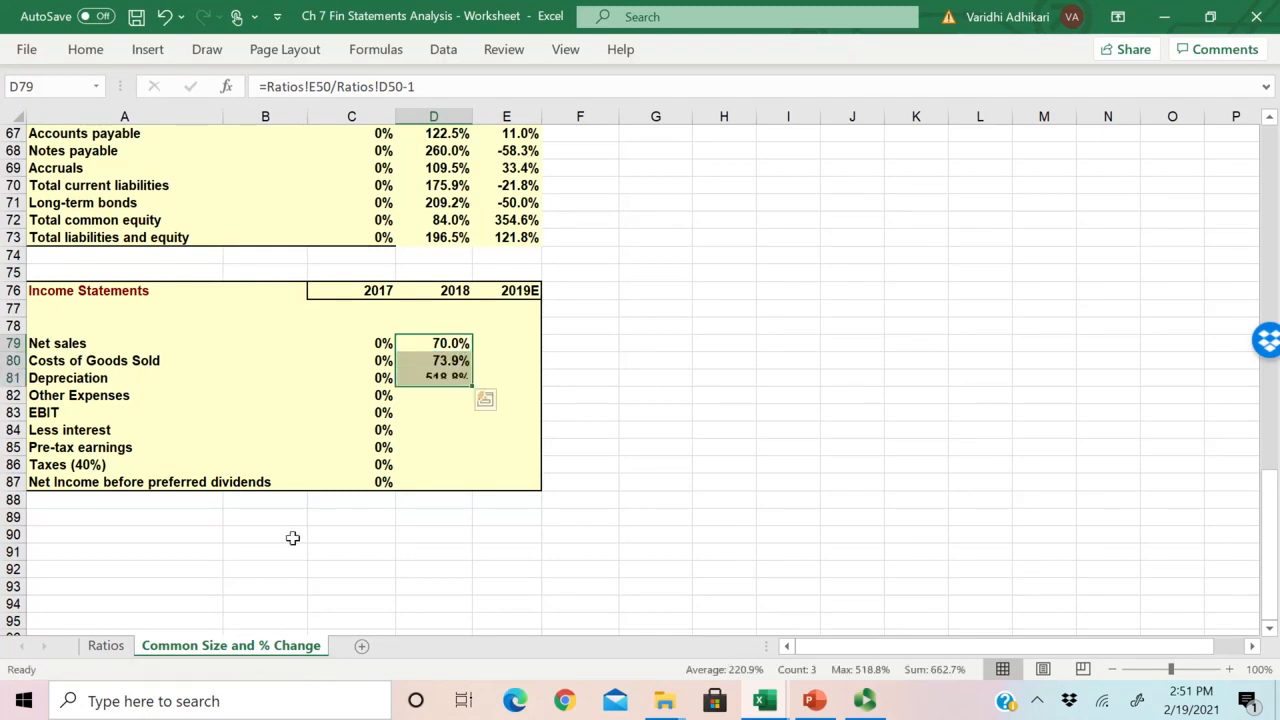
pyautogui.click(106, 645)
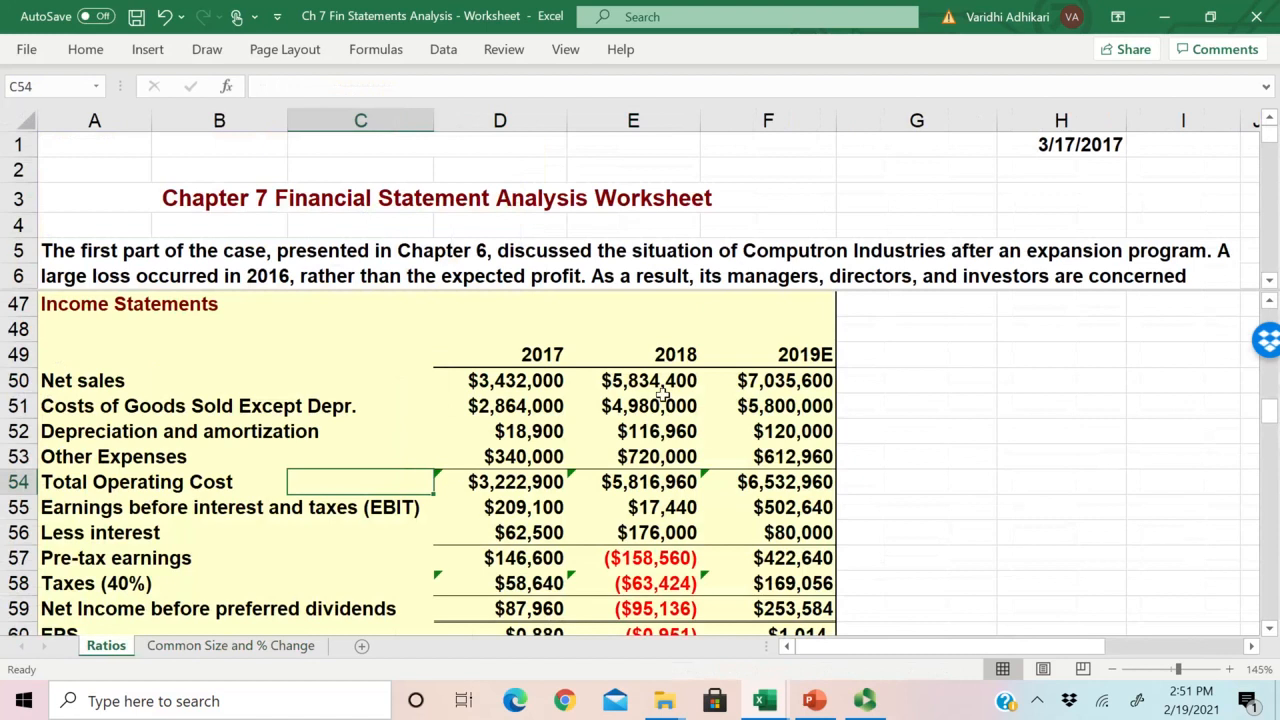
pyautogui.moveTo(665, 386); pyautogui.dragTo(660, 460)
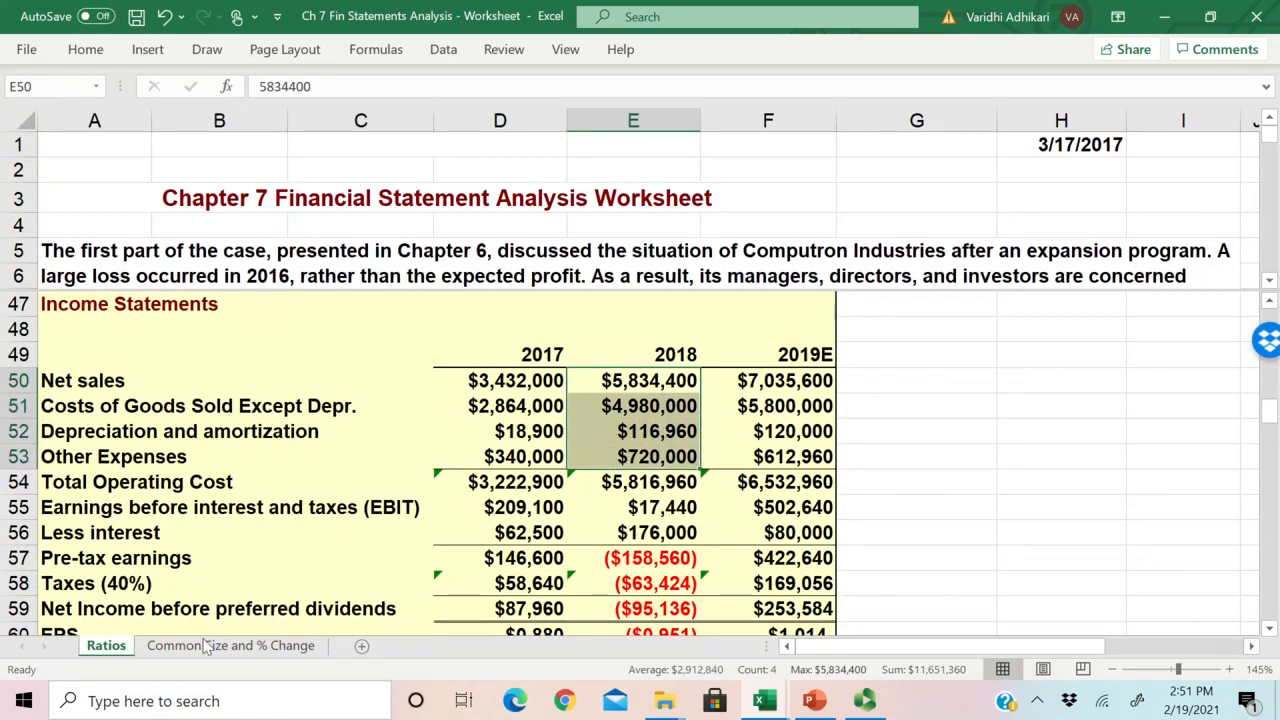
pyautogui.click(230, 645)
pyautogui.click(440, 343)
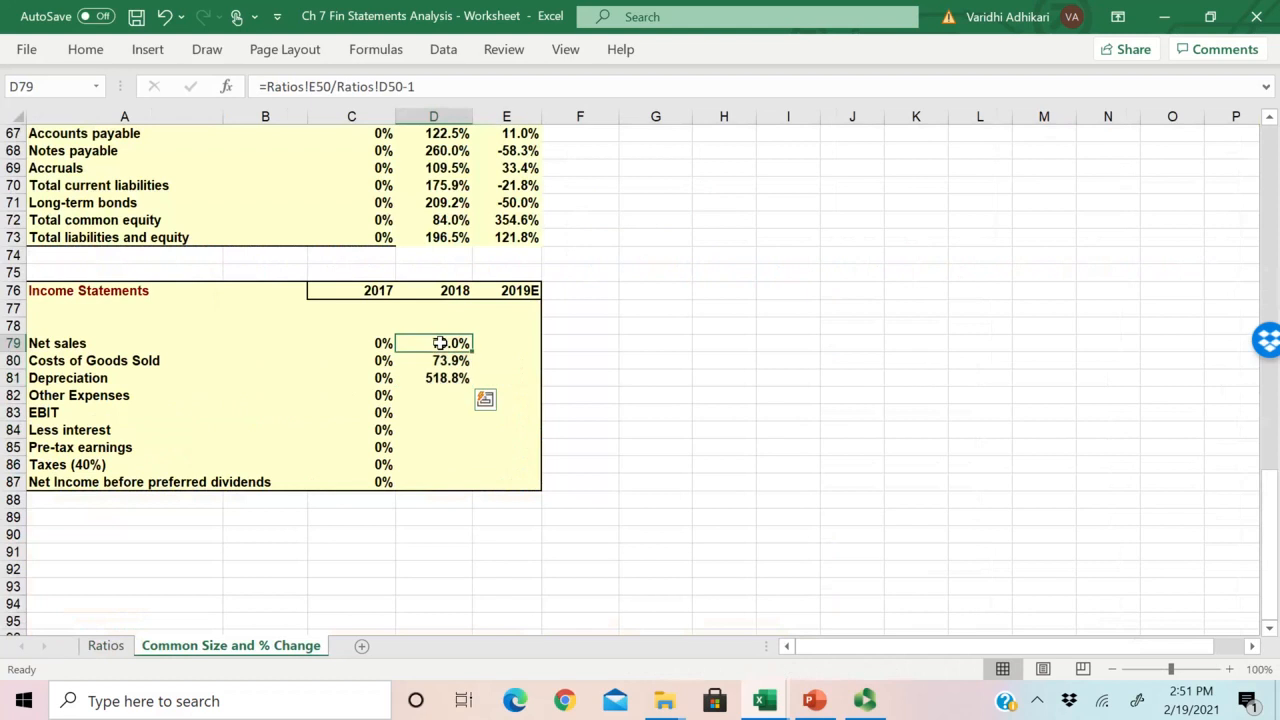
pyautogui.moveTo(440, 360); pyautogui.dragTo(78, 378)
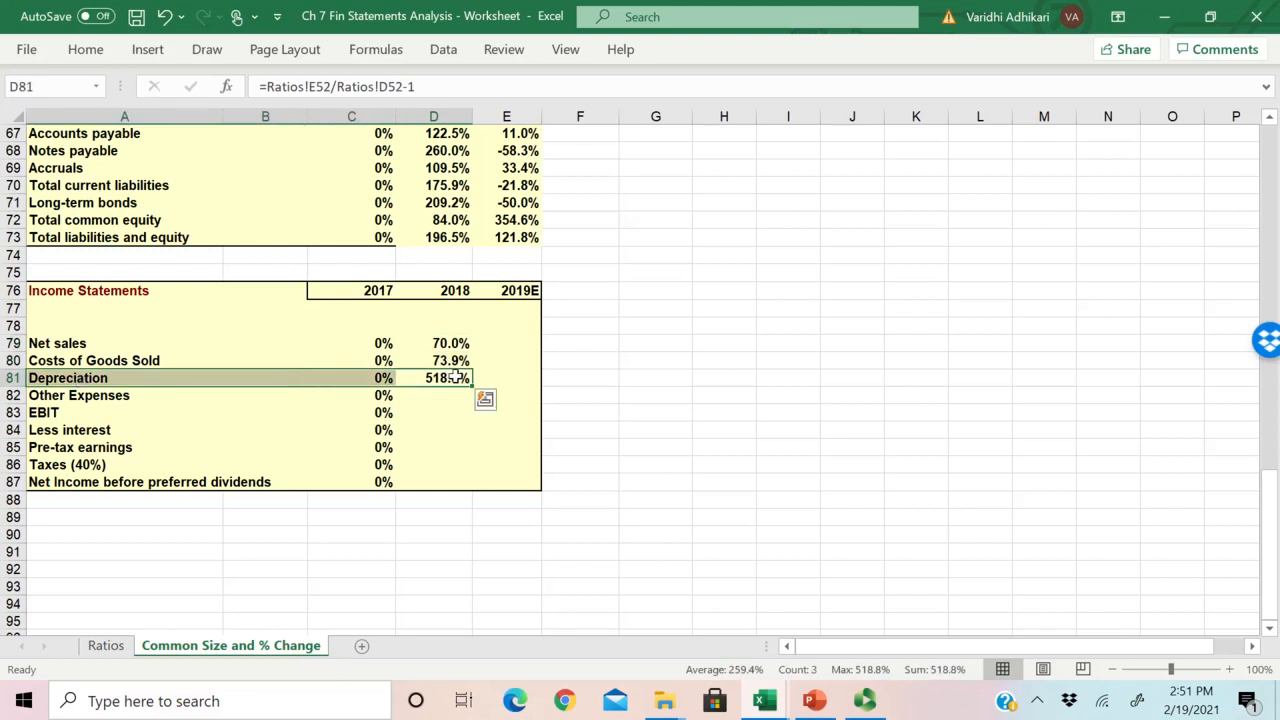
pyautogui.click(105, 645)
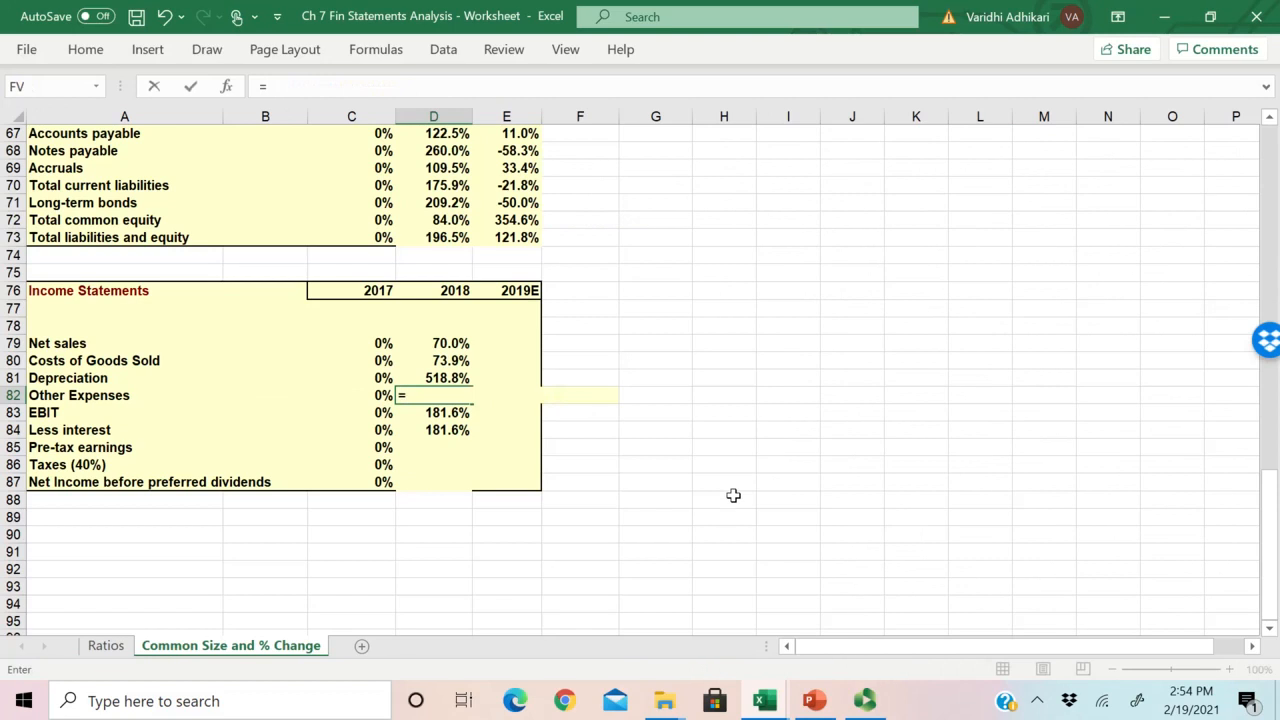
# Step: Enter the 2018 percentage change formula for Other Expenses in D82 as =Ratios!E53/Ratios!D53-1
pyautogui.click(105, 645)
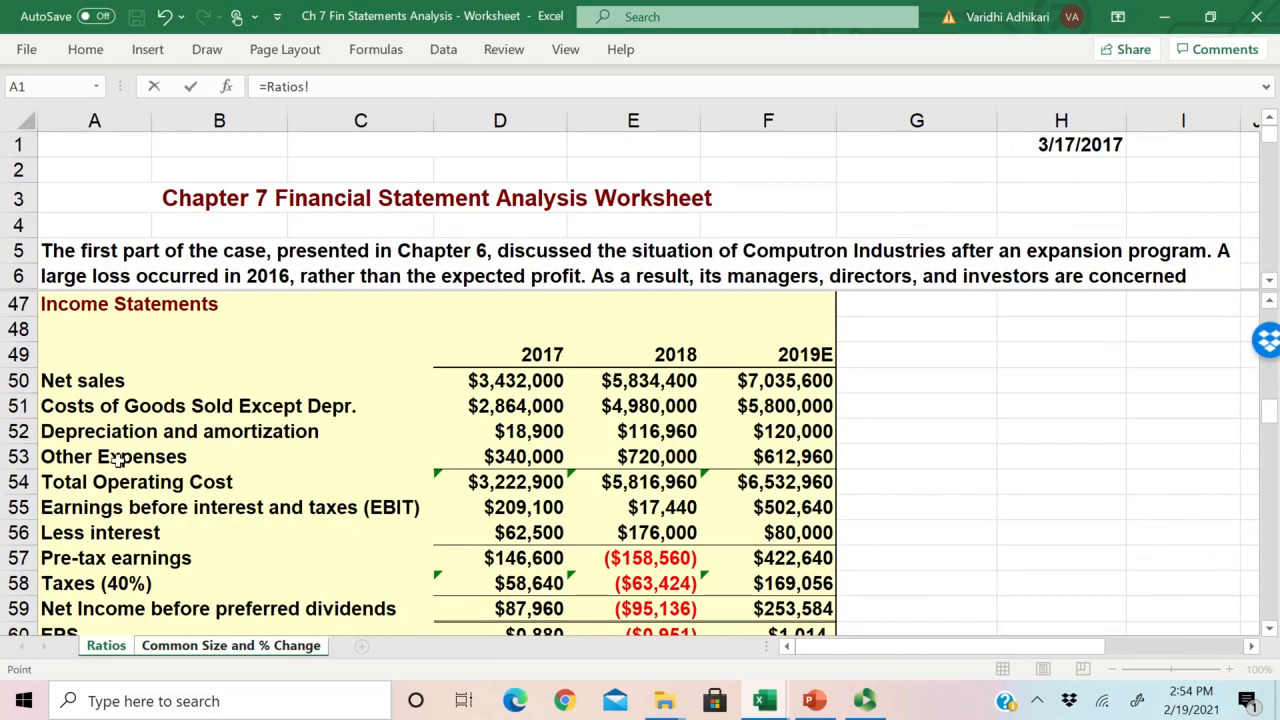
pyautogui.click(662, 456)
pyautogui.write('/')
pyautogui.click(522, 456)
pyautogui.write('-1')
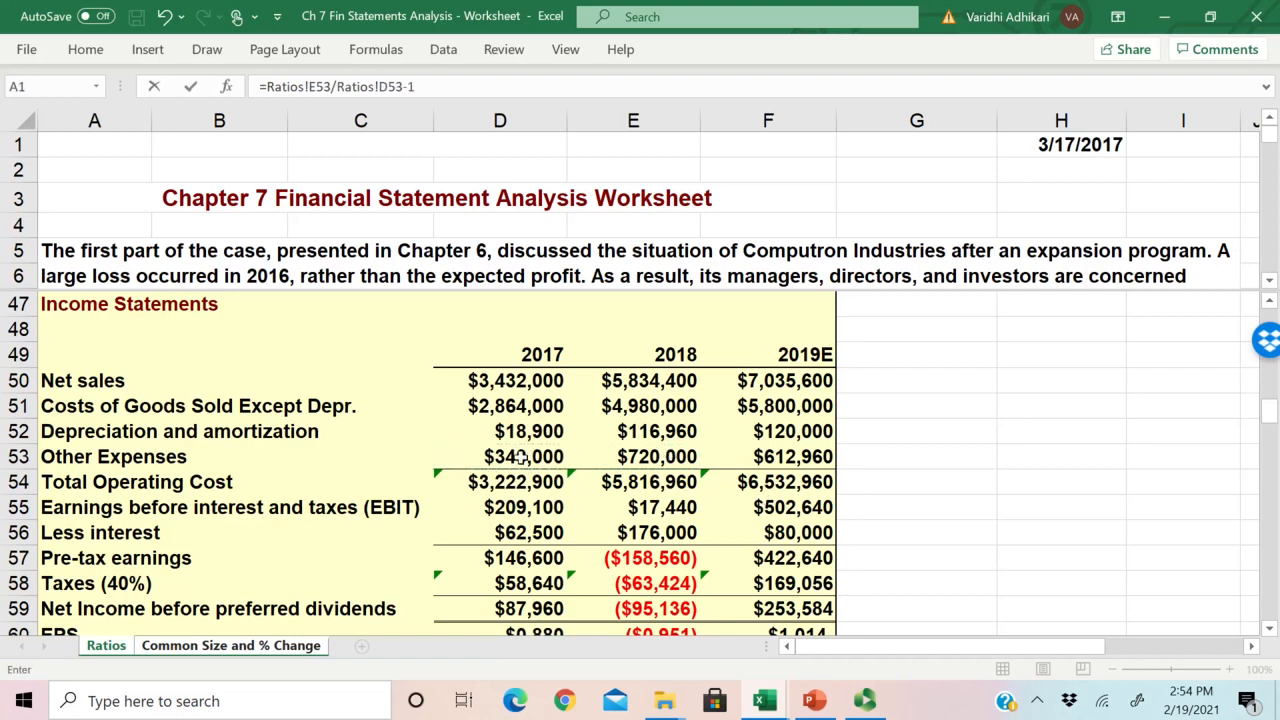
pyautogui.press('Return')
# Step: Compare the row after Other Expenses with the Total Operating Cost row on the Ratios sheet
pyautogui.click(445, 397)
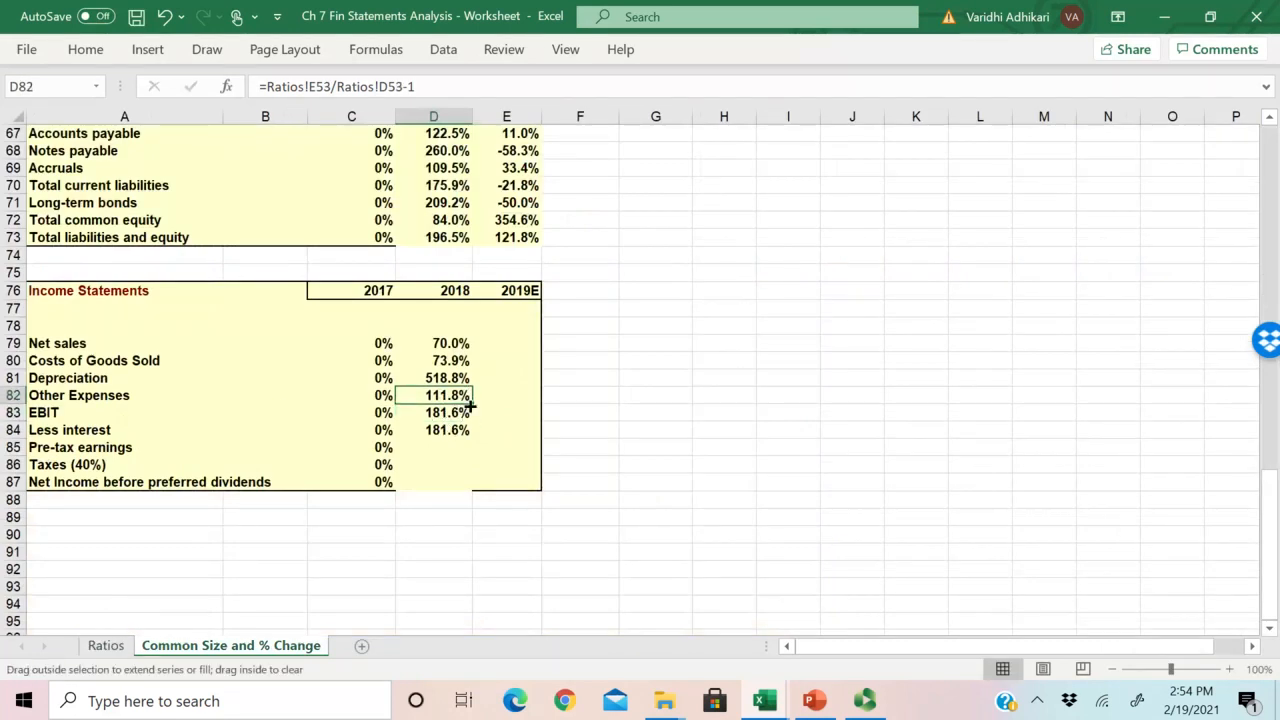
pyautogui.click(105, 645)
pyautogui.click(192, 460)
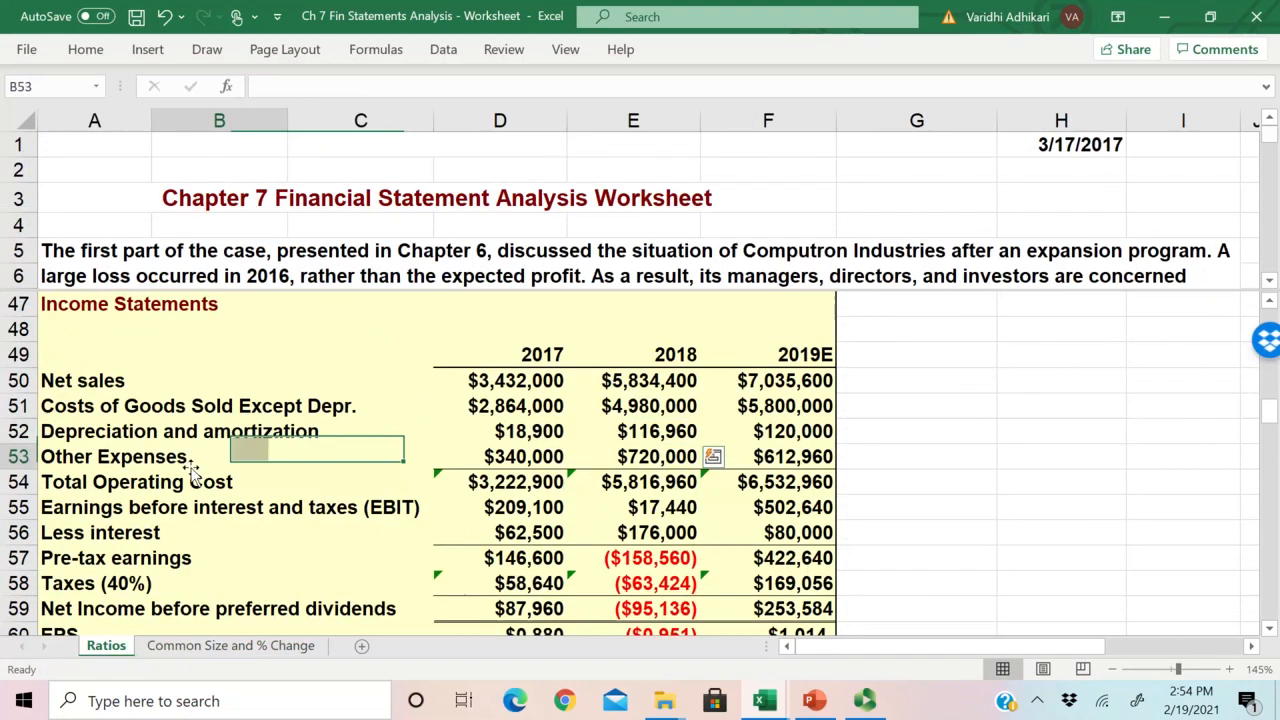
pyautogui.click(220, 488)
pyautogui.moveTo(482, 478); pyautogui.dragTo(707, 483)
pyautogui.click(230, 645)
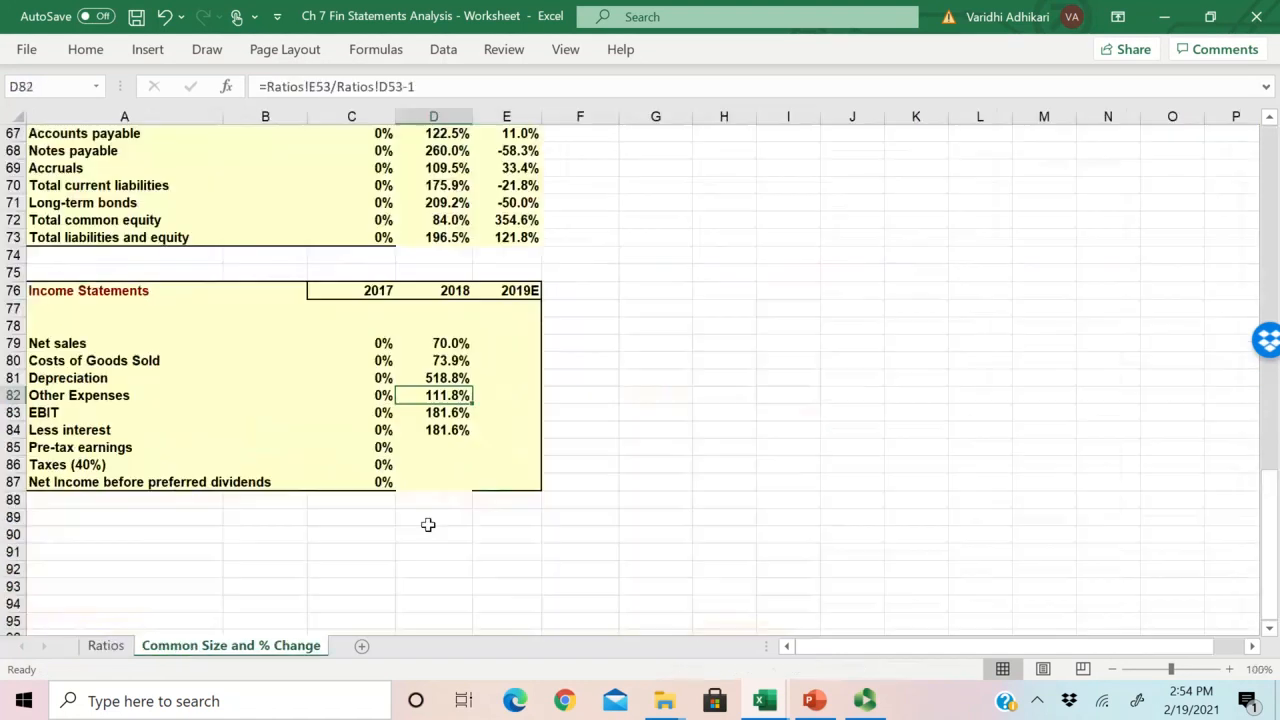
# Step: Check the EBIT formula in D83 against the 2017 and 2018 EBIT cells on the Ratios sheet
pyautogui.click(450, 416)
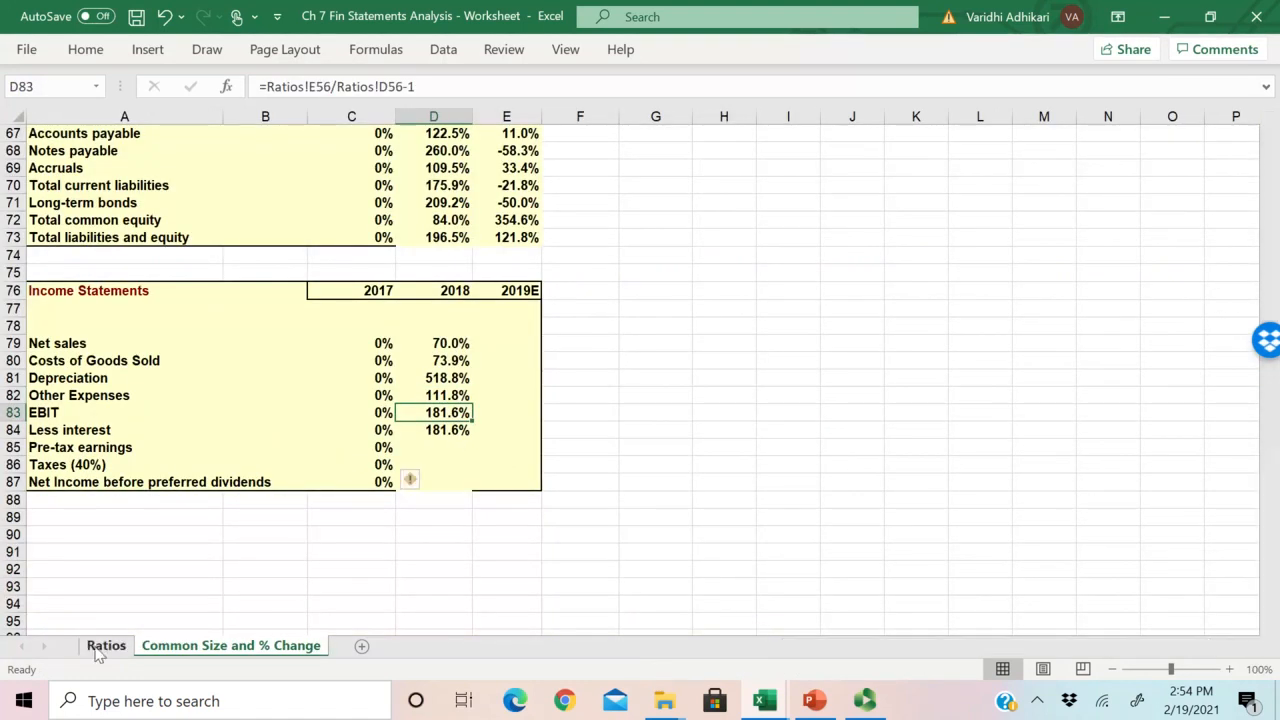
pyautogui.click(105, 645)
pyautogui.click(530, 507)
pyautogui.moveTo(530, 507); pyautogui.dragTo(655, 507)
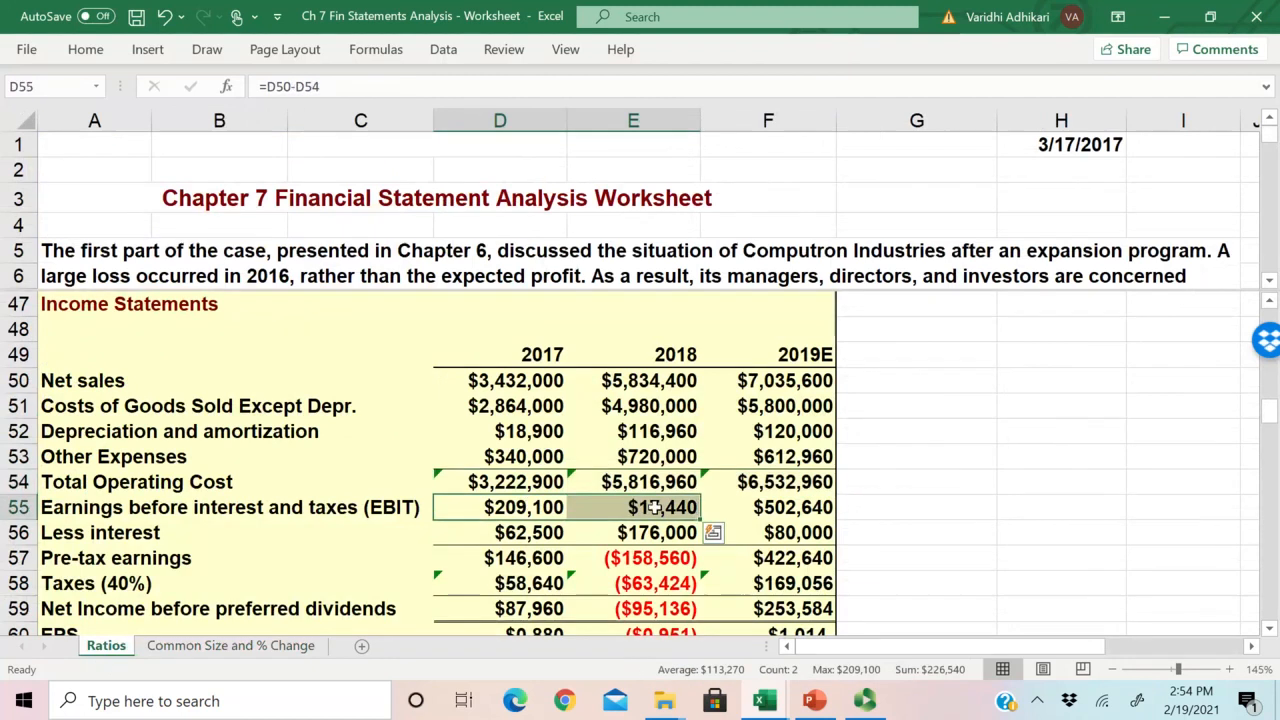
pyautogui.click(655, 507)
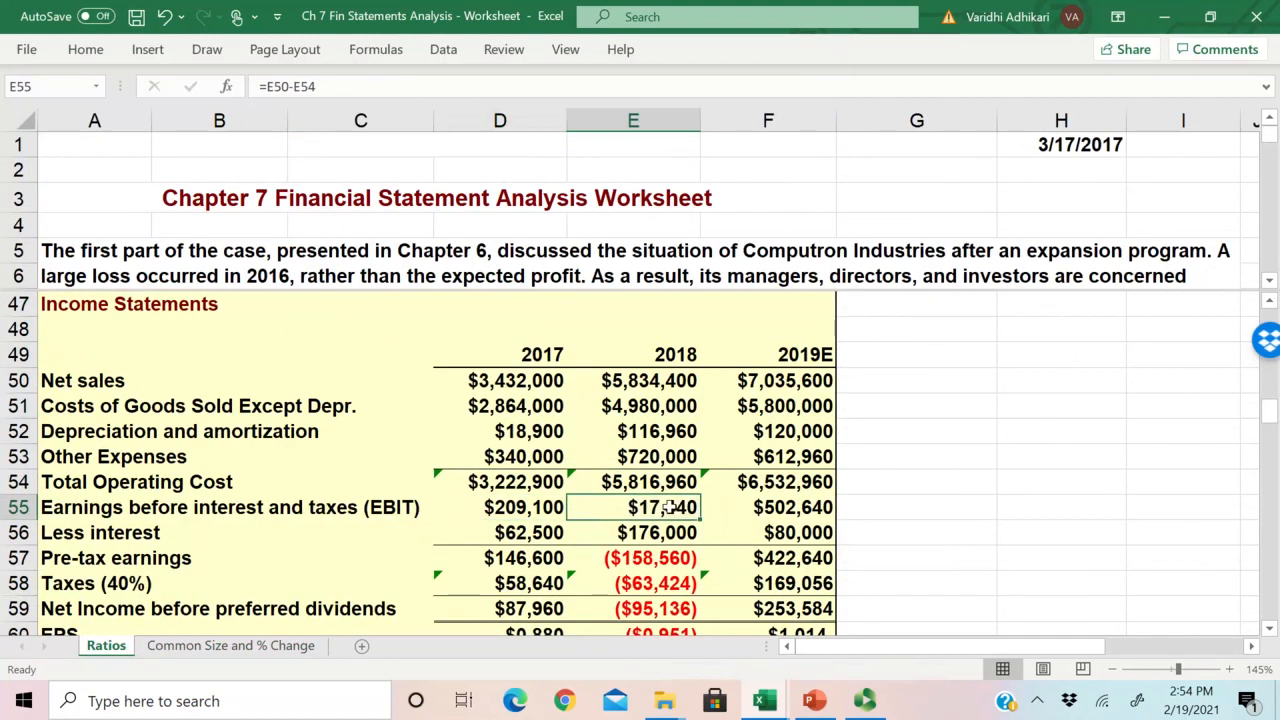
pyautogui.click(230, 645)
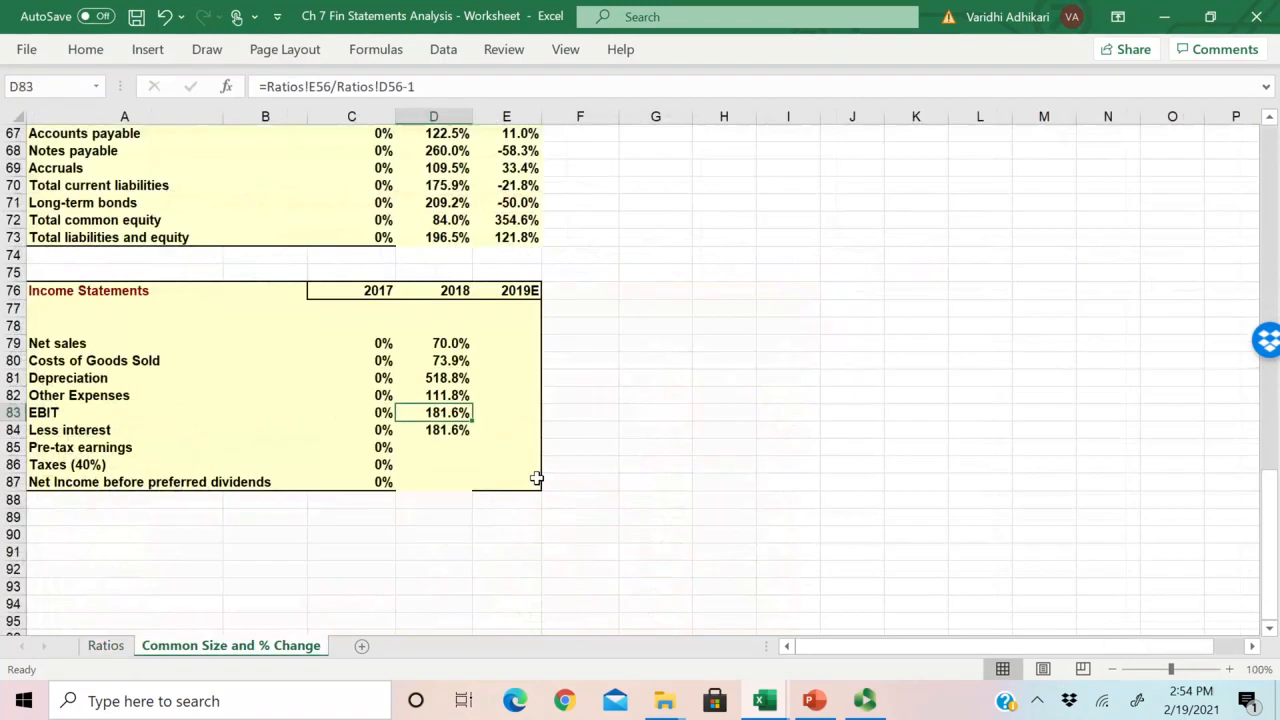
# Step: Enter the 2018 percentage change formula for EBIT in D83 as =Ratios!E55/Ratios!D55-1
pyautogui.write('=')
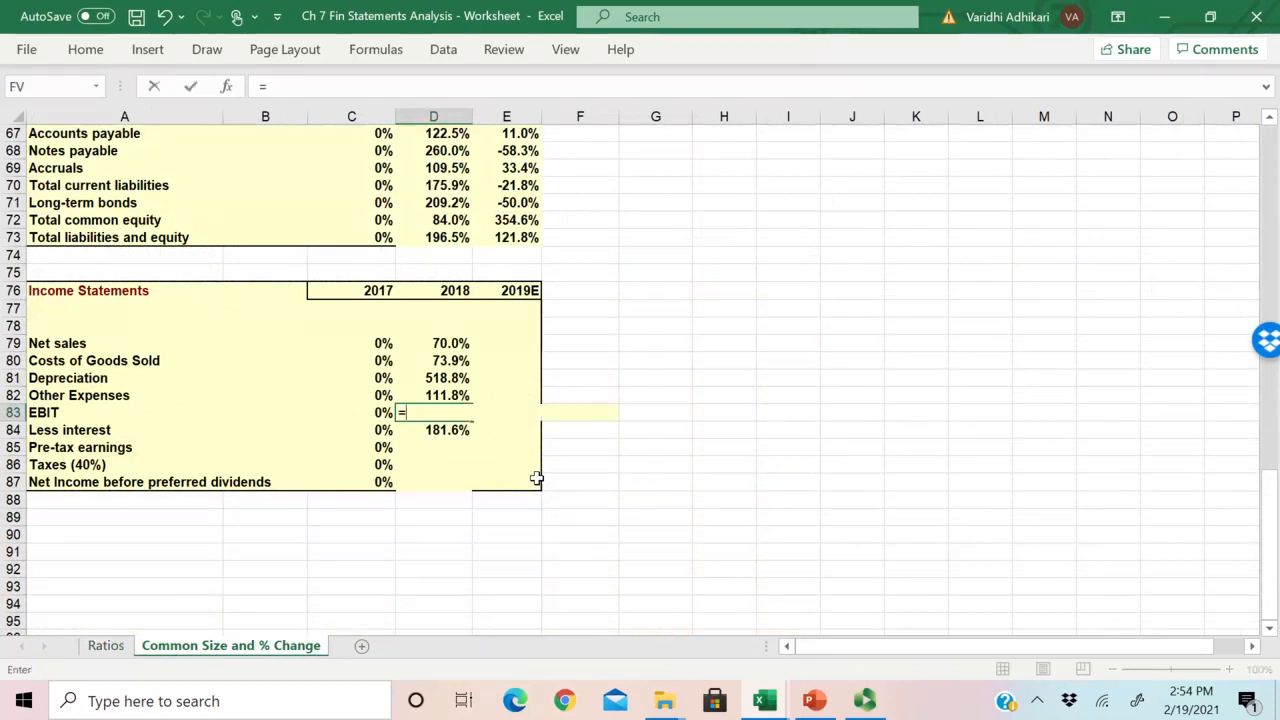
pyautogui.click(105, 645)
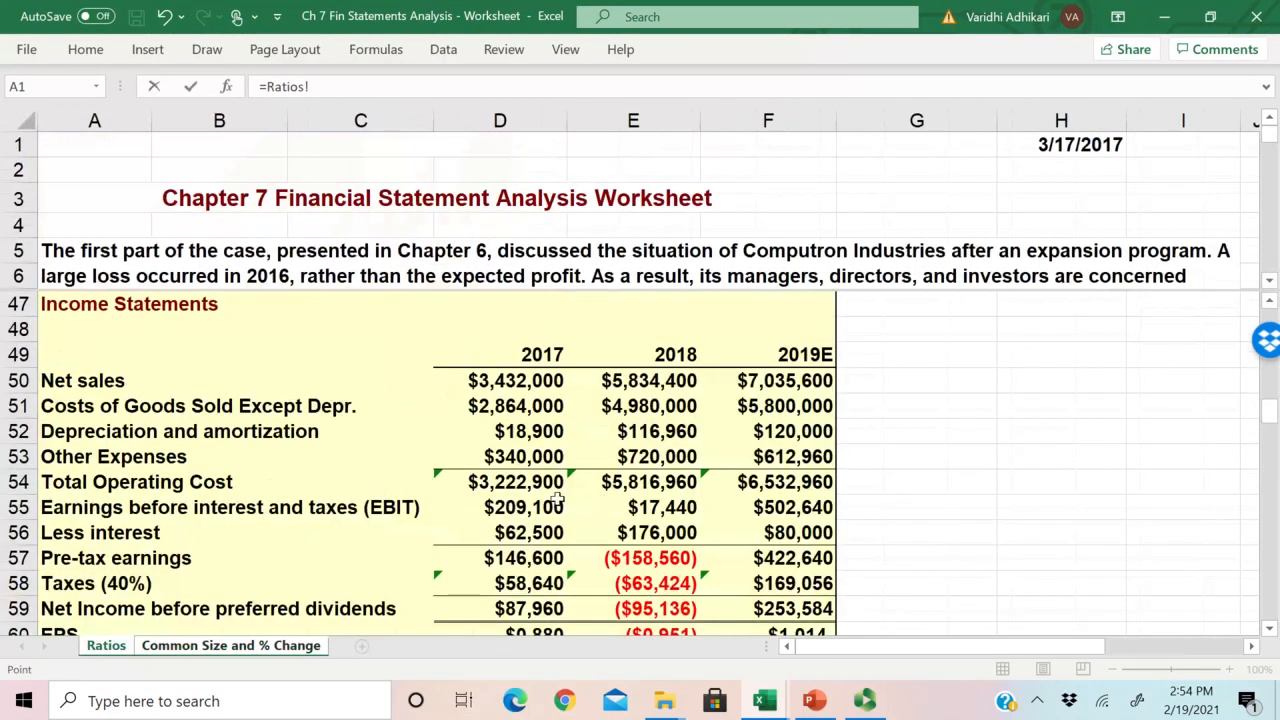
pyautogui.click(650, 505)
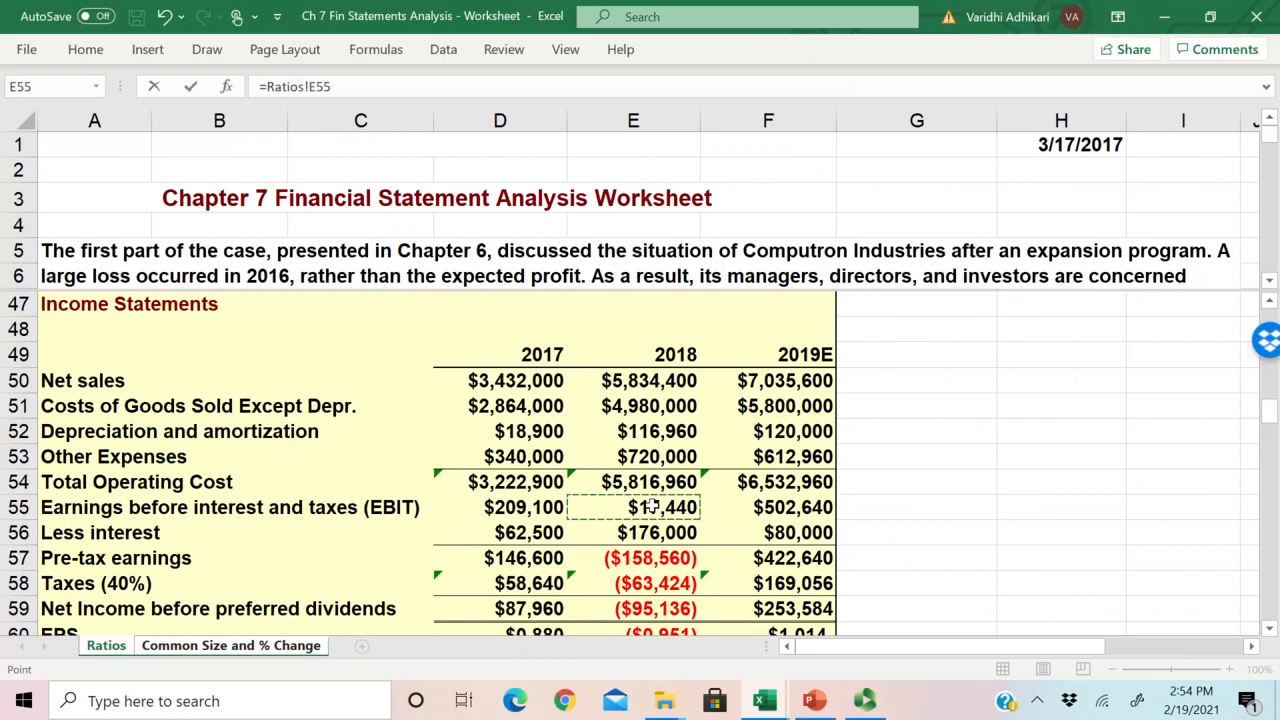
pyautogui.write('/')
pyautogui.click(527, 510)
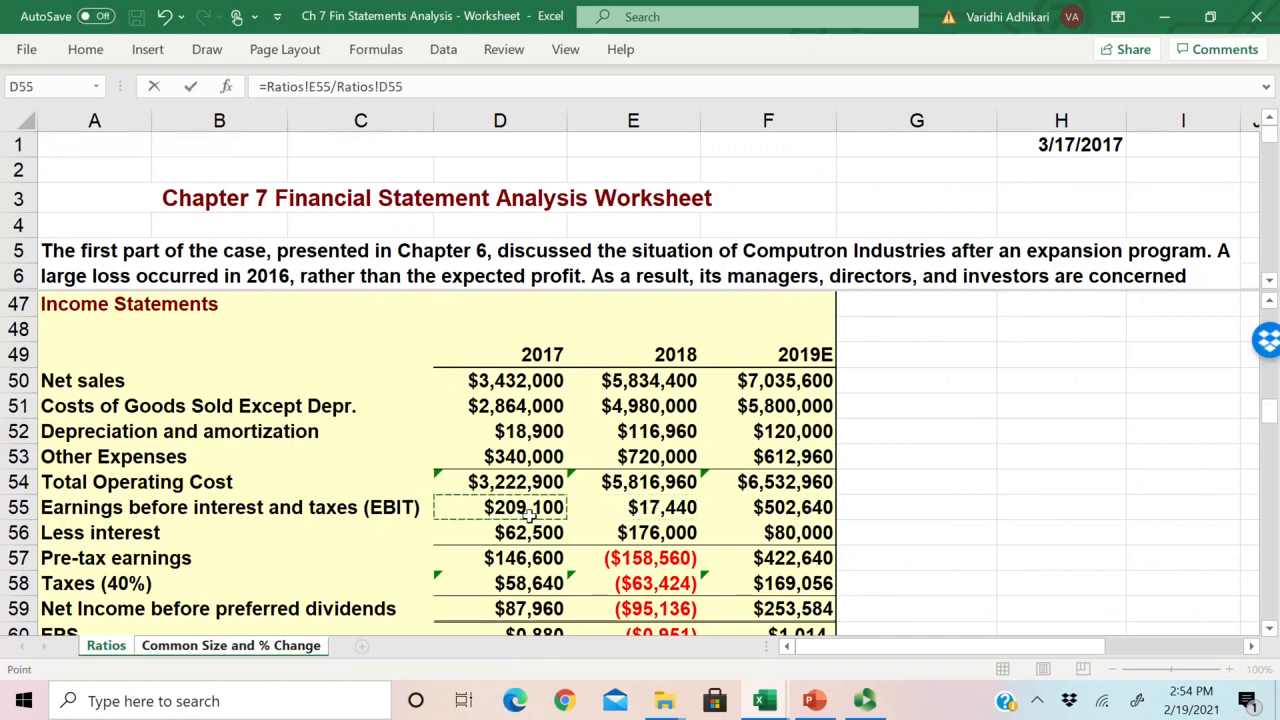
pyautogui.write('-1')
pyautogui.press('Return')
pyautogui.press('Up')
pyautogui.press('Up')
pyautogui.press('Up')
pyautogui.press('Up')
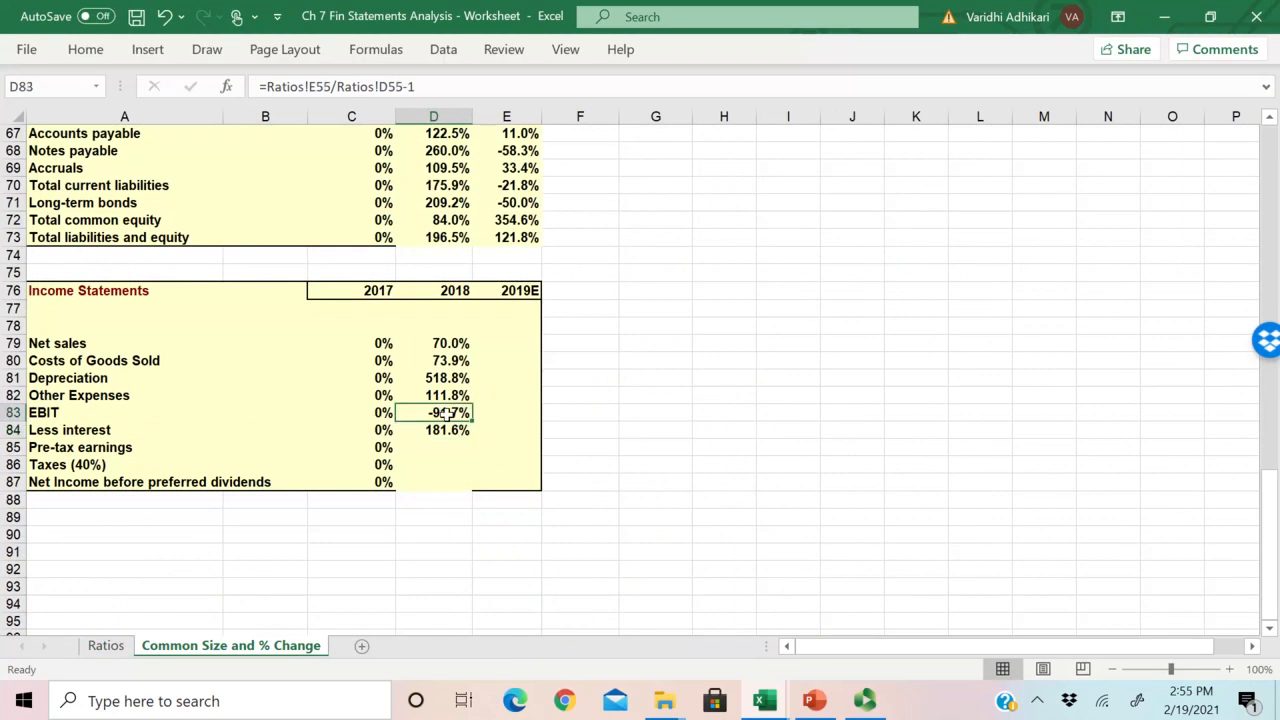
# Step: Copy the 2018 EBIT formula in D83 down through Net Income before preferred dividends in D87
pyautogui.press('Down')
pyautogui.press('Down')
pyautogui.press('Down')
pyautogui.press('Down')
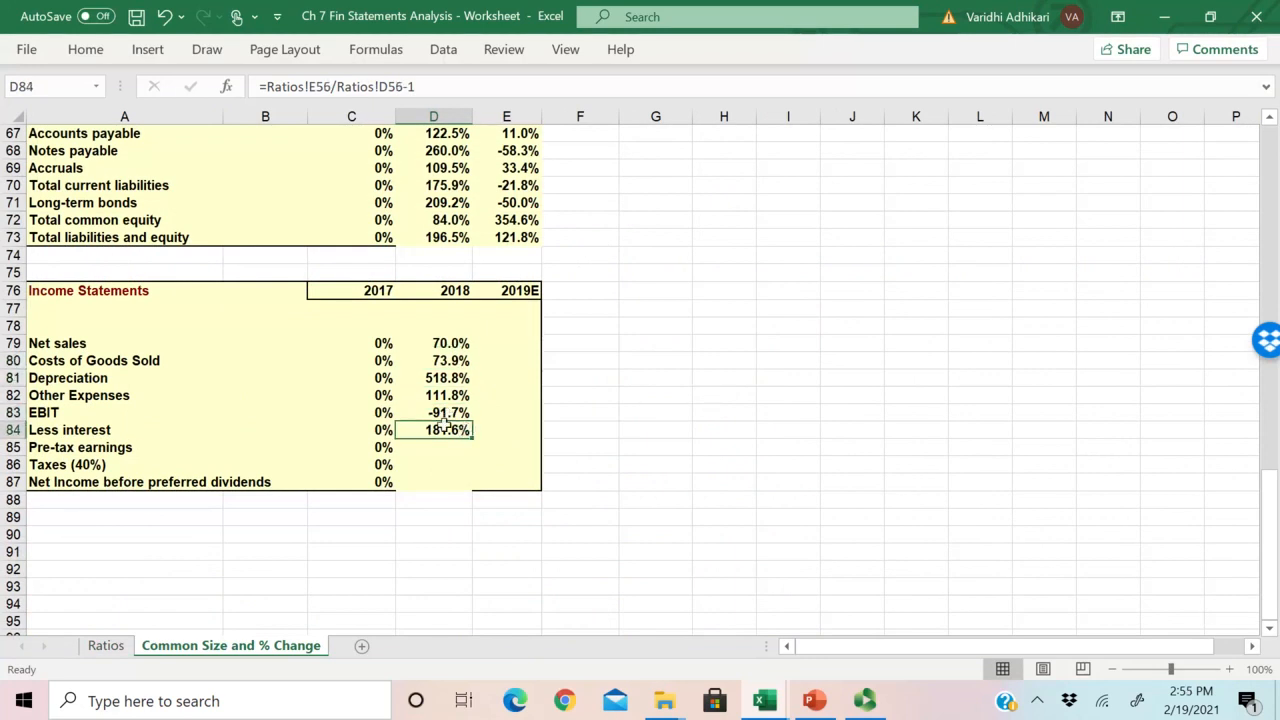
pyautogui.click(440, 412)
pyautogui.moveTo(471, 420); pyautogui.dragTo(447, 447)
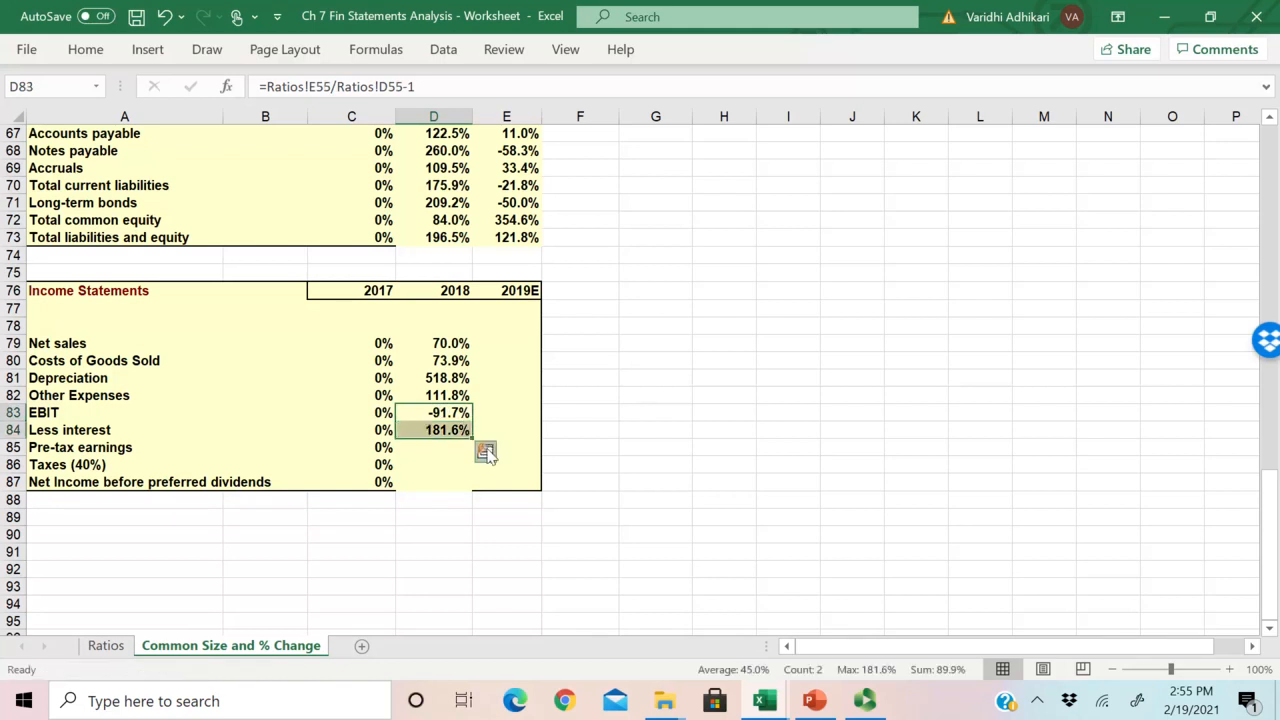
pyautogui.click(455, 430)
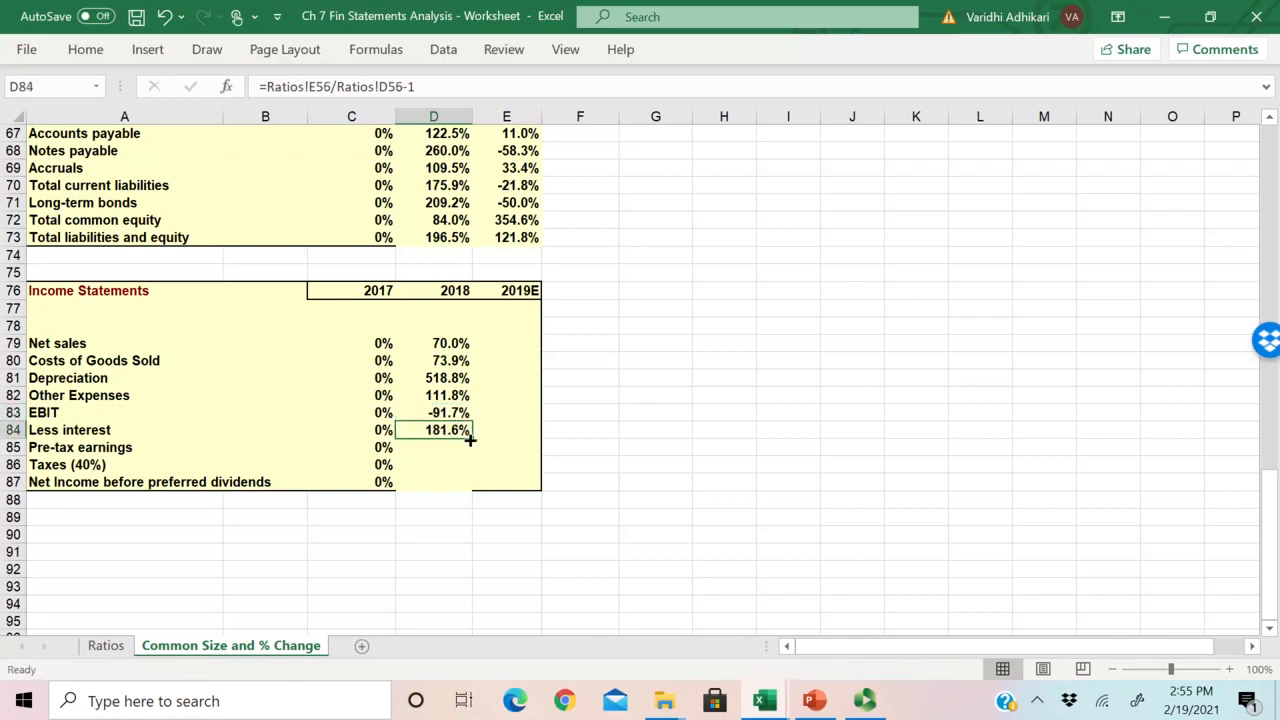
pyautogui.moveTo(477, 440); pyautogui.dragTo(474, 489)
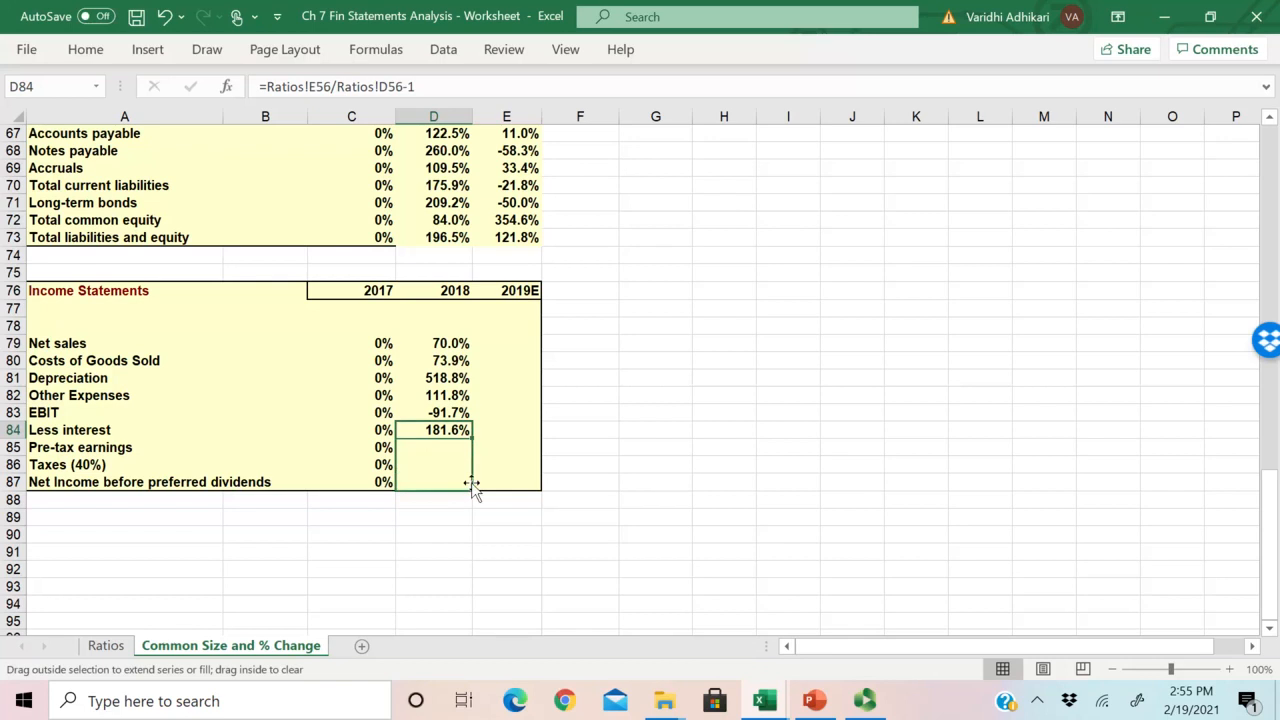
# Step: Check the 2018 Less interest and Pre-tax earnings change formulas against the corresponding 2017 and 2018 cells on the Ratios sheet
pyautogui.doubleClick(451, 430)
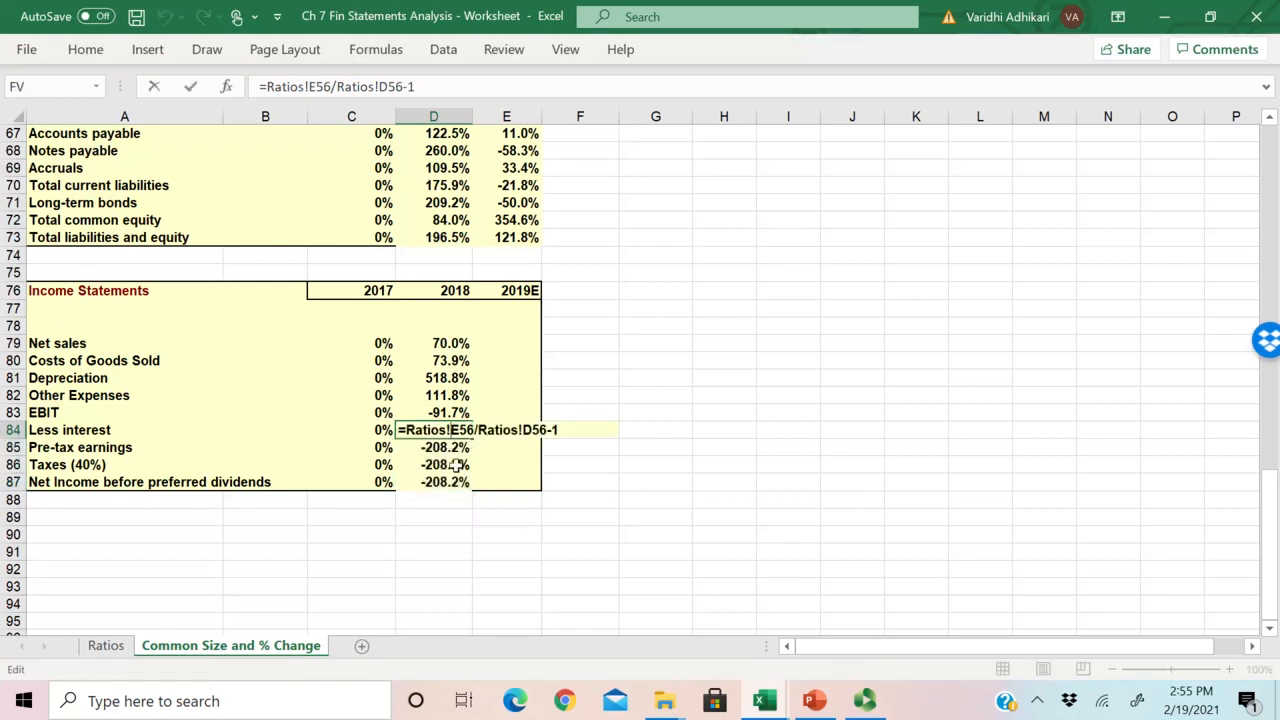
pyautogui.doubleClick(451, 449)
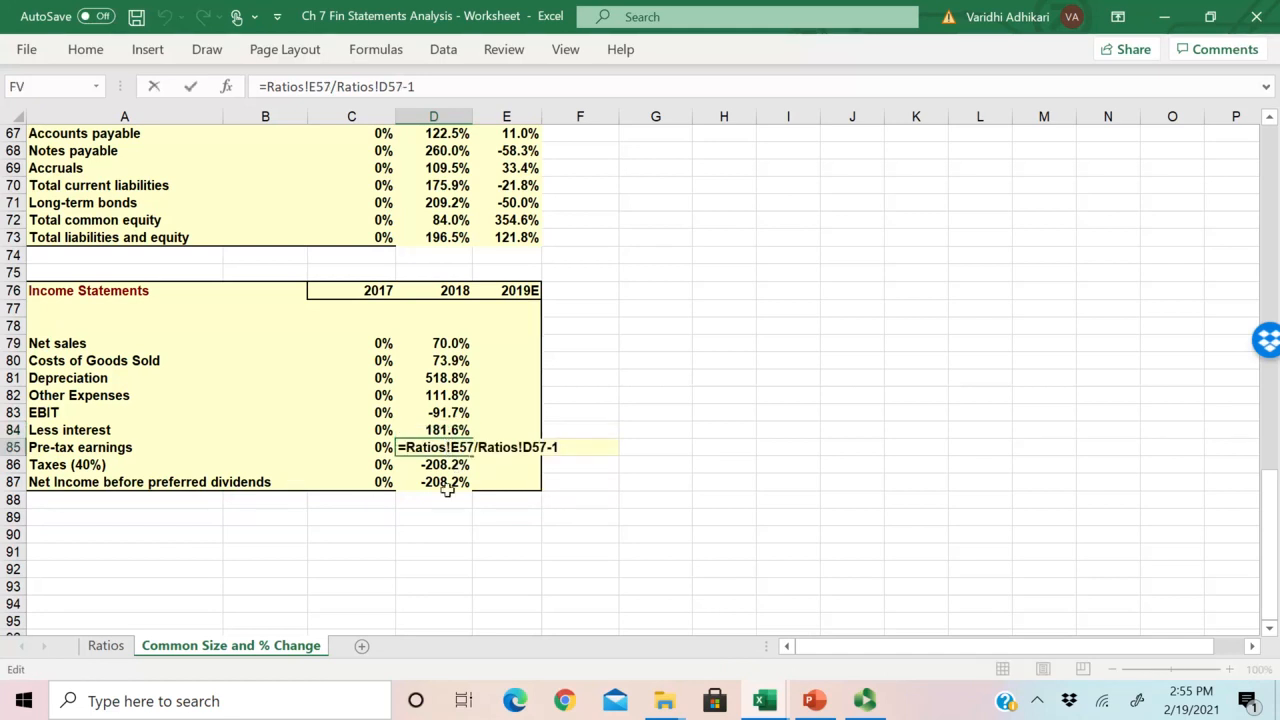
pyautogui.press('Escape')
pyautogui.click(106, 645)
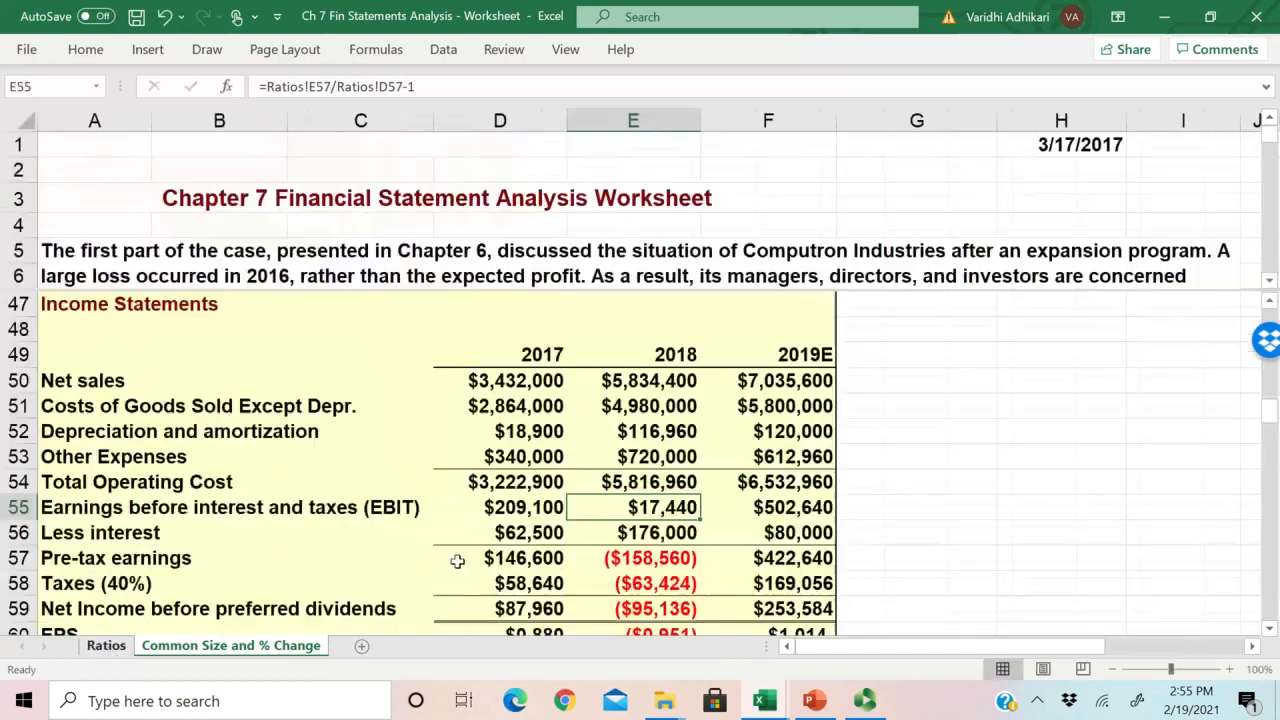
pyautogui.click(641, 560)
pyautogui.write('=E55-E56')
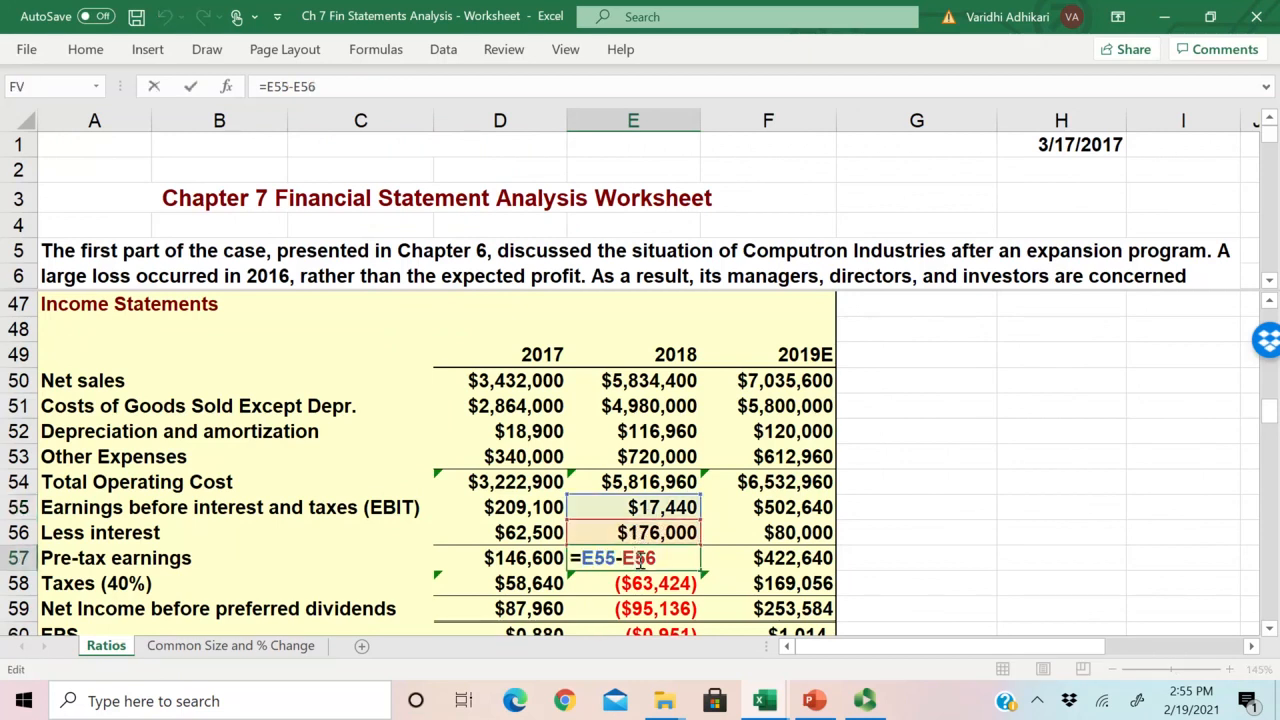
pyautogui.hotkey('ctrl', 'Return')
pyautogui.moveTo(640, 562); pyautogui.dragTo(500, 558)
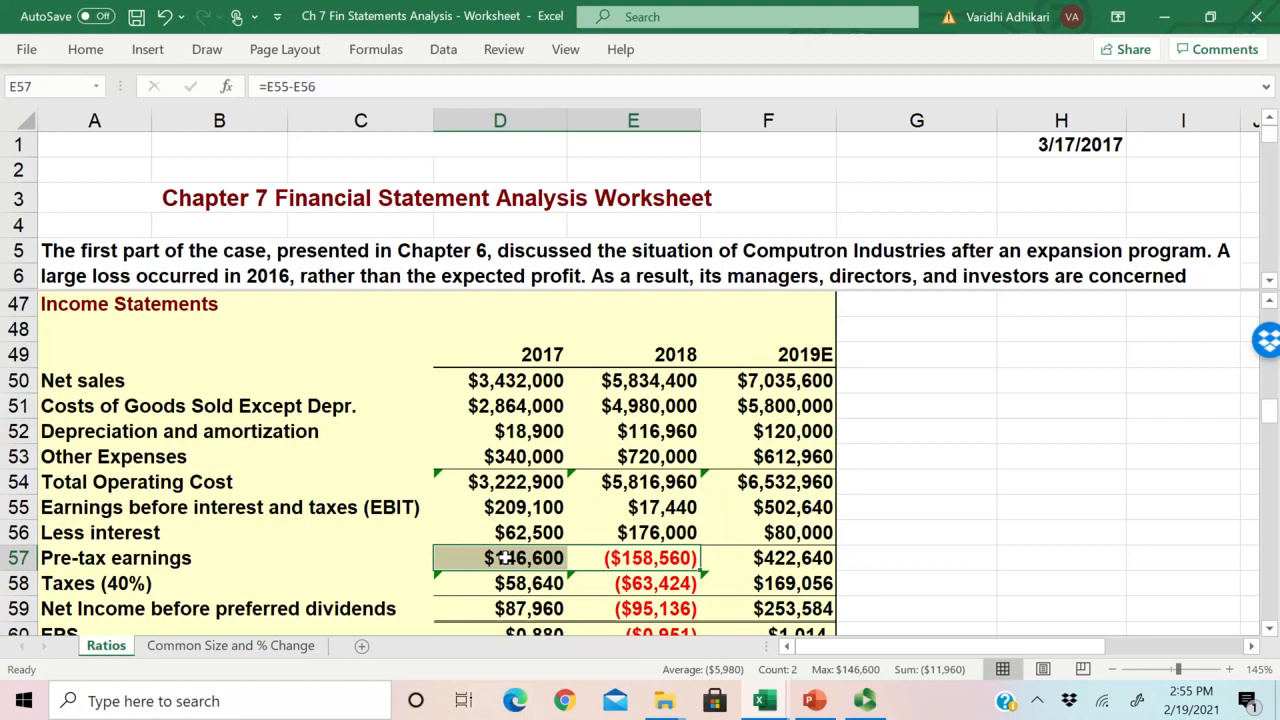
pyautogui.scroll(-2, 782, 510)
pyautogui.scroll(1, 782, 510)
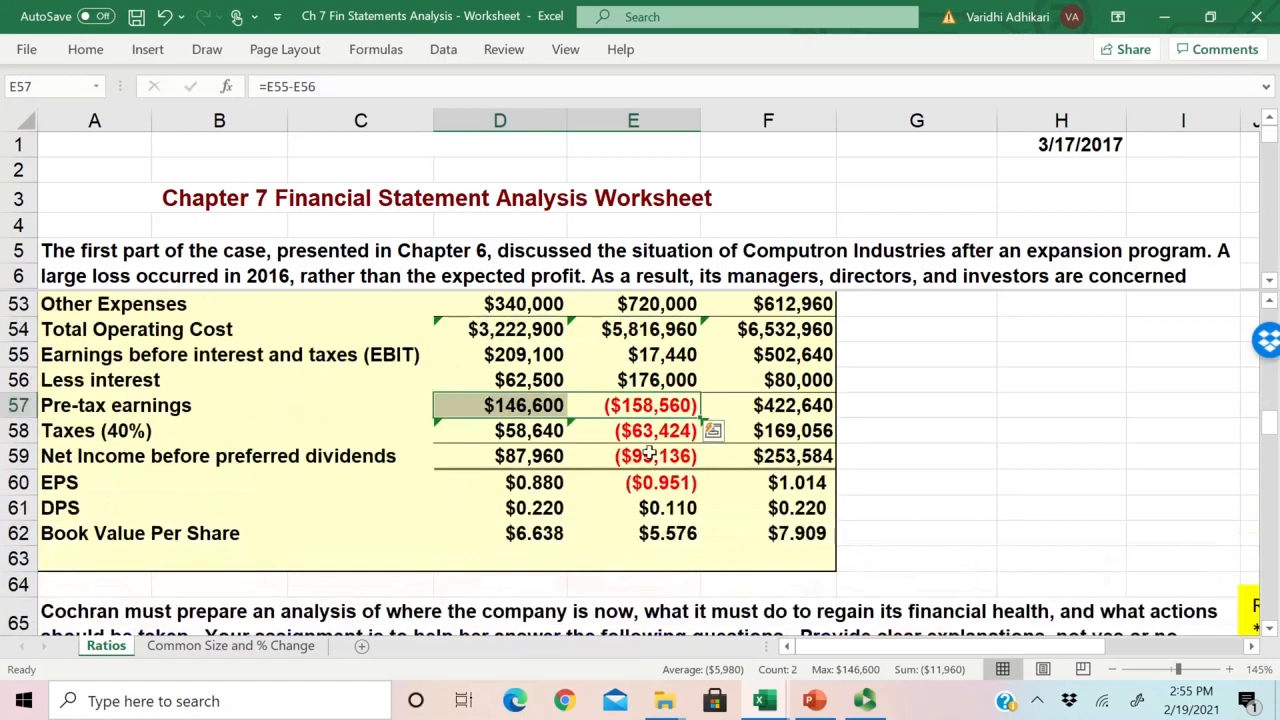
# Step: Check the 2018 Taxes and Net Income change formulas against the matching rows on the Ratios sheet
pyautogui.moveTo(664, 432); pyautogui.dragTo(525, 432)
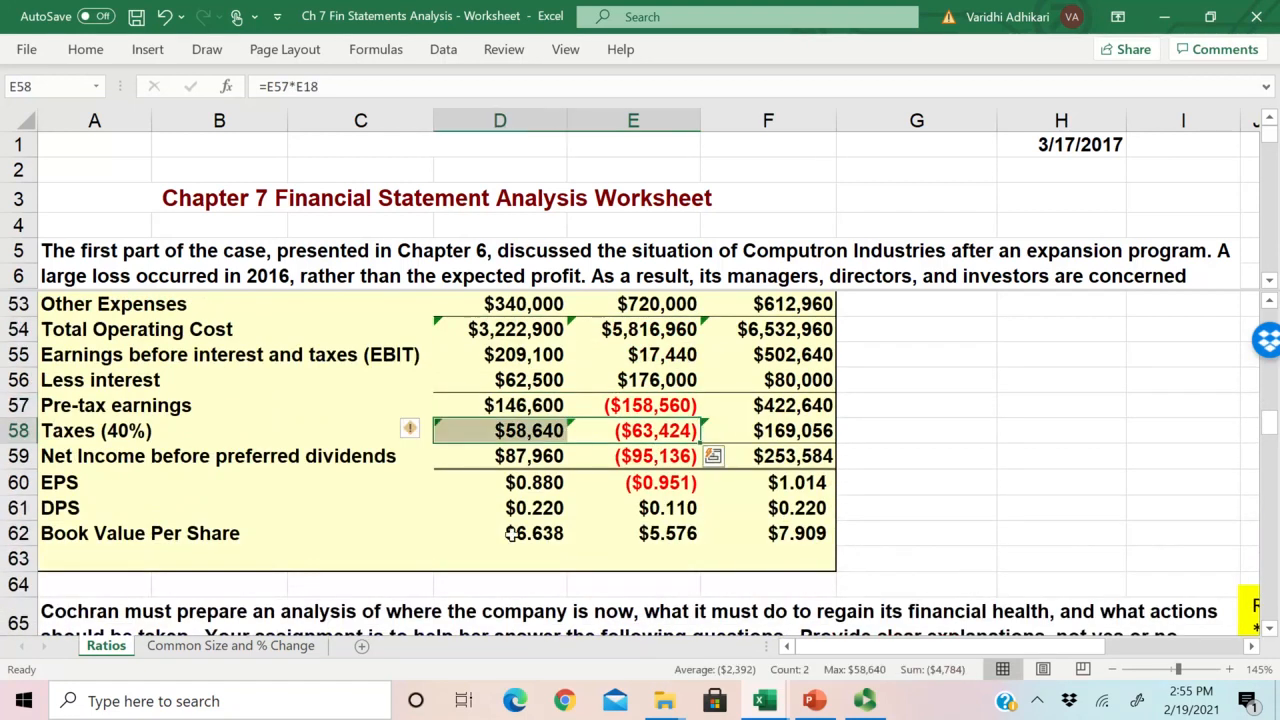
pyautogui.click(243, 646)
pyautogui.click(436, 482)
pyautogui.click(105, 645)
# Step: Copy the 2018 income statement change formulas in D79:D87 across to the 2019E column
pyautogui.click(227, 647)
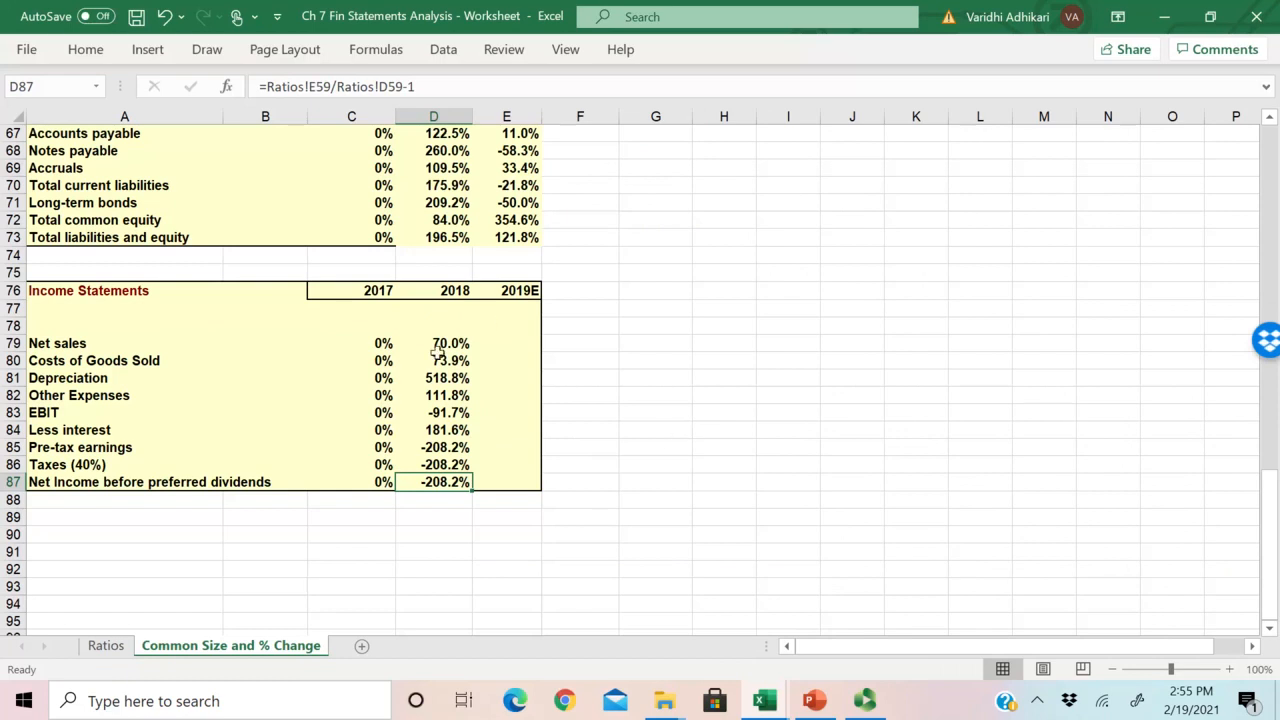
pyautogui.moveTo(443, 344); pyautogui.dragTo(548, 490)
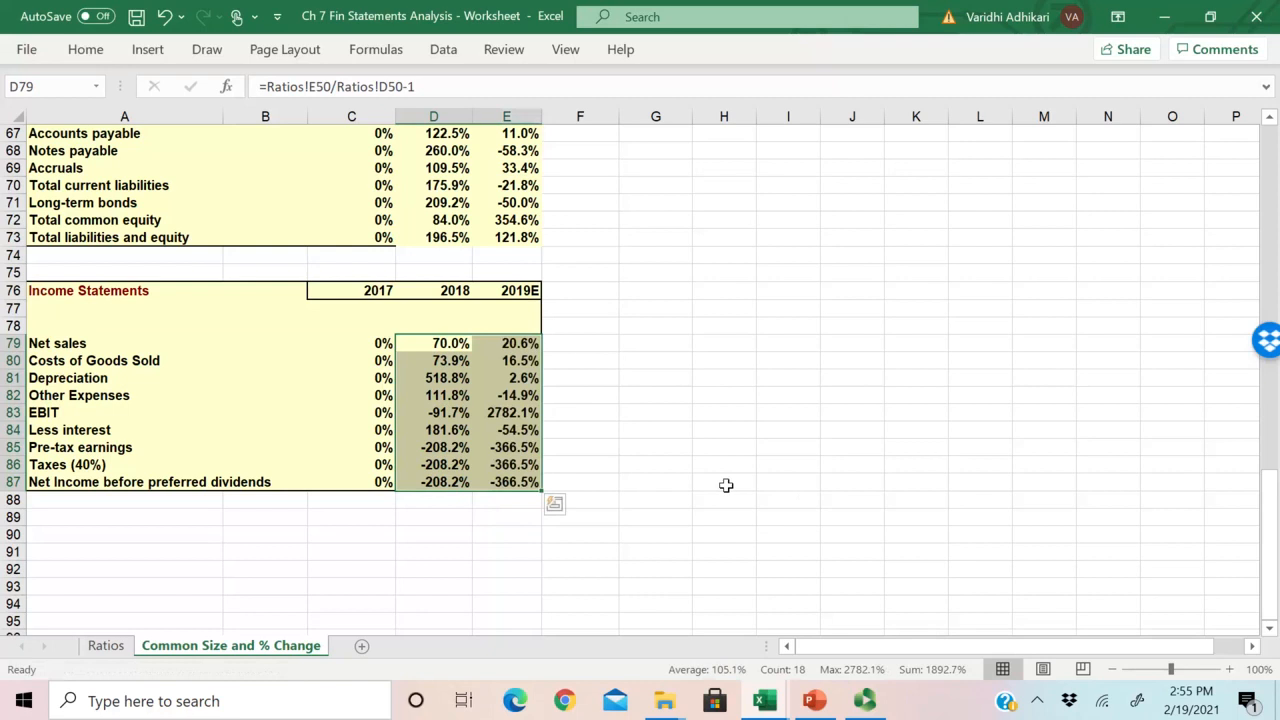
pyautogui.hotkey('alt', 'Tab')
pyautogui.hotkey('alt', 'Tab')
pyautogui.hotkey('alt', 'Tab')
pyautogui.hotkey('alt', 'Tab')
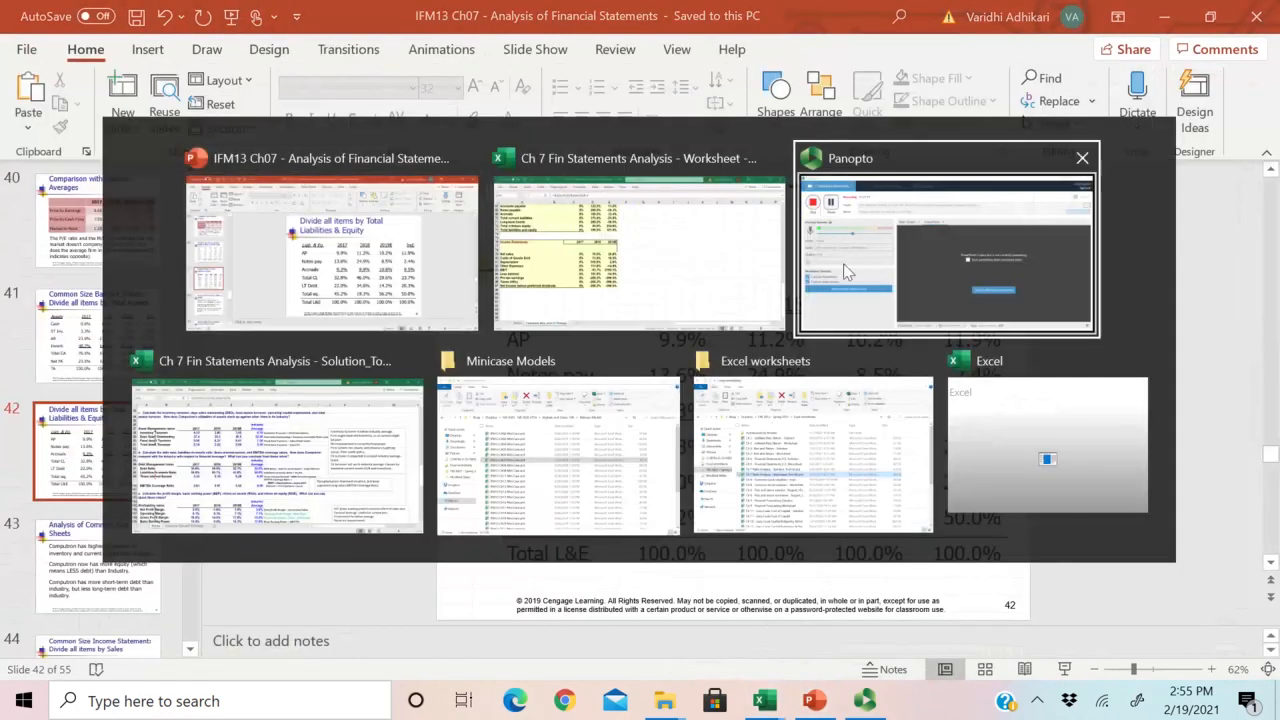
pyautogui.hotkey('alt', 'Tab')
pyautogui.hotkey('alt', 'Tab')
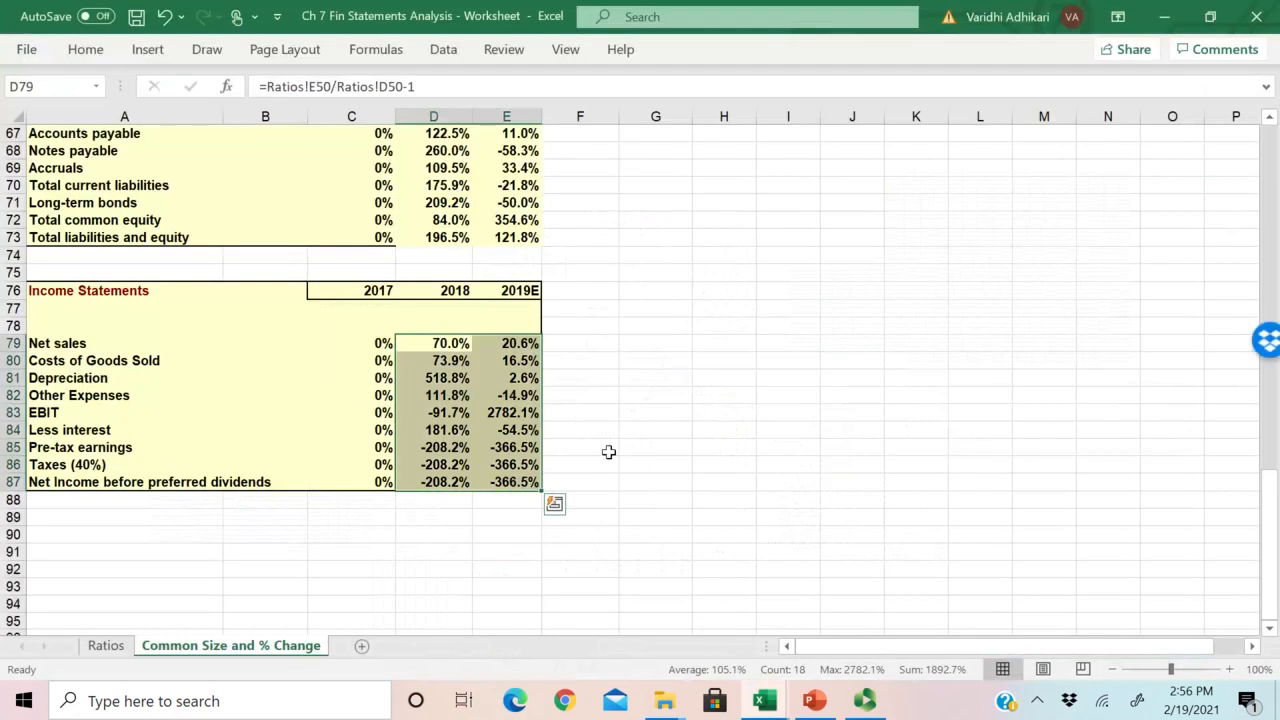
# Step: Examine the 2019E EBIT change and the 2018 and 2019E Net sales changes alongside the yellow commentary note
pyautogui.click(654, 447)
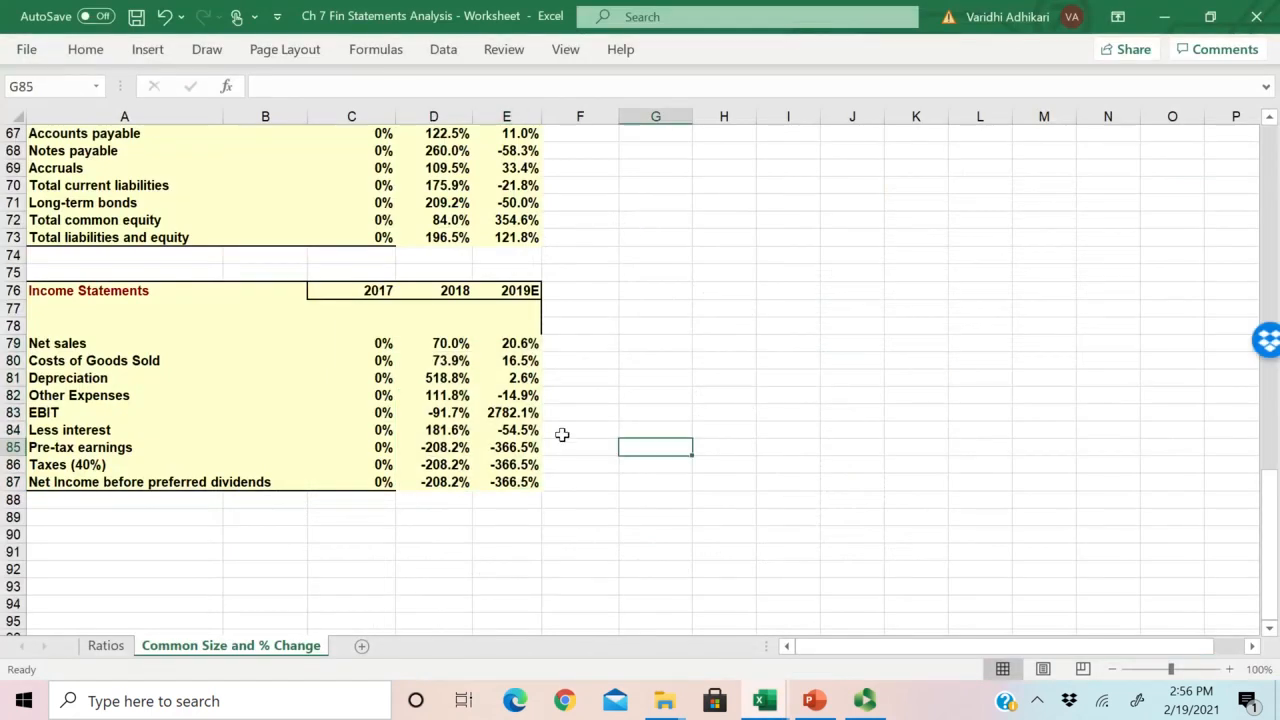
pyautogui.click(530, 414)
pyautogui.scroll(3, 729, 404)
pyautogui.scroll(-1, 729, 404)
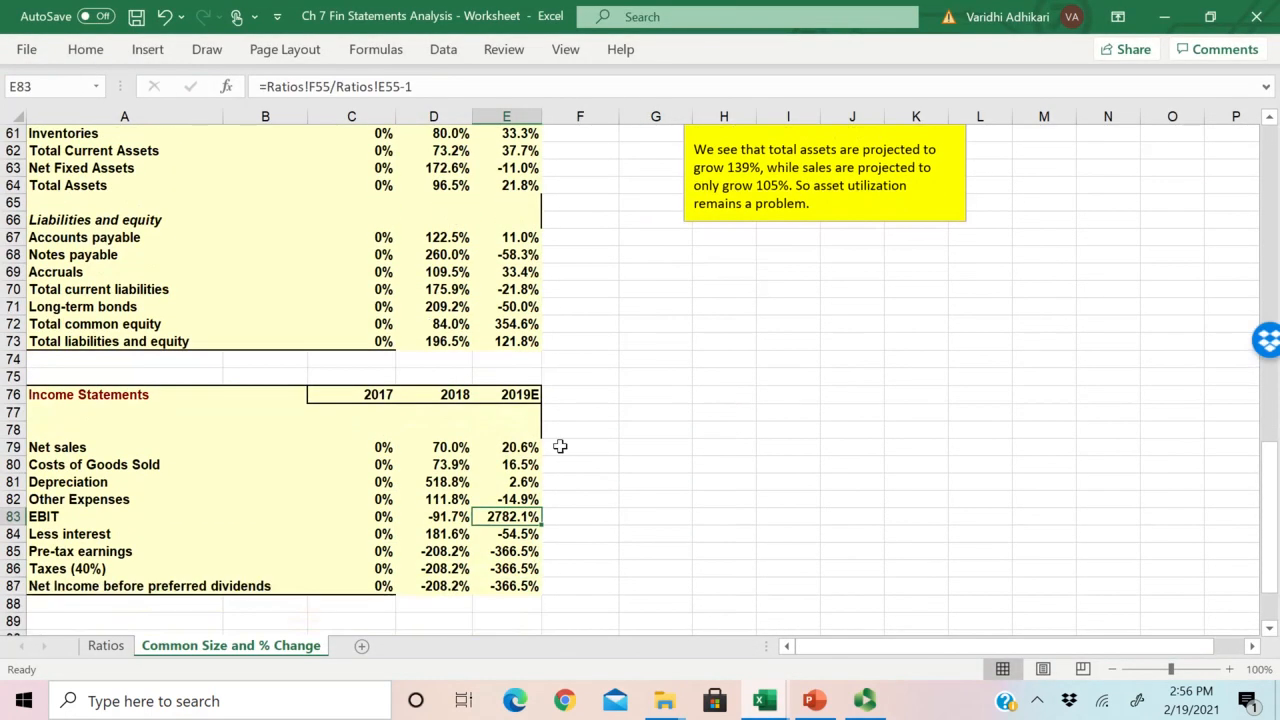
pyautogui.moveTo(431, 445); pyautogui.dragTo(520, 448)
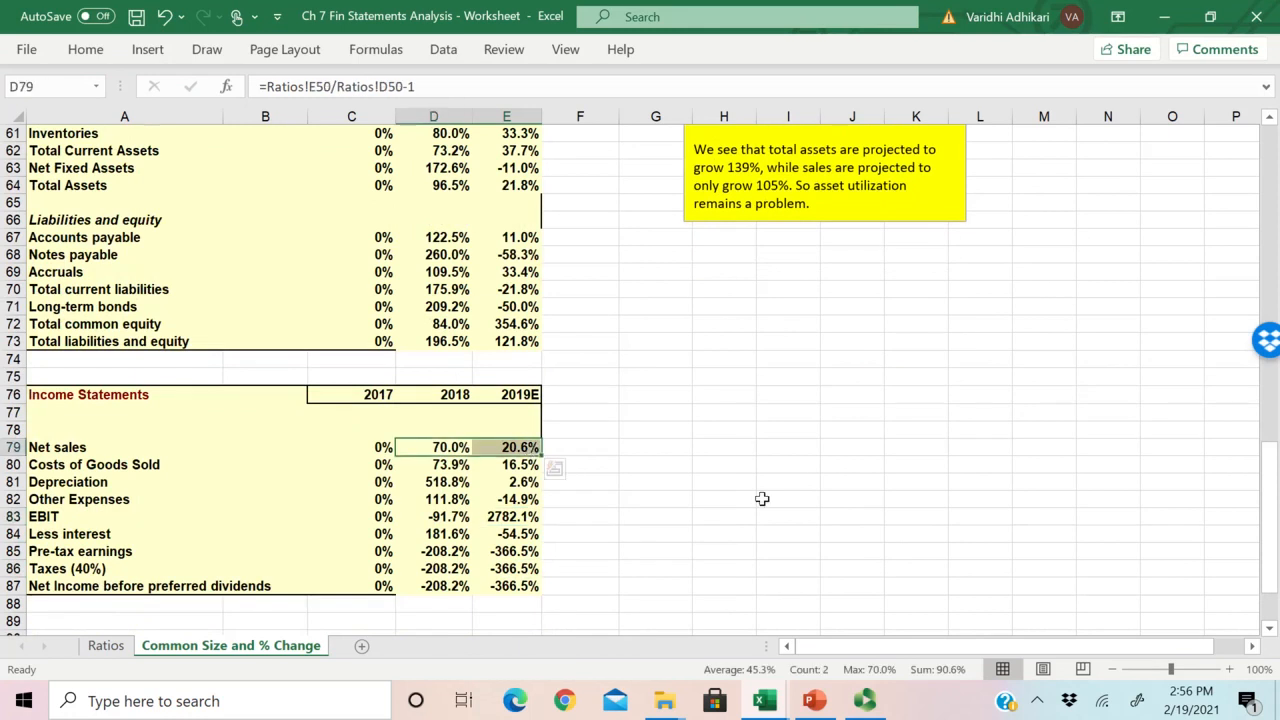
pyautogui.scroll(2, 762, 498)
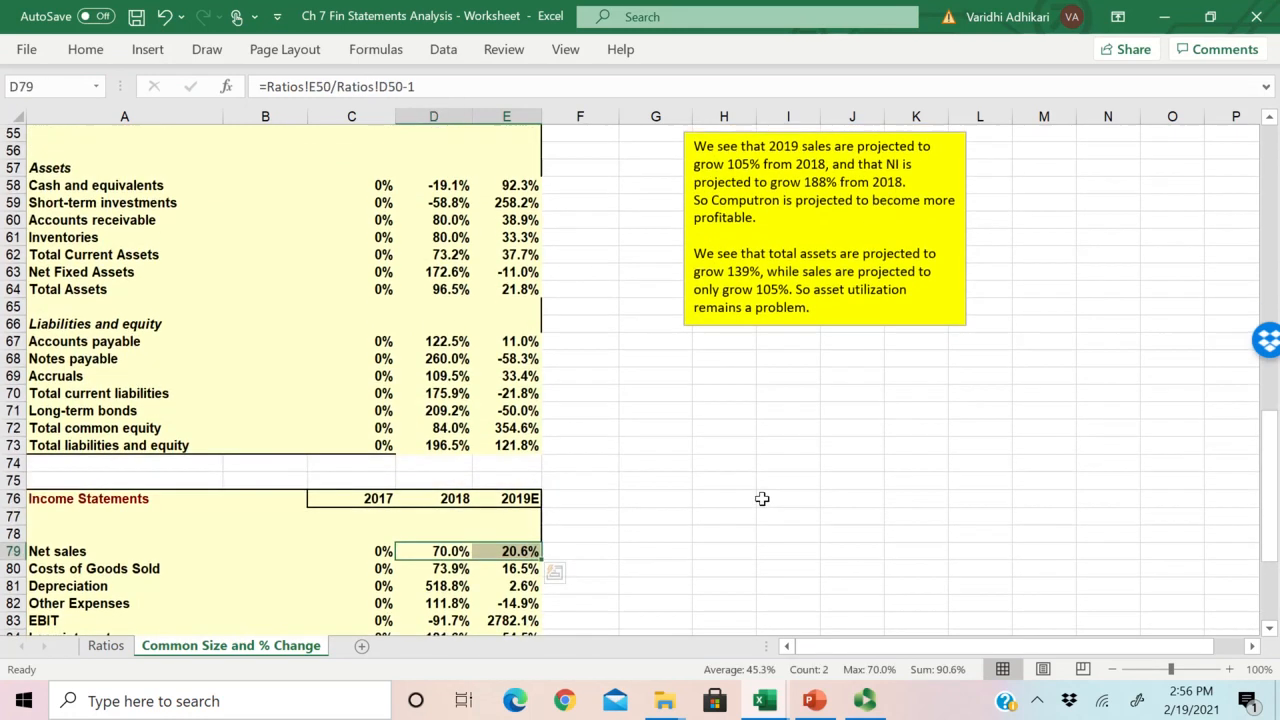
pyautogui.click(628, 552)
pyautogui.click(519, 554)
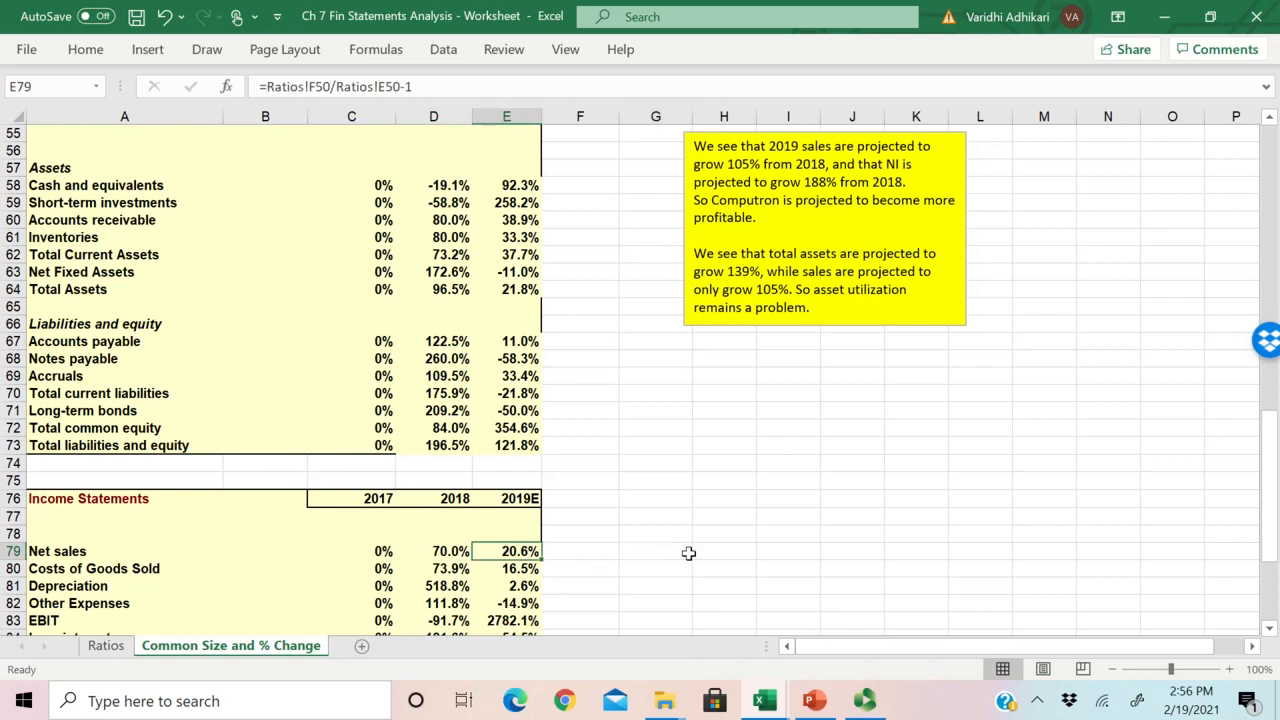
pyautogui.scroll(-1, 696, 542)
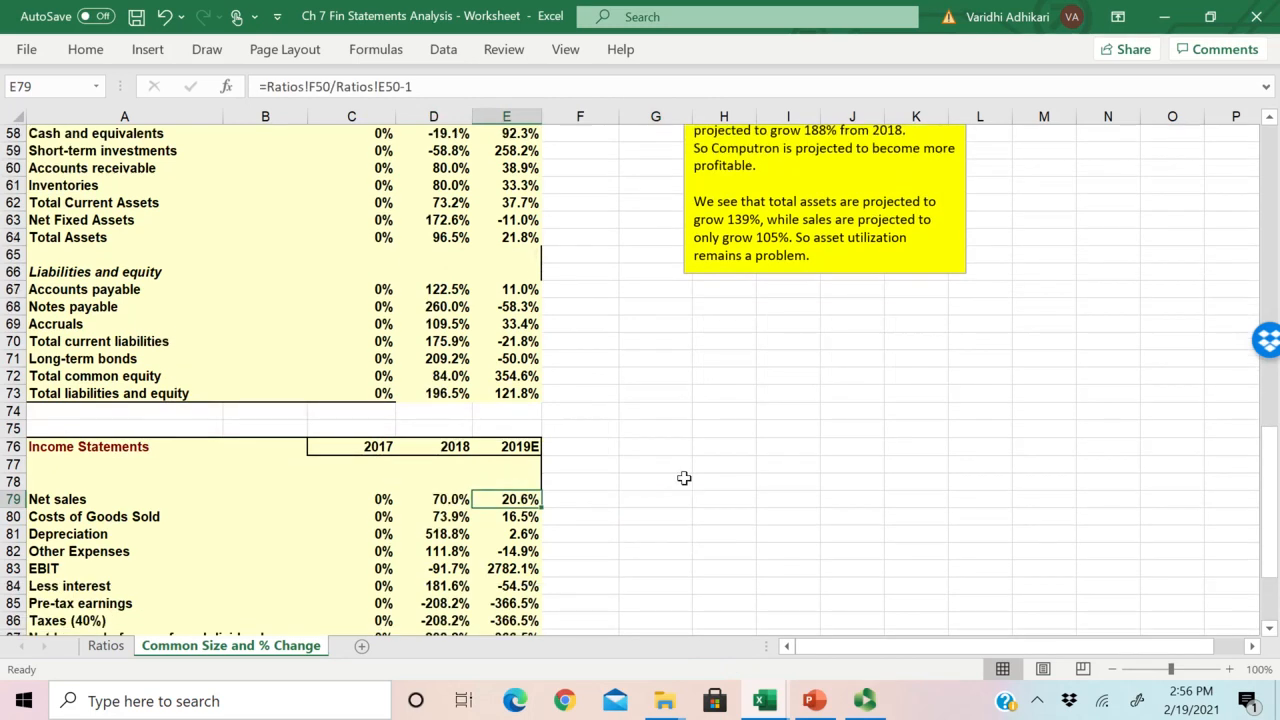
# Step: Compare the 2018 and 2019E Total Assets percentage changes with the Net sales percentage changes
pyautogui.scroll(2, 663, 464)
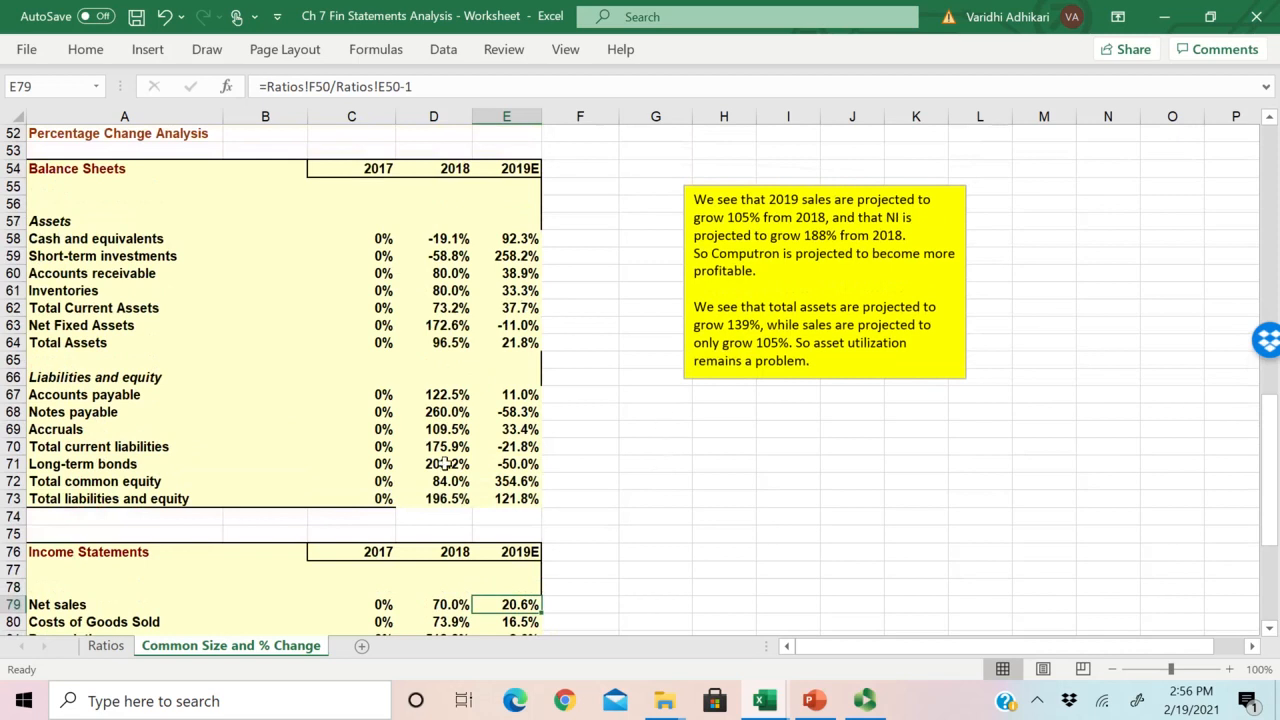
pyautogui.moveTo(533, 344); pyautogui.dragTo(462, 343)
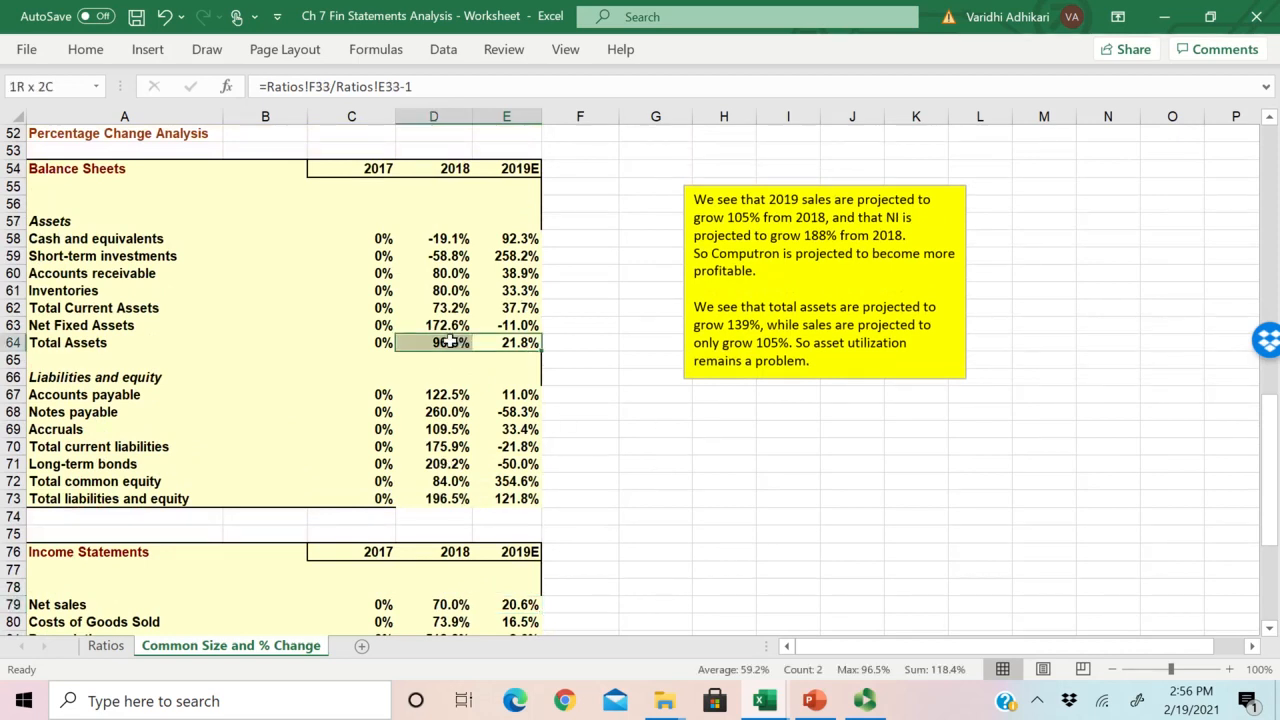
pyautogui.click(684, 467)
pyautogui.click(524, 347)
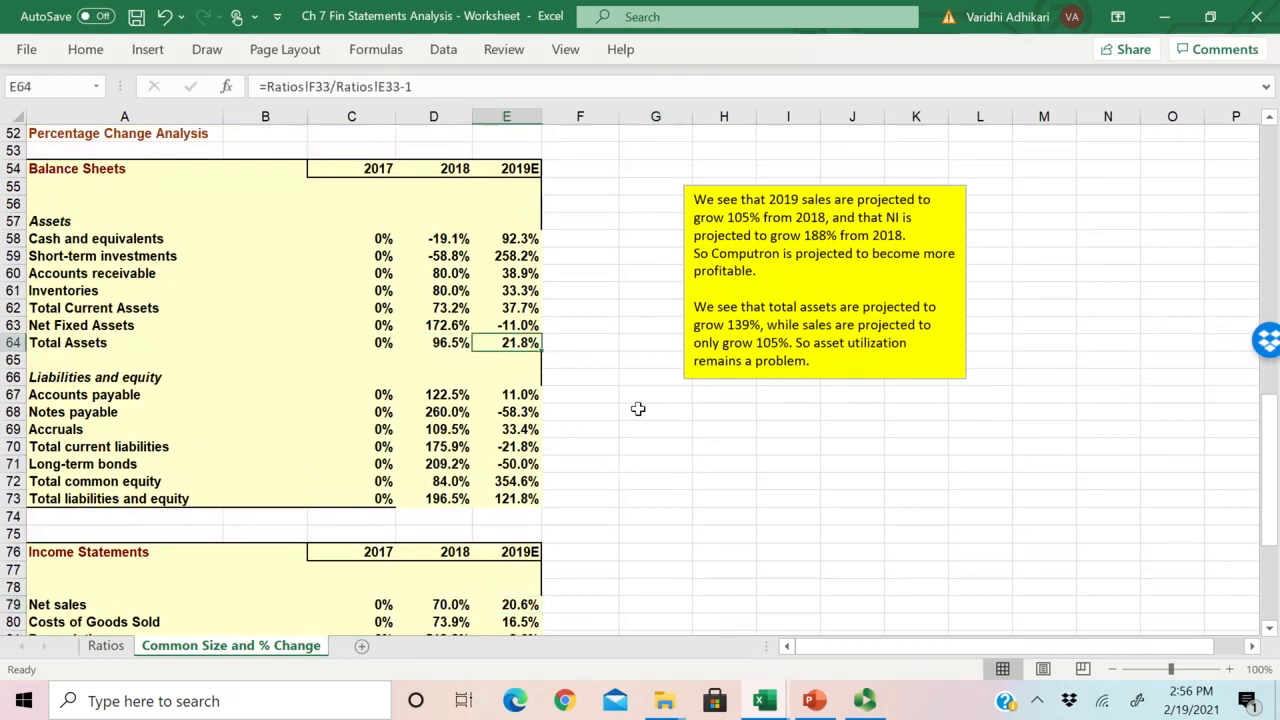
pyautogui.scroll(-1, 638, 411)
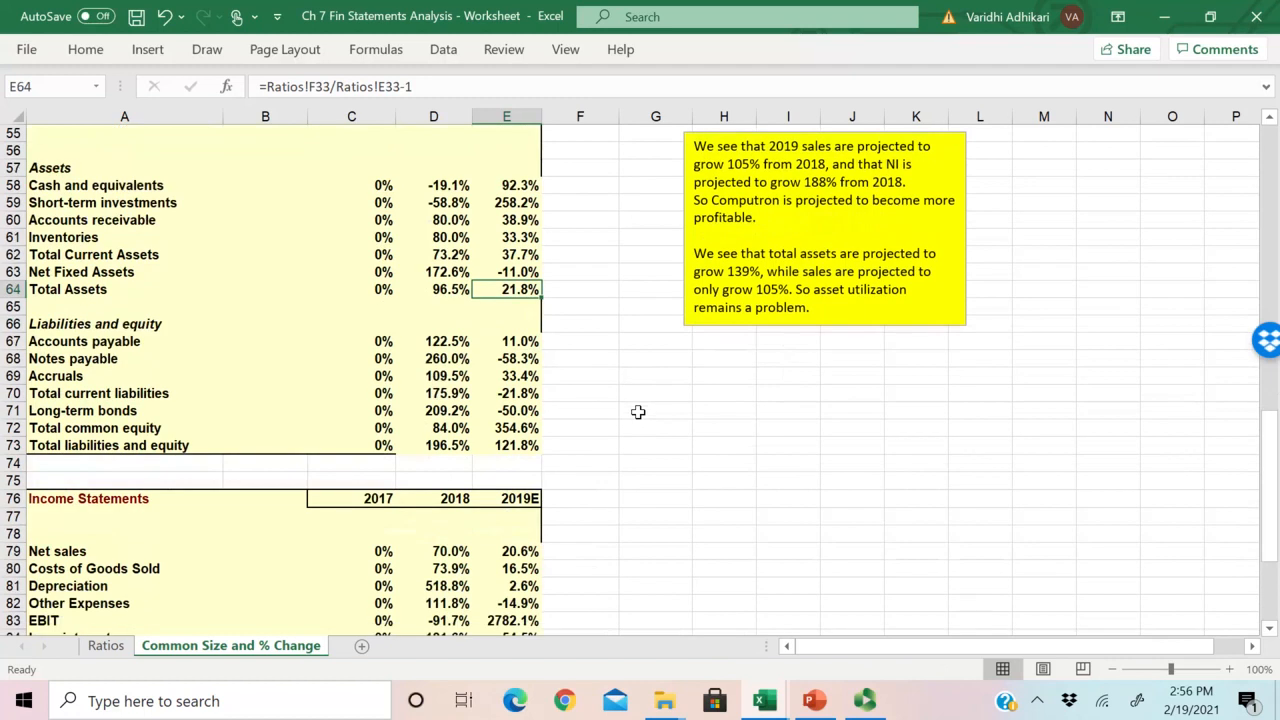
pyautogui.click(518, 553)
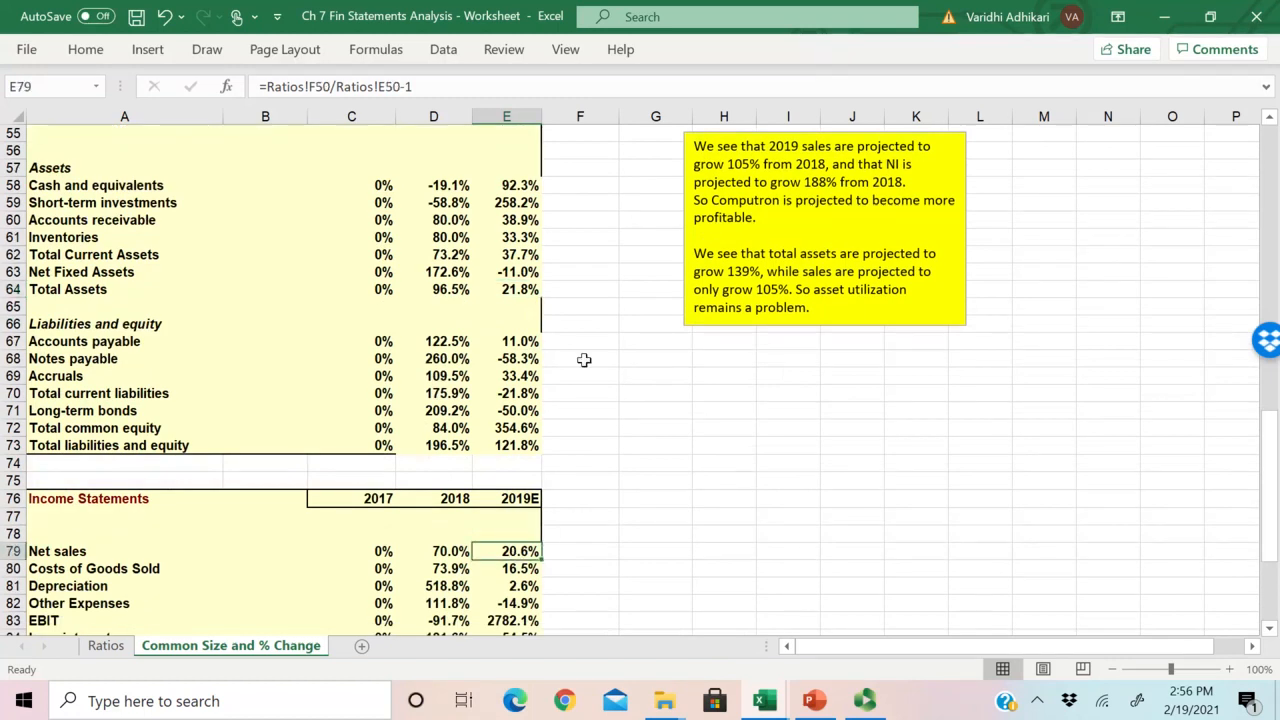
pyautogui.click(518, 291)
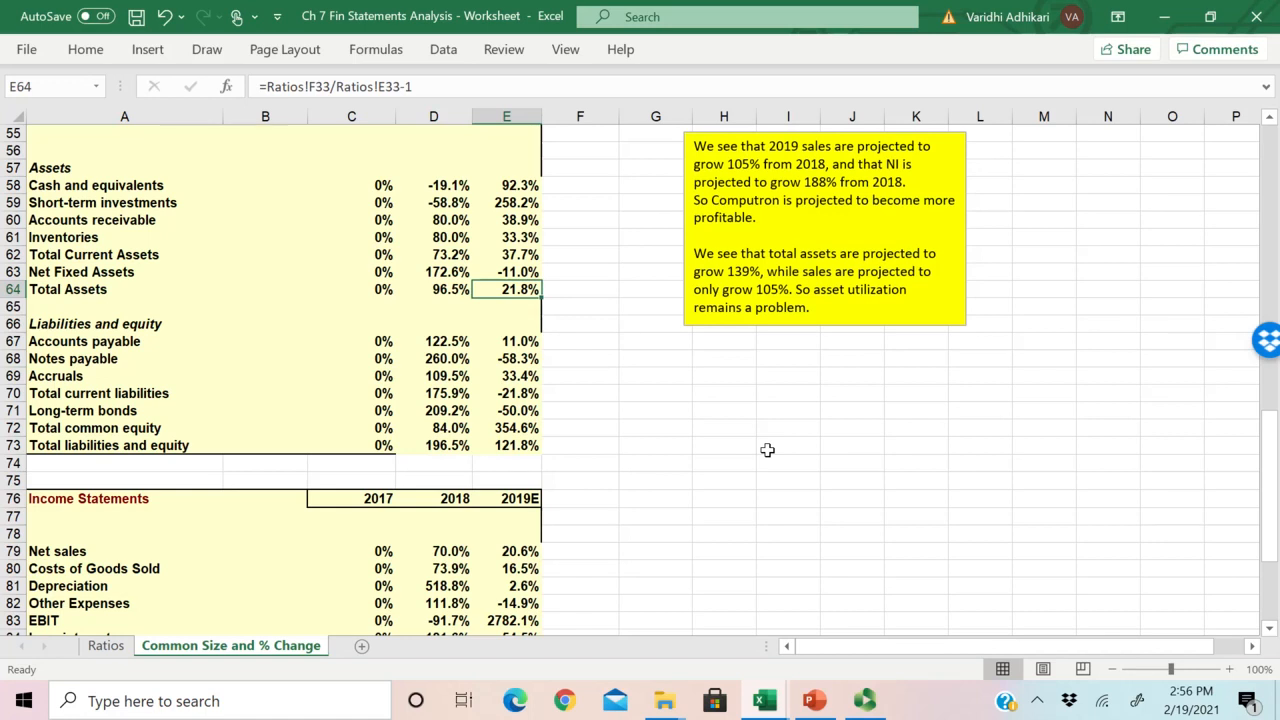
pyautogui.click(424, 291)
pyautogui.scroll(1, 530, 328)
pyautogui.scroll(-1, 545, 348)
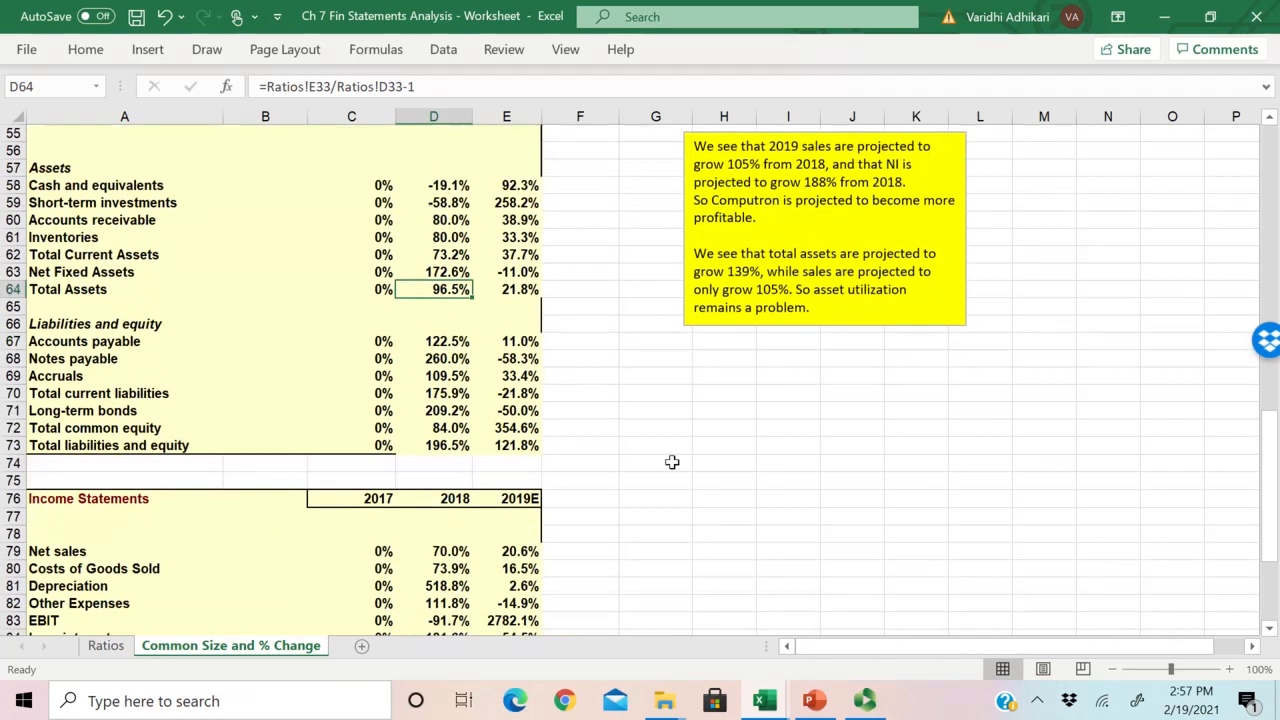
pyautogui.scroll(-1, 672, 462)
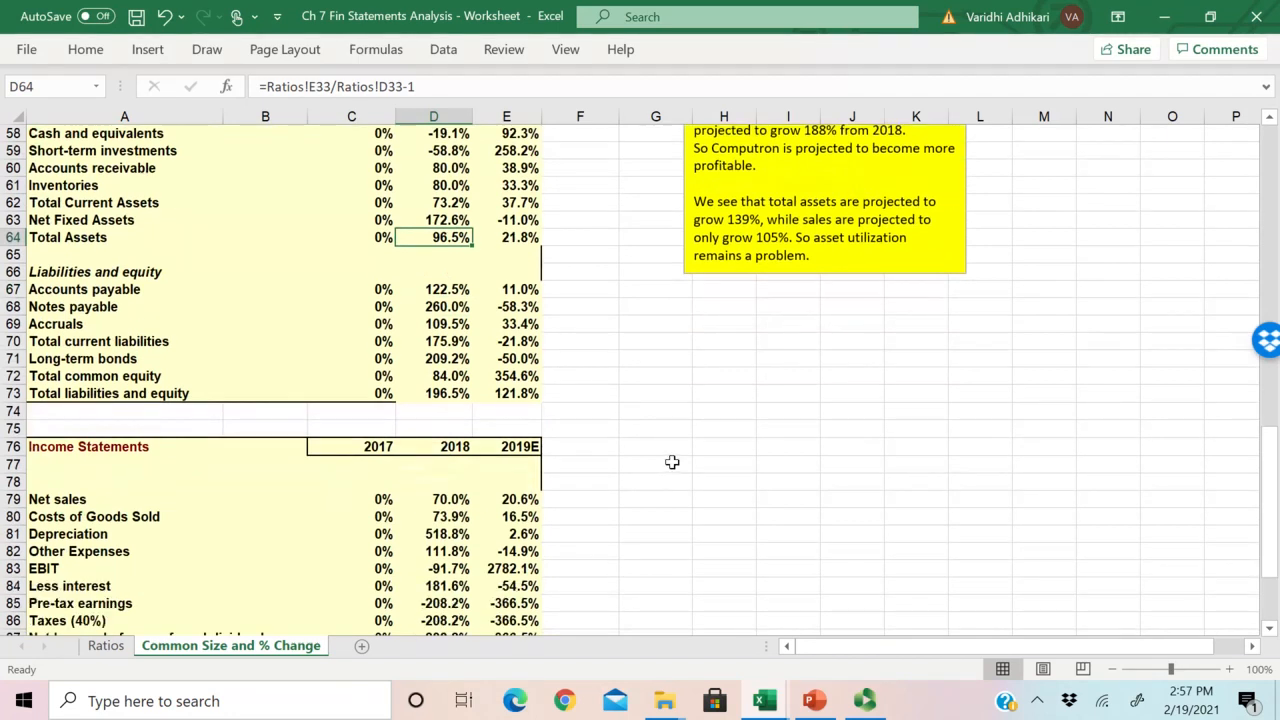
# Step: Examine the 2018 Net sales change and compare the 2018 and 2019E EBIT percentage changes
pyautogui.click(449, 499)
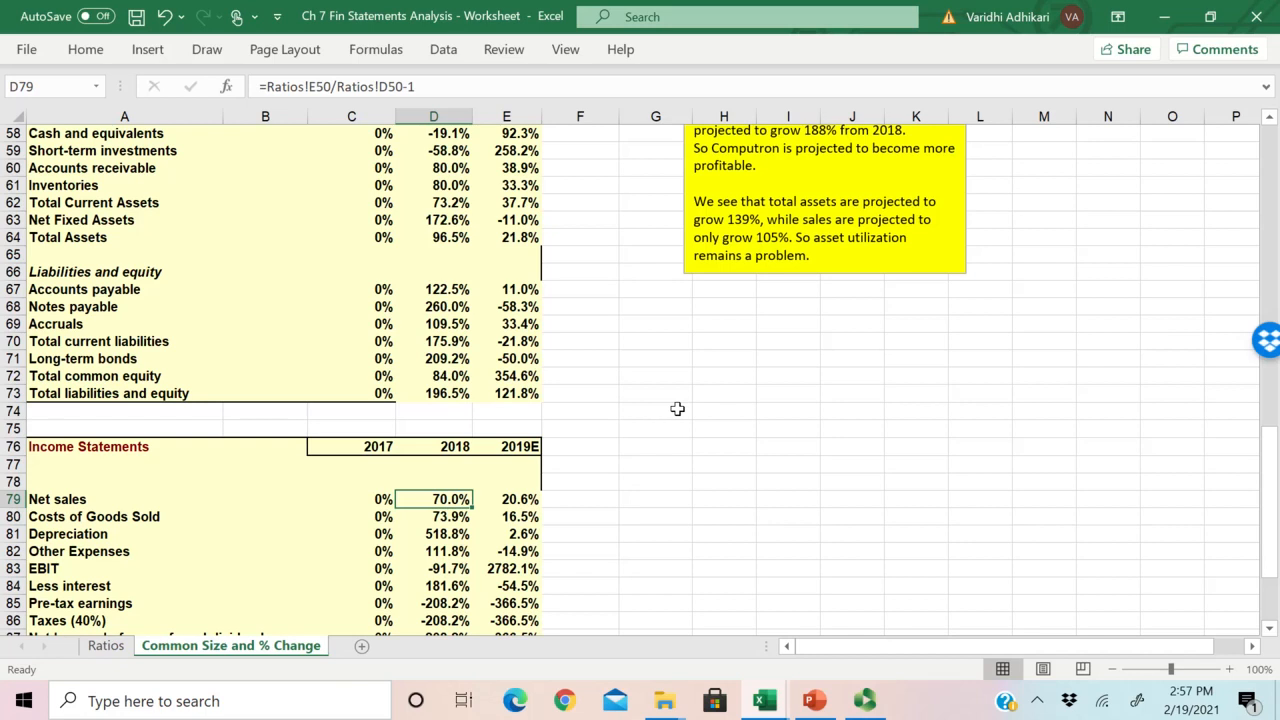
pyautogui.scroll(-2, 677, 408)
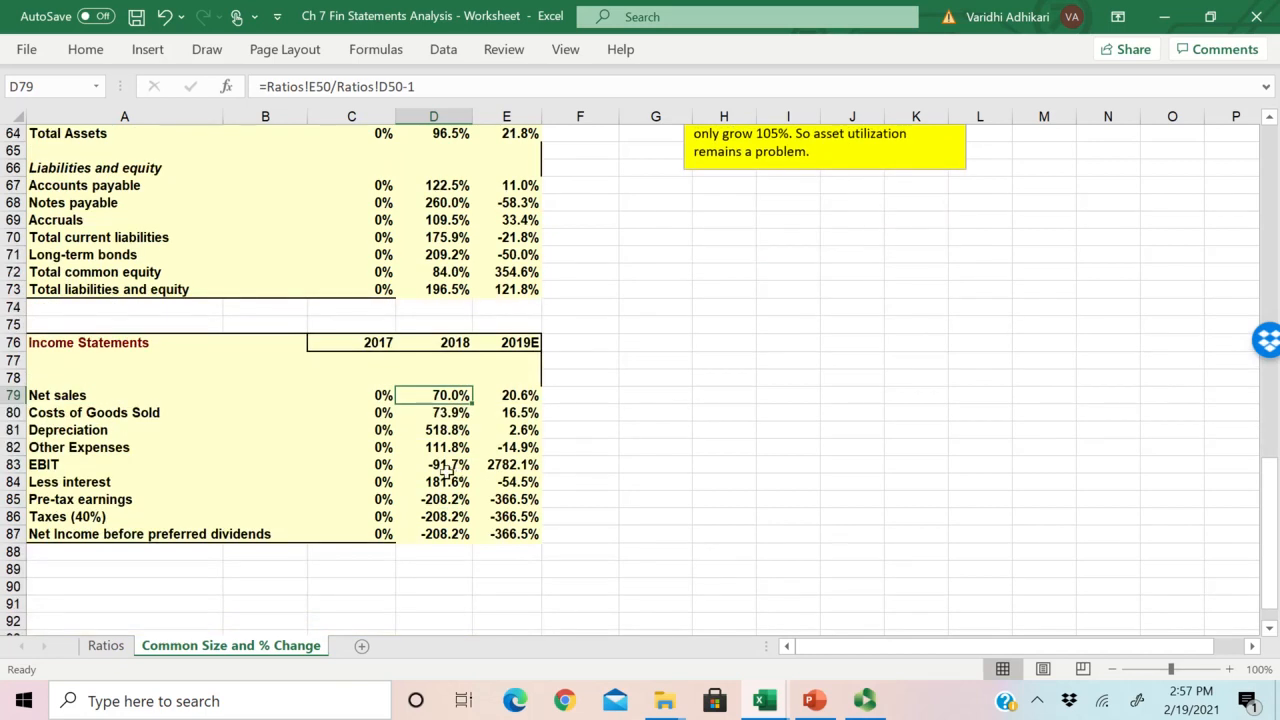
pyautogui.moveTo(463, 465); pyautogui.dragTo(515, 465)
pyautogui.click(30, 462)
pyautogui.click(520, 465)
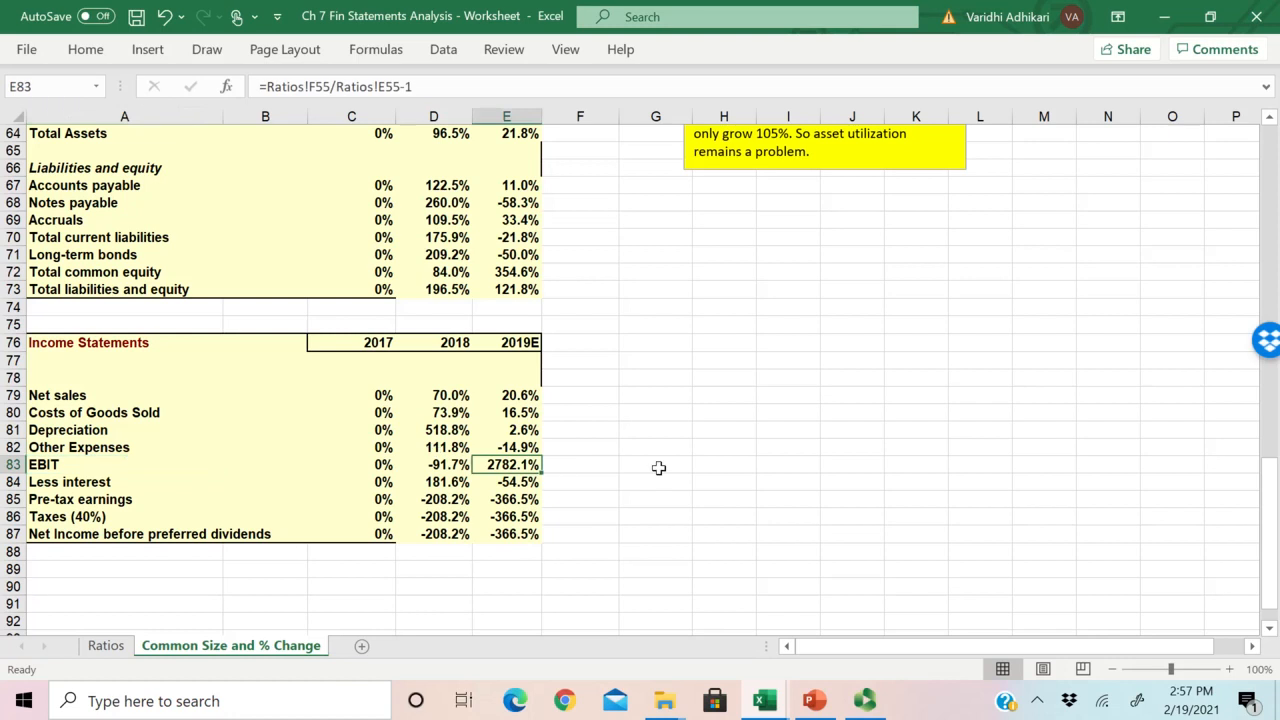
# Step: Review the complete percentage change balance sheet and income statement on the Common Size and % Change sheet
pyautogui.scroll(1, 658, 468)
pyautogui.scroll(4, 658, 468)
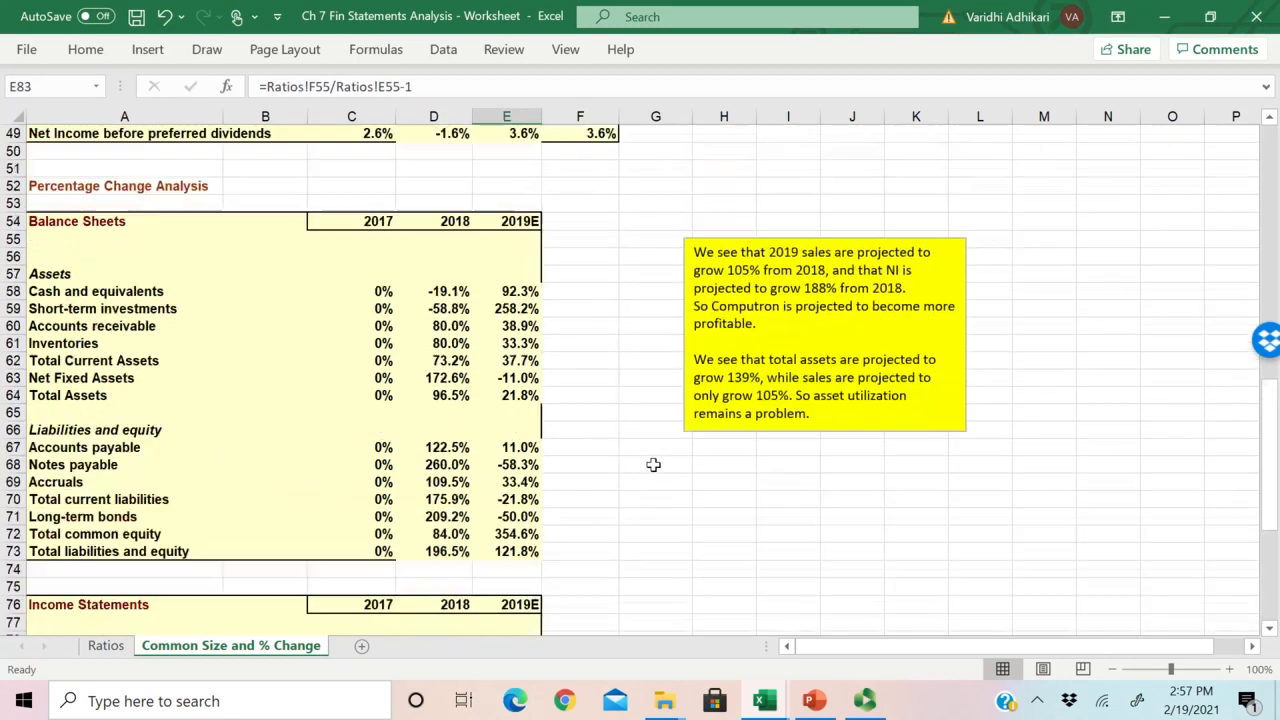
pyautogui.moveTo(50, 274); pyautogui.dragTo(530, 552)
pyautogui.scroll(-5, 628, 516)
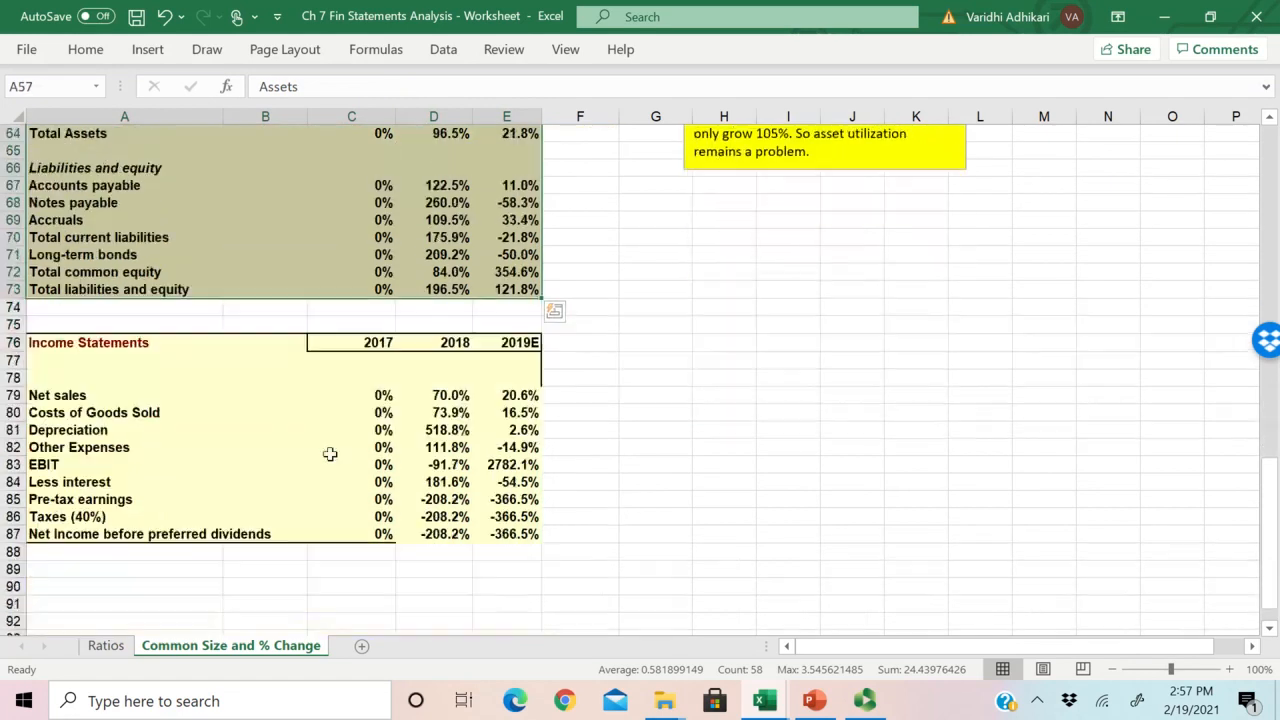
pyautogui.click(57, 350)
pyautogui.moveTo(57, 350); pyautogui.dragTo(525, 540)
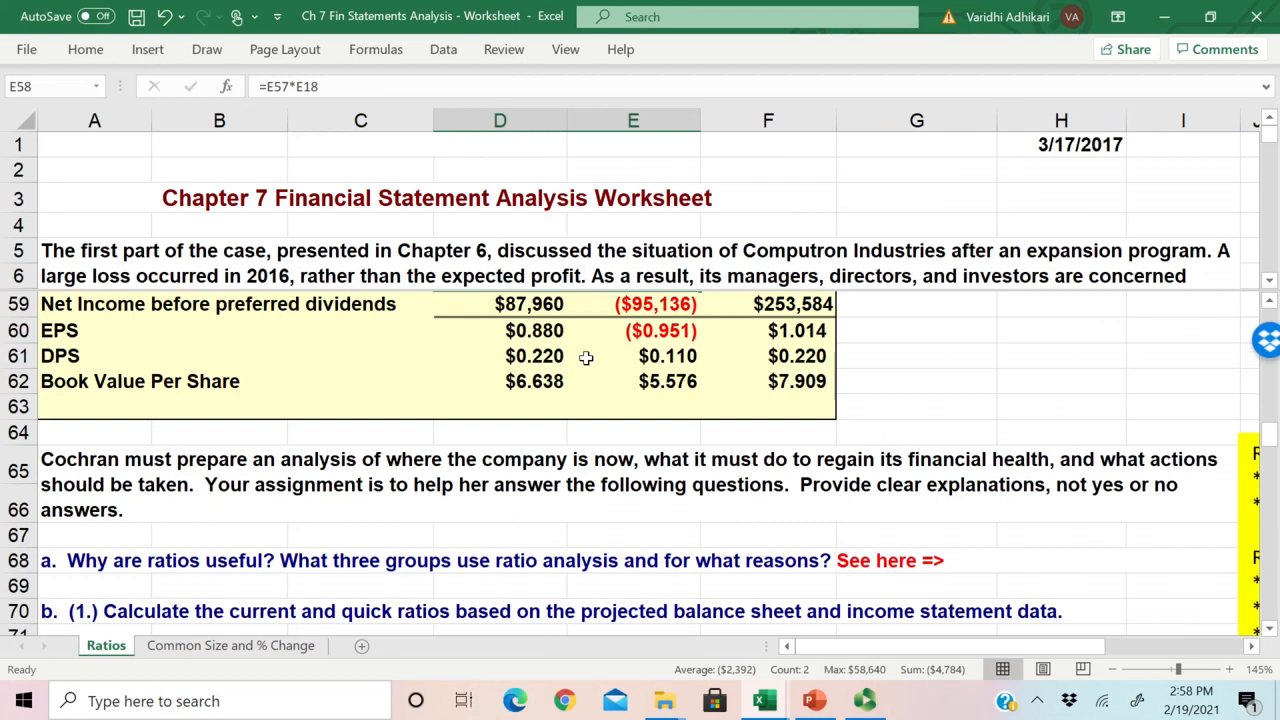
pyautogui.click(246, 648)
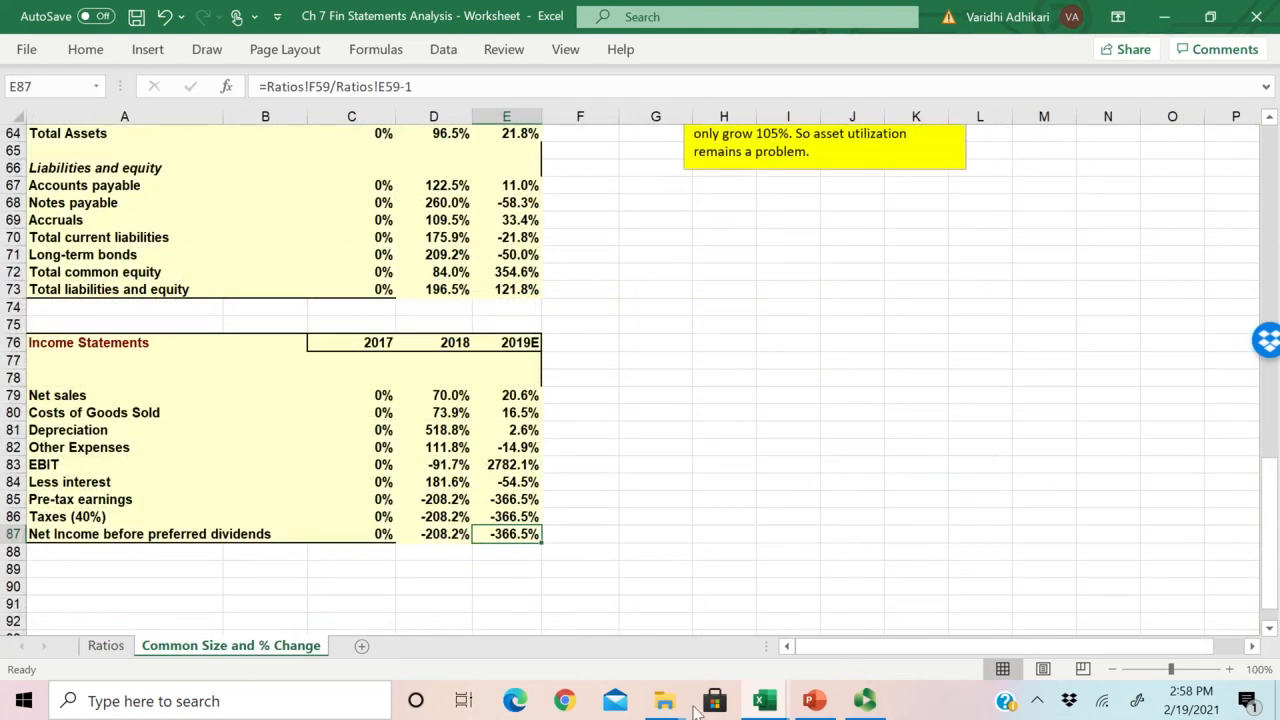
# Step: Switch to the PowerPoint deck and view the slide on Potential Problems and Limitations of Ratio Analysis
pyautogui.click(814, 701)
pyautogui.scroll(-7, 557, 476)
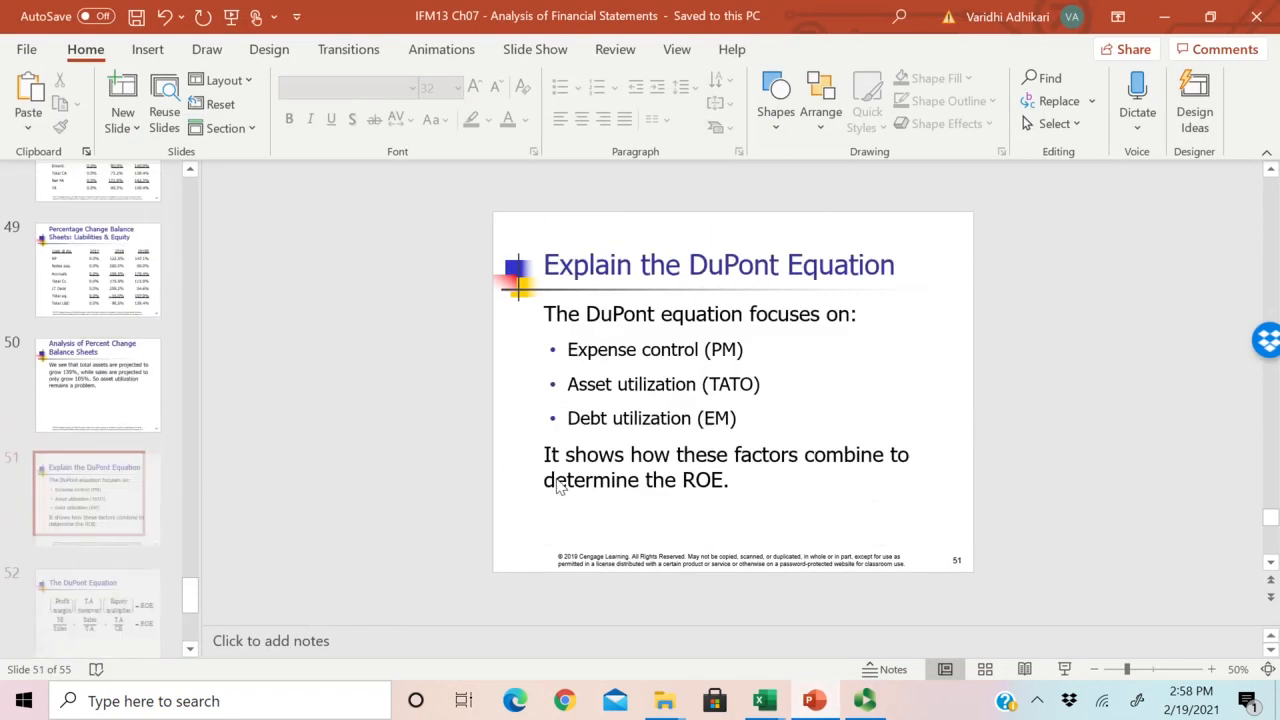
pyautogui.scroll(1, 552, 503)
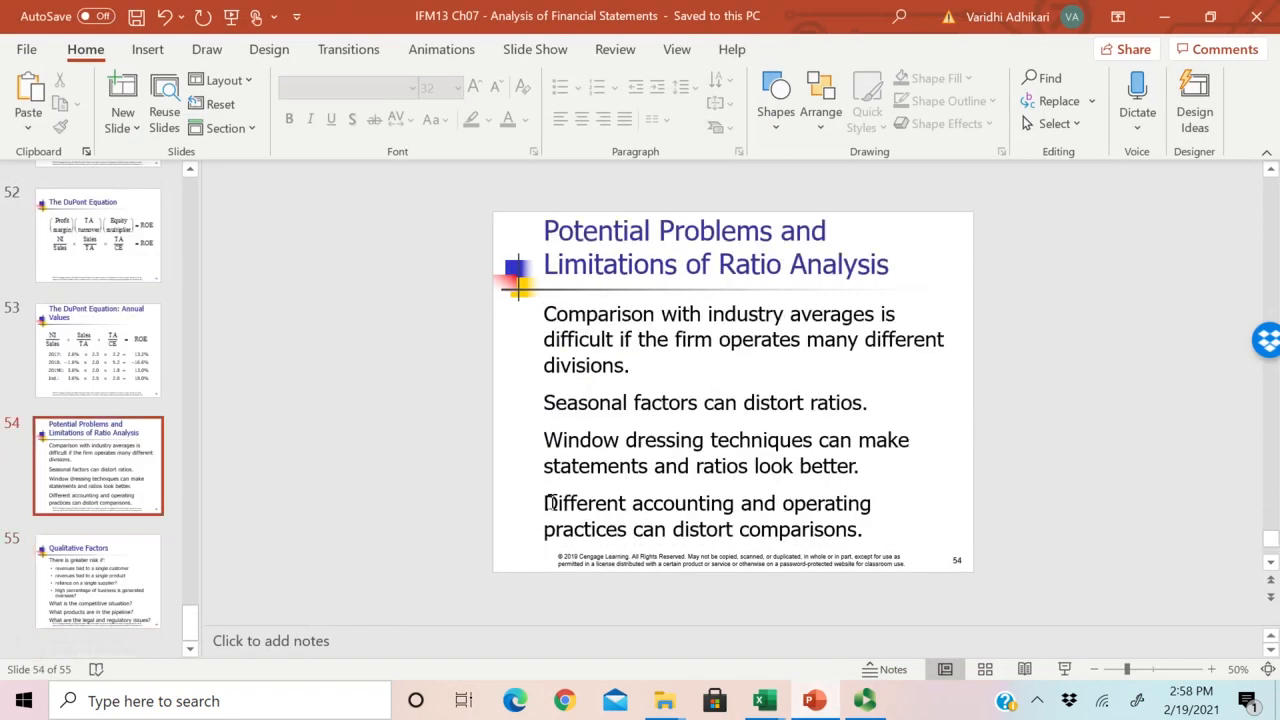